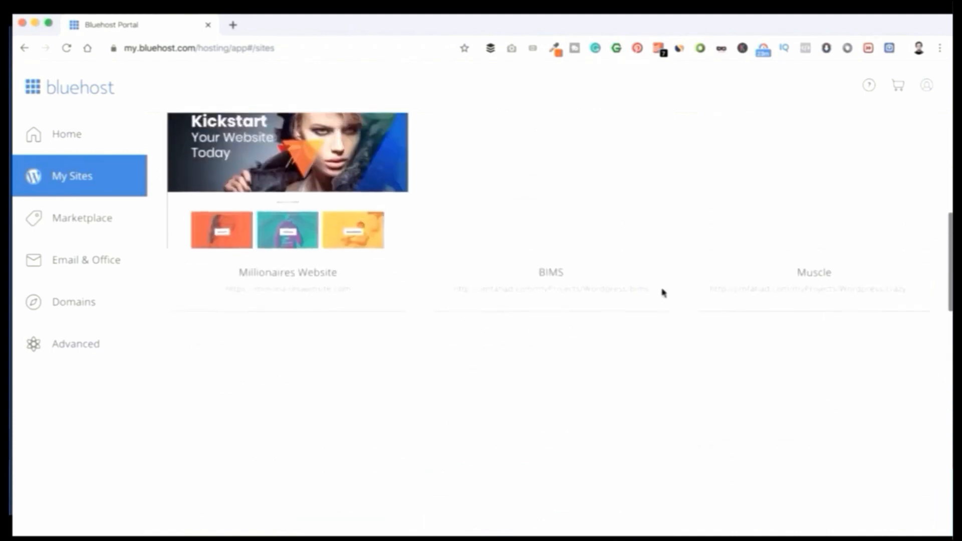
# - Scroll the portal's My Sites list, ending on the bluehost.com homepage advertising $3.95/mo plans
pyautogui.scroll(-15, 663, 293)
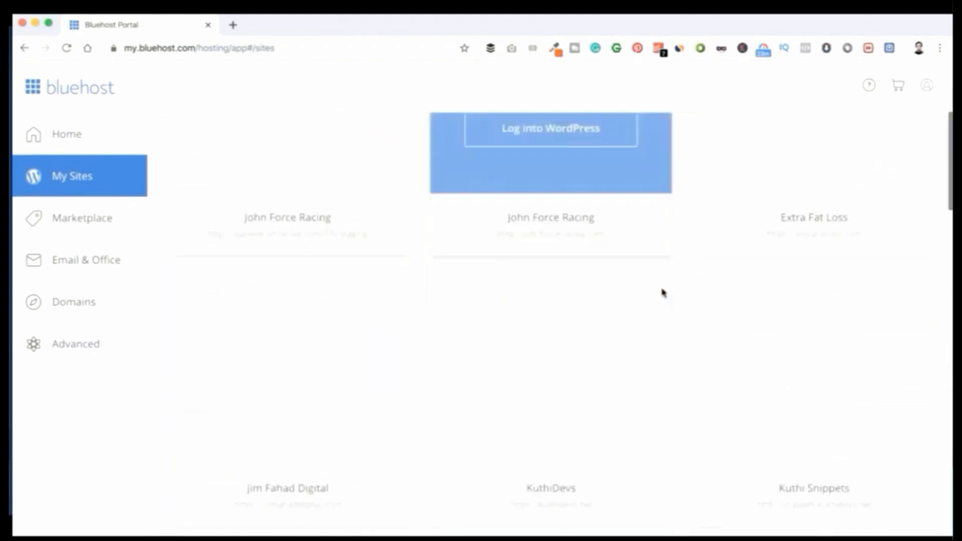
pyautogui.scroll(-4, 663, 292)
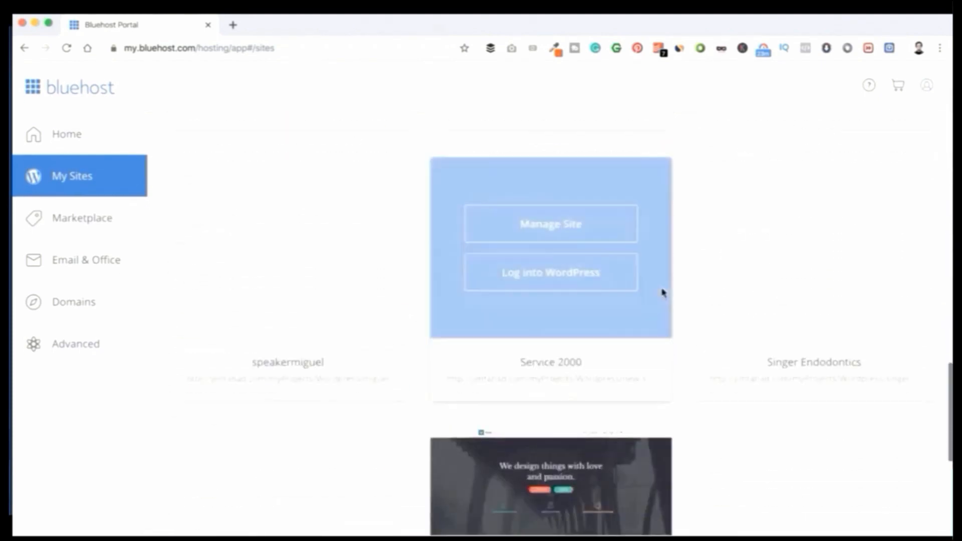
pyautogui.scroll(7, 663, 292)
pyautogui.scroll(-10, 662, 293)
pyautogui.scroll(-5, 662, 292)
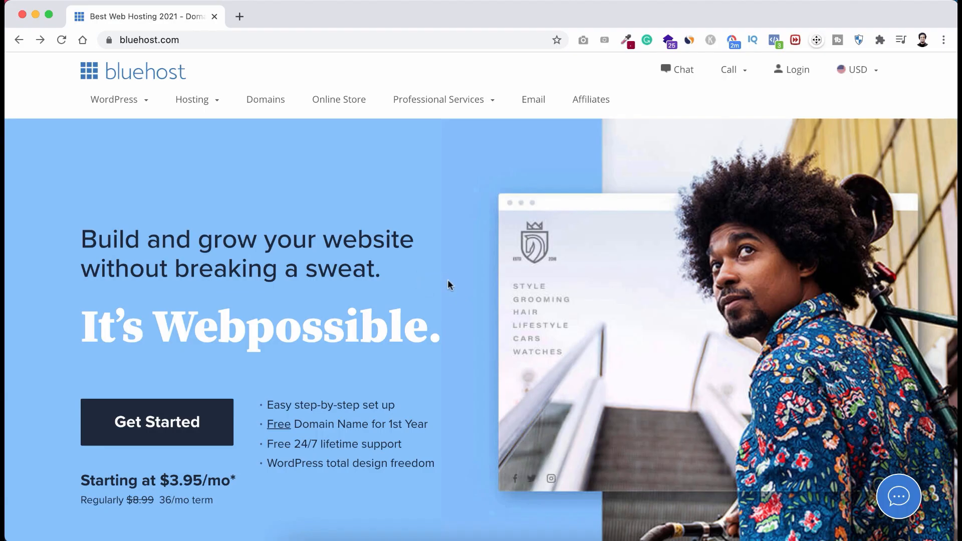
# - From Get Started, pick the BASIC $3.95/mo shared hosting plan
pyautogui.click(201, 426)
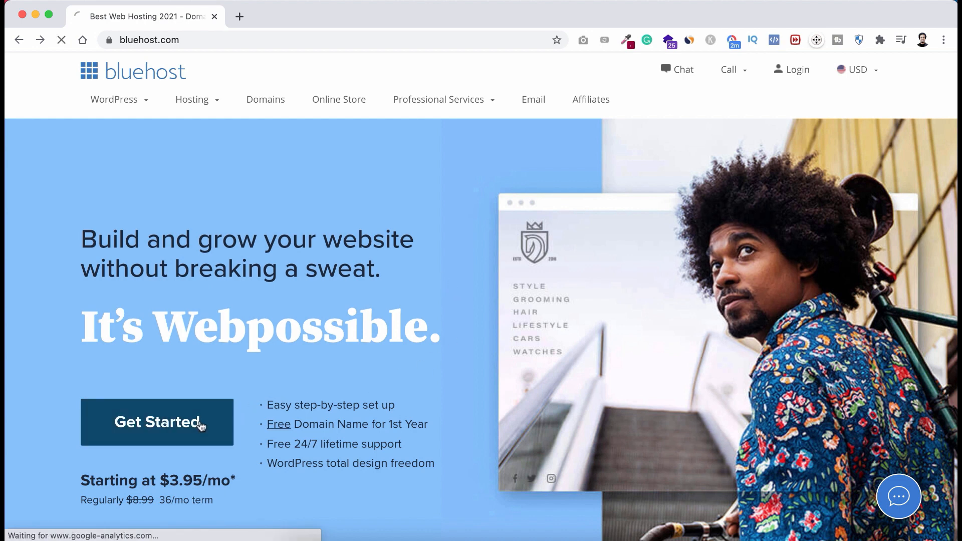
pyautogui.scroll(-3, 474, 347)
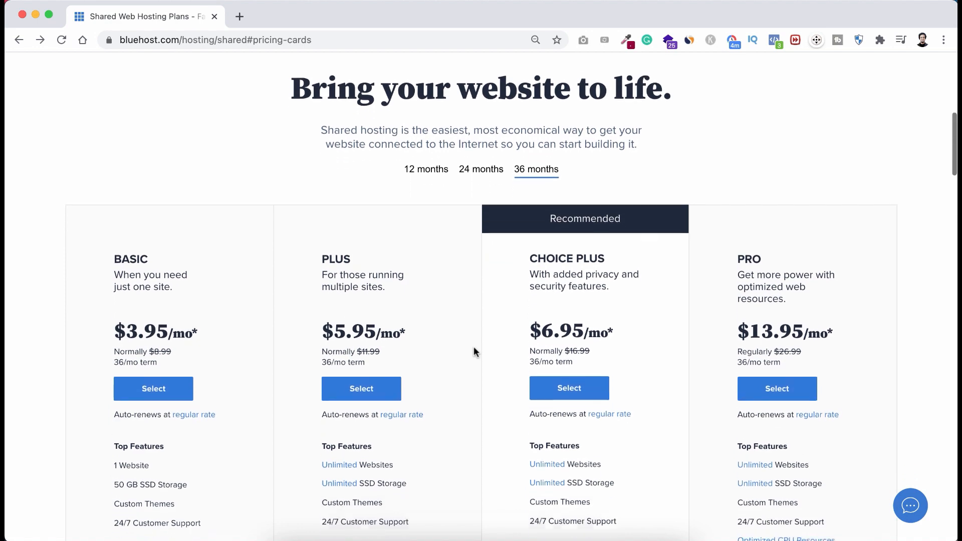
pyautogui.scroll(-3, 474, 347)
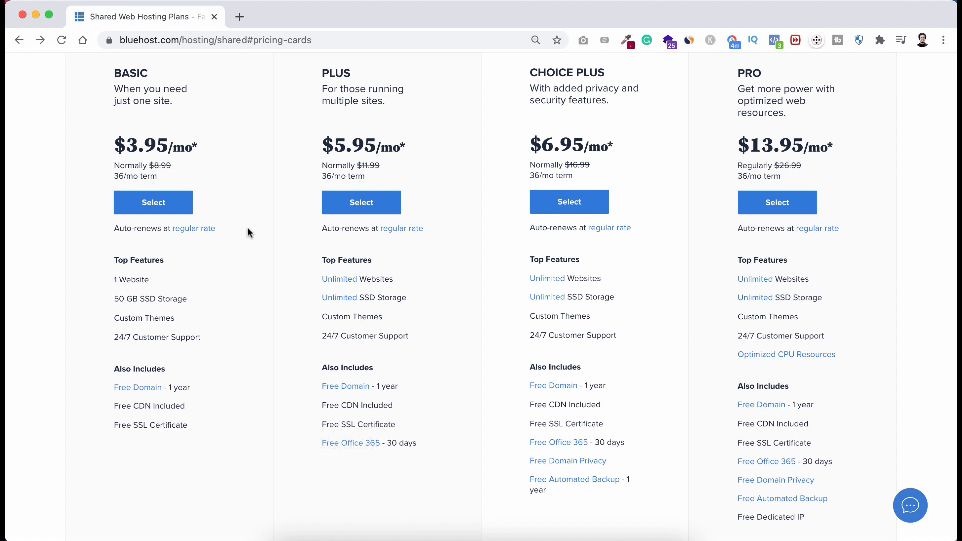
pyautogui.click(174, 203)
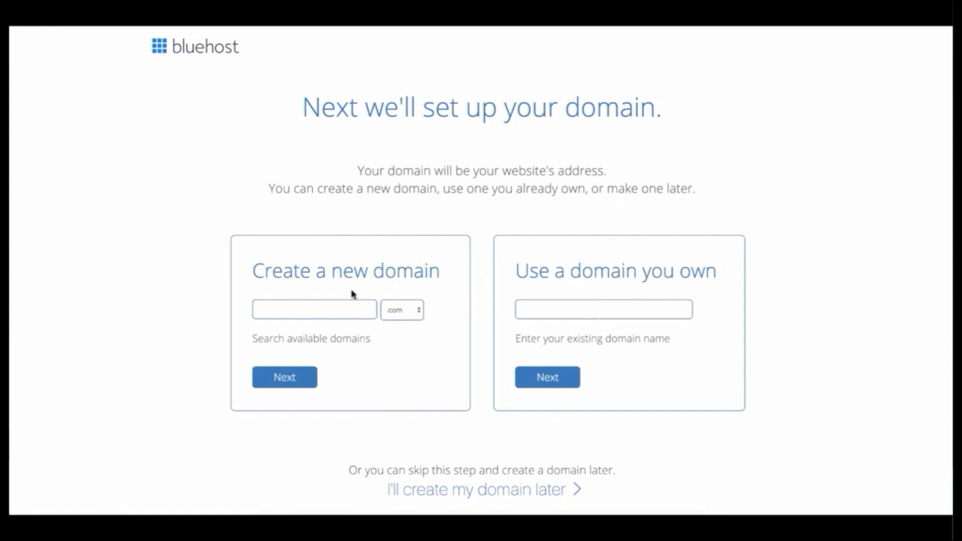
# - Try registering apple.com as a new domain, which Bluehost refuses
pyautogui.click(312, 308)
pyautogui.write('apple')
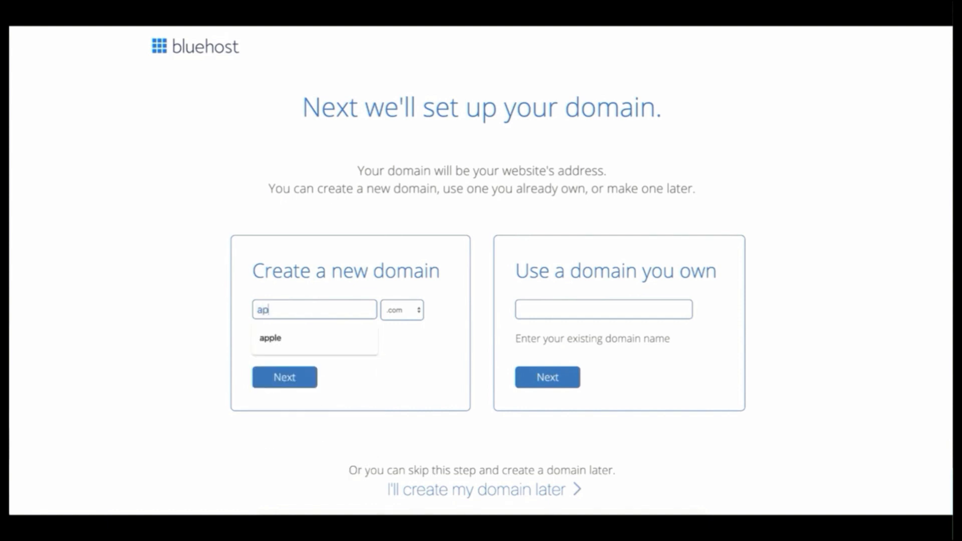
pyautogui.click(295, 386)
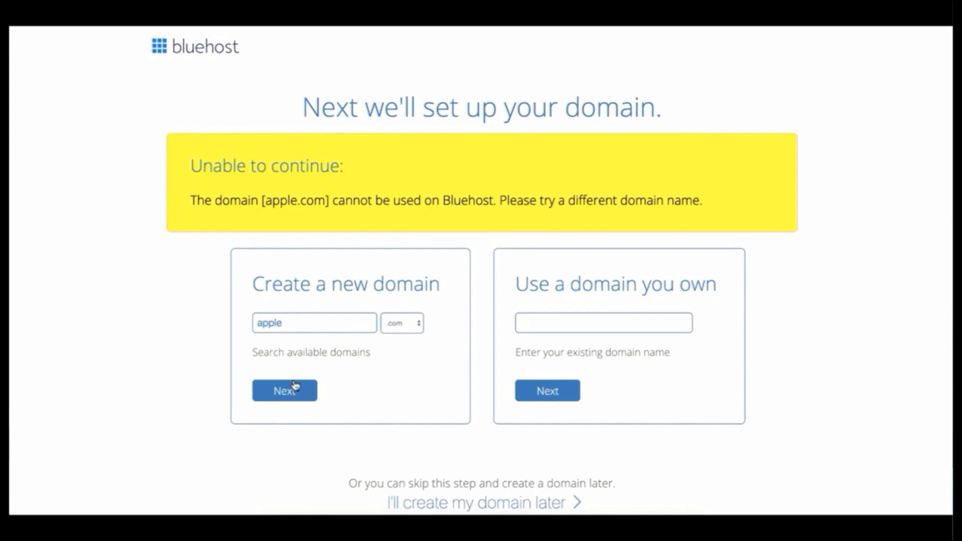
# - Replace the name with ourelementor, keeping .com, and confirm ourelementor.com is available
pyautogui.moveTo(283, 323); pyautogui.dragTo(254, 323)
pyautogui.click(399, 324)
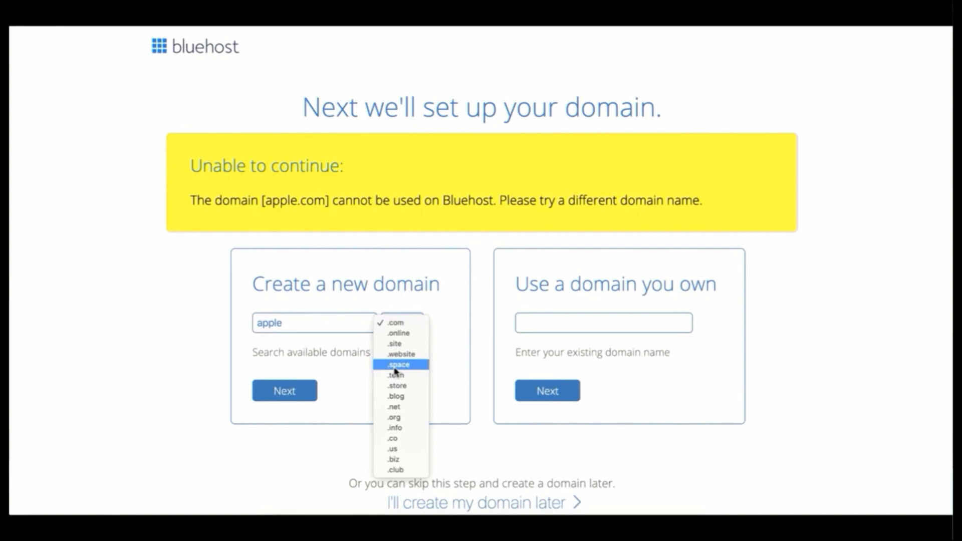
pyautogui.click(399, 325)
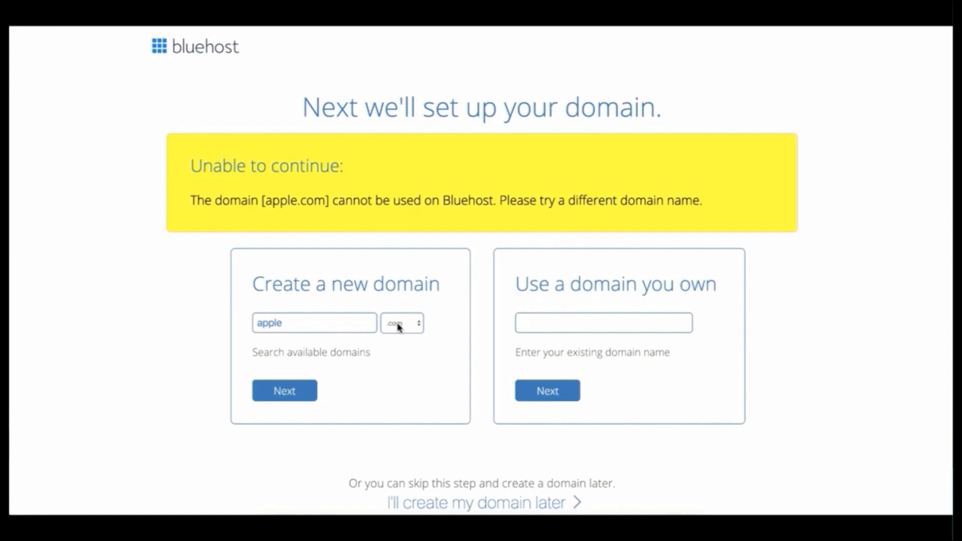
pyautogui.doubleClick(303, 323)
pyautogui.write('ourelementor')
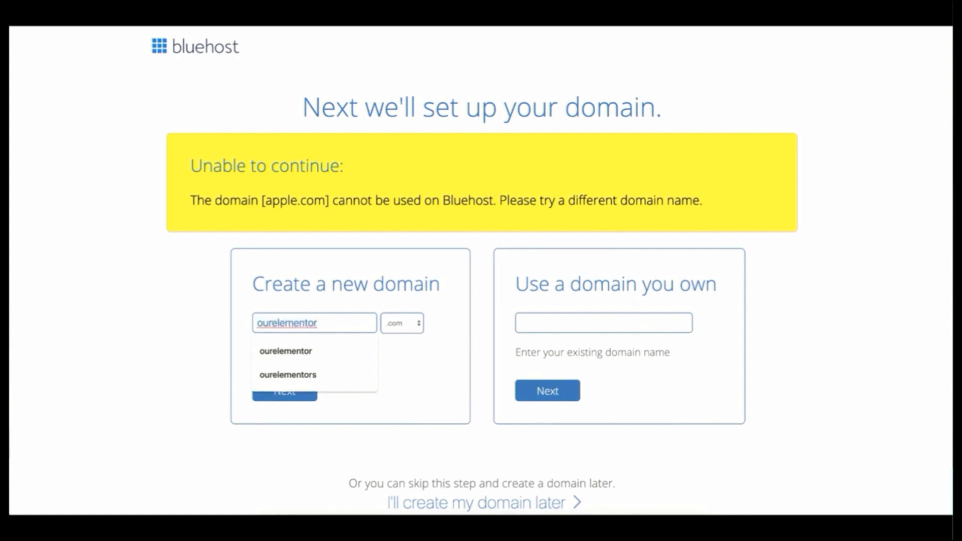
pyautogui.click(231, 350)
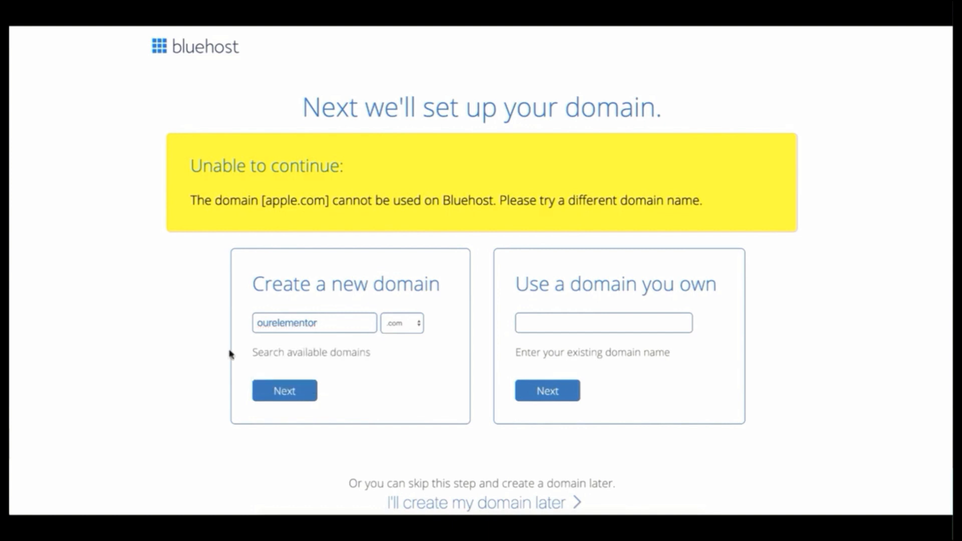
pyautogui.click(286, 390)
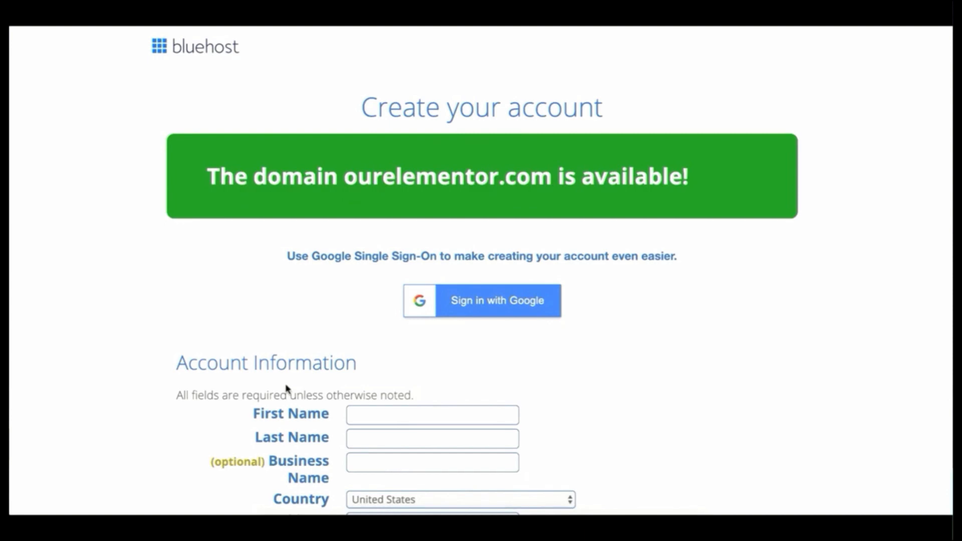
# - Enter the owner's first name, last name and business name in the account form
pyautogui.scroll(-4, 288, 388)
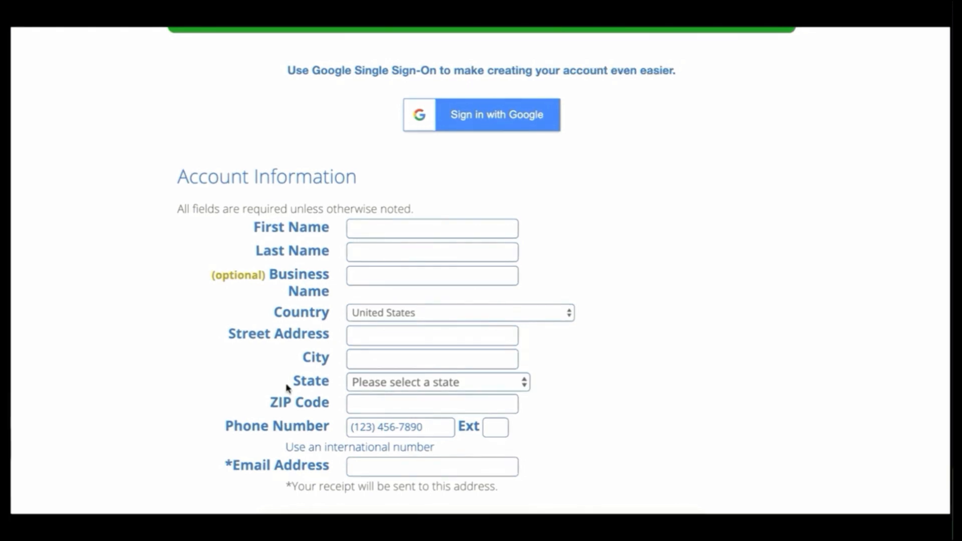
pyautogui.click(404, 229)
pyautogui.write('Jim')
pyautogui.press('Tab')
pyautogui.write('Fahad')
pyautogui.press('Tab')
pyautogui.write('Jim Fahad Digital')
# - Set the country to Bangladesh and autofill the address, phone number and e-mail
pyautogui.click(404, 313)
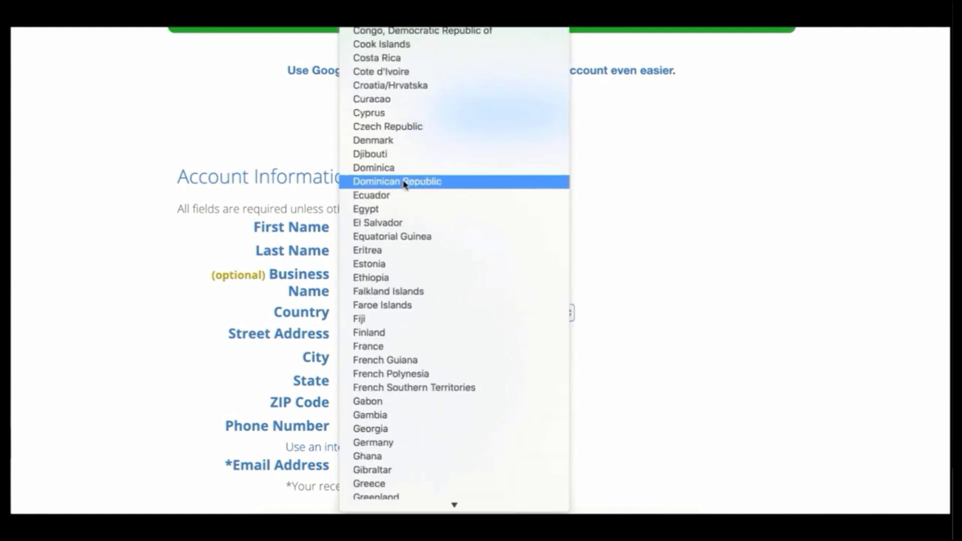
pyautogui.click(406, 406)
pyautogui.click(410, 434)
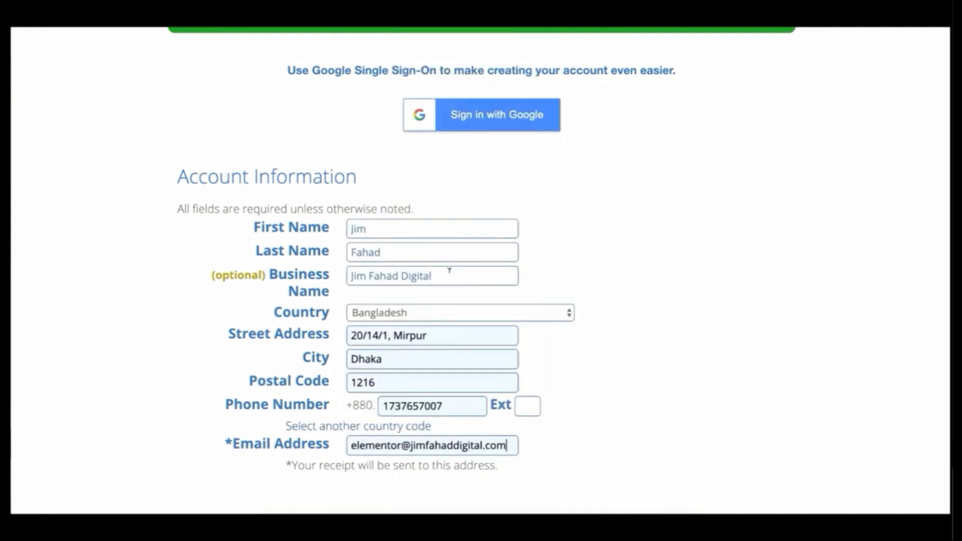
pyautogui.moveTo(450, 275); pyautogui.dragTo(344, 272)
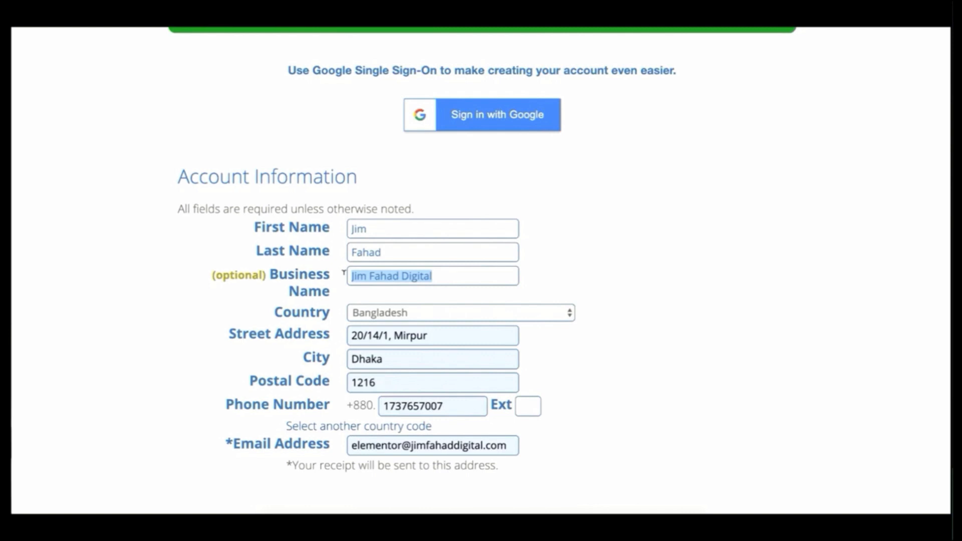
pyautogui.click(420, 274)
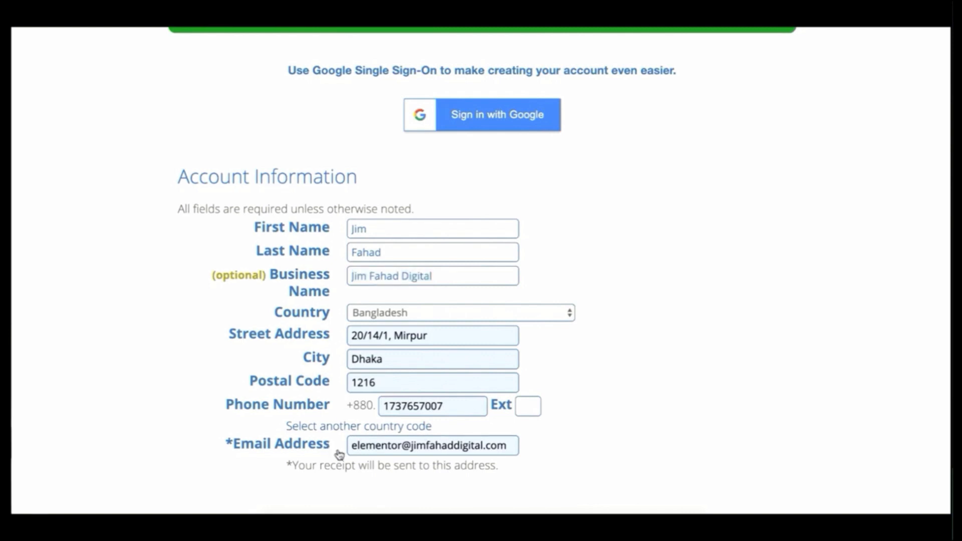
pyautogui.moveTo(366, 445); pyautogui.dragTo(396, 437)
pyautogui.click(399, 446)
pyautogui.scroll(-4, 568, 442)
pyautogui.scroll(-1, 568, 443)
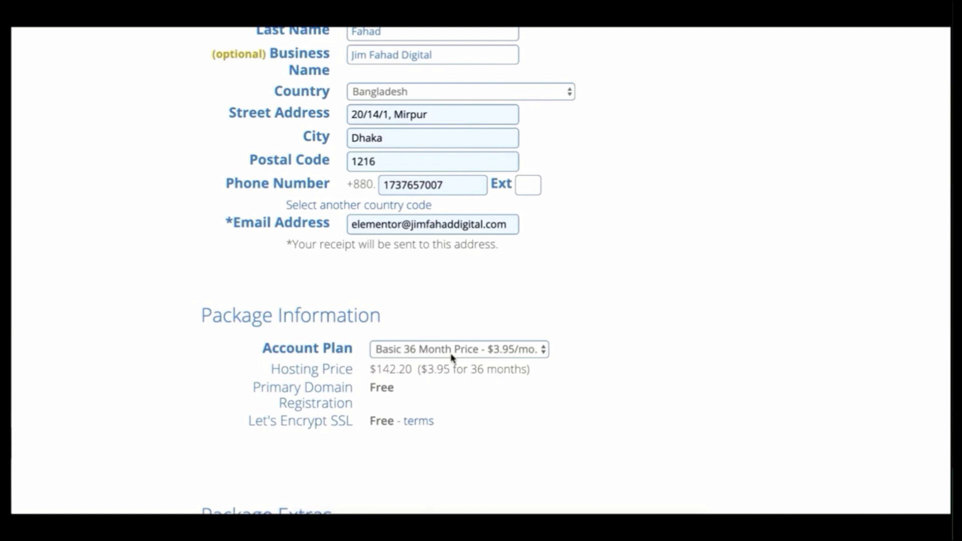
# - Change the Account Plan to Basic 12 Month at $5.95/mo ($71.40)
pyautogui.click(470, 356)
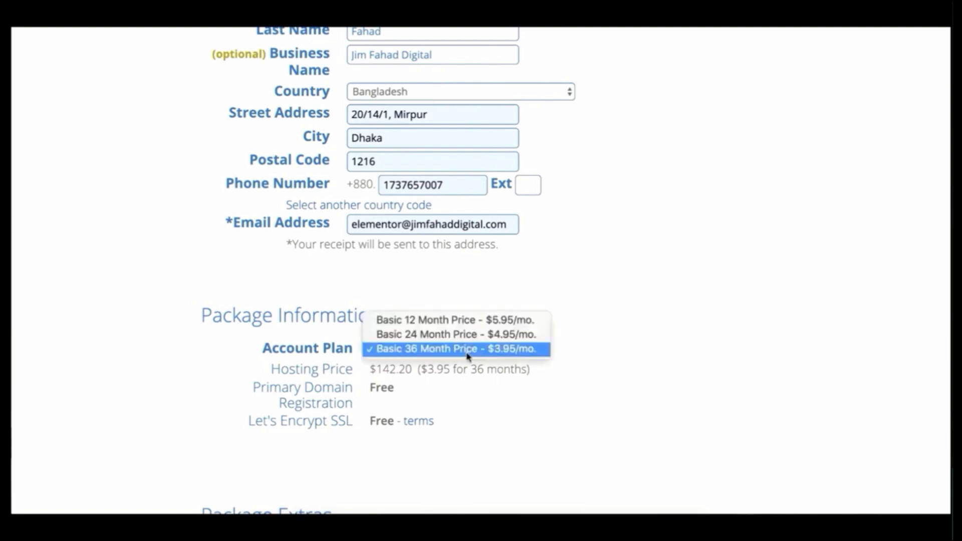
pyautogui.click(467, 323)
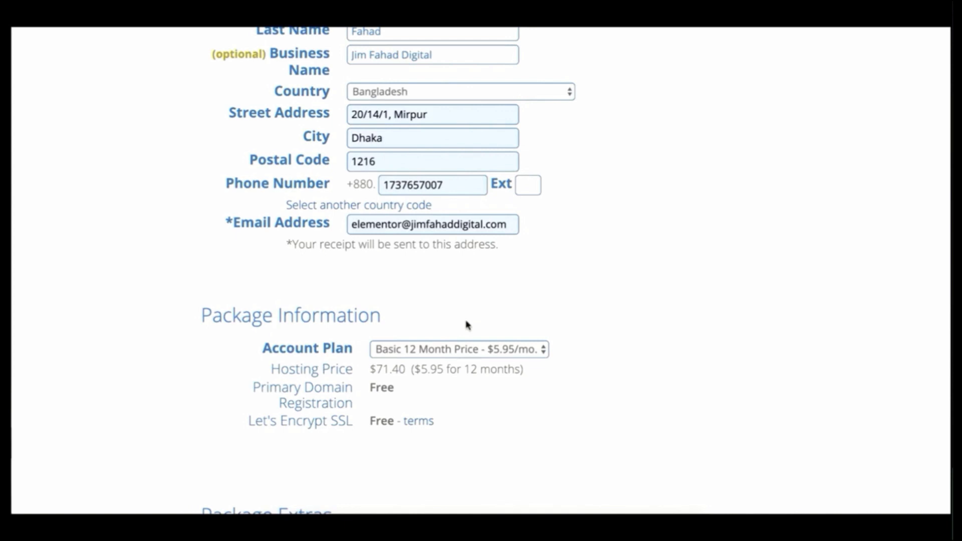
pyautogui.scroll(-5, 466, 325)
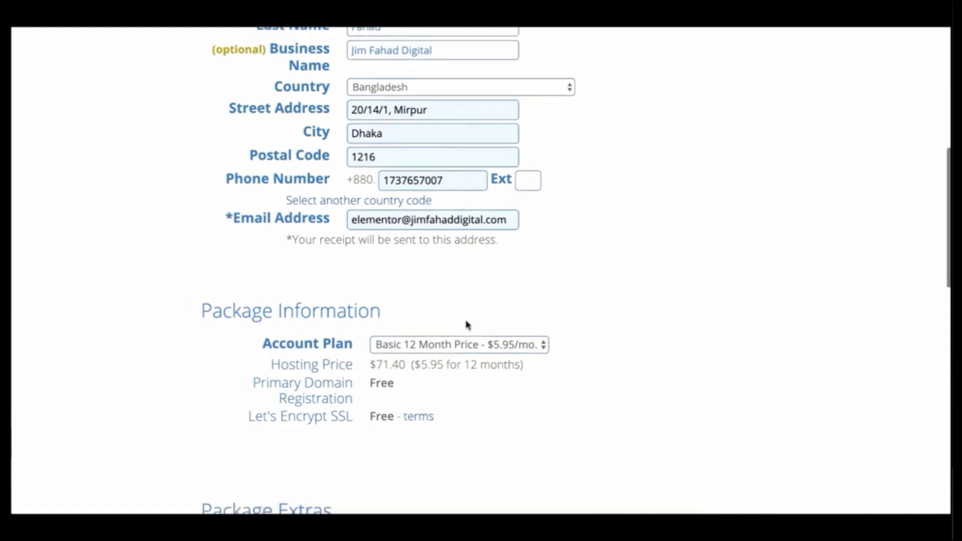
pyautogui.scroll(-1, 466, 317)
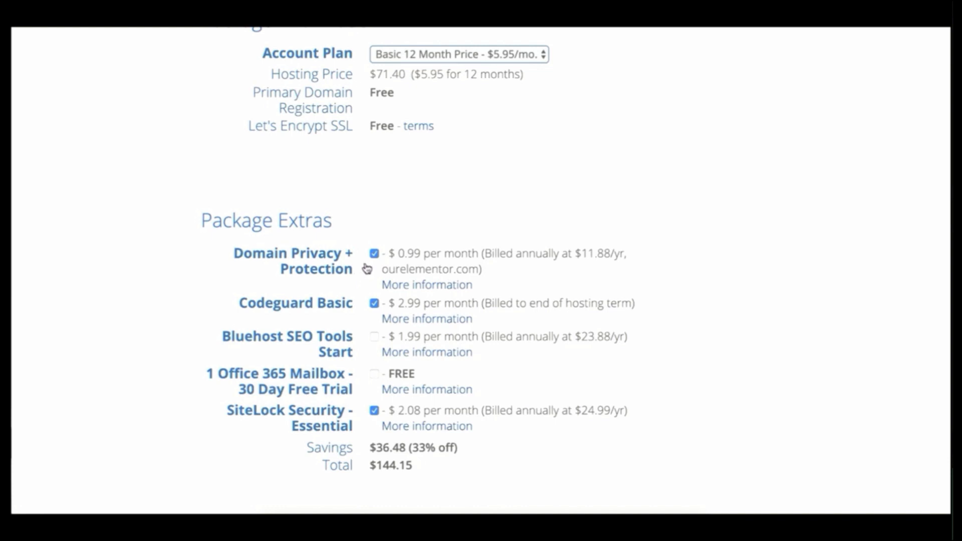
# - Uncheck Domain Privacy + Protection, Codeguard Basic and SiteLock Security, leaving a $71.40 total
pyautogui.click(374, 253)
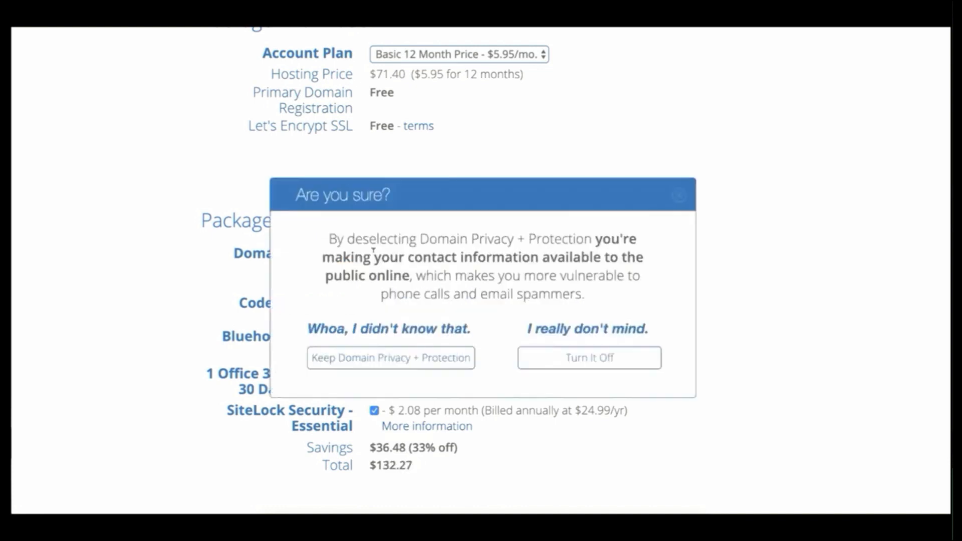
pyautogui.click(566, 358)
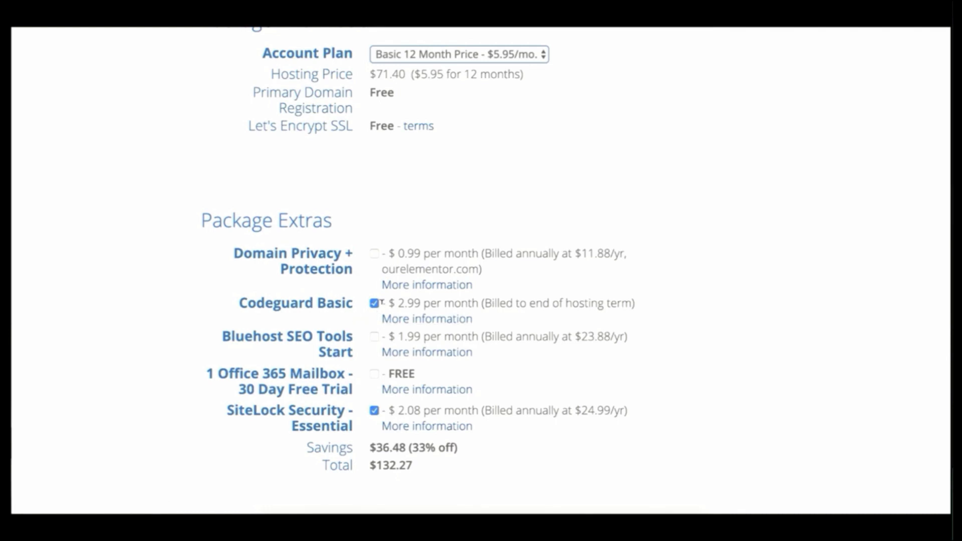
pyautogui.click(374, 303)
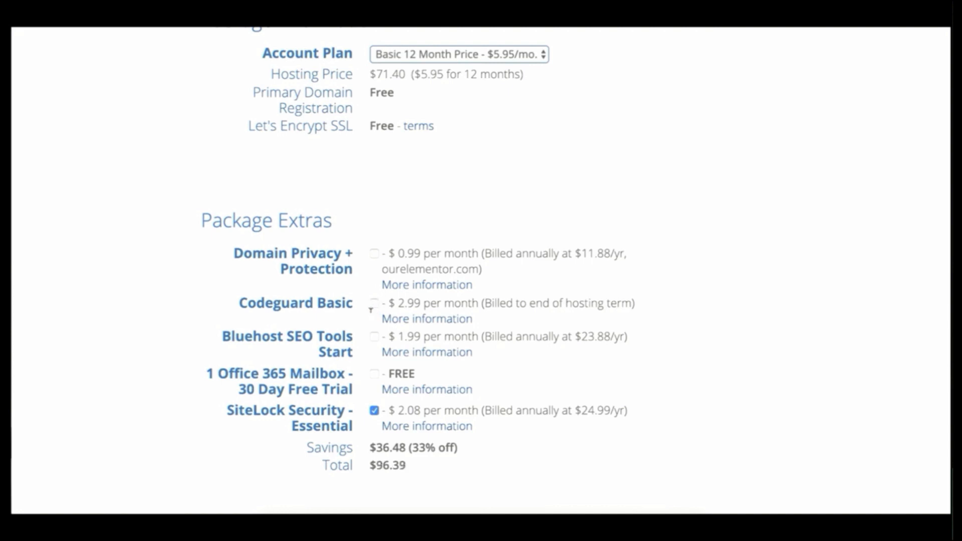
pyautogui.click(374, 411)
pyautogui.scroll(-10, 414, 474)
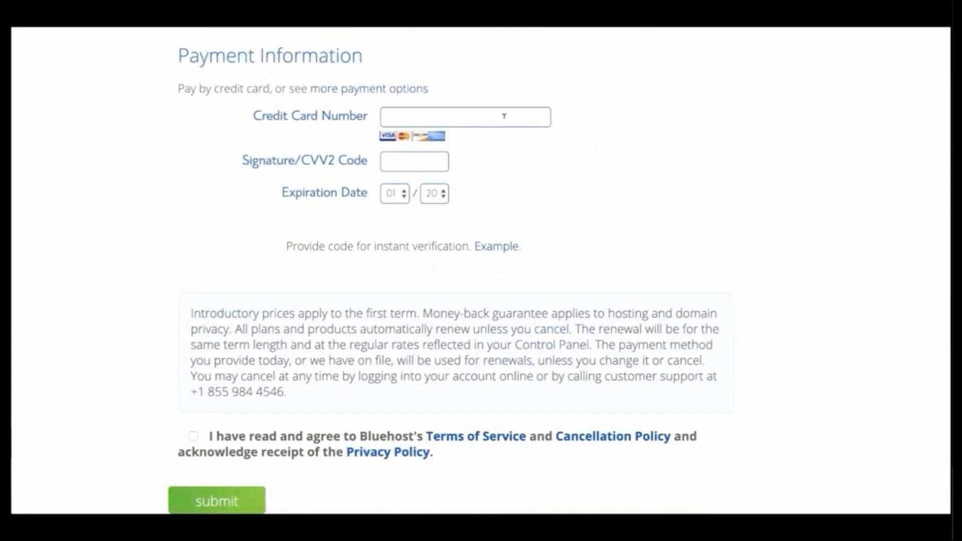
pyautogui.click(511, 119)
pyautogui.click(494, 146)
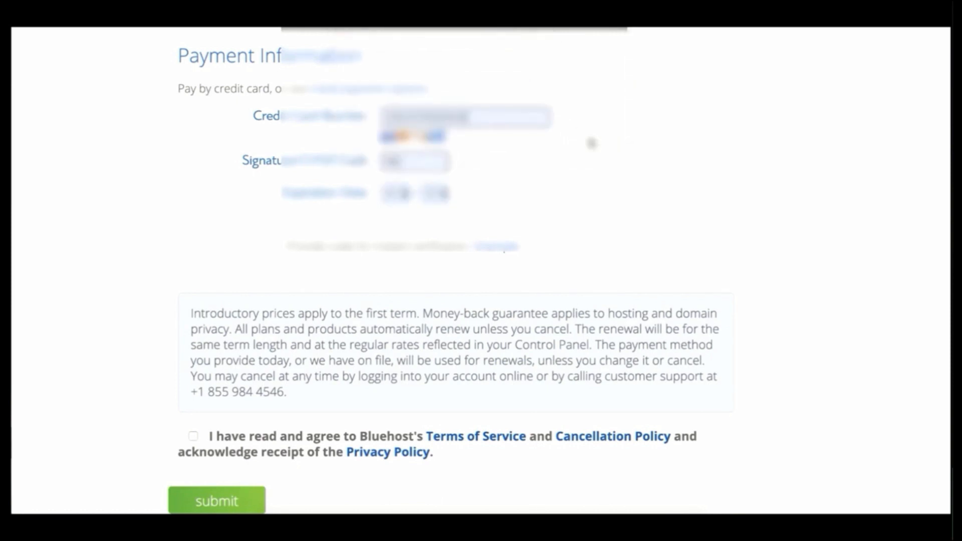
pyautogui.click(194, 437)
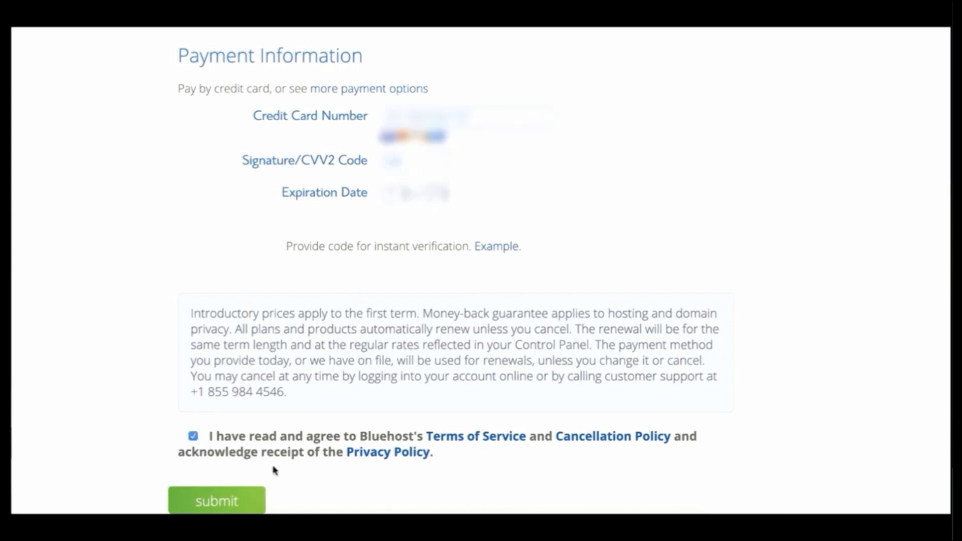
pyautogui.click(232, 498)
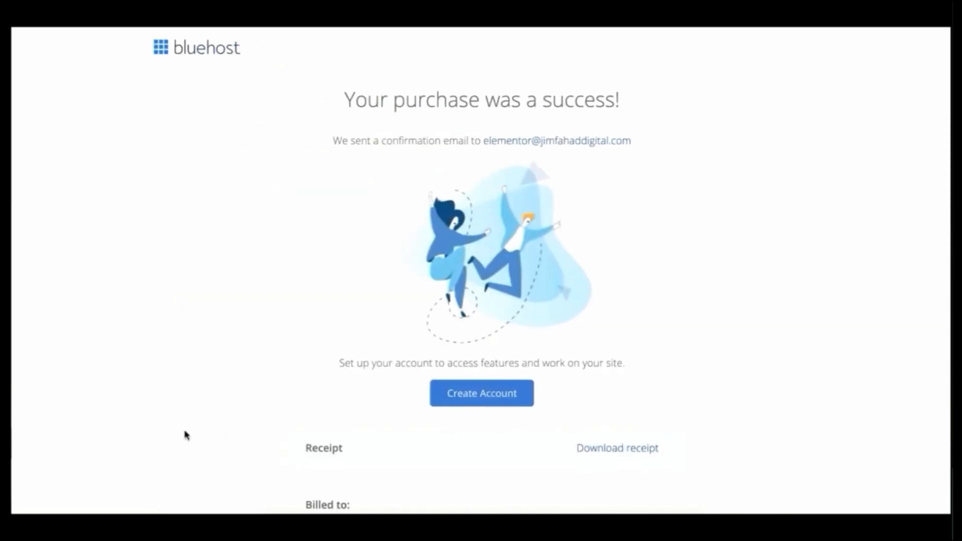
pyautogui.scroll(-7, 186, 435)
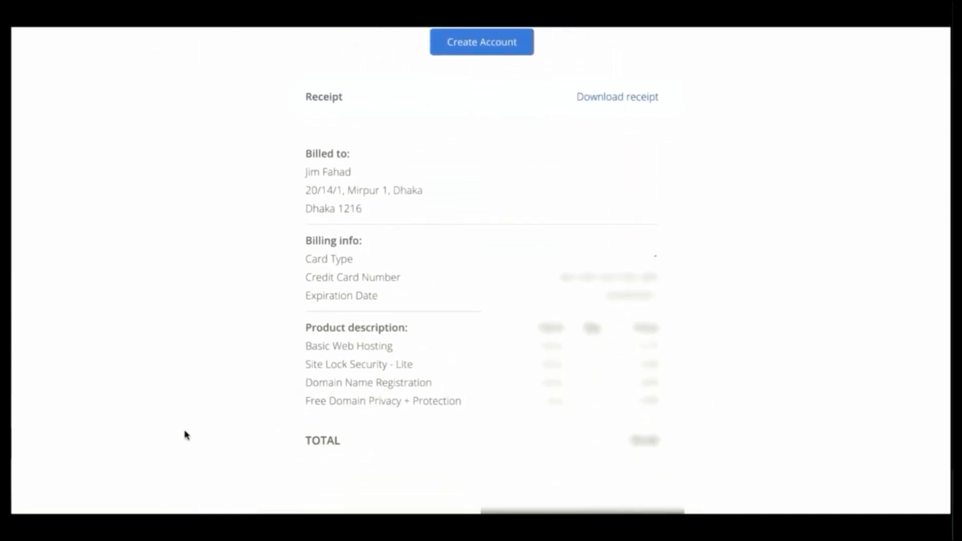
pyautogui.scroll(7, 186, 436)
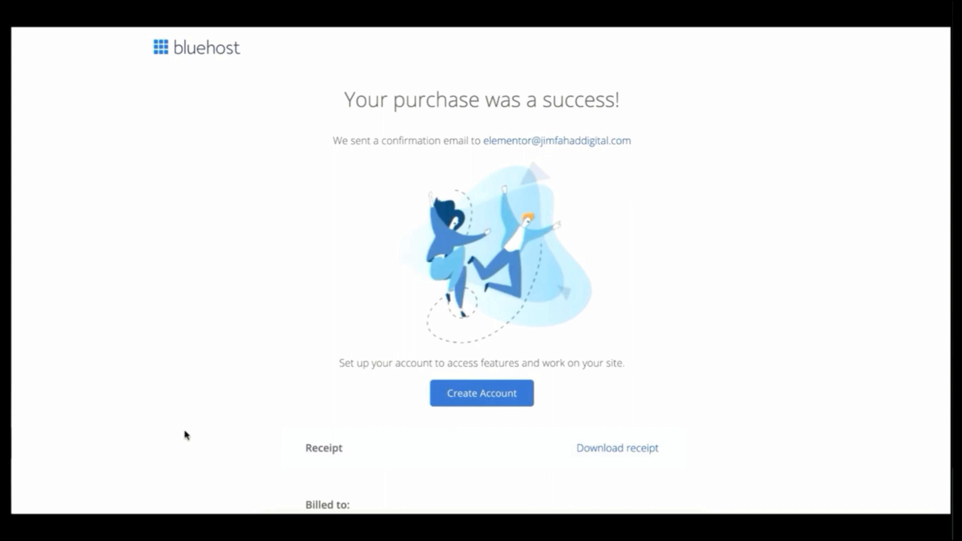
# - Create the ourelementor.com hosting account with a strong password, accepting the terms of service
pyautogui.click(489, 396)
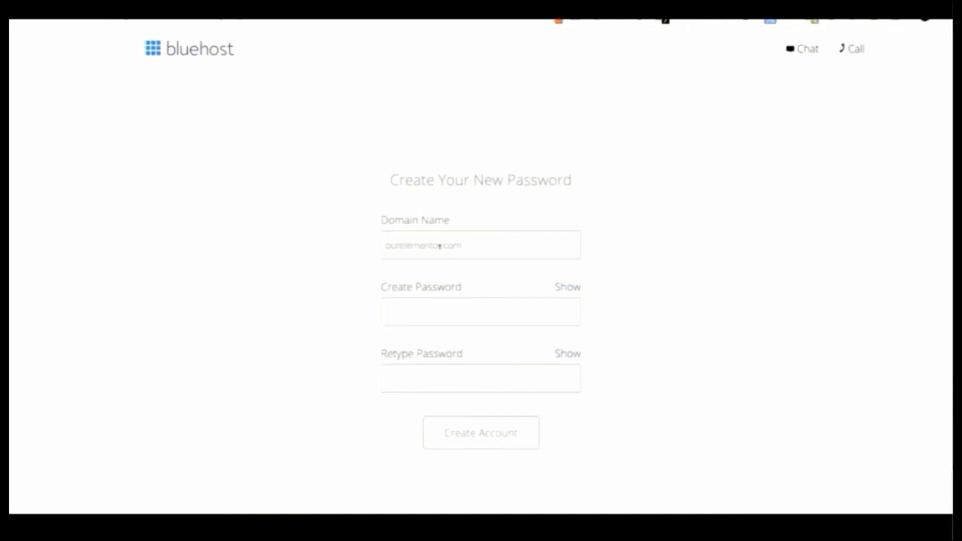
pyautogui.click(467, 245)
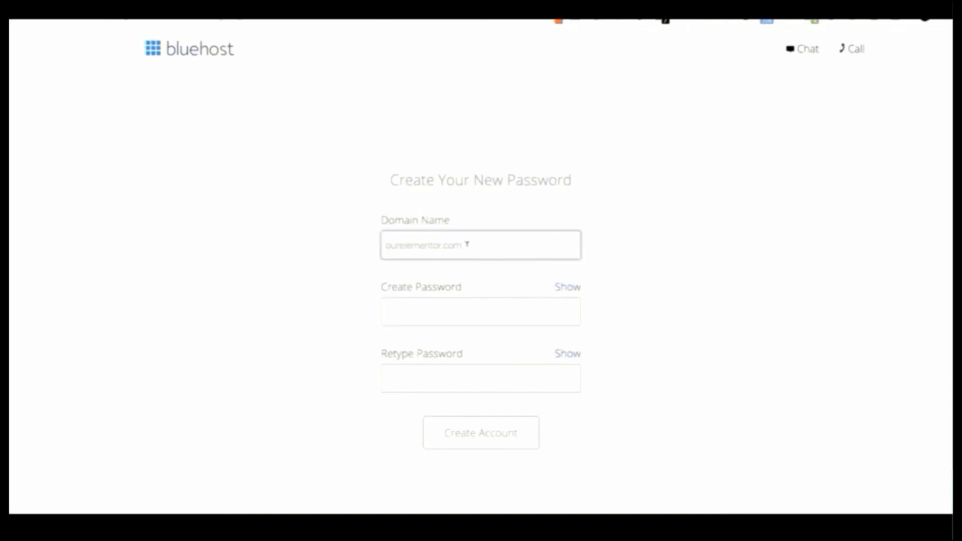
pyautogui.click(410, 312)
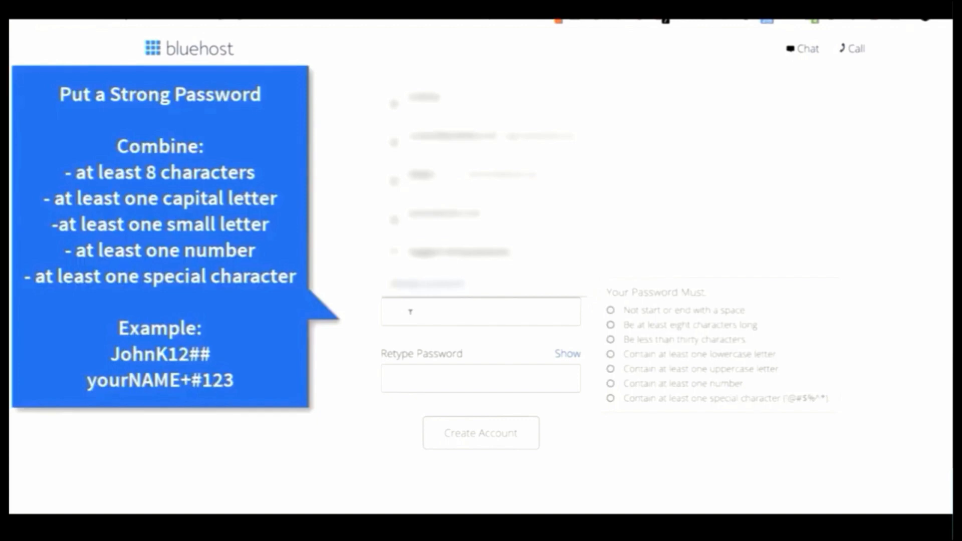
pyautogui.write('•••••')
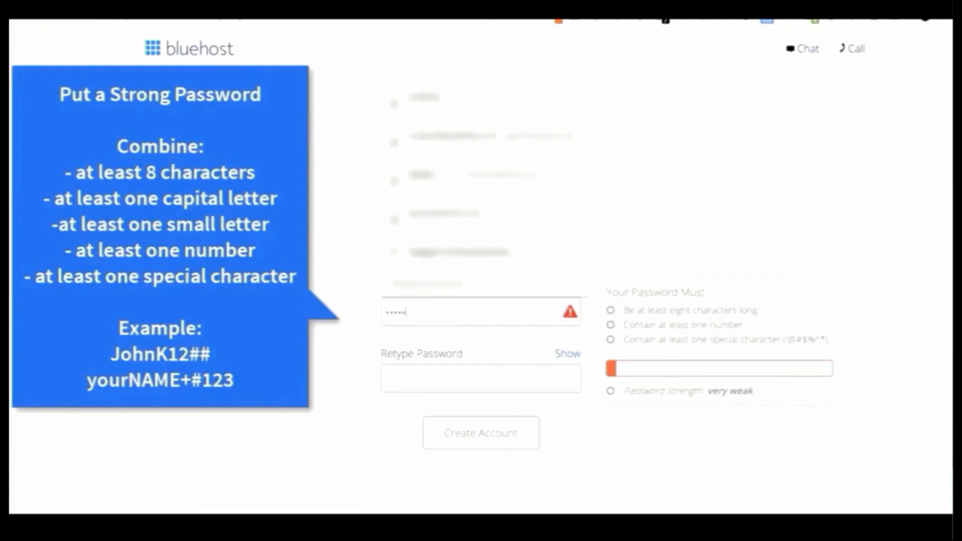
pyautogui.write('••••••••••')
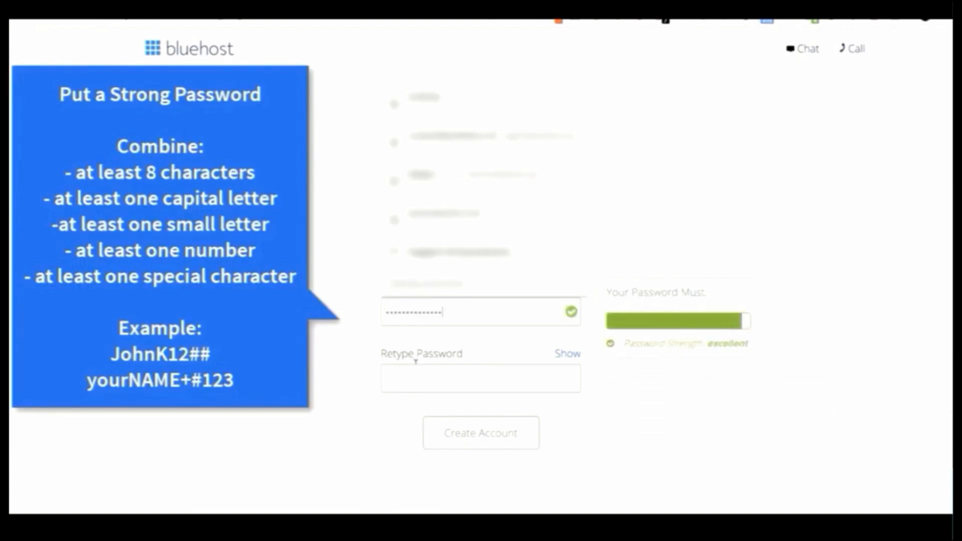
pyautogui.click(417, 365)
pyautogui.write('••••••')
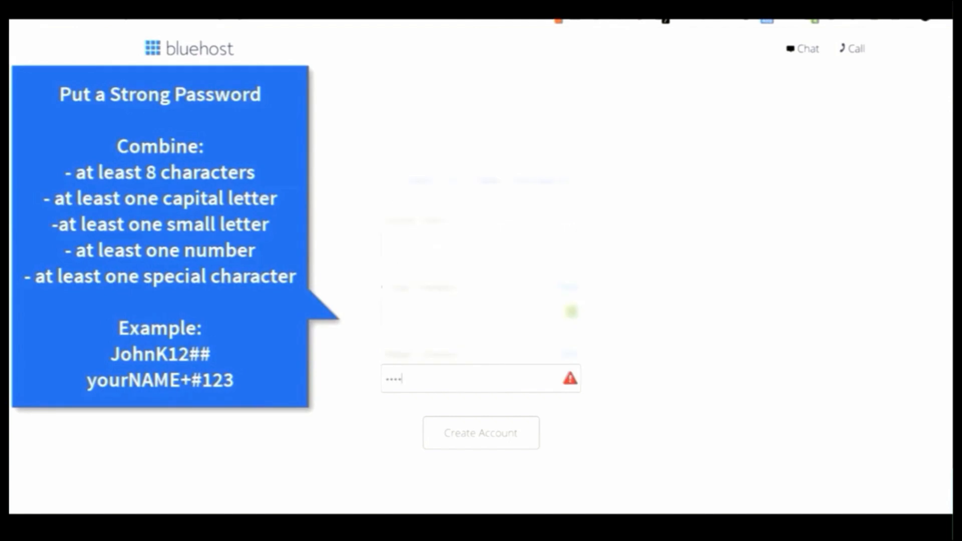
pyautogui.write('••••••••')
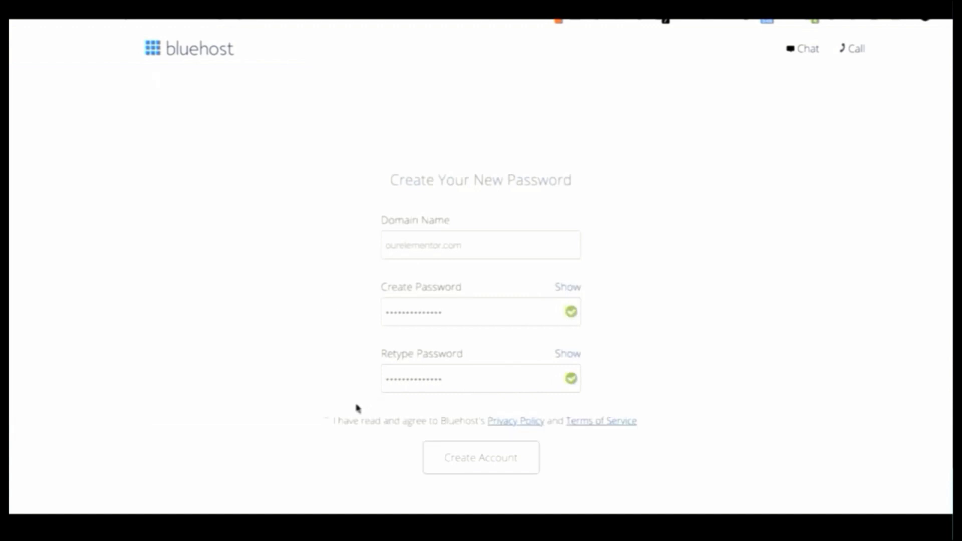
pyautogui.click(326, 423)
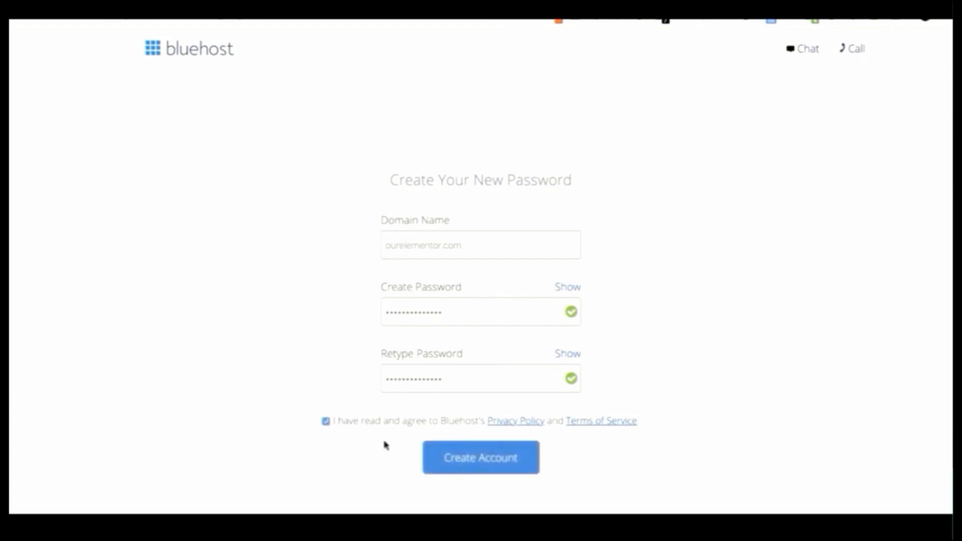
pyautogui.click(434, 459)
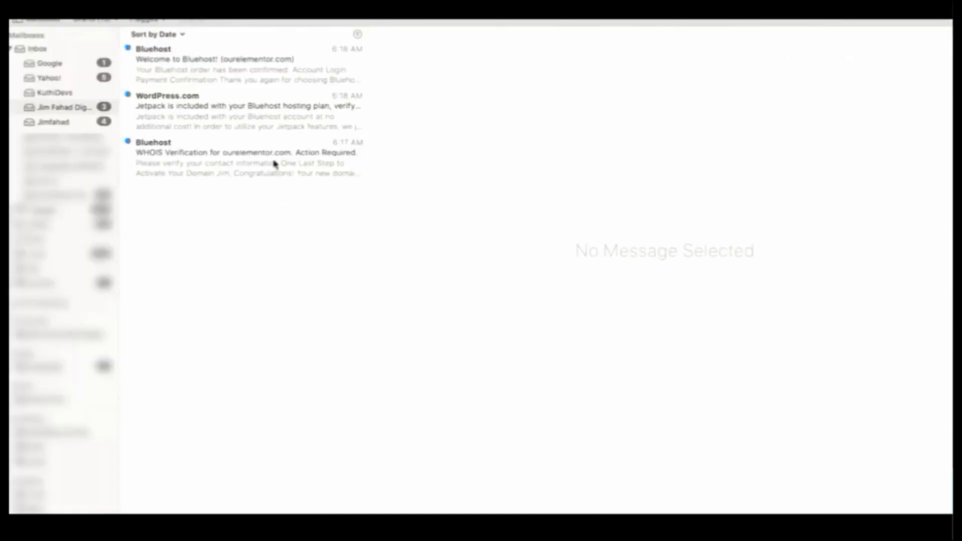
# - Open Bluehost's WHOIS Verification e-mail in Mail and verify the e-mail address
pyautogui.click(274, 163)
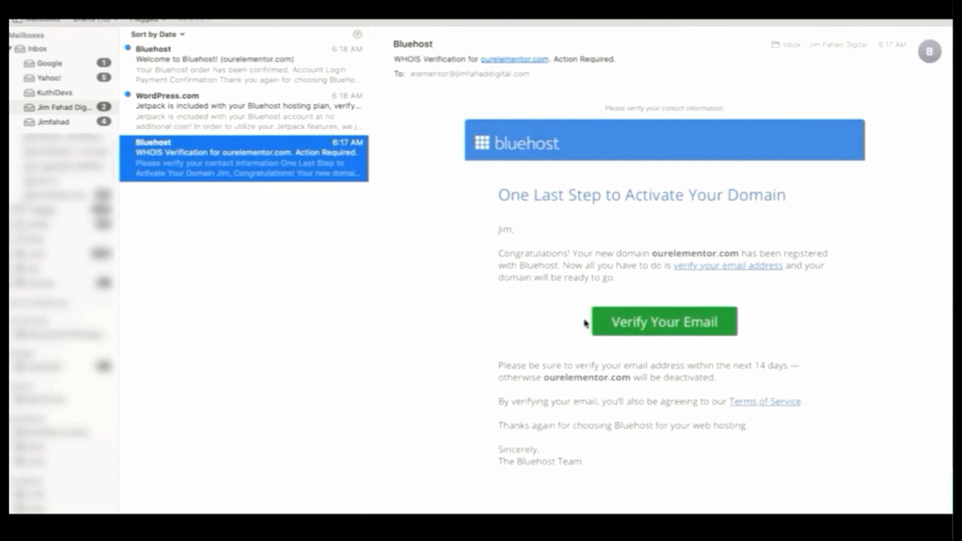
pyautogui.click(643, 325)
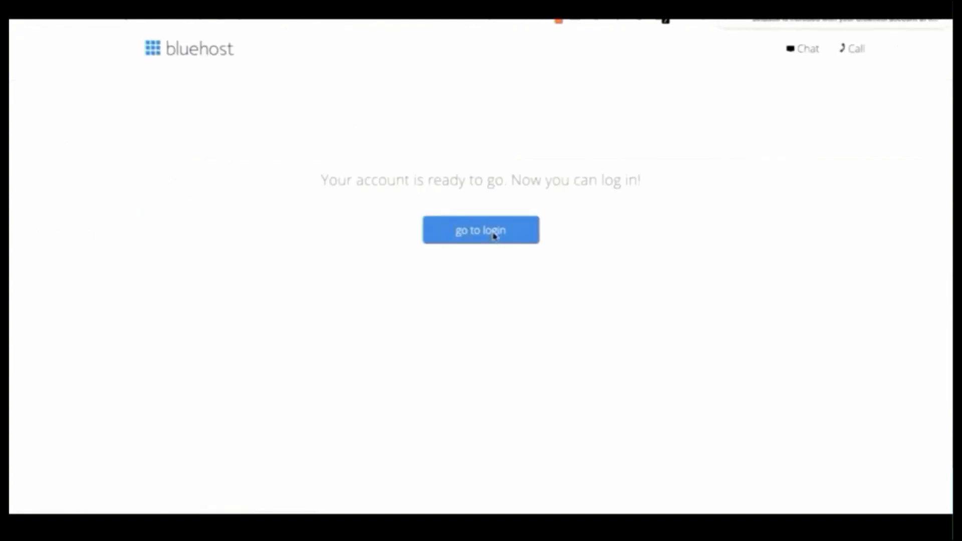
# - Log in to the Bluehost hosting account with the new password and look over the setup page
pyautogui.click(494, 236)
pyautogui.write('••••••••••••••')
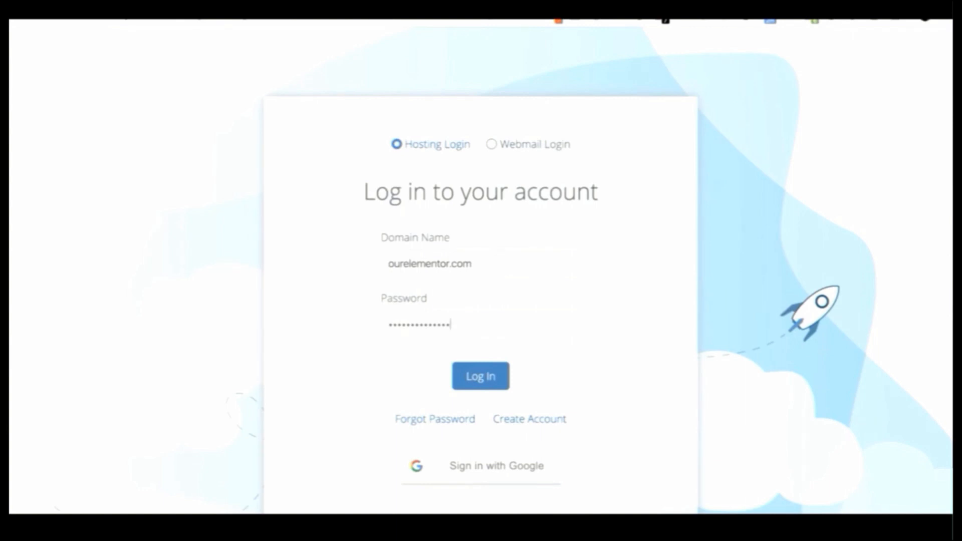
pyautogui.click(478, 377)
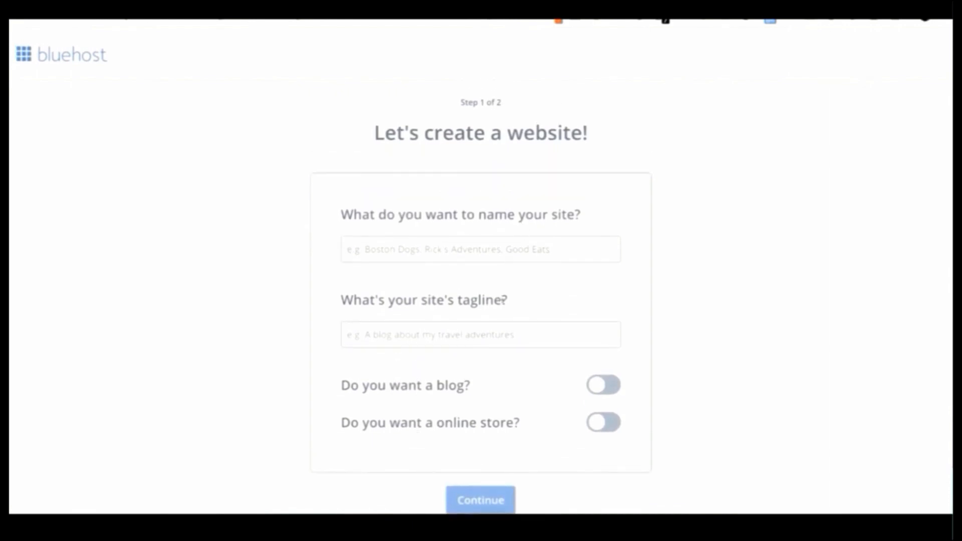
pyautogui.scroll(-1, 502, 301)
pyautogui.scroll(1, 525, 220)
pyautogui.scroll(-1, 502, 301)
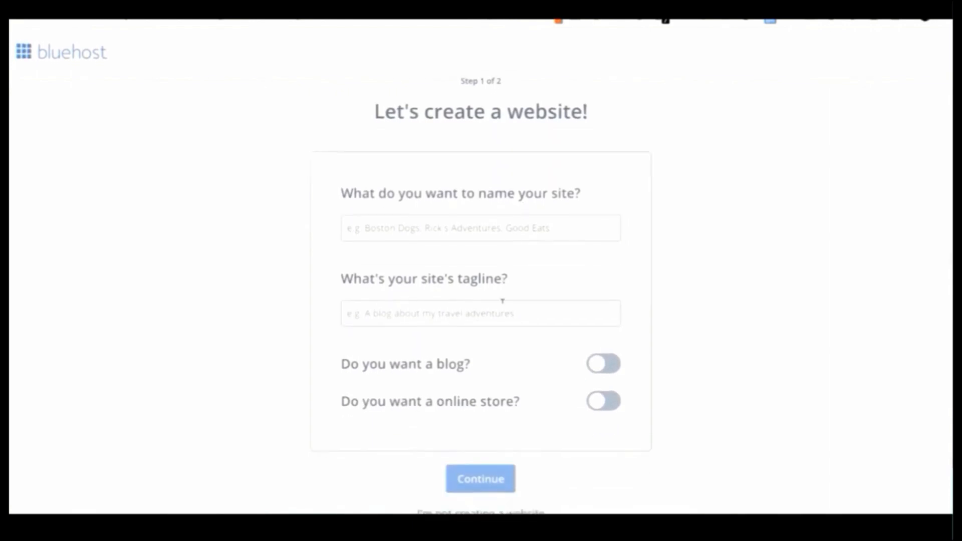
pyautogui.scroll(1, 524, 227)
pyautogui.scroll(-1, 503, 302)
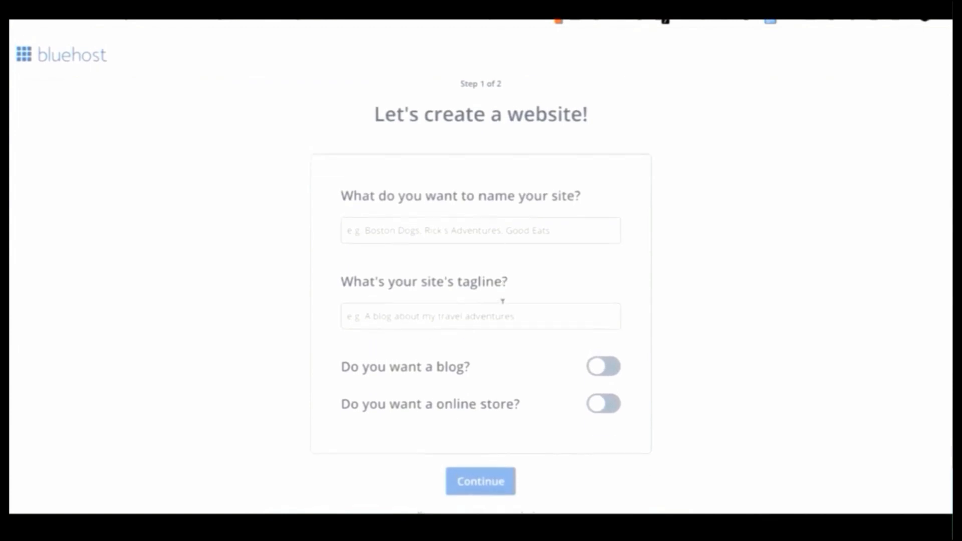
pyautogui.scroll(1, 522, 227)
pyautogui.scroll(-1, 502, 301)
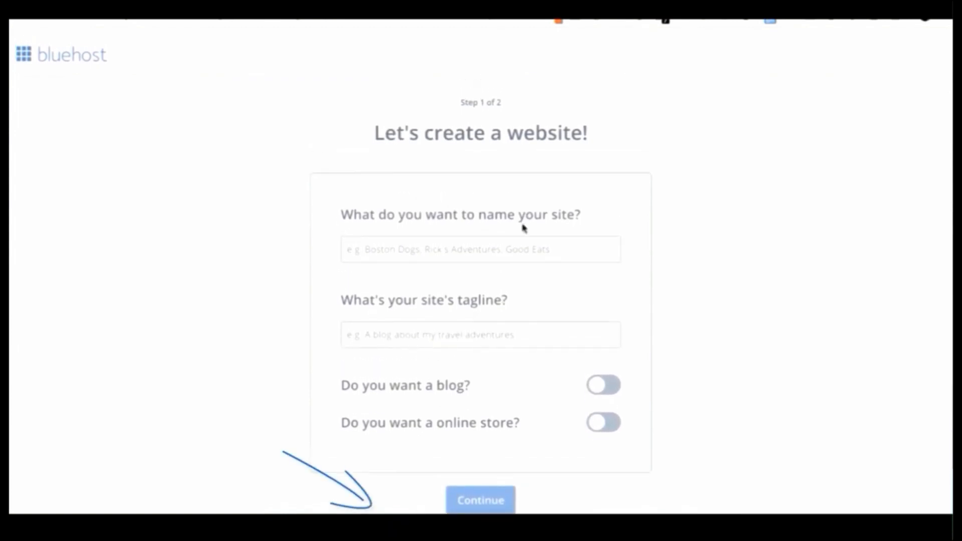
pyautogui.scroll(-1, 503, 301)
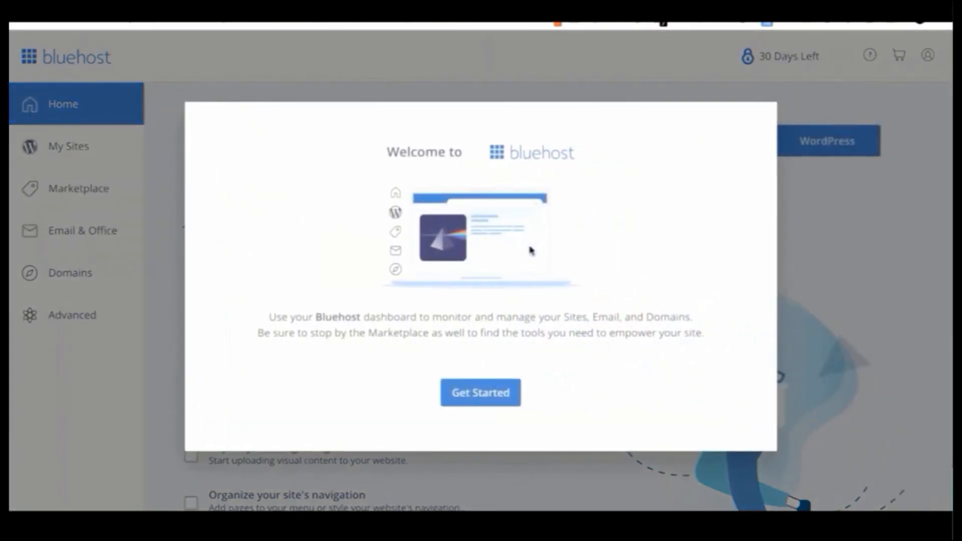
# - Skip the welcome and turn off Domain Privacy + Protection, declining the free trial
pyautogui.click(479, 392)
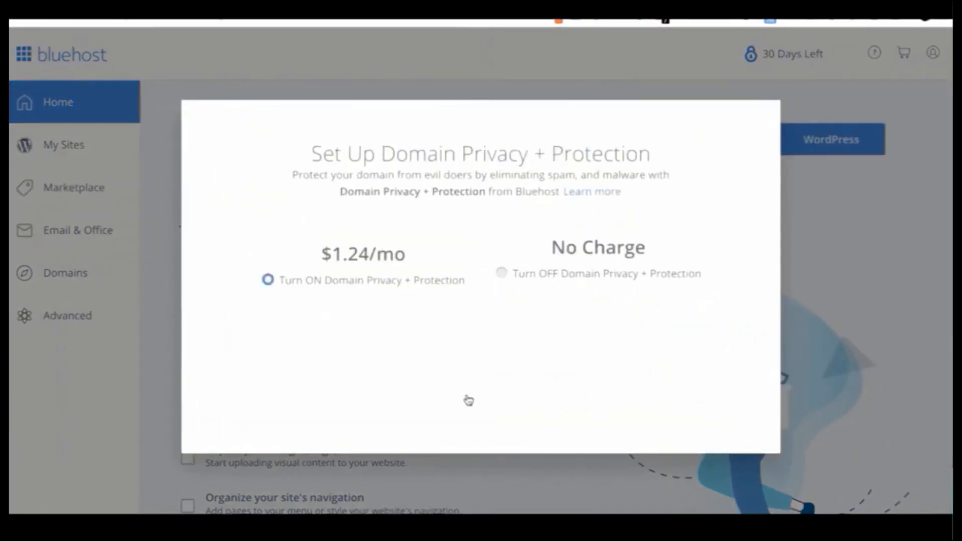
pyautogui.click(502, 351)
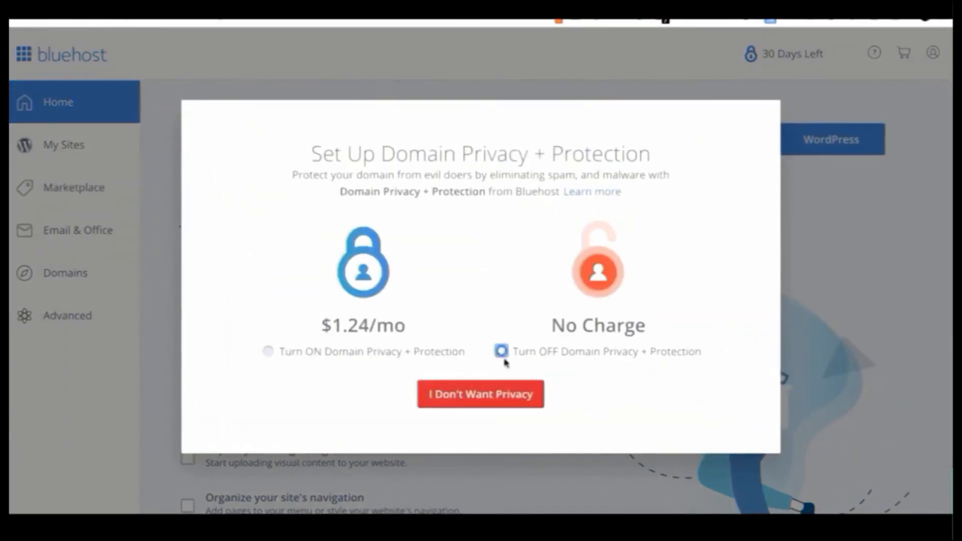
pyautogui.click(500, 396)
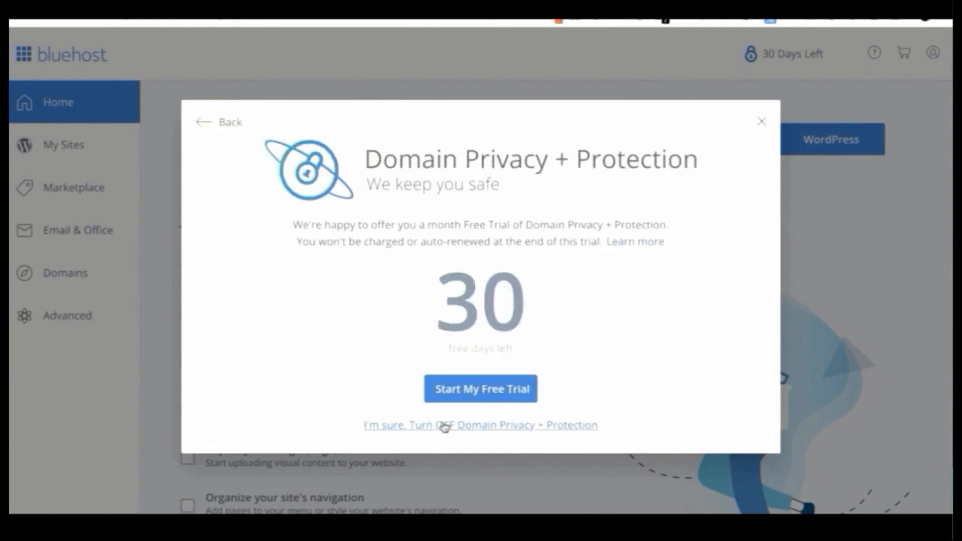
pyautogui.click(445, 426)
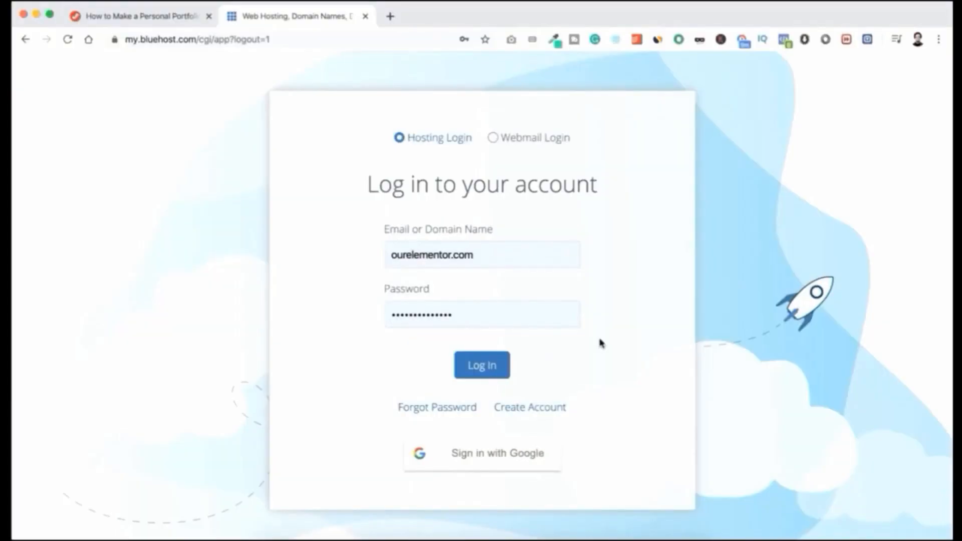
# - Log in to Bluehost and start a new WordPress site from My Sites with Limitless customization
pyautogui.click(490, 365)
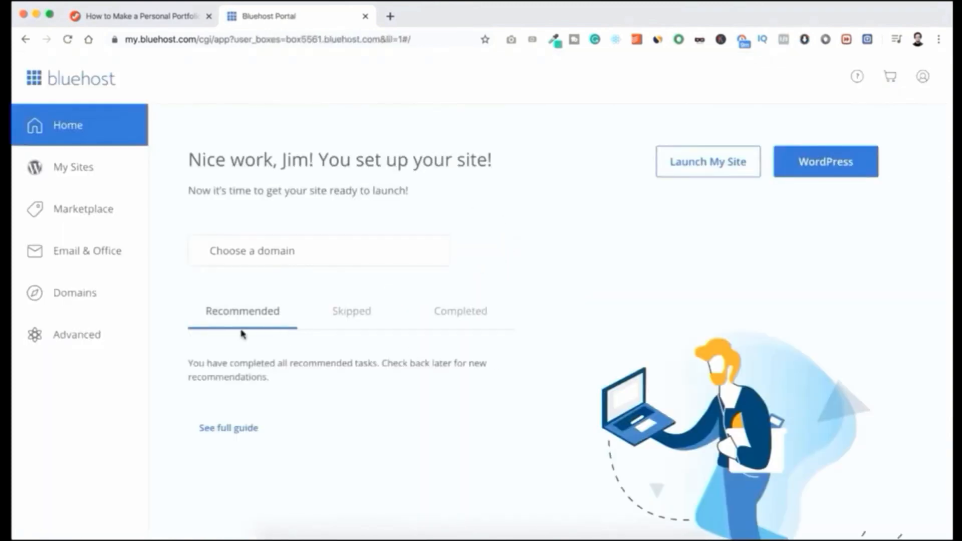
pyautogui.click(81, 169)
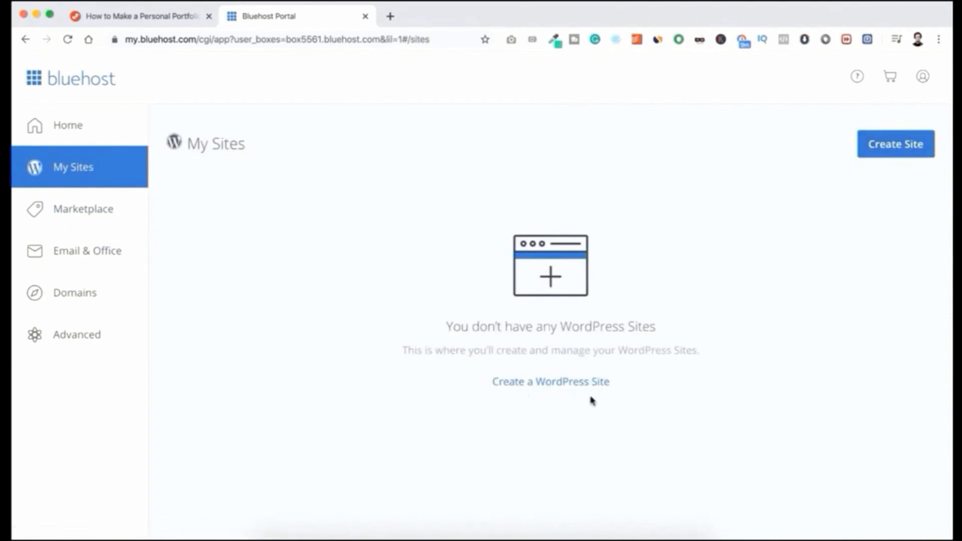
pyautogui.click(558, 384)
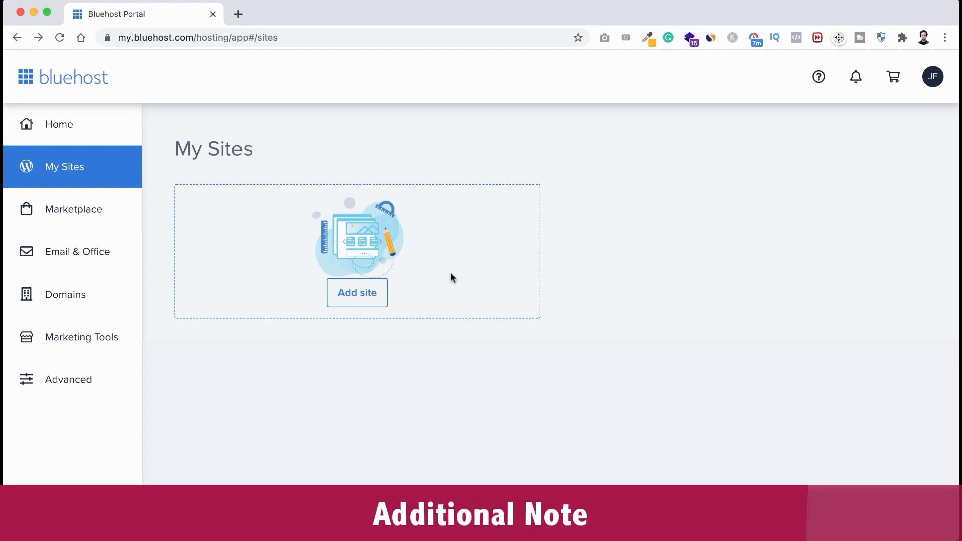
pyautogui.click(373, 298)
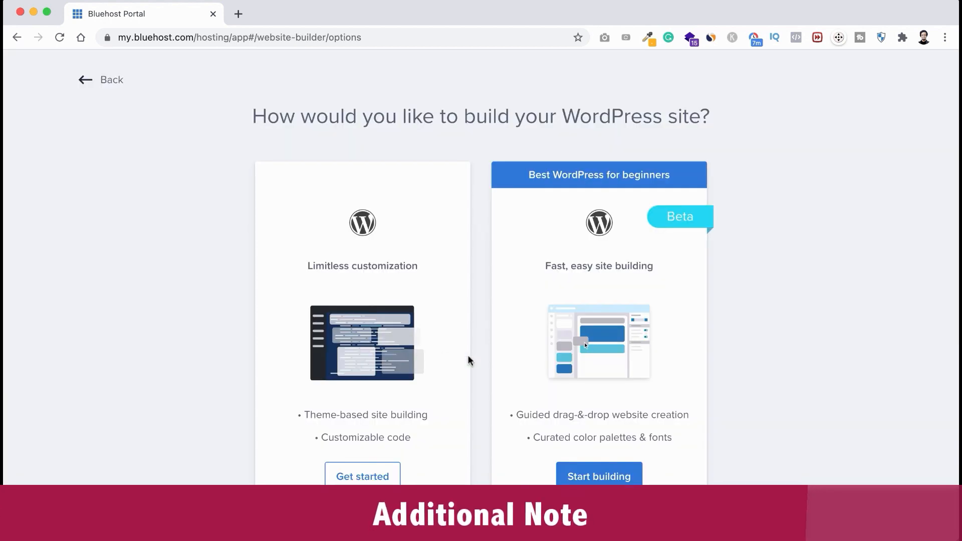
pyautogui.scroll(-1, 469, 356)
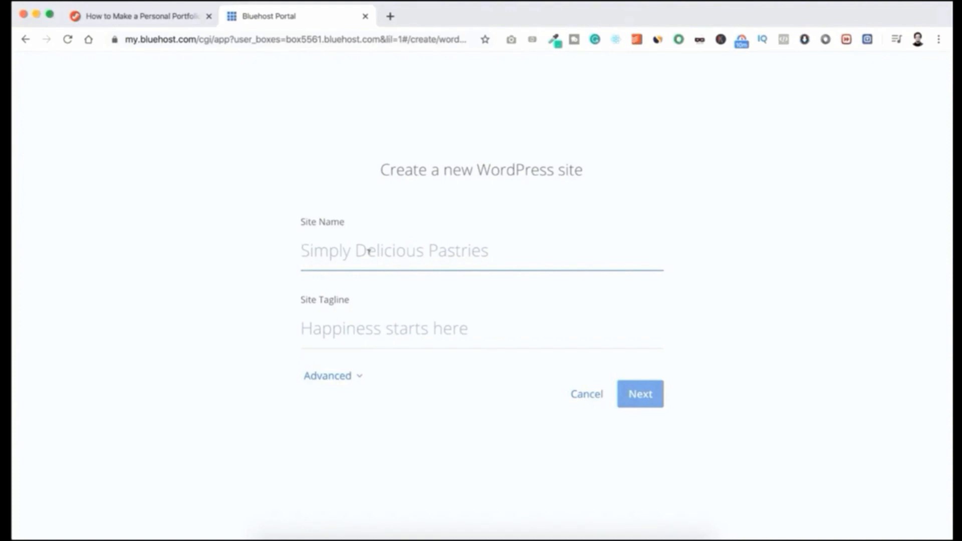
# - Enter the site name and the tagline 'You Deserve To Be Seen'
pyautogui.write('Ji')
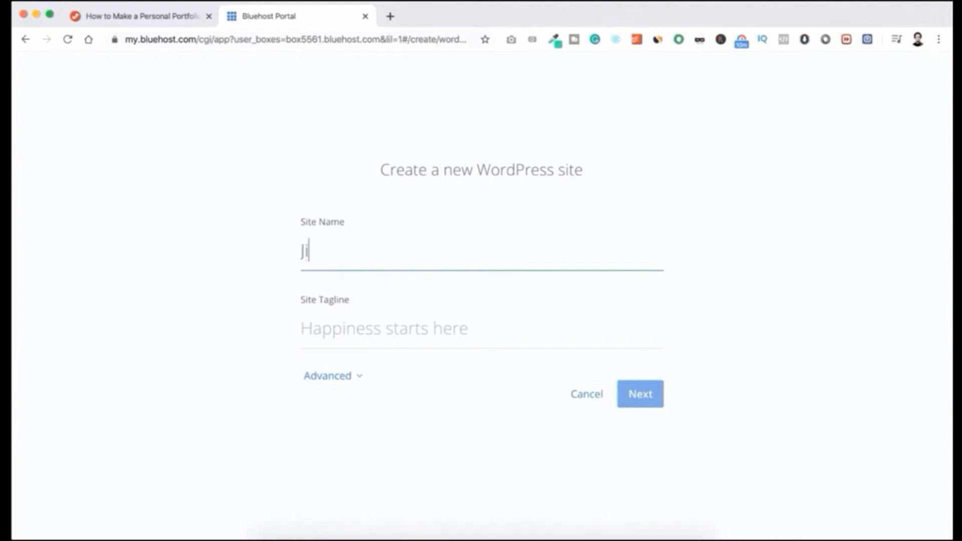
pyautogui.write('m Fahad Production')
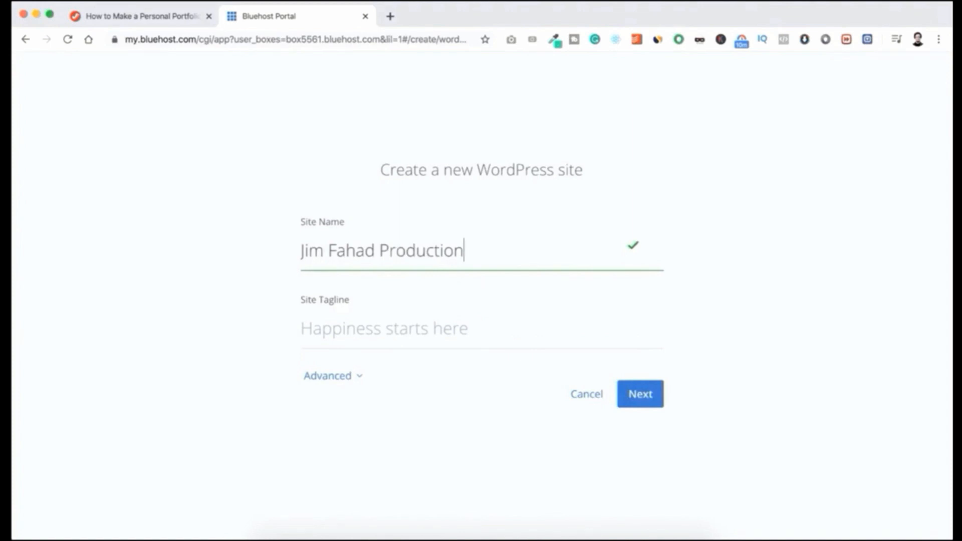
pyautogui.press('Tab')
pyautogui.write('Y')
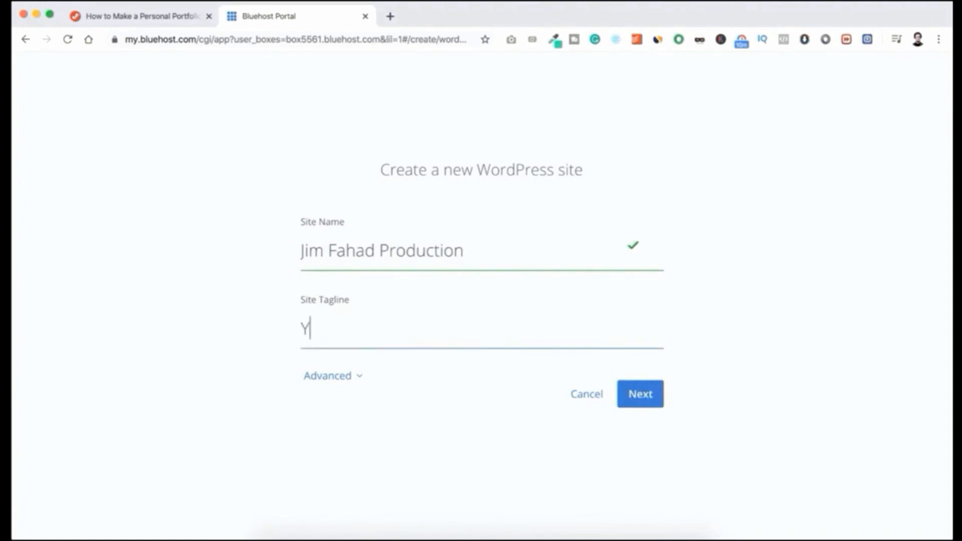
pyautogui.write('ou Deserve To Be Seen')
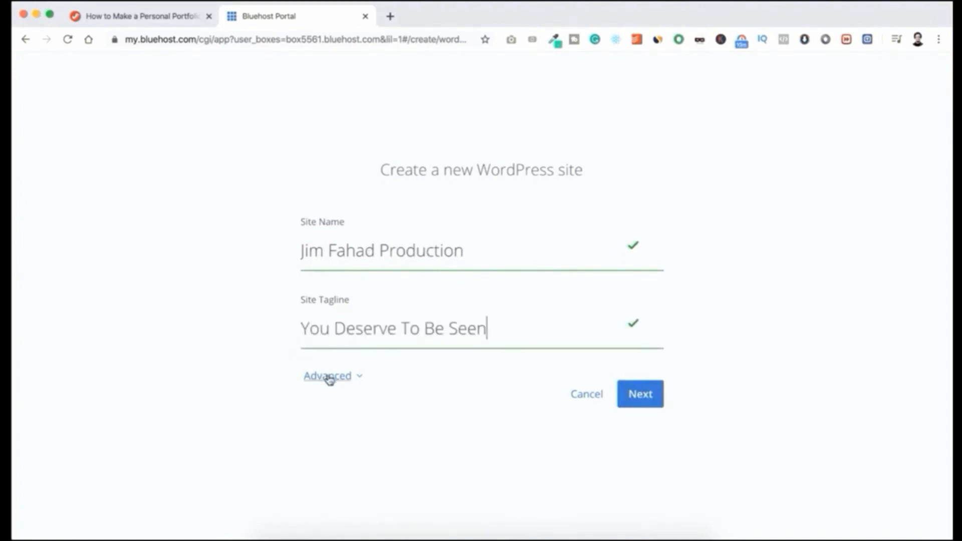
# - Under Advanced, fill in the admin email, username and password, then continue to the domain step
pyautogui.click(329, 379)
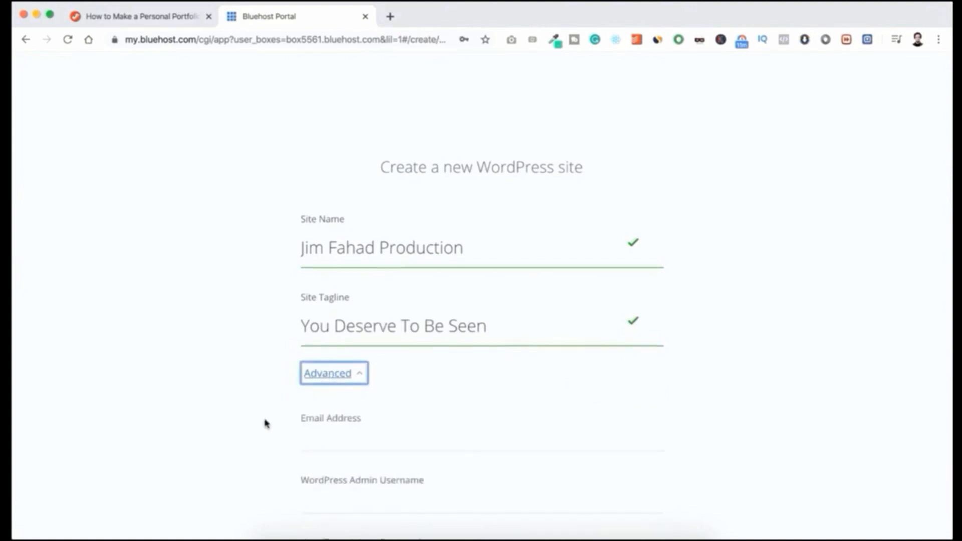
pyautogui.scroll(-3, 266, 423)
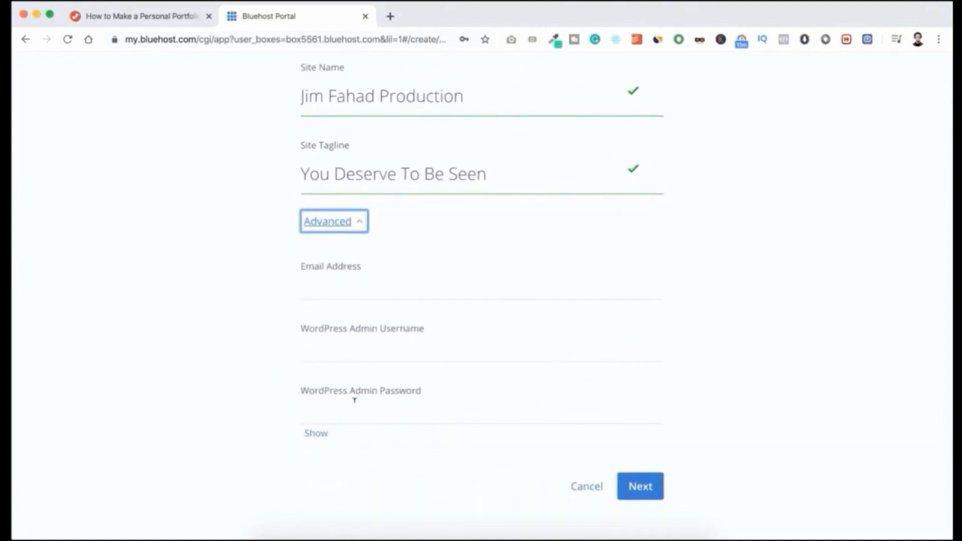
pyautogui.click(275, 359)
pyautogui.click(332, 286)
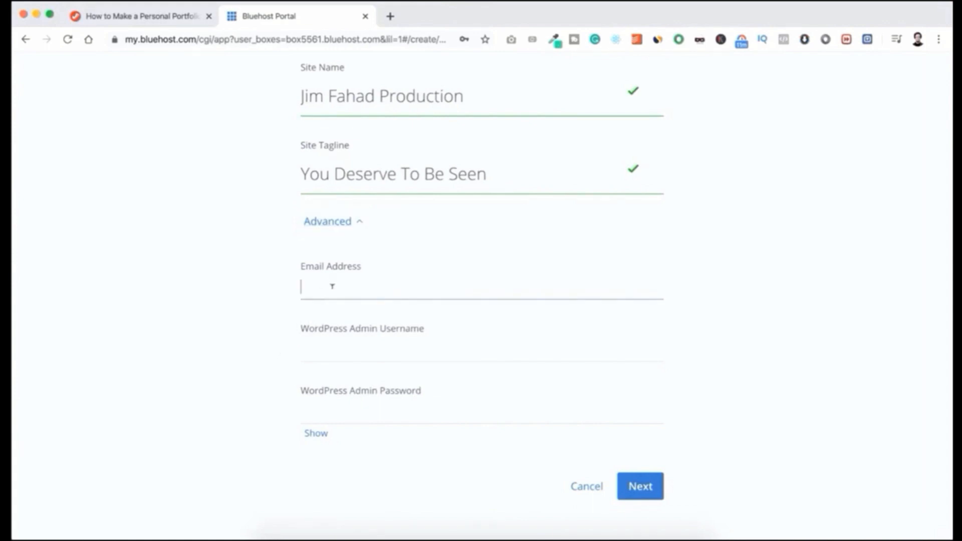
pyautogui.press('super+v')
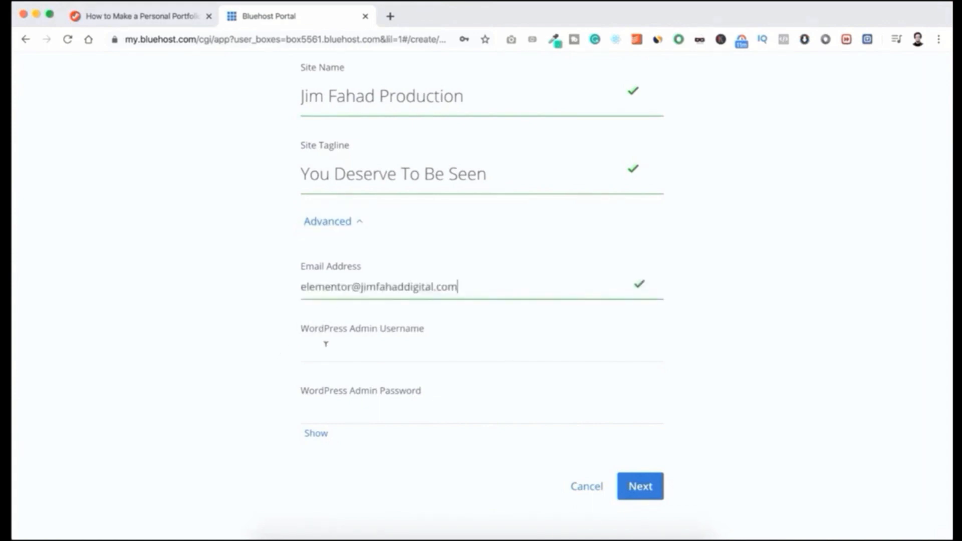
pyautogui.click(326, 345)
pyautogui.write('Jim')
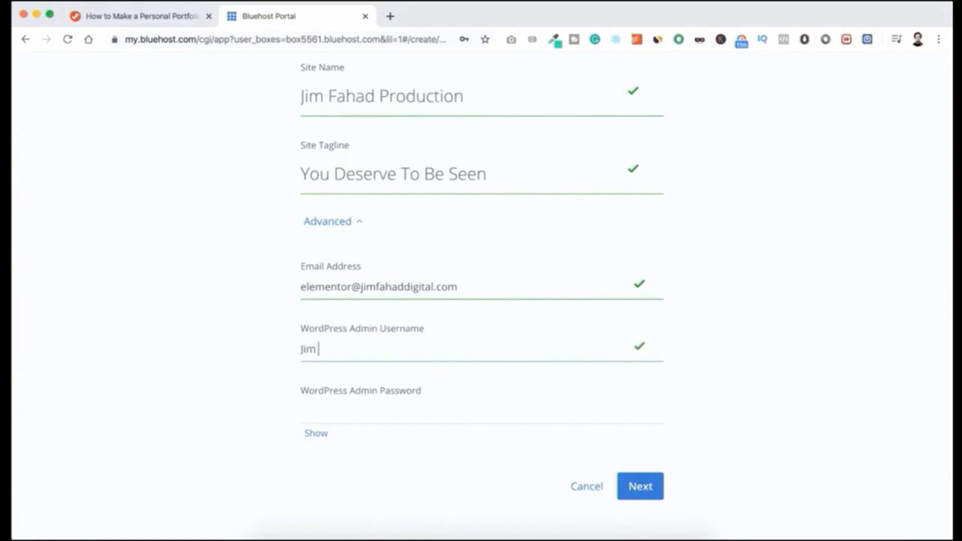
pyautogui.write(' Fahad')
pyautogui.click(320, 406)
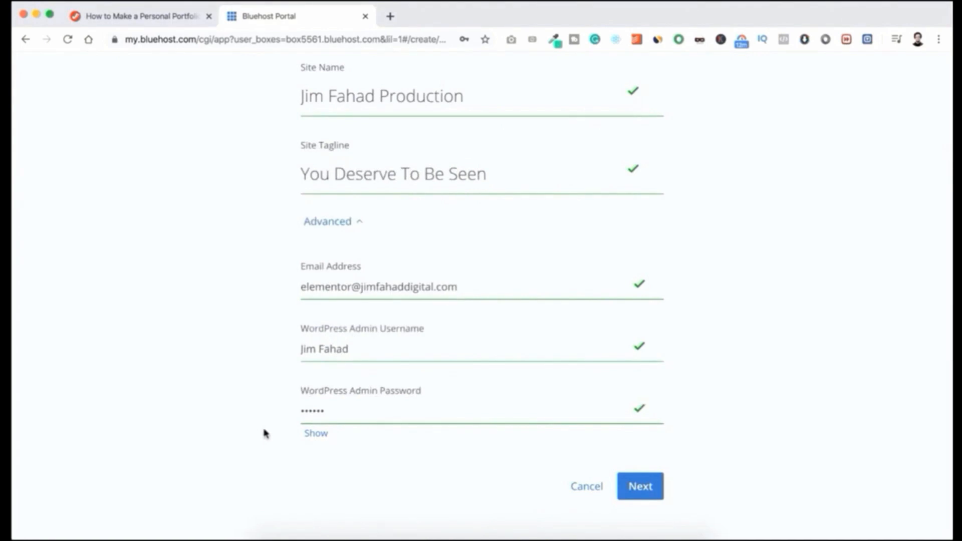
pyautogui.click(313, 434)
pyautogui.click(313, 434)
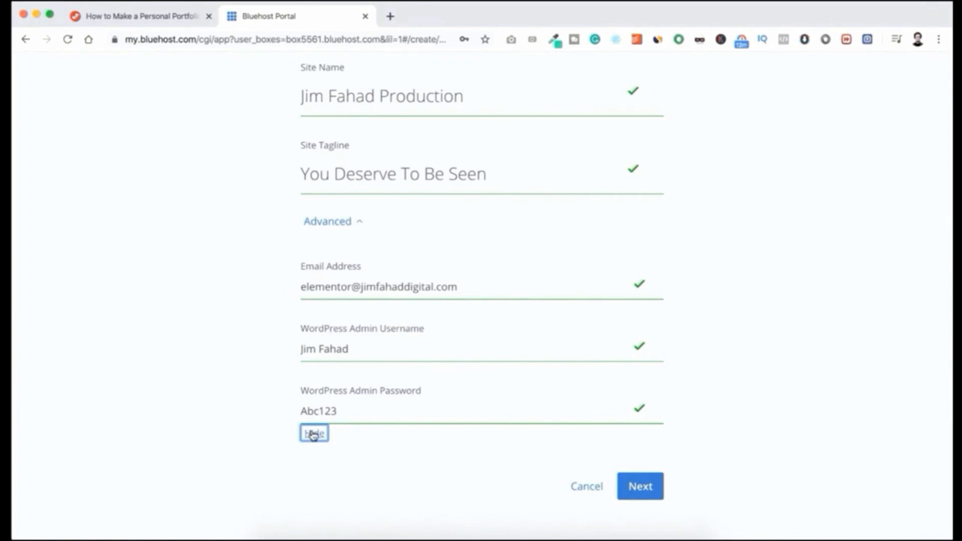
pyautogui.click(346, 438)
pyautogui.click(651, 487)
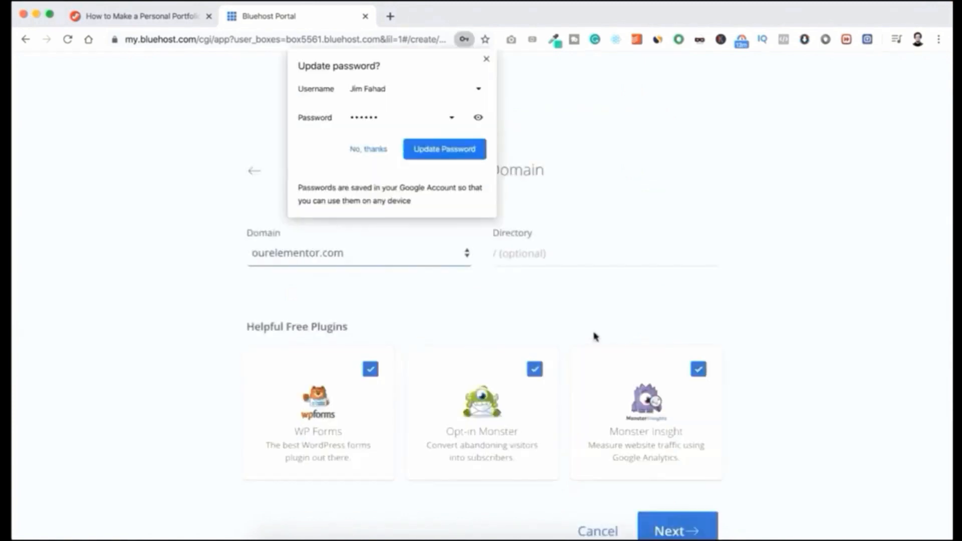
# - Keep ourelementor.com, untick WP Forms, Opt-in Monster and Monster Insight, and install WordPress
pyautogui.click(486, 63)
pyautogui.scroll(-2, 503, 99)
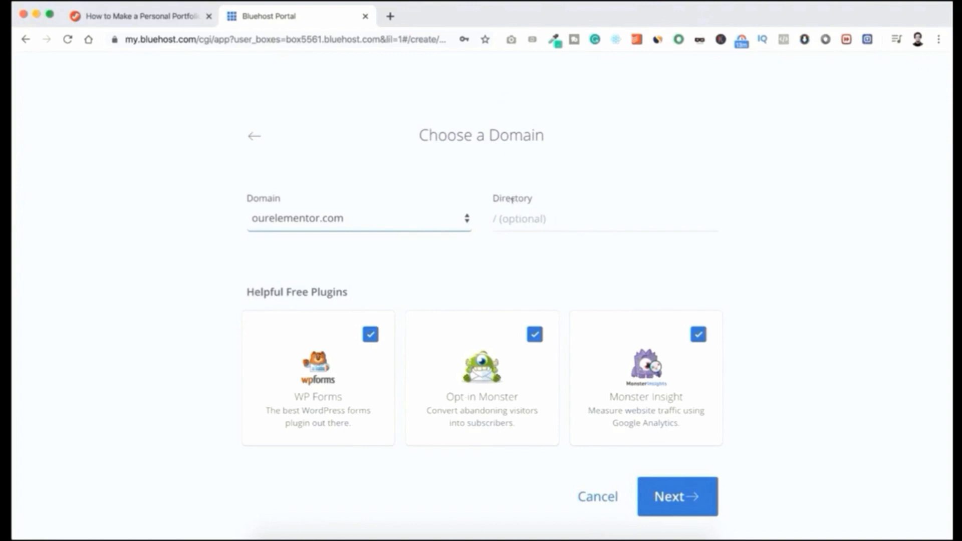
pyautogui.click(508, 216)
pyautogui.click(509, 246)
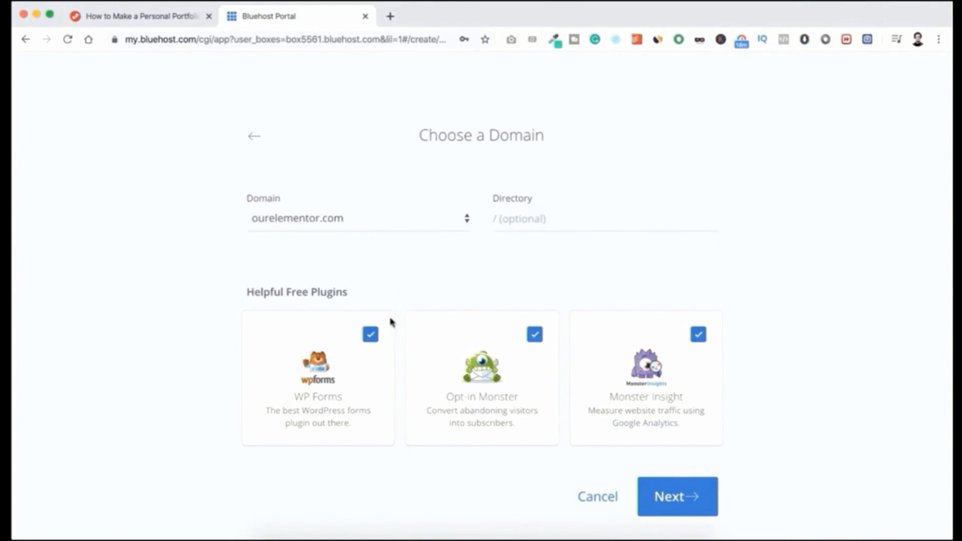
pyautogui.click(371, 336)
pyautogui.click(535, 335)
pyautogui.click(699, 334)
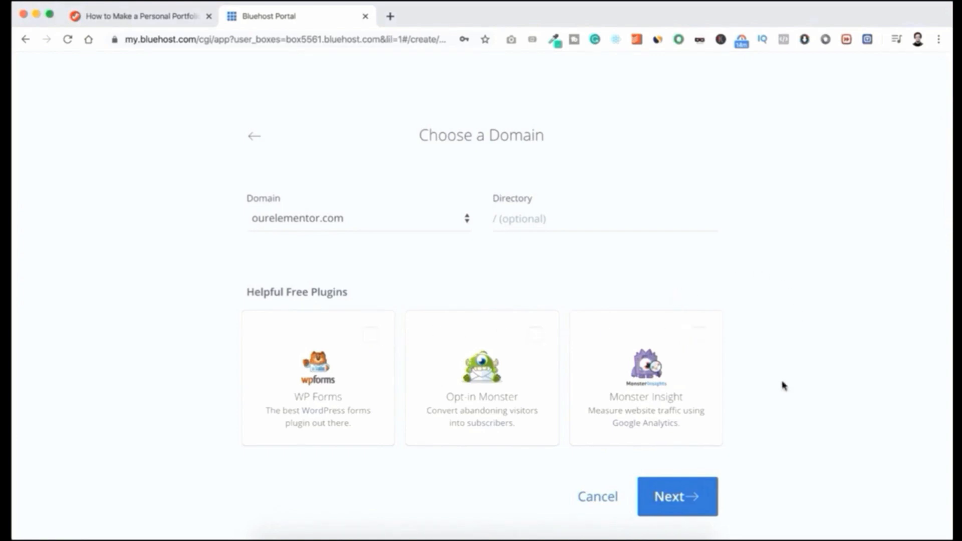
pyautogui.click(672, 497)
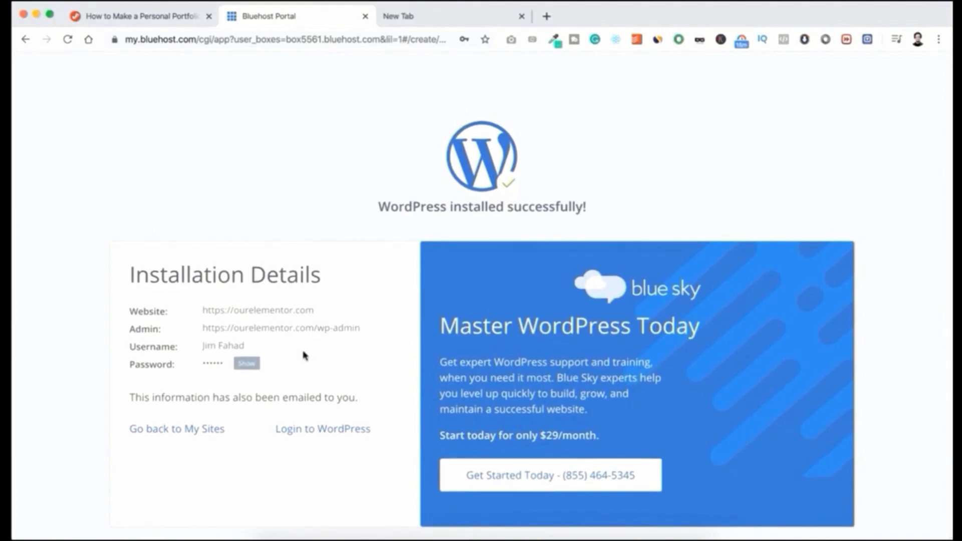
# - Reveal and select the new installation's addresses and admin password, then switch to the empty tab
pyautogui.moveTo(126, 311); pyautogui.dragTo(299, 357)
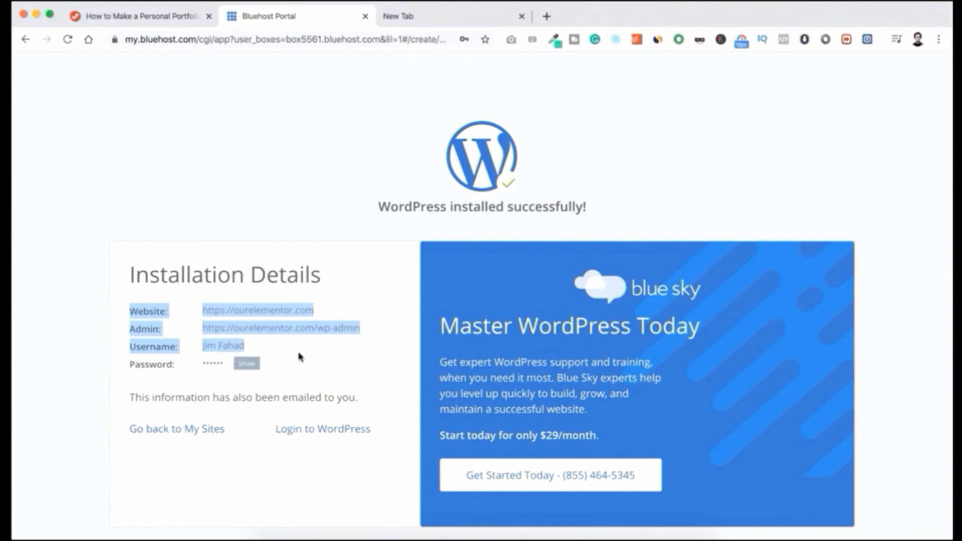
pyautogui.click(250, 365)
pyautogui.moveTo(202, 364); pyautogui.dragTo(235, 365)
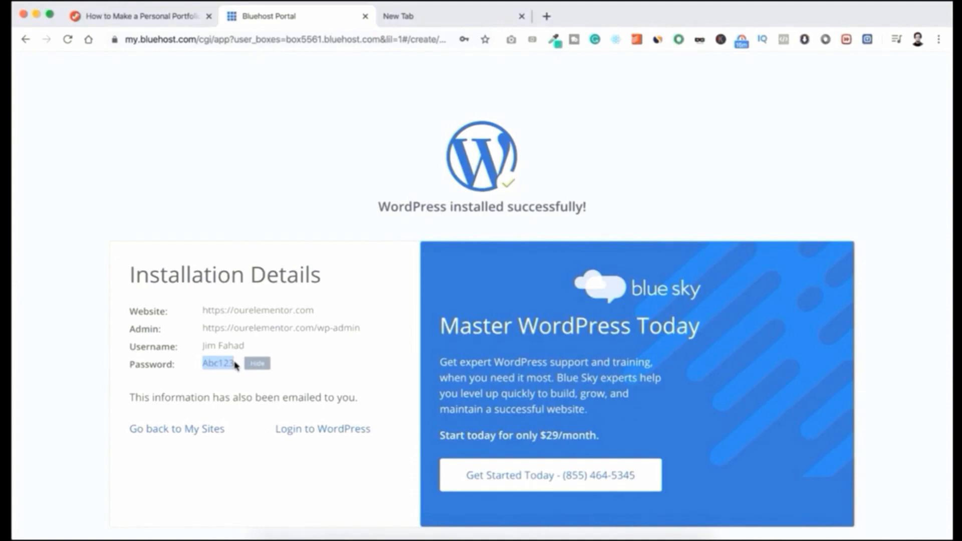
pyautogui.click(282, 362)
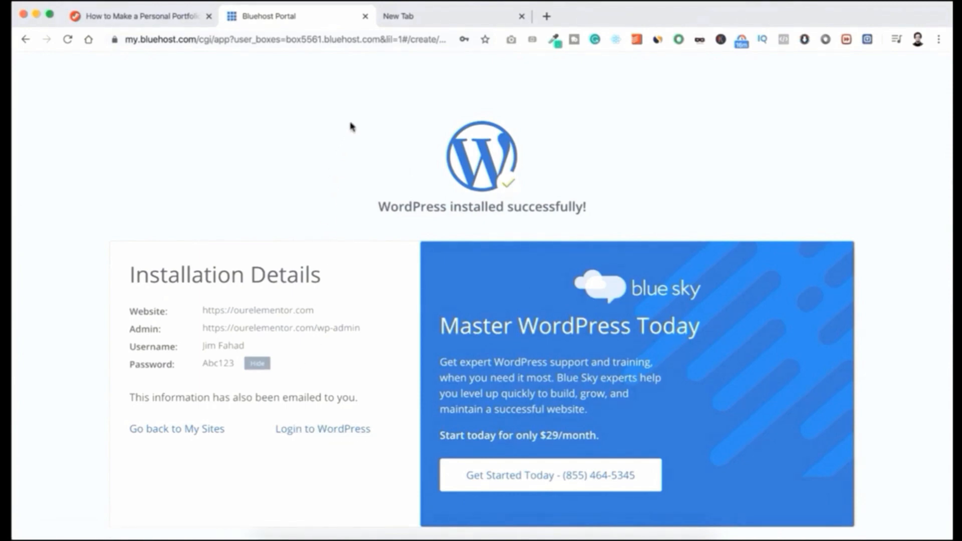
pyautogui.click(418, 17)
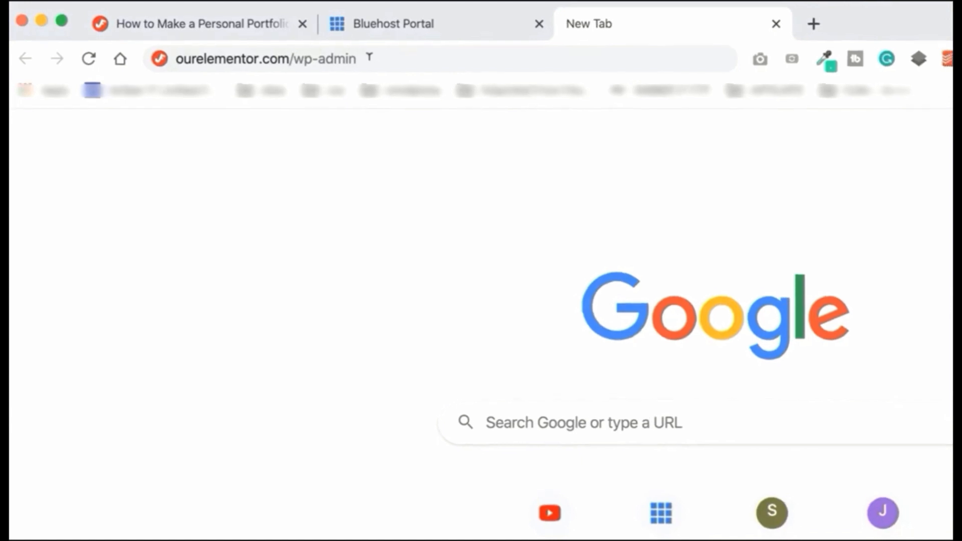
# - Load ourelementor.com/wp-admin and log in with the admin username and retyped password
pyautogui.press('Return')
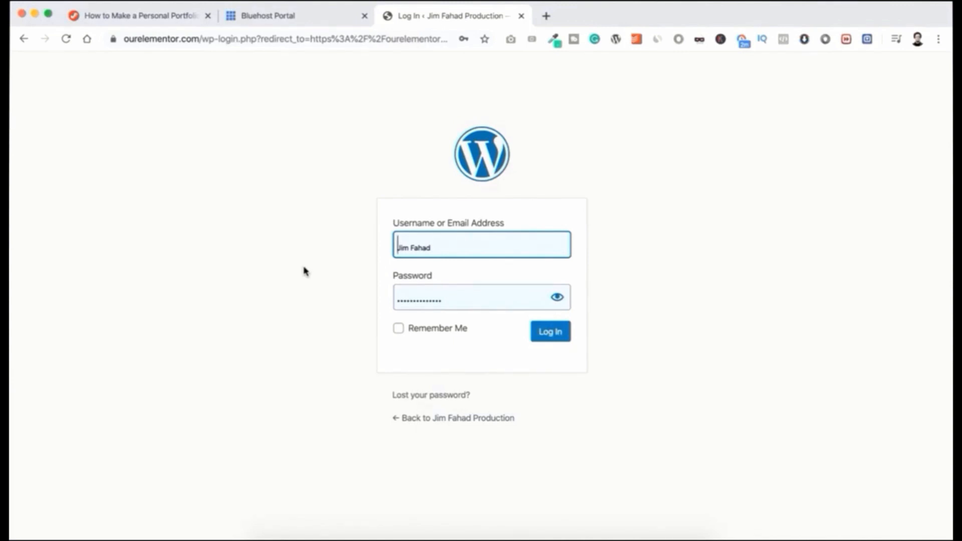
pyautogui.click(439, 244)
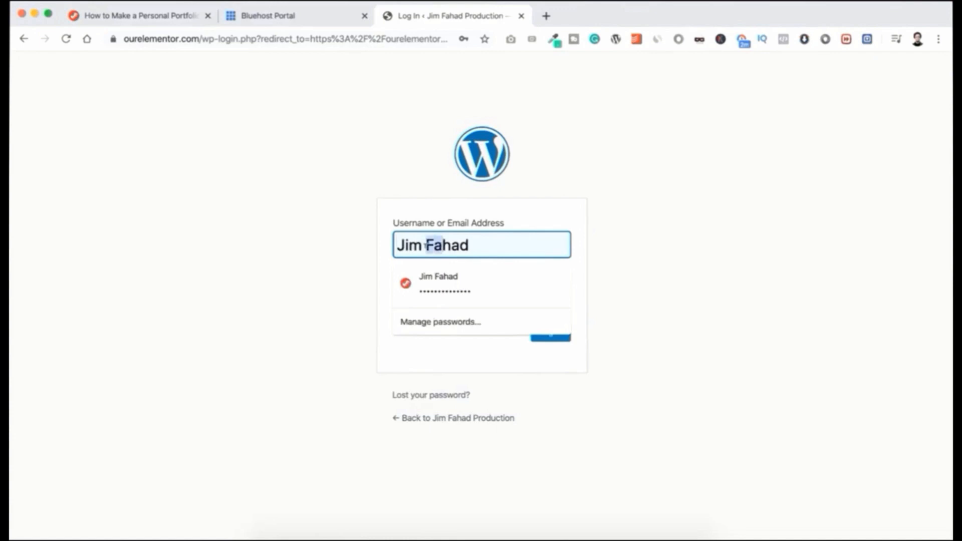
pyautogui.click(277, 250)
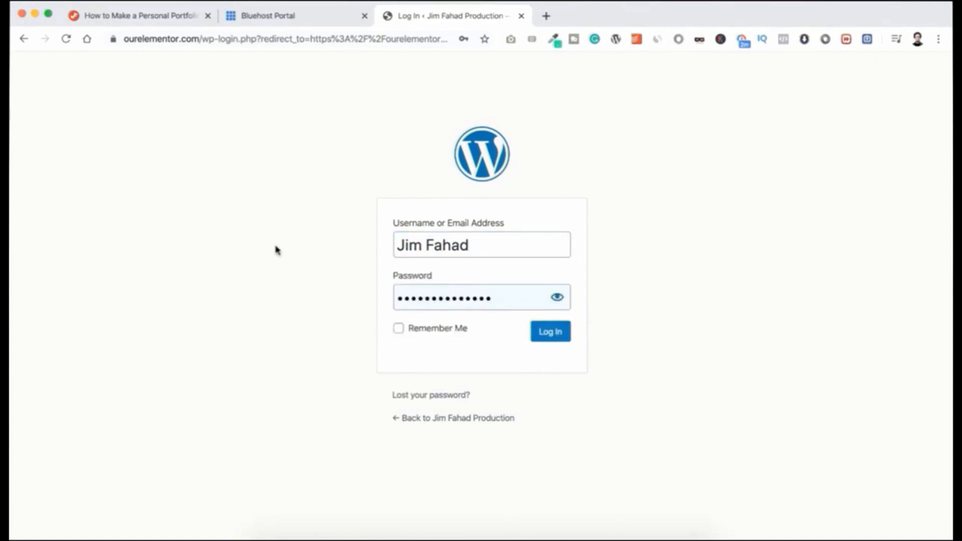
pyautogui.moveTo(499, 294); pyautogui.dragTo(392, 303)
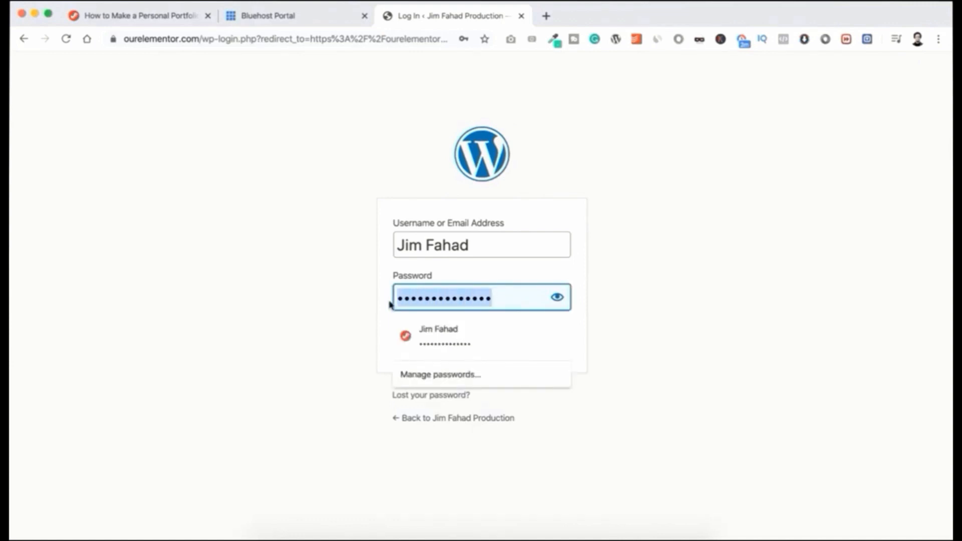
pyautogui.write('••')
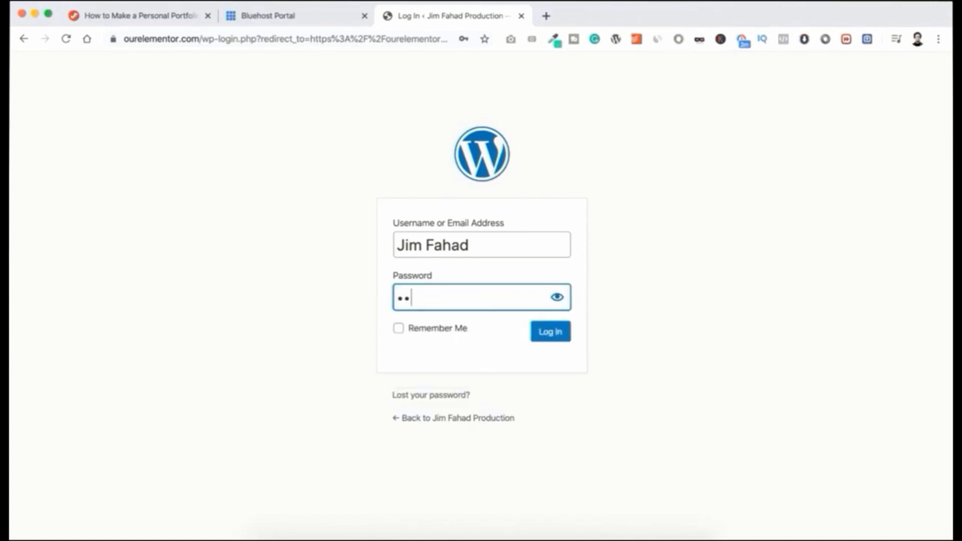
pyautogui.write('••••')
pyautogui.click(554, 299)
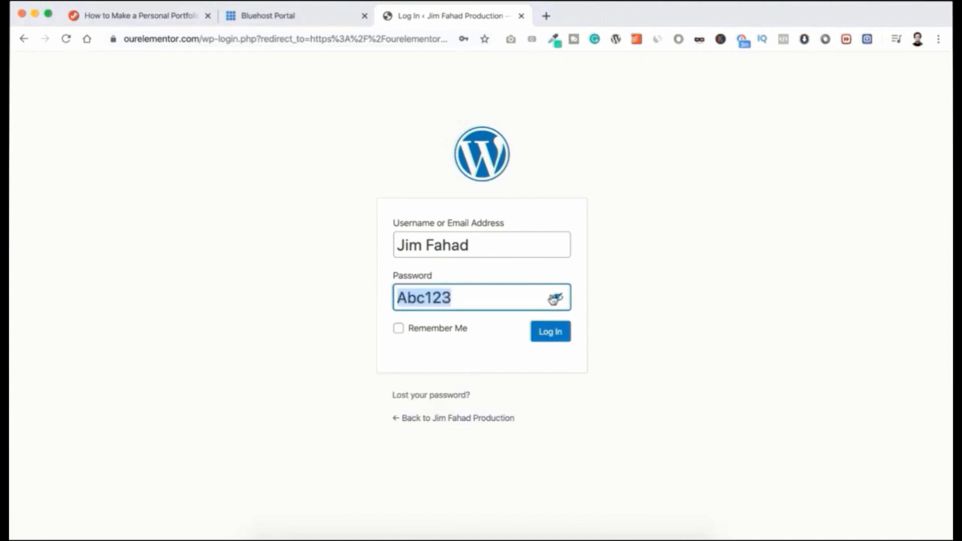
pyautogui.click(550, 332)
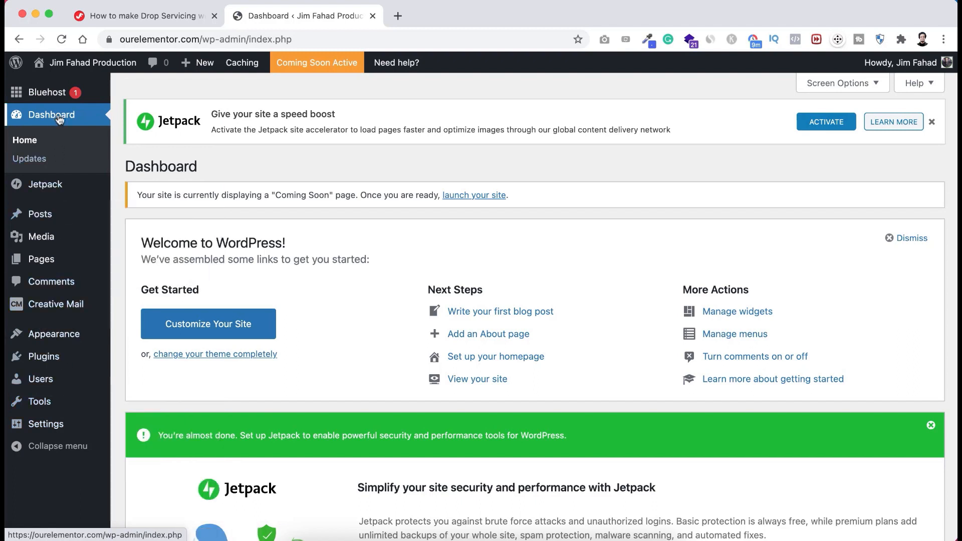
pyautogui.moveTo(54, 216)
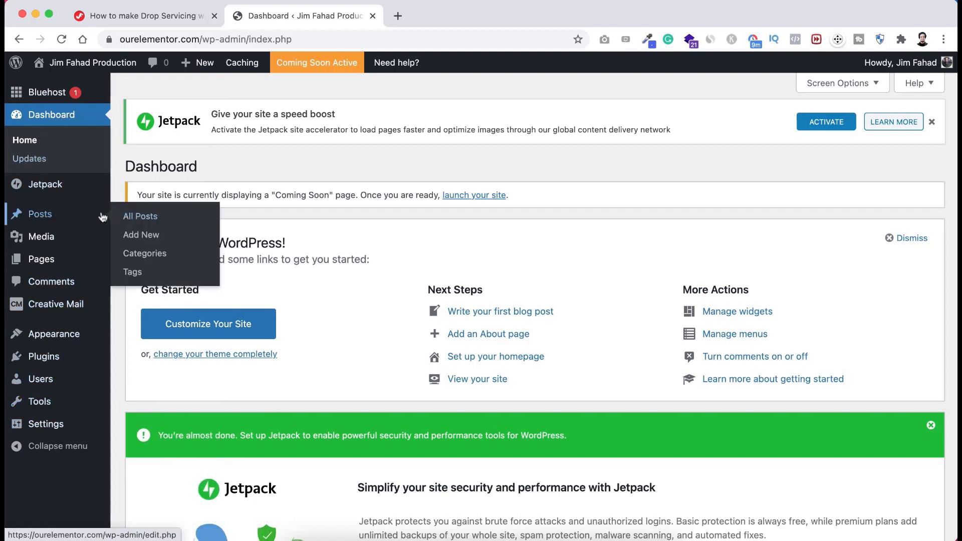
pyautogui.moveTo(45, 239)
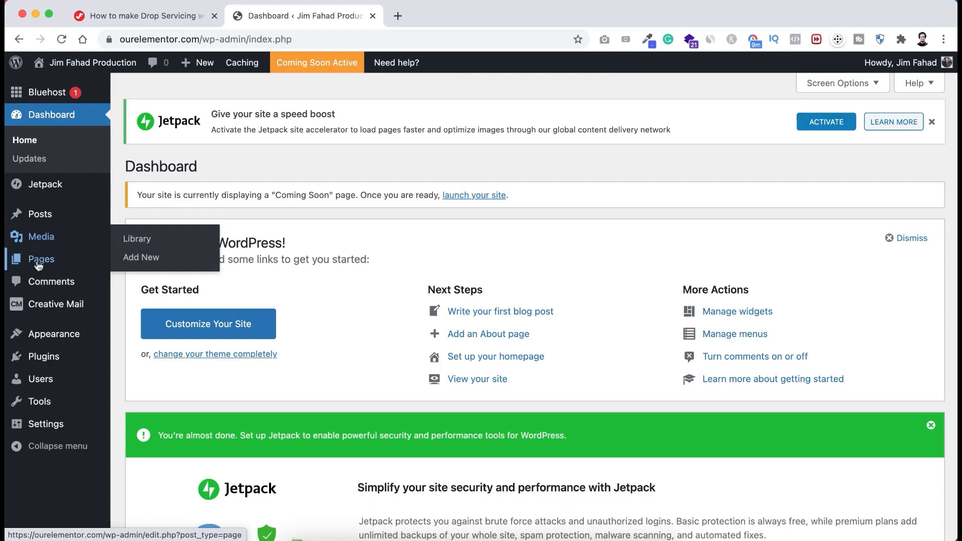
pyautogui.moveTo(53, 261)
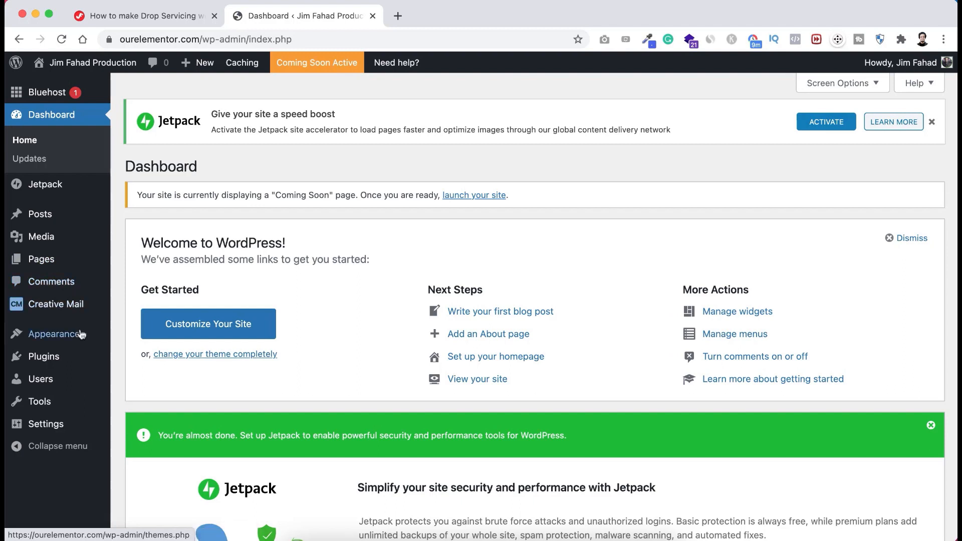
pyautogui.moveTo(48, 338)
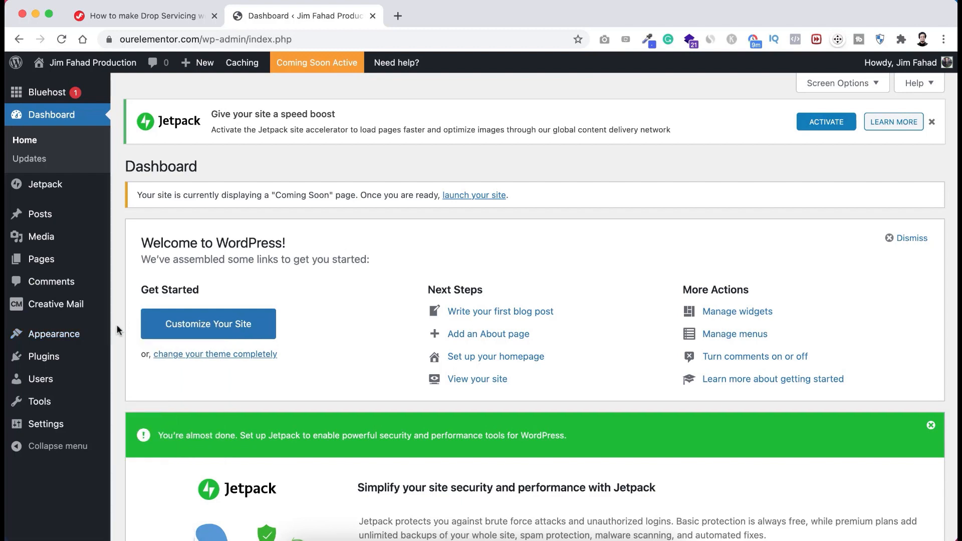
pyautogui.moveTo(34, 359)
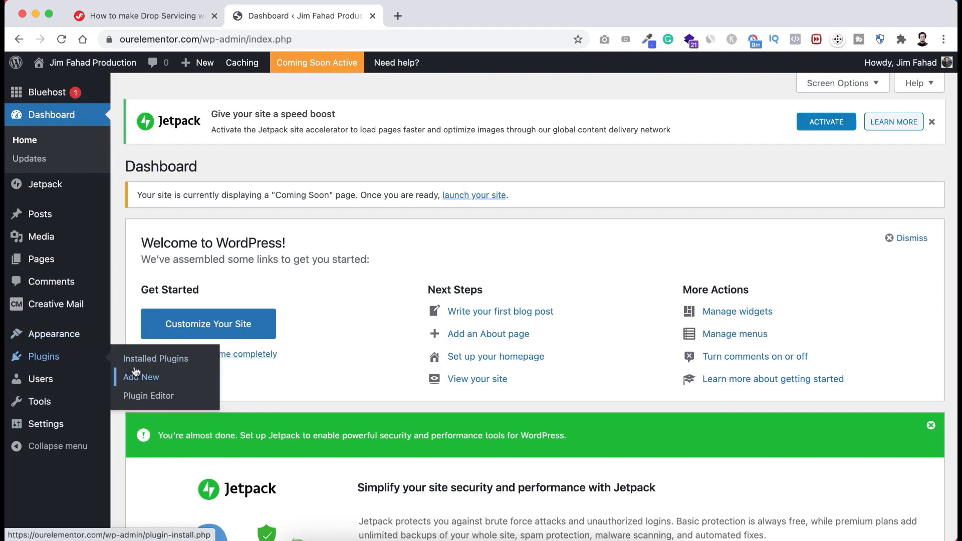
pyautogui.moveTo(40, 380)
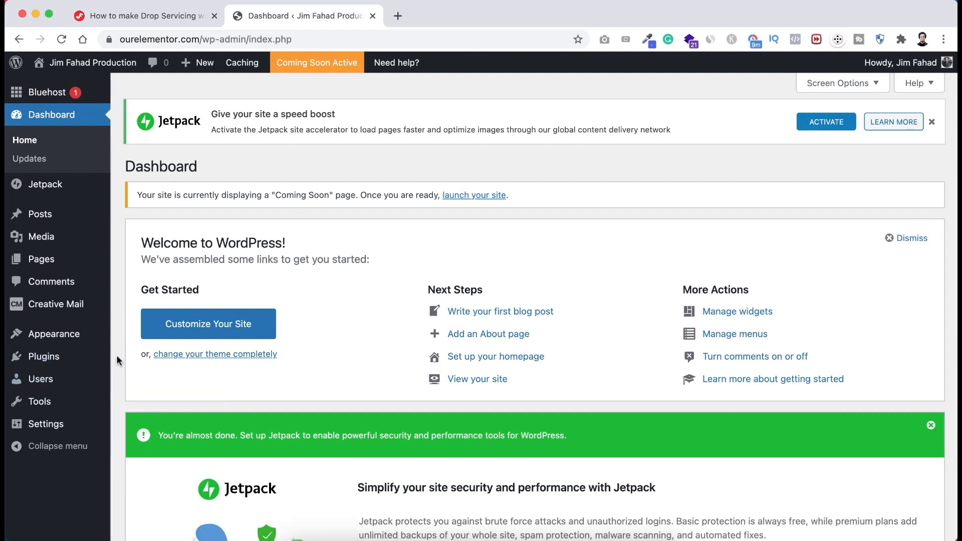
# - Dismiss the Welcome panel and Jetpack notice, and collapse the Bluehost and Email Marketing boxes
pyautogui.moveTo(40, 430)
pyautogui.click(909, 238)
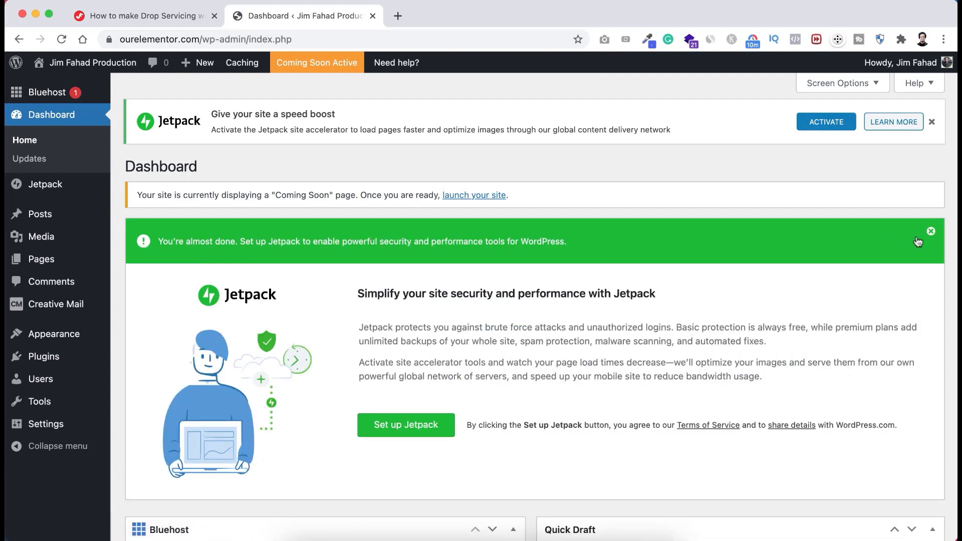
pyautogui.click(931, 233)
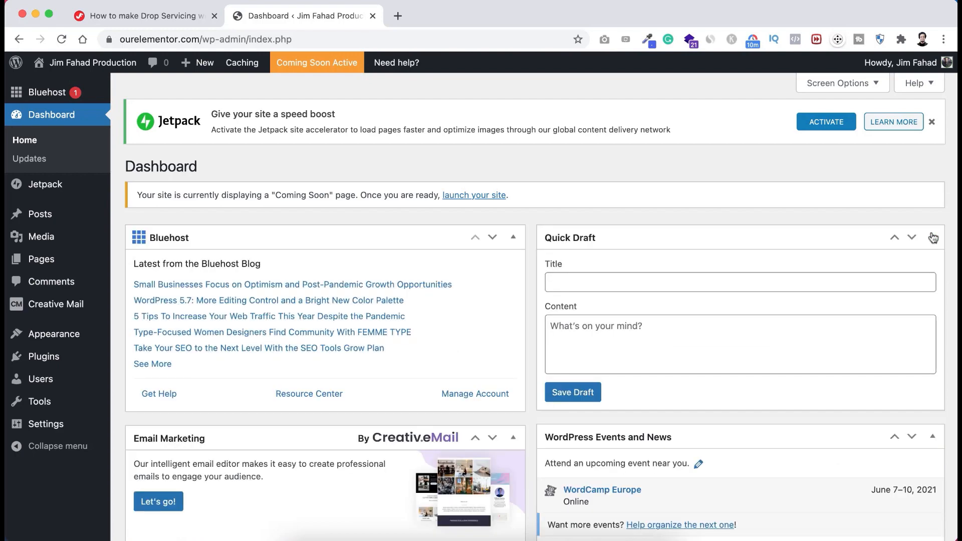
pyautogui.click(512, 238)
pyautogui.click(514, 275)
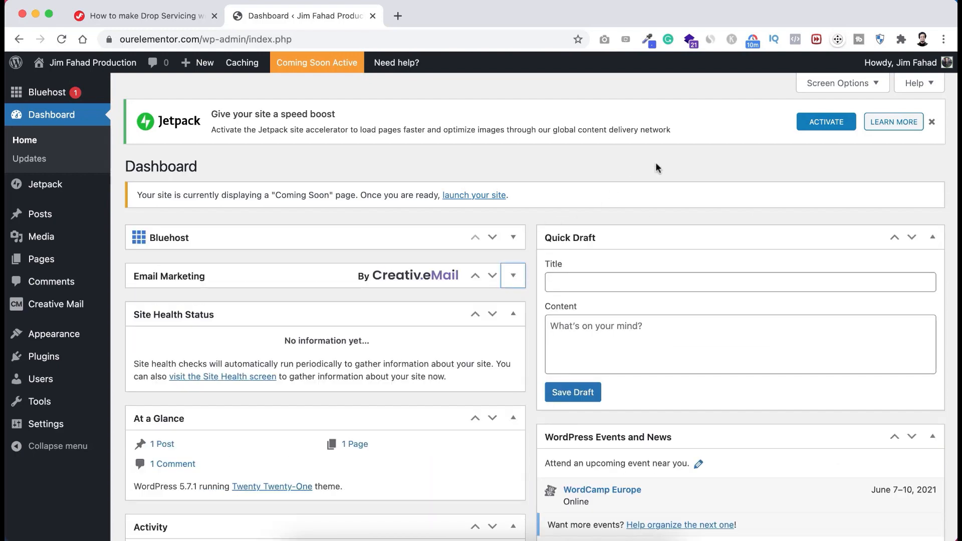
# - In Screen Options hide all seven dashboard boxes, then dismiss the Jetpack speed boost notice
pyautogui.click(838, 84)
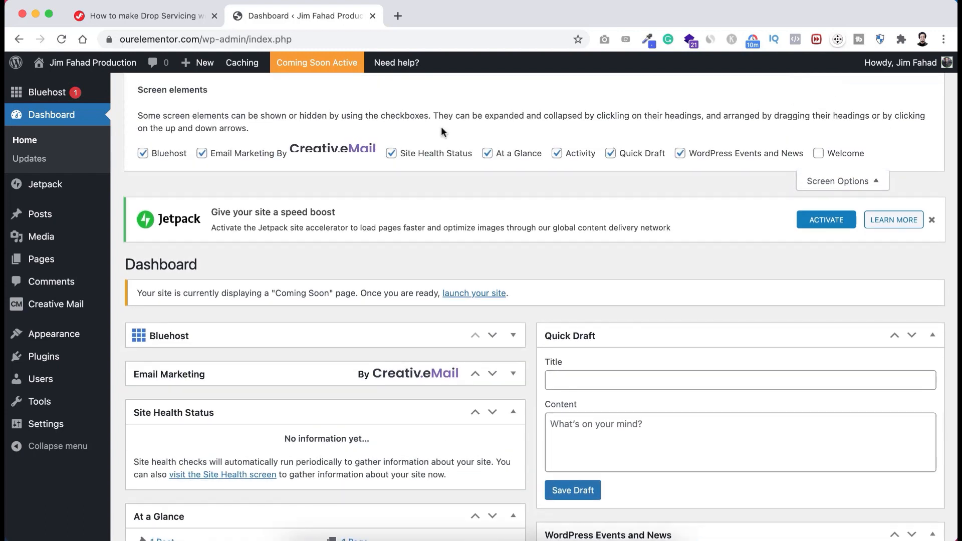
pyautogui.click(143, 154)
pyautogui.click(202, 154)
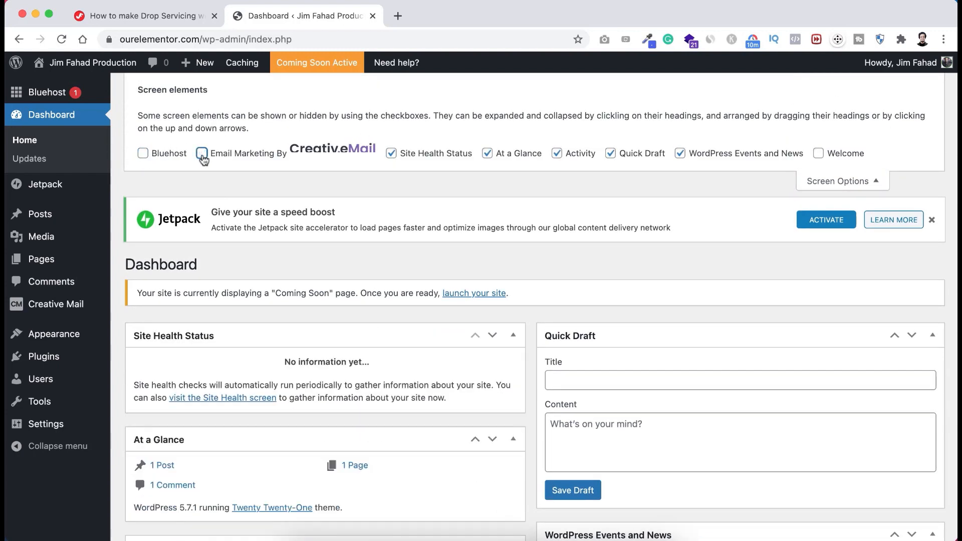
pyautogui.click(391, 153)
pyautogui.click(487, 153)
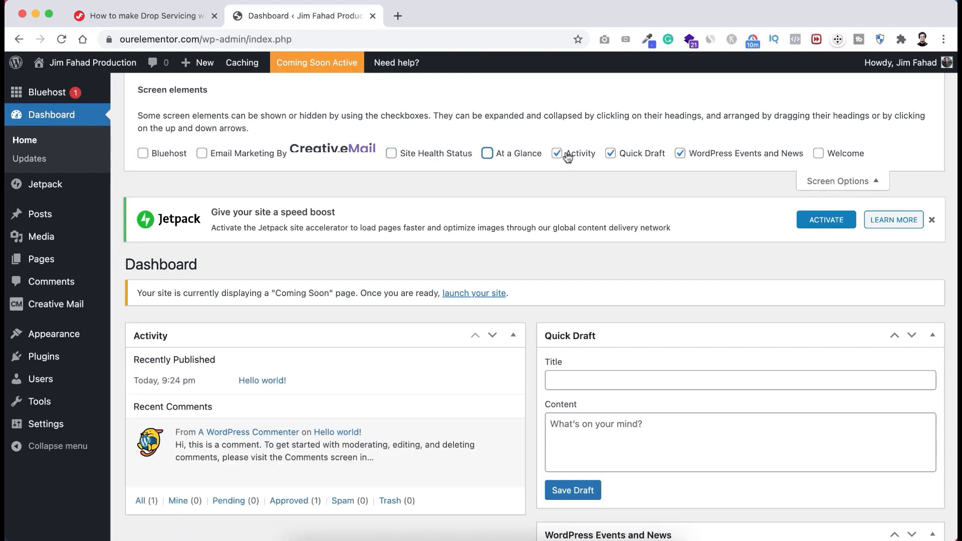
pyautogui.click(557, 153)
pyautogui.click(611, 153)
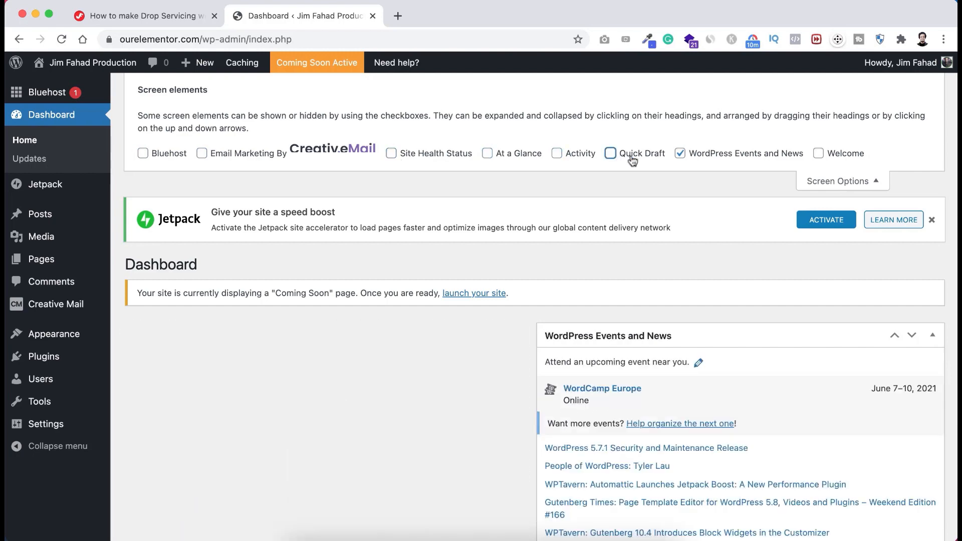
pyautogui.click(680, 153)
pyautogui.click(859, 182)
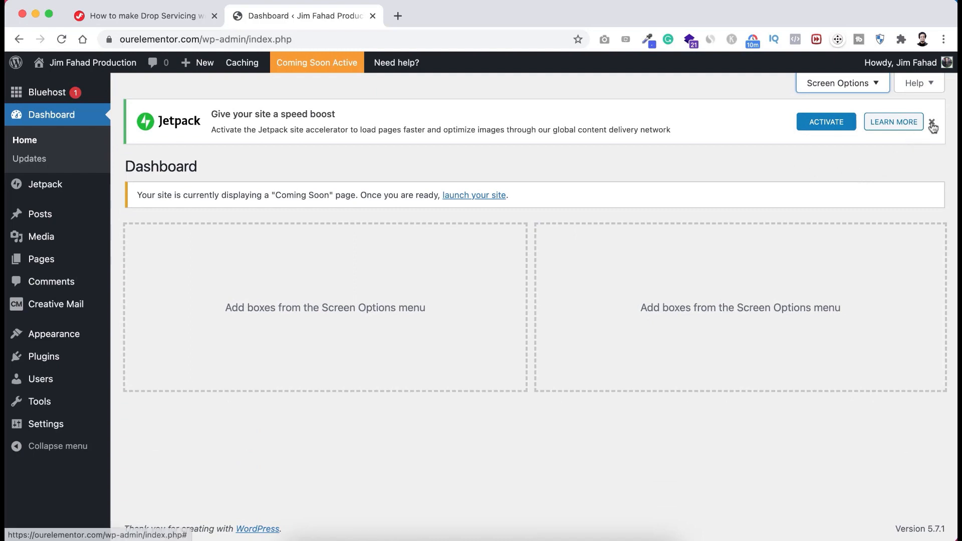
pyautogui.click(932, 123)
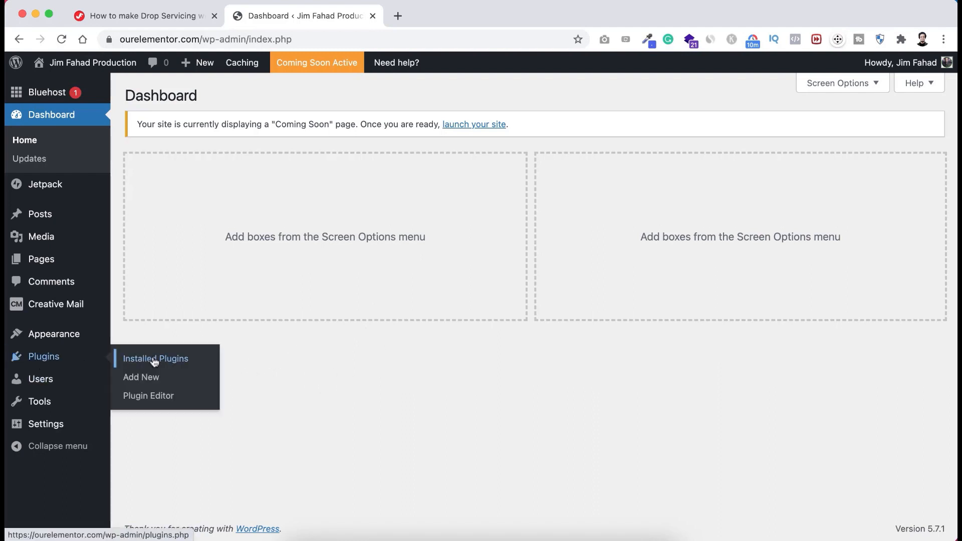
# - Bulk-deactivate all five installed plugins from the Installed Plugins list
pyautogui.click(154, 363)
pyautogui.scroll(-5, 239, 402)
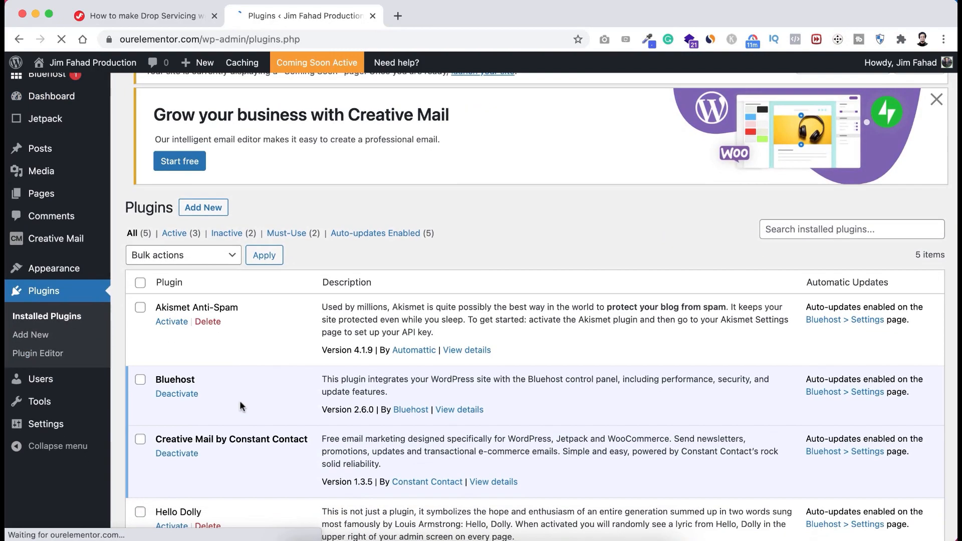
pyautogui.scroll(-2, 240, 405)
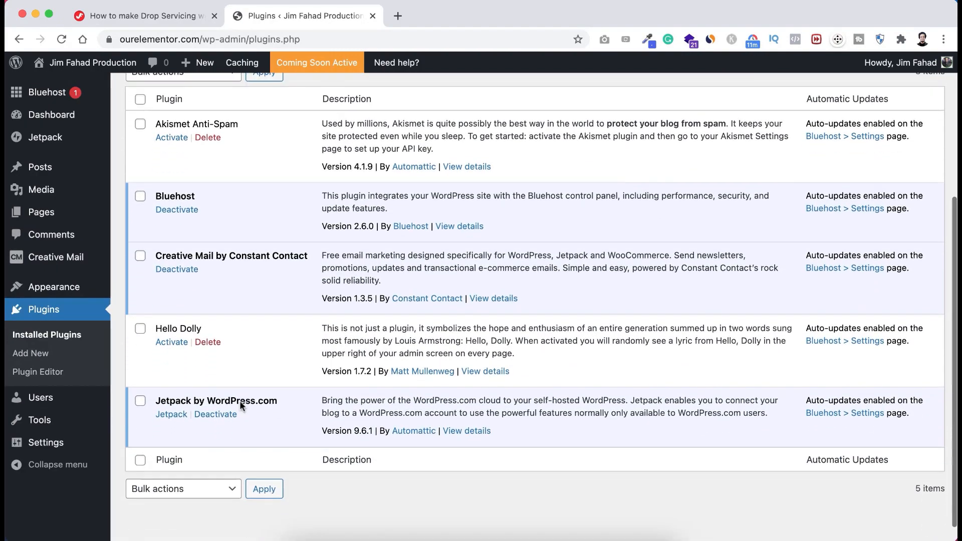
pyautogui.scroll(1, 240, 403)
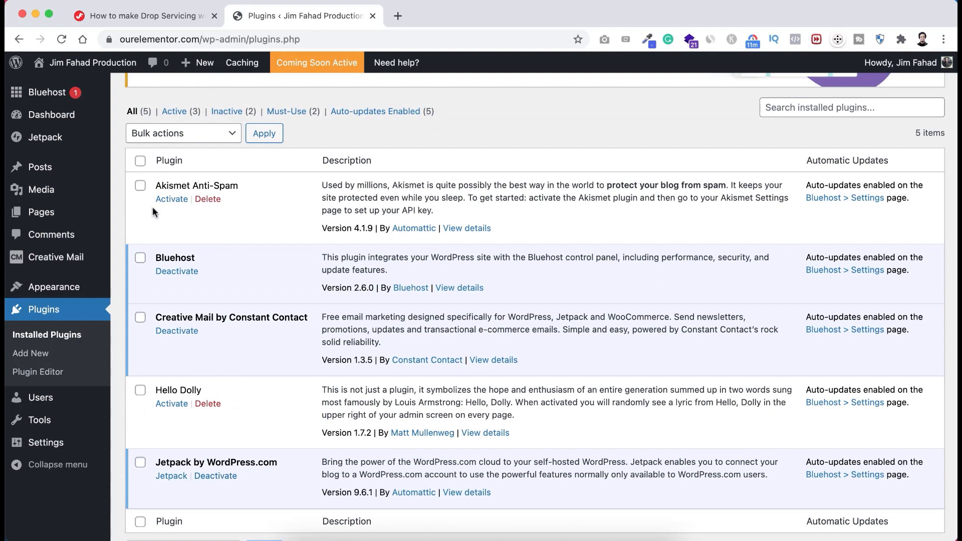
pyautogui.click(140, 162)
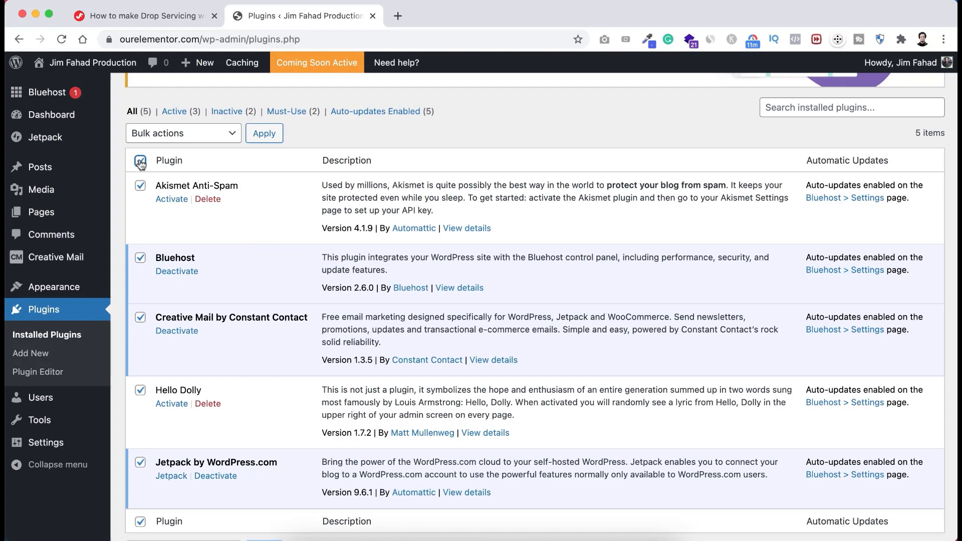
pyautogui.click(170, 134)
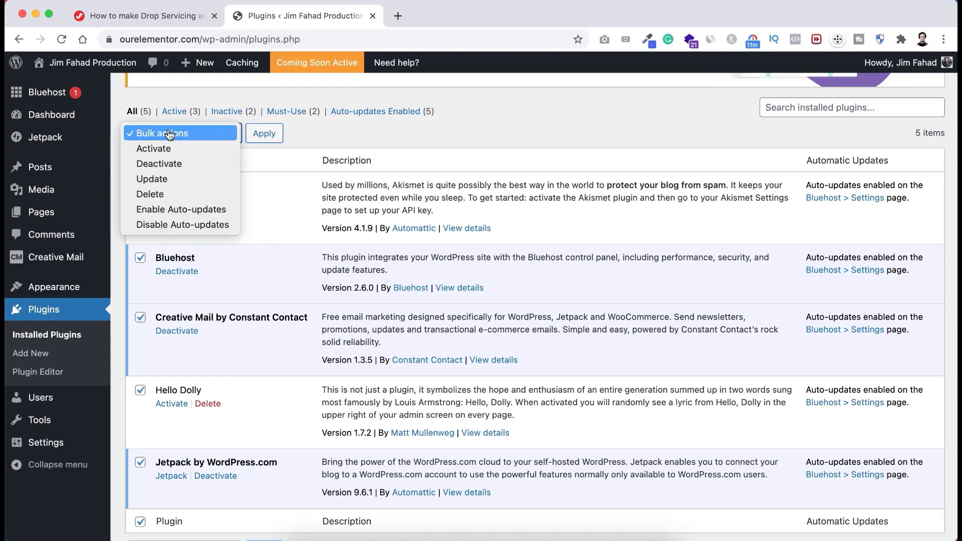
pyautogui.click(159, 166)
pyautogui.click(266, 134)
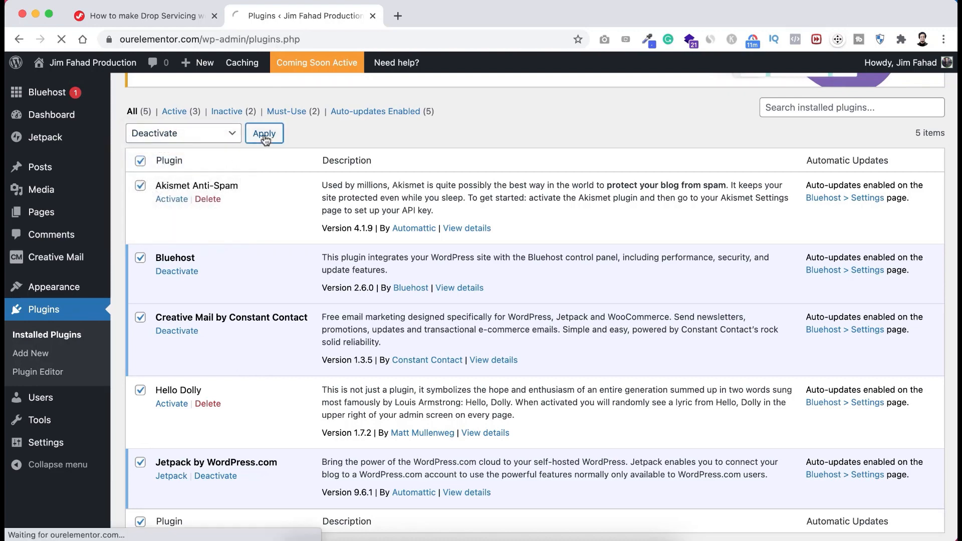
# - Bulk-delete all five deactivated plugins and confirm removing their data
pyautogui.scroll(-2, 218, 278)
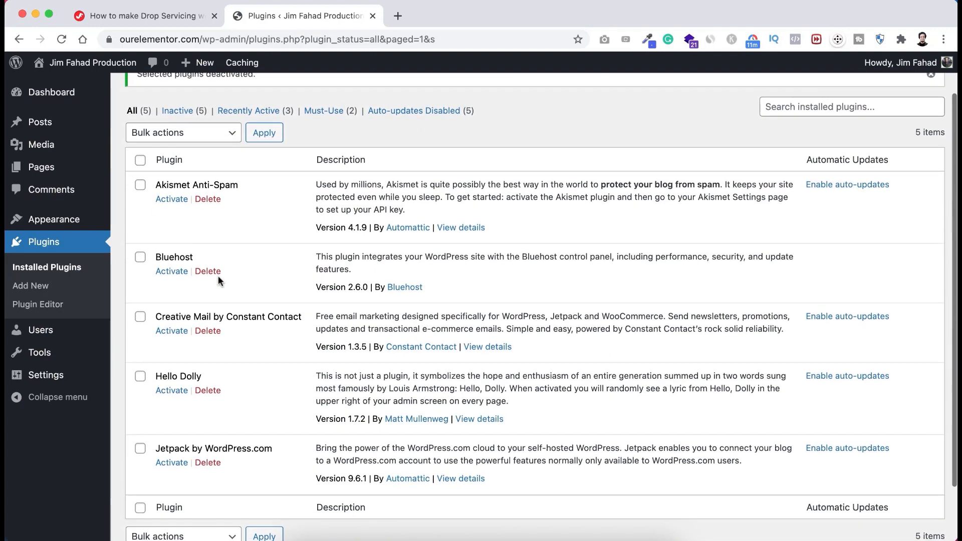
pyautogui.scroll(1, 218, 278)
pyautogui.click(142, 177)
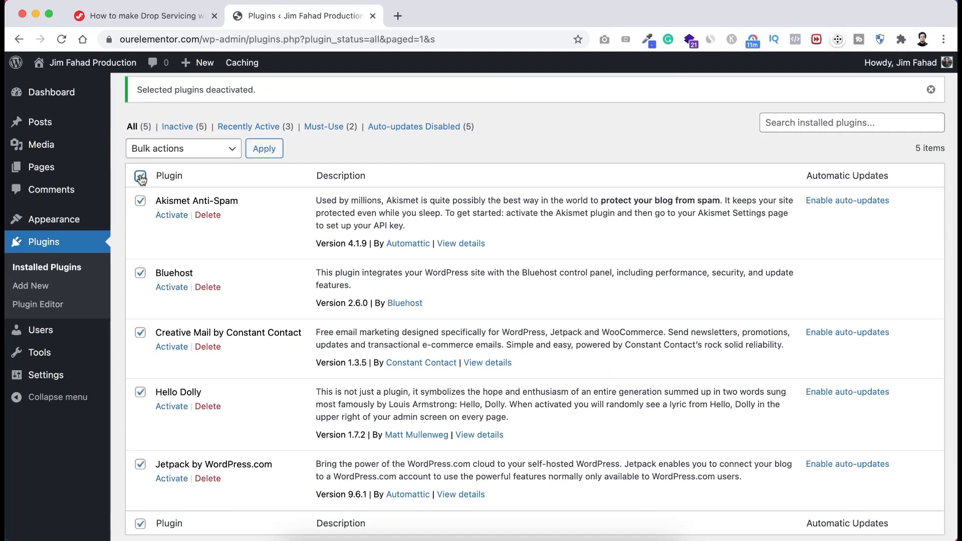
pyautogui.click(183, 153)
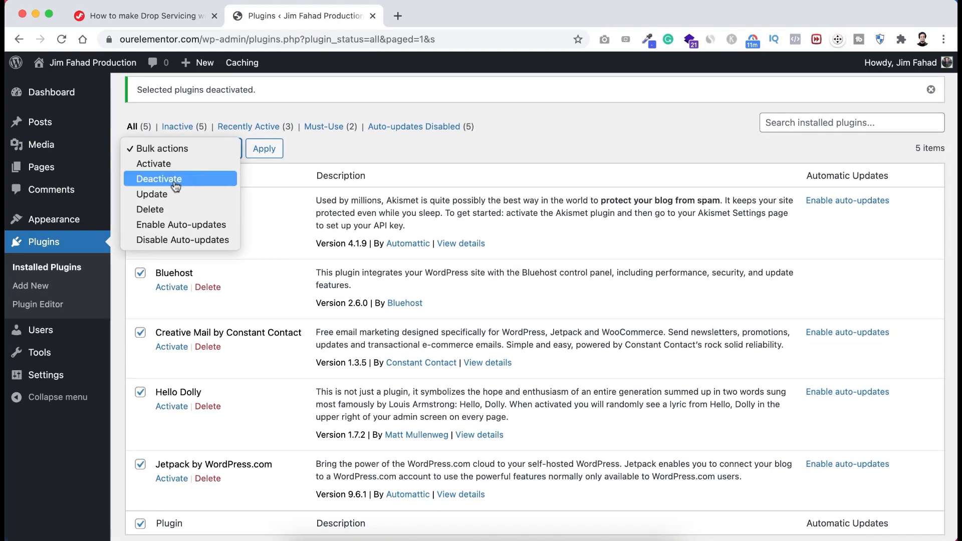
pyautogui.click(165, 209)
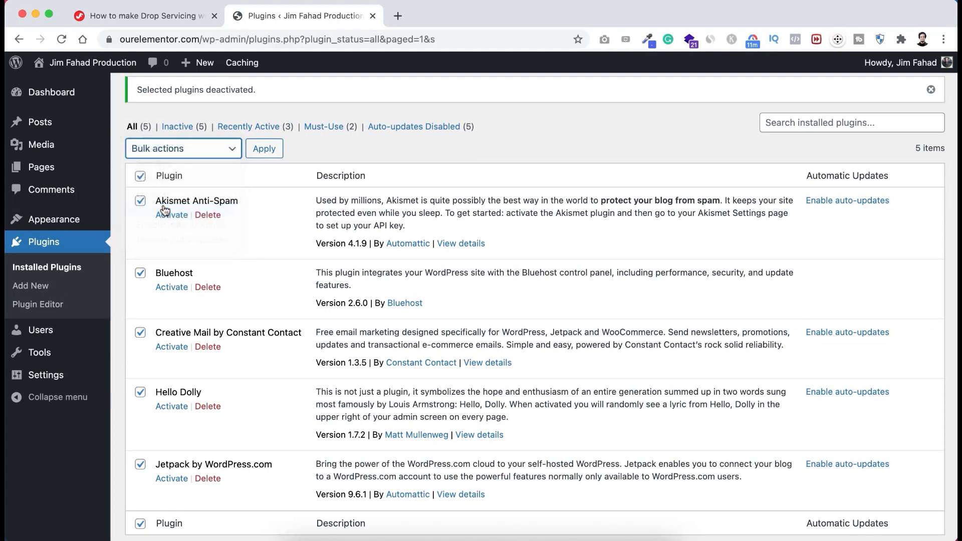
pyautogui.click(262, 149)
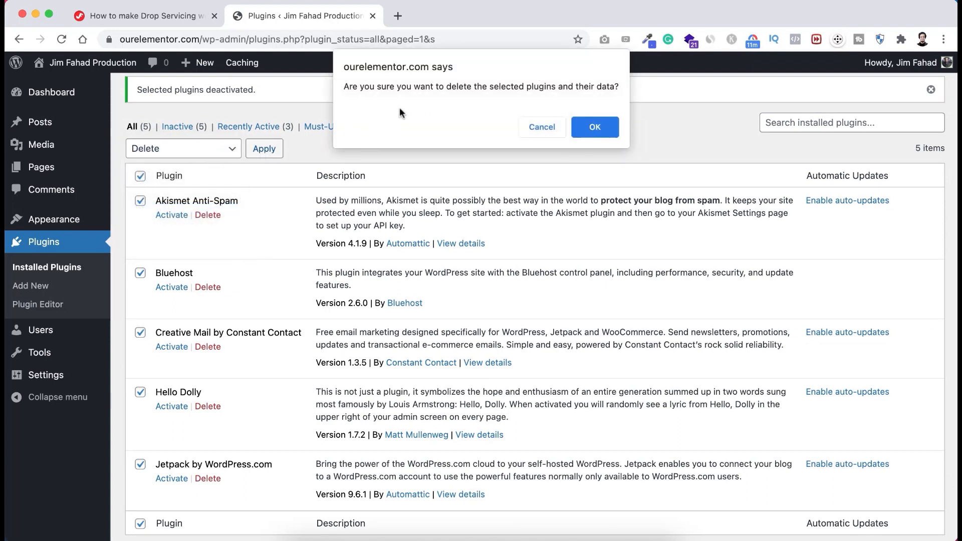
pyautogui.click(596, 128)
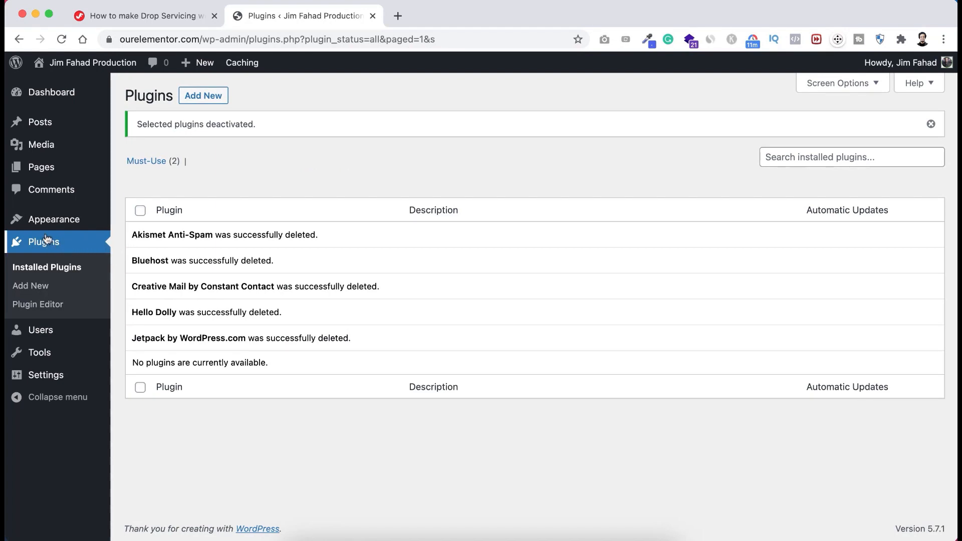
# - Move the Privacy Policy and Sample Page pages to the Trash
pyautogui.moveTo(39, 176)
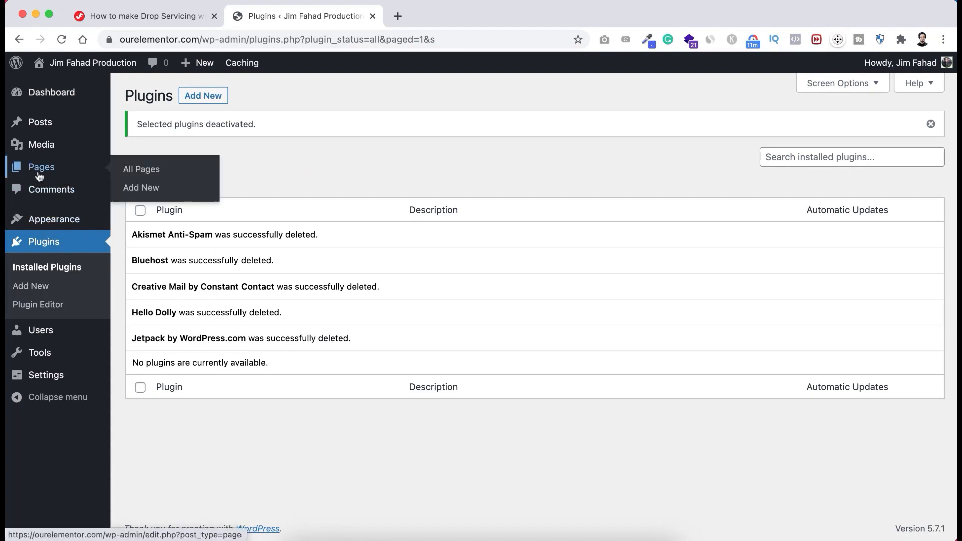
pyautogui.click(146, 172)
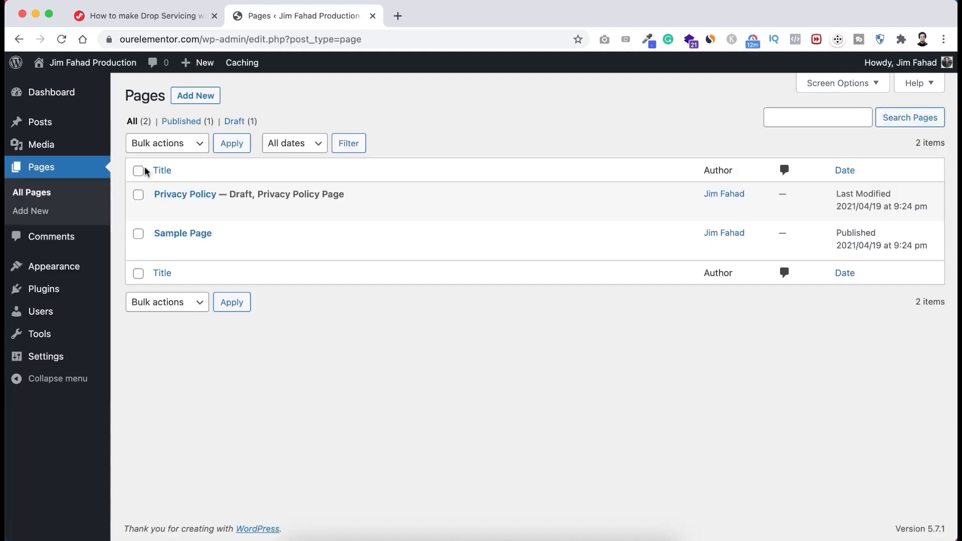
pyautogui.click(140, 172)
pyautogui.click(176, 144)
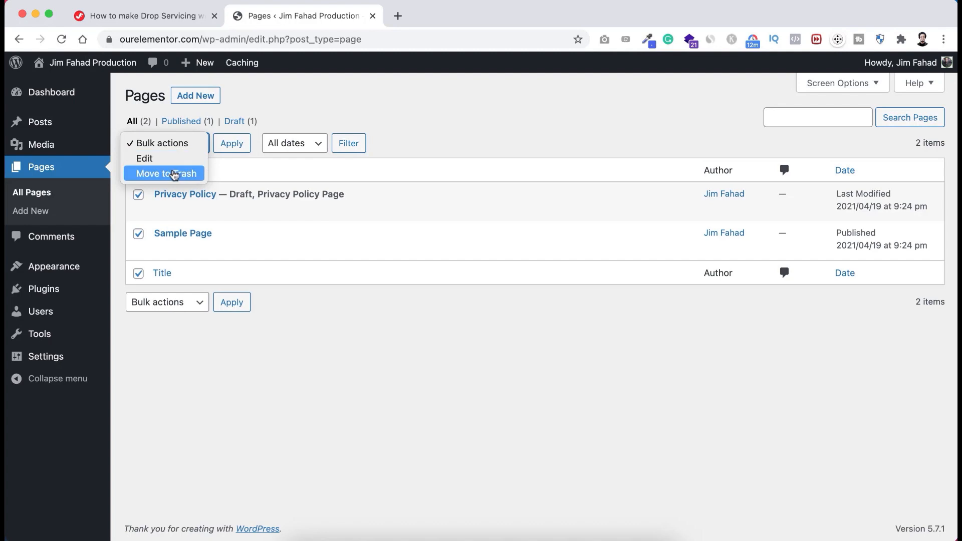
pyautogui.click(179, 173)
pyautogui.click(231, 145)
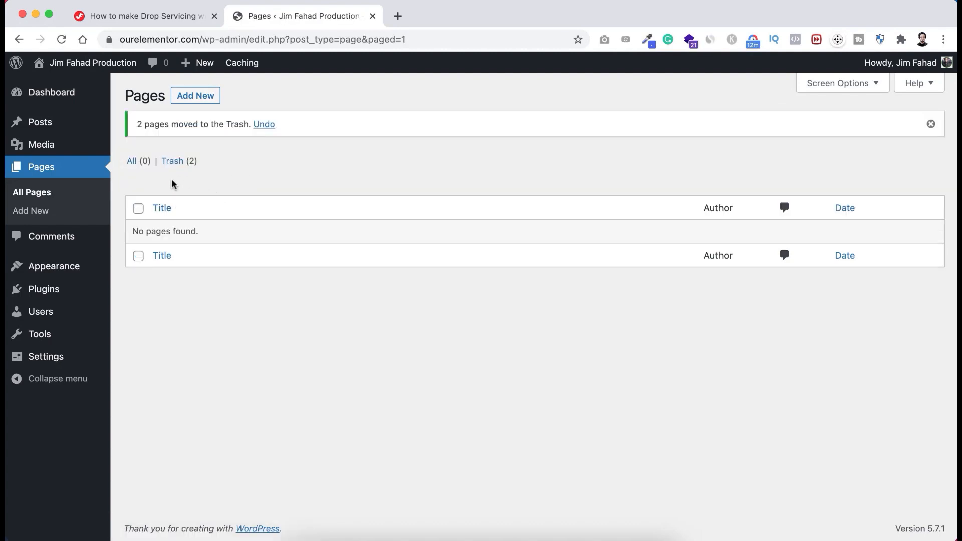
# - Permanently delete both pages from the Trash and return to the Dashboard
pyautogui.click(175, 162)
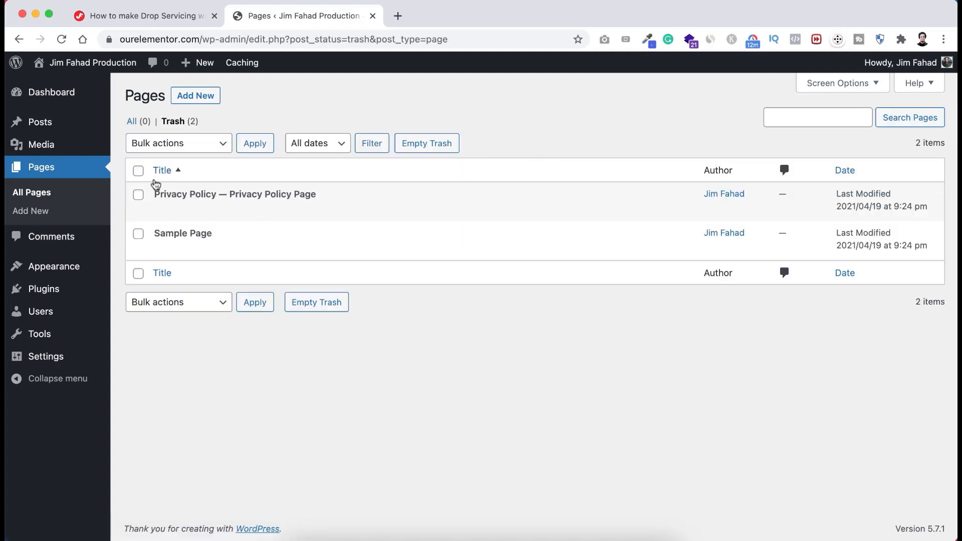
pyautogui.click(139, 170)
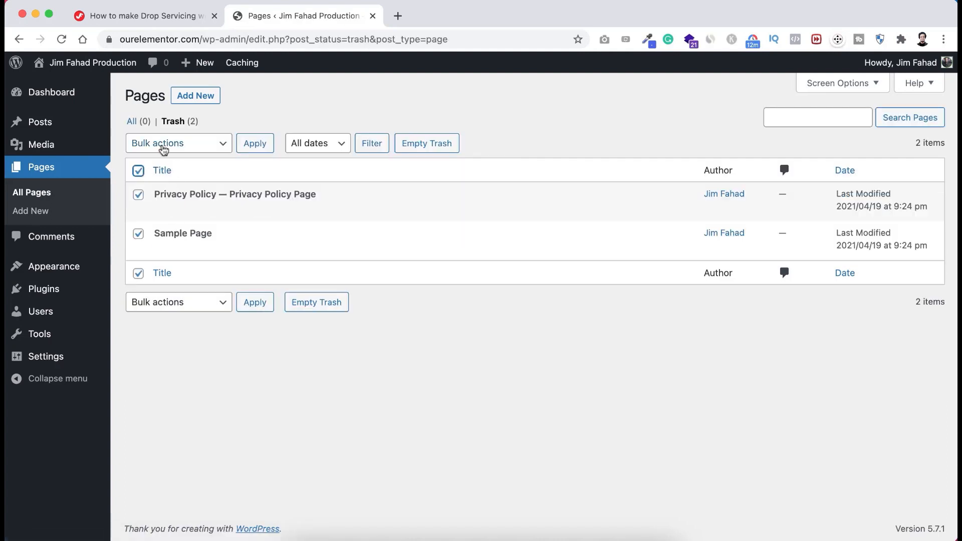
pyautogui.click(160, 144)
pyautogui.click(158, 174)
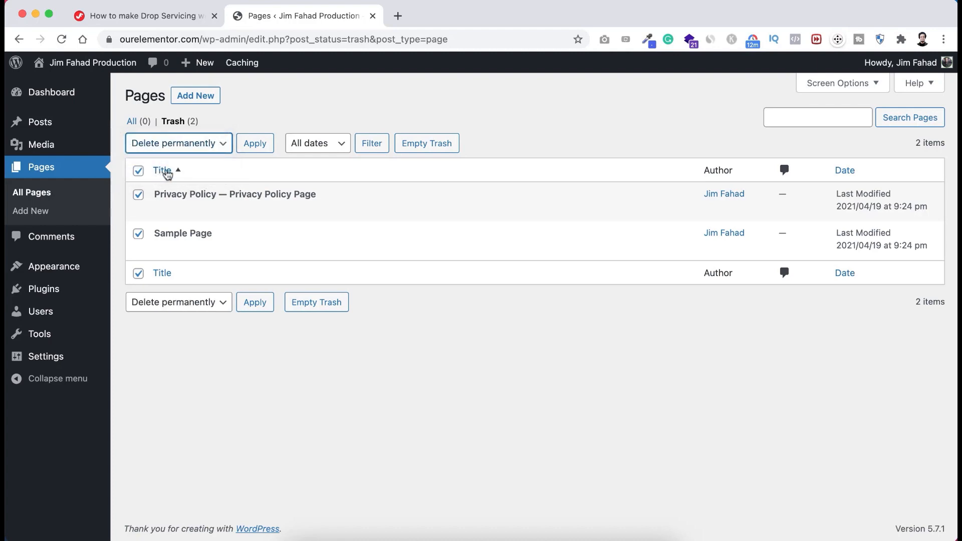
pyautogui.click(254, 145)
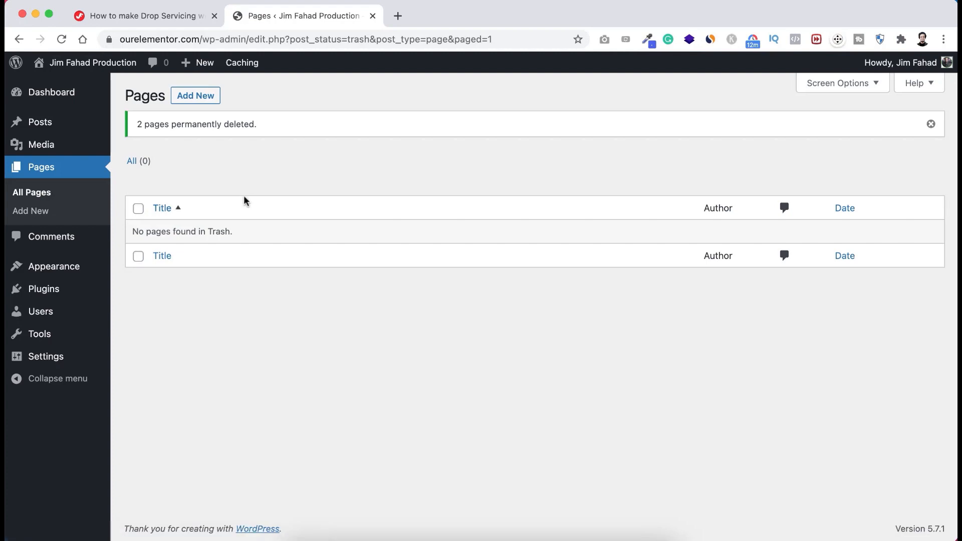
pyautogui.click(52, 95)
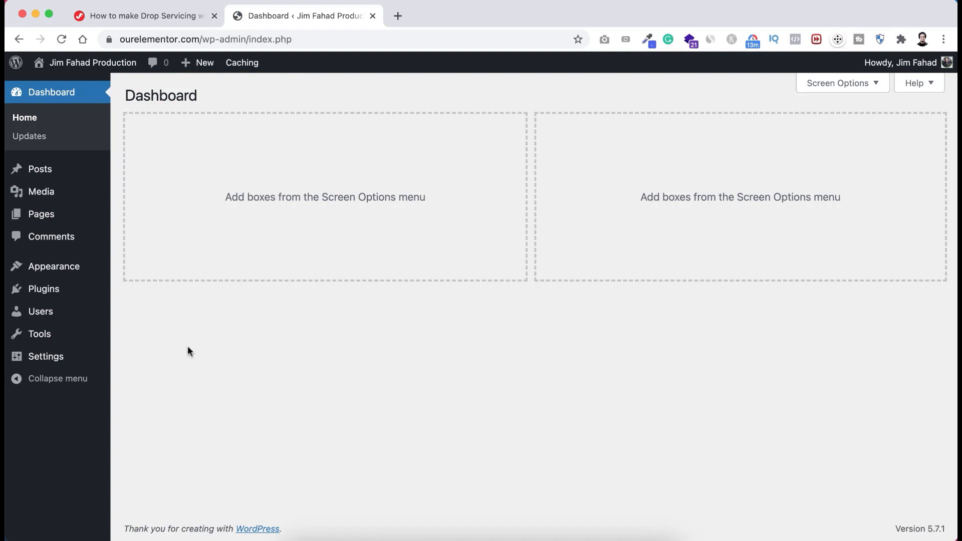
# - On the Profile page, replace the generated new password with your own shorter one
pyautogui.moveTo(37, 316)
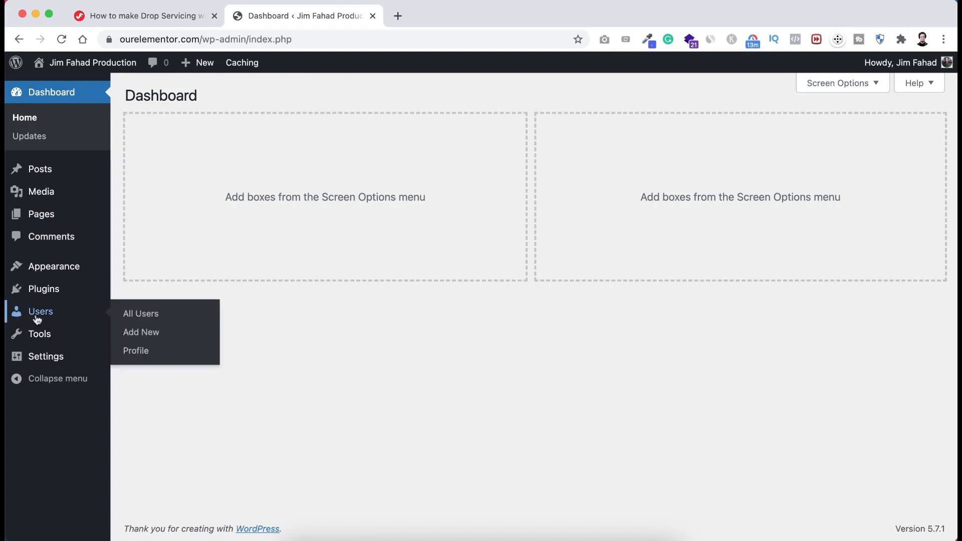
pyautogui.click(142, 352)
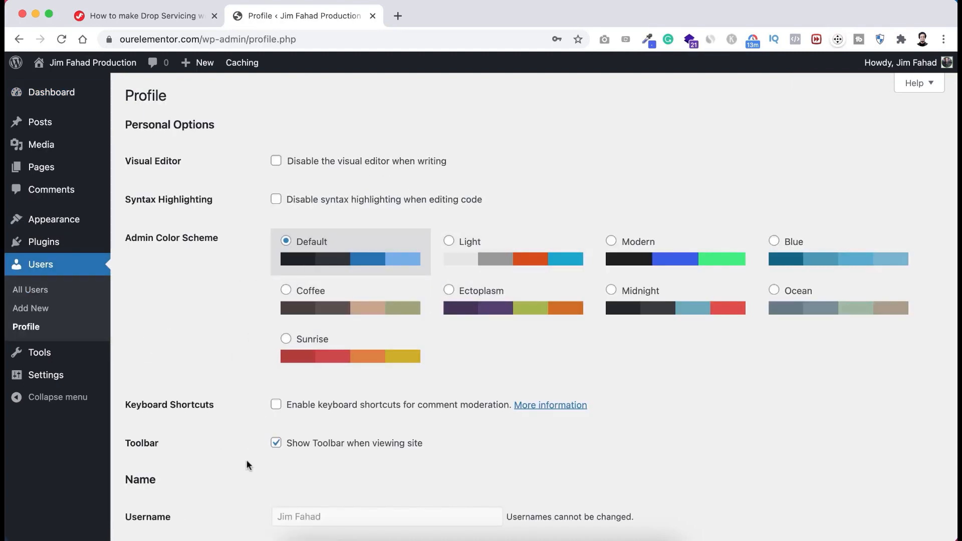
pyautogui.scroll(-10, 246, 465)
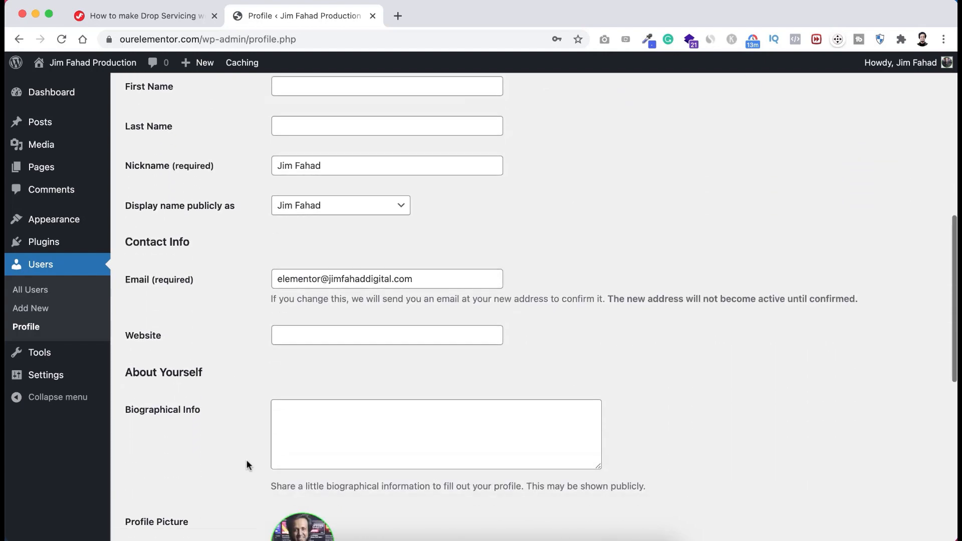
pyautogui.scroll(-8, 247, 461)
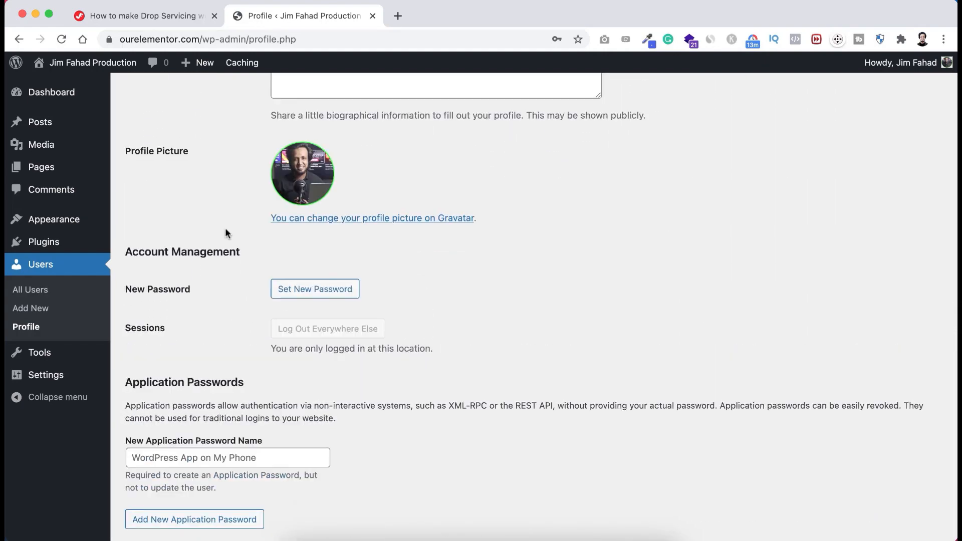
pyautogui.scroll(-2, 220, 285)
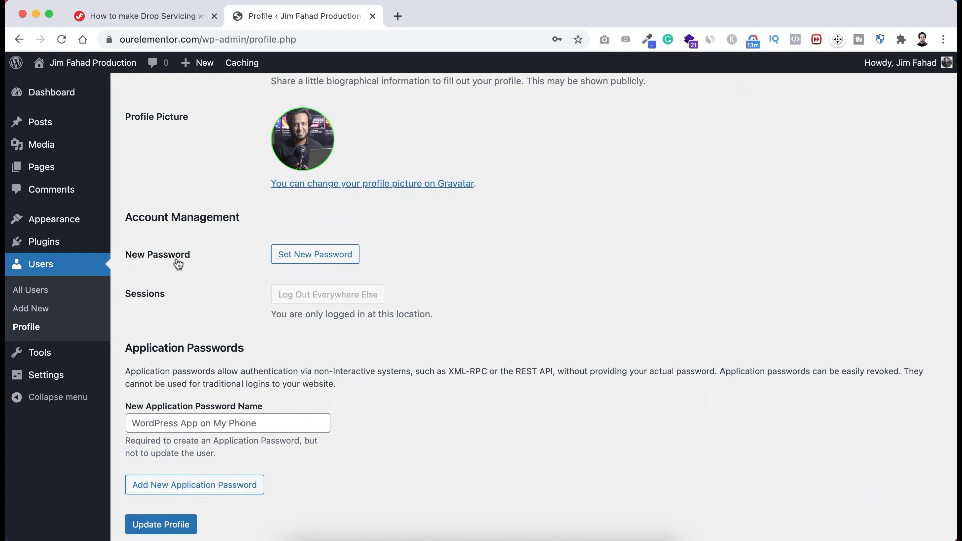
pyautogui.click(311, 257)
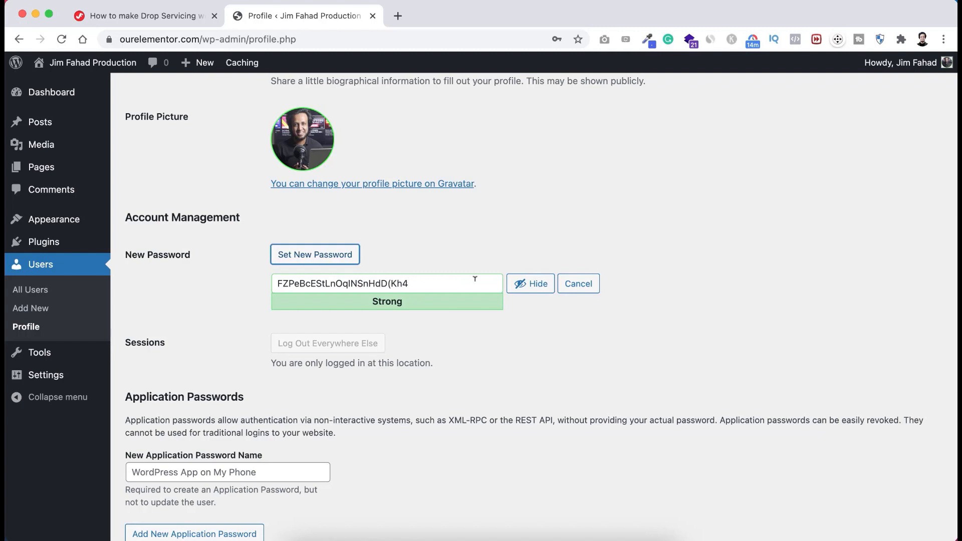
pyautogui.click(519, 284)
pyautogui.click(434, 284)
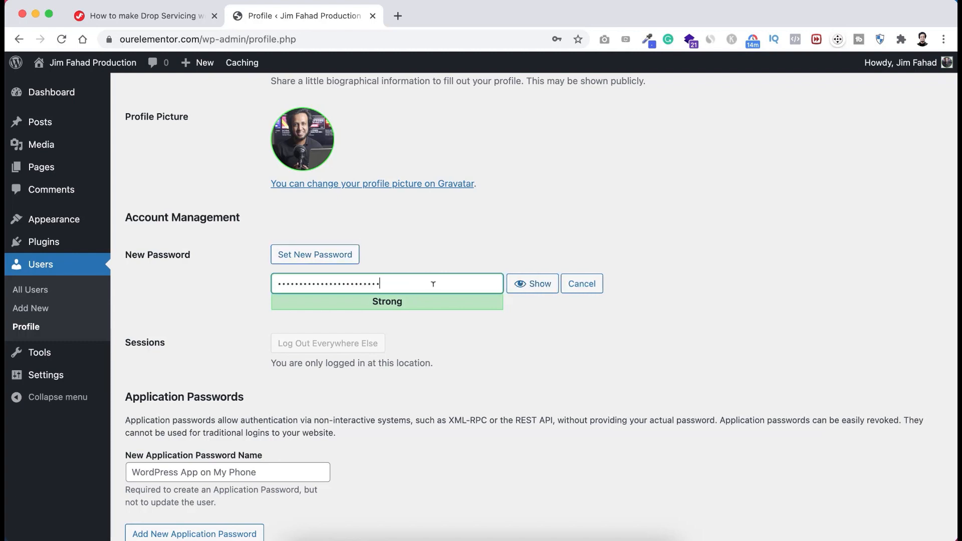
pyautogui.press('super+a')
pyautogui.write('••••••••••••••')
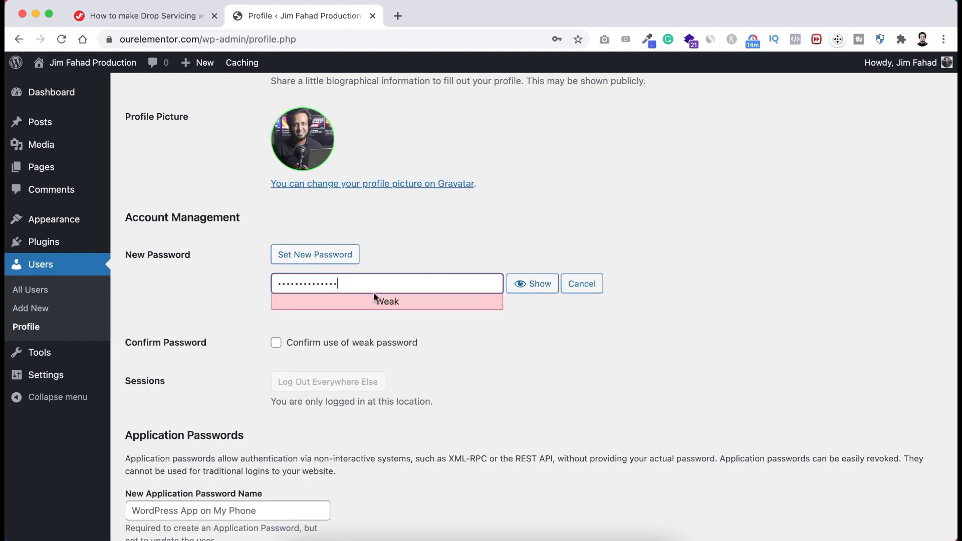
# - Confirm use of the weak password and update the profile
pyautogui.scroll(-1, 358, 323)
pyautogui.scroll(-1, 359, 324)
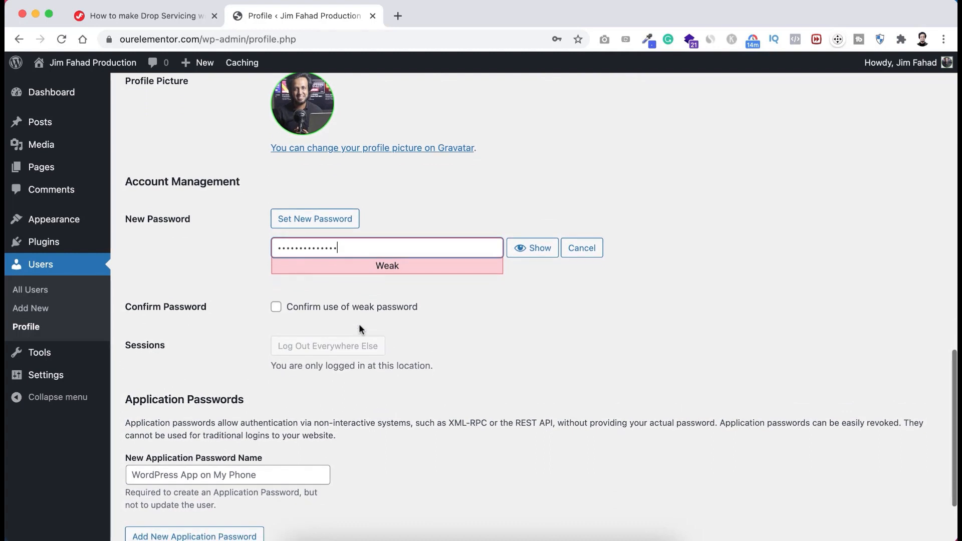
pyautogui.click(276, 307)
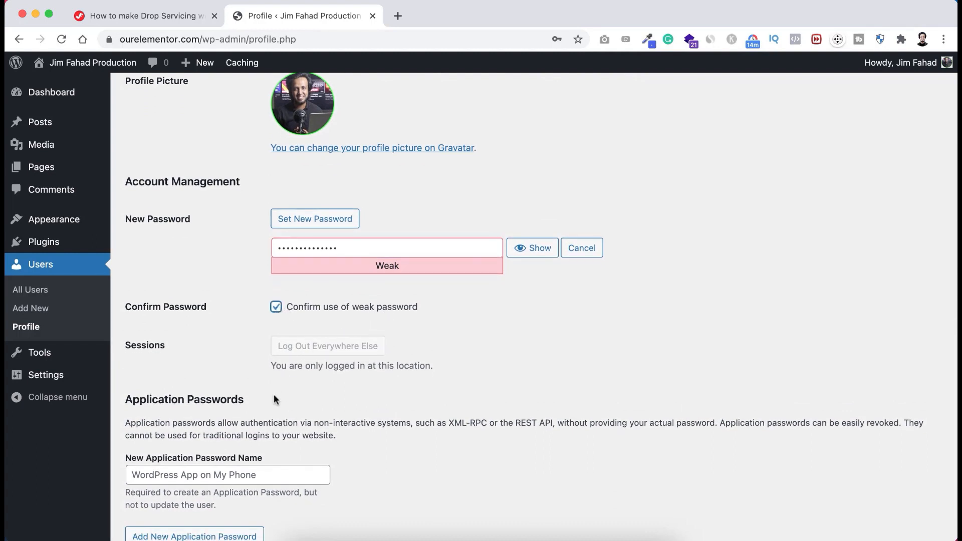
pyautogui.scroll(-3, 274, 395)
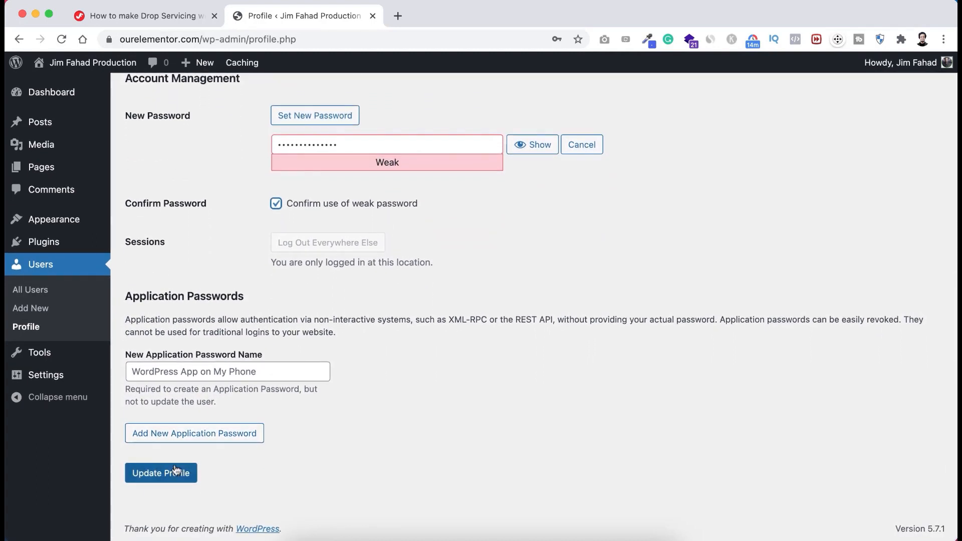
pyautogui.click(175, 471)
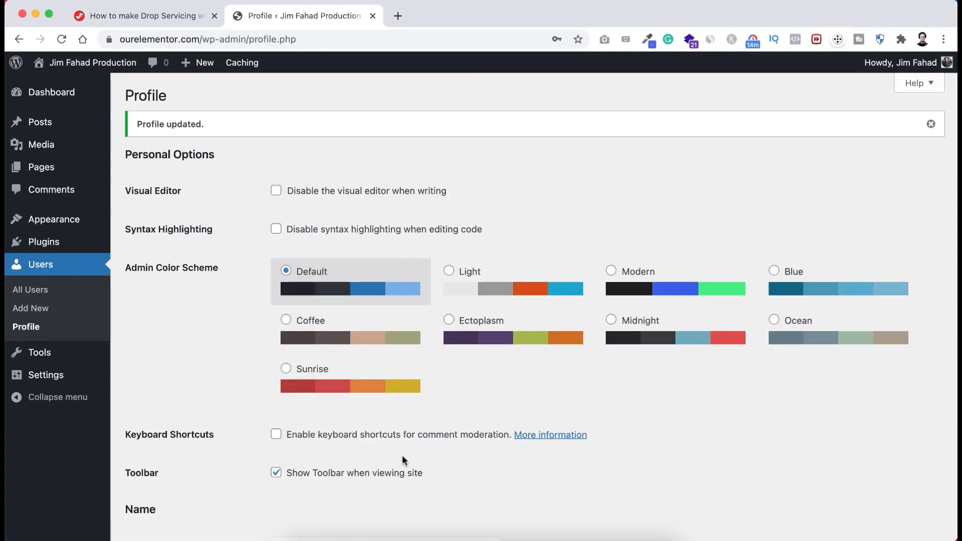
pyautogui.moveTo(51, 378)
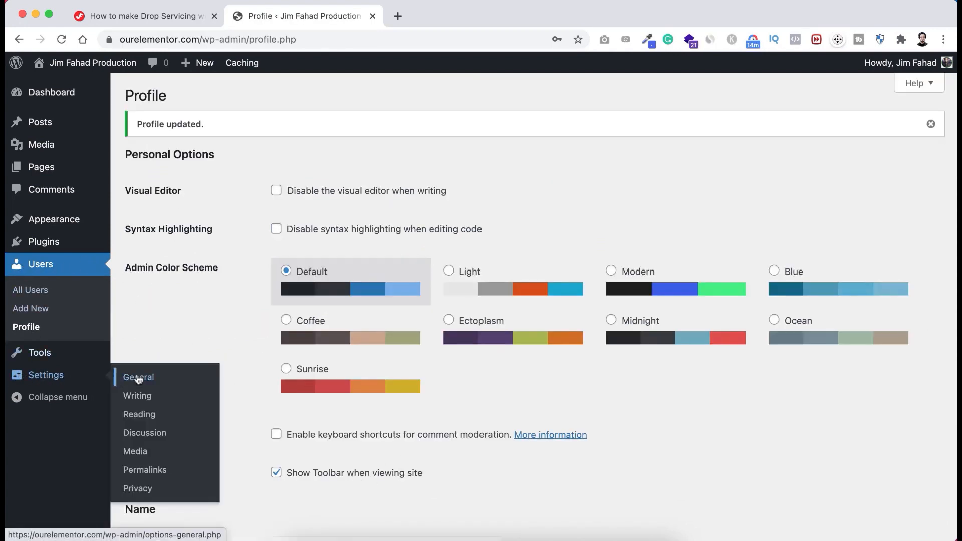
# - Choose the Post name (/%postname%/) permalink structure and save changes
pyautogui.click(145, 471)
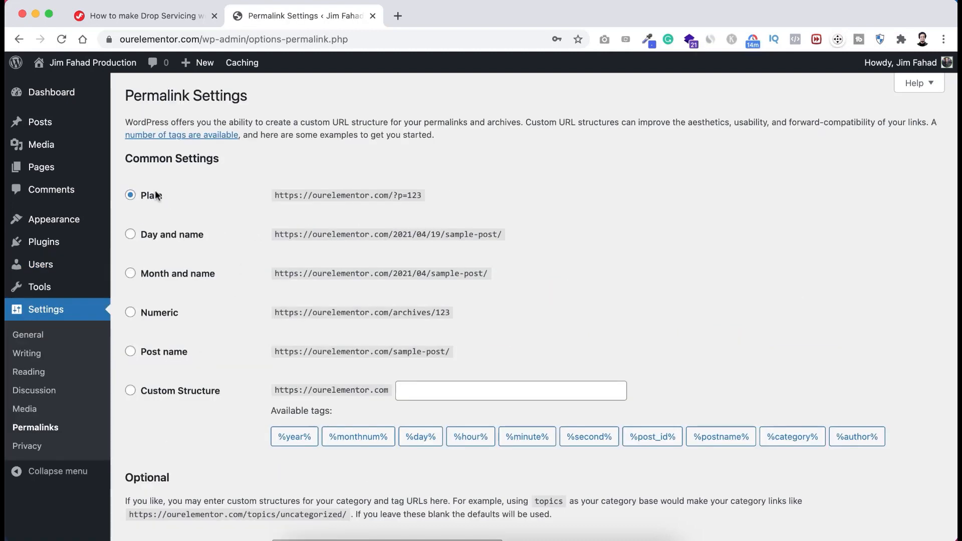
pyautogui.scroll(-2, 215, 299)
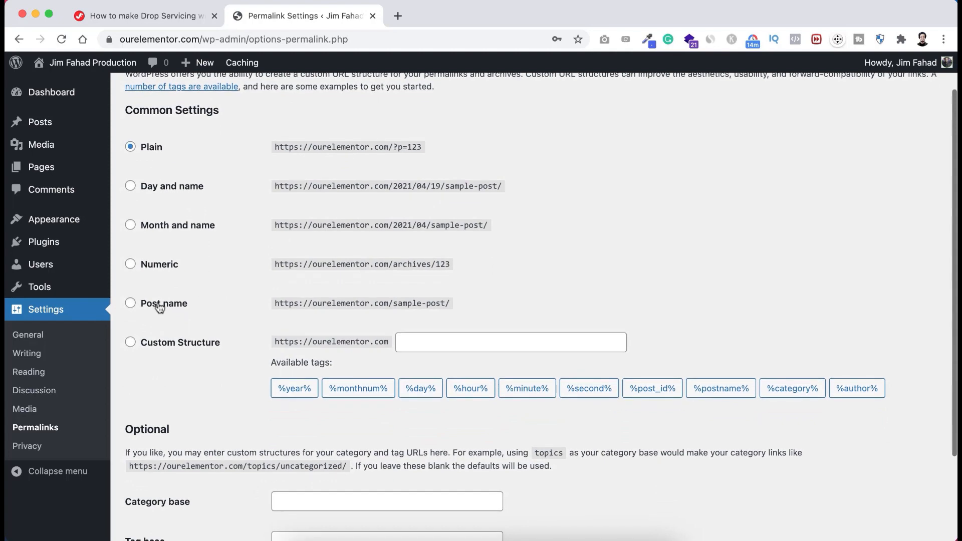
pyautogui.click(165, 308)
pyautogui.scroll(-4, 185, 438)
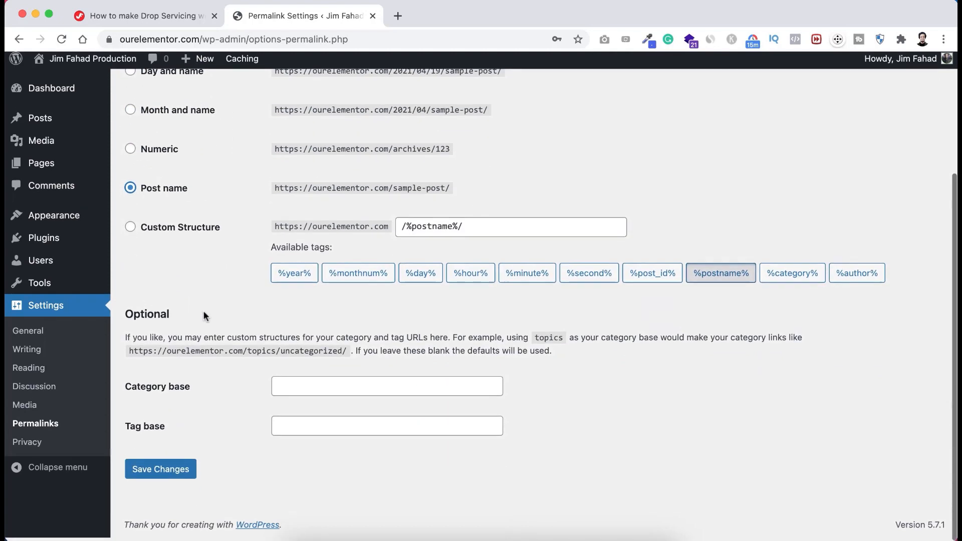
pyautogui.click(163, 473)
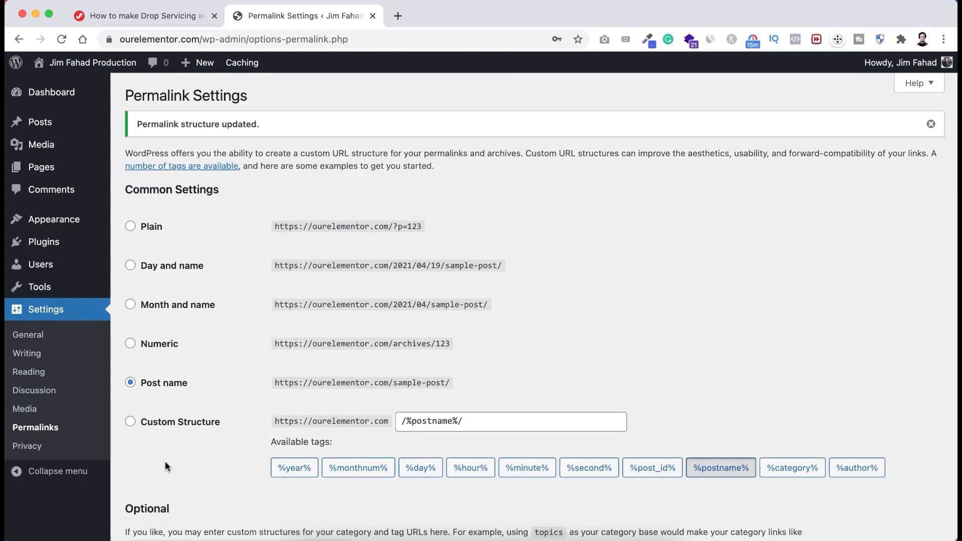
pyautogui.click(36, 339)
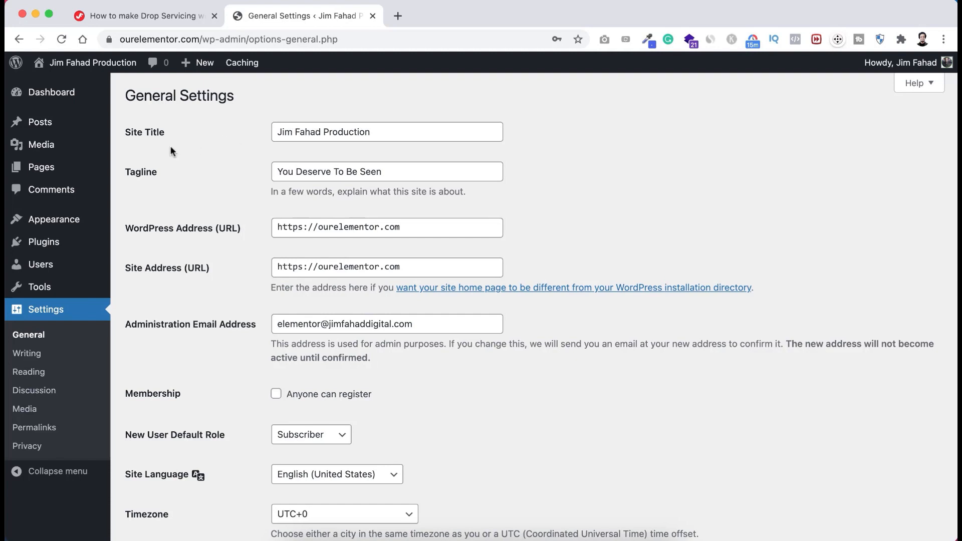
# - Replace the site title with 'Book Design Pro' and the tagline with 'Best Book Cover Design Company'
pyautogui.moveTo(373, 132); pyautogui.dragTo(266, 130)
pyautogui.write('Boo')
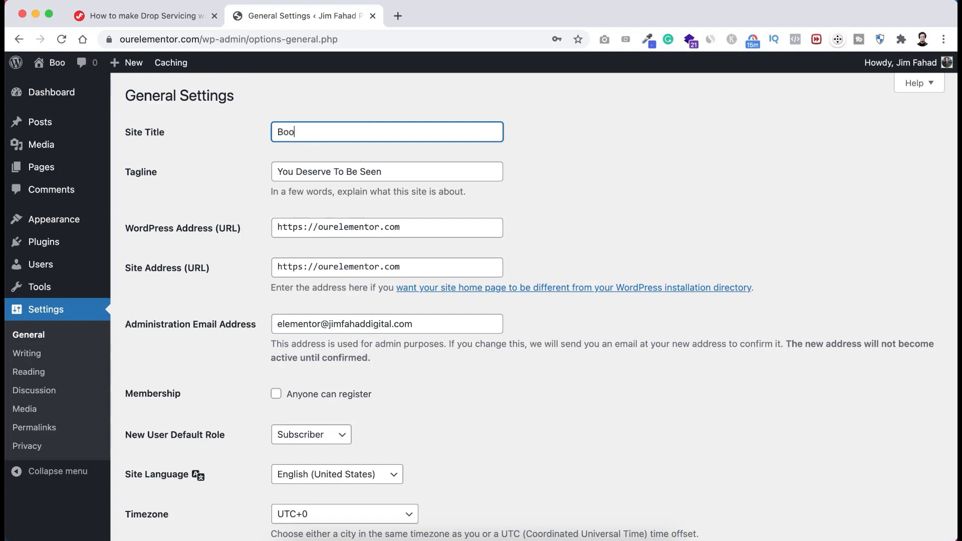
pyautogui.write('k Design Pro')
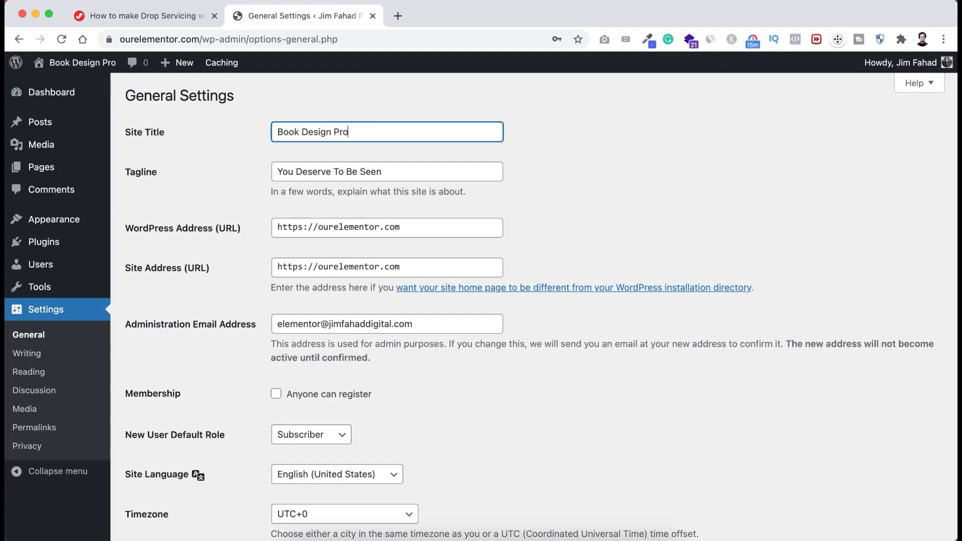
pyautogui.moveTo(396, 170); pyautogui.dragTo(258, 171)
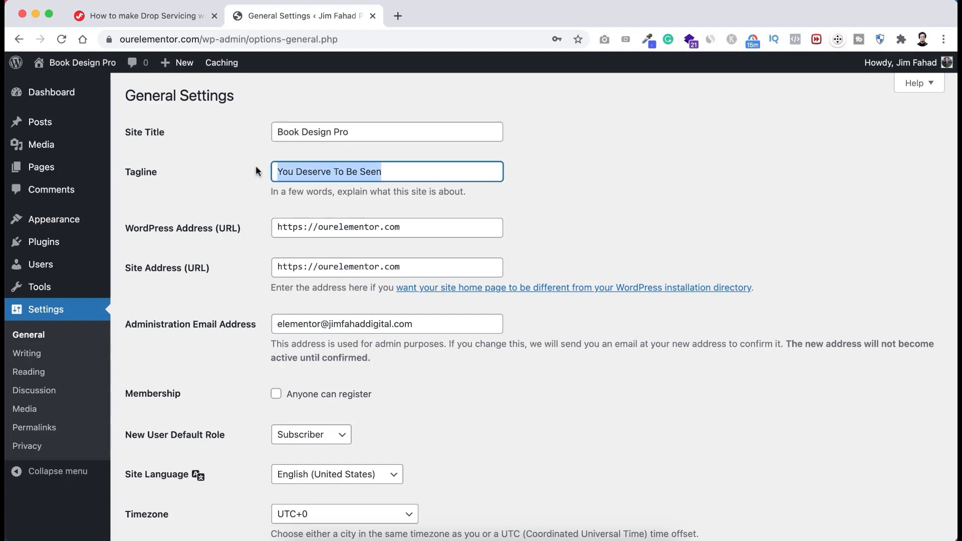
pyautogui.write('Best Book Cover De')
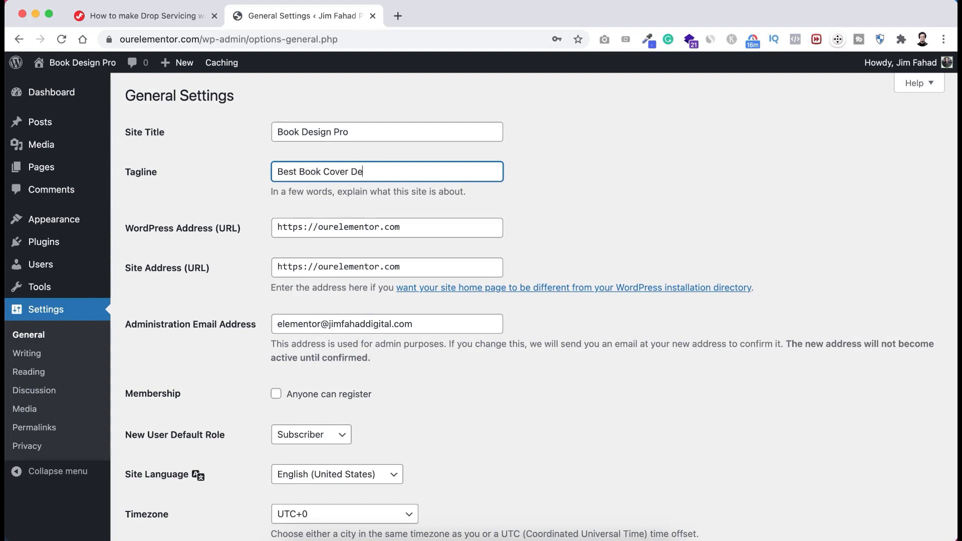
pyautogui.write('any')
# - Leave the WordPress Address unchanged and tick Membership 'Anyone can register'
pyautogui.scroll(-1, 206, 223)
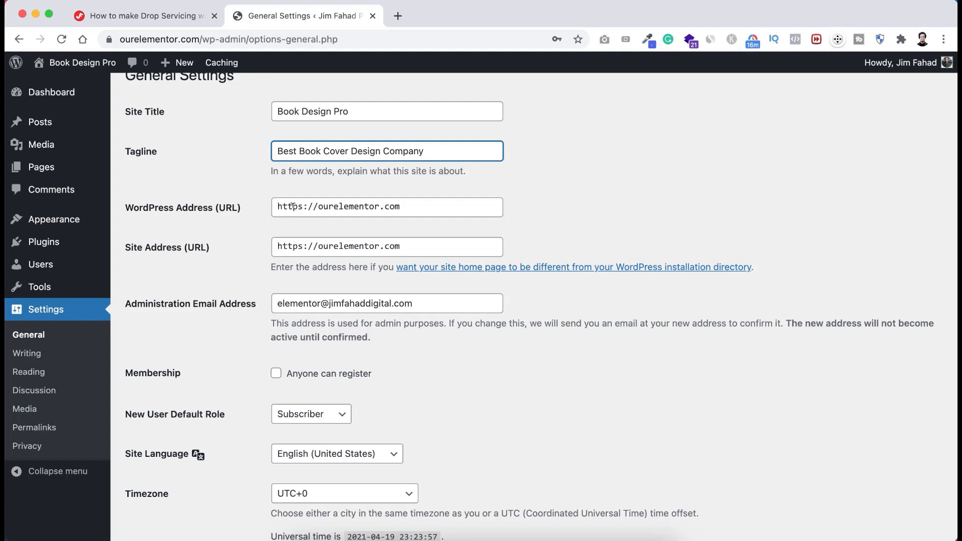
pyautogui.click(299, 206)
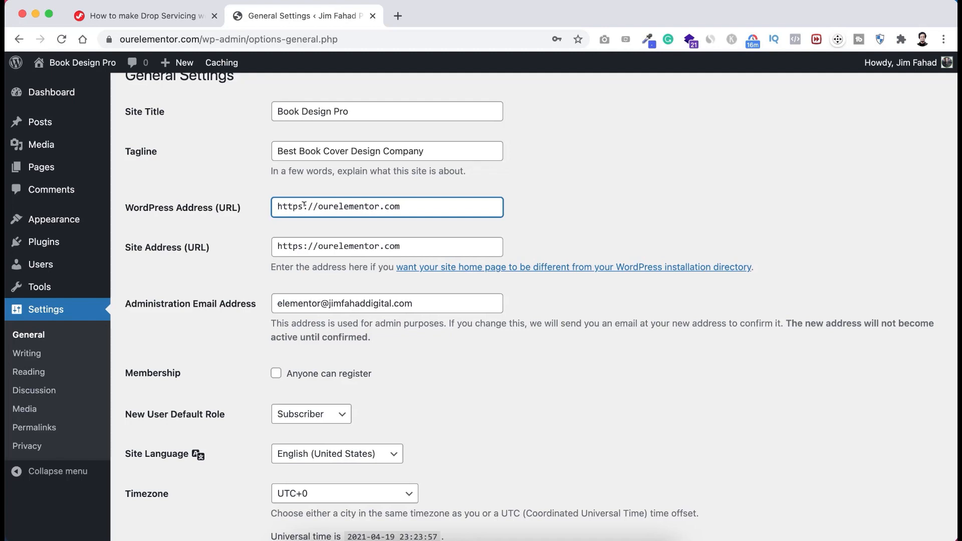
pyautogui.click(255, 227)
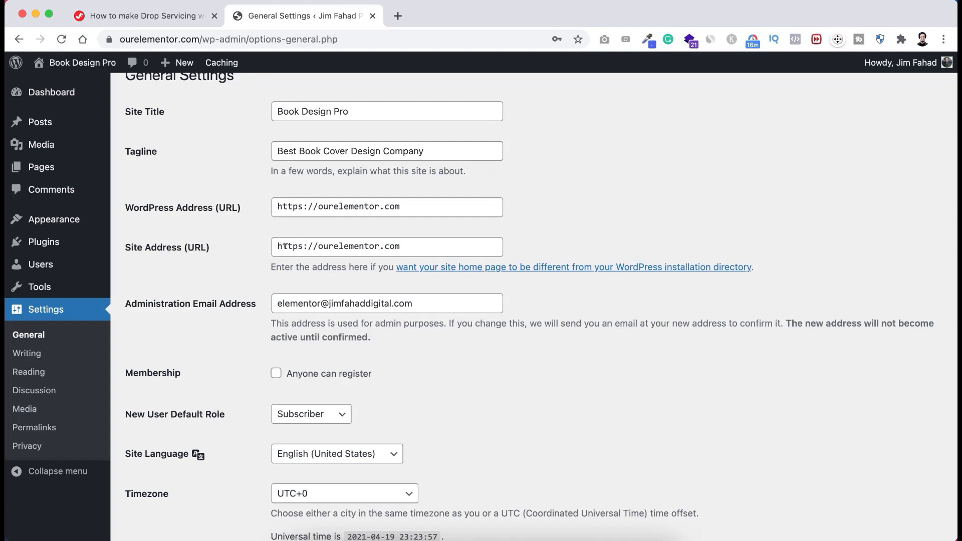
pyautogui.scroll(-2, 250, 321)
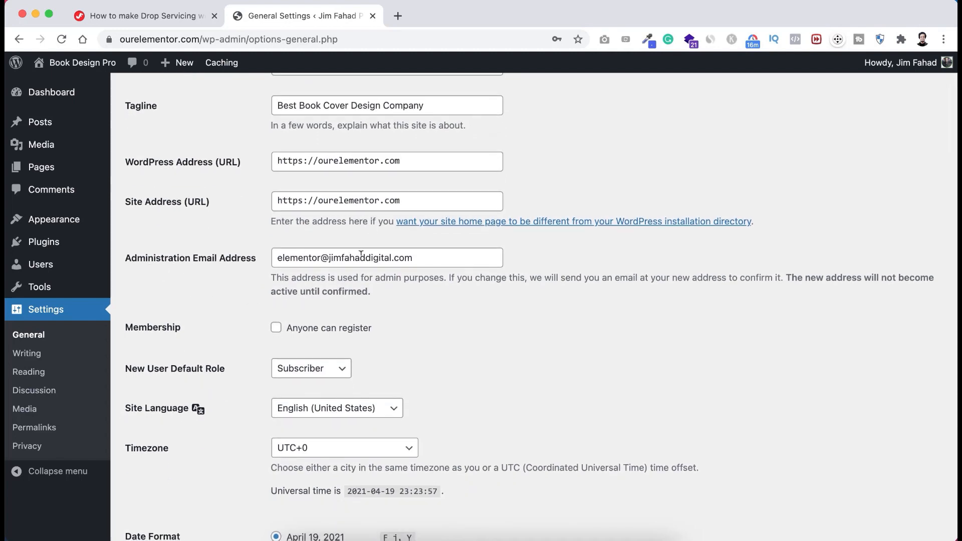
pyautogui.scroll(-2, 237, 344)
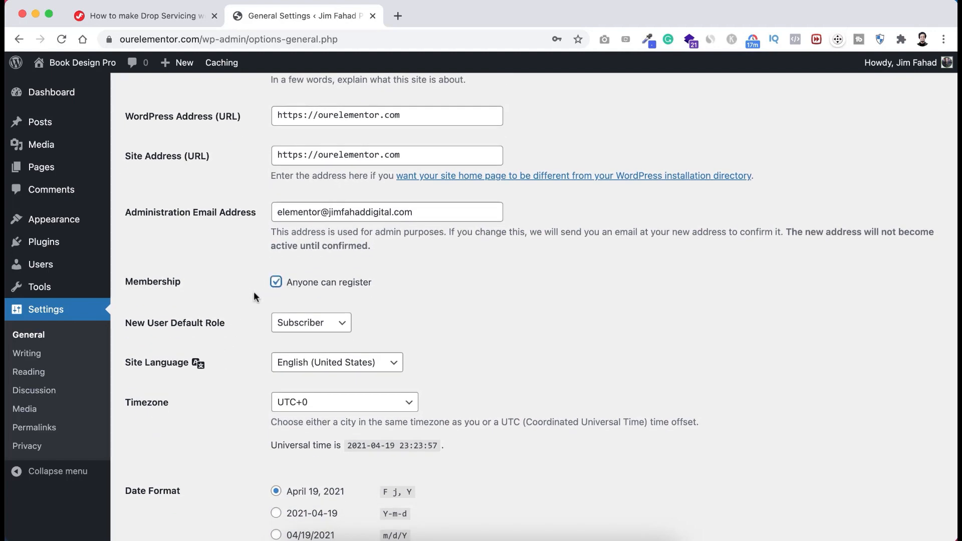
pyautogui.scroll(-1, 254, 293)
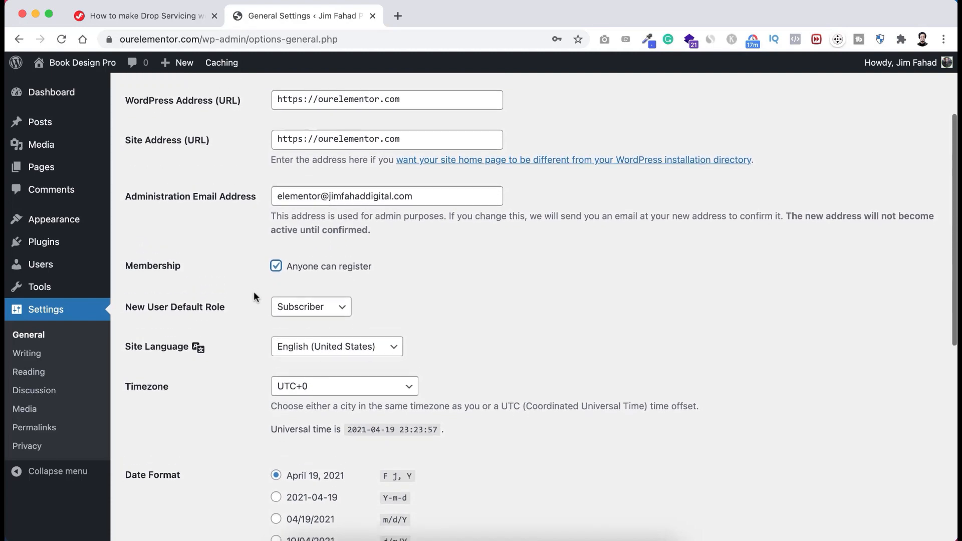
pyautogui.scroll(-1, 254, 291)
pyautogui.scroll(2, 253, 291)
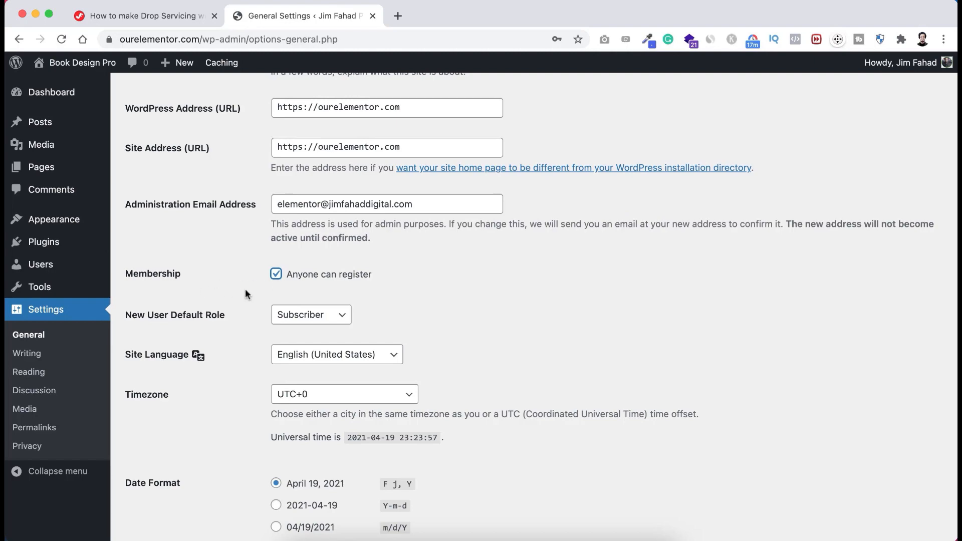
pyautogui.scroll(-10, 245, 418)
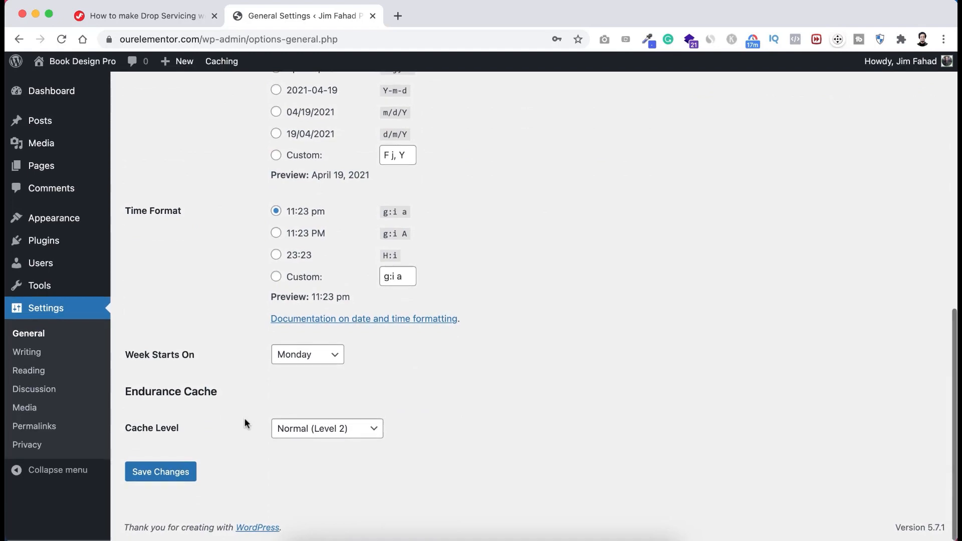
# - Save the General Settings changes and go to the Appearance > Themes page
pyautogui.click(180, 476)
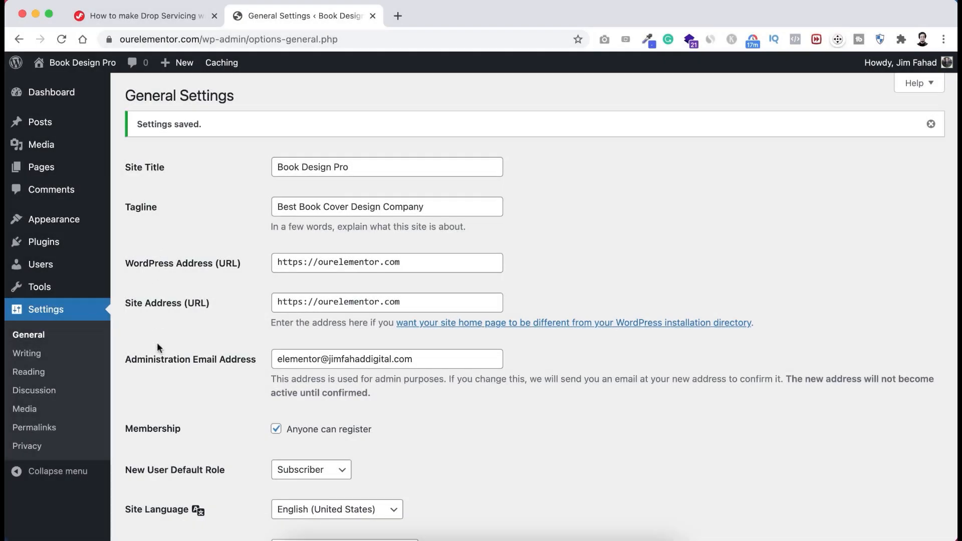
pyautogui.moveTo(47, 226)
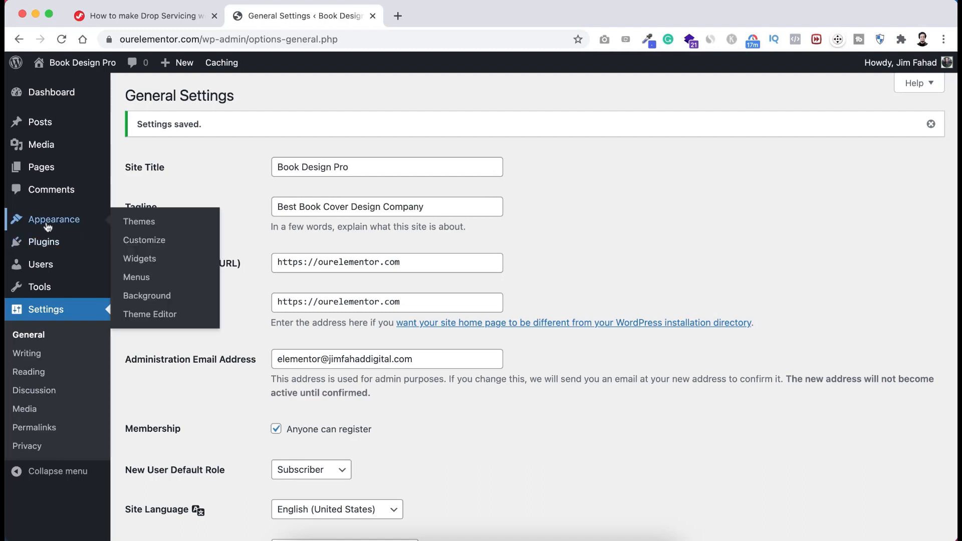
pyautogui.click(144, 224)
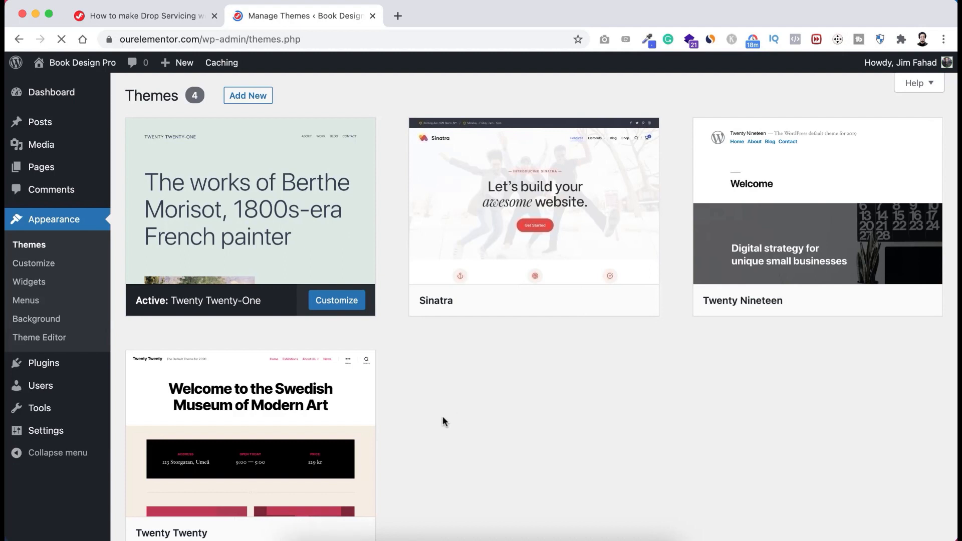
pyautogui.scroll(-1, 443, 416)
pyautogui.scroll(1, 444, 423)
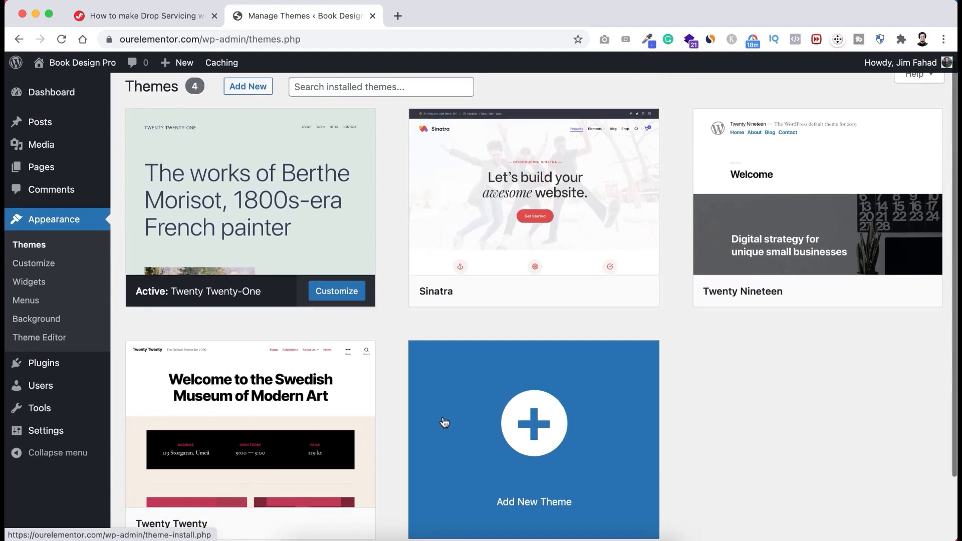
pyautogui.scroll(-1, 395, 350)
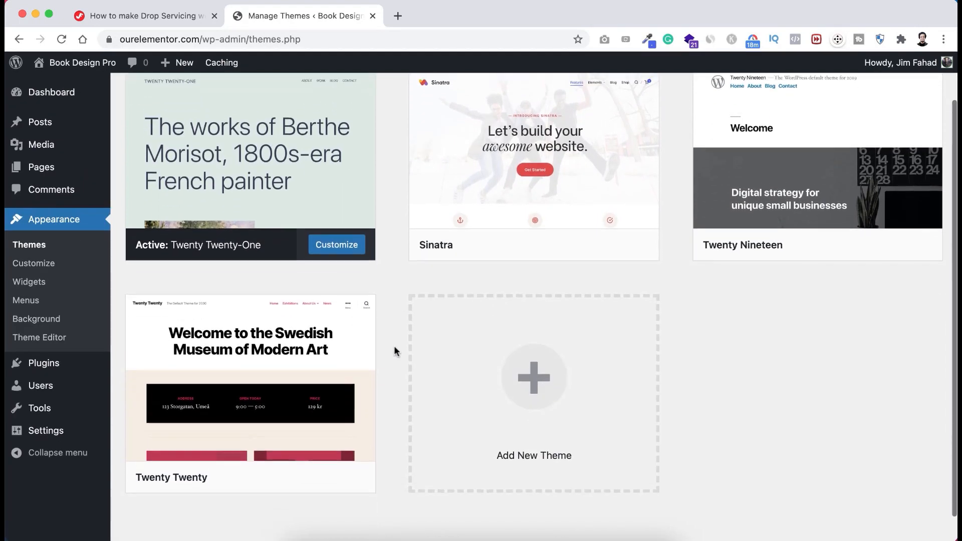
pyautogui.scroll(1, 394, 350)
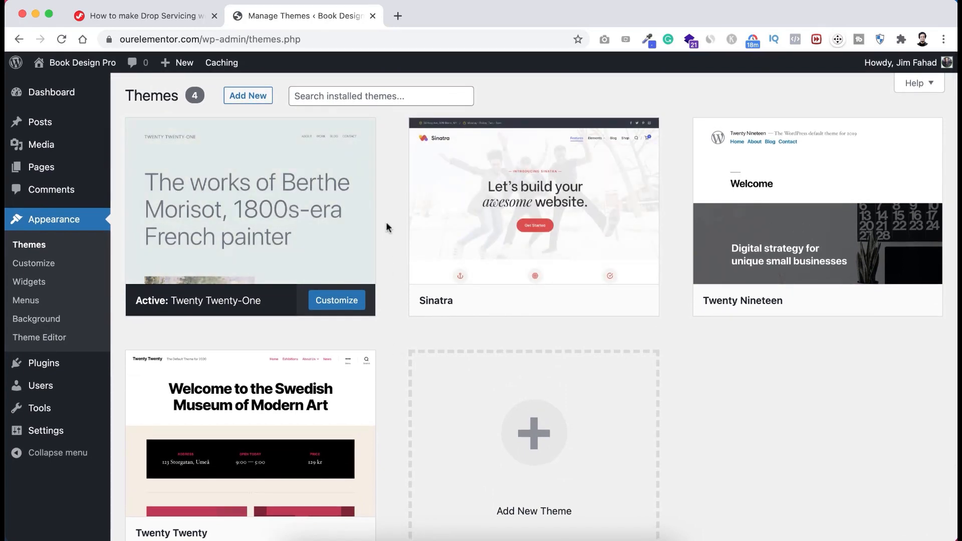
# - Open the live site in a new tab, view its front page, then return to Themes
pyautogui.moveTo(358, 210)
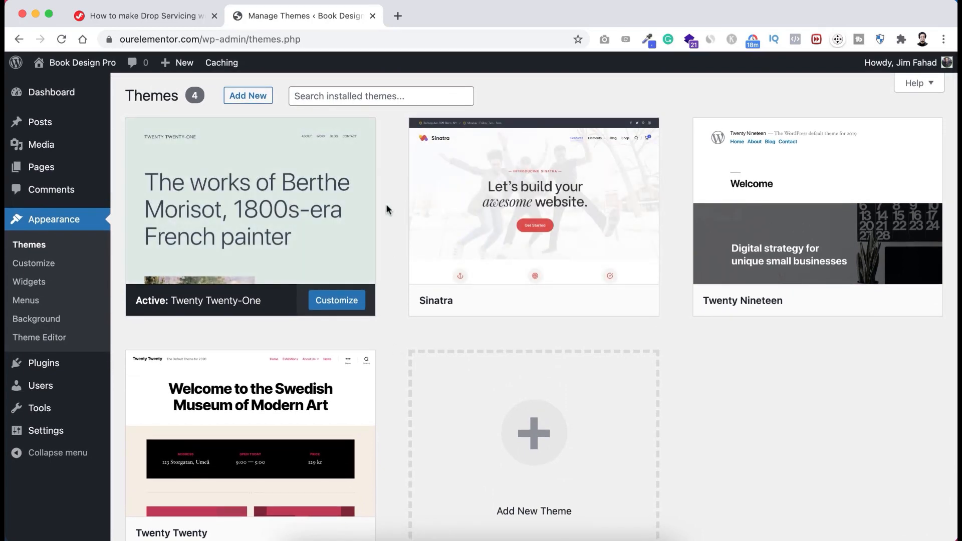
pyautogui.moveTo(80, 63)
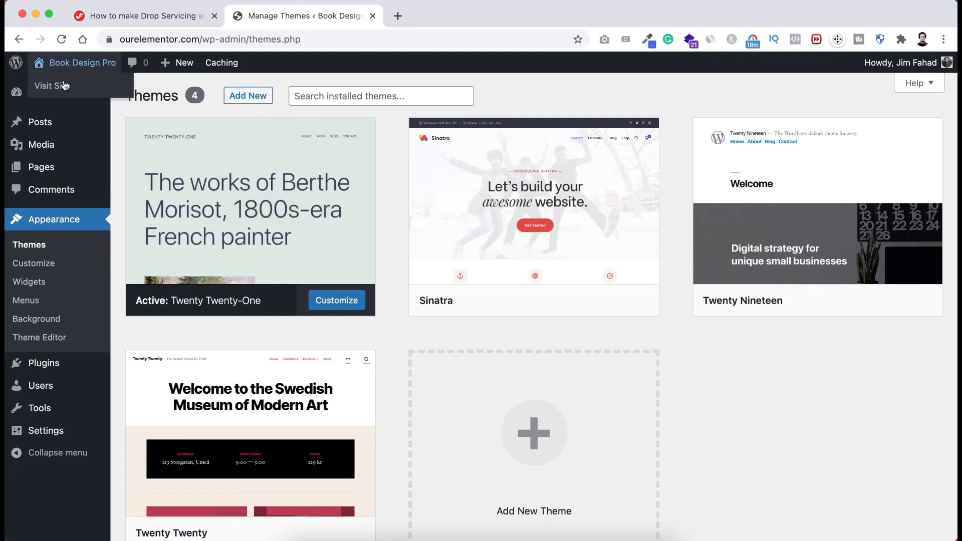
pyautogui.rightClick(64, 86)
pyautogui.click(85, 88)
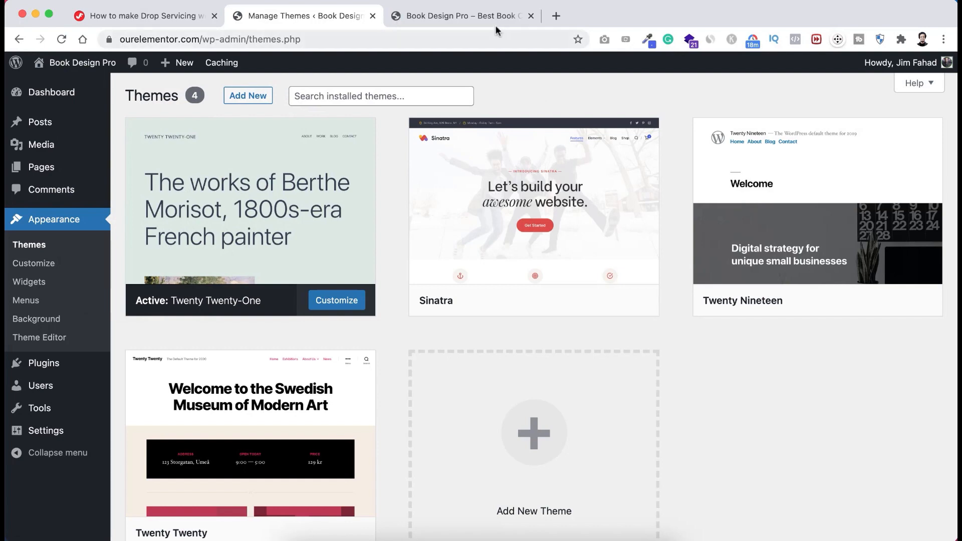
pyautogui.click(489, 15)
pyautogui.scroll(-5, 476, 256)
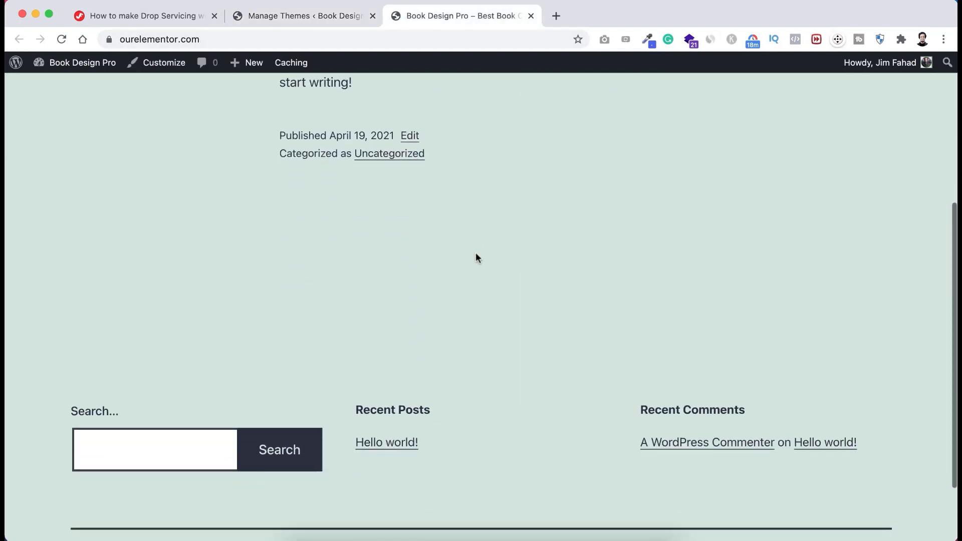
pyautogui.scroll(6, 477, 256)
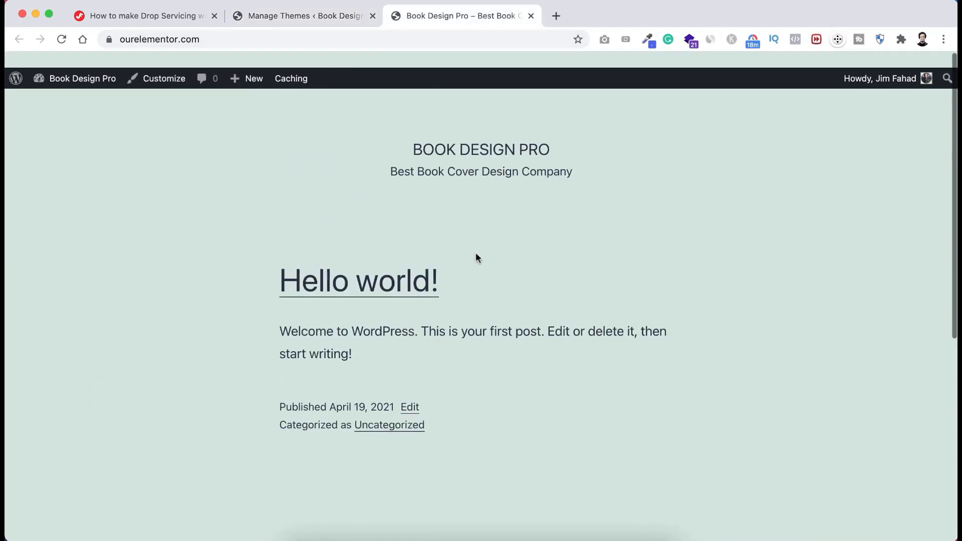
pyautogui.click(322, 16)
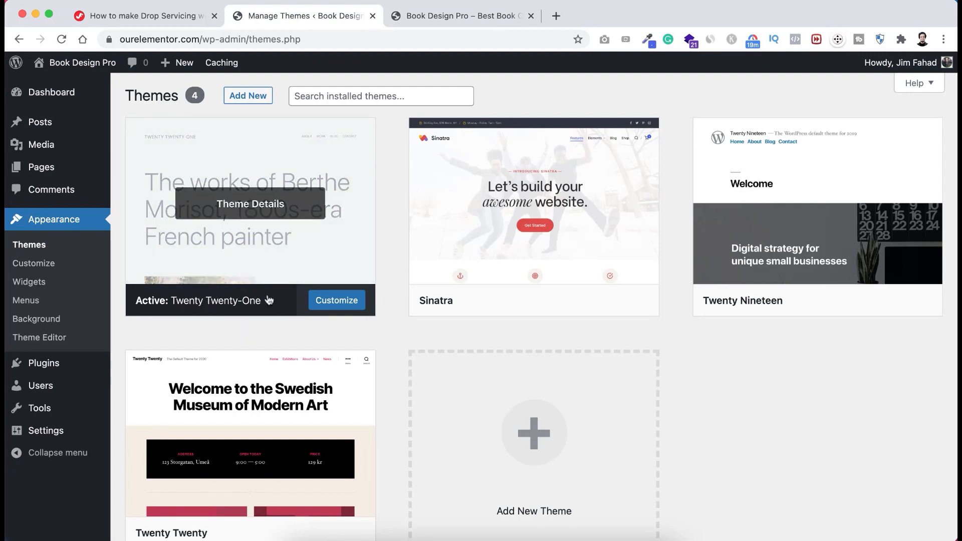
pyautogui.moveTo(428, 205)
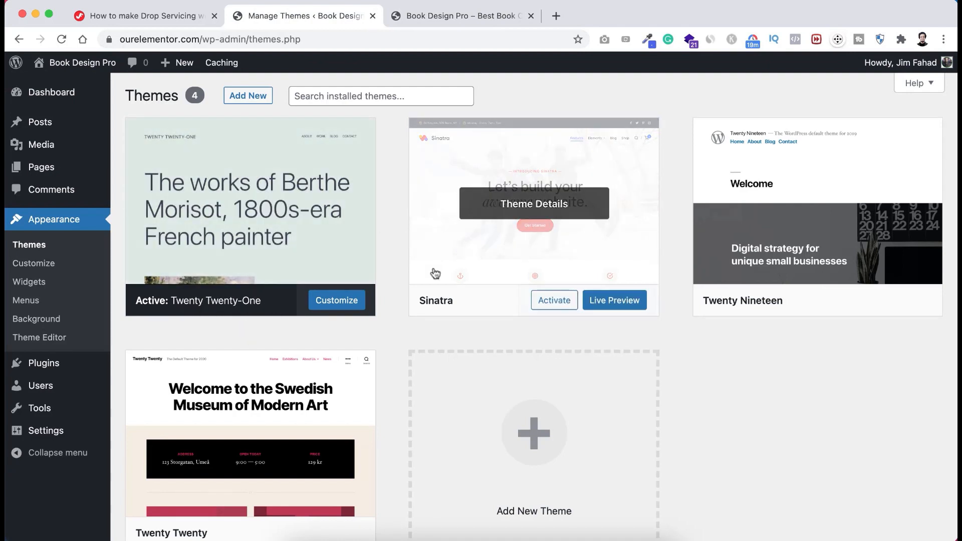
# - Activate the Sinatra theme and reload the front page to see its new look
pyautogui.click(551, 302)
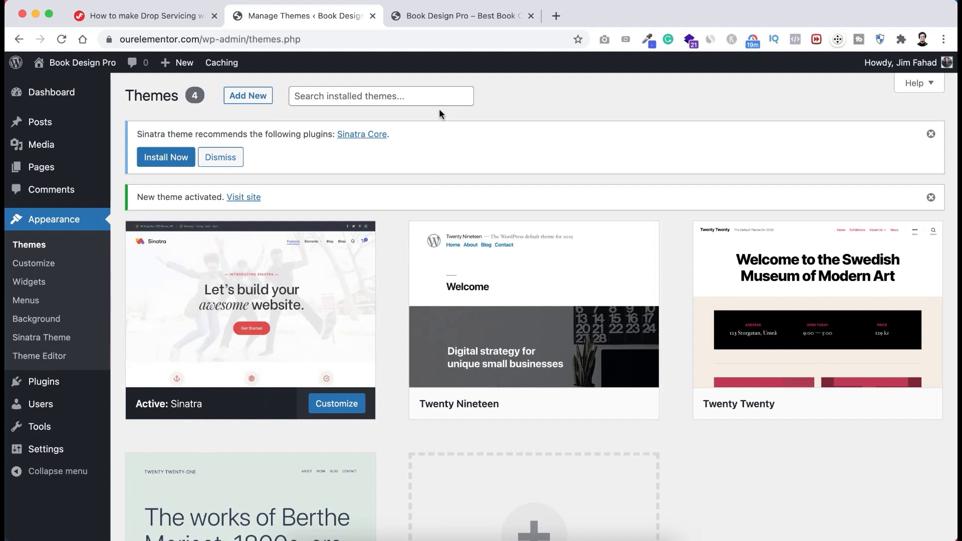
pyautogui.click(444, 17)
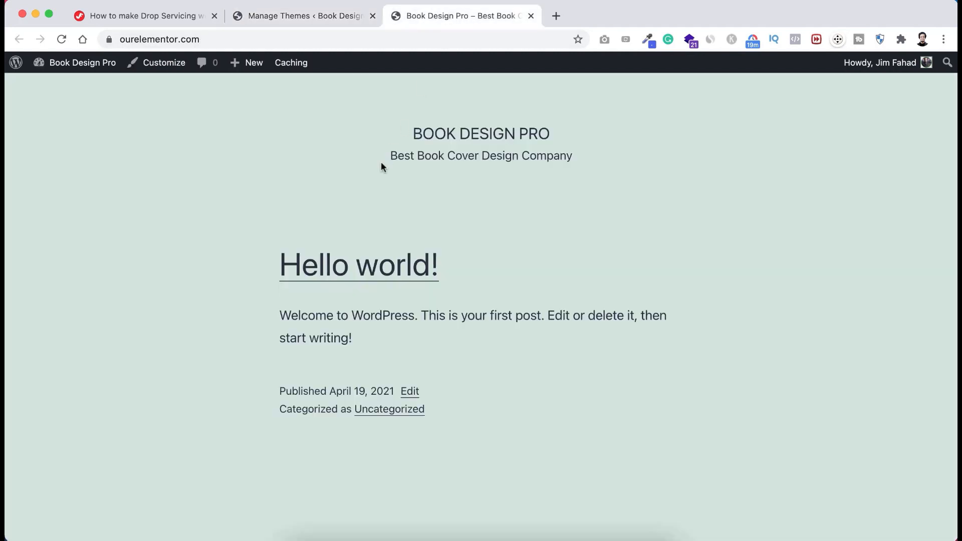
pyautogui.press('super+r')
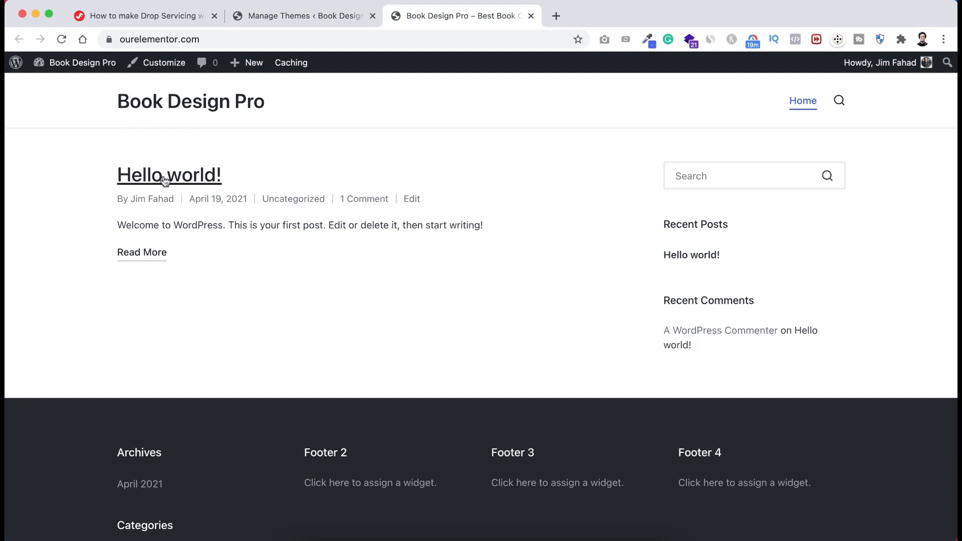
pyautogui.scroll(-7, 270, 283)
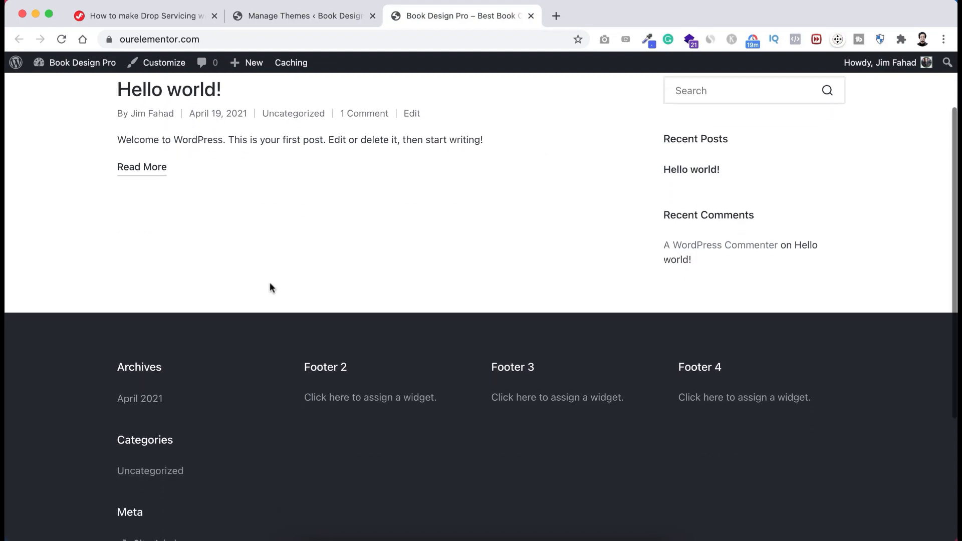
pyautogui.scroll(3, 271, 289)
pyautogui.scroll(4, 271, 289)
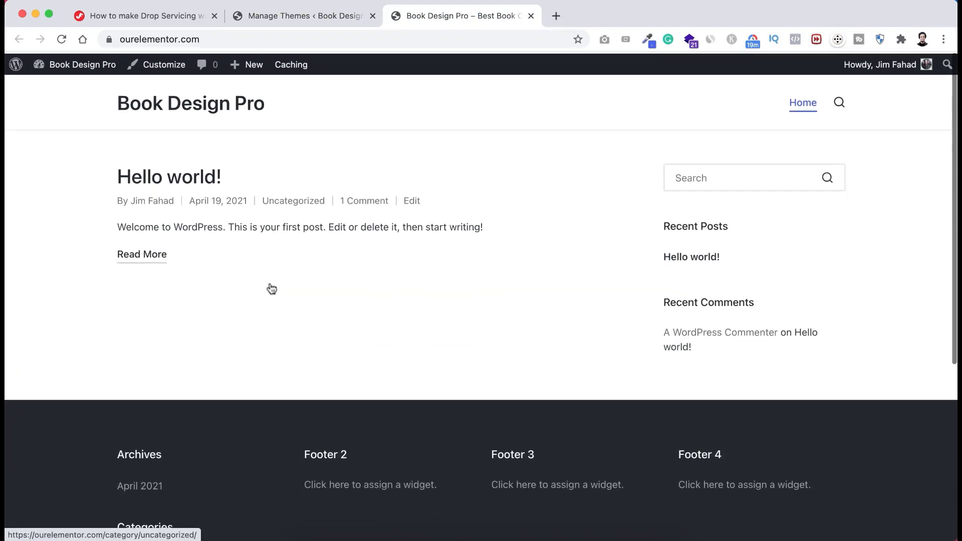
pyautogui.click(326, 16)
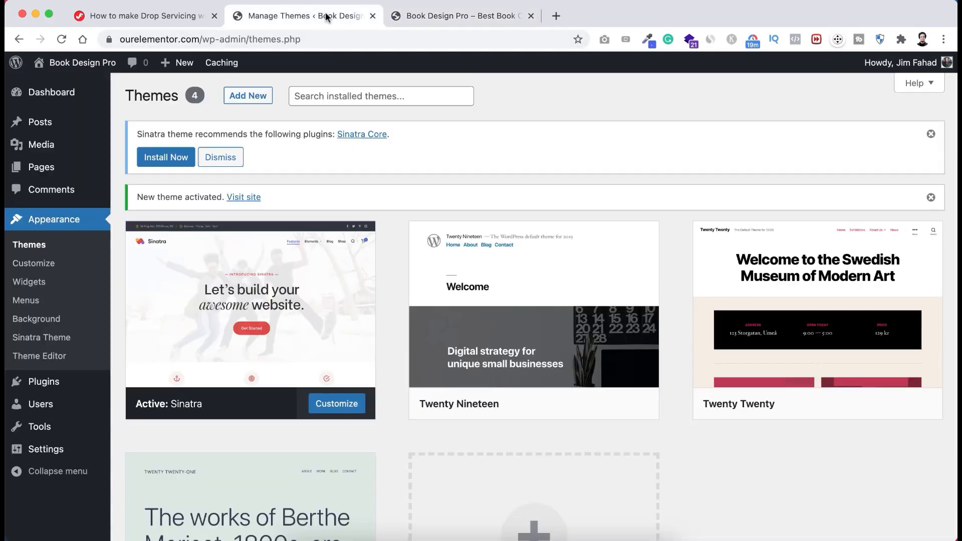
pyautogui.scroll(-3, 370, 257)
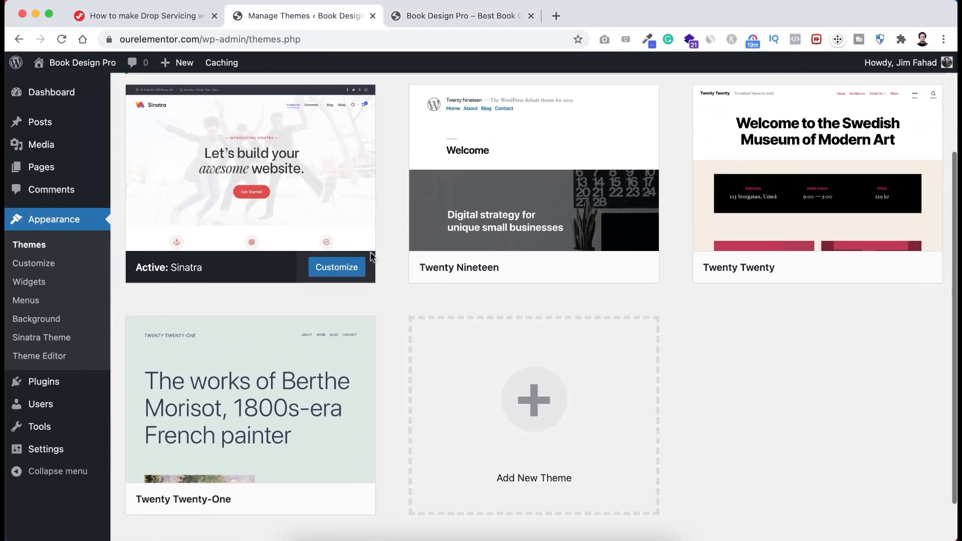
pyautogui.scroll(3, 371, 258)
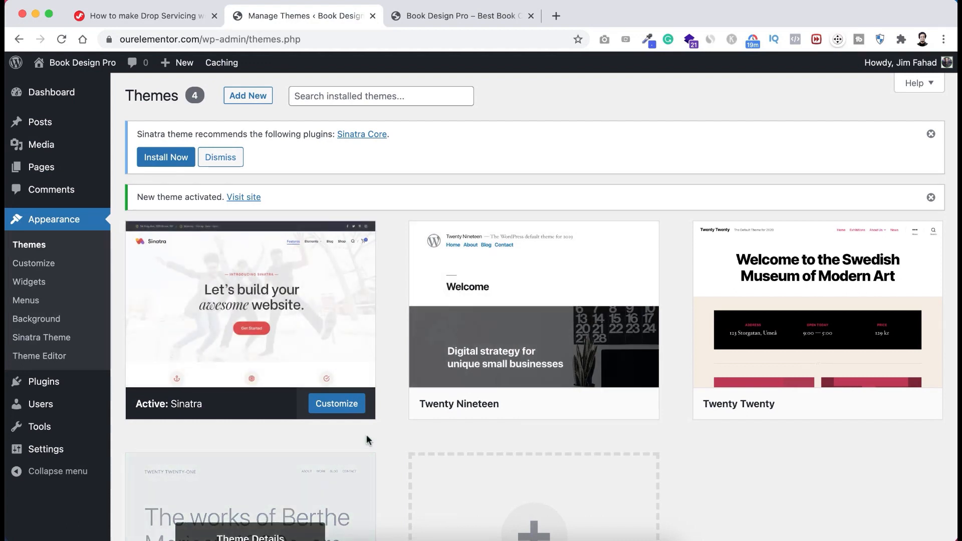
pyautogui.scroll(-3, 391, 461)
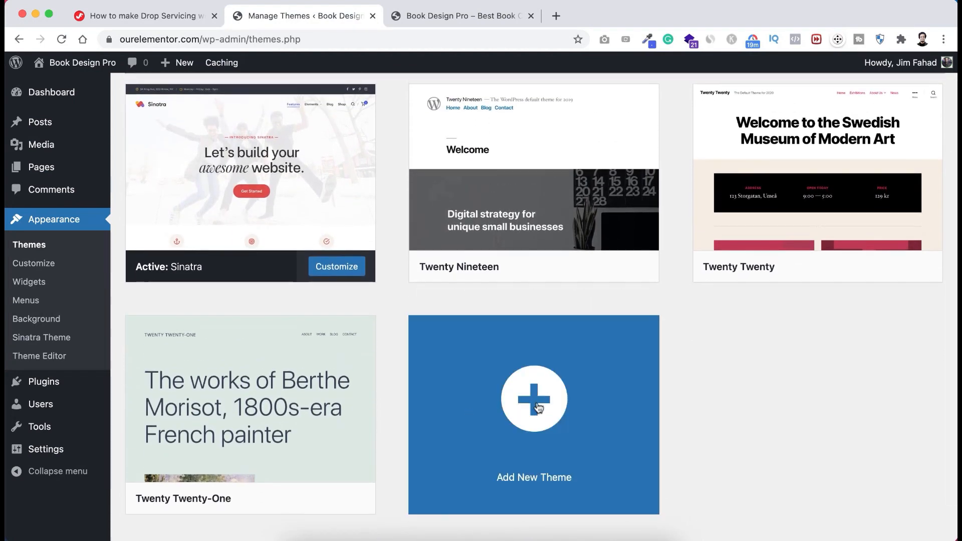
# - Search the theme directory for OceanWP, install it and activate it
pyautogui.click(537, 420)
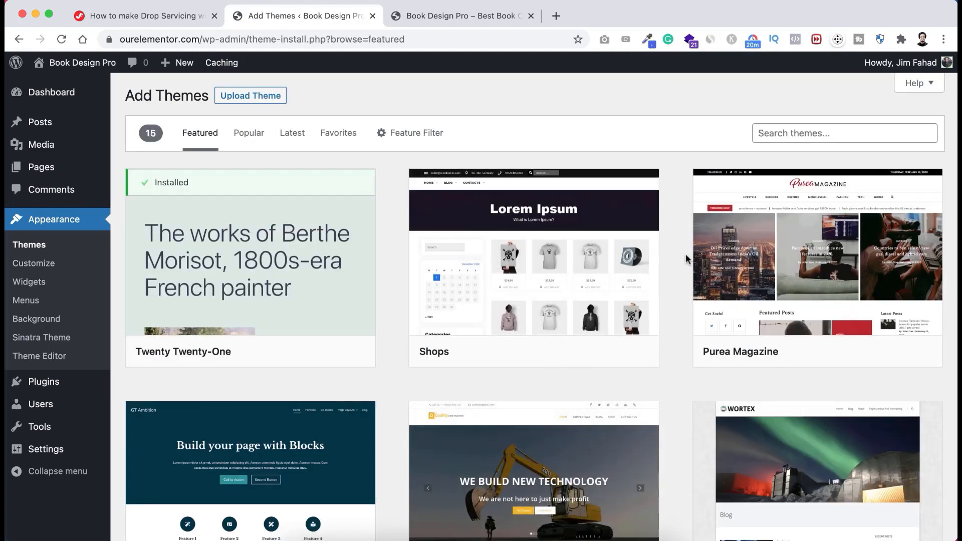
pyautogui.click(782, 133)
pyautogui.write('oceanWP')
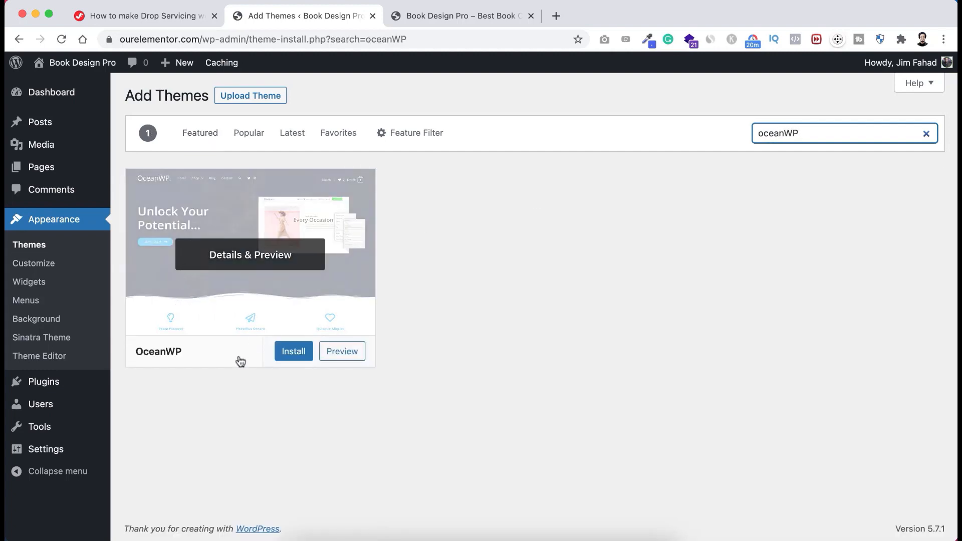
pyautogui.click(293, 354)
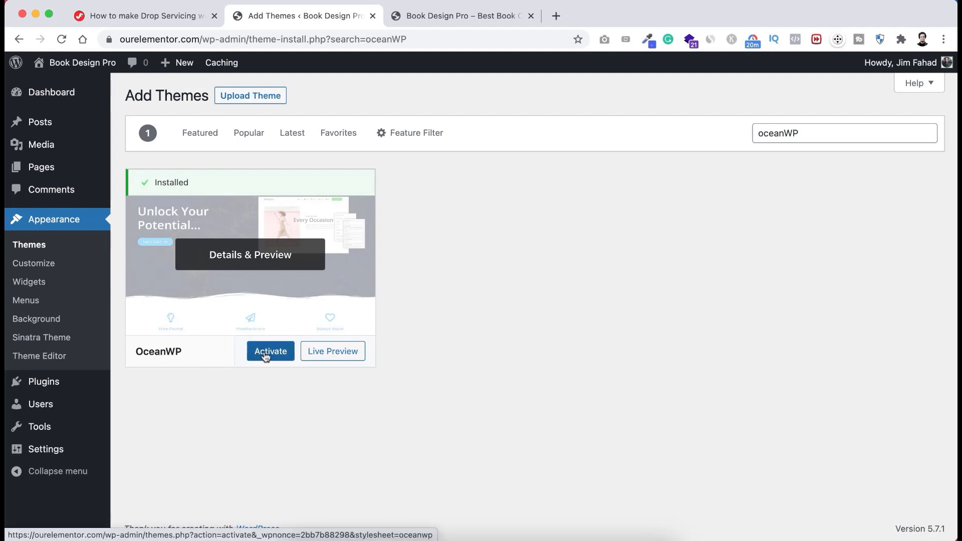
pyautogui.click(271, 352)
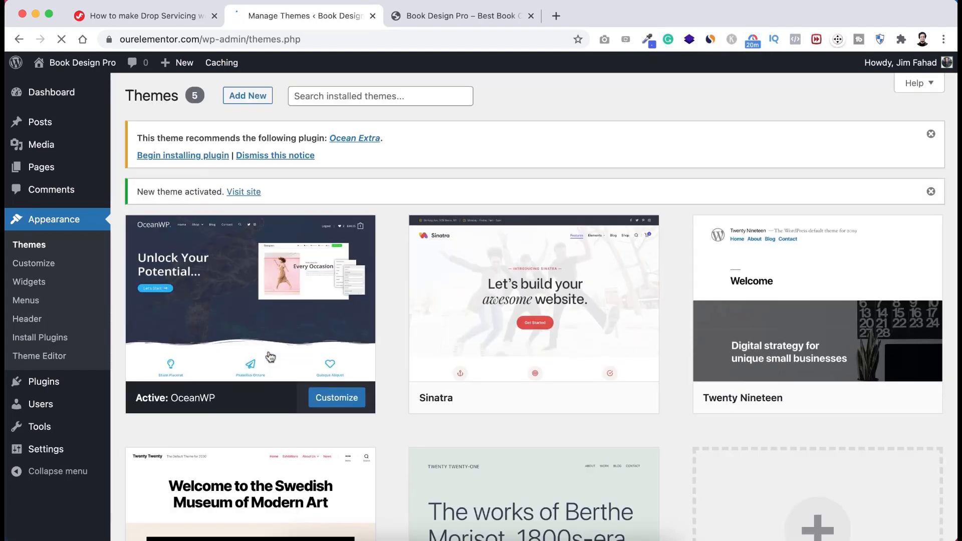
pyautogui.scroll(-2, 271, 357)
pyautogui.scroll(-1, 270, 357)
pyautogui.scroll(1, 270, 357)
pyautogui.scroll(-1, 271, 357)
pyautogui.scroll(1, 270, 357)
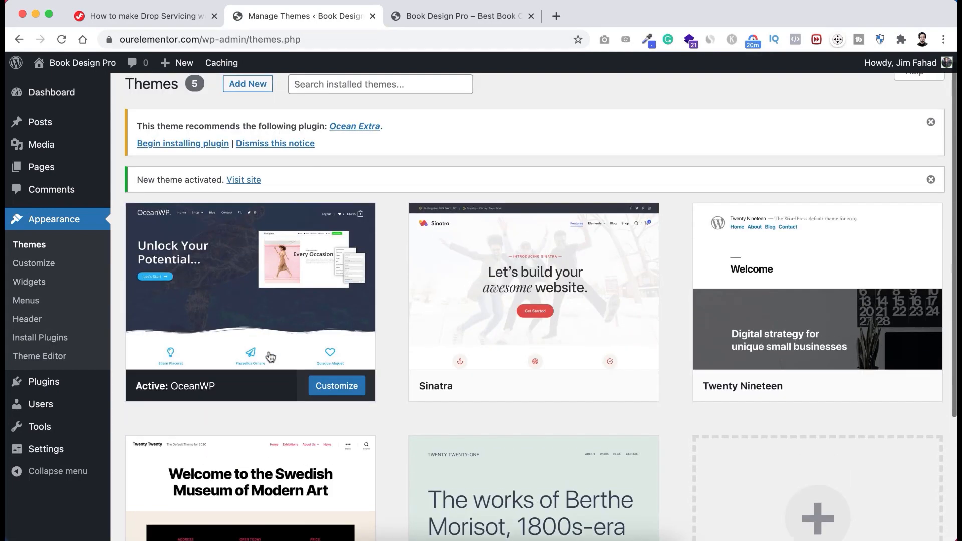
# - Check the front page's OceanWP styling in the site tab, then return to Themes
pyautogui.click(463, 18)
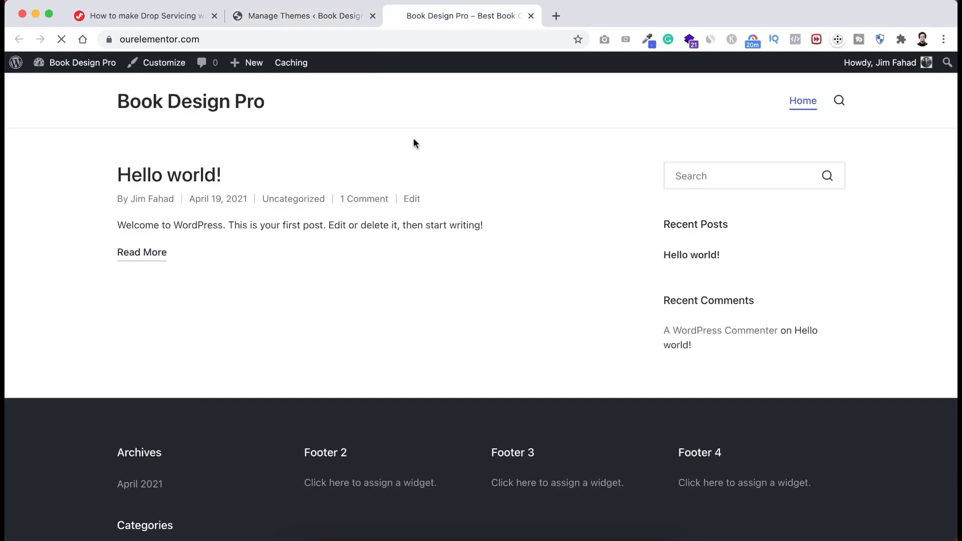
pyautogui.scroll(-4, 405, 330)
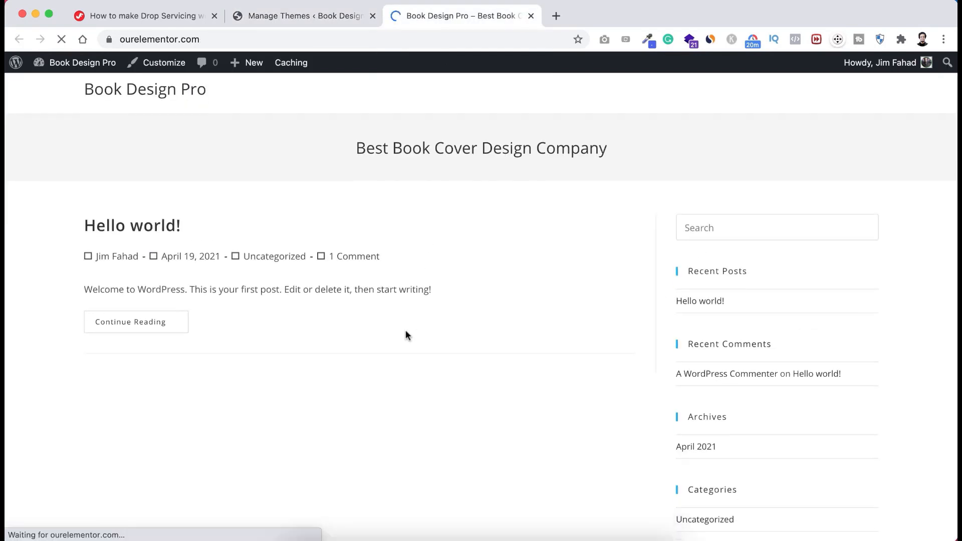
pyautogui.scroll(-3, 405, 330)
pyautogui.scroll(6, 405, 330)
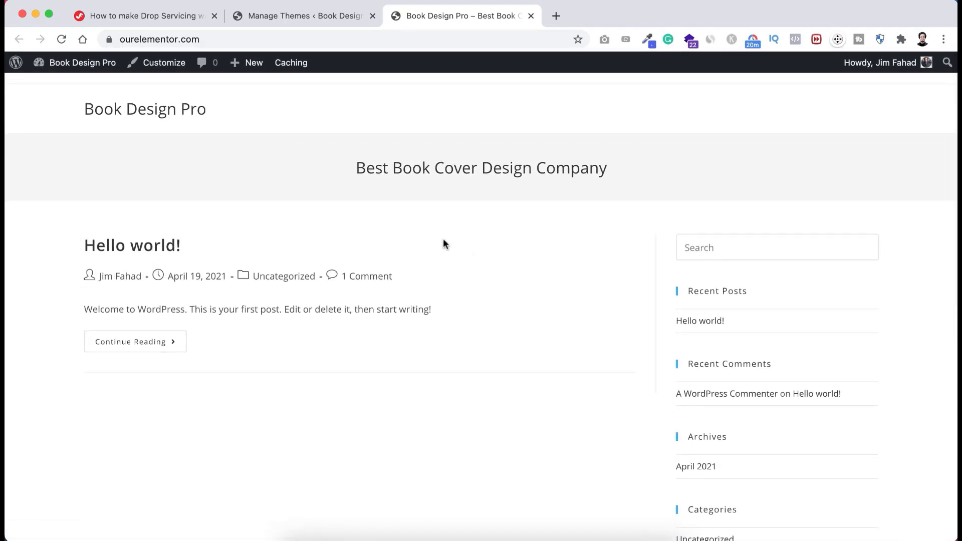
pyautogui.click(320, 15)
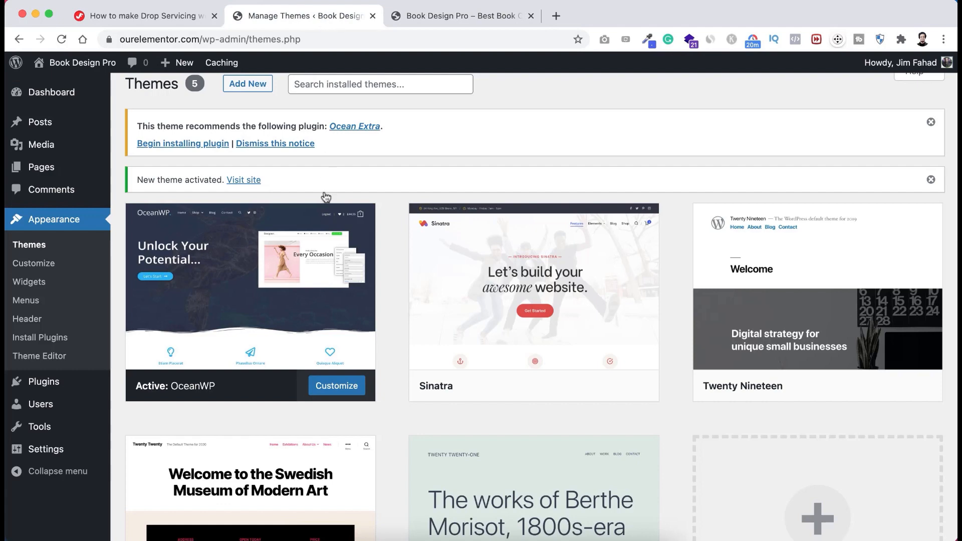
pyautogui.scroll(-3, 330, 299)
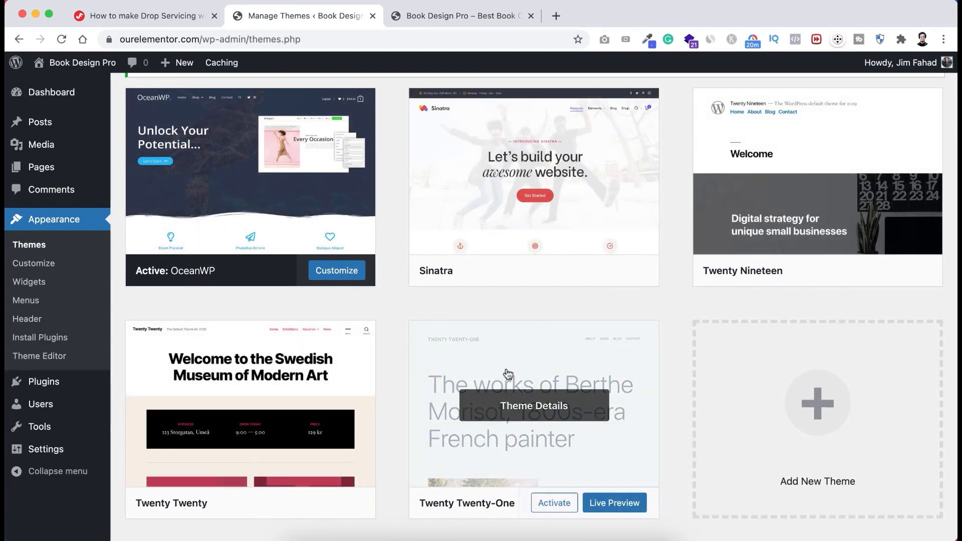
# - Delete the Sinatra, Twenty Nineteen and Twenty Twenty themes, then switch to the tutorial tab
pyautogui.click(530, 175)
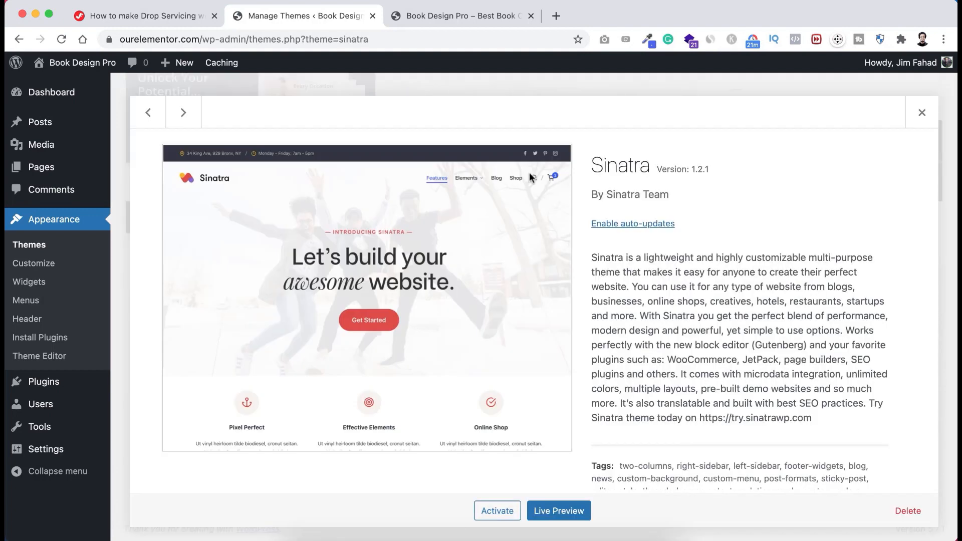
pyautogui.click(908, 512)
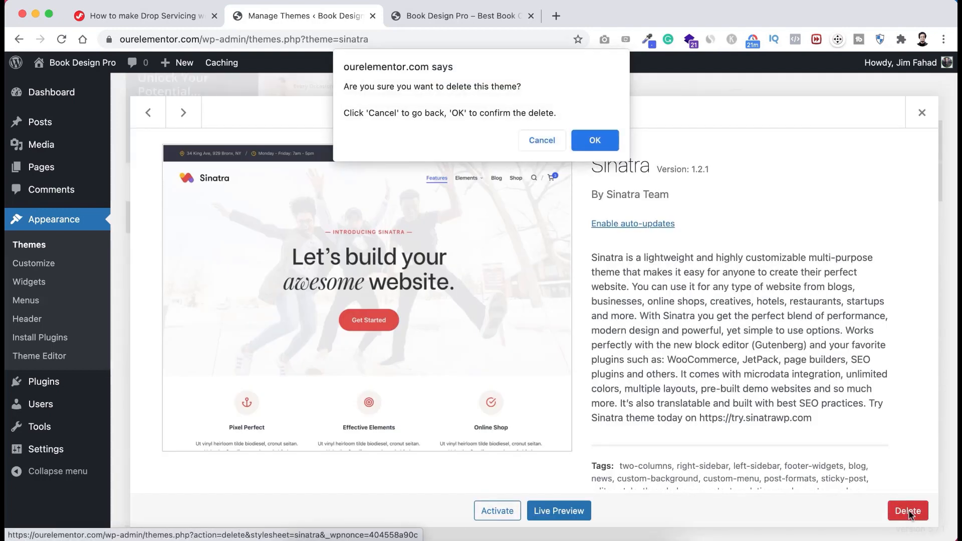
pyautogui.click(594, 141)
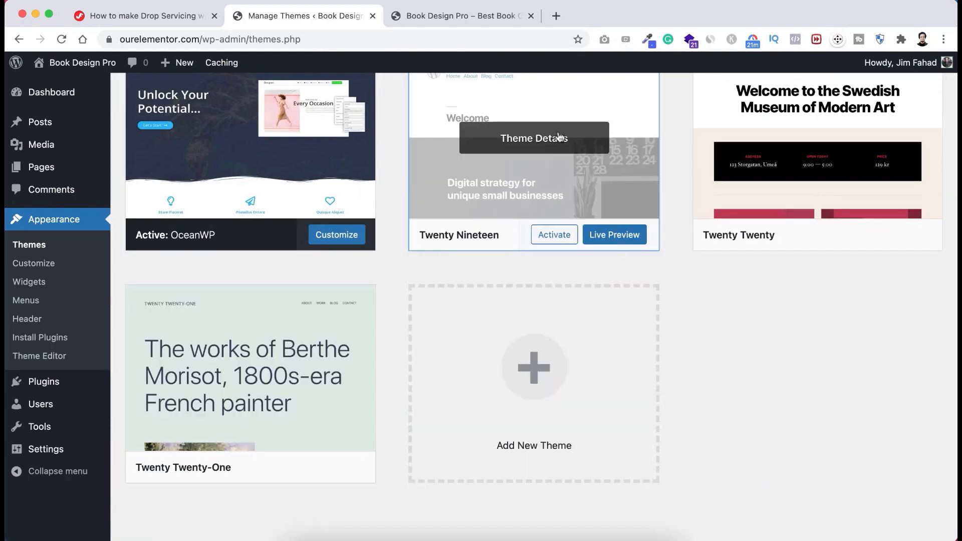
pyautogui.click(576, 182)
pyautogui.click(908, 512)
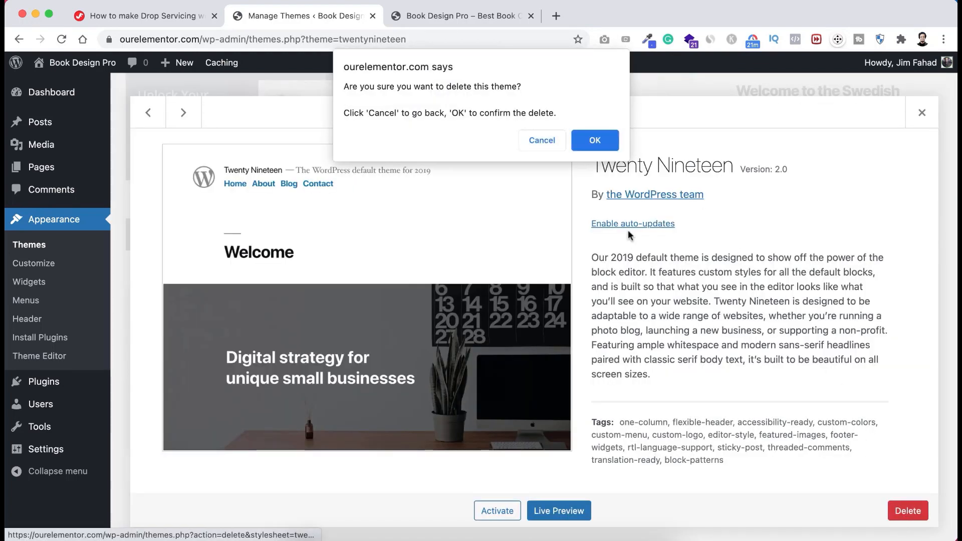
pyautogui.click(595, 140)
pyautogui.click(534, 191)
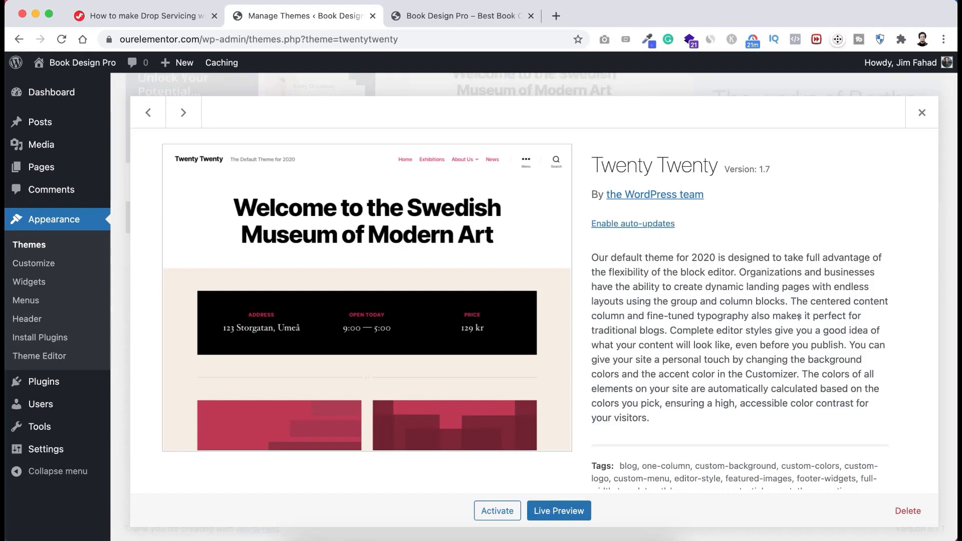
pyautogui.click(908, 511)
pyautogui.click(597, 147)
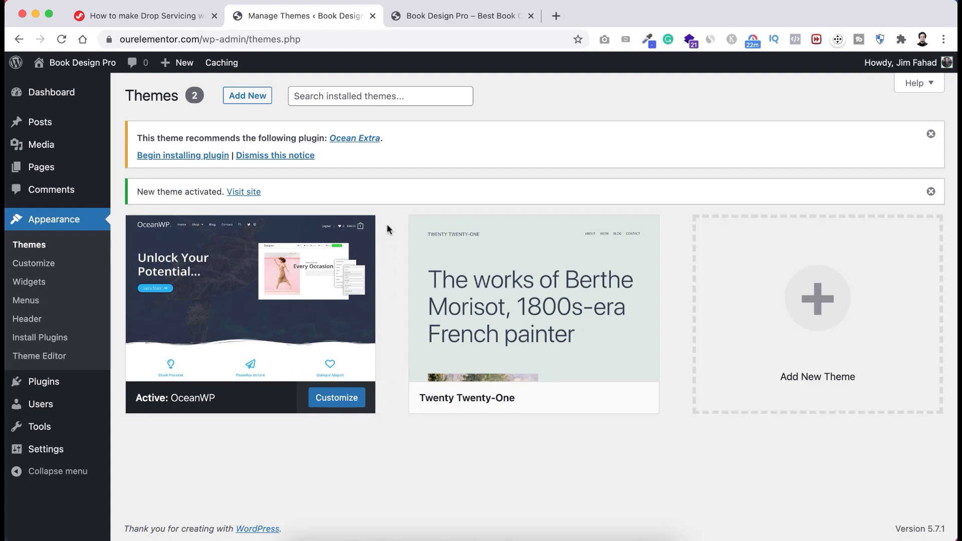
pyautogui.click(186, 17)
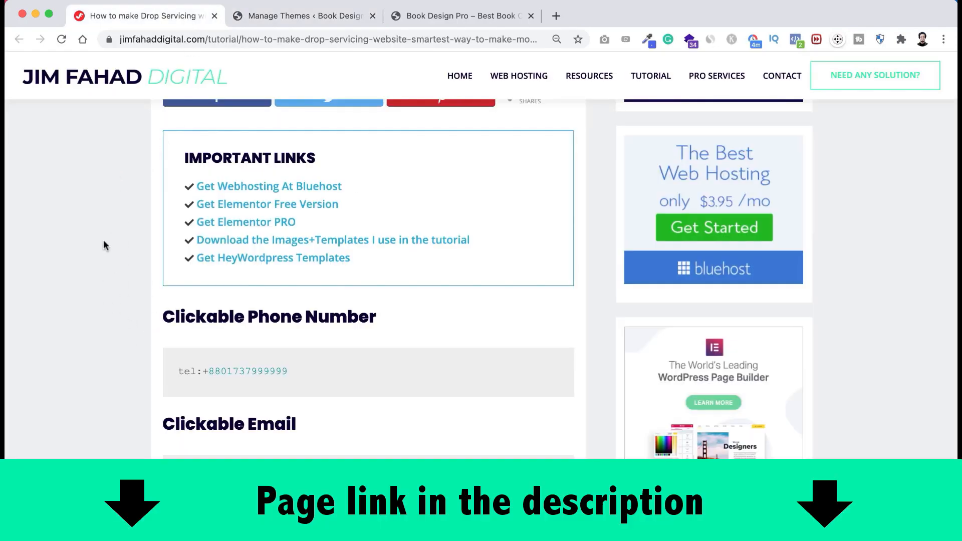
# - Follow the tutorial's 'Get Elementor Free Version' link under Important Links to elementor.com
pyautogui.scroll(1, 118, 230)
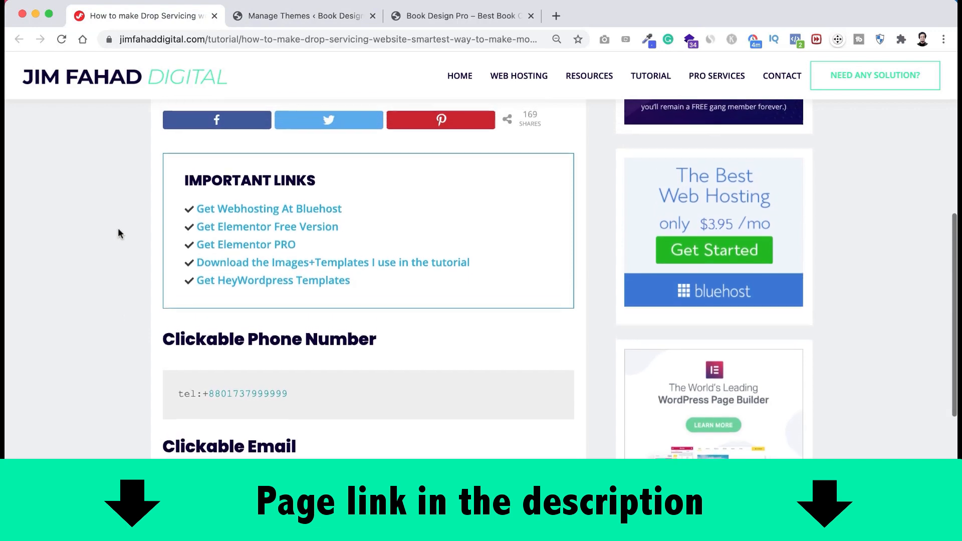
pyautogui.scroll(-2, 118, 230)
pyautogui.scroll(-1, 119, 230)
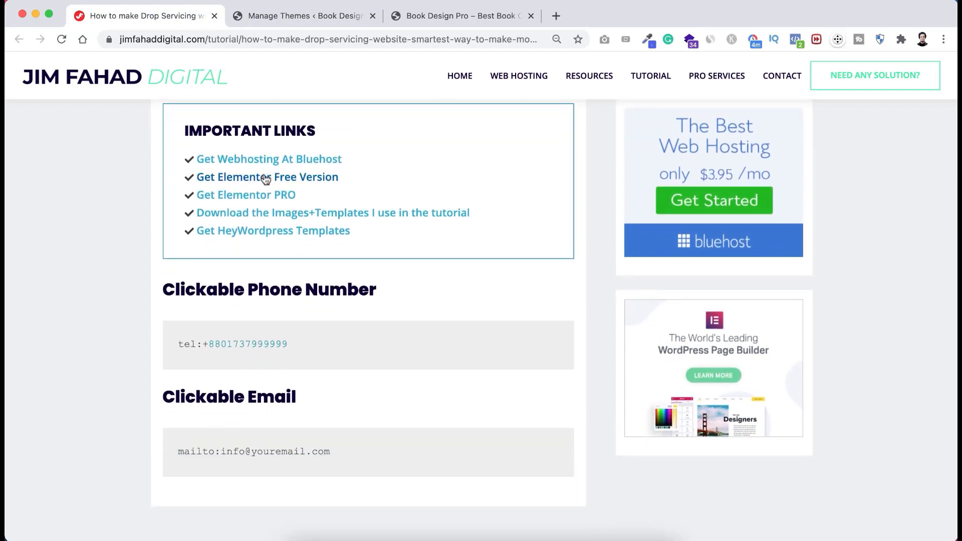
pyautogui.click(254, 179)
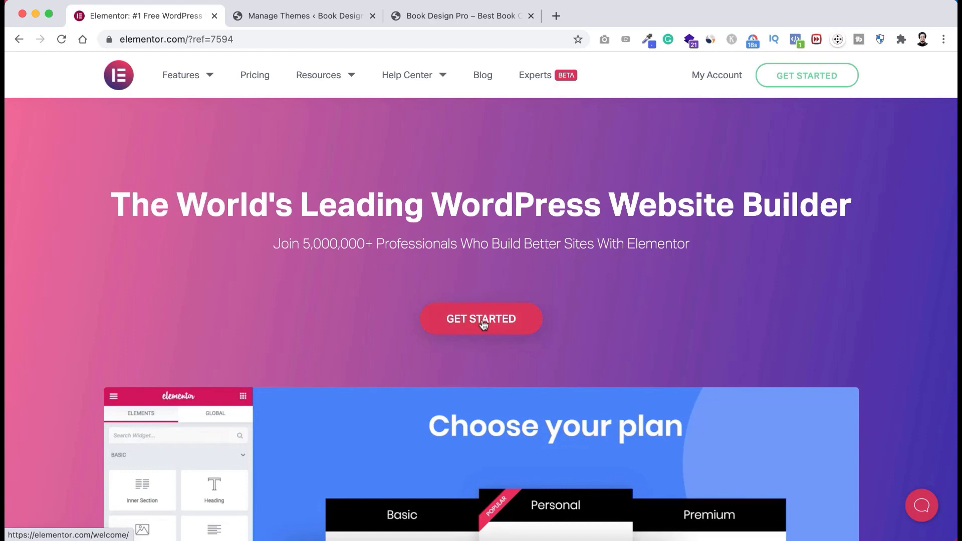
# - Start Elementor's onboarding and skip the site-audience and site-type questions
pyautogui.click(489, 319)
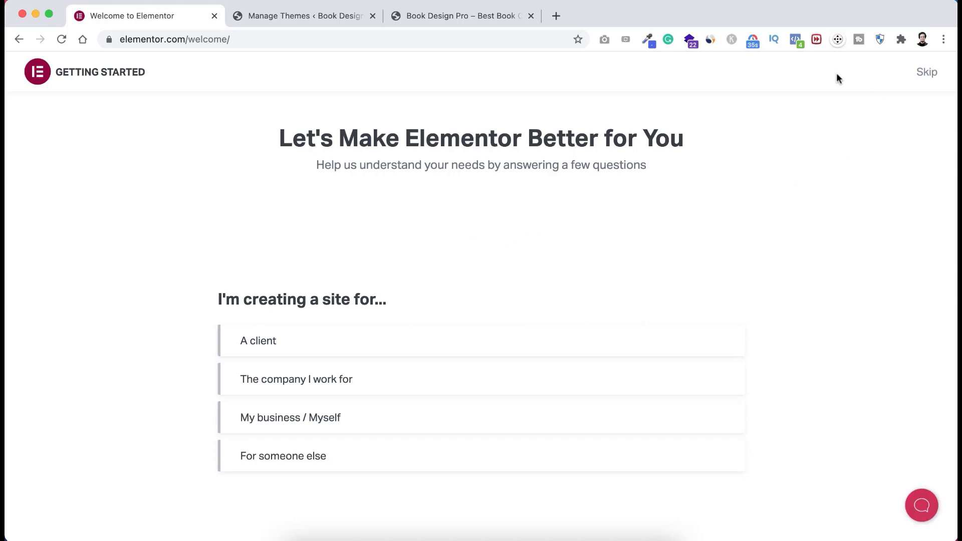
pyautogui.click(927, 73)
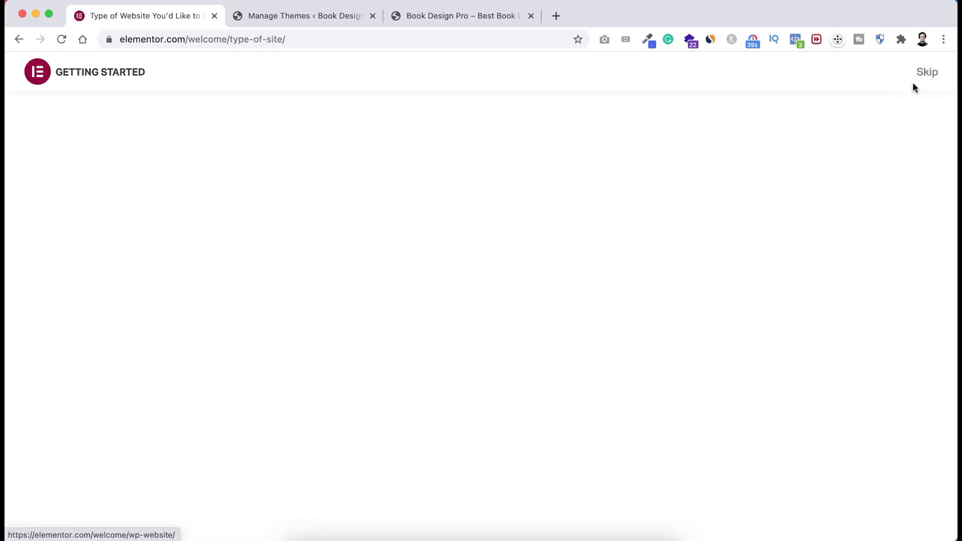
pyautogui.click(926, 73)
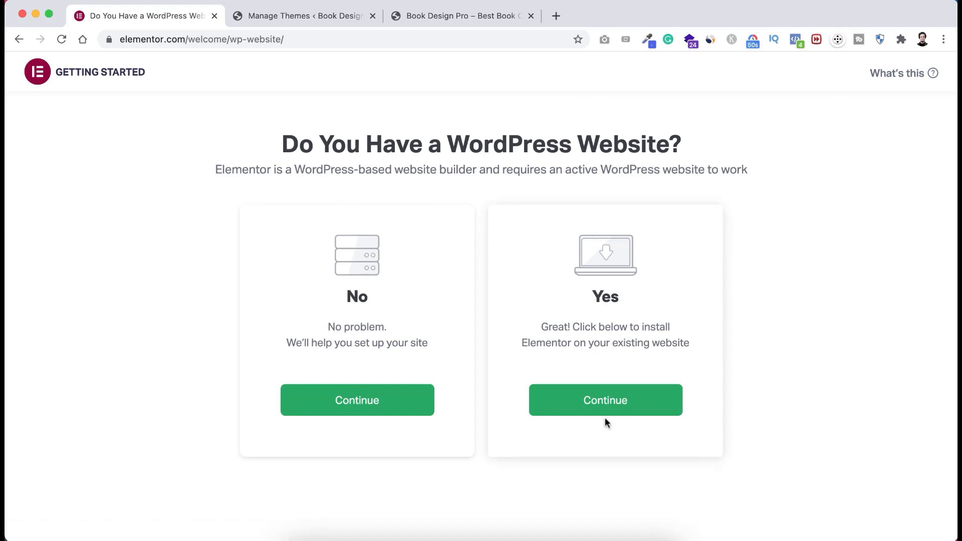
# - Answer that a WordPress site already exists and choose the free plan's Install Free
pyautogui.click(604, 404)
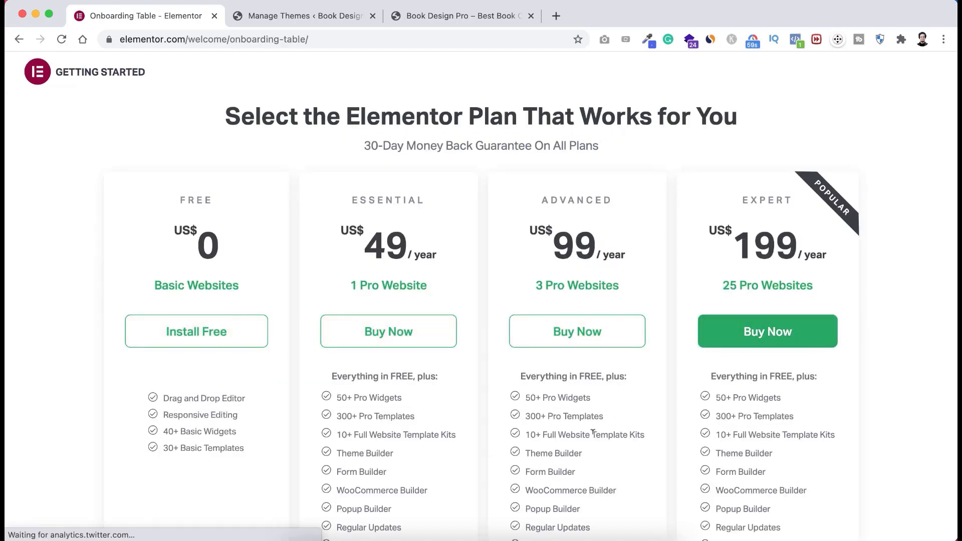
pyautogui.scroll(-1, 593, 433)
pyautogui.scroll(1, 592, 430)
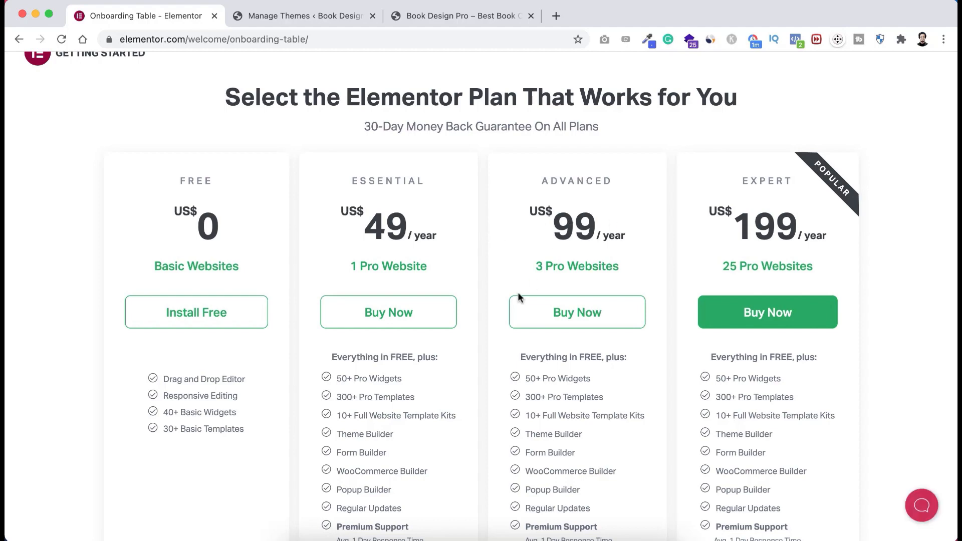
pyautogui.scroll(-2, 519, 299)
pyautogui.scroll(1, 352, 336)
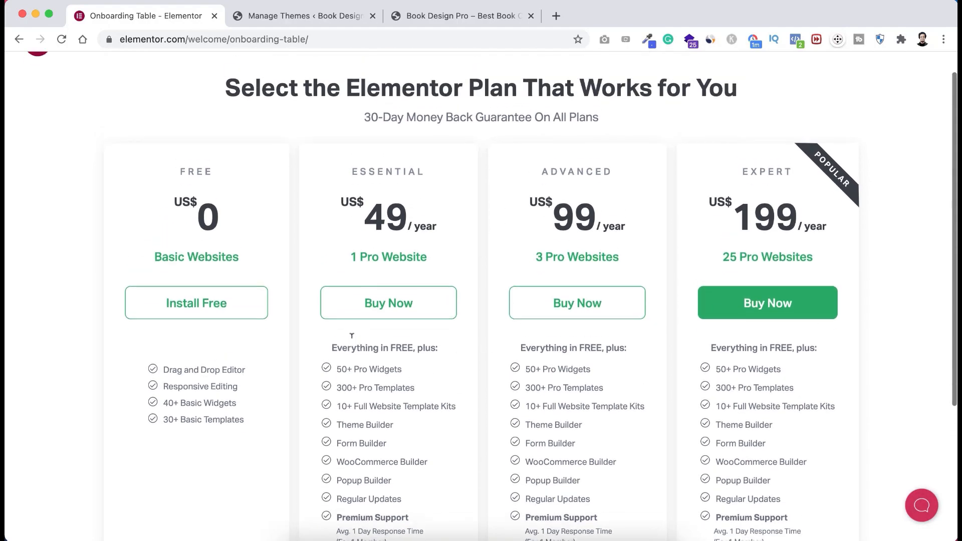
pyautogui.scroll(-3, 630, 253)
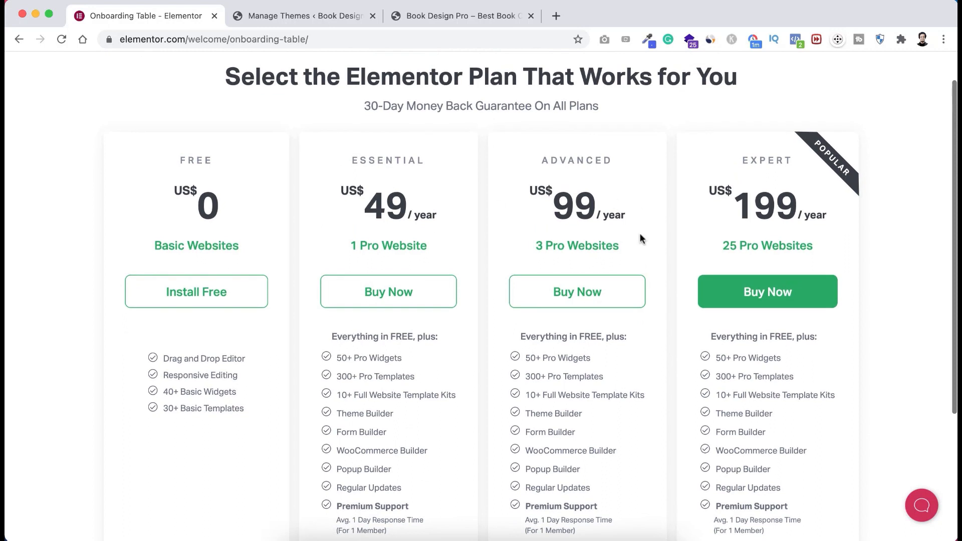
pyautogui.scroll(1, 630, 253)
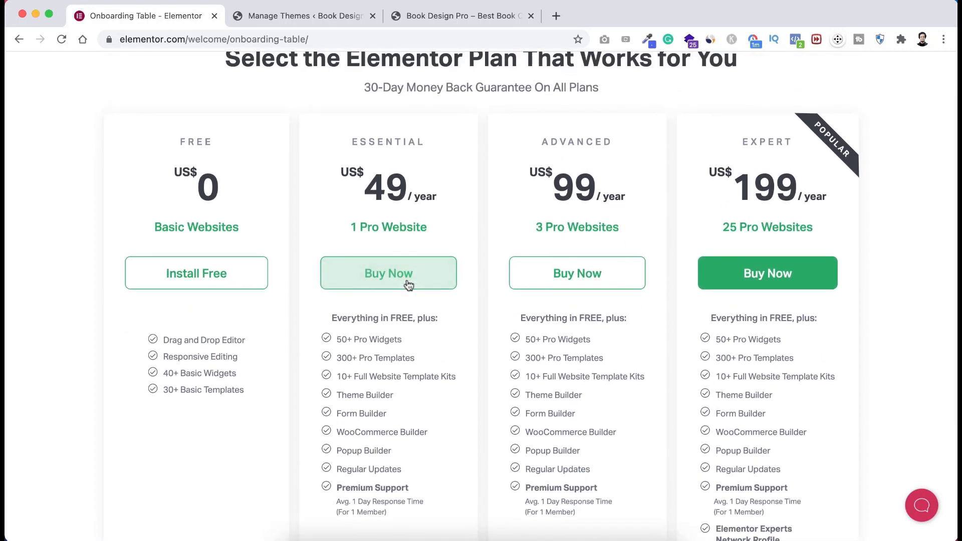
pyautogui.hscroll(1, 698, 193)
pyautogui.hscroll(-1, 700, 196)
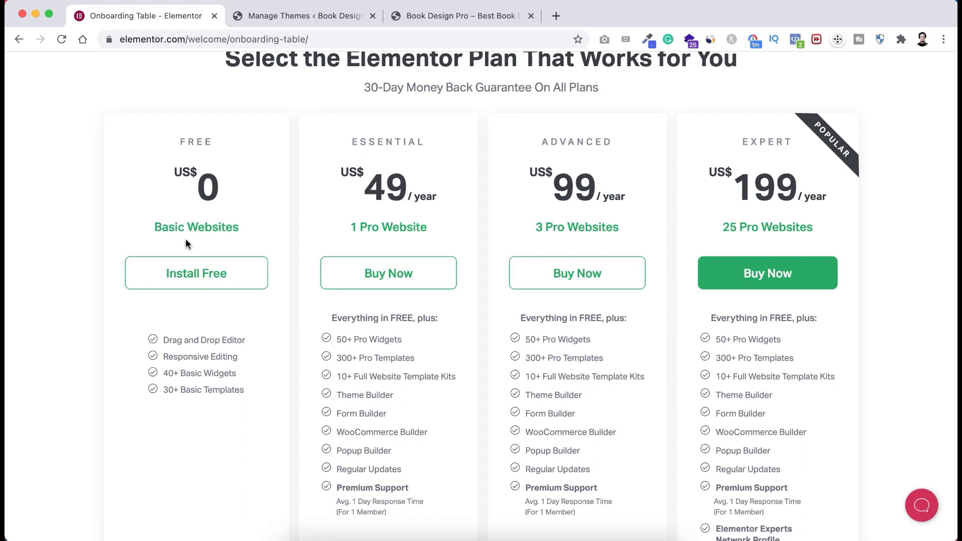
pyautogui.click(201, 282)
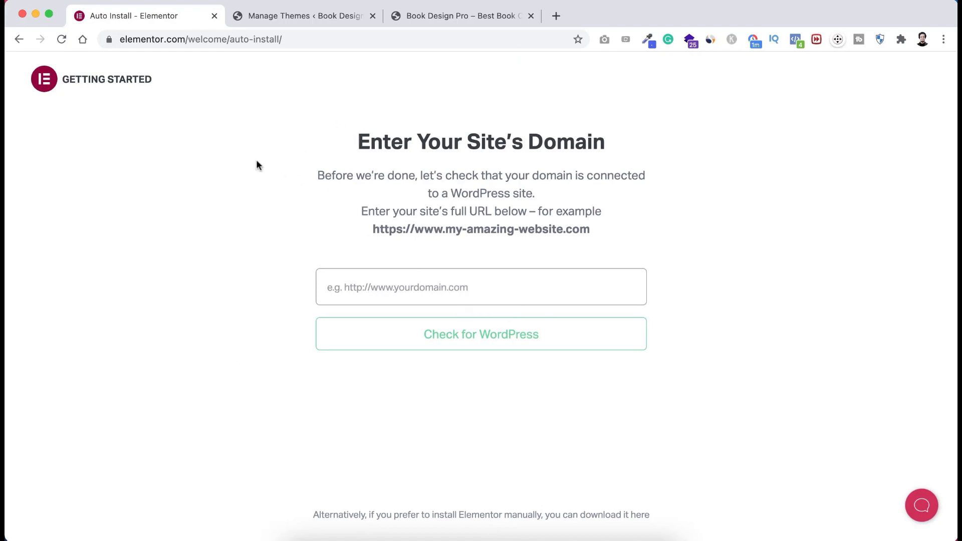
# - Copy the site's domain from the WordPress tab into Elementor's domain field
pyautogui.click(313, 8)
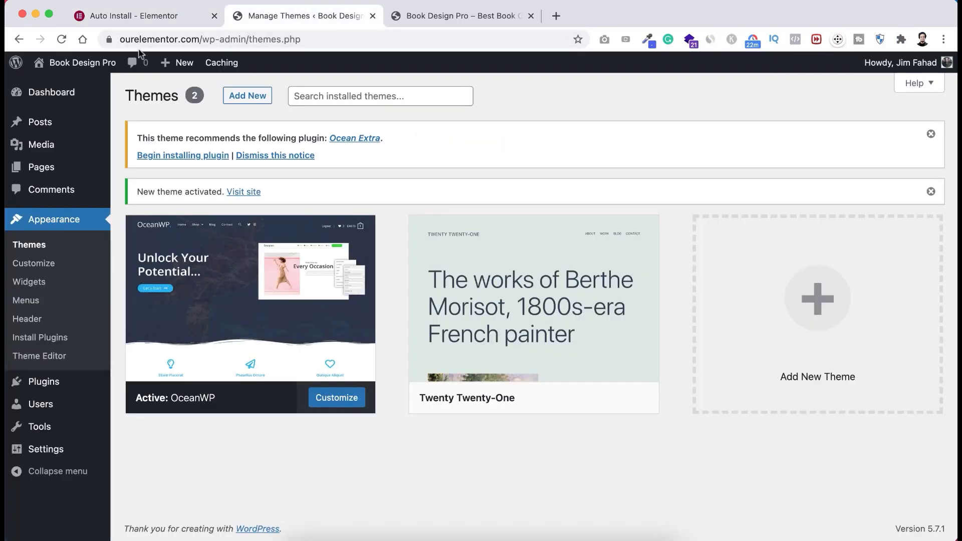
pyautogui.click(122, 40)
pyautogui.click(142, 40)
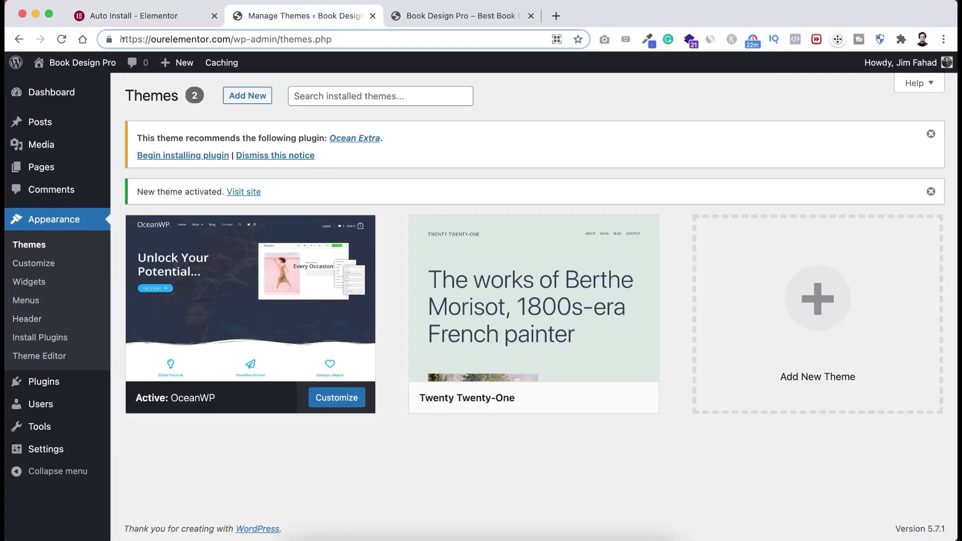
pyautogui.moveTo(141, 39); pyautogui.dragTo(238, 38)
pyautogui.press('super+c')
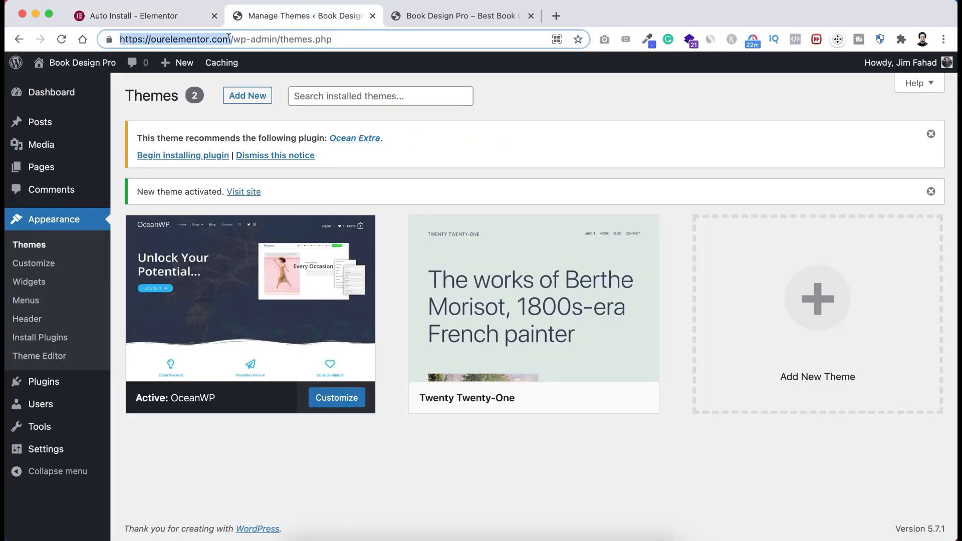
pyautogui.click(185, 18)
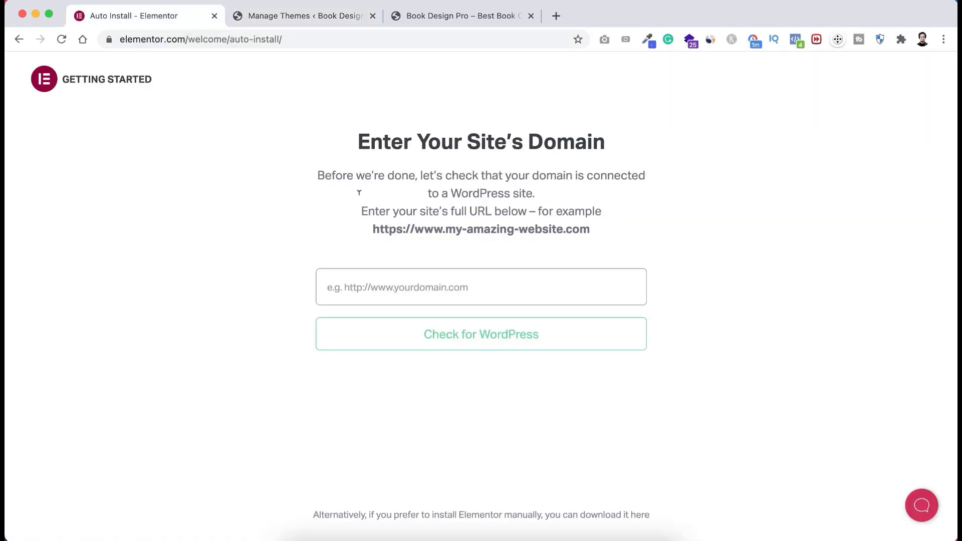
pyautogui.press('super+v')
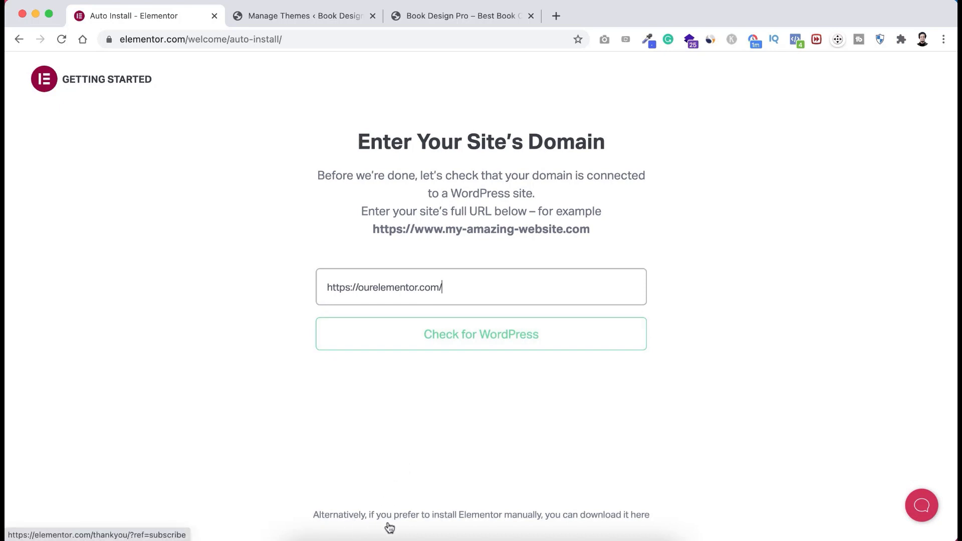
# - Download the Elementor plugin zip manually and show it in its folder
pyautogui.click(646, 519)
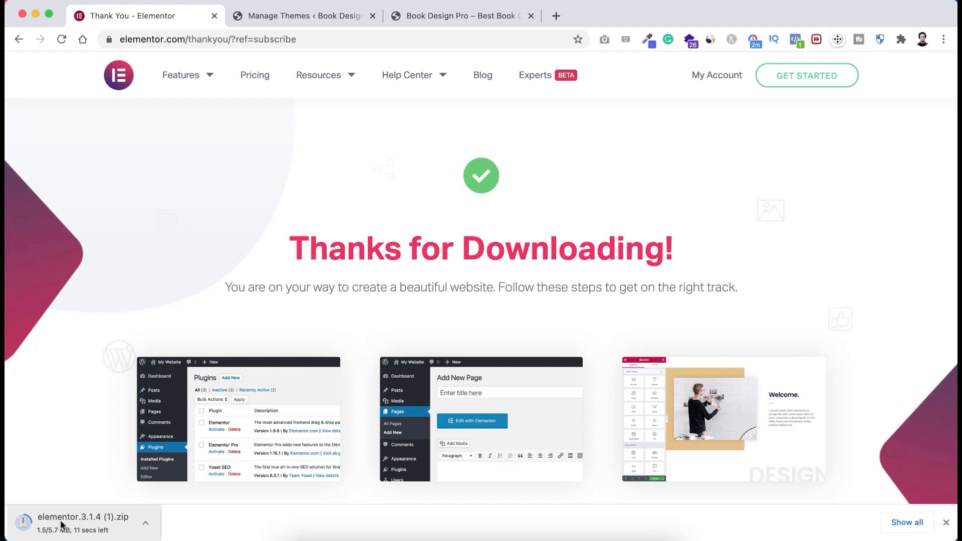
pyautogui.click(142, 524)
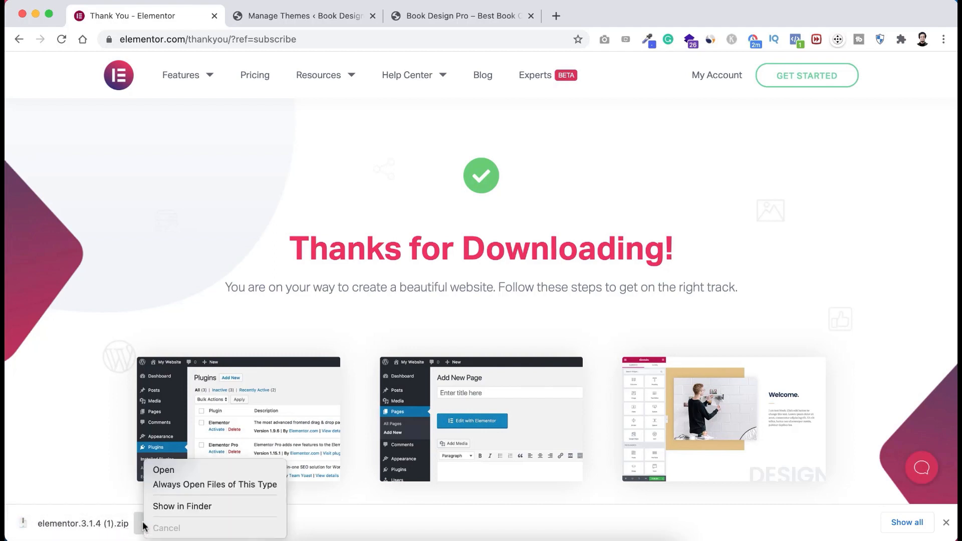
pyautogui.click(181, 507)
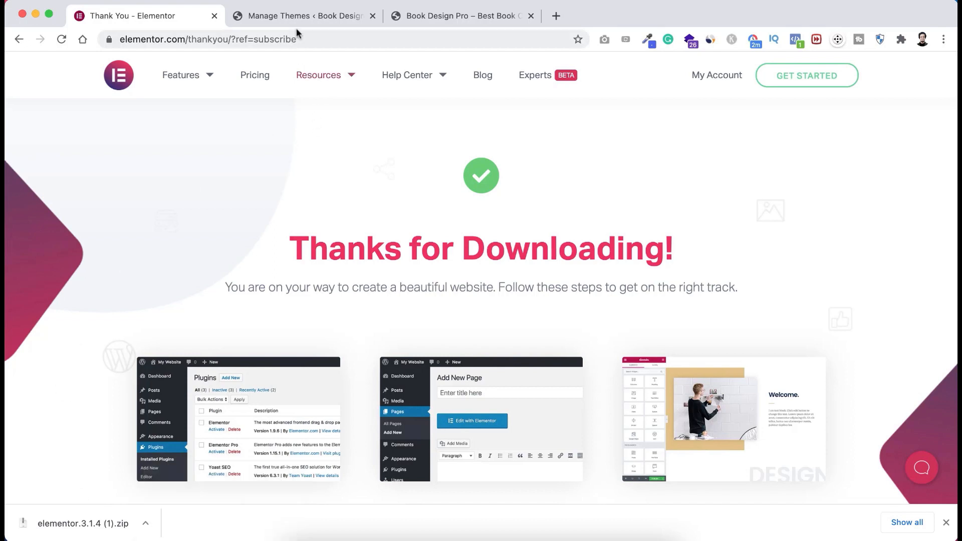
# - Upload elementor.3.1.4 (1).zip under Plugins > Add New > Upload Plugin and install it
pyautogui.click(305, 14)
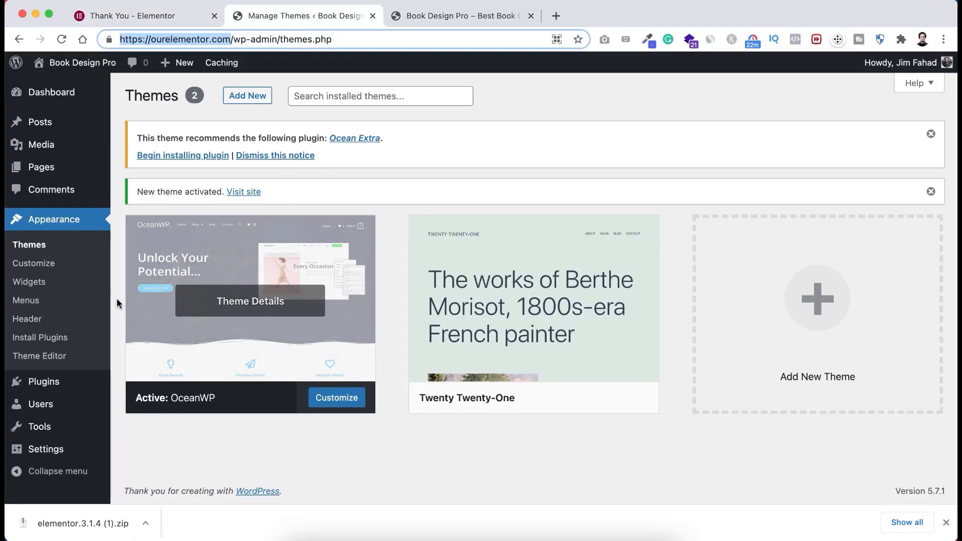
pyautogui.moveTo(37, 382)
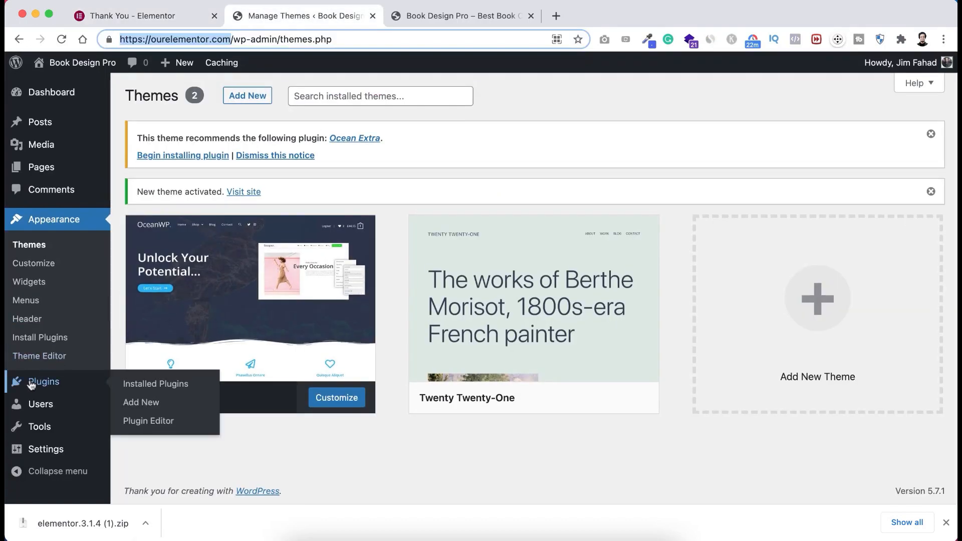
pyautogui.click(142, 402)
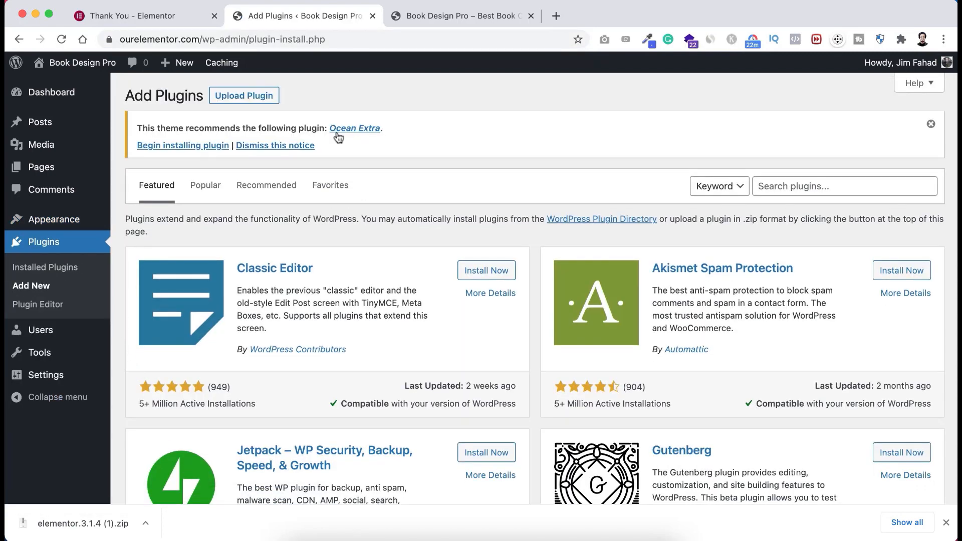
pyautogui.click(930, 124)
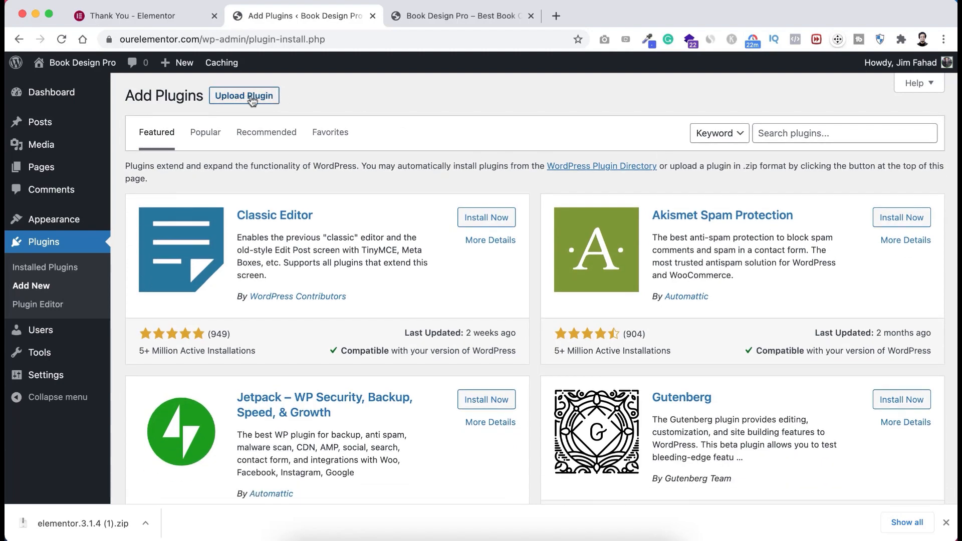
pyautogui.click(256, 100)
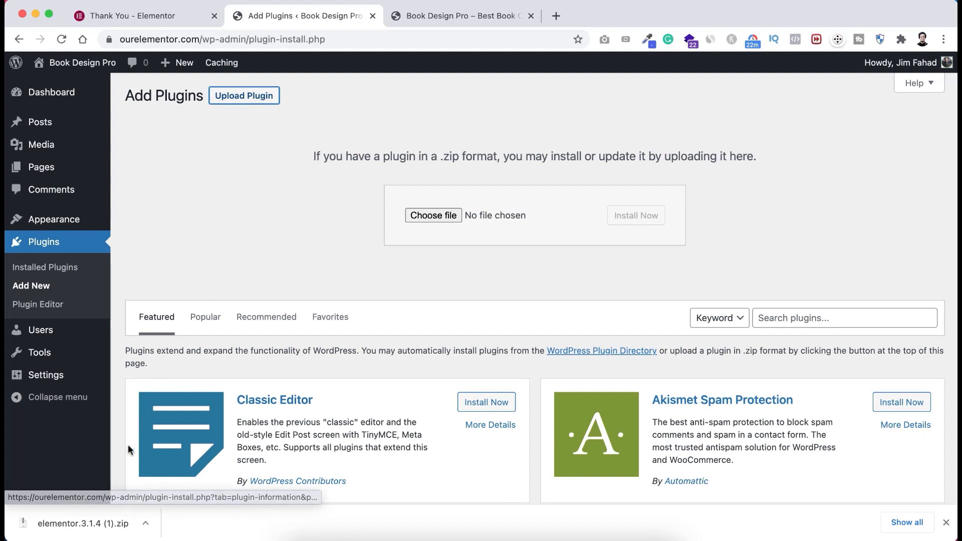
pyautogui.moveTo(66, 523); pyautogui.dragTo(441, 215)
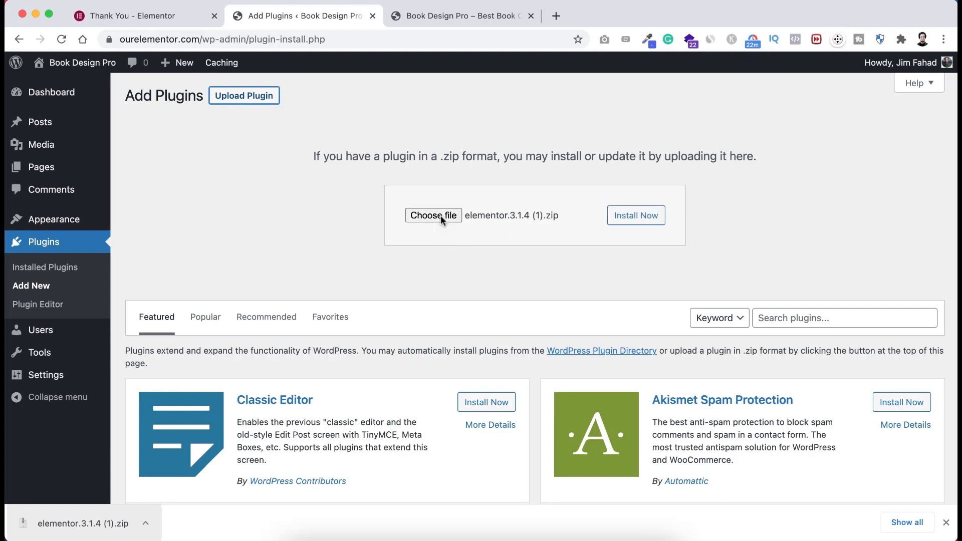
pyautogui.click(632, 219)
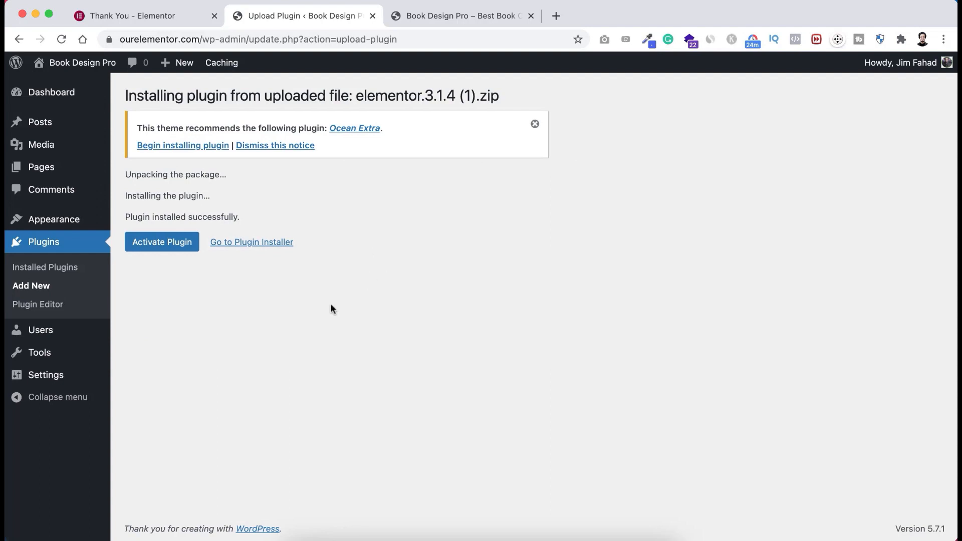
# - Activate the Elementor plugin, then go back to Plugins > Add New
pyautogui.click(167, 246)
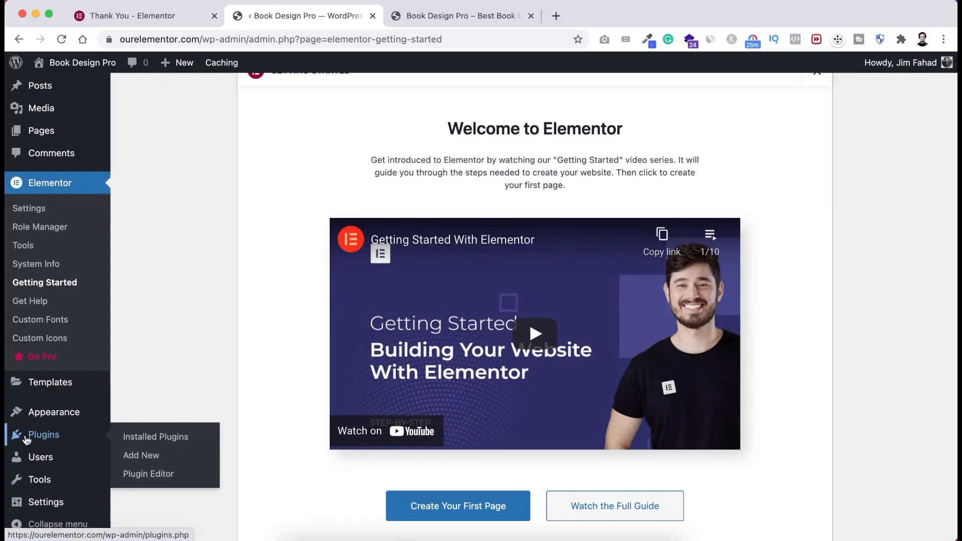
pyautogui.click(149, 458)
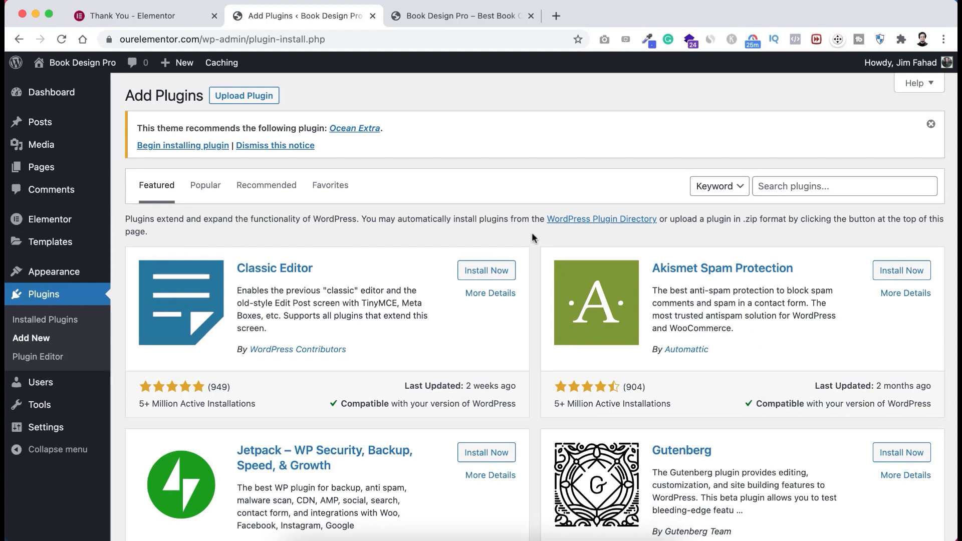
pyautogui.scroll(-1, 530, 302)
pyautogui.scroll(1, 530, 301)
pyautogui.scroll(-3, 533, 315)
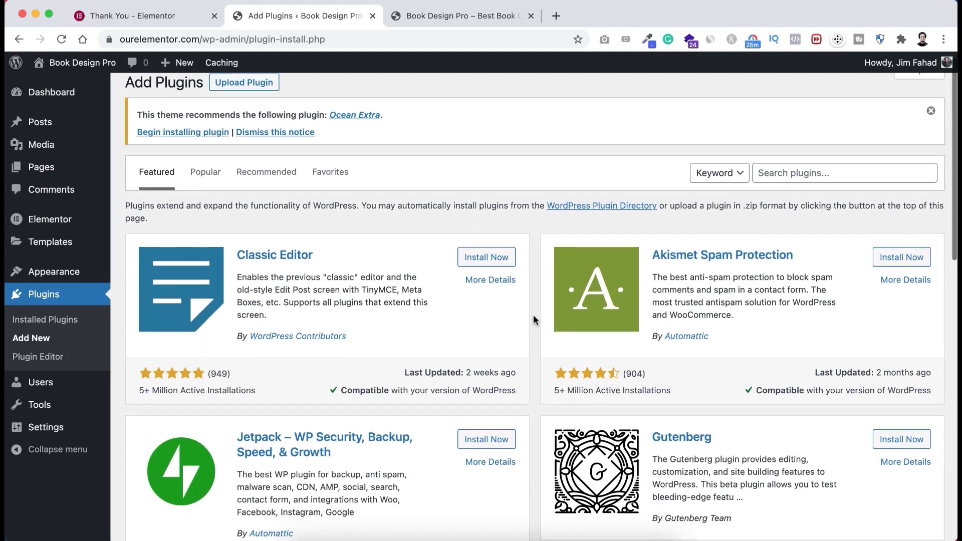
pyautogui.scroll(3, 533, 315)
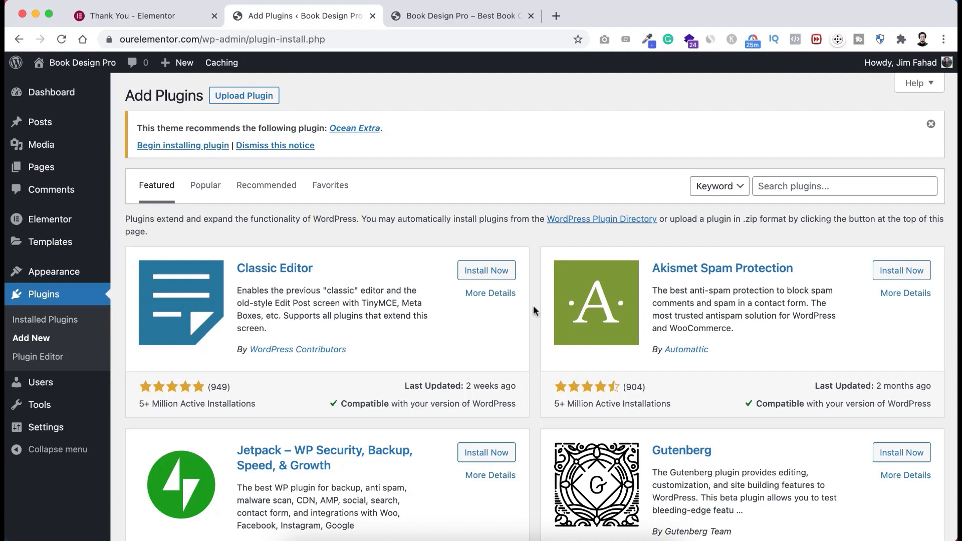
pyautogui.scroll(-4, 533, 306)
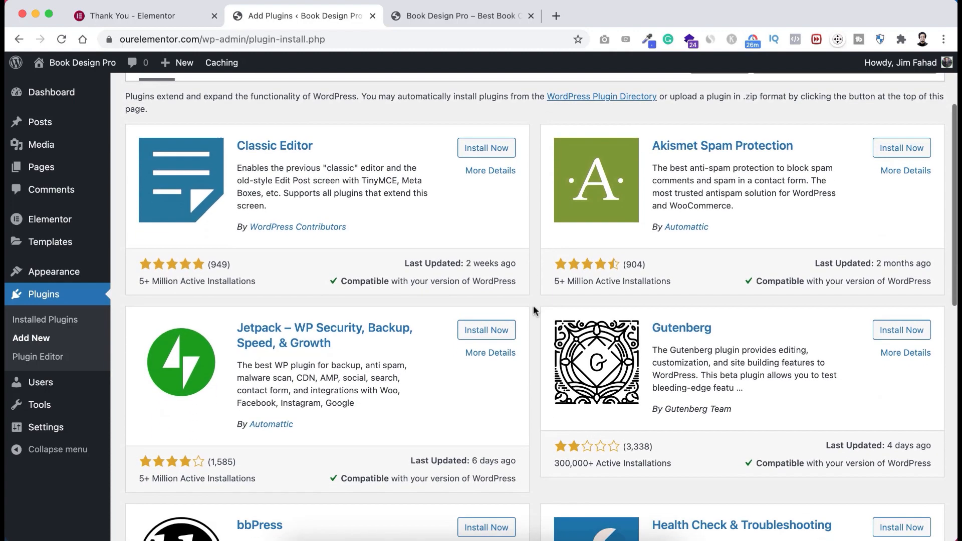
pyautogui.scroll(3, 533, 305)
pyautogui.scroll(1, 533, 311)
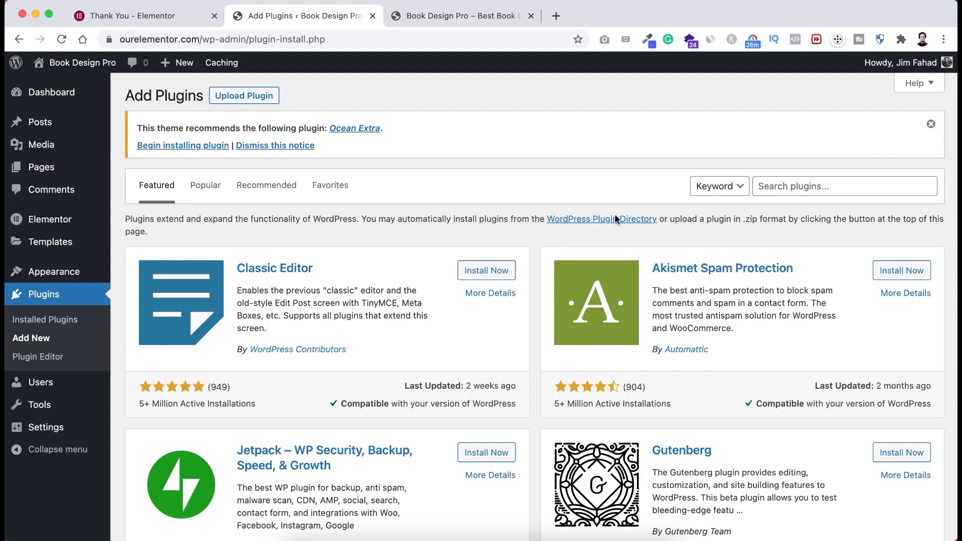
# - Search the plugin directory for 'Ocean extra', then install and activate Ocean Extra
pyautogui.click(798, 185)
pyautogui.write('O')
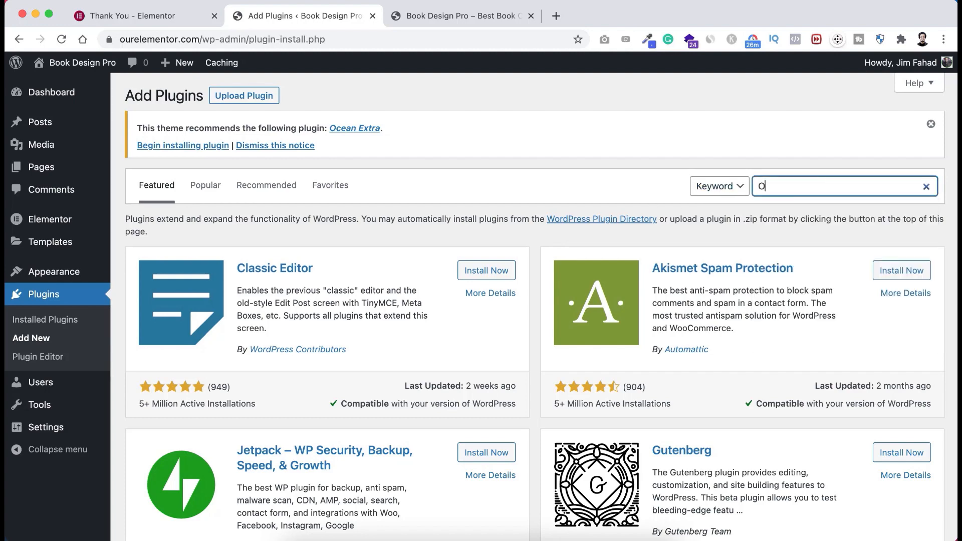
pyautogui.write('cean extra')
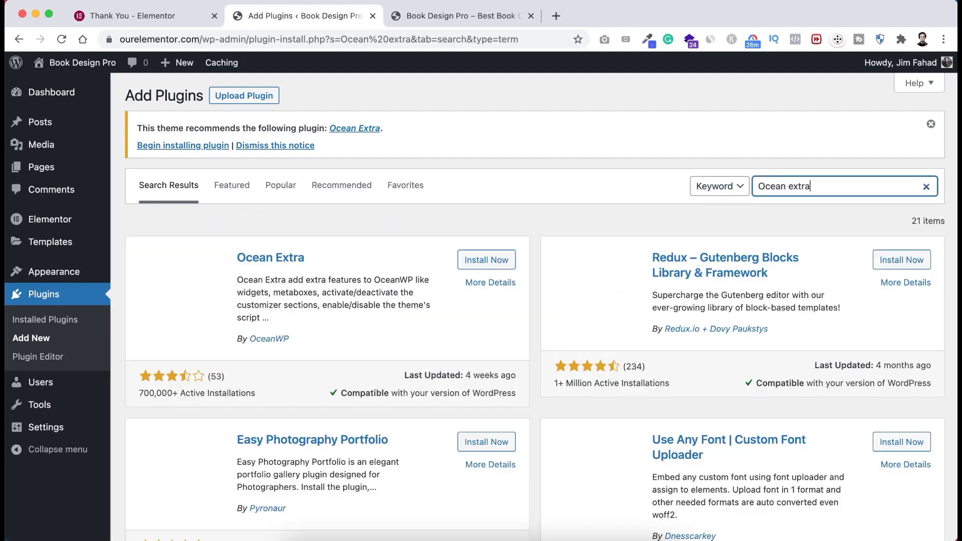
pyautogui.click(487, 261)
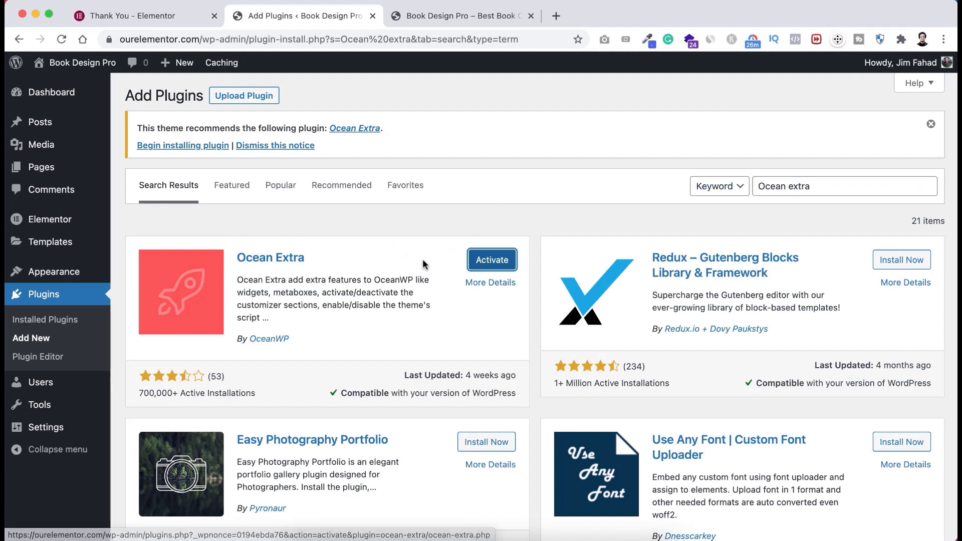
pyautogui.click(484, 264)
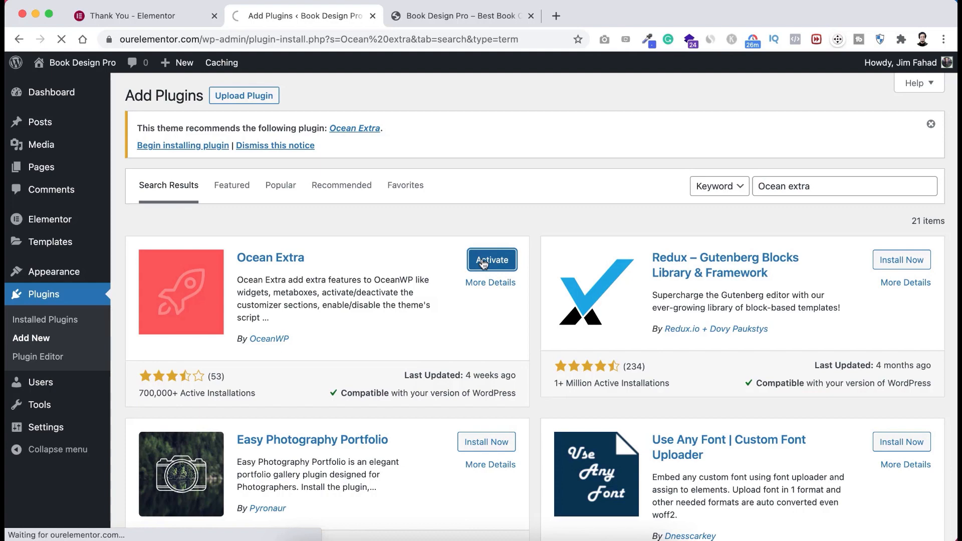
# - Dismiss the Ocean Sticky Header promotion and the OceanWP opt-in notice, and skip the welcome setup
pyautogui.scroll(-3, 484, 264)
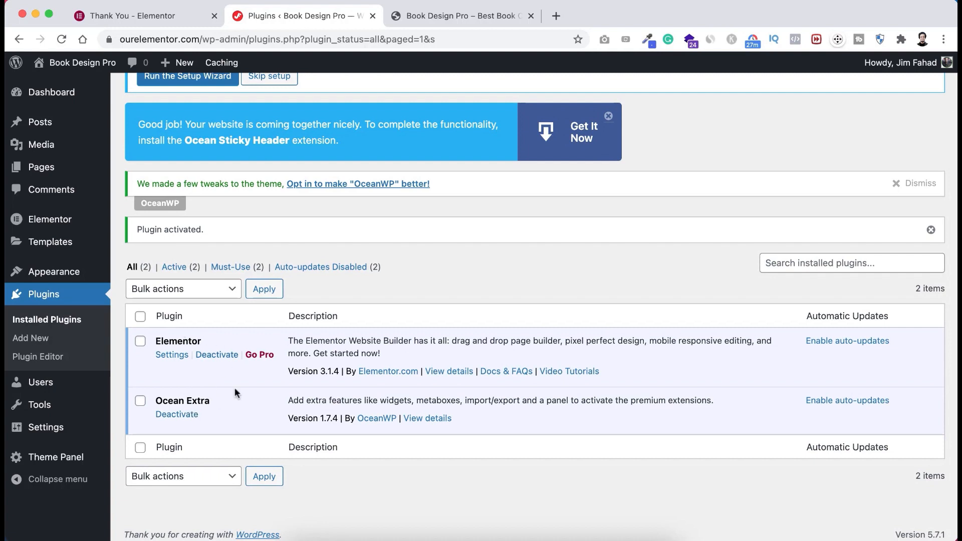
pyautogui.scroll(3, 239, 314)
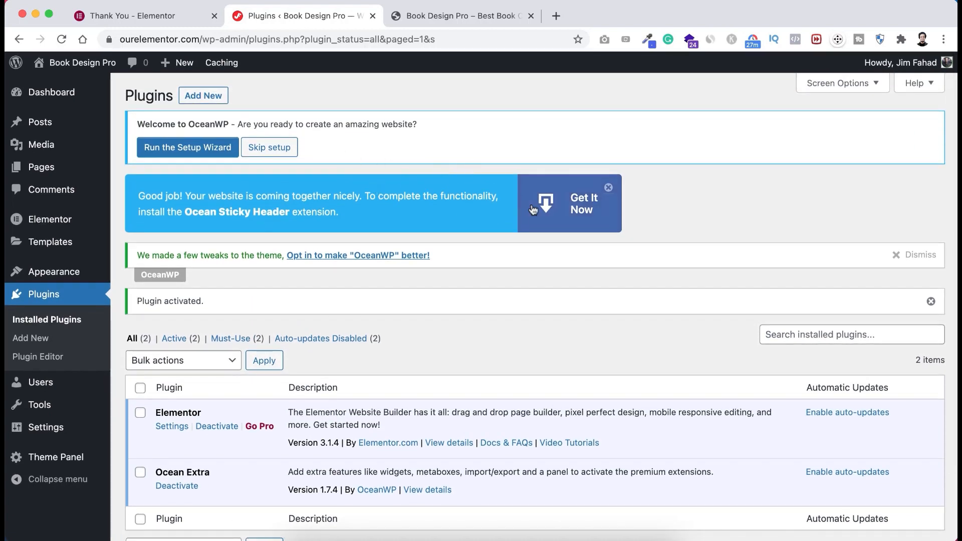
pyautogui.click(609, 188)
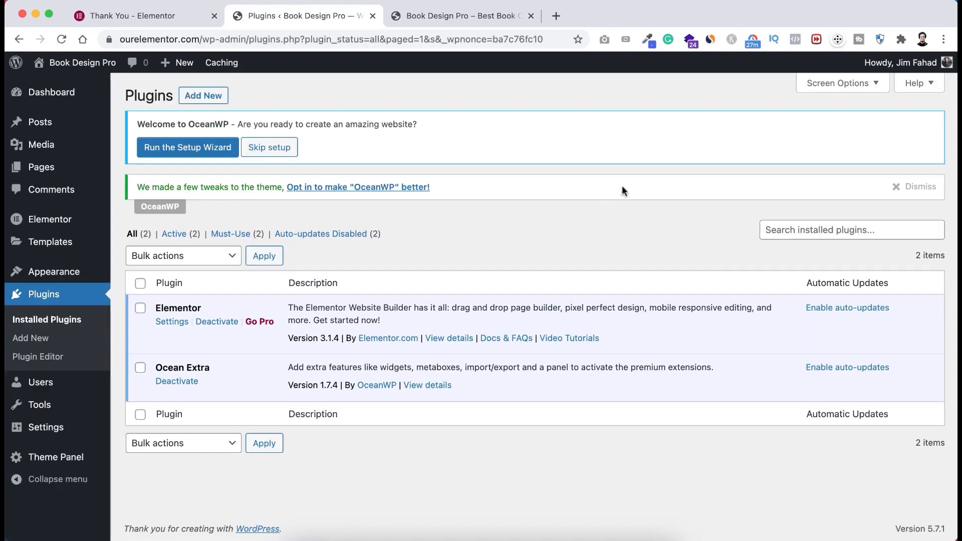
pyautogui.click(896, 186)
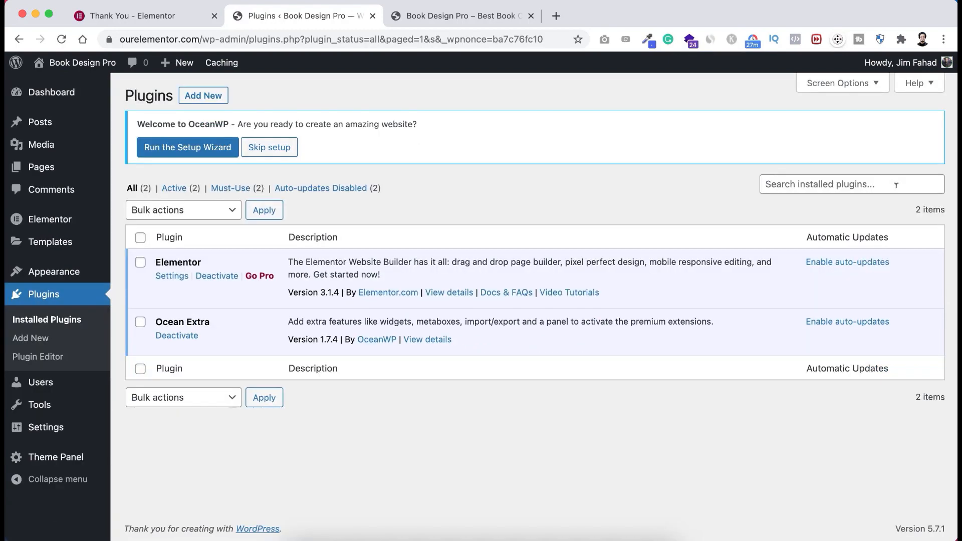
pyautogui.click(276, 148)
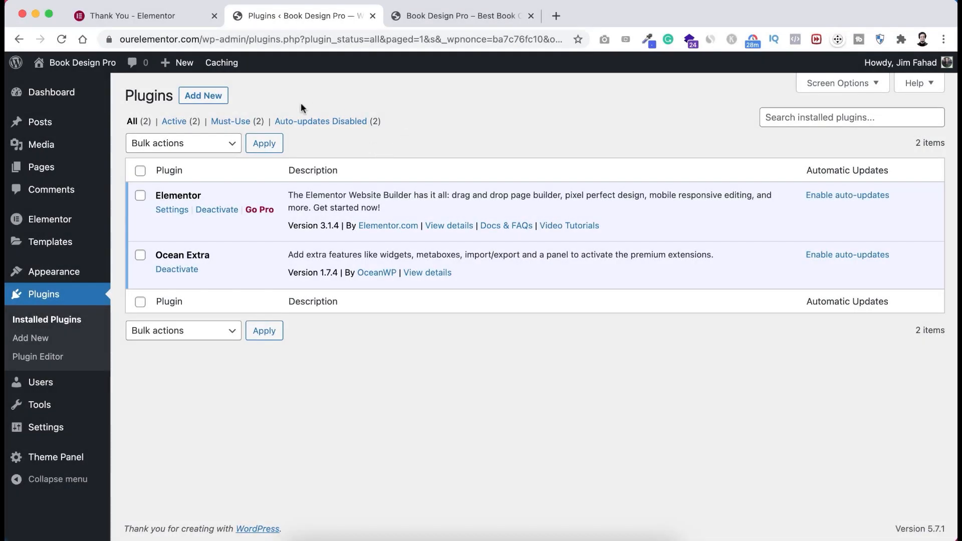
# - From Add New Plugins, search 'woo', then install and activate WooCommerce
pyautogui.click(203, 95)
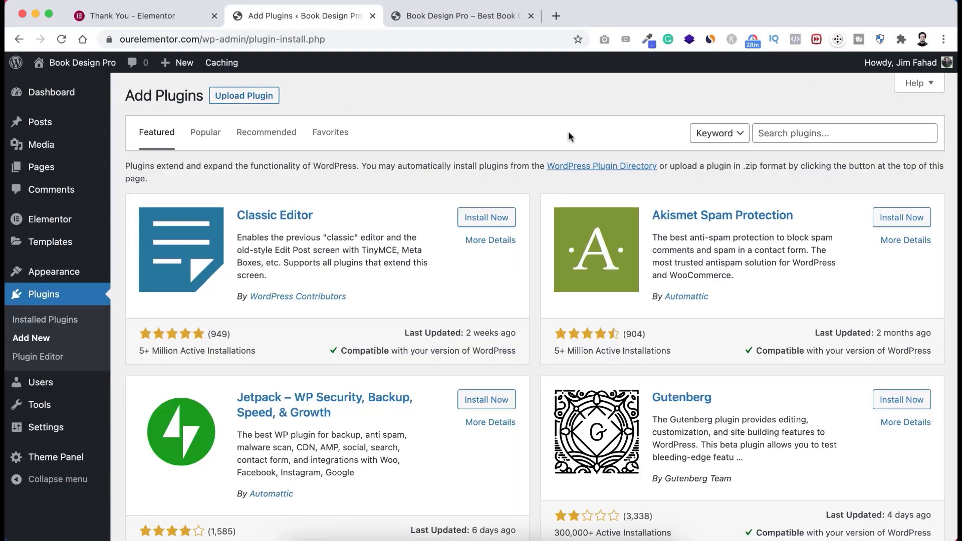
pyautogui.click(802, 133)
pyautogui.write('woo')
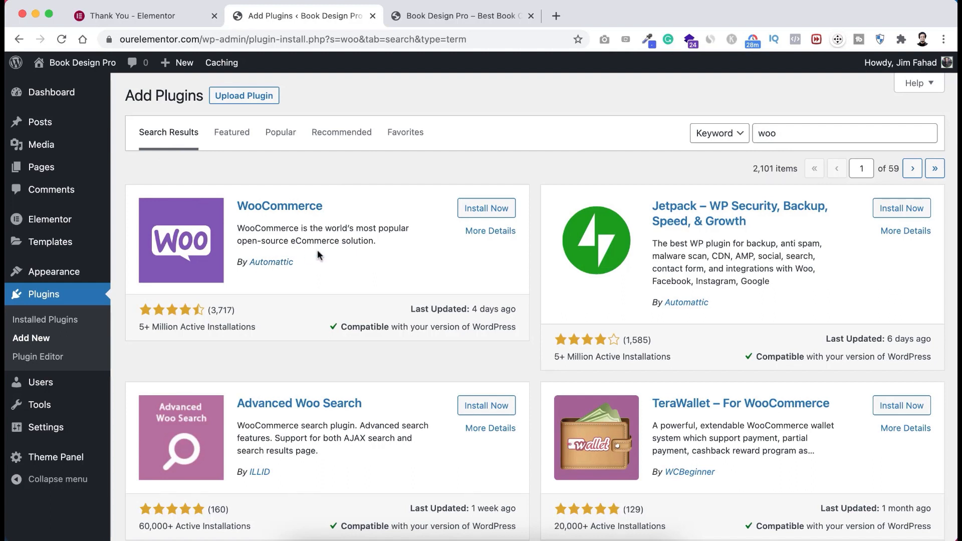
pyautogui.click(487, 209)
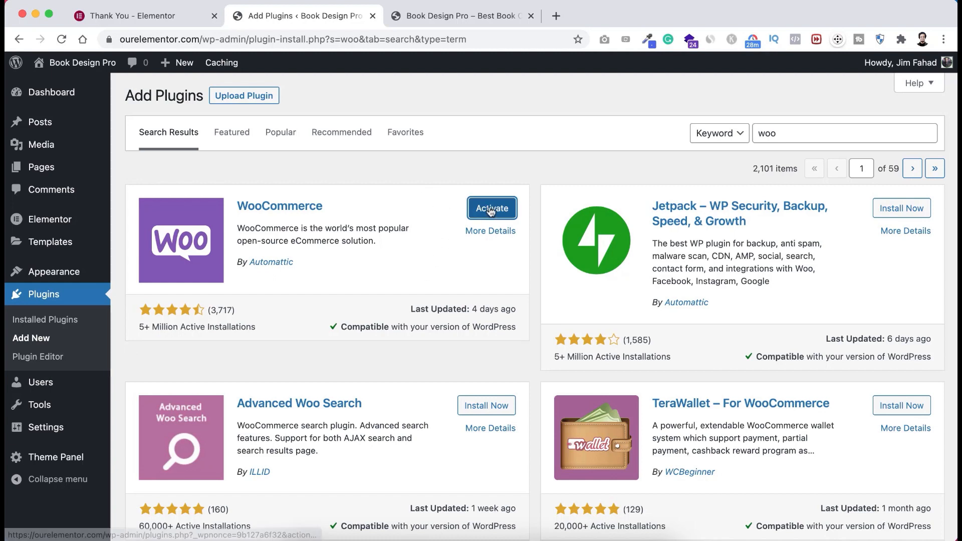
pyautogui.click(491, 210)
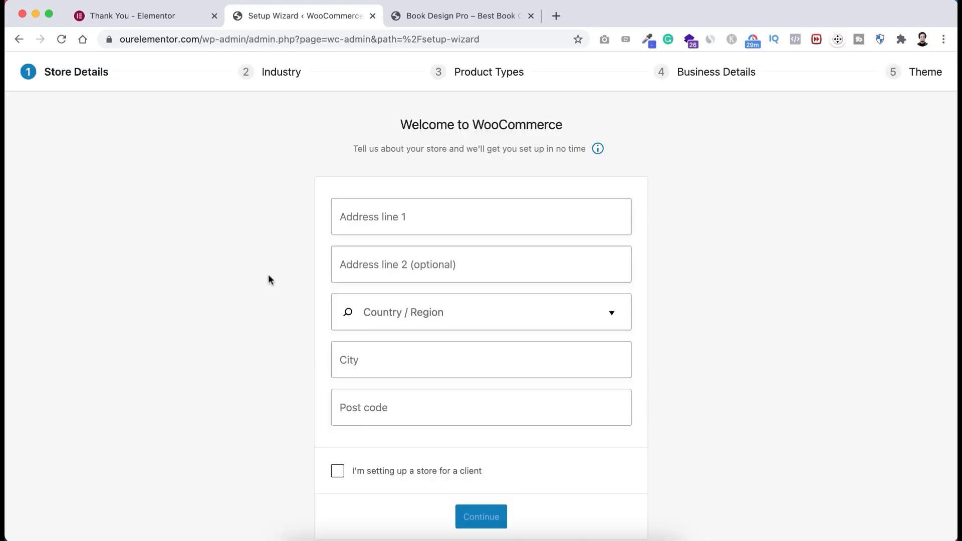
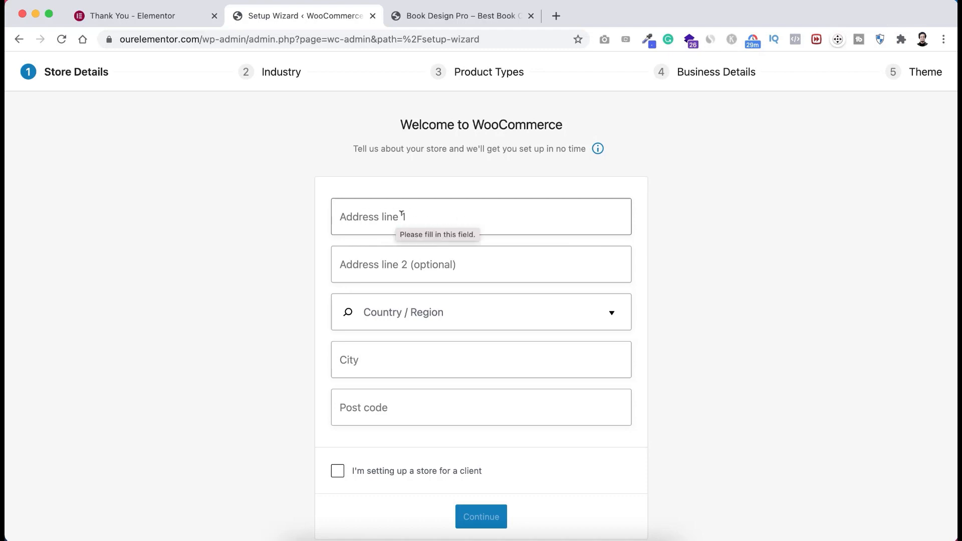
# - Paste the store's street address and choose United States (US) — California as the region
pyautogui.click(361, 217)
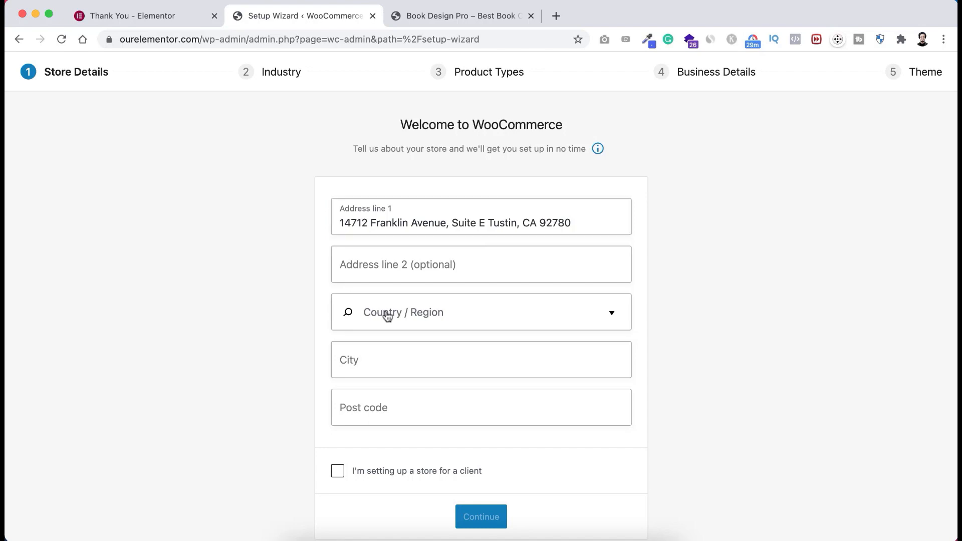
pyautogui.click(387, 316)
pyautogui.write('united stat')
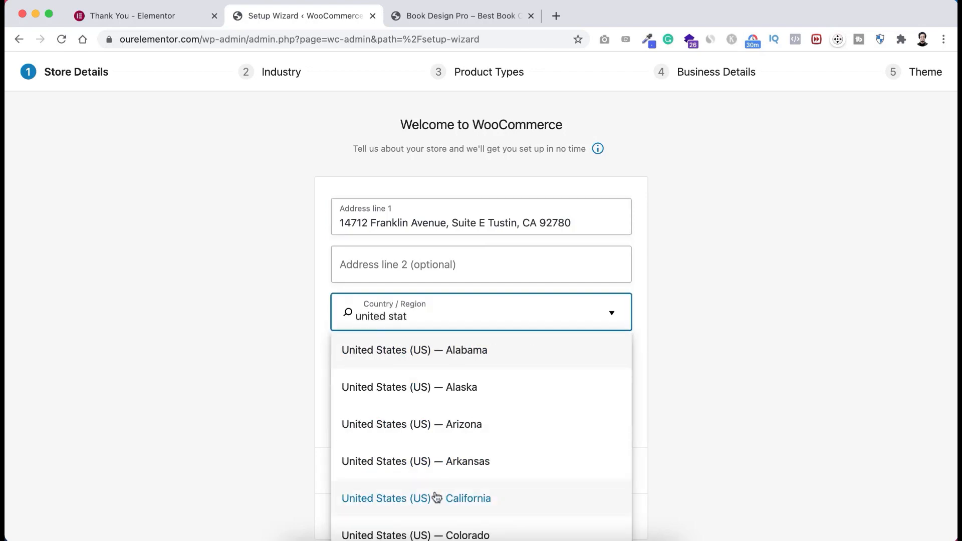
pyautogui.click(434, 496)
# - Enter the store's city and post code, correcting the last digit, and submit the details
pyautogui.click(371, 360)
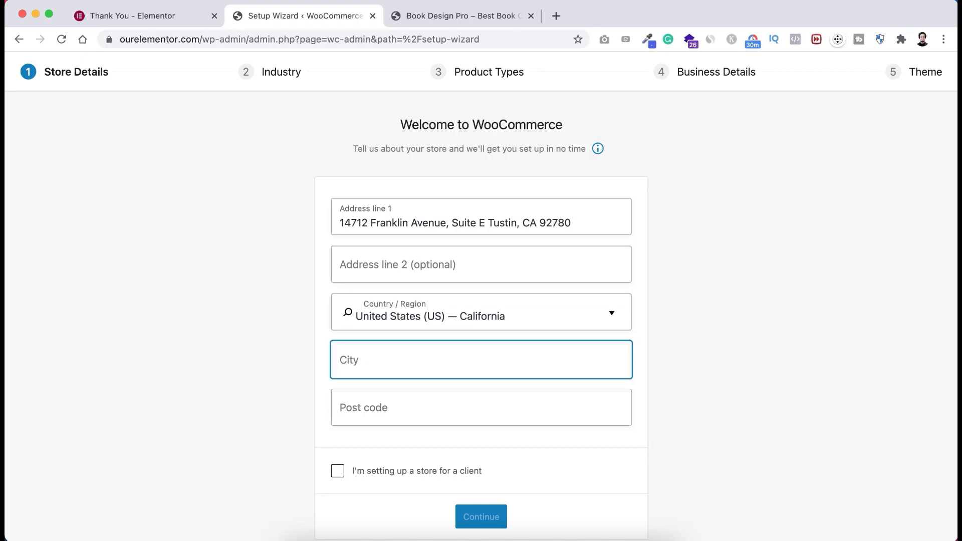
pyautogui.write('Tustin')
pyautogui.click(373, 405)
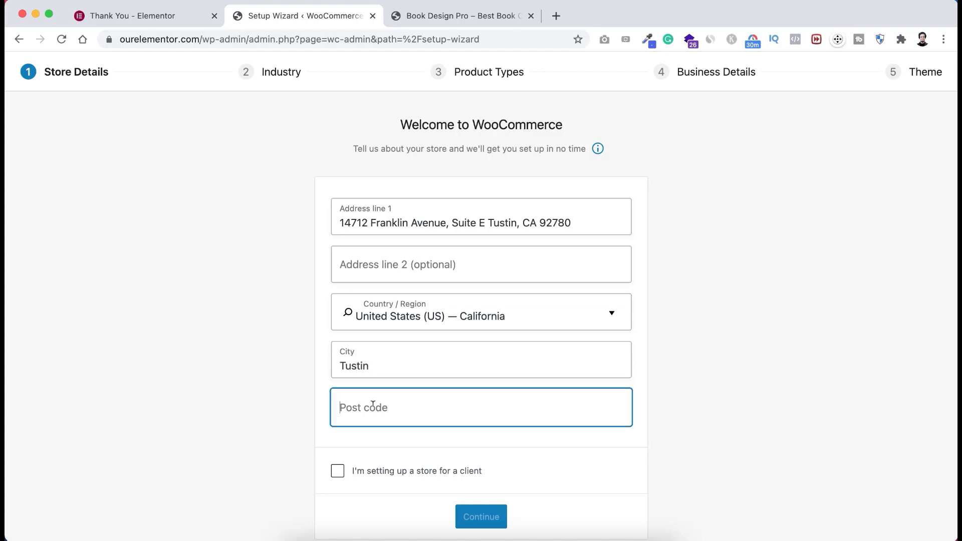
pyautogui.write('92789')
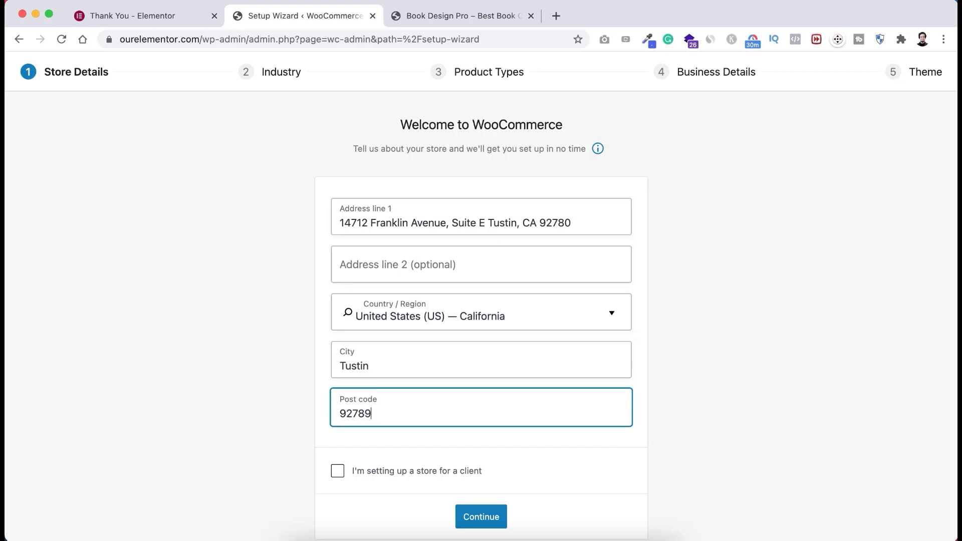
pyautogui.press('BackSpace')
pyautogui.write('0')
pyautogui.click(488, 517)
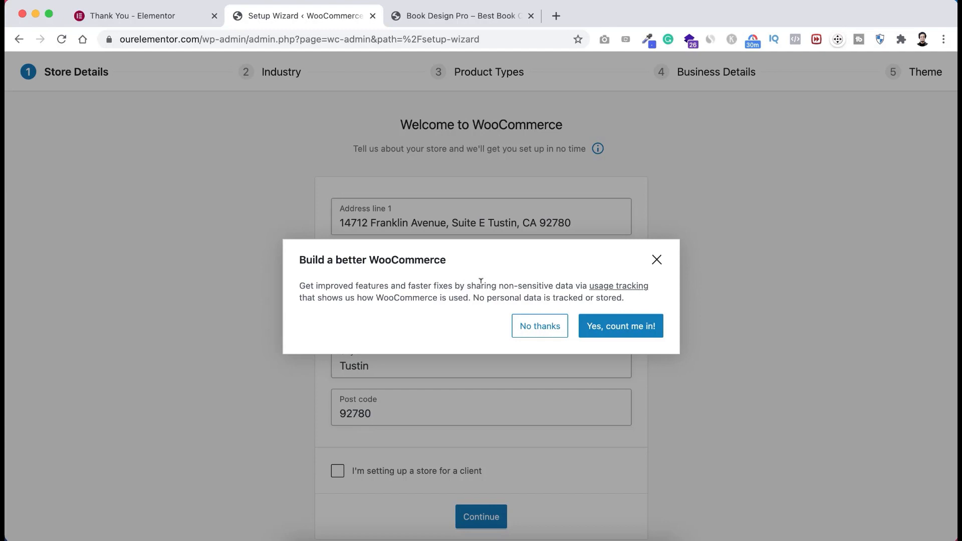
# - Decline usage tracking and pick industry Other, described as 'Service Website'
pyautogui.click(536, 328)
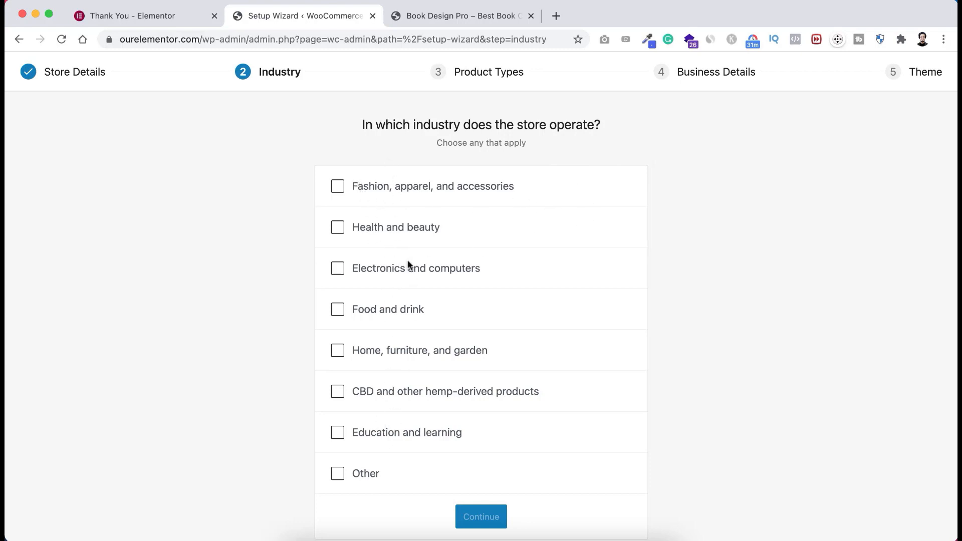
pyautogui.click(369, 476)
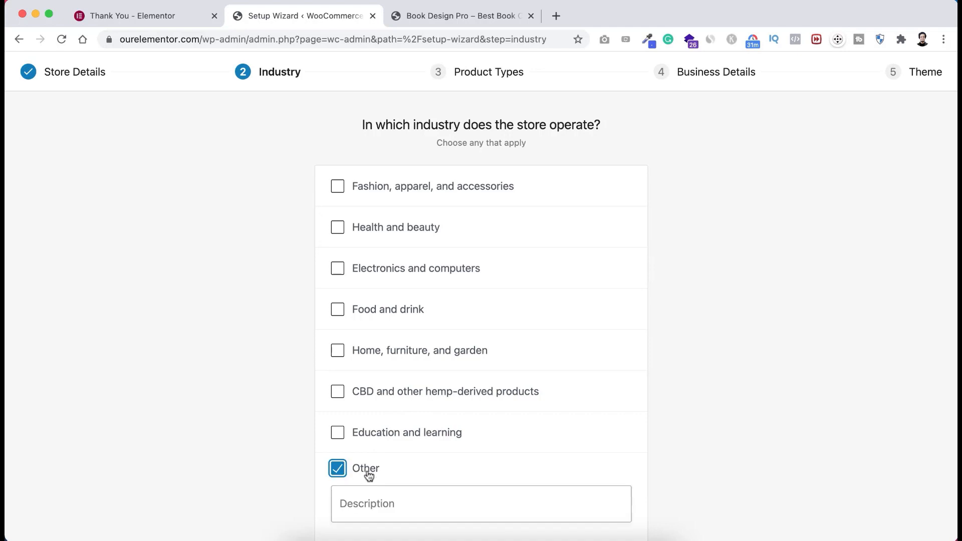
pyautogui.click(366, 502)
pyautogui.write('S')
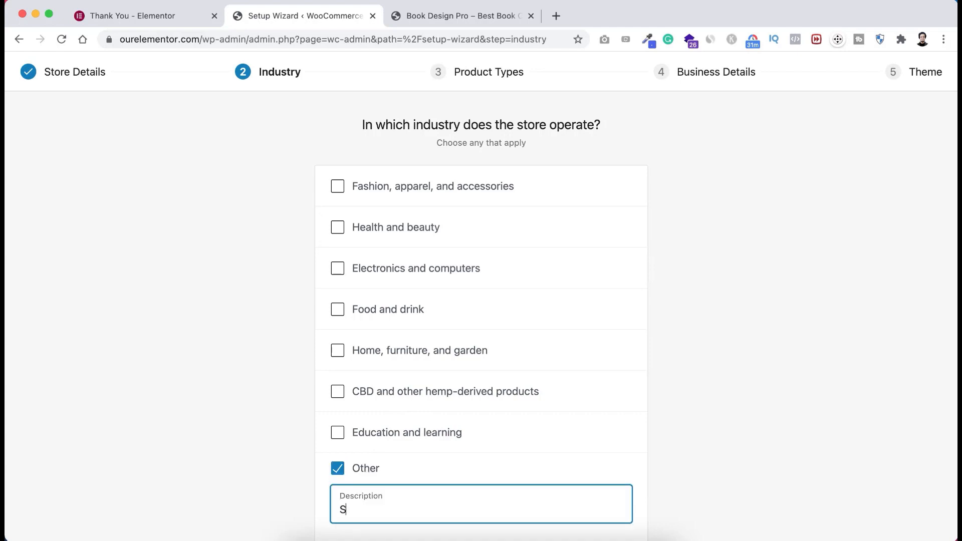
pyautogui.write('ervice Website')
pyautogui.scroll(-1, 242, 472)
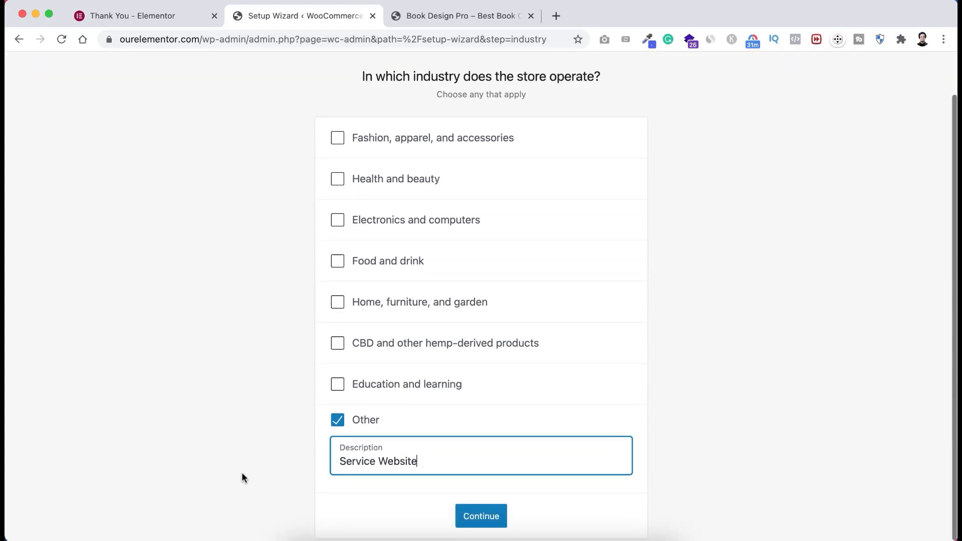
pyautogui.click(481, 516)
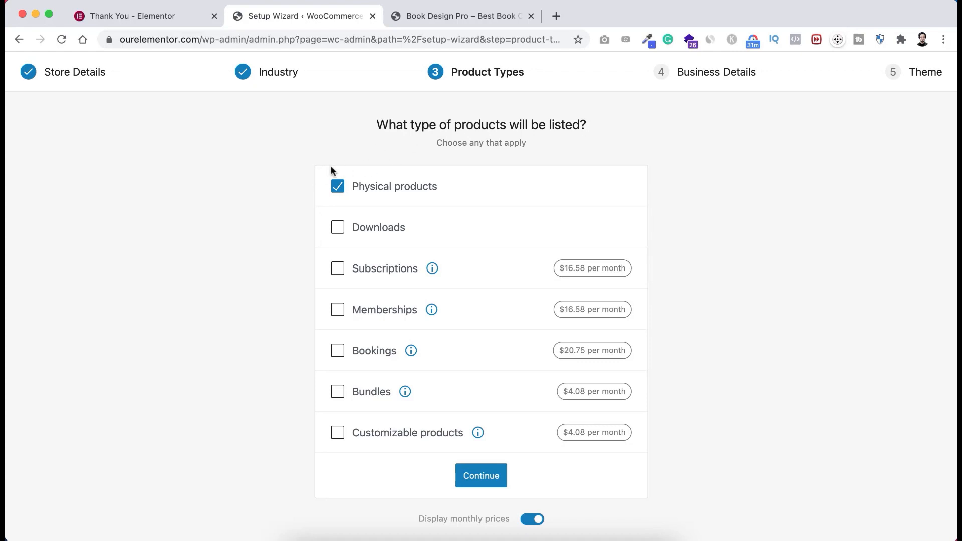
# - Switch the product type from Physical products to Downloads only and continue
pyautogui.click(338, 189)
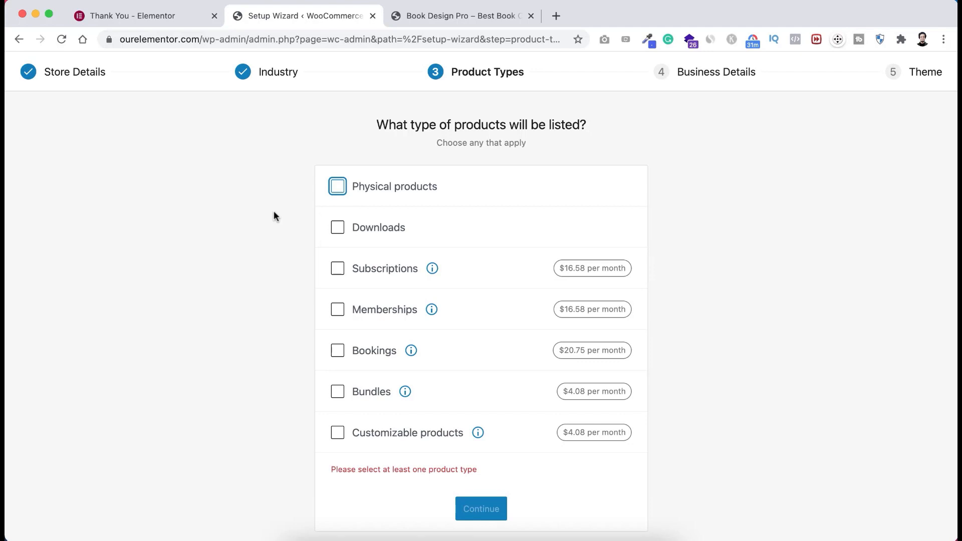
pyautogui.click(345, 232)
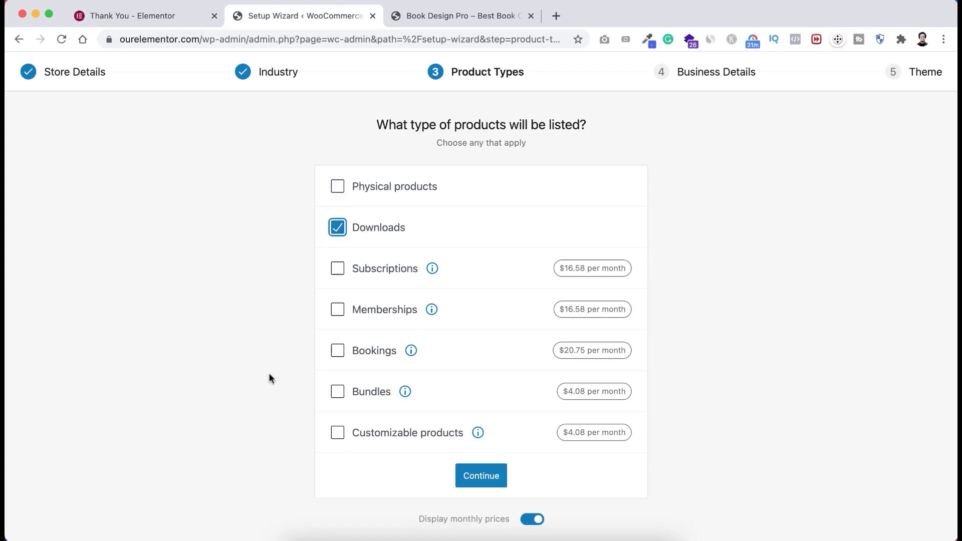
pyautogui.click(481, 477)
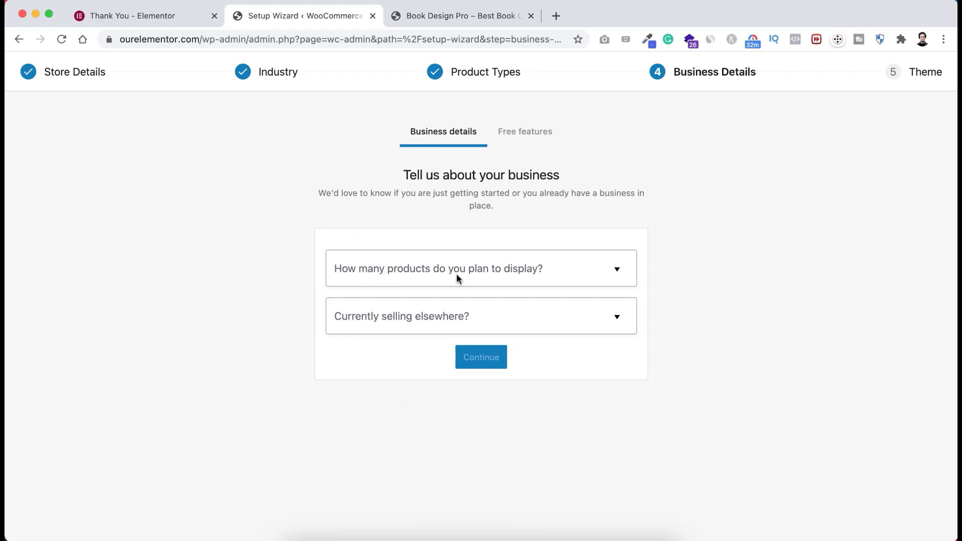
# - Answer 1 - 10 products and No to selling elsewhere, then continue
pyautogui.click(510, 270)
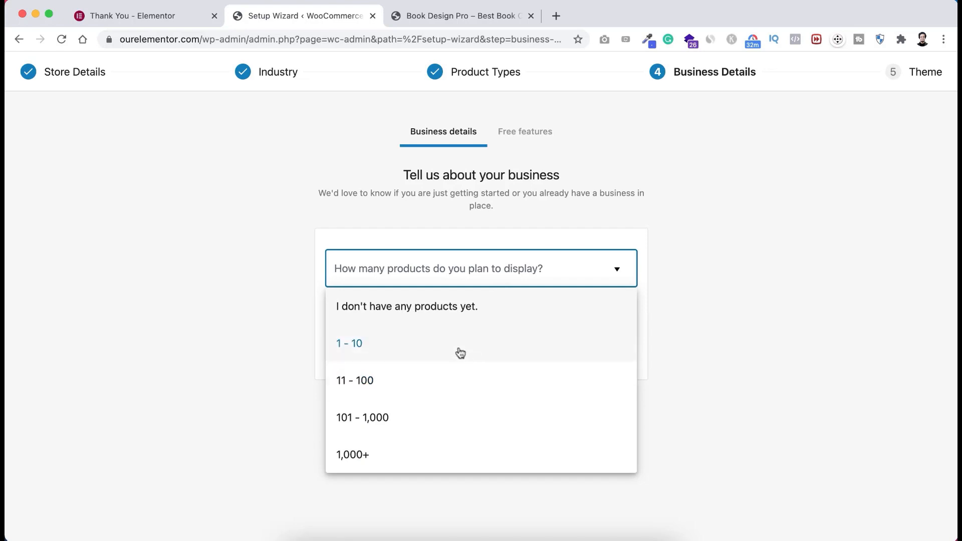
pyautogui.click(390, 351)
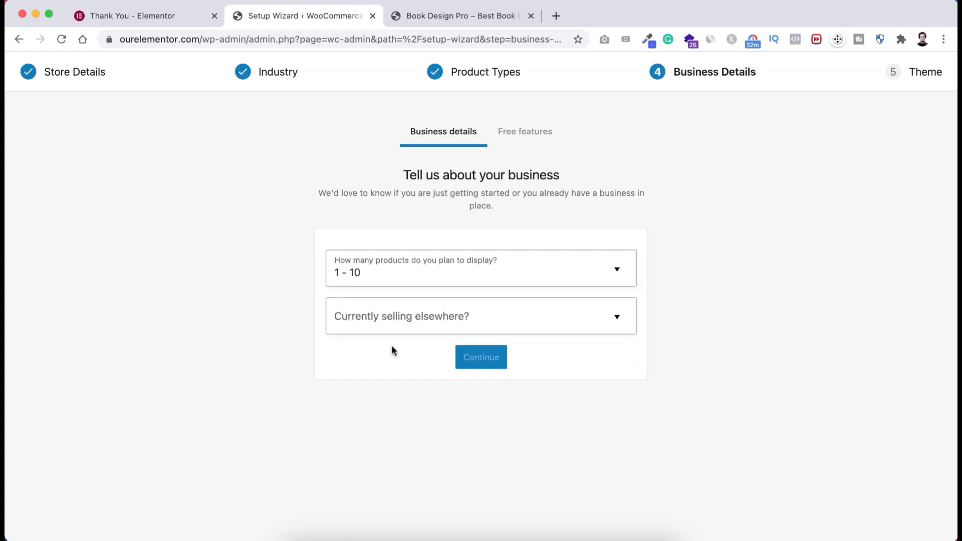
pyautogui.click(416, 322)
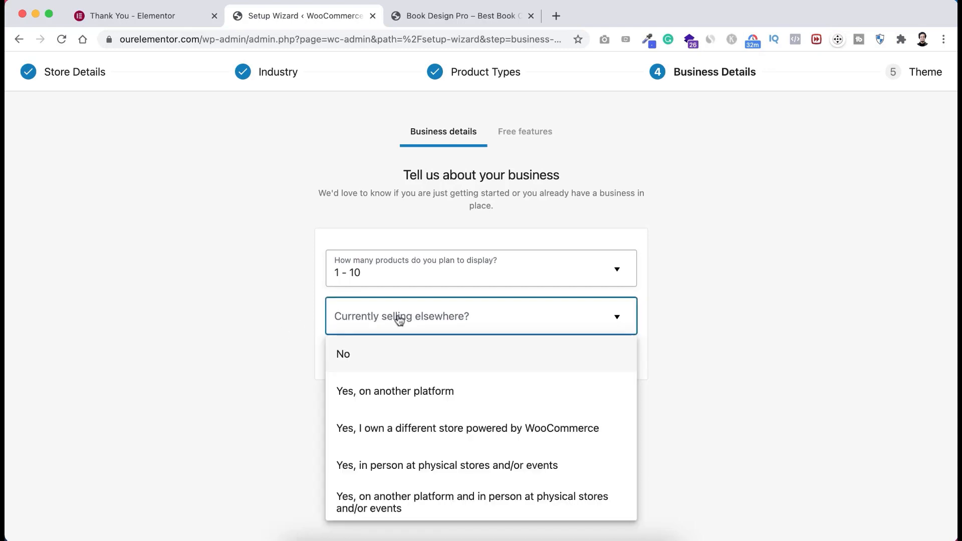
pyautogui.click(373, 357)
pyautogui.click(480, 357)
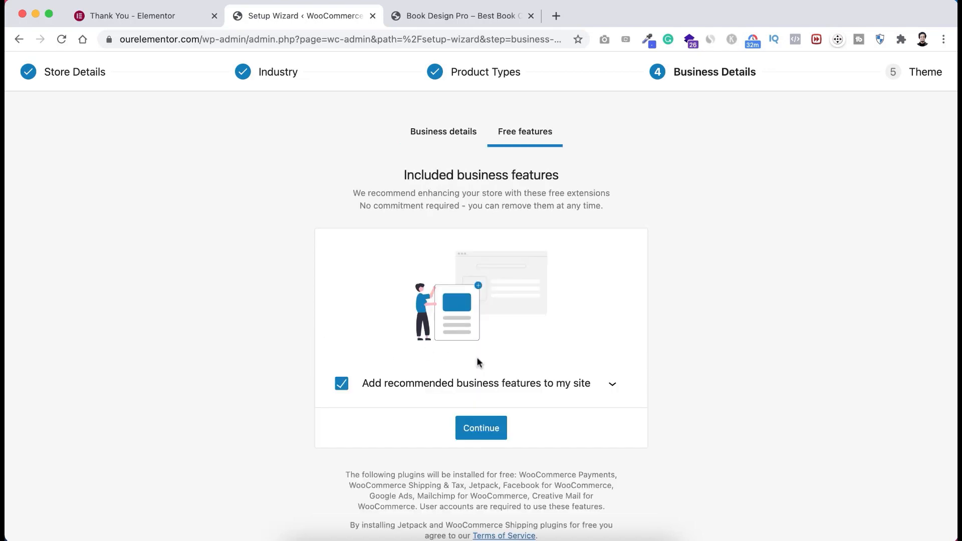
# - Untick the recommended business features and continue to theme choice
pyautogui.scroll(-1, 481, 359)
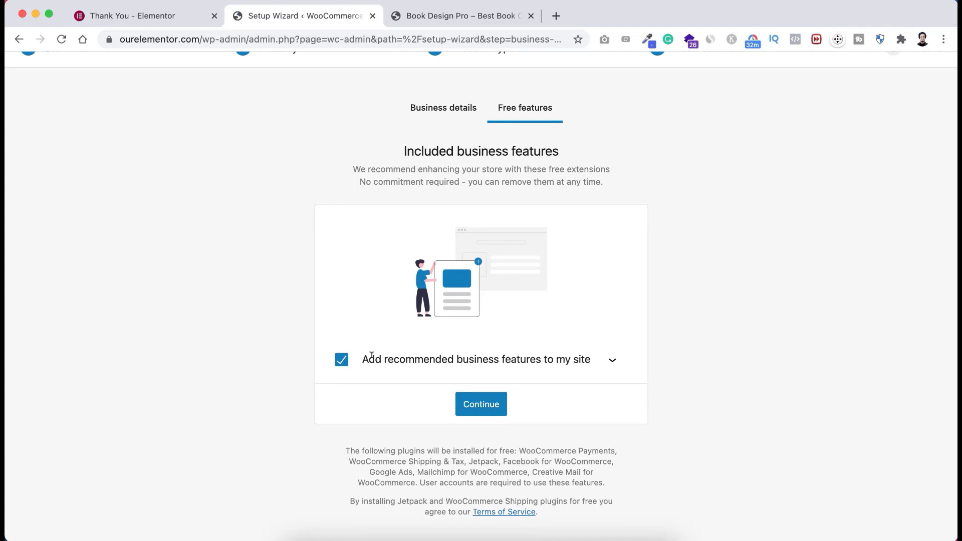
pyautogui.click(341, 360)
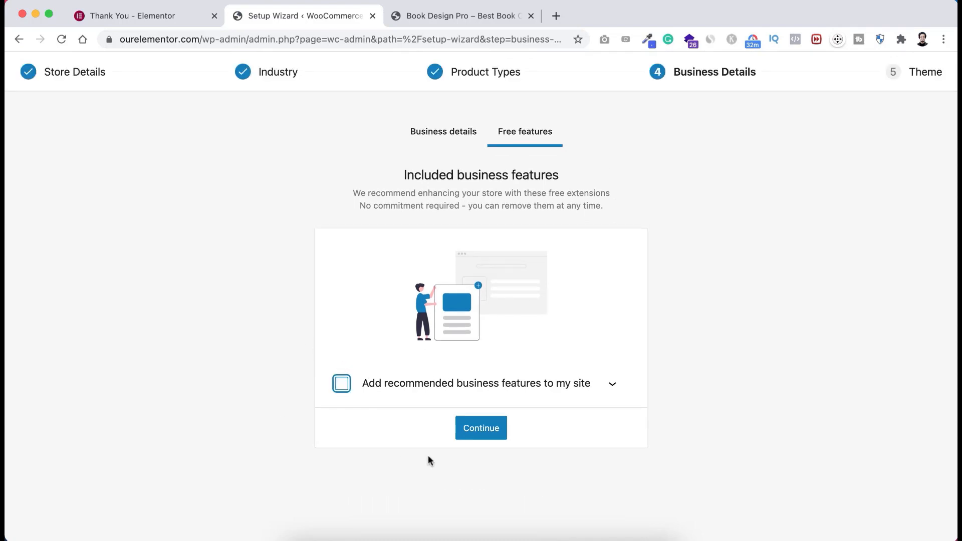
pyautogui.click(484, 430)
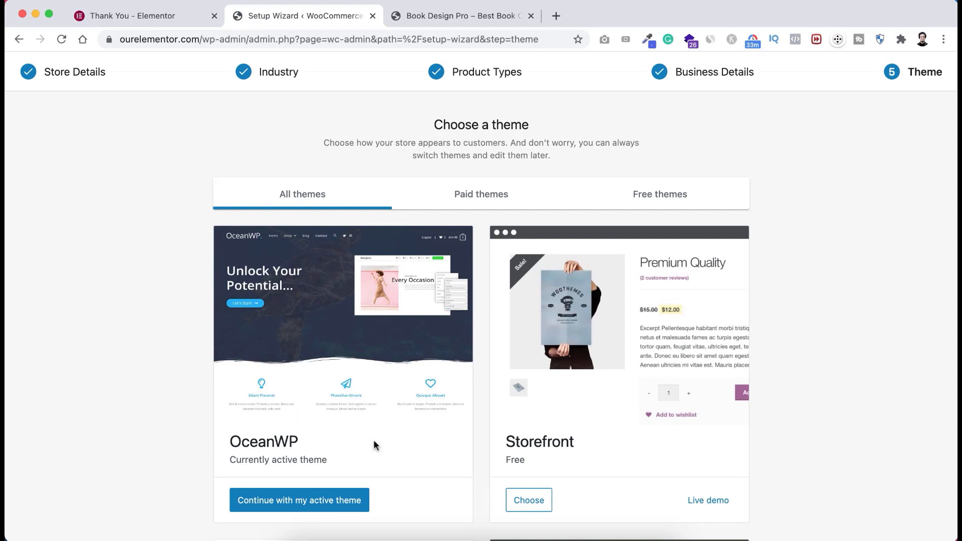
# - Scroll to the bottom of the theme list and skip the theme step
pyautogui.scroll(-3, 362, 421)
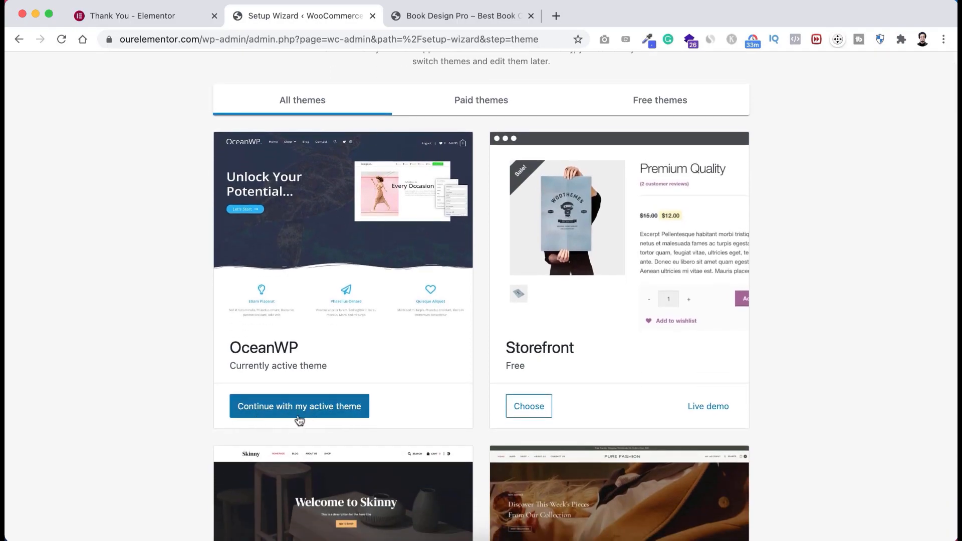
pyautogui.scroll(-15, 485, 405)
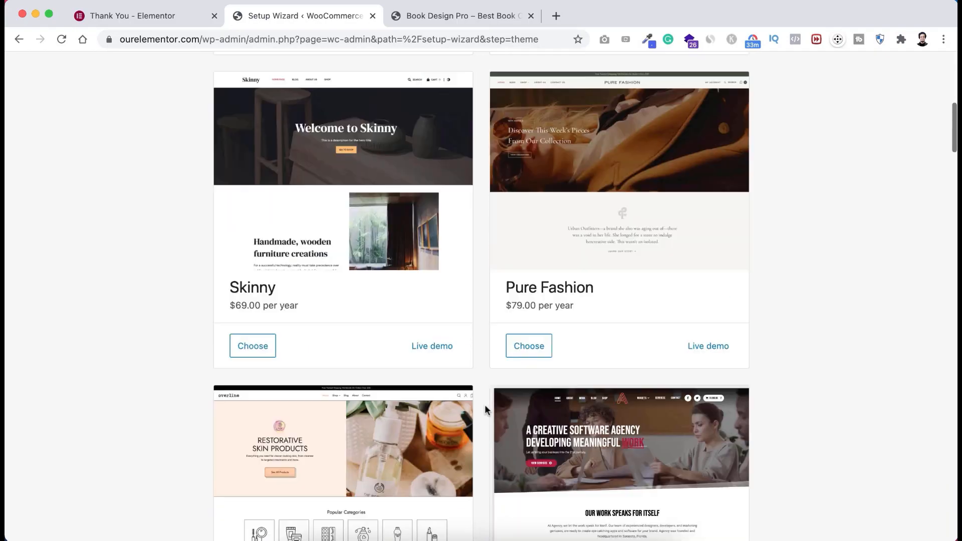
pyautogui.scroll(-20, 486, 404)
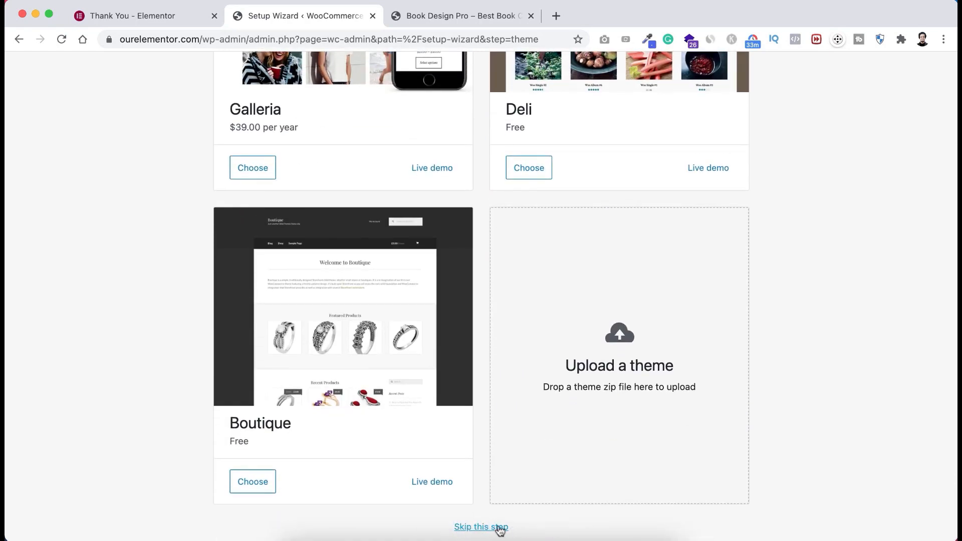
pyautogui.click(499, 527)
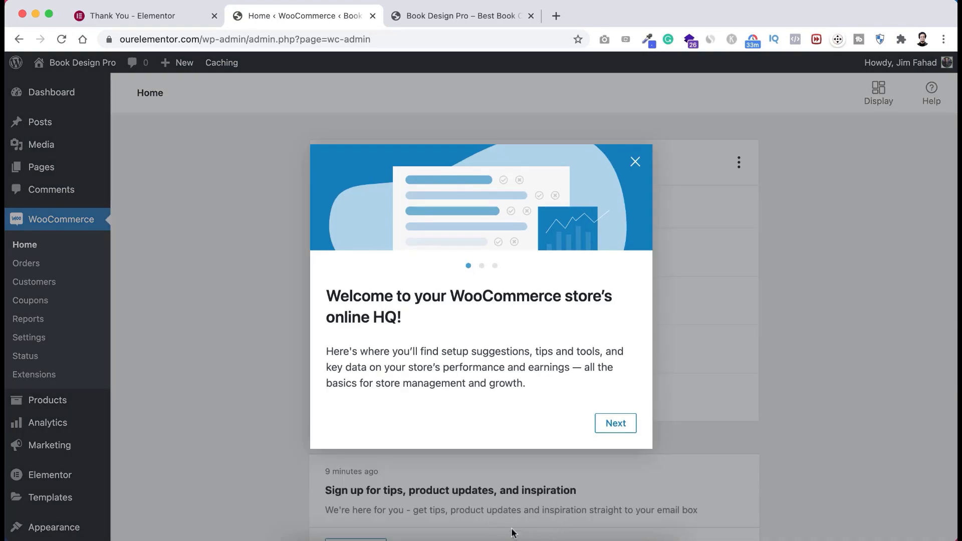
# - Close the WooCommerce welcome message, view All Pages, then go to WooCommerce Settings
pyautogui.click(636, 163)
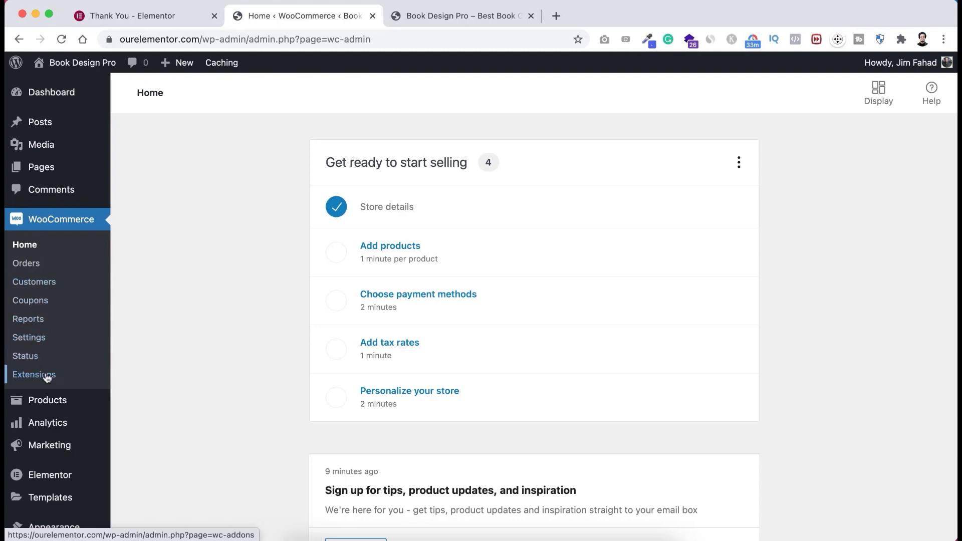
pyautogui.moveTo(35, 404)
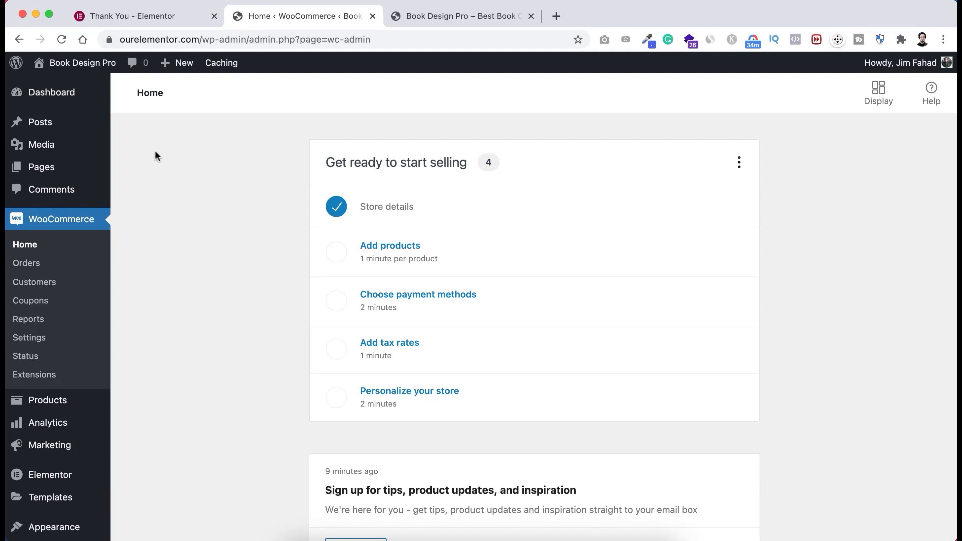
pyautogui.moveTo(42, 169)
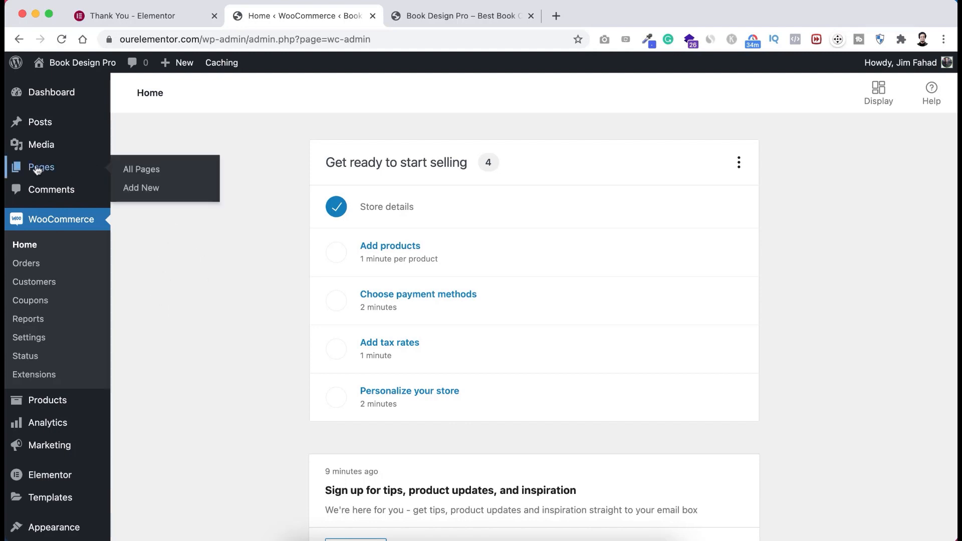
pyautogui.click(145, 172)
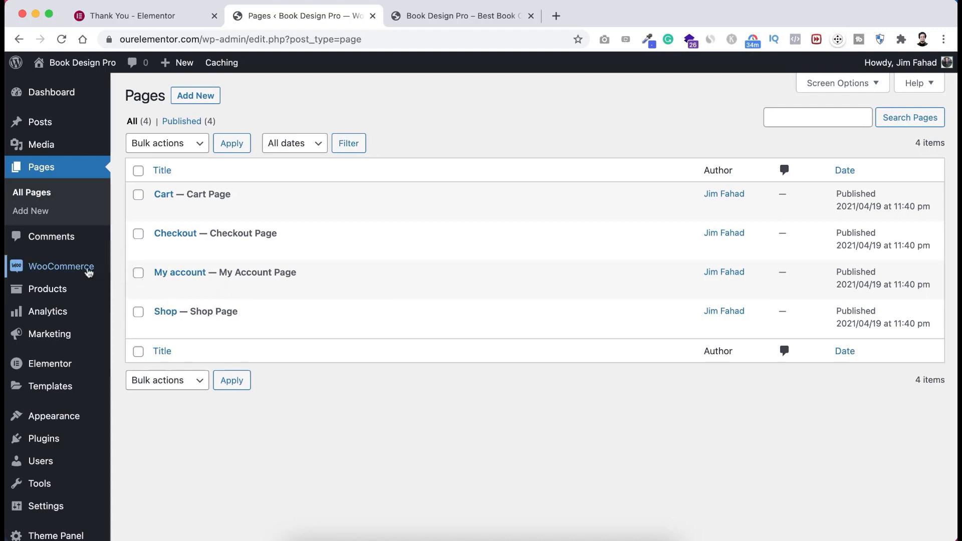
pyautogui.moveTo(43, 271)
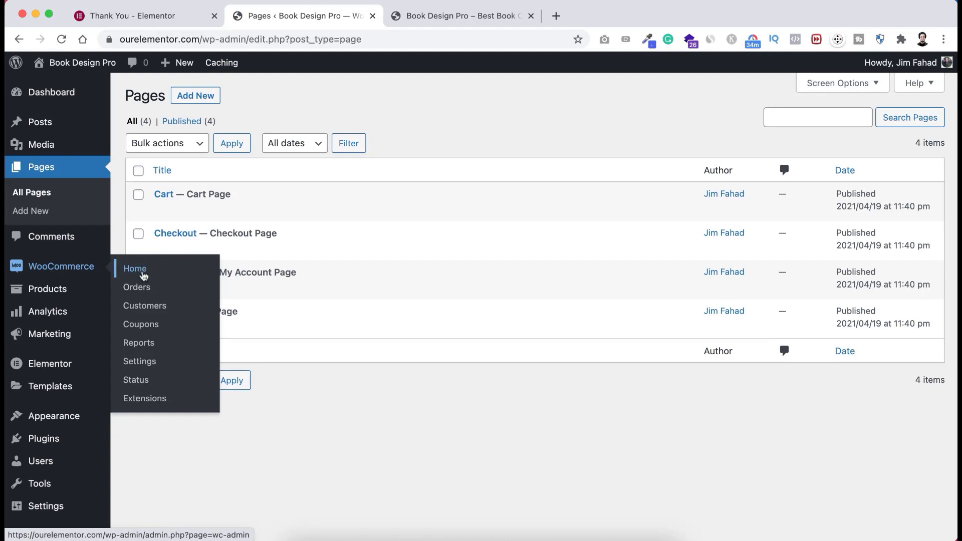
pyautogui.click(143, 362)
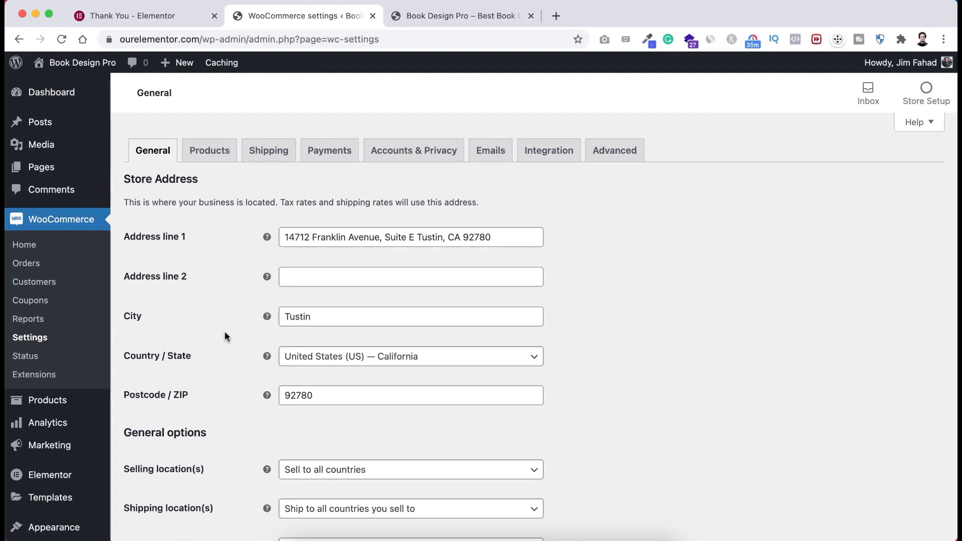
# - Review the store address fields, keeping California as the country/state
pyautogui.scroll(-2, 226, 328)
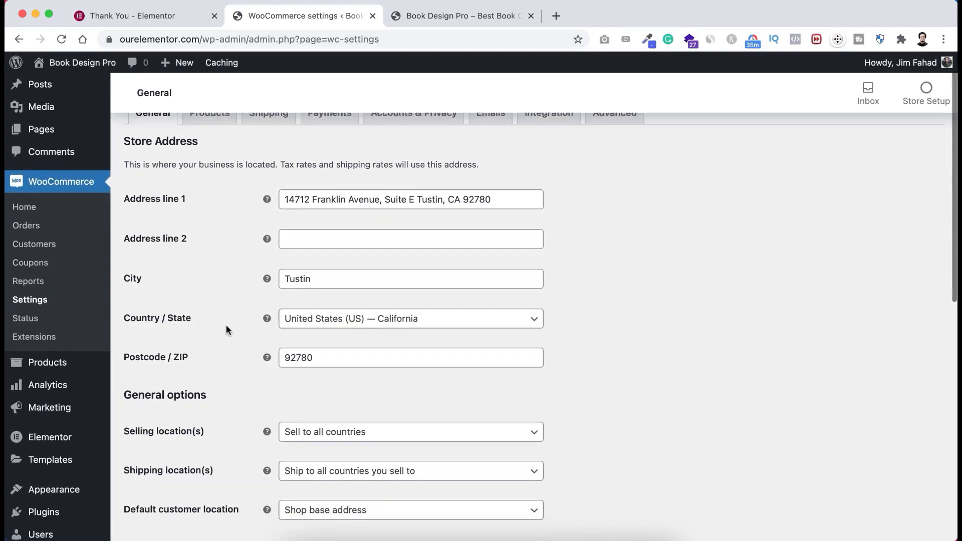
pyautogui.scroll(-1, 225, 329)
pyautogui.scroll(3, 226, 324)
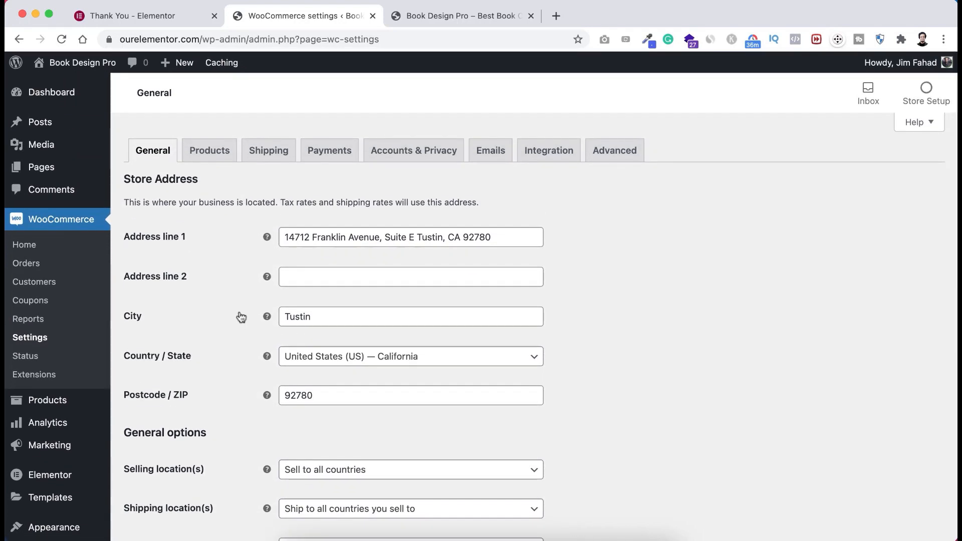
pyautogui.scroll(-3, 241, 317)
pyautogui.scroll(3, 241, 317)
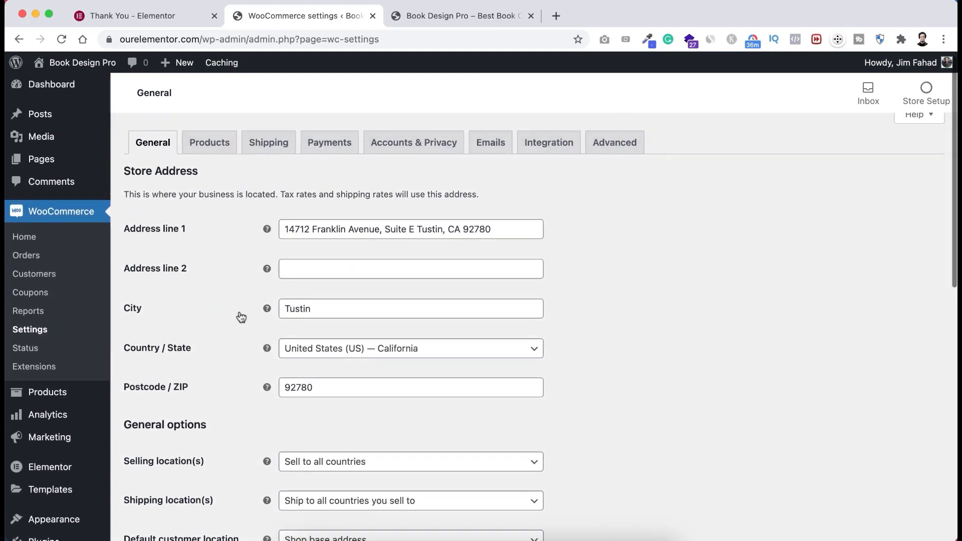
pyautogui.scroll(1, 217, 390)
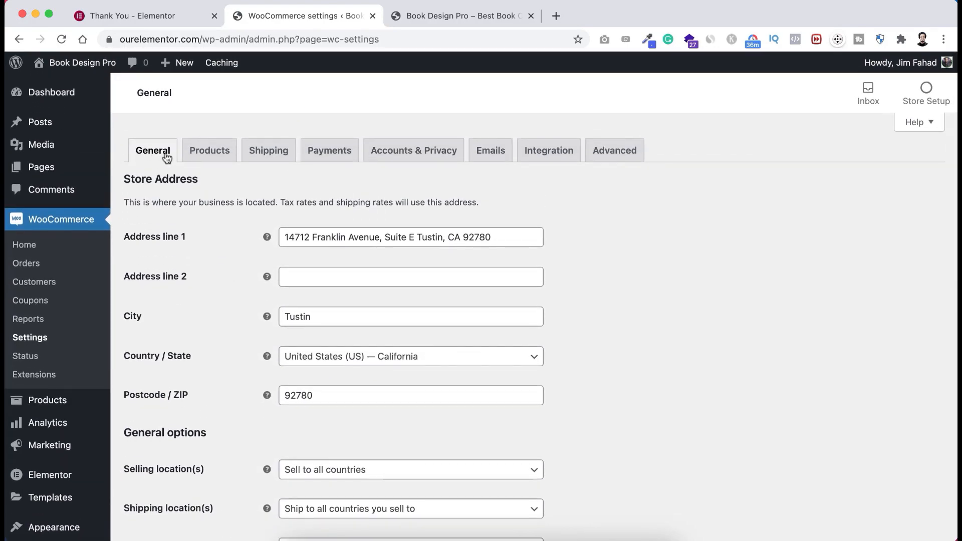
pyautogui.scroll(-1, 203, 244)
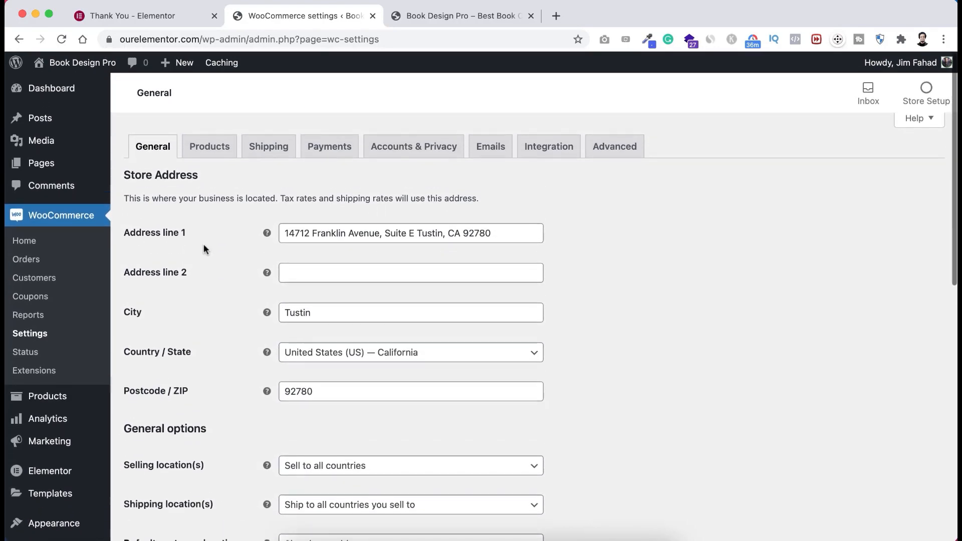
pyautogui.click(334, 230)
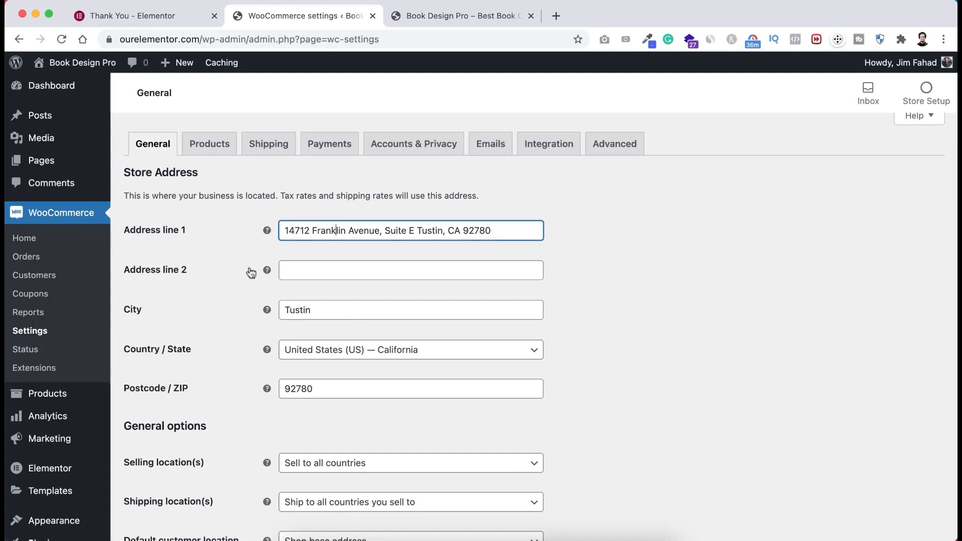
pyautogui.scroll(-3, 245, 276)
pyautogui.click(316, 259)
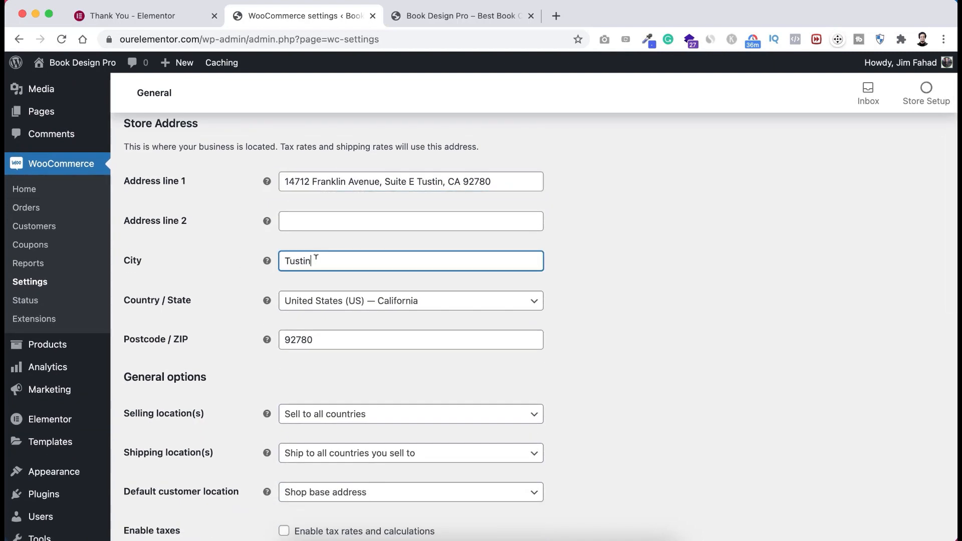
pyautogui.click(220, 294)
pyautogui.click(331, 301)
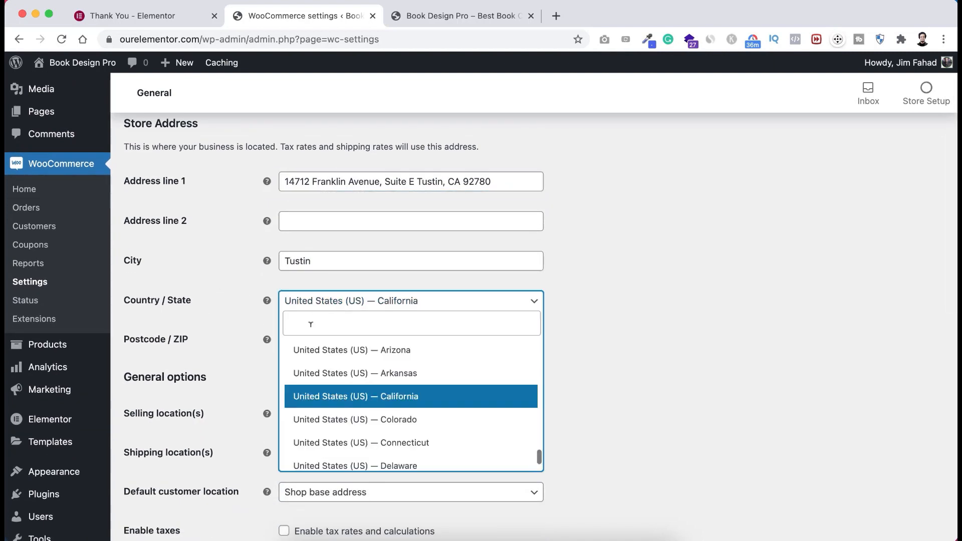
pyautogui.click(247, 348)
pyautogui.scroll(-3, 314, 356)
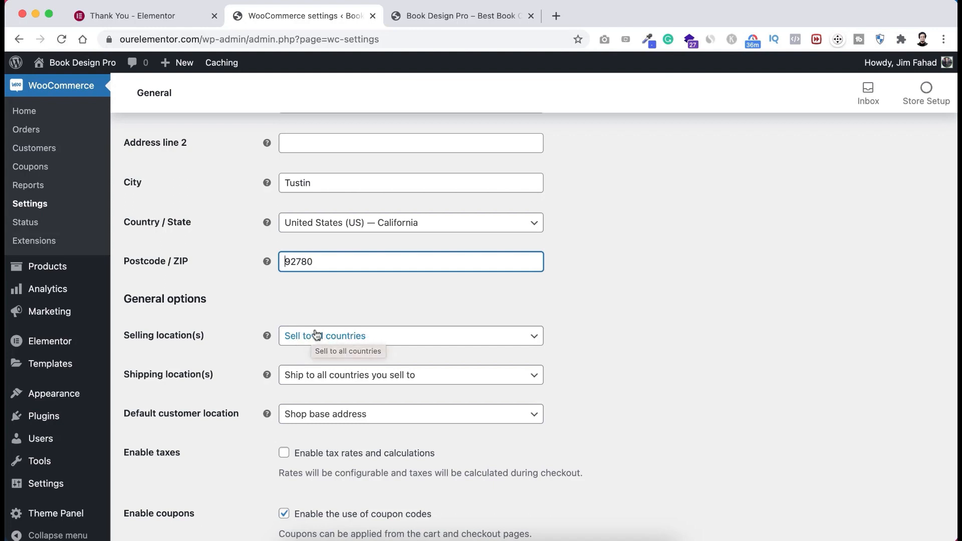
# - Keep selling to all countries and shipping to all countries sold to
pyautogui.click(390, 339)
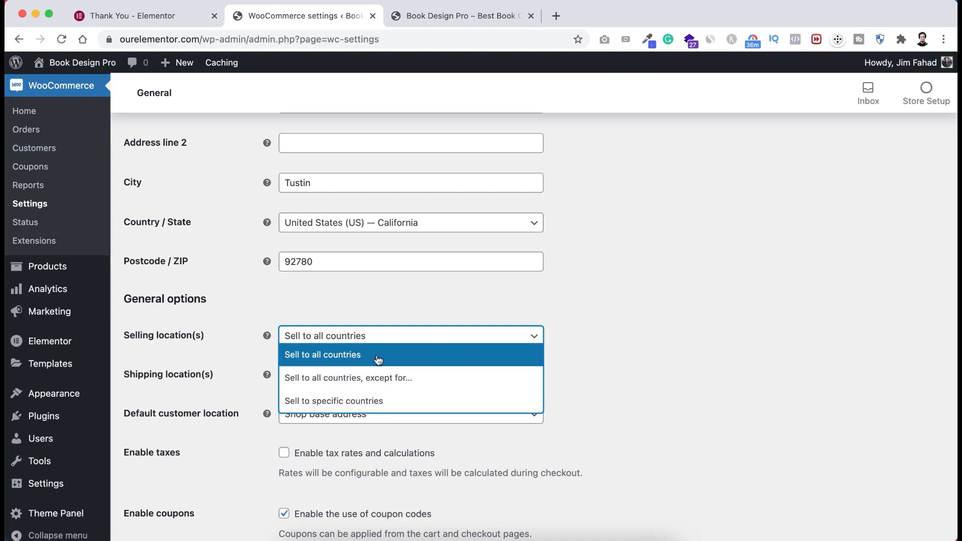
pyautogui.click(379, 360)
pyautogui.scroll(-2, 376, 357)
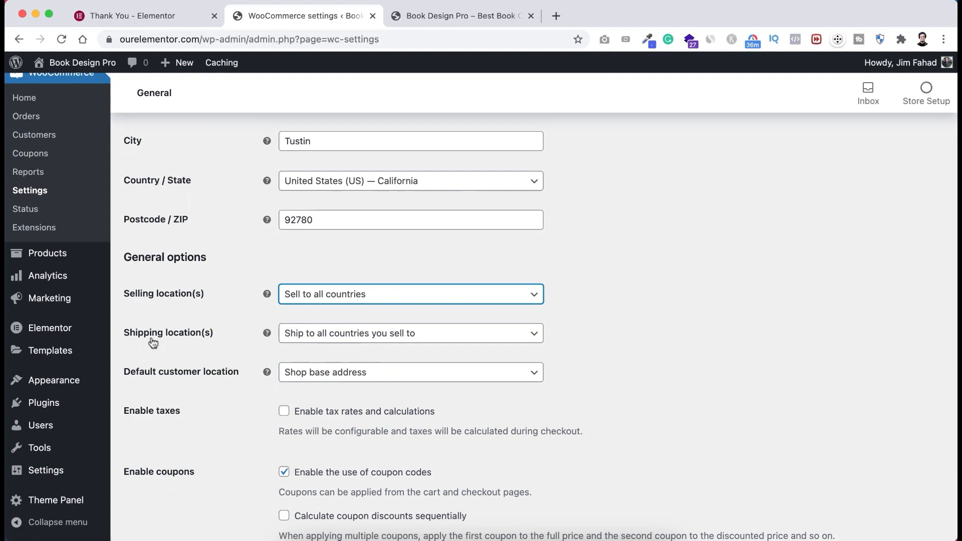
pyautogui.click(307, 335)
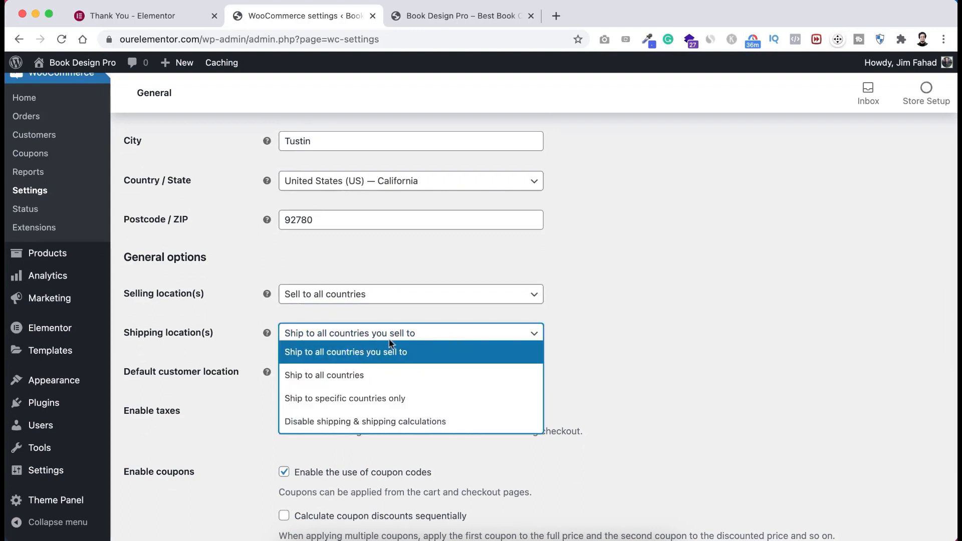
pyautogui.click(362, 352)
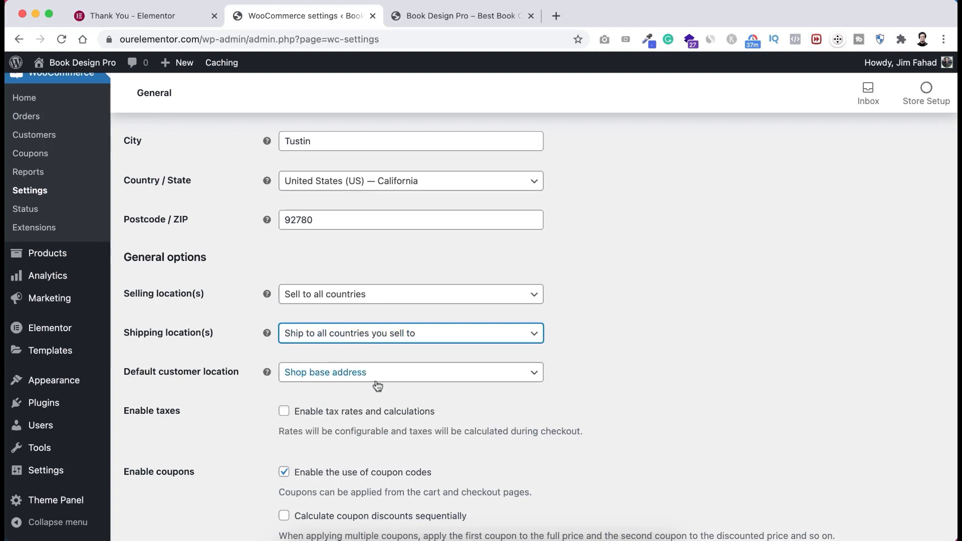
pyautogui.scroll(-2, 236, 401)
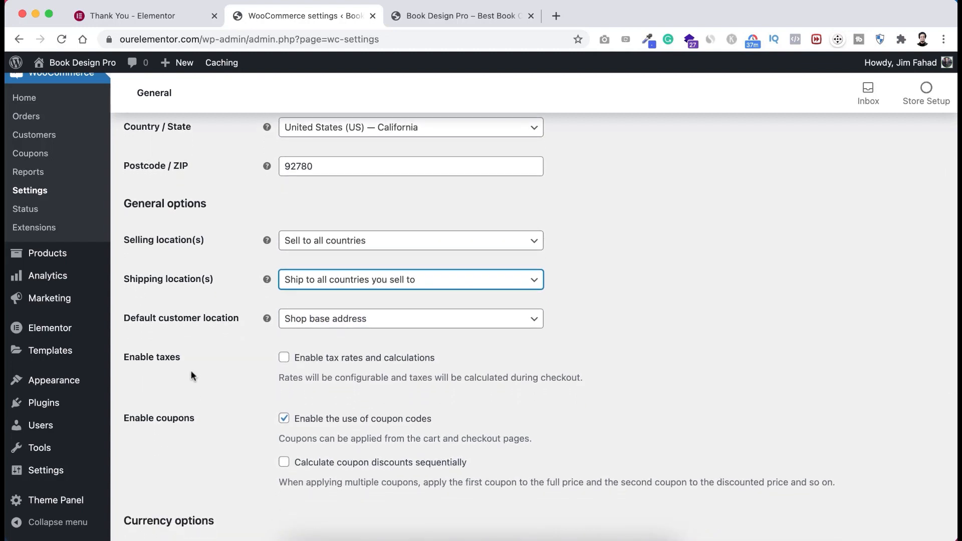
pyautogui.scroll(-1, 238, 356)
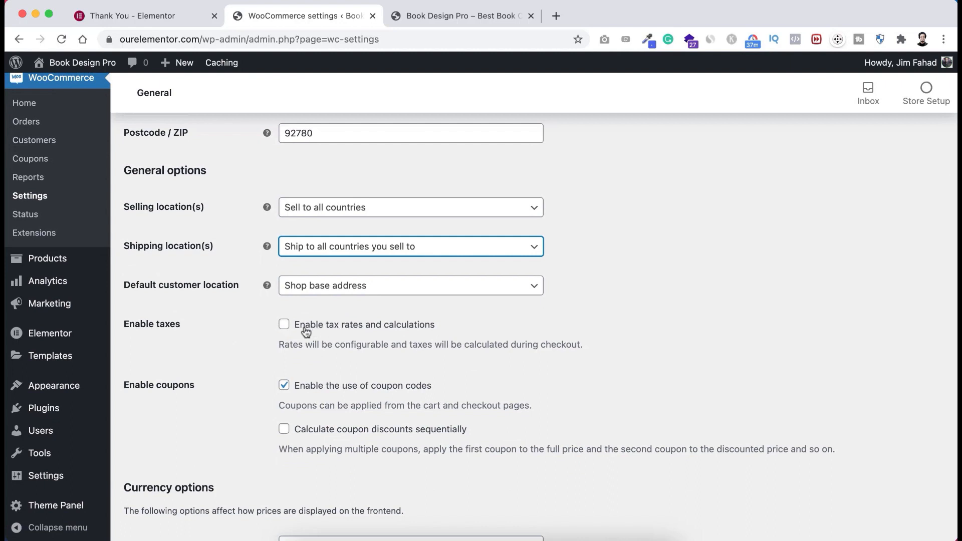
# - Turn on tax rates and calculations
pyautogui.click(285, 325)
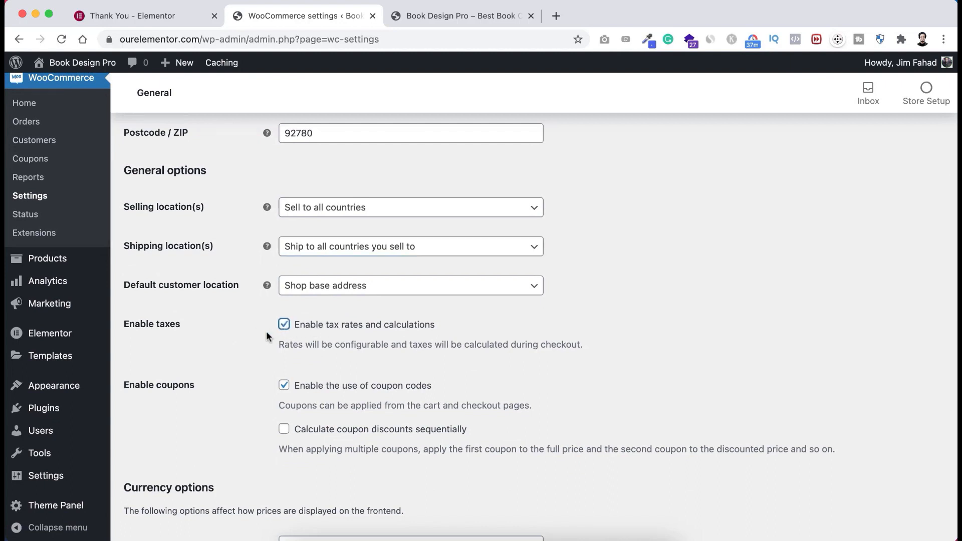
pyautogui.scroll(1, 269, 331)
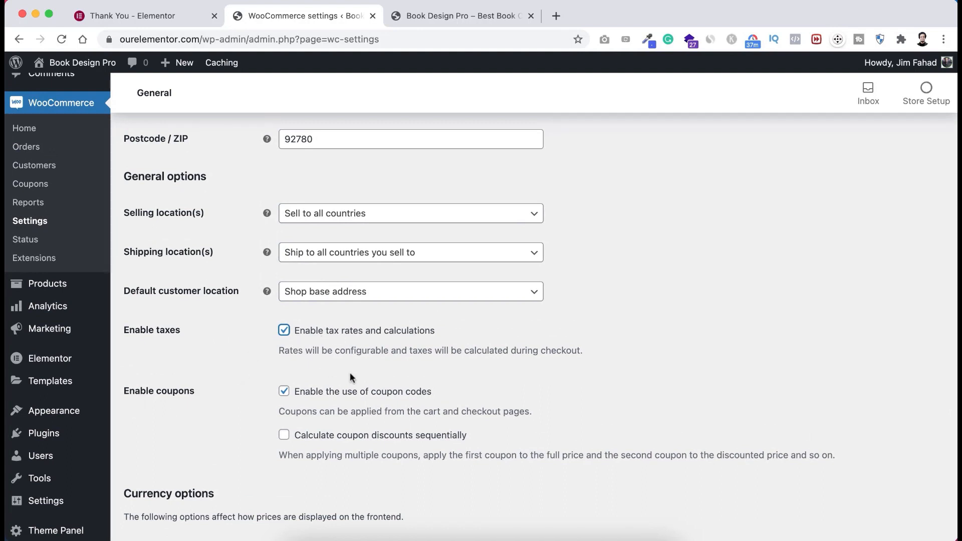
pyautogui.scroll(-3, 246, 446)
pyautogui.scroll(-4, 245, 447)
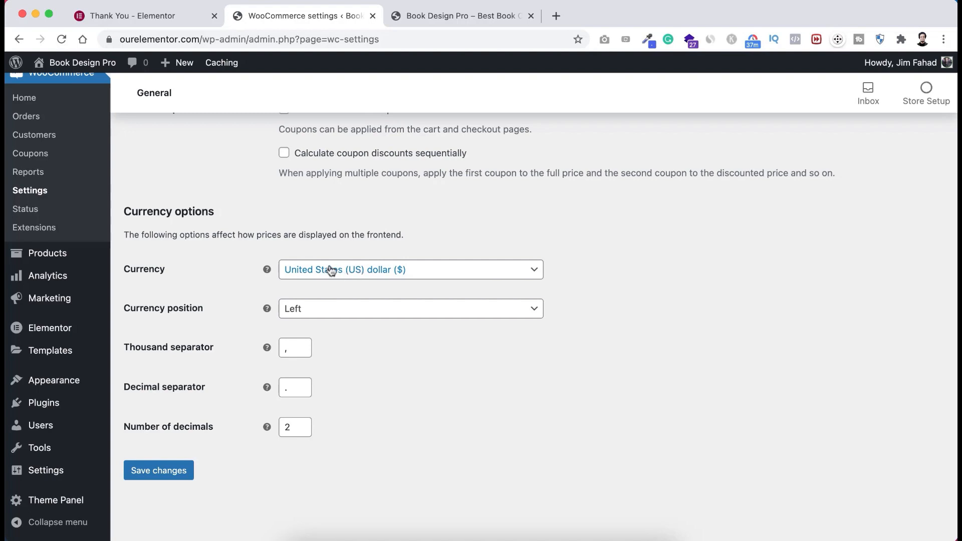
# - Keep United States (US) dollar as the currency and save the general settings
pyautogui.click(361, 271)
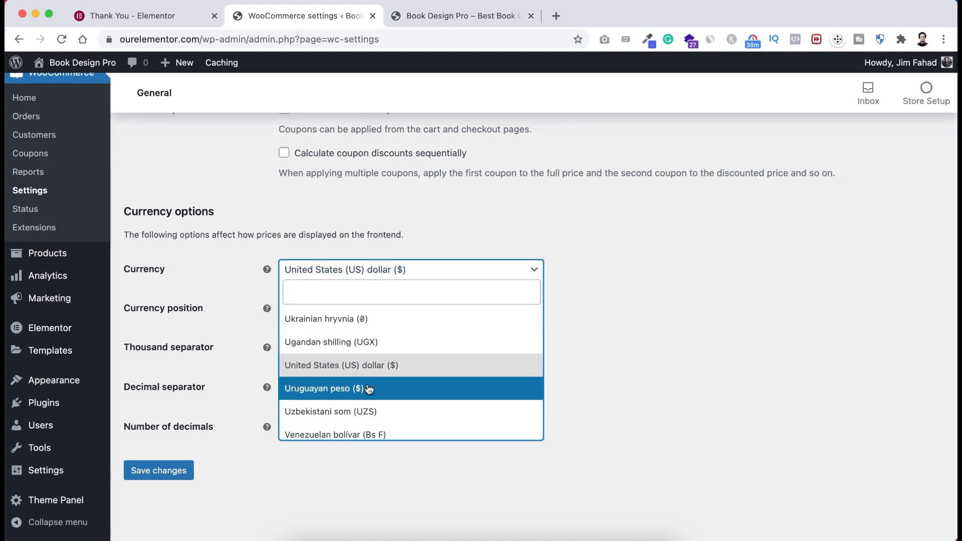
pyautogui.scroll(-1, 369, 389)
pyautogui.scroll(-4, 370, 389)
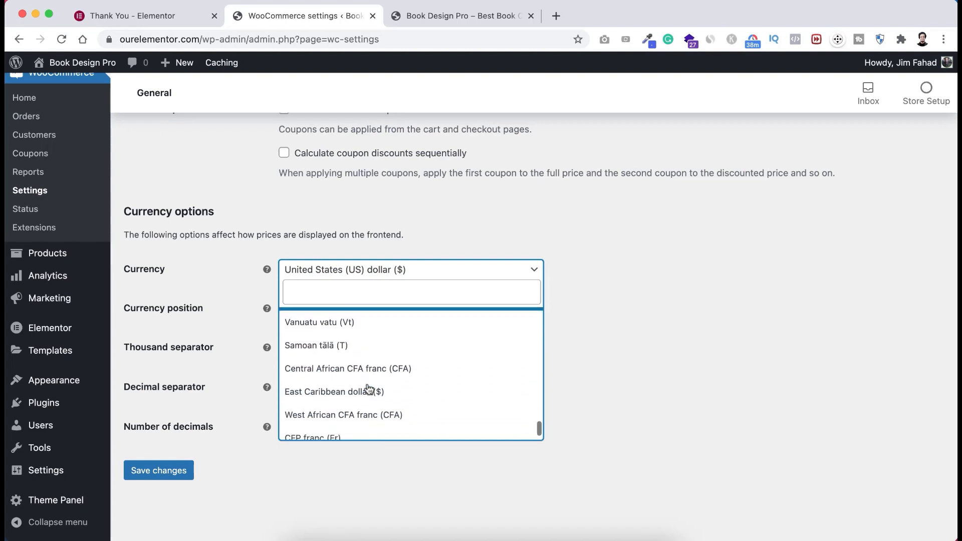
pyautogui.scroll(-1, 369, 389)
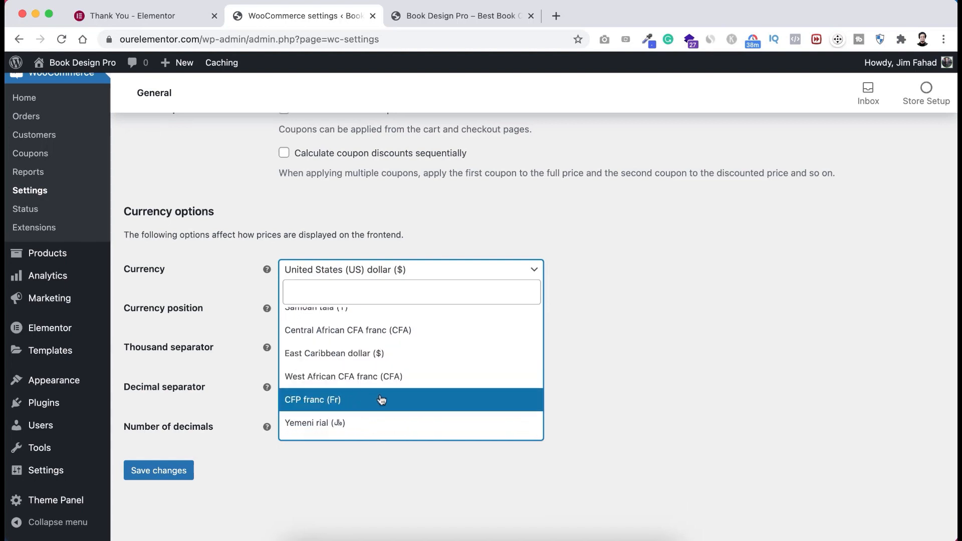
pyautogui.scroll(-1, 382, 401)
pyautogui.scroll(2, 391, 401)
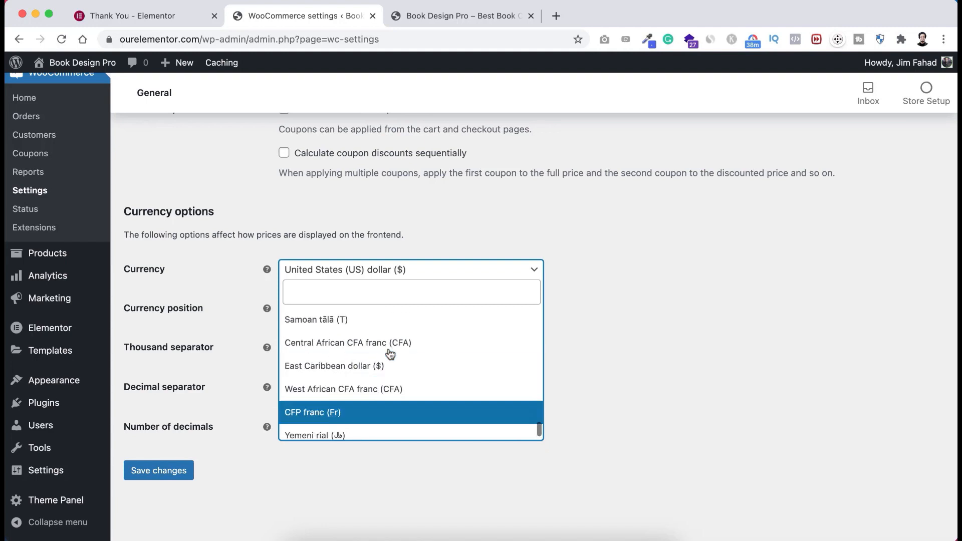
pyautogui.scroll(3, 391, 341)
pyautogui.click(489, 224)
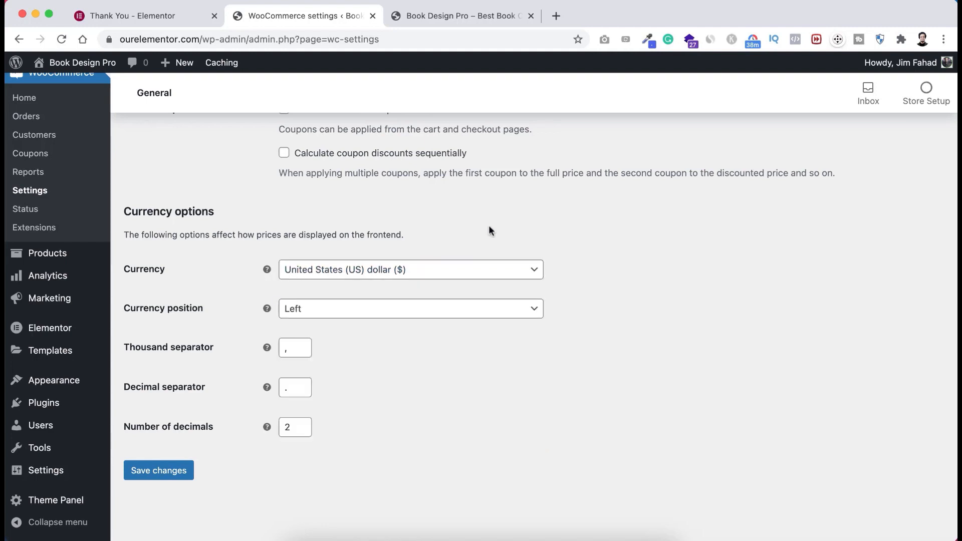
pyautogui.click(170, 474)
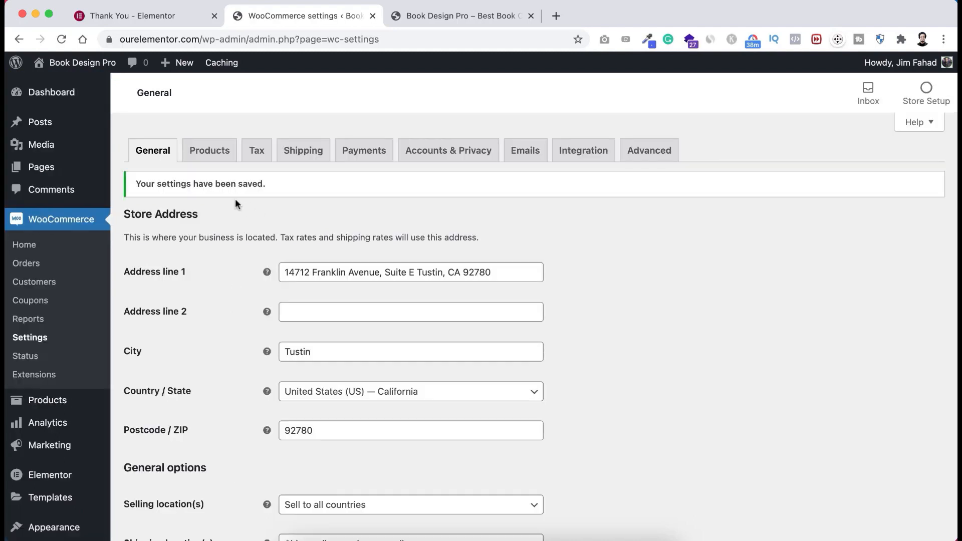
# - Open the Products settings and tick redirect to the cart page after successful addition
pyautogui.click(210, 153)
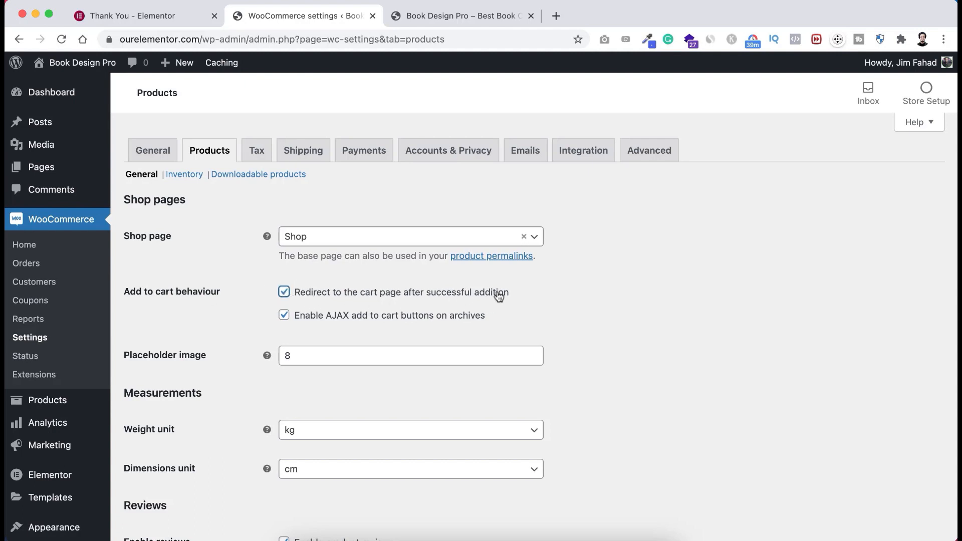
pyautogui.click(553, 293)
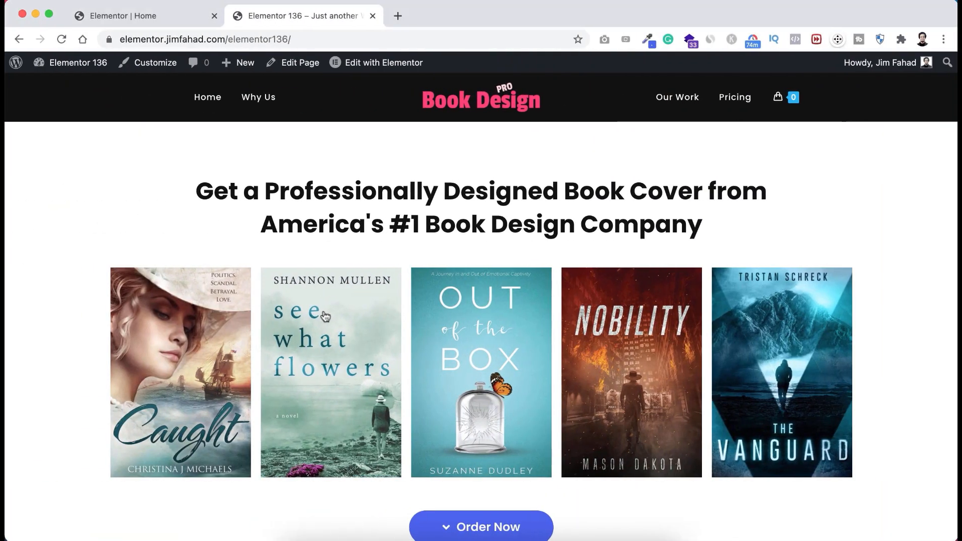
# - Test Buy Now on the Basic package, then save the product settings with cart redirect on
pyautogui.scroll(-20, 394, 368)
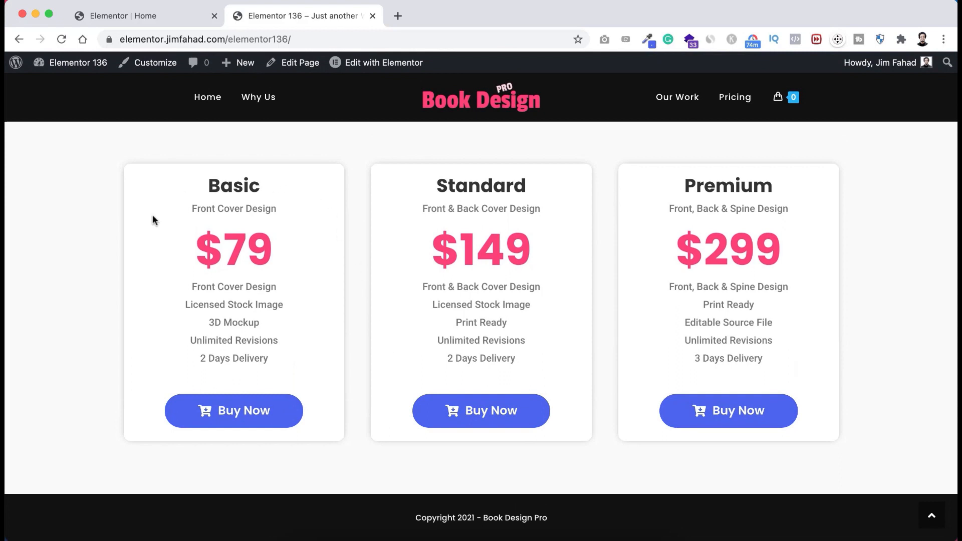
pyautogui.click(252, 419)
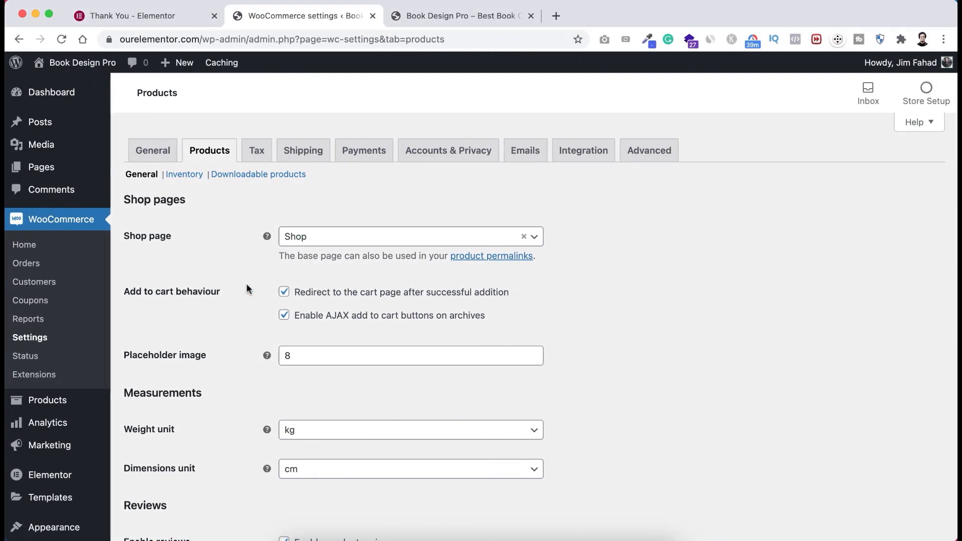
pyautogui.scroll(-5, 232, 433)
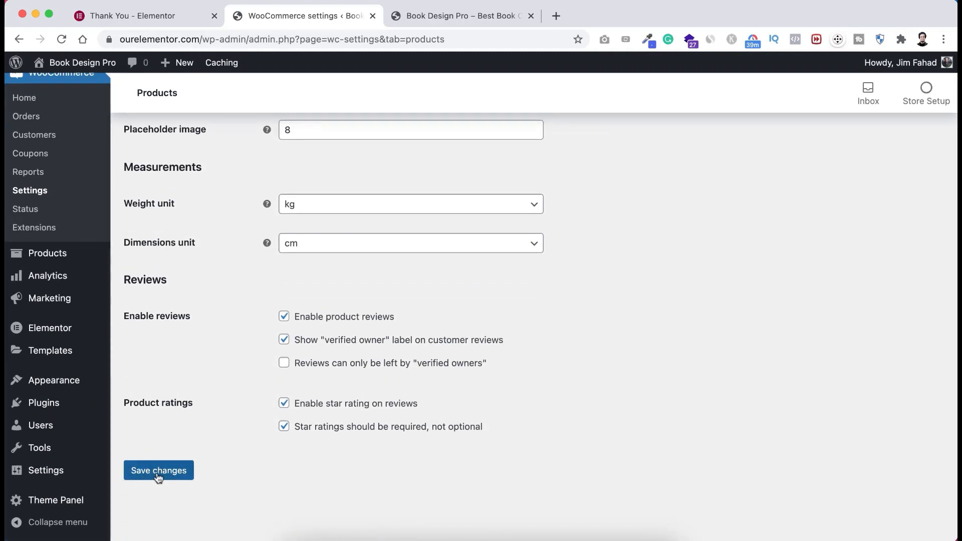
pyautogui.click(166, 475)
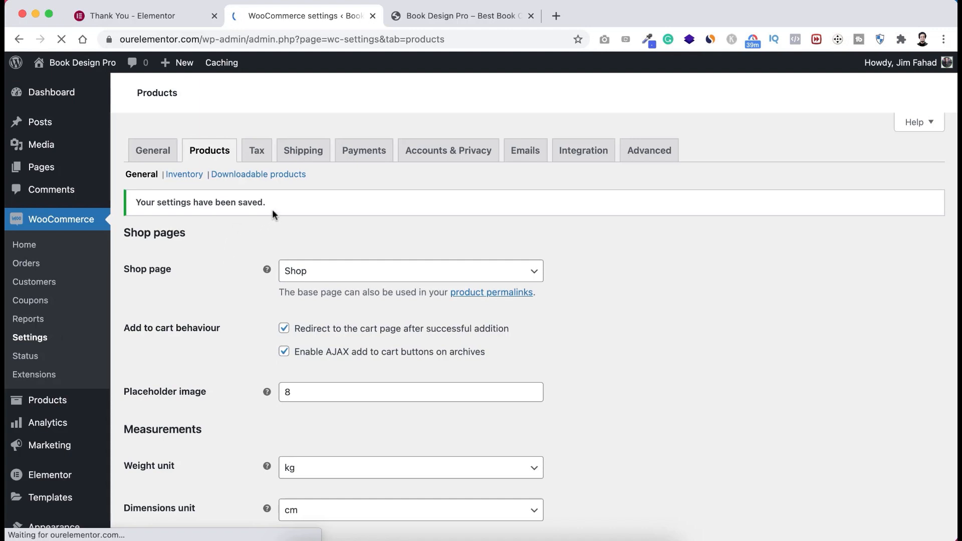
pyautogui.click(257, 150)
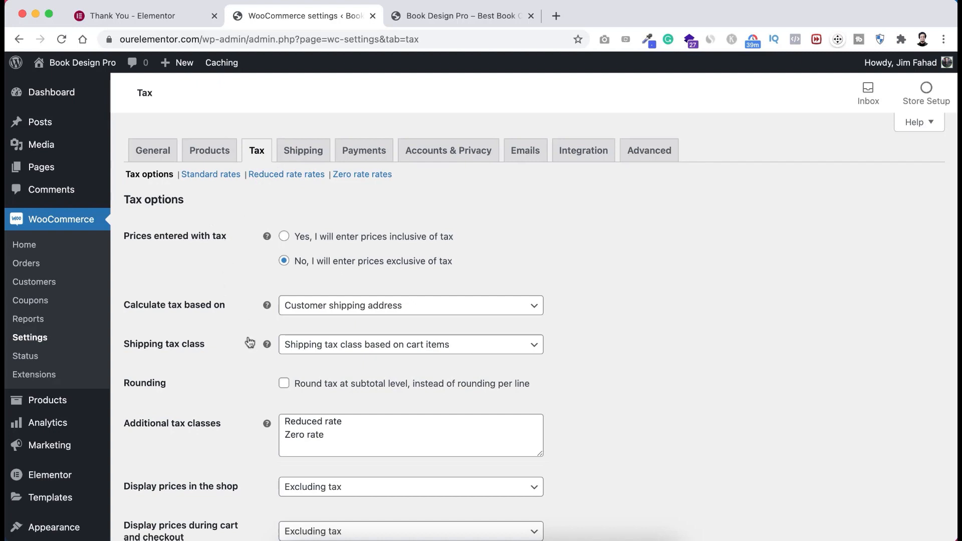
# - Enlarge the Additional tax classes box, add 'VAT Book Cover', and save
pyautogui.scroll(-2, 249, 341)
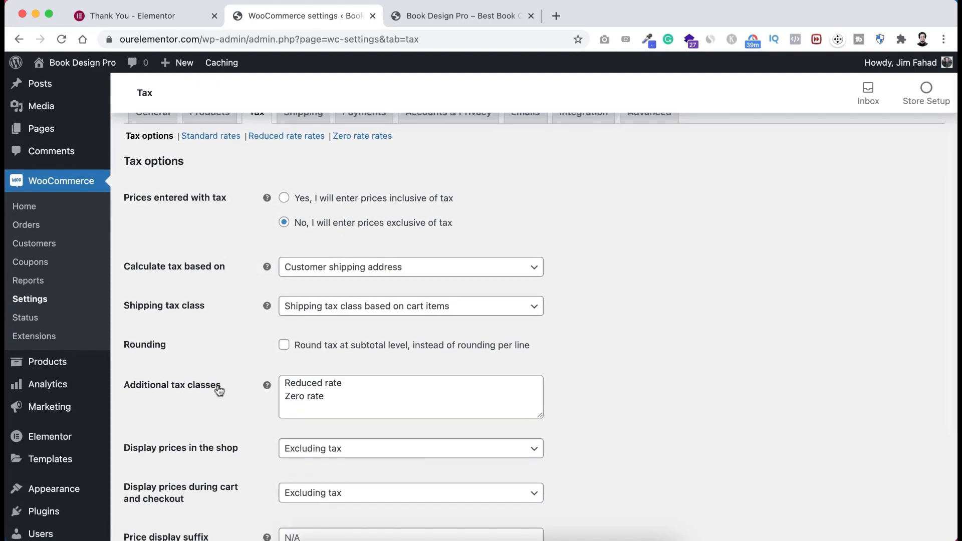
pyautogui.scroll(-1, 233, 431)
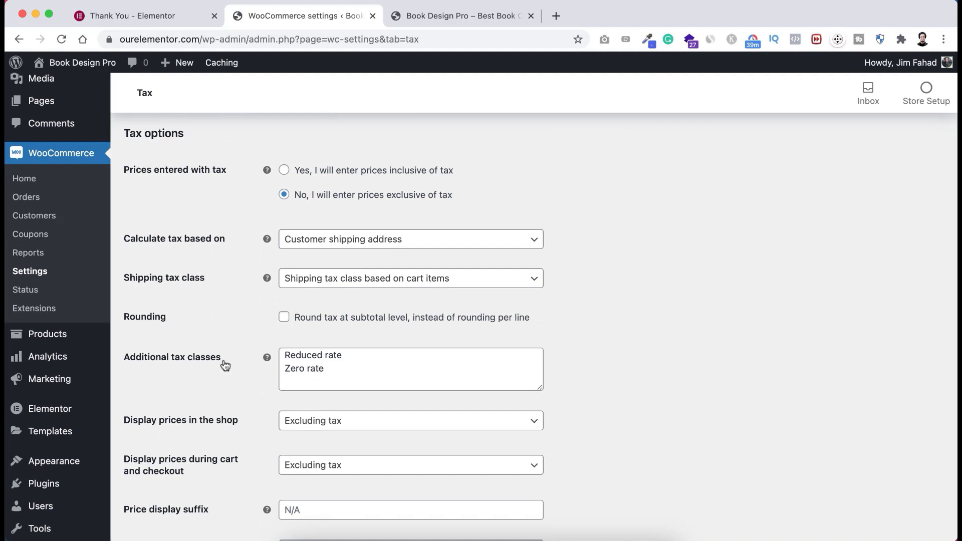
pyautogui.moveTo(540, 389); pyautogui.dragTo(569, 498)
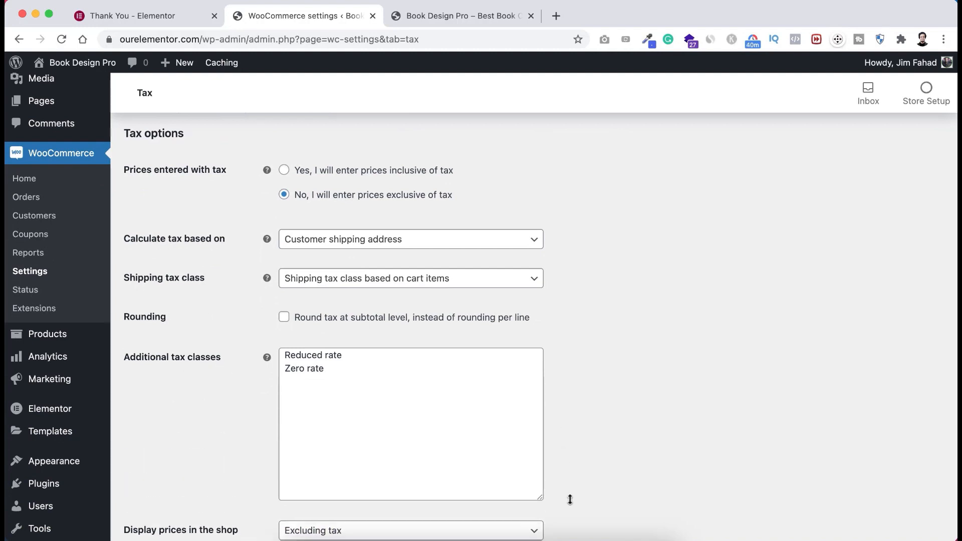
pyautogui.click(338, 366)
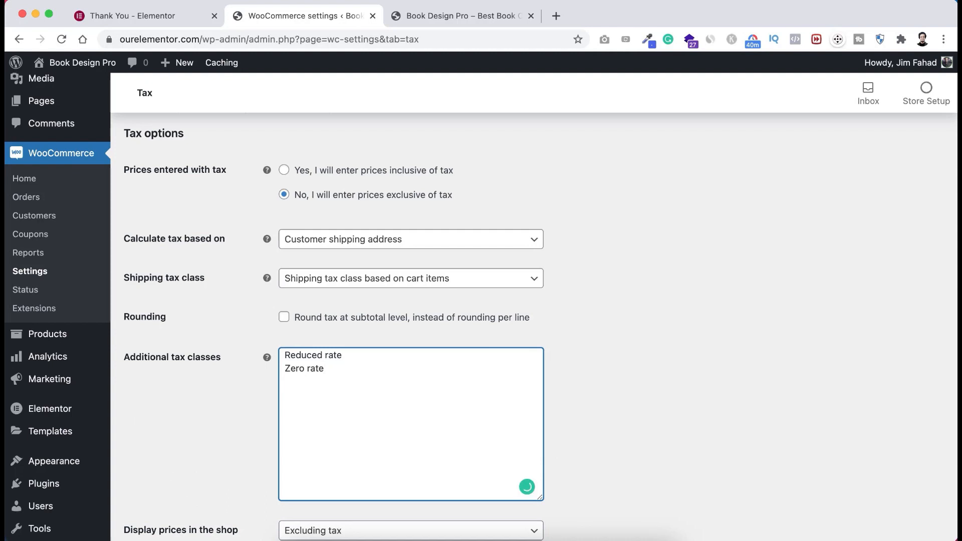
pyautogui.write('VAT Book Cover')
pyautogui.scroll(-5, 225, 426)
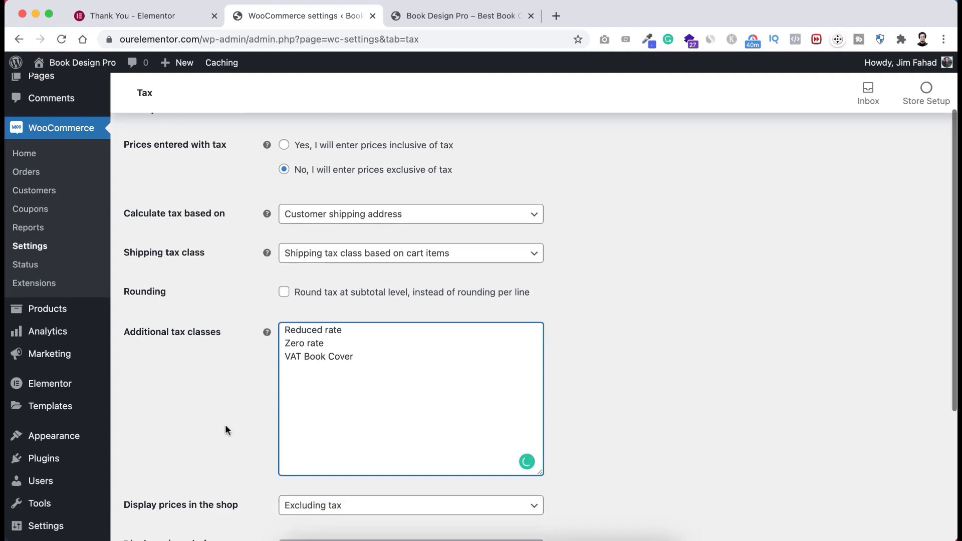
pyautogui.click(175, 470)
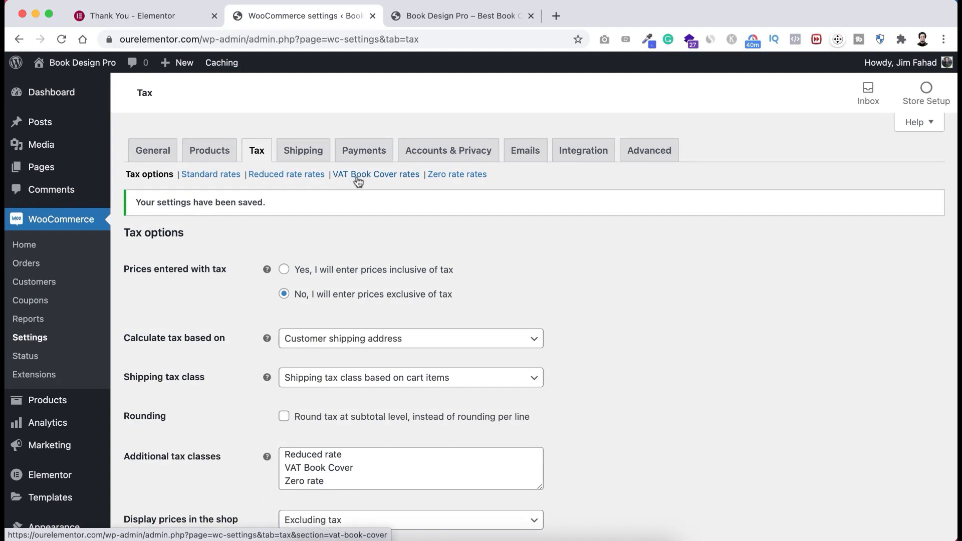
# - Add a United States row to VAT Book Cover rates: 10% named VAT 10, shipping unticked
pyautogui.click(388, 176)
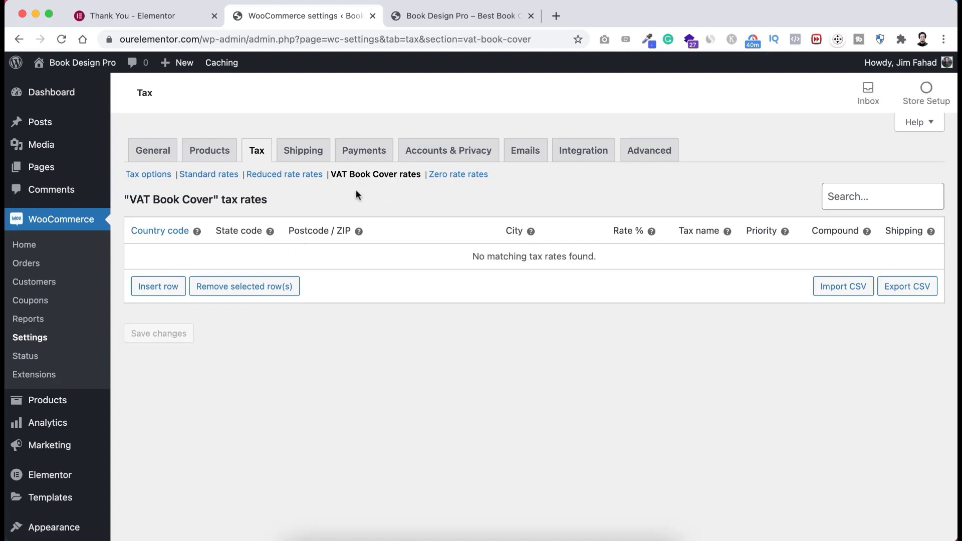
pyautogui.click(165, 290)
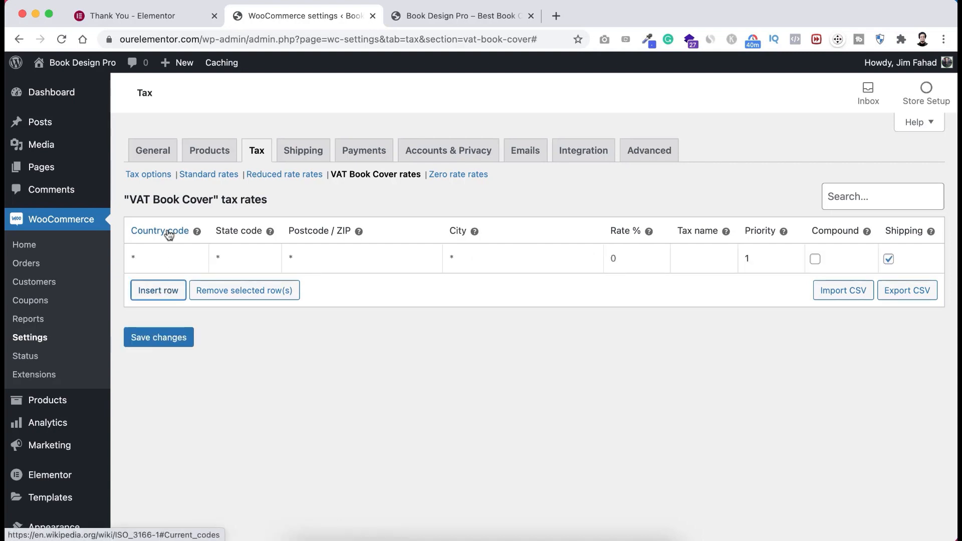
pyautogui.click(166, 253)
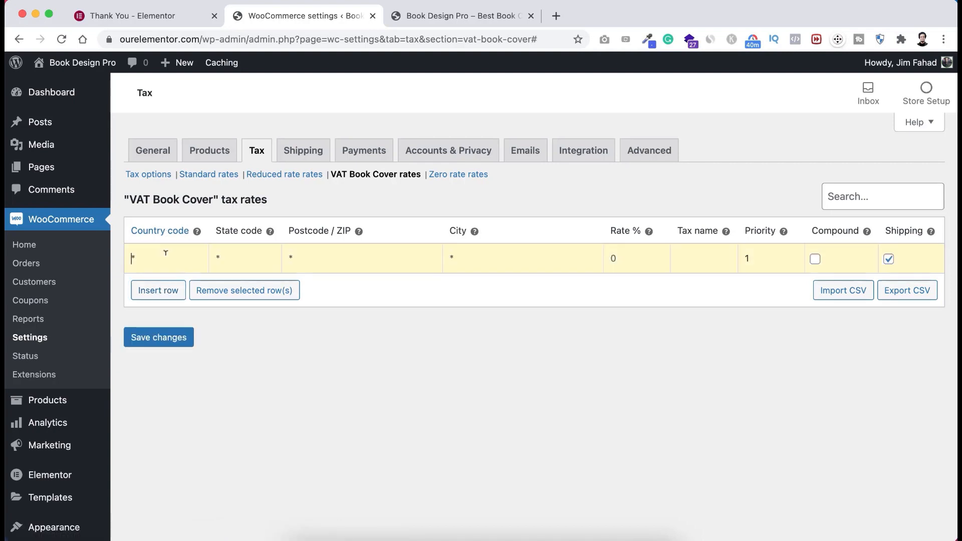
pyautogui.write('US')
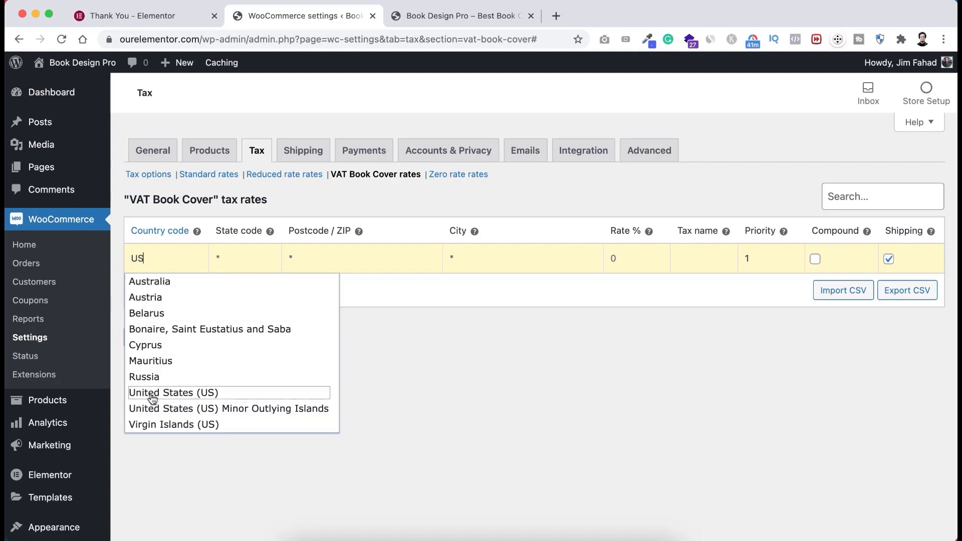
pyautogui.click(174, 395)
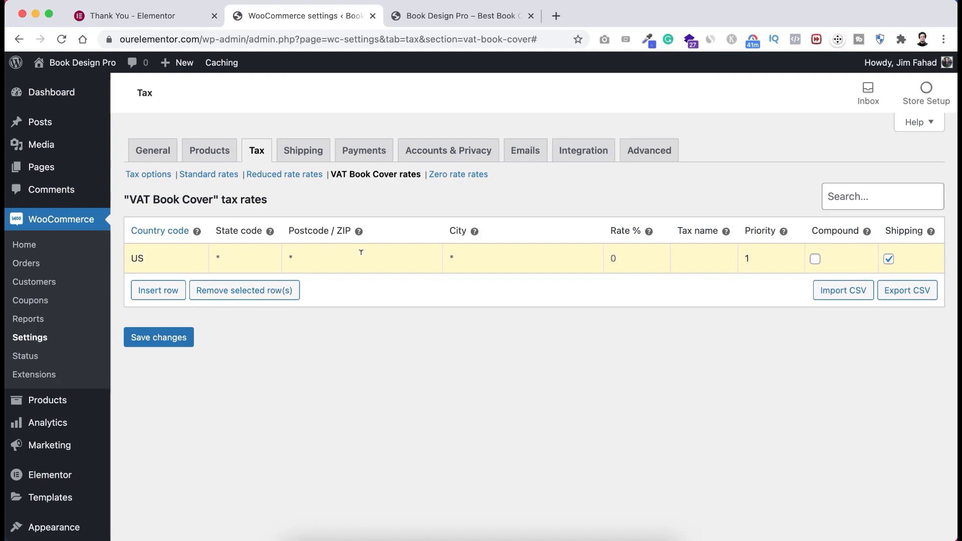
pyautogui.click(623, 256)
pyautogui.write('10')
pyautogui.write('VAT')
pyautogui.click(890, 259)
# - Add a Canada (CA) 15% rate named VAT 15 without shipping, and save both rates
pyautogui.click(167, 294)
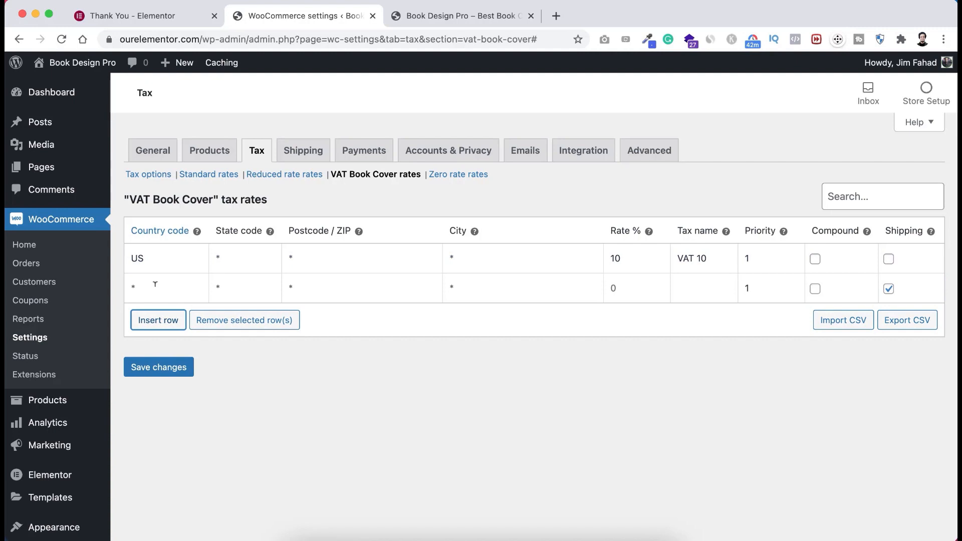
pyautogui.click(157, 284)
pyautogui.write('CA')
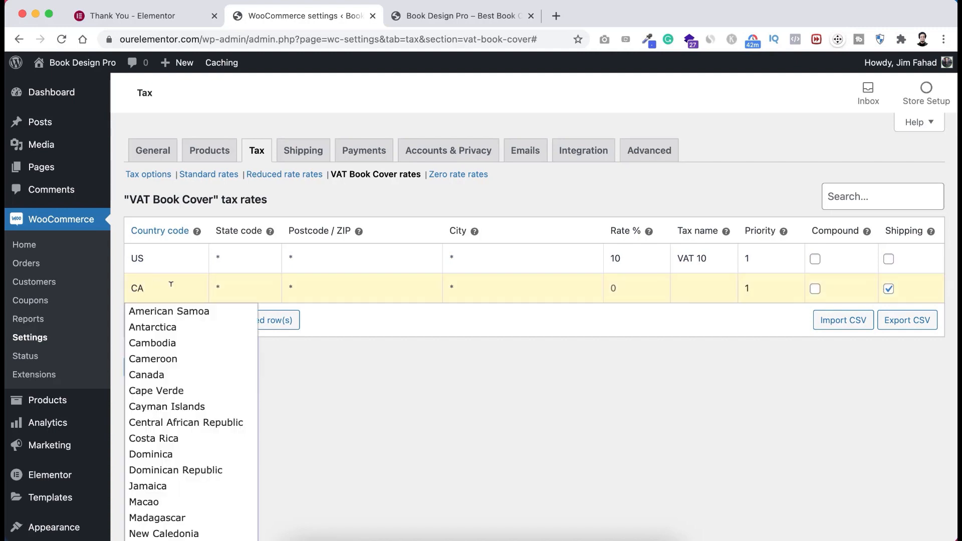
pyautogui.click(159, 375)
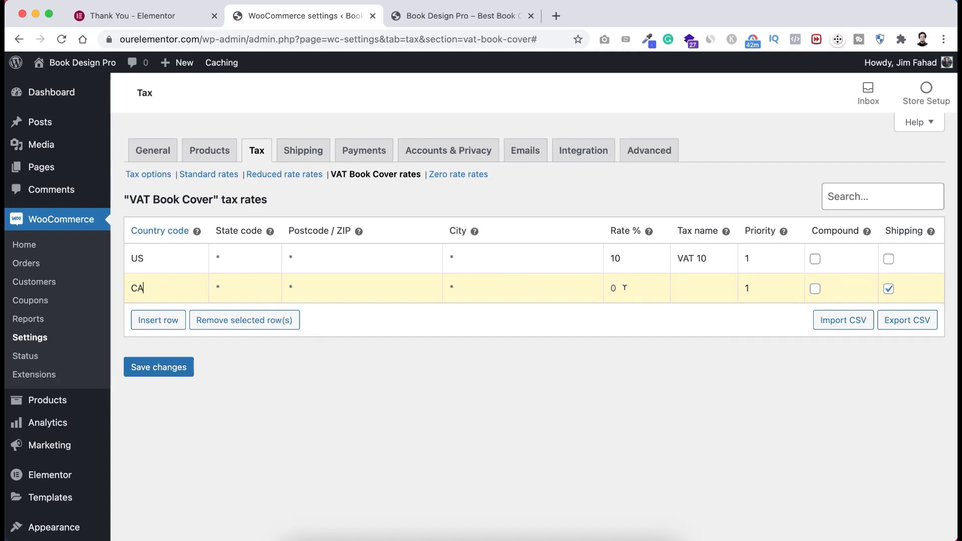
pyautogui.write('15')
pyautogui.click(700, 290)
pyautogui.write('VAT 15')
pyautogui.click(889, 289)
pyautogui.click(157, 370)
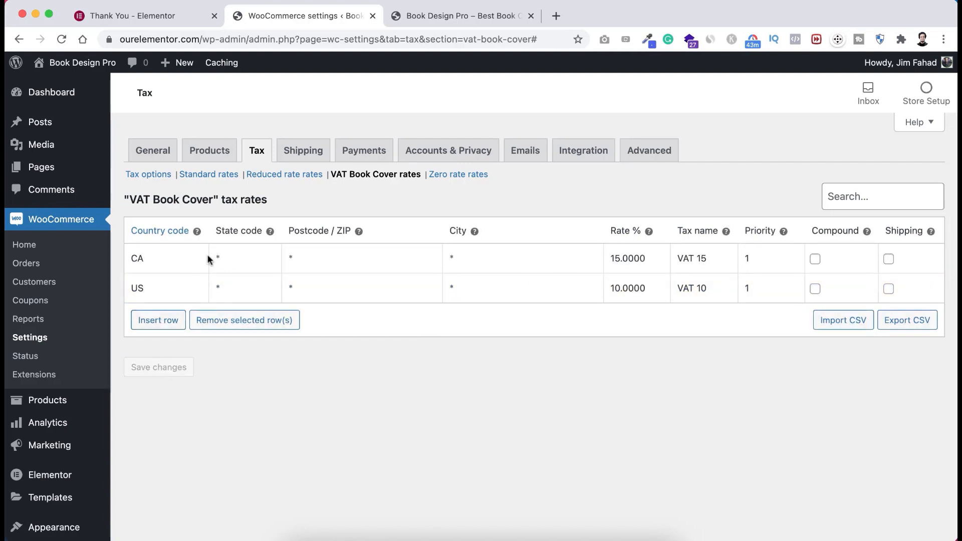
pyautogui.click(306, 149)
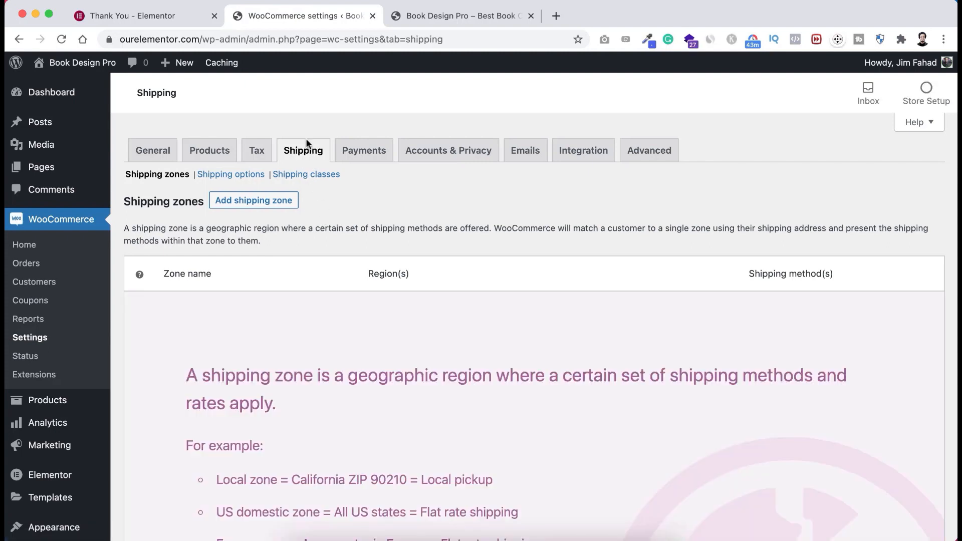
# - Switch on PayPal Standard in the Payments list, save, and open its Manage settings
pyautogui.click(364, 153)
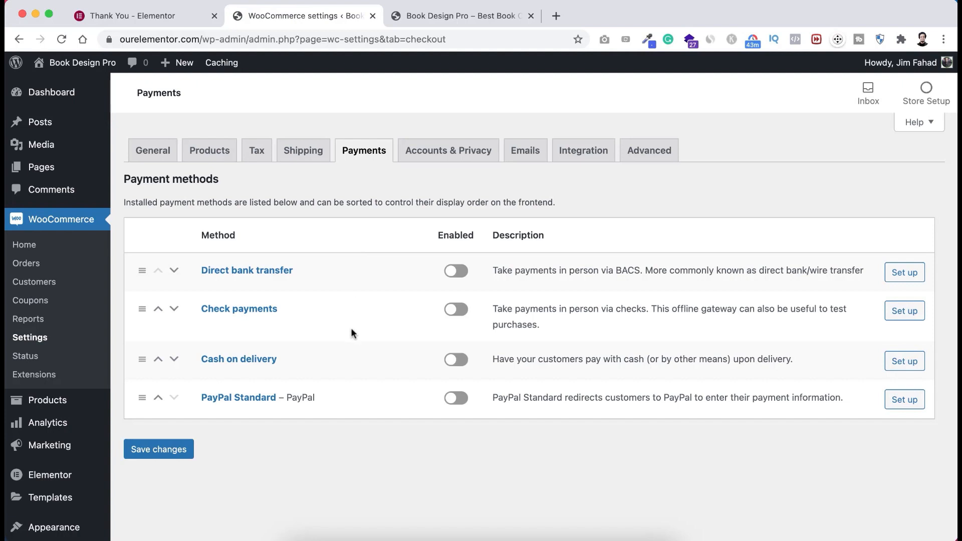
pyautogui.scroll(-1, 350, 328)
pyautogui.scroll(1, 351, 328)
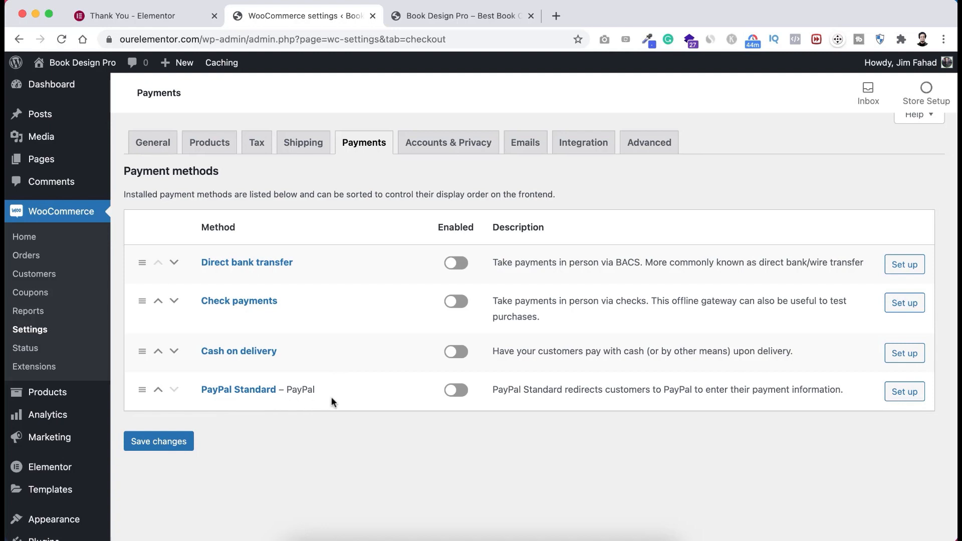
pyautogui.click(453, 390)
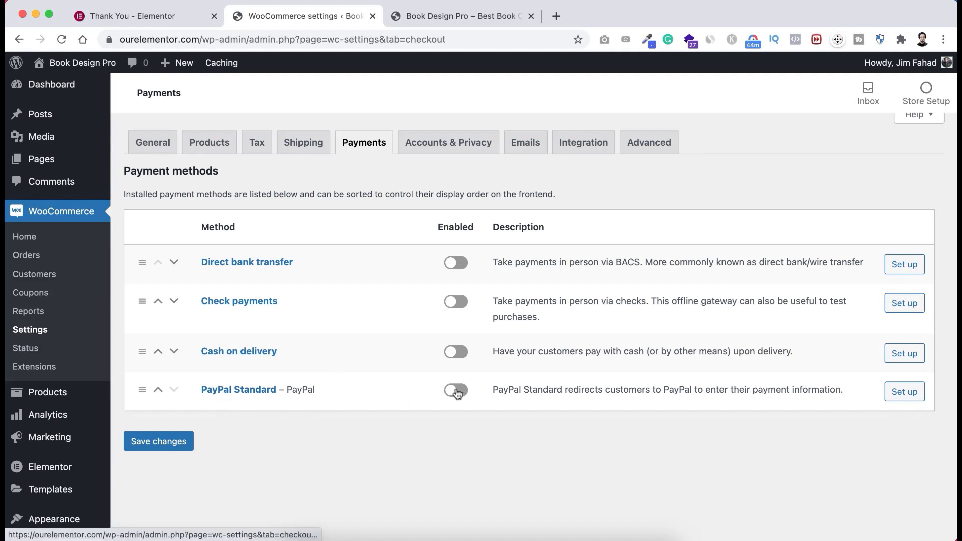
pyautogui.click(167, 442)
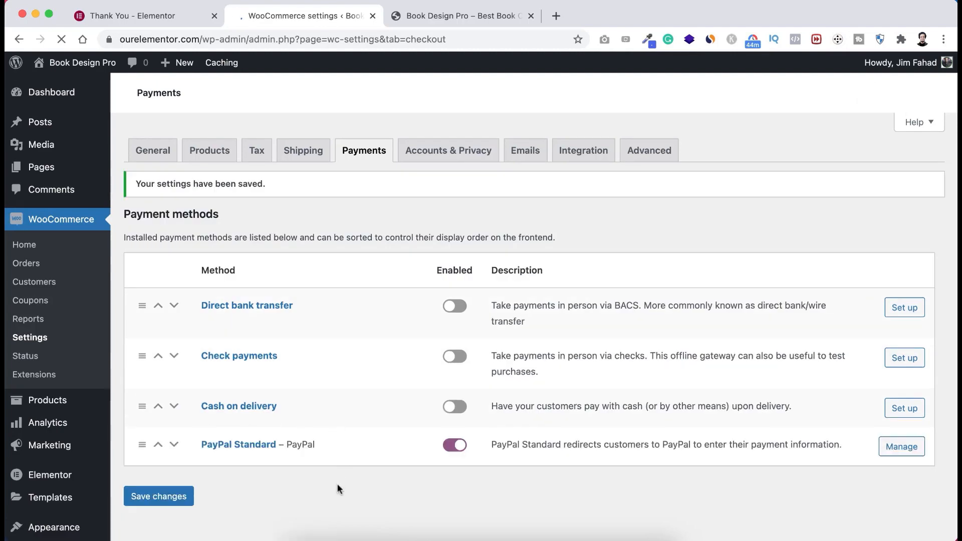
pyautogui.scroll(-1, 337, 481)
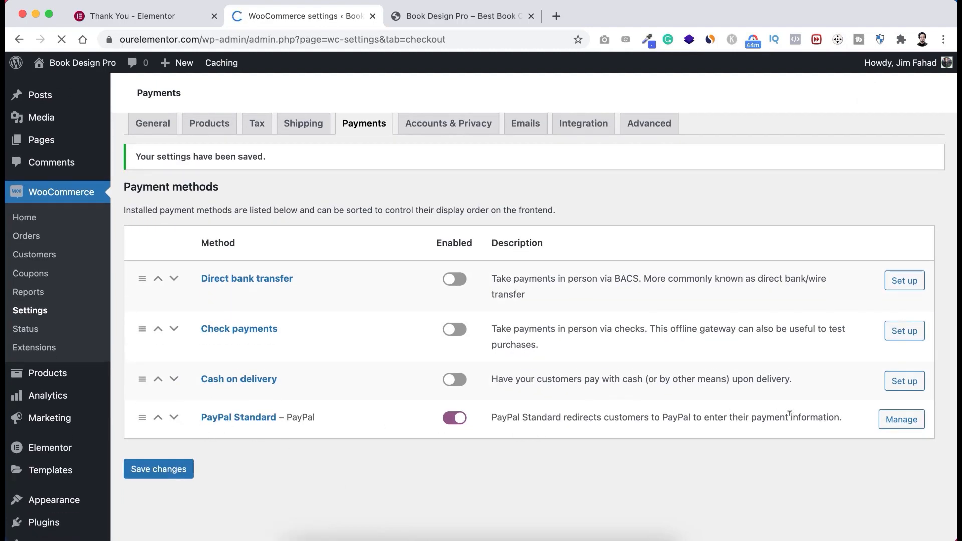
pyautogui.click(900, 422)
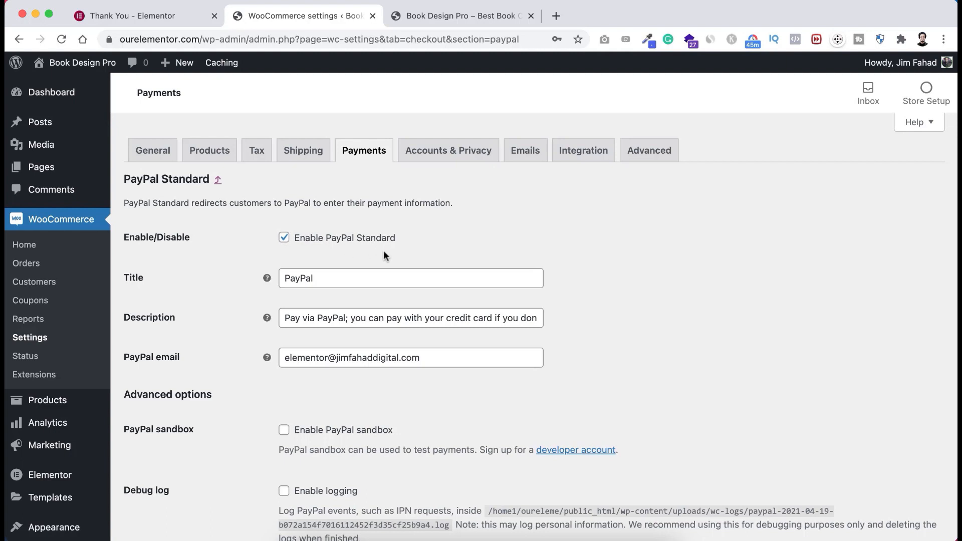
pyautogui.scroll(-1, 222, 307)
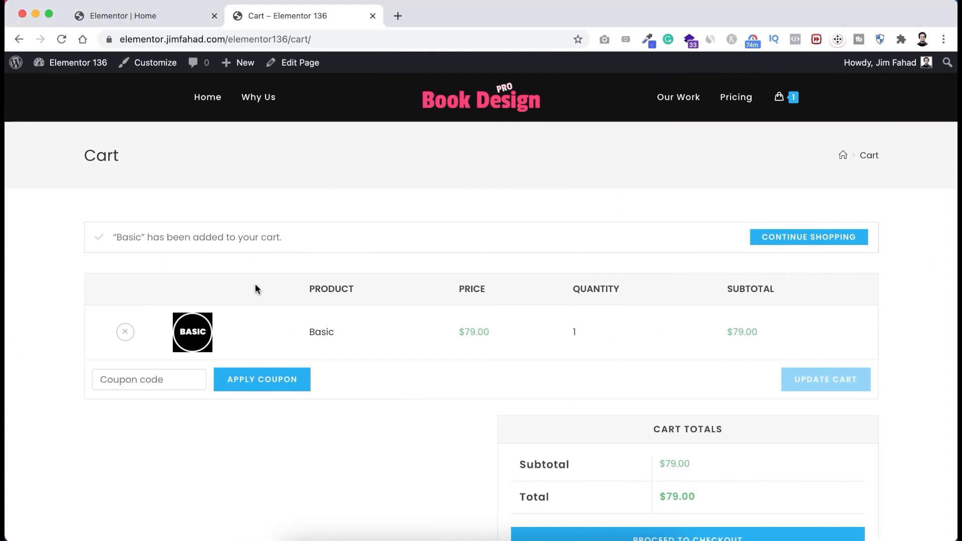
# - Check out the $79.00 Basic cart with PayPal selected, then return to PayPal's Description setting
pyautogui.scroll(-5, 255, 284)
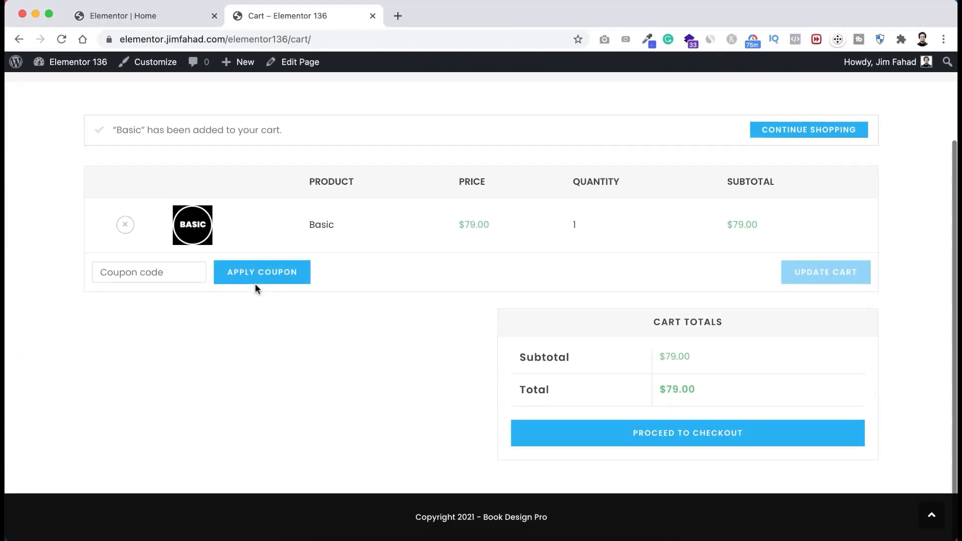
pyautogui.click(665, 442)
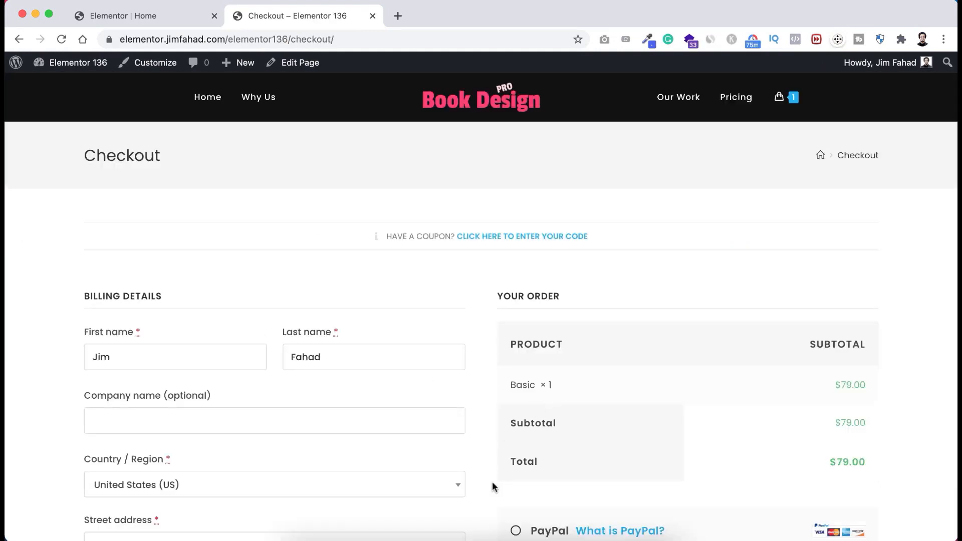
pyautogui.scroll(-2, 492, 483)
pyautogui.scroll(-2, 492, 482)
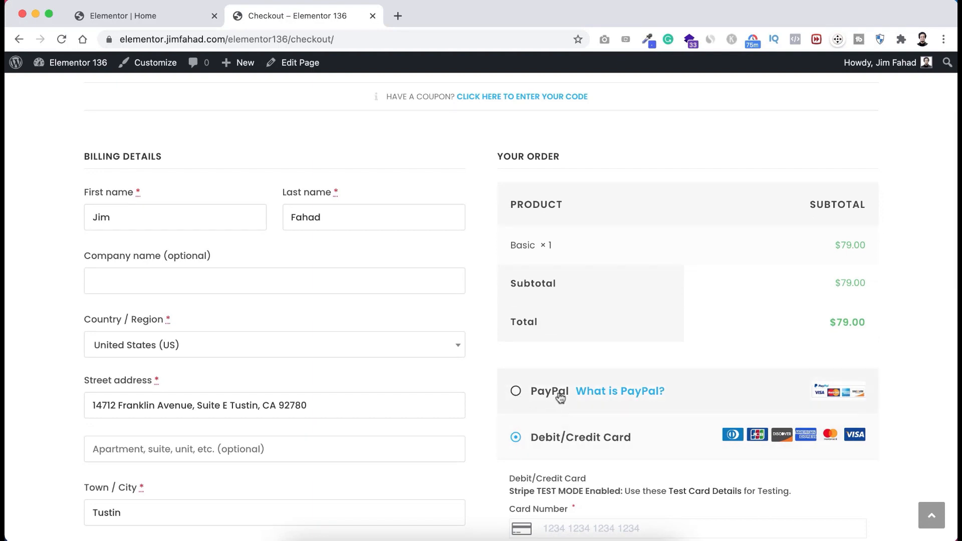
pyautogui.click(528, 396)
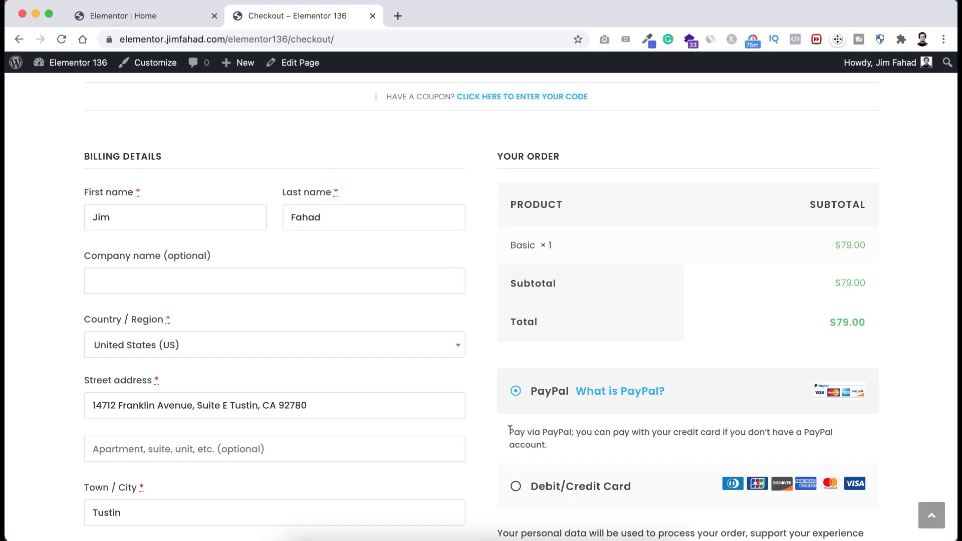
pyautogui.moveTo(509, 432); pyautogui.dragTo(558, 442)
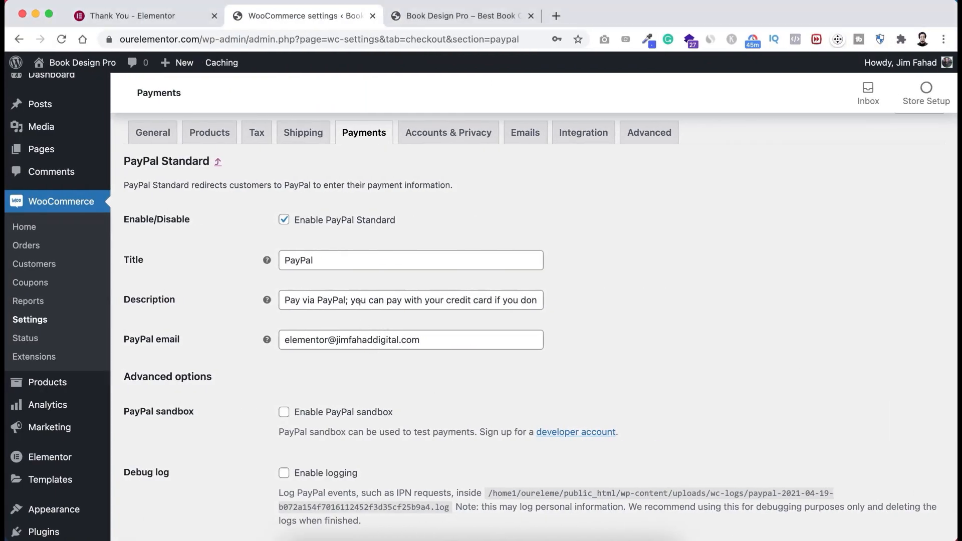
pyautogui.click(395, 303)
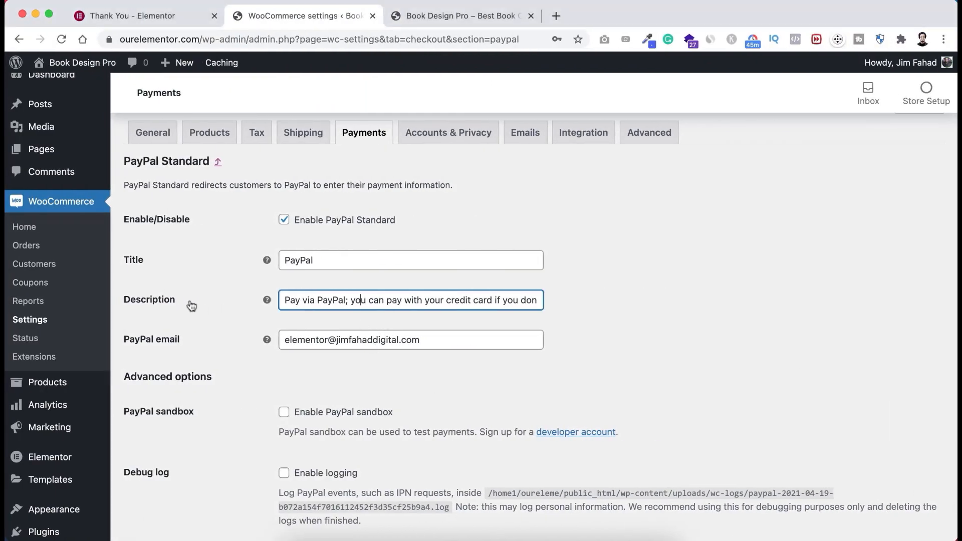
# - Scroll the PayPal Standard settings down to the Live API credentials section
pyautogui.click(340, 317)
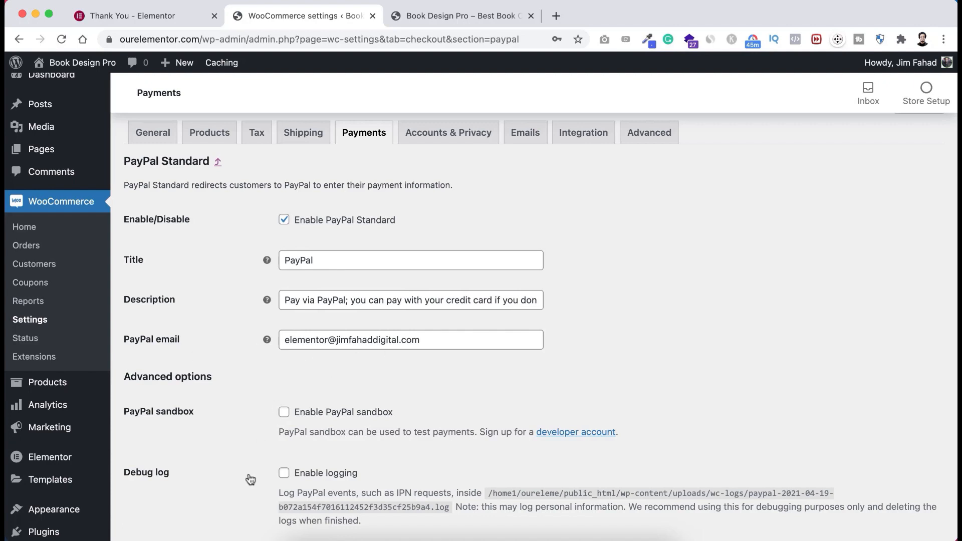
pyautogui.scroll(-6, 250, 476)
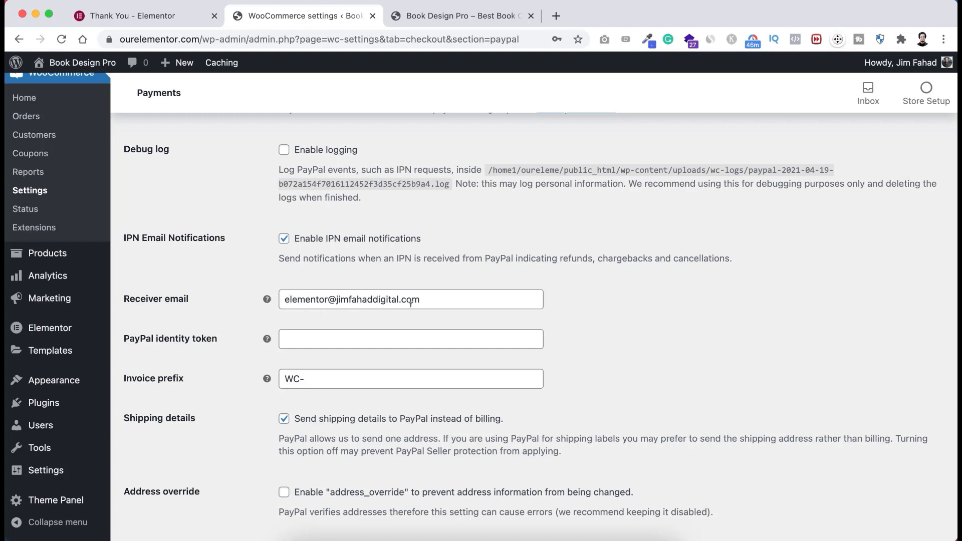
pyautogui.scroll(3, 410, 304)
pyautogui.scroll(-6, 410, 306)
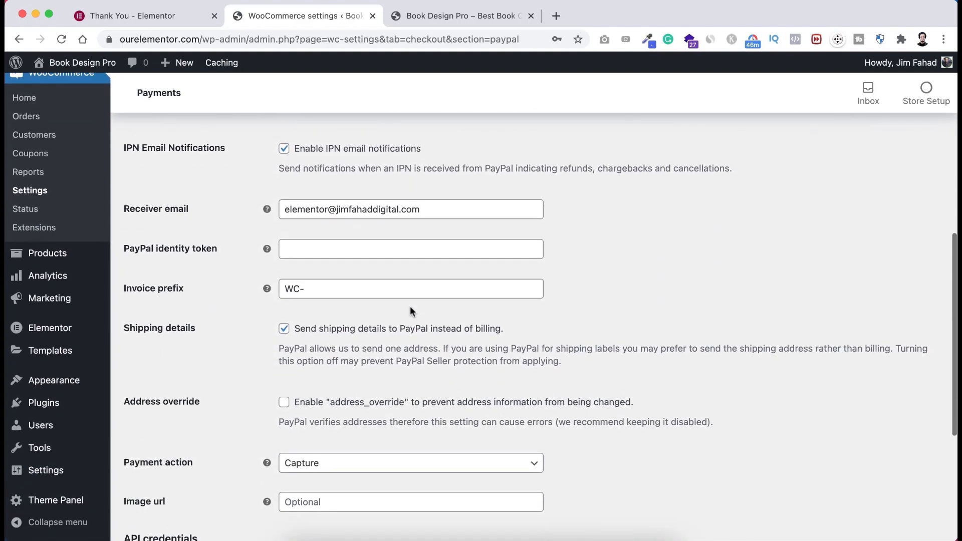
pyautogui.scroll(-5, 410, 308)
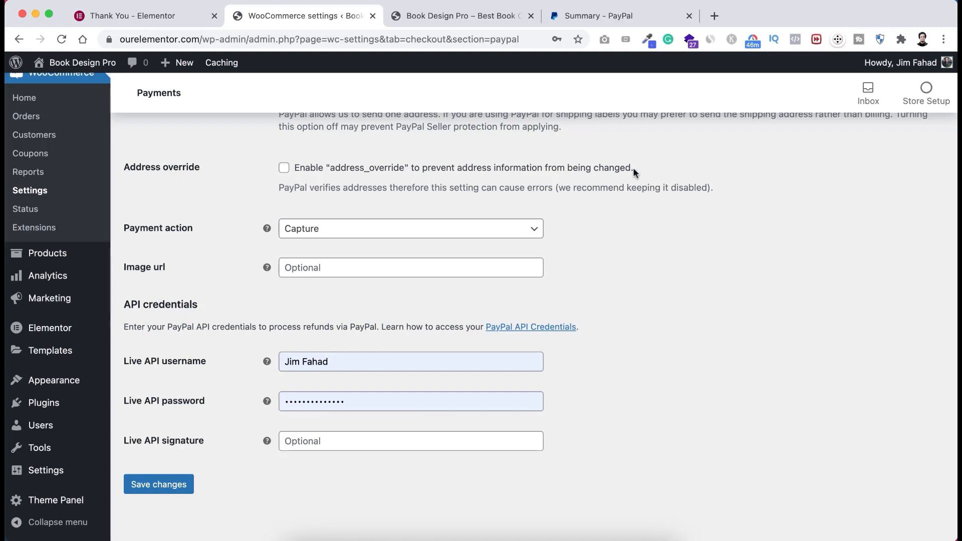
# - In the PayPal tab, open Tools > API credentials and reach the API signature page
pyautogui.click(609, 14)
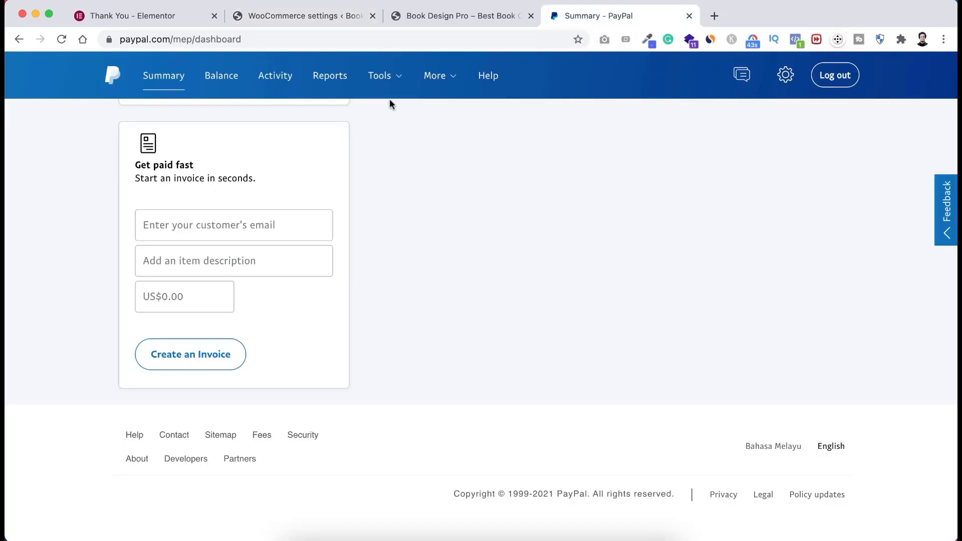
pyautogui.moveTo(380, 83)
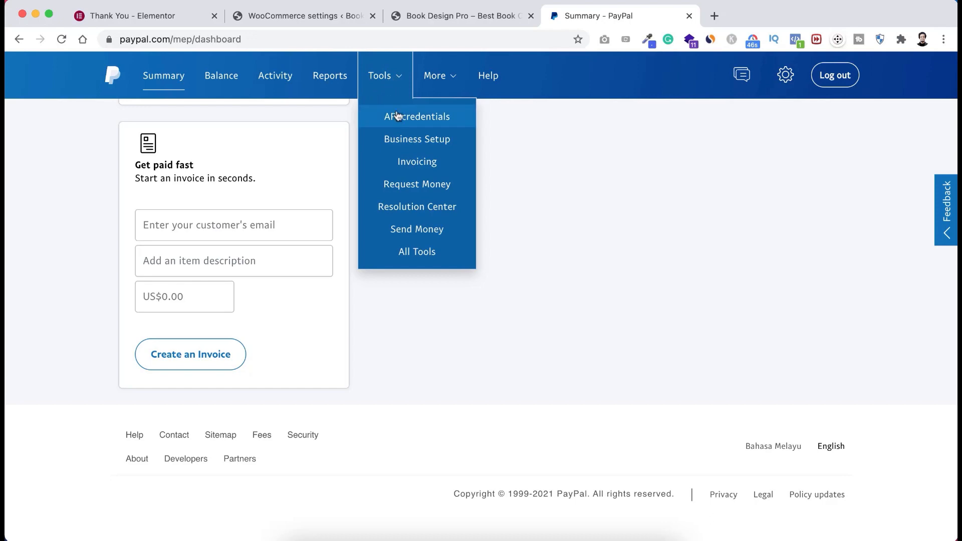
pyautogui.click(434, 119)
pyautogui.scroll(-3, 359, 336)
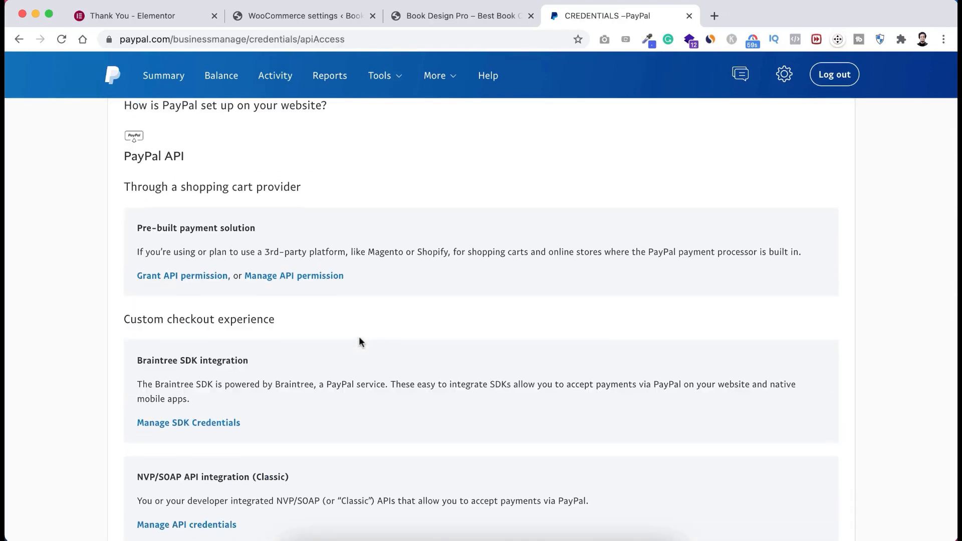
pyautogui.scroll(-4, 359, 338)
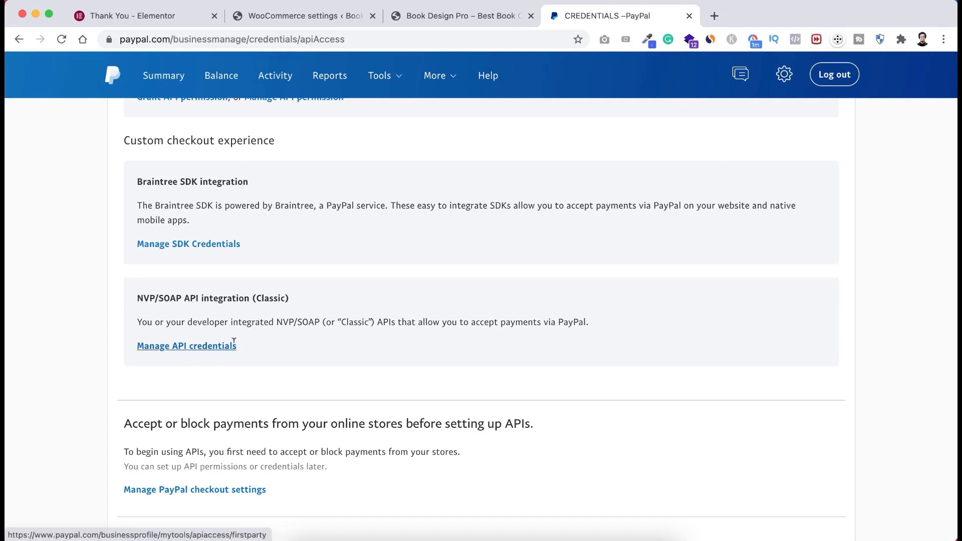
pyautogui.scroll(-1, 220, 348)
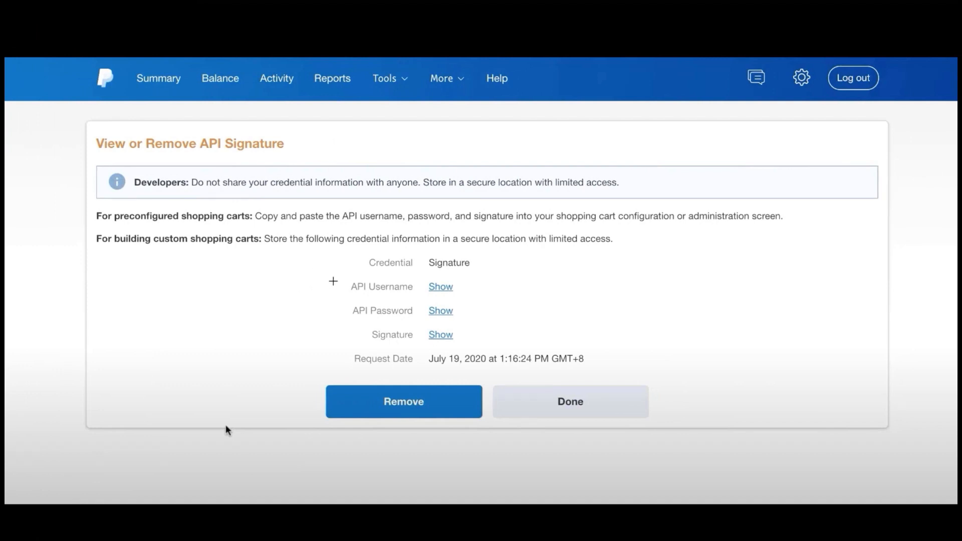
# - Select the API username, password and signature details on PayPal's API signature page
pyautogui.moveTo(325, 277)
pyautogui.mouseDown()
pyautogui.moveTo(423, 292)
pyautogui.moveTo(462, 320)
pyautogui.moveTo(472, 344)
pyautogui.moveTo(502, 348)
pyautogui.mouseUp()
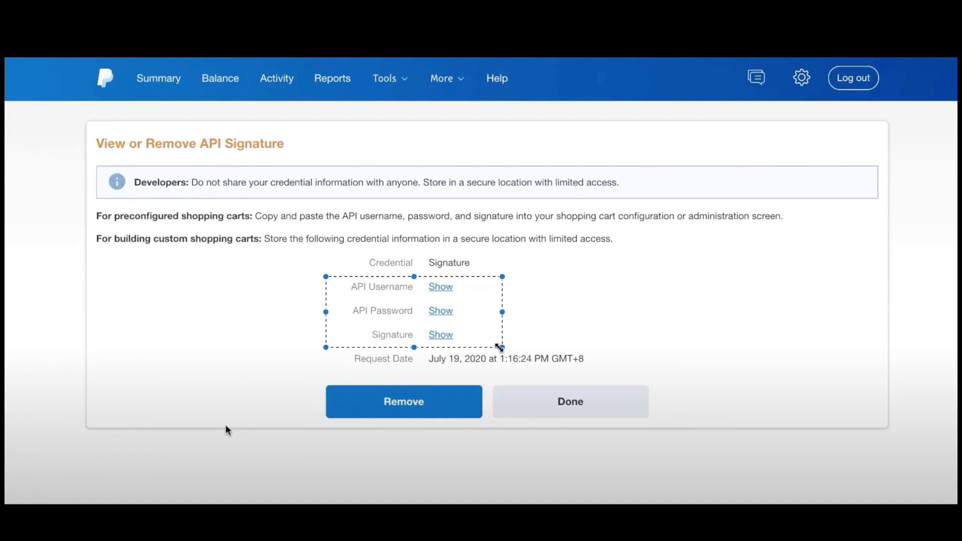
pyautogui.click(228, 357)
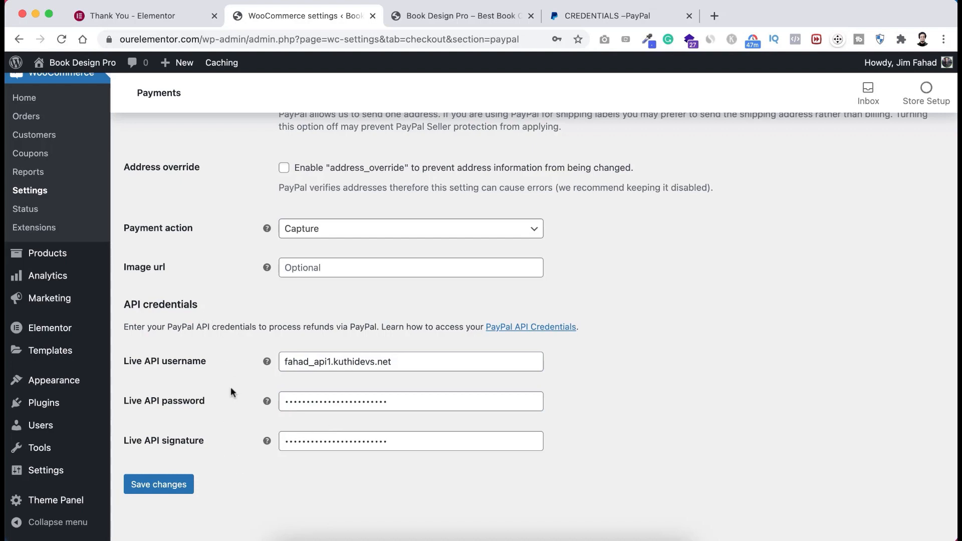
# - Save the PayPal Standard API credentials and return to the Payments methods list
pyautogui.click(159, 486)
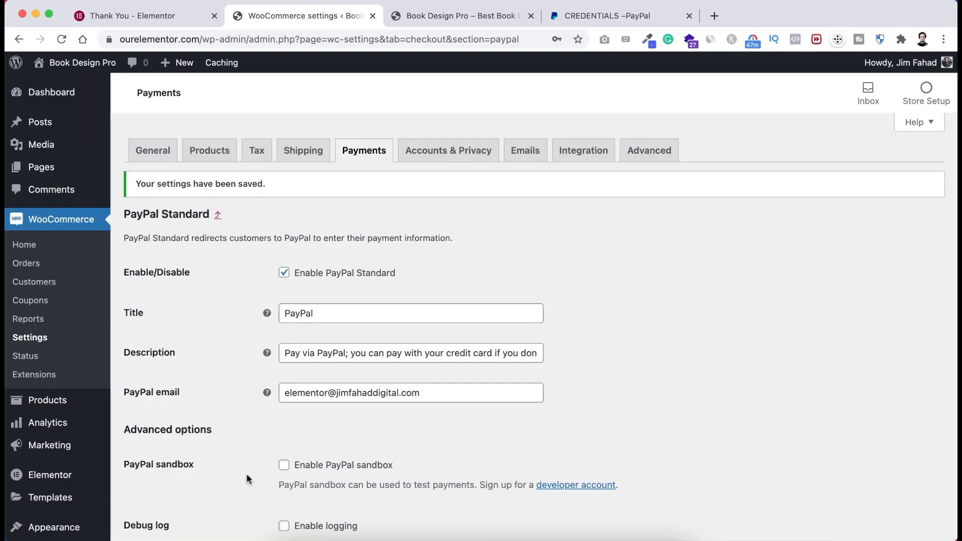
pyautogui.scroll(-5, 246, 476)
pyautogui.scroll(3, 247, 476)
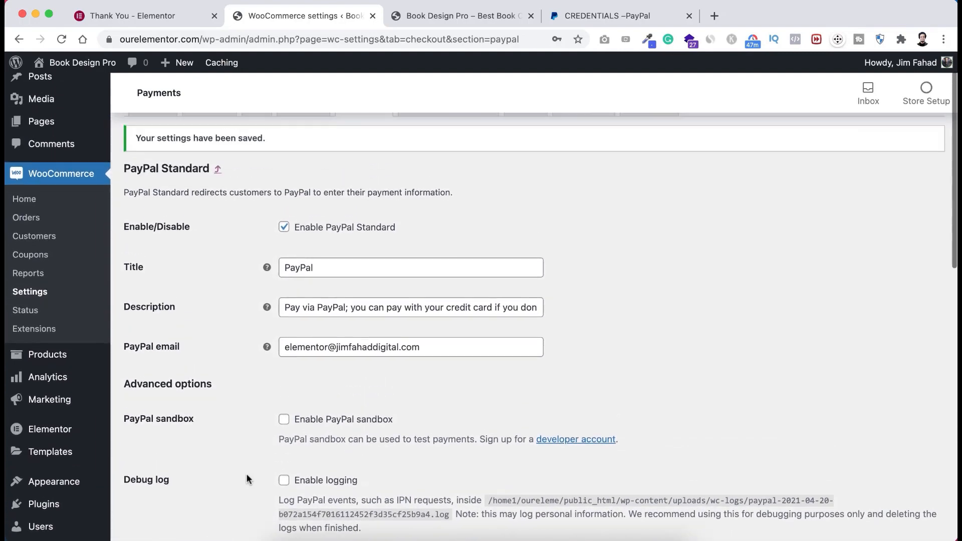
pyautogui.scroll(2, 246, 479)
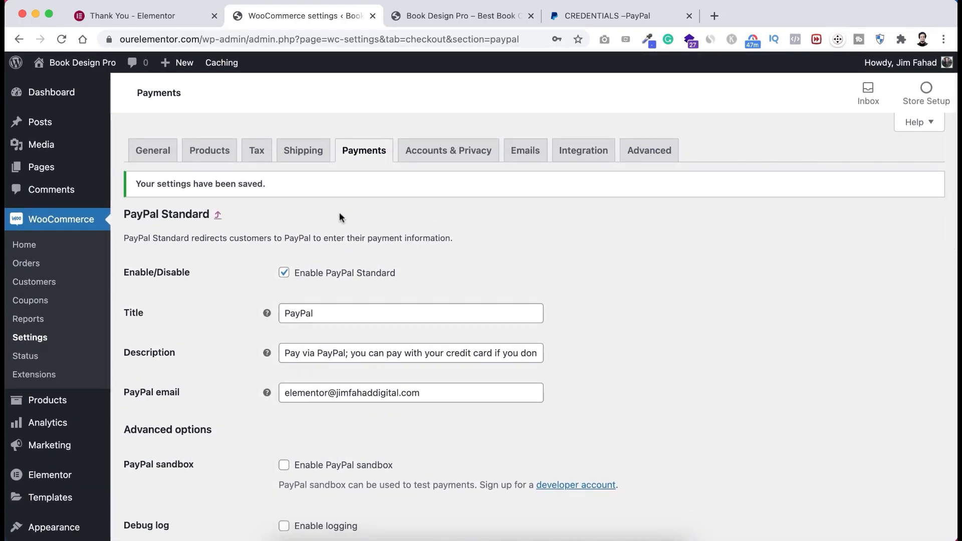
pyautogui.click(364, 153)
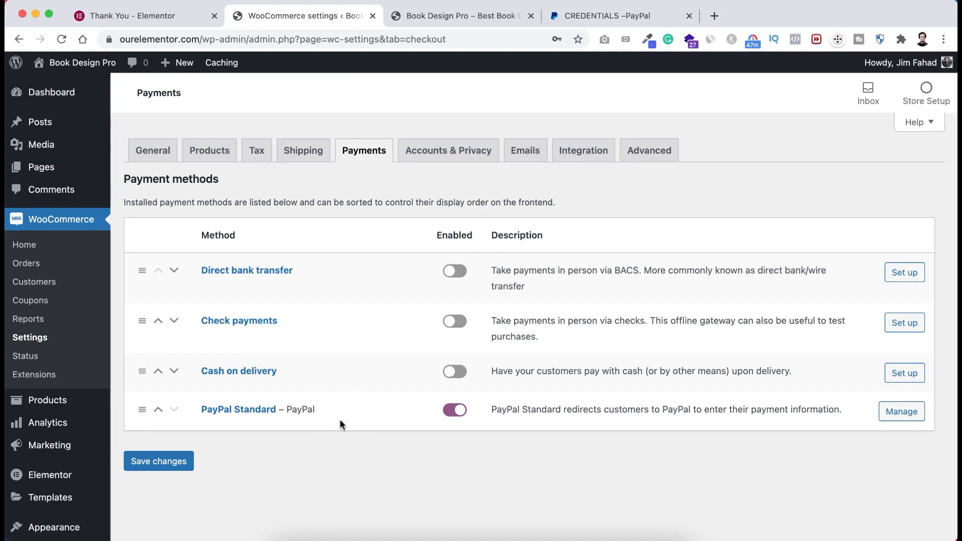
pyautogui.scroll(-3, 333, 467)
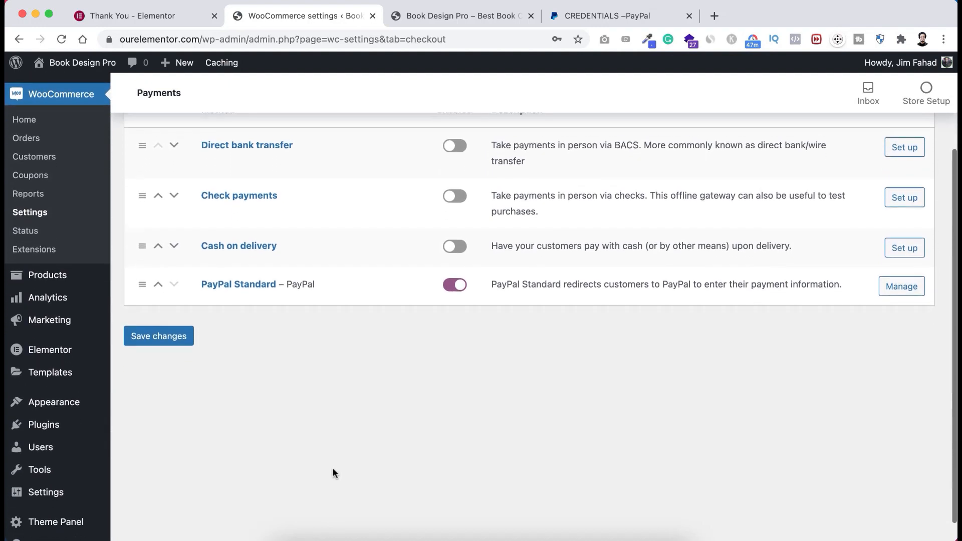
# - Search plugins for 'woocommerce stripe', then install and activate Stripe Payment Gateway for WooCommerce
pyautogui.moveTo(50, 406)
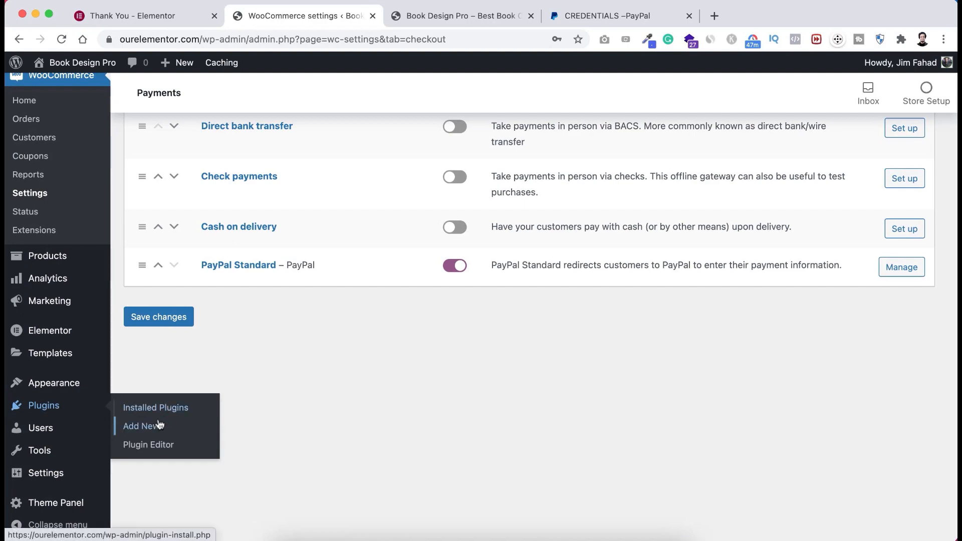
pyautogui.click(154, 429)
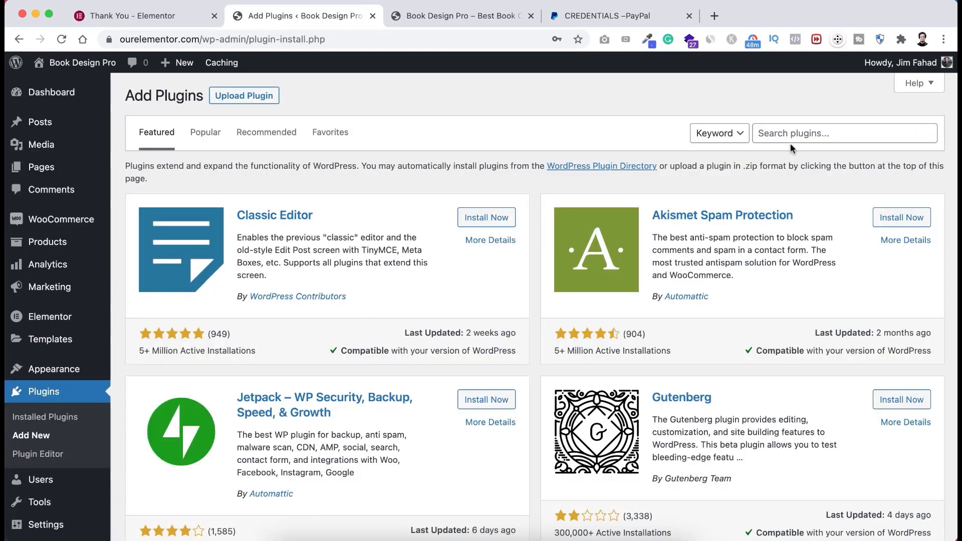
pyautogui.click(781, 131)
pyautogui.write('woo')
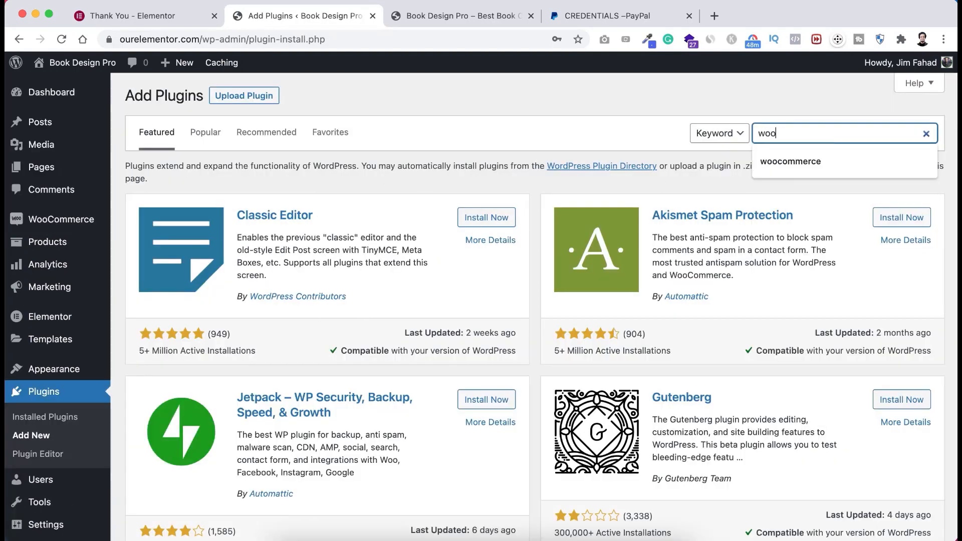
pyautogui.write('commerce str')
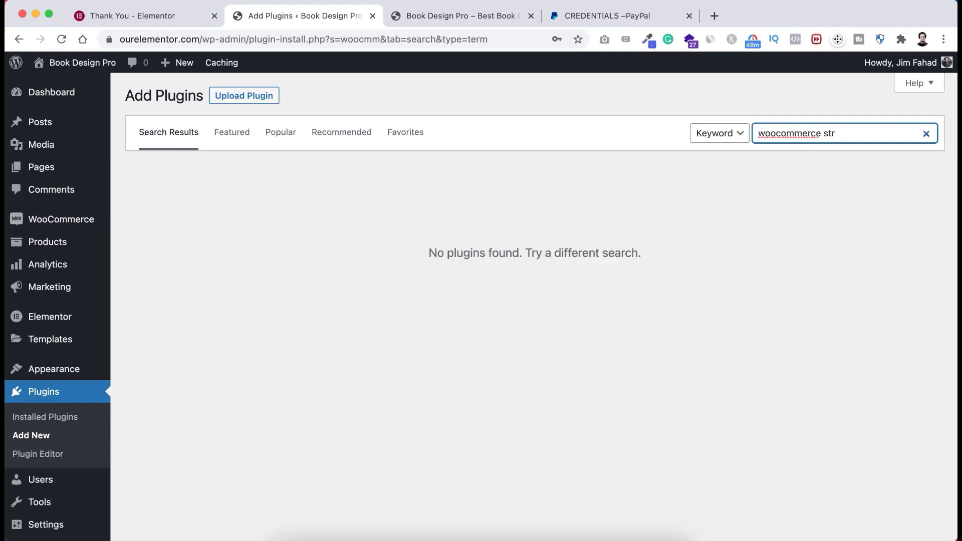
pyautogui.write('ipe')
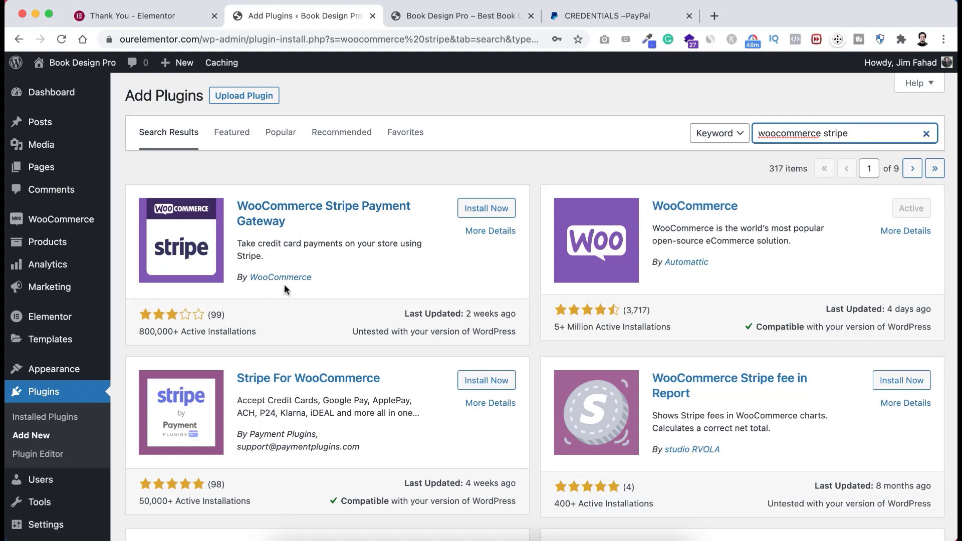
pyautogui.scroll(-10, 383, 289)
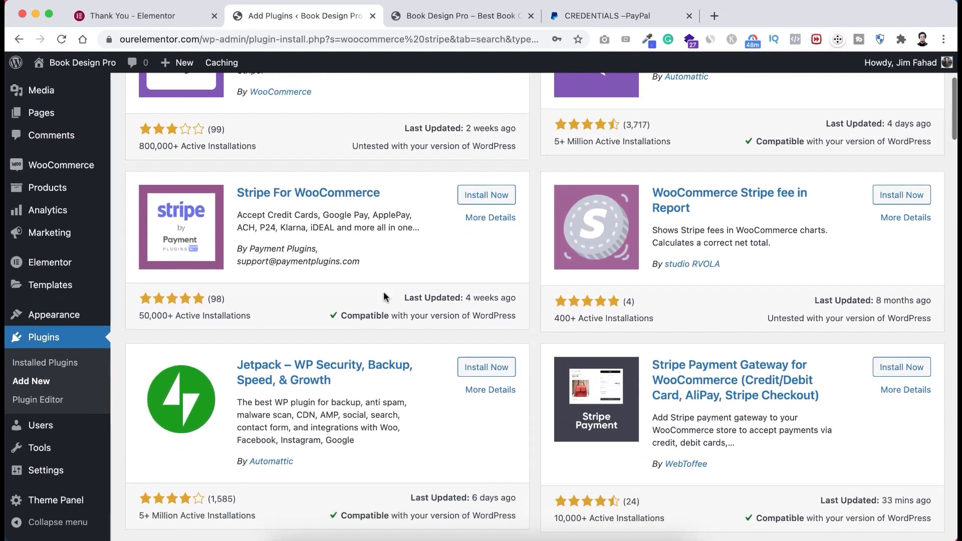
pyautogui.scroll(-2, 385, 290)
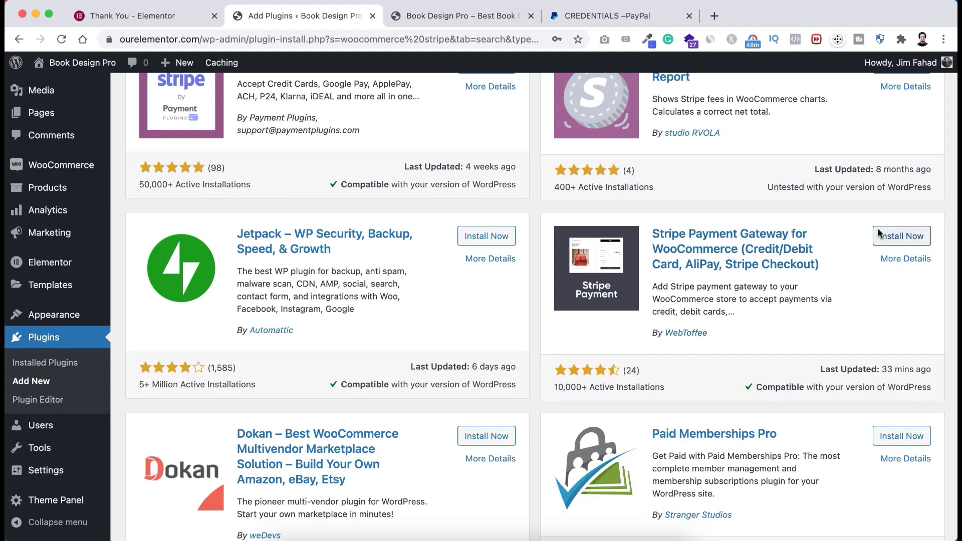
pyautogui.click(900, 236)
pyautogui.click(907, 236)
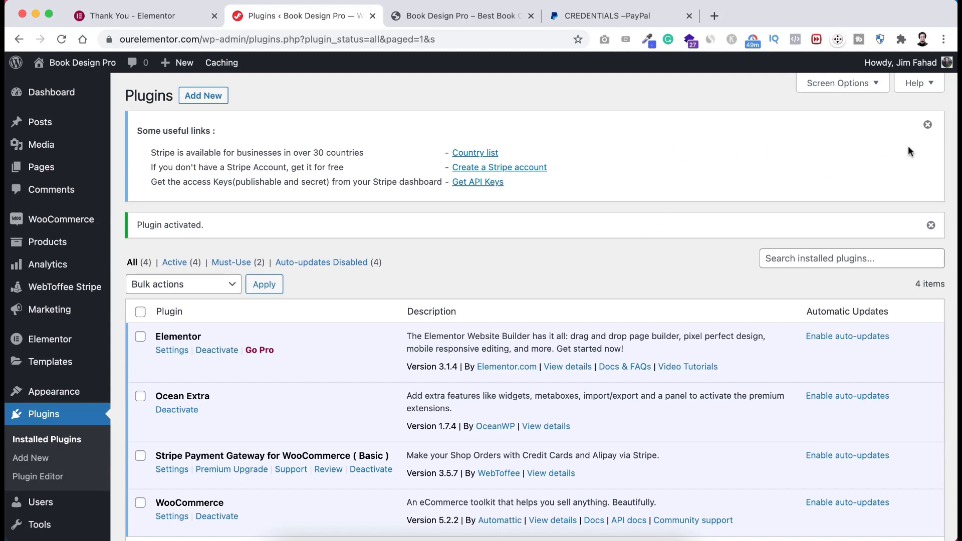
# - Dismiss the Stripe notice, then turn on Stripe Payment under WooCommerce Payments and save
pyautogui.click(928, 125)
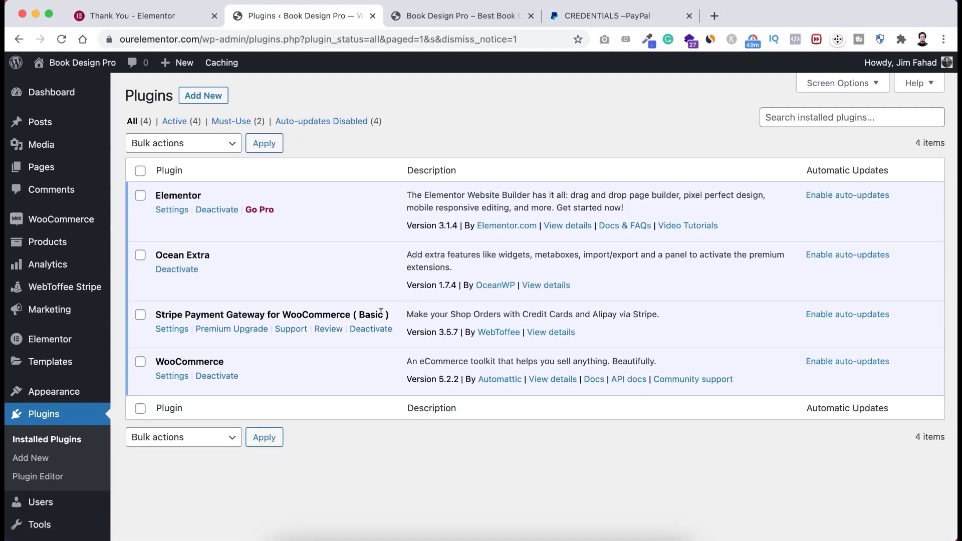
pyautogui.moveTo(44, 223)
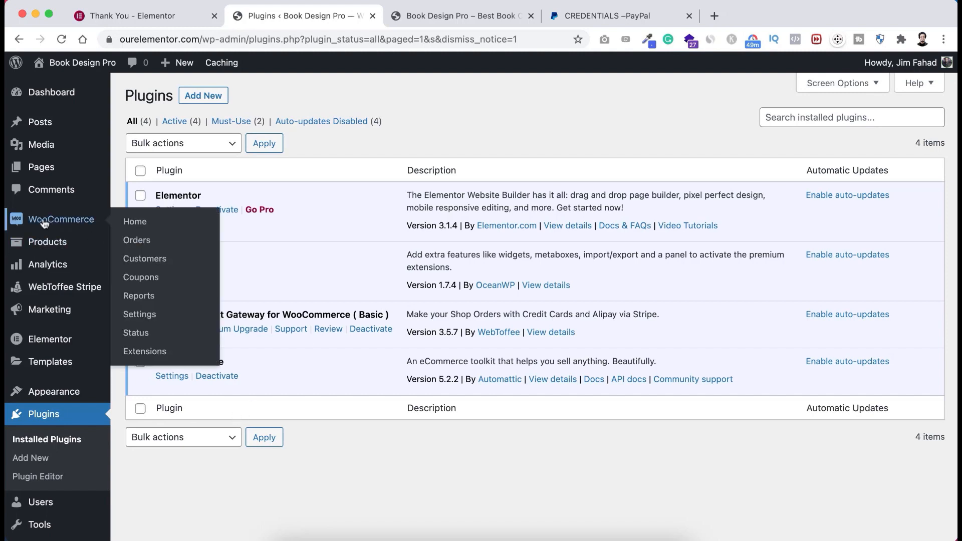
pyautogui.click(142, 313)
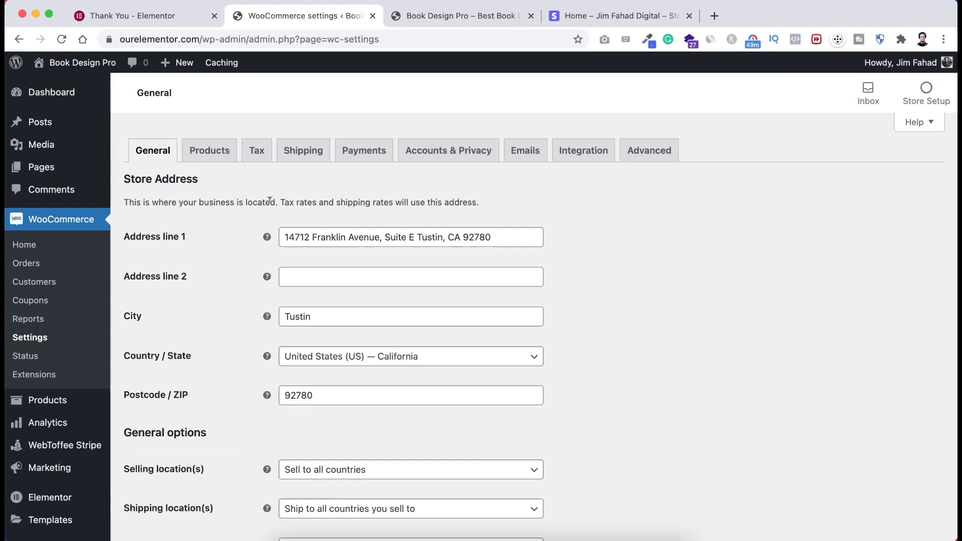
pyautogui.click(365, 153)
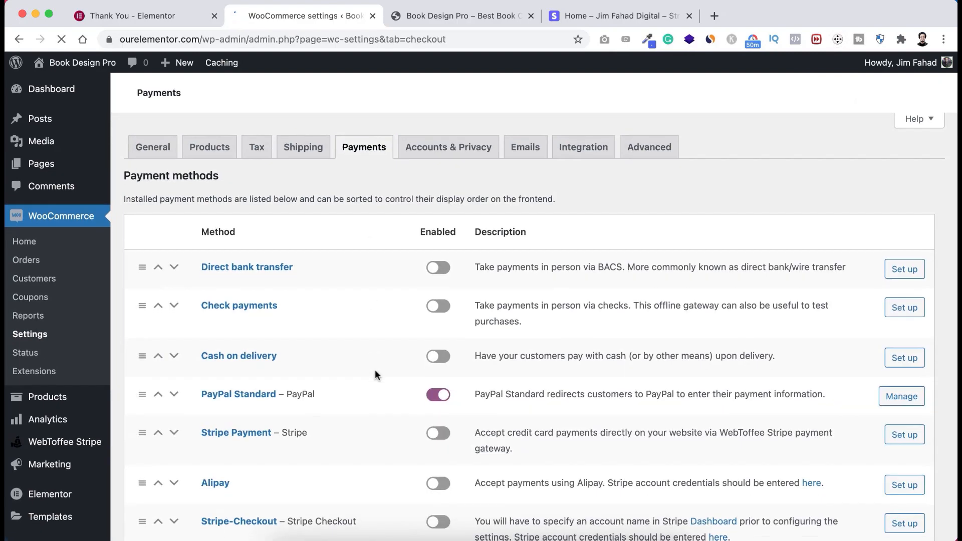
pyautogui.scroll(-3, 377, 375)
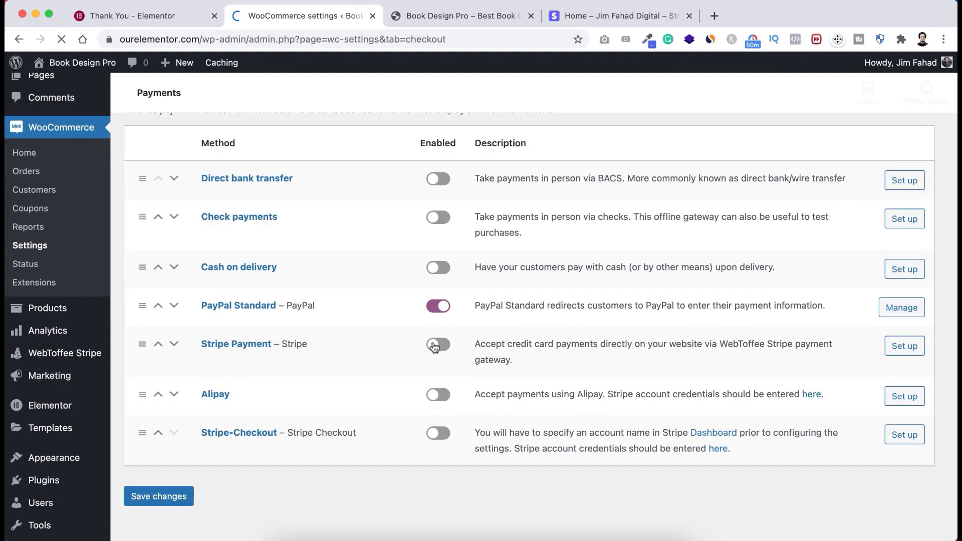
pyautogui.click(451, 346)
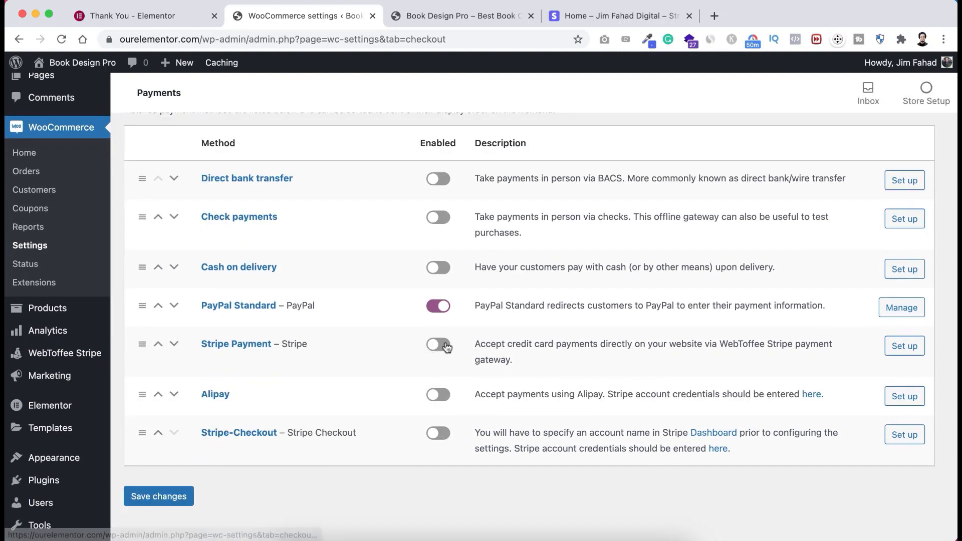
pyautogui.click(159, 496)
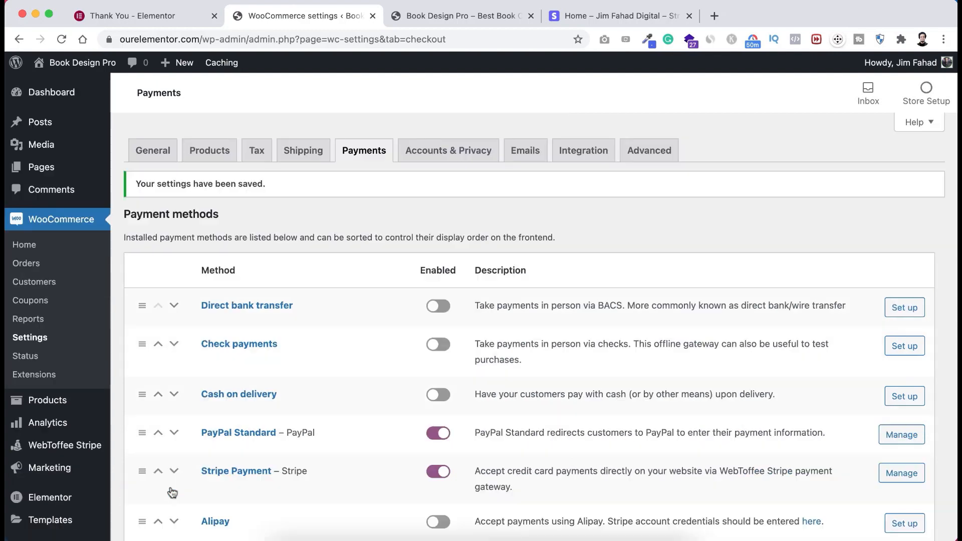
pyautogui.scroll(-3, 170, 491)
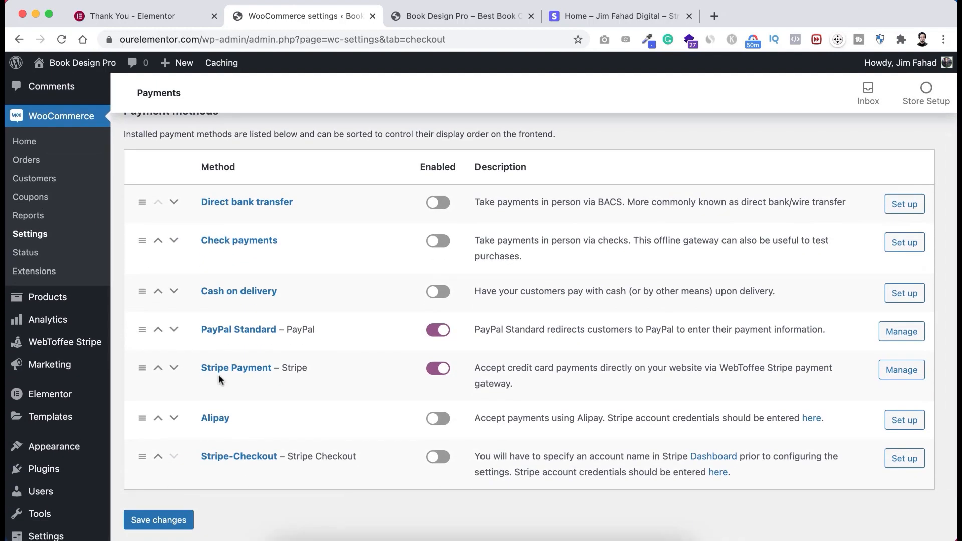
# - Switch the Stripe transaction mode to Live Mode and back to Test Mode, then view the Stripe dashboard
pyautogui.click(905, 371)
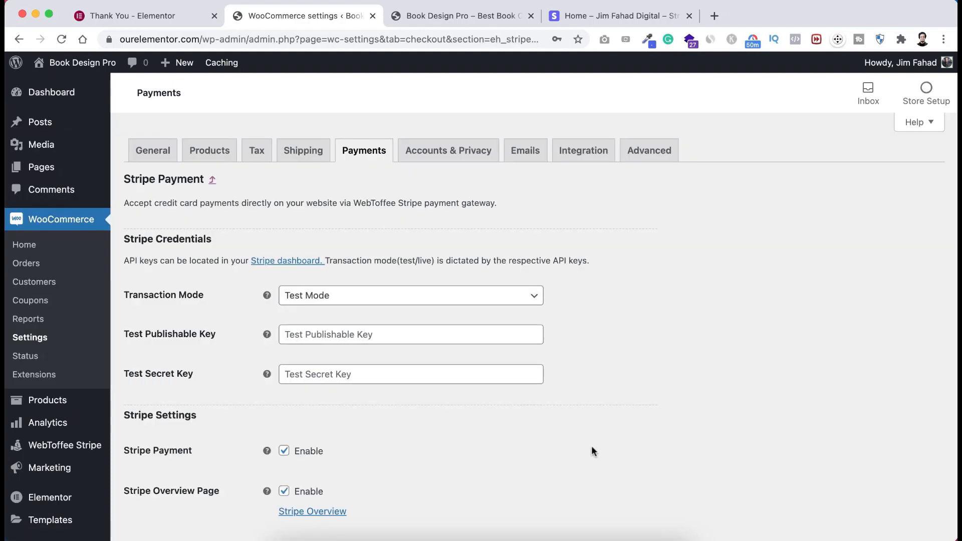
pyautogui.scroll(-10, 450, 461)
pyautogui.click(356, 300)
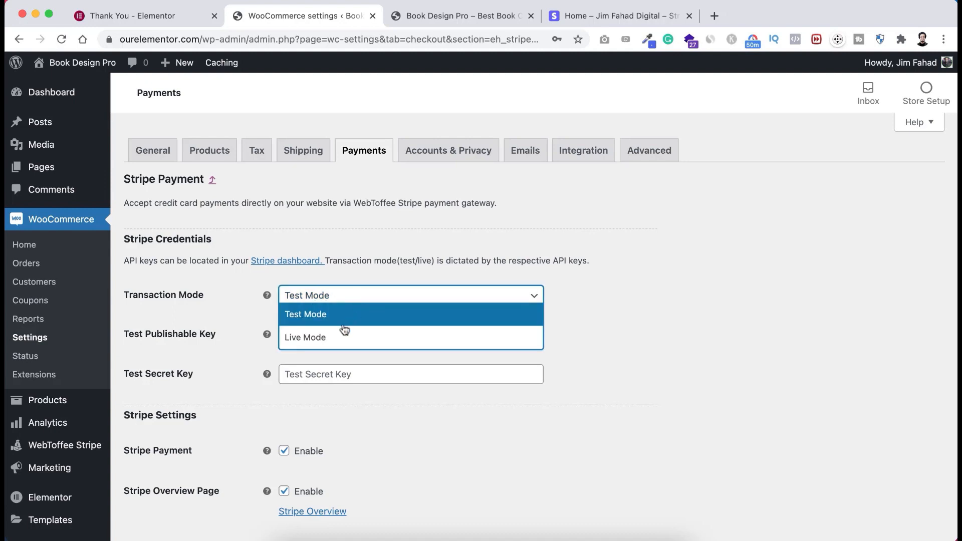
pyautogui.click(334, 337)
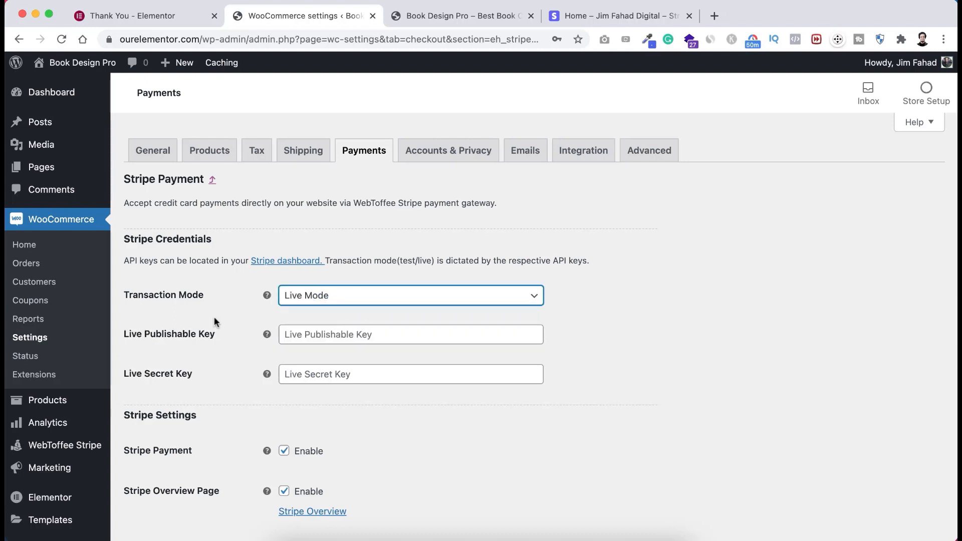
pyautogui.click(339, 300)
pyautogui.click(340, 312)
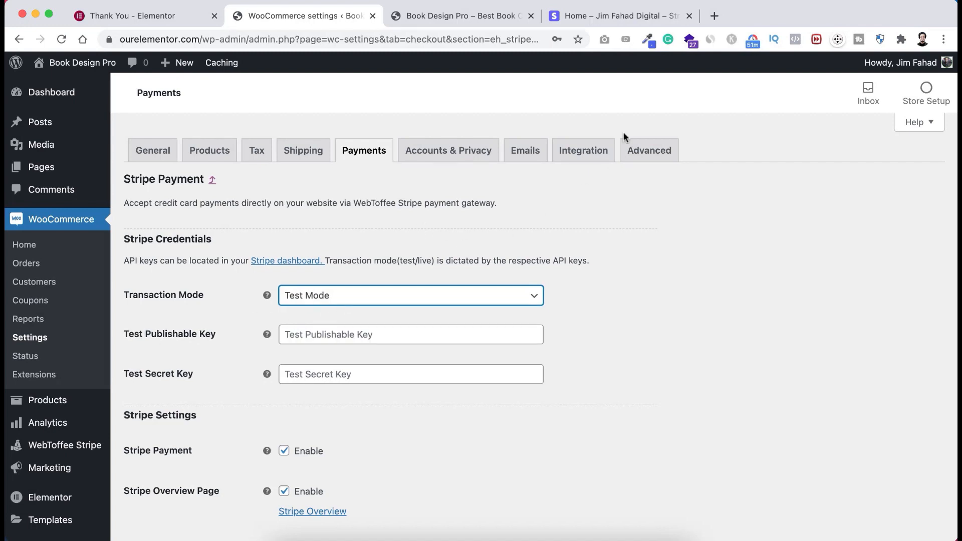
pyautogui.click(611, 16)
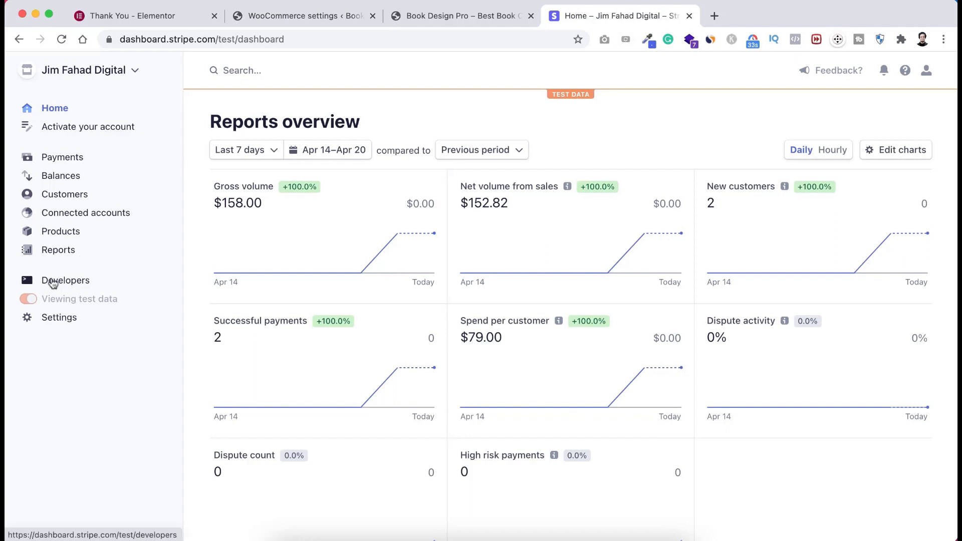
# - Copy the test publishable key from Stripe's Developers > API keys into WooCommerce's Test Publishable Key field
pyautogui.click(71, 282)
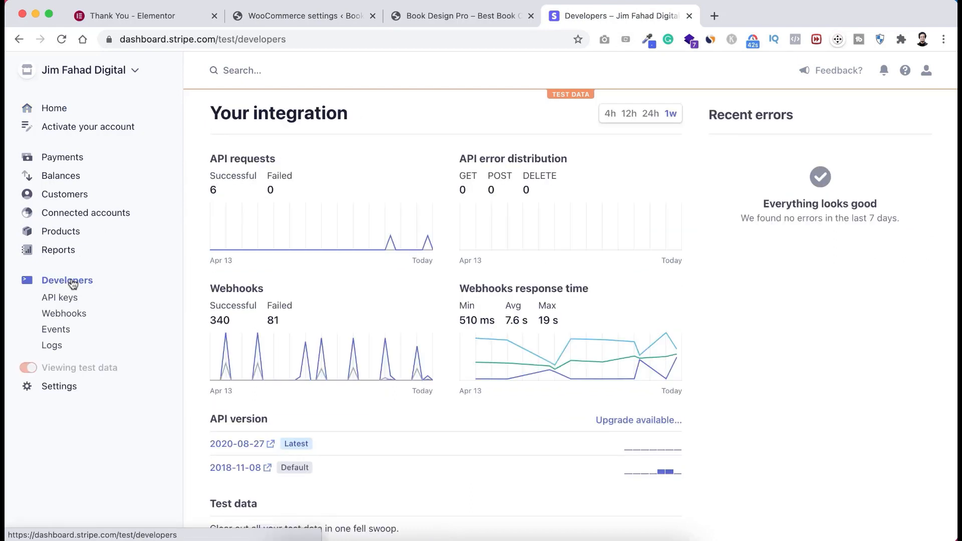
pyautogui.click(62, 301)
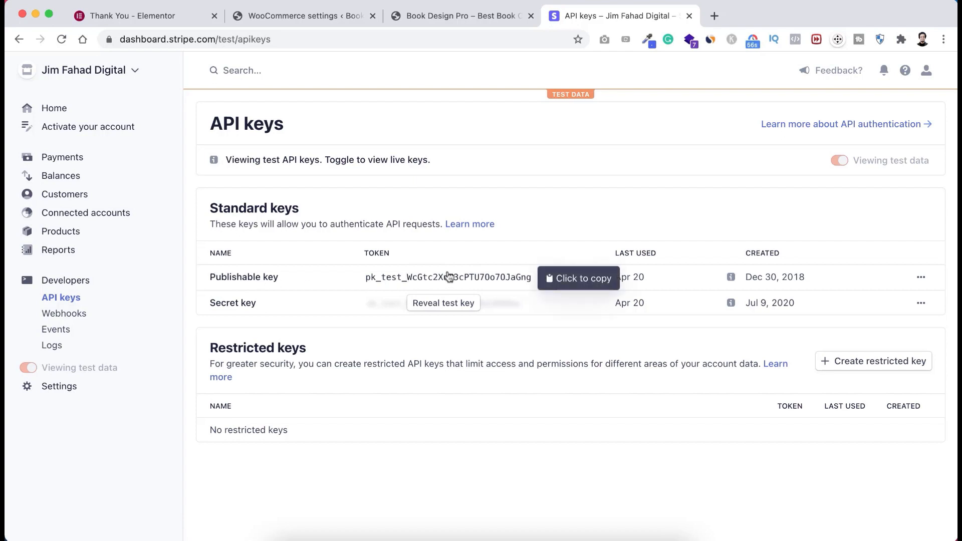
pyautogui.click(484, 277)
pyautogui.click(307, 14)
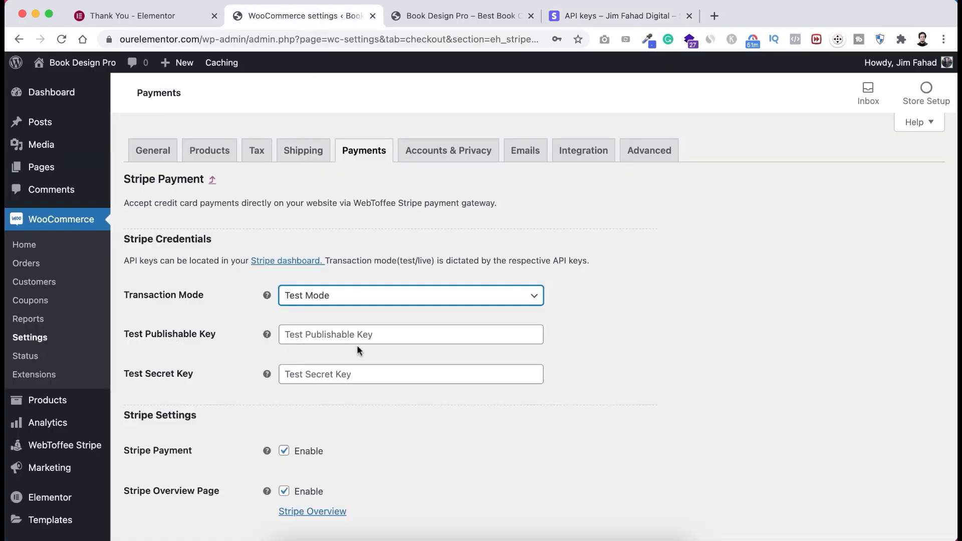
pyautogui.click(344, 333)
pyautogui.press('super+v')
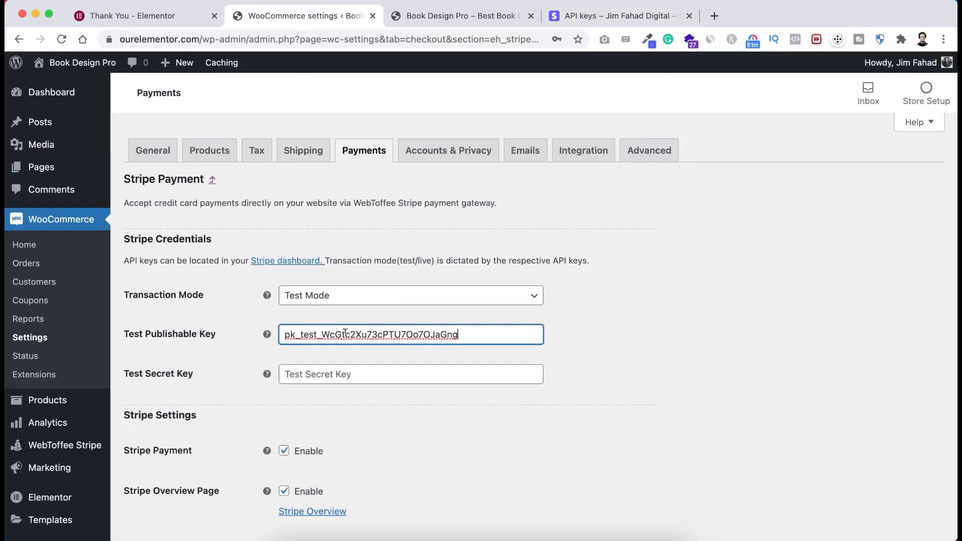
pyautogui.click(600, 17)
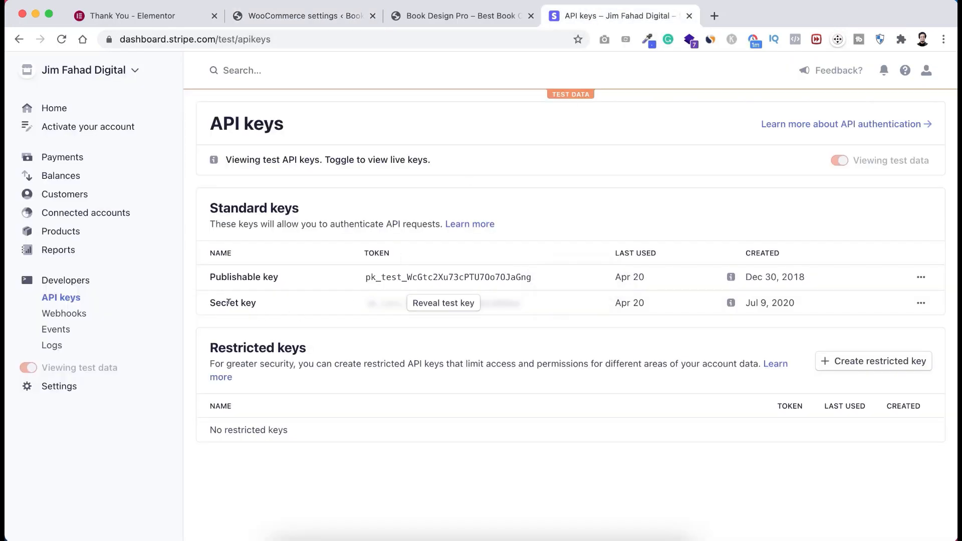
# - Reveal Stripe's secret test key with password confirmation and copy it
pyautogui.click(444, 309)
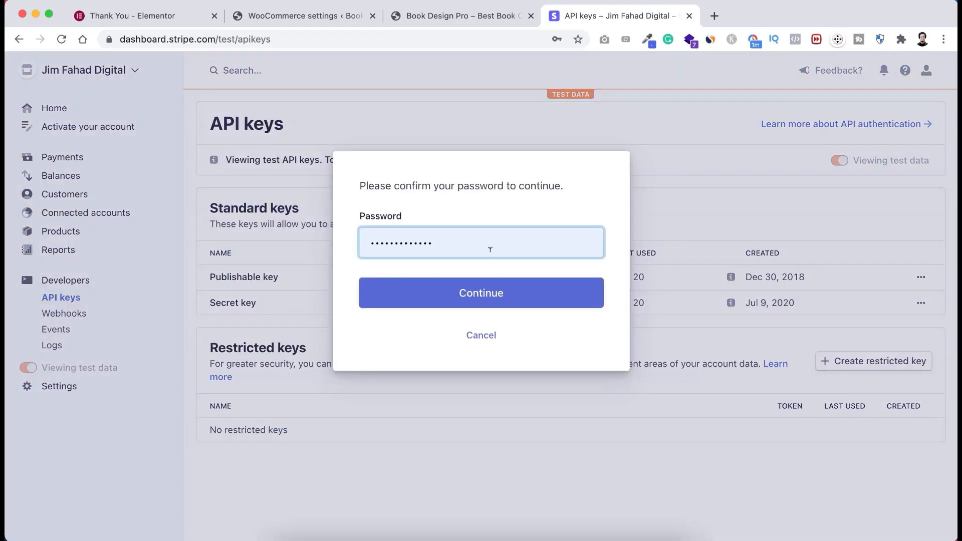
pyautogui.click(465, 300)
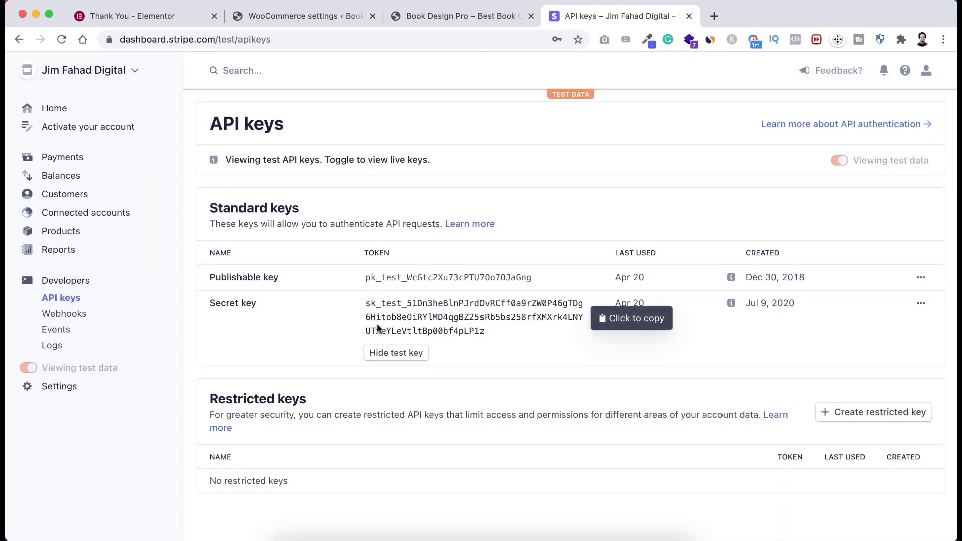
pyautogui.click(458, 316)
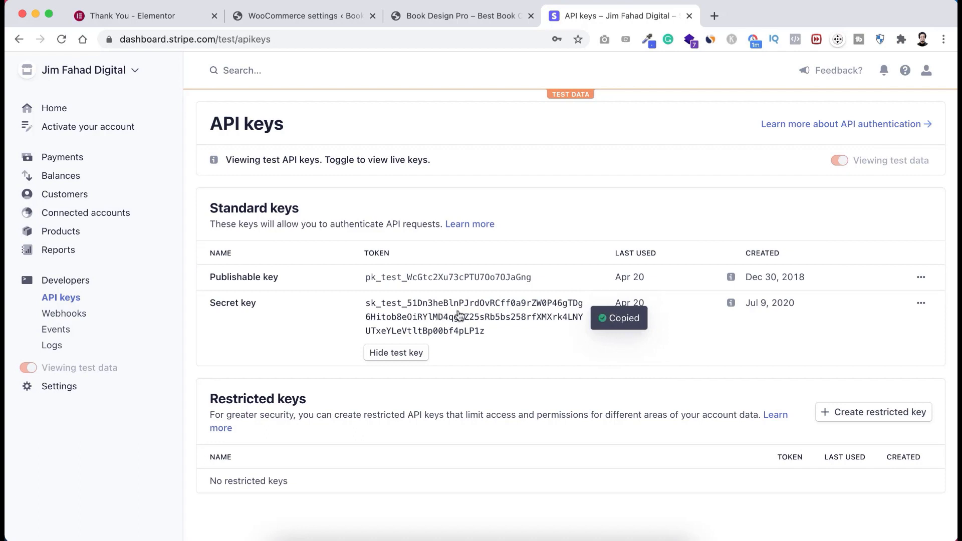
pyautogui.click(301, 15)
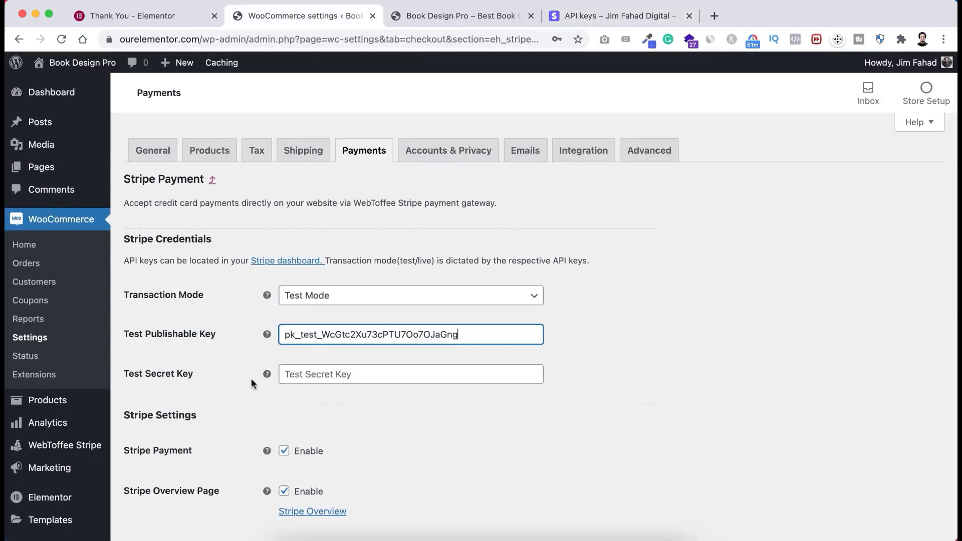
# - Paste the secret key into the Test Secret Key field, keeping Test Mode selected
pyautogui.click(308, 375)
pyautogui.press('super+v')
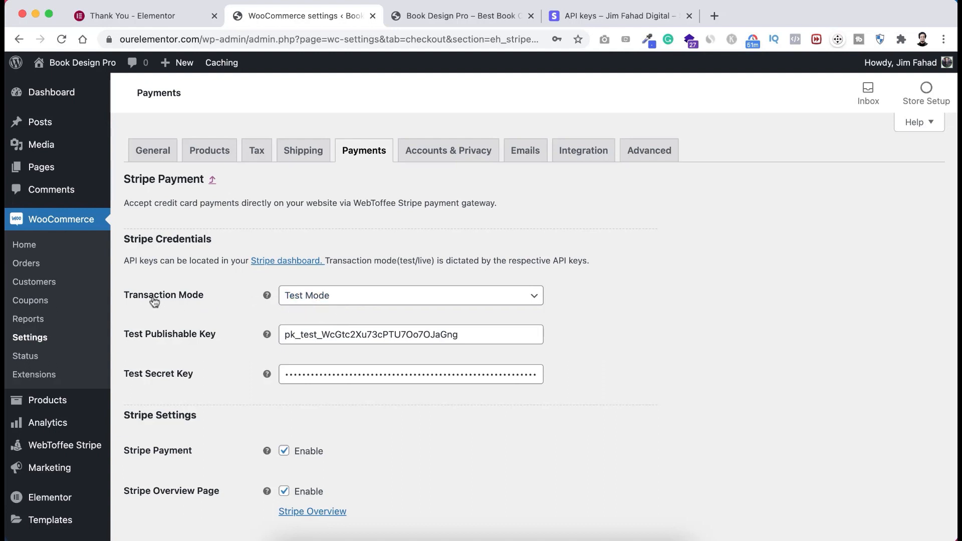
pyautogui.click(320, 301)
pyautogui.click(320, 313)
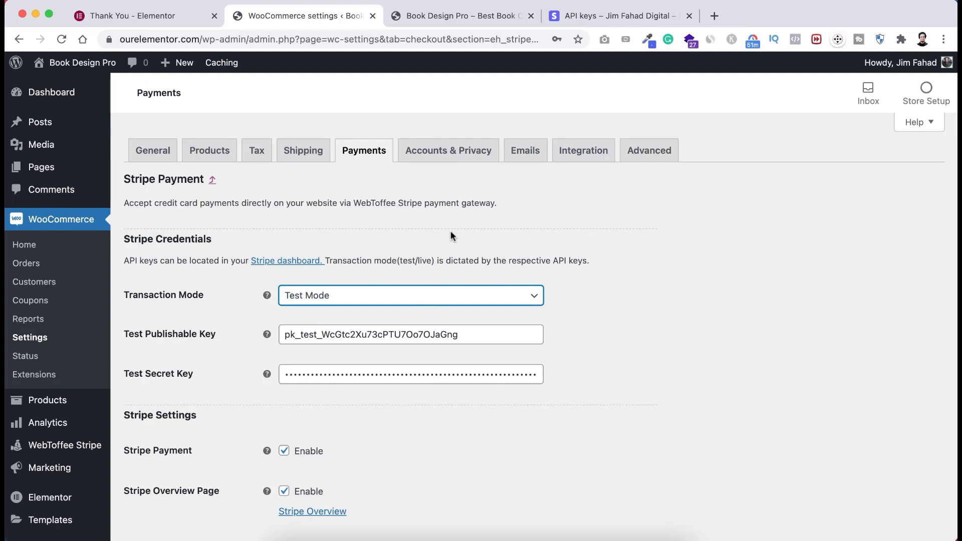
pyautogui.click(613, 16)
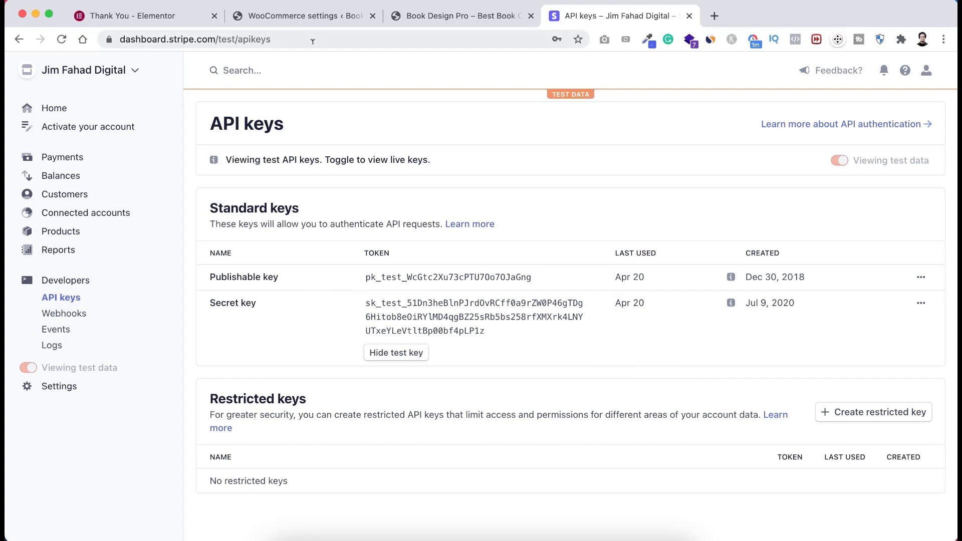
pyautogui.click(303, 14)
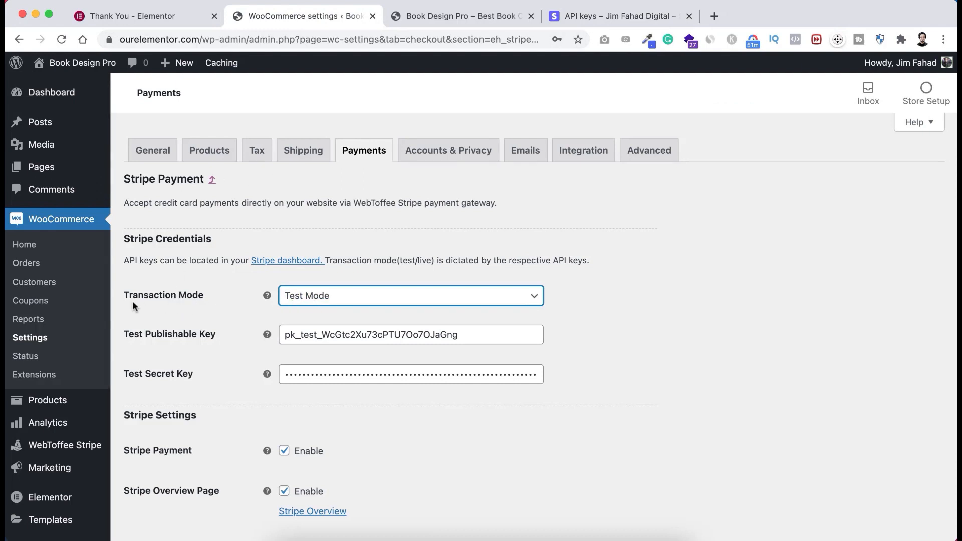
# - Check the Live Mode key fields, return to Test Mode, and save the Stripe settings
pyautogui.click(318, 297)
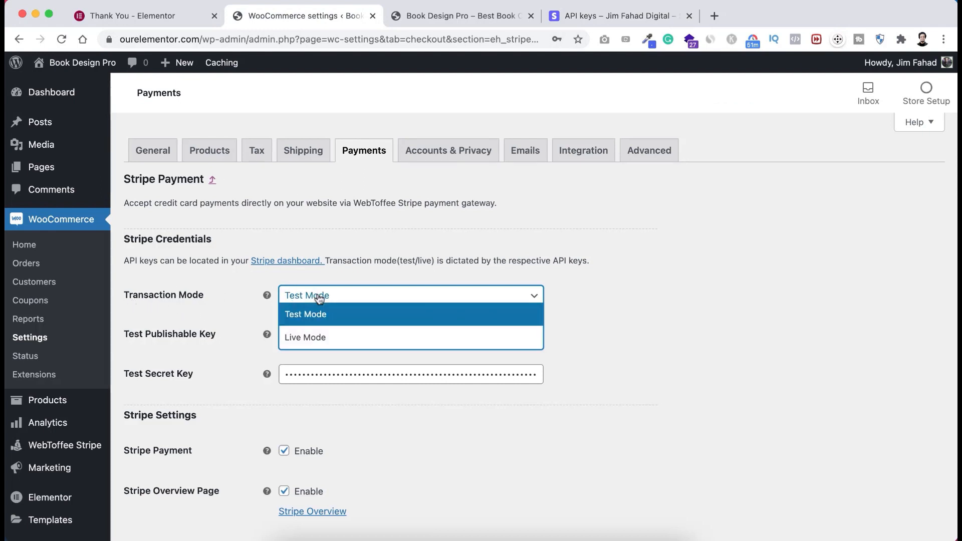
pyautogui.click(324, 335)
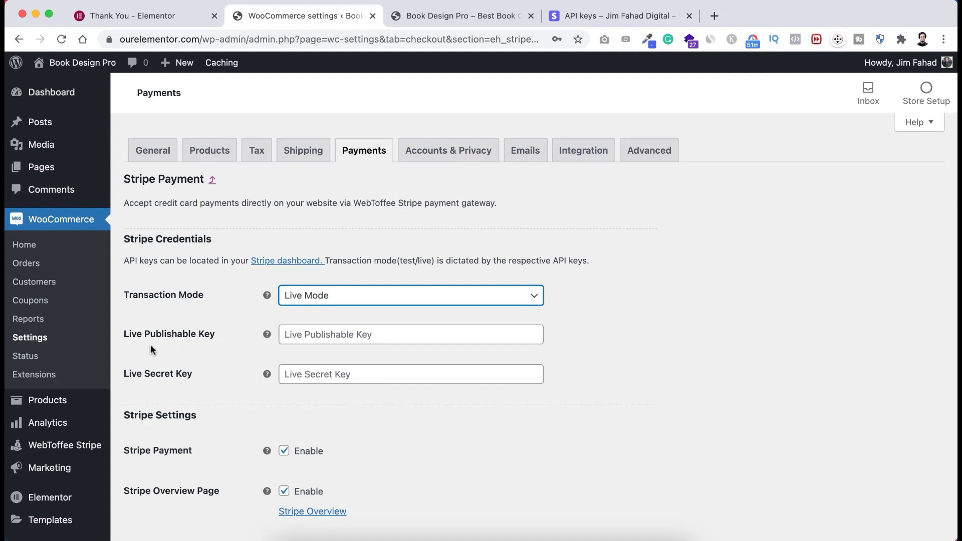
pyautogui.click(336, 335)
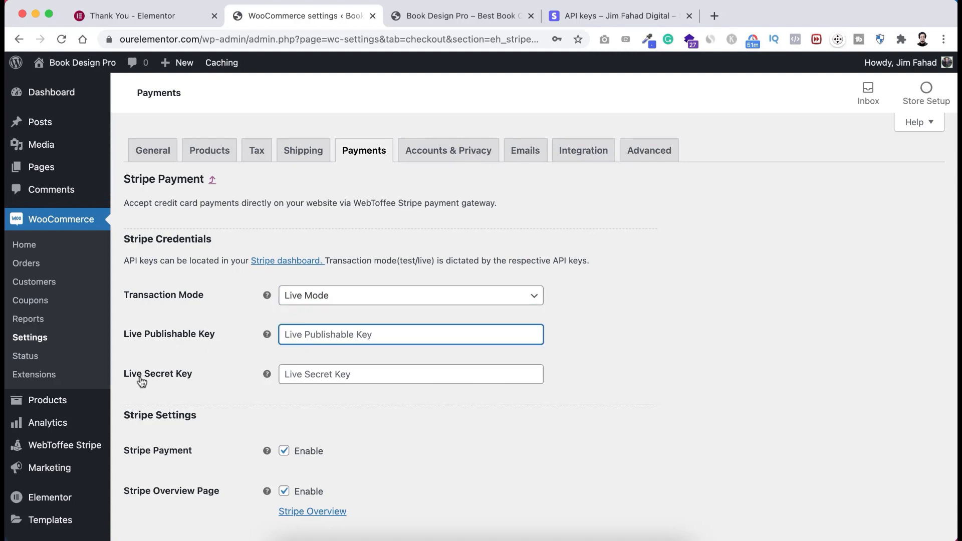
pyautogui.click(336, 374)
pyautogui.click(237, 345)
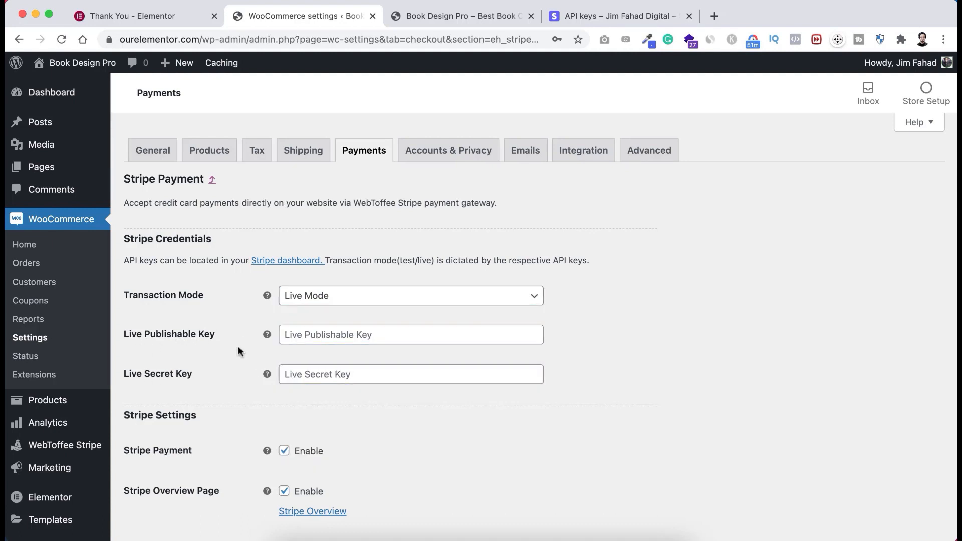
pyautogui.click(329, 300)
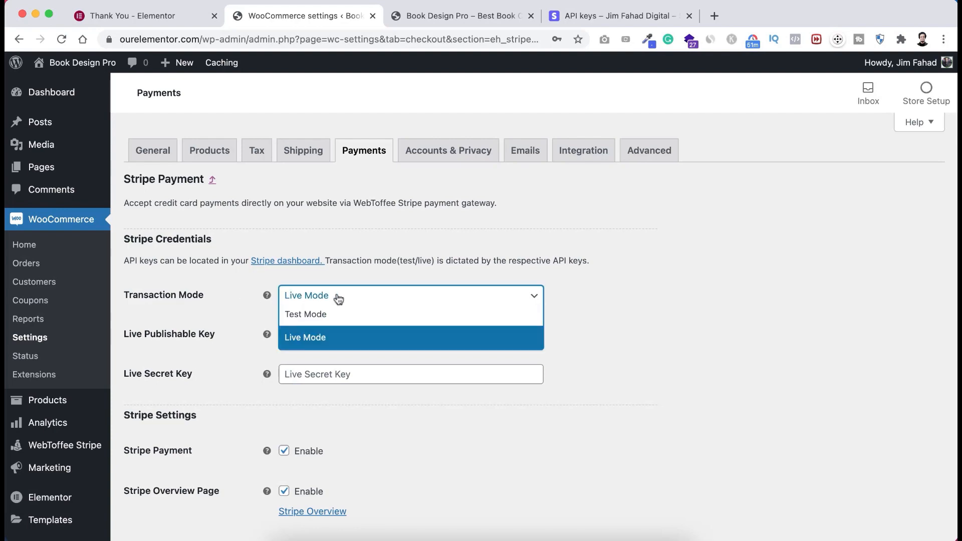
pyautogui.click(317, 315)
pyautogui.scroll(-10, 316, 319)
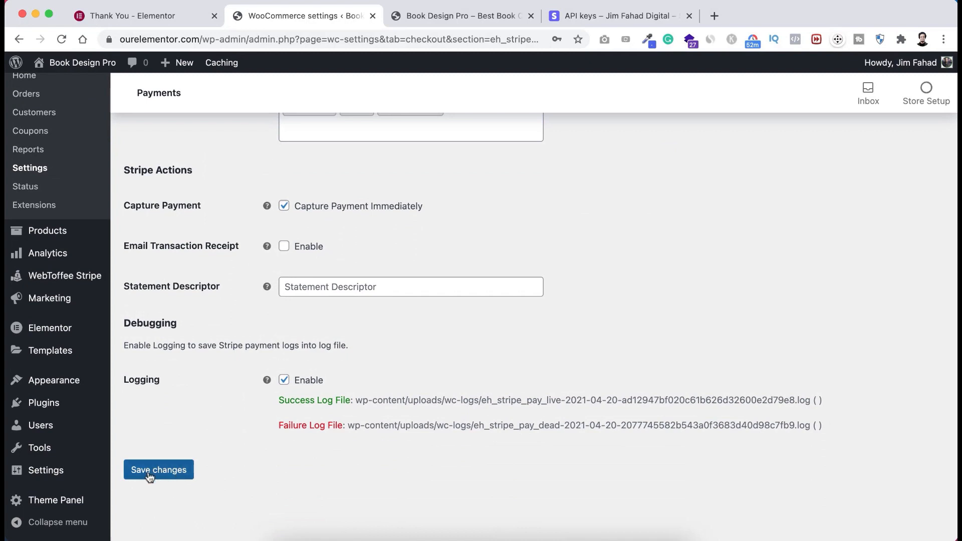
pyautogui.click(159, 471)
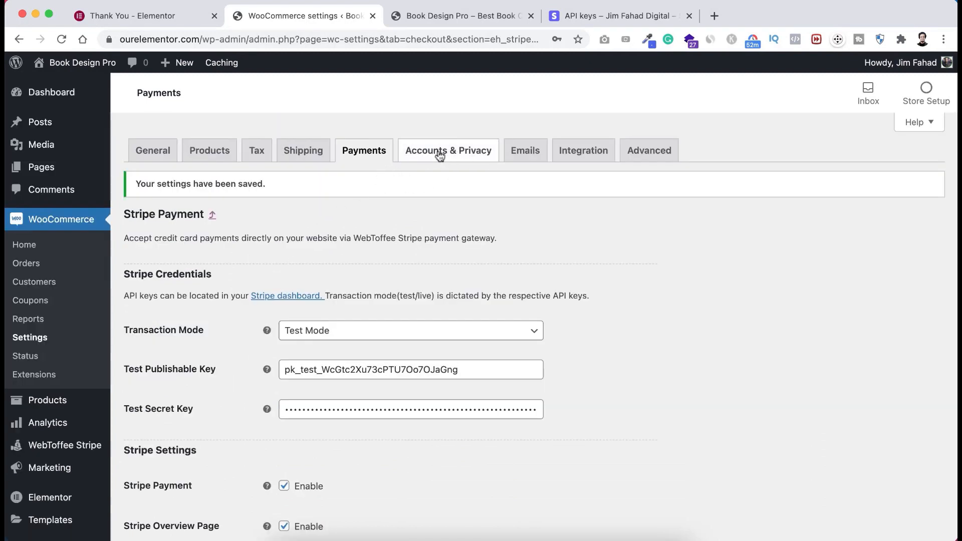
# - Enable login at checkout and account creation at checkout and on My account, then save
pyautogui.click(456, 159)
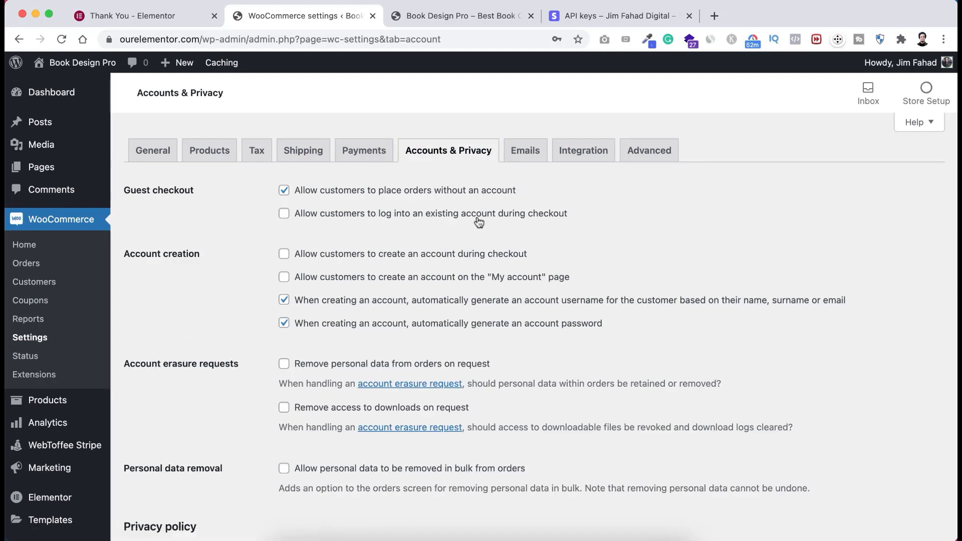
pyautogui.click(285, 215)
pyautogui.click(284, 254)
pyautogui.click(284, 277)
pyautogui.scroll(-1, 253, 368)
pyautogui.scroll(-10, 253, 365)
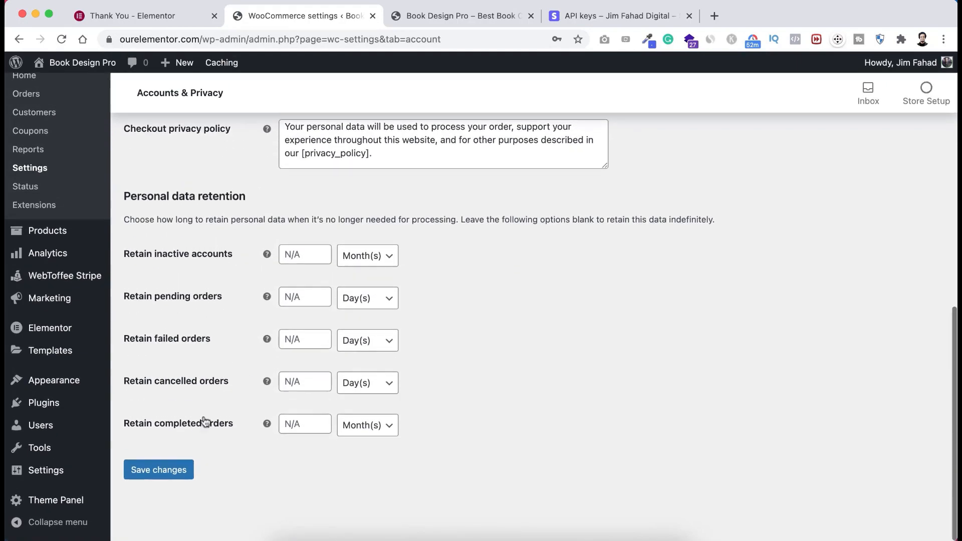
pyautogui.click(175, 467)
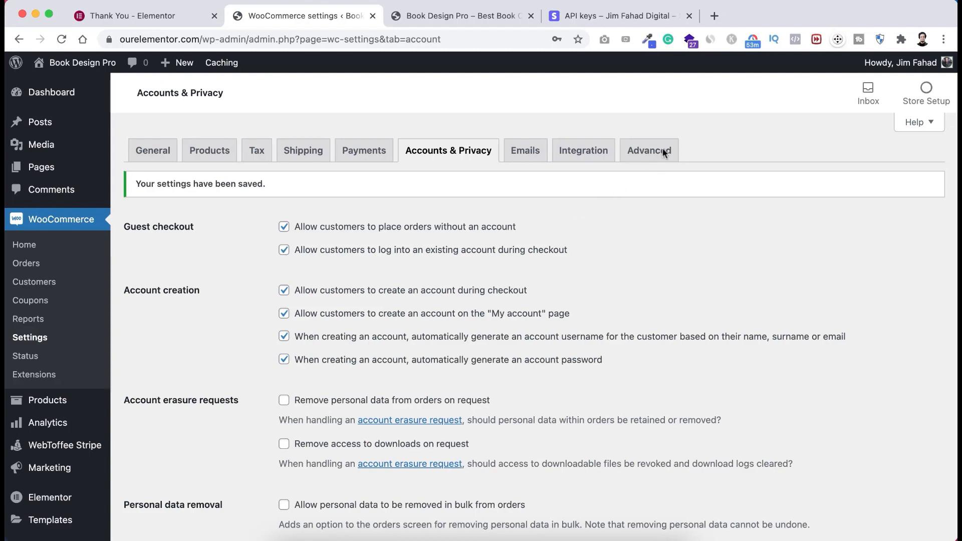
# - Save the Advanced tab's page setup for Cart, Checkout and My account unchanged
pyautogui.click(649, 151)
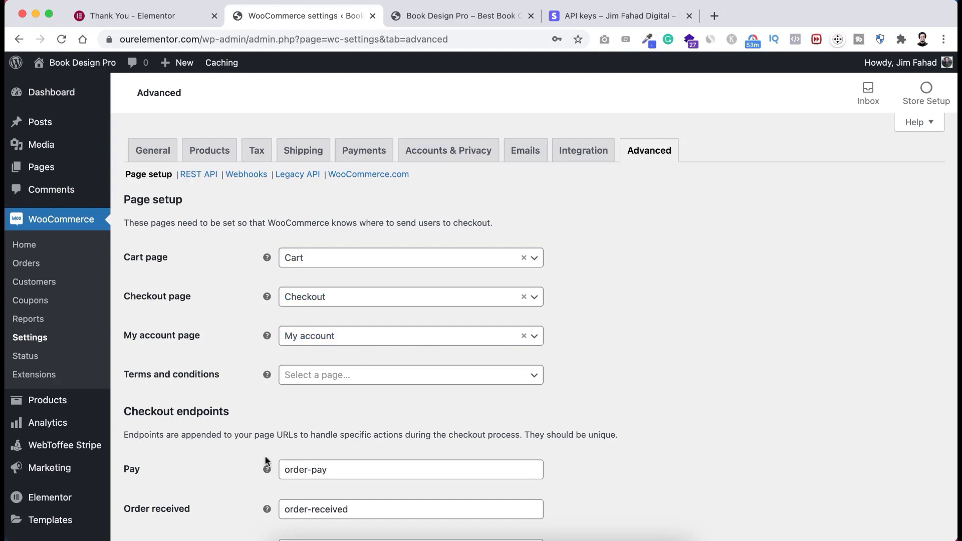
pyautogui.scroll(-10, 266, 460)
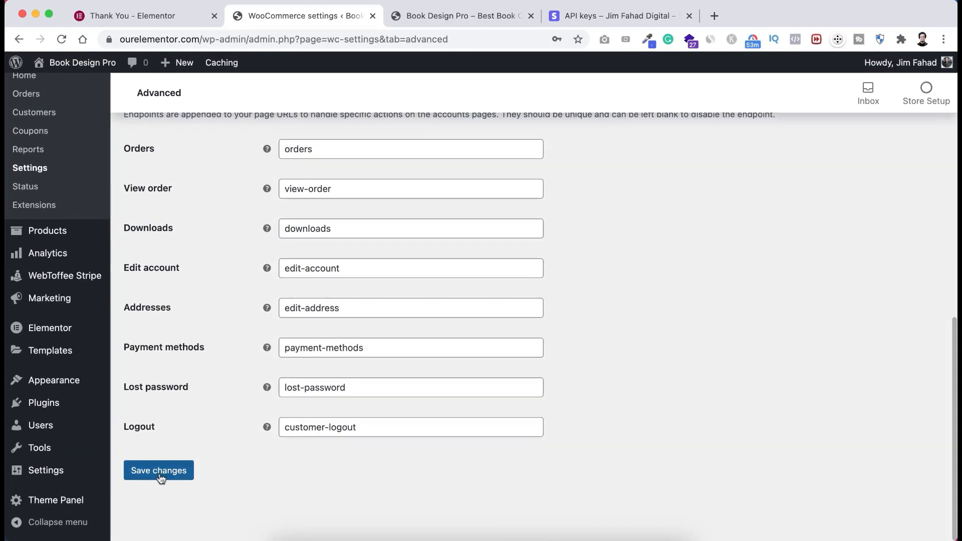
pyautogui.click(159, 474)
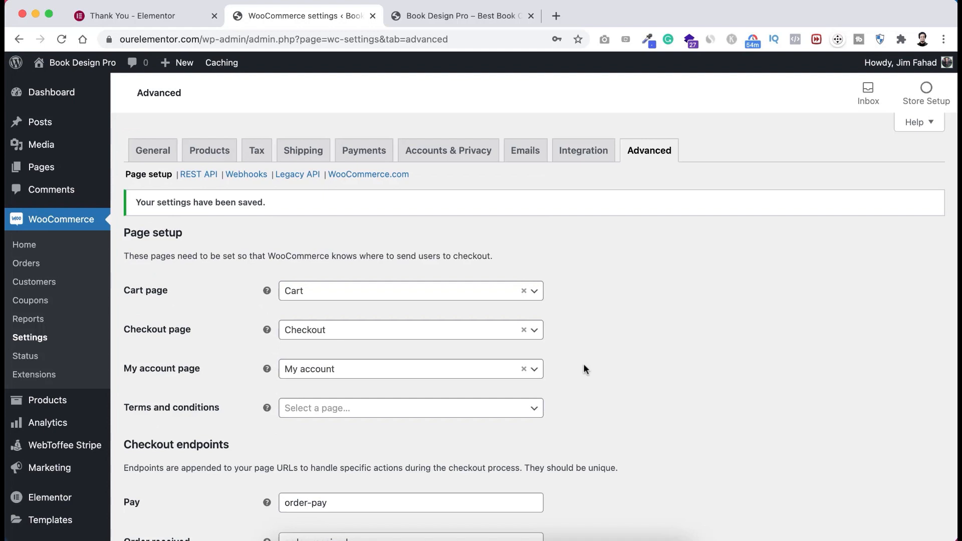
pyautogui.scroll(-2, 583, 365)
pyautogui.scroll(2, 583, 365)
pyautogui.scroll(-3, 584, 363)
pyautogui.scroll(3, 584, 363)
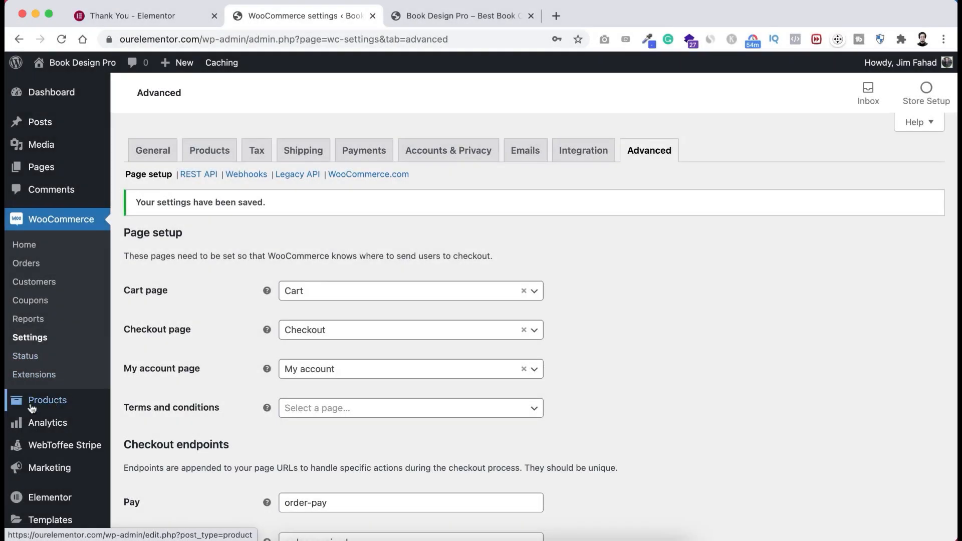
pyautogui.moveTo(25, 406)
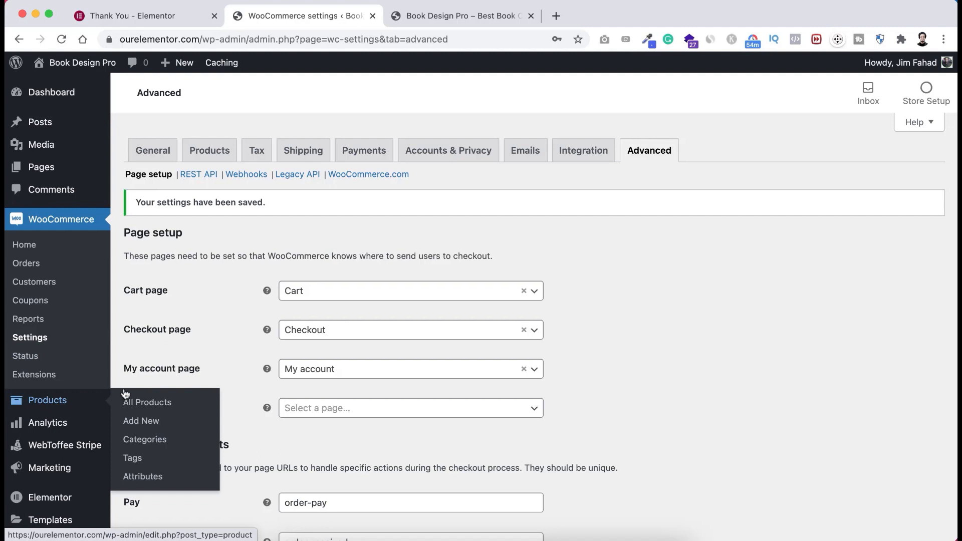
# - Open the Products > Add New form for a new product
pyautogui.click(139, 422)
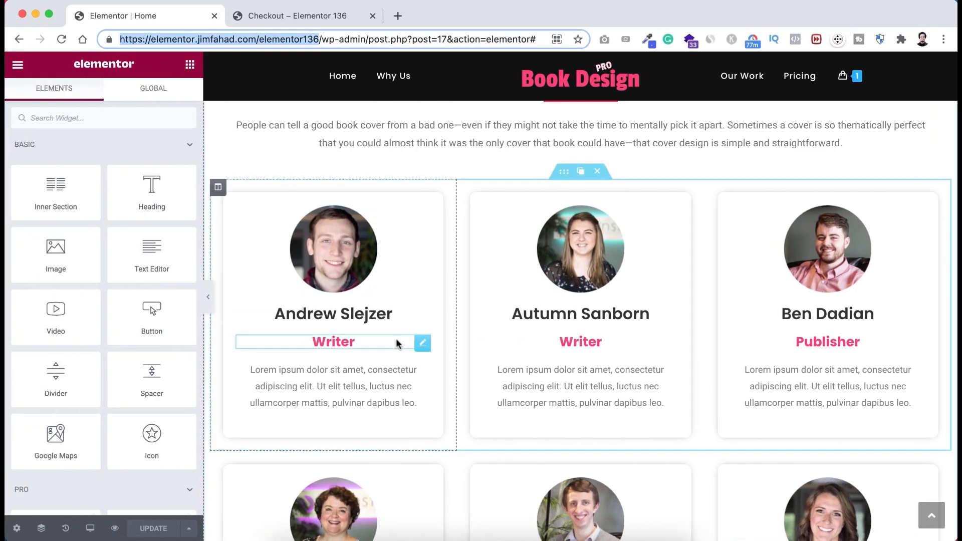
pyautogui.scroll(-15, 399, 335)
pyautogui.scroll(5, 402, 336)
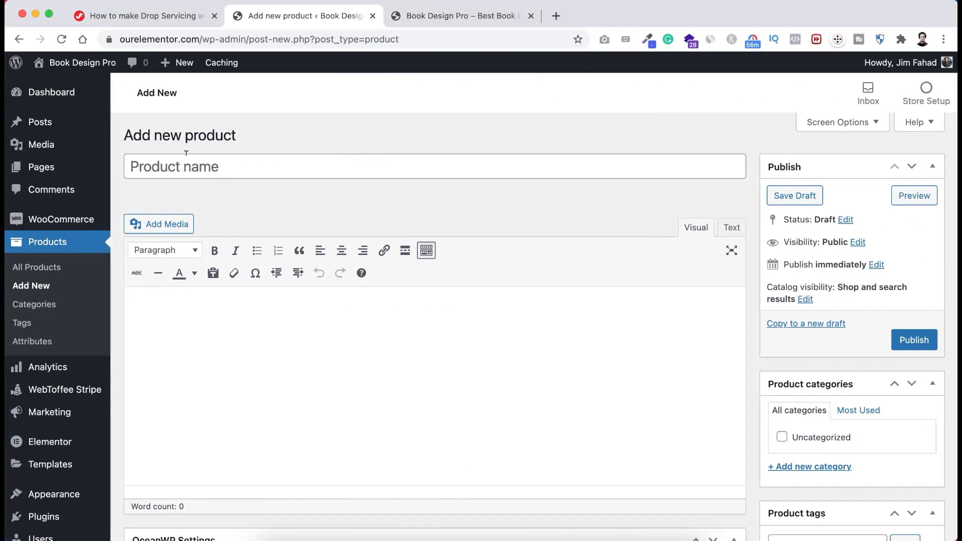
# - Name the product 'Basic' and paste the five Basic package features into its short description
pyautogui.click(178, 167)
pyautogui.write('Basic')
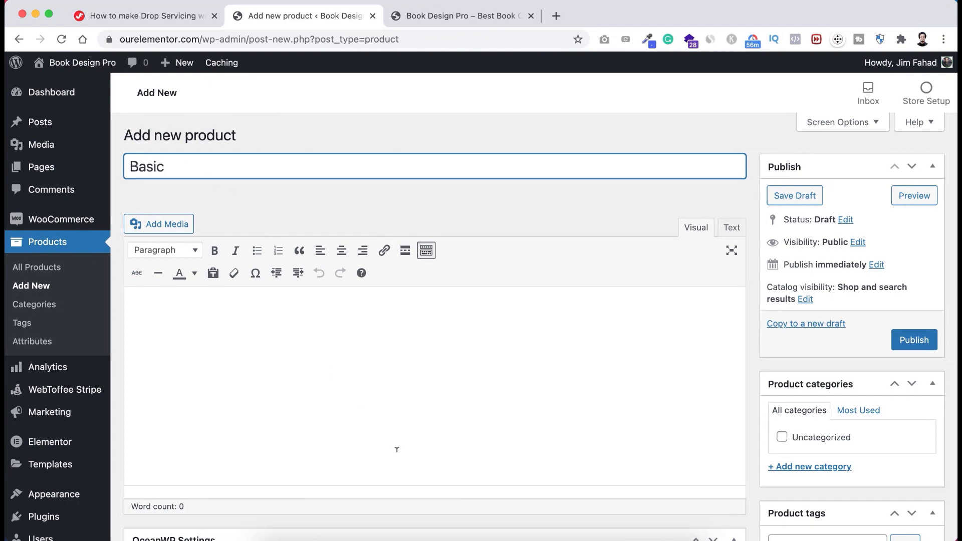
pyautogui.scroll(-15, 397, 449)
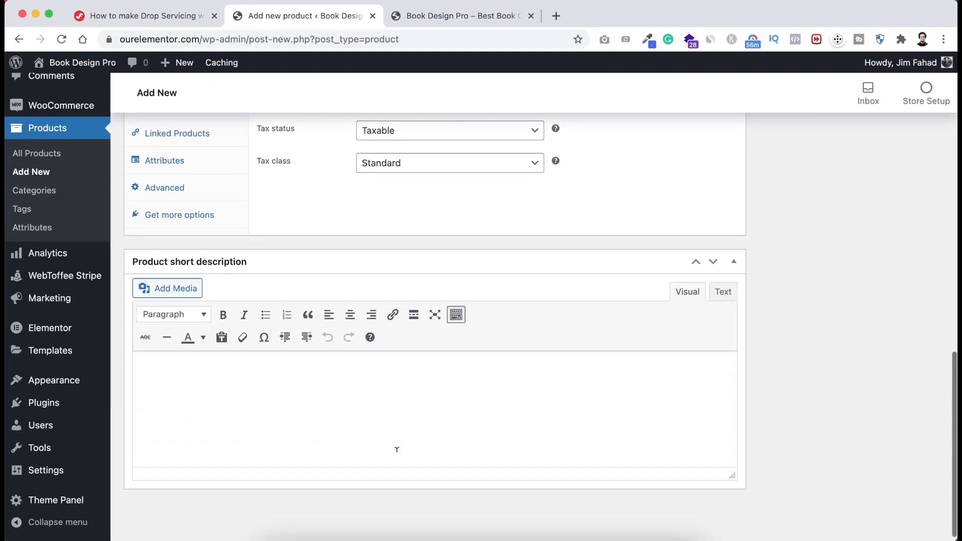
pyautogui.scroll(2, 397, 449)
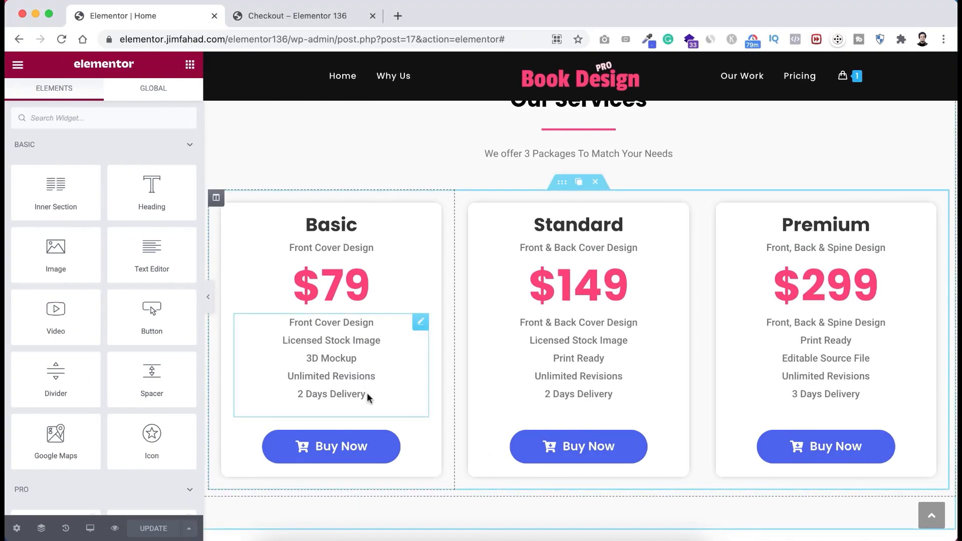
pyautogui.tripleClick(342, 373)
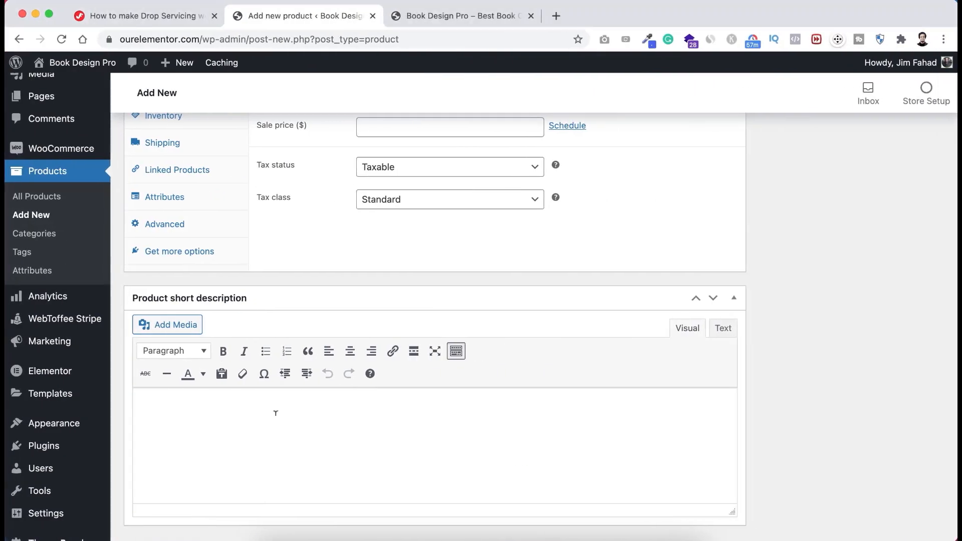
pyautogui.write('Front Cover Design Licensed Stock Image 3D Mockup Unlimited Revisions 2 Days Delivery')
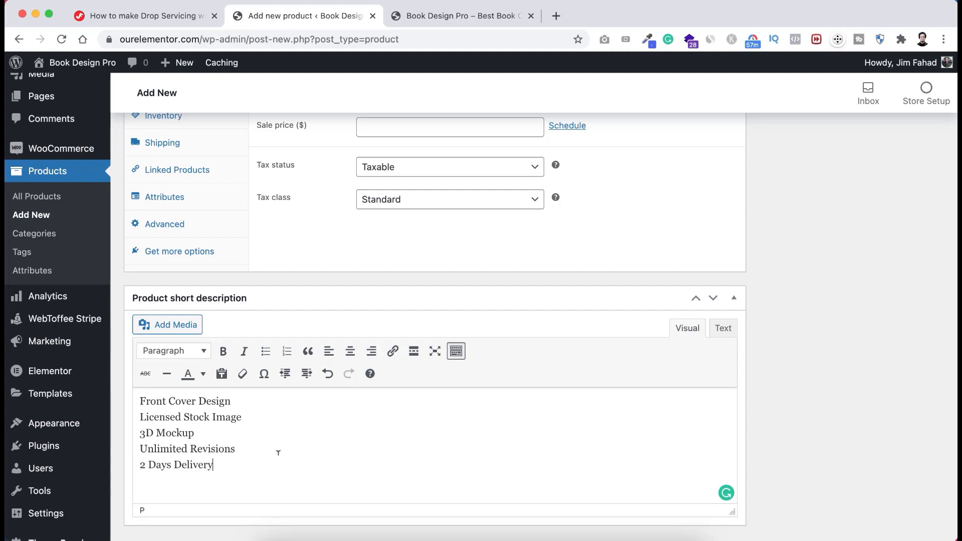
pyautogui.scroll(4, 418, 288)
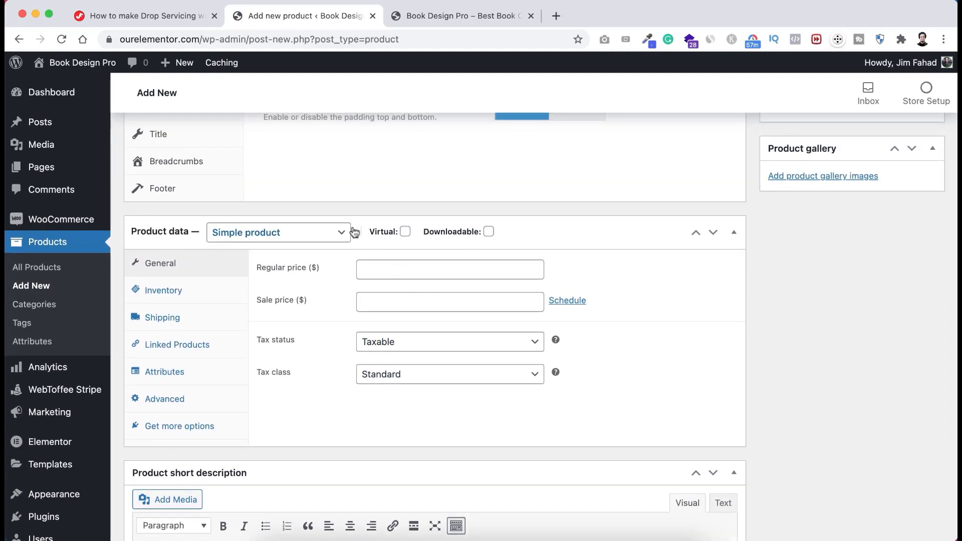
# - Mark the Basic product as Virtual with a regular price of 79
pyautogui.moveTo(392, 231)
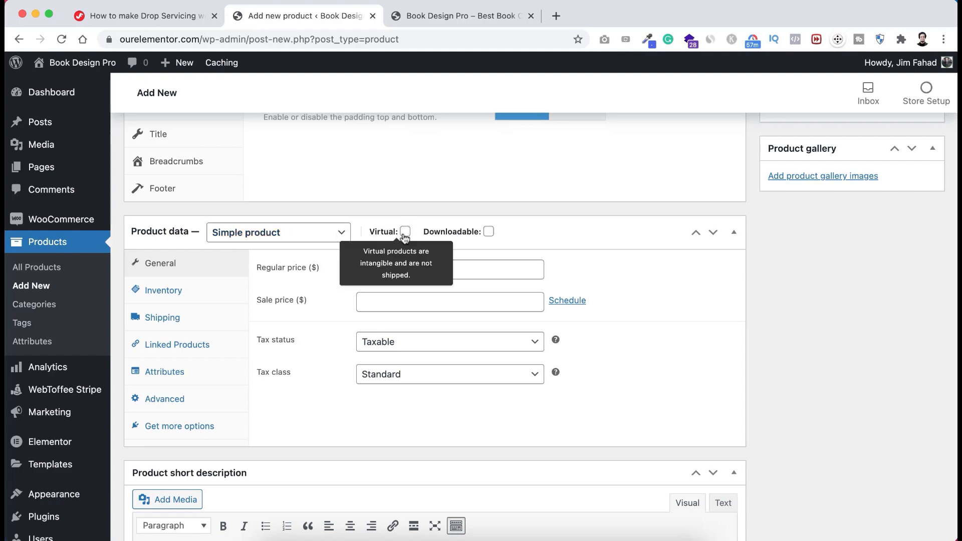
pyautogui.click(405, 231)
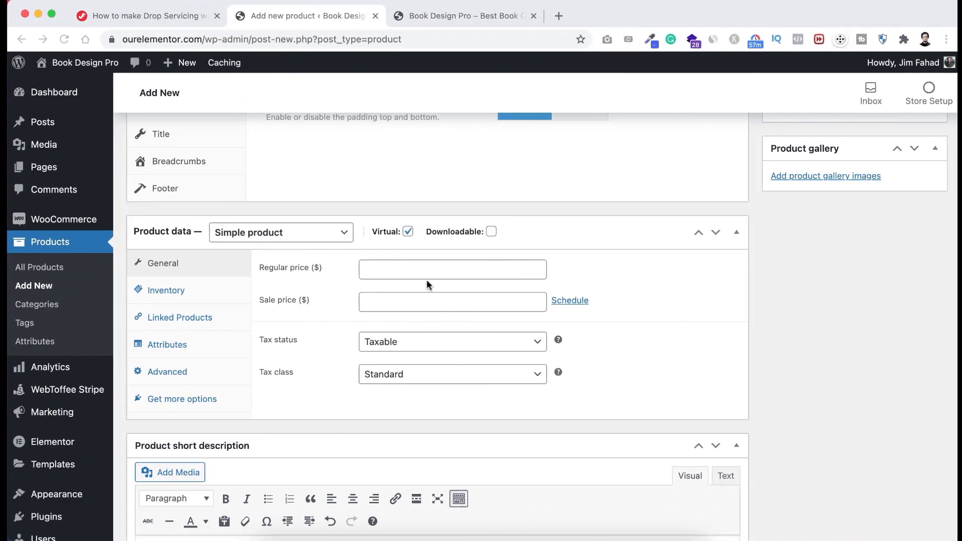
pyautogui.click(419, 265)
pyautogui.write('79')
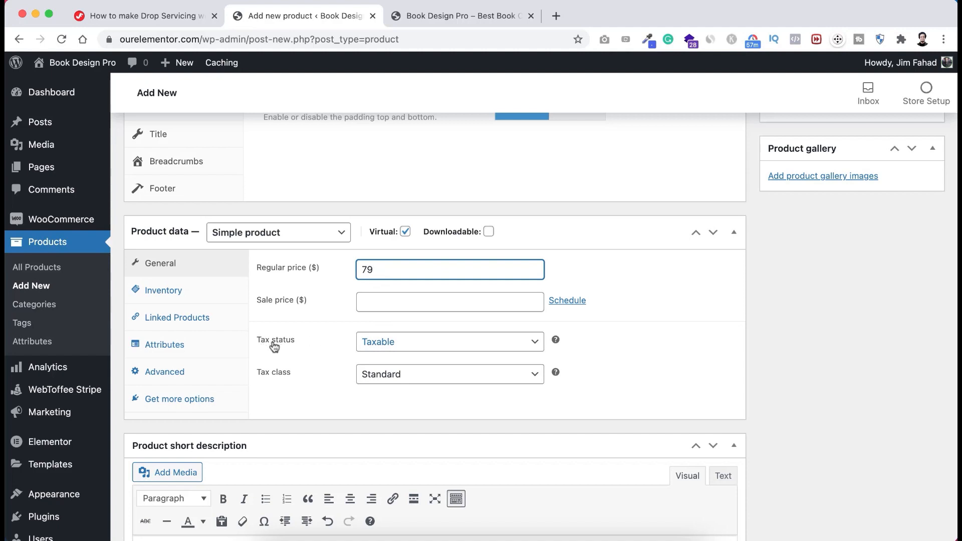
# - Set the tax status to None, leaving the tax class at Standard
pyautogui.click(381, 346)
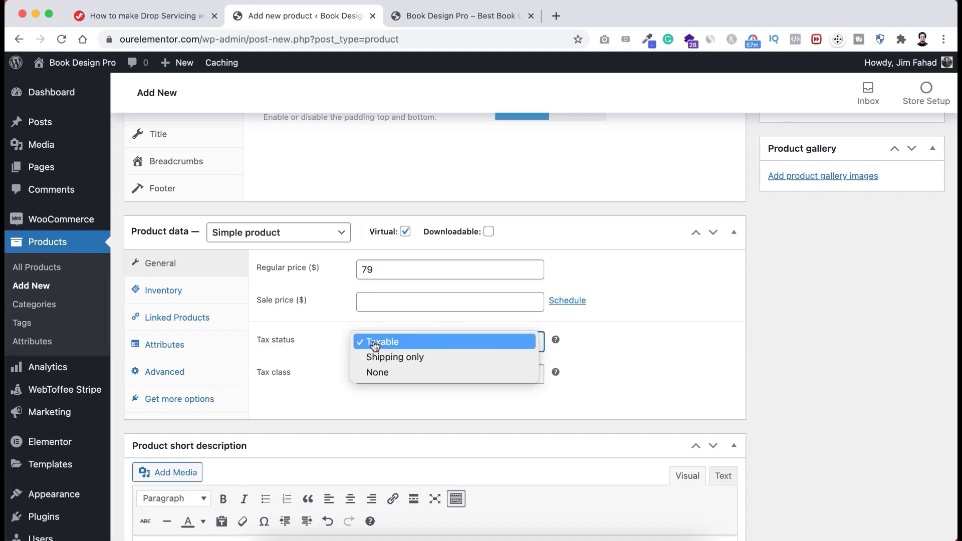
pyautogui.click(376, 341)
pyautogui.click(381, 380)
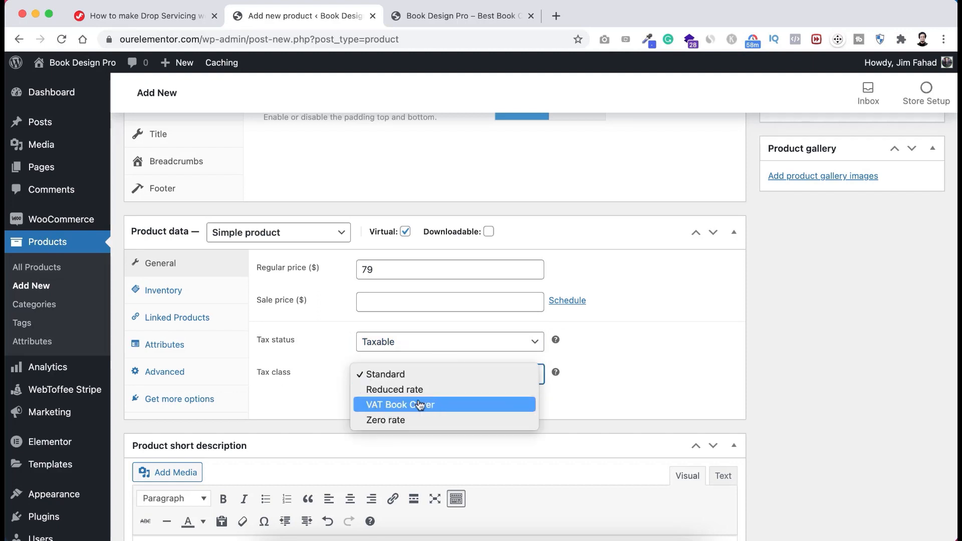
pyautogui.click(328, 405)
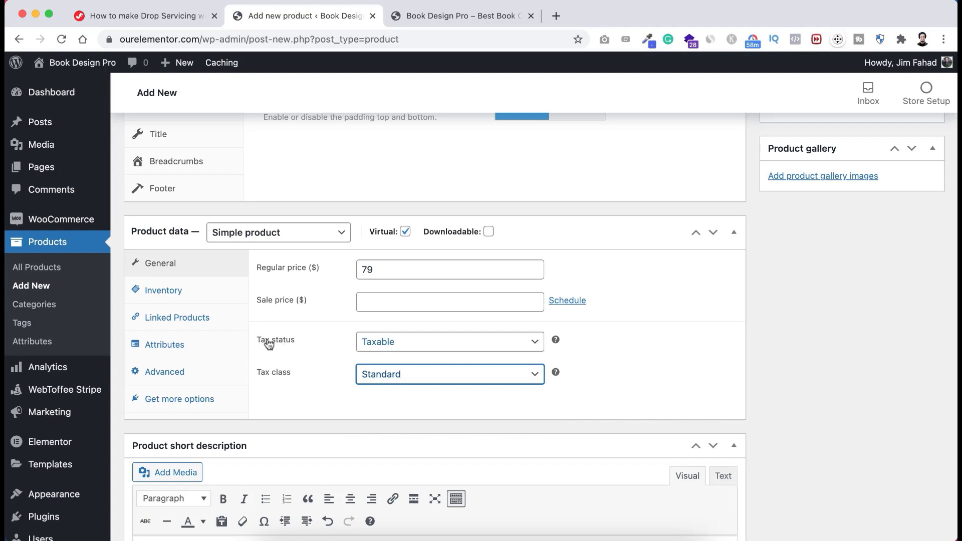
pyautogui.click(383, 342)
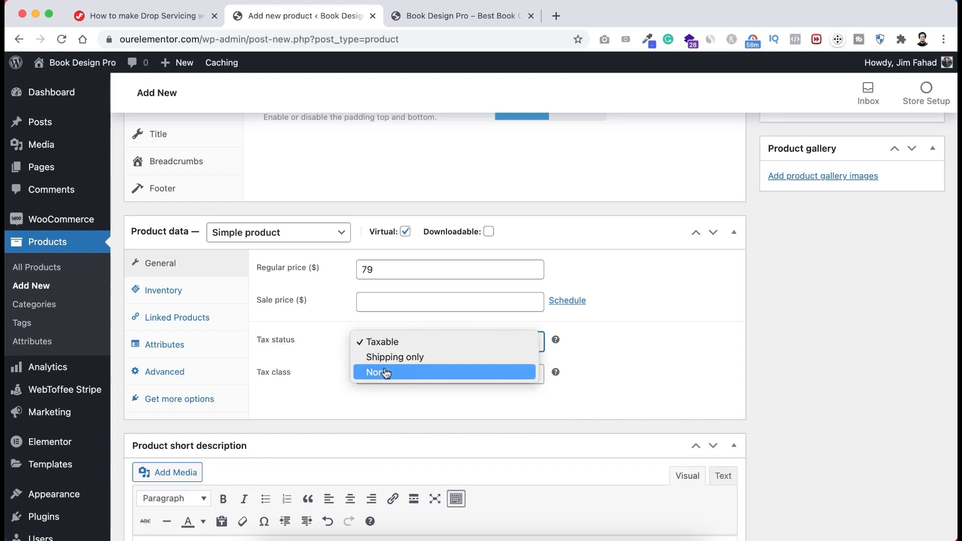
pyautogui.click(386, 373)
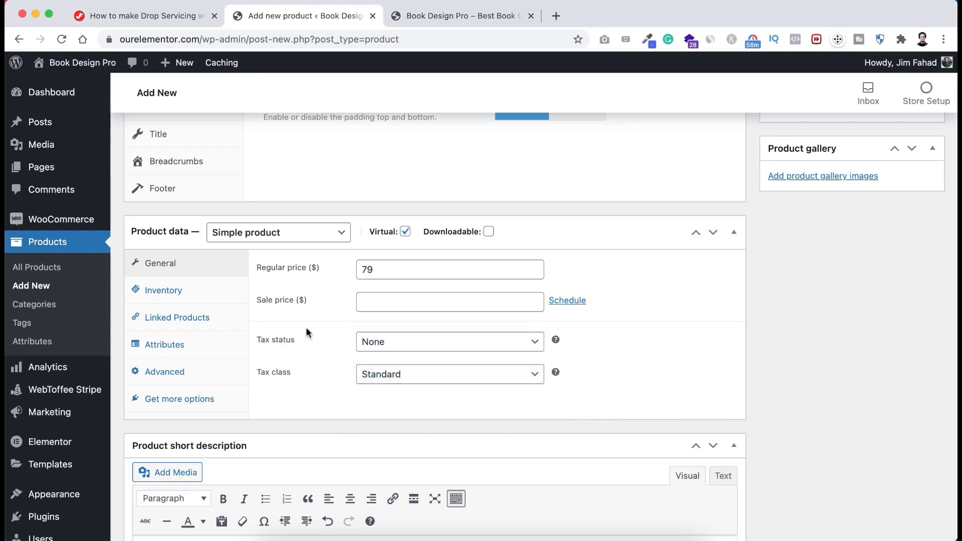
pyautogui.click(180, 294)
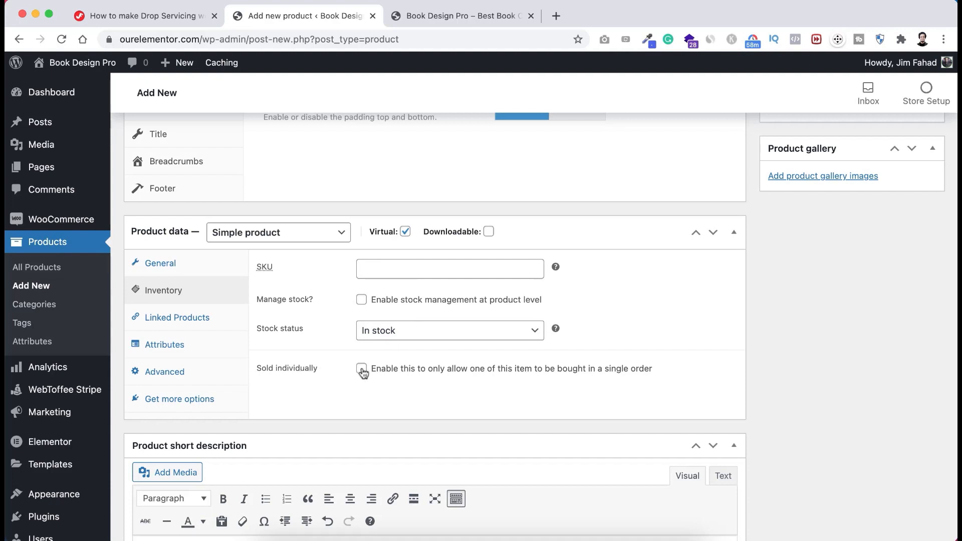
pyautogui.scroll(5, 792, 261)
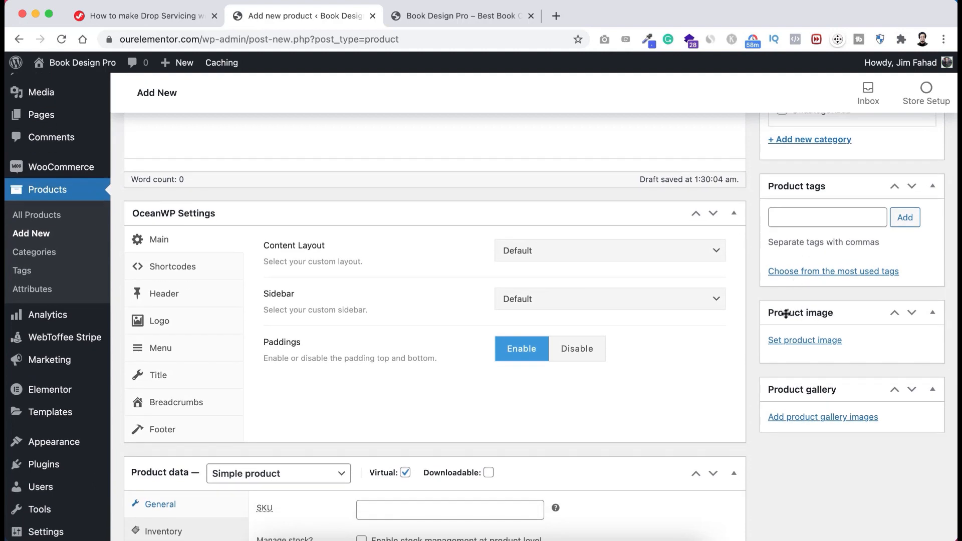
# - Open the product image uploader and consult the tutorial page for the image file
pyautogui.click(807, 343)
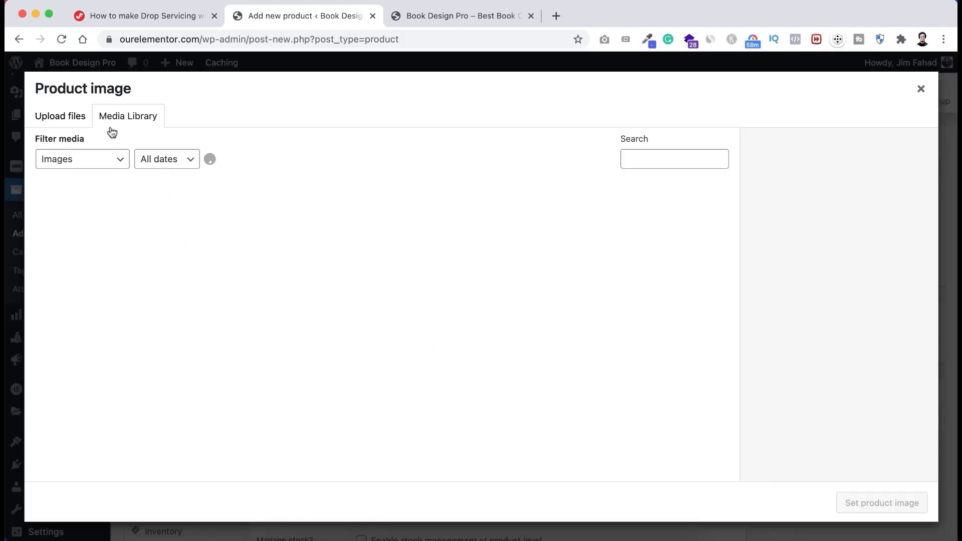
pyautogui.click(76, 117)
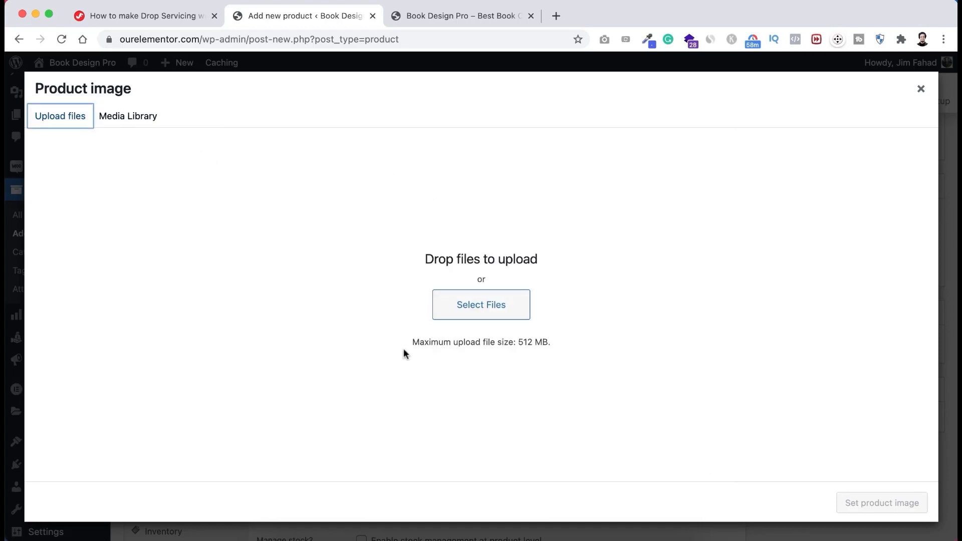
pyautogui.click(483, 313)
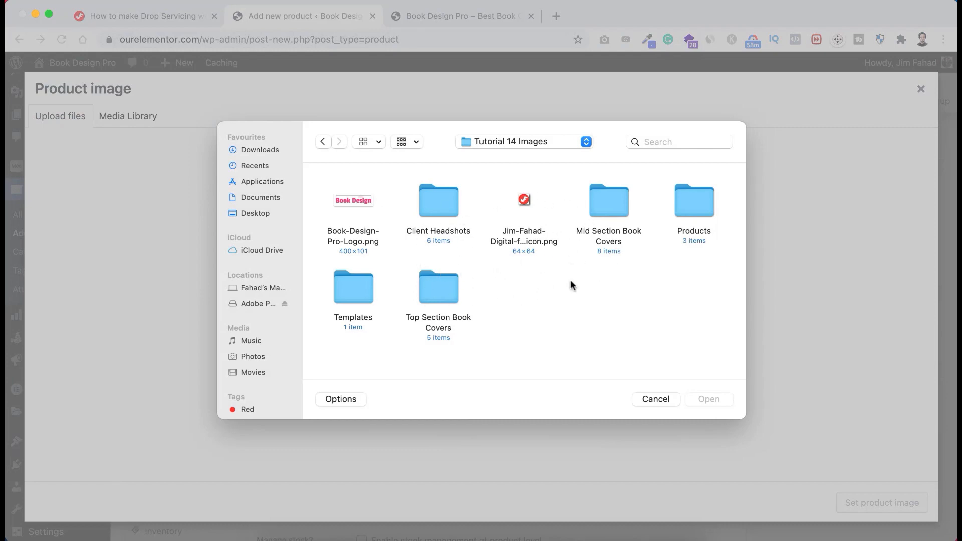
pyautogui.click(648, 400)
pyautogui.click(165, 17)
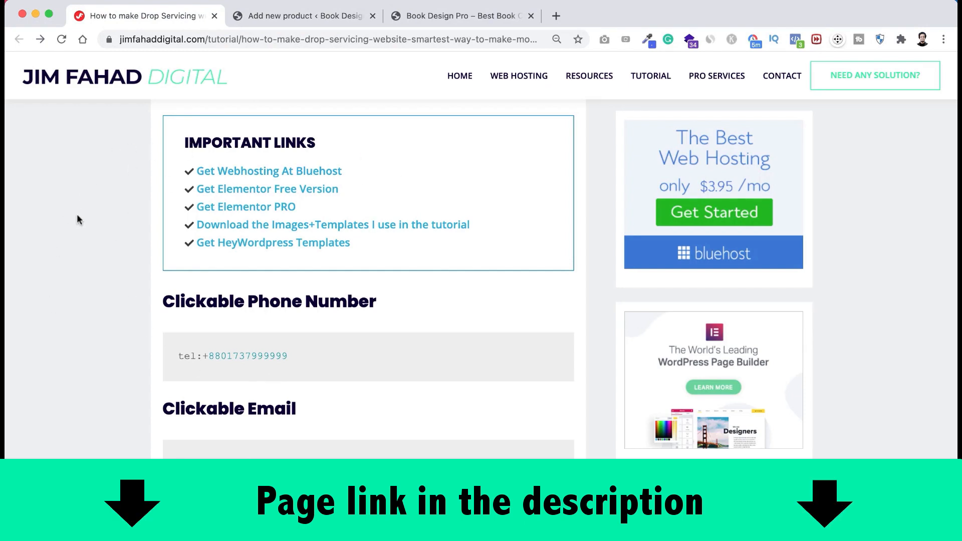
pyautogui.scroll(3, 123, 241)
pyautogui.scroll(-3, 122, 240)
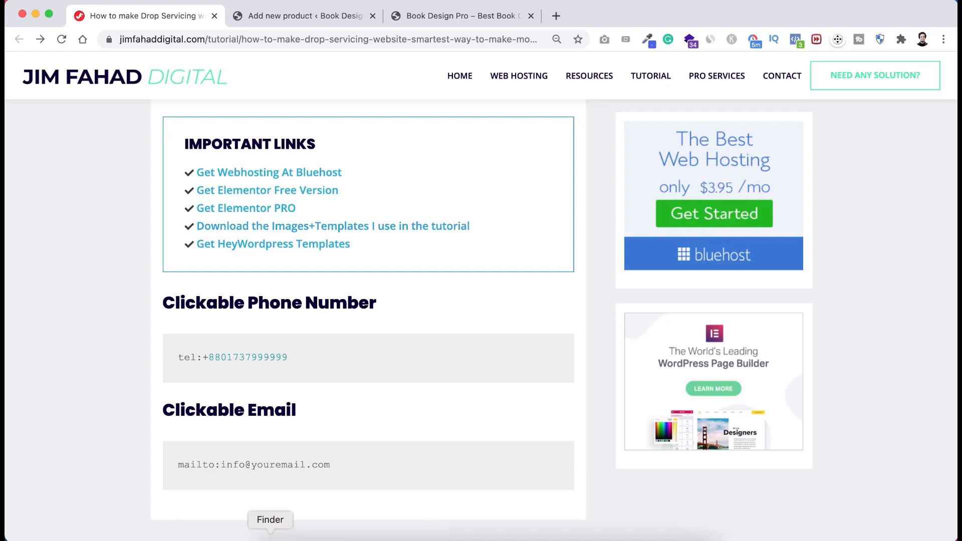
# - Upload Jim-Circle-1.jpg from the tutorial images as the product image
pyautogui.click(270, 534)
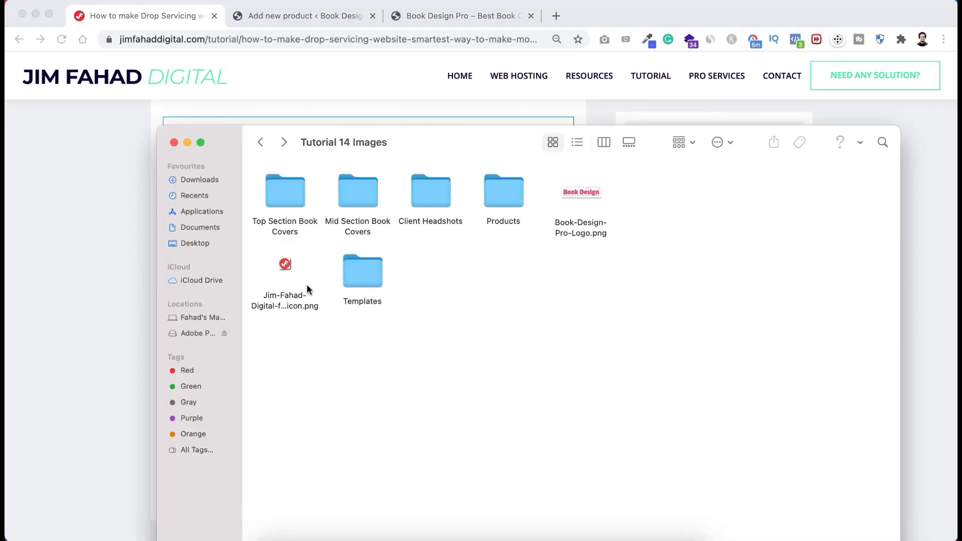
pyautogui.click(81, 317)
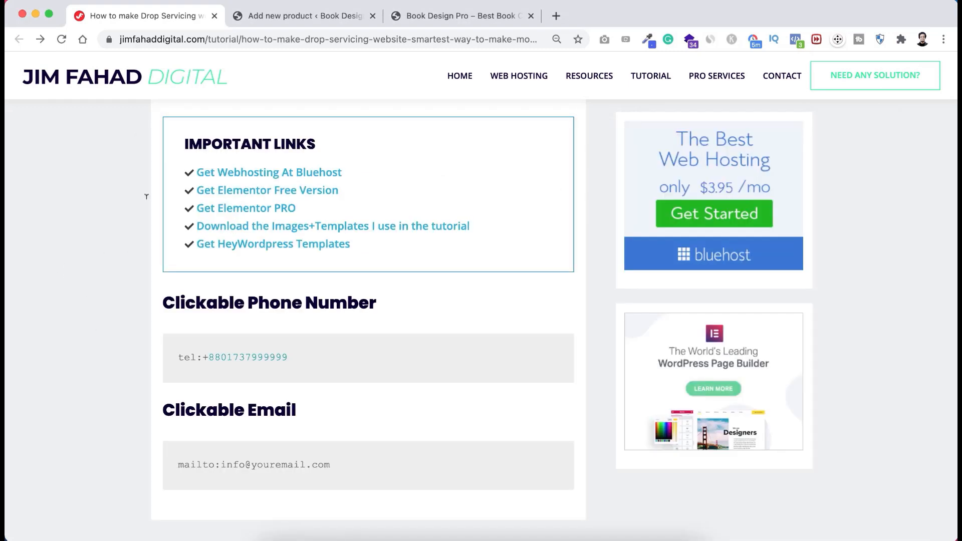
pyautogui.click(280, 19)
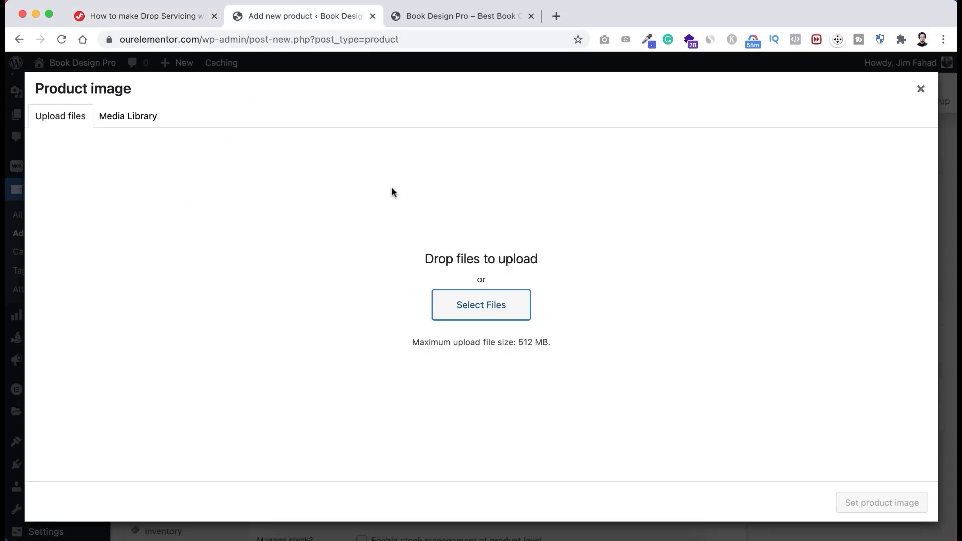
pyautogui.click(481, 305)
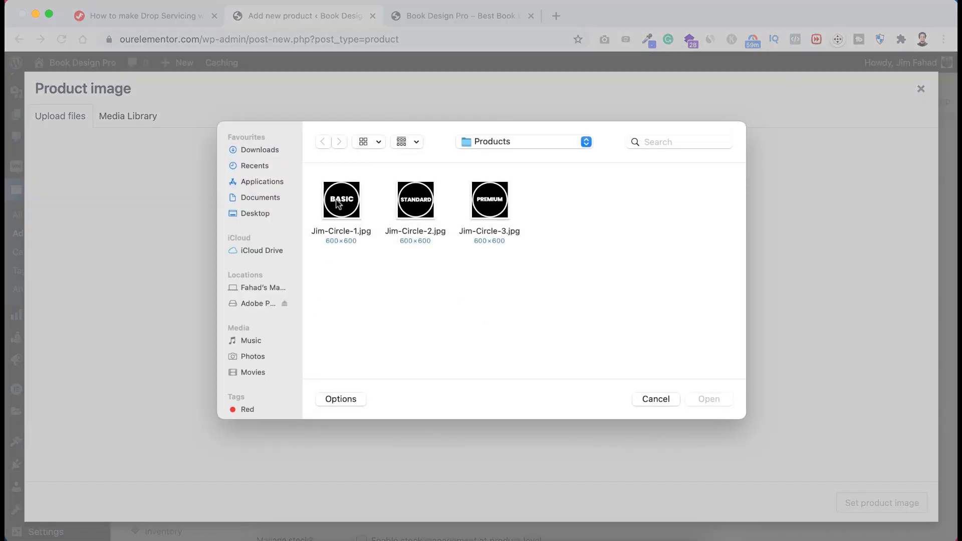
pyautogui.click(339, 202)
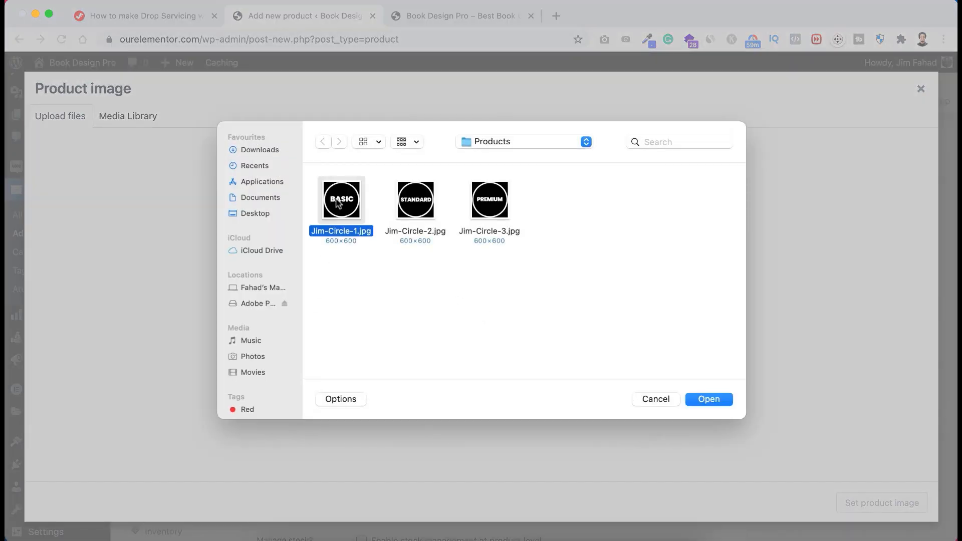
pyautogui.click(710, 399)
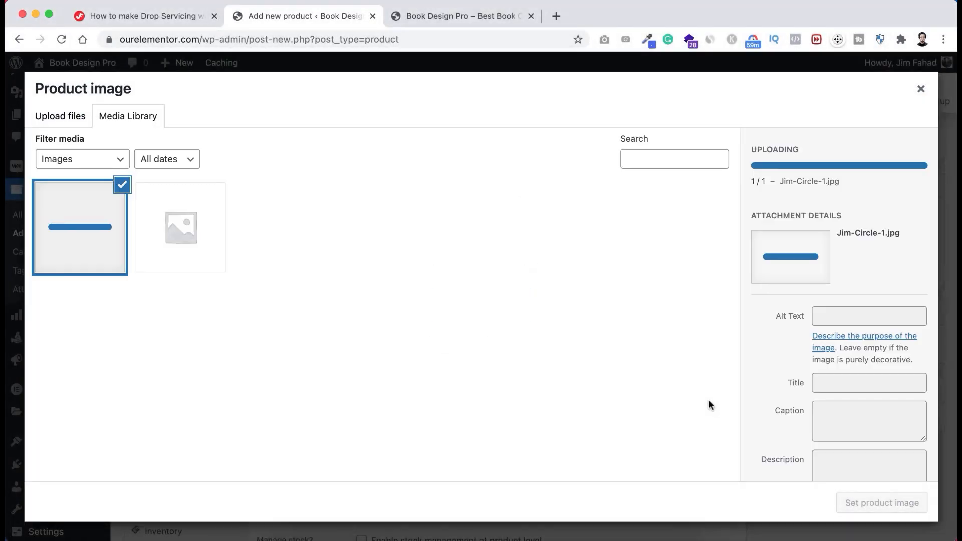
# - Set the uploaded image as Basic's product image and add a new Packages category
pyautogui.click(872, 504)
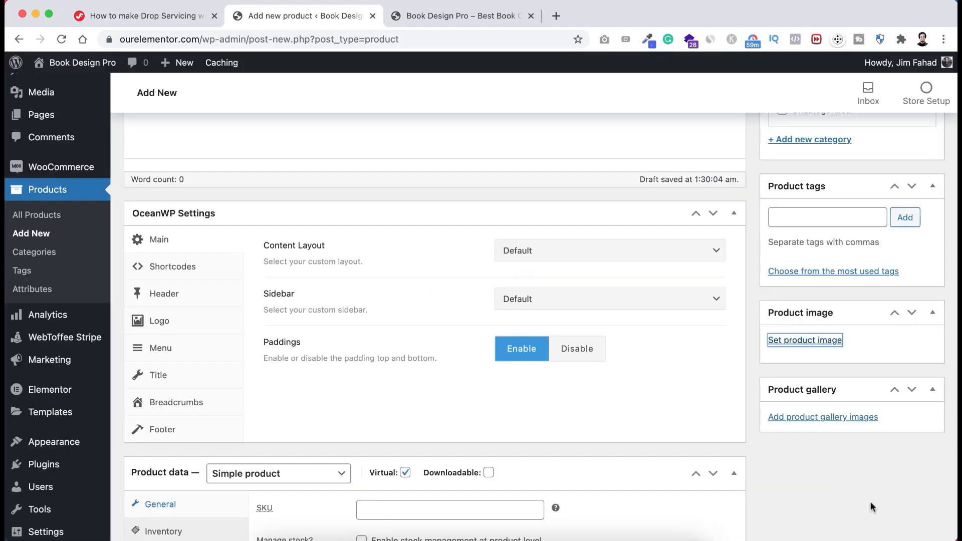
pyautogui.scroll(3, 757, 326)
pyautogui.scroll(3, 757, 326)
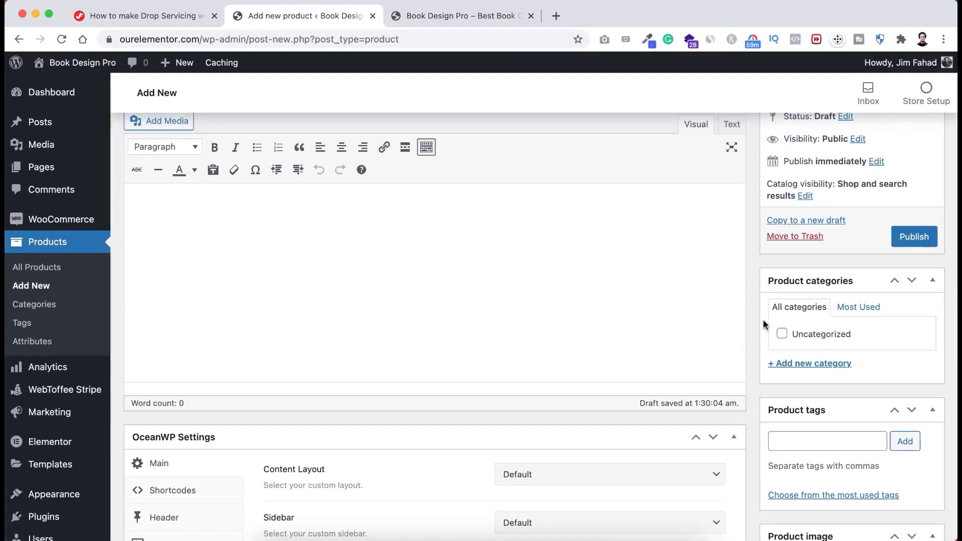
pyautogui.click(804, 365)
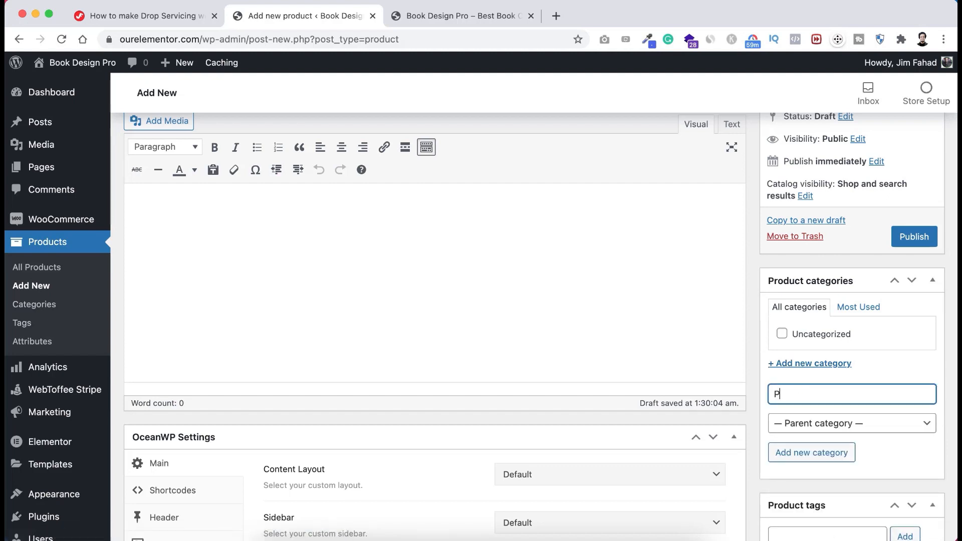
pyautogui.write('Packages')
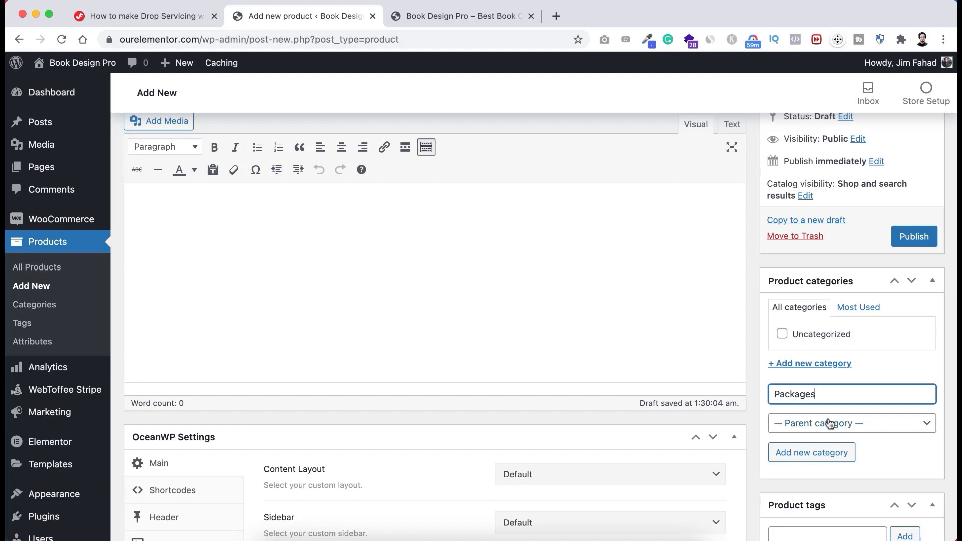
pyautogui.click(811, 453)
# - Publish the Basic product under the Packages category
pyautogui.scroll(3, 762, 362)
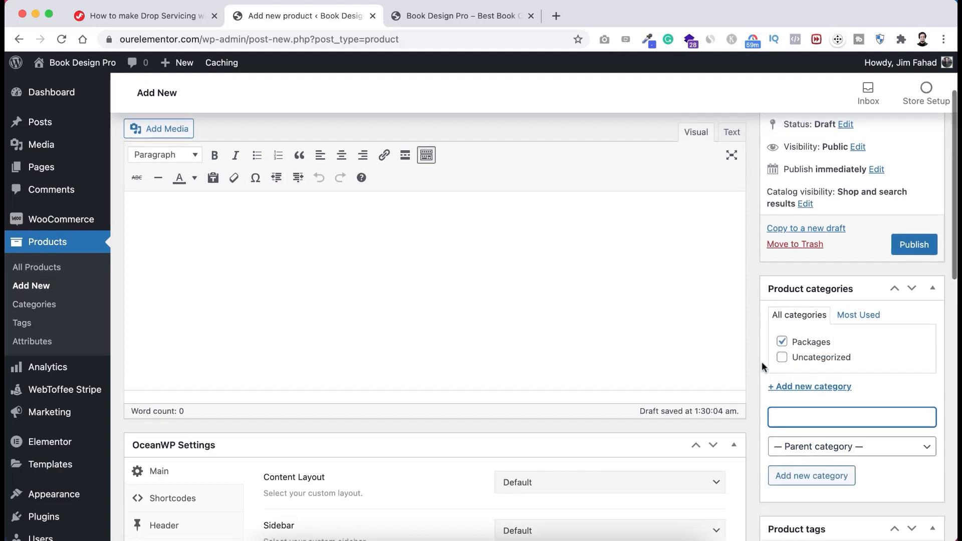
pyautogui.scroll(1, 762, 362)
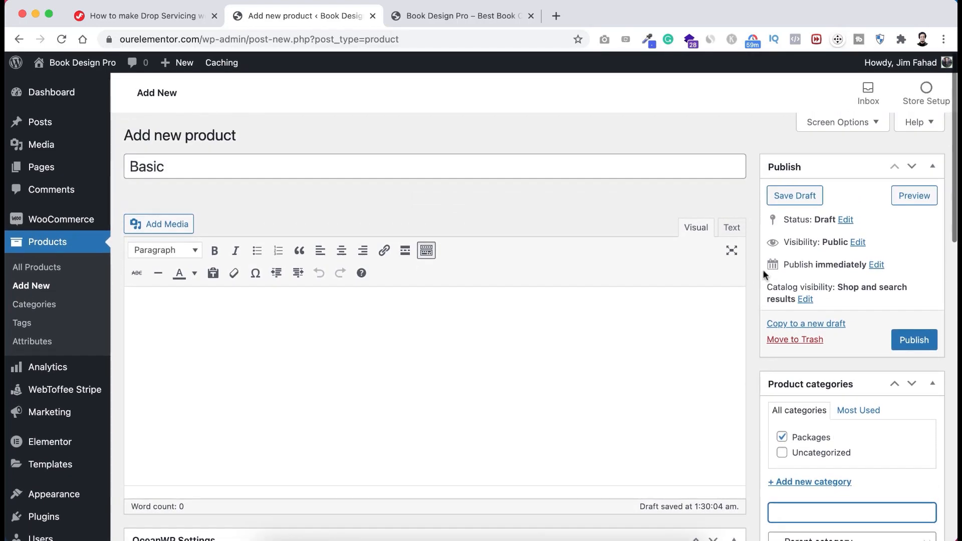
pyautogui.click(915, 341)
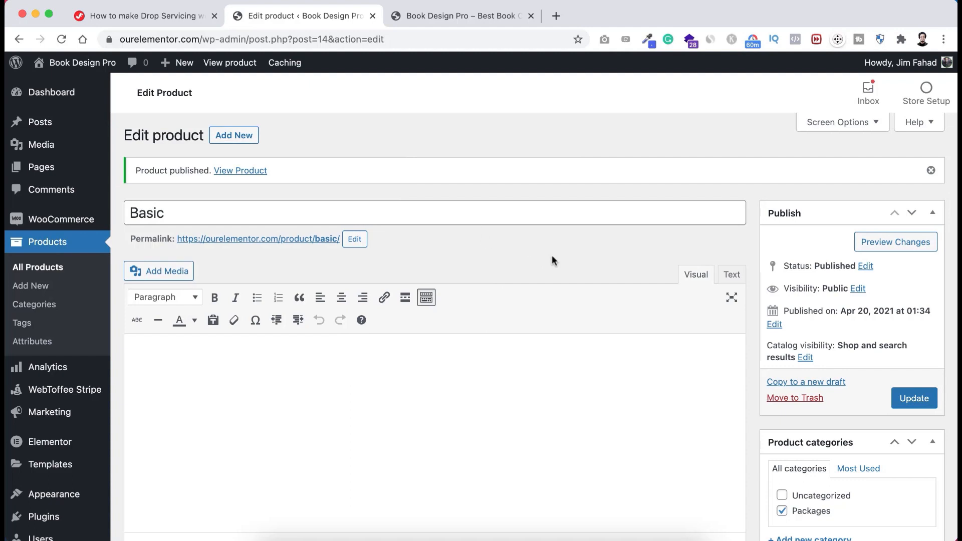
# - Copy the Basic product to a new draft and retitle it 'Standard'
pyautogui.click(796, 382)
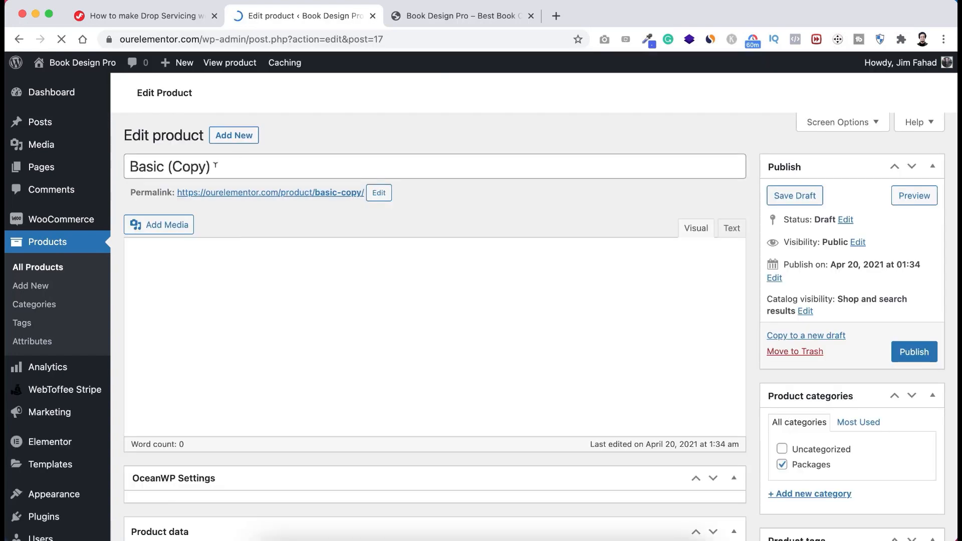
pyautogui.moveTo(219, 164); pyautogui.dragTo(121, 171)
pyautogui.write('Stan')
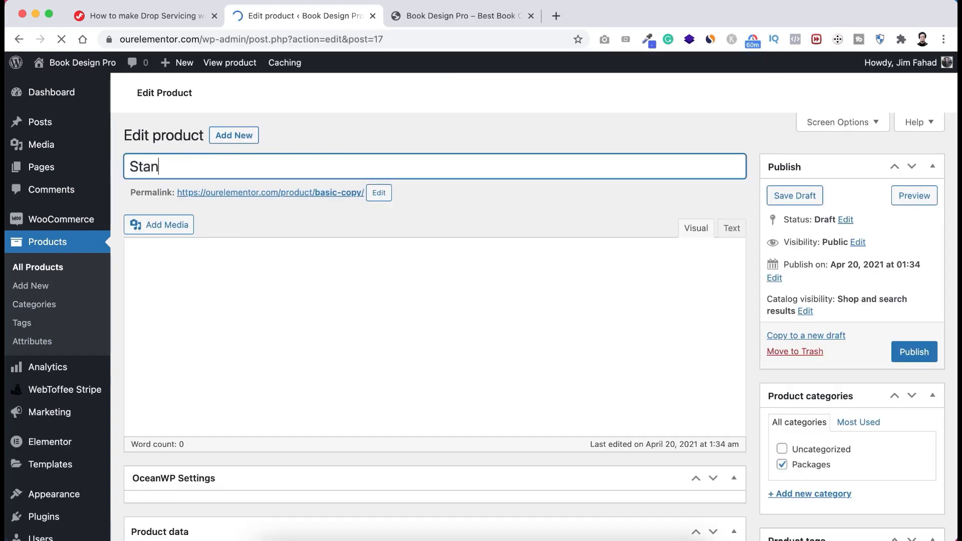
pyautogui.write('dard')
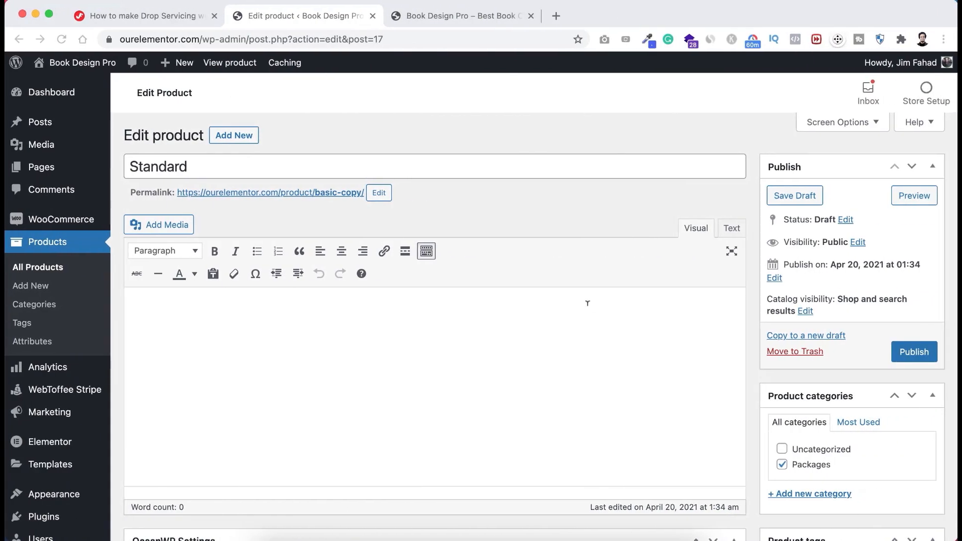
# - Change the regular price from 79 to 149
pyautogui.scroll(-5, 558, 374)
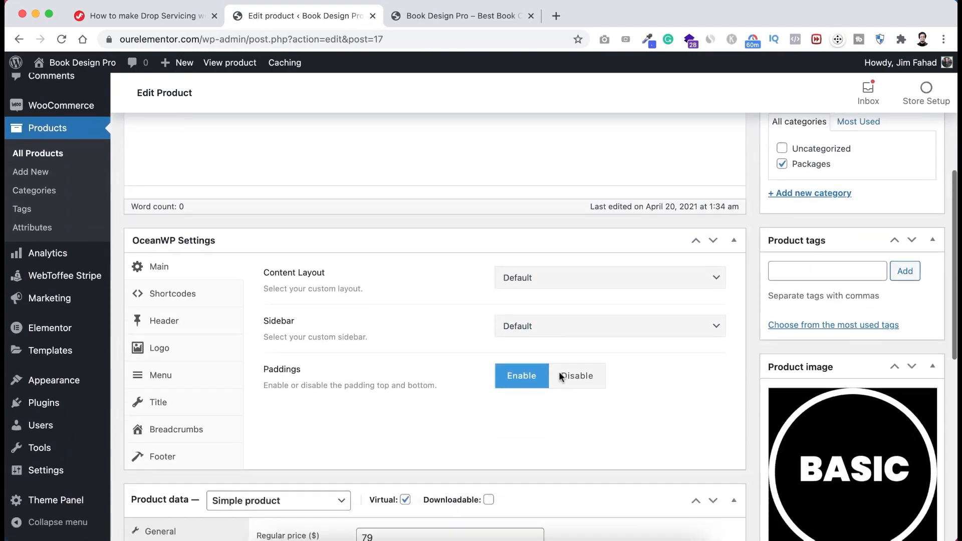
pyautogui.scroll(-3, 219, 257)
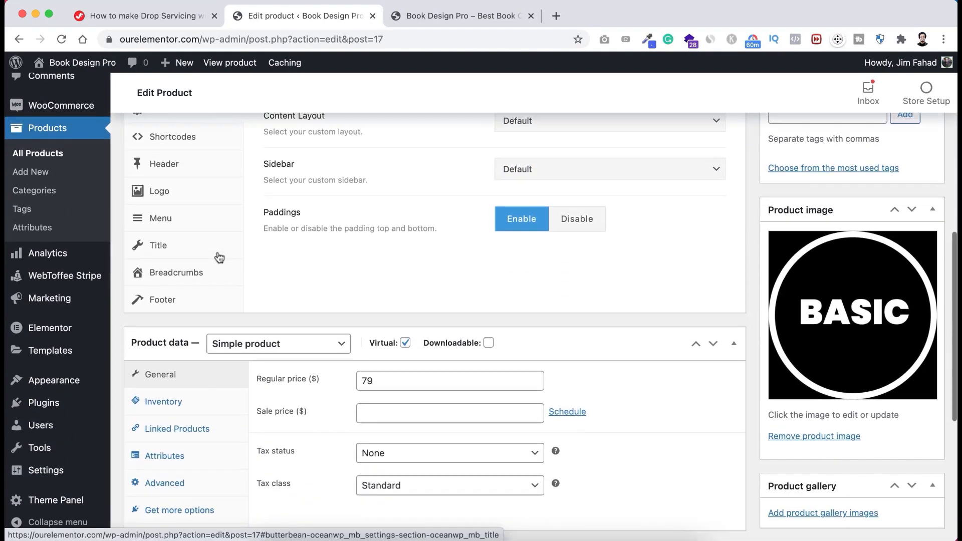
pyautogui.scroll(-2, 219, 257)
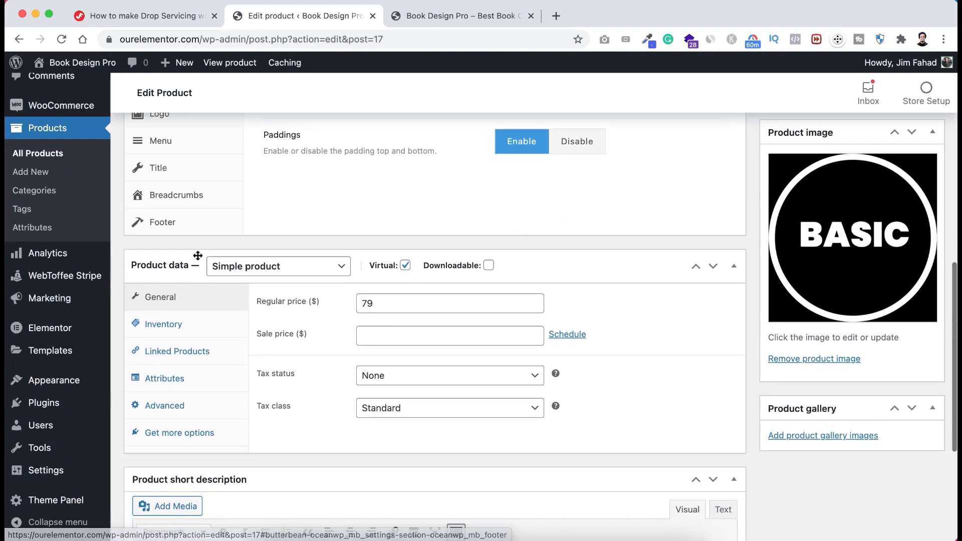
pyautogui.doubleClick(390, 299)
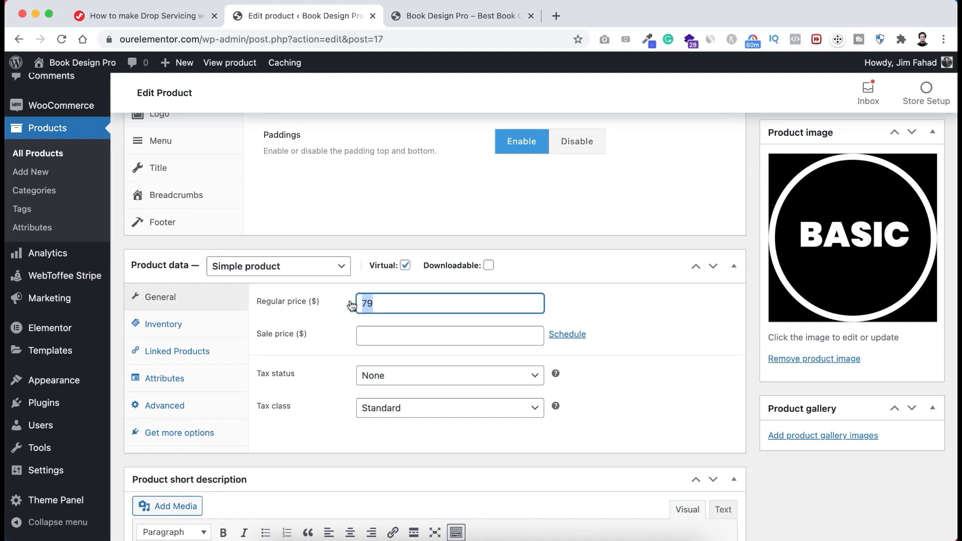
pyautogui.write('149')
# - Review the inventory settings, then select the Standard feature list text in Elementor
pyautogui.click(165, 326)
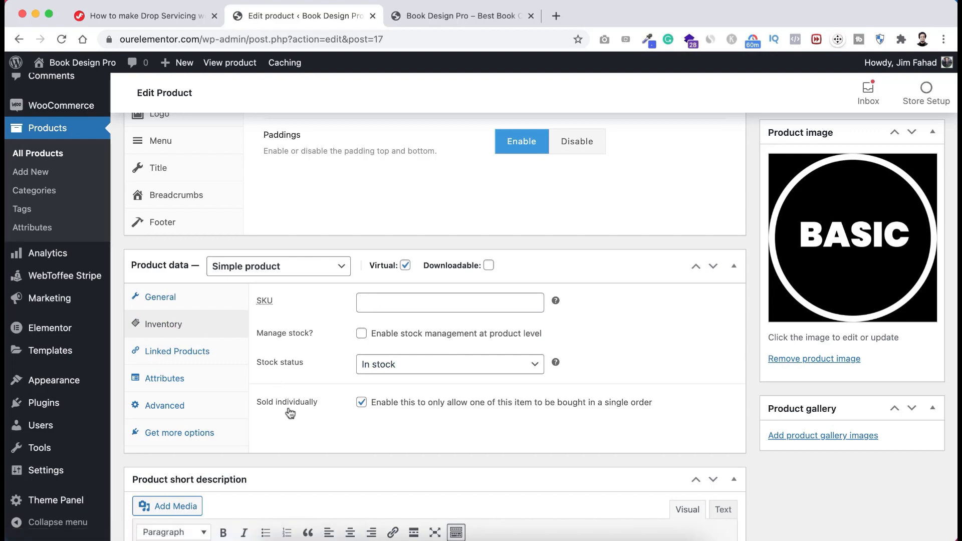
pyautogui.scroll(-5, 333, 414)
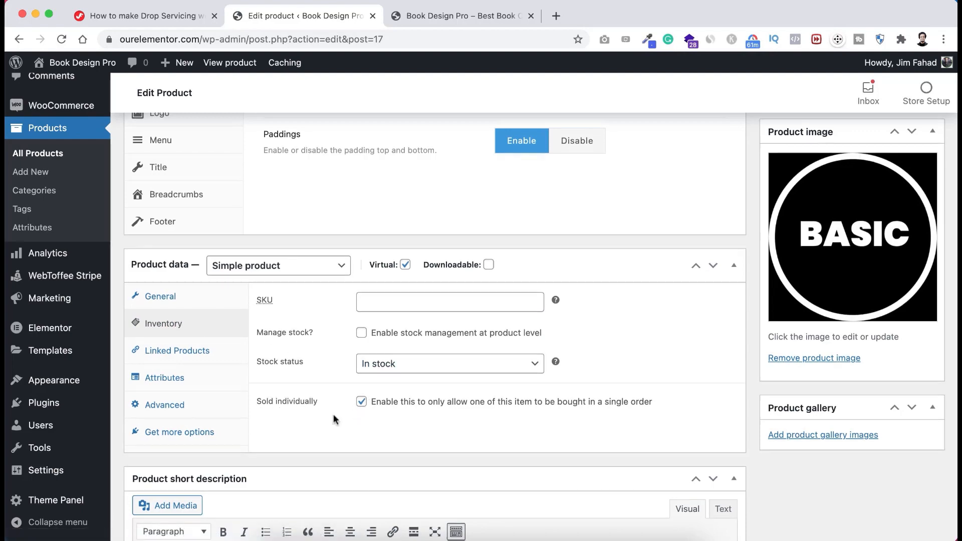
pyautogui.scroll(1, 333, 412)
pyautogui.scroll(-1, 334, 413)
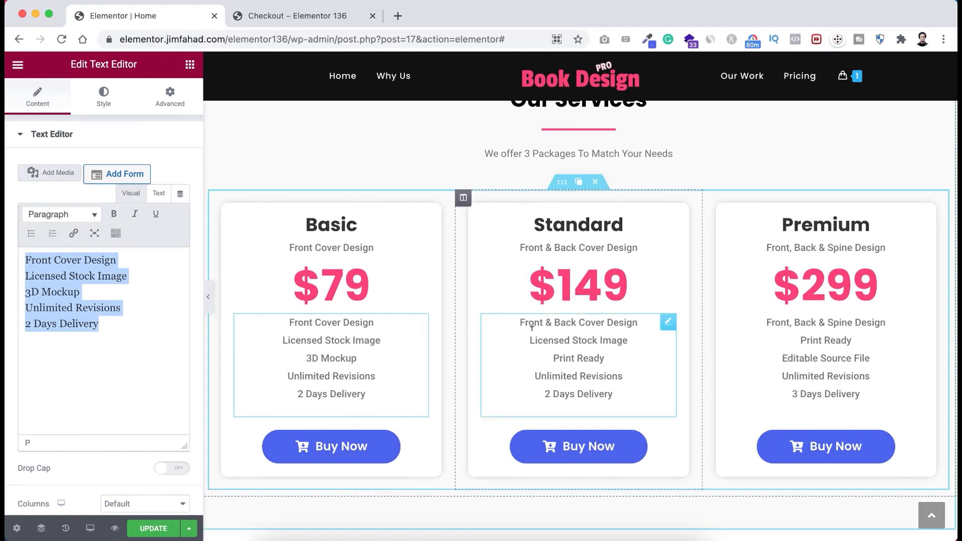
pyautogui.click(573, 335)
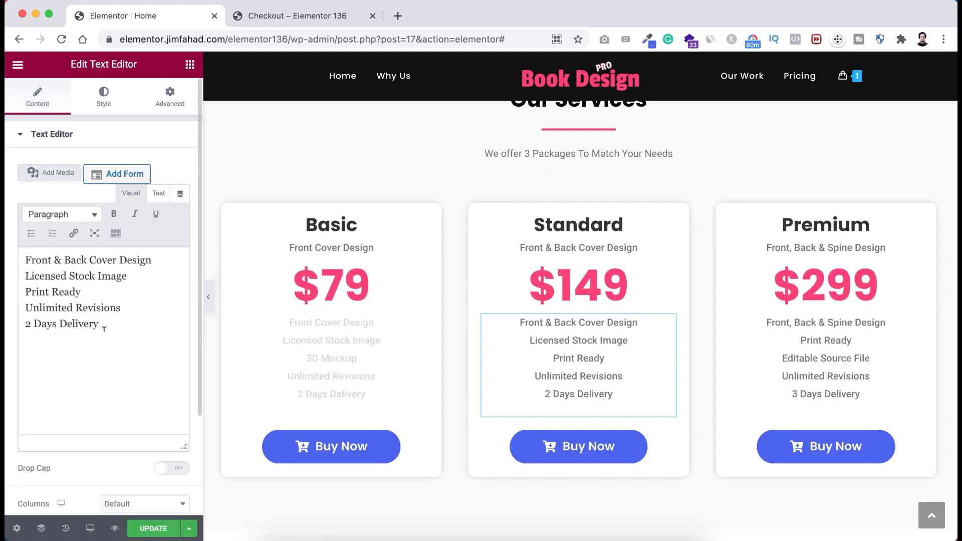
pyautogui.moveTo(102, 326); pyautogui.dragTo(10, 264)
pyautogui.press('super+c')
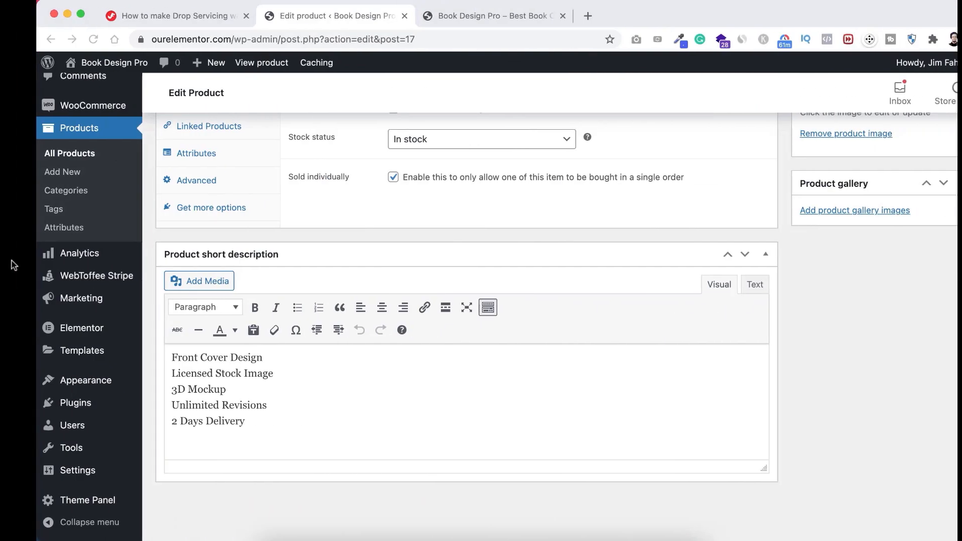
# - Replace the short description with the pasted Standard feature list
pyautogui.press('super+a')
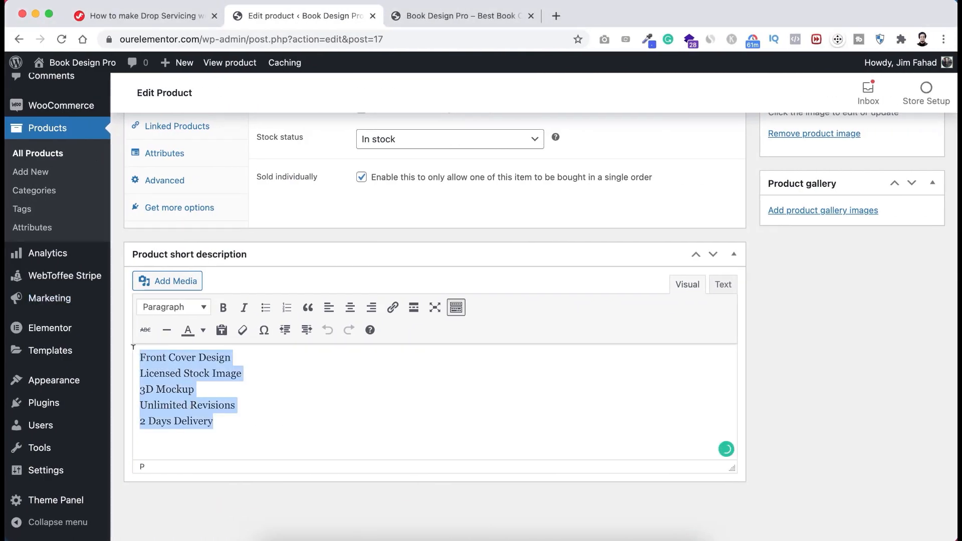
pyautogui.press('super+v')
pyautogui.scroll(5, 858, 321)
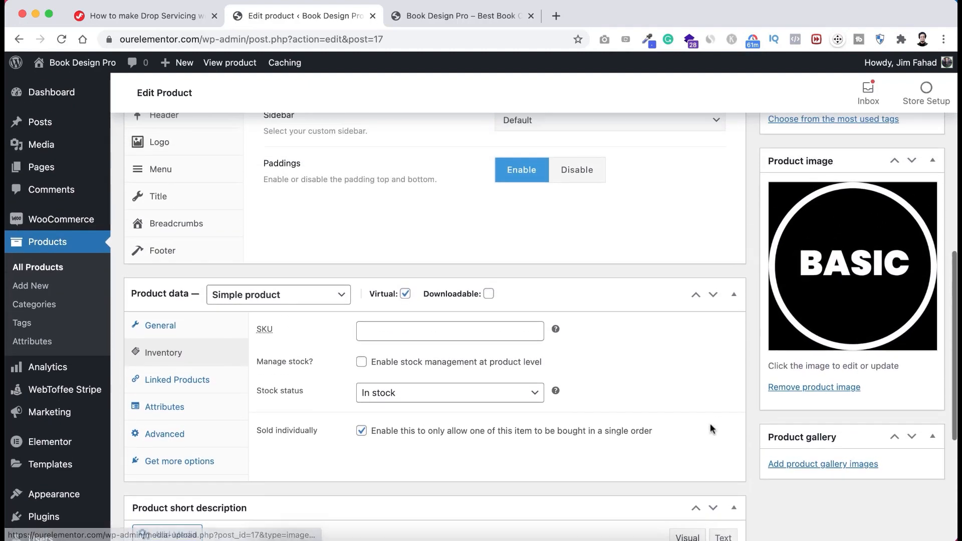
# - Swap the BASIC image for uploaded Jim-Circle-2.jpg and publish the Standard product
pyautogui.click(813, 392)
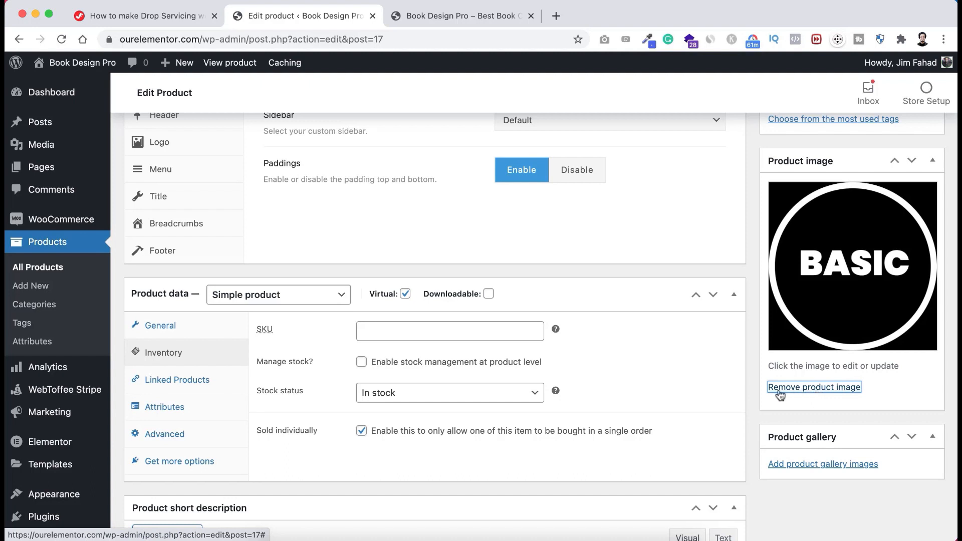
pyautogui.click(799, 388)
pyautogui.scroll(4, 777, 369)
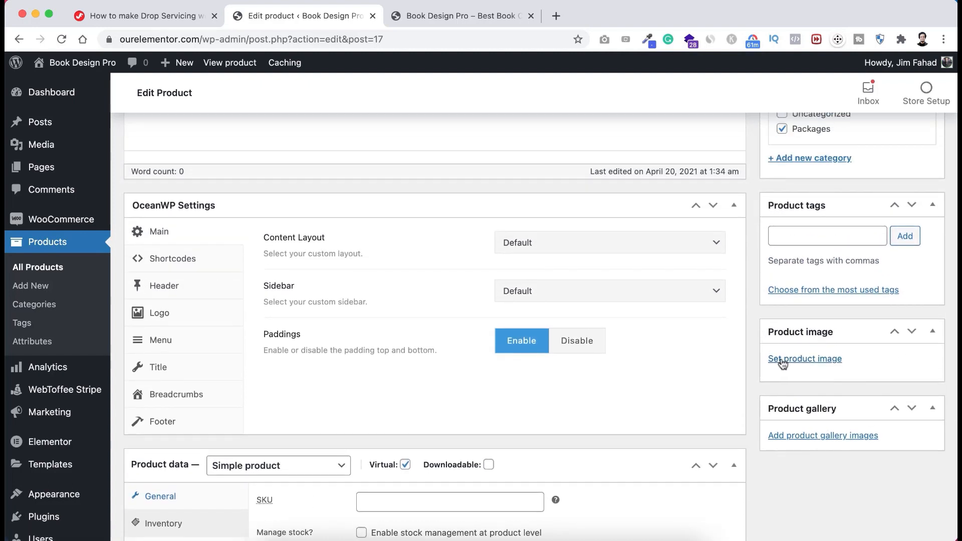
pyautogui.click(780, 359)
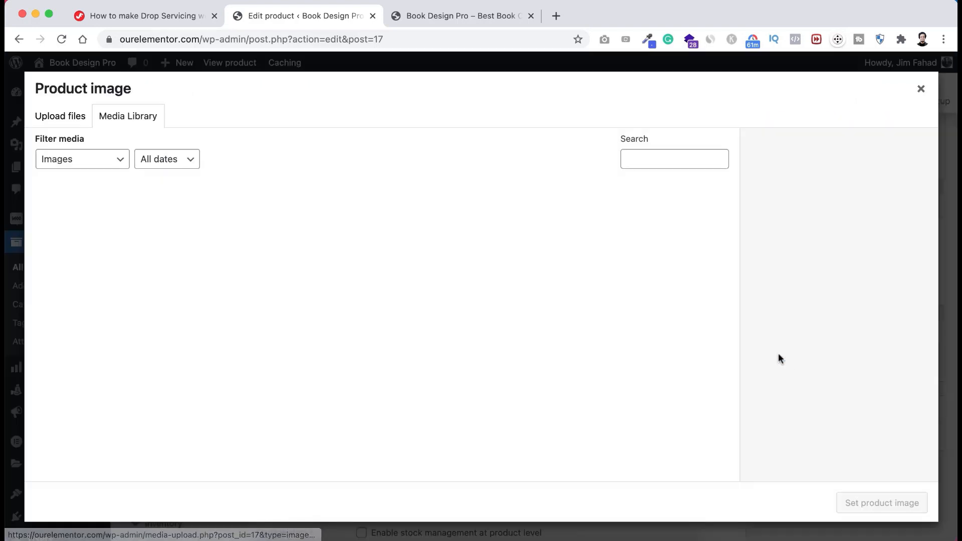
pyautogui.click(59, 121)
pyautogui.click(474, 312)
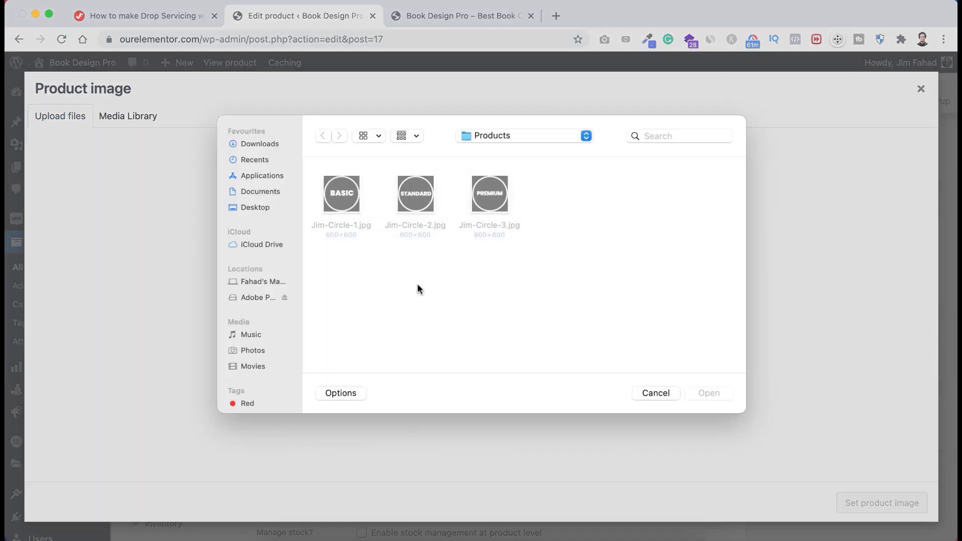
pyautogui.click(416, 212)
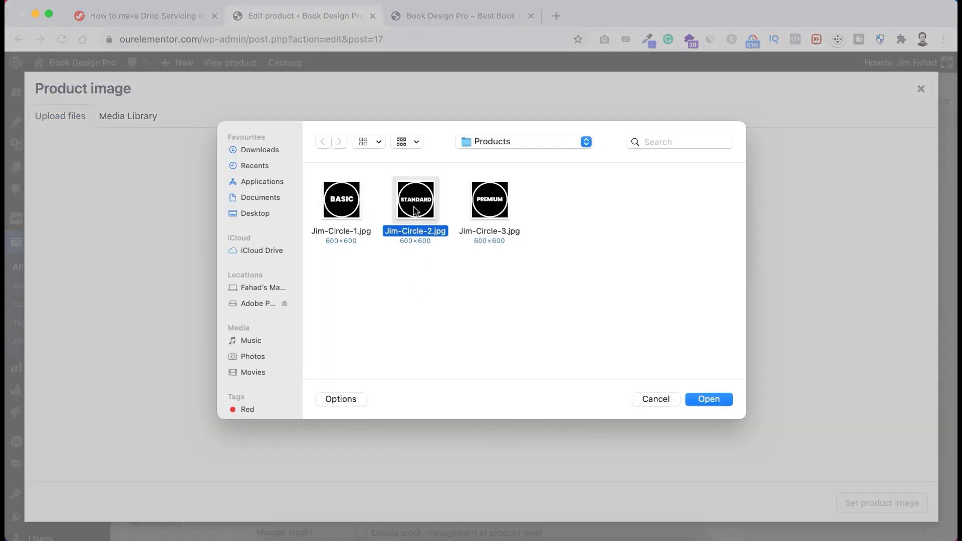
pyautogui.click(717, 399)
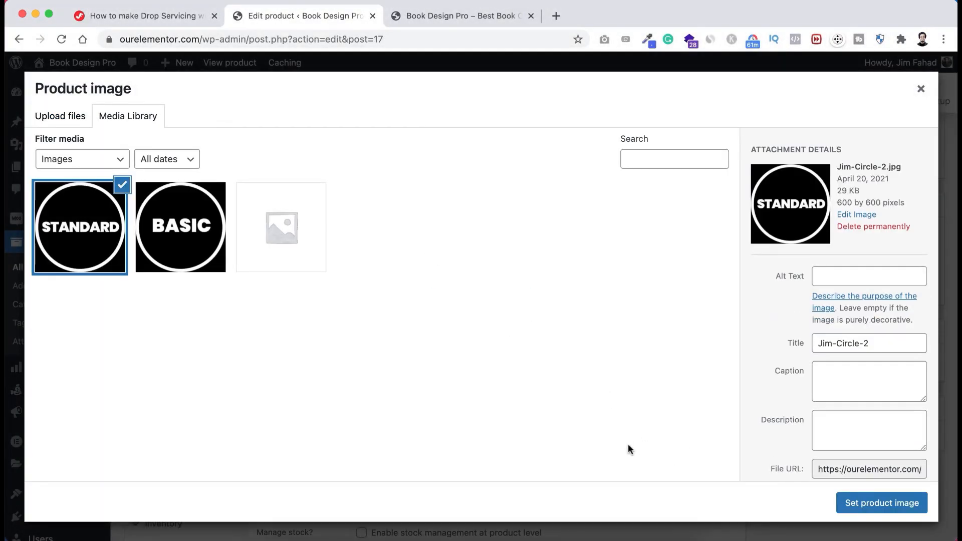
pyautogui.click(879, 503)
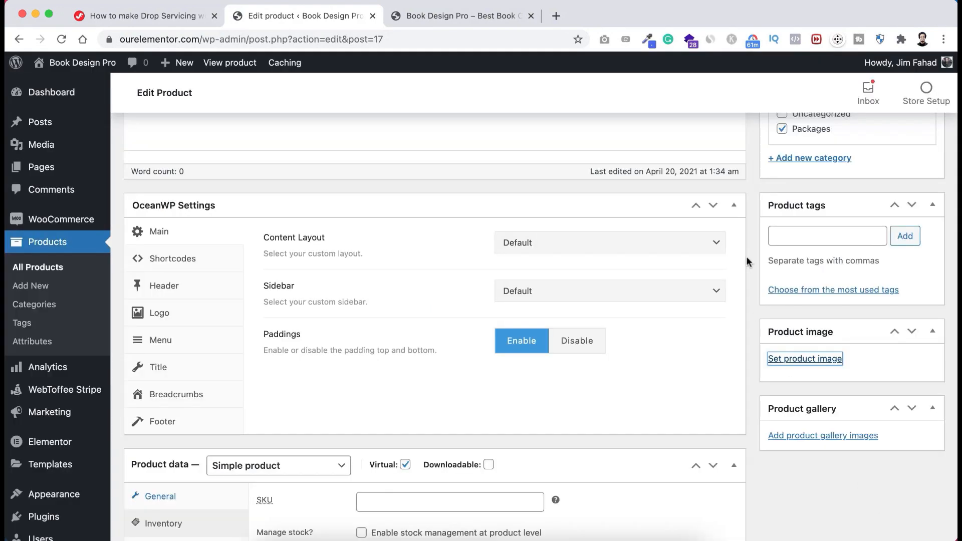
pyautogui.scroll(10, 747, 256)
pyautogui.click(915, 352)
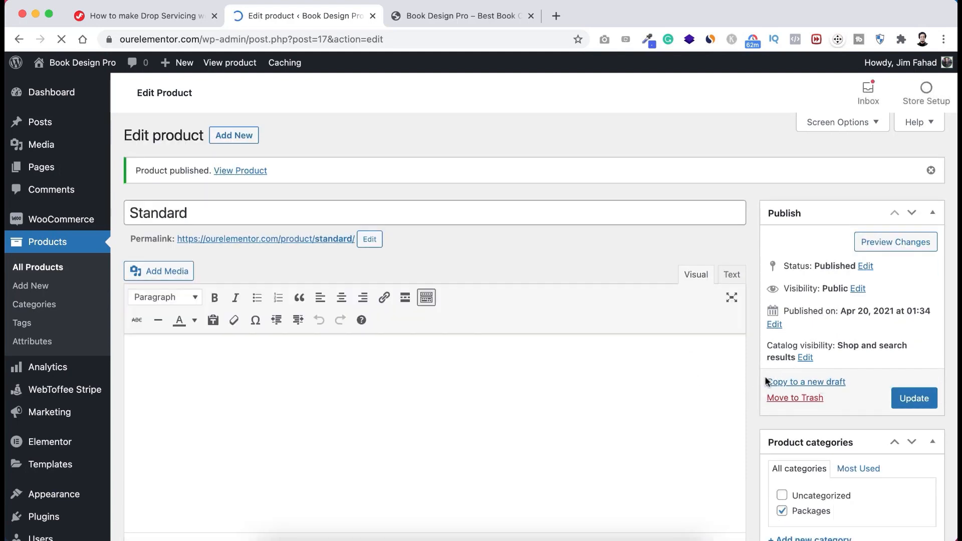
# - Copy the Standard product to a new draft titled 'Premium'
pyautogui.click(808, 383)
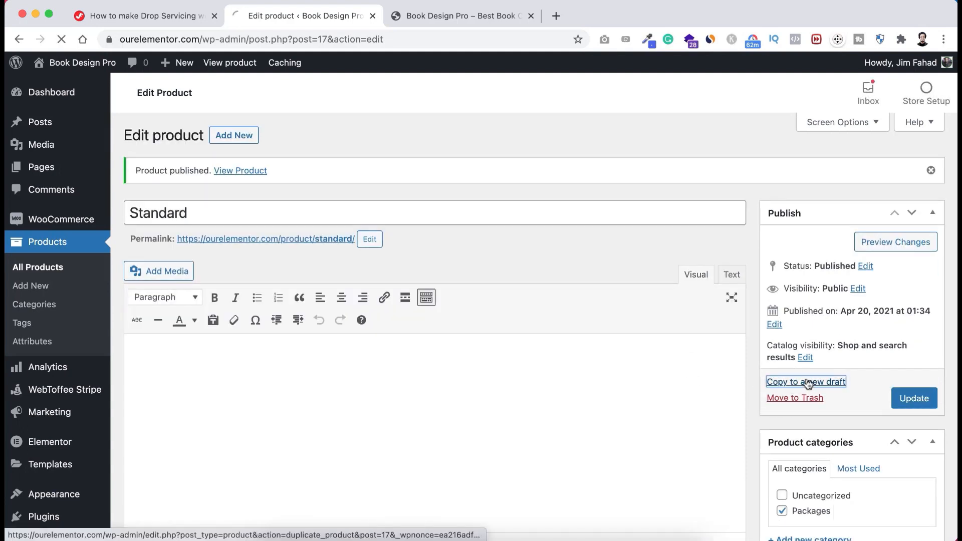
pyautogui.moveTo(261, 165); pyautogui.dragTo(123, 158)
pyautogui.write('Premium')
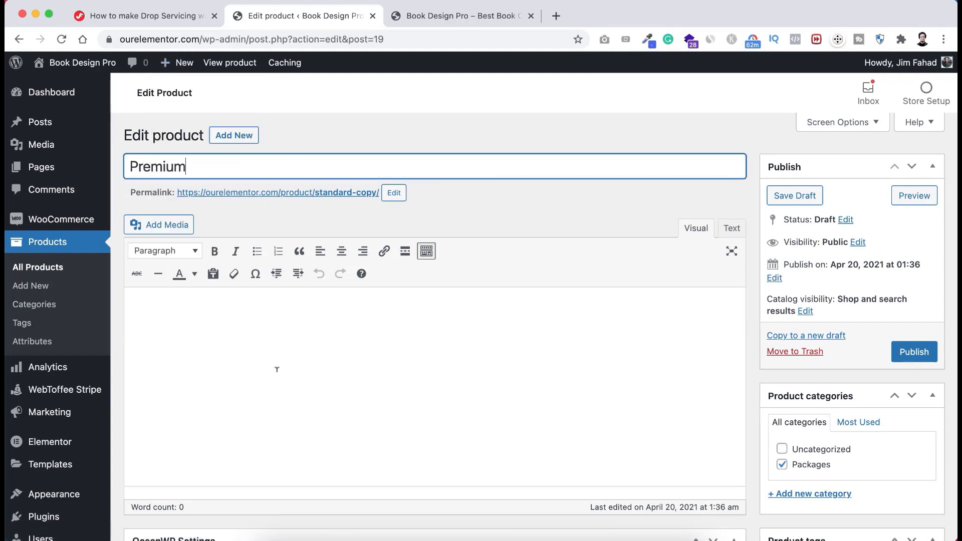
# - Set the copy's regular price to 299
pyautogui.scroll(-12, 276, 371)
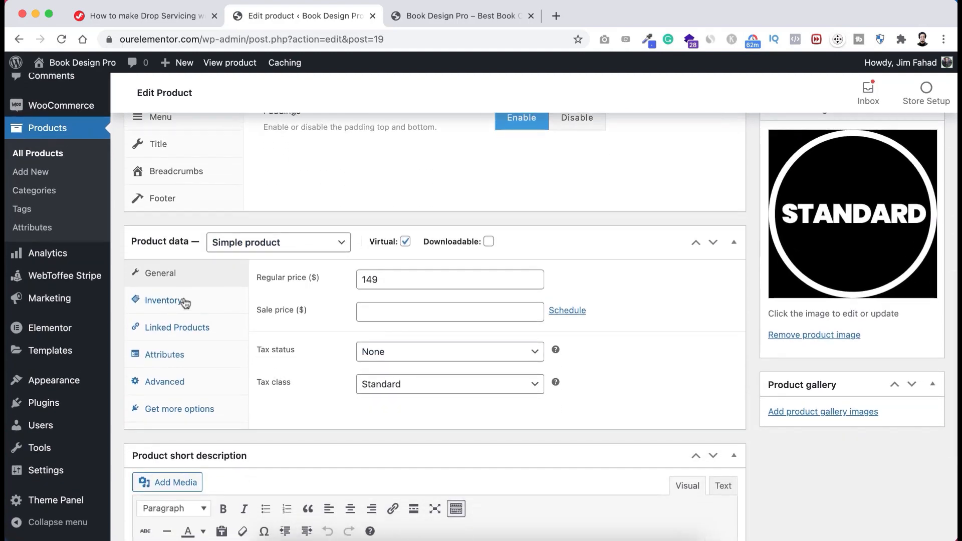
pyautogui.click(175, 304)
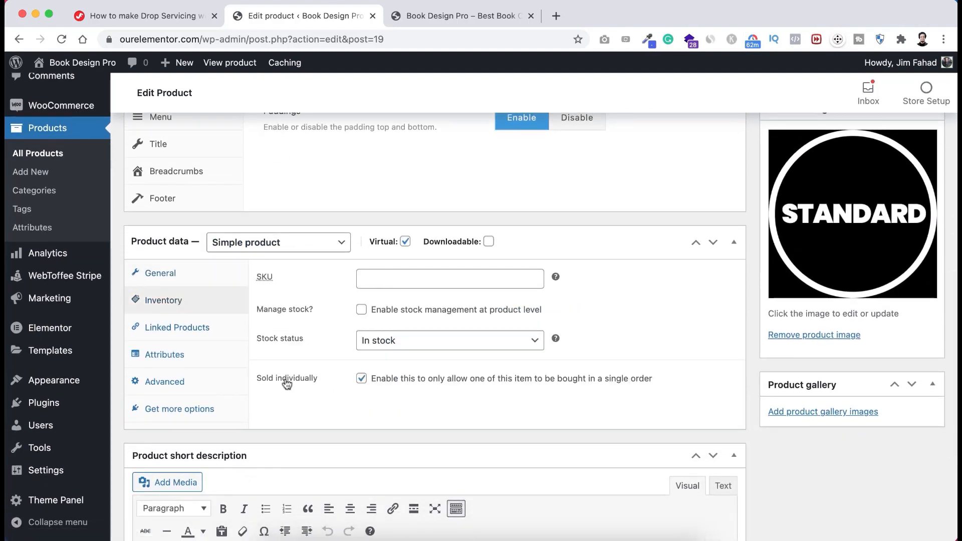
pyautogui.click(183, 279)
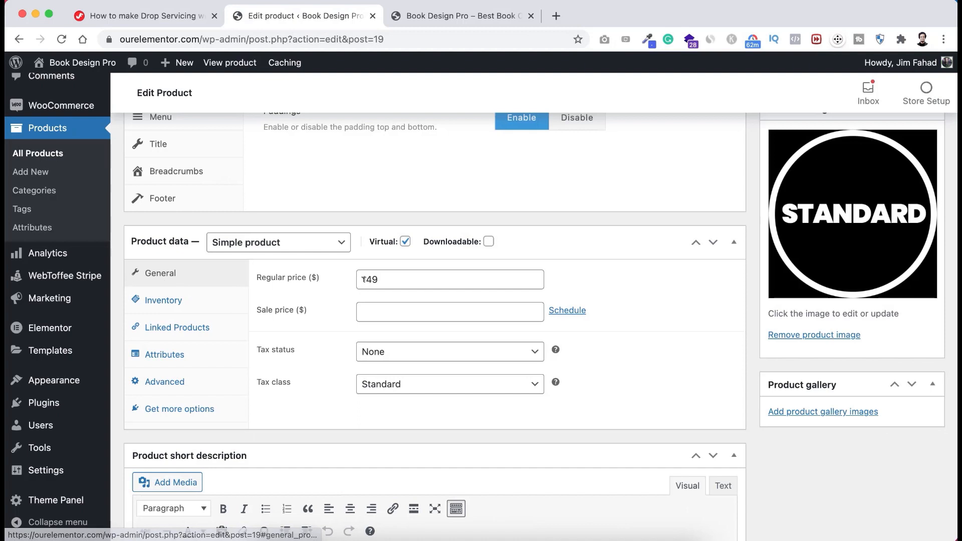
pyautogui.click(364, 279)
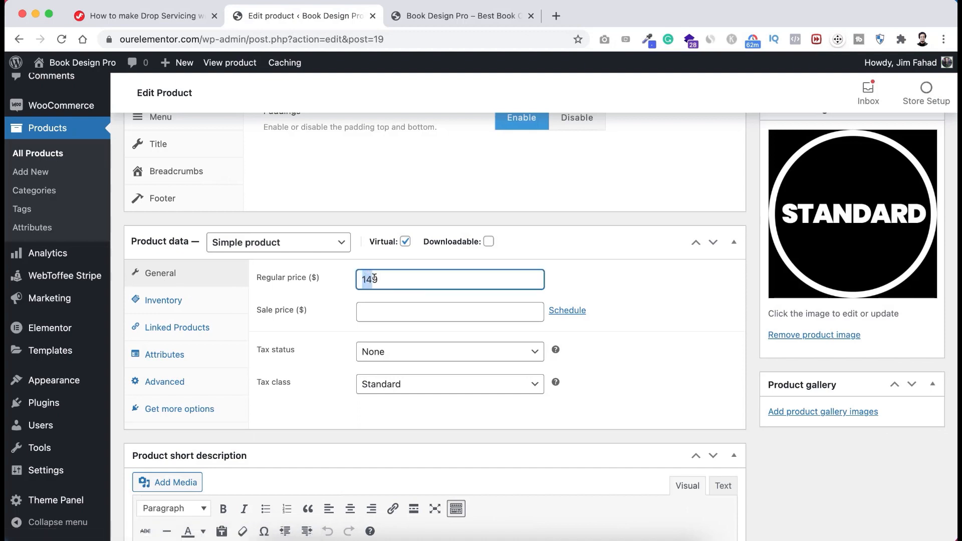
pyautogui.write('299')
pyautogui.scroll(-4, 527, 338)
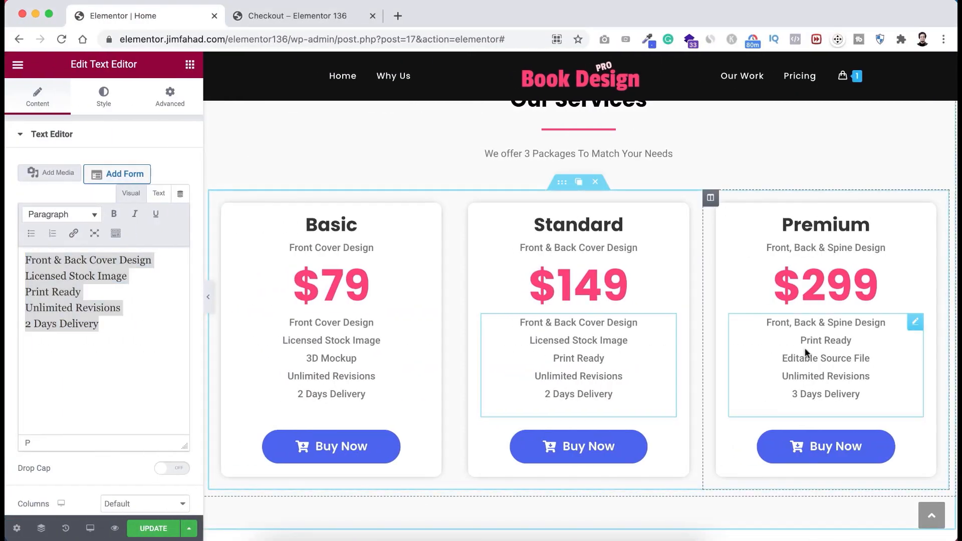
# - Replace the short description with the Premium feature list copied from Elementor
pyautogui.click(808, 346)
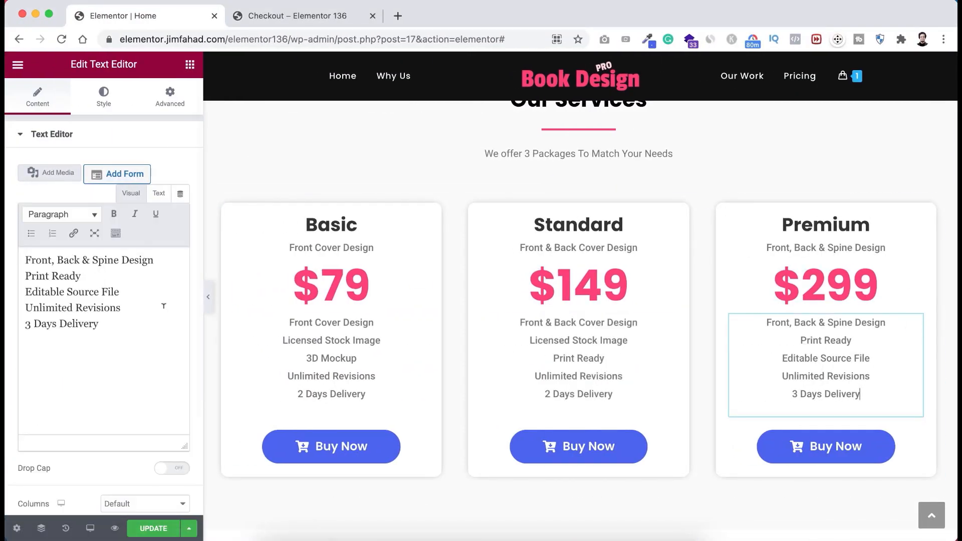
pyautogui.moveTo(127, 321); pyautogui.dragTo(15, 256)
pyautogui.press('cmd+c')
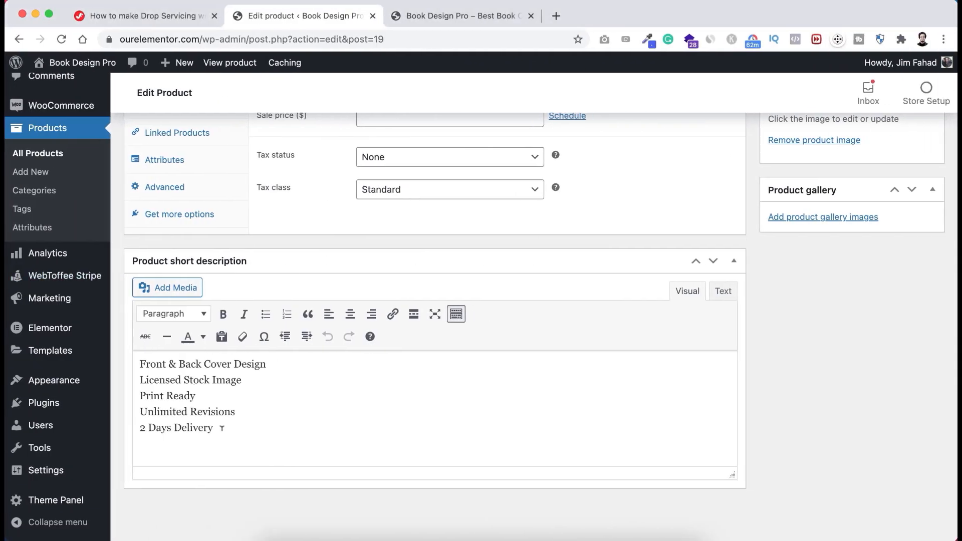
pyautogui.moveTo(222, 428); pyautogui.dragTo(140, 359)
pyautogui.press('cmd+v')
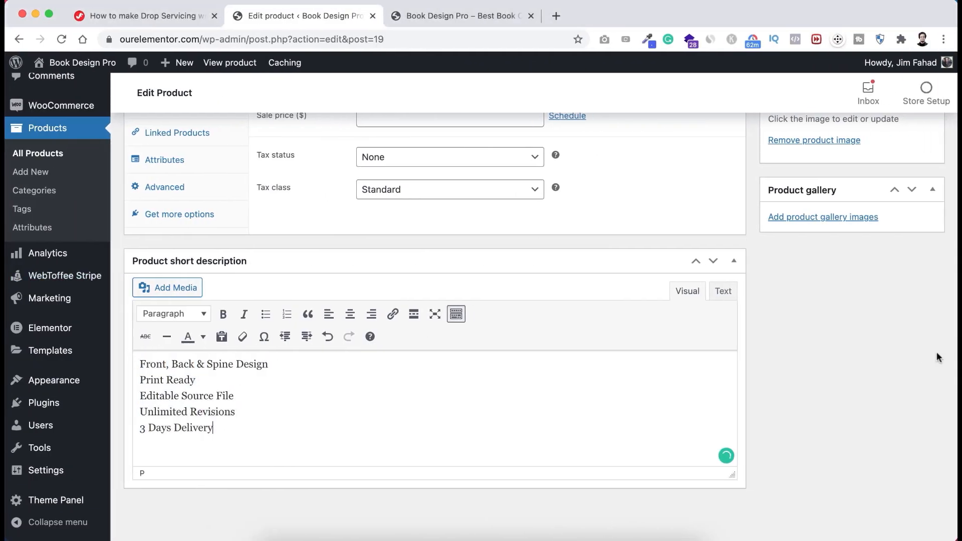
pyautogui.scroll(5, 867, 299)
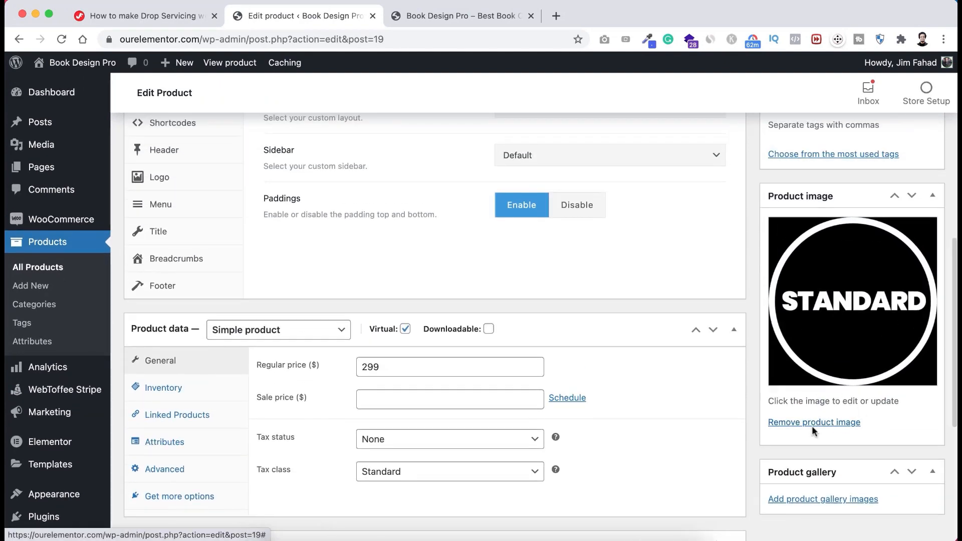
# - Replace the STANDARD image with the uploaded PREMIUM circle image
pyautogui.click(813, 423)
pyautogui.click(803, 298)
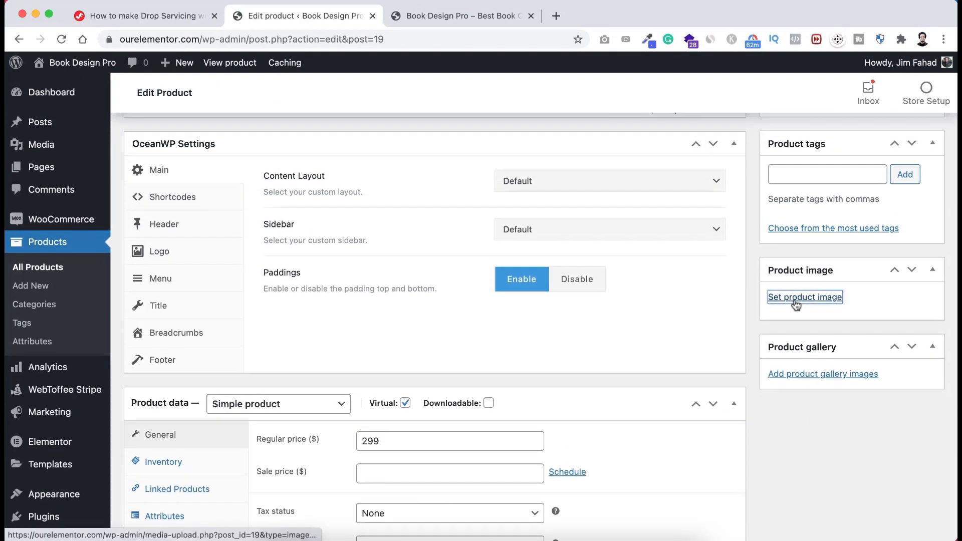
pyautogui.click(69, 121)
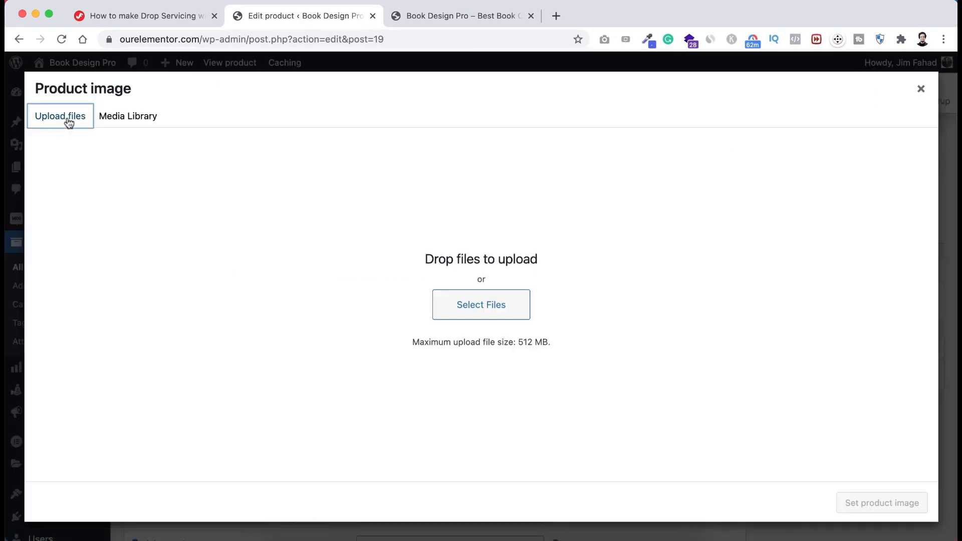
pyautogui.click(438, 313)
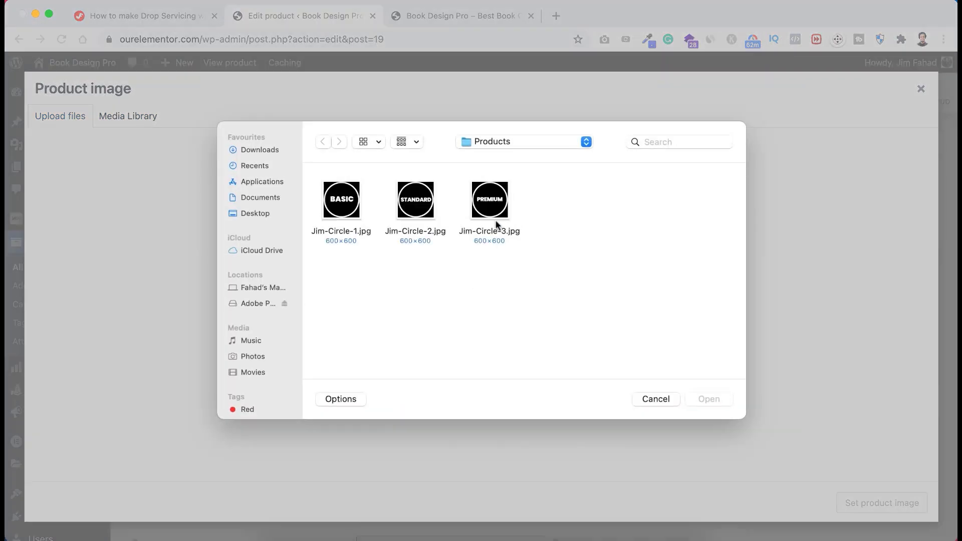
pyautogui.click(491, 209)
pyautogui.click(721, 401)
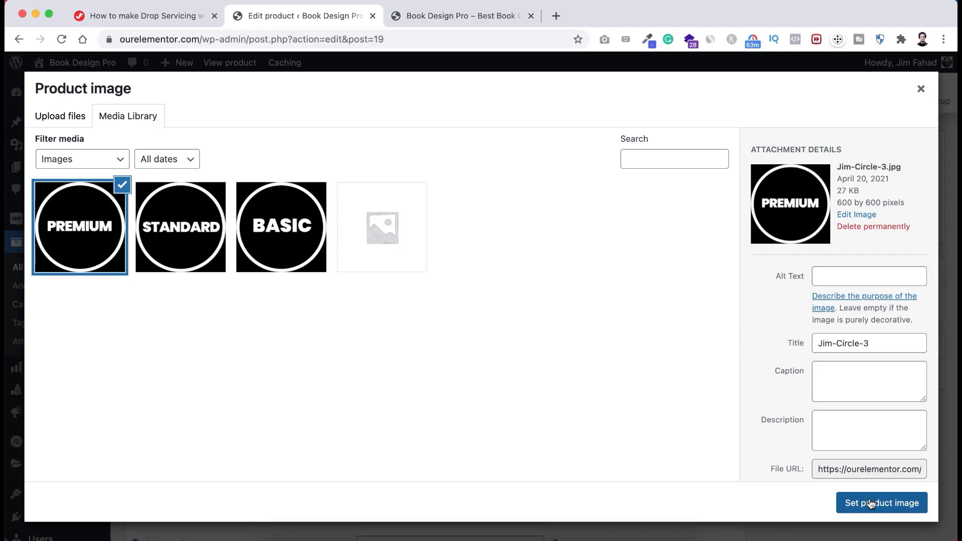
pyautogui.click(870, 504)
# - Publish the Premium product and return to All Products
pyautogui.scroll(6, 754, 392)
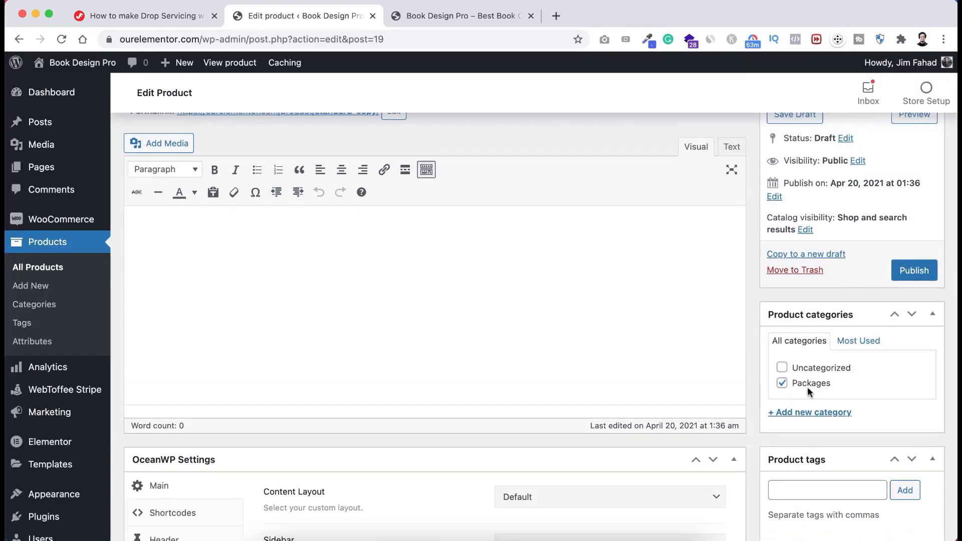
pyautogui.scroll(2, 852, 361)
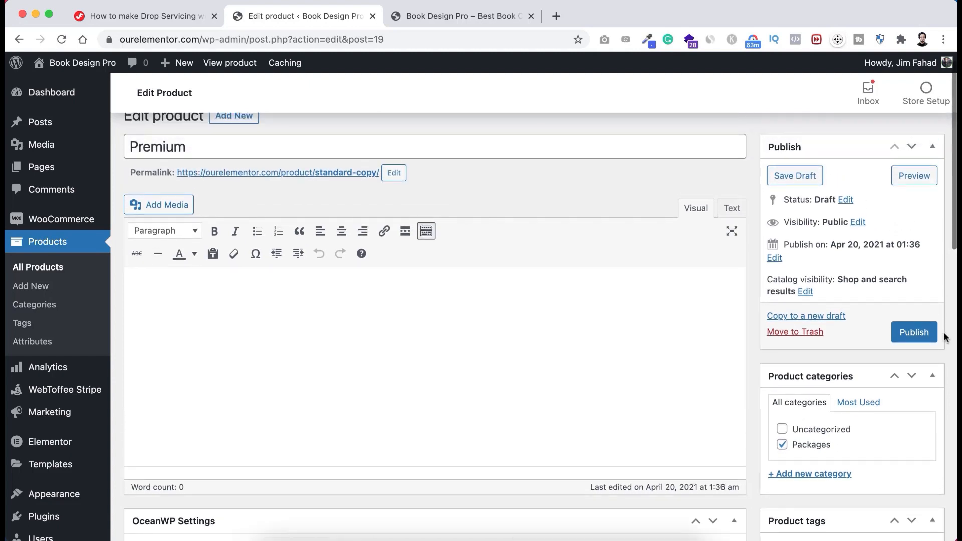
pyautogui.click(920, 332)
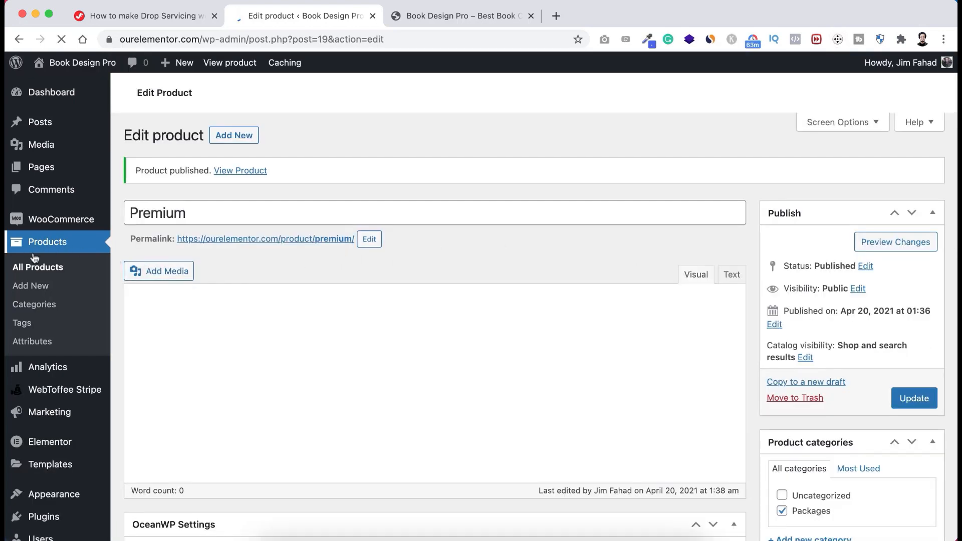
pyautogui.click(50, 274)
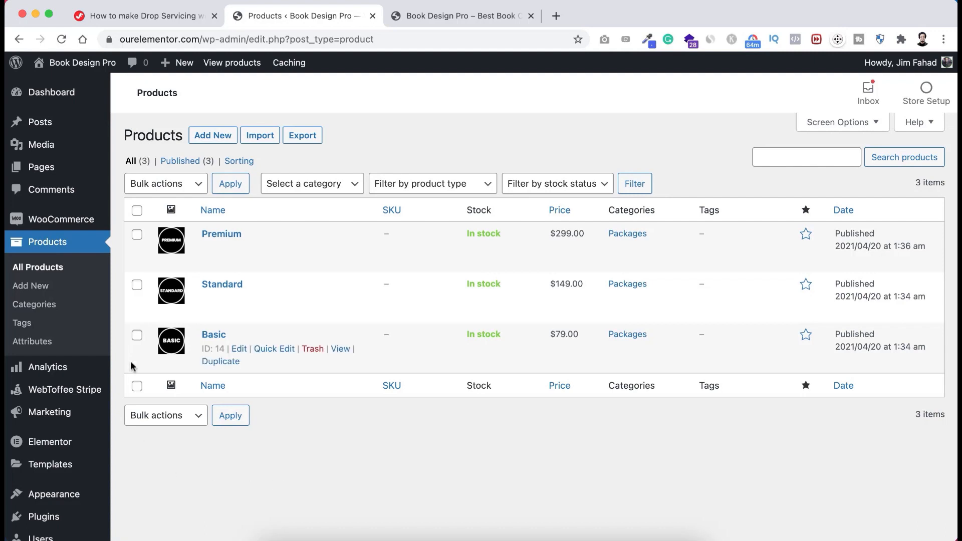
# - Start a new page, dismiss the welcome guide, and turn off fullscreen editing
pyautogui.moveTo(42, 168)
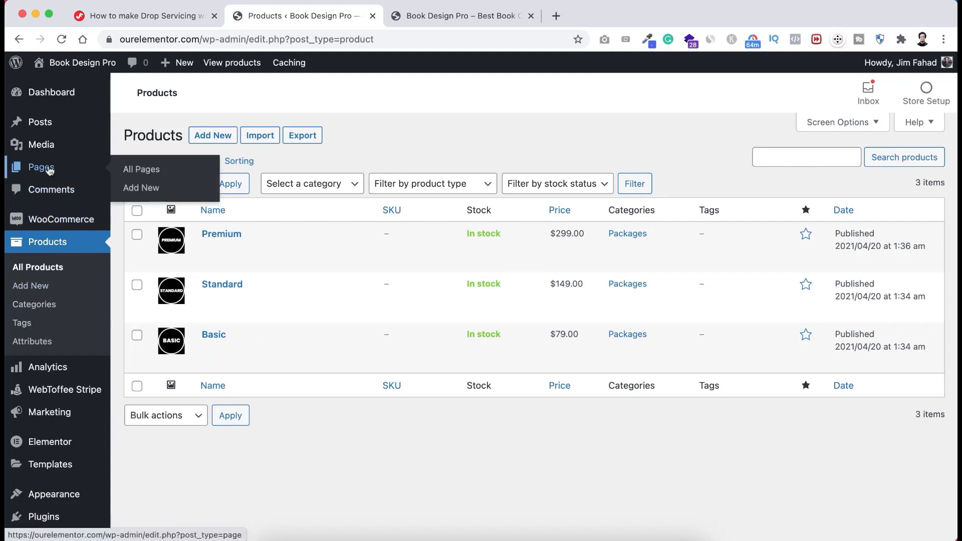
pyautogui.click(151, 189)
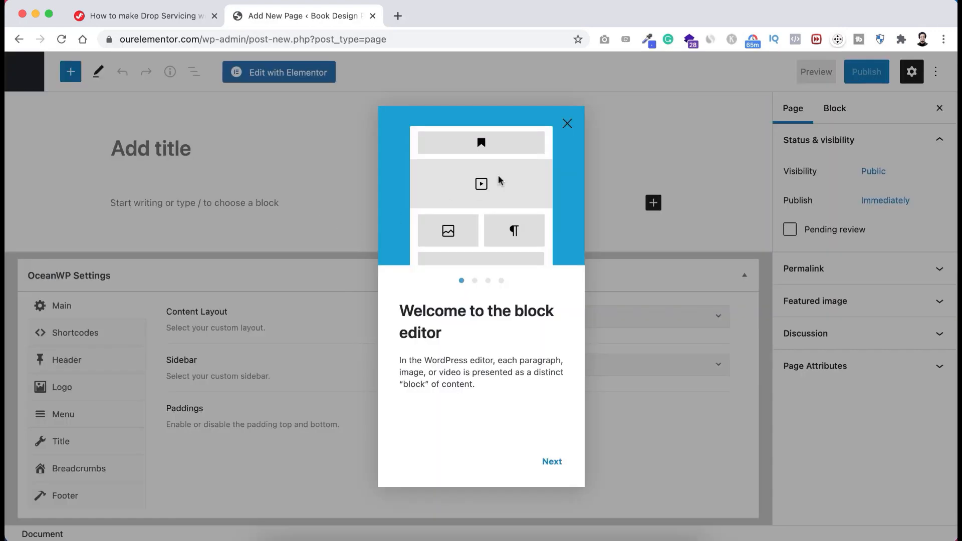
pyautogui.click(567, 123)
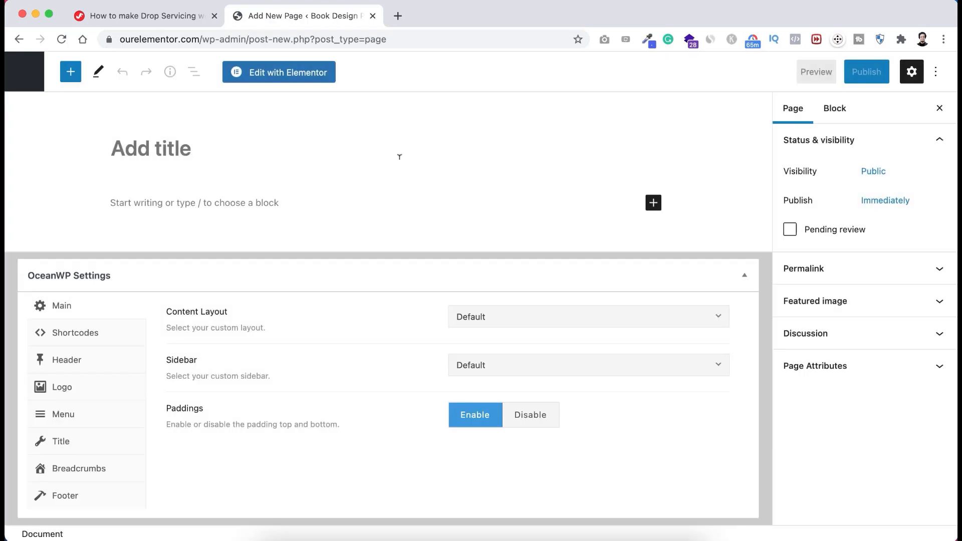
pyautogui.click(937, 72)
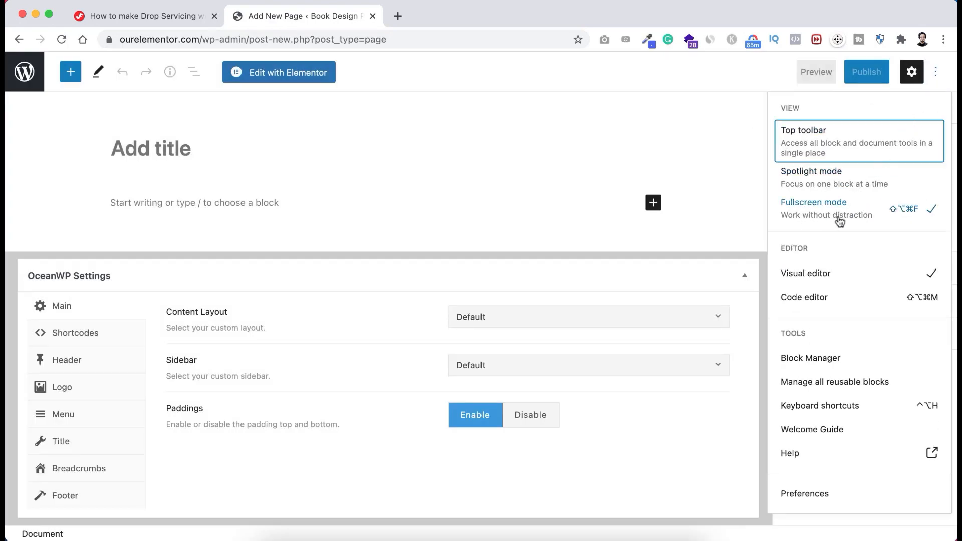
pyautogui.click(848, 211)
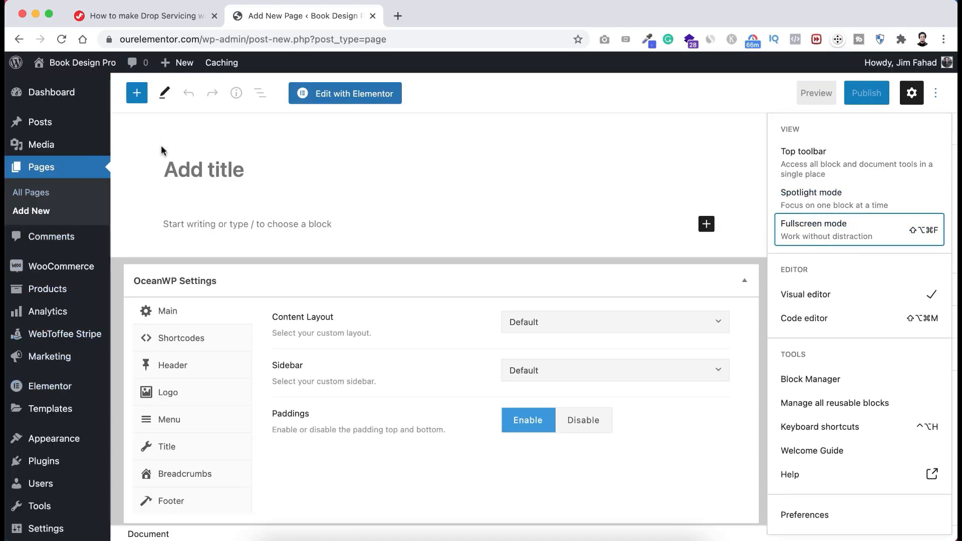
pyautogui.click(211, 168)
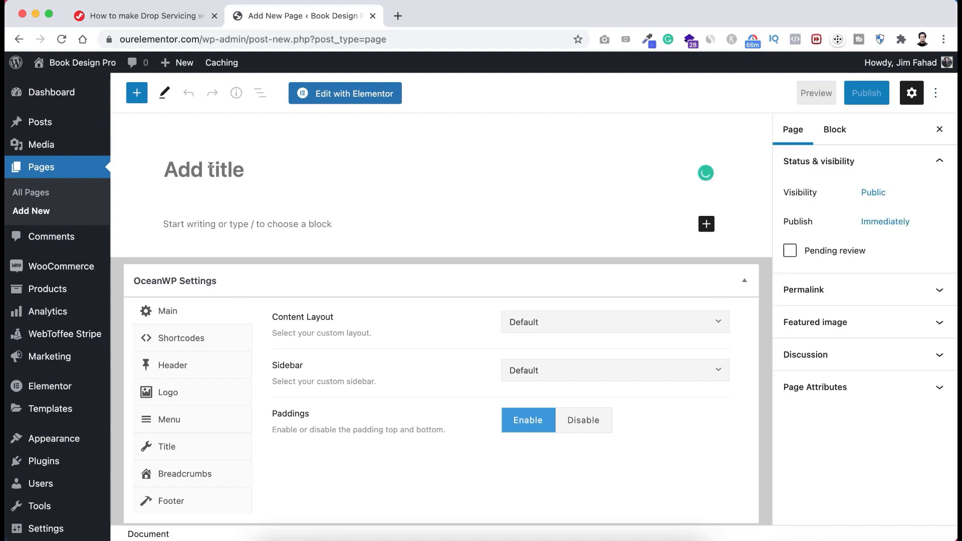
# - Title the page 'Home' and publish it
pyautogui.write('Home')
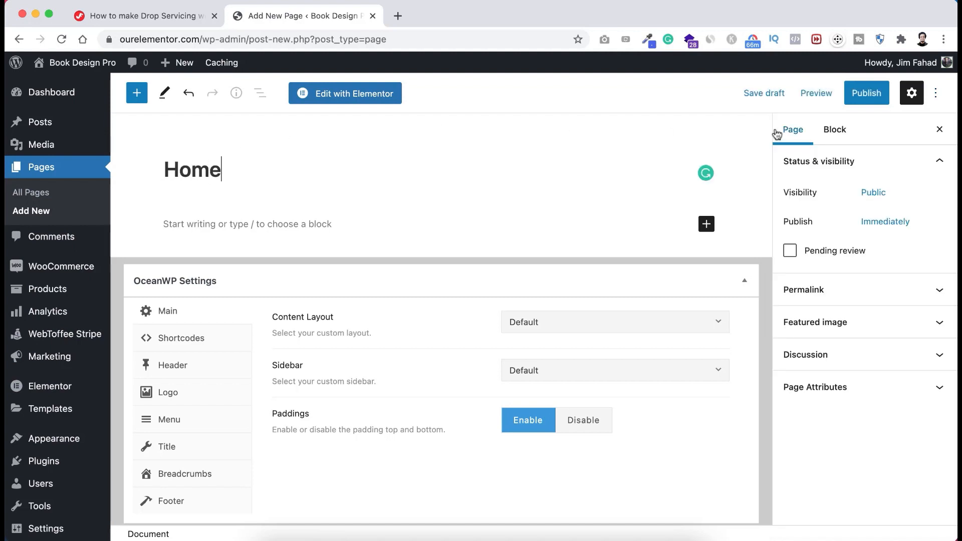
pyautogui.click(867, 98)
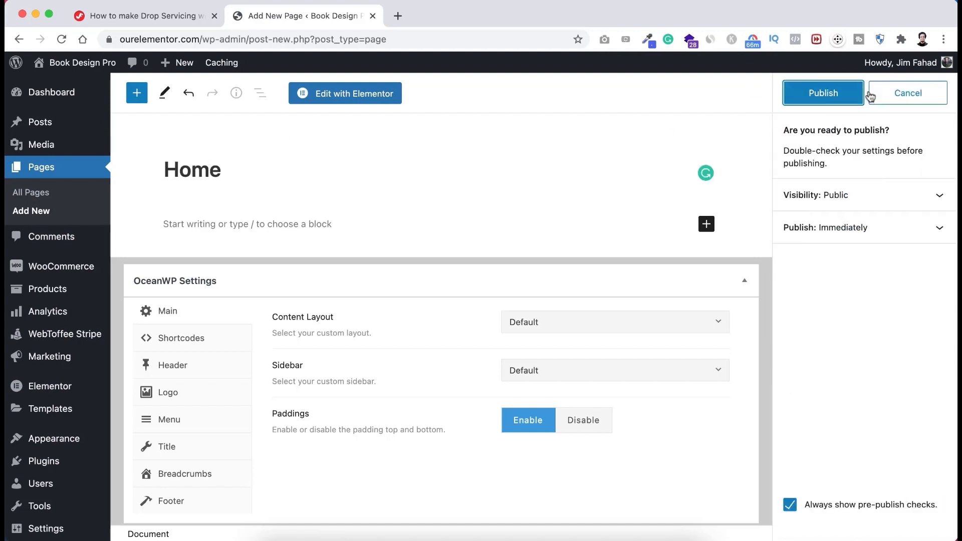
pyautogui.click(804, 100)
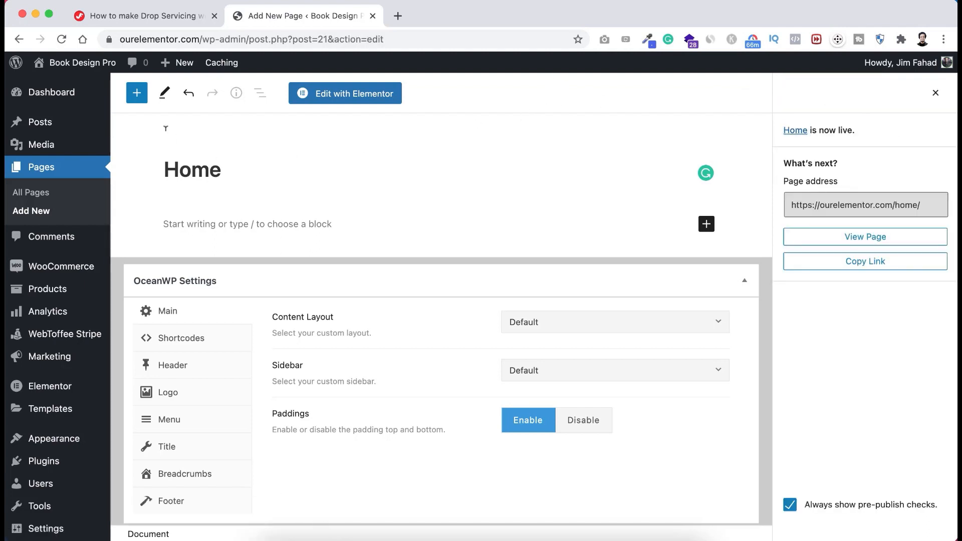
# - Open the live site in a new tab and check its web address
pyautogui.moveTo(80, 64)
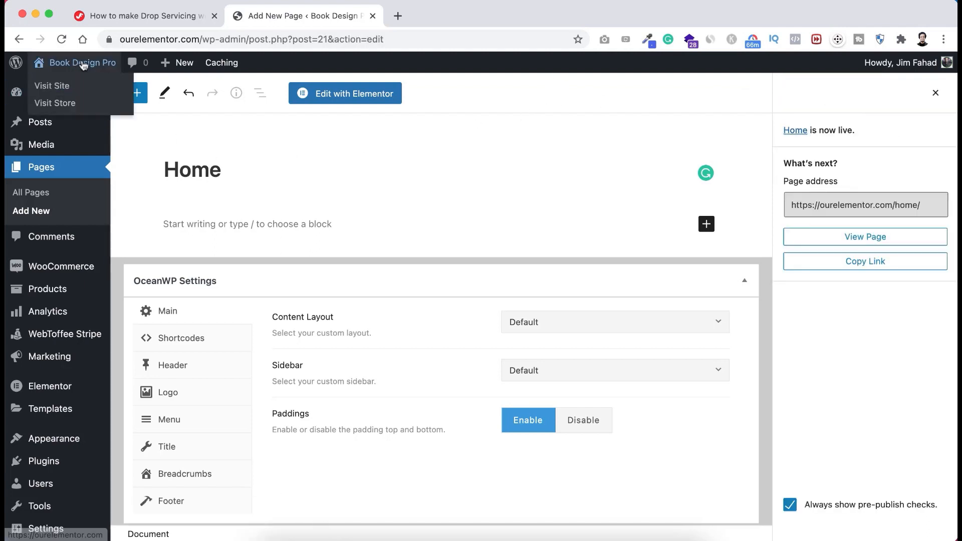
pyautogui.rightClick(55, 88)
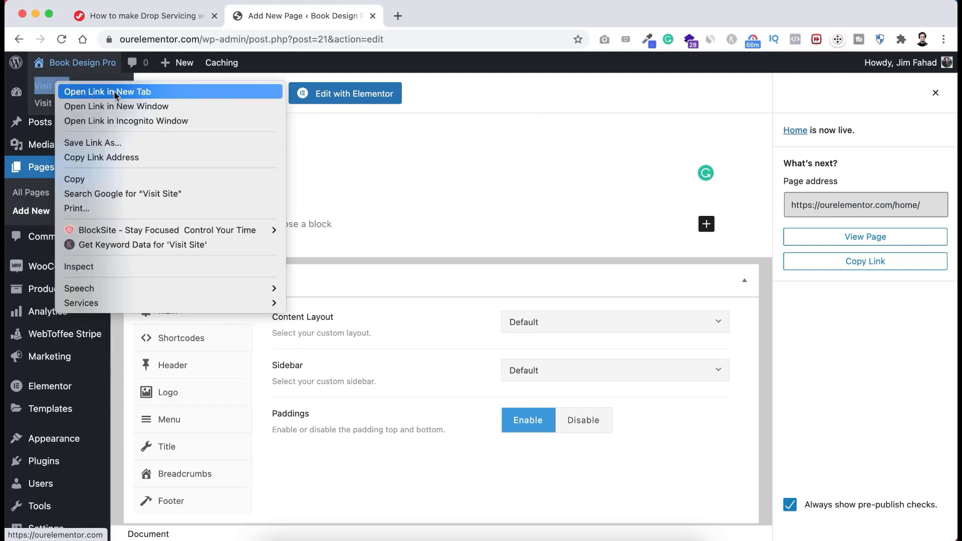
pyautogui.click(109, 92)
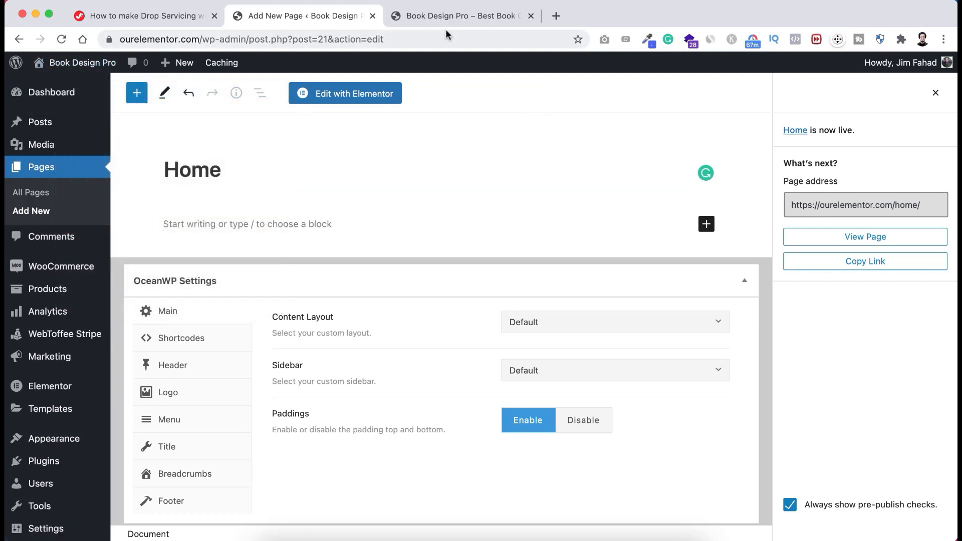
pyautogui.click(437, 14)
pyautogui.scroll(-10, 417, 181)
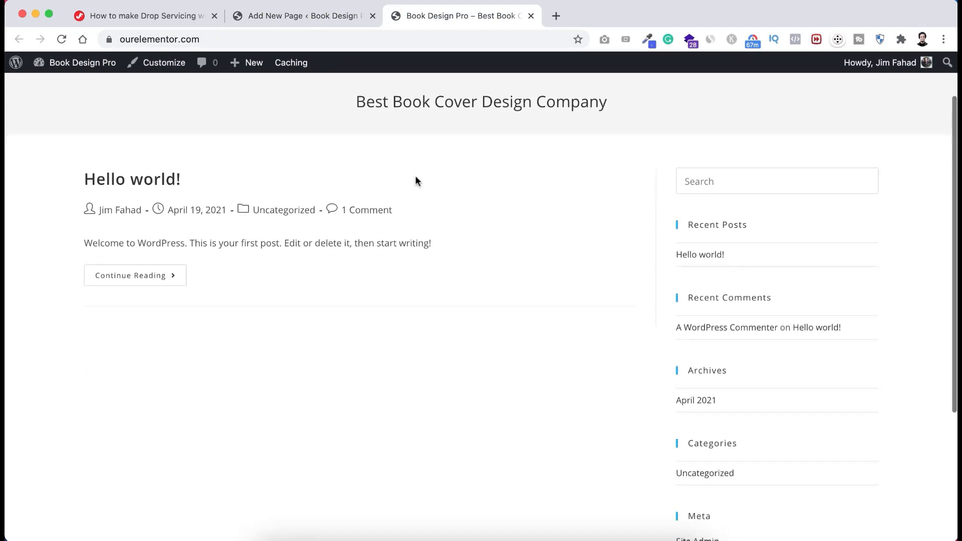
pyautogui.scroll(10, 417, 180)
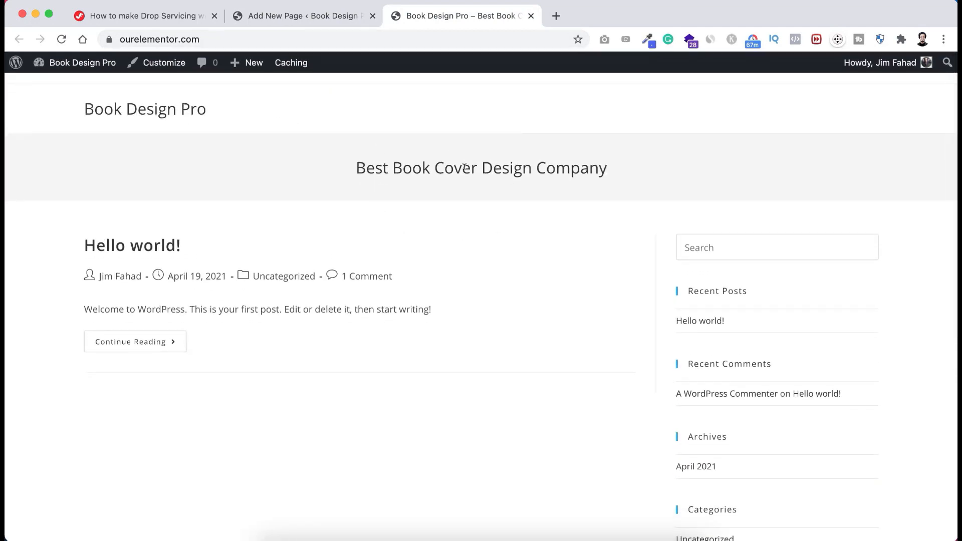
pyautogui.click(187, 38)
pyautogui.click(178, 41)
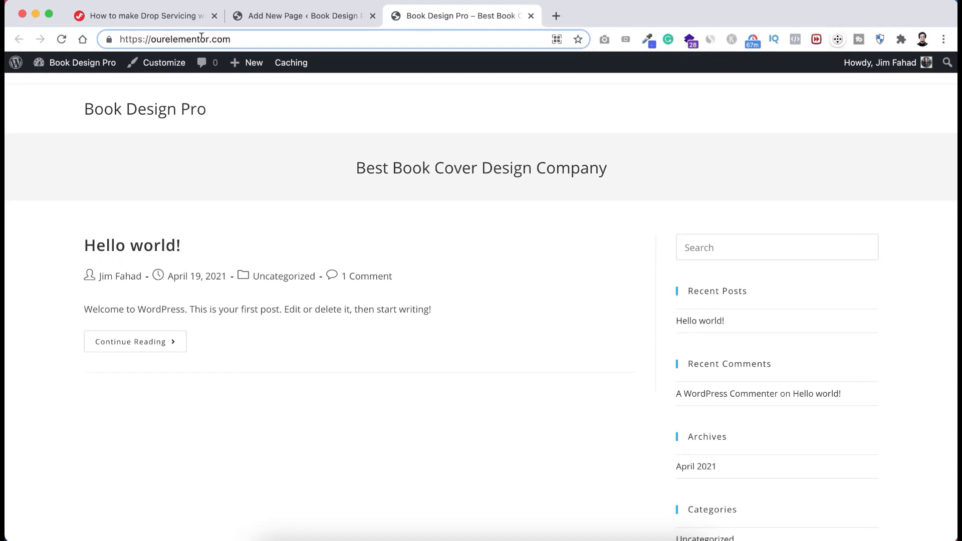
pyautogui.click(266, 113)
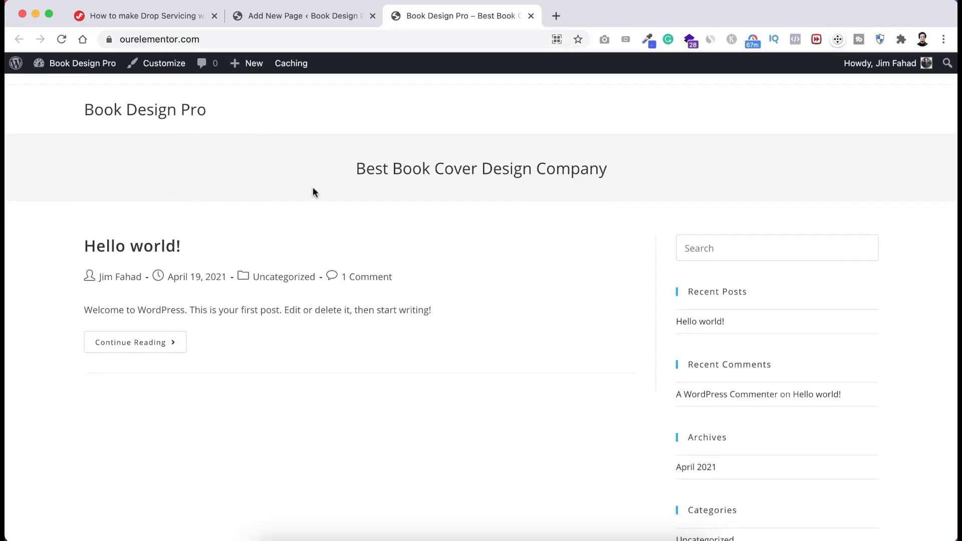
# - Return to the published Home page editor and bring up the Settings menu
pyautogui.scroll(-1, 313, 188)
pyautogui.scroll(1, 258, 166)
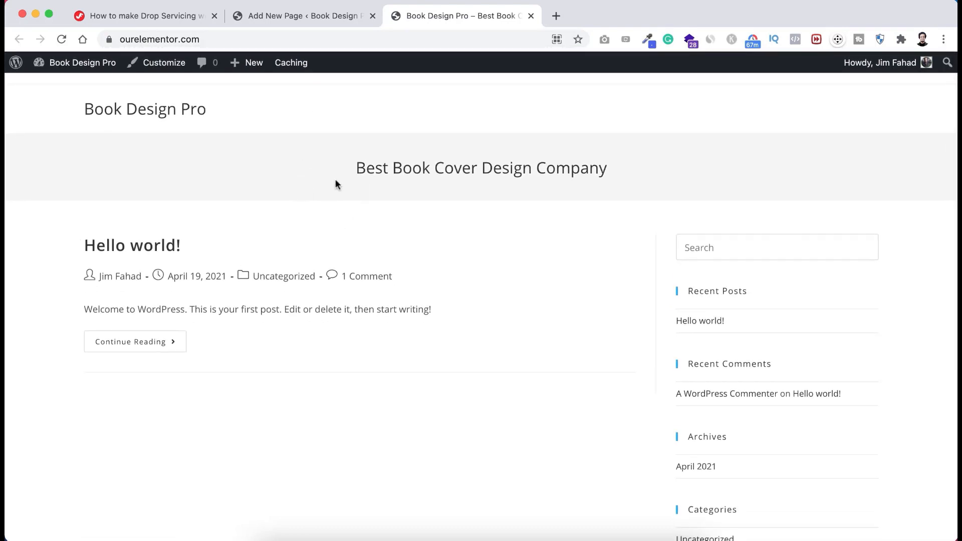
pyautogui.click(314, 17)
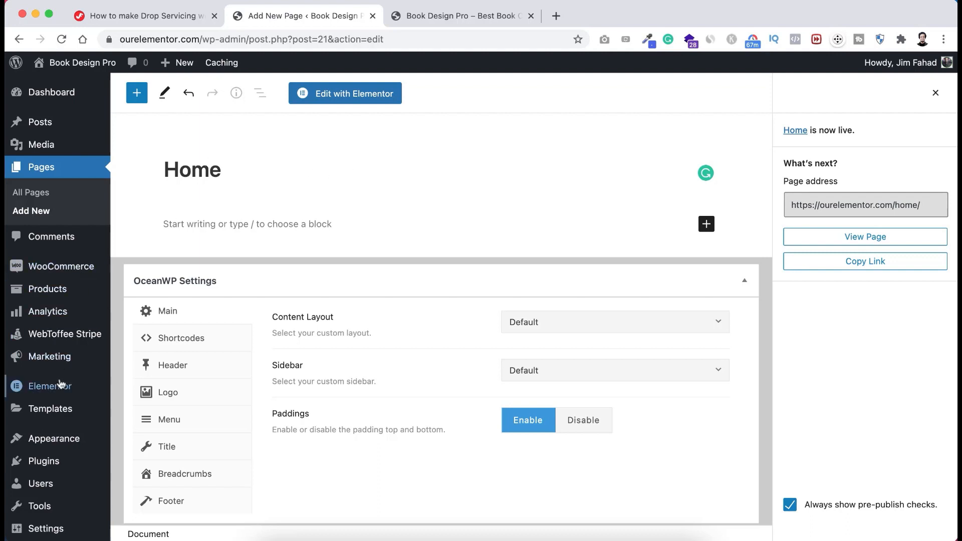
pyautogui.scroll(-2, 60, 404)
pyautogui.moveTo(20, 475)
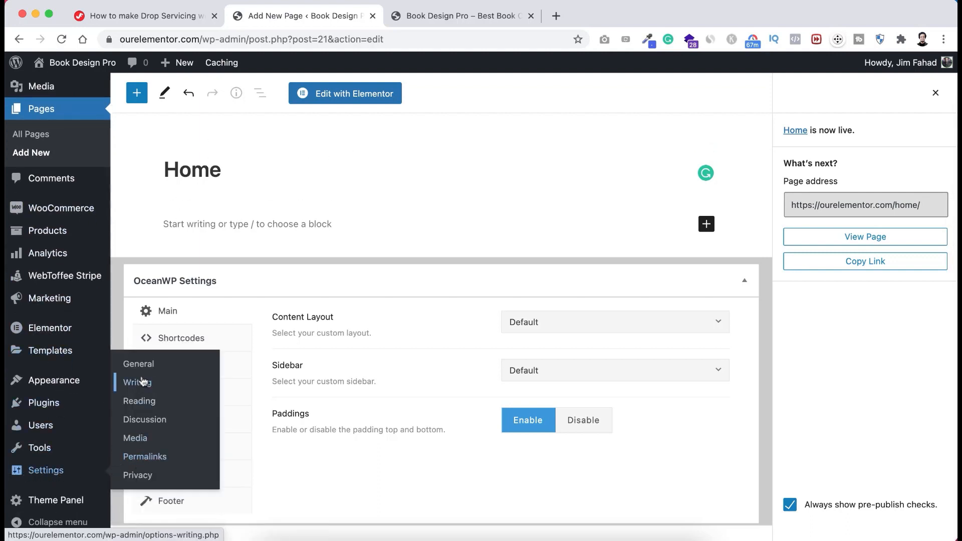
# - In Reading settings, set a static homepage to Home and save
pyautogui.click(132, 405)
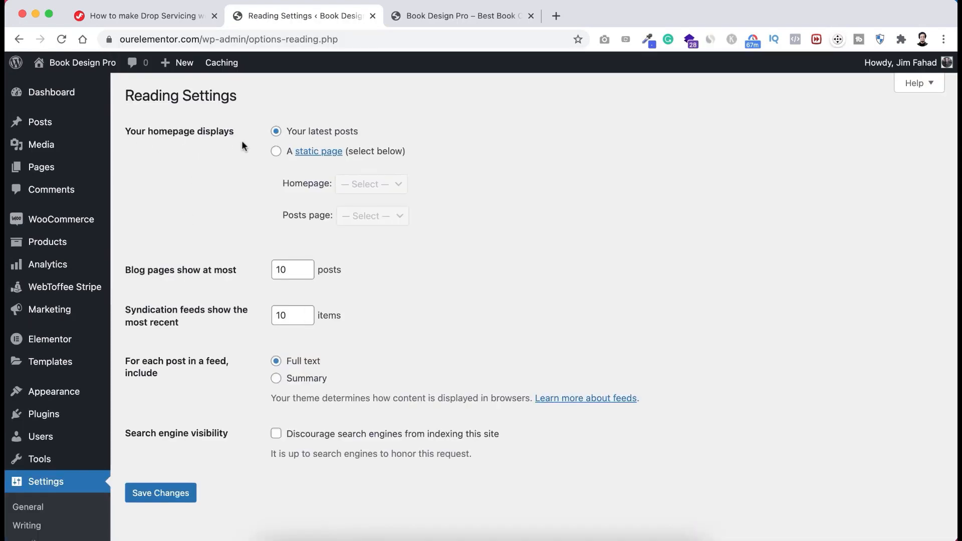
pyautogui.click(277, 153)
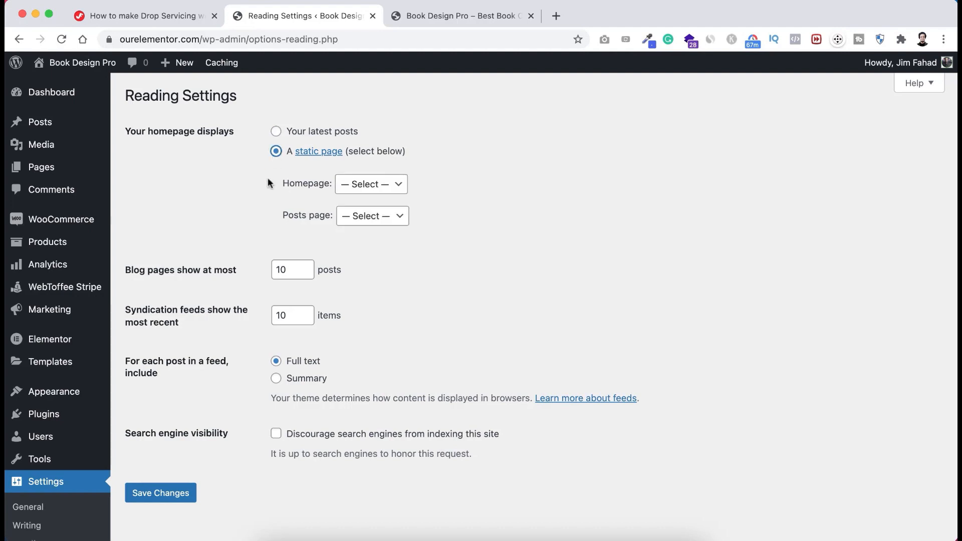
pyautogui.click(369, 187)
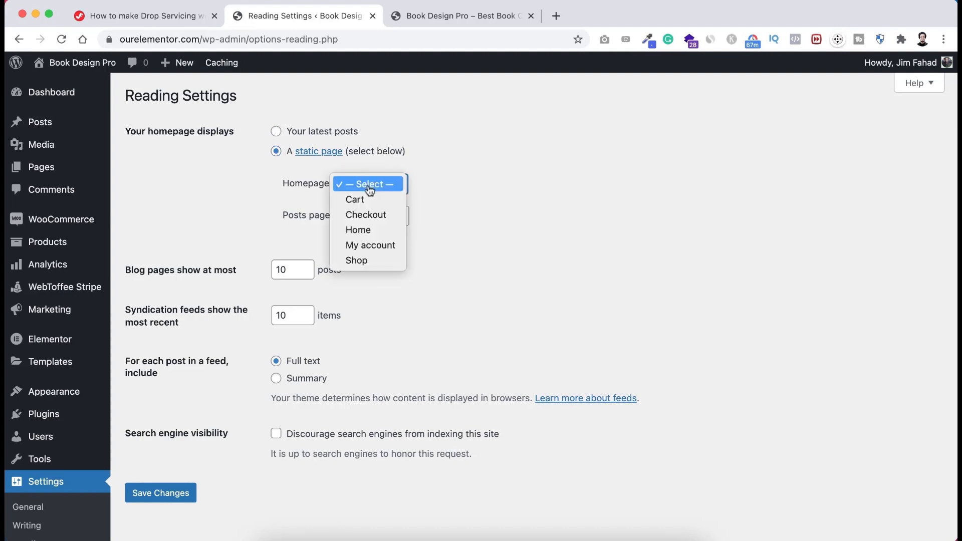
pyautogui.click(358, 230)
pyautogui.click(170, 501)
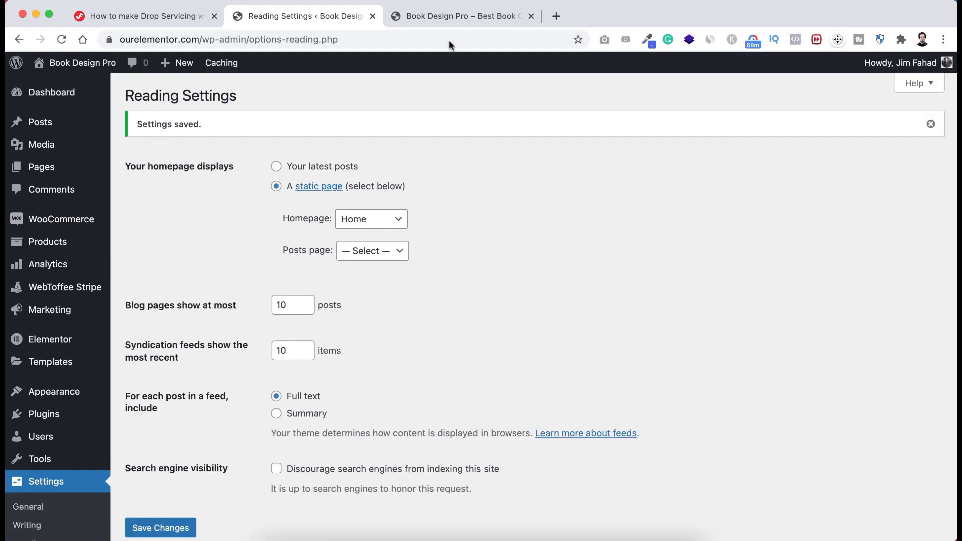
# - Reload the live site to confirm Home is the front page
pyautogui.click(452, 15)
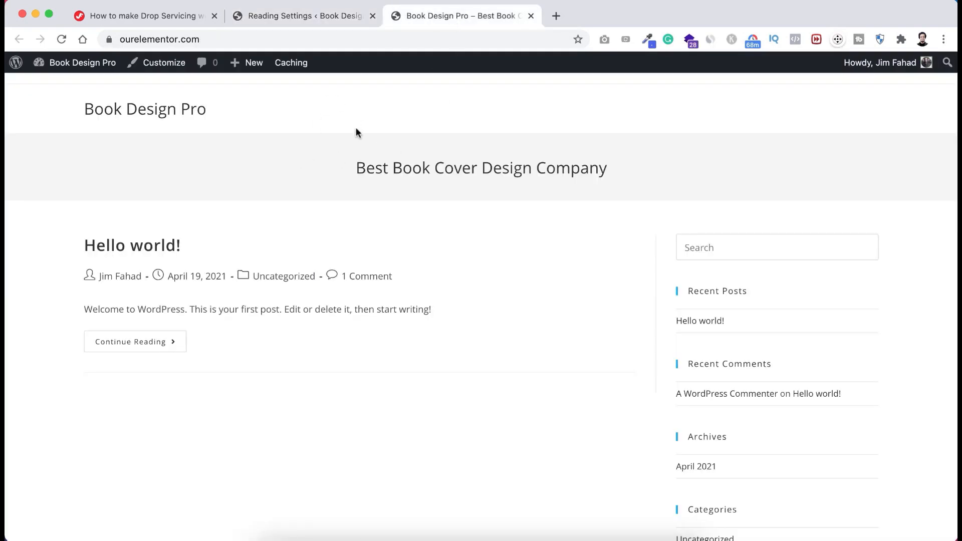
pyautogui.press('super+r')
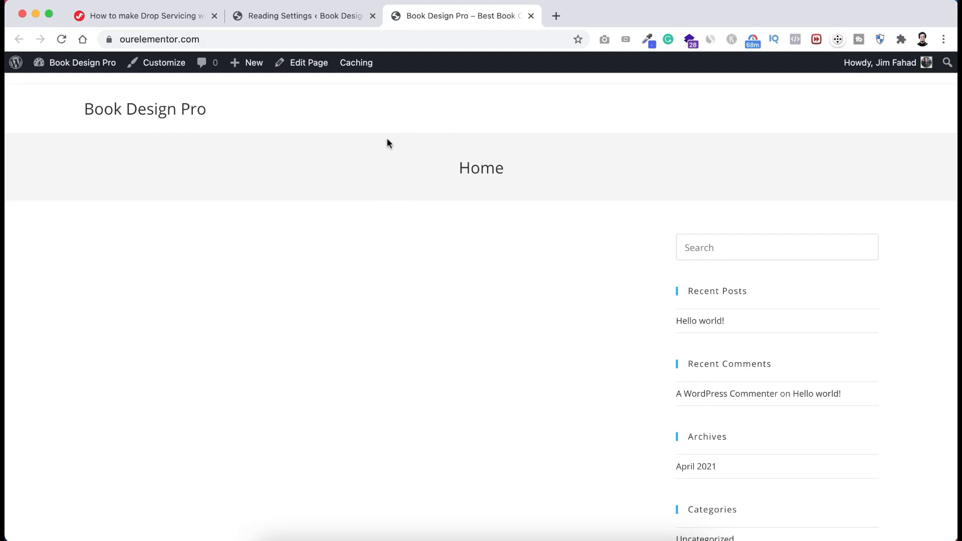
pyautogui.scroll(-3, 387, 140)
pyautogui.scroll(-2, 387, 144)
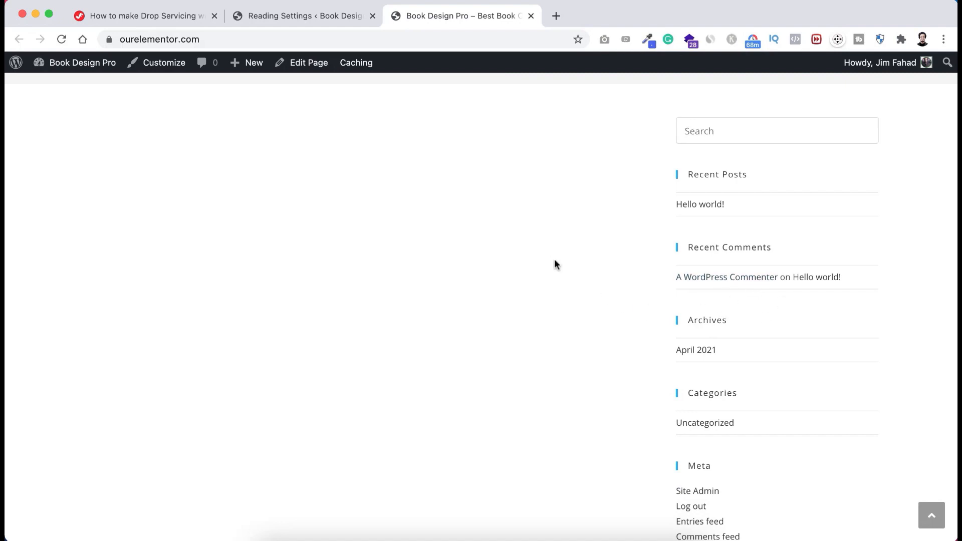
pyautogui.scroll(5, 551, 261)
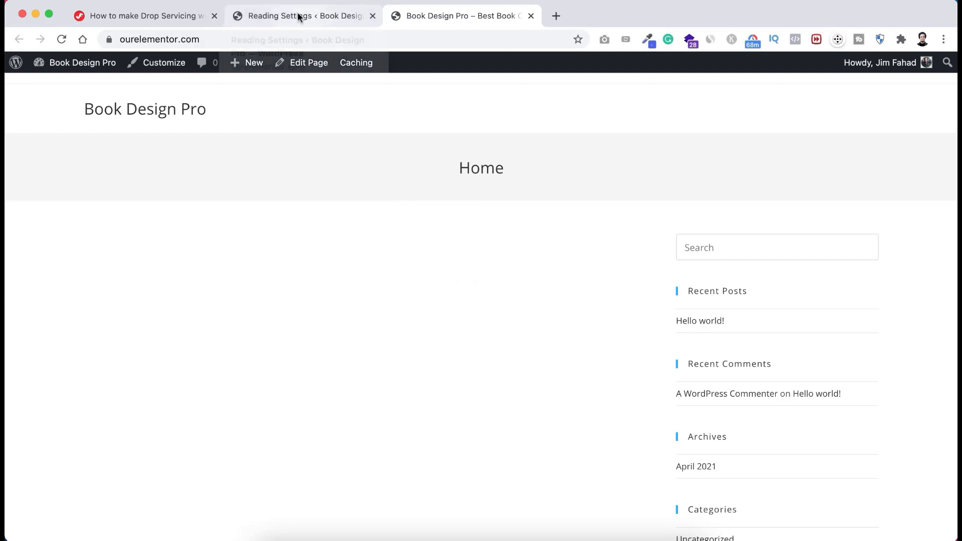
# - Open the Home page editor and set OceanWP Content Layout to 100% Full Width
pyautogui.click(314, 16)
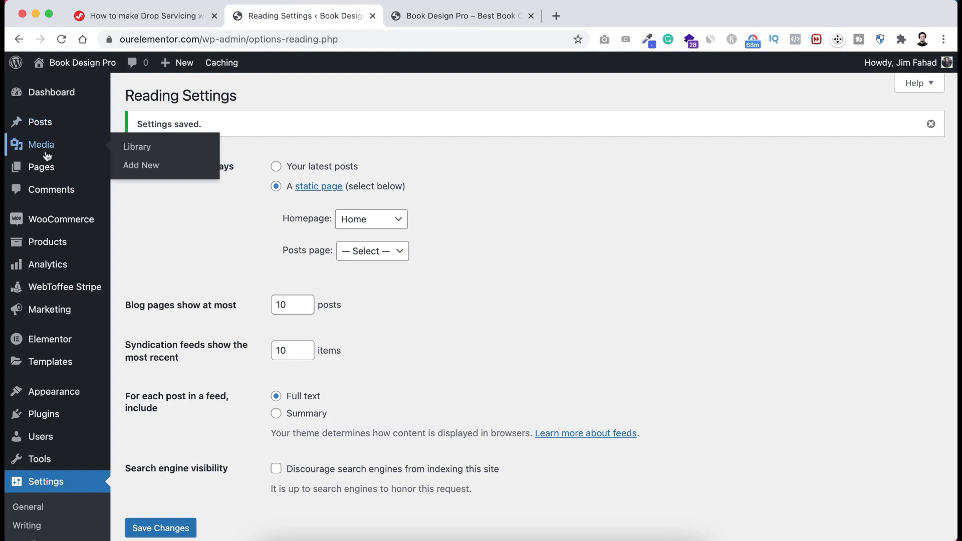
pyautogui.moveTo(38, 172)
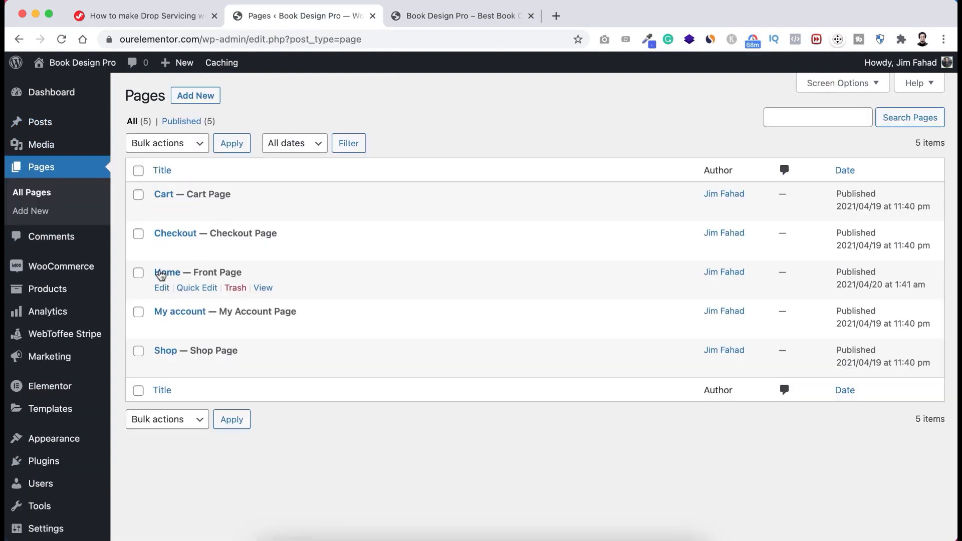
pyautogui.click(161, 288)
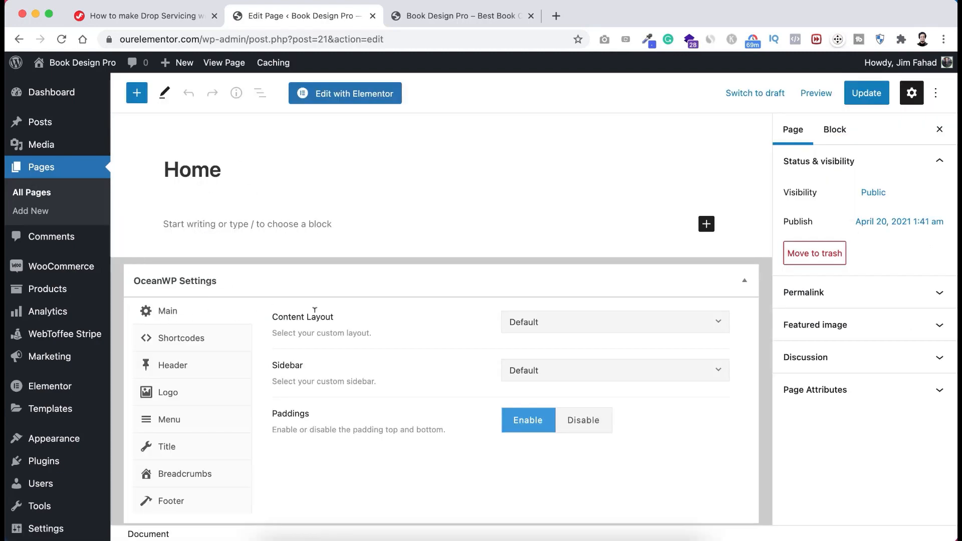
pyautogui.click(555, 325)
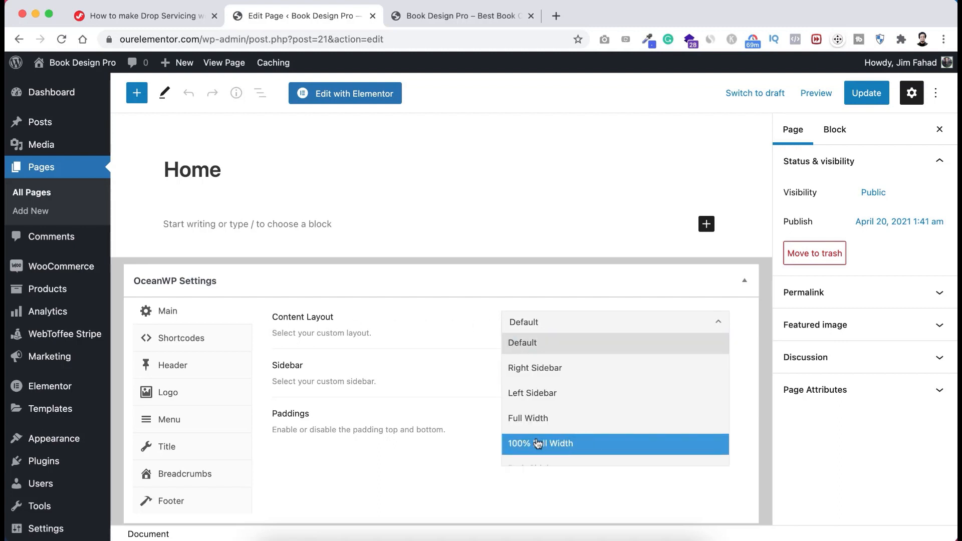
pyautogui.click(574, 444)
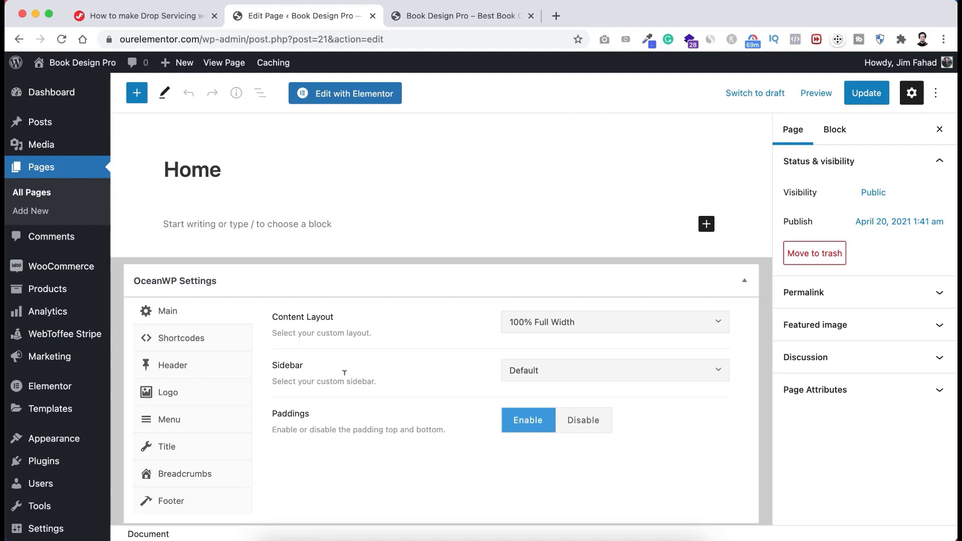
pyautogui.click(596, 375)
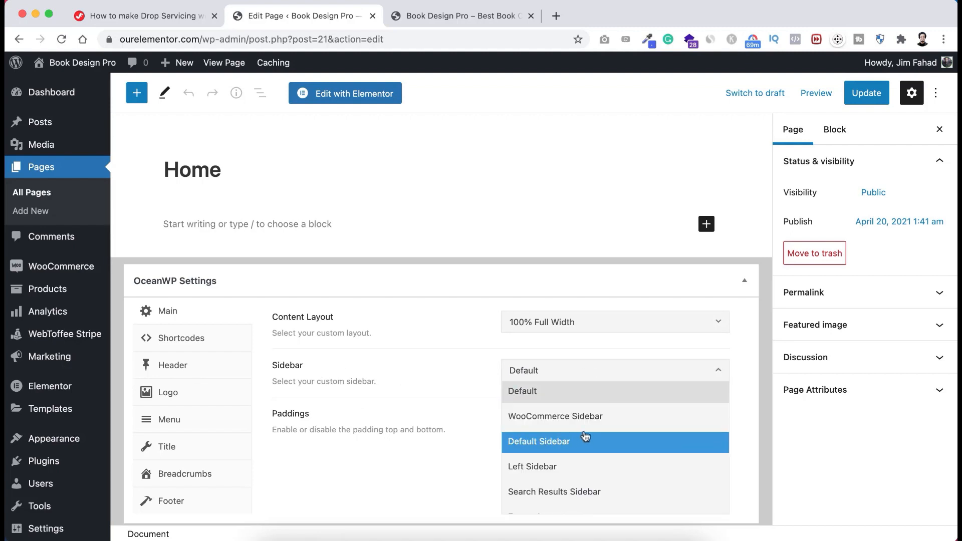
pyautogui.click(467, 381)
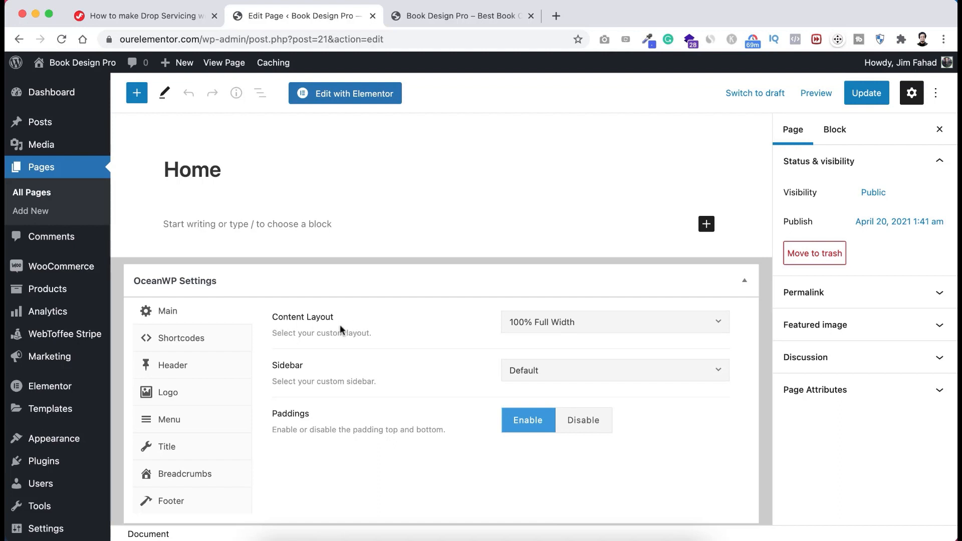
pyautogui.click(572, 323)
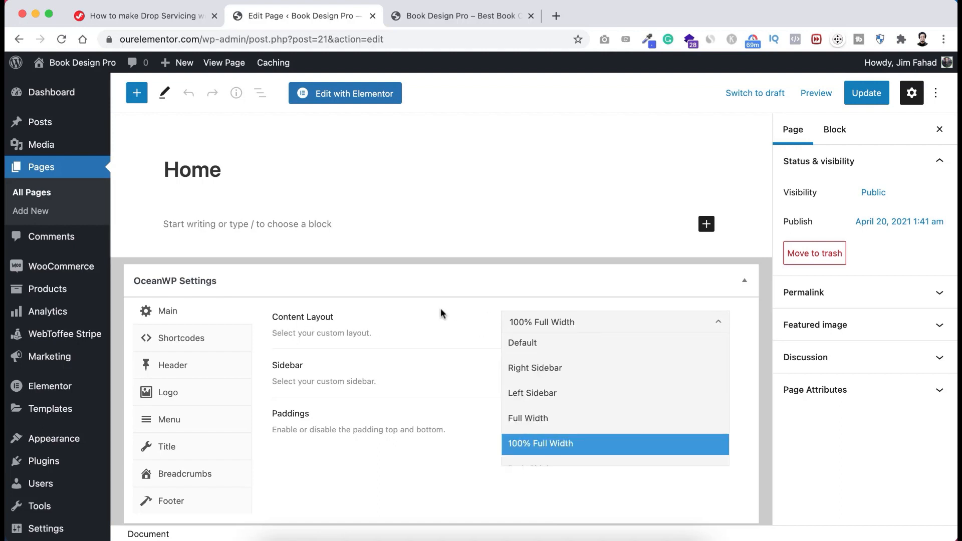
pyautogui.click(451, 319)
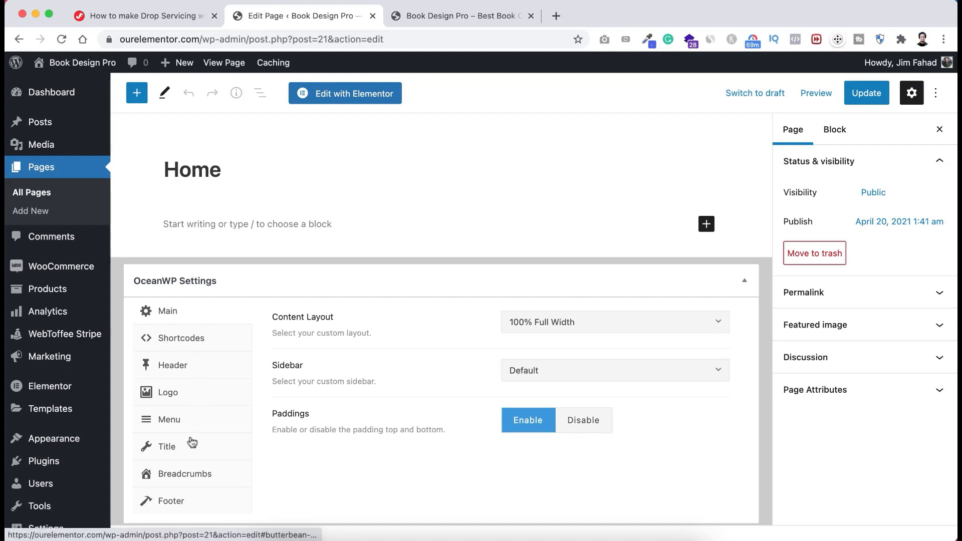
# - Disable the page title display, update Home, and reload the live homepage
pyautogui.click(170, 452)
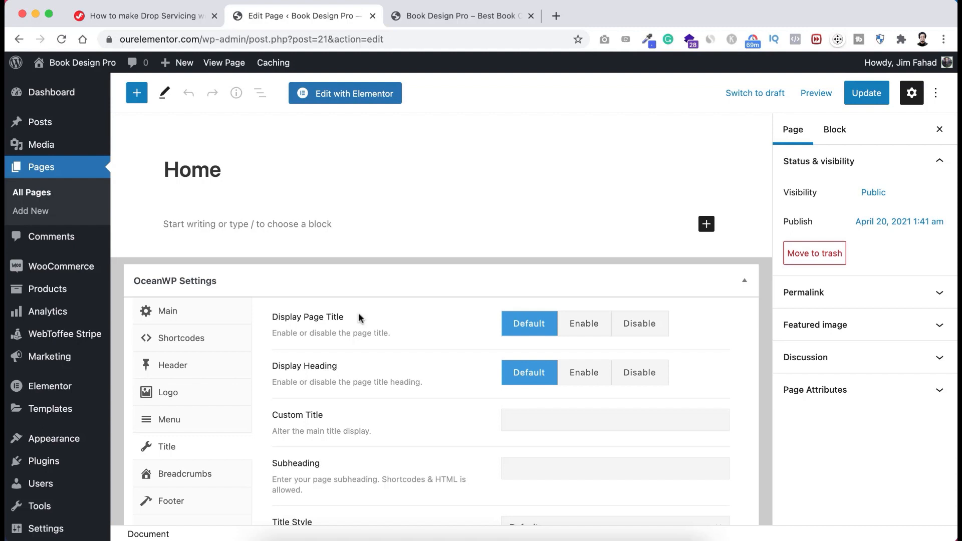
pyautogui.click(642, 323)
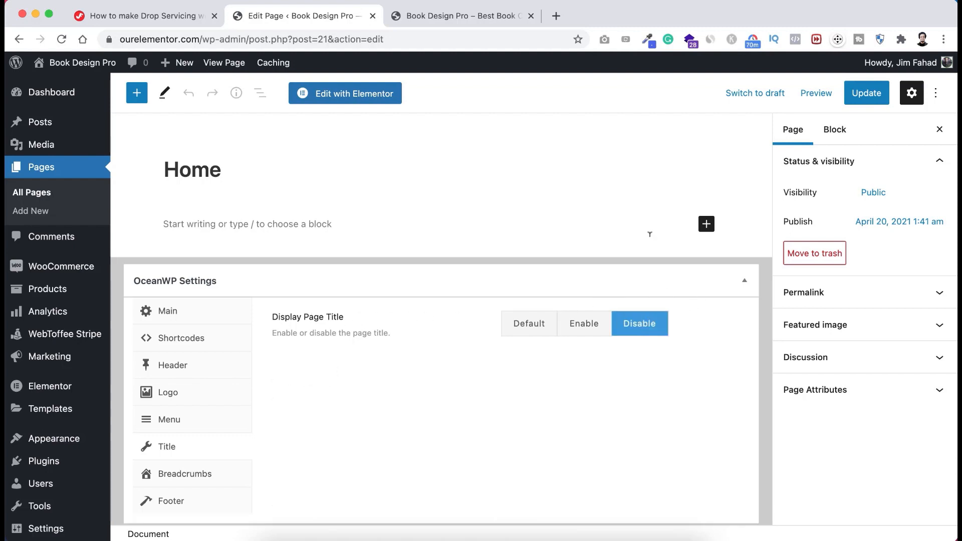
pyautogui.click(860, 95)
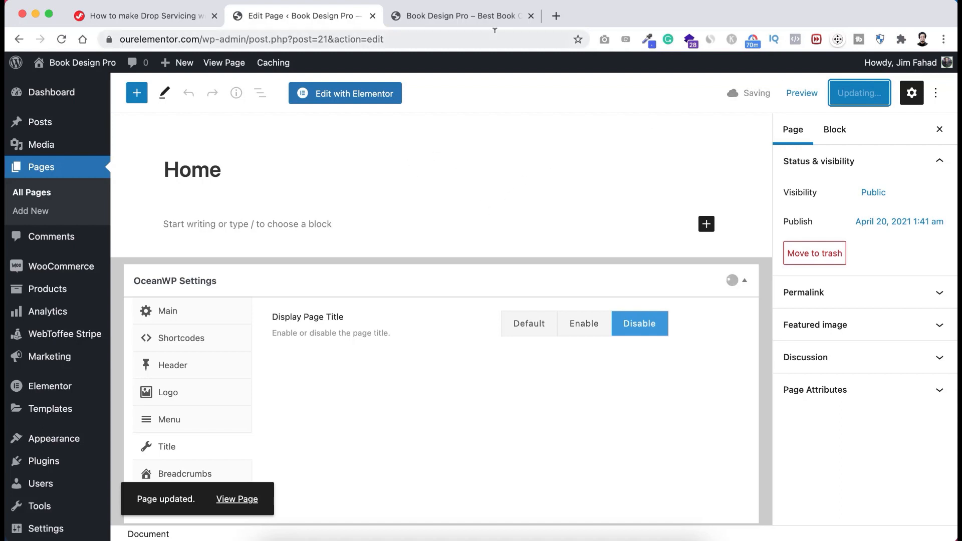
pyautogui.click(474, 16)
pyautogui.press('super+r')
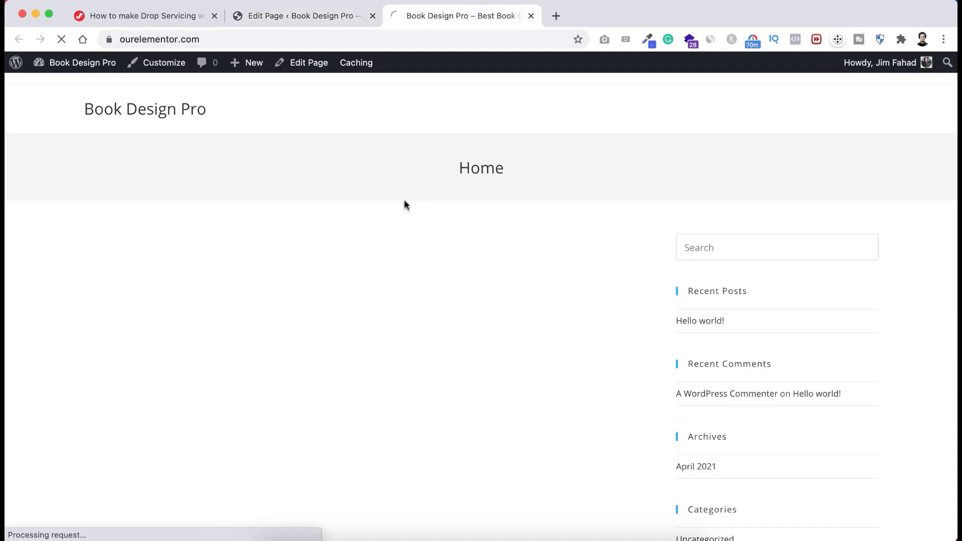
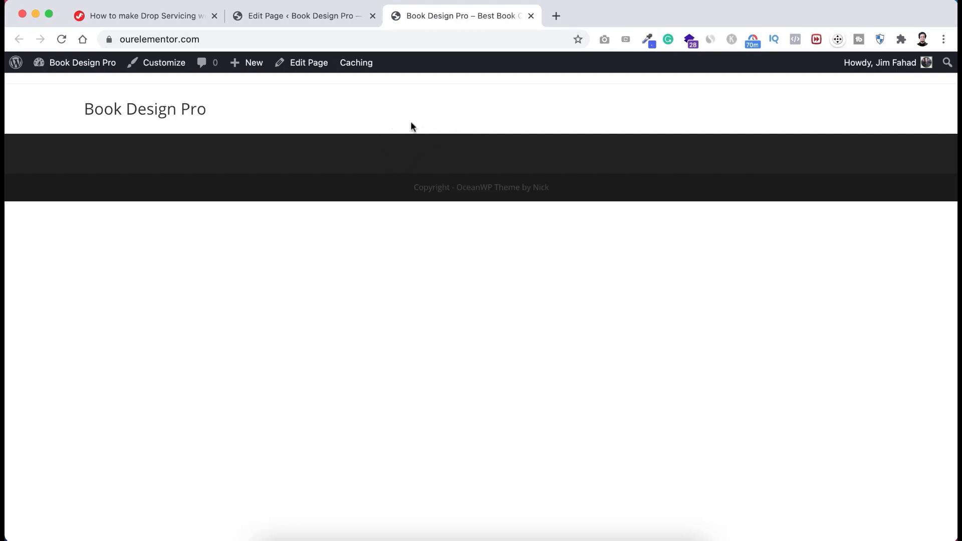
# - Open the Home page's WordPress edit screen and launch it in Elementor
pyautogui.click(329, 17)
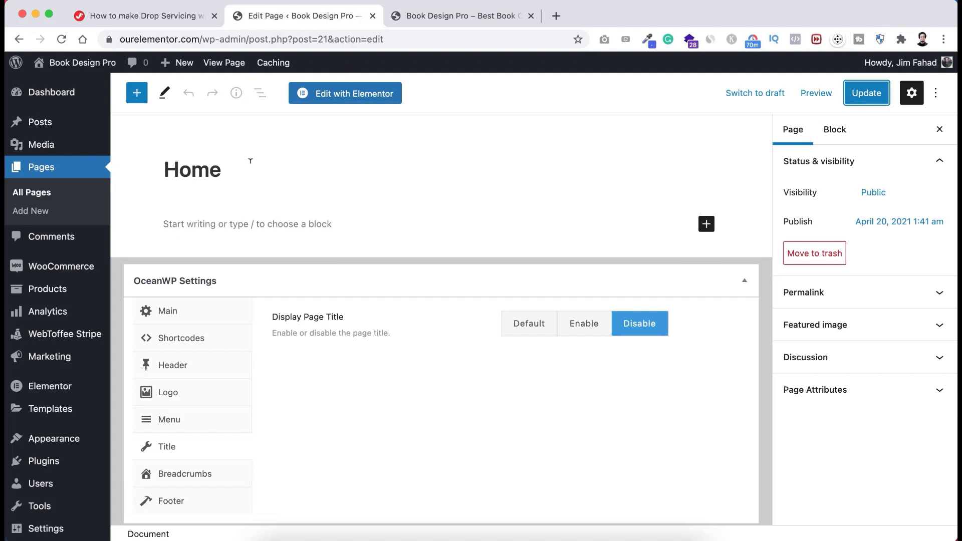
pyautogui.click(343, 96)
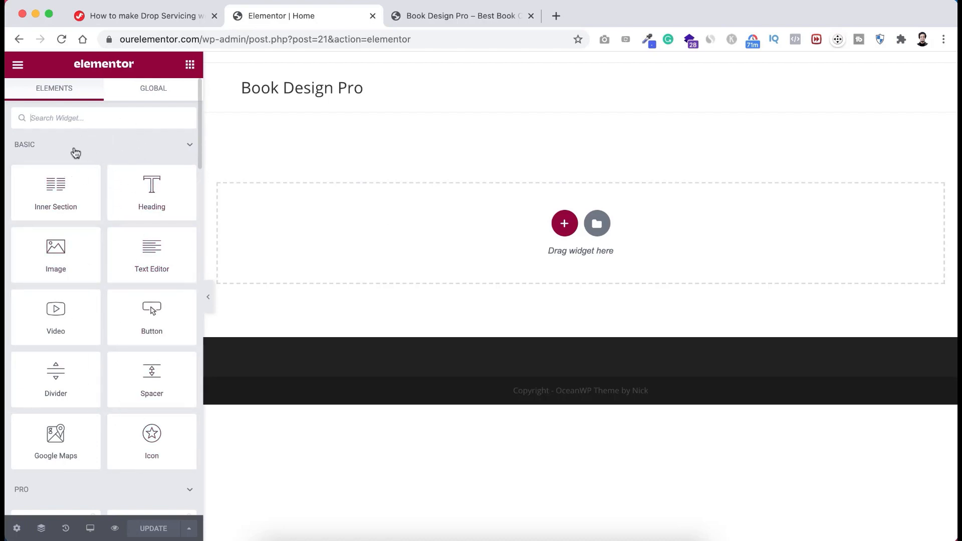
pyautogui.scroll(-2, 89, 321)
pyautogui.scroll(2, 89, 321)
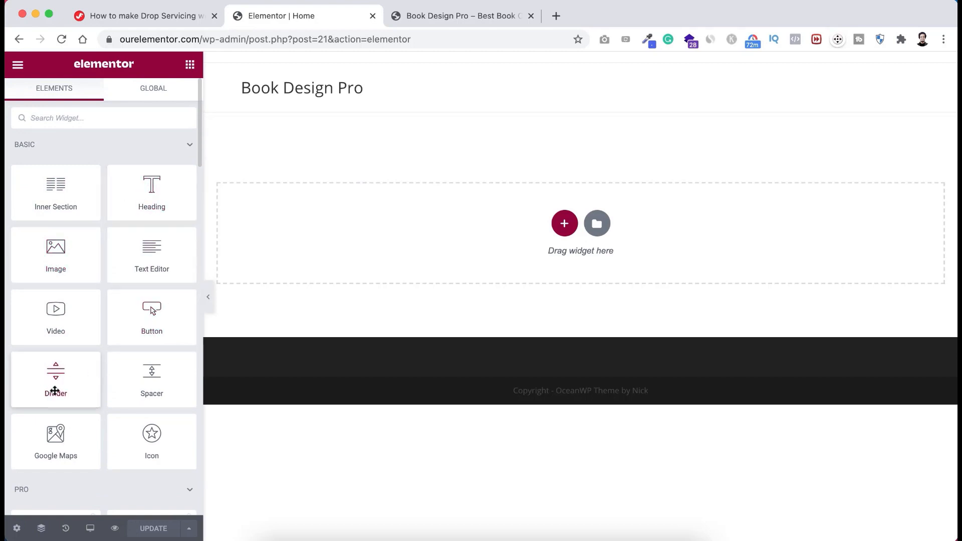
pyautogui.scroll(-5, 76, 306)
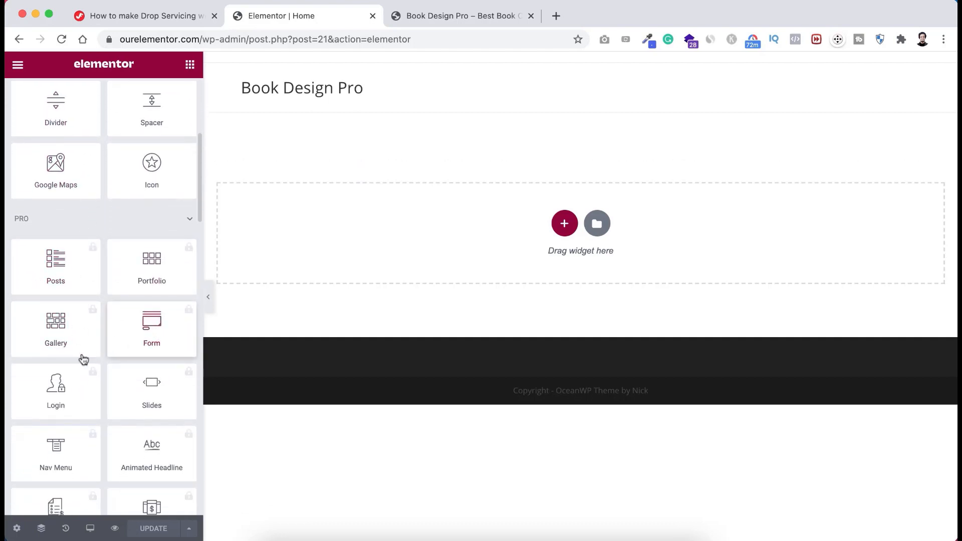
pyautogui.scroll(-1, 127, 308)
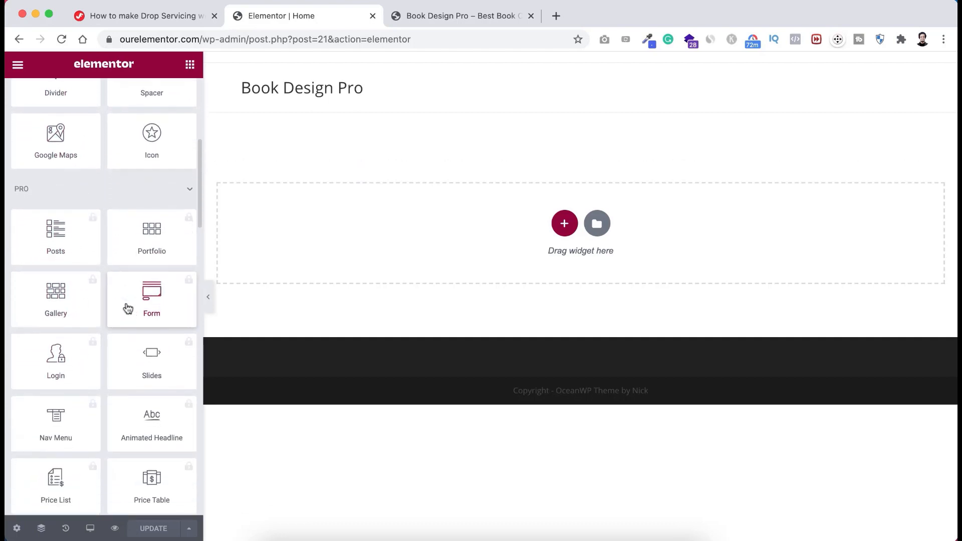
pyautogui.scroll(1, 129, 309)
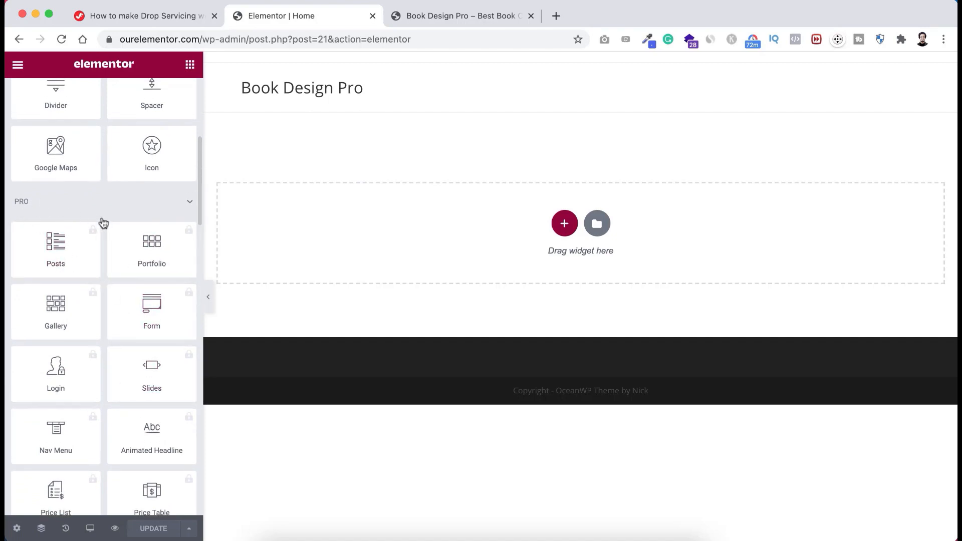
pyautogui.scroll(-3, 95, 399)
pyautogui.scroll(2, 95, 399)
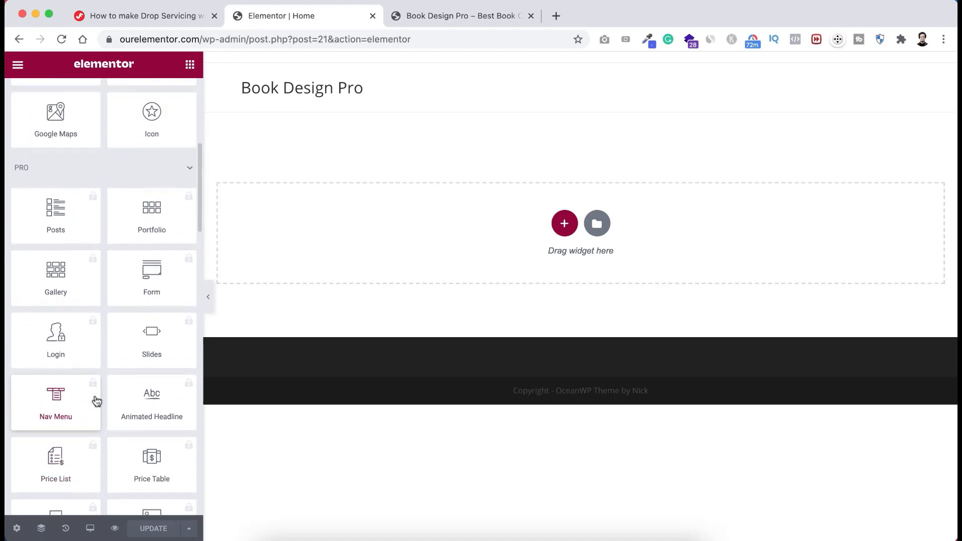
pyautogui.scroll(-1, 133, 321)
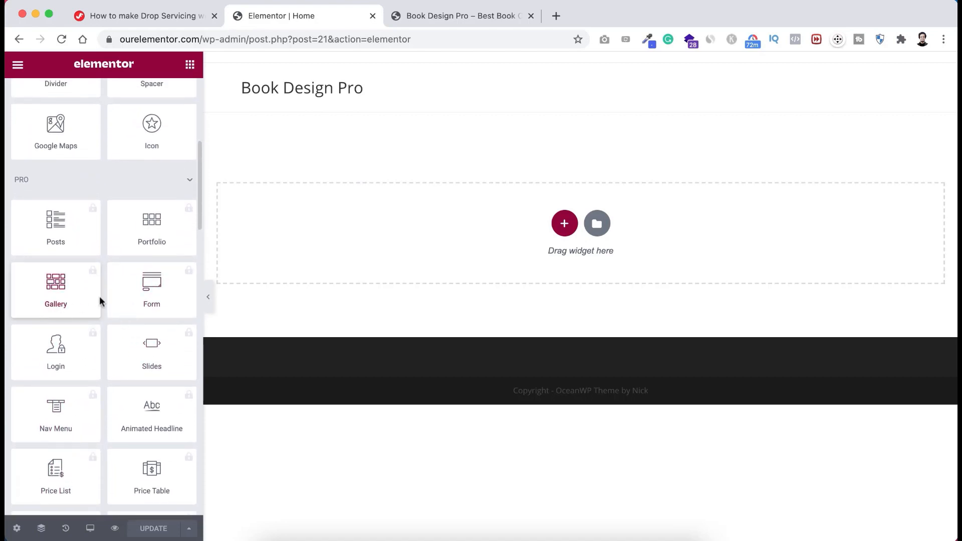
pyautogui.scroll(2, 102, 248)
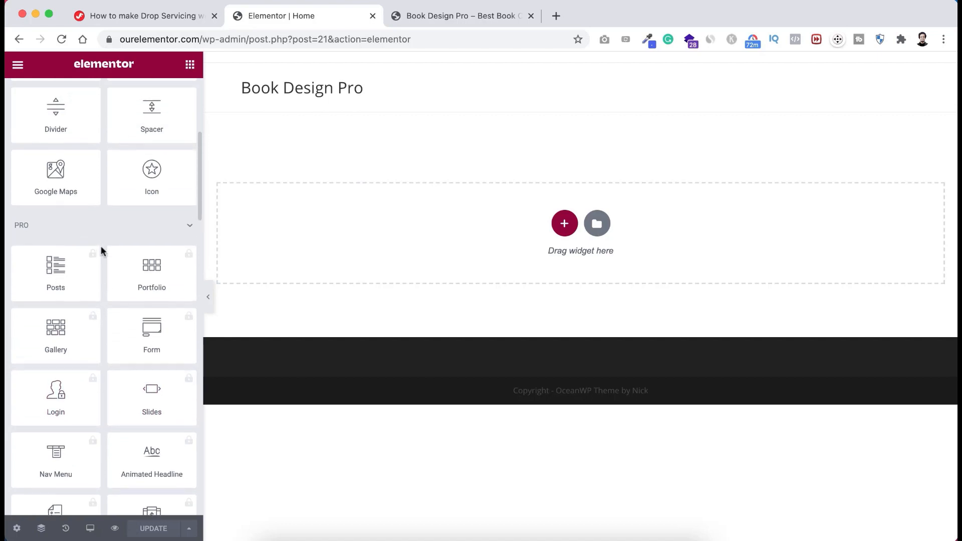
pyautogui.scroll(-2, 101, 248)
pyautogui.scroll(3, 101, 251)
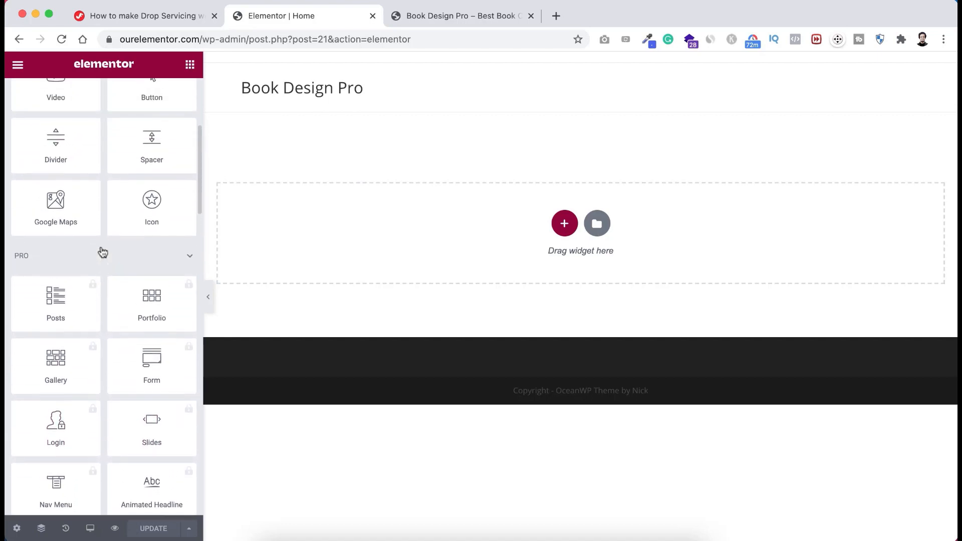
pyautogui.scroll(2, 41, 259)
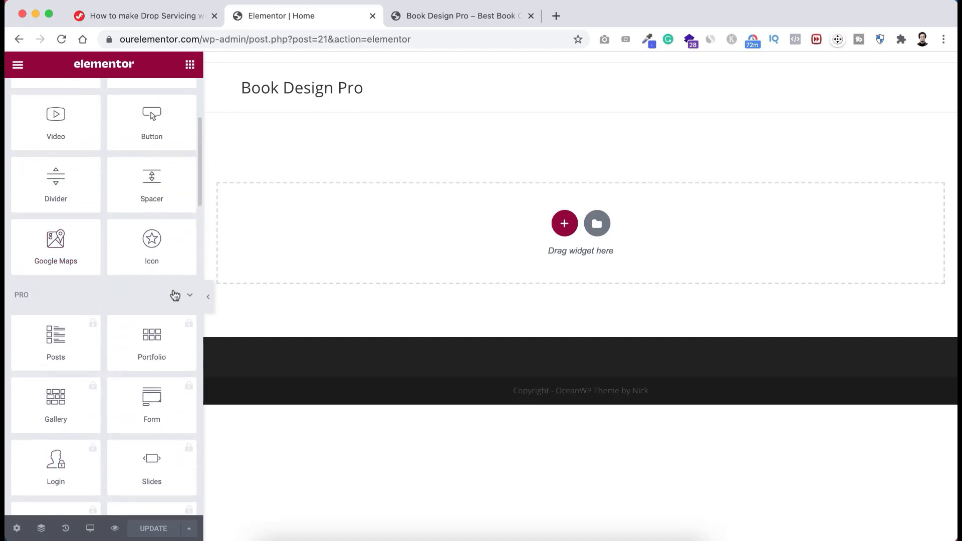
pyautogui.click(175, 296)
pyautogui.scroll(-6, 146, 331)
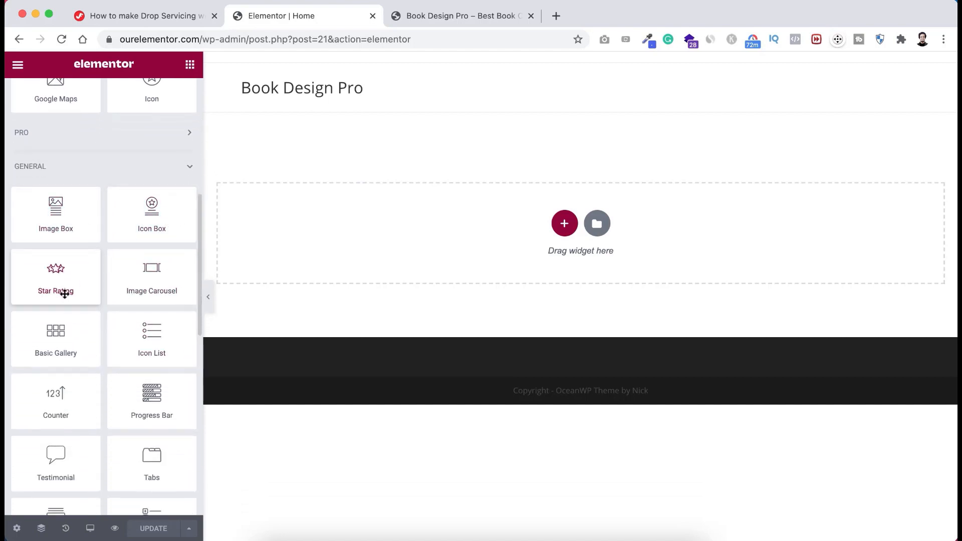
pyautogui.scroll(8, 119, 266)
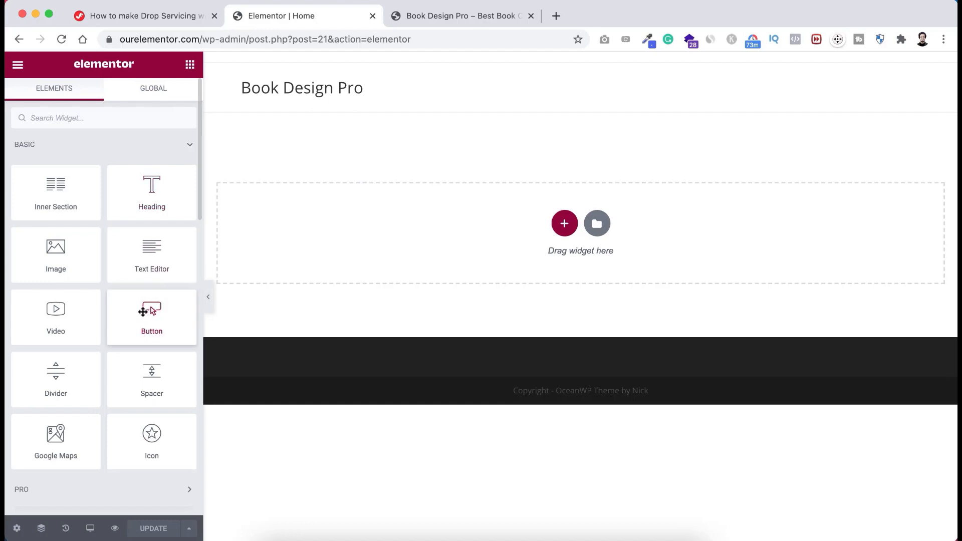
# - Add a Button widget to the empty section and label it 'Get Started'
pyautogui.moveTo(143, 312); pyautogui.dragTo(450, 191)
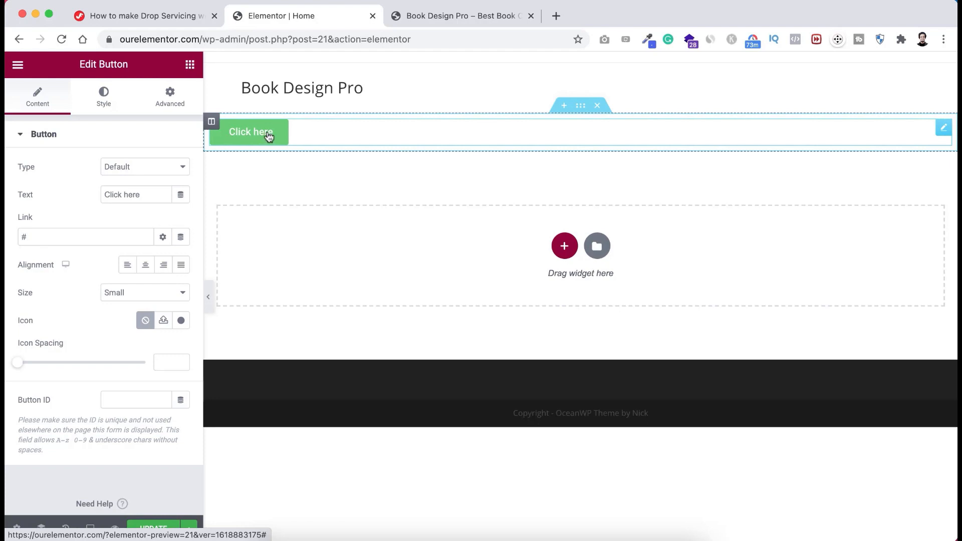
pyautogui.click(103, 195)
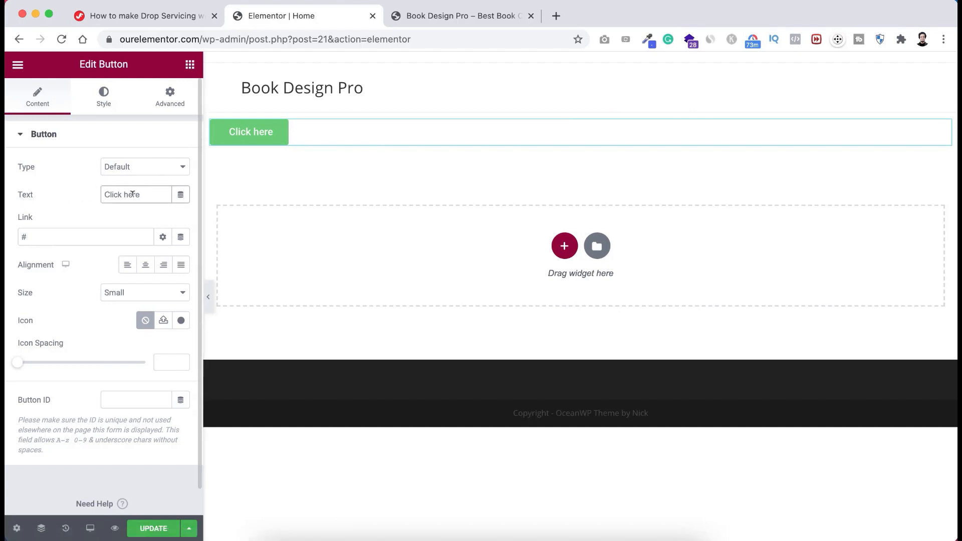
pyautogui.moveTo(139, 193); pyautogui.dragTo(91, 197)
pyautogui.write('Get Started')
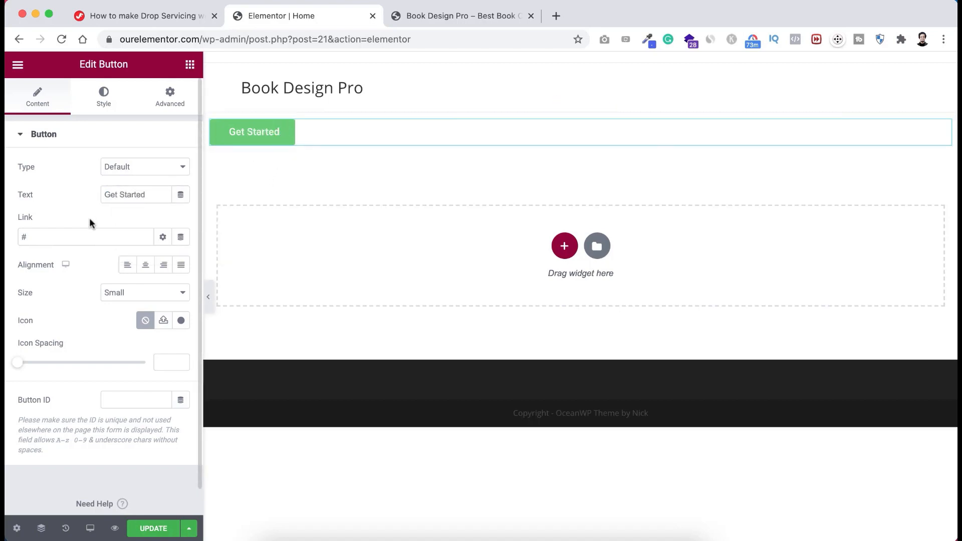
# - Centre the Get Started button and set its size to Large
pyautogui.click(36, 235)
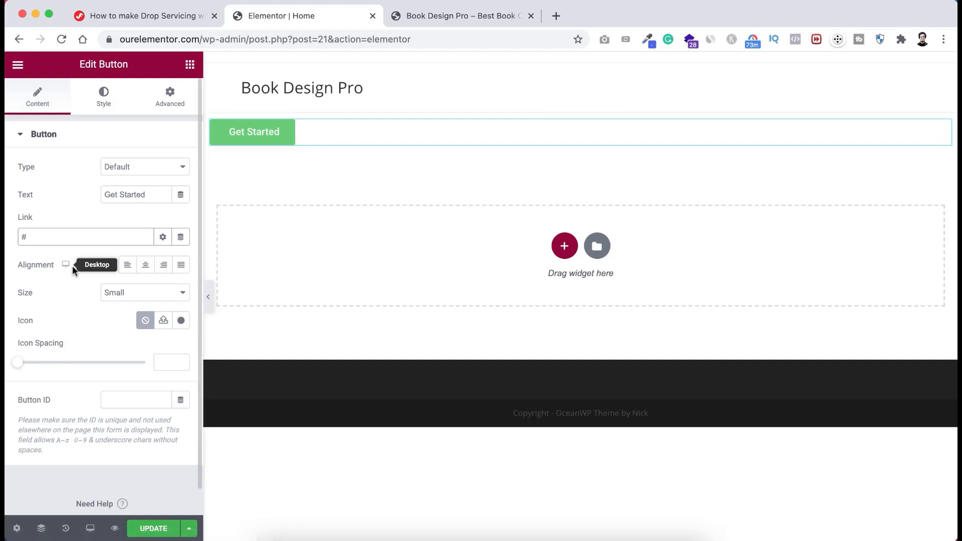
pyautogui.click(146, 267)
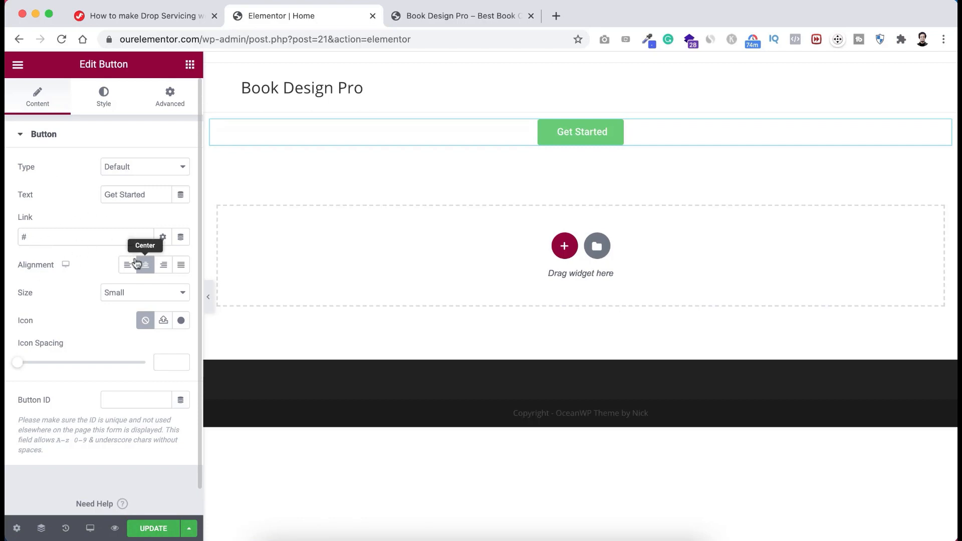
pyautogui.click(135, 293)
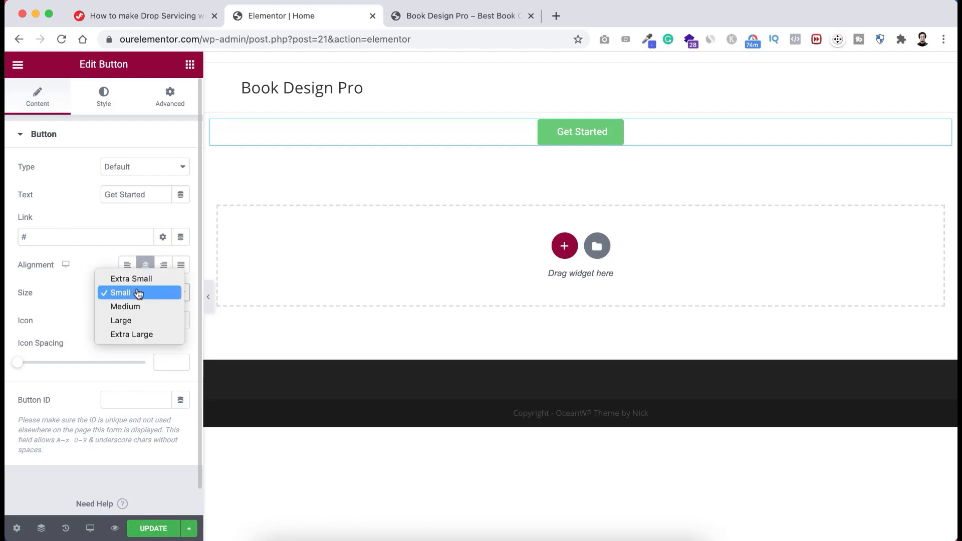
pyautogui.click(136, 306)
pyautogui.click(135, 291)
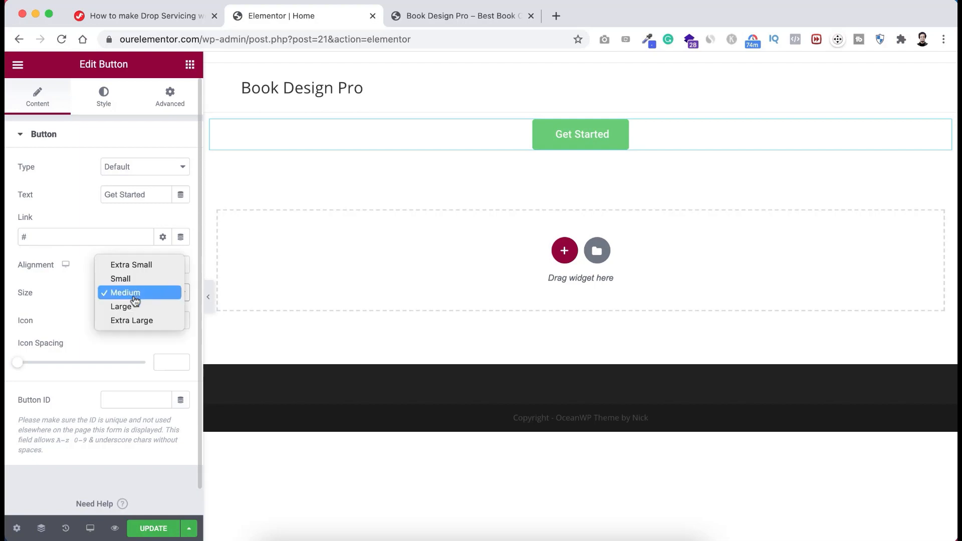
pyautogui.click(122, 305)
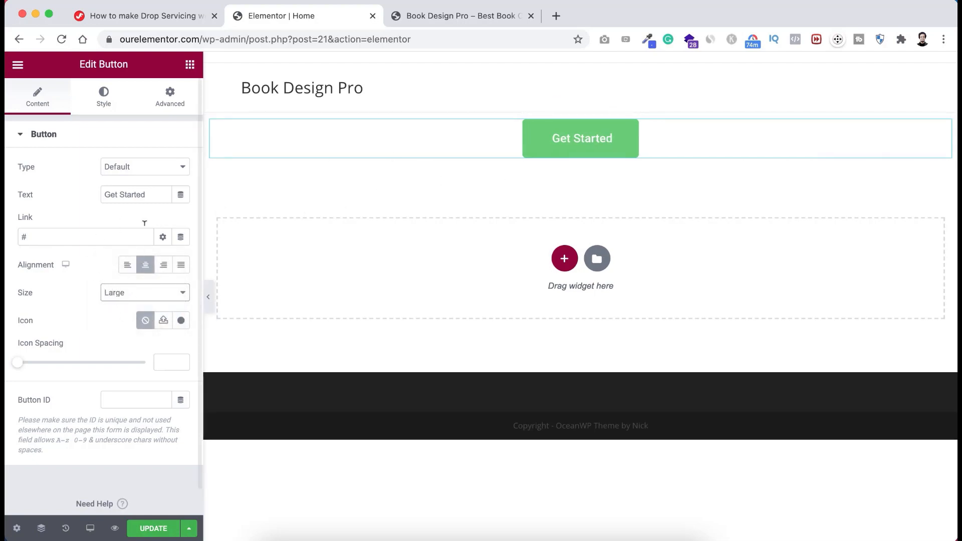
pyautogui.click(106, 99)
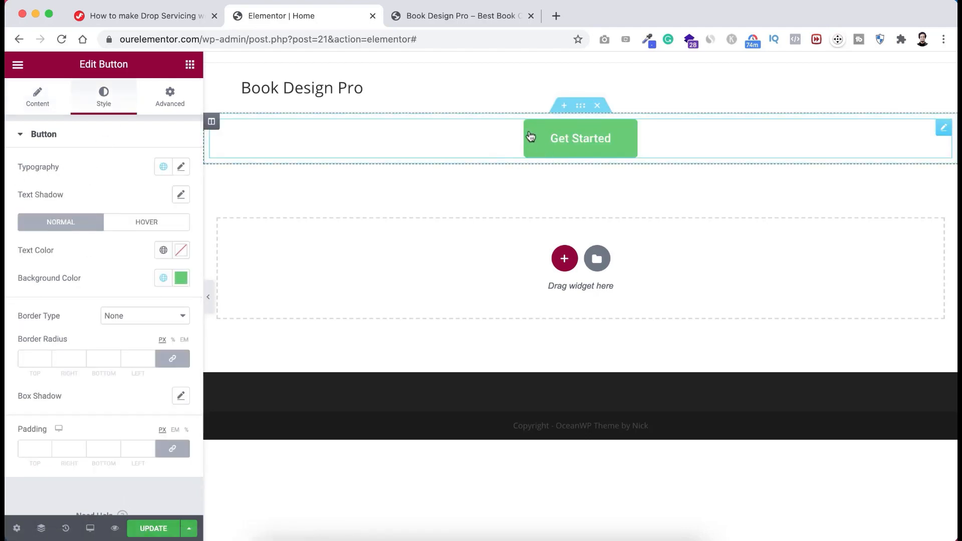
# - Set the button text to Poppins, enlarged to 52 px, weight 800
pyautogui.click(181, 169)
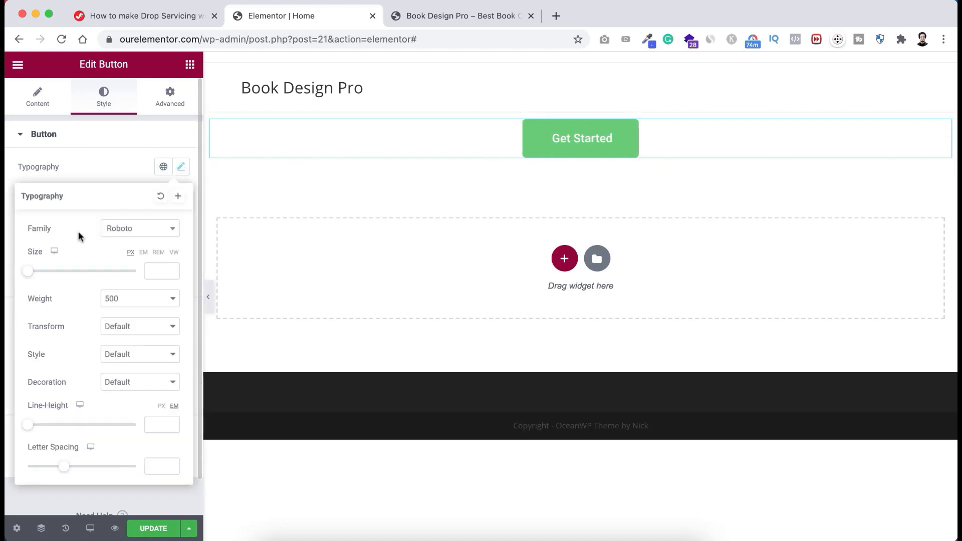
pyautogui.click(129, 229)
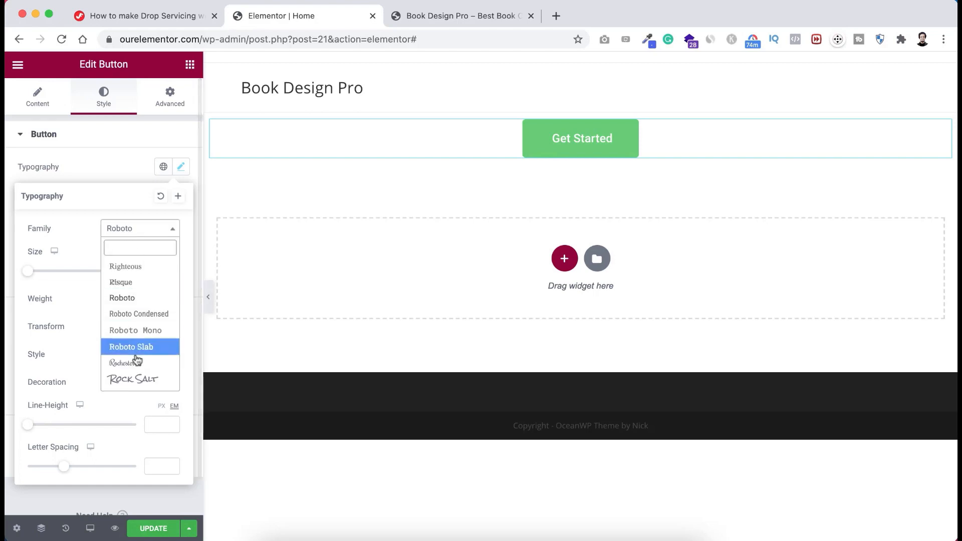
pyautogui.write('p')
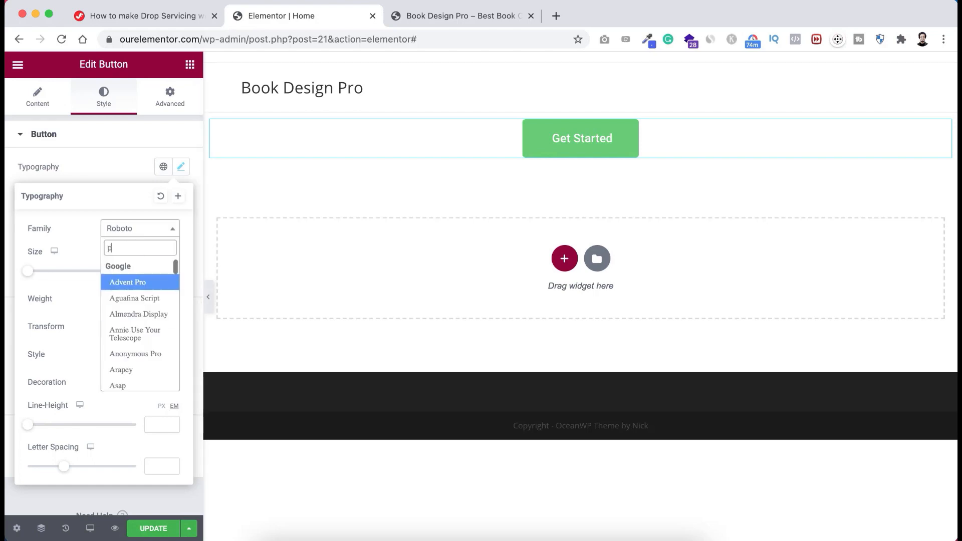
pyautogui.write('oppins')
pyautogui.click(132, 280)
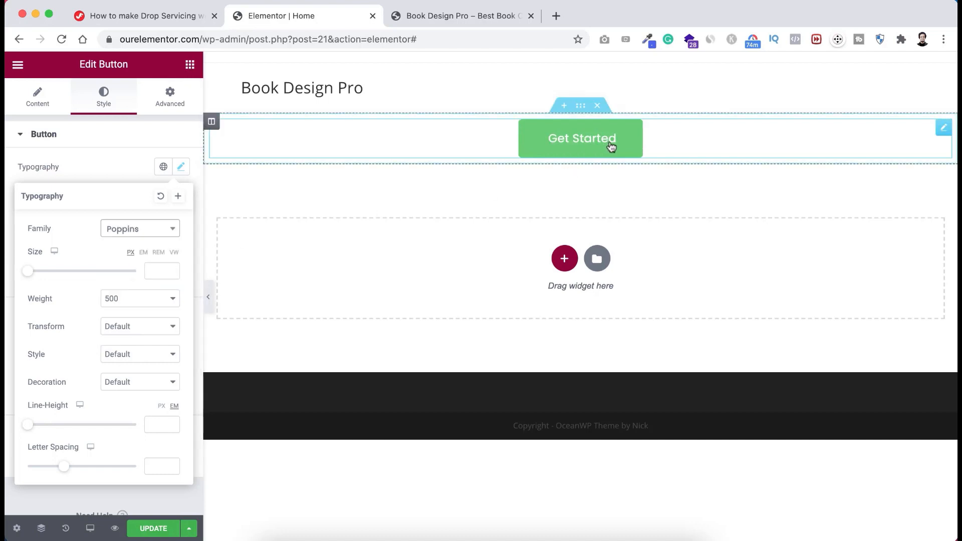
pyautogui.moveTo(29, 275); pyautogui.dragTo(56, 272)
pyautogui.click(131, 299)
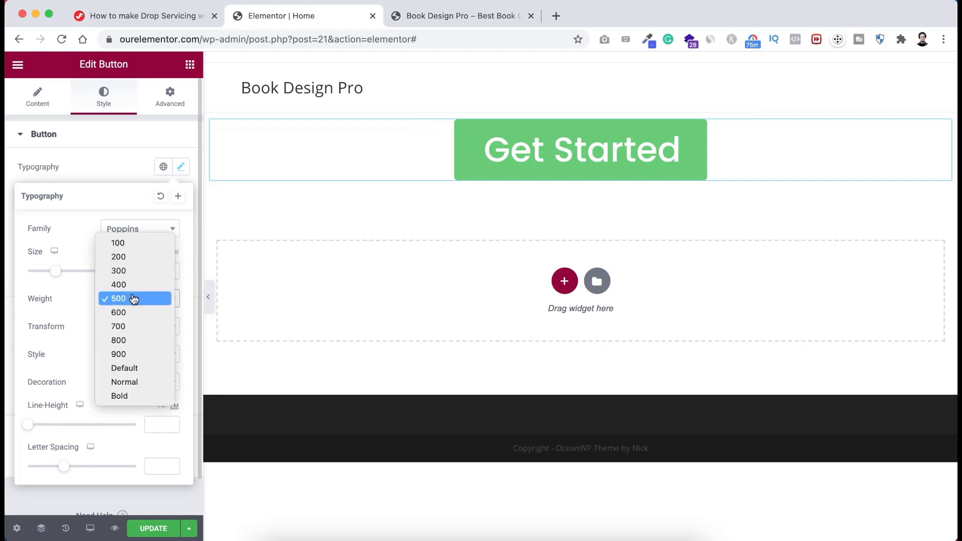
pyautogui.click(132, 342)
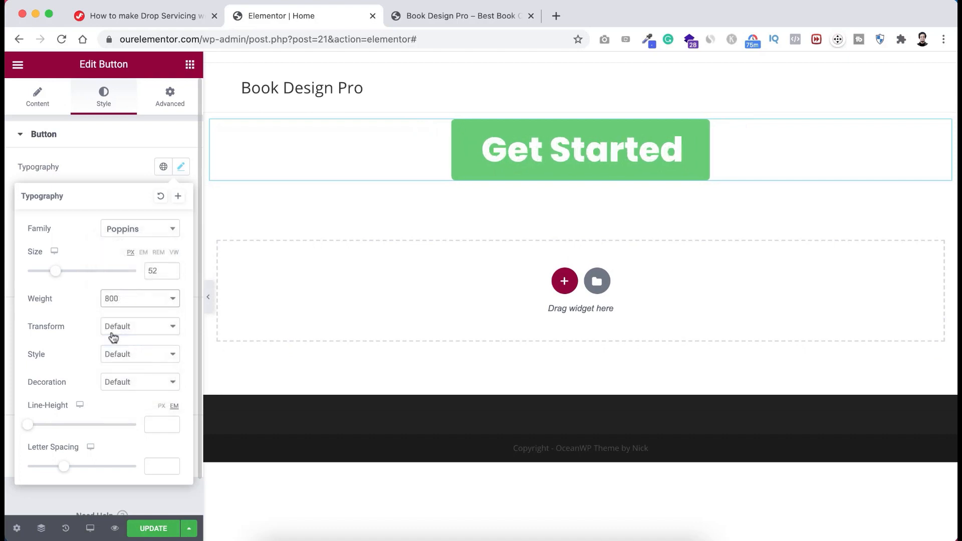
# - Make the button text capitalized and italic, with 1.3 em line height and 1.2 letter spacing
pyautogui.click(129, 331)
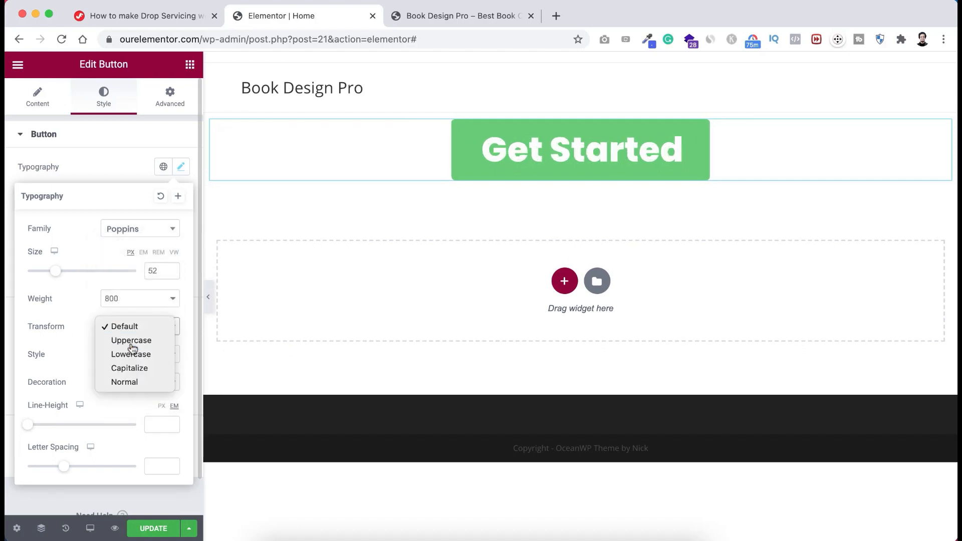
pyautogui.click(133, 340)
pyautogui.click(131, 332)
pyautogui.click(130, 340)
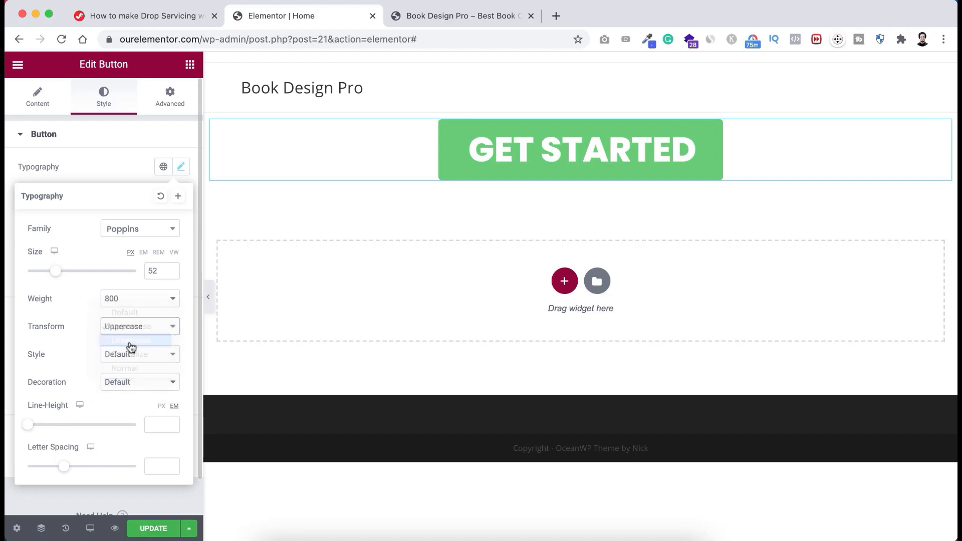
pyautogui.click(130, 328)
pyautogui.click(129, 341)
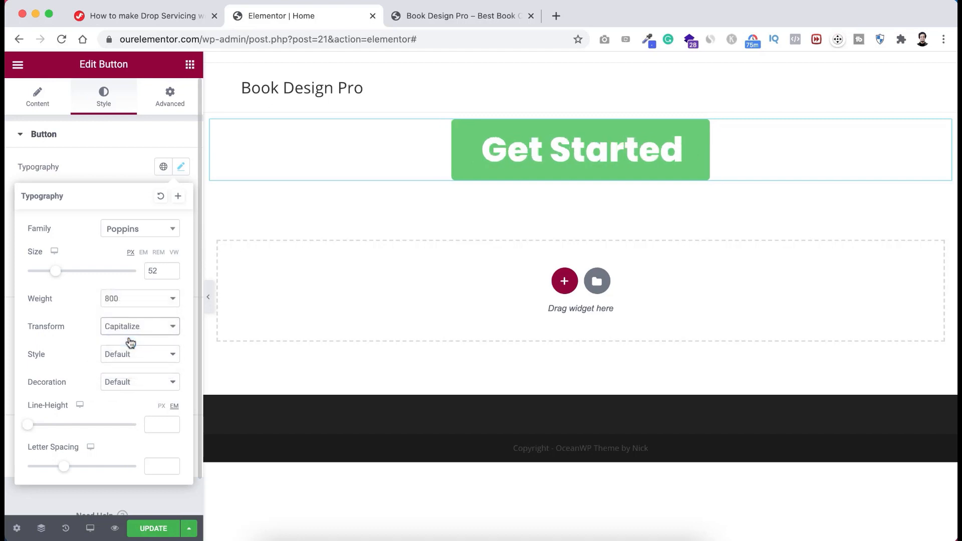
pyautogui.click(121, 356)
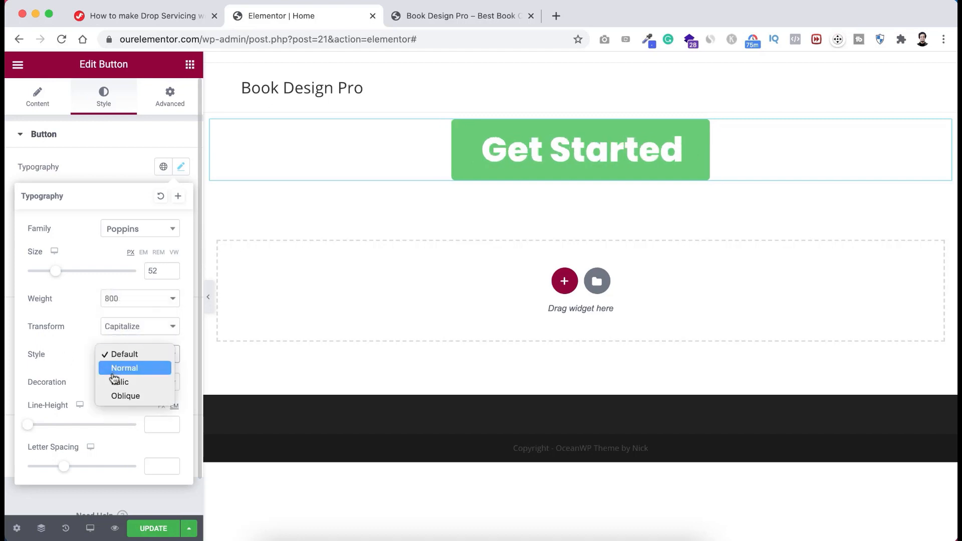
pyautogui.click(124, 369)
pyautogui.click(124, 357)
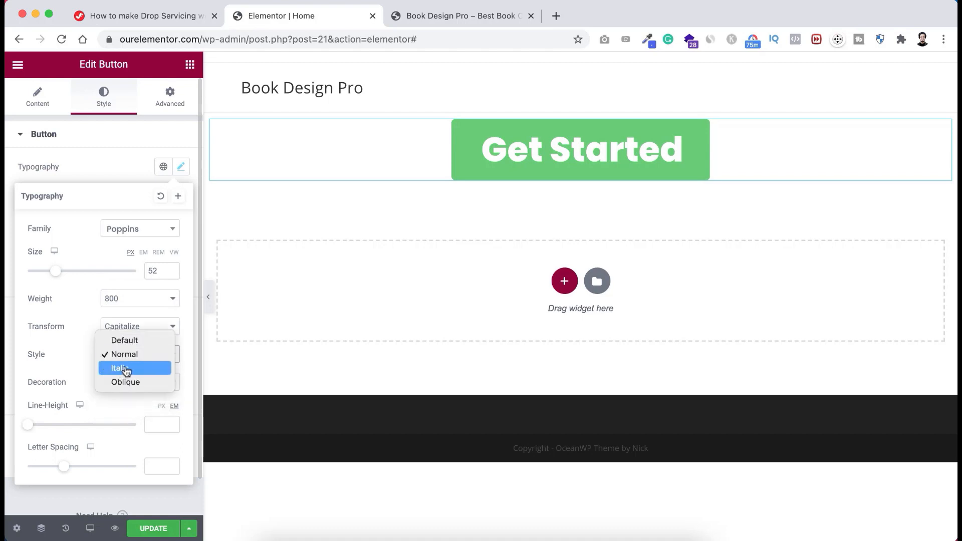
pyautogui.click(128, 370)
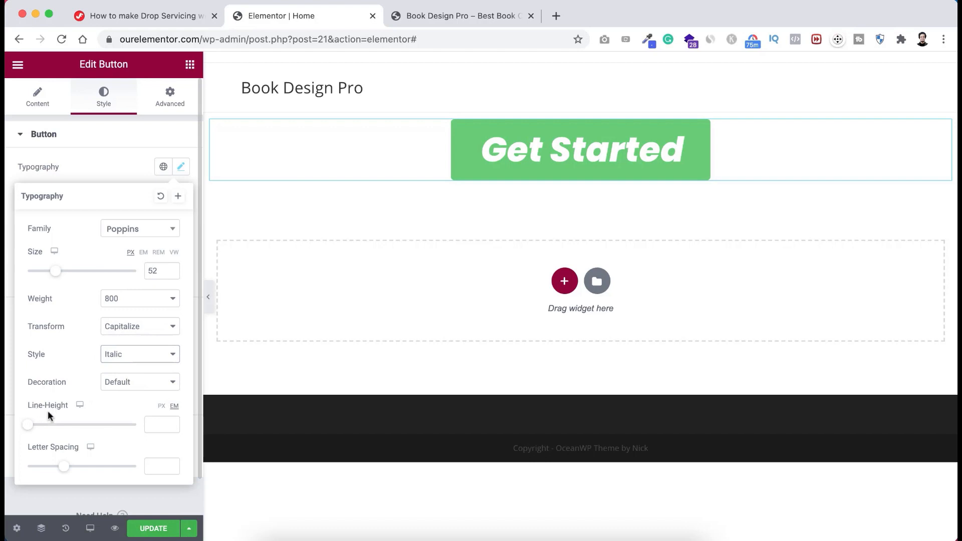
pyautogui.moveTo(28, 429)
pyautogui.mouseDown()
pyautogui.moveTo(87, 427)
pyautogui.moveTo(40, 428)
pyautogui.mouseUp()
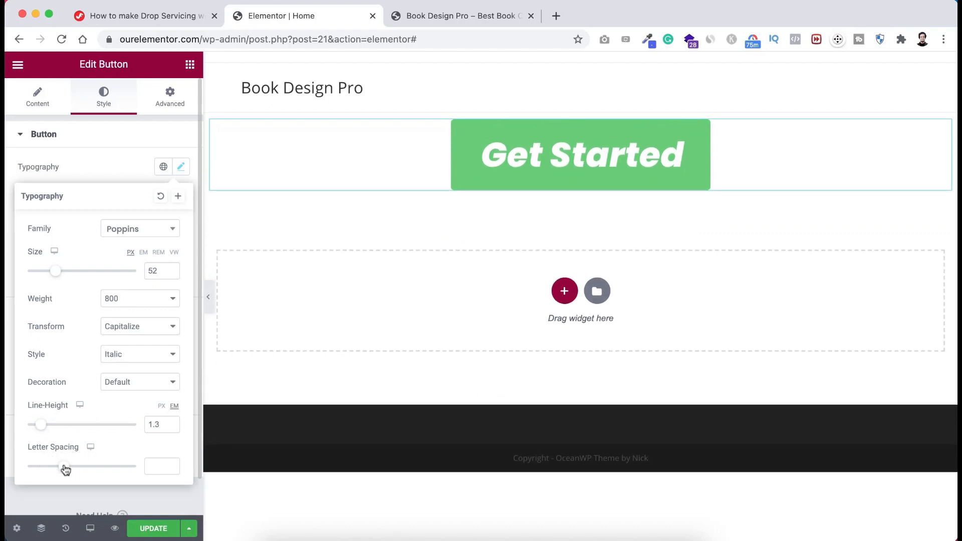
pyautogui.moveTo(66, 469)
pyautogui.mouseDown()
pyautogui.moveTo(135, 469)
pyautogui.moveTo(73, 472)
pyautogui.mouseUp()
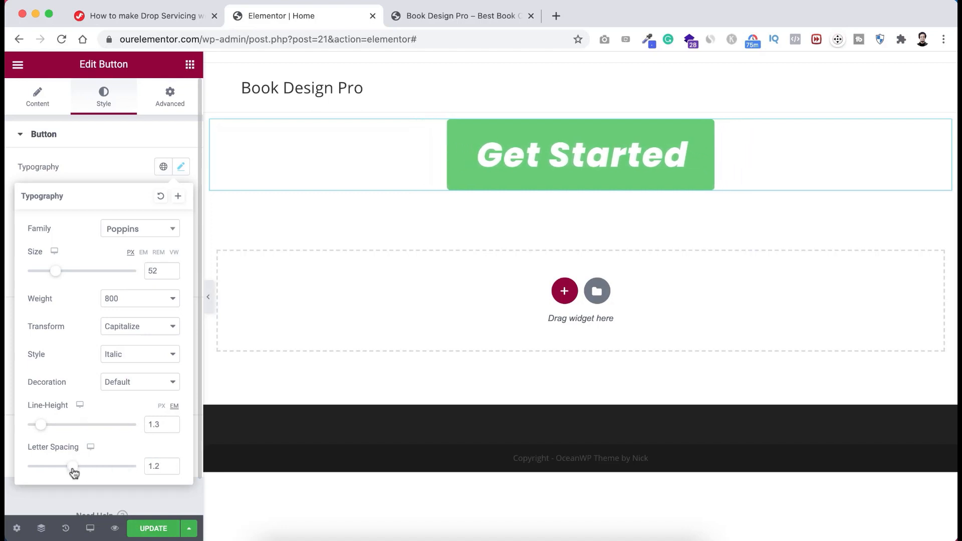
pyautogui.click(86, 158)
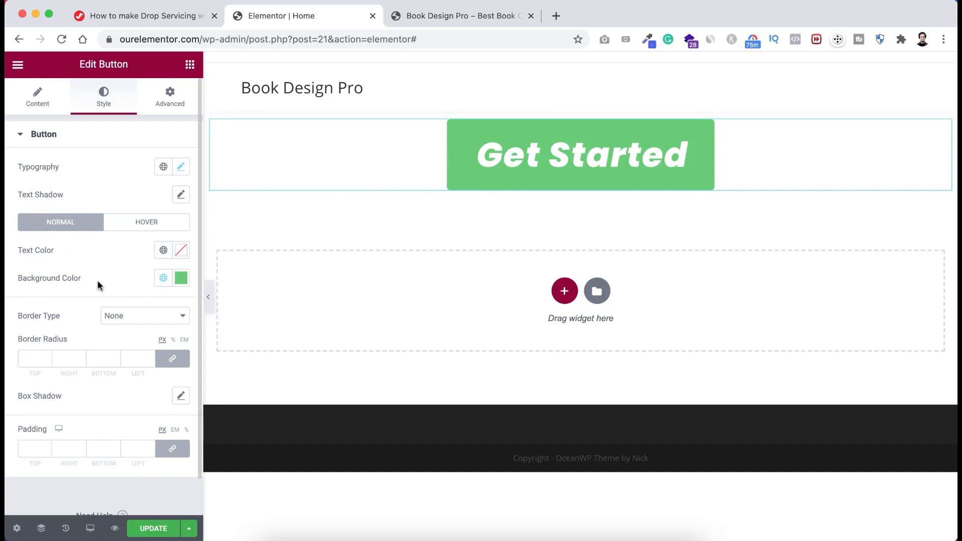
# - Give the Get Started button a #000000 background and 30 px border radius
pyautogui.click(181, 280)
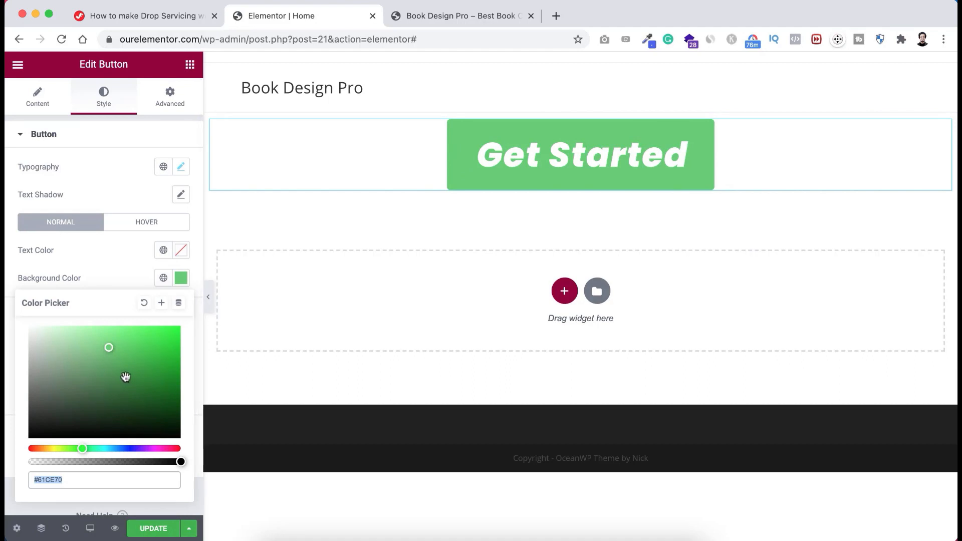
pyautogui.moveTo(127, 379); pyautogui.dragTo(137, 441)
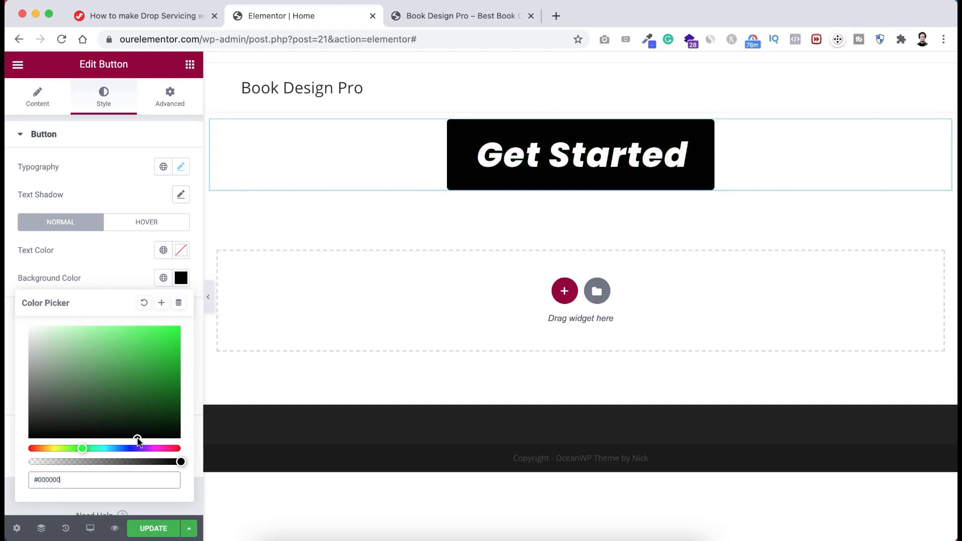
pyautogui.click(111, 276)
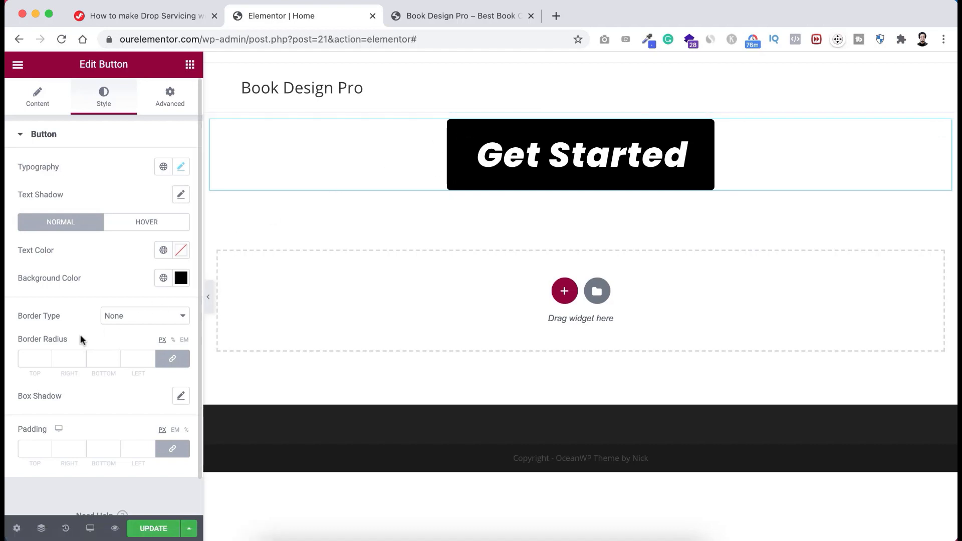
pyautogui.click(38, 358)
pyautogui.write('30')
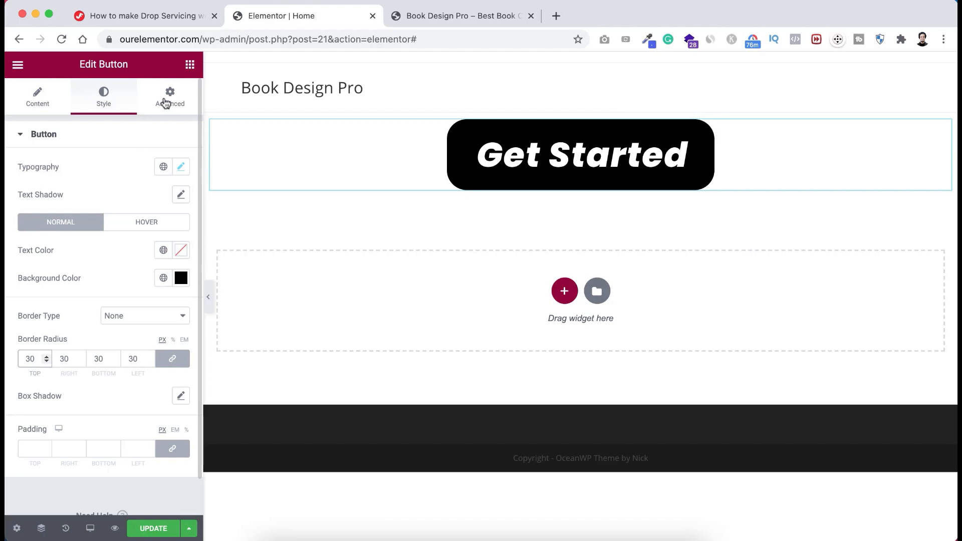
pyautogui.click(170, 98)
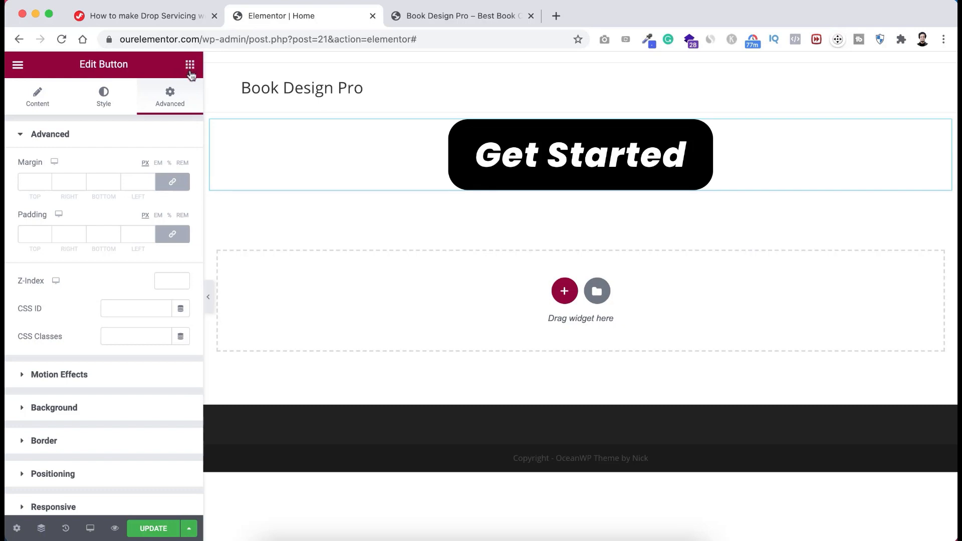
# - Add a centre-aligned Heading reading 'Book Design Pro' above the Get Started button
pyautogui.click(190, 66)
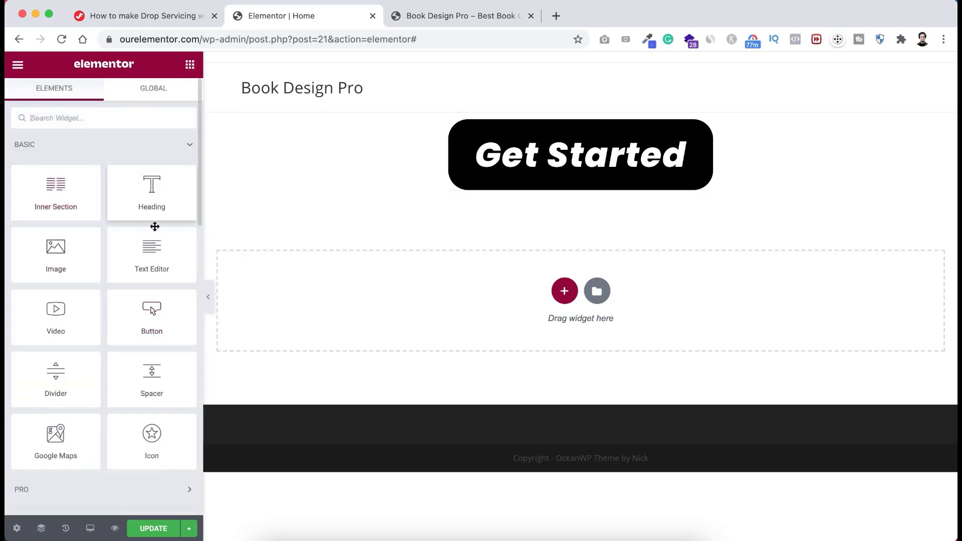
pyautogui.scroll(-3, 120, 306)
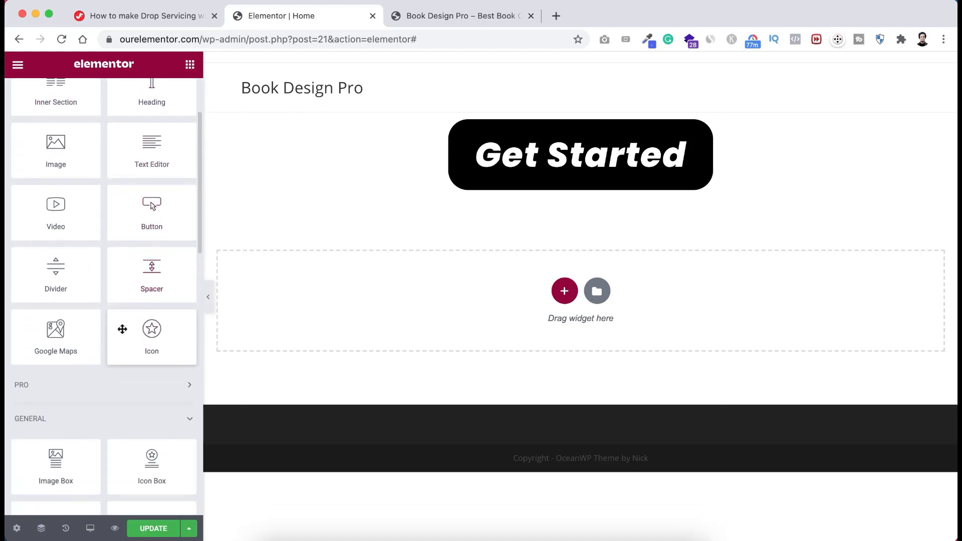
pyautogui.scroll(3, 123, 329)
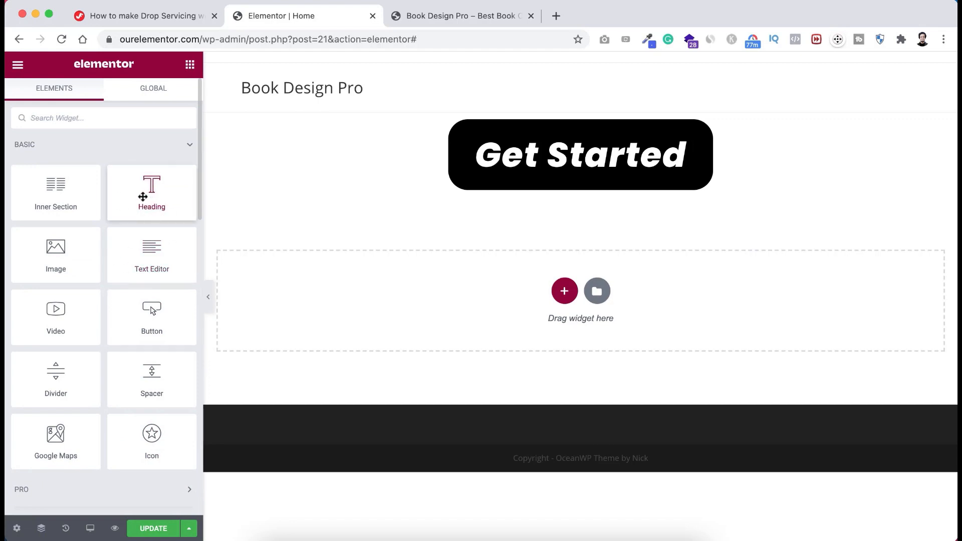
pyautogui.moveTo(138, 197); pyautogui.dragTo(544, 124)
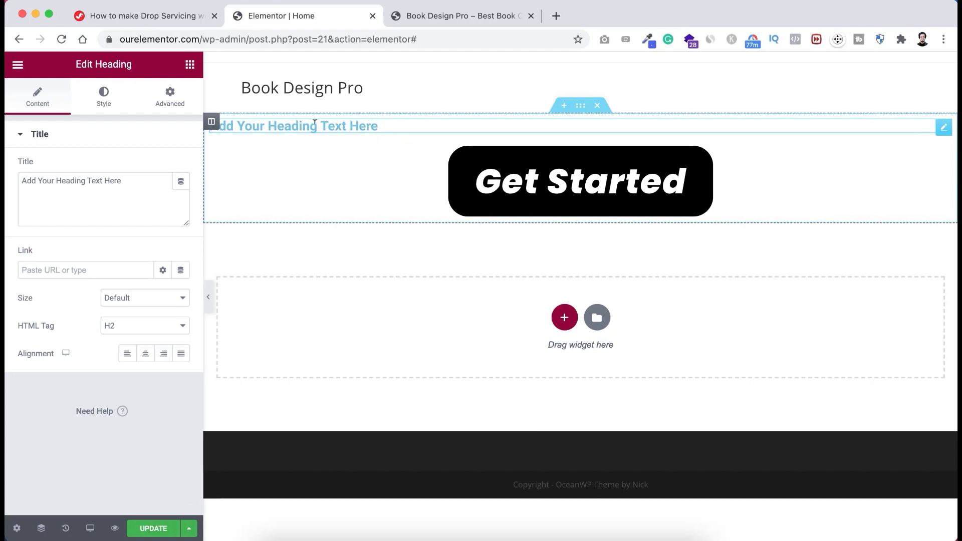
pyautogui.tripleClick(296, 124)
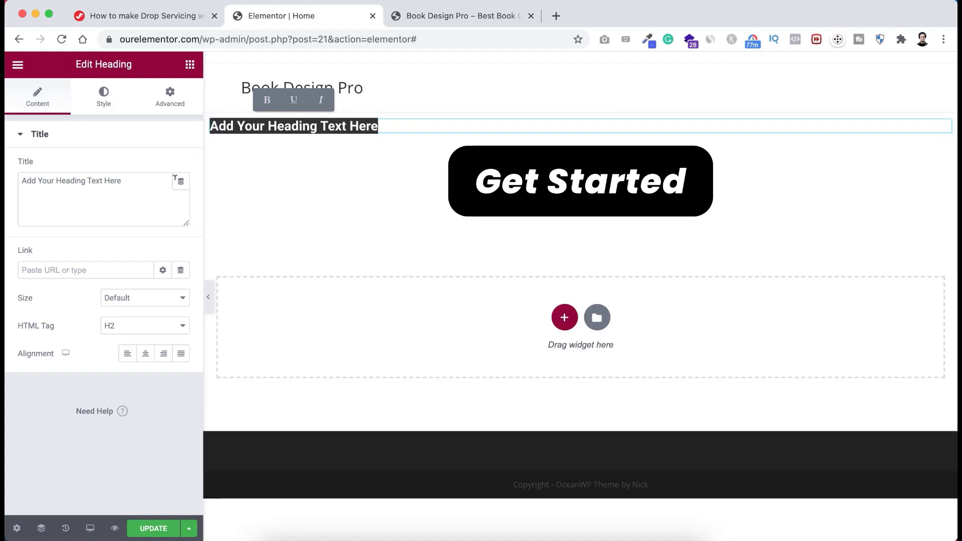
pyautogui.moveTo(127, 180); pyautogui.dragTo(5, 185)
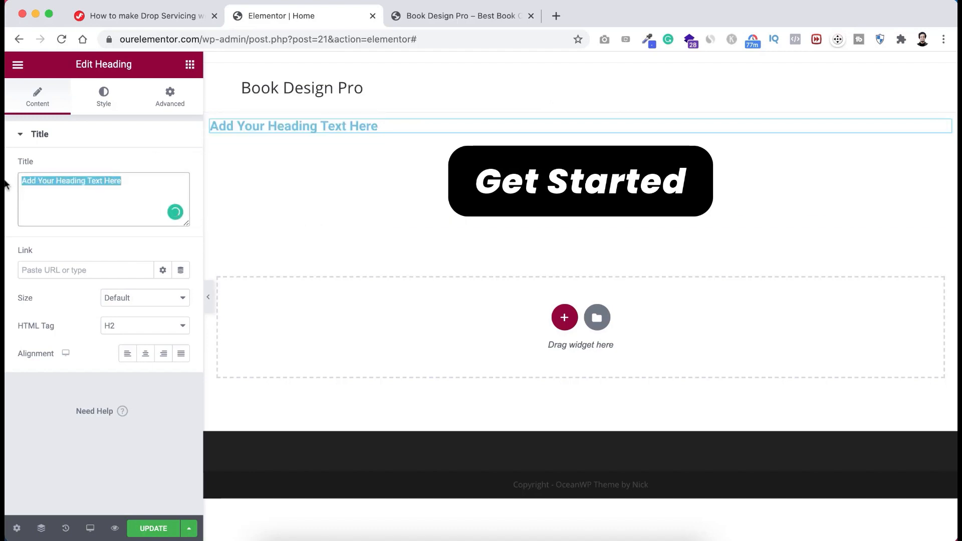
pyautogui.write('Book ')
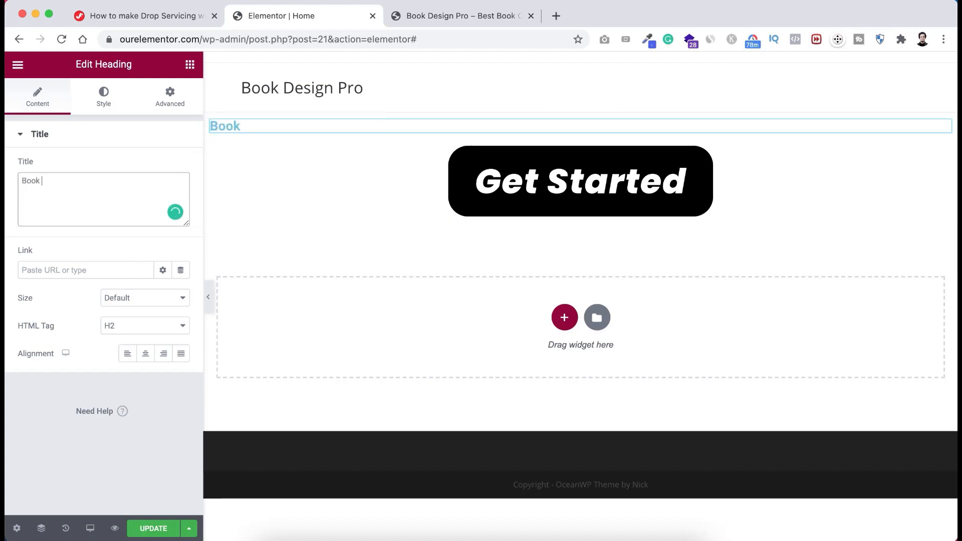
pyautogui.write('Design Pro')
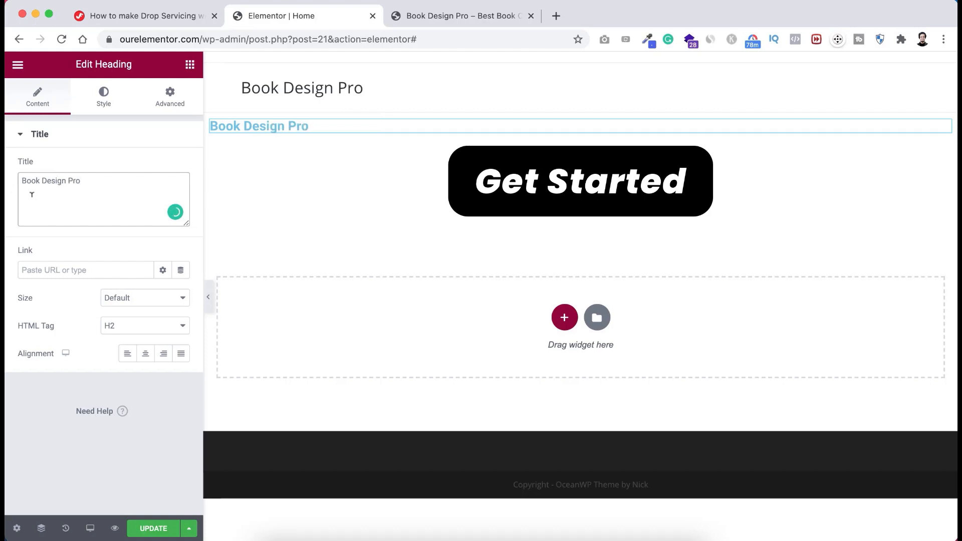
pyautogui.click(147, 355)
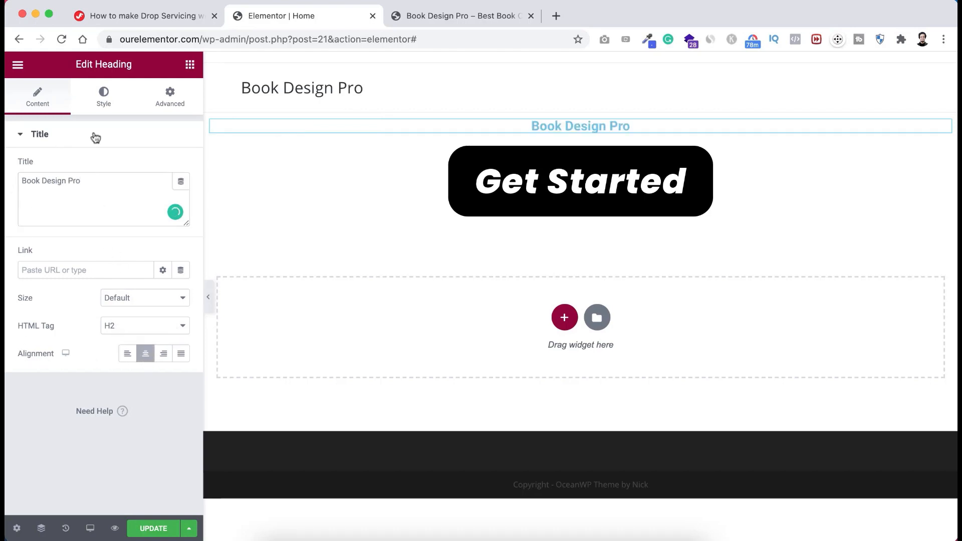
pyautogui.click(104, 94)
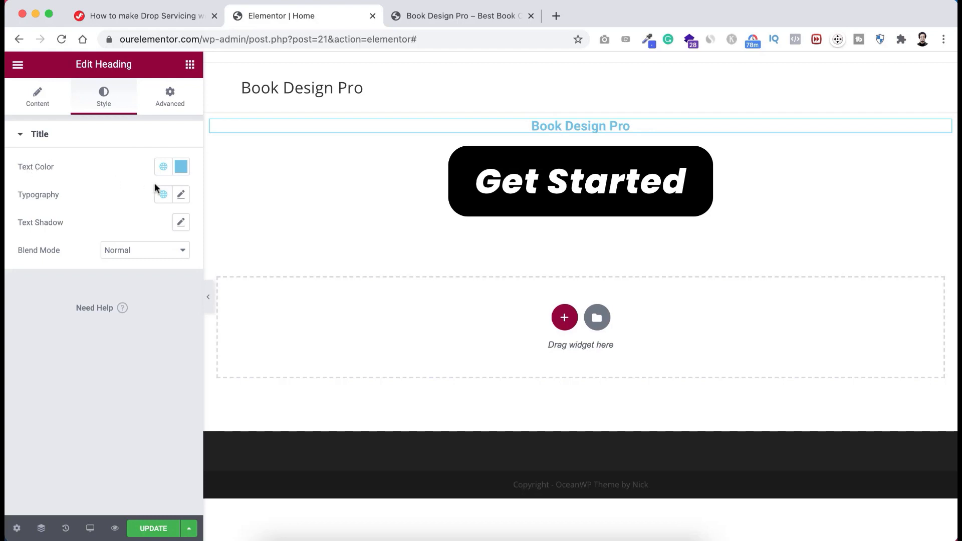
# - Style the heading dark grey in Poppins at 71 px, weight 900
pyautogui.click(181, 167)
pyautogui.moveTo(137, 298); pyautogui.dragTo(29, 313)
pyautogui.click(79, 158)
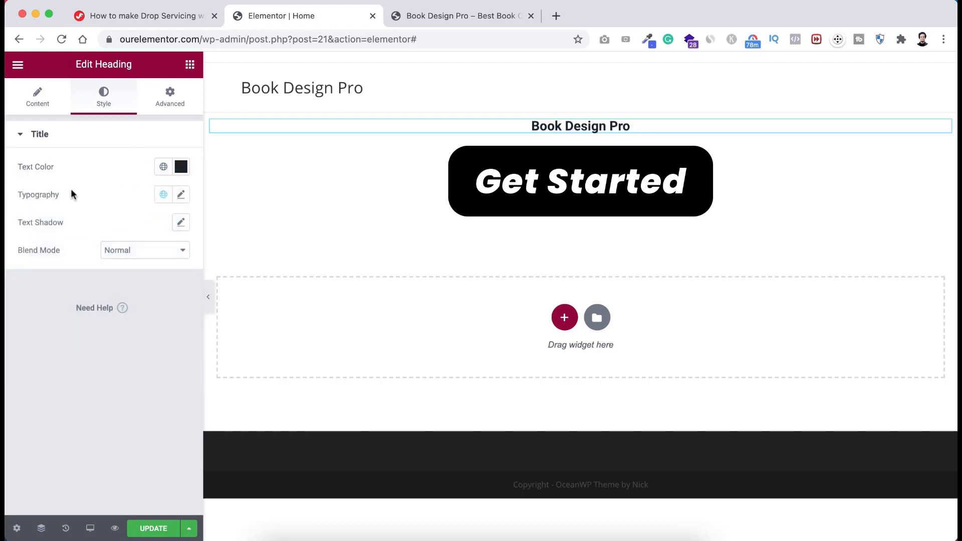
pyautogui.click(181, 196)
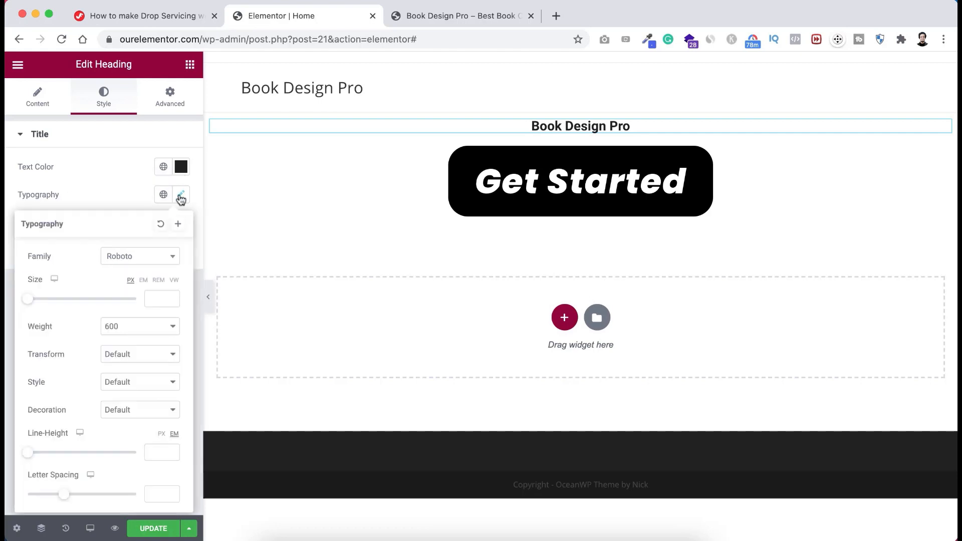
pyautogui.click(136, 258)
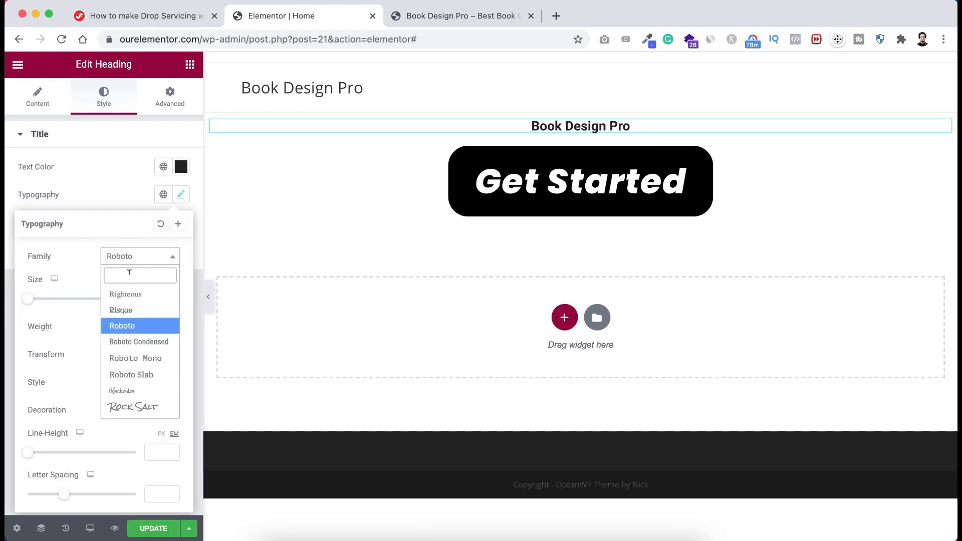
pyautogui.write('poppins')
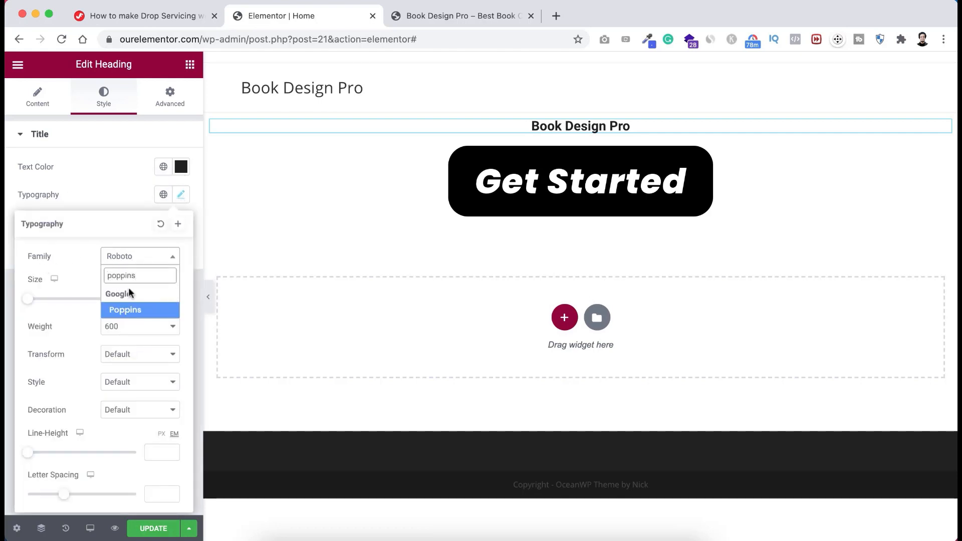
pyautogui.click(128, 311)
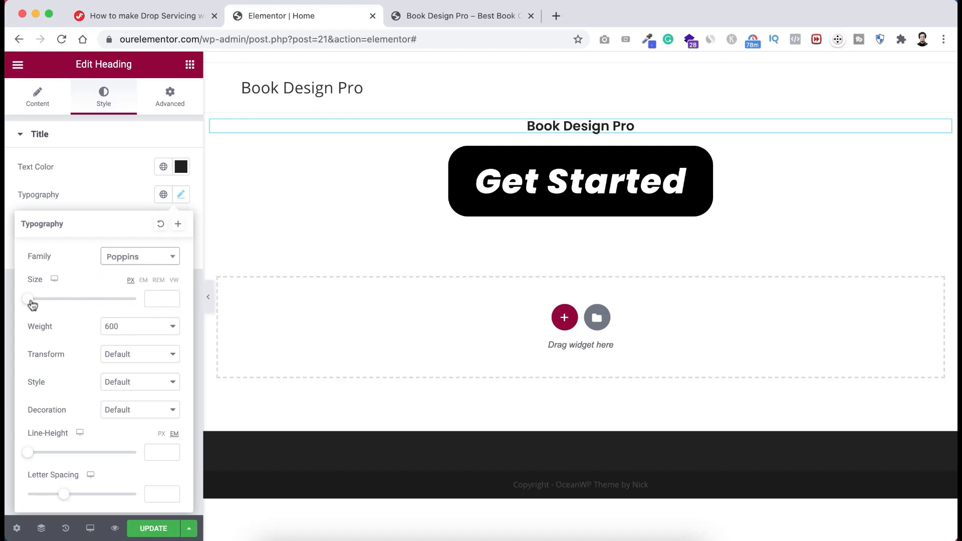
pyautogui.moveTo(28, 300); pyautogui.dragTo(68, 301)
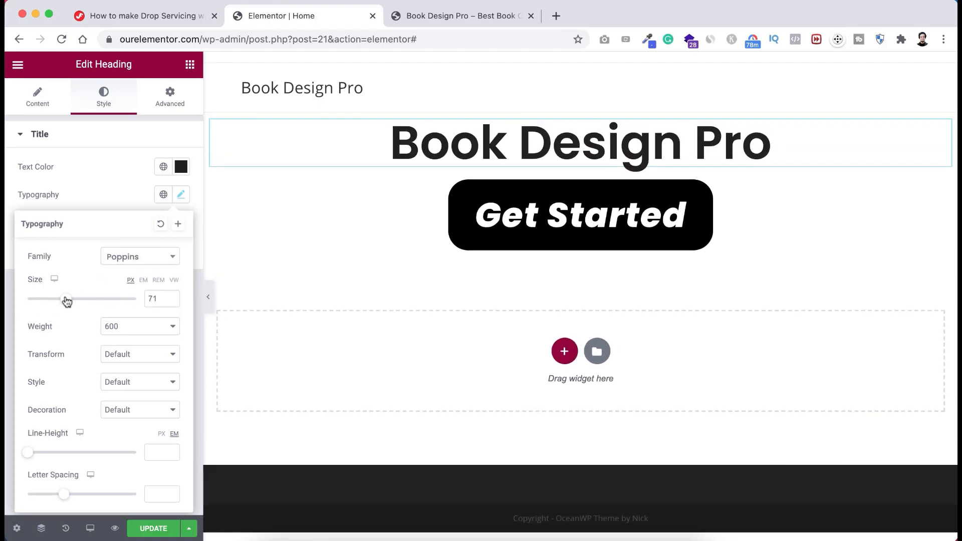
pyautogui.click(120, 326)
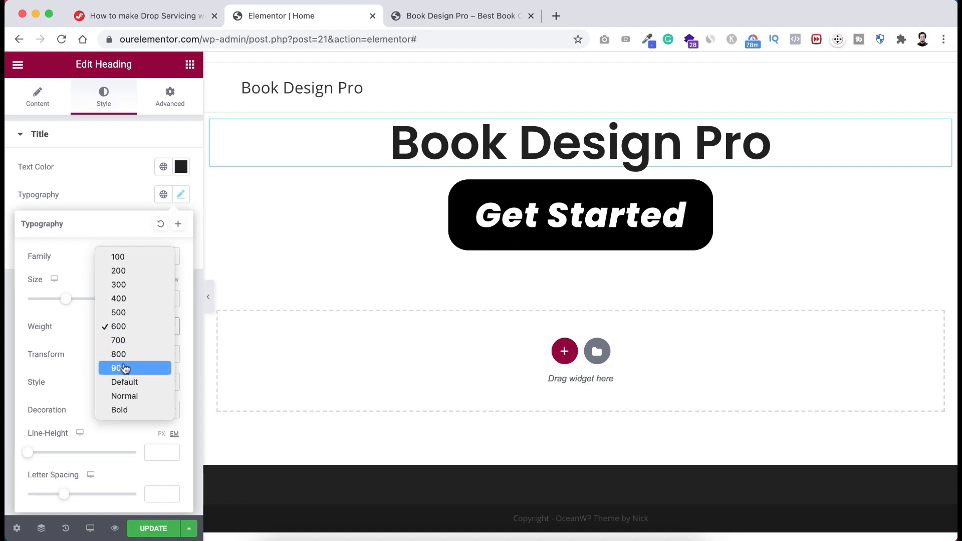
pyautogui.click(125, 369)
pyautogui.click(125, 192)
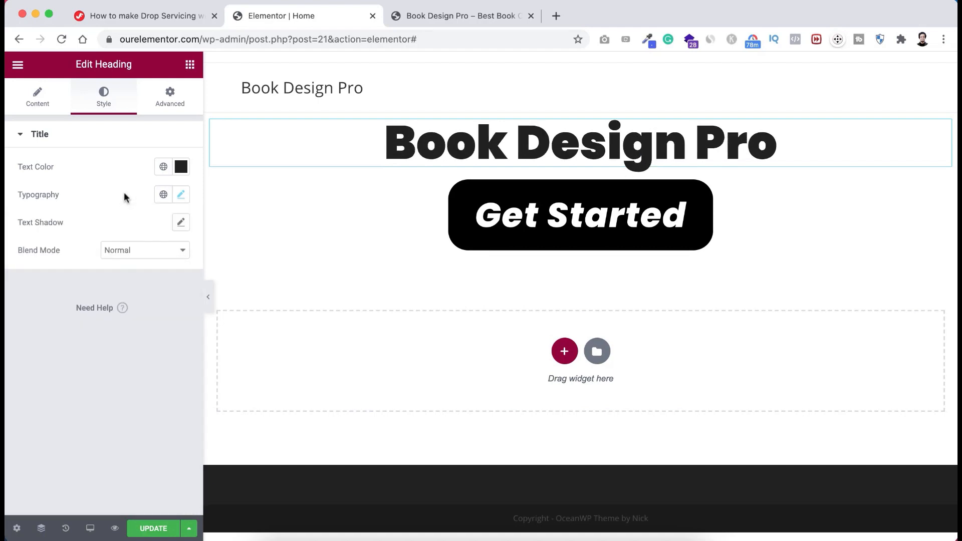
pyautogui.click(178, 106)
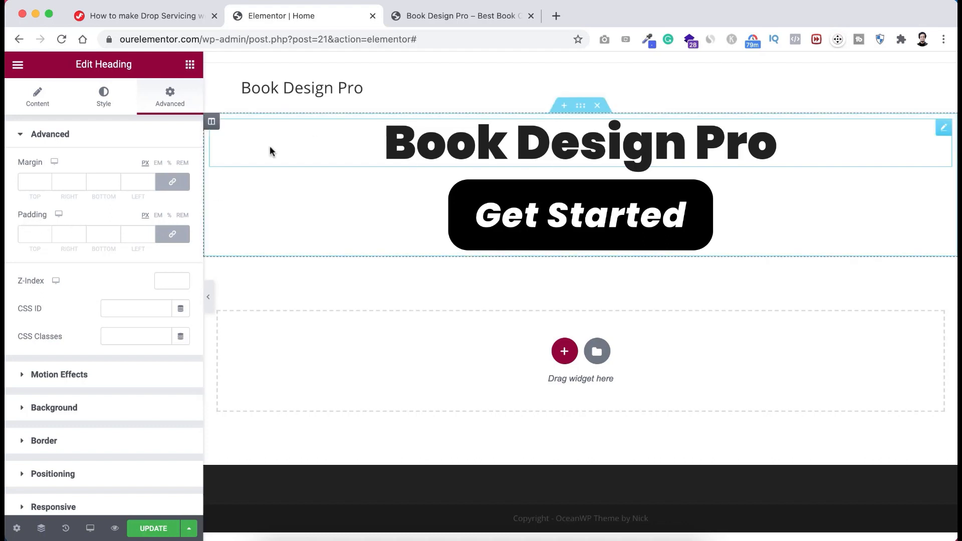
# - Unlink the heading padding and set Top and Bottom to 50 px
pyautogui.click(173, 237)
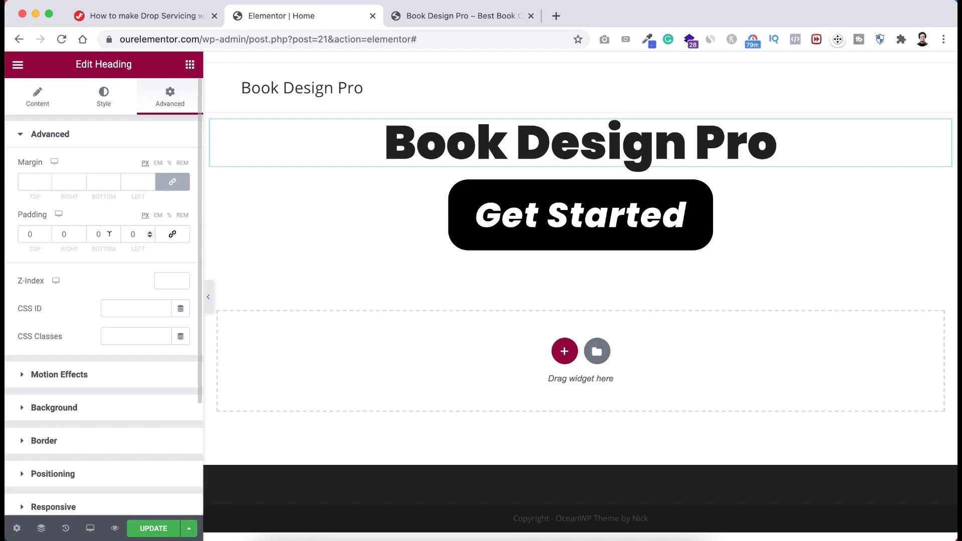
pyautogui.click(29, 234)
pyautogui.write('5')
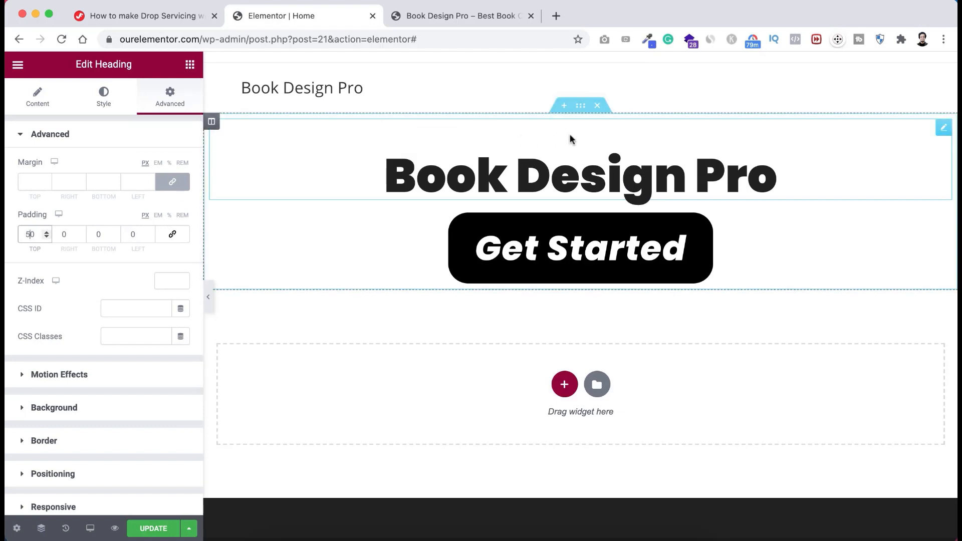
pyautogui.click(96, 233)
pyautogui.write('5')
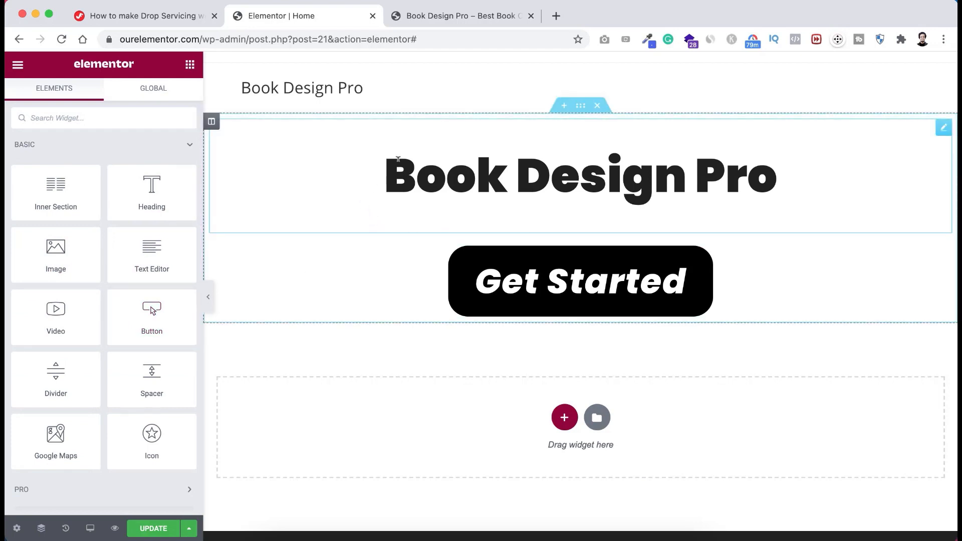
pyautogui.click(453, 174)
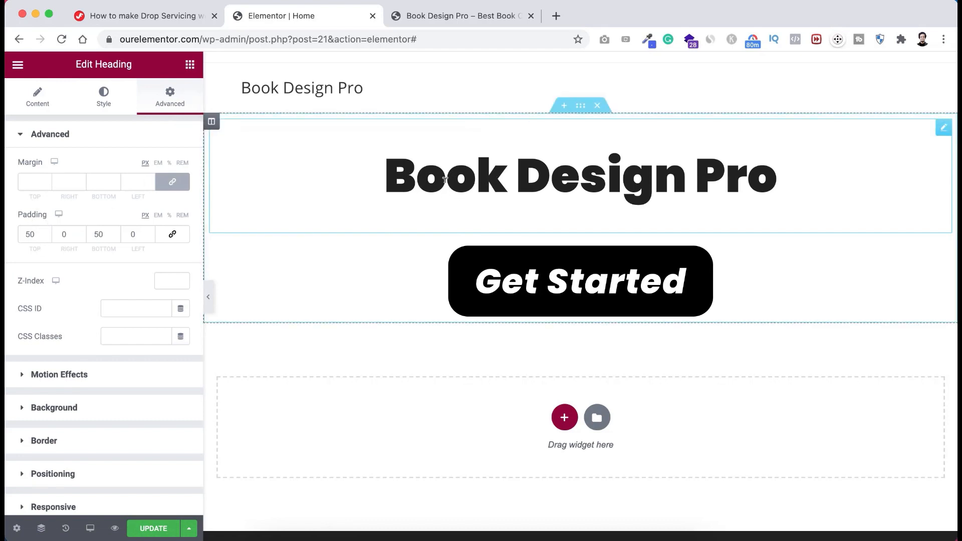
pyautogui.click(126, 101)
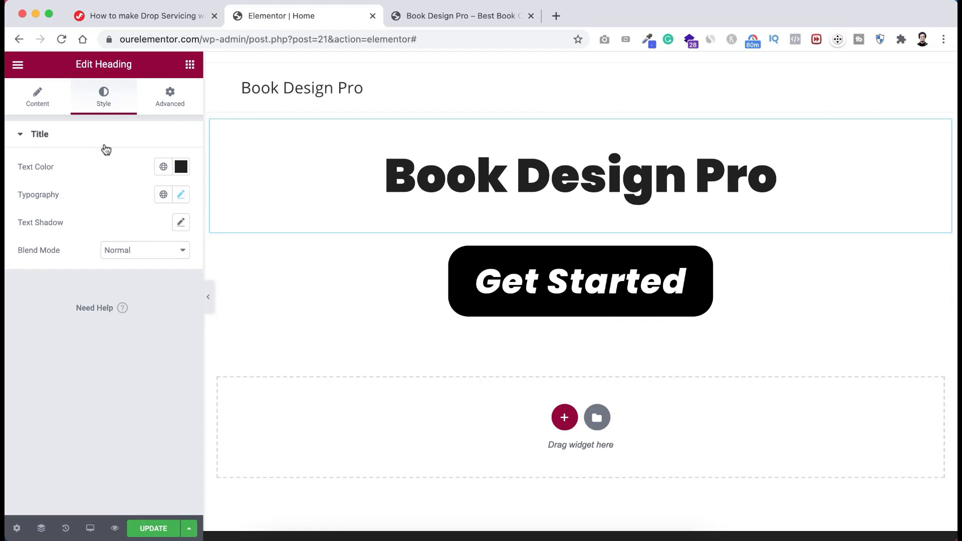
pyautogui.click(35, 105)
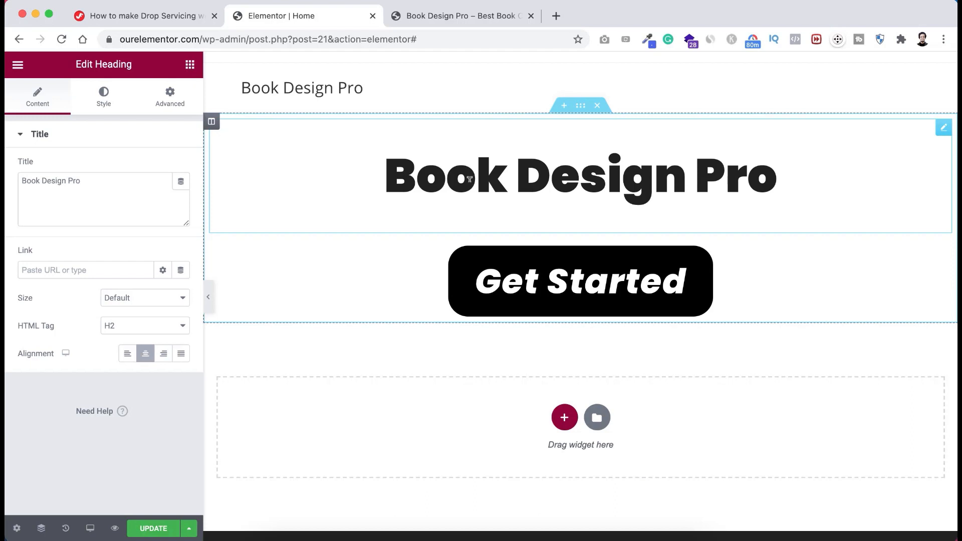
# - Delete the Book Design Pro heading and the Get Started button from their right-click menus
pyautogui.rightClick(941, 132)
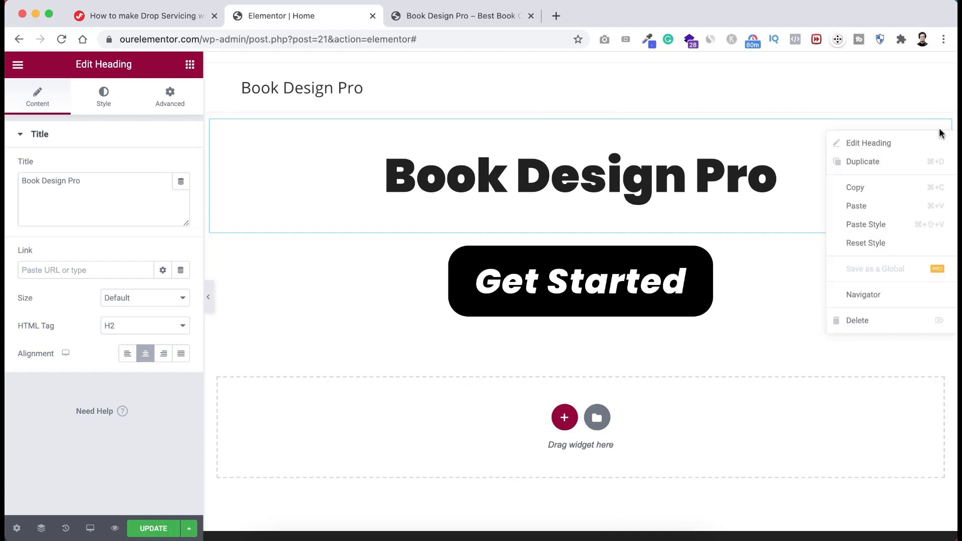
pyautogui.click(871, 321)
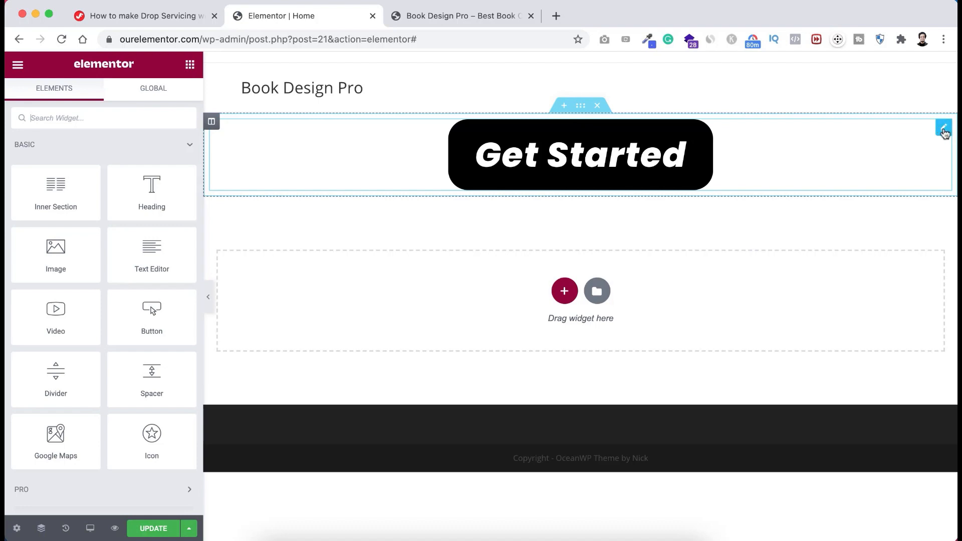
pyautogui.rightClick(945, 131)
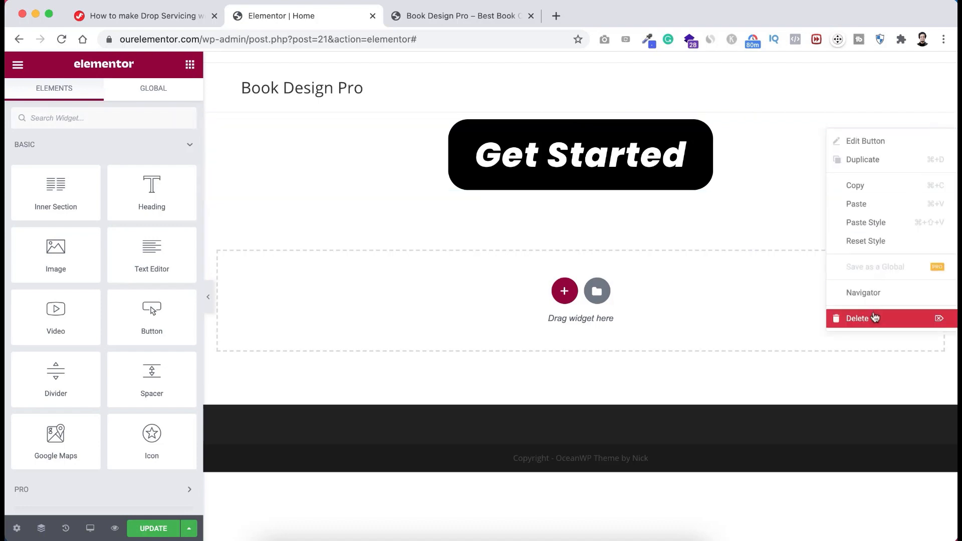
pyautogui.click(872, 318)
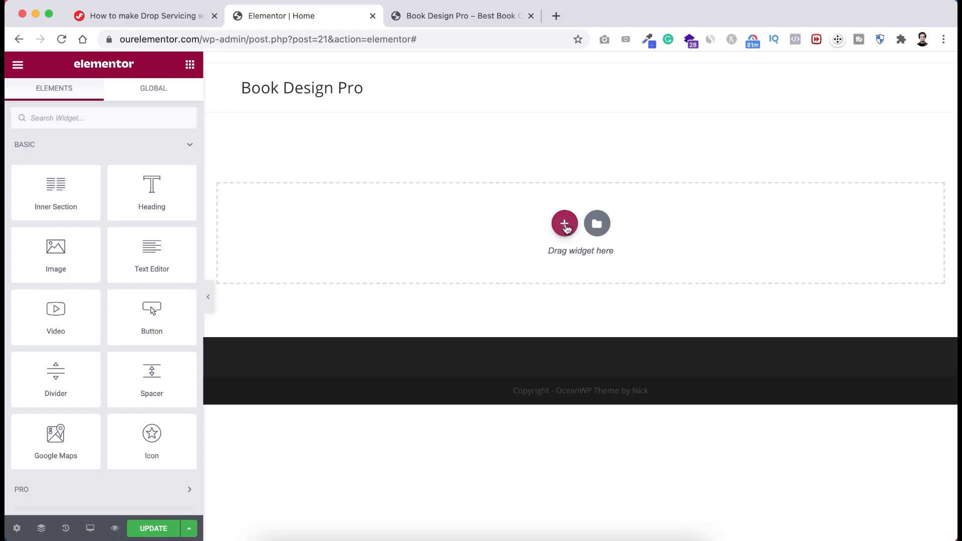
# - Add a new single-column section to the page and dismiss the introduction tip
pyautogui.click(565, 227)
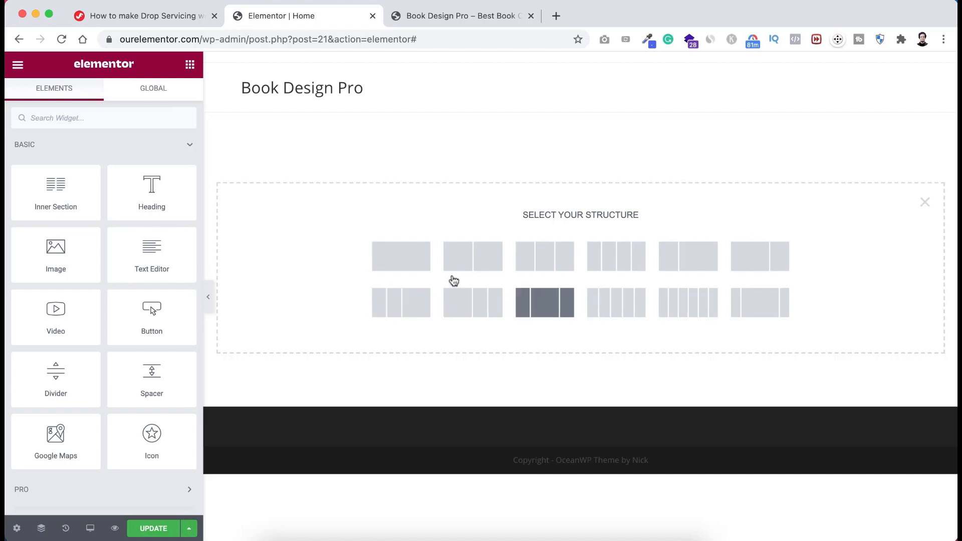
pyautogui.click(404, 262)
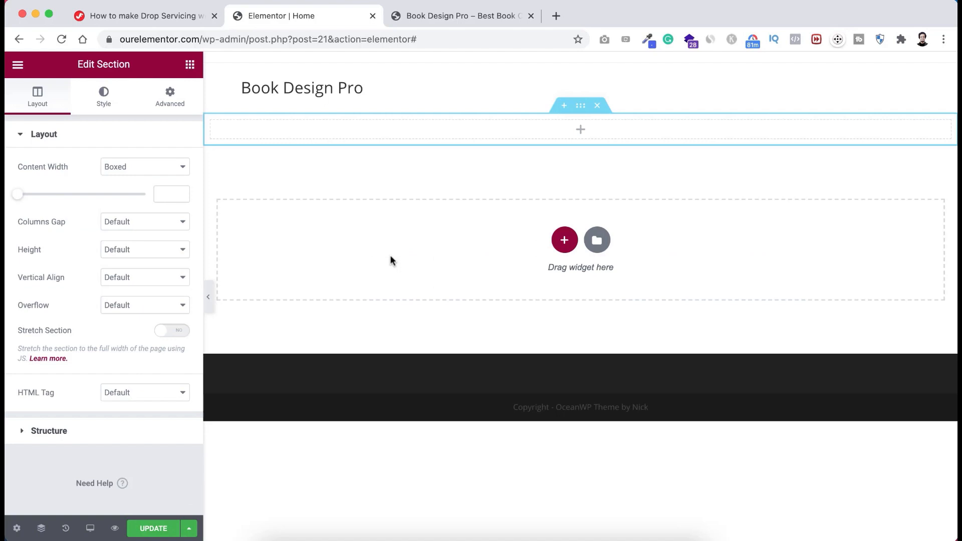
pyautogui.click(581, 107)
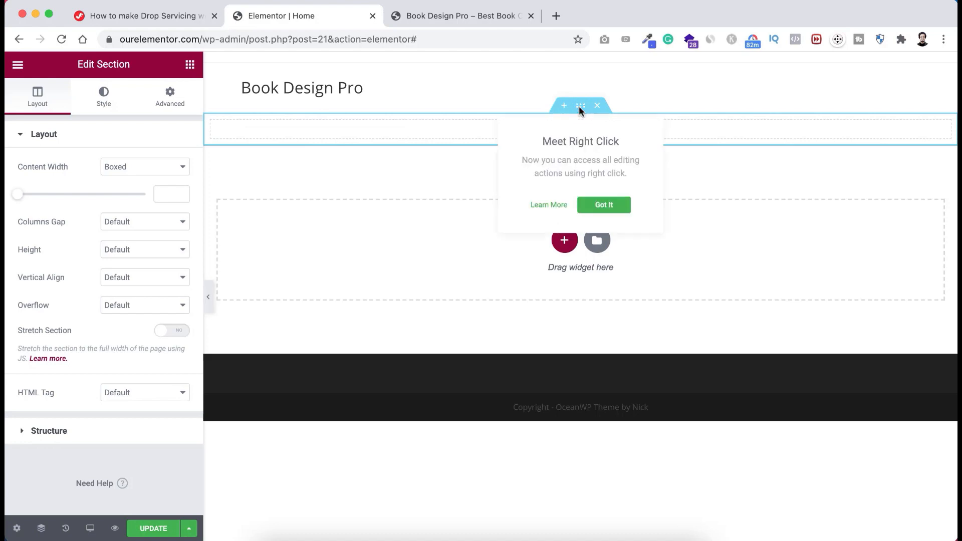
pyautogui.click(604, 206)
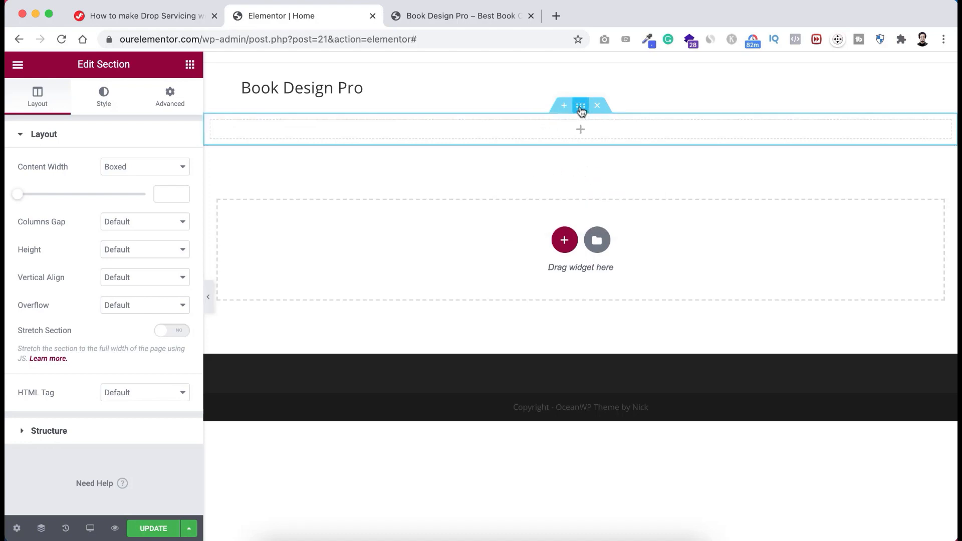
# - Set the section's unlinked padding to 70 px top and 50 px bottom
pyautogui.click(170, 97)
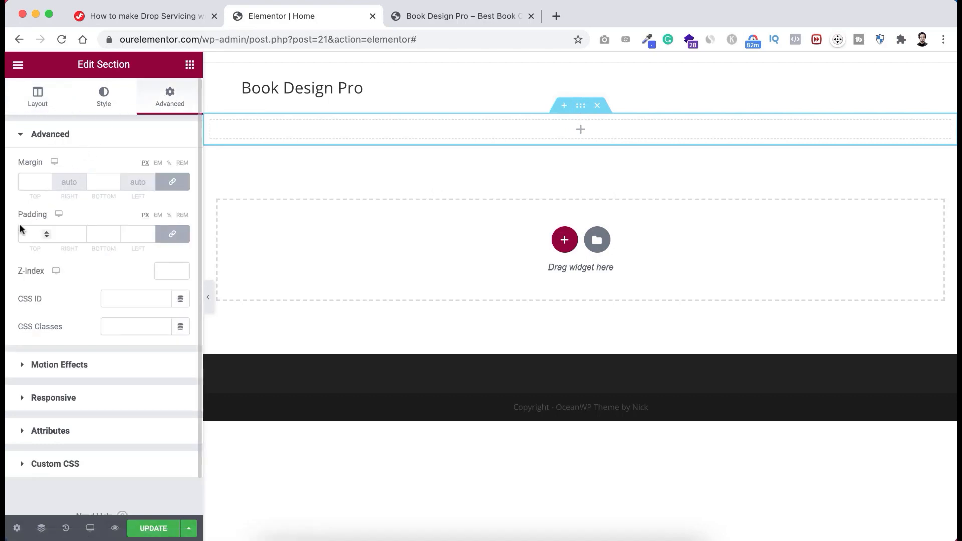
pyautogui.click(168, 234)
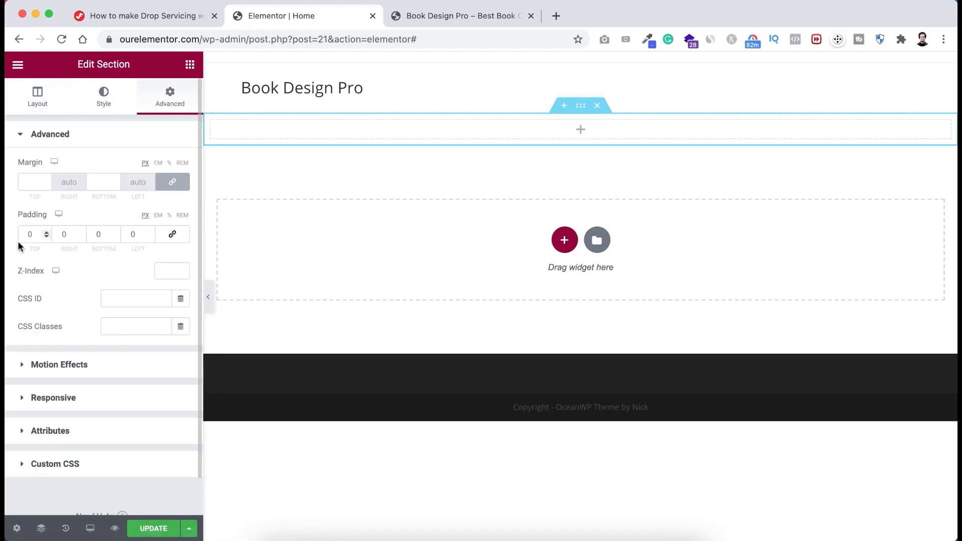
pyautogui.click(29, 232)
pyautogui.write('7')
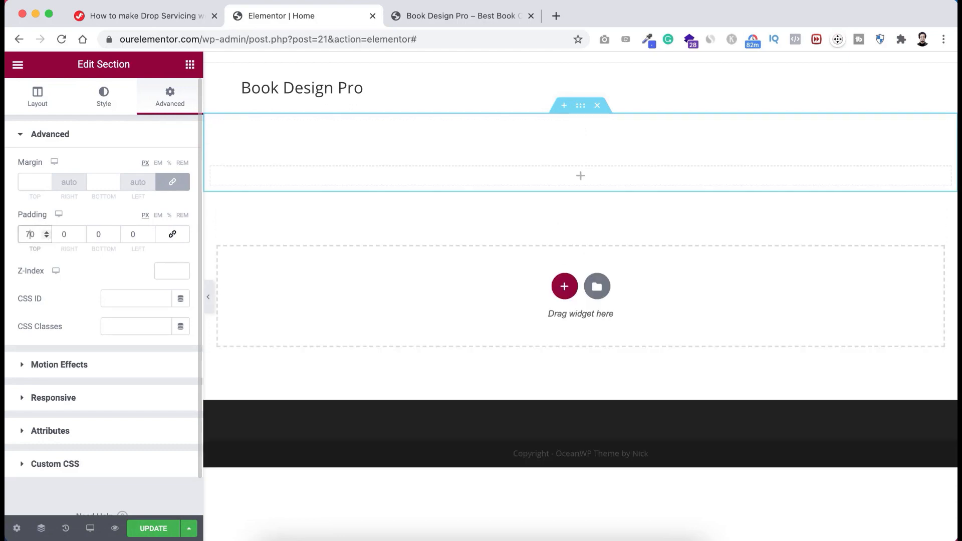
pyautogui.click(98, 233)
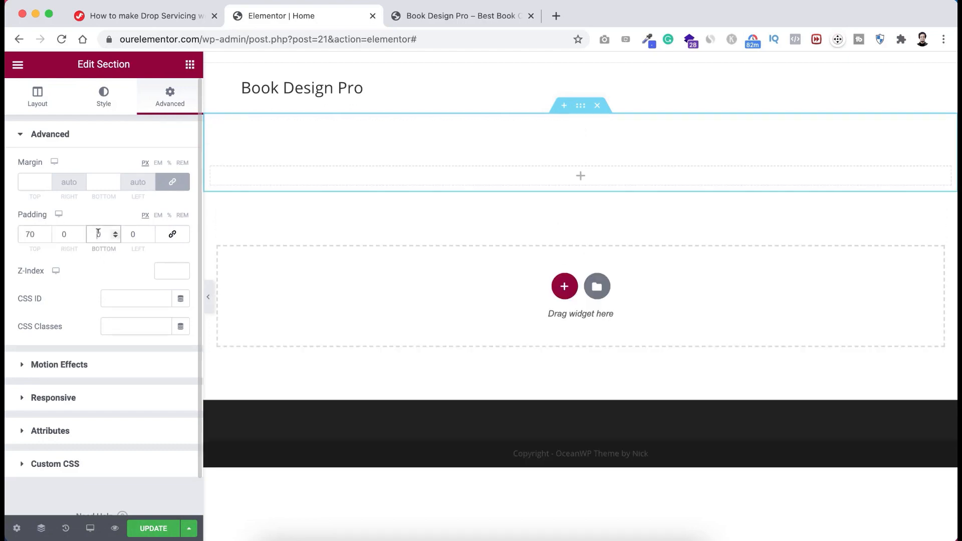
pyautogui.write('5')
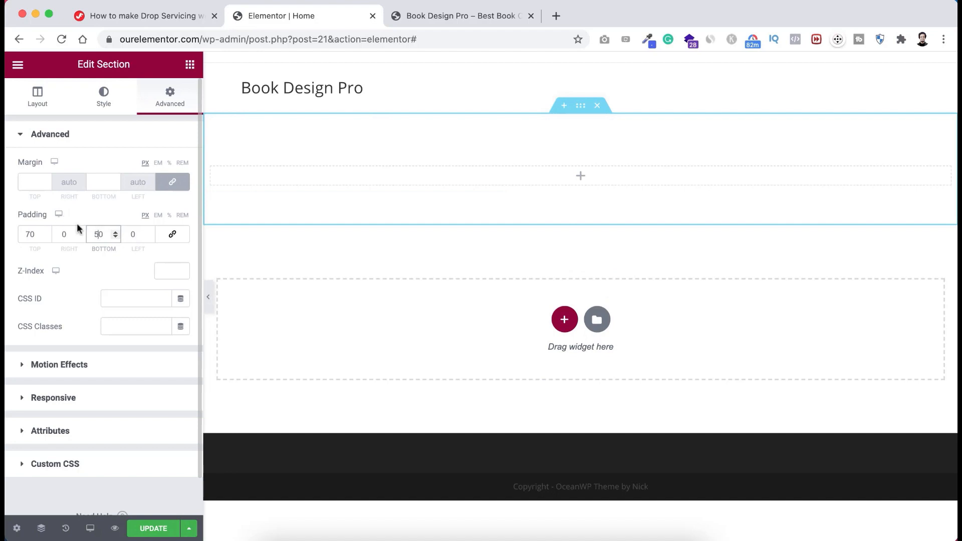
pyautogui.click(190, 65)
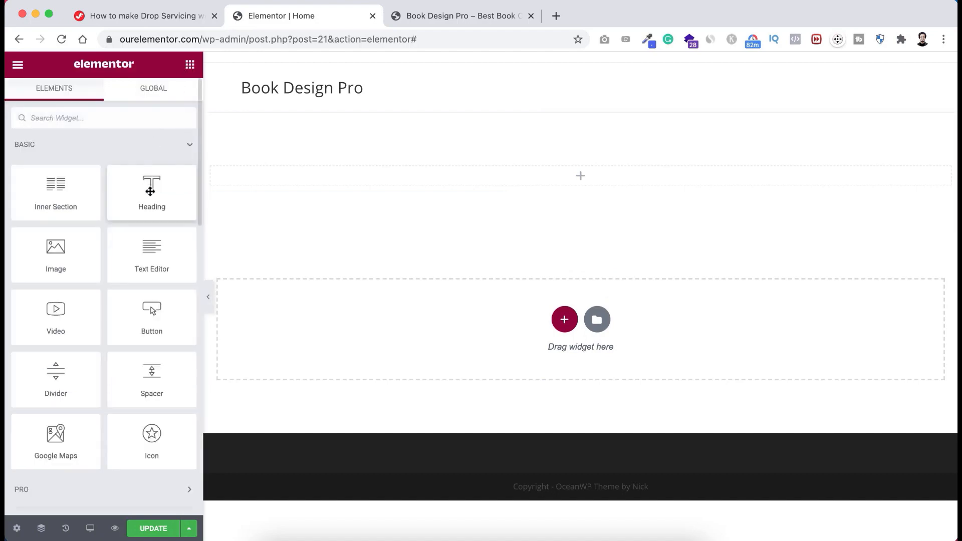
# - Add a centred heading pasted as 'Get a Professionally Designed Book Cover from America's #1 Book Design Company'
pyautogui.moveTo(143, 192); pyautogui.dragTo(575, 170)
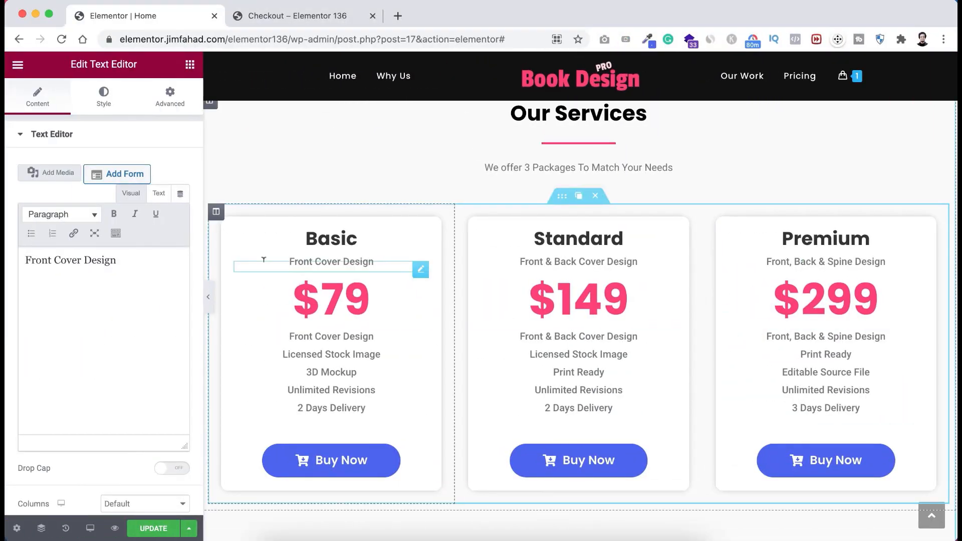
pyautogui.scroll(-1, 265, 266)
pyautogui.scroll(5, 265, 266)
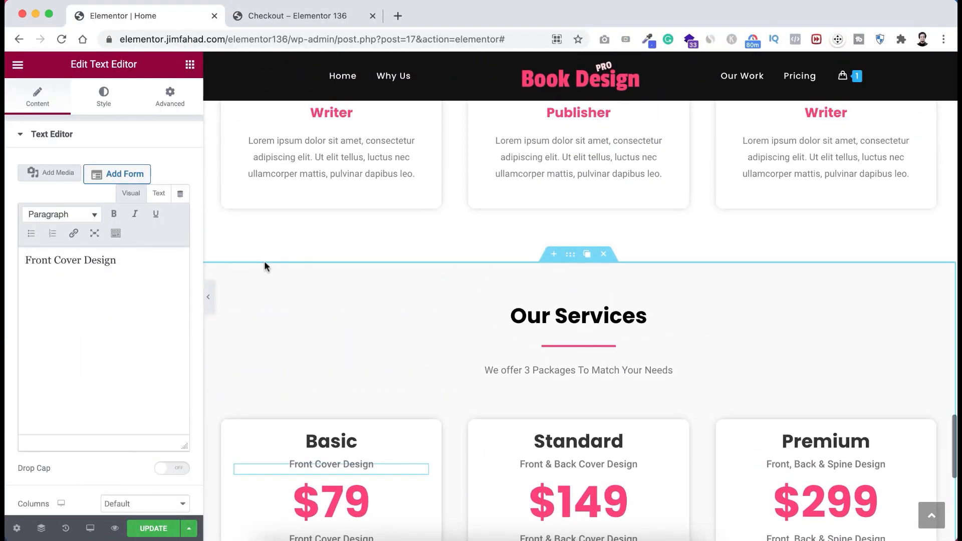
pyautogui.scroll(10, 265, 266)
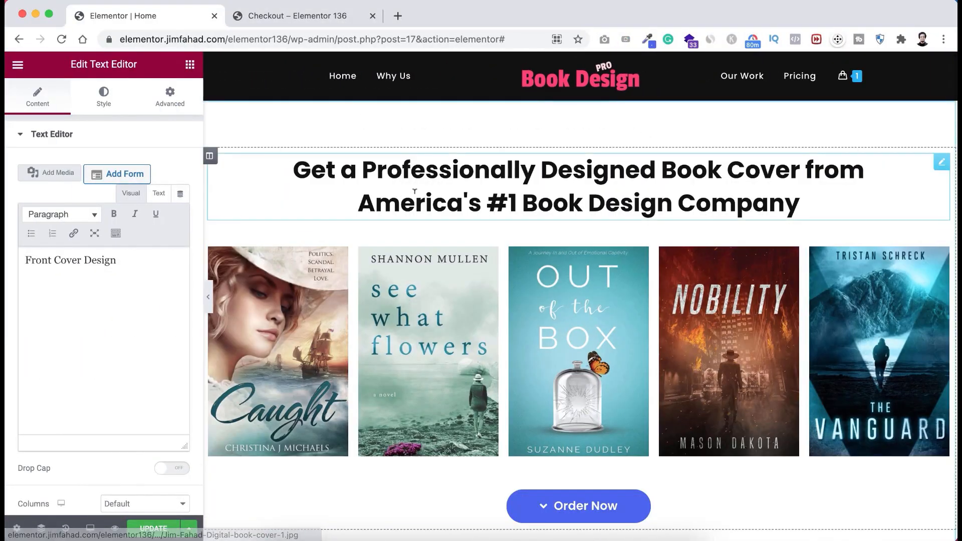
pyautogui.click(402, 172)
pyautogui.click(80, 202)
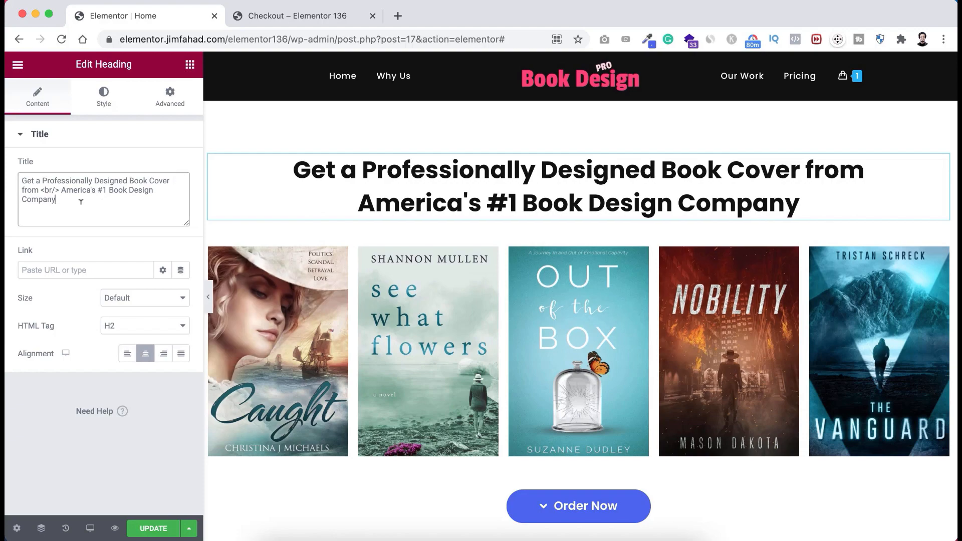
pyautogui.press('super+a')
pyautogui.press('super+c')
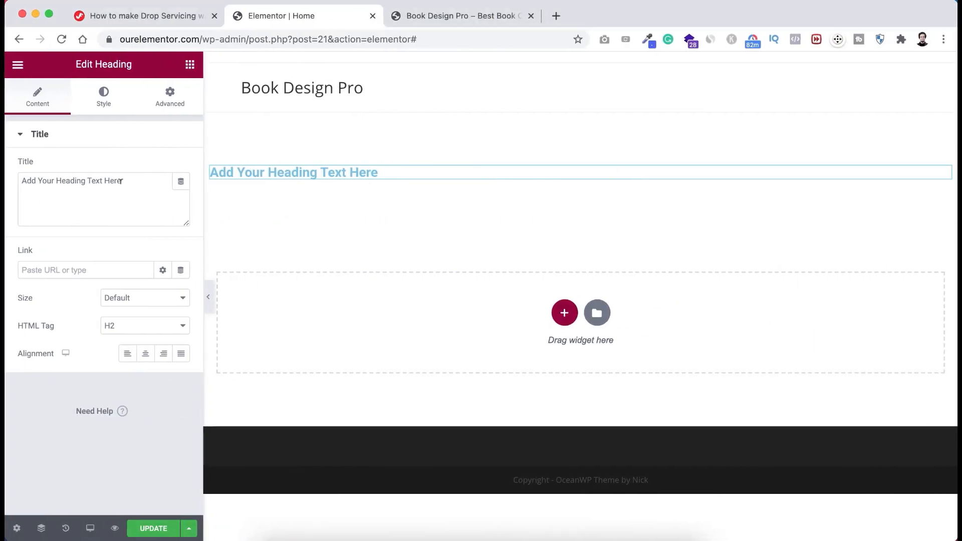
pyautogui.press('super+a')
pyautogui.press('super+v')
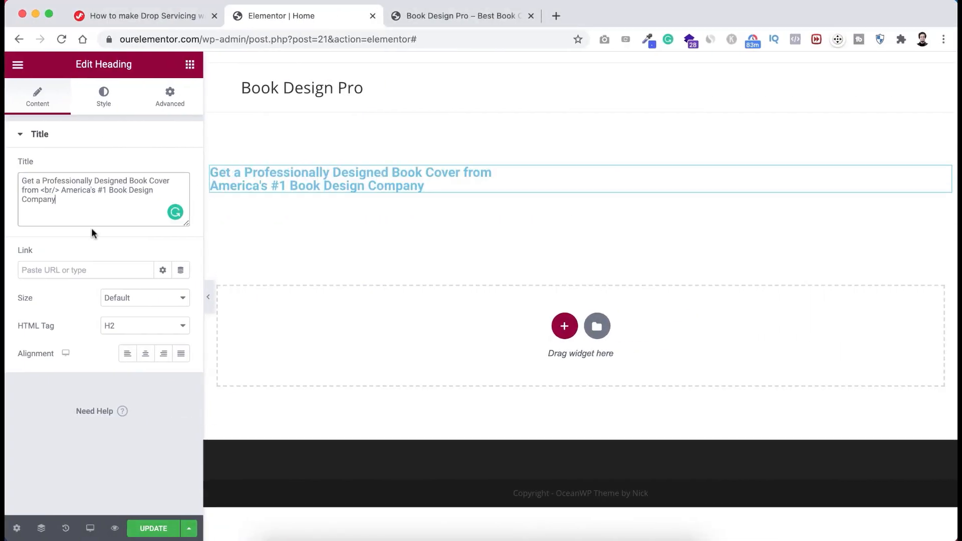
pyautogui.click(145, 354)
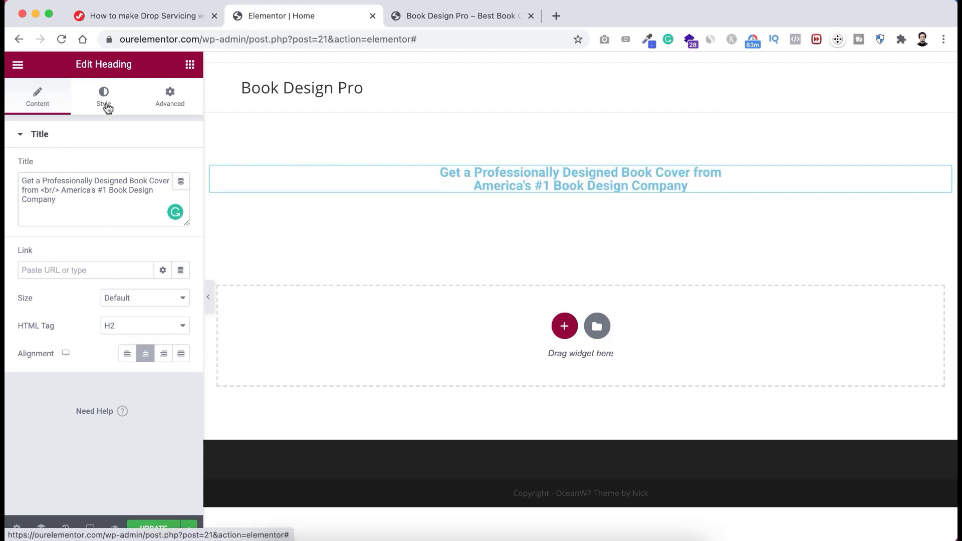
# - Set the heading's text colour to #111111
pyautogui.click(107, 106)
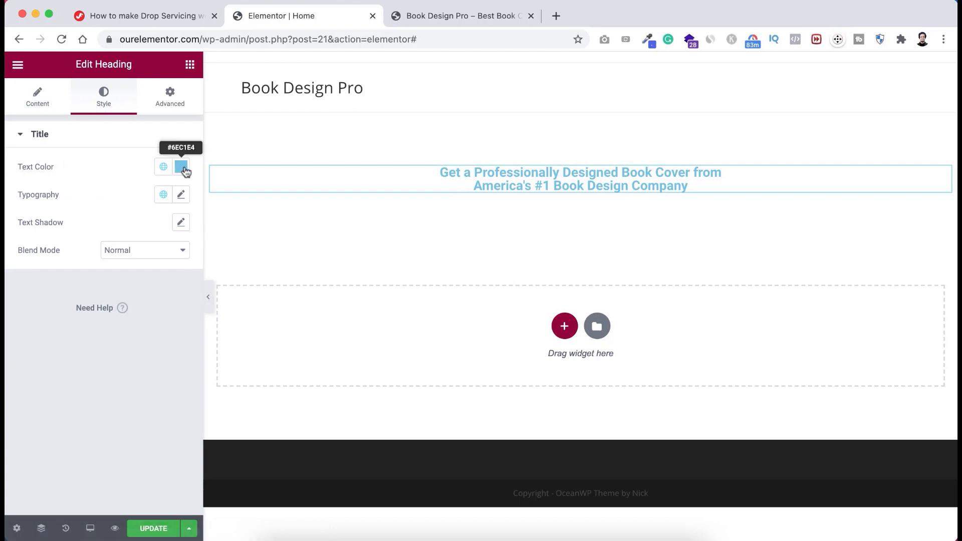
pyautogui.click(181, 167)
pyautogui.moveTo(103, 294); pyautogui.dragTo(103, 322)
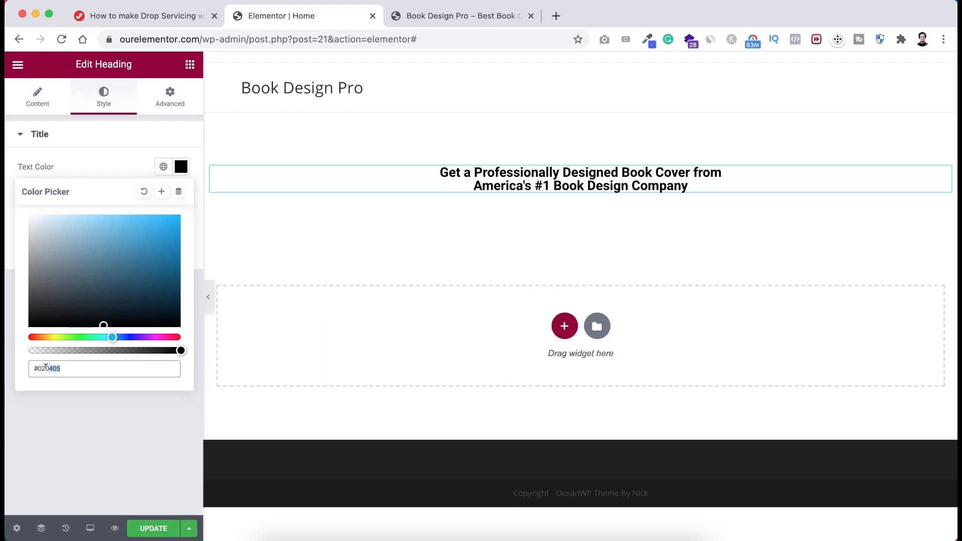
pyautogui.press('BackSpace')
pyautogui.write('111111')
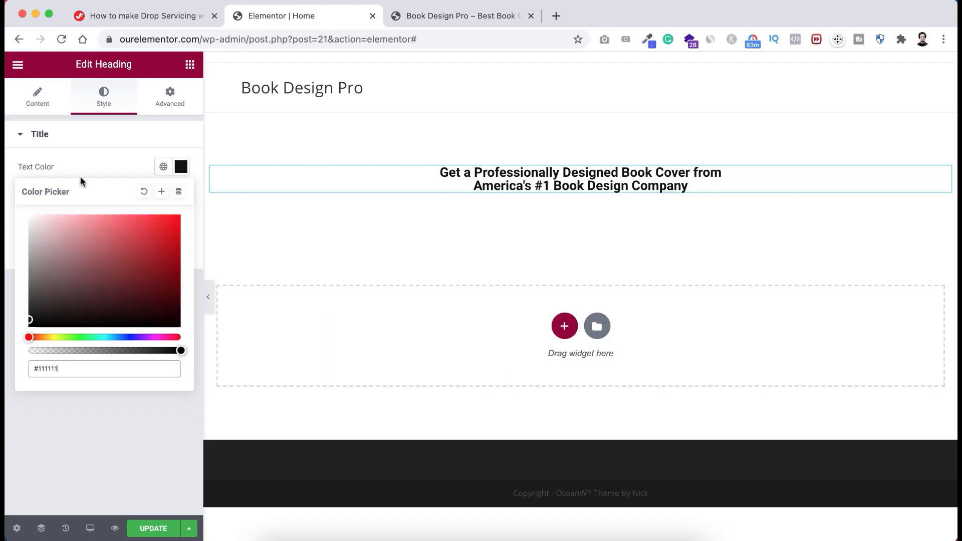
pyautogui.click(80, 159)
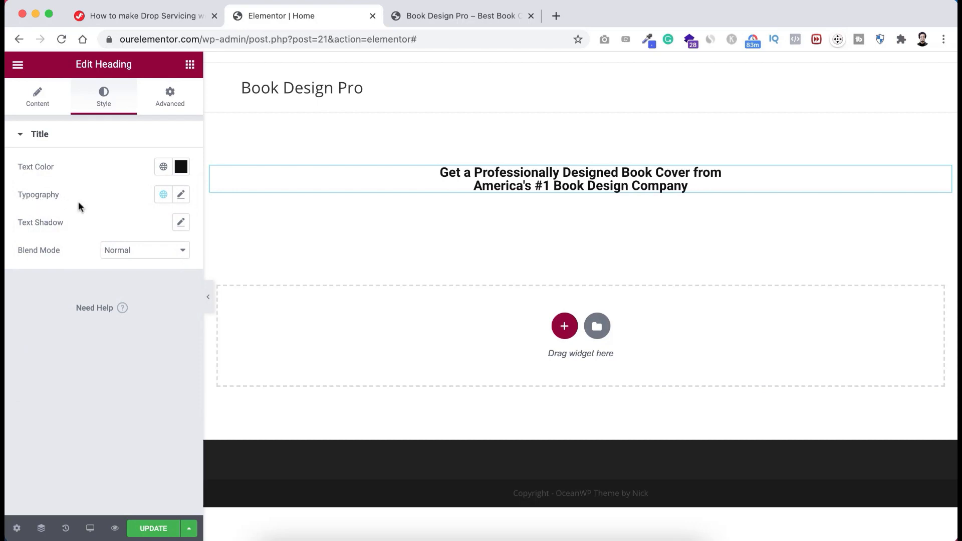
# - Give the heading Poppins typography at 36 px, weight 700, with 1.4 line height
pyautogui.click(182, 195)
pyautogui.click(145, 258)
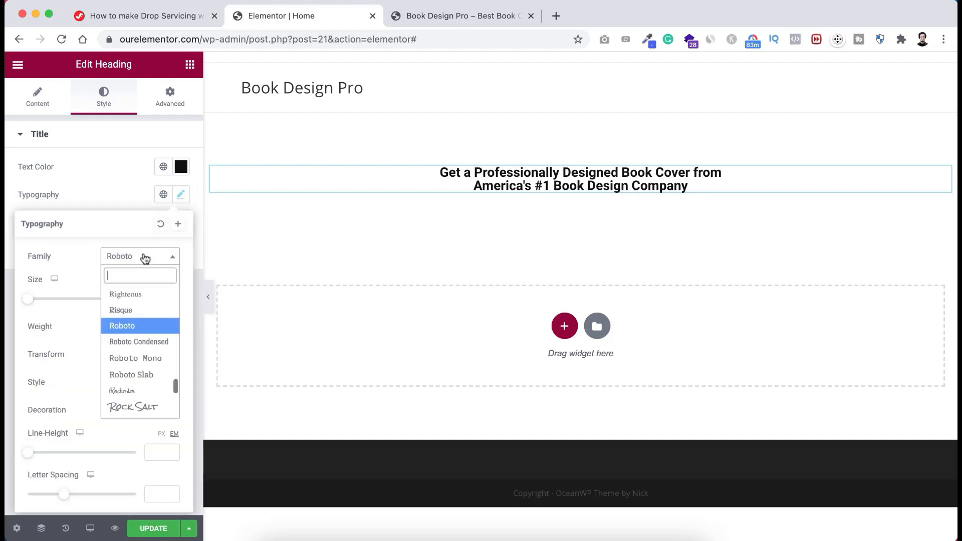
pyautogui.write('poppins')
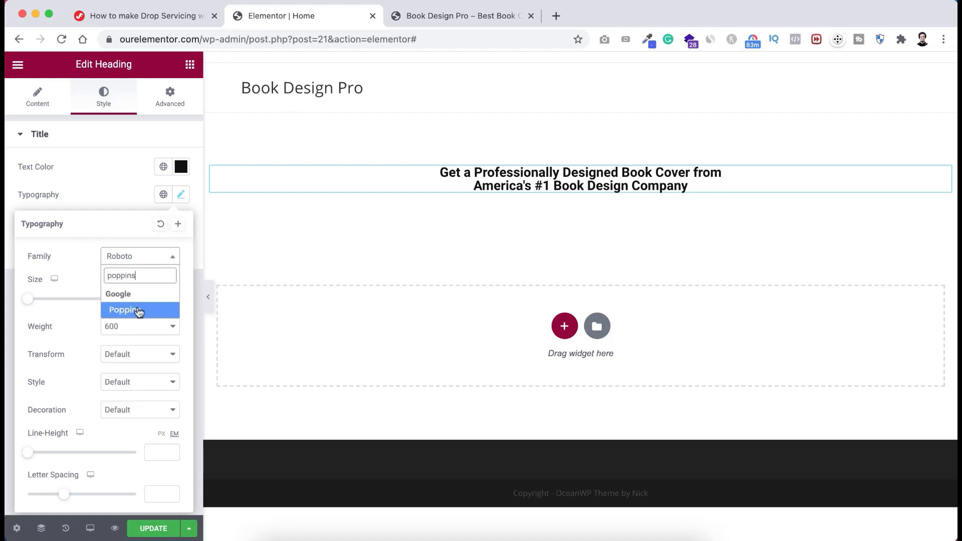
pyautogui.click(139, 312)
pyautogui.click(158, 299)
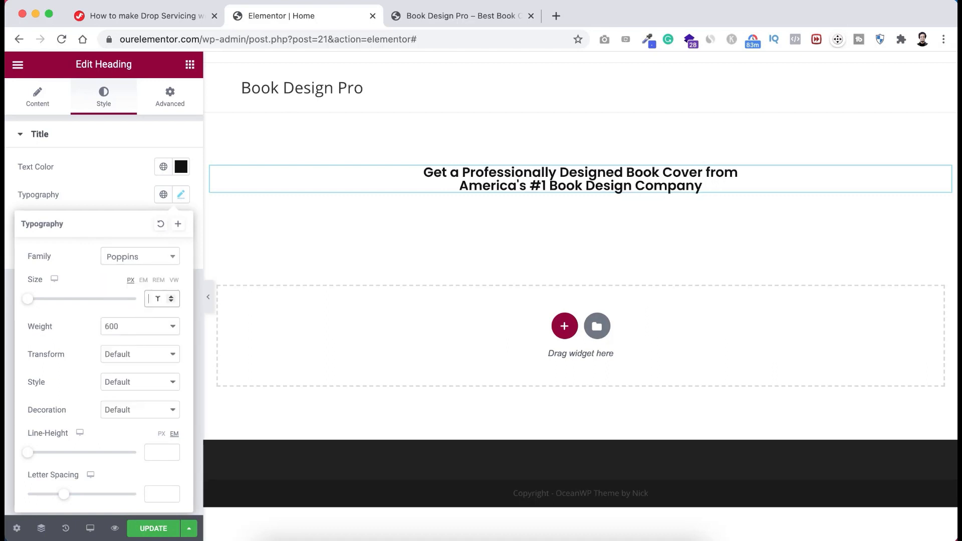
pyautogui.write('36')
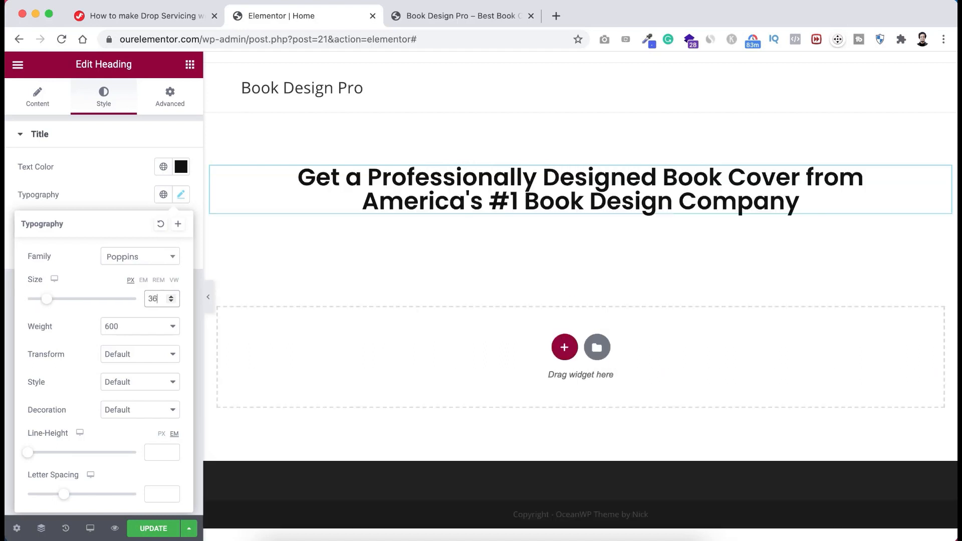
pyautogui.click(113, 327)
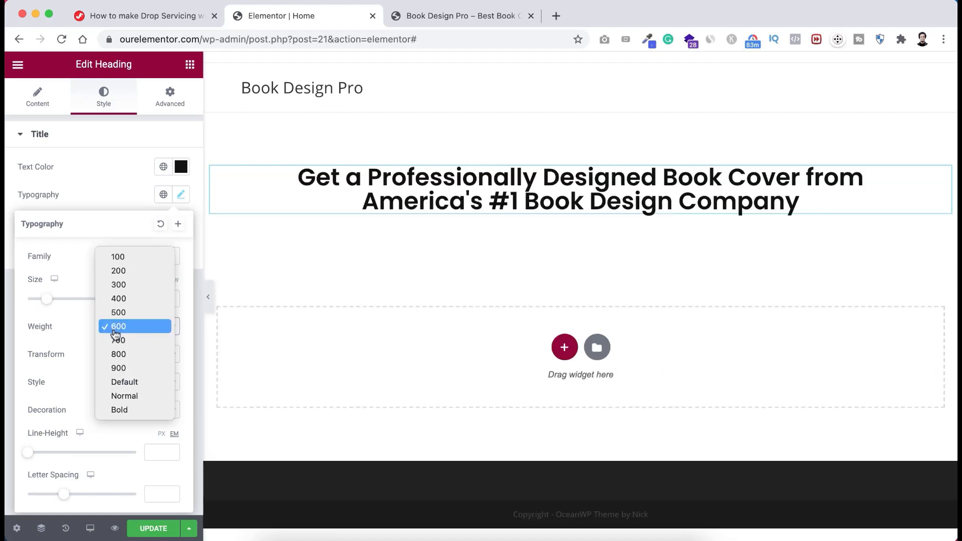
pyautogui.click(115, 340)
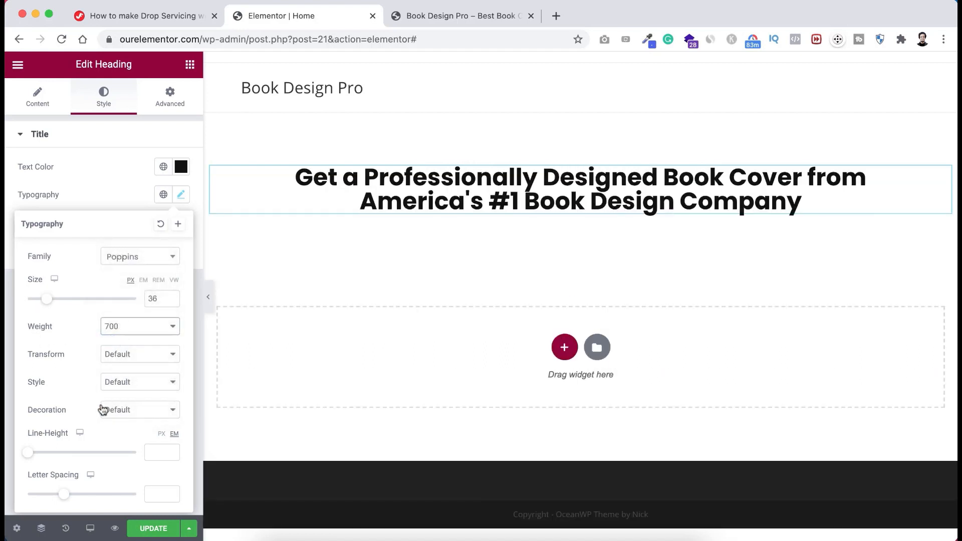
pyautogui.moveTo(32, 455); pyautogui.dragTo(48, 455)
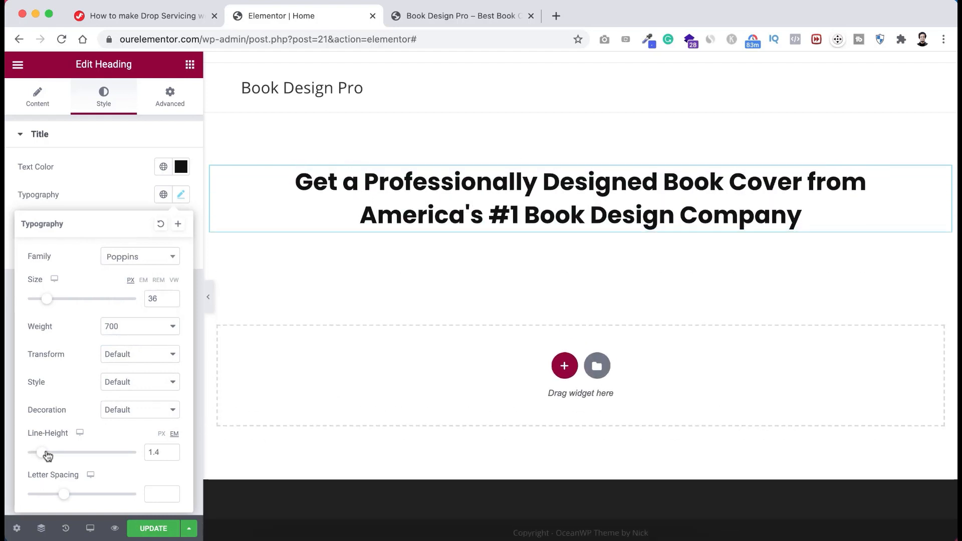
pyautogui.click(98, 174)
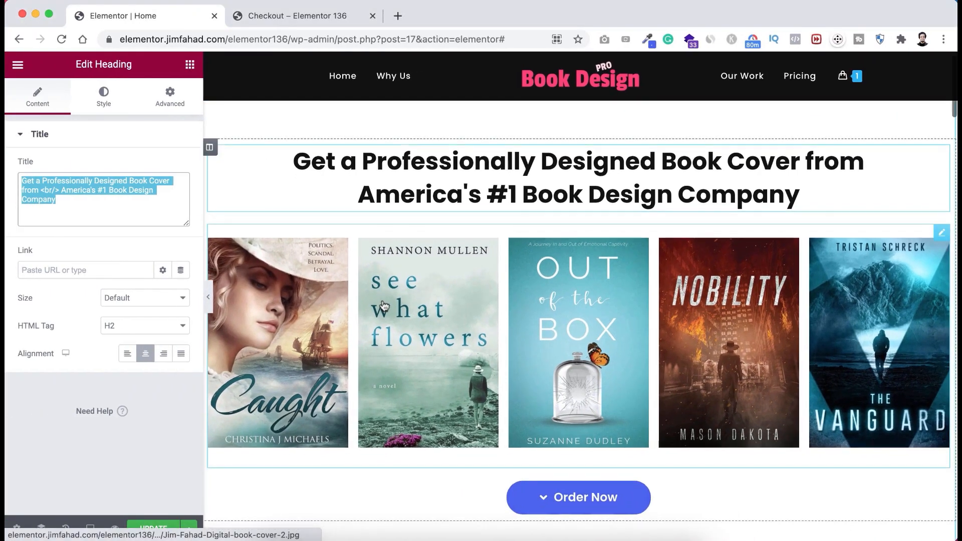
pyautogui.scroll(-2, 384, 306)
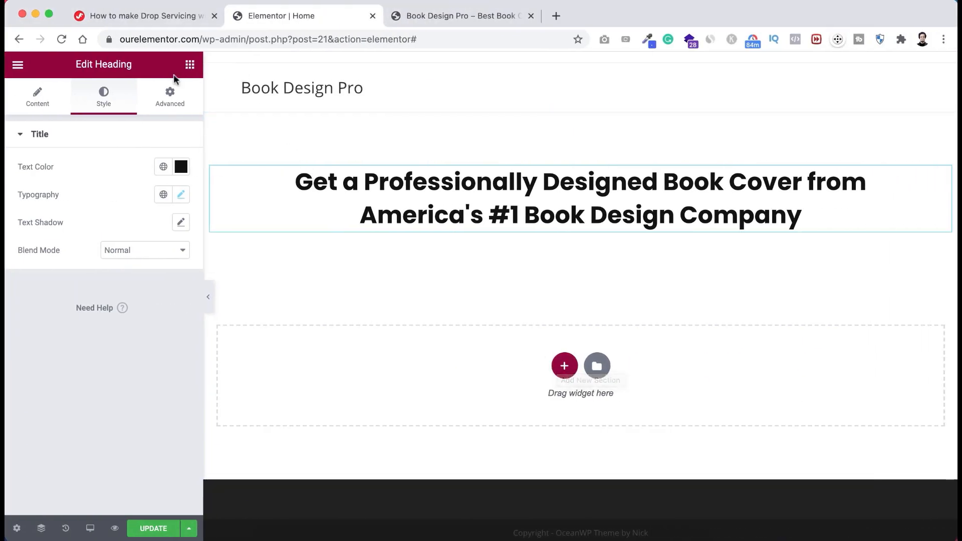
# - Place a Basic Gallery widget below the heading
pyautogui.click(190, 66)
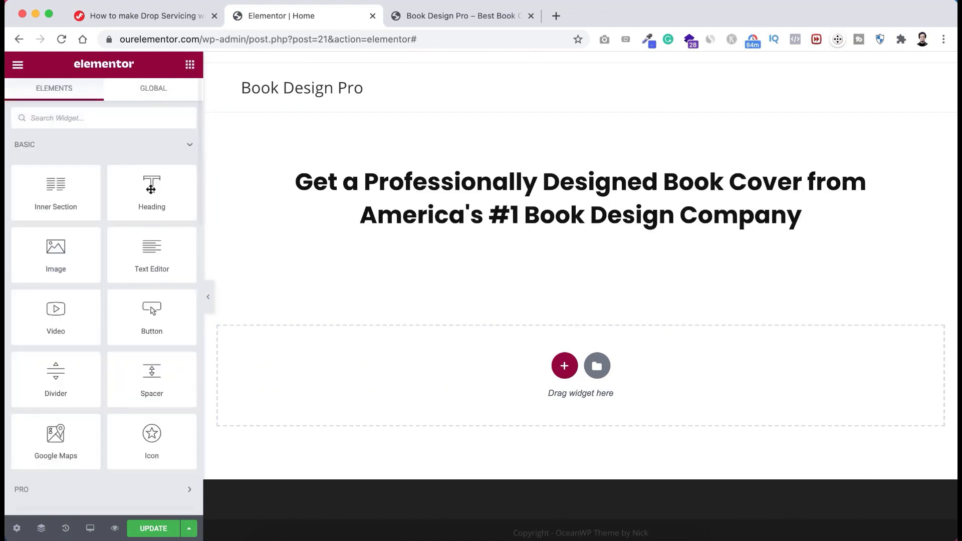
pyautogui.scroll(-2, 118, 338)
pyautogui.scroll(-5, 118, 339)
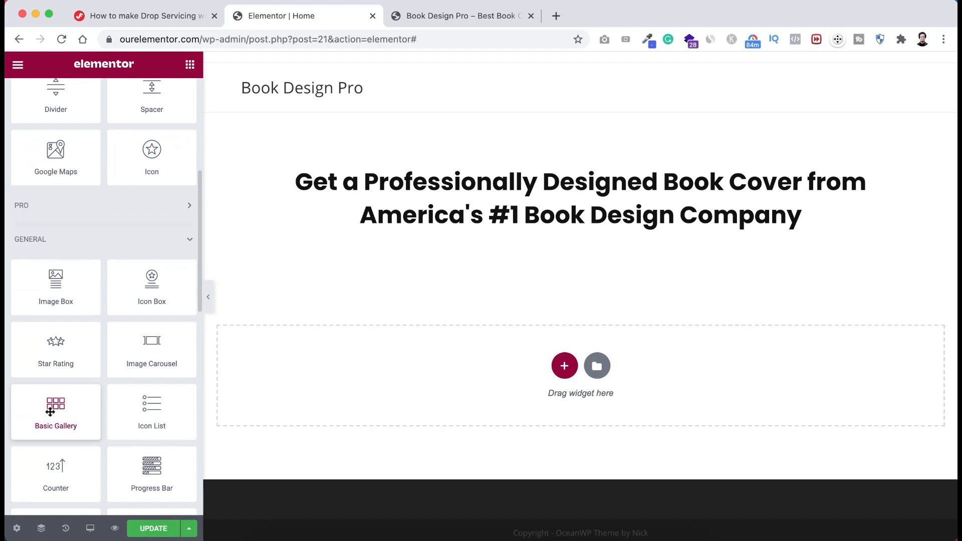
pyautogui.moveTo(50, 413); pyautogui.dragTo(561, 233)
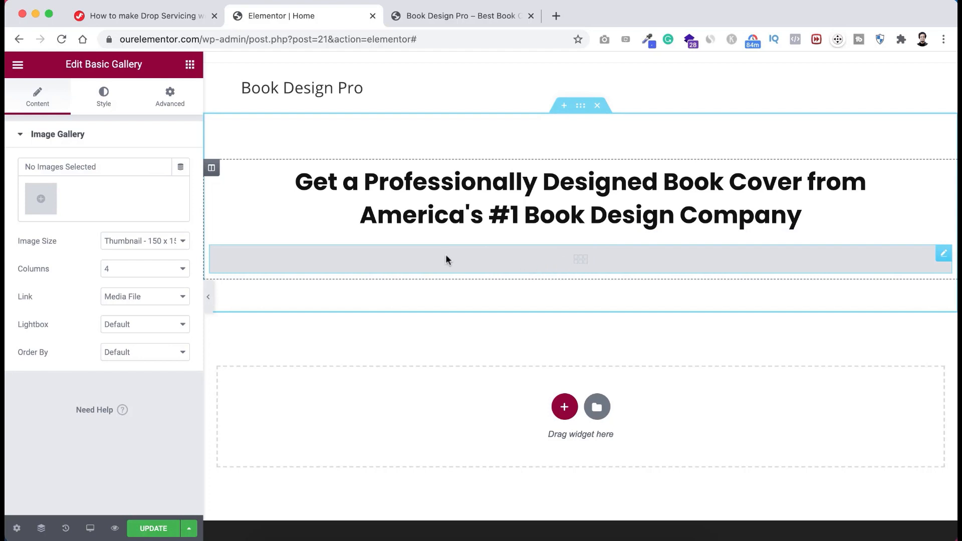
# - Upload the five book covers from the Top Section Book Covers folder
pyautogui.click(42, 203)
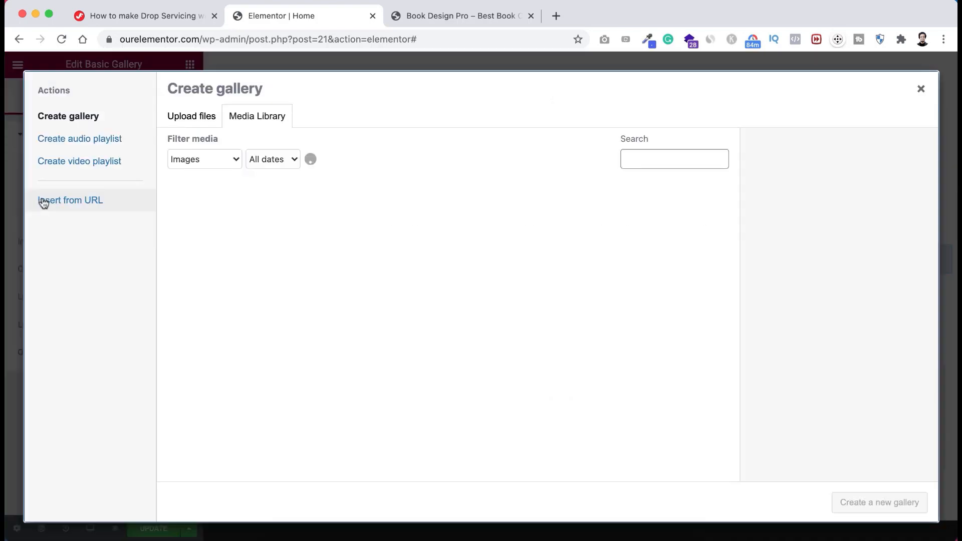
pyautogui.click(201, 117)
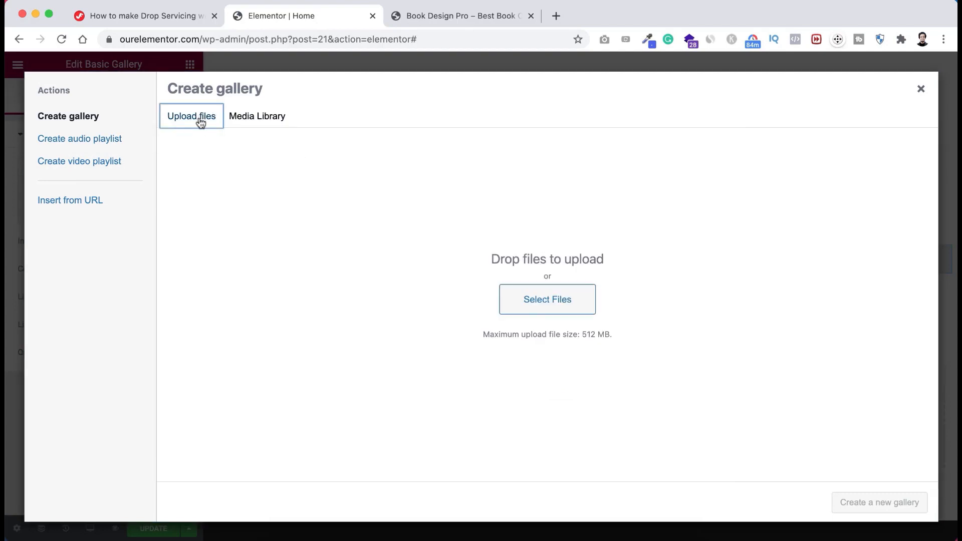
pyautogui.click(565, 305)
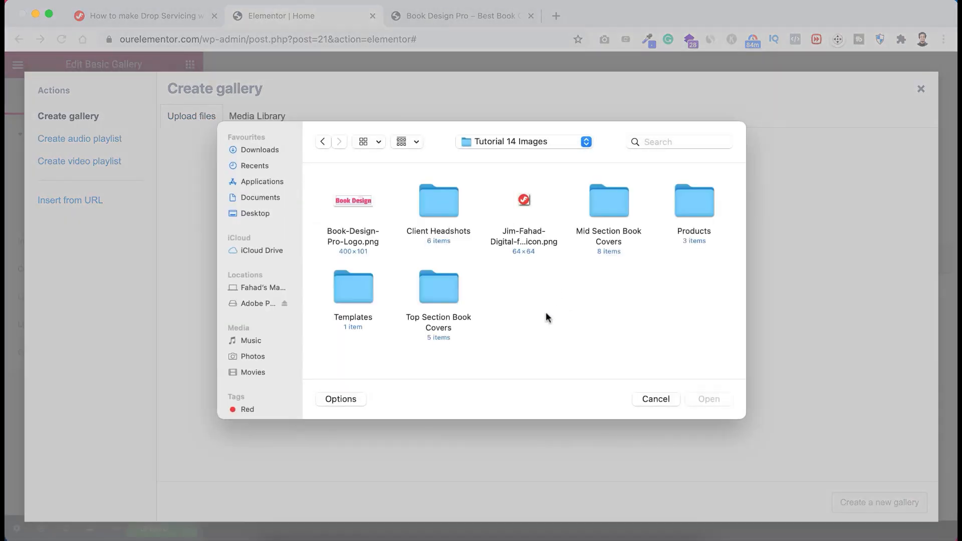
pyautogui.doubleClick(435, 287)
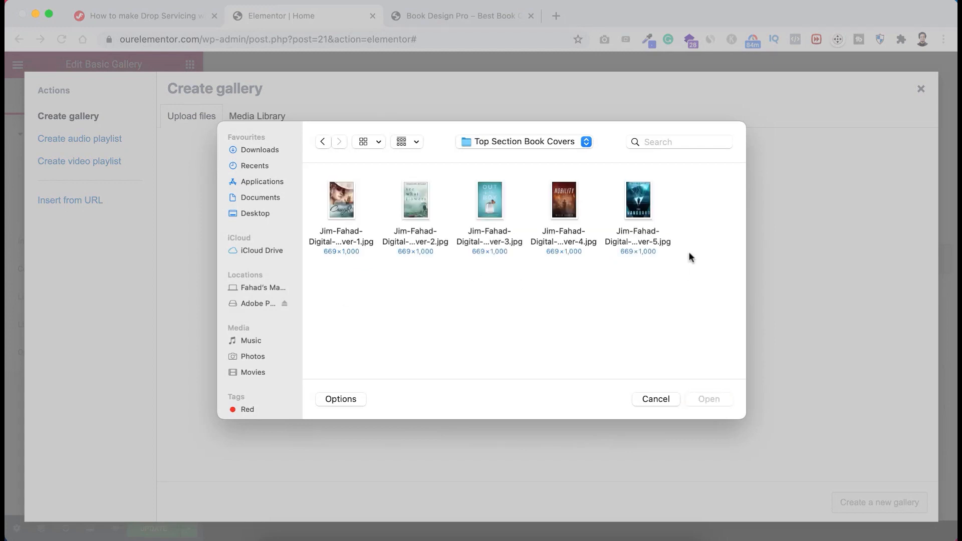
pyautogui.moveTo(690, 248); pyautogui.dragTo(343, 202)
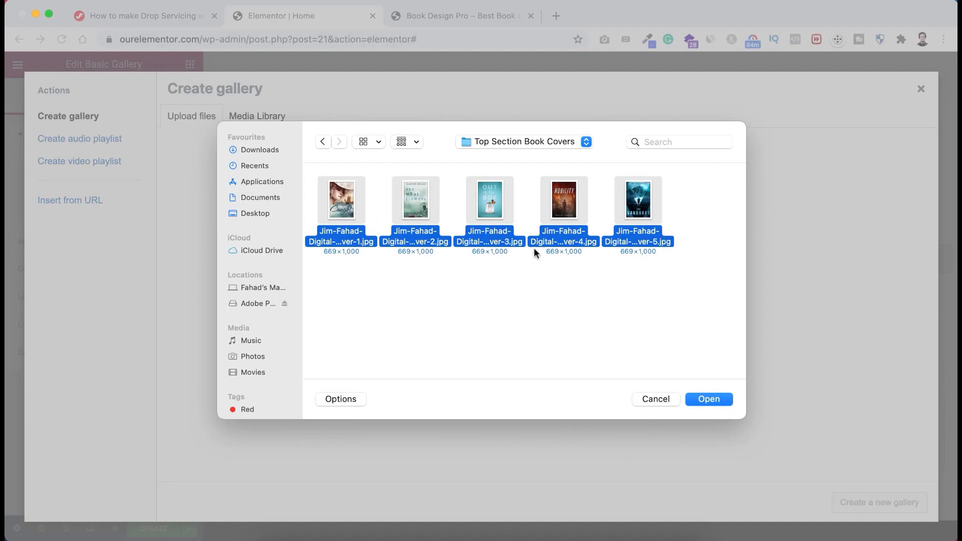
pyautogui.click(719, 400)
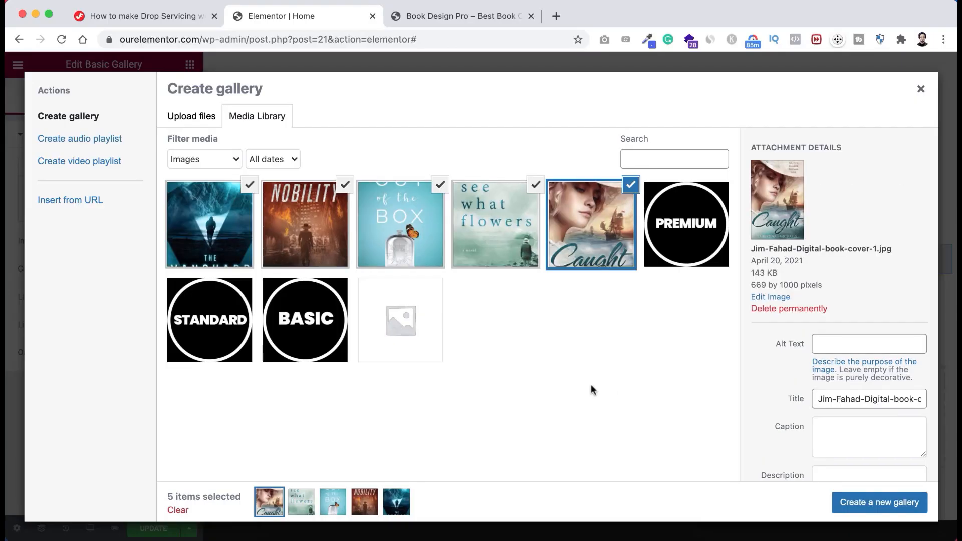
# - Create a gallery from the five covers, reorder them, and insert it
pyautogui.click(880, 505)
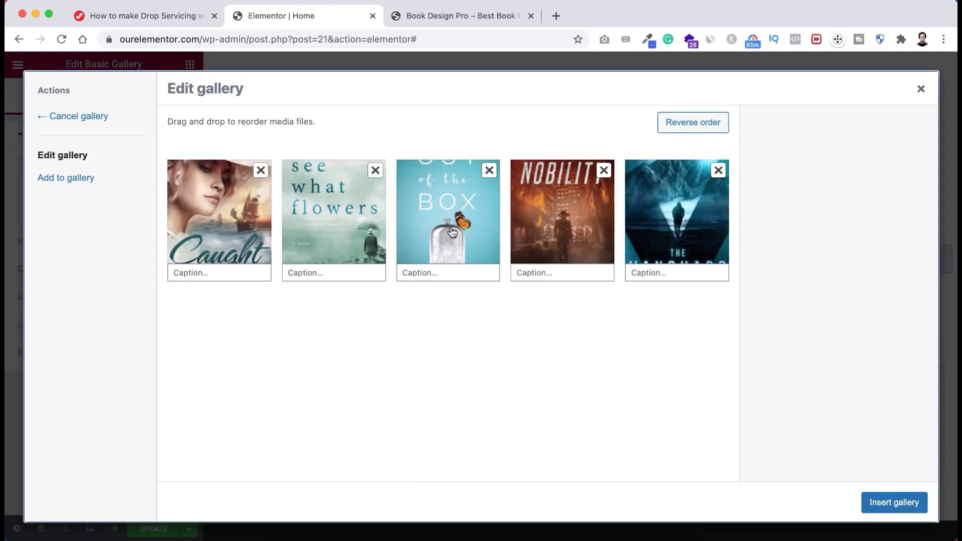
pyautogui.moveTo(329, 240); pyautogui.dragTo(329, 241)
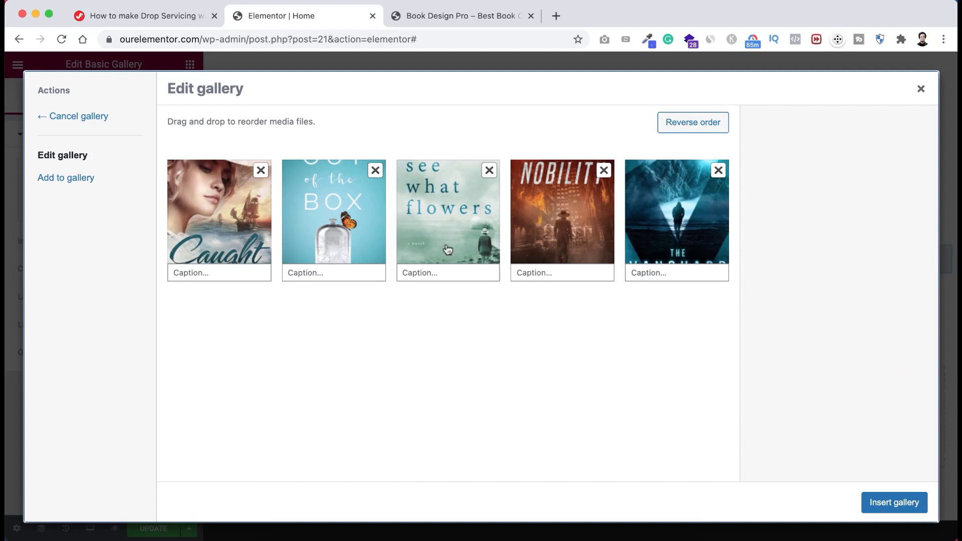
pyautogui.moveTo(448, 250); pyautogui.dragTo(320, 250)
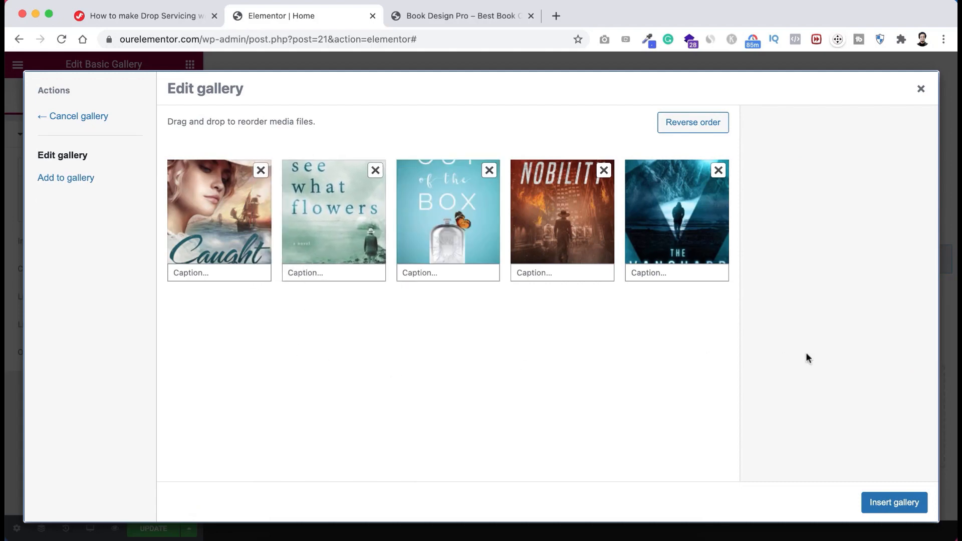
pyautogui.click(918, 494)
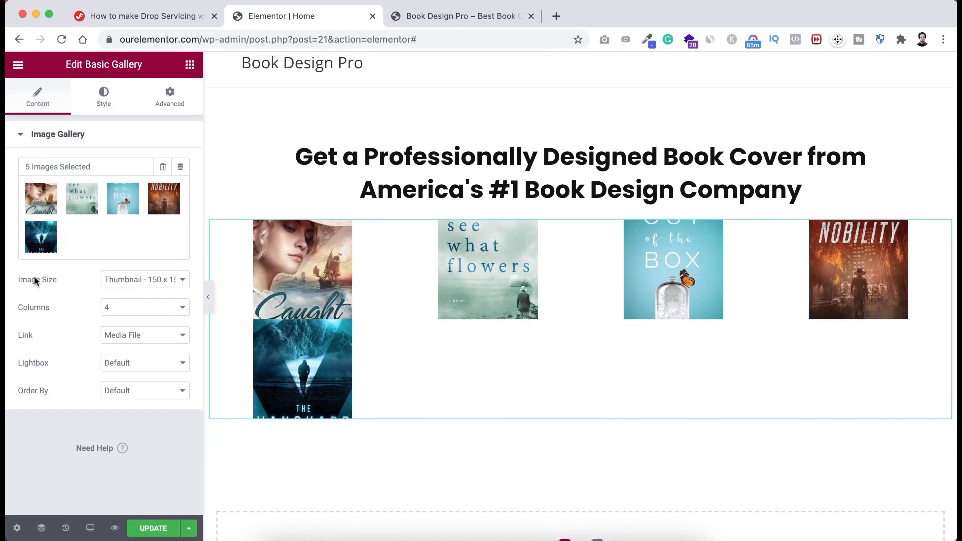
# - Show the gallery images at full size in five columns
pyautogui.click(120, 280)
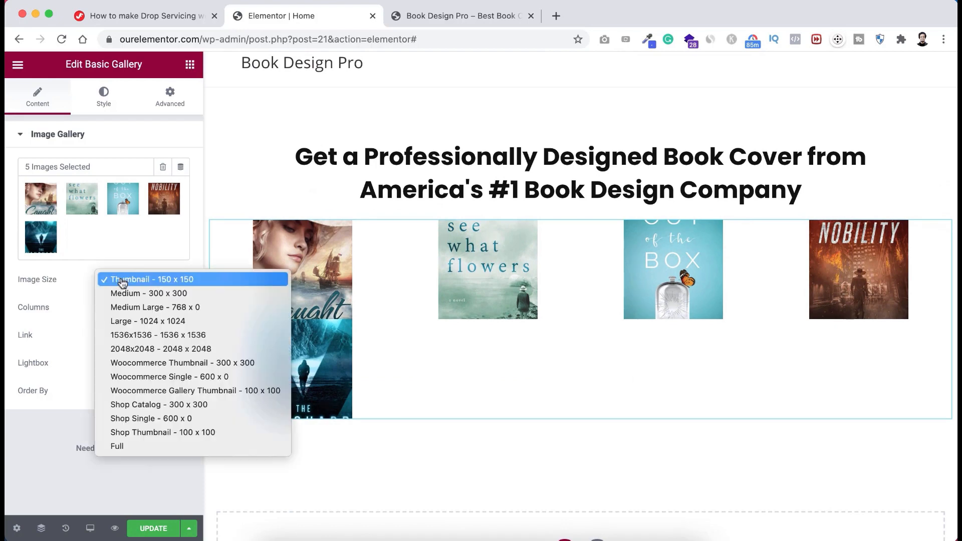
pyautogui.click(142, 447)
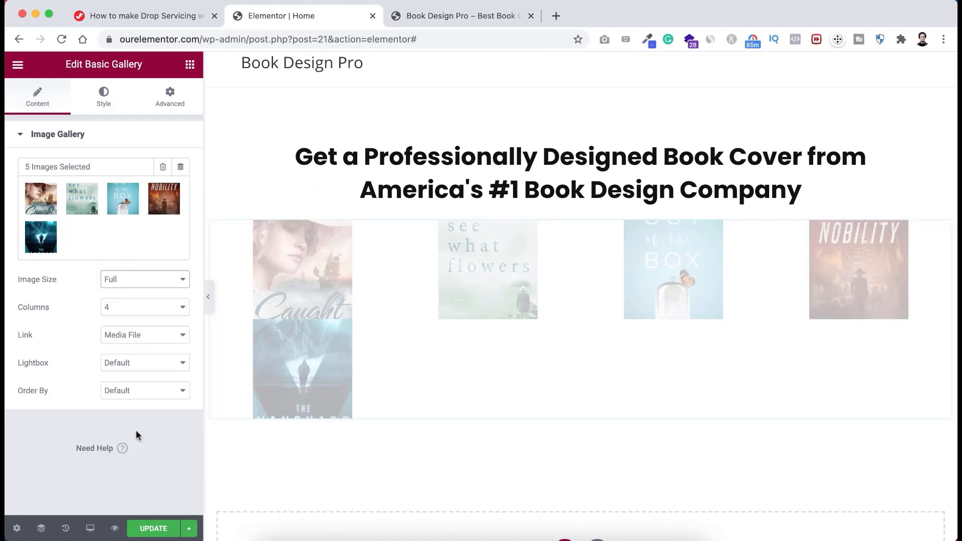
pyautogui.click(122, 311)
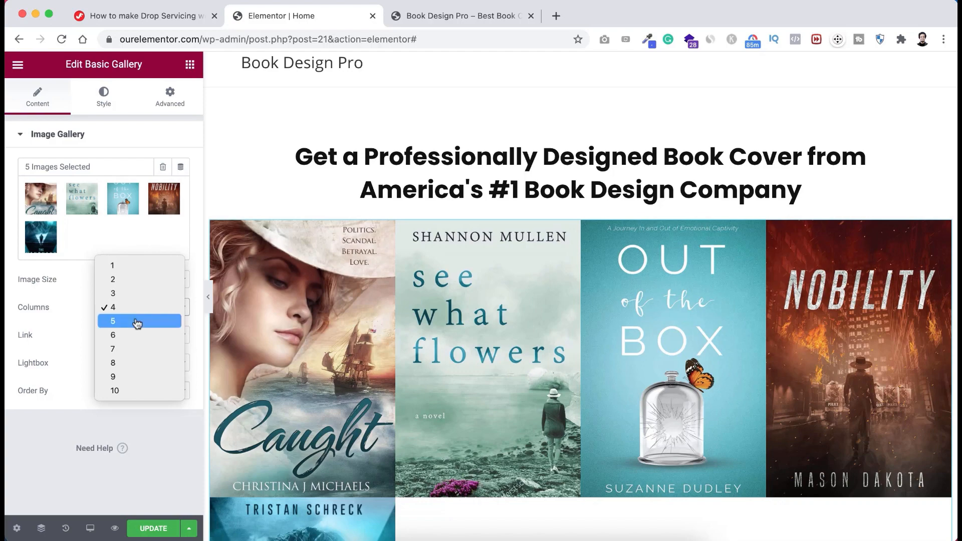
pyautogui.click(137, 323)
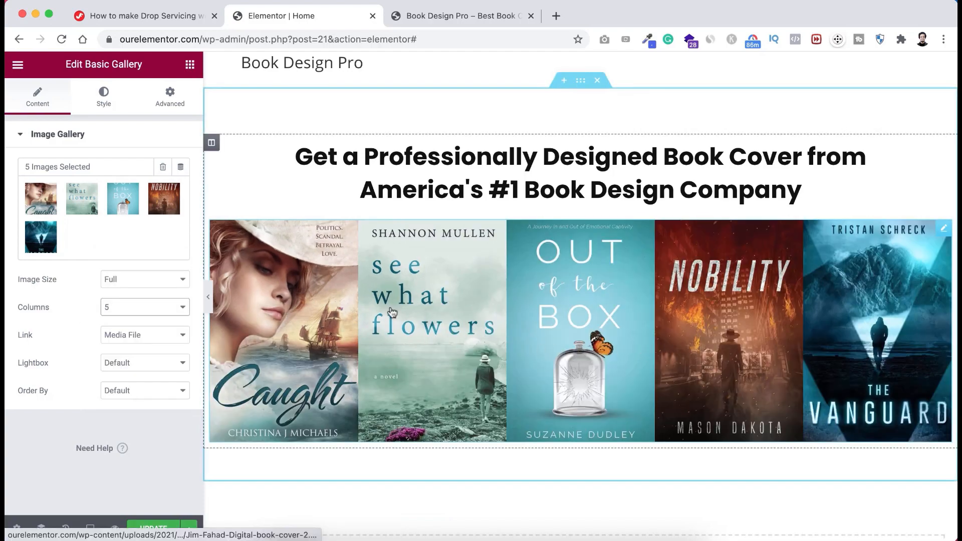
# - Switch the gallery's image spacing to Custom
pyautogui.click(103, 100)
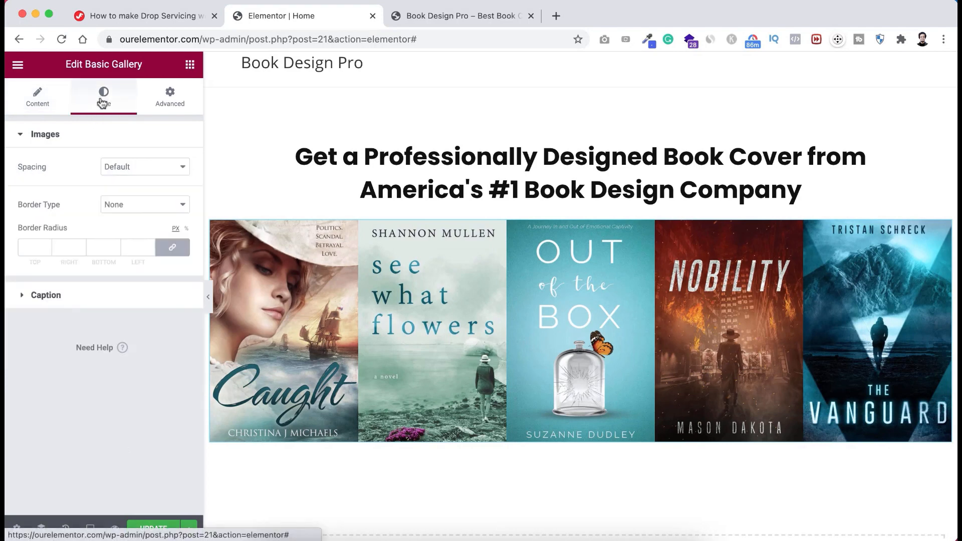
pyautogui.click(144, 172)
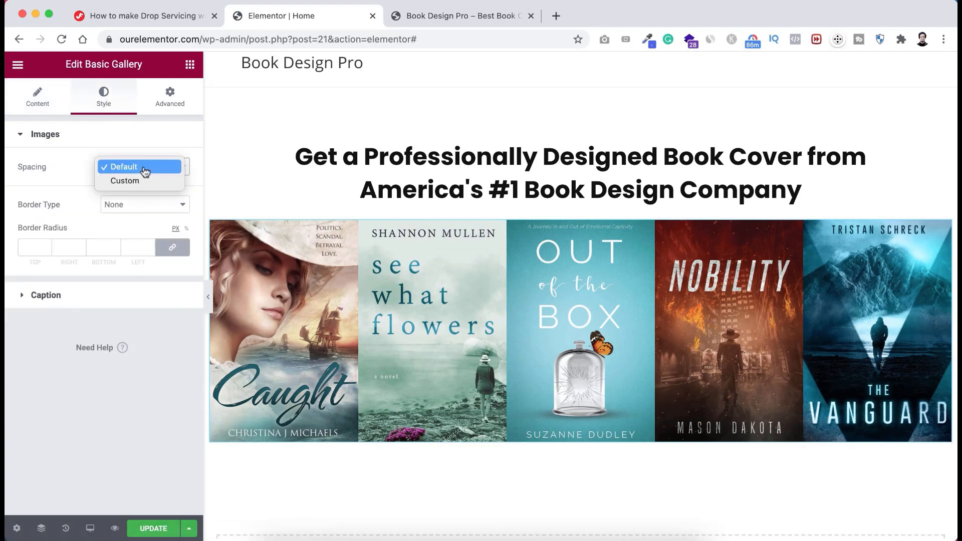
pyautogui.click(135, 181)
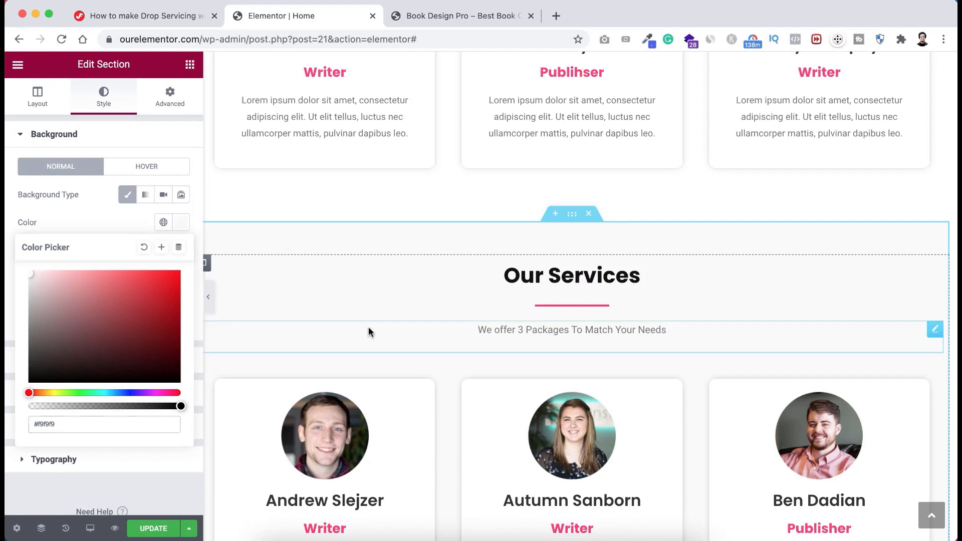
# - Delete the second row of team cards
pyautogui.click(368, 330)
pyautogui.scroll(-5, 368, 331)
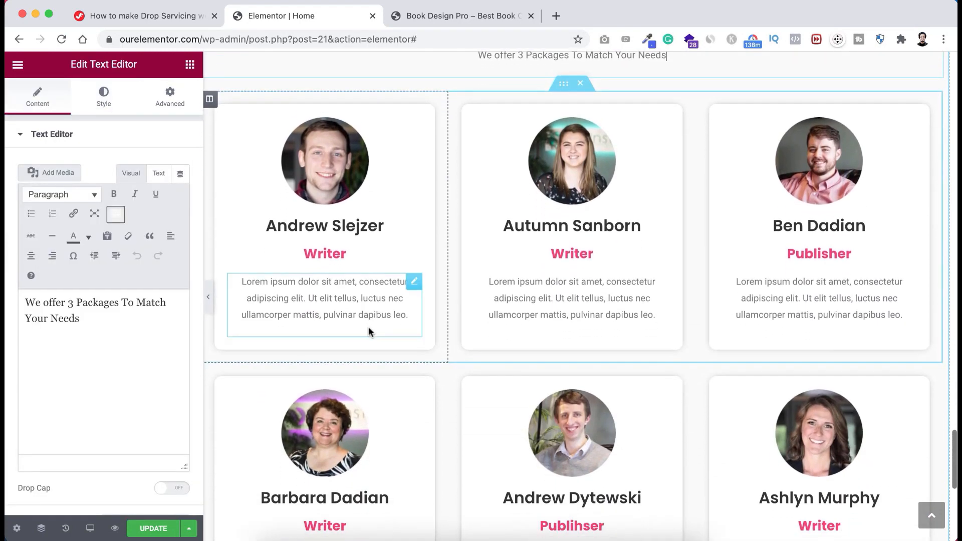
pyautogui.scroll(-2, 556, 390)
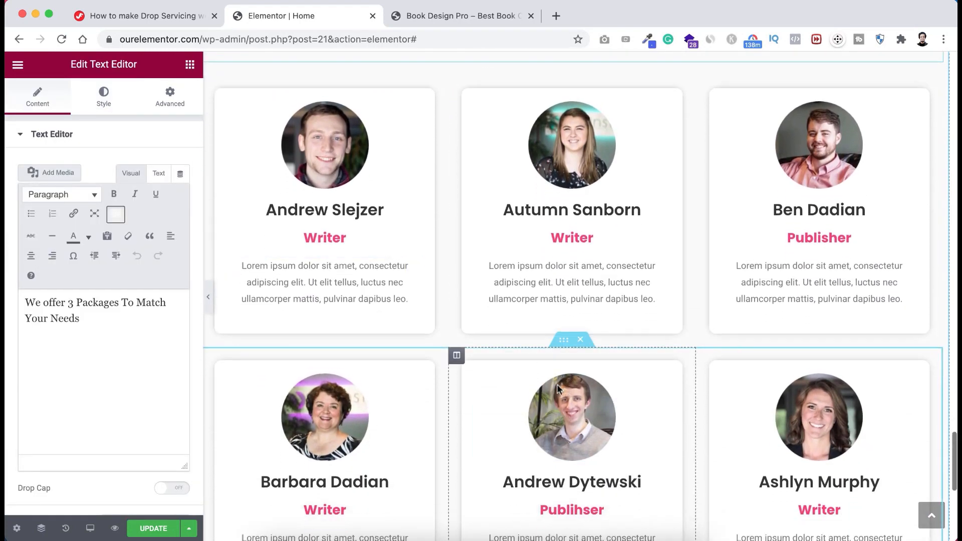
pyautogui.scroll(-2, 558, 389)
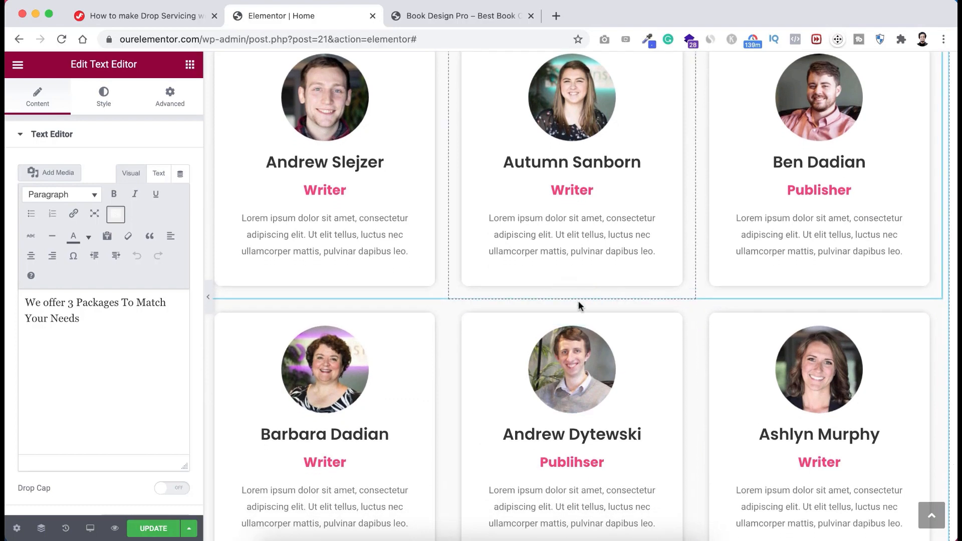
pyautogui.click(581, 292)
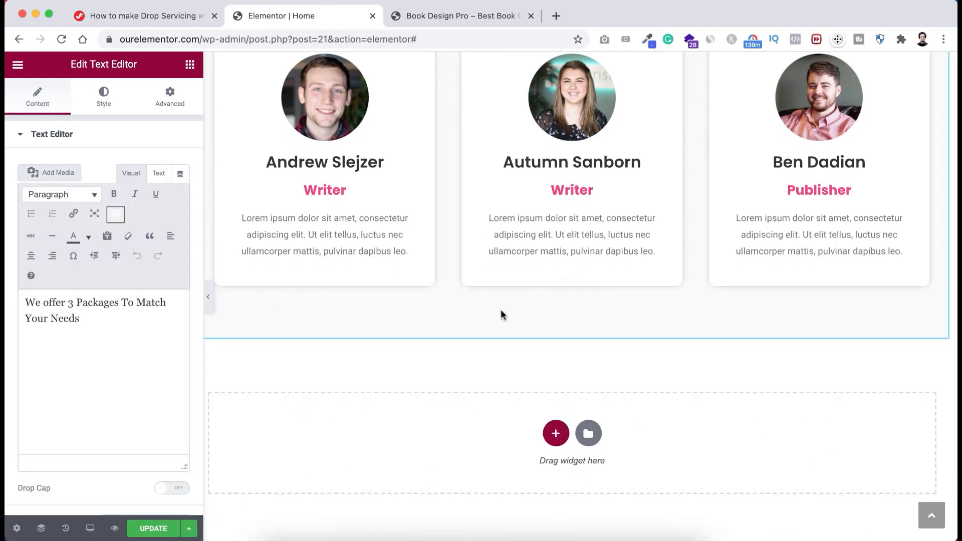
# - Delete the photo, name, Writer role and description from the first team card
pyautogui.scroll(4, 500, 308)
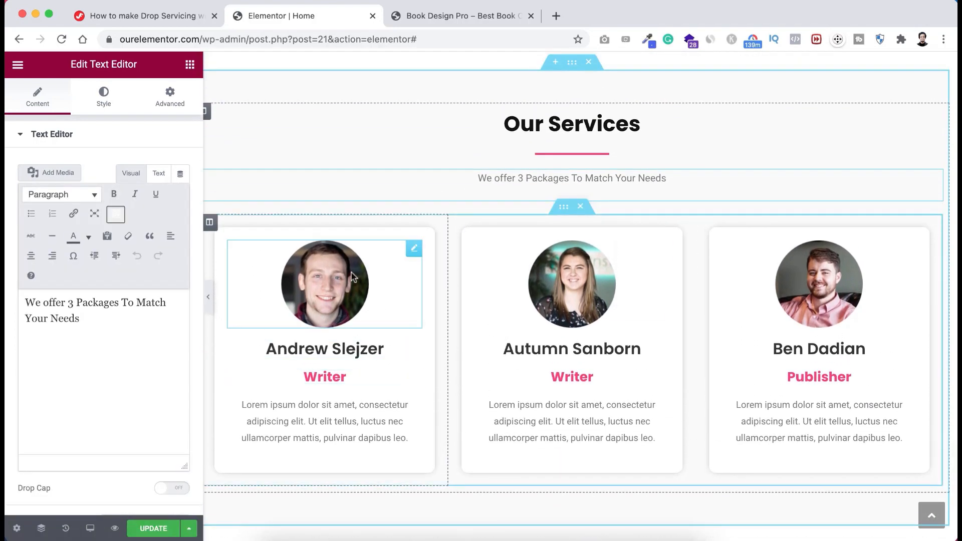
pyautogui.rightClick(414, 249)
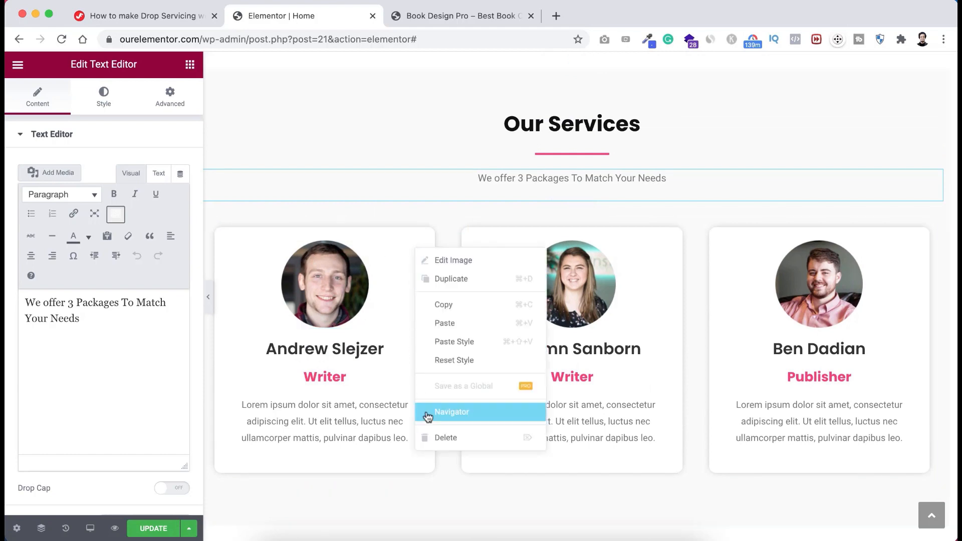
pyautogui.click(436, 437)
pyautogui.rightClick(419, 250)
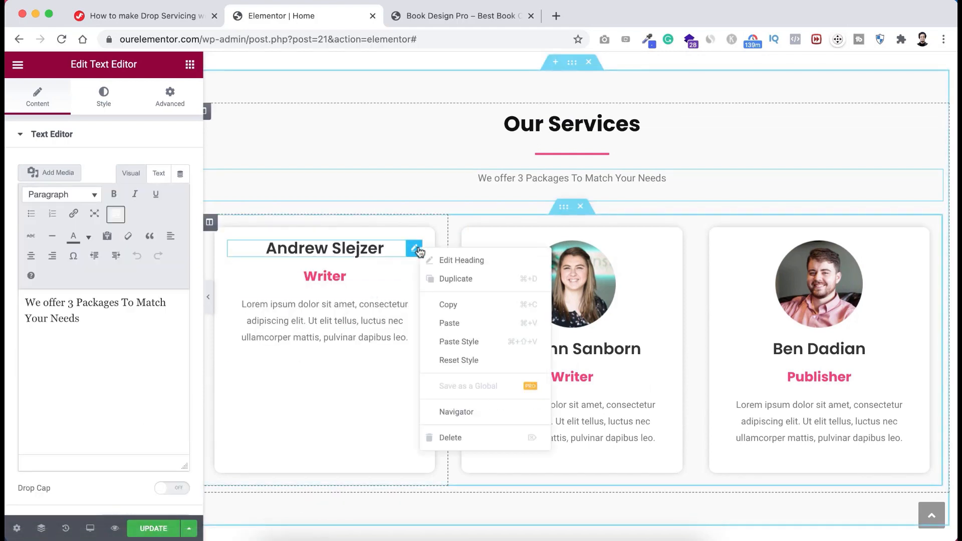
pyautogui.click(441, 436)
pyautogui.rightClick(415, 252)
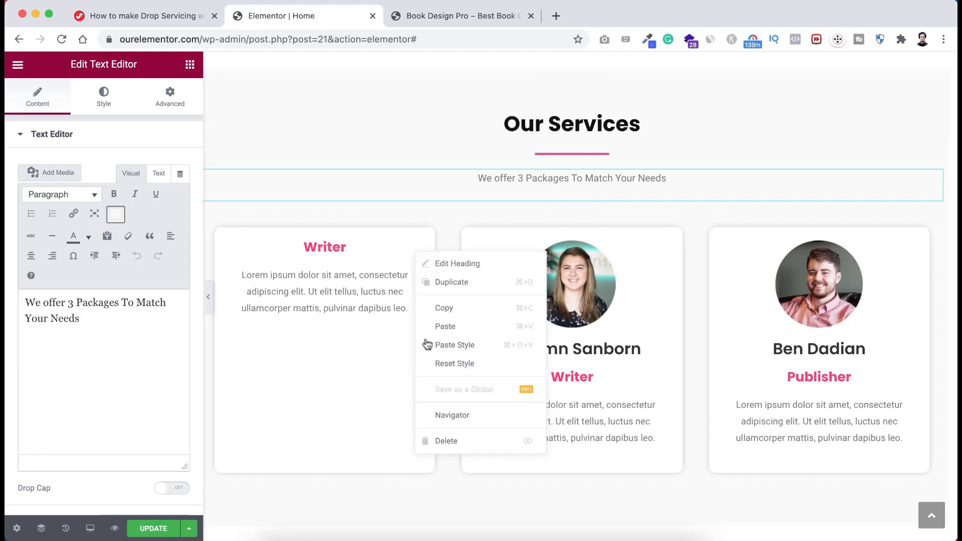
pyautogui.click(442, 440)
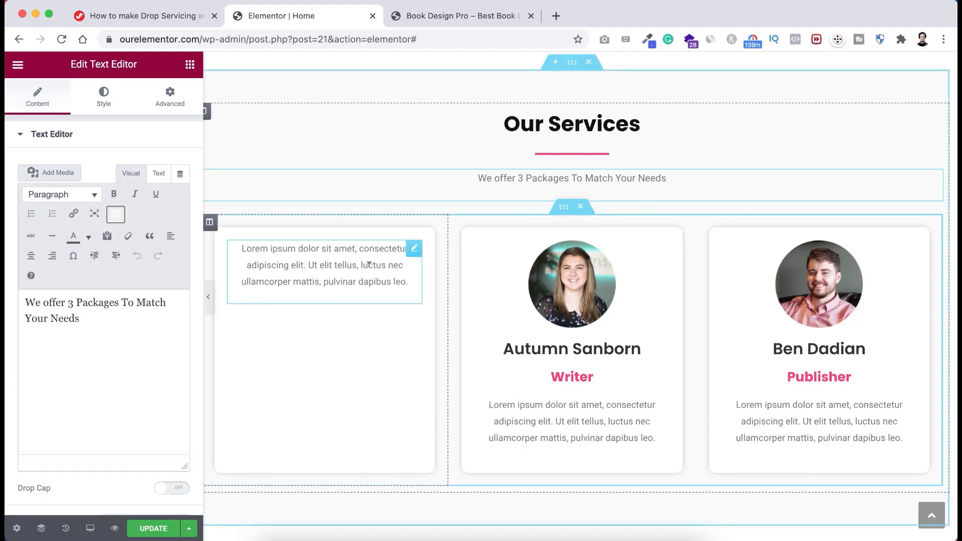
pyautogui.rightClick(371, 272)
pyautogui.click(406, 459)
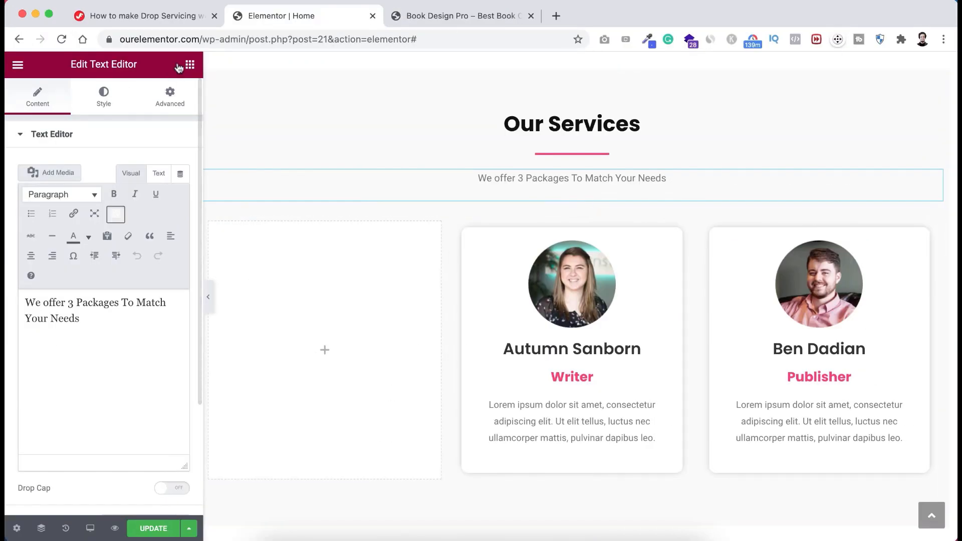
# - Add a centred heading titled Basic to the empty first card
pyautogui.click(190, 64)
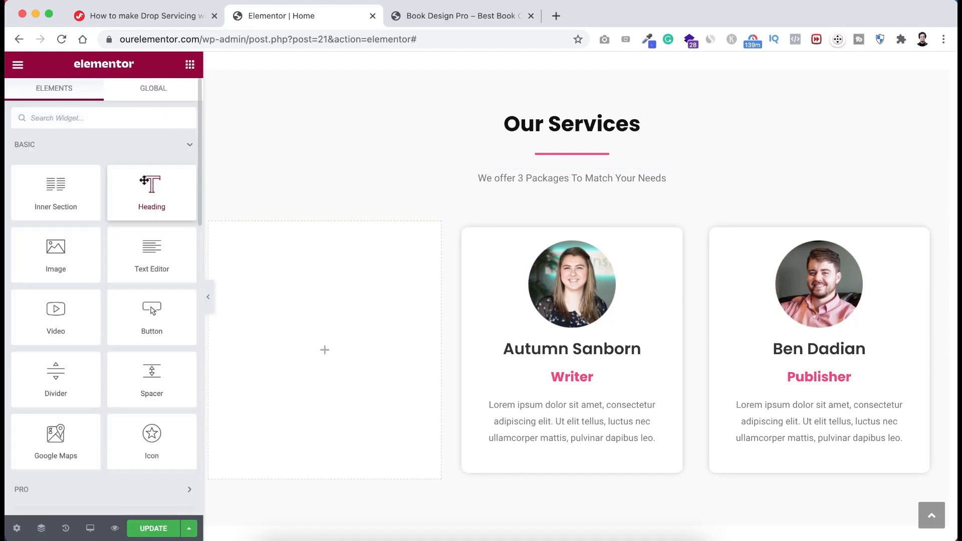
pyautogui.moveTo(151, 189); pyautogui.dragTo(329, 304)
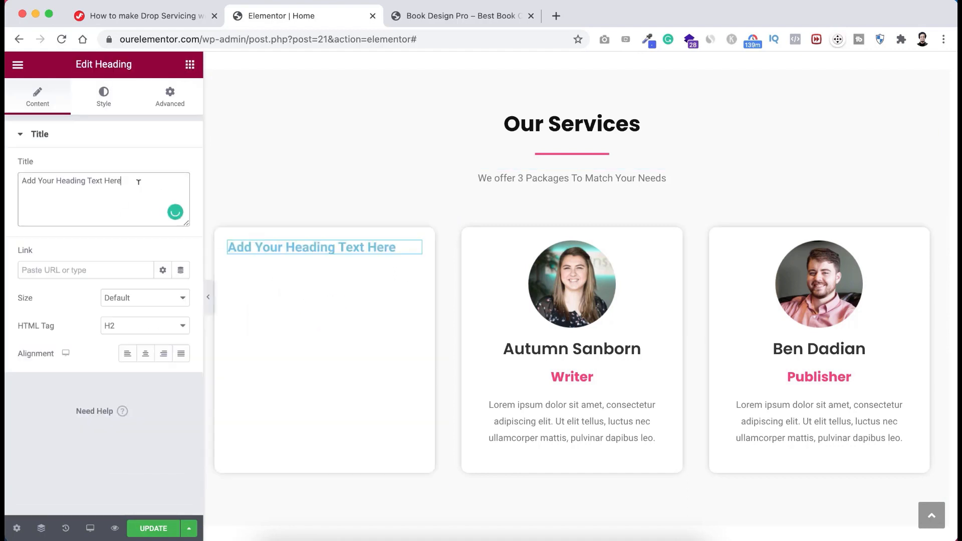
pyautogui.hotkey('ctrl', 'a')
pyautogui.write('Ba')
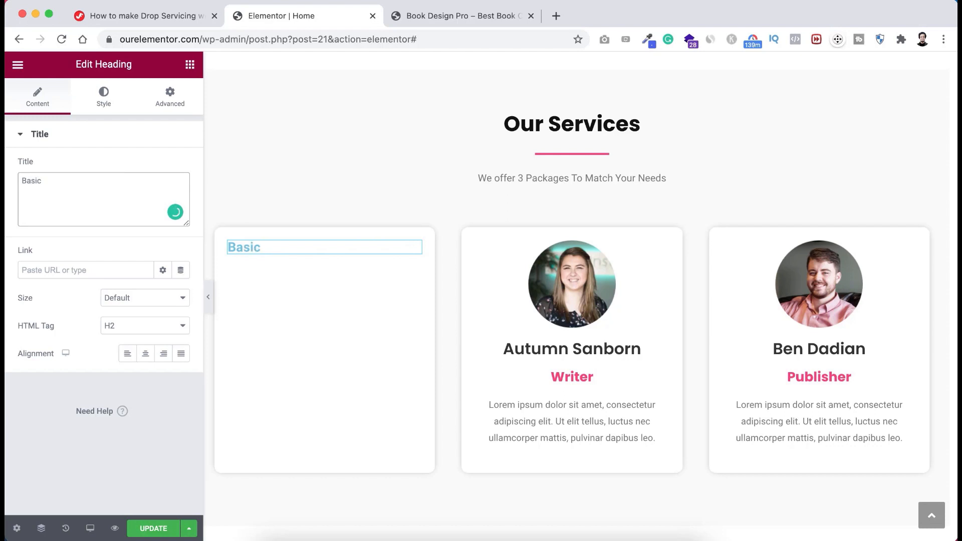
pyautogui.click(146, 354)
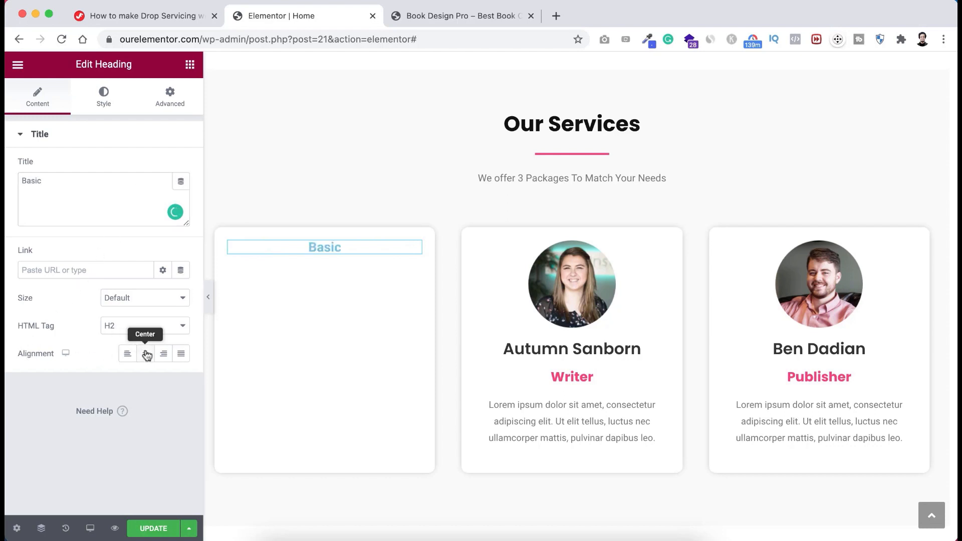
# - Colour the Basic heading #333333
pyautogui.click(102, 100)
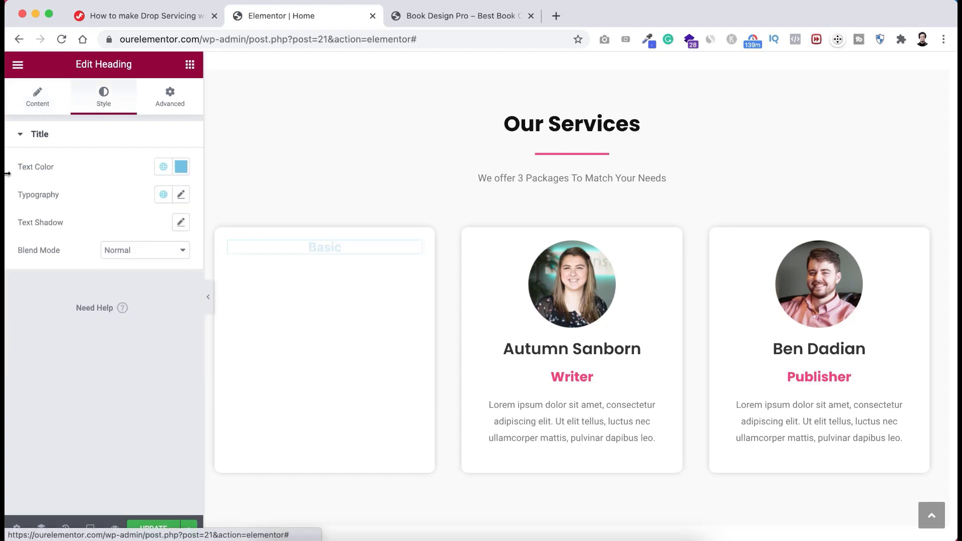
pyautogui.click(181, 172)
pyautogui.write('#')
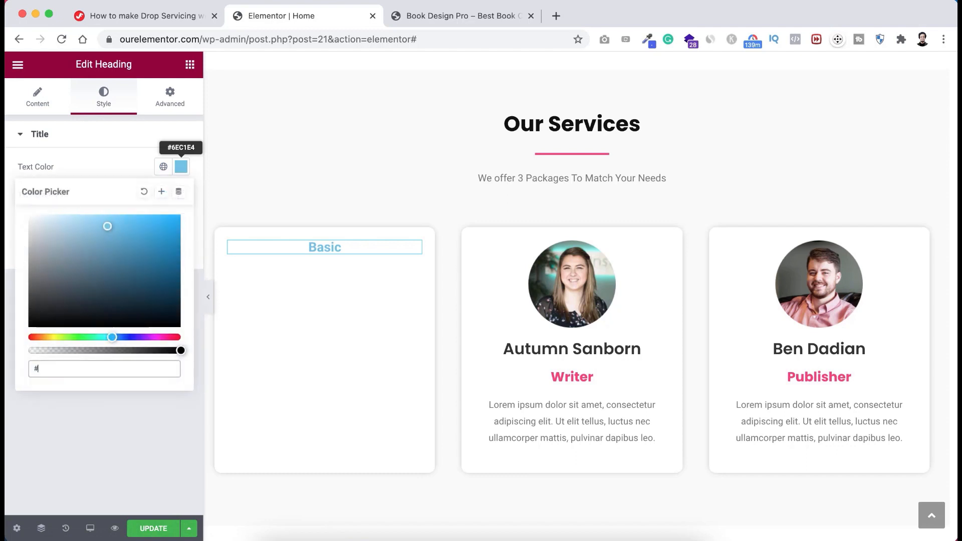
pyautogui.write('333333')
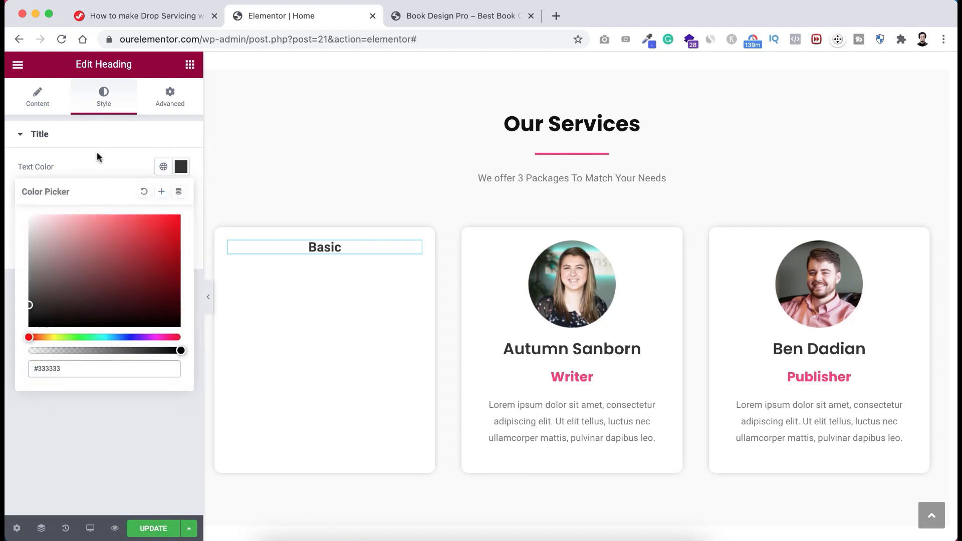
pyautogui.click(97, 151)
pyautogui.click(93, 140)
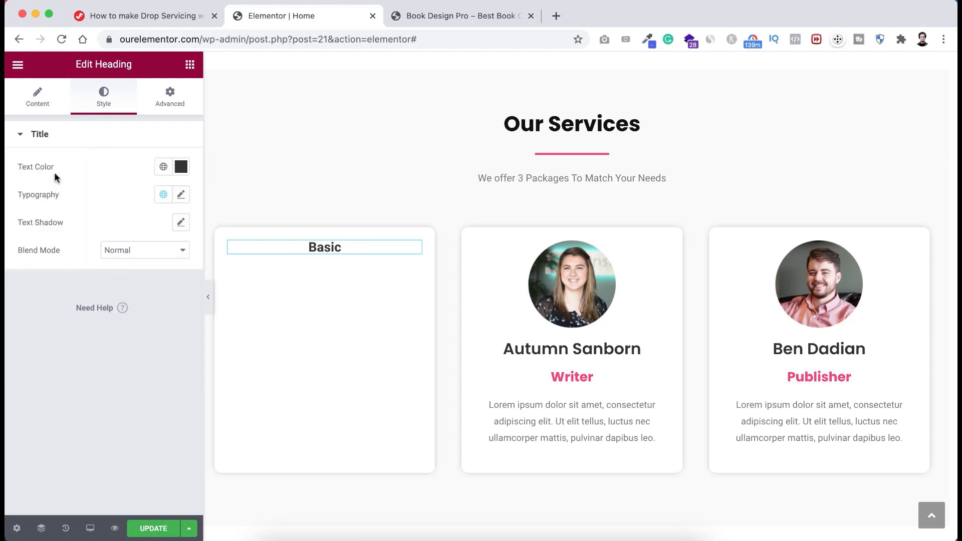
# - Set the Basic heading's typography to Poppins, 28 px, weight 700
pyautogui.click(182, 196)
pyautogui.click(153, 257)
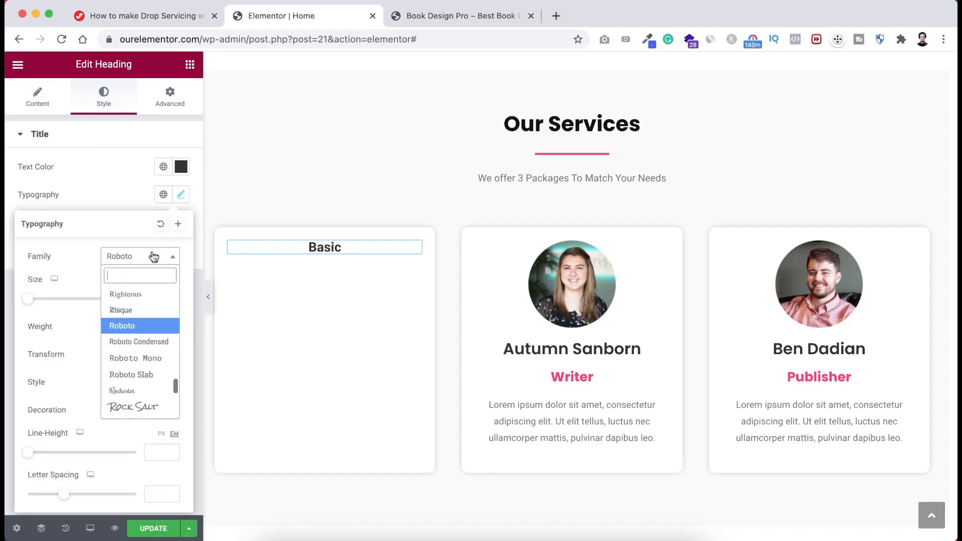
pyautogui.write('poppins')
pyautogui.press('Return')
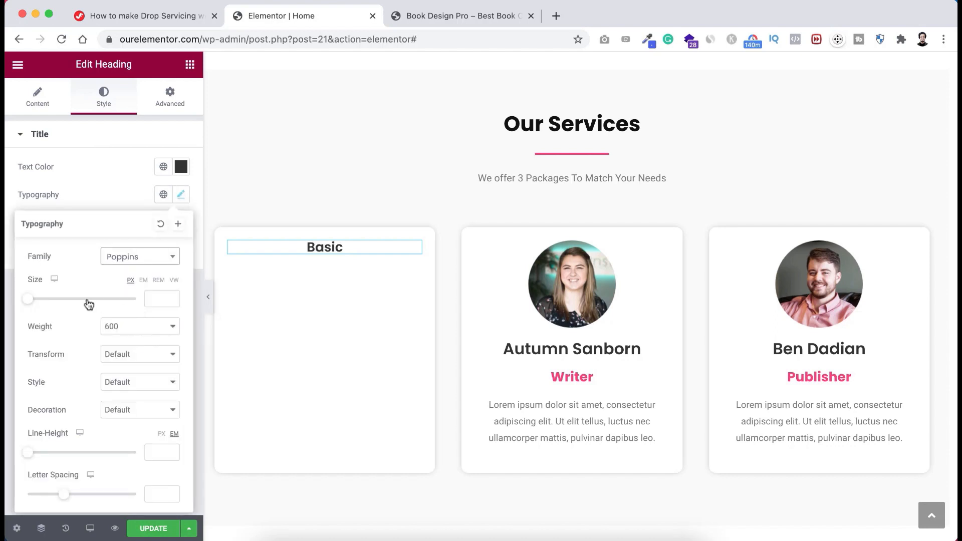
pyautogui.click(151, 299)
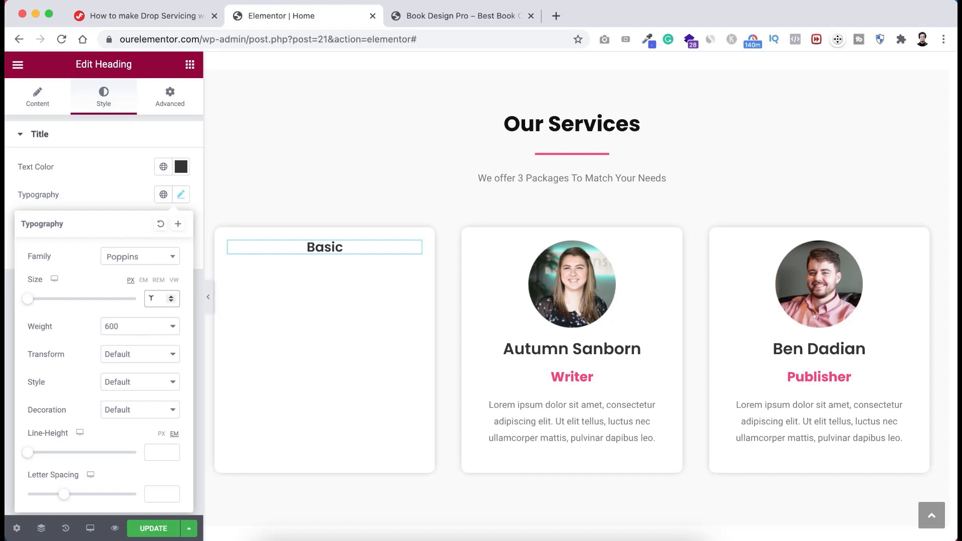
pyautogui.write('28')
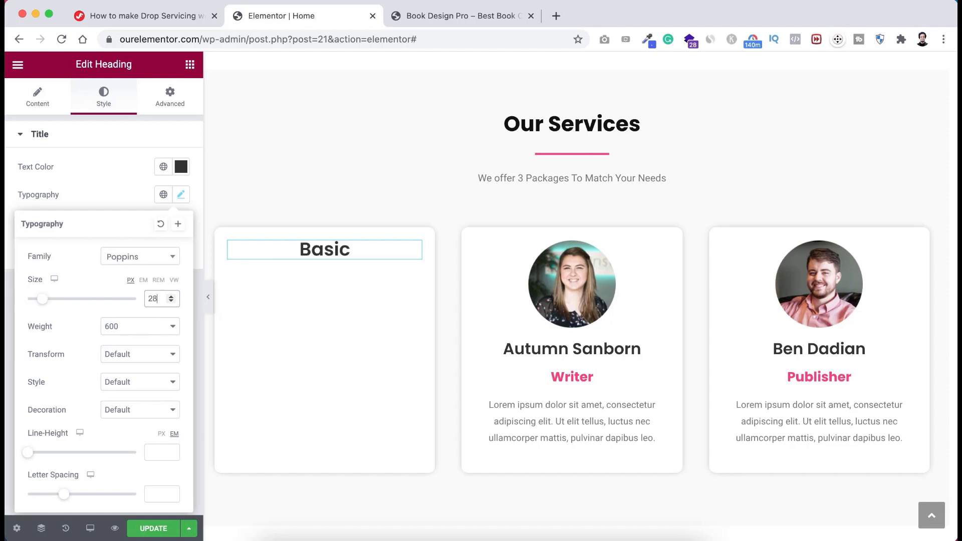
pyautogui.click(121, 331)
pyautogui.click(122, 339)
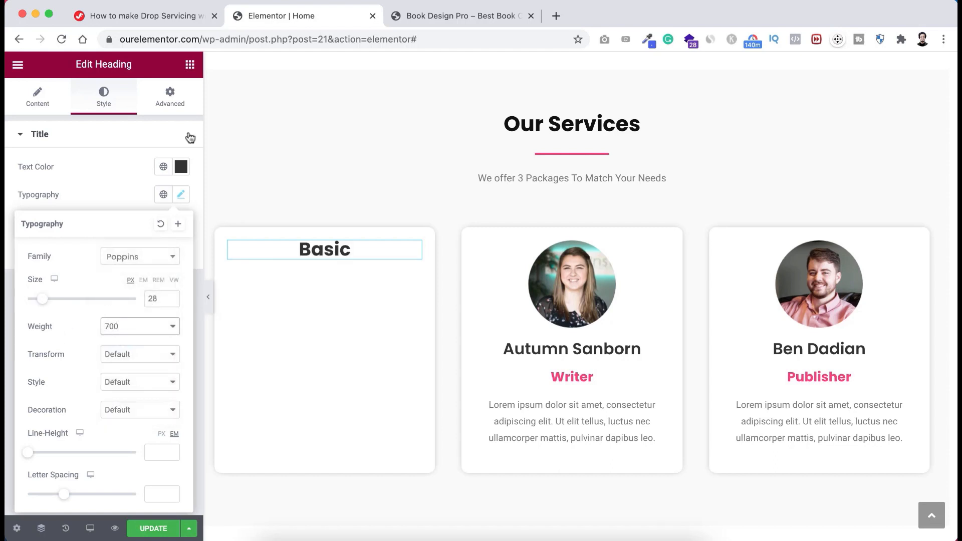
# - Add a centred second heading below Basic, coloured #777777
pyautogui.click(195, 63)
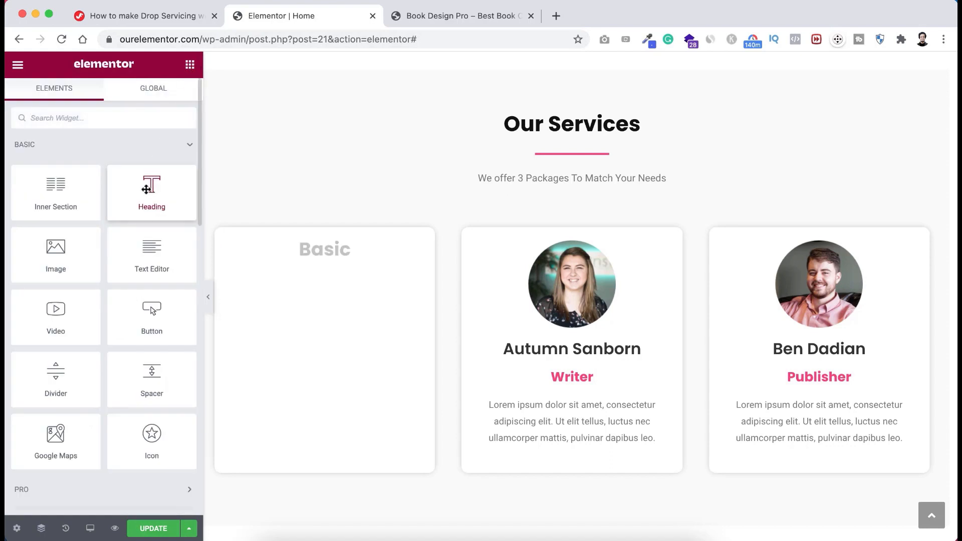
pyautogui.moveTo(151, 181); pyautogui.dragTo(330, 253)
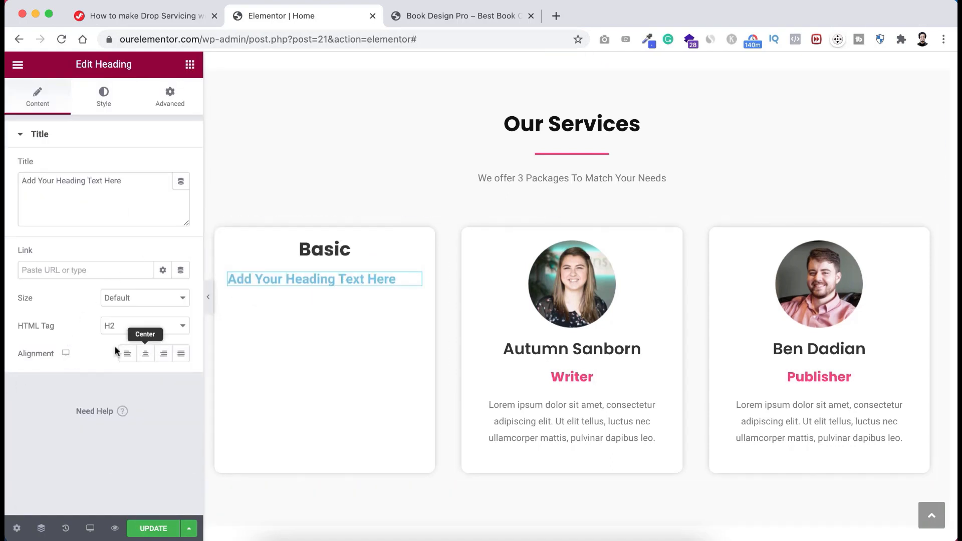
pyautogui.click(145, 357)
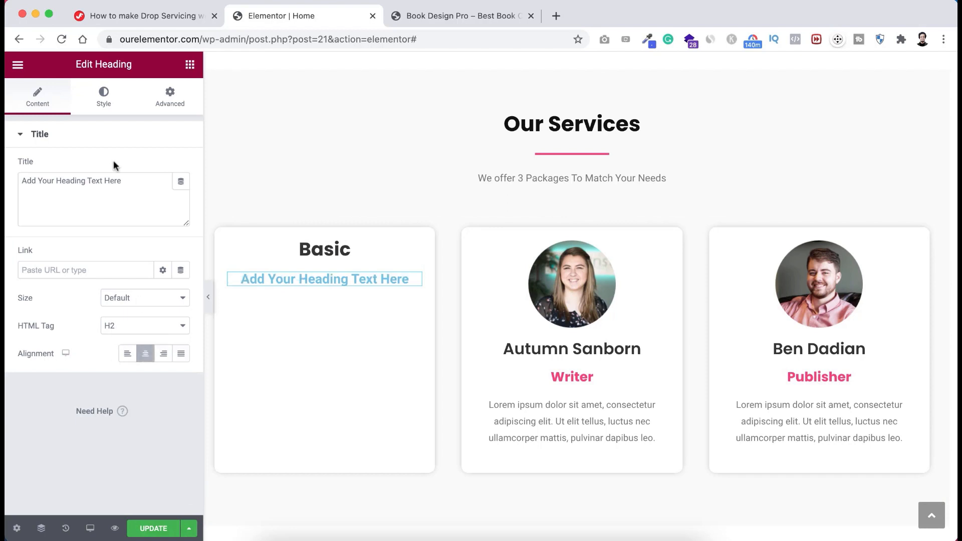
pyautogui.click(105, 96)
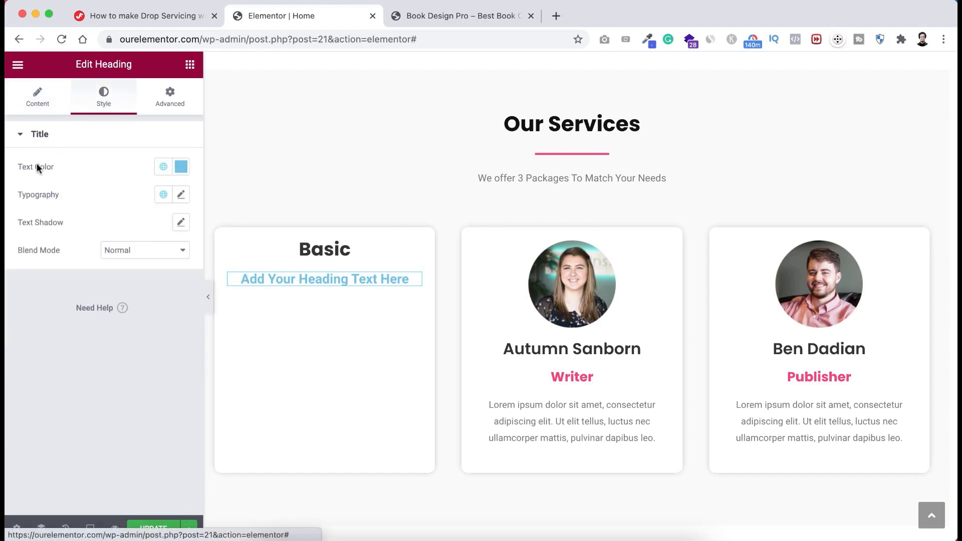
pyautogui.click(181, 166)
pyautogui.write('#')
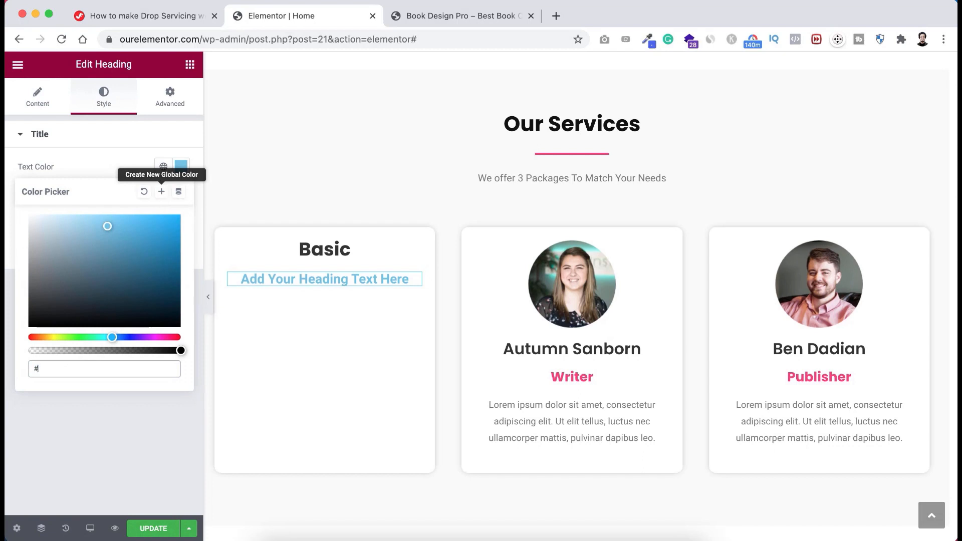
pyautogui.write('777777')
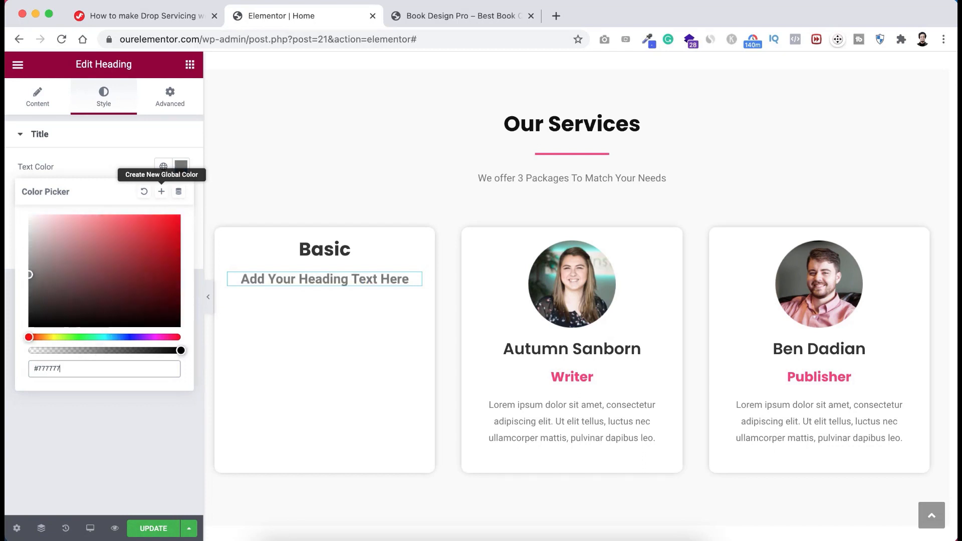
pyautogui.click(99, 160)
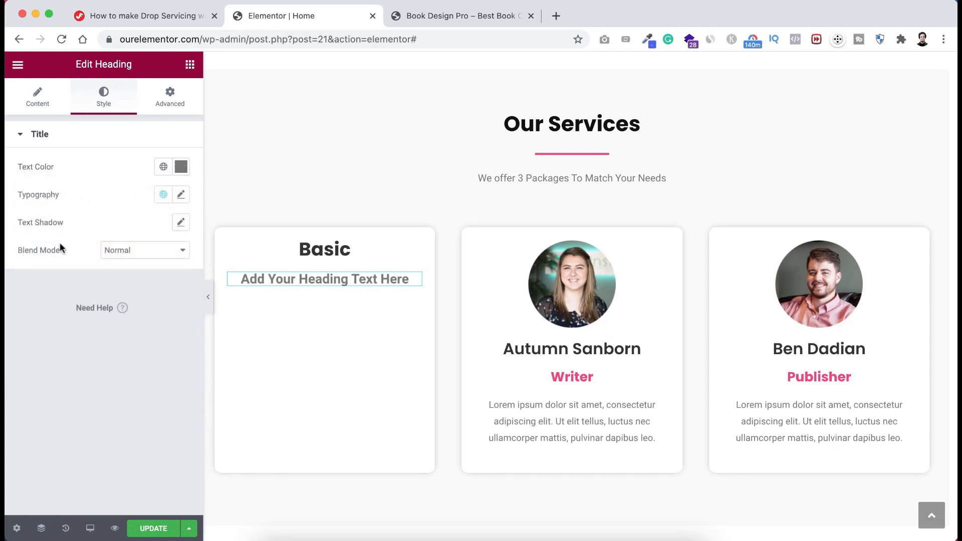
# - Set the subtitle's typography to 15 px, weight 500
pyautogui.click(181, 194)
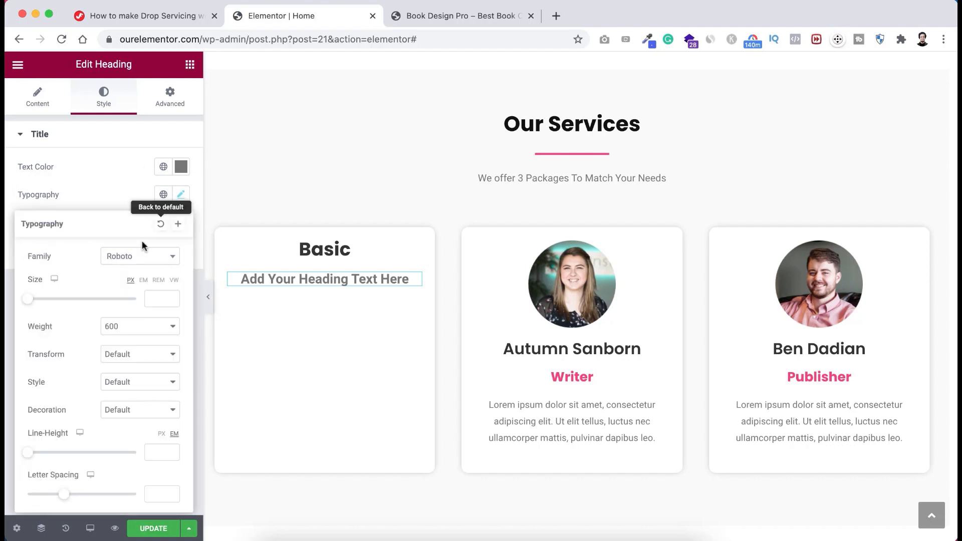
pyautogui.click(155, 298)
pyautogui.write('20')
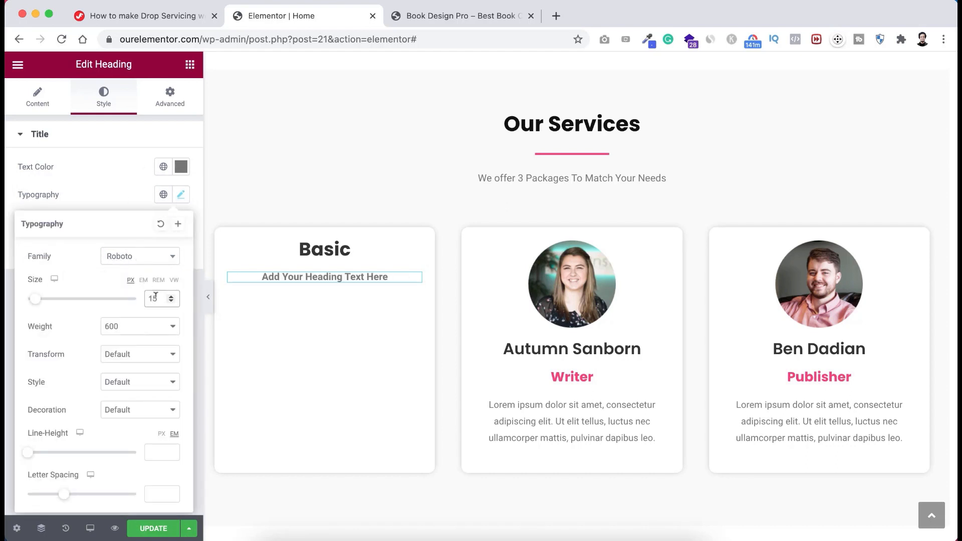
pyautogui.click(129, 331)
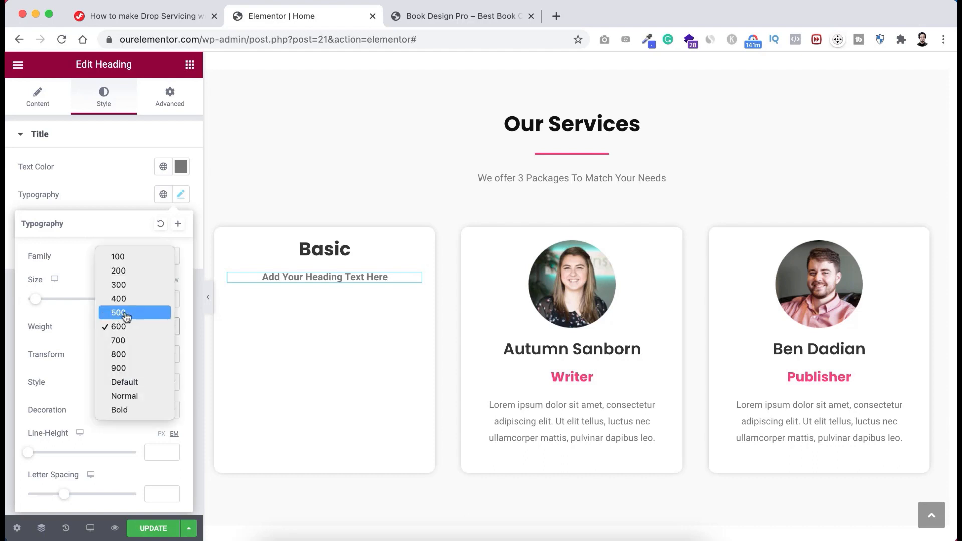
pyautogui.click(126, 315)
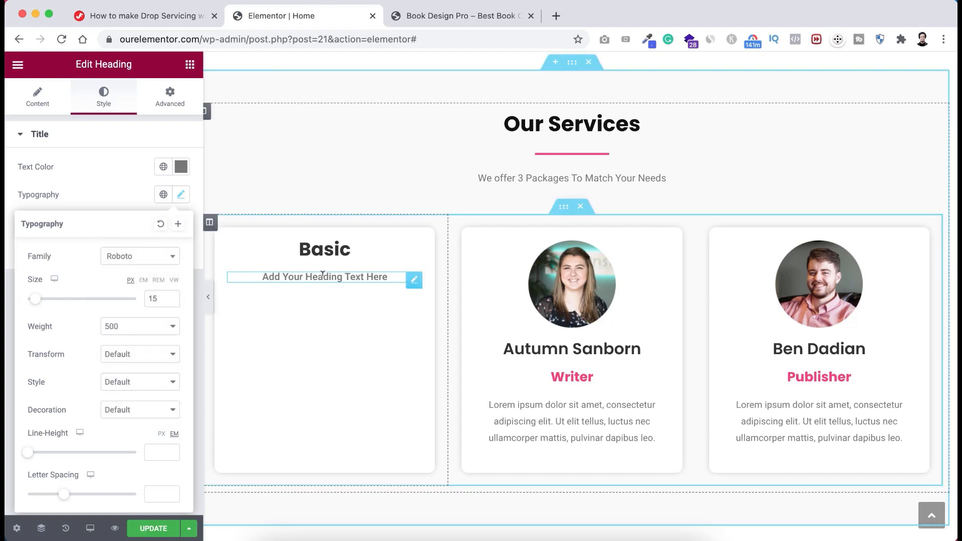
pyautogui.click(140, 135)
# - Change the subtitle text to 'Front Cover Design'
pyautogui.click(41, 106)
pyautogui.tripleClick(83, 194)
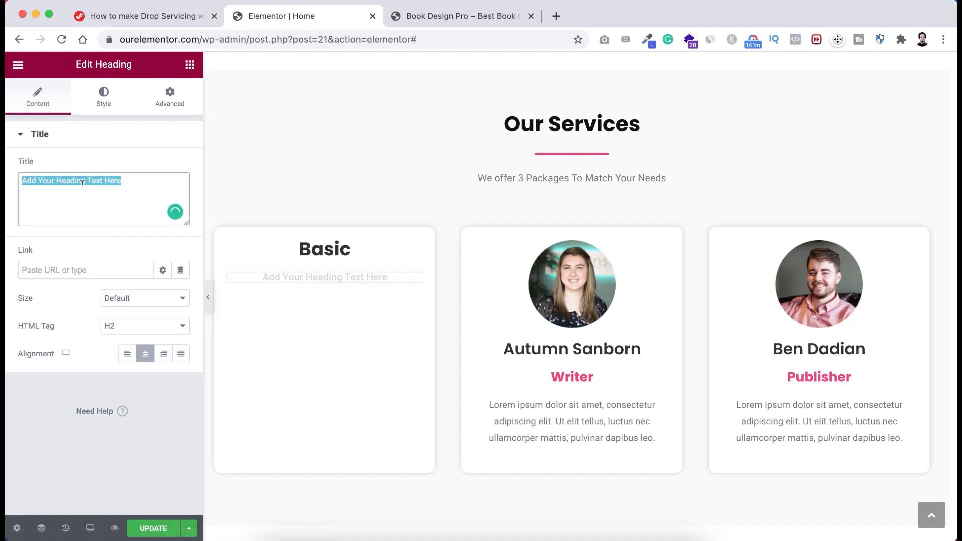
pyautogui.write('Front Cover Design')
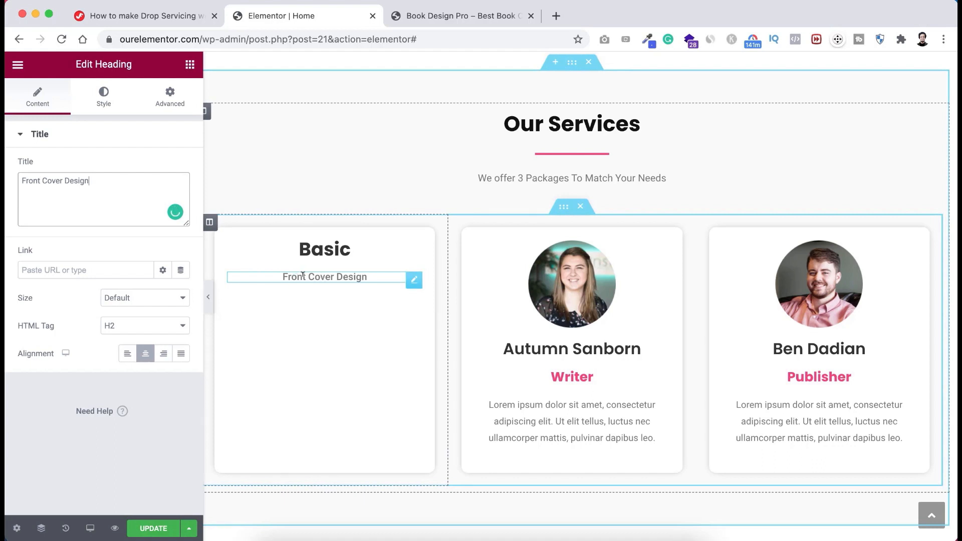
pyautogui.click(190, 65)
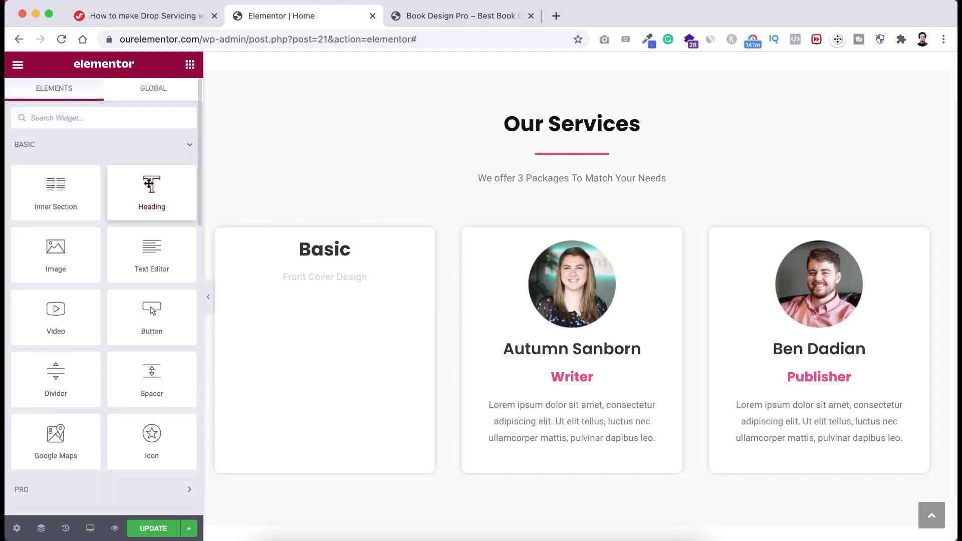
# - Add a centred $79 price heading in the global Pink colour
pyautogui.moveTo(149, 184); pyautogui.dragTo(328, 279)
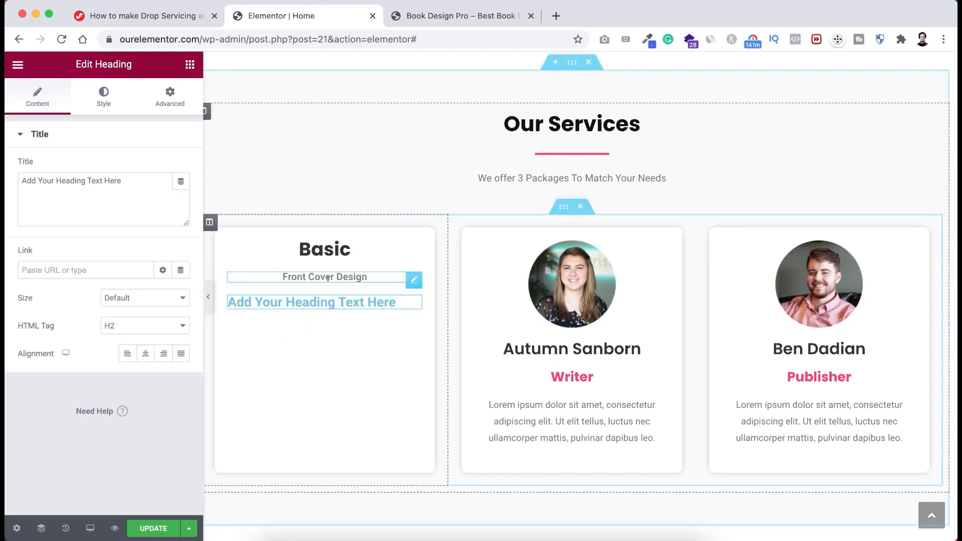
pyautogui.click(146, 354)
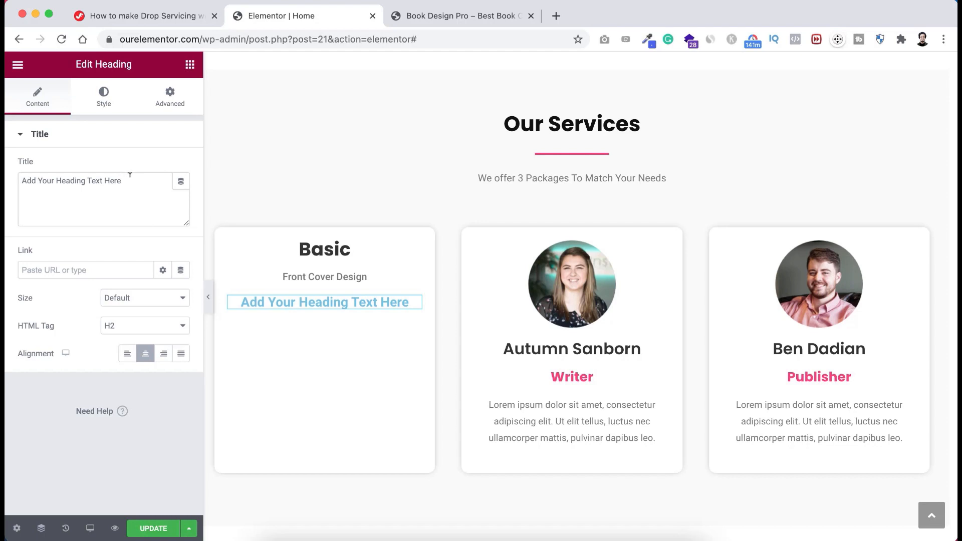
pyautogui.moveTo(130, 175); pyautogui.dragTo(5, 179)
pyautogui.write('$')
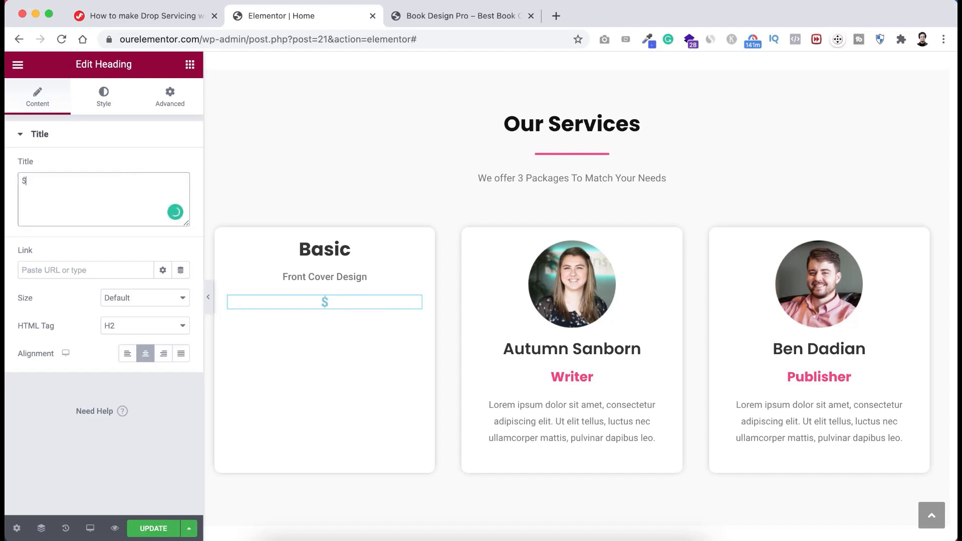
pyautogui.write('79')
pyautogui.click(107, 102)
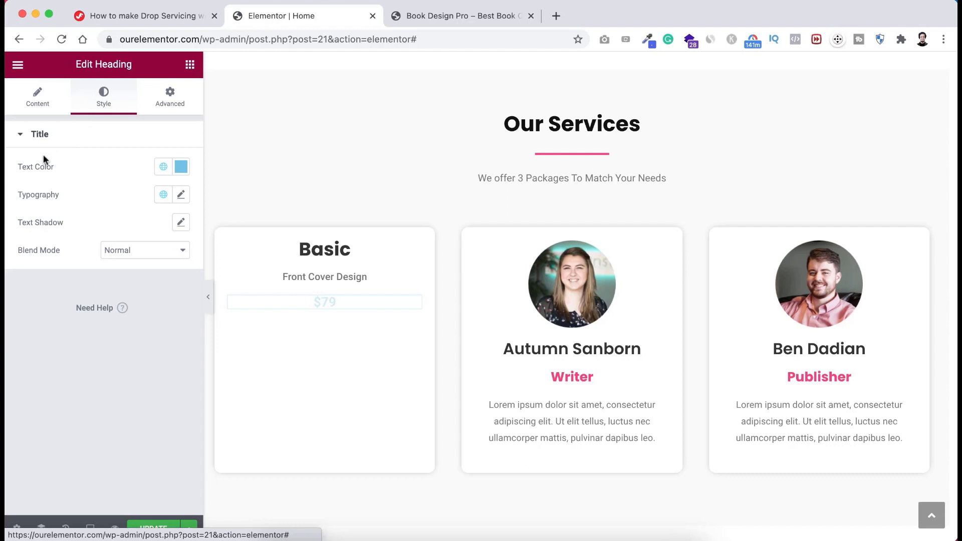
pyautogui.click(163, 166)
pyautogui.click(52, 229)
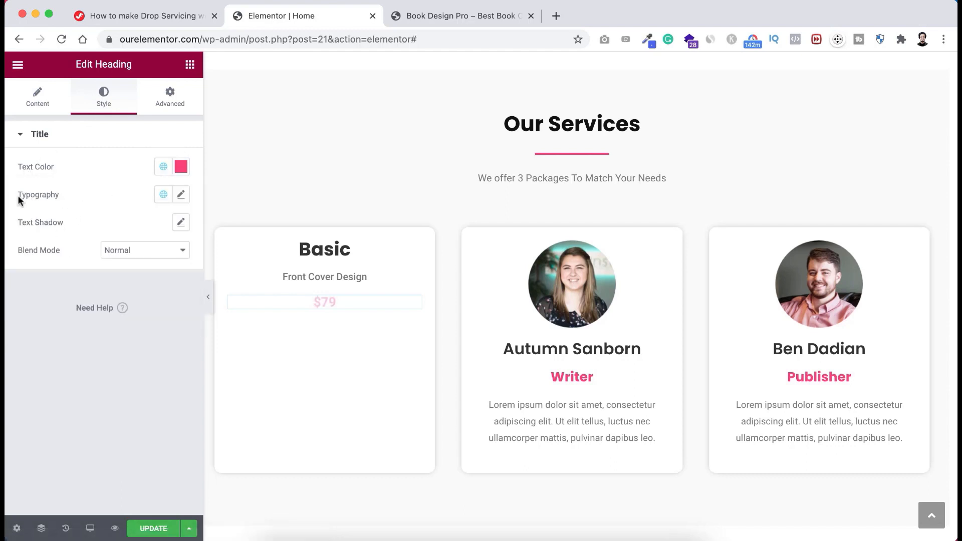
# - Set the price typography to Poppins, 65 px, weight 700, line height 0.7
pyautogui.click(182, 196)
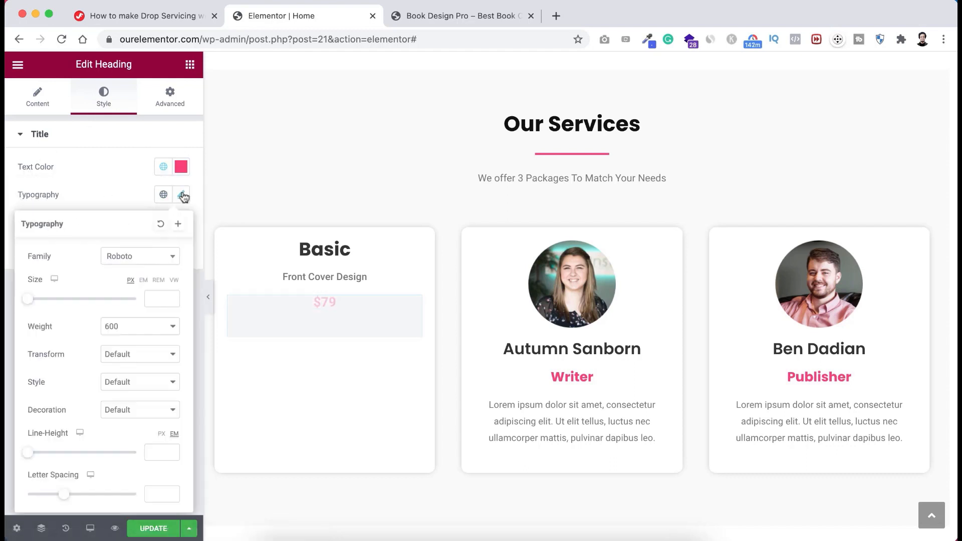
pyautogui.click(133, 257)
pyautogui.write('popp')
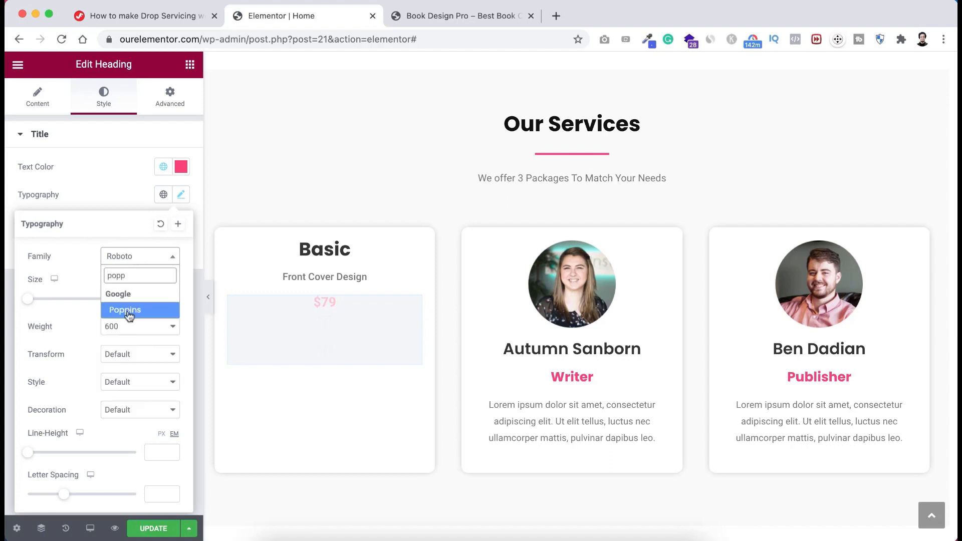
pyautogui.click(130, 311)
pyautogui.moveTo(29, 303); pyautogui.dragTo(65, 302)
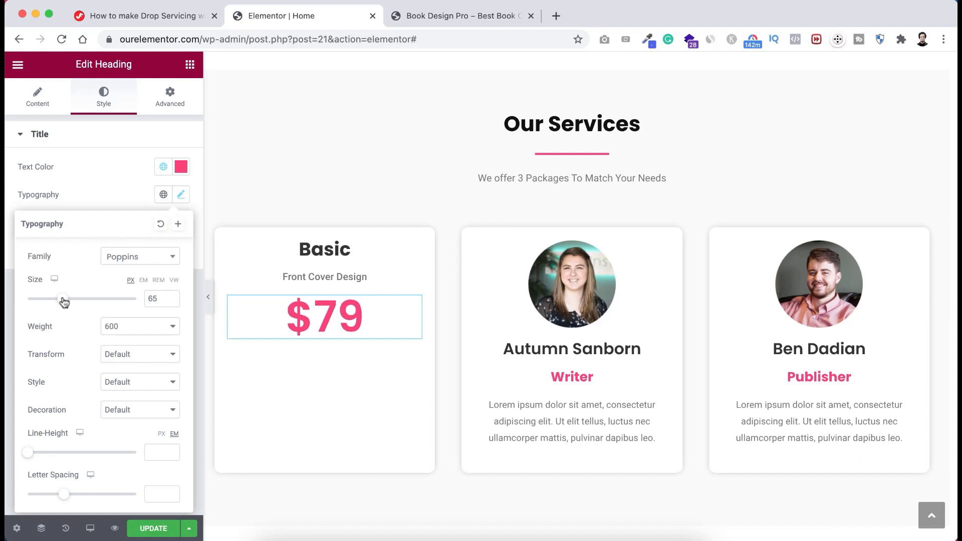
pyautogui.click(135, 336)
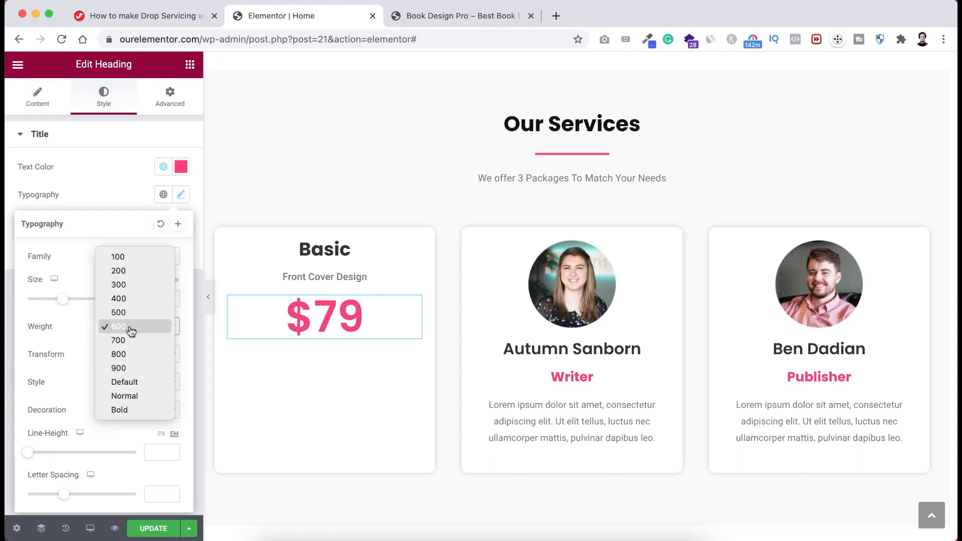
pyautogui.click(133, 337)
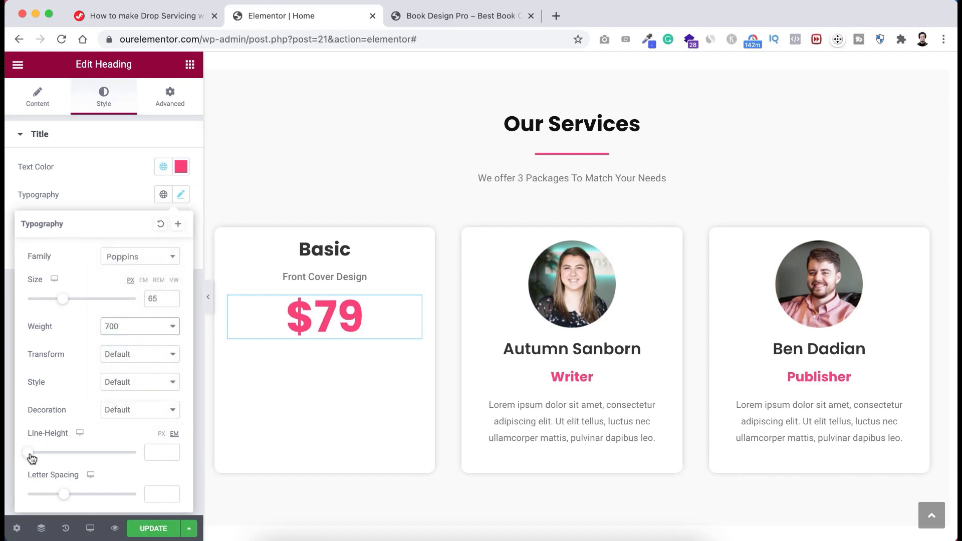
pyautogui.moveTo(28, 456); pyautogui.dragTo(35, 457)
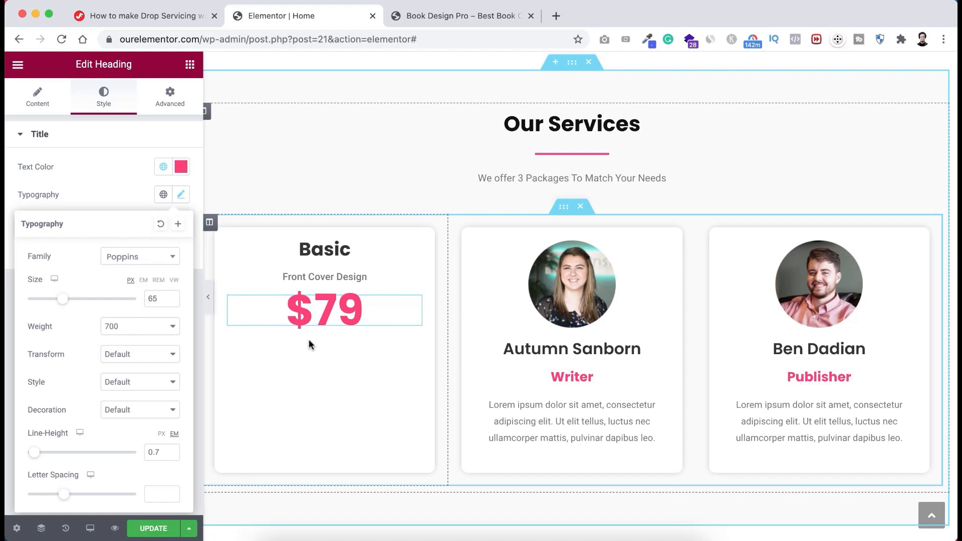
pyautogui.click(190, 66)
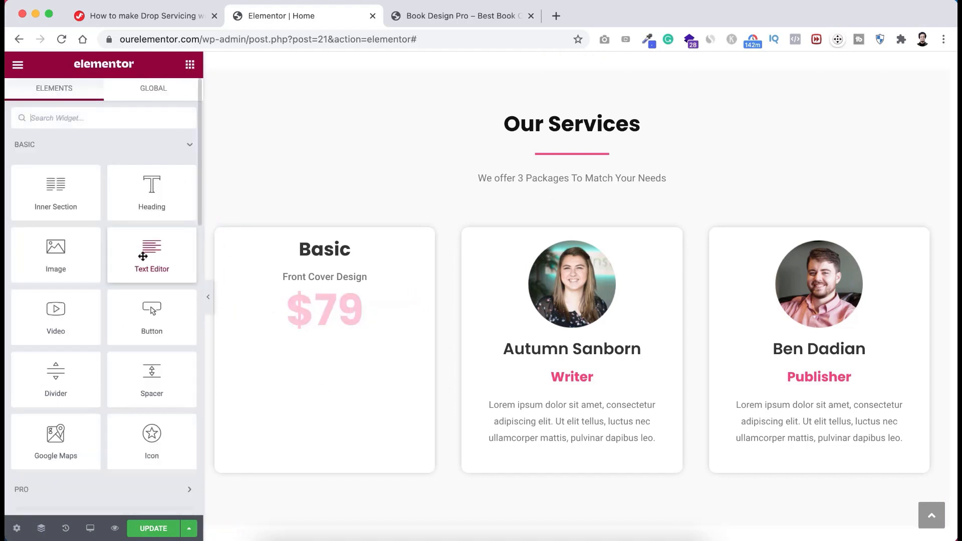
# - Add a text block under $79 holding the pasted five-line feature list
pyautogui.moveTo(143, 256); pyautogui.dragTo(337, 330)
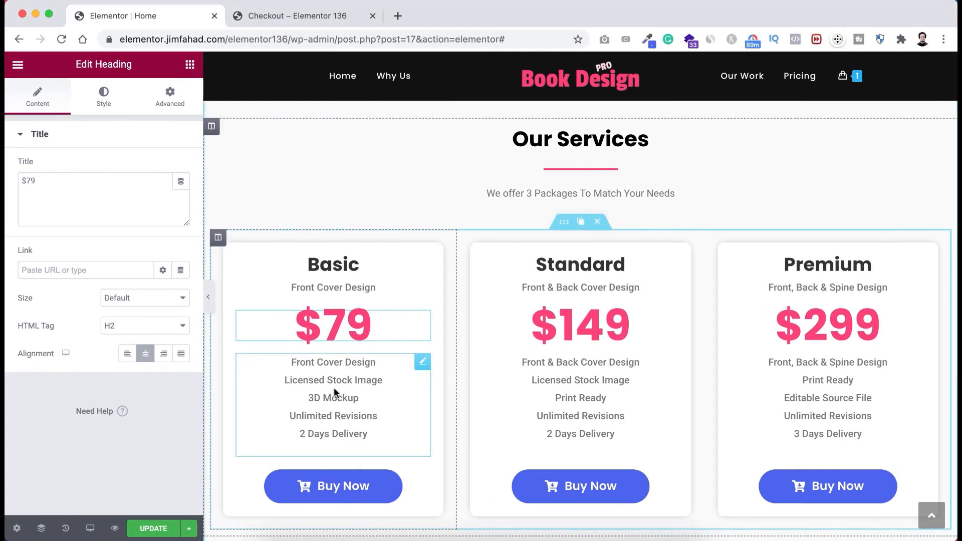
pyautogui.click(297, 380)
pyautogui.moveTo(25, 258); pyautogui.dragTo(112, 327)
pyautogui.press('super+c')
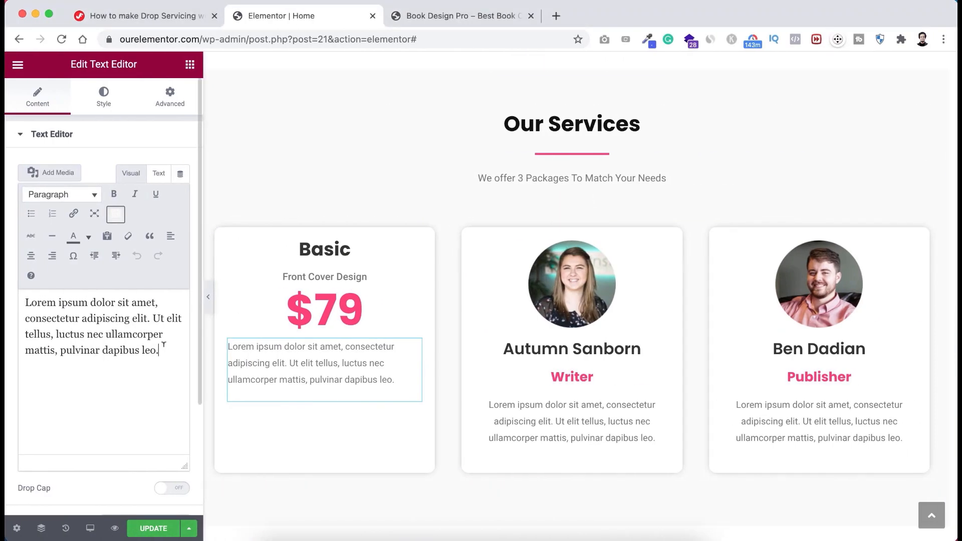
pyautogui.moveTo(164, 345); pyautogui.dragTo(8, 294)
pyautogui.press('super+v')
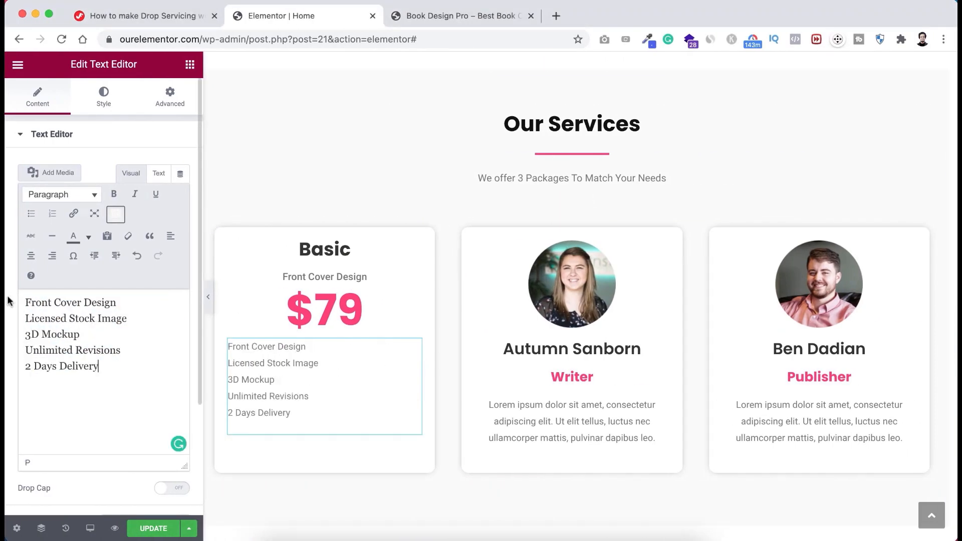
# - Centre the feature list and colour it #777777
pyautogui.click(103, 96)
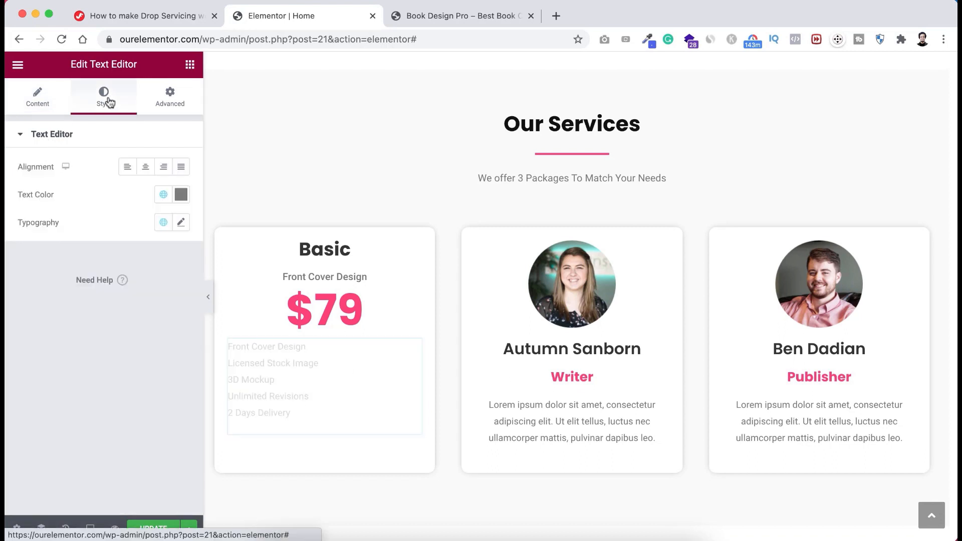
pyautogui.click(145, 169)
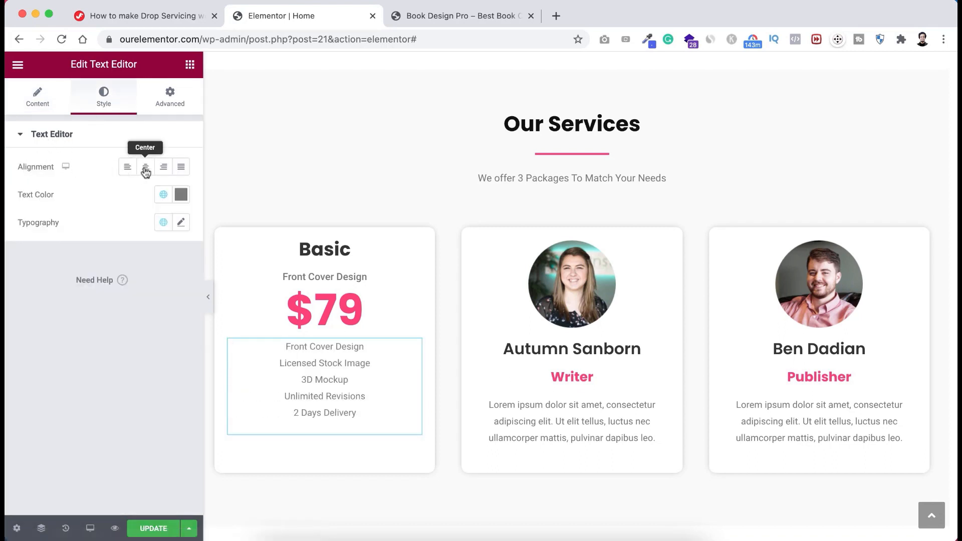
pyautogui.click(182, 194)
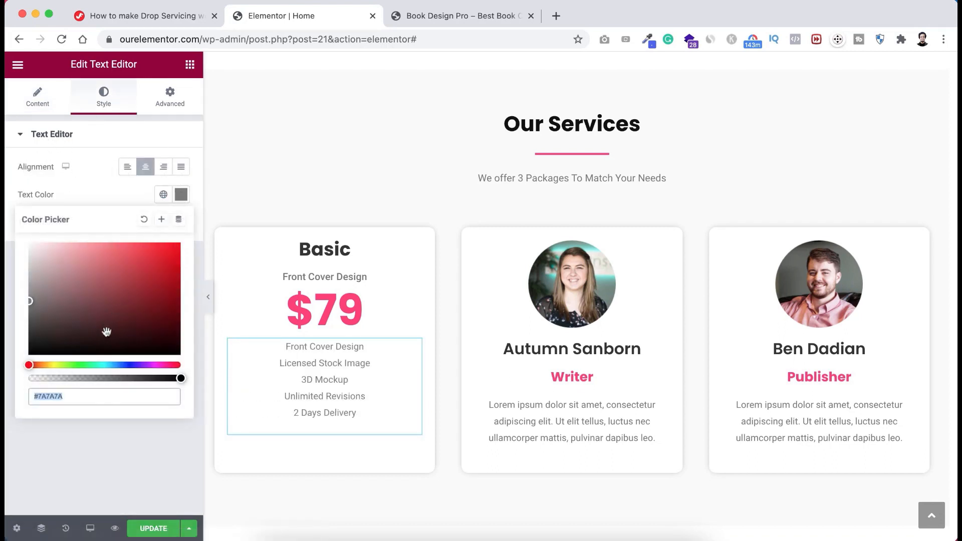
pyautogui.write('#777777')
pyautogui.click(98, 469)
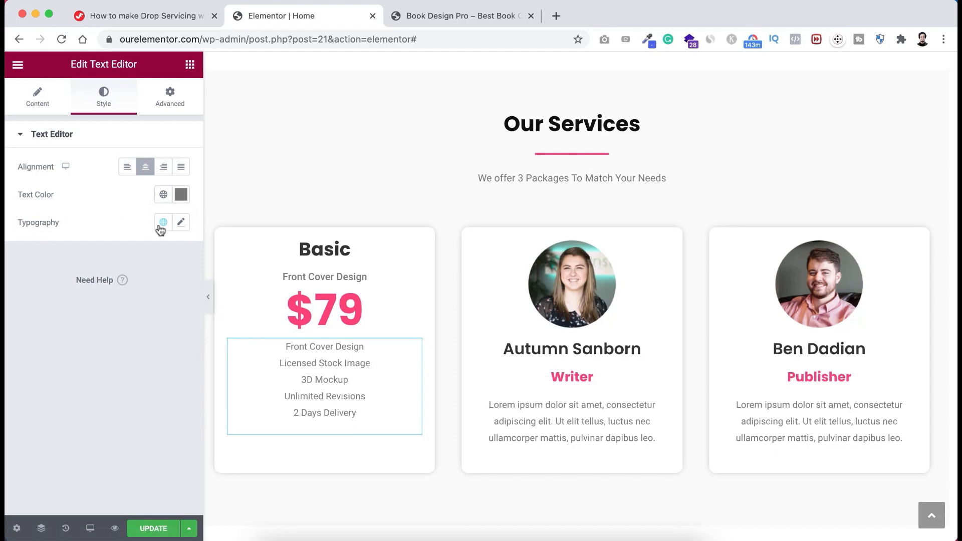
# - Set the feature list typography to 15 px, weight 500
pyautogui.click(180, 223)
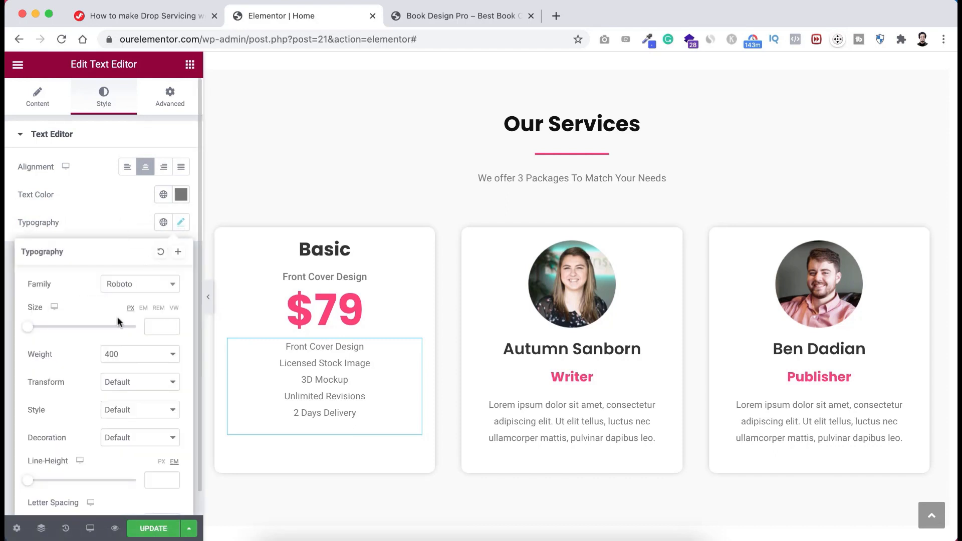
pyautogui.write('15')
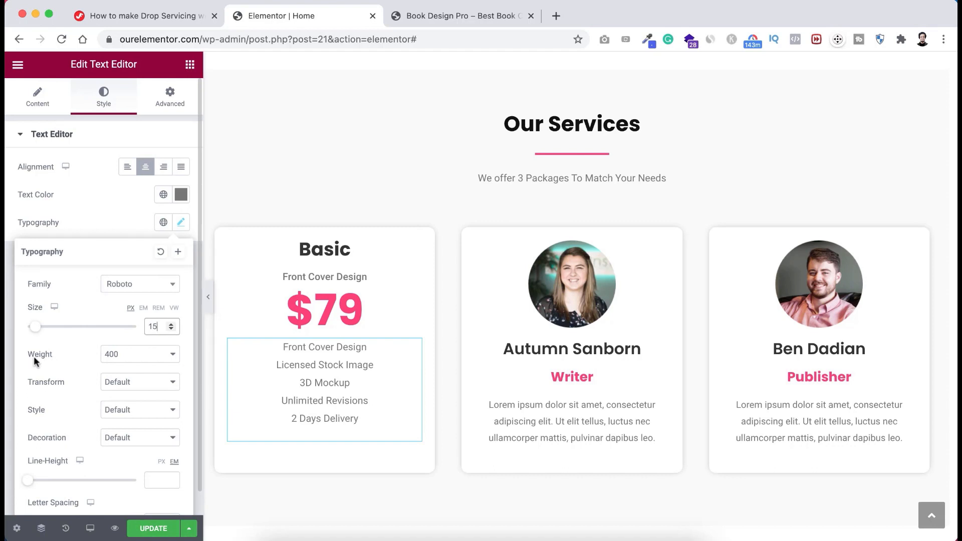
pyautogui.click(107, 356)
pyautogui.click(133, 370)
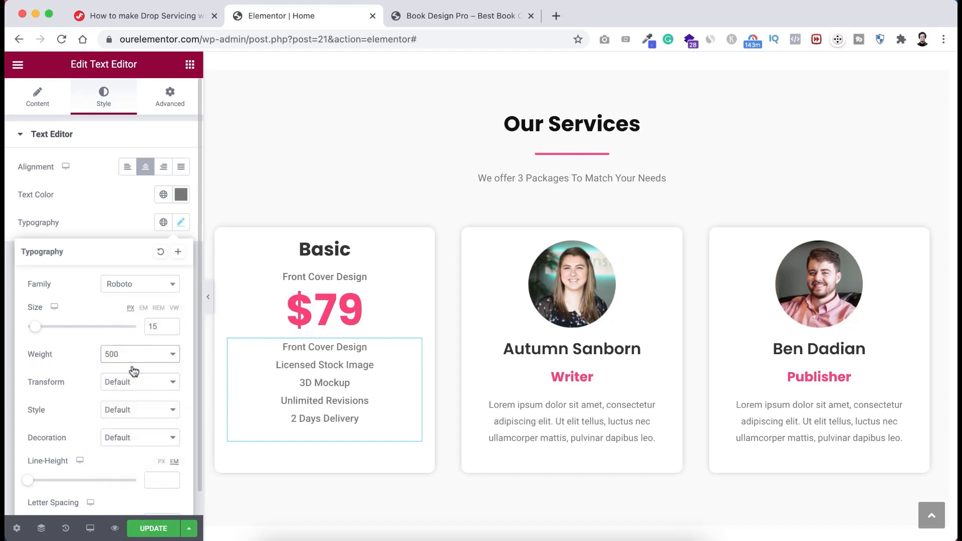
pyautogui.click(118, 220)
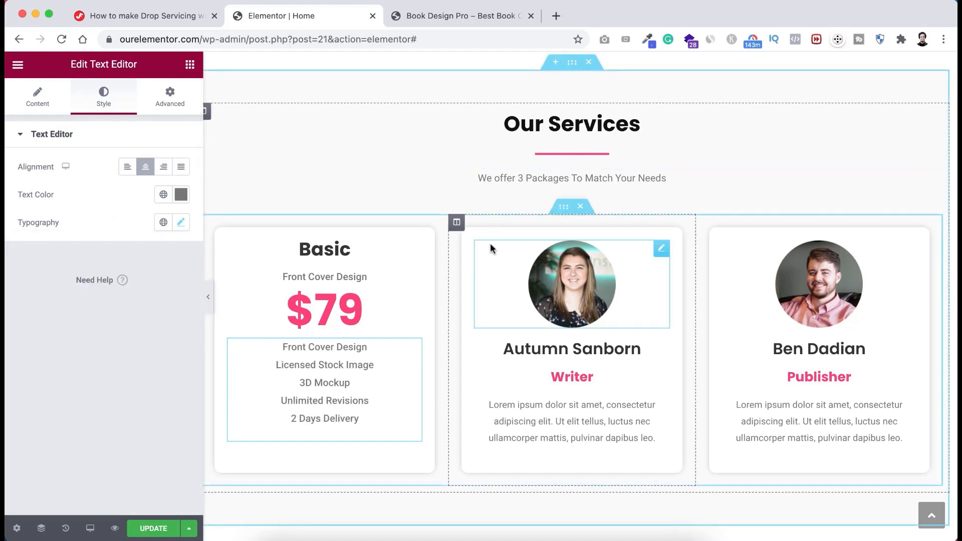
# - Delete the two remaining team member columns
pyautogui.rightClick(458, 224)
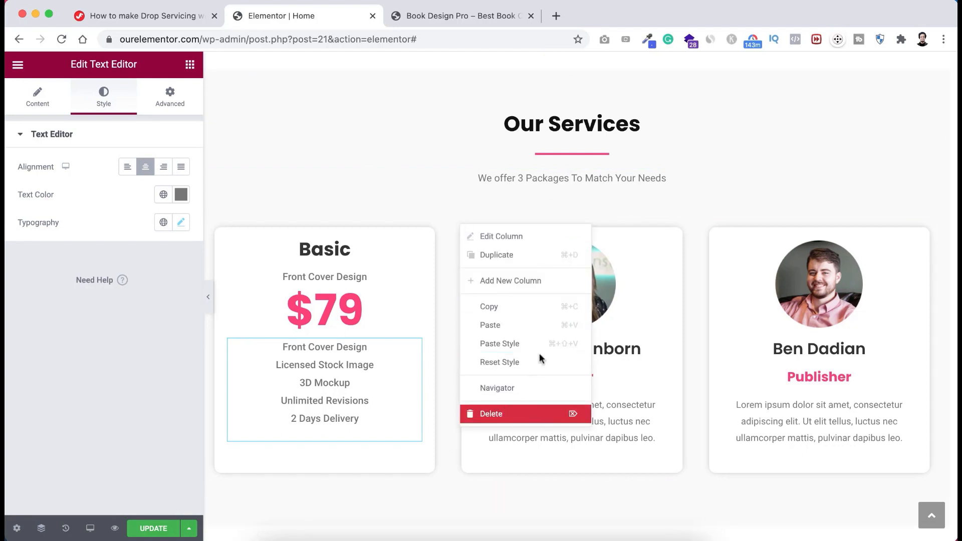
pyautogui.click(521, 414)
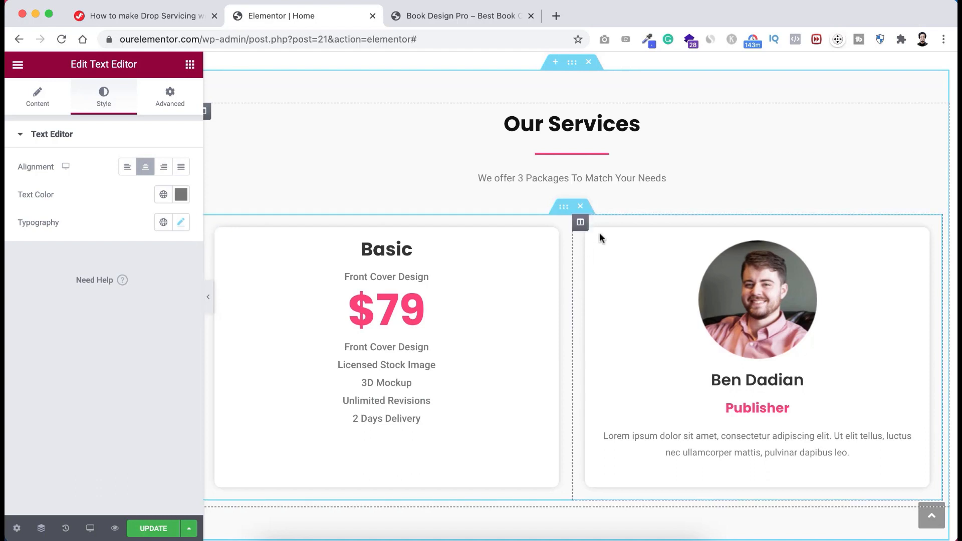
pyautogui.rightClick(581, 223)
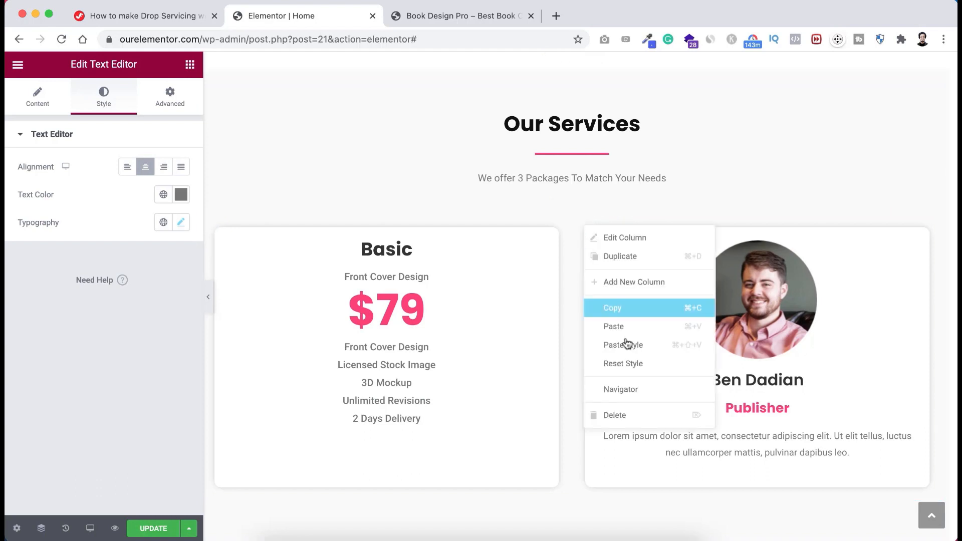
pyautogui.click(627, 415)
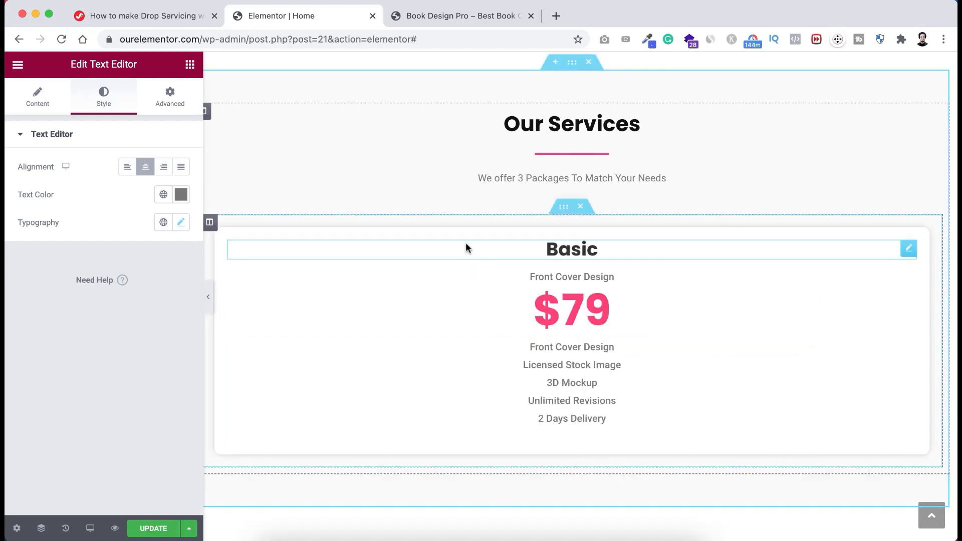
# - Duplicate the Basic pricing column twice to make three cards
pyautogui.rightClick(211, 224)
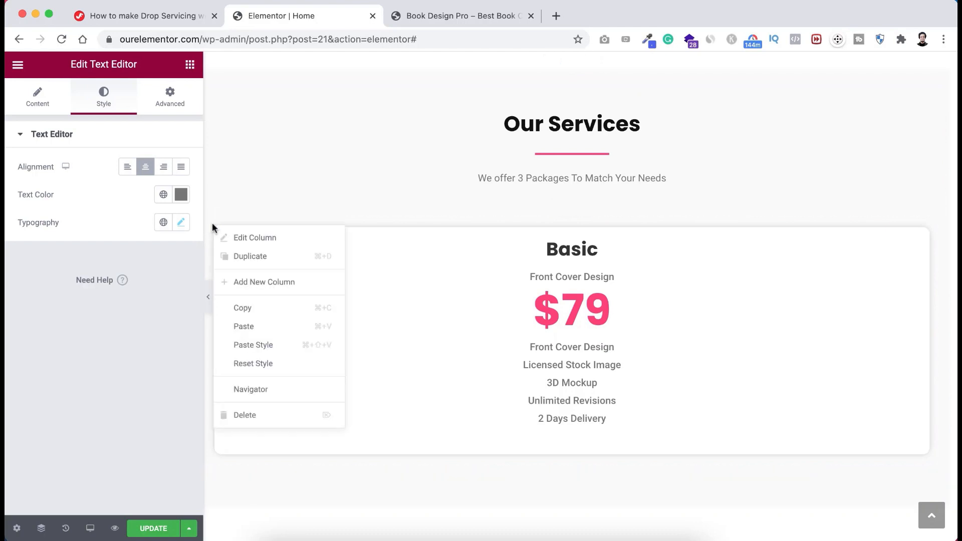
pyautogui.click(249, 257)
pyautogui.rightClick(583, 223)
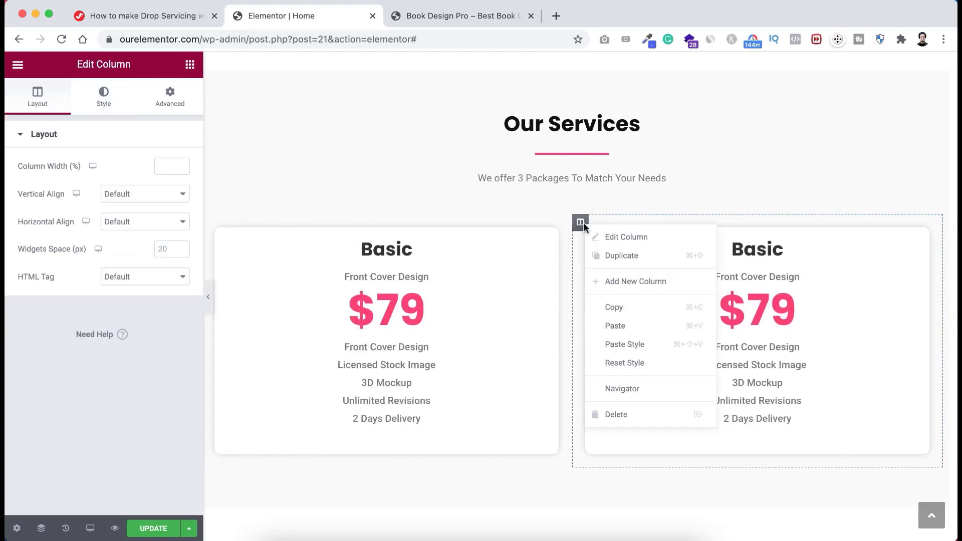
pyautogui.click(625, 257)
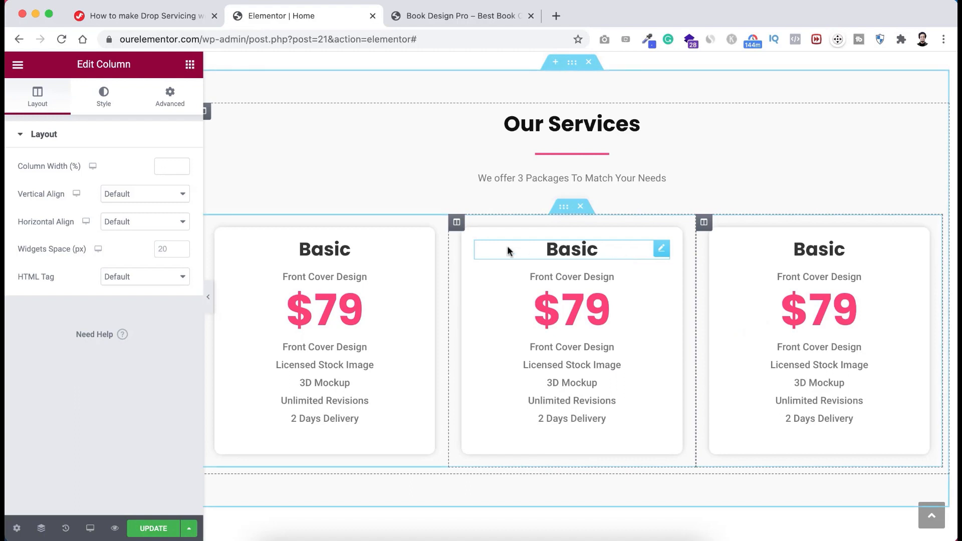
# - Retitle the second card Standard and the third card Premium
pyautogui.click(568, 247)
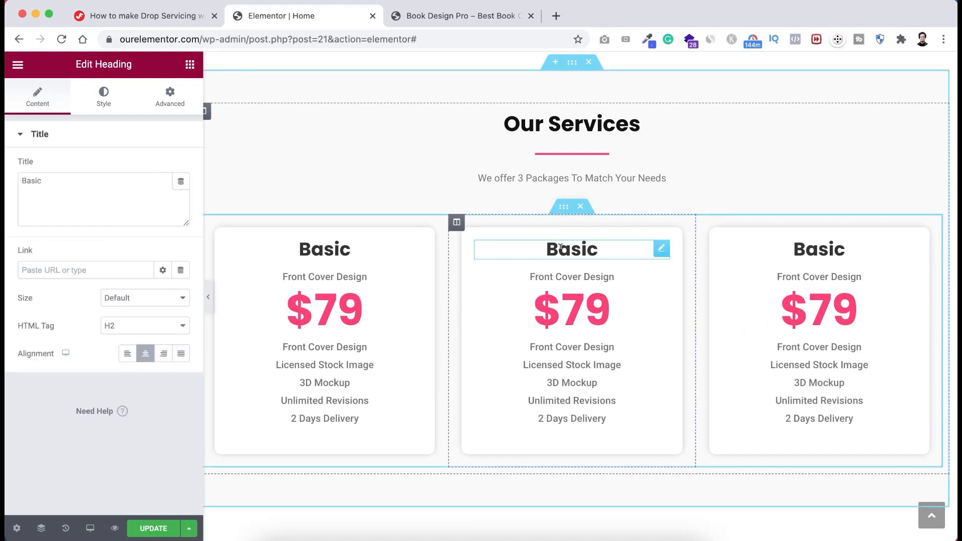
pyautogui.doubleClick(562, 245)
pyautogui.write('Standard')
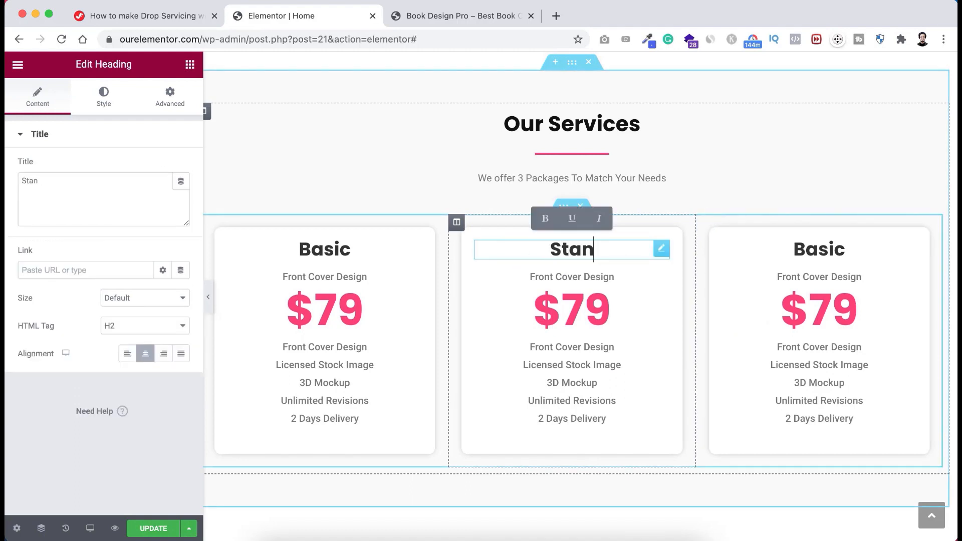
pyautogui.click(812, 250)
pyautogui.doubleClick(812, 249)
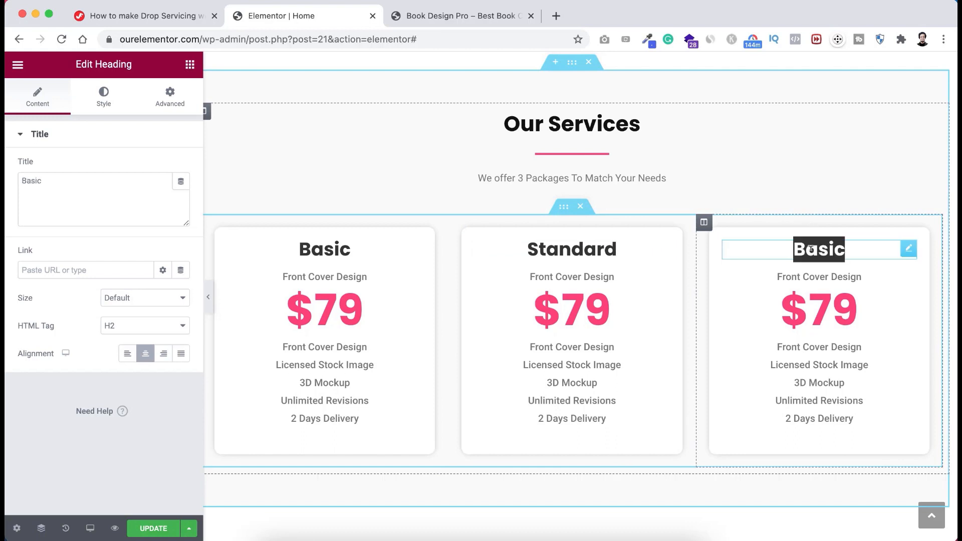
pyautogui.write('Premium')
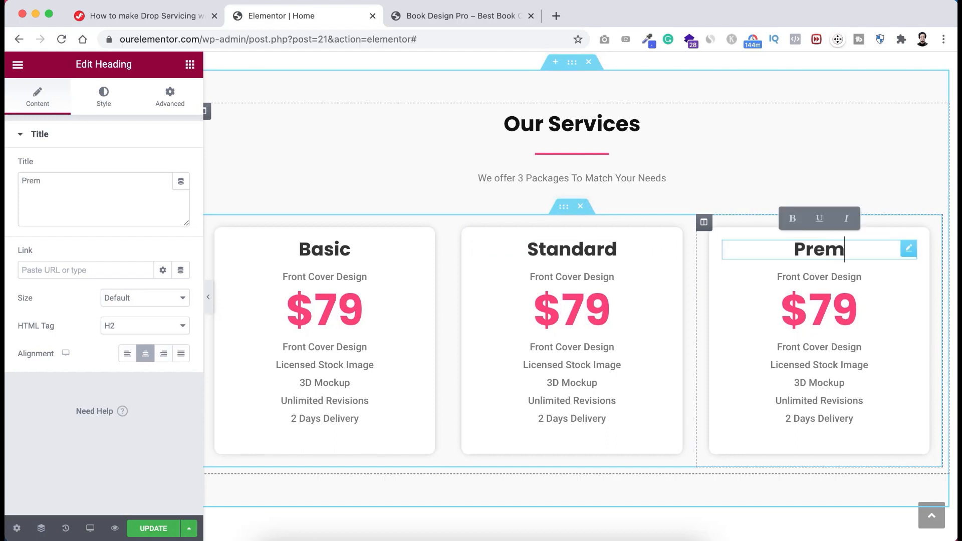
# - Make the Standard card's price $149 and the Premium card's price $299
pyautogui.click(584, 304)
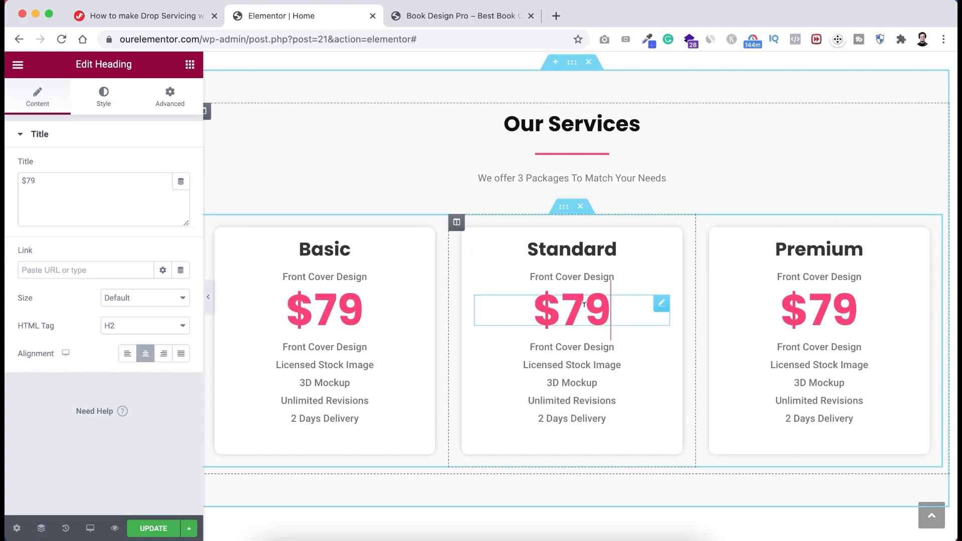
pyautogui.hotkey('shift', 'Left')
pyautogui.write('14')
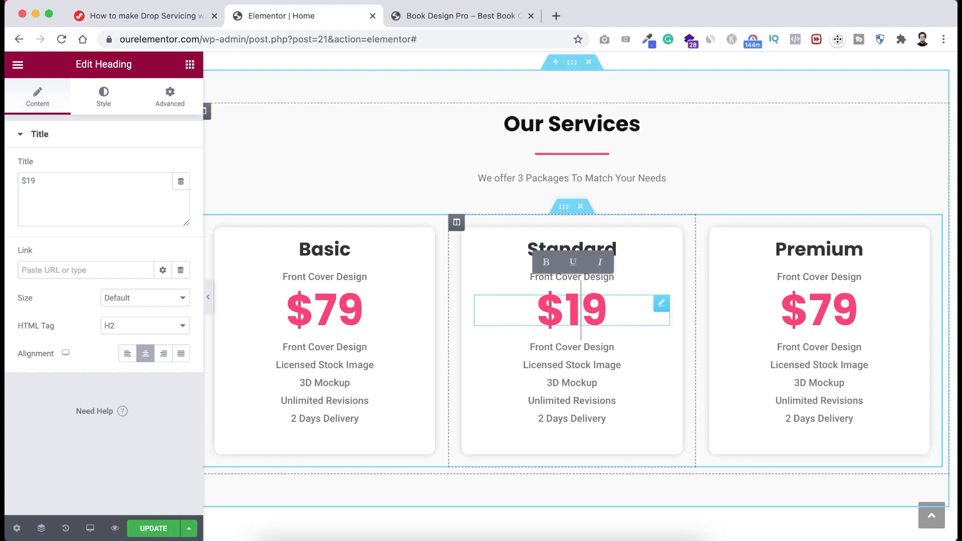
pyautogui.doubleClick(819, 310)
pyautogui.write('299')
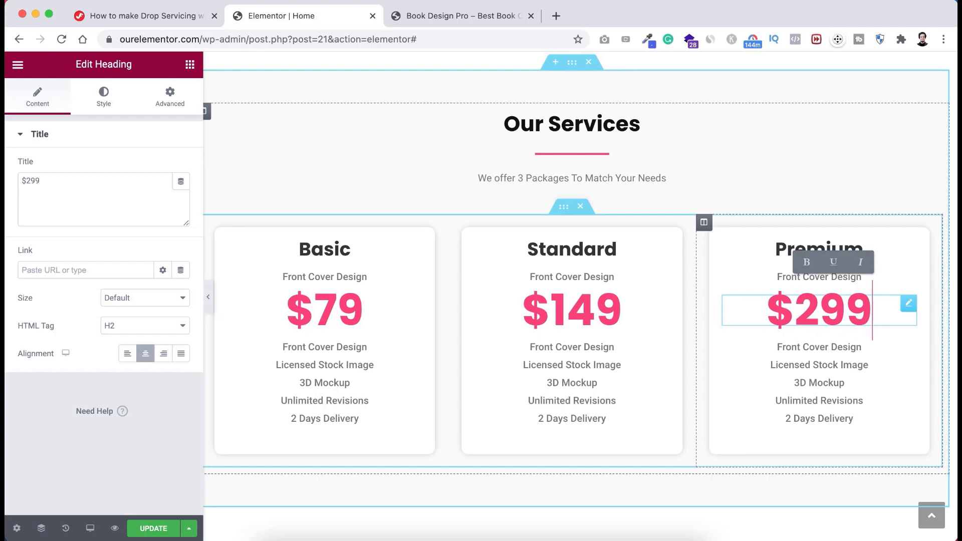
pyautogui.click(576, 377)
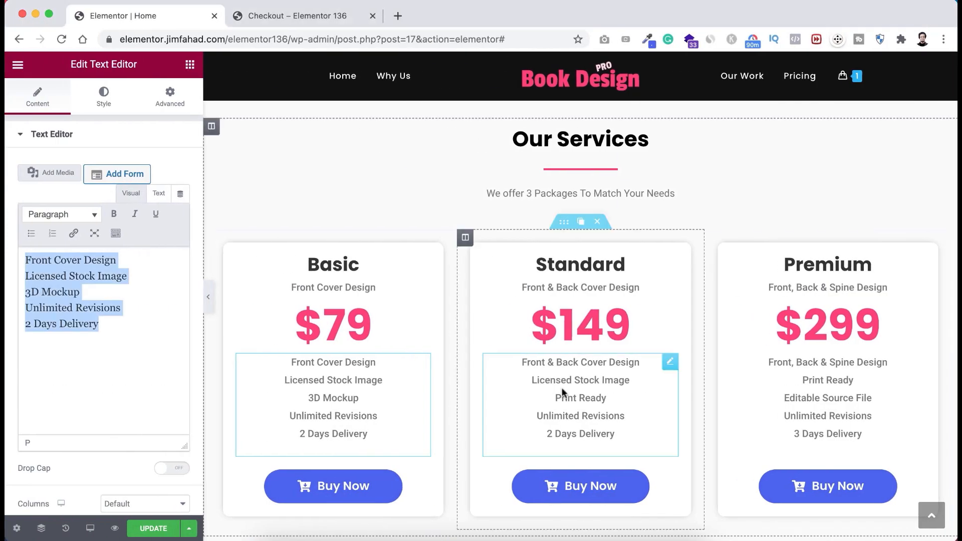
# - Replace the Standard card's feature list with the reference site's Standard features
pyautogui.click(561, 386)
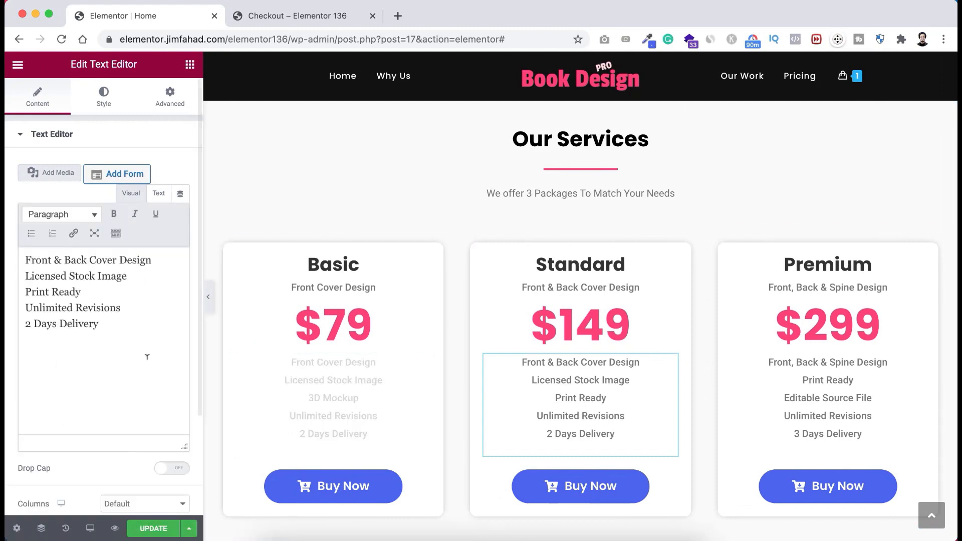
pyautogui.click(121, 331)
pyautogui.press('super+a')
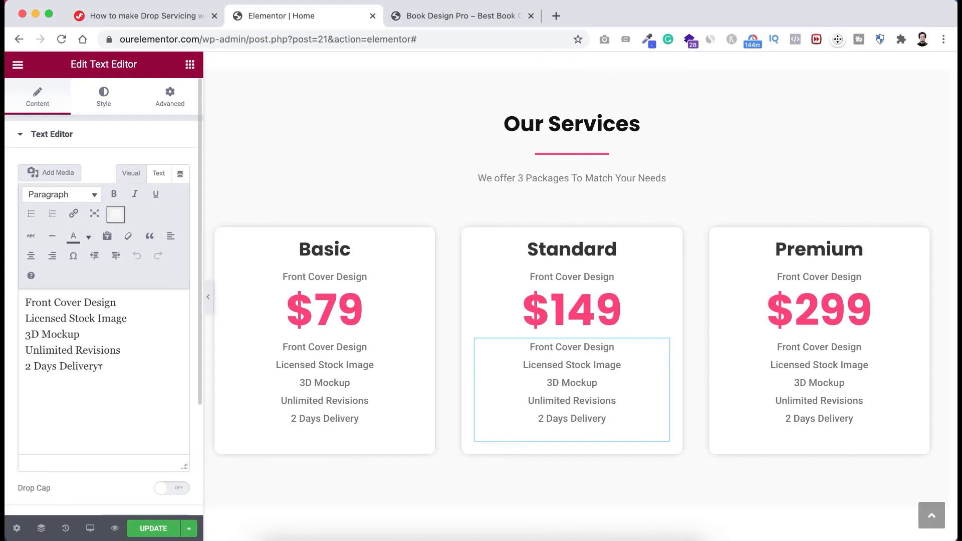
pyautogui.click(19, 297)
pyautogui.press('super+a')
pyautogui.write('Front & Back Cover Design Licensed Stock Image Print Ready Unlimited Revisions 6 Days Delivery')
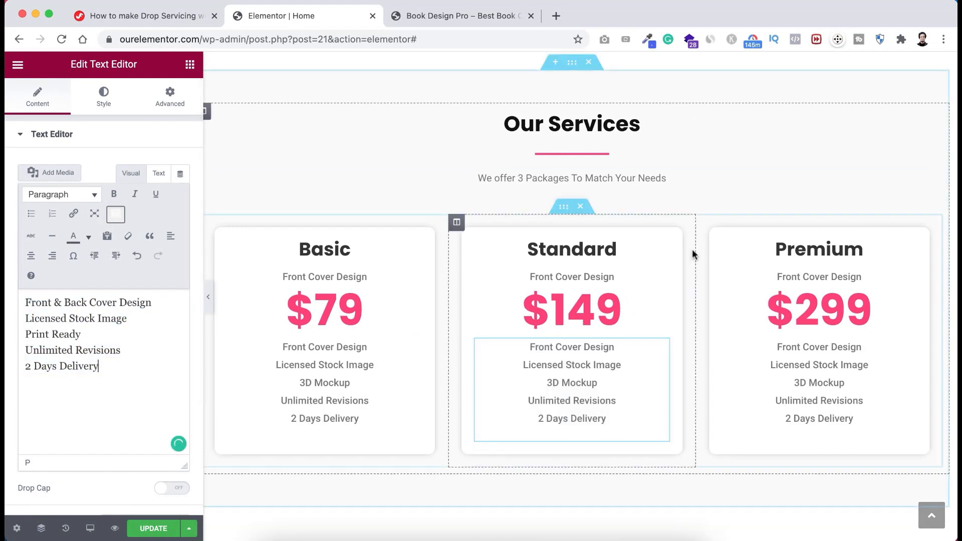
# - Replace the Premium card's feature list with the reference site's Premium features
pyautogui.click(799, 355)
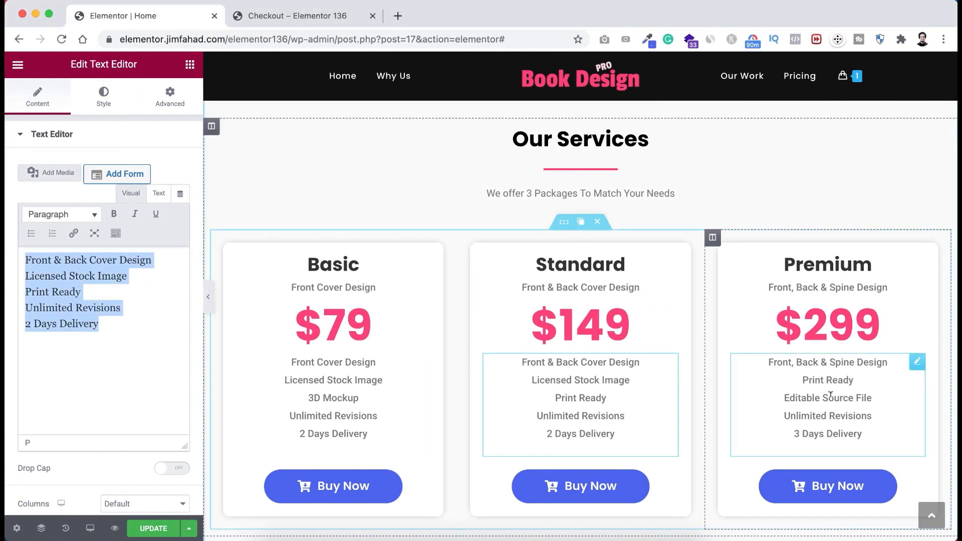
pyautogui.click(831, 395)
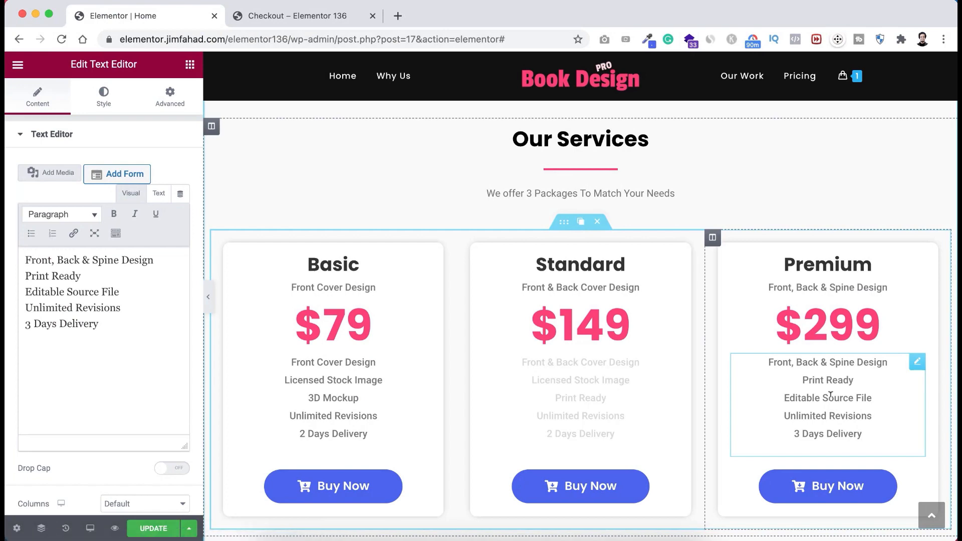
pyautogui.click(107, 324)
pyautogui.press('super+a')
pyautogui.press('super+c')
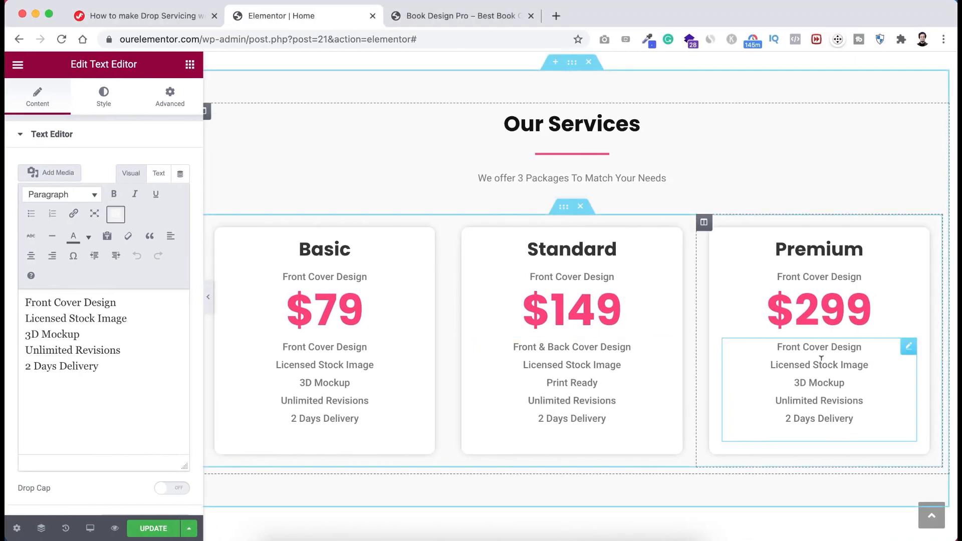
pyautogui.press('super+a')
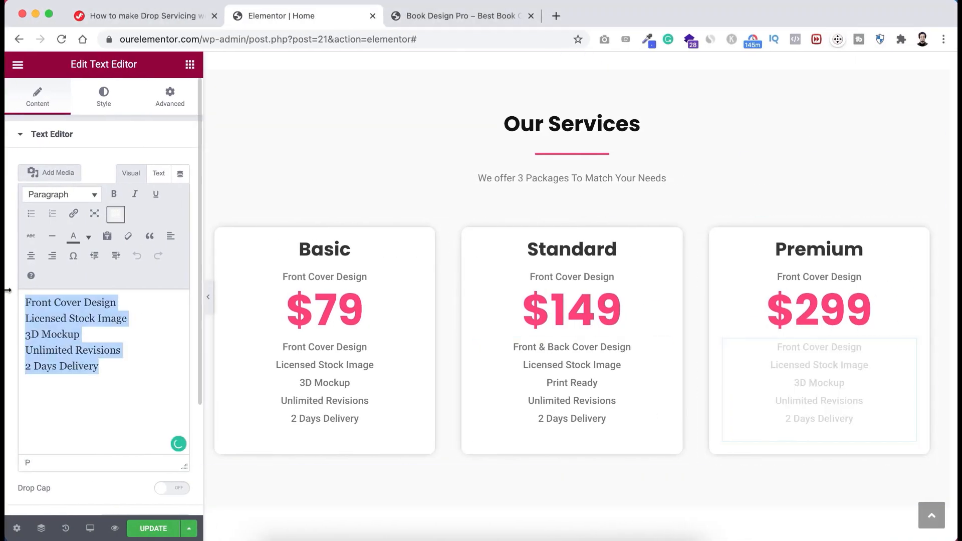
pyautogui.press('super+v')
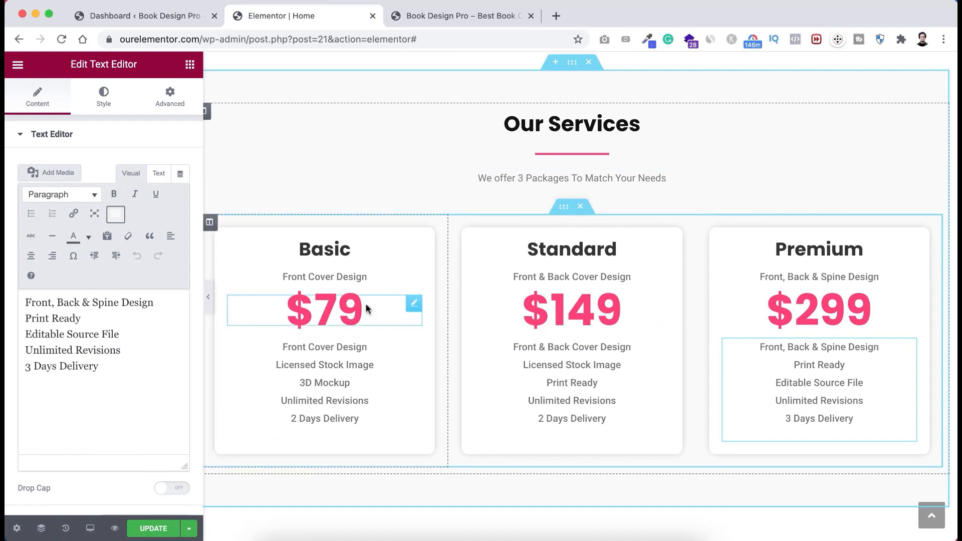
# - Copy the existing Order Now button
pyautogui.scroll(2, 393, 298)
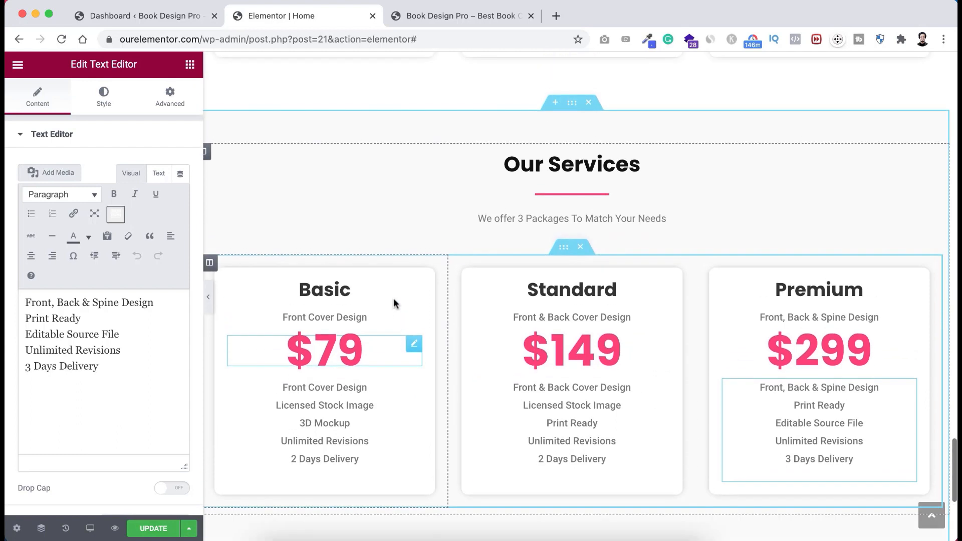
pyautogui.scroll(-3, 393, 297)
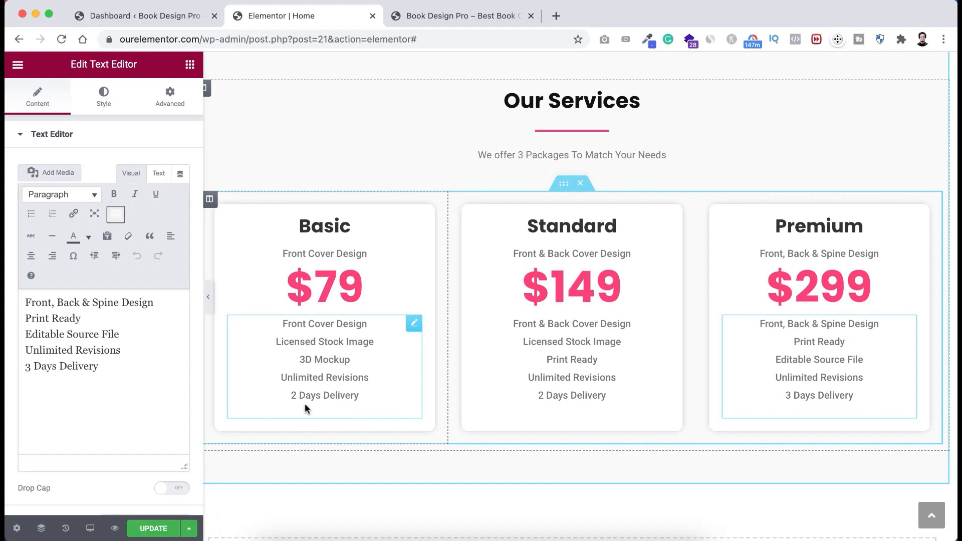
pyautogui.scroll(15, 433, 299)
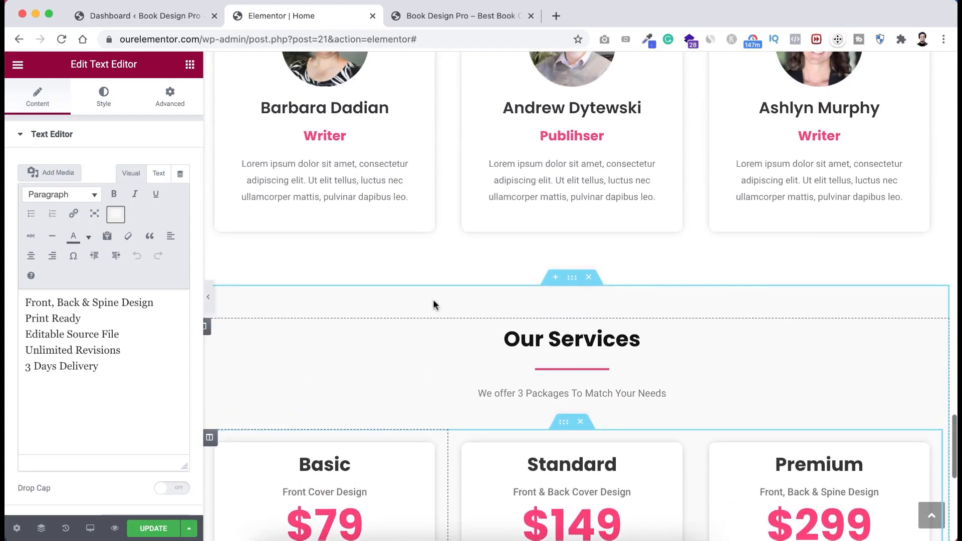
pyautogui.scroll(12, 433, 303)
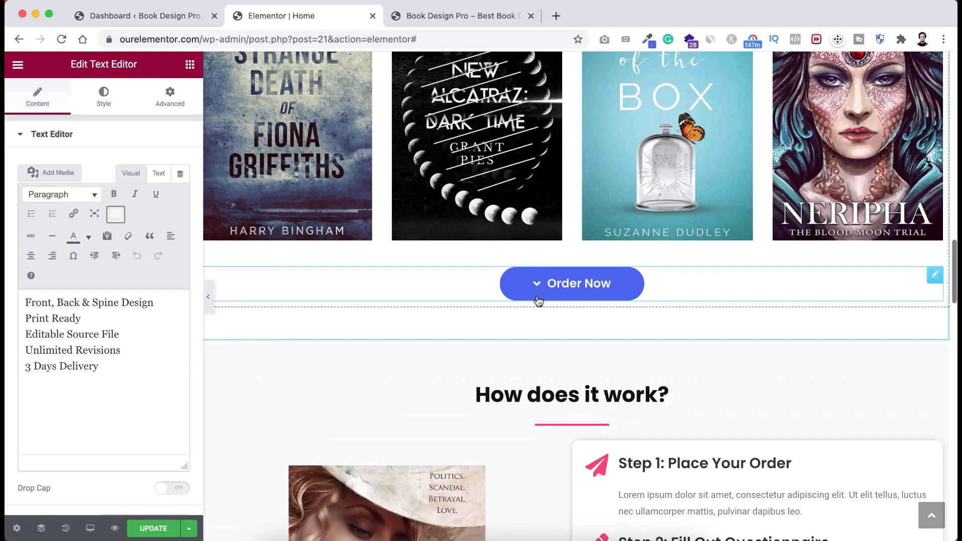
pyautogui.rightClick(519, 290)
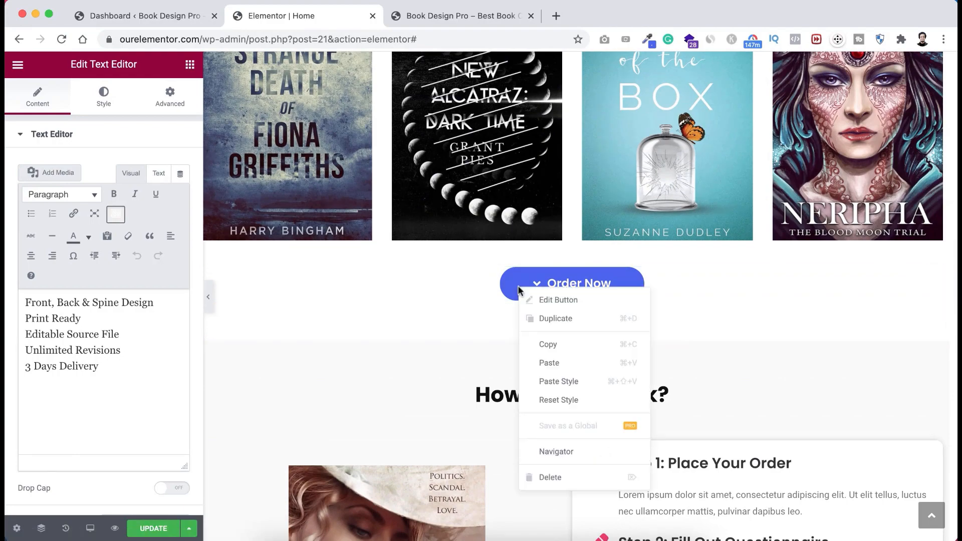
pyautogui.click(562, 346)
# - Paste the Order Now button into the Basic, Standard and Premium columns
pyautogui.scroll(-8, 527, 429)
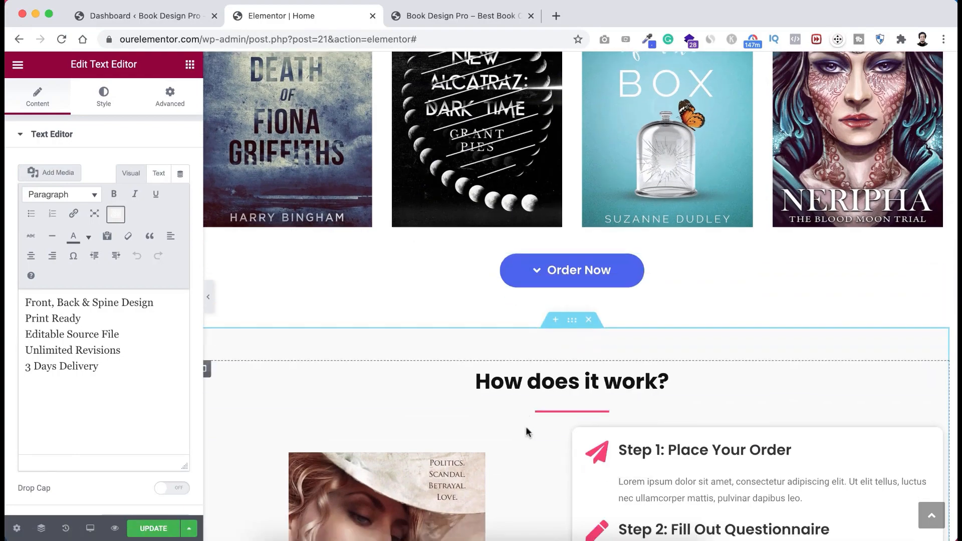
pyautogui.scroll(-15, 526, 430)
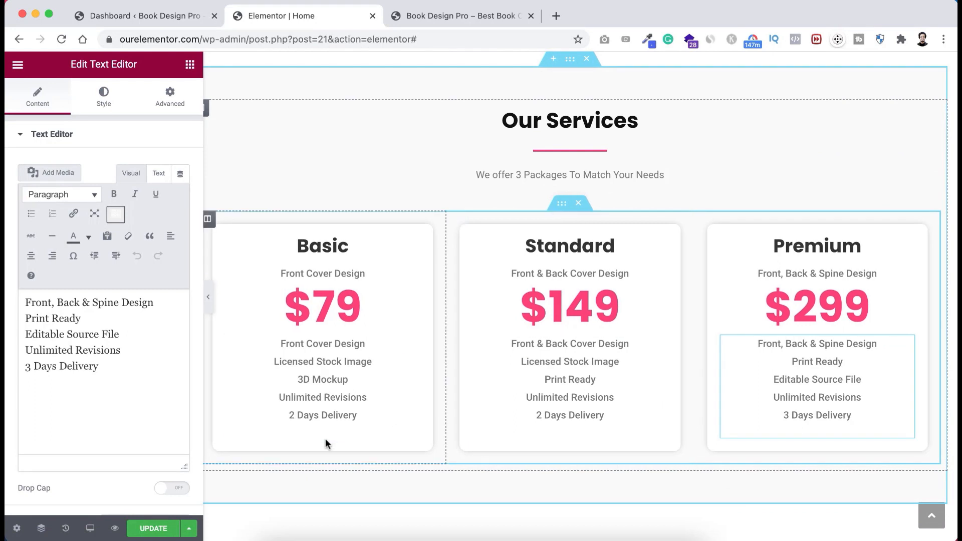
pyautogui.rightClick(325, 444)
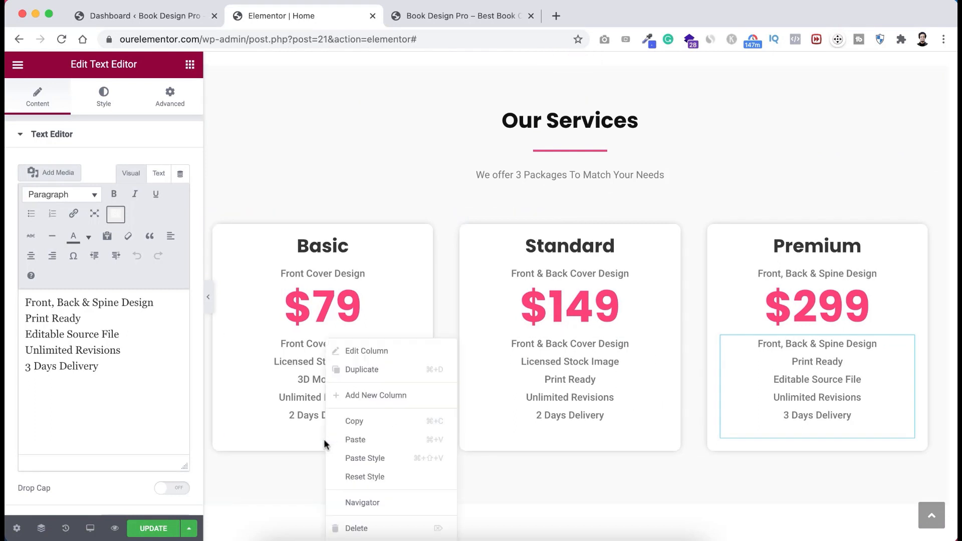
pyautogui.click(384, 440)
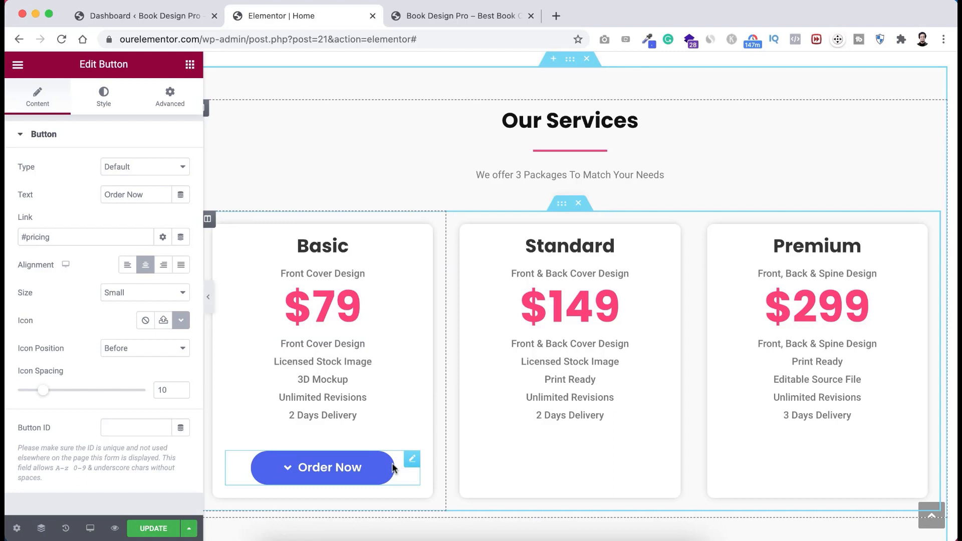
pyautogui.rightClick(551, 479)
pyautogui.click(589, 438)
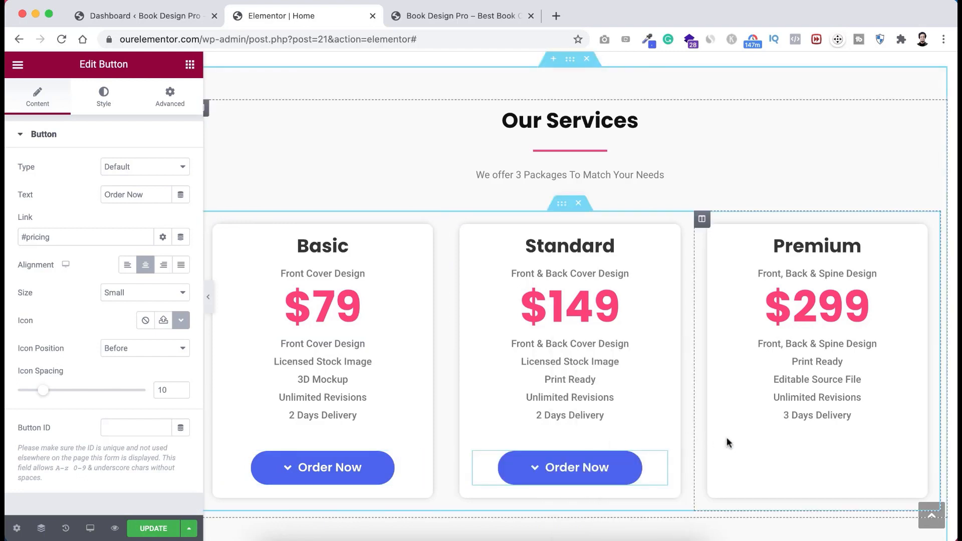
pyautogui.rightClick(792, 464)
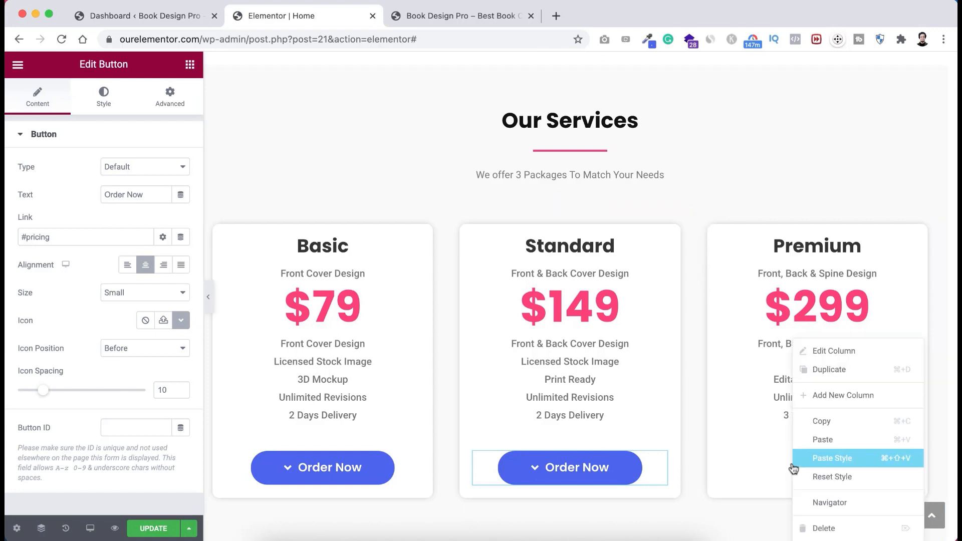
pyautogui.click(813, 440)
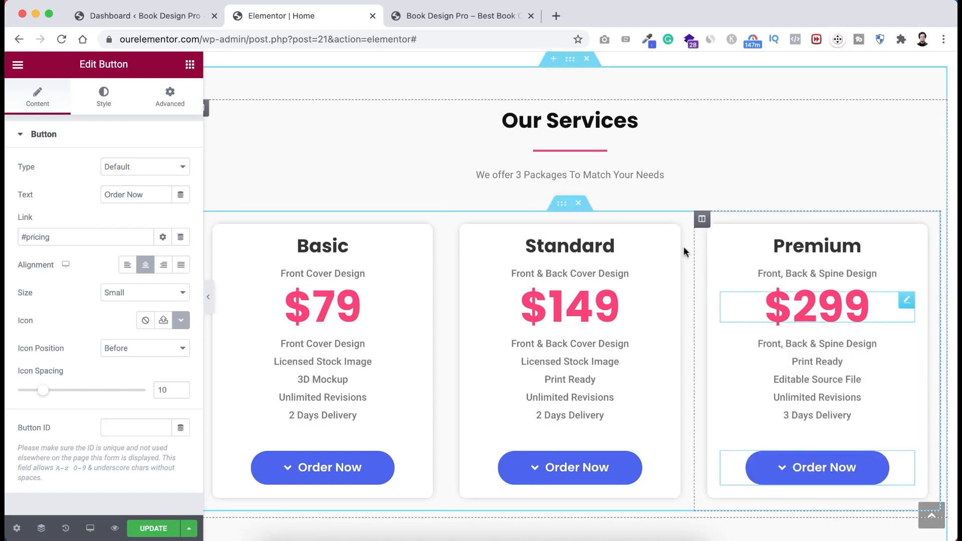
# - Remove the #pricing link from the Basic card's Order Now button
pyautogui.click(275, 367)
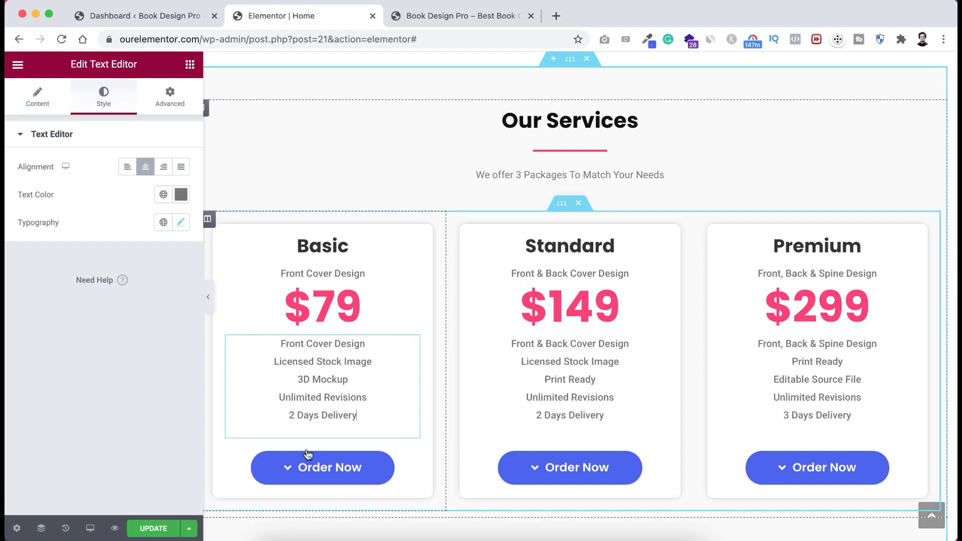
pyautogui.click(378, 467)
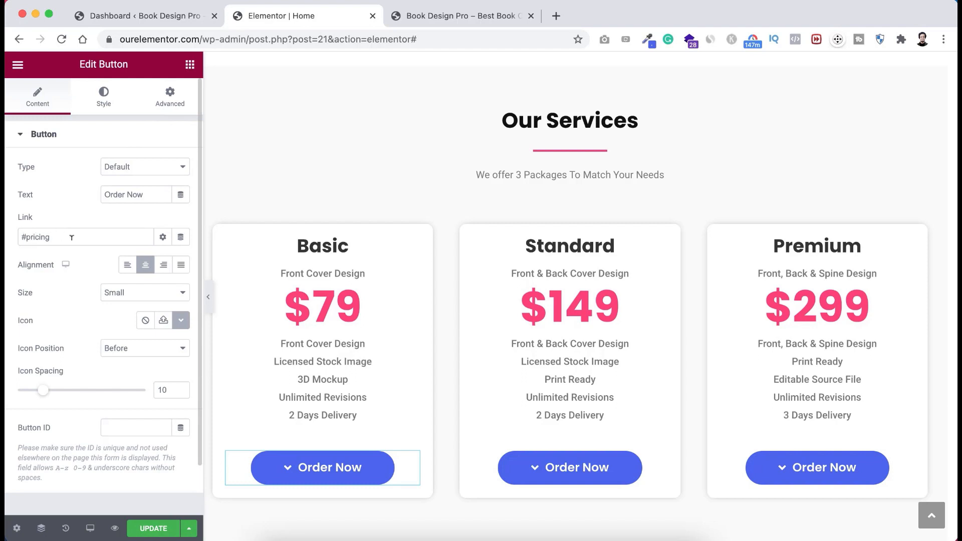
pyautogui.moveTo(50, 237); pyautogui.dragTo(11, 243)
pyautogui.press('BackSpace')
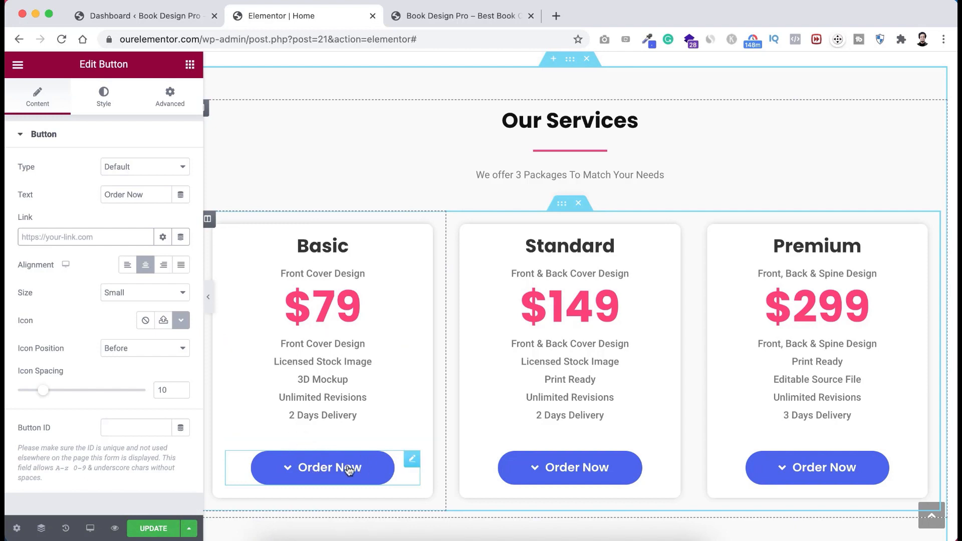
# - Relabel the Basic button 'Buy Now' and give it the Cart plus icon
pyautogui.click(145, 195)
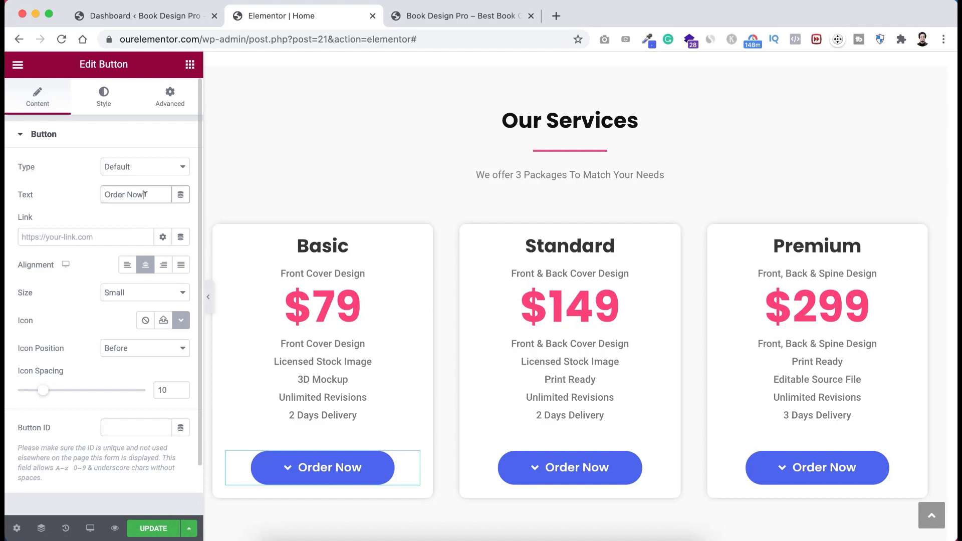
pyautogui.write('Buy Now')
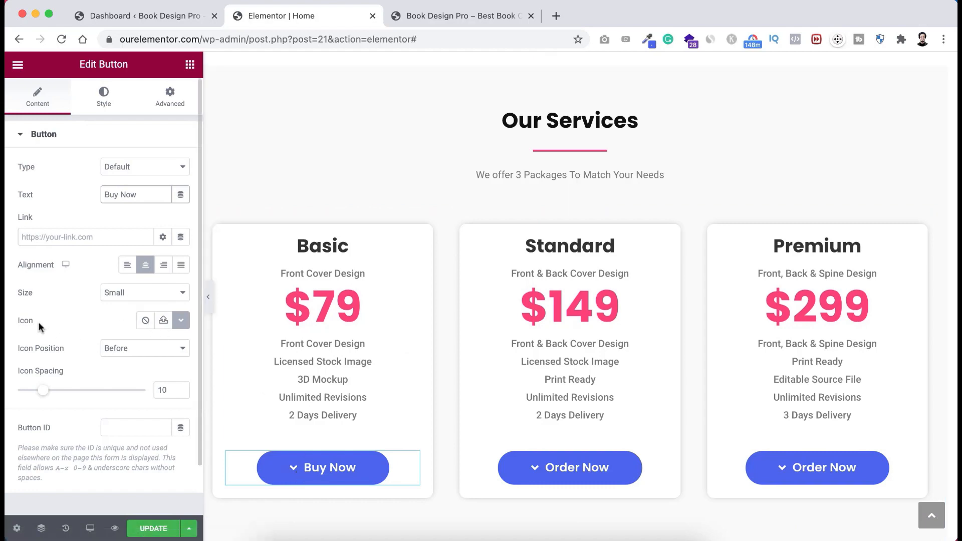
pyautogui.click(182, 320)
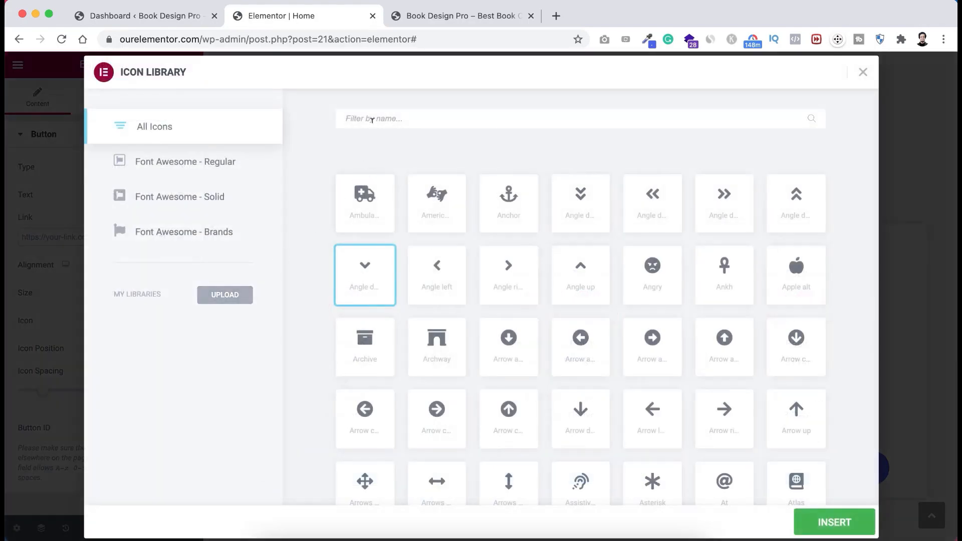
pyautogui.write('cart')
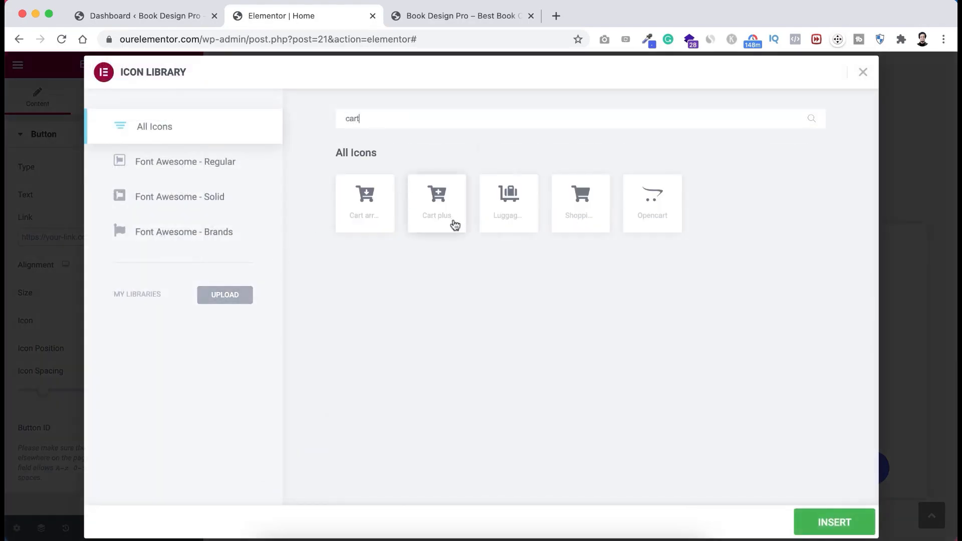
pyautogui.click(436, 192)
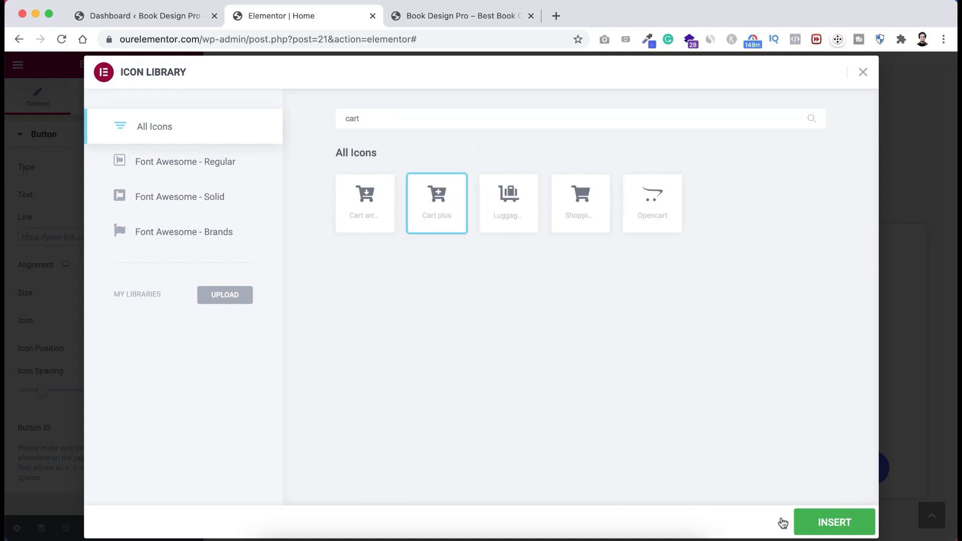
pyautogui.click(801, 522)
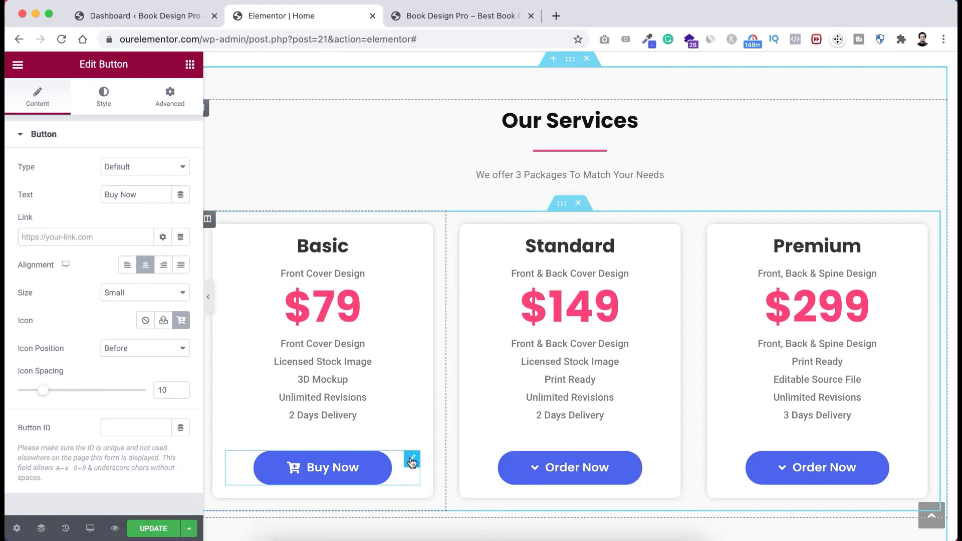
# - Copy the Basic Buy Now button into the Standard and Premium cards
pyautogui.rightClick(412, 462)
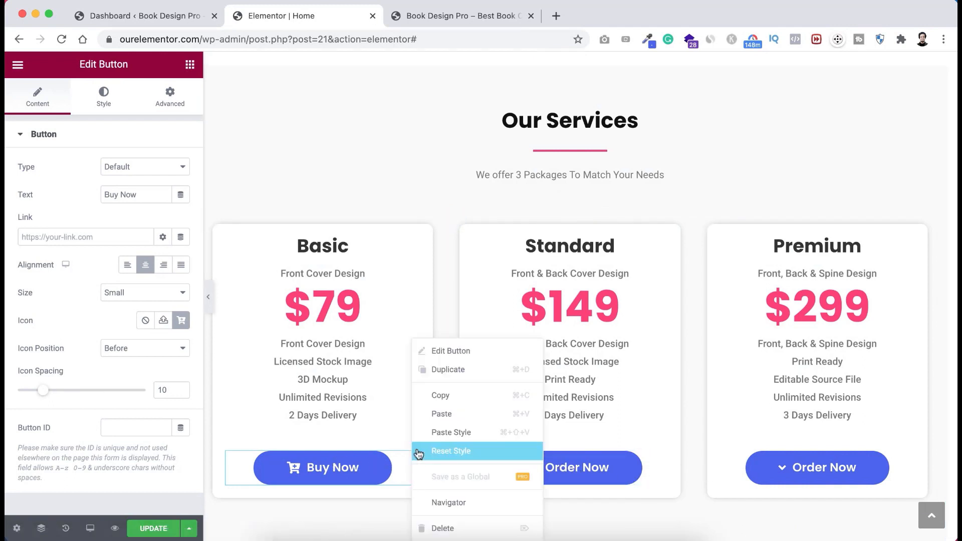
pyautogui.click(448, 397)
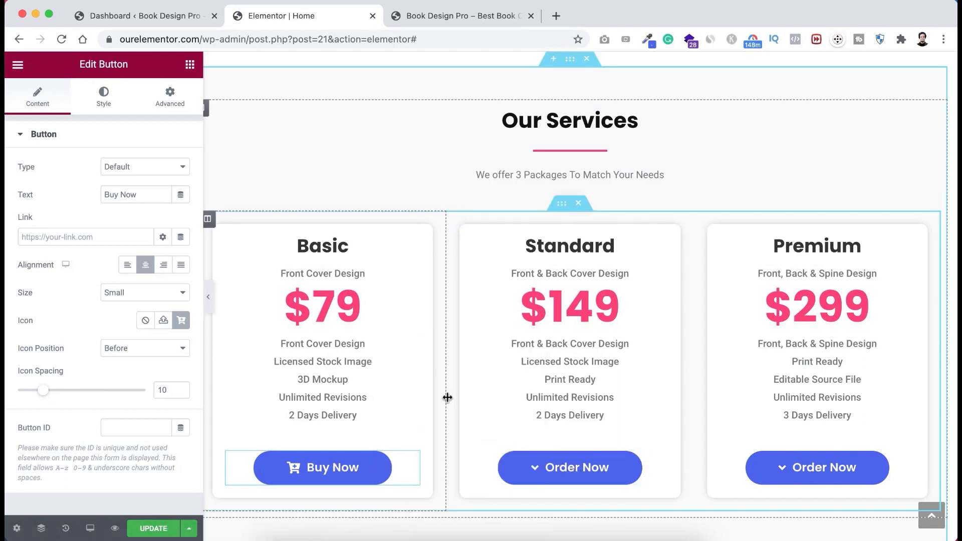
pyautogui.rightClick(659, 460)
pyautogui.click(685, 414)
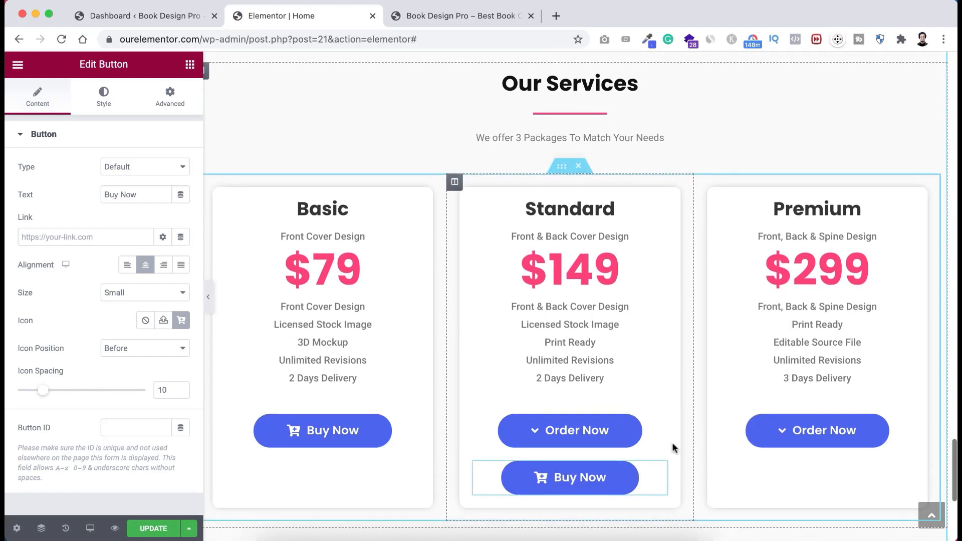
pyautogui.rightClick(794, 455)
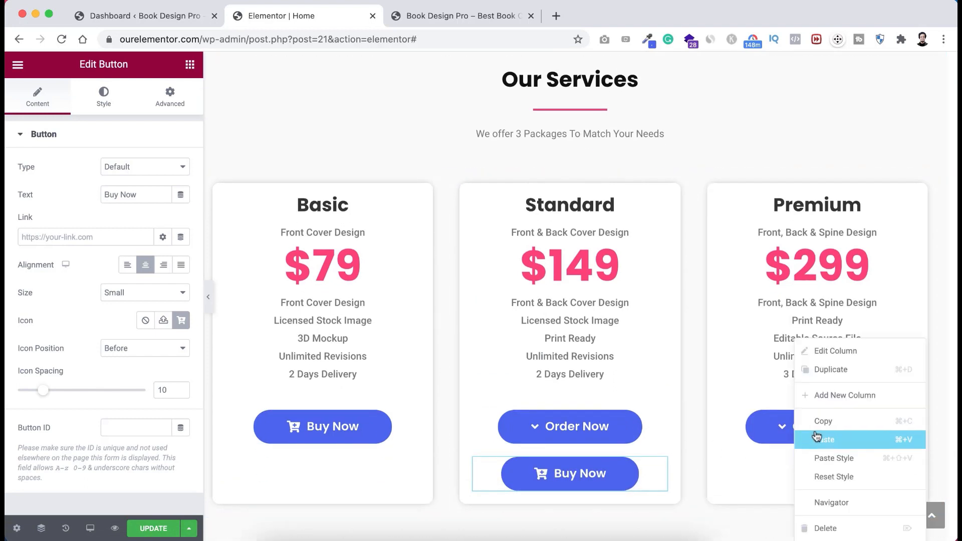
pyautogui.click(817, 440)
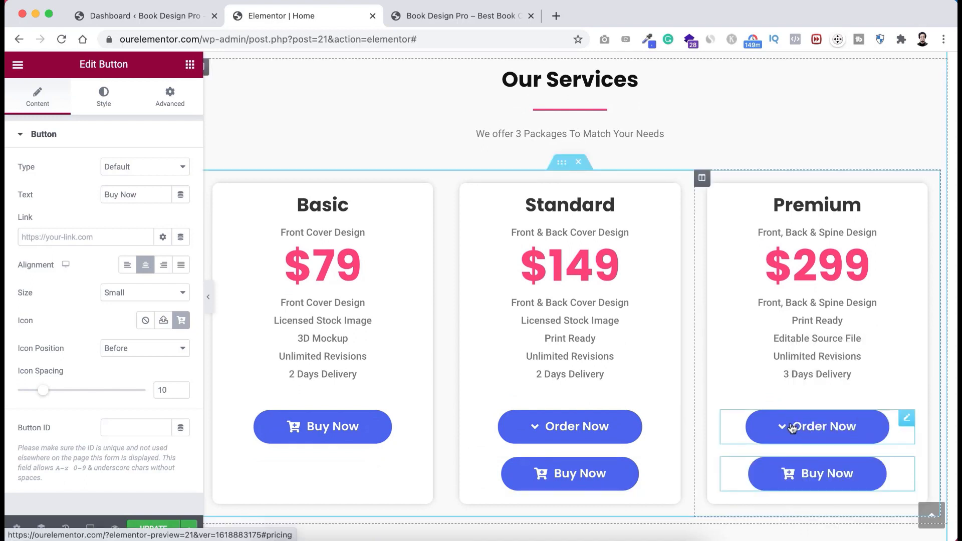
# - Delete the old Order Now buttons from the Premium and Standard cards
pyautogui.rightClick(792, 428)
pyautogui.click(827, 524)
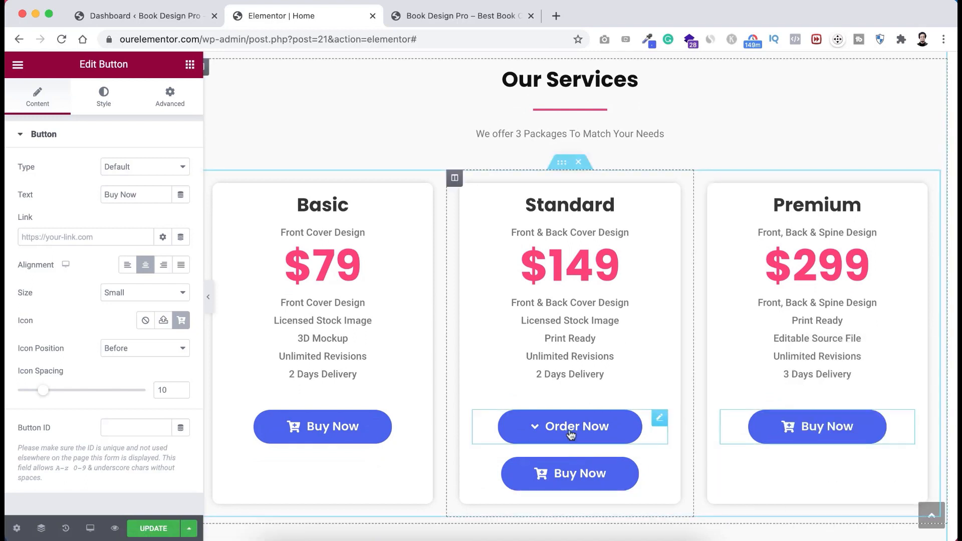
pyautogui.rightClick(570, 427)
pyautogui.click(622, 529)
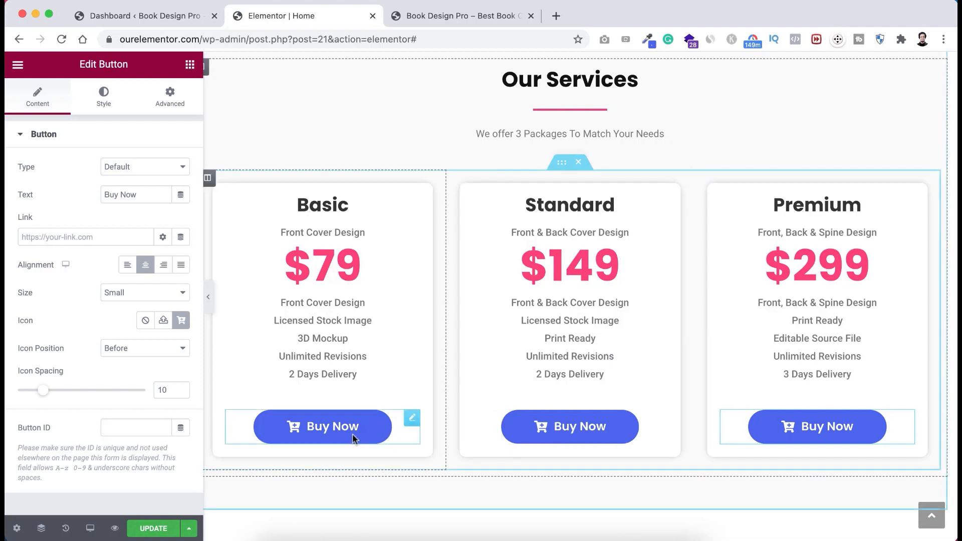
# - Check the Basic Buy Now button's link field, then return to the WordPress dashboard
pyautogui.scroll(1, 353, 435)
pyautogui.click(334, 467)
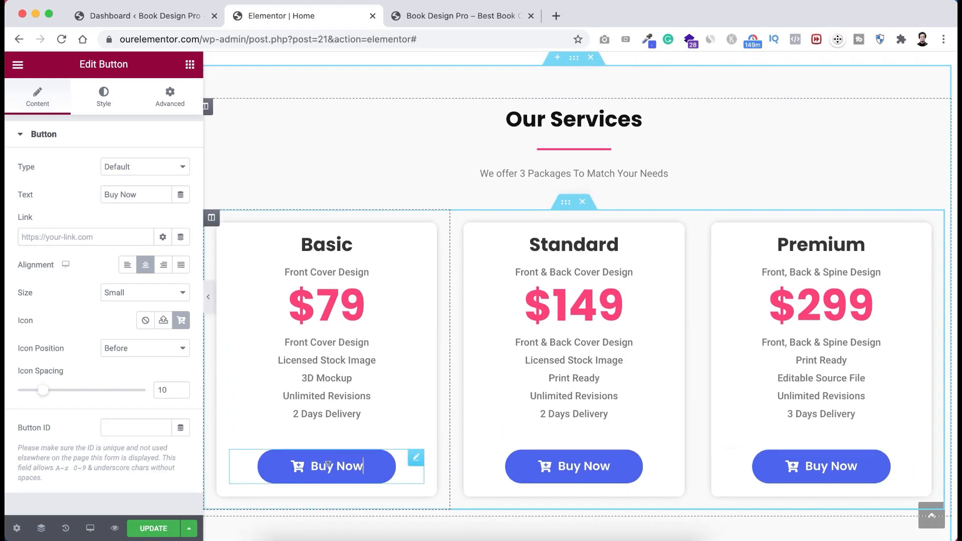
pyautogui.click(64, 237)
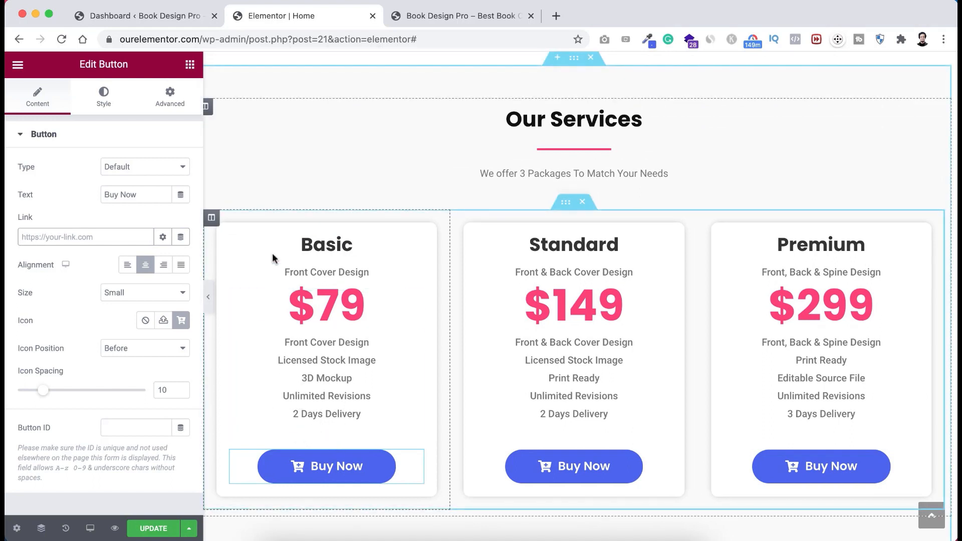
pyautogui.click(147, 18)
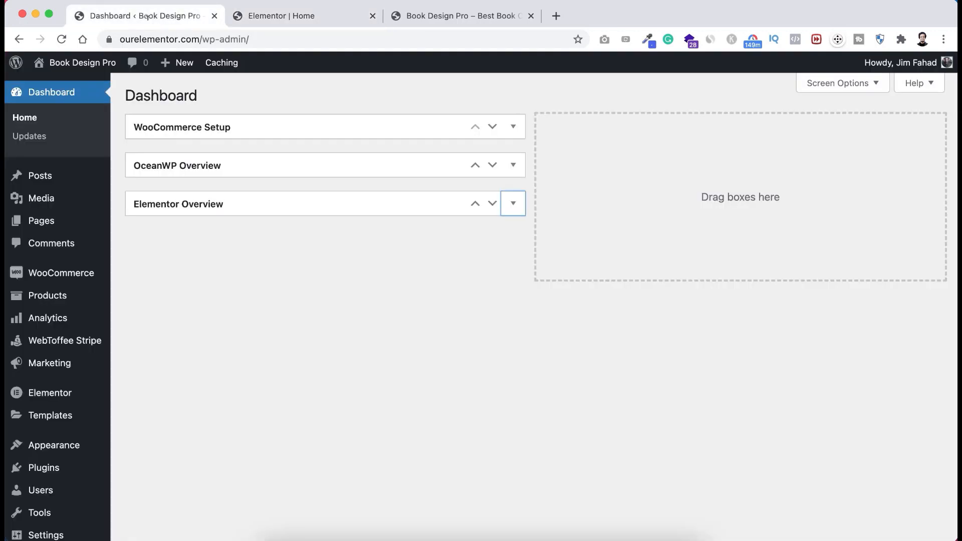
# - Show the Products list with the Premium, Standard and Basic packages
pyautogui.moveTo(41, 298)
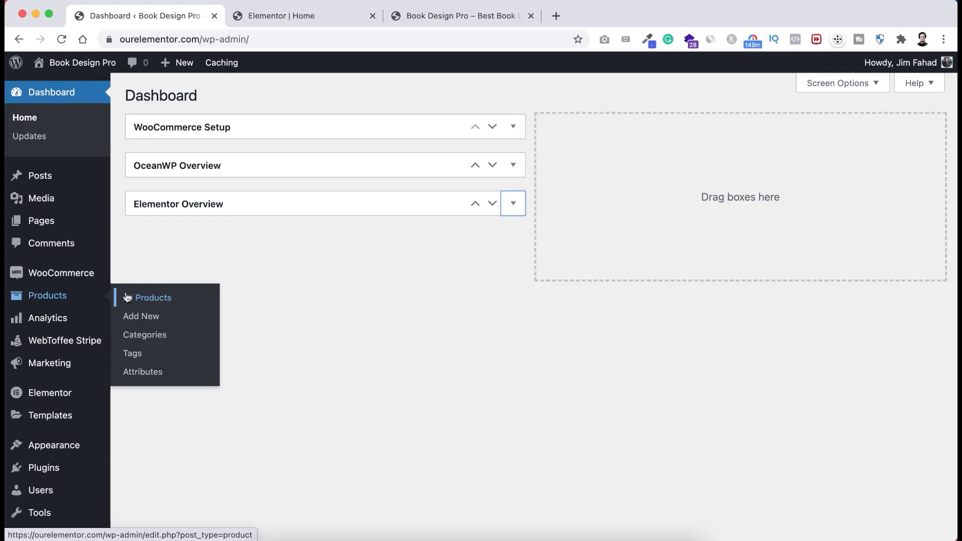
pyautogui.click(147, 300)
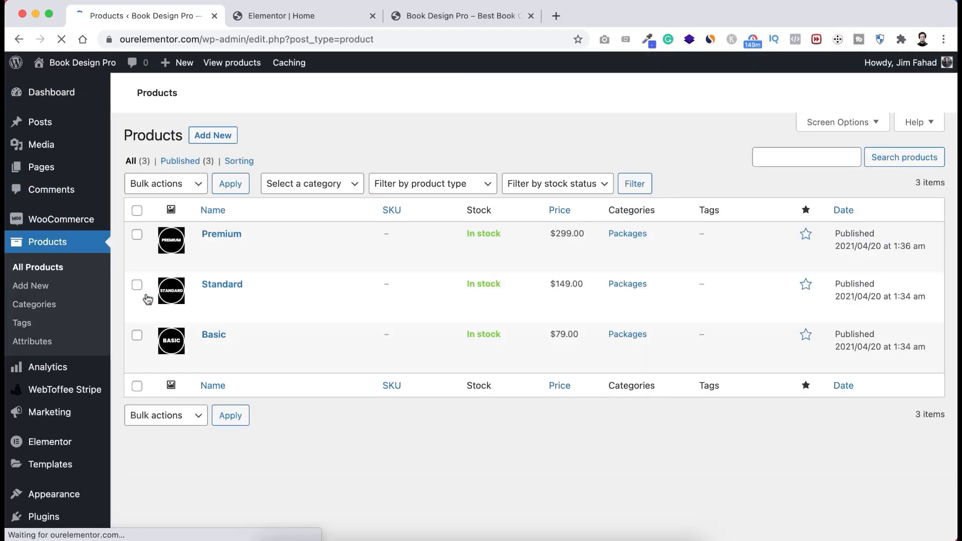
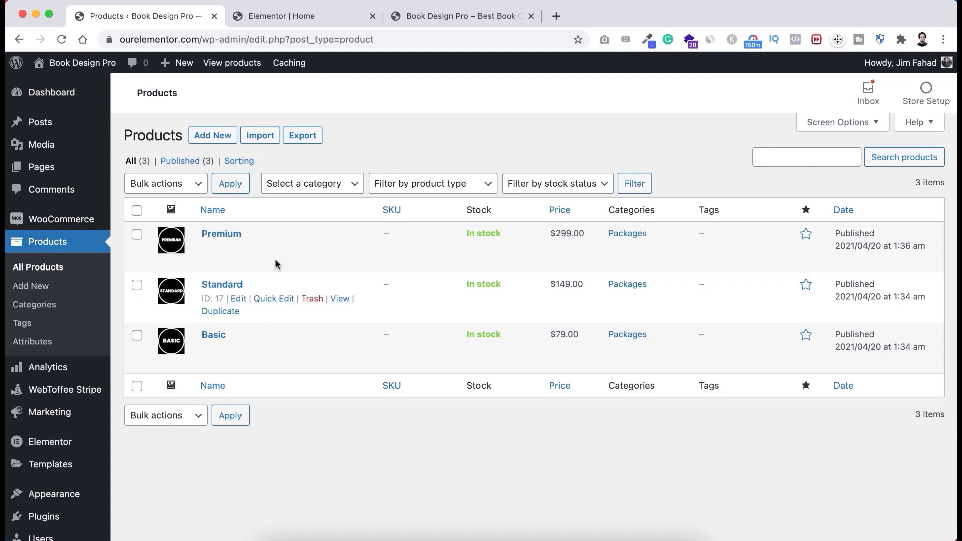
# - Switch back to the Elementor editor showing the Home page
pyautogui.click(296, 16)
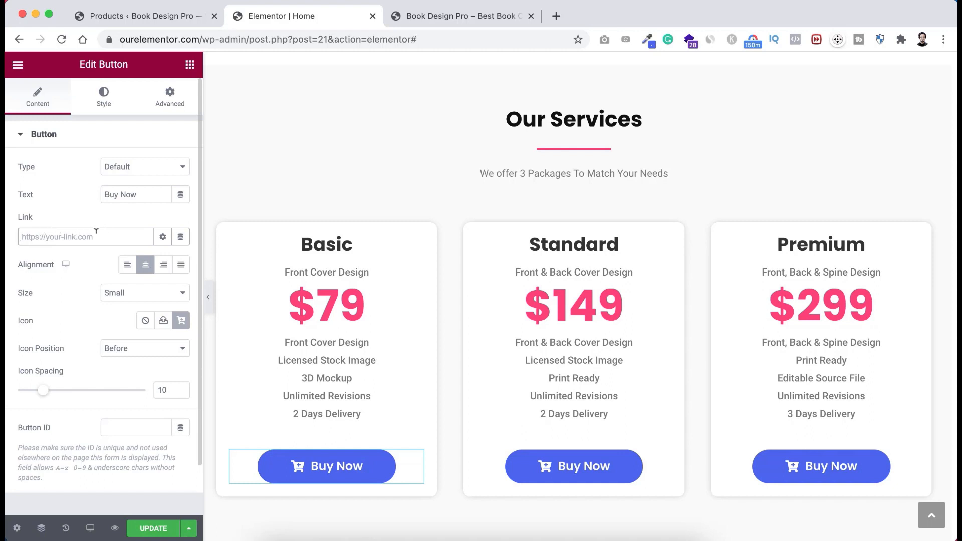
pyautogui.click(159, 35)
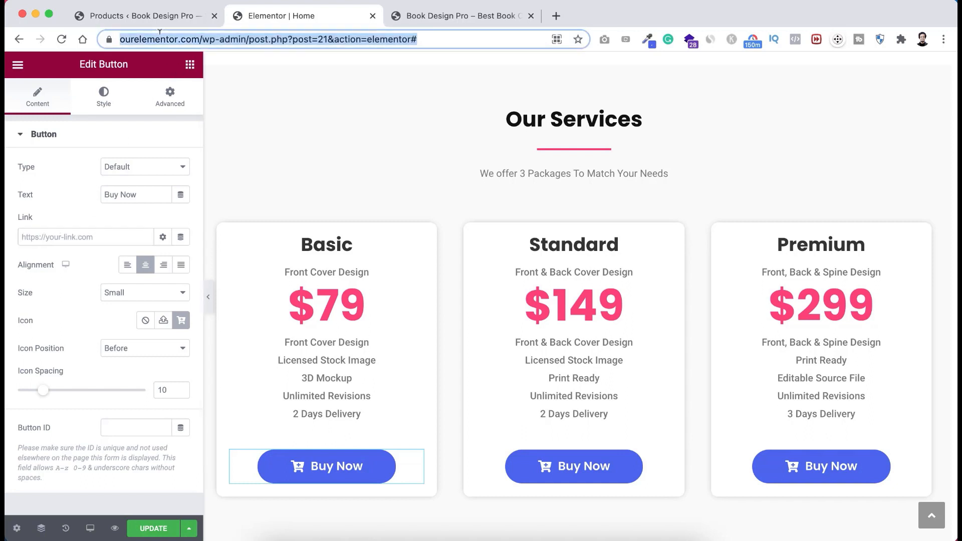
pyautogui.click(159, 35)
pyautogui.moveTo(231, 39); pyautogui.dragTo(110, 36)
pyautogui.hotkey('ctrl', 'c')
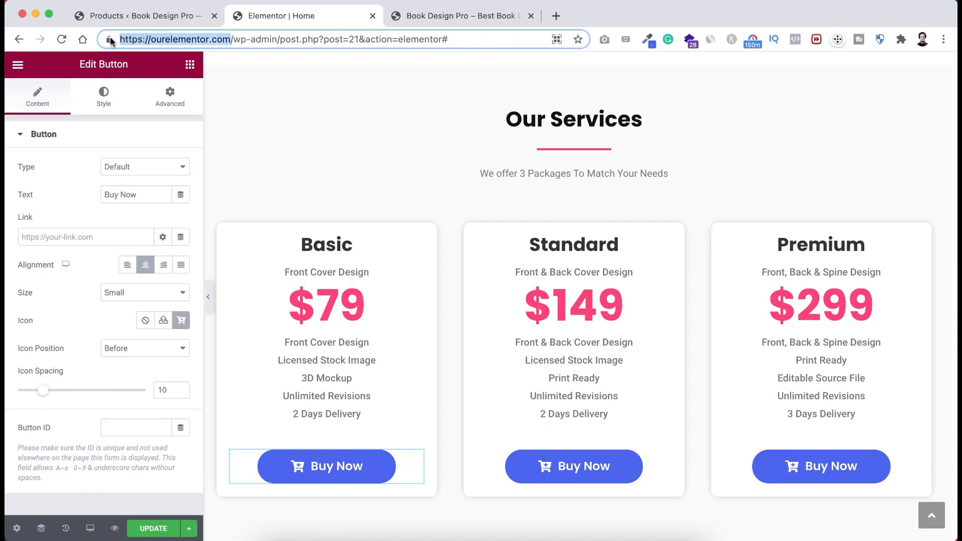
pyautogui.click(39, 233)
pyautogui.hotkey('ctrl', 'v')
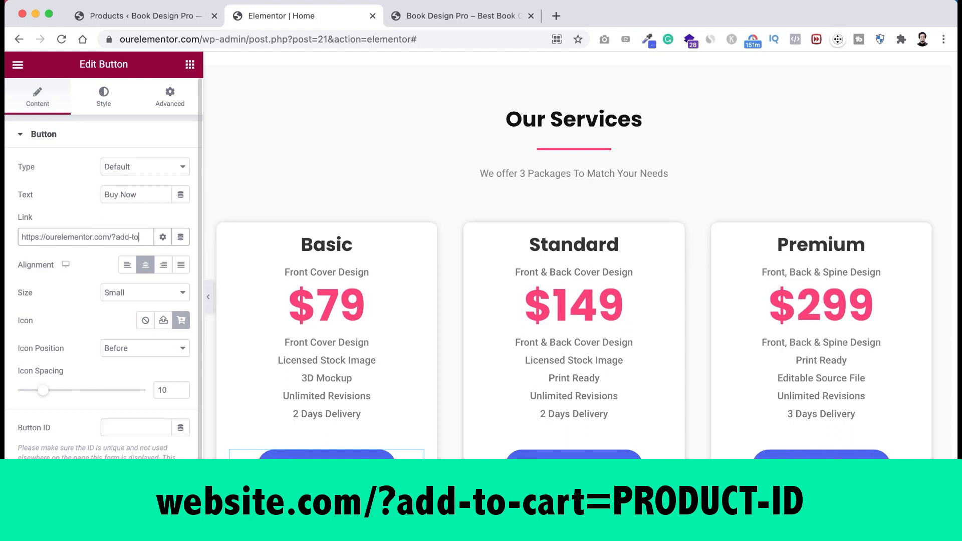
# - Append ?add-to-cart=14 after checking the Basic product's ID, then save the page
pyautogui.write('?add-to-cart=')
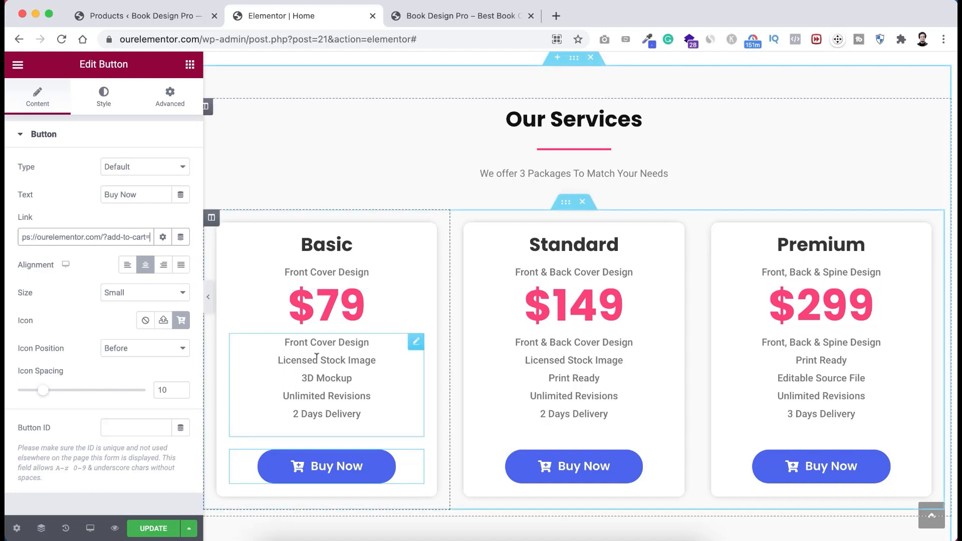
pyautogui.click(161, 16)
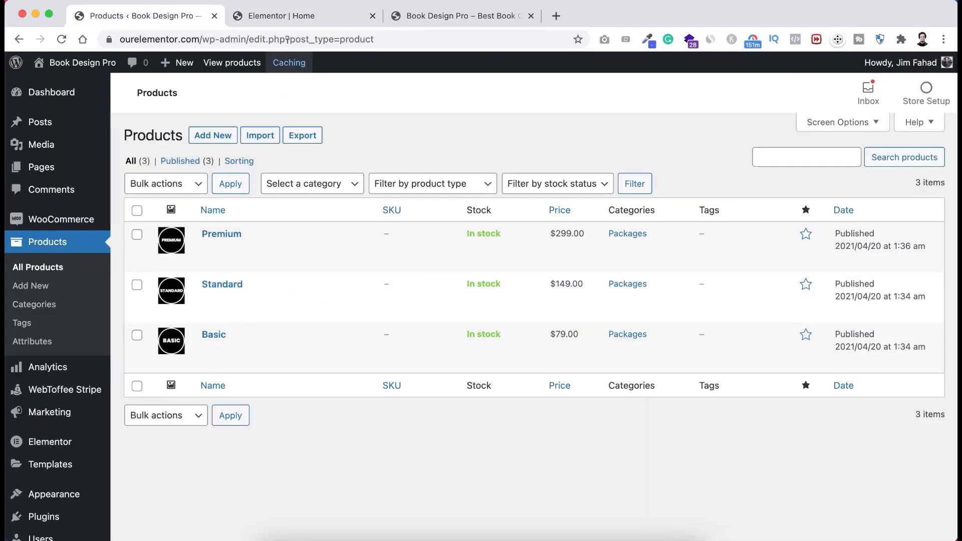
pyautogui.click(288, 19)
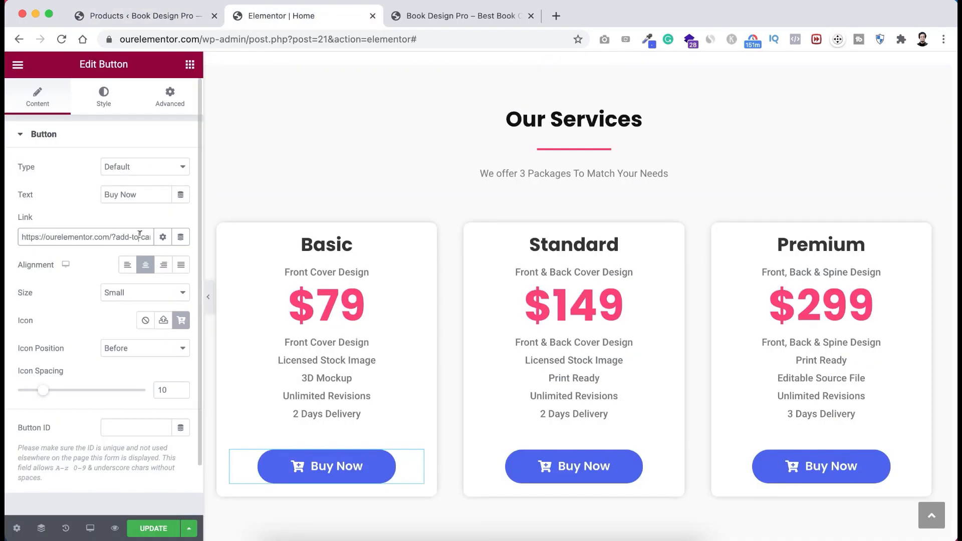
pyautogui.press('Right')
pyautogui.press('Right')
pyautogui.press('Right')
pyautogui.press('Right')
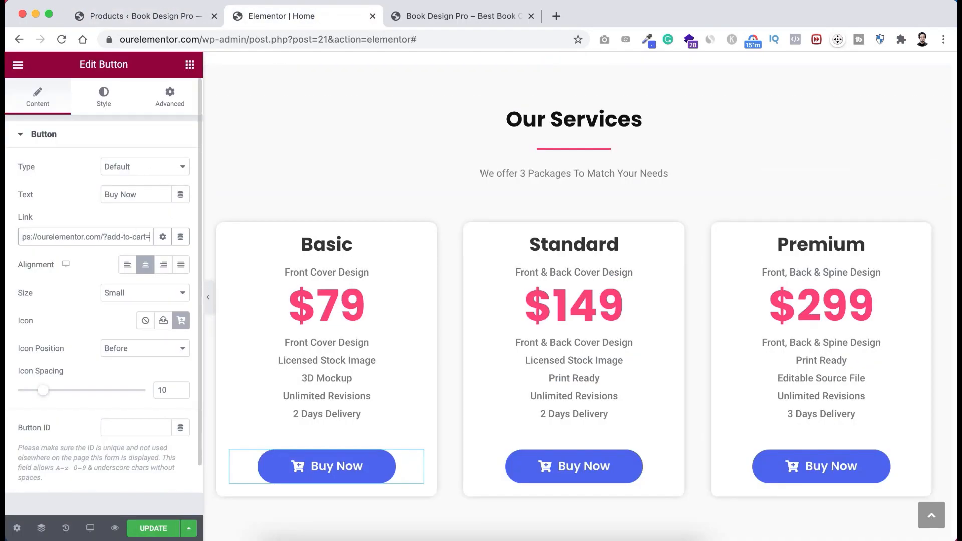
pyautogui.write('14')
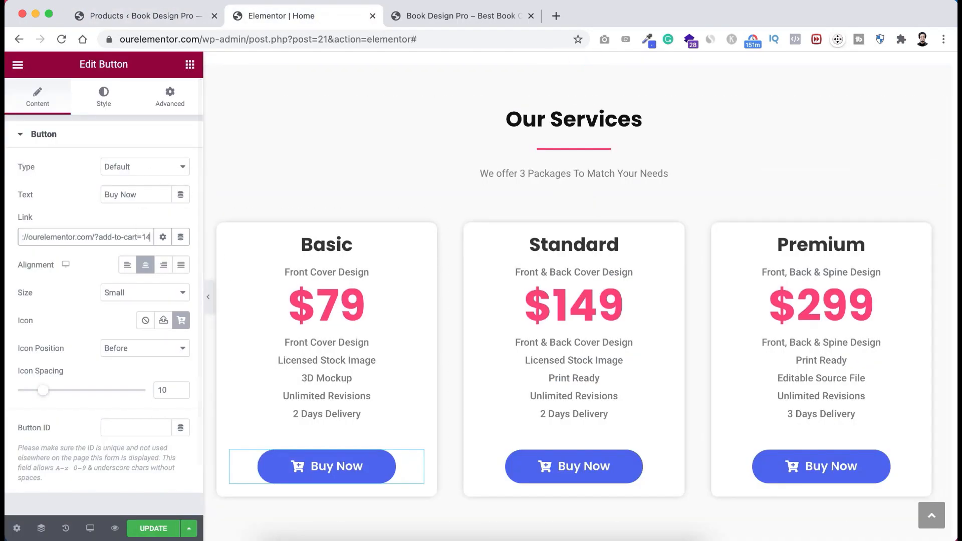
pyautogui.click(156, 530)
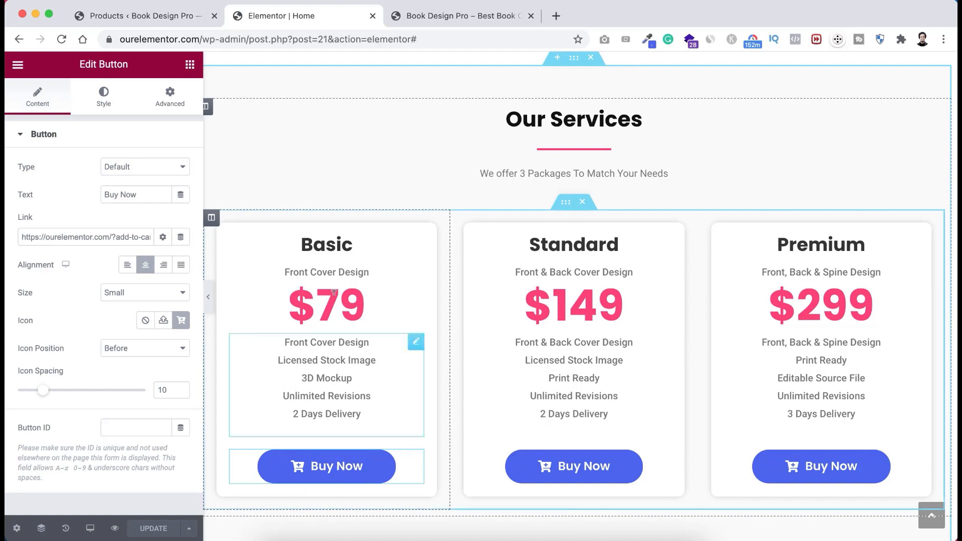
# - Reload the live front page and scroll down to the service packages
pyautogui.click(457, 20)
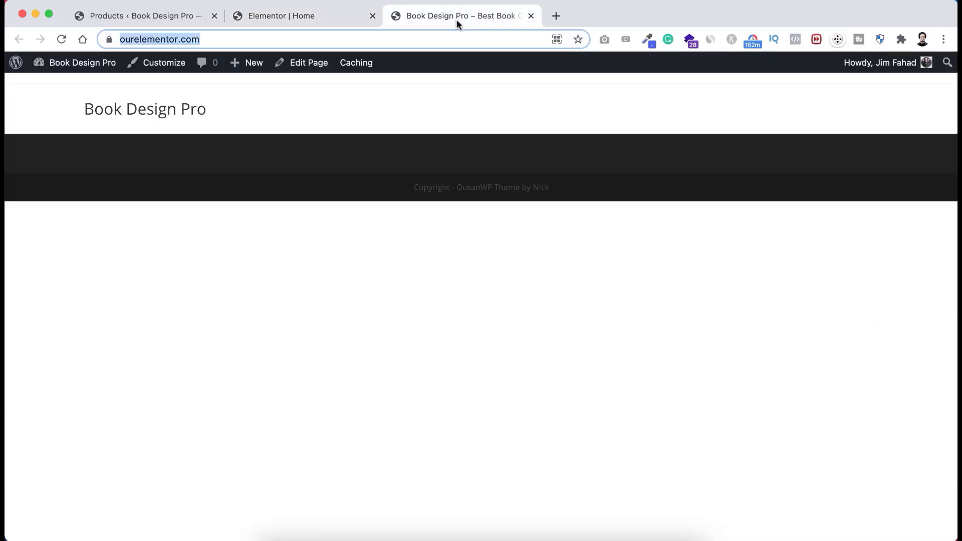
pyautogui.click(348, 35)
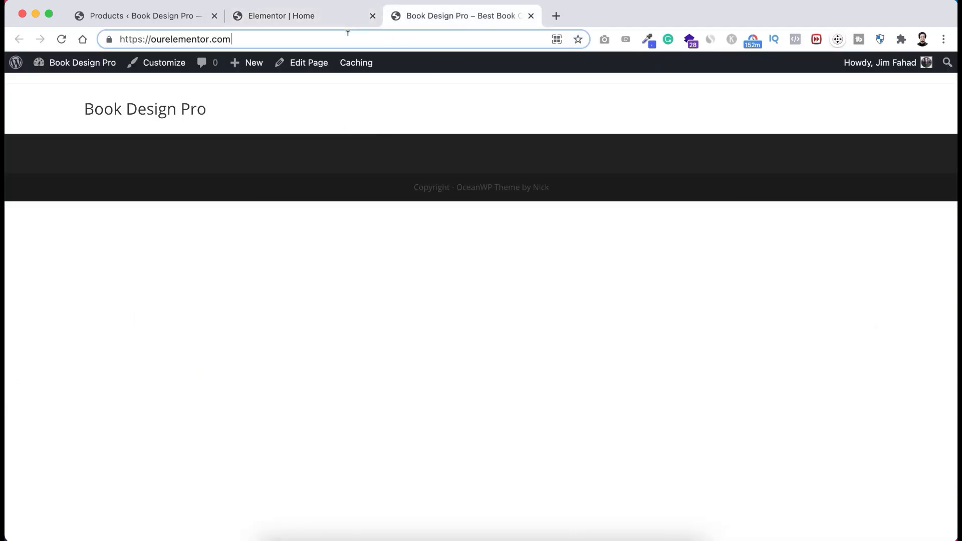
pyautogui.press('Return')
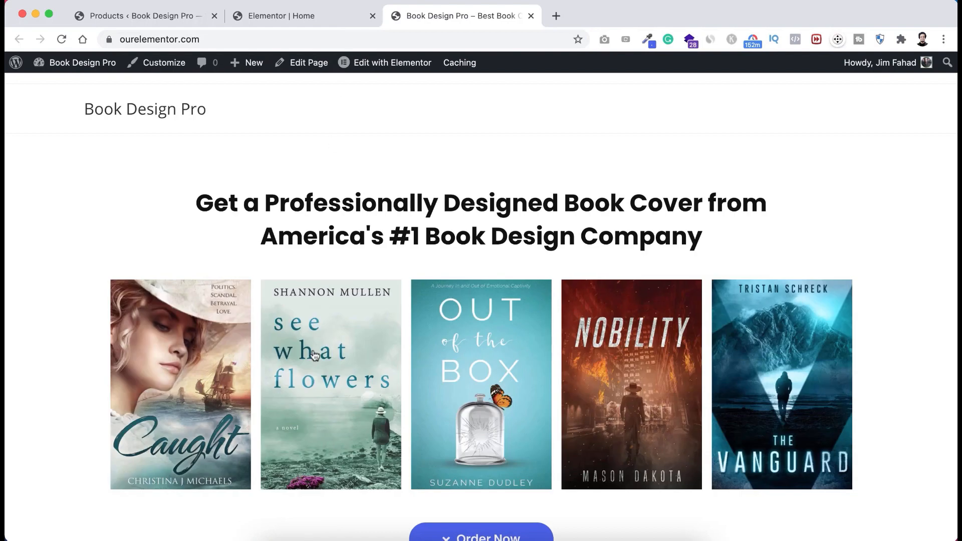
pyautogui.scroll(-5, 313, 354)
pyautogui.scroll(-20, 314, 354)
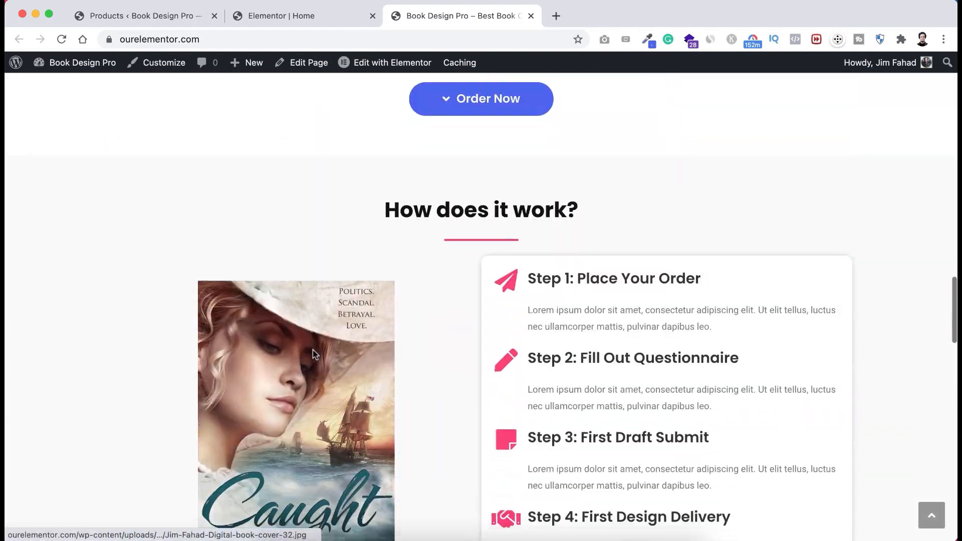
pyautogui.scroll(-20, 312, 354)
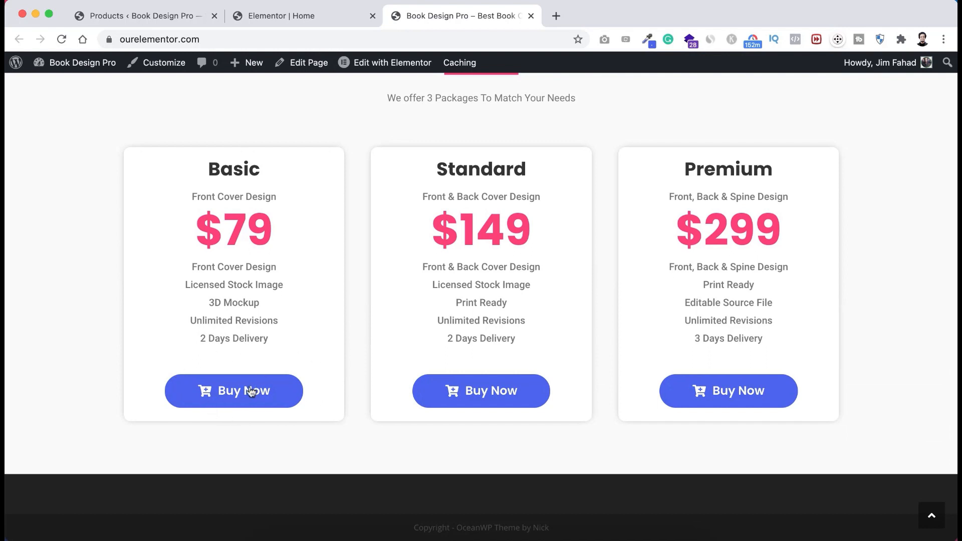
# - Add the Basic package to the cart and confirm it shows at $79.00
pyautogui.click(252, 390)
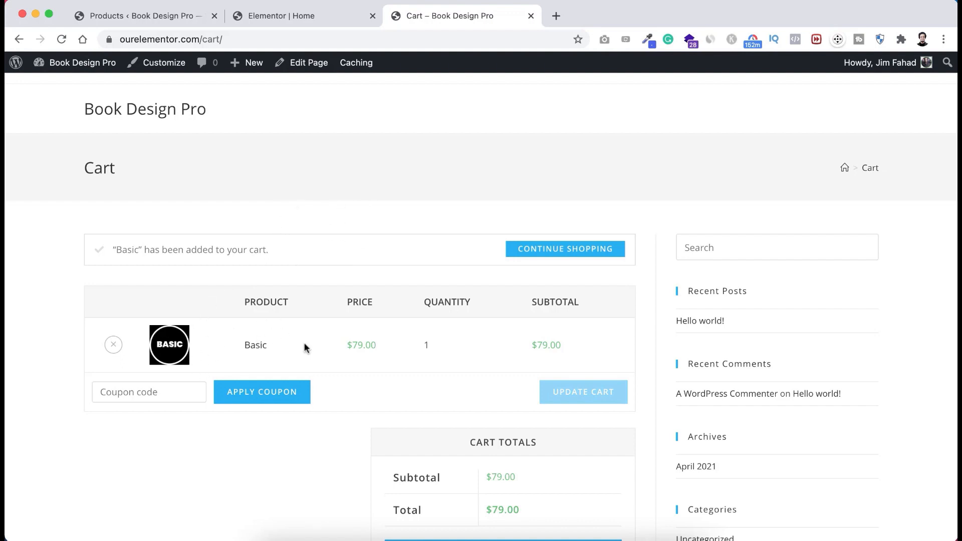
pyautogui.scroll(-2, 304, 342)
pyautogui.scroll(2, 304, 342)
pyautogui.scroll(-2, 276, 405)
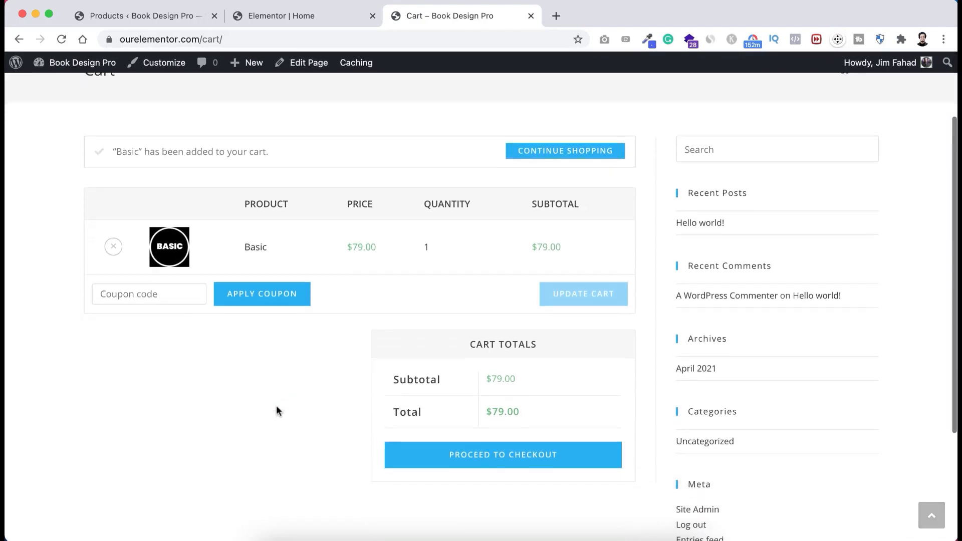
pyautogui.scroll(1, 276, 405)
pyautogui.scroll(1, 258, 429)
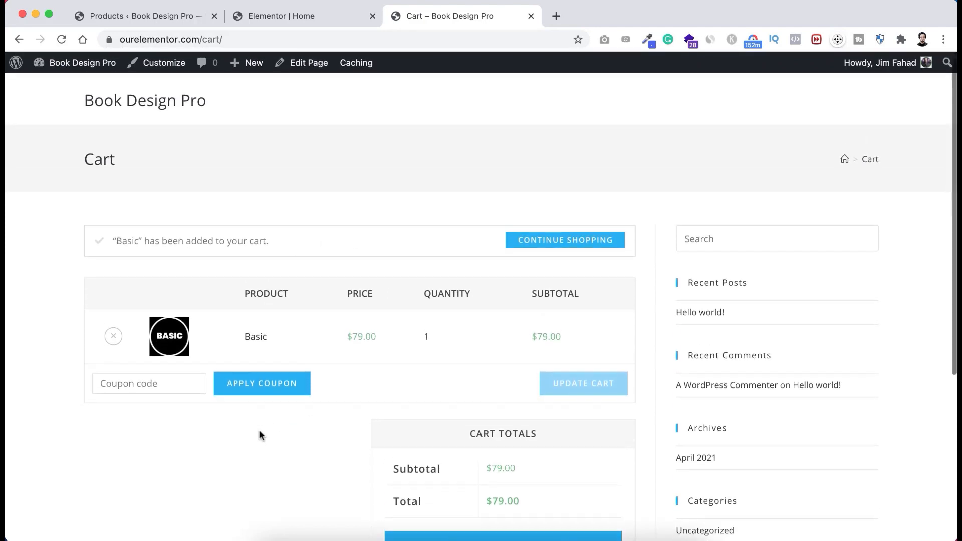
pyautogui.scroll(-2, 259, 429)
pyautogui.scroll(2, 260, 430)
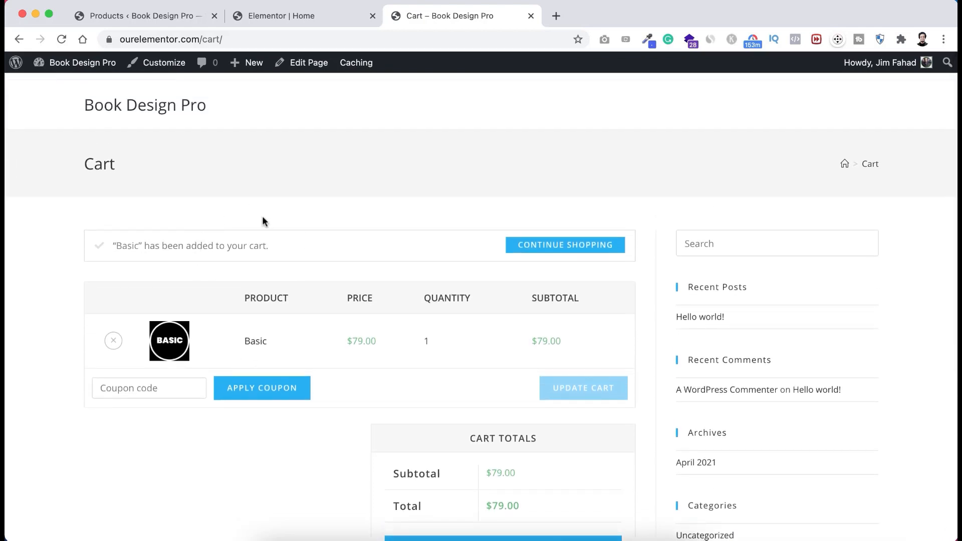
pyautogui.scroll(-3, 236, 401)
pyautogui.scroll(2, 236, 396)
pyautogui.scroll(-1, 236, 395)
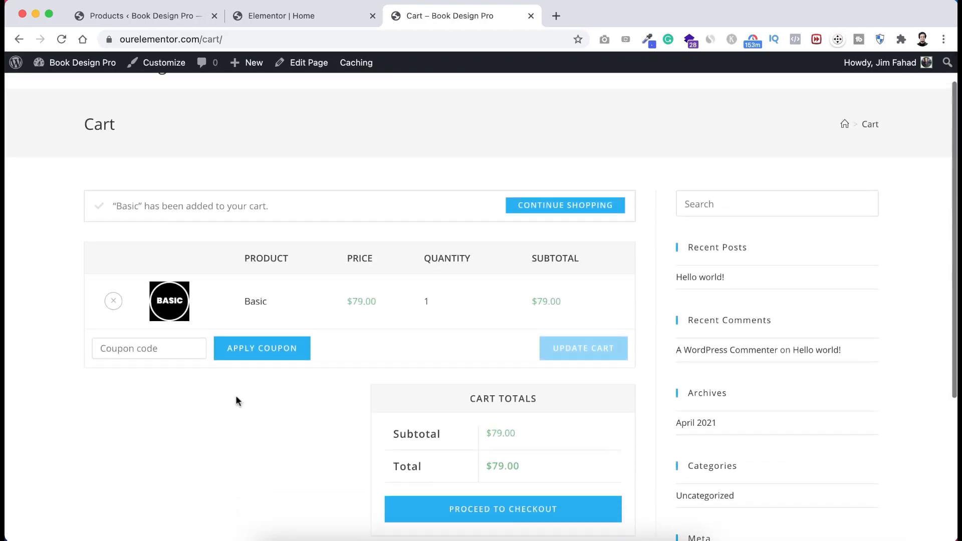
pyautogui.scroll(1, 236, 395)
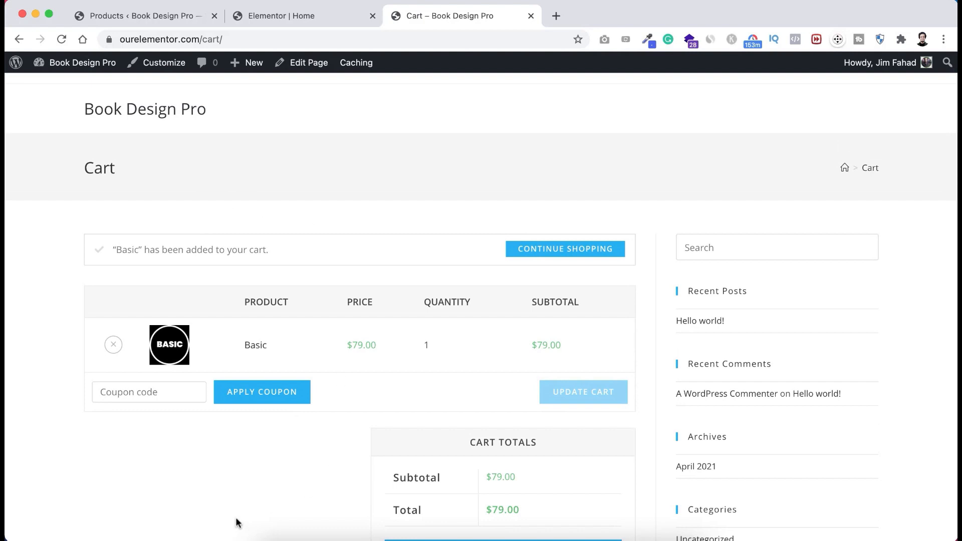
pyautogui.scroll(-3, 238, 521)
pyautogui.scroll(3, 239, 521)
# - Give the Standard Buy Now button the add-to-cart link for product 17
pyautogui.click(303, 20)
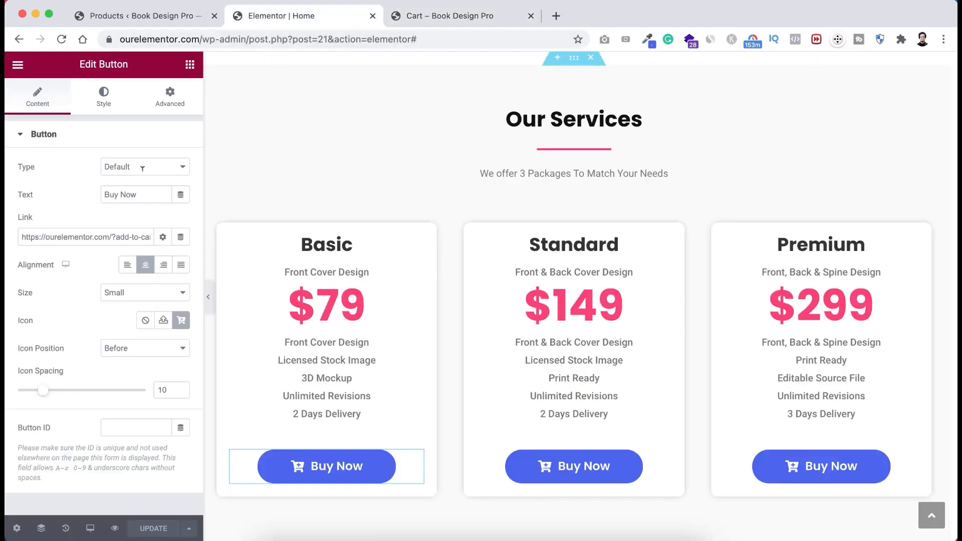
pyautogui.click(56, 235)
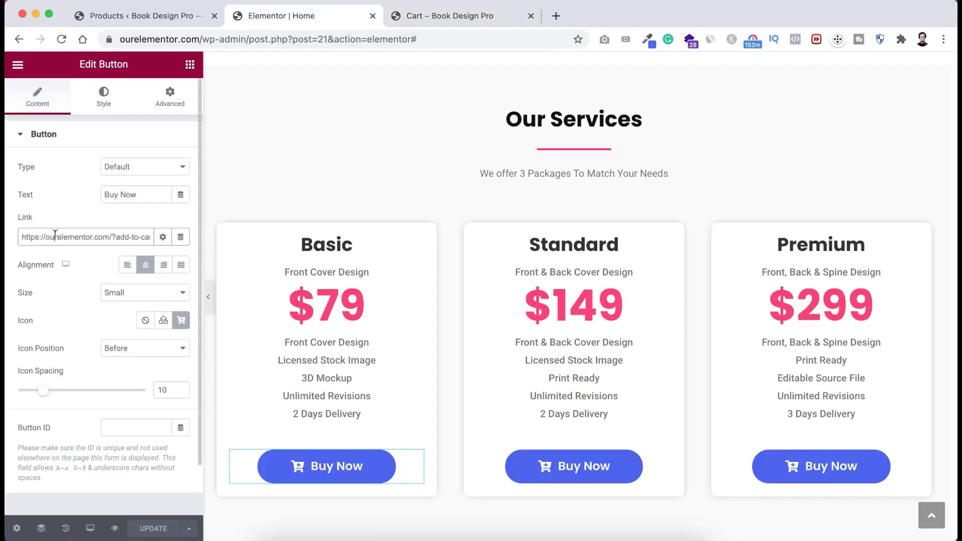
pyautogui.press('super+a')
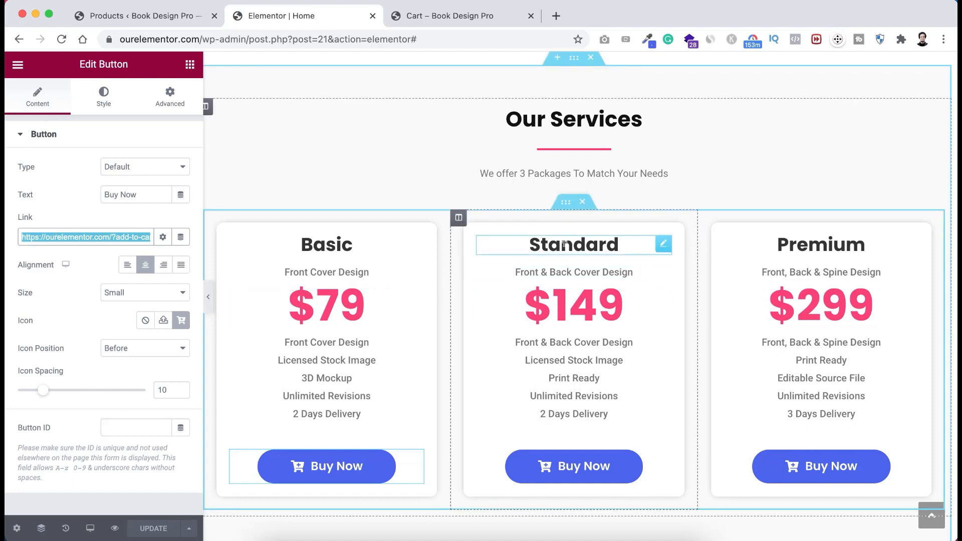
pyautogui.press('BackSpace')
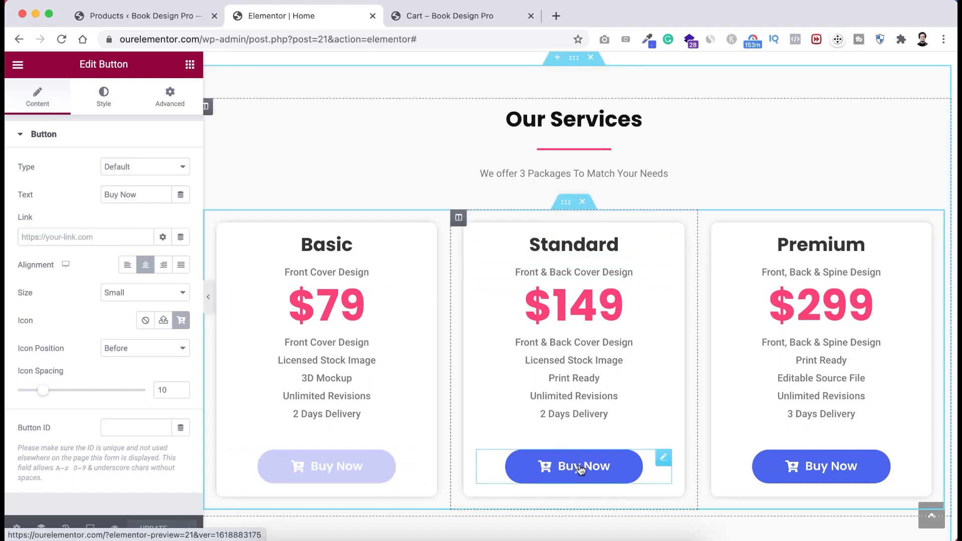
pyautogui.click(56, 234)
pyautogui.press('super+v')
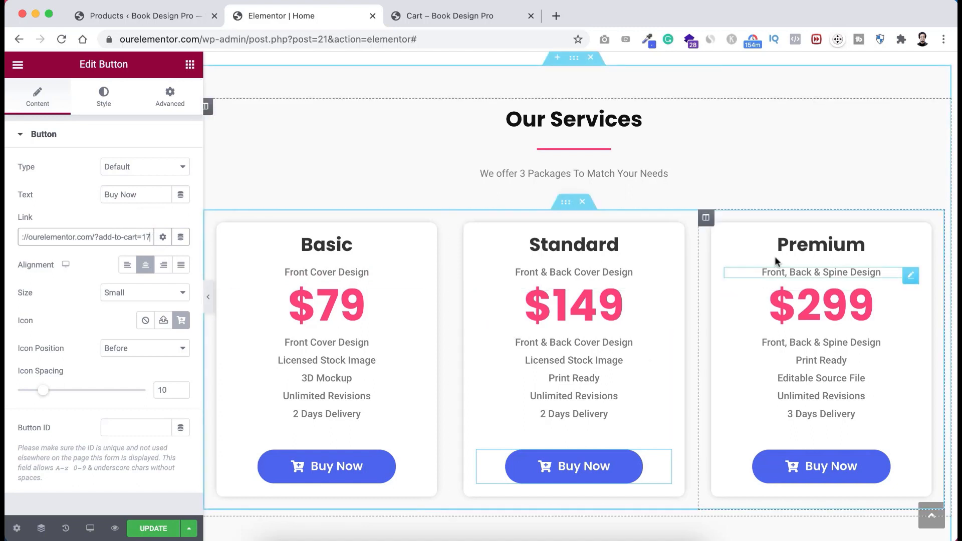
# - Link the Premium Buy Now button to add-to-cart=19 and save the Home page
pyautogui.click(808, 470)
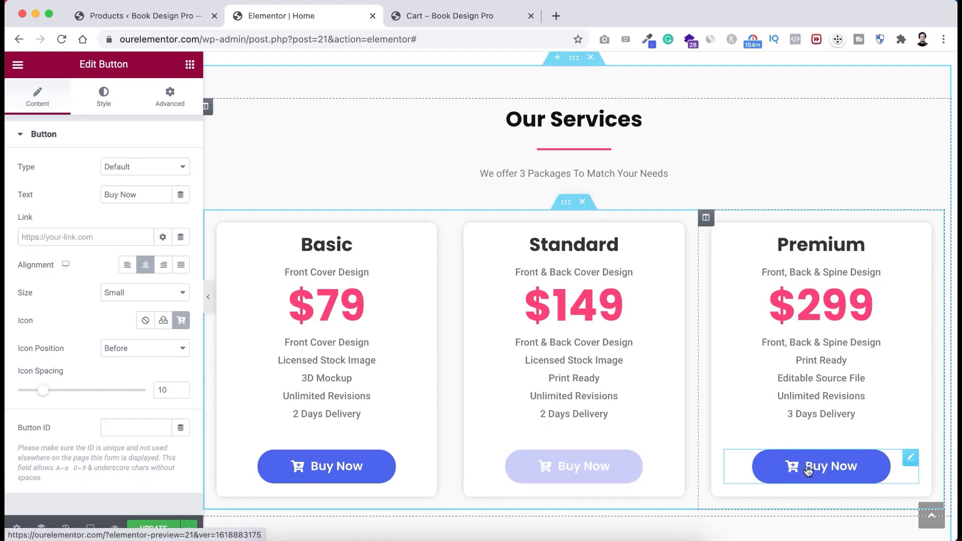
pyautogui.click(114, 237)
pyautogui.write('https://ourelementor.com/?add-to-cart=14')
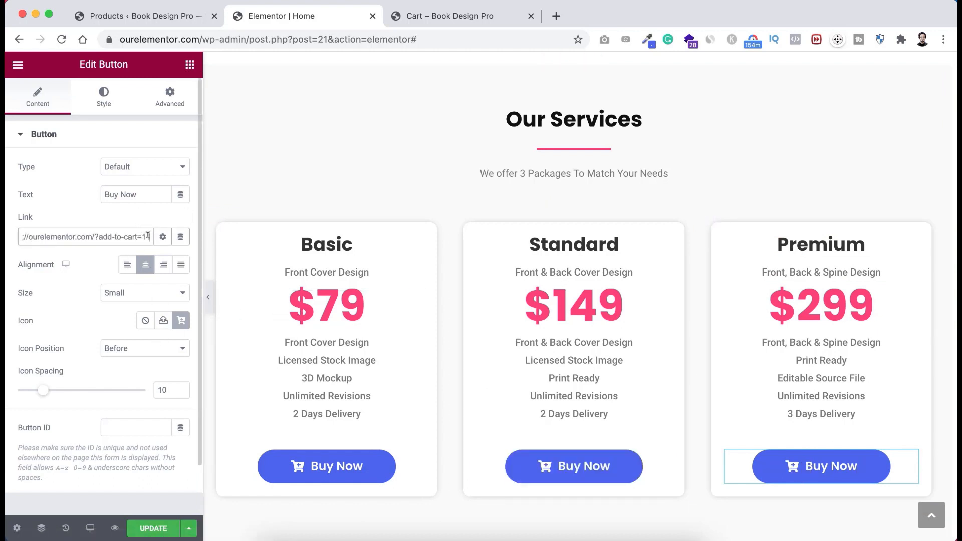
pyautogui.moveTo(147, 235); pyautogui.dragTo(157, 242)
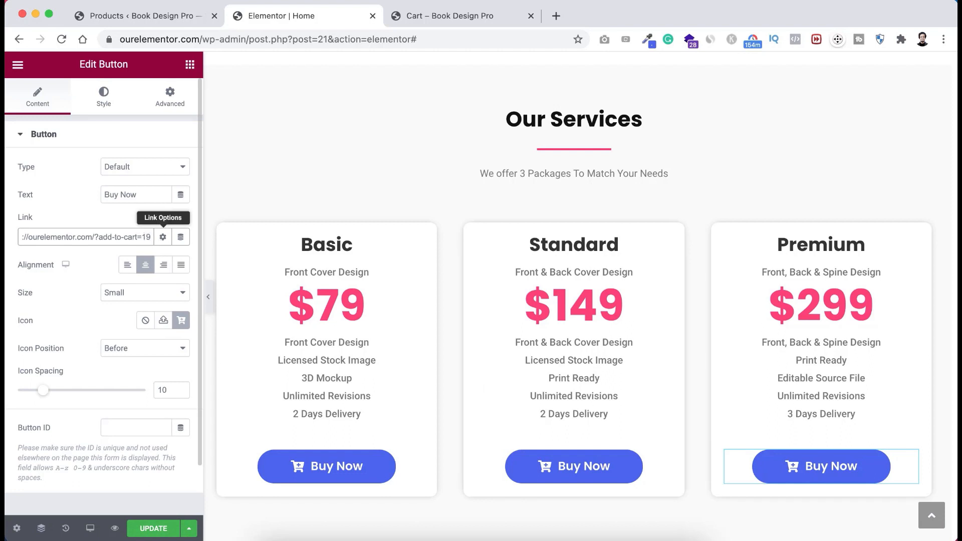
pyautogui.click(150, 529)
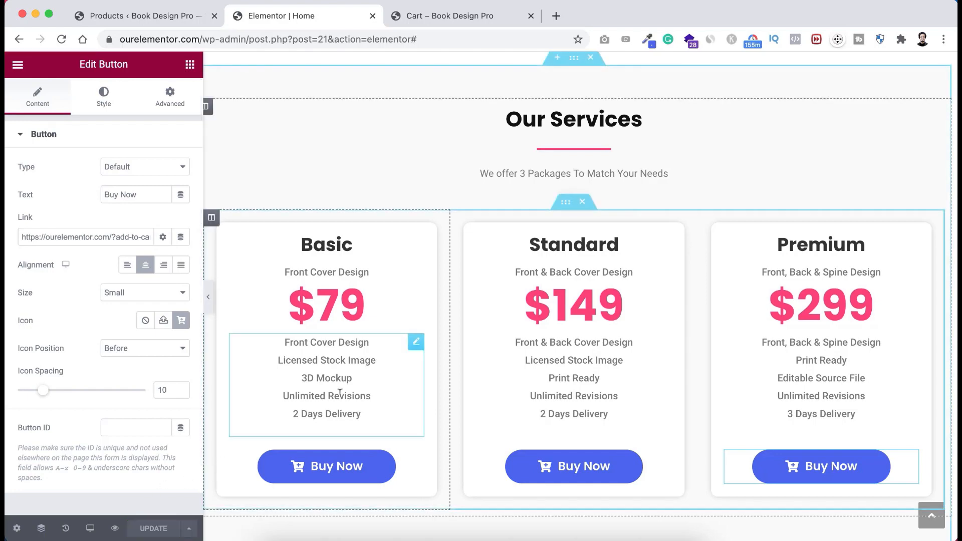
# - Scroll through the Home page canvas to review the three linked package buttons
pyautogui.scroll(-5, 456, 401)
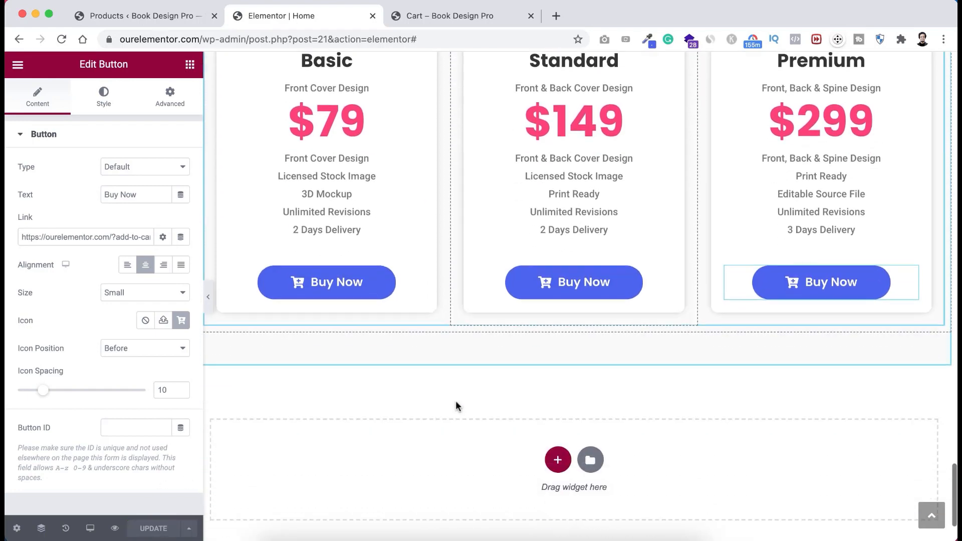
pyautogui.scroll(15, 456, 405)
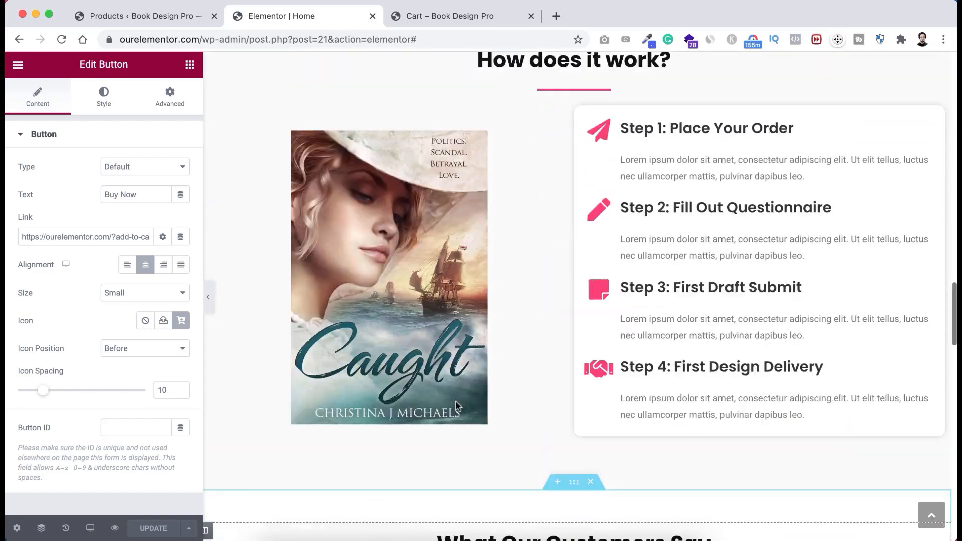
pyautogui.scroll(15, 456, 404)
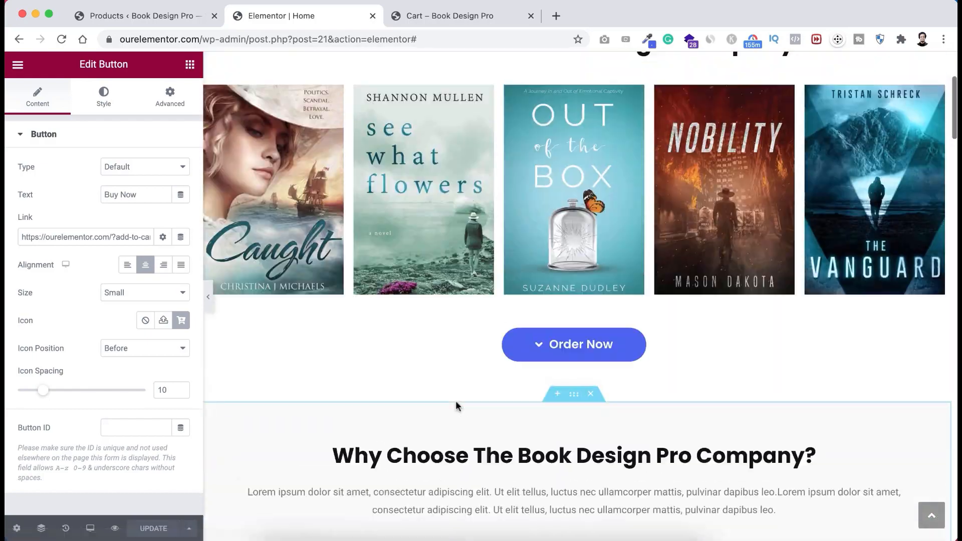
pyautogui.scroll(2, 457, 407)
pyautogui.scroll(-3, 457, 407)
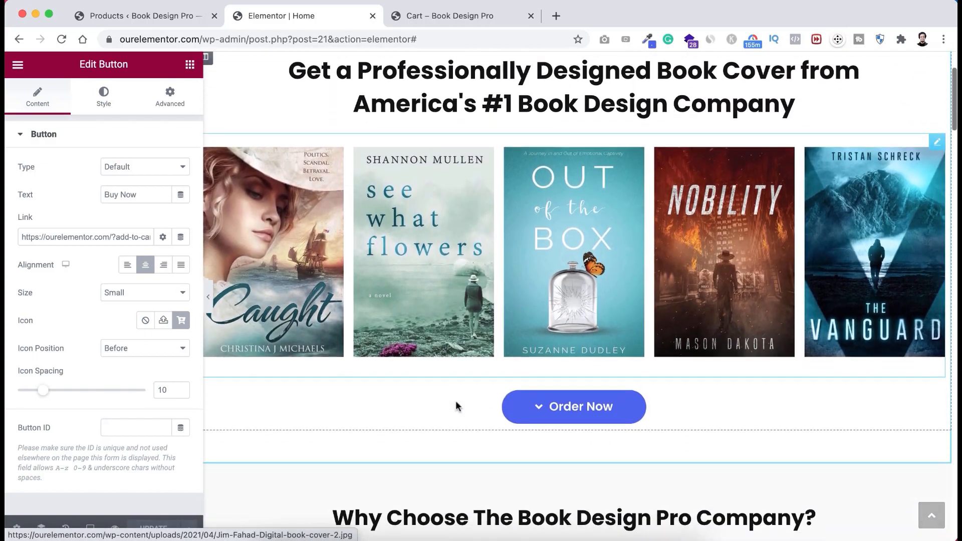
pyautogui.scroll(3, 457, 407)
pyautogui.scroll(-8, 457, 407)
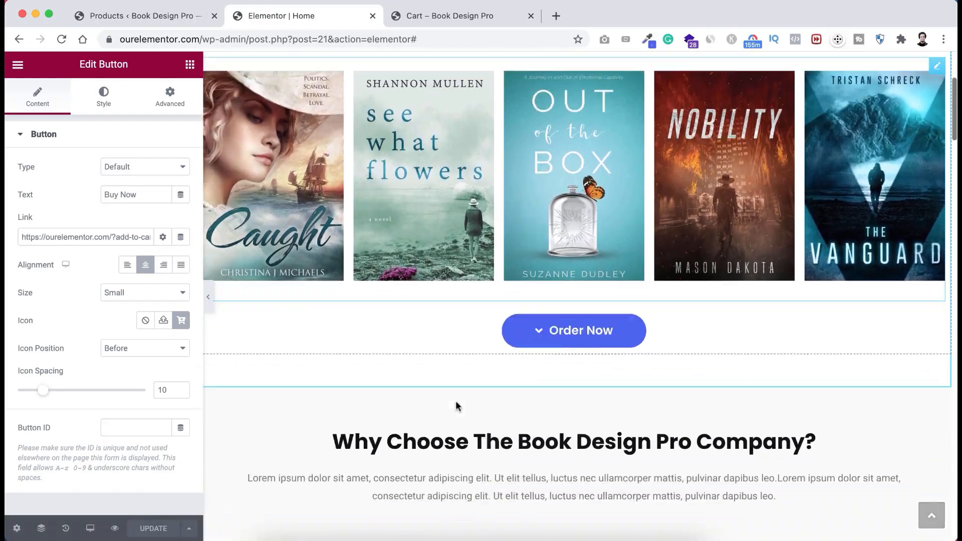
pyautogui.scroll(-12, 456, 403)
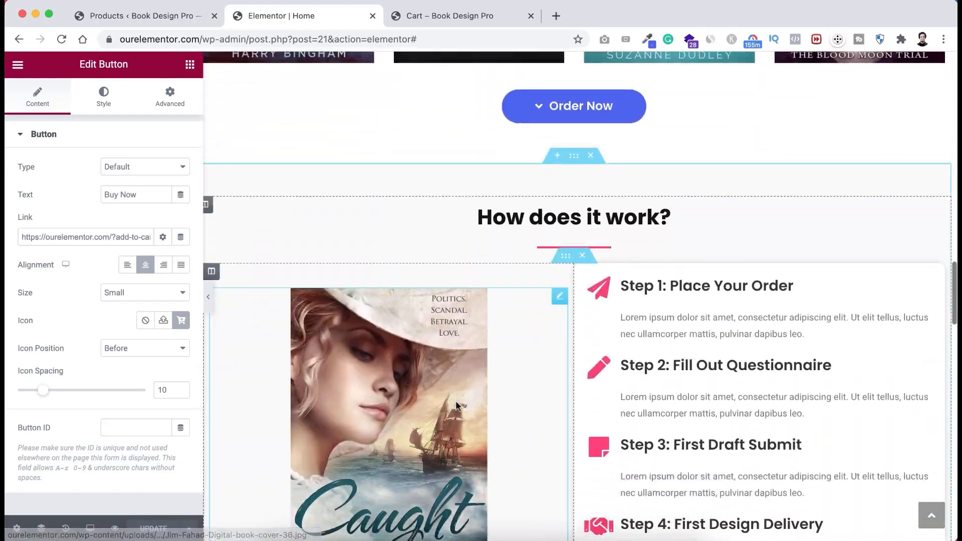
pyautogui.scroll(9, 457, 407)
pyautogui.scroll(10, 457, 407)
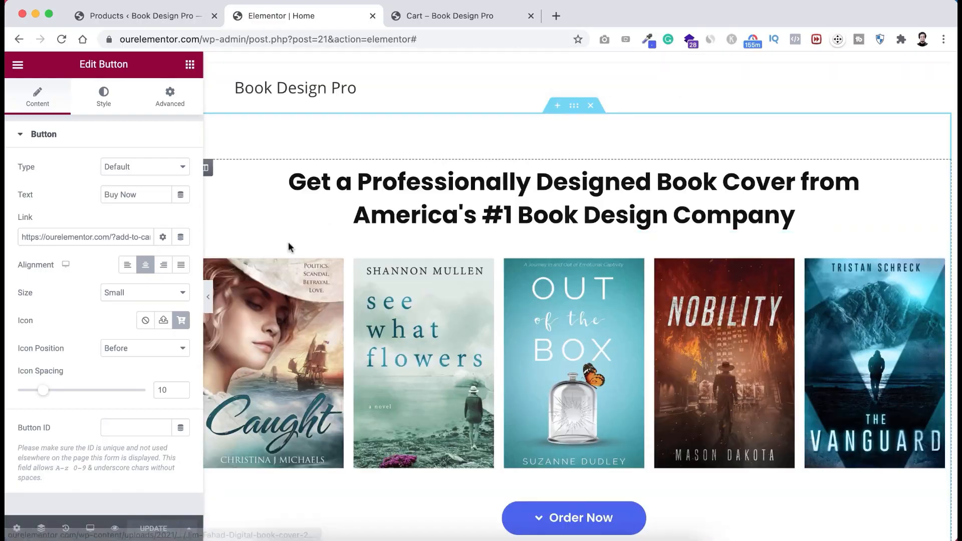
# - Switch the editor preview to Tablet and look over the page
pyautogui.click(91, 529)
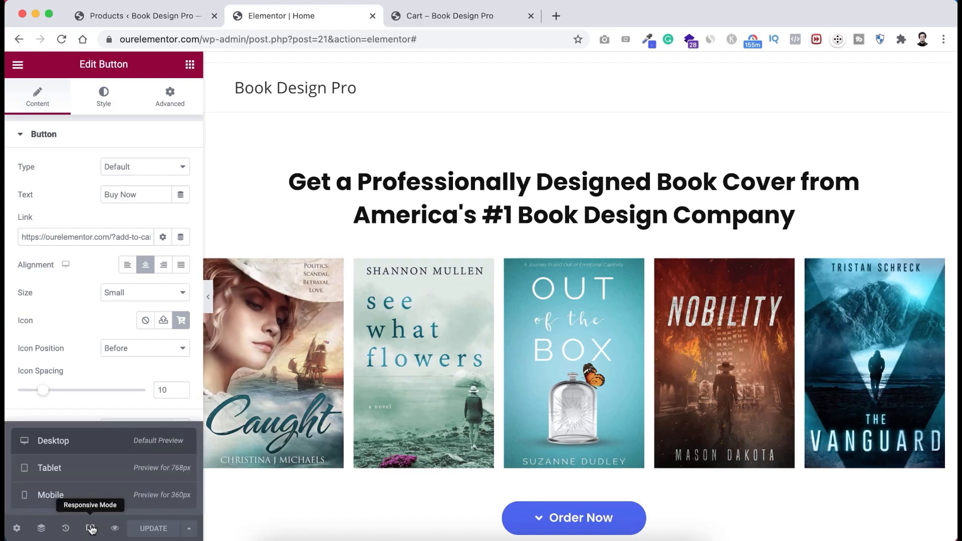
pyautogui.click(99, 474)
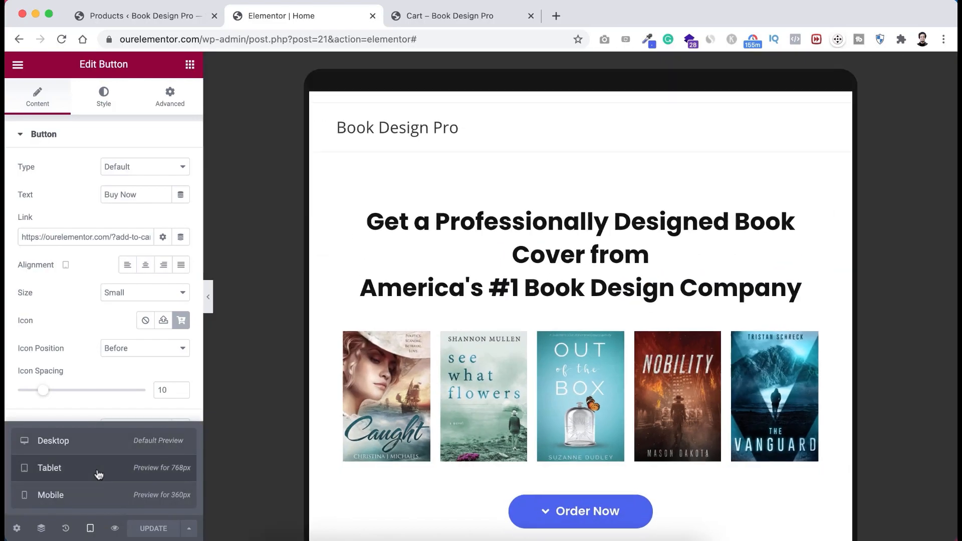
pyautogui.scroll(15, 464, 271)
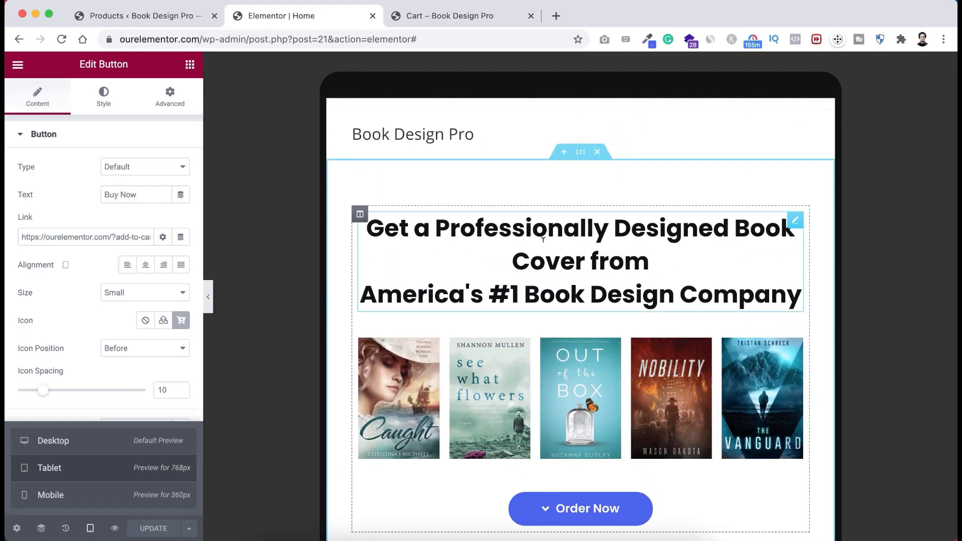
pyautogui.scroll(-2, 553, 258)
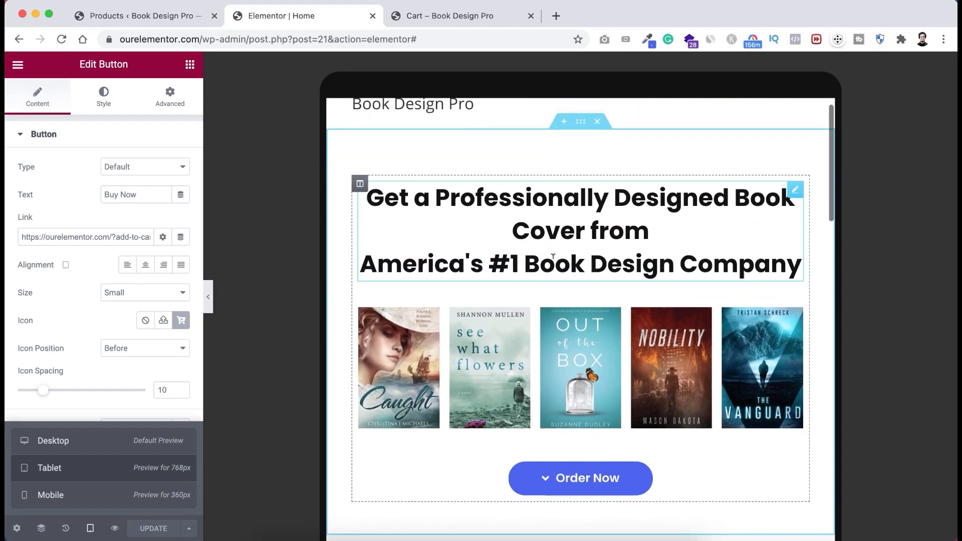
pyautogui.scroll(2, 553, 257)
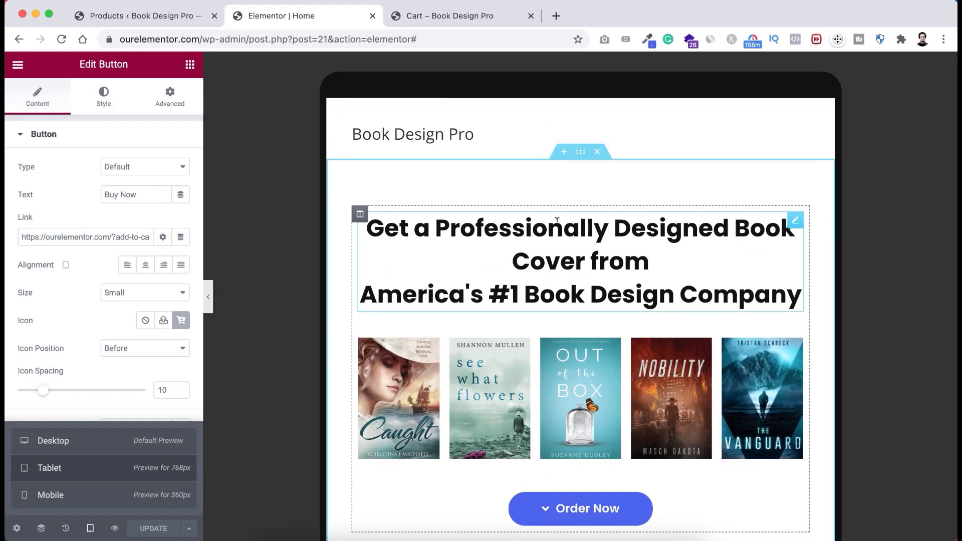
pyautogui.scroll(-2, 557, 220)
pyautogui.scroll(1, 557, 220)
pyautogui.scroll(-1, 557, 221)
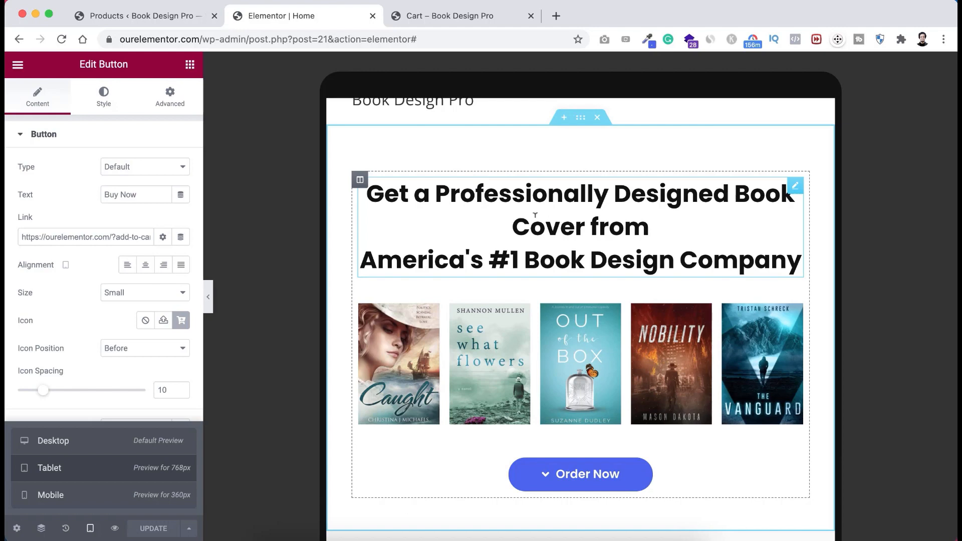
pyautogui.scroll(-1, 570, 224)
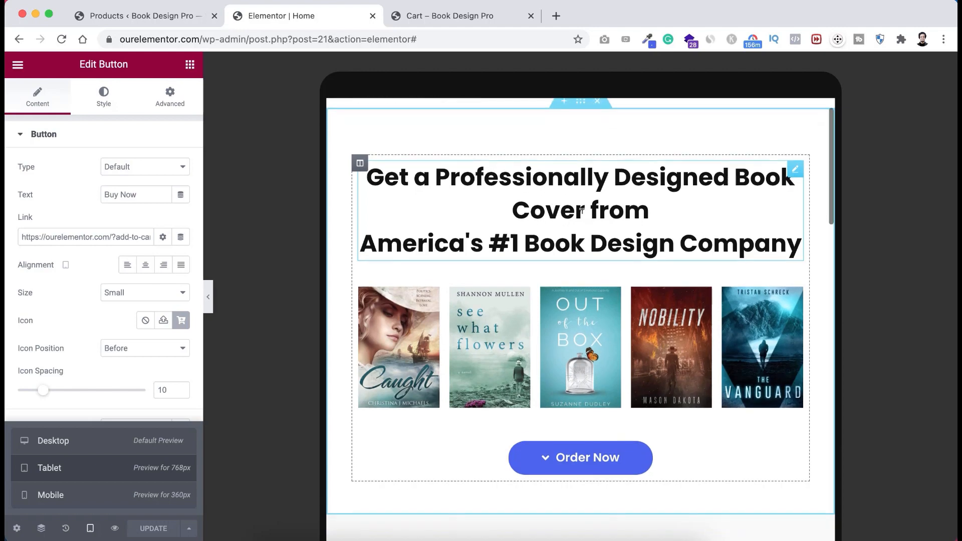
# - Reduce the top heading's tablet font size to 26 px
pyautogui.click(796, 171)
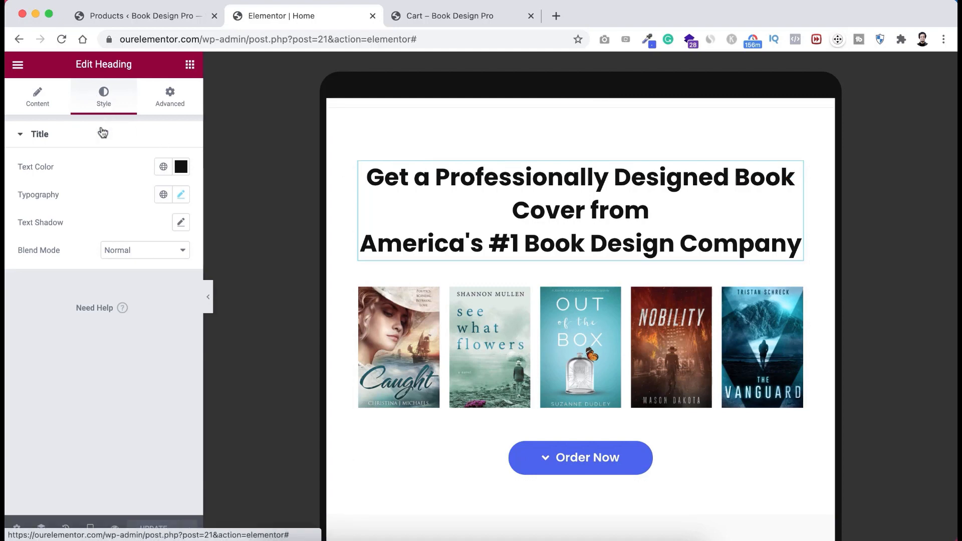
pyautogui.click(182, 196)
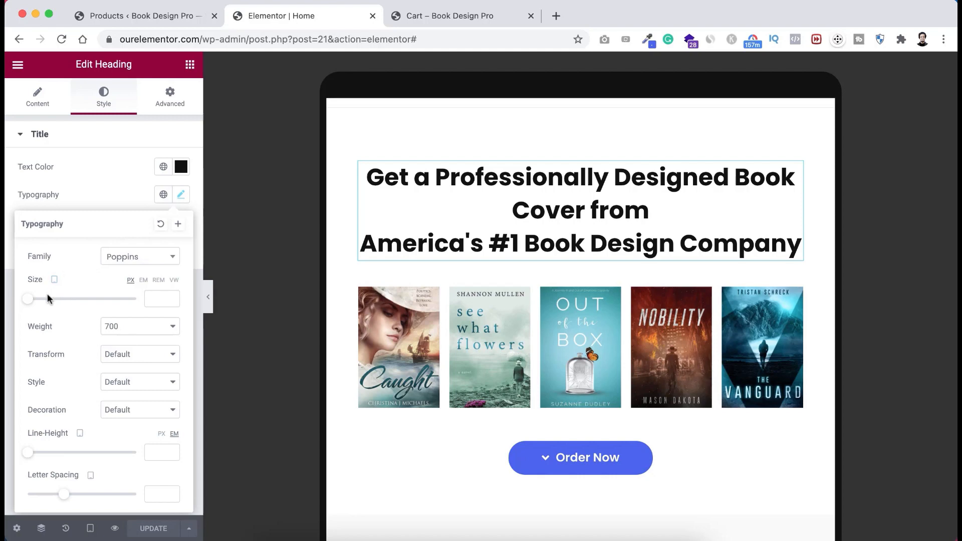
pyautogui.moveTo(30, 301); pyautogui.dragTo(44, 302)
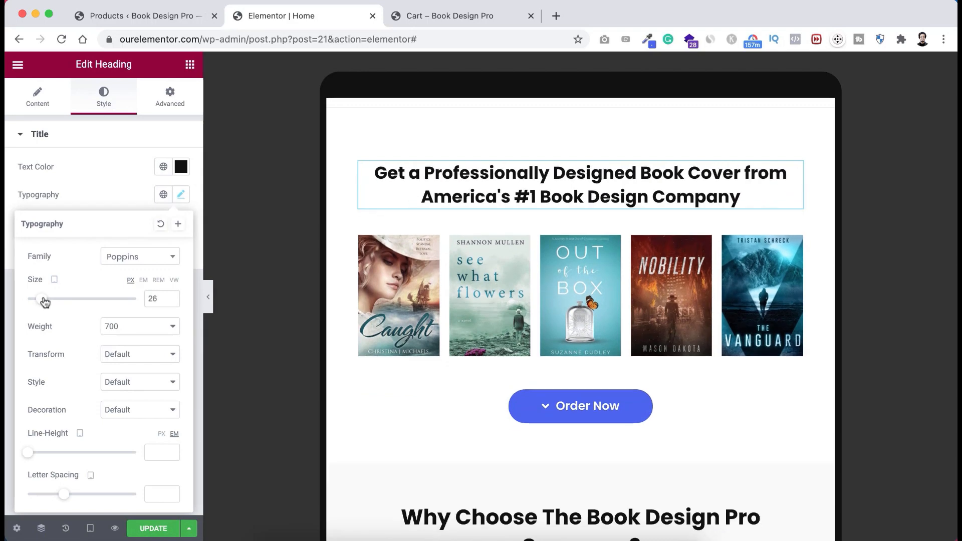
pyautogui.scroll(2, 419, 206)
pyautogui.scroll(-3, 420, 209)
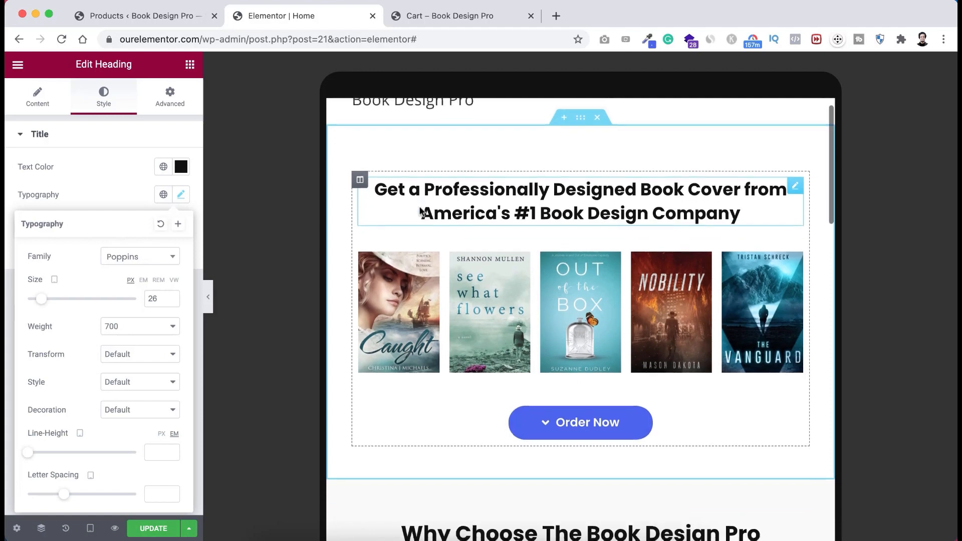
pyautogui.scroll(-3, 530, 324)
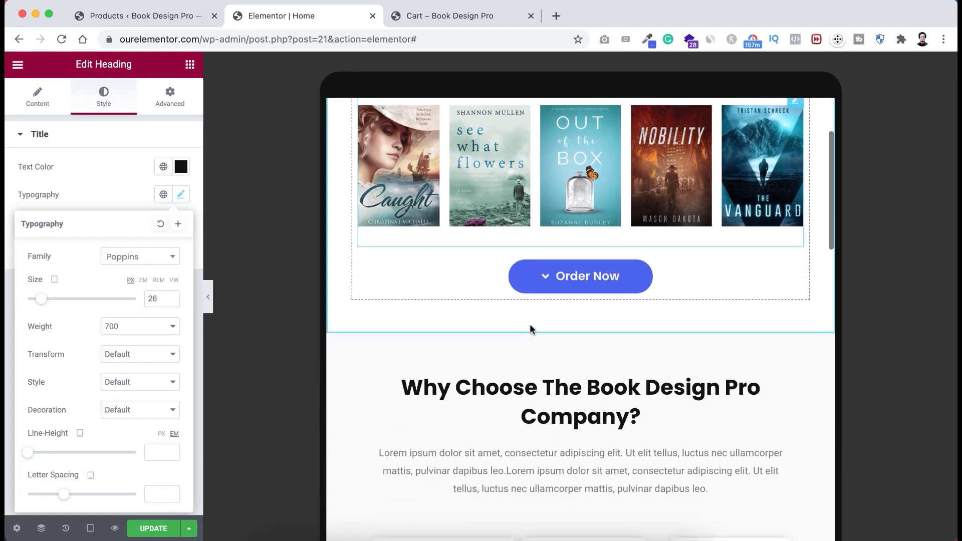
pyautogui.scroll(1, 531, 322)
pyautogui.scroll(-1, 531, 323)
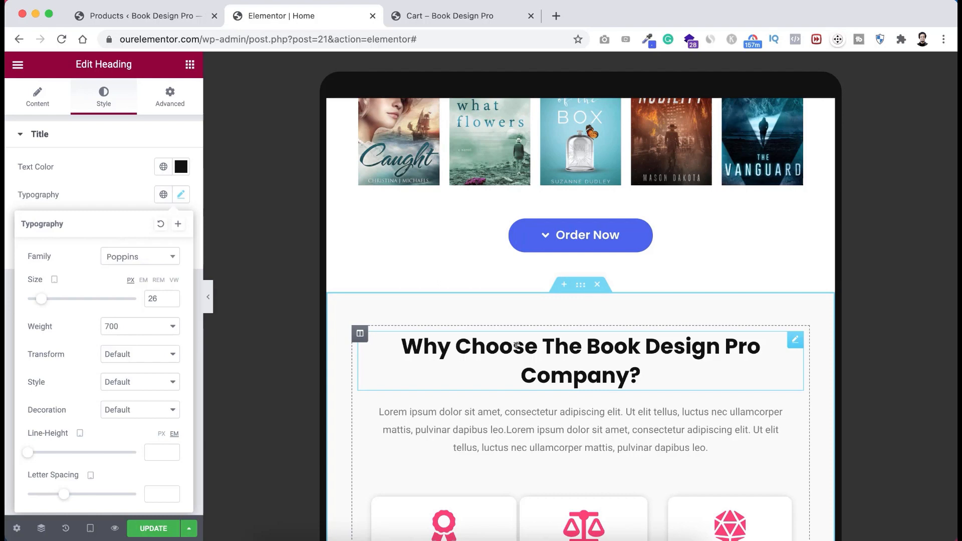
# - Shrink the Why Choose heading to 24 px on tablet
pyautogui.click(486, 344)
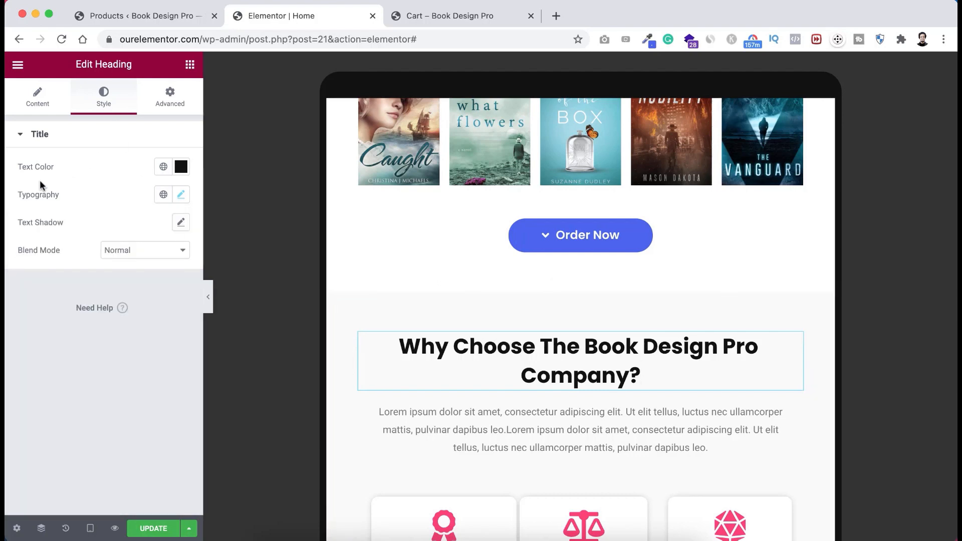
pyautogui.click(181, 194)
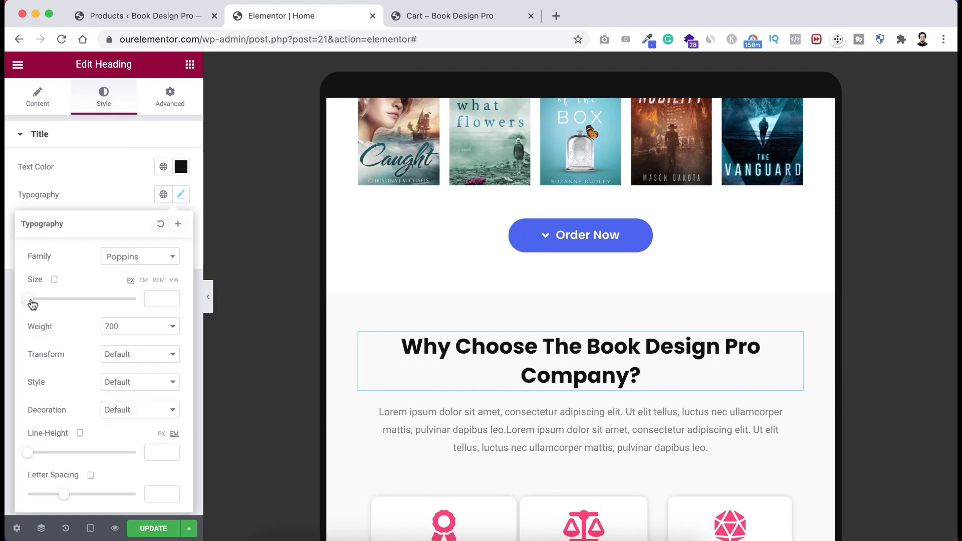
pyautogui.moveTo(32, 300); pyautogui.dragTo(49, 301)
pyautogui.scroll(-5, 503, 416)
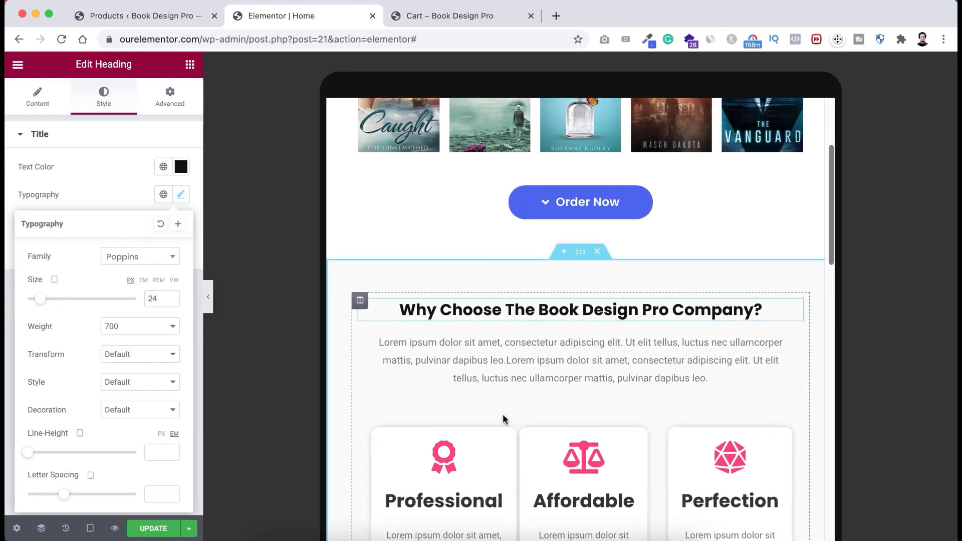
pyautogui.scroll(-2, 503, 420)
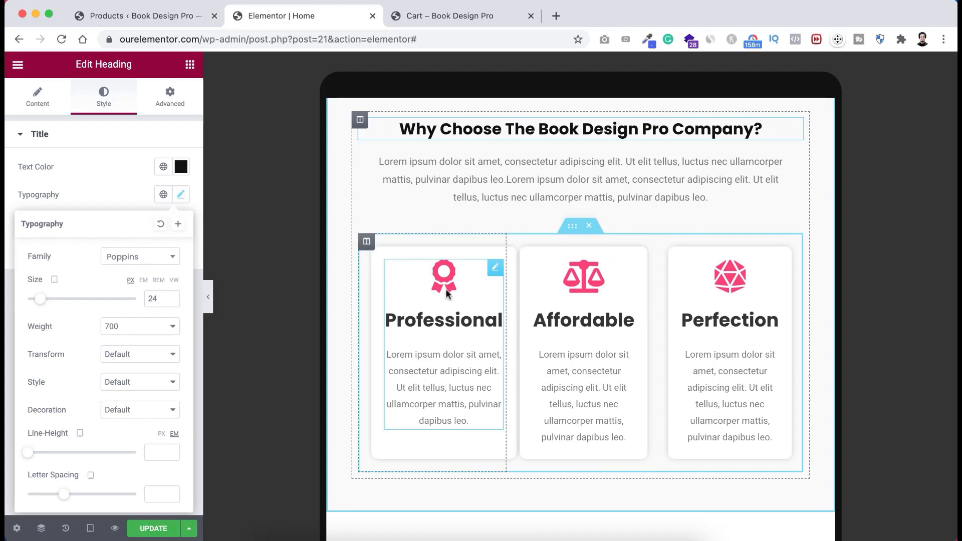
# - Set the Professional, Affordable and Perfection columns to 100% width on tablet
pyautogui.click(367, 242)
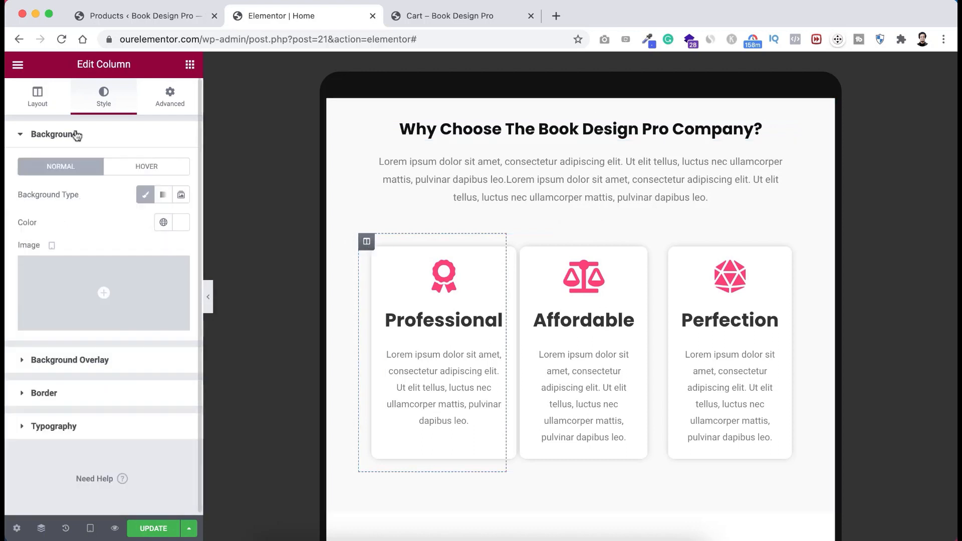
pyautogui.click(38, 99)
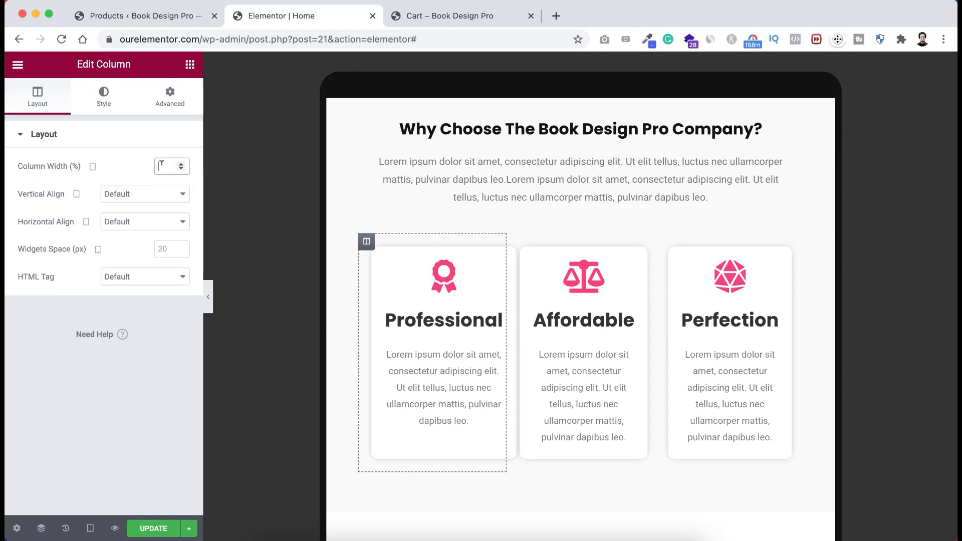
pyautogui.write('00')
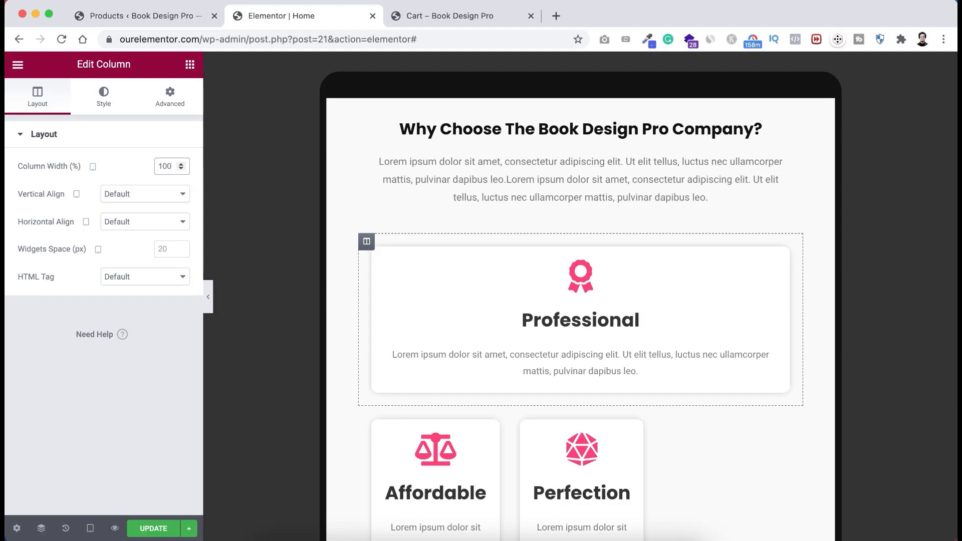
pyautogui.scroll(-3, 419, 334)
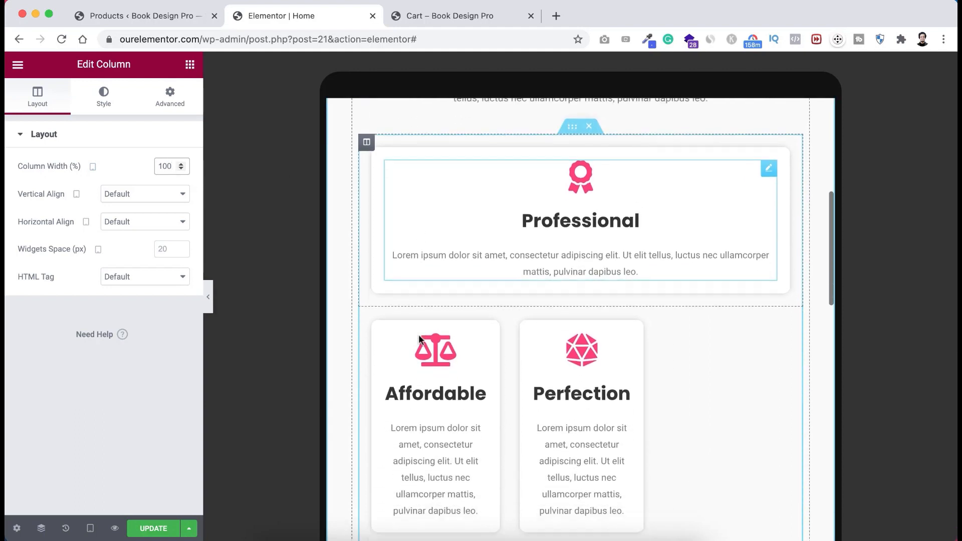
pyautogui.press('BackSpace')
pyautogui.press('BackSpace')
pyautogui.press('BackSpace')
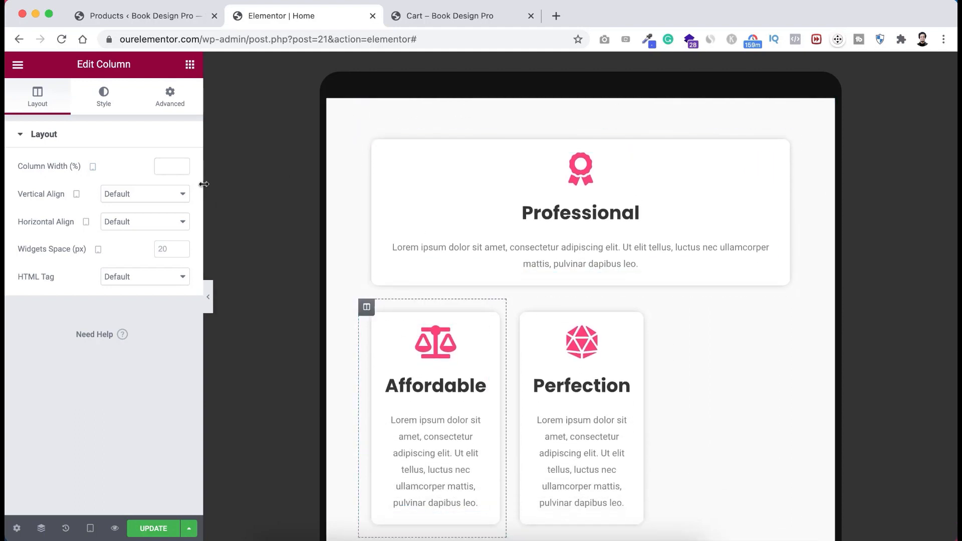
pyautogui.write('100')
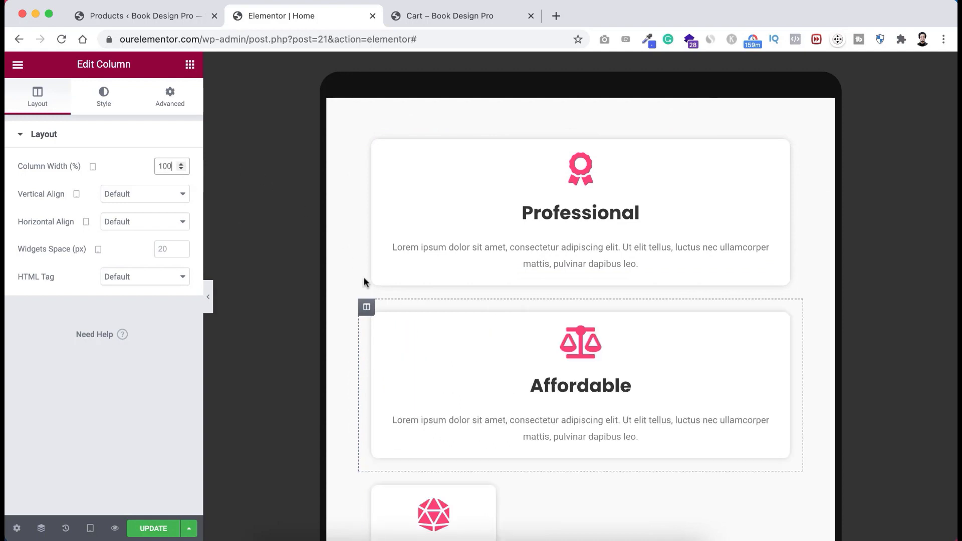
pyautogui.scroll(-4, 366, 293)
pyautogui.click(362, 346)
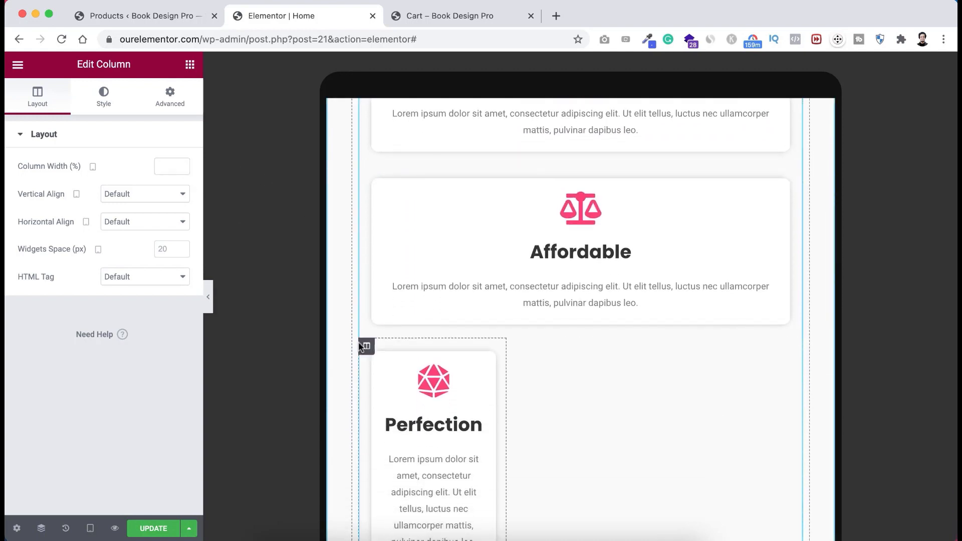
pyautogui.write('100')
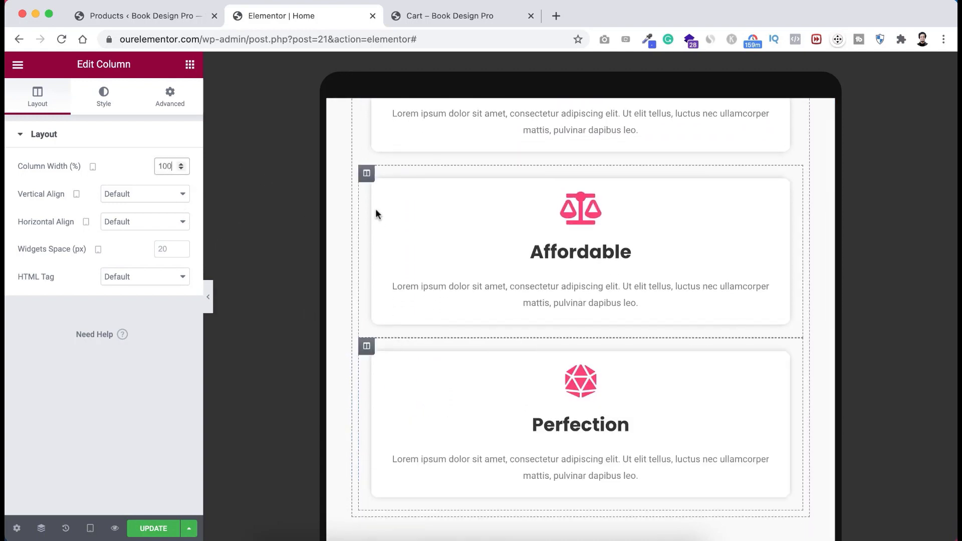
pyautogui.scroll(5, 380, 213)
pyautogui.scroll(-8, 380, 214)
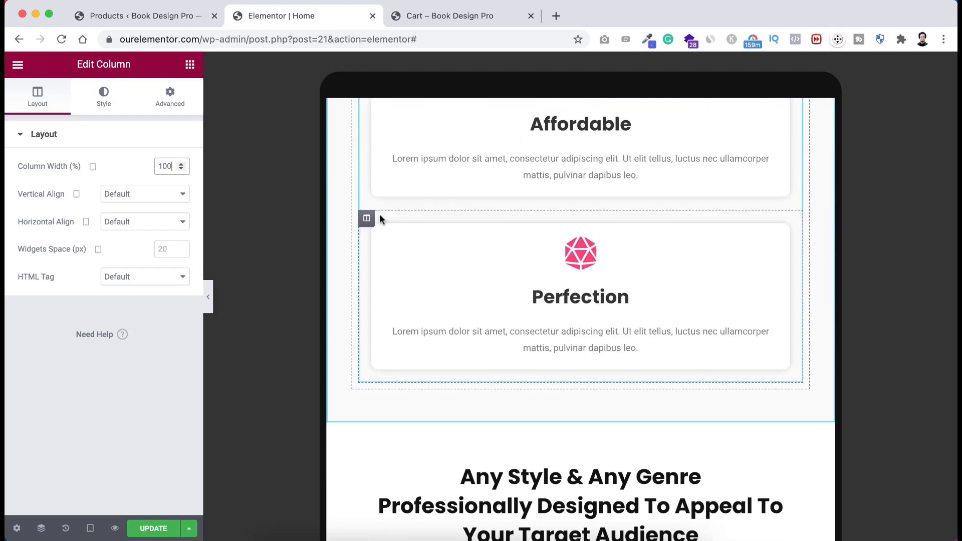
pyautogui.scroll(-4, 380, 213)
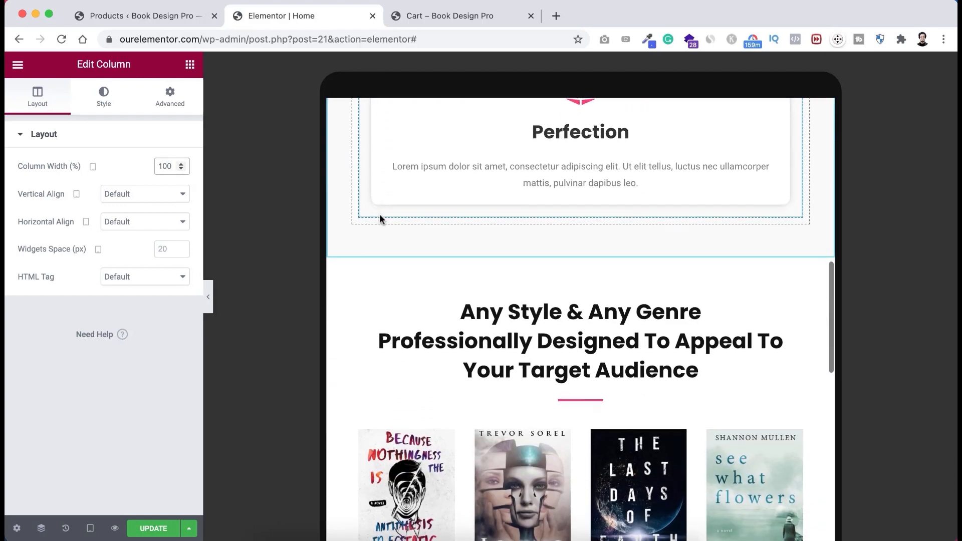
# - Set the 'Any Style & Any Genre' heading to 24 px on tablet
pyautogui.click(497, 311)
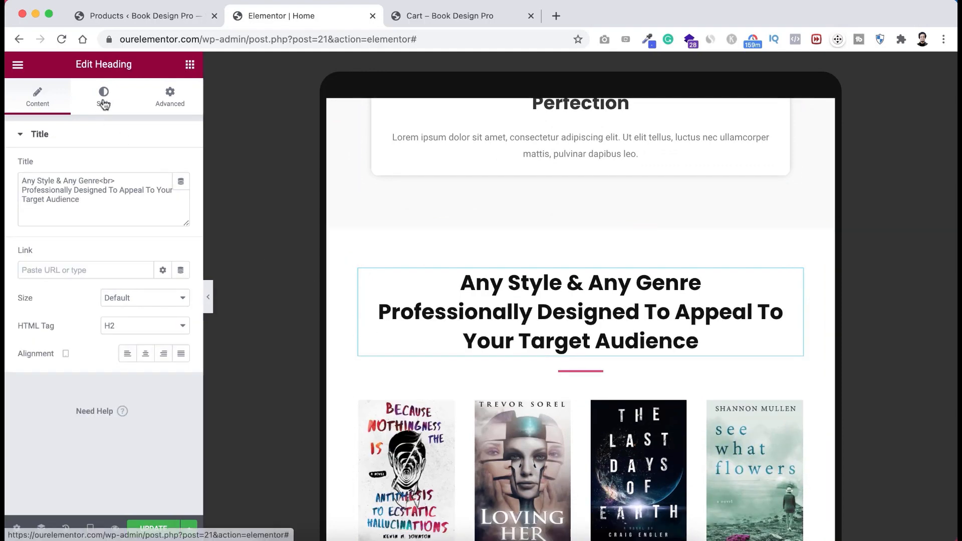
pyautogui.click(103, 106)
pyautogui.click(182, 196)
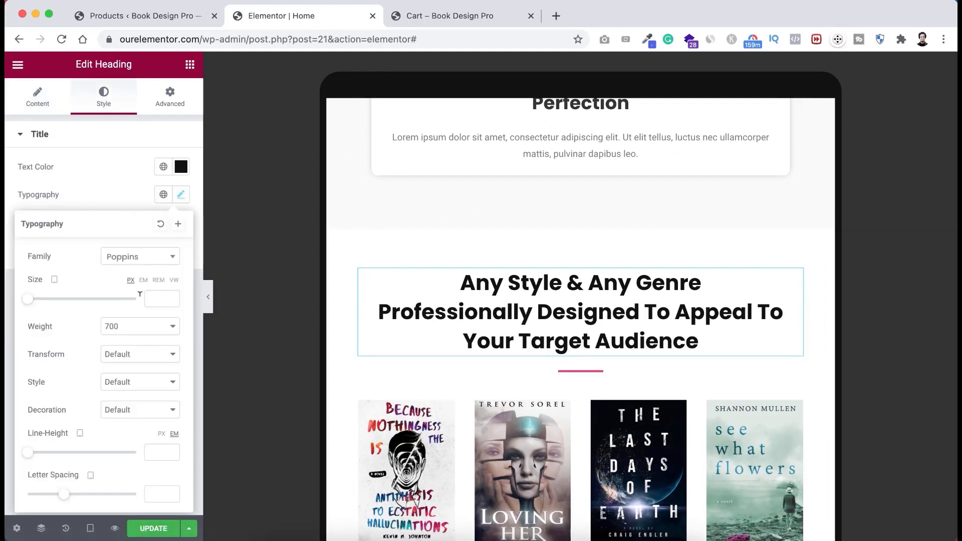
pyautogui.click(156, 298)
pyautogui.write('24')
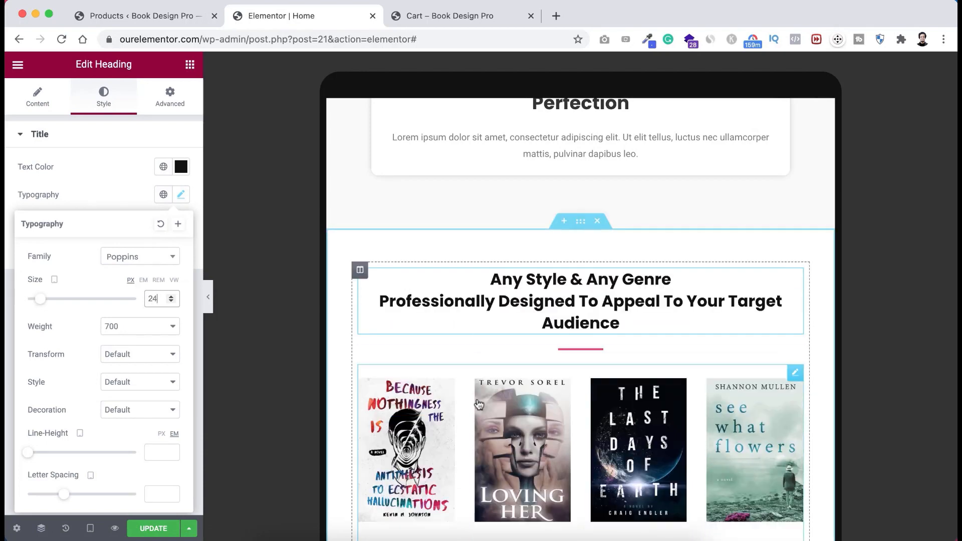
pyautogui.scroll(-5, 480, 405)
pyautogui.scroll(-8, 479, 405)
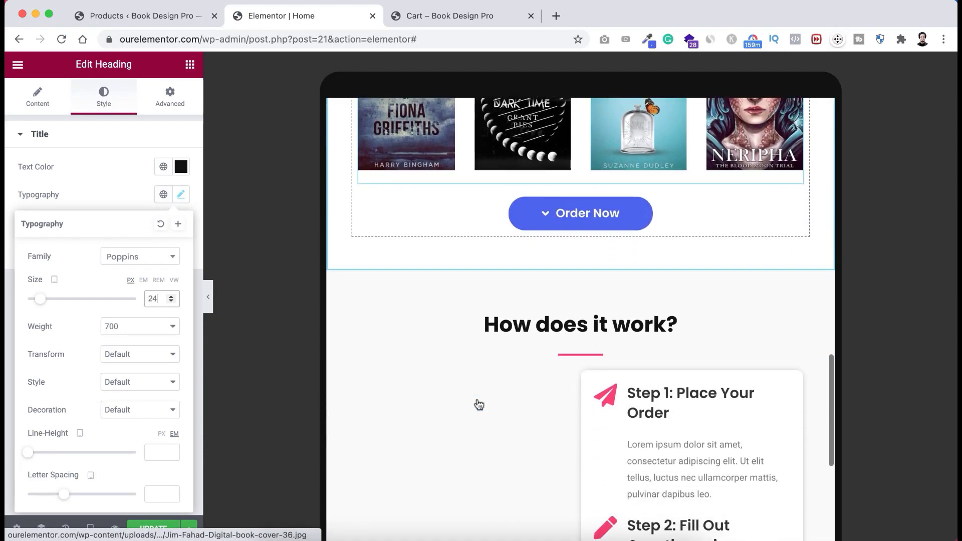
pyautogui.scroll(3, 478, 403)
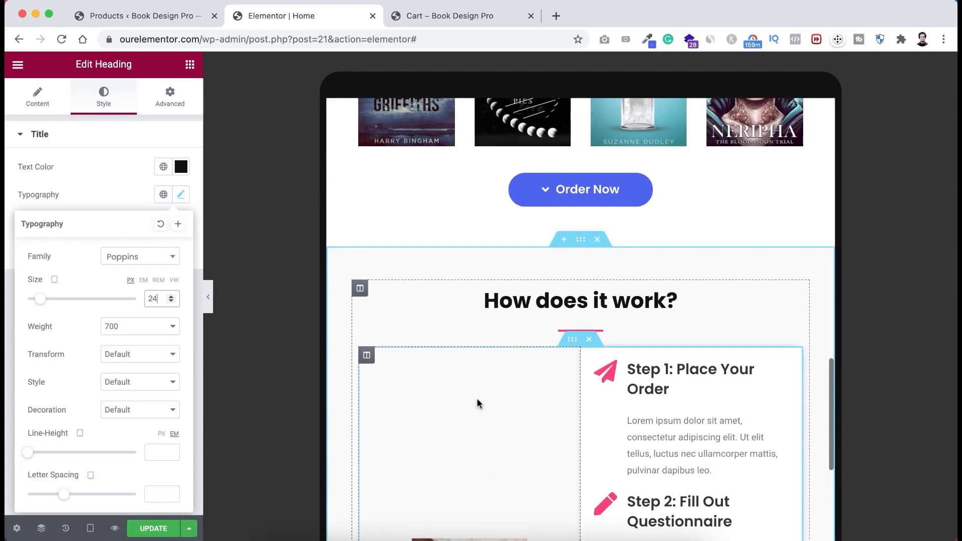
pyautogui.scroll(-2, 478, 404)
pyautogui.scroll(2, 478, 403)
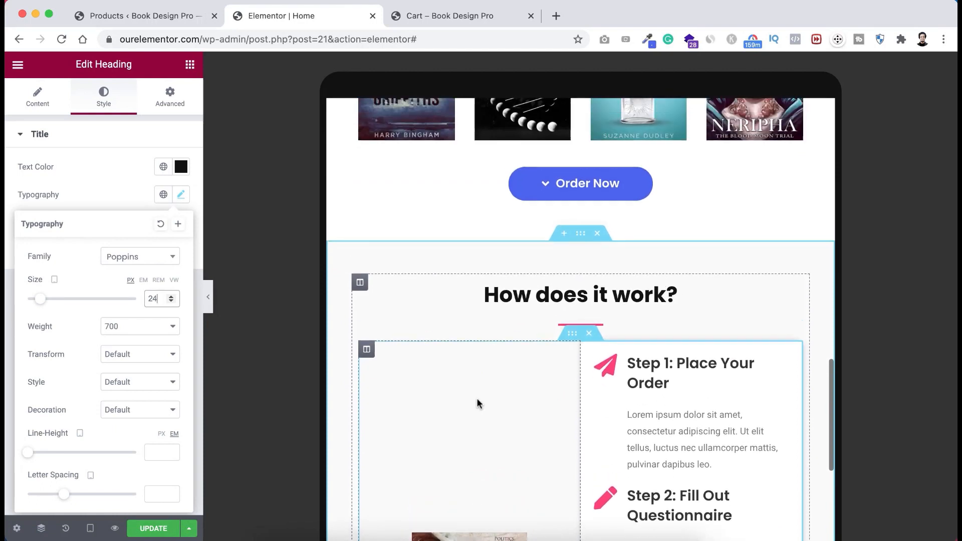
# - Set the 'How does it work?' heading to 24 px on tablet
pyautogui.click(524, 300)
pyautogui.click(105, 99)
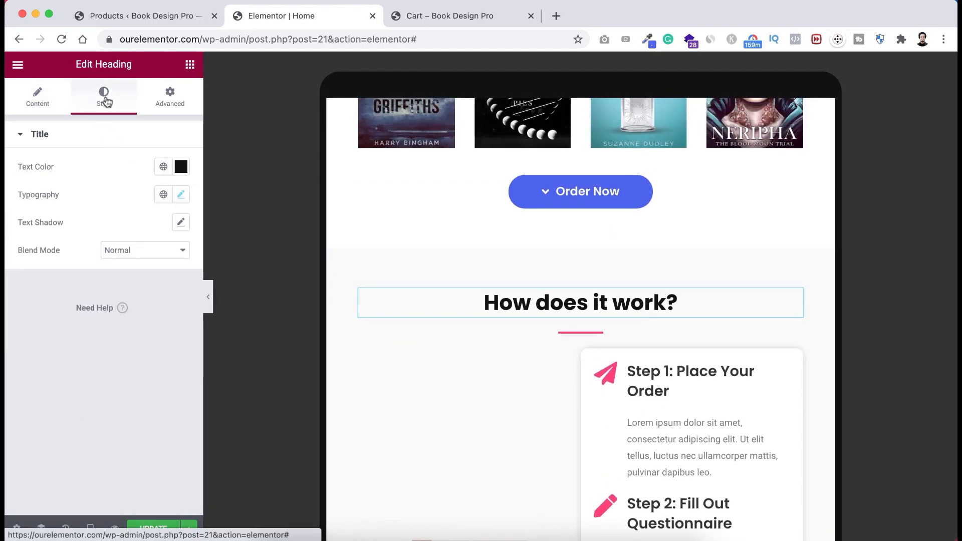
pyautogui.click(181, 194)
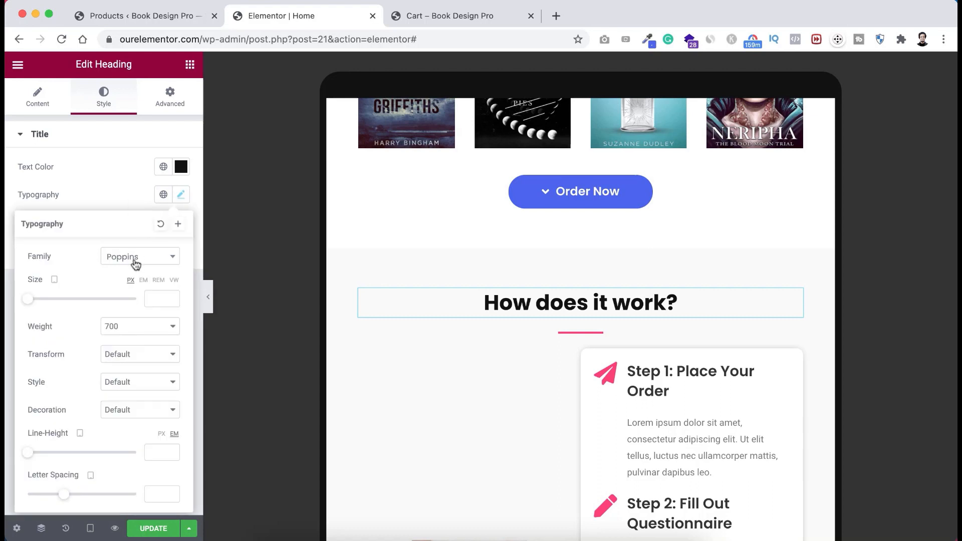
pyautogui.write('24')
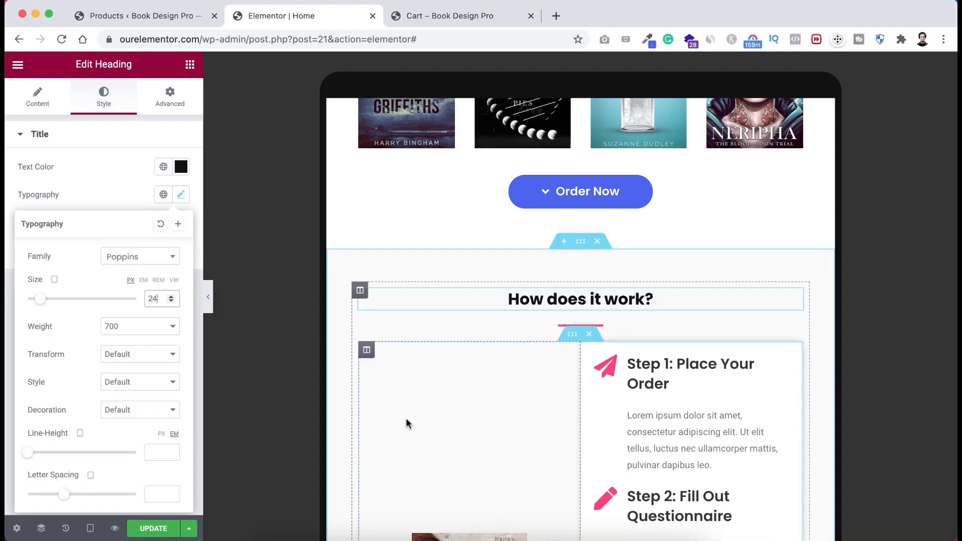
pyautogui.scroll(-5, 407, 421)
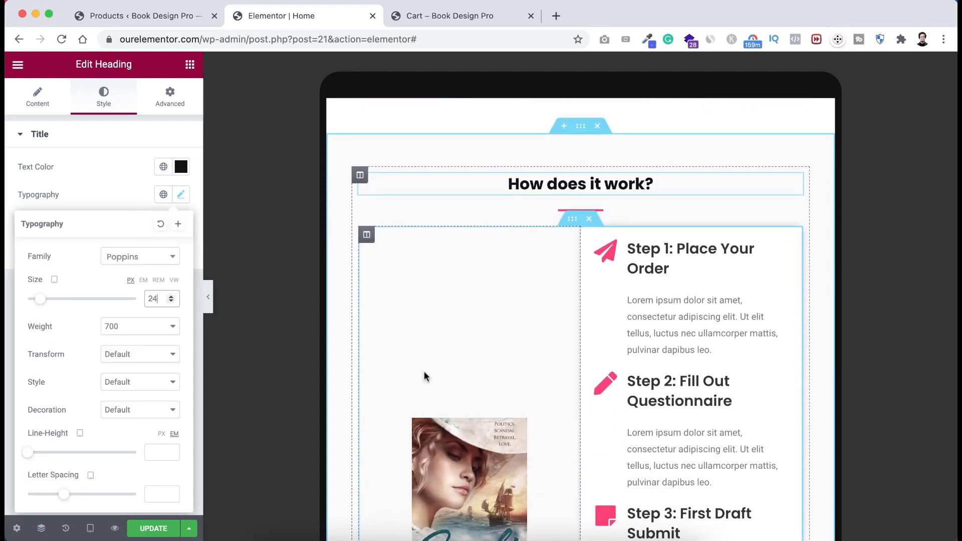
pyautogui.scroll(-2, 425, 376)
pyautogui.scroll(2, 401, 326)
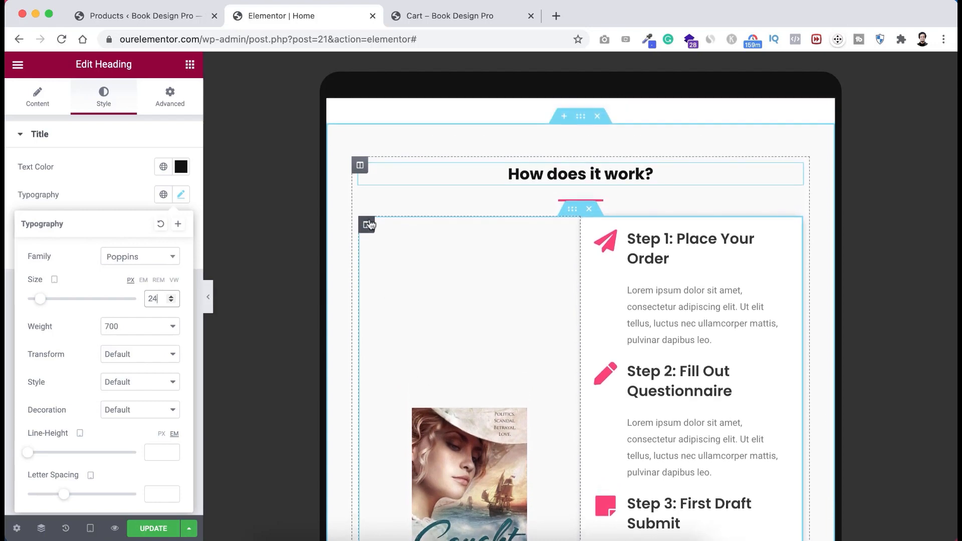
# - Set the book-cover and steps-list columns to 100% width on tablet
pyautogui.click(369, 224)
pyautogui.write('1')
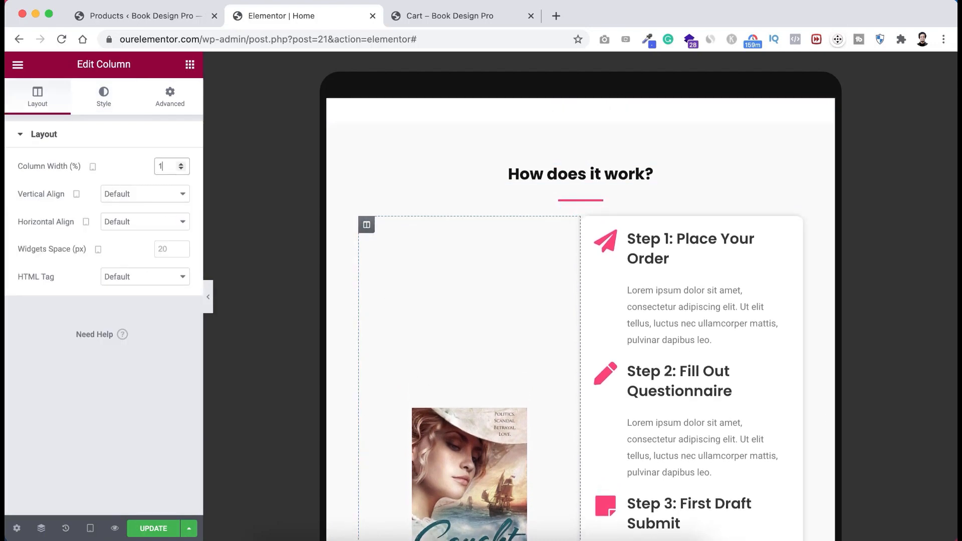
pyautogui.write('00')
pyautogui.scroll(-6, 404, 291)
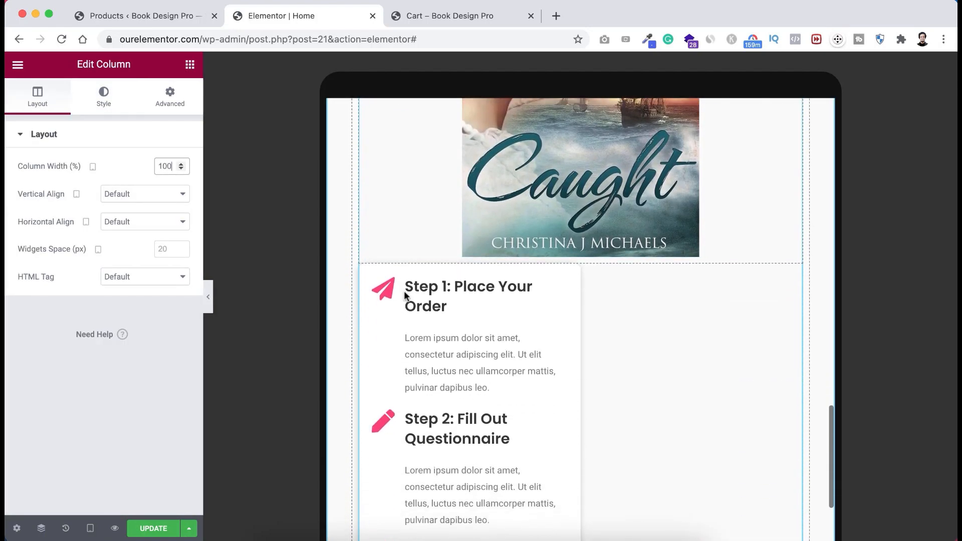
pyautogui.scroll(1, 405, 296)
pyautogui.click(367, 284)
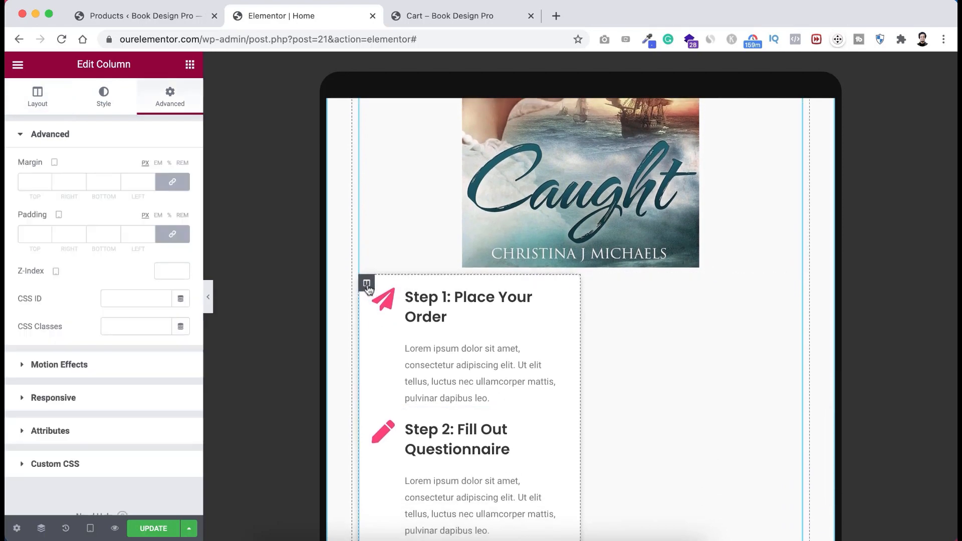
pyautogui.click(36, 99)
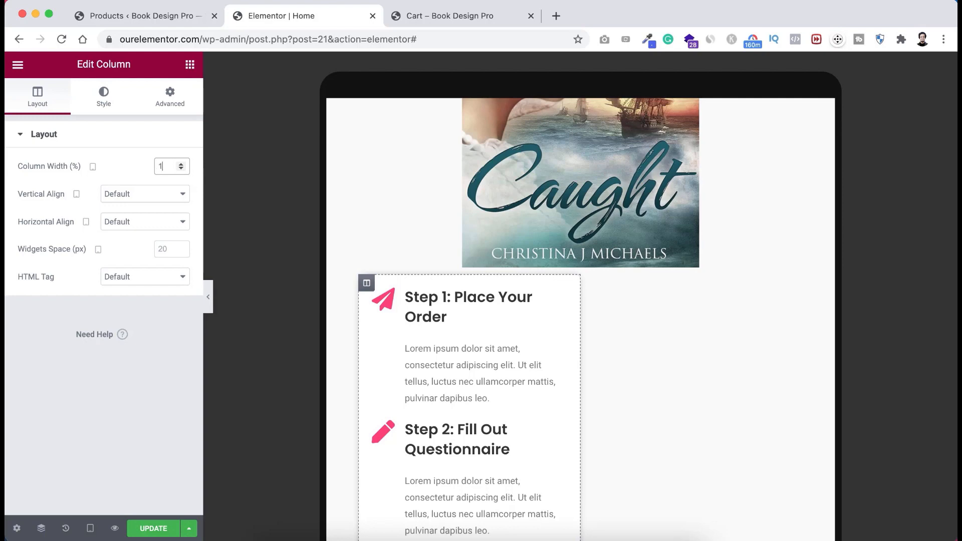
pyautogui.write('00')
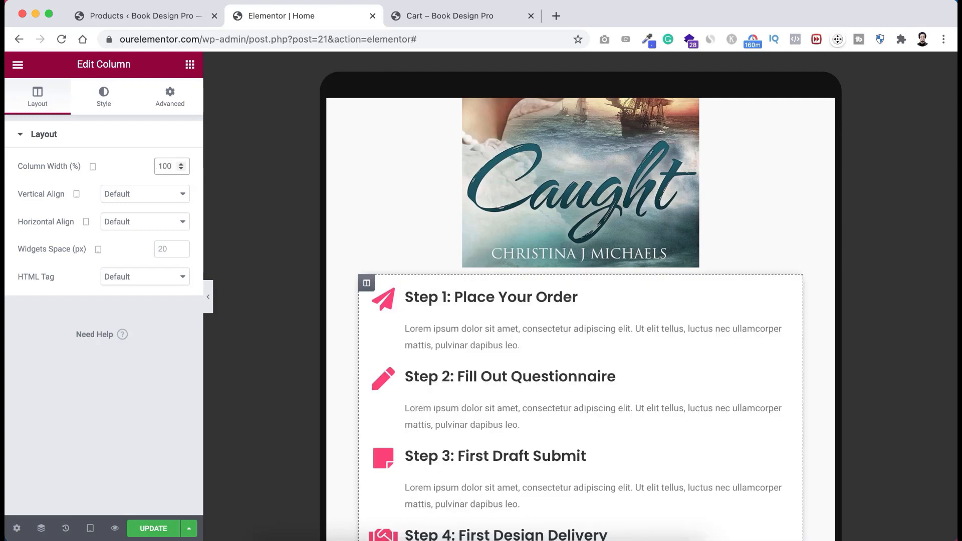
pyautogui.scroll(-2, 391, 281)
pyautogui.scroll(5, 401, 310)
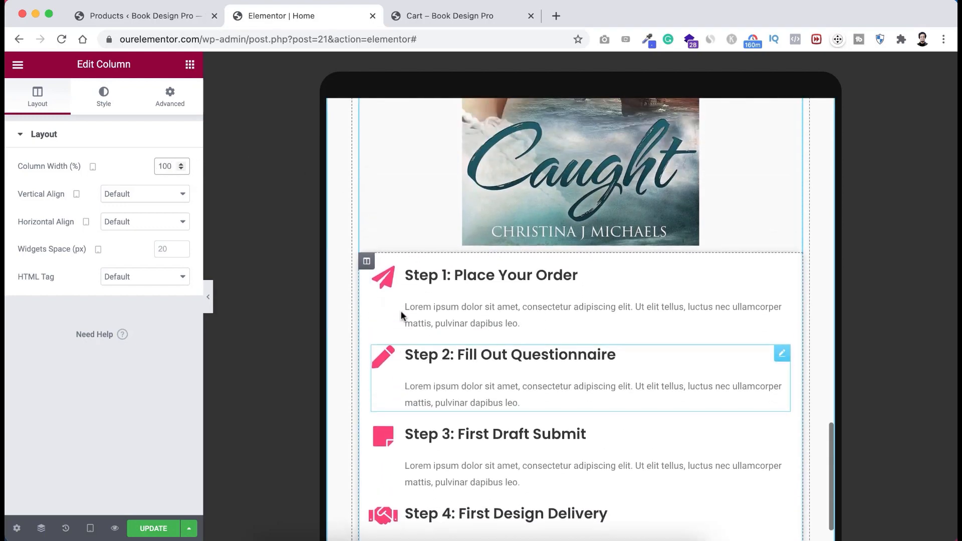
pyautogui.scroll(3, 402, 315)
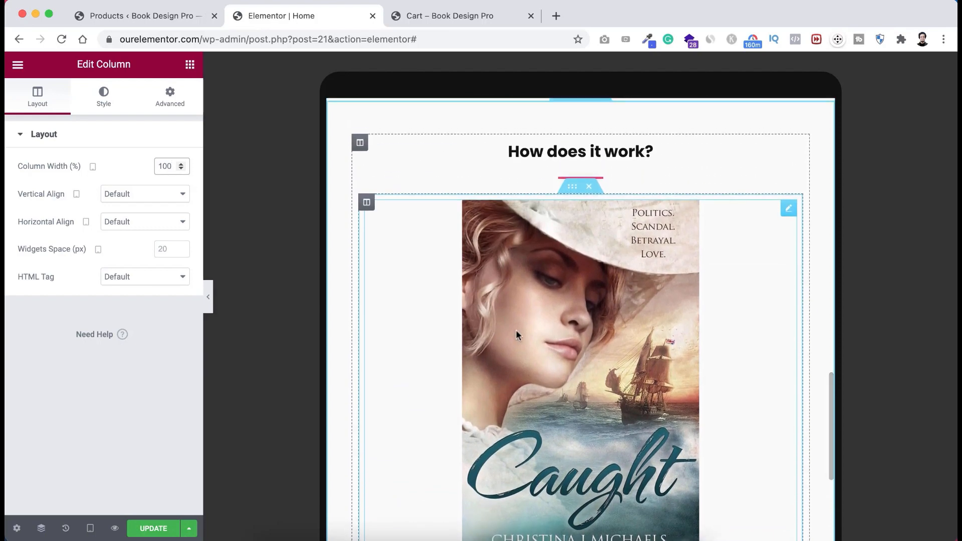
pyautogui.scroll(1, 549, 344)
pyautogui.scroll(-2, 548, 344)
pyautogui.scroll(1, 548, 345)
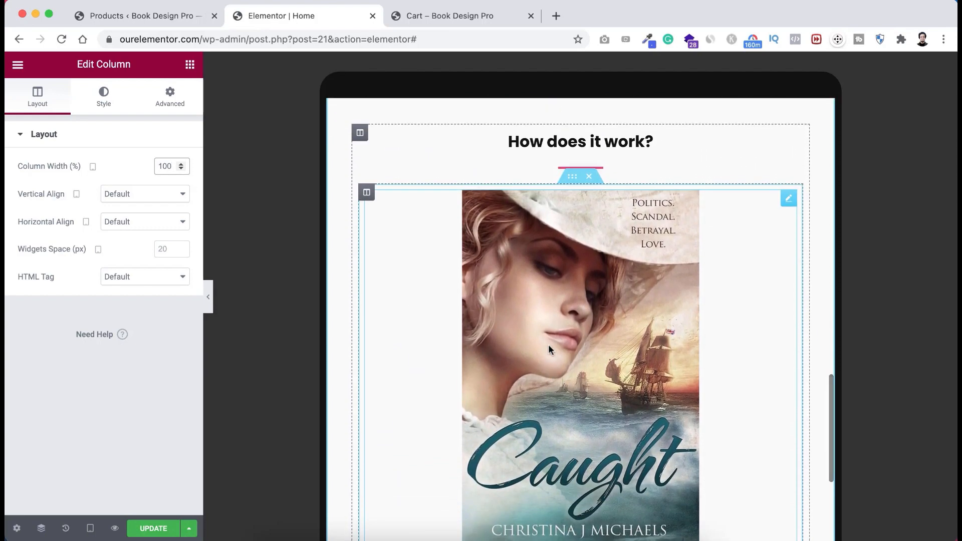
pyautogui.scroll(-1, 549, 344)
pyautogui.scroll(1, 558, 319)
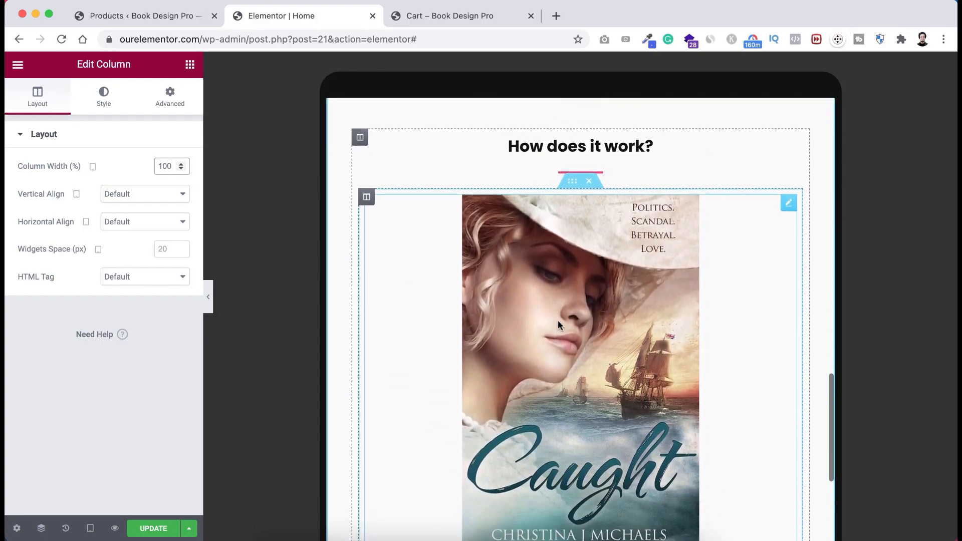
pyautogui.scroll(-1, 558, 320)
pyautogui.scroll(1, 558, 320)
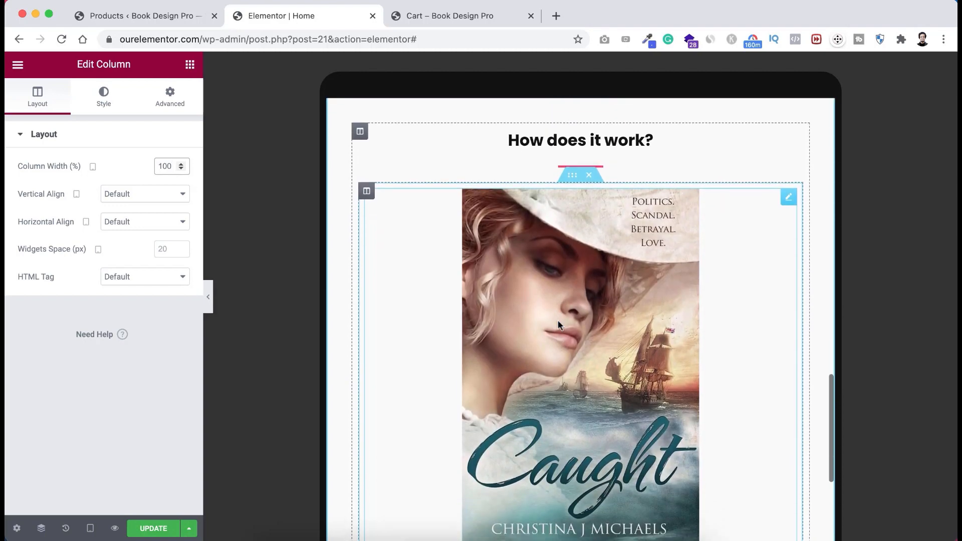
pyautogui.scroll(2, 555, 345)
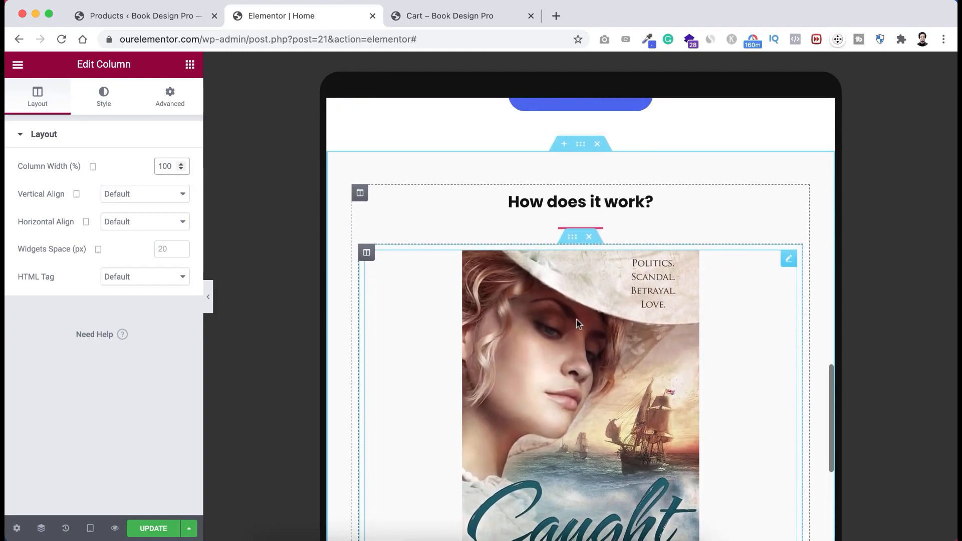
pyautogui.scroll(-3, 555, 373)
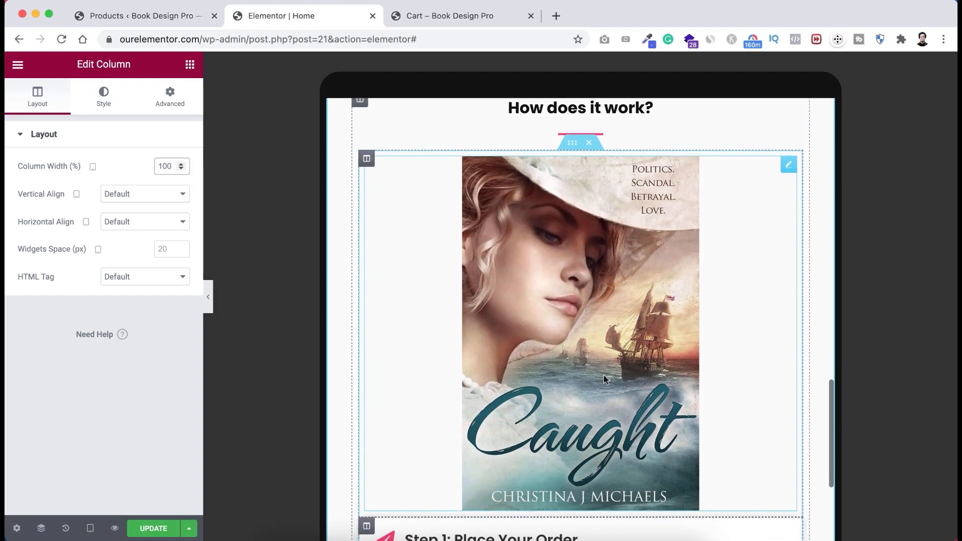
pyautogui.scroll(2, 572, 313)
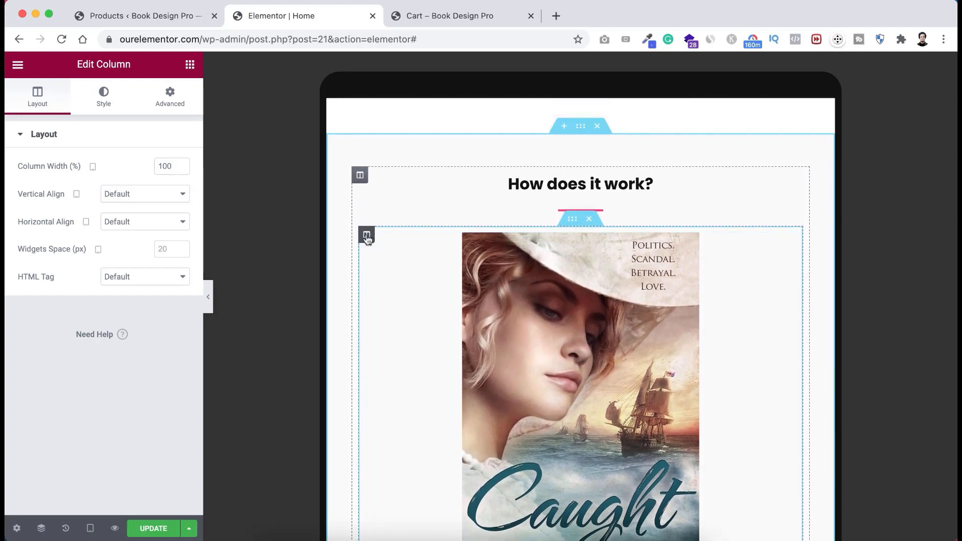
# - Turn on Hide On Tablet and Hide On Mobile for the book-cover column
pyautogui.click(173, 98)
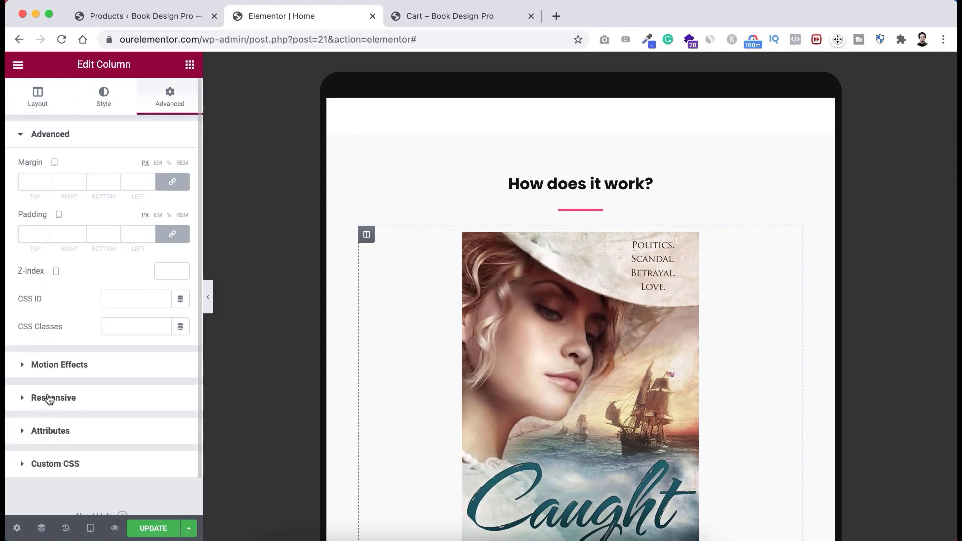
pyautogui.click(80, 398)
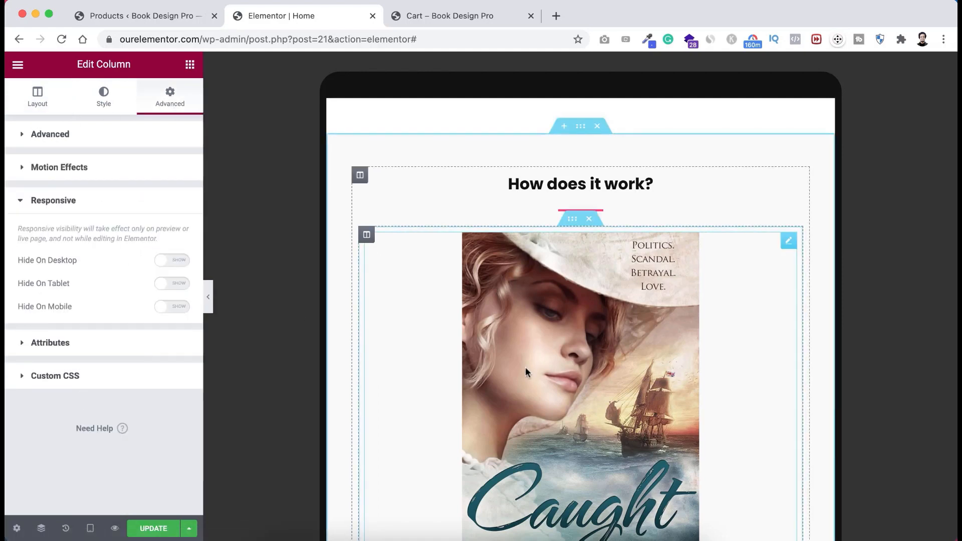
pyautogui.scroll(-2, 525, 370)
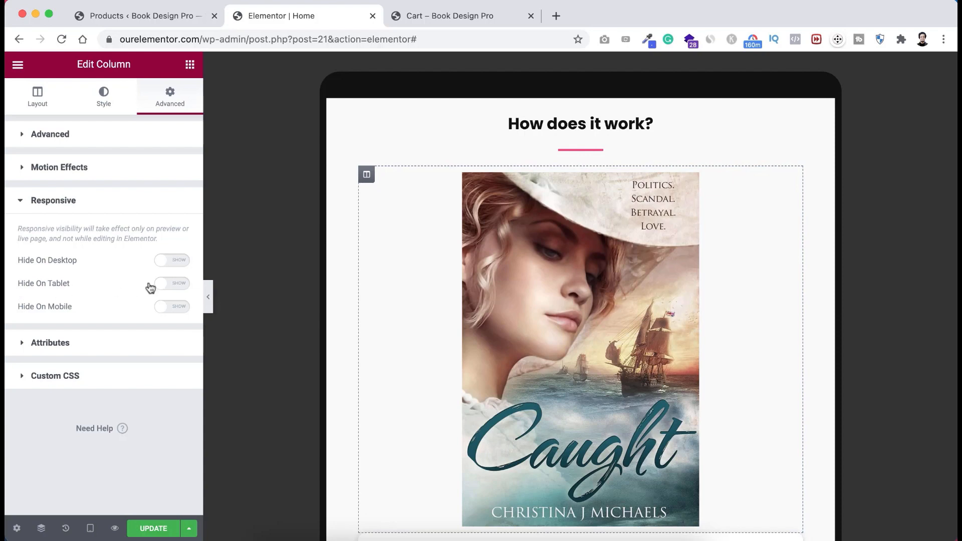
pyautogui.click(179, 286)
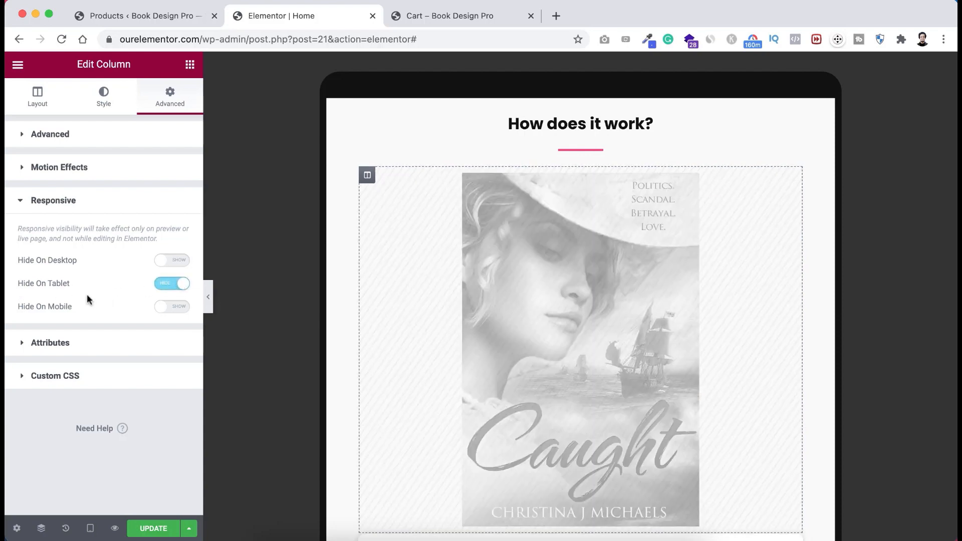
pyautogui.click(179, 306)
pyautogui.scroll(2, 495, 241)
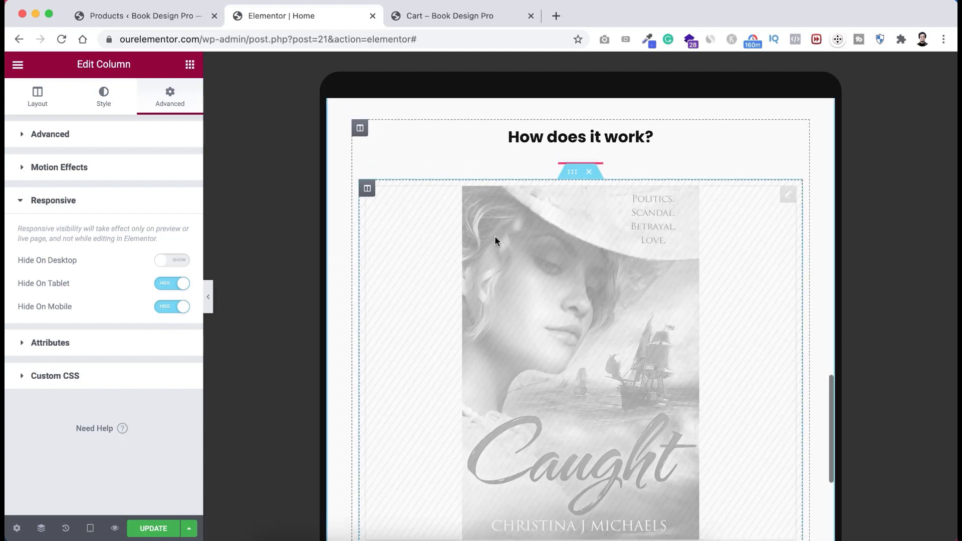
pyautogui.scroll(5, 494, 241)
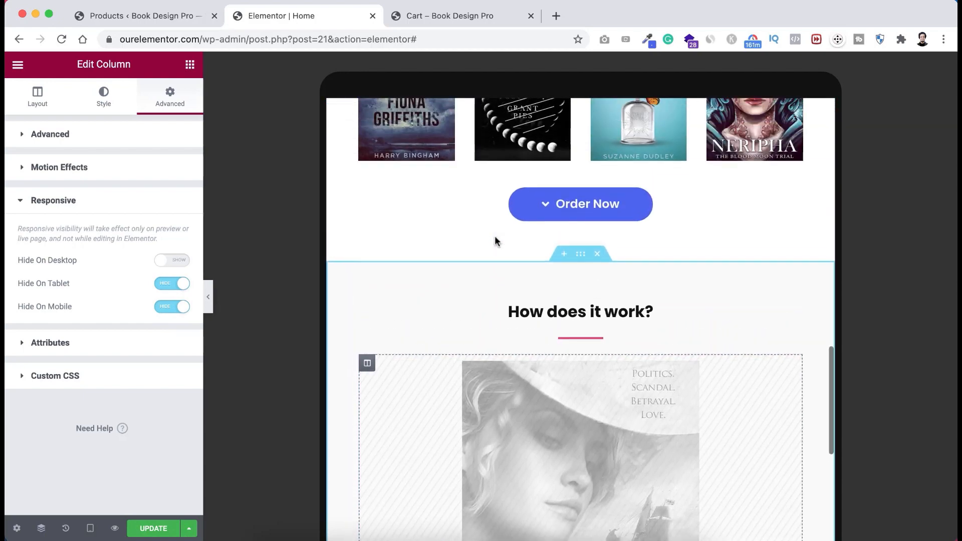
pyautogui.scroll(-2, 494, 237)
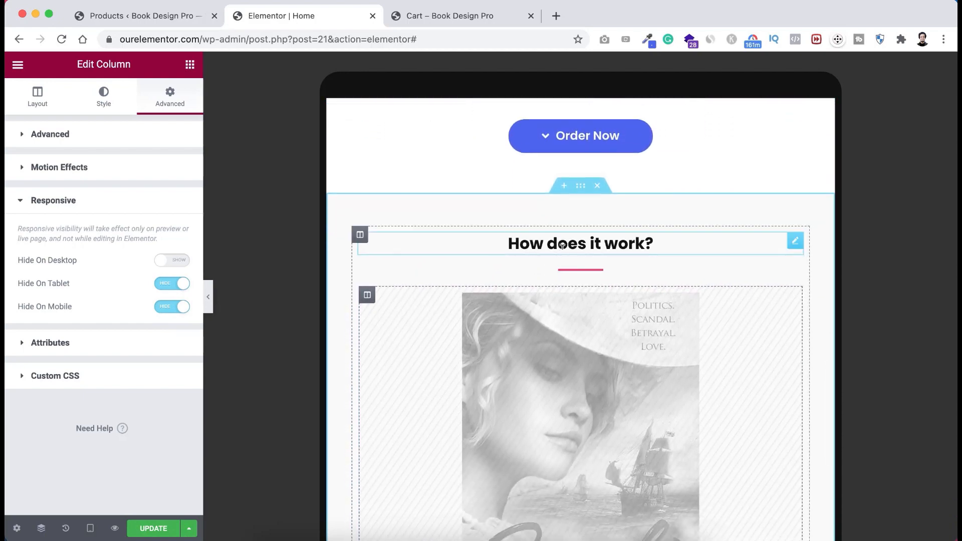
pyautogui.scroll(-4, 588, 300)
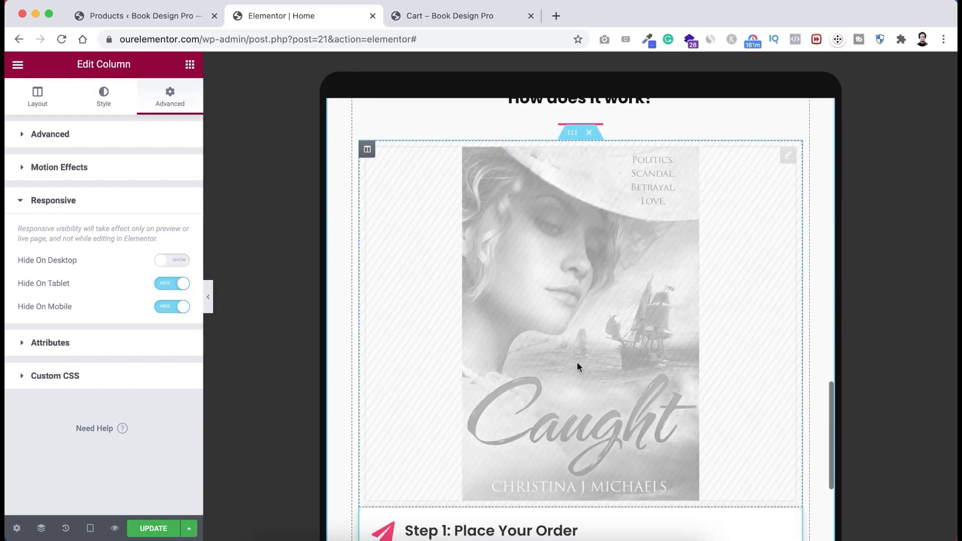
pyautogui.scroll(2, 565, 292)
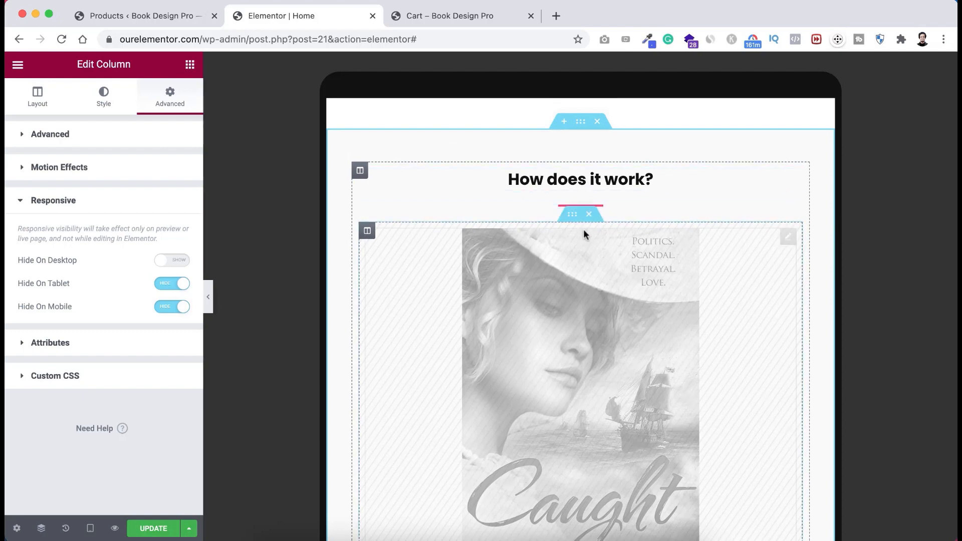
pyautogui.scroll(-5, 583, 230)
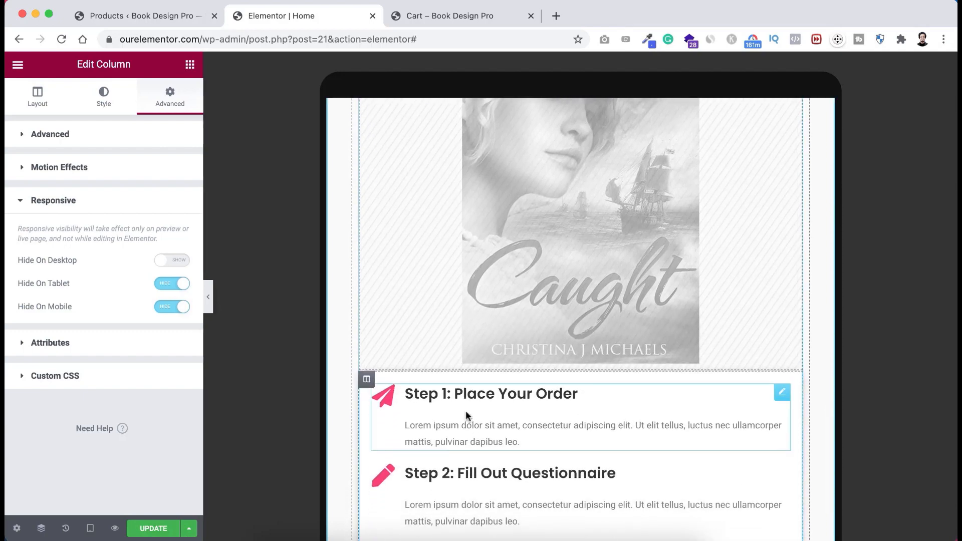
pyautogui.scroll(-1, 503, 415)
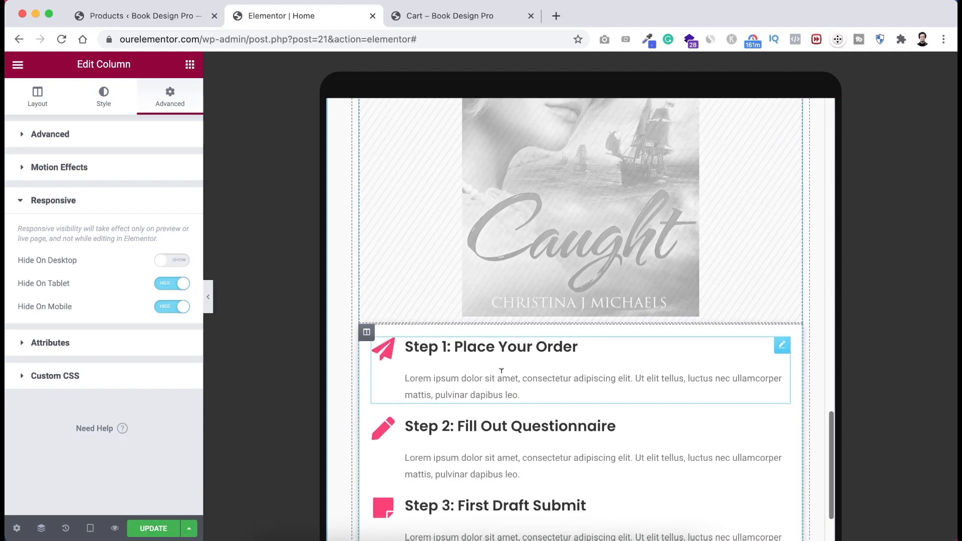
pyautogui.scroll(2, 503, 371)
pyautogui.scroll(-12, 503, 368)
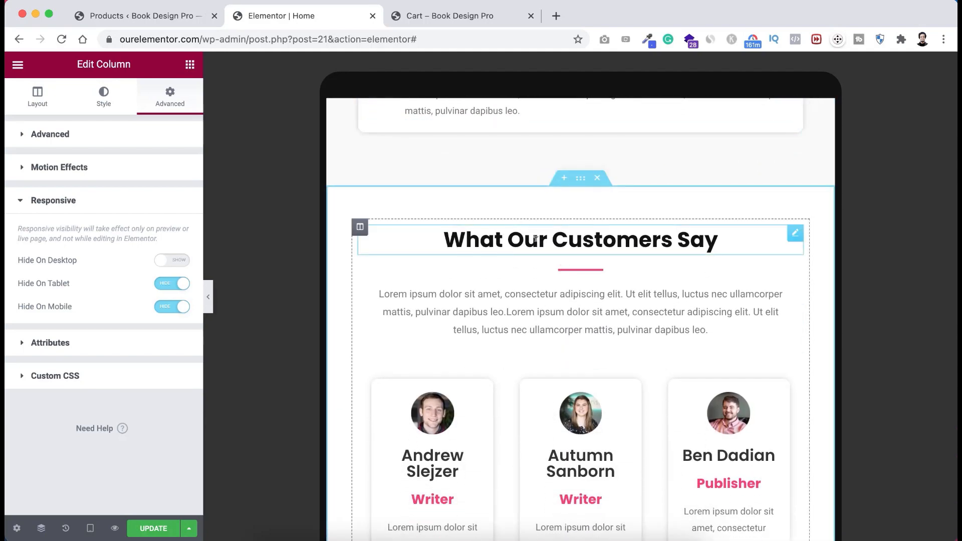
# - Set the What Our Customers Say heading's font size to 24
pyautogui.click(586, 239)
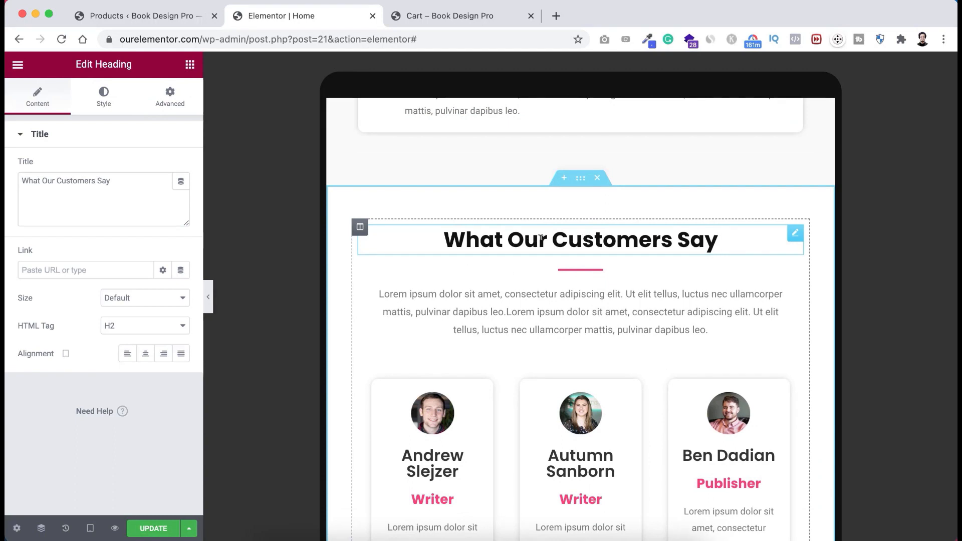
pyautogui.click(104, 96)
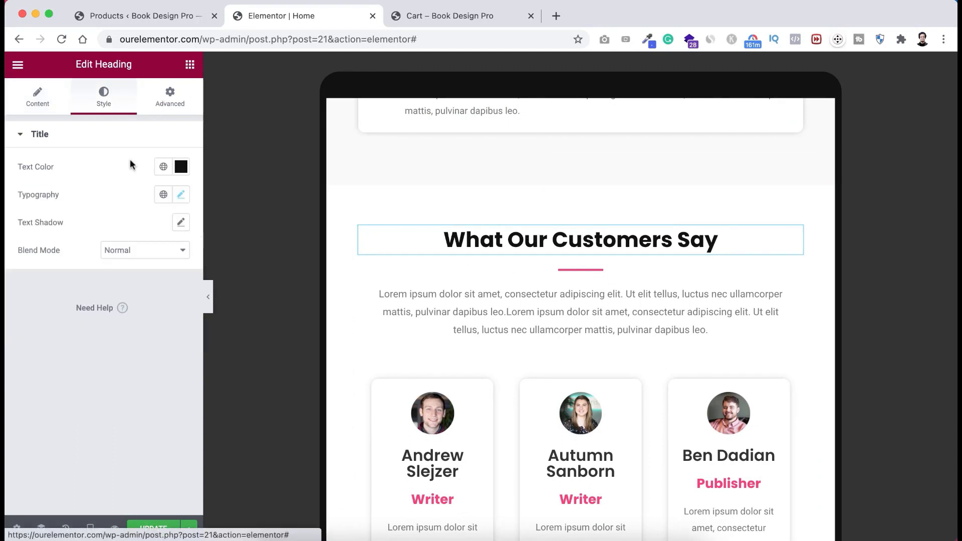
pyautogui.click(186, 195)
pyautogui.click(151, 296)
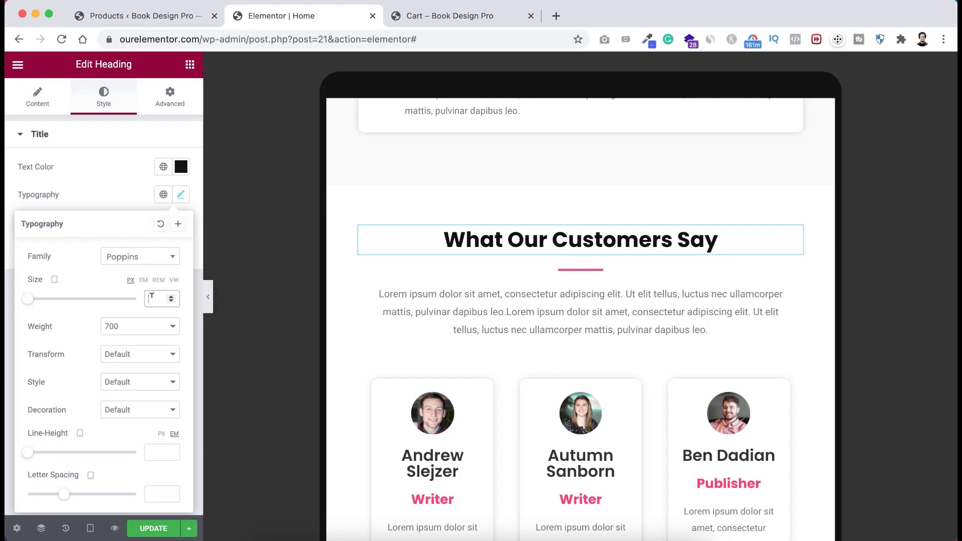
pyautogui.write('24')
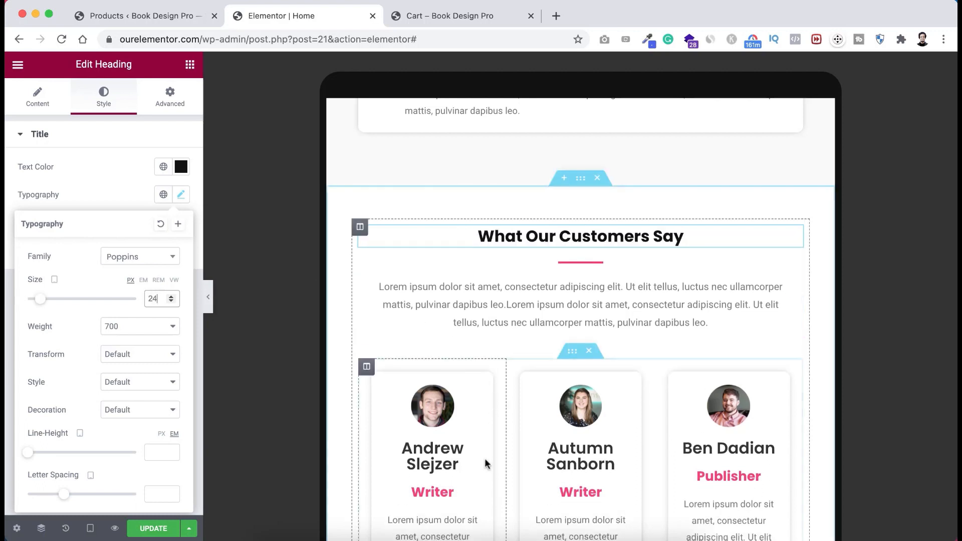
pyautogui.scroll(-5, 485, 458)
pyautogui.scroll(1, 471, 345)
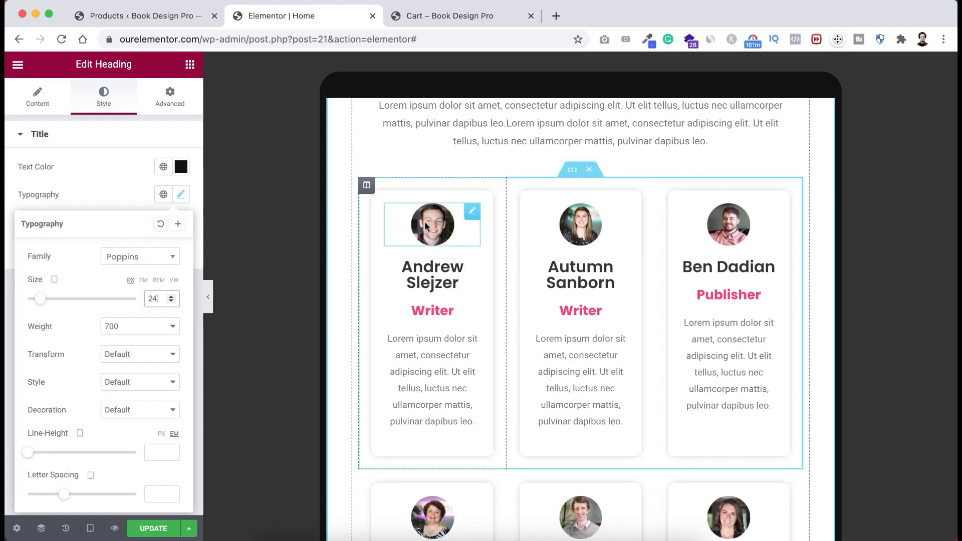
# - Set the first testimonial column's width to 100% and copy its style
pyautogui.rightClick(368, 192)
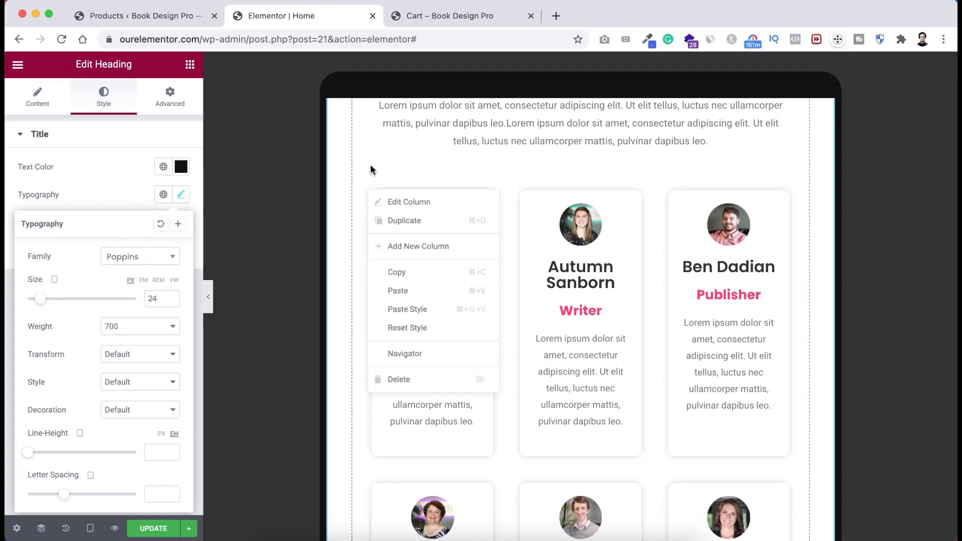
pyautogui.click(366, 190)
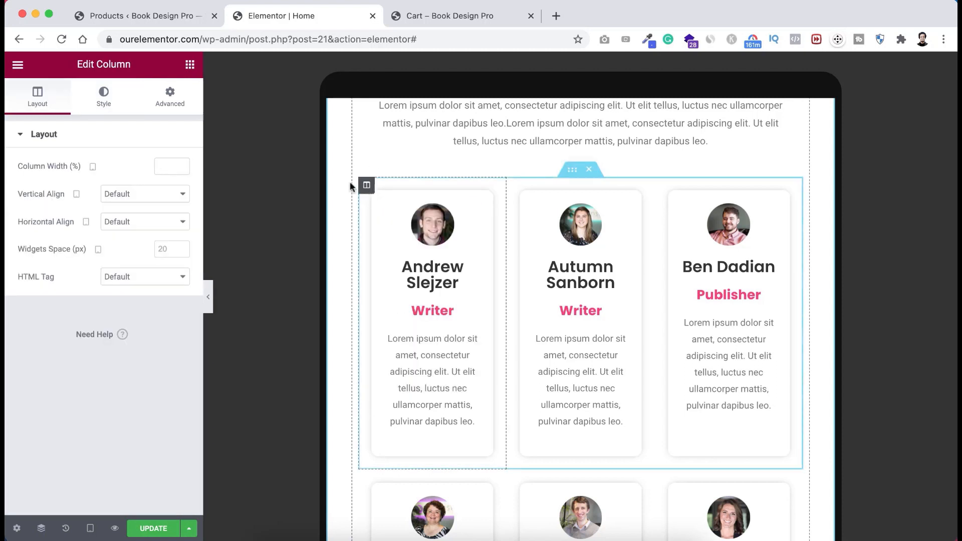
pyautogui.click(157, 164)
pyautogui.write('100')
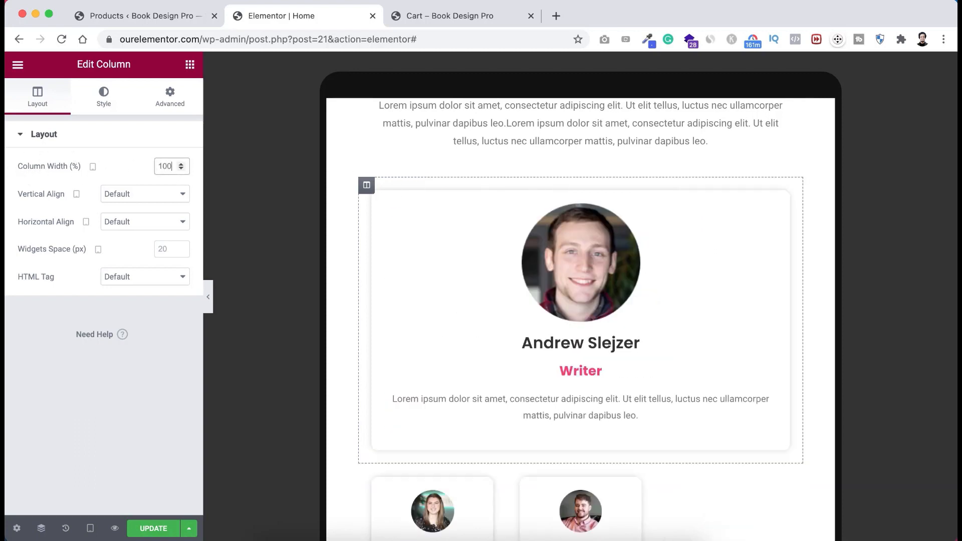
pyautogui.scroll(-2, 451, 321)
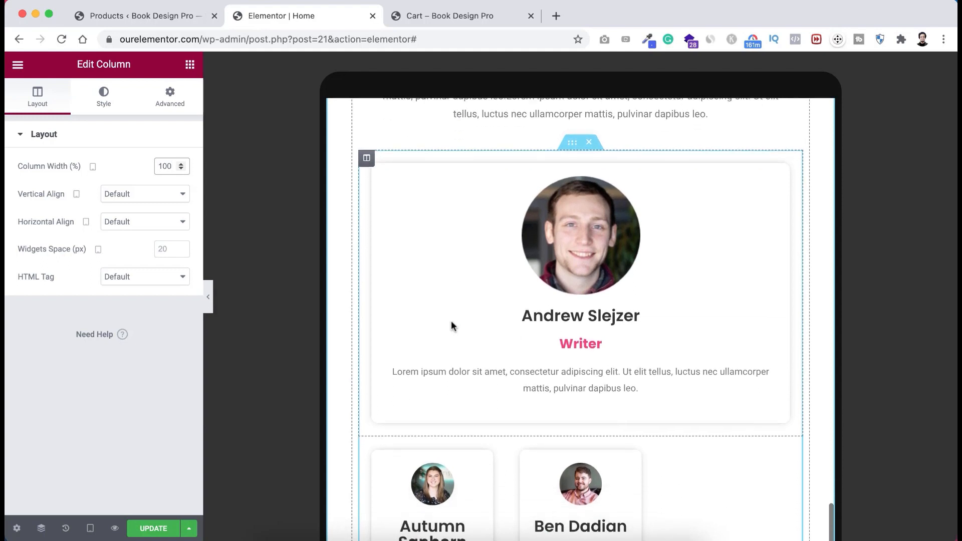
pyautogui.scroll(1, 451, 321)
pyautogui.scroll(-1, 451, 326)
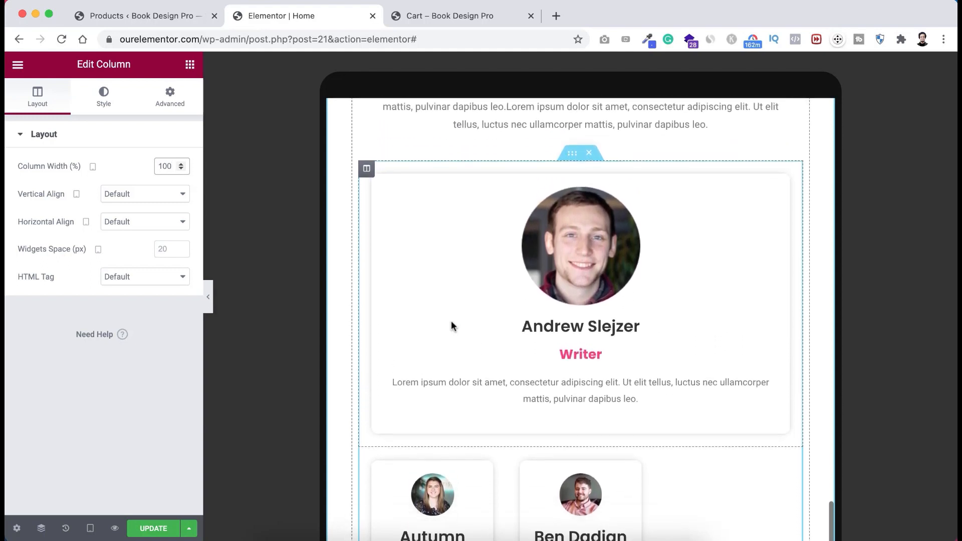
pyautogui.rightClick(367, 168)
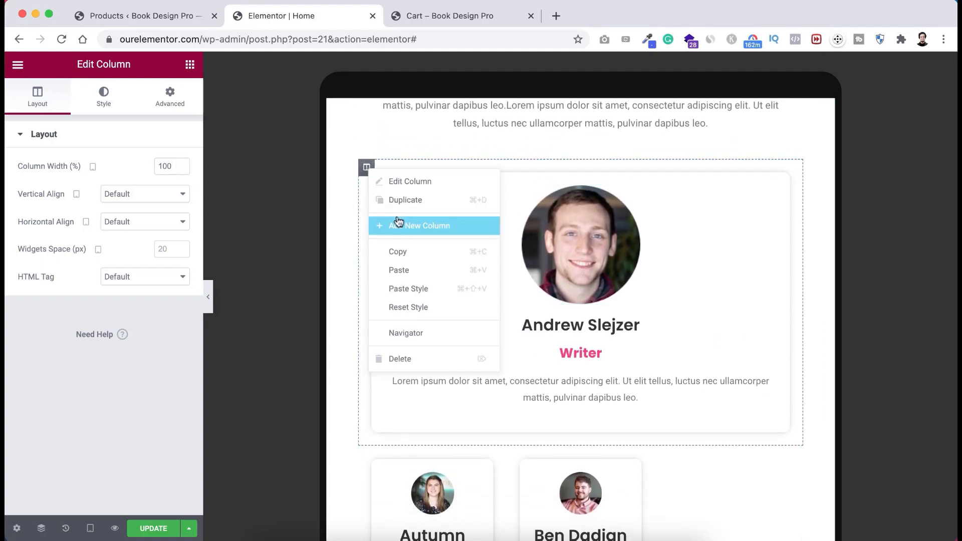
pyautogui.click(397, 251)
pyautogui.scroll(-1, 398, 313)
pyautogui.scroll(-3, 398, 314)
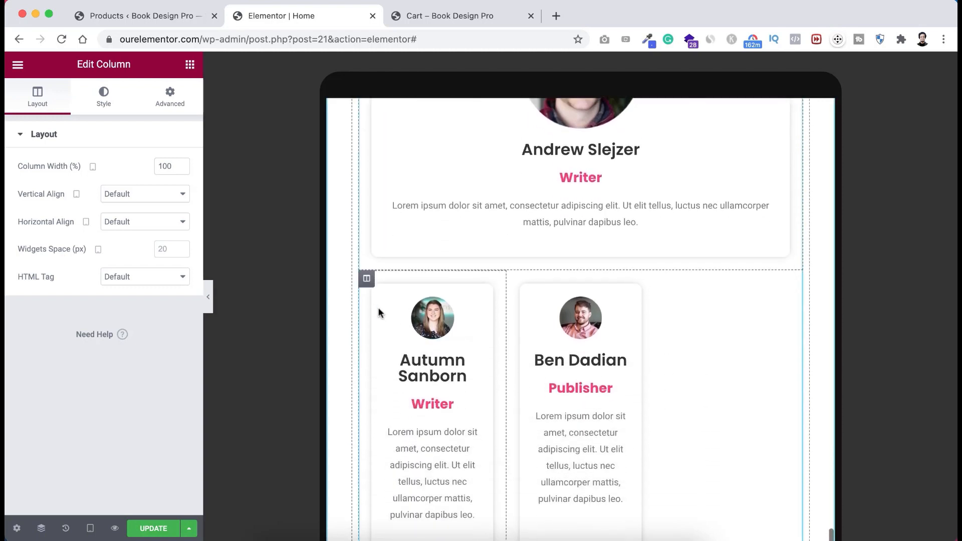
pyautogui.rightClick(367, 282)
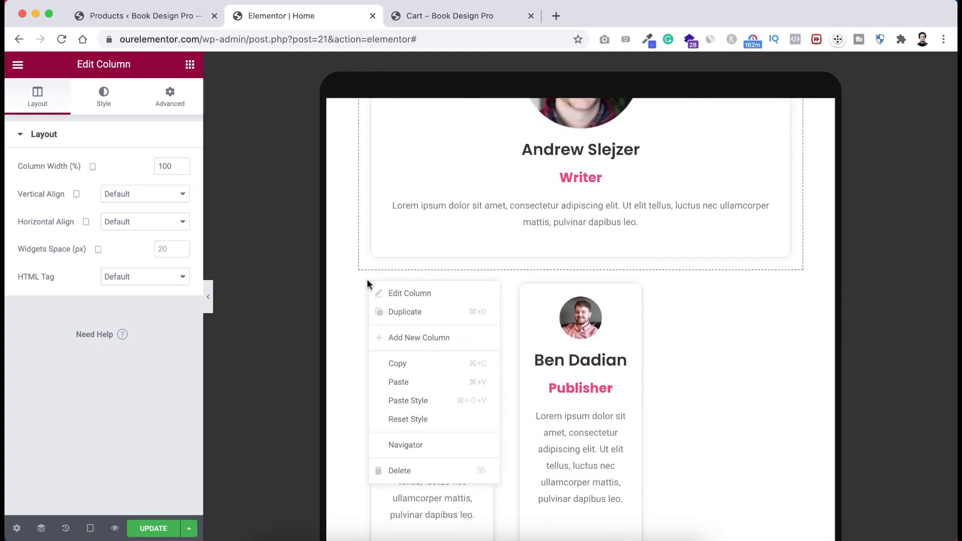
pyautogui.click(406, 382)
pyautogui.scroll(-6, 413, 456)
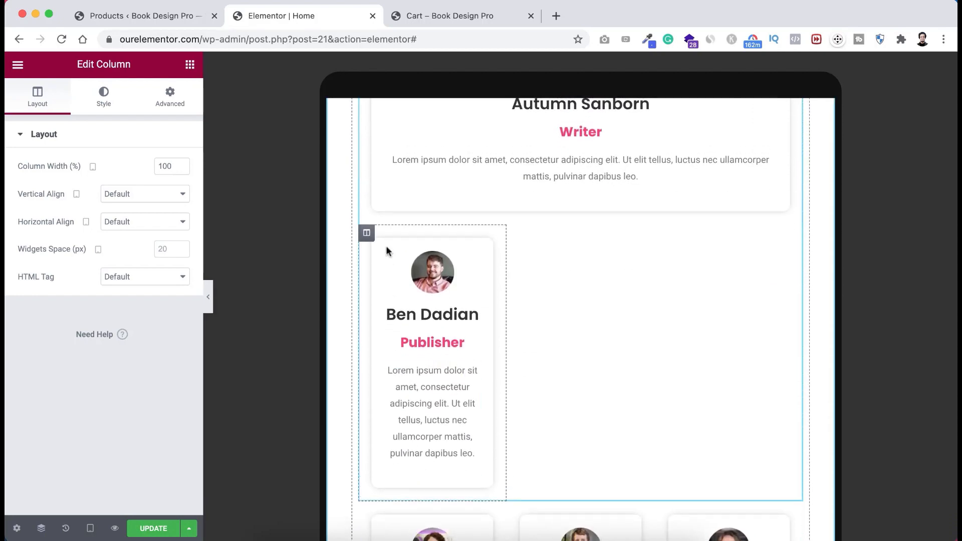
pyautogui.rightClick(367, 235)
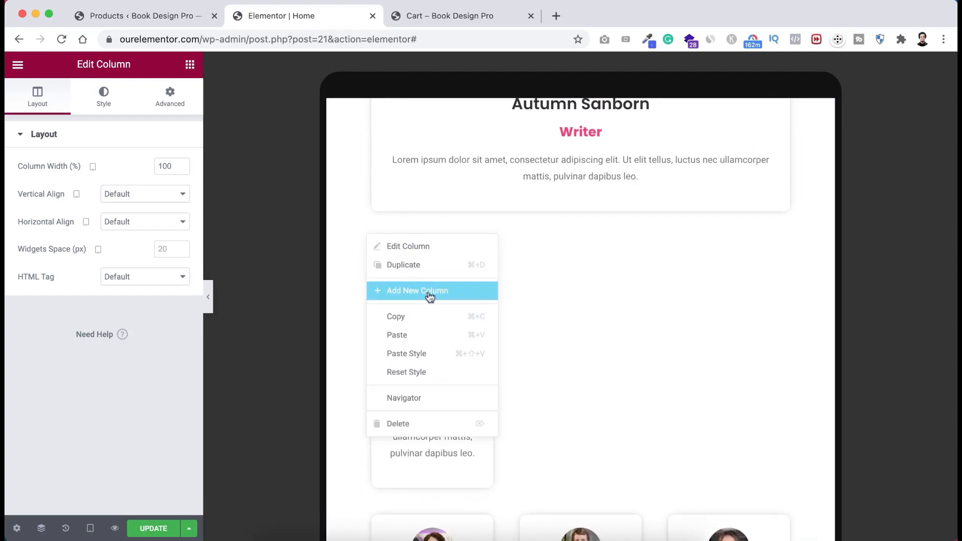
pyautogui.click(401, 353)
# - Paste the full-width style onto the remaining three team card columns
pyautogui.scroll(-1, 402, 353)
pyautogui.scroll(-5, 402, 353)
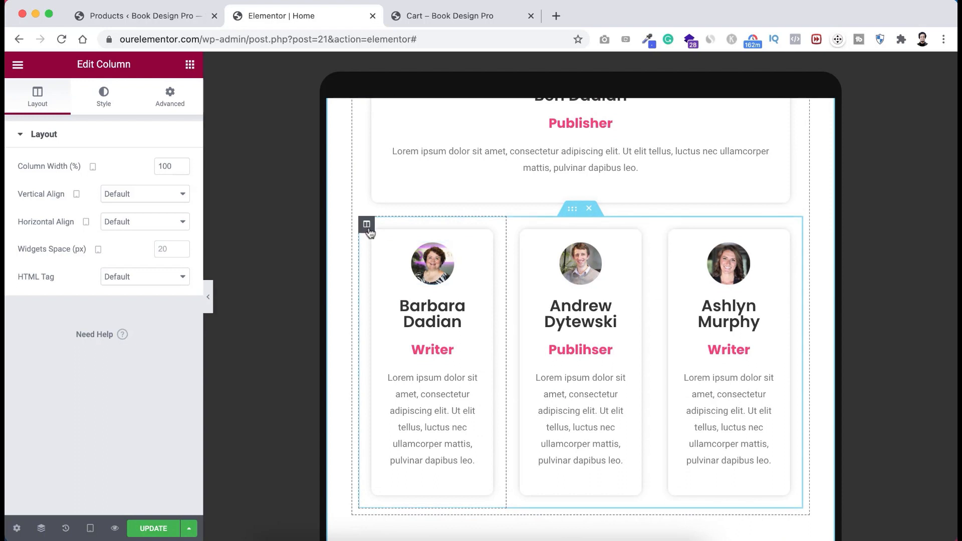
pyautogui.rightClick(369, 227)
pyautogui.click(404, 347)
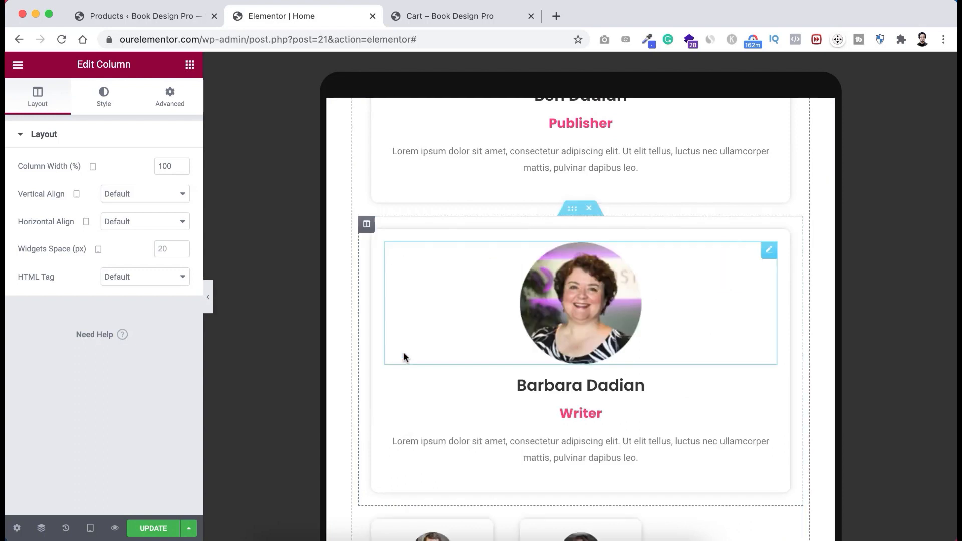
pyautogui.scroll(-4, 404, 434)
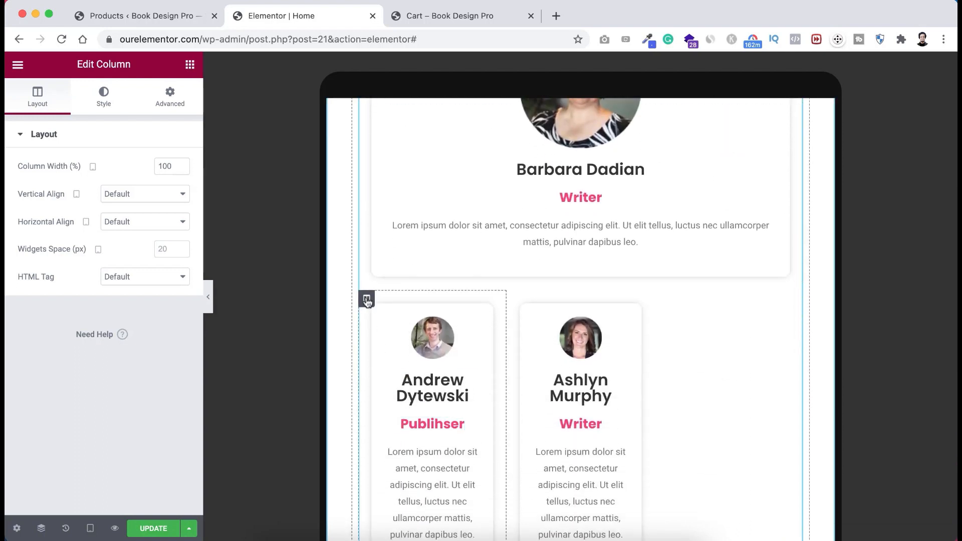
pyautogui.rightClick(367, 298)
pyautogui.click(405, 415)
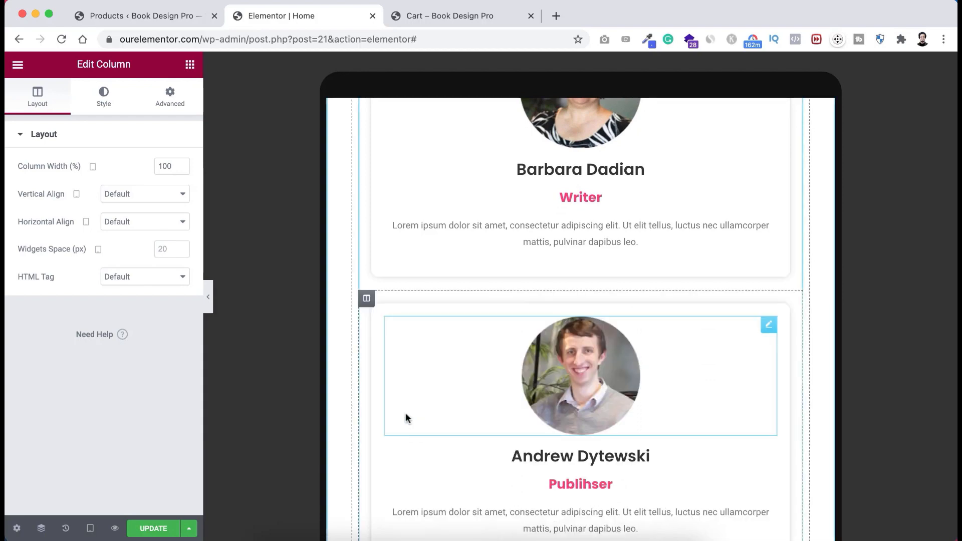
pyautogui.scroll(-6, 405, 416)
pyautogui.scroll(-1, 406, 417)
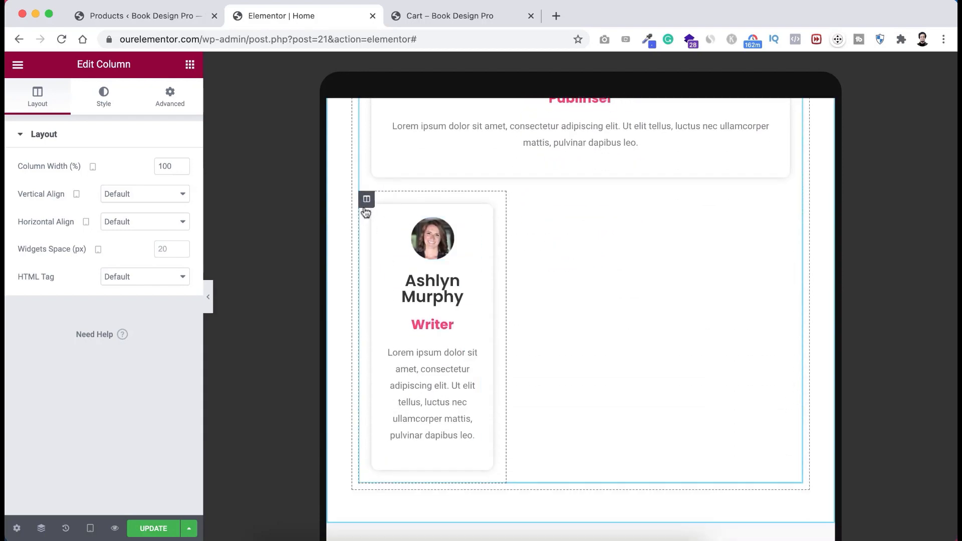
pyautogui.rightClick(366, 213)
pyautogui.click(400, 328)
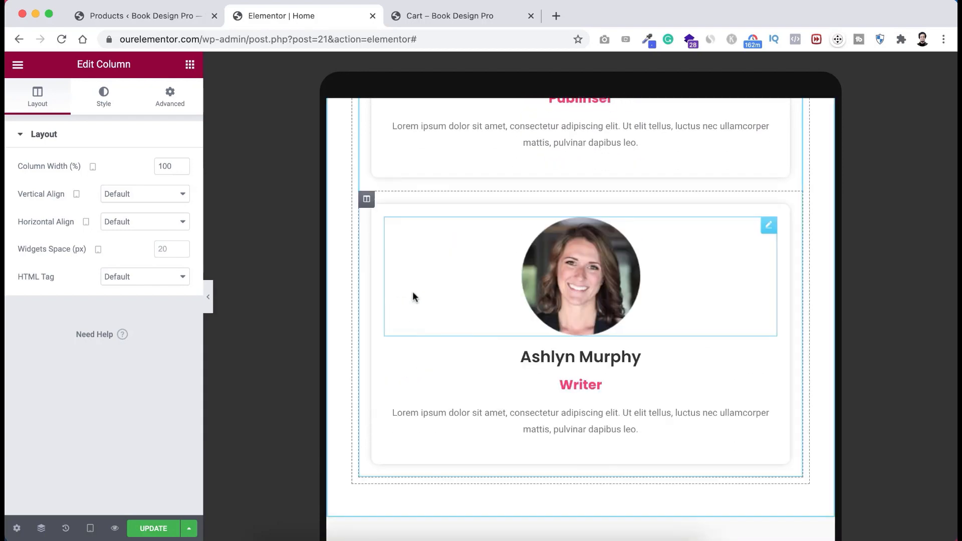
pyautogui.scroll(12, 413, 297)
pyautogui.scroll(-14, 414, 295)
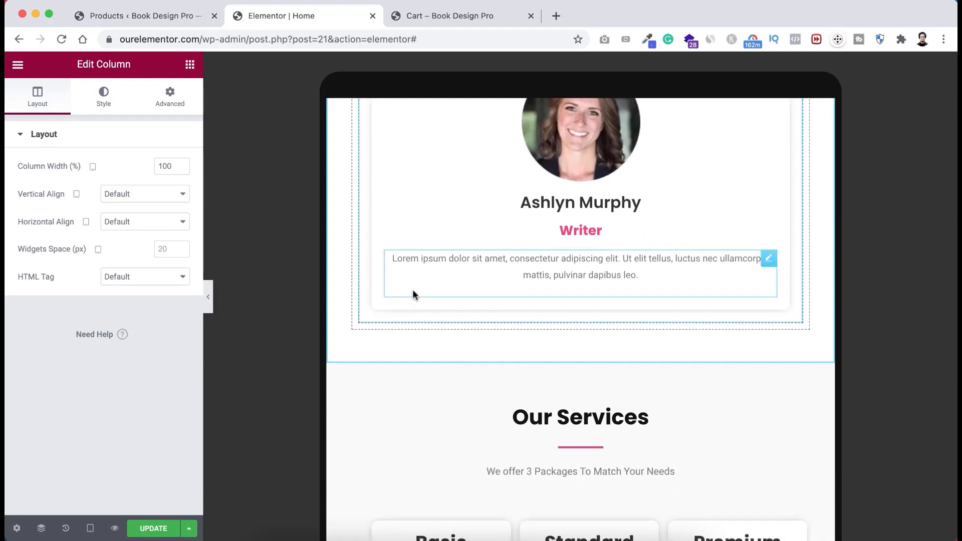
pyautogui.scroll(-5, 413, 290)
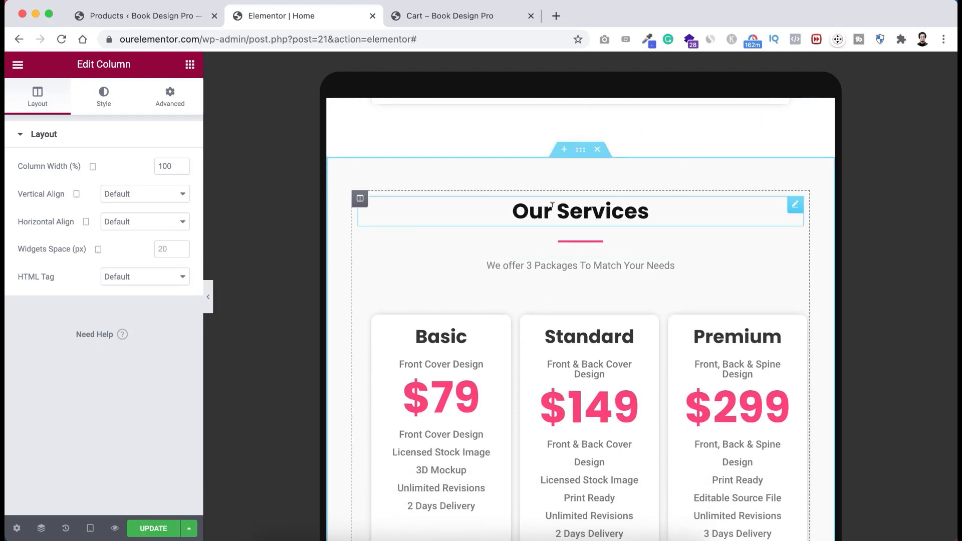
# - Set the Our Services heading's typography size to 24 px
pyautogui.click(550, 206)
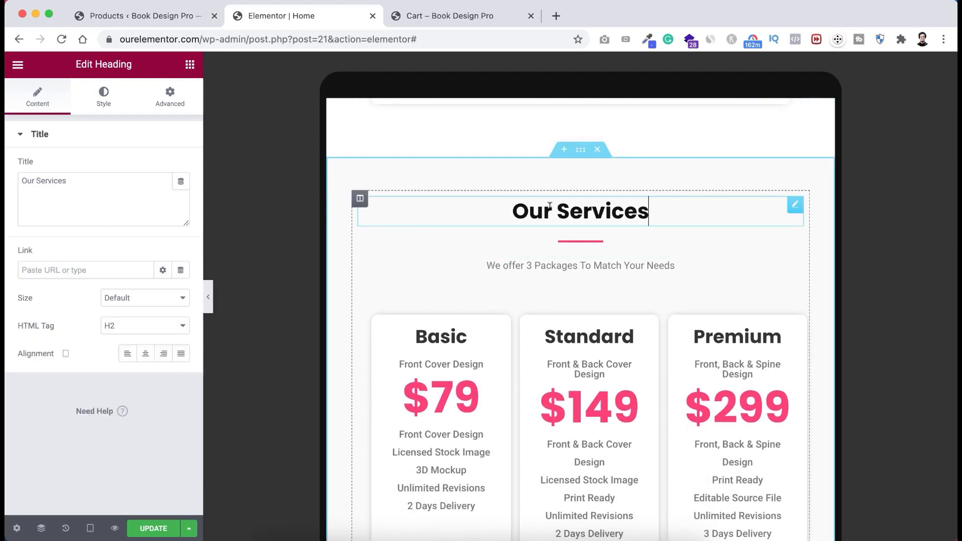
pyautogui.click(106, 97)
pyautogui.click(182, 196)
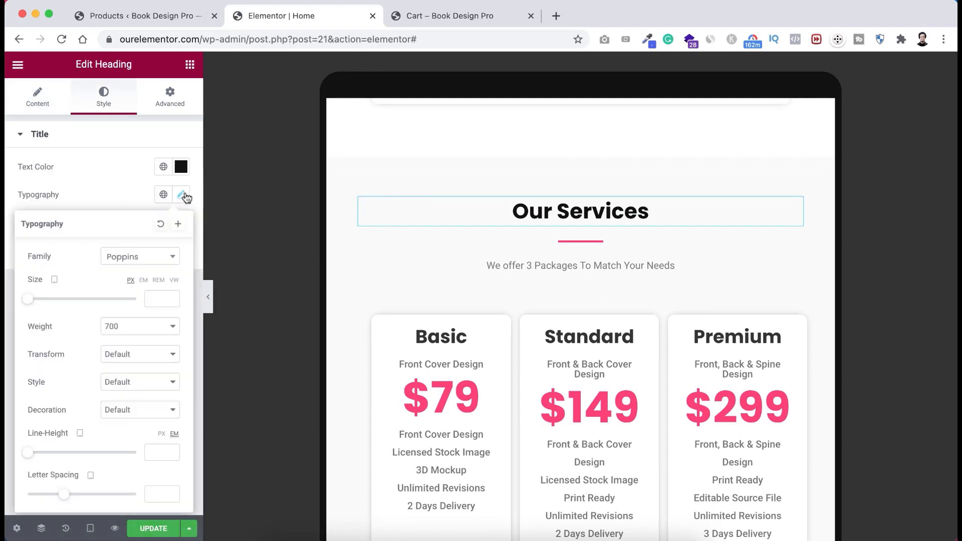
pyautogui.click(150, 298)
pyautogui.write('24')
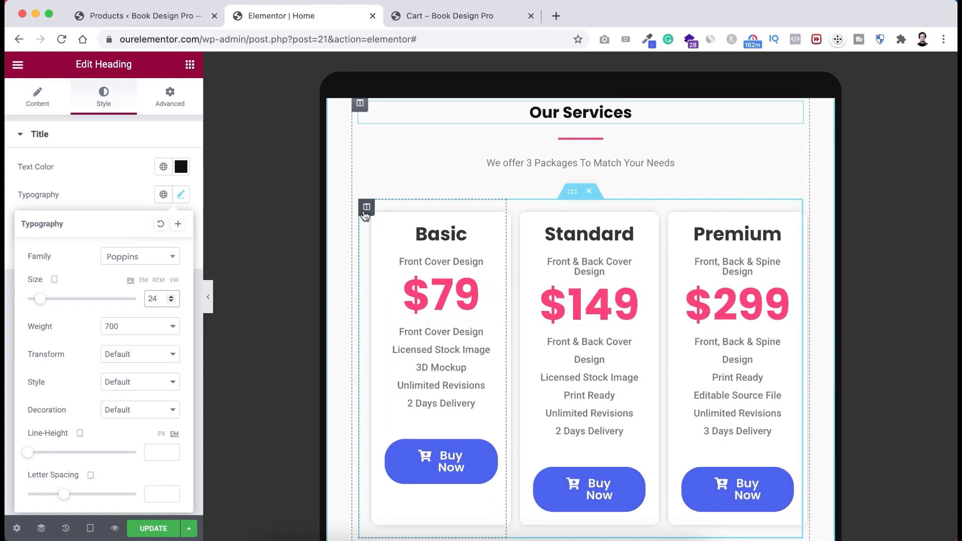
# - Set the Basic, Standard and Premium pricing column widths to 100%
pyautogui.click(366, 208)
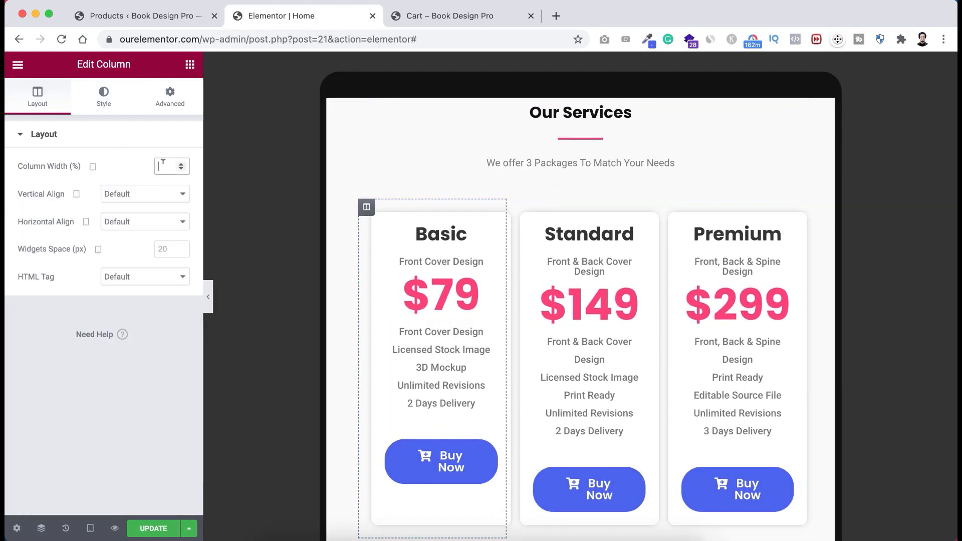
pyautogui.write('100')
pyautogui.scroll(-3, 500, 286)
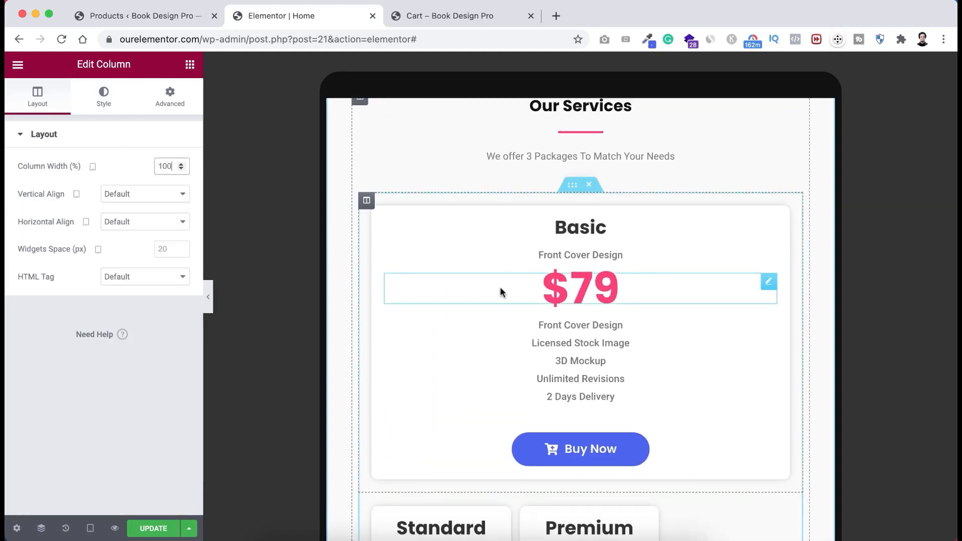
pyautogui.click(367, 368)
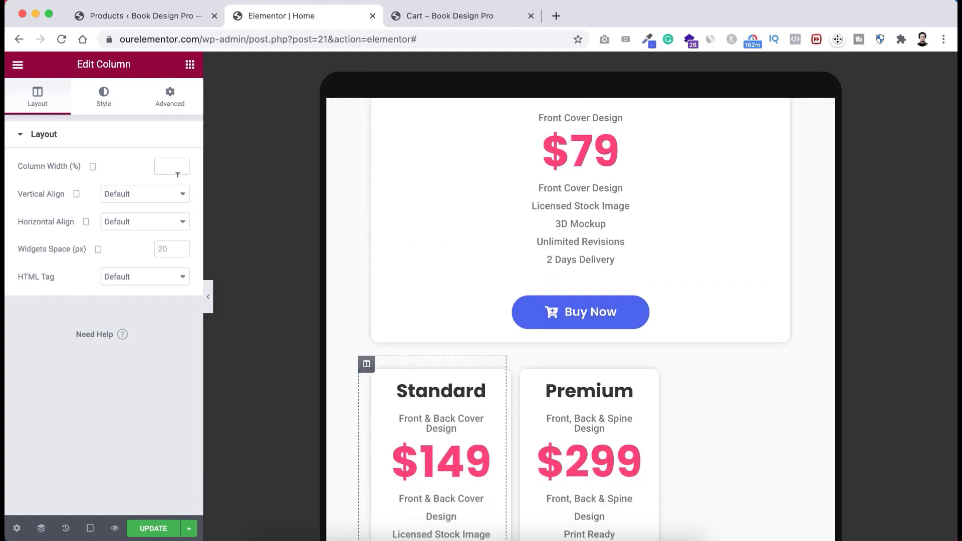
pyautogui.write('100')
pyautogui.scroll(-6, 393, 278)
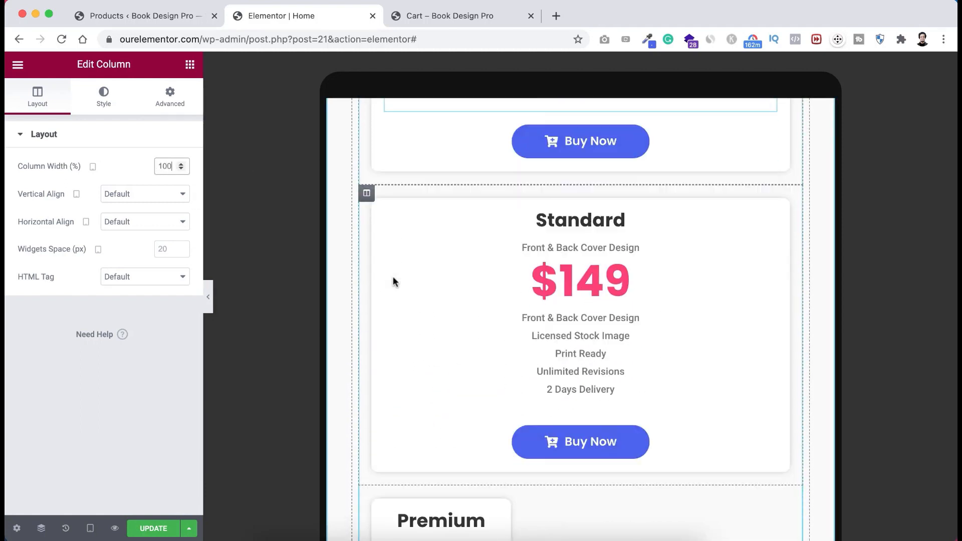
pyautogui.click(369, 301)
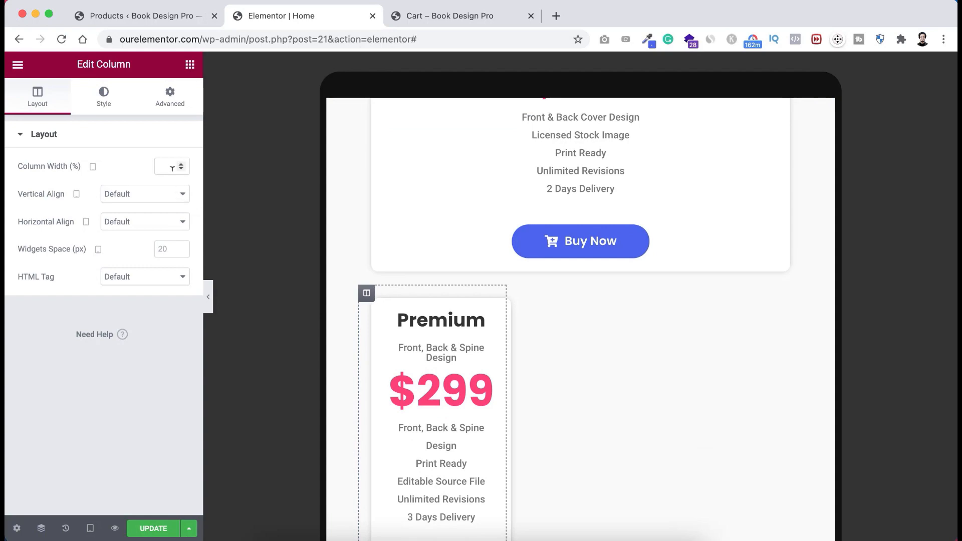
pyautogui.write('100')
pyautogui.scroll(-3, 519, 319)
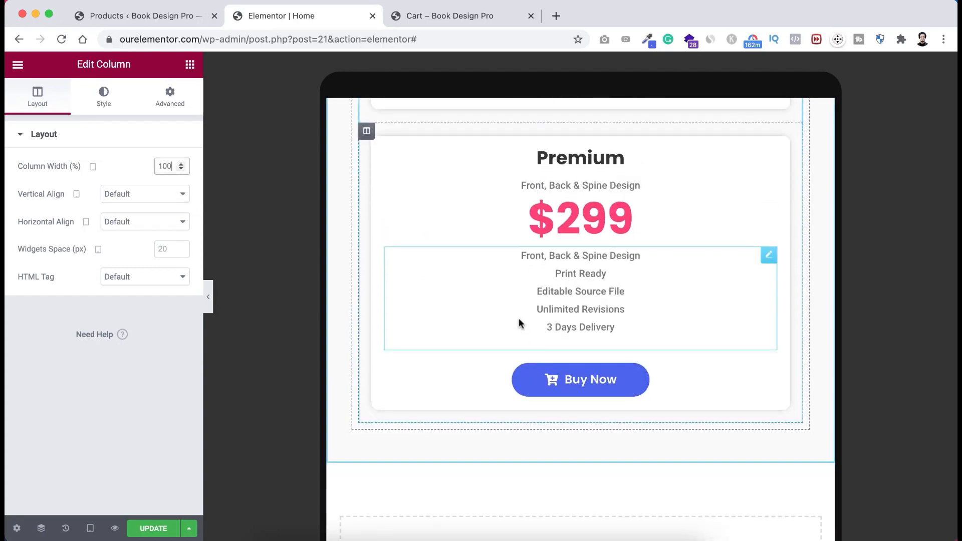
pyautogui.scroll(-15, 519, 317)
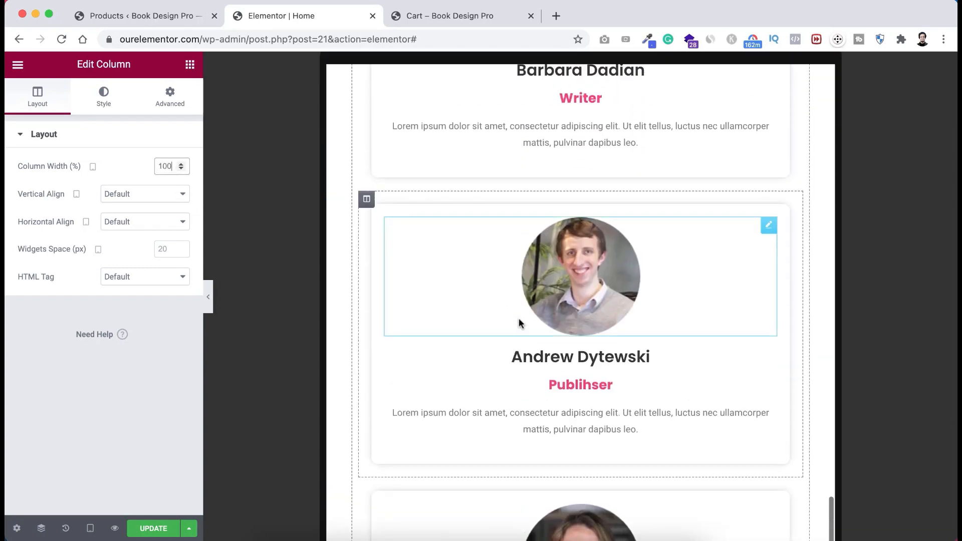
pyautogui.scroll(20, 519, 319)
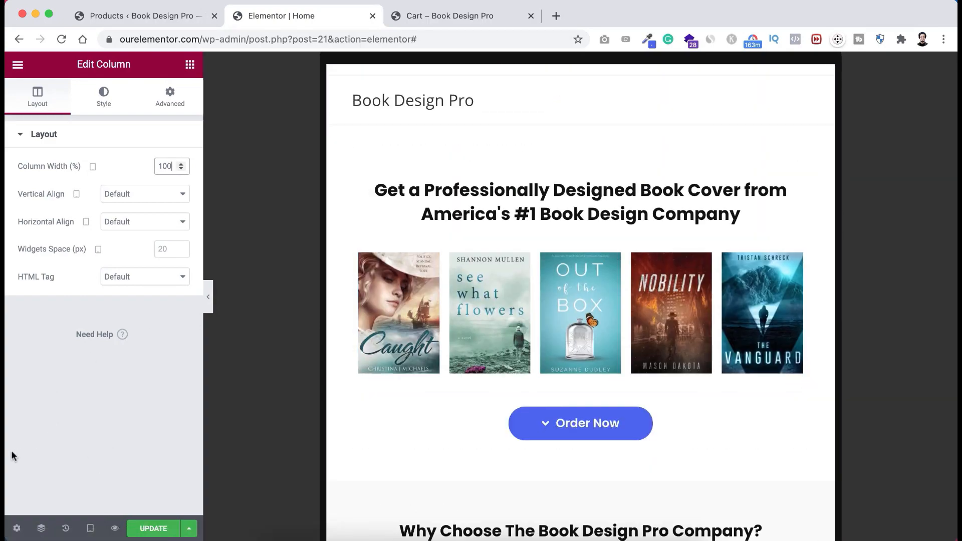
# - Switch the responsive preview to Mobile (360 px) and select the top heading
pyautogui.click(90, 529)
pyautogui.click(85, 496)
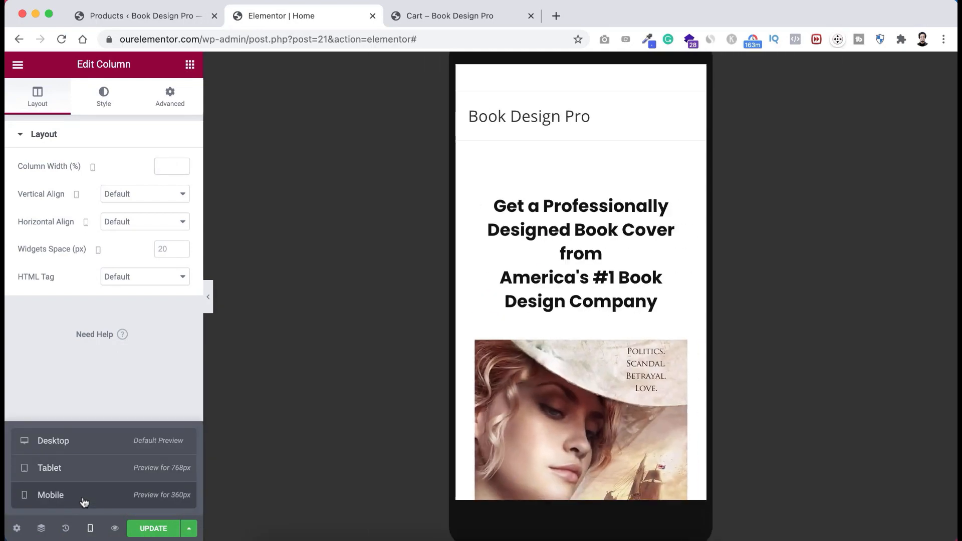
pyautogui.scroll(5, 531, 249)
pyautogui.scroll(20, 529, 242)
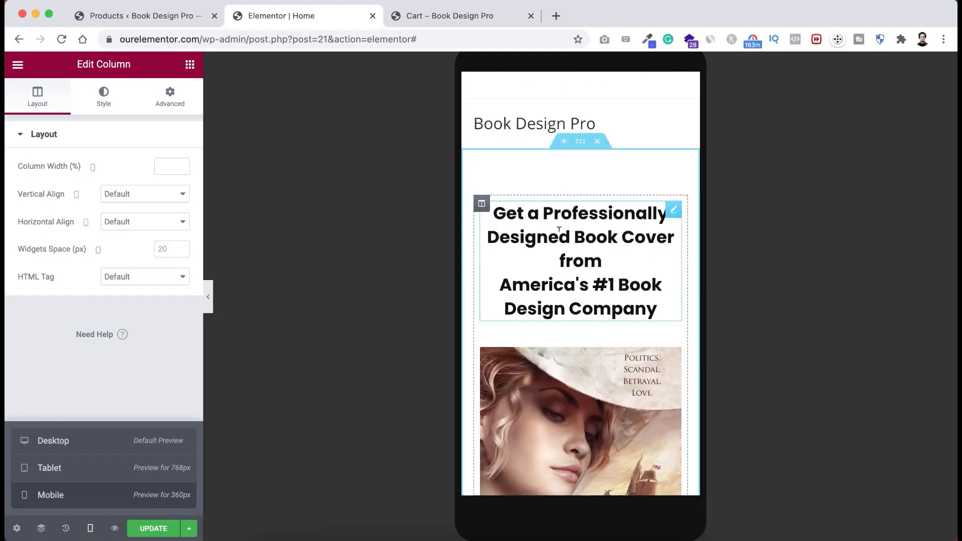
pyautogui.scroll(-2, 559, 230)
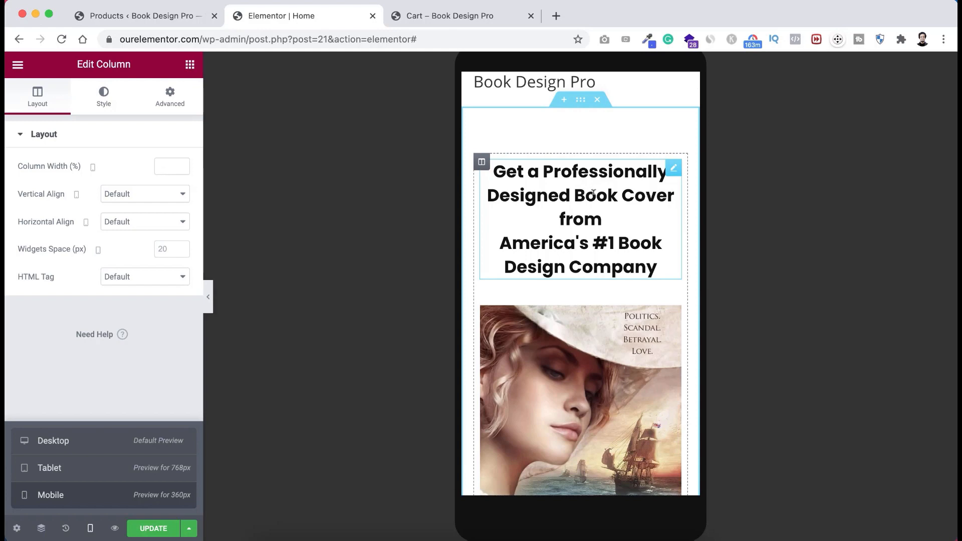
pyautogui.click(549, 192)
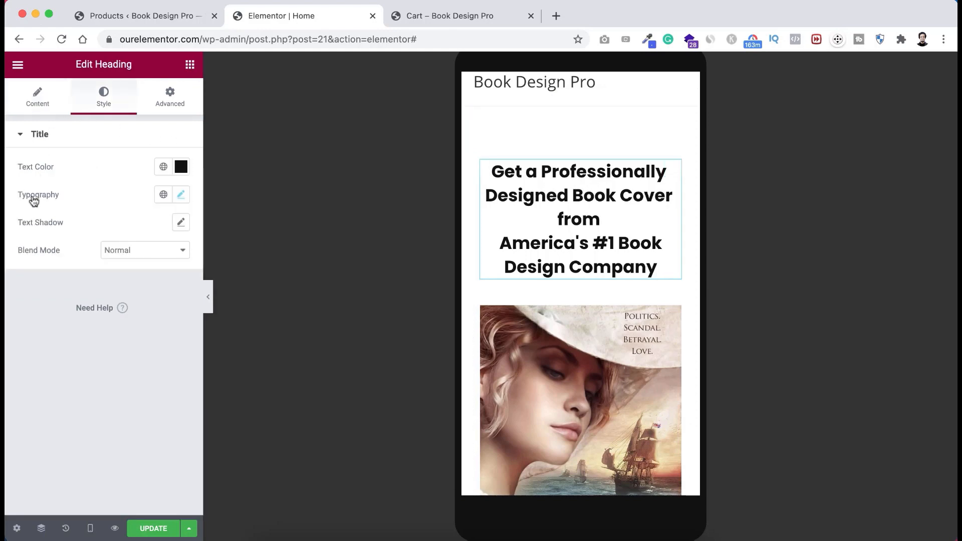
# - Reduce the 'Get a Professionally Designed Book Cover' heading's mobile size to 20 px
pyautogui.click(180, 194)
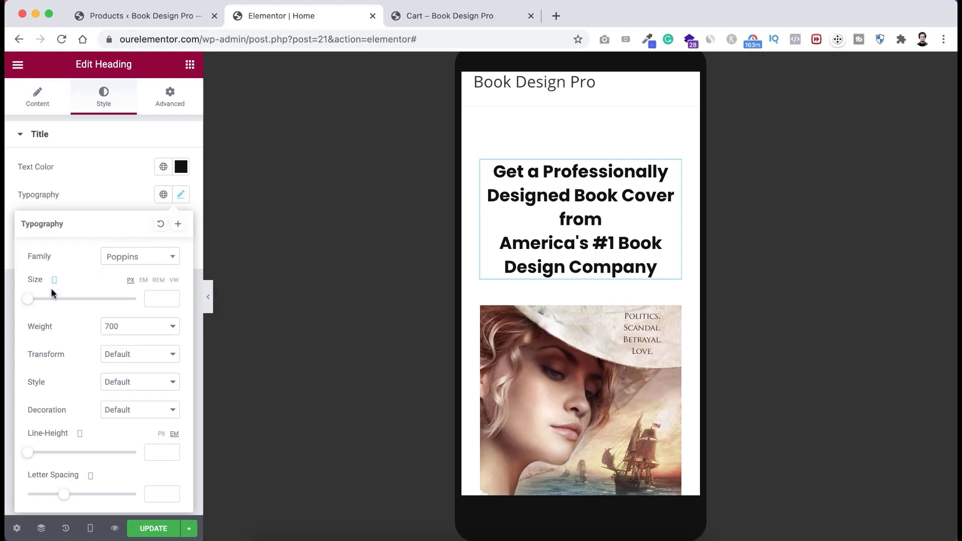
pyautogui.moveTo(30, 302); pyautogui.dragTo(41, 304)
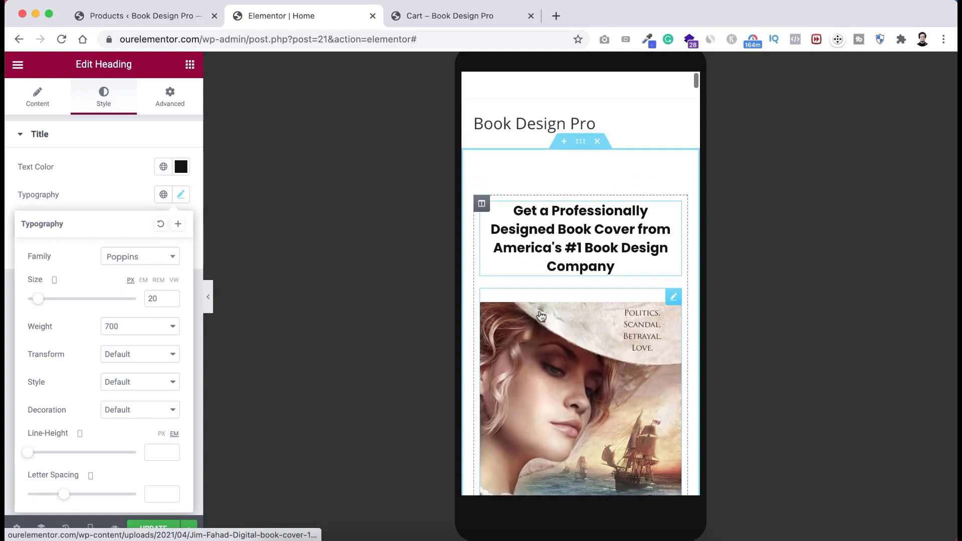
pyautogui.scroll(-4, 541, 316)
pyautogui.scroll(-15, 541, 316)
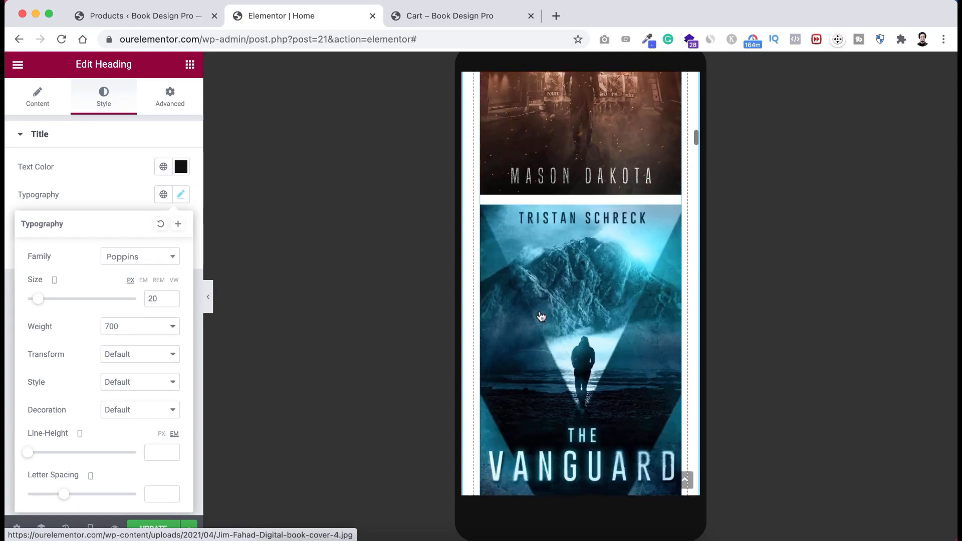
pyautogui.scroll(-5, 541, 316)
pyautogui.scroll(1, 552, 301)
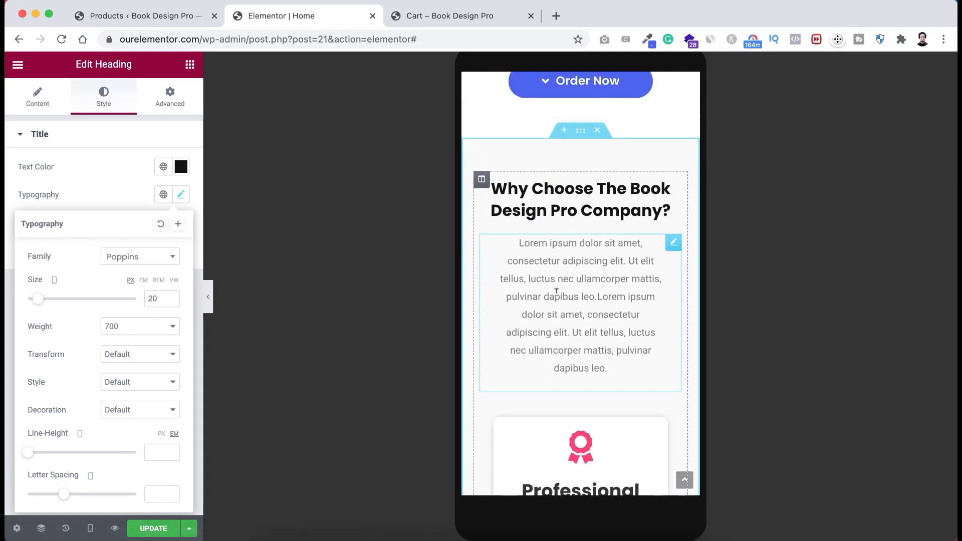
pyautogui.scroll(-1, 556, 292)
pyautogui.scroll(2, 557, 292)
pyautogui.scroll(-1, 614, 288)
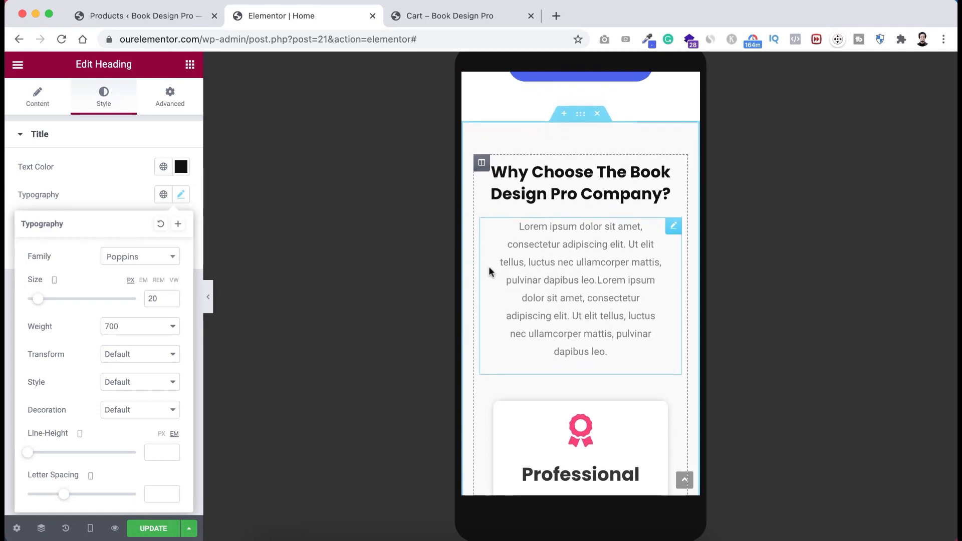
# - Unlink the padding sides of the paragraph under the Why Choose heading
pyautogui.click(595, 244)
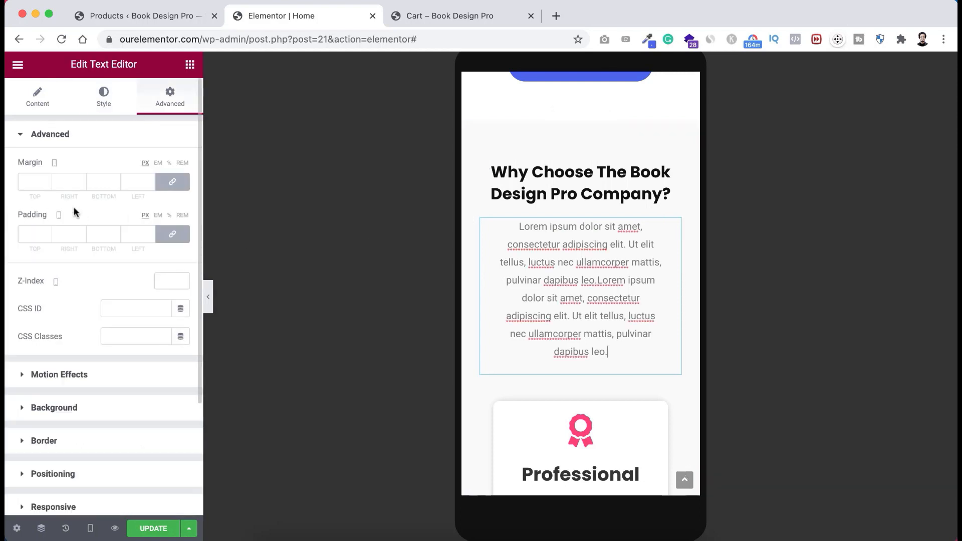
pyautogui.click(173, 235)
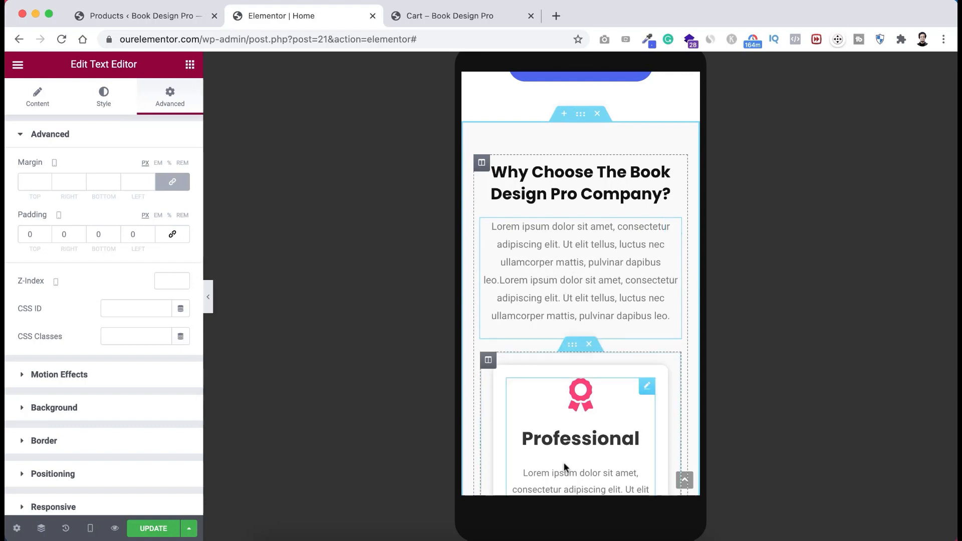
pyautogui.scroll(-5, 564, 462)
pyautogui.scroll(-10, 564, 462)
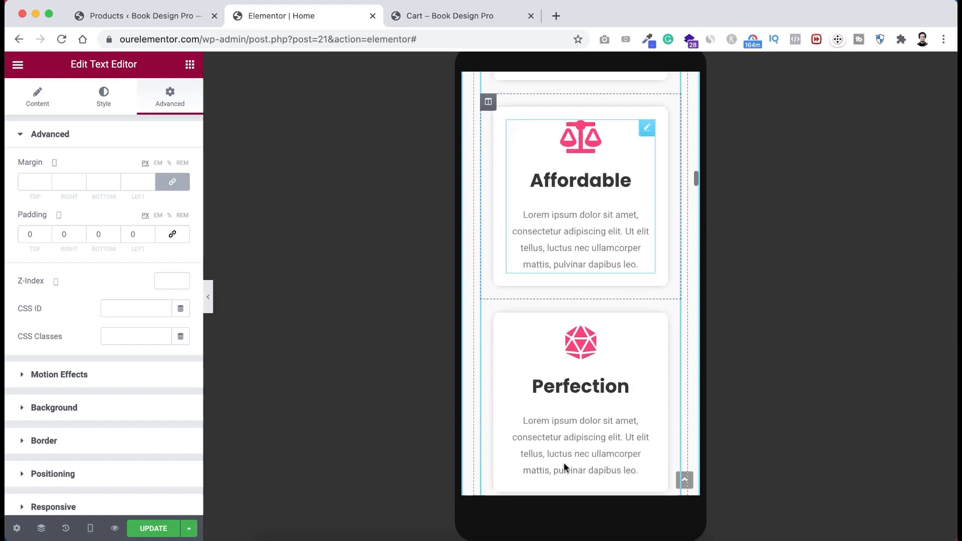
pyautogui.scroll(-15, 566, 469)
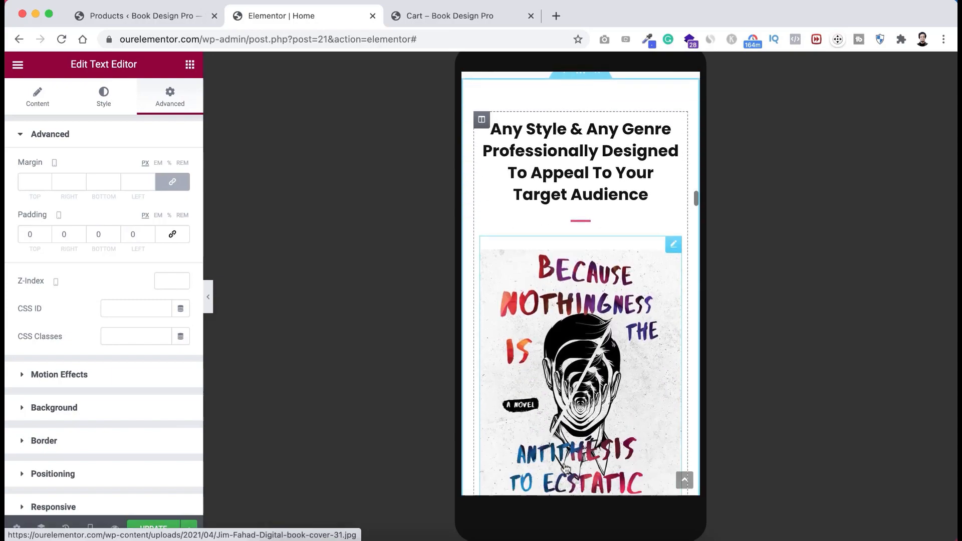
pyautogui.scroll(-20, 566, 468)
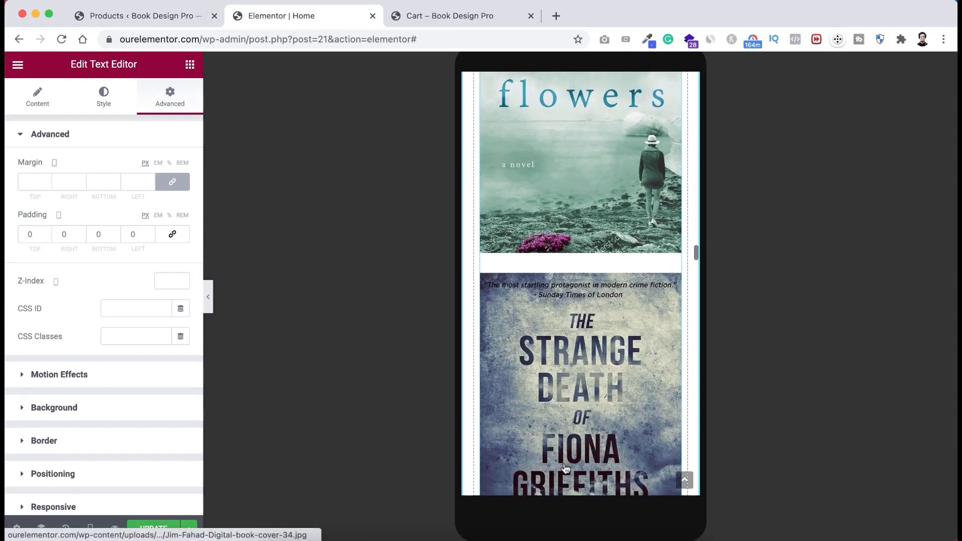
pyautogui.scroll(-10, 564, 467)
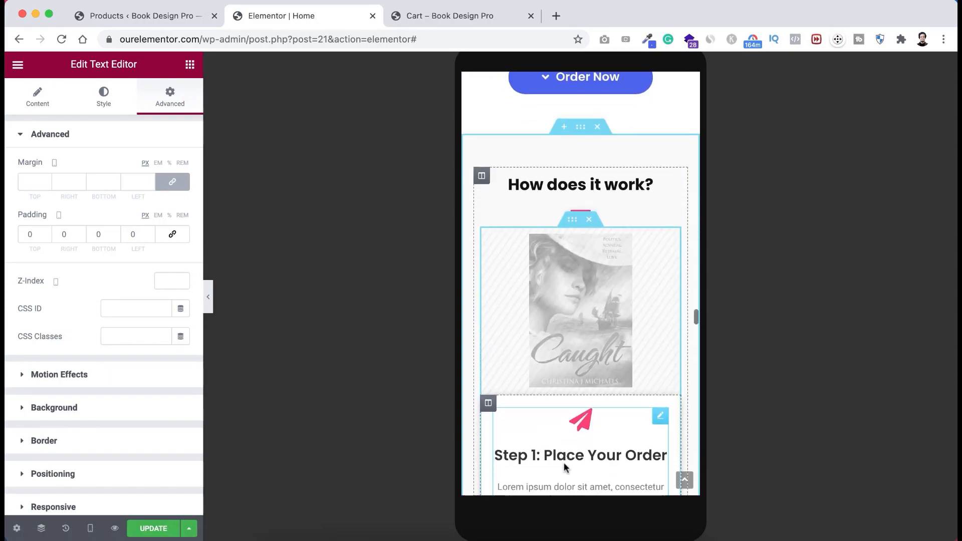
pyautogui.scroll(-8, 564, 460)
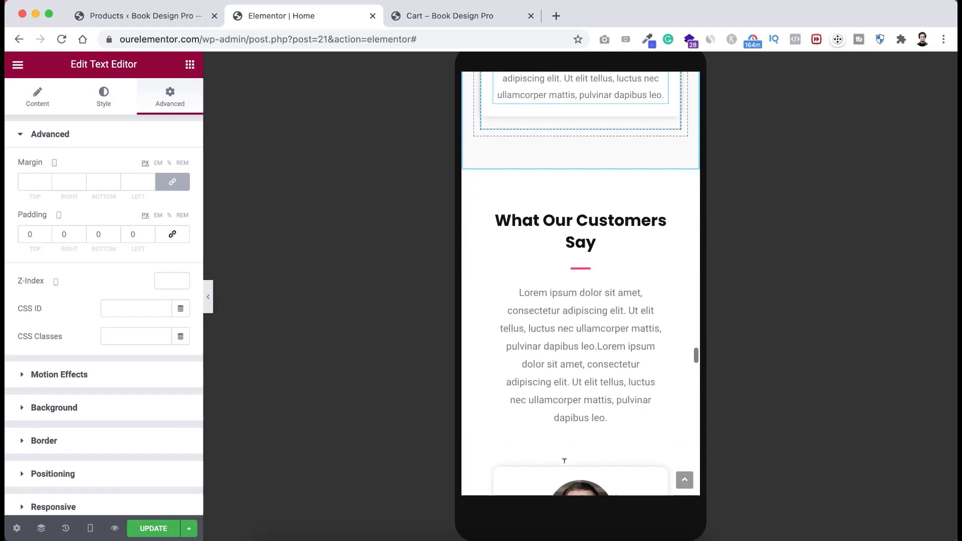
pyautogui.scroll(-1, 564, 467)
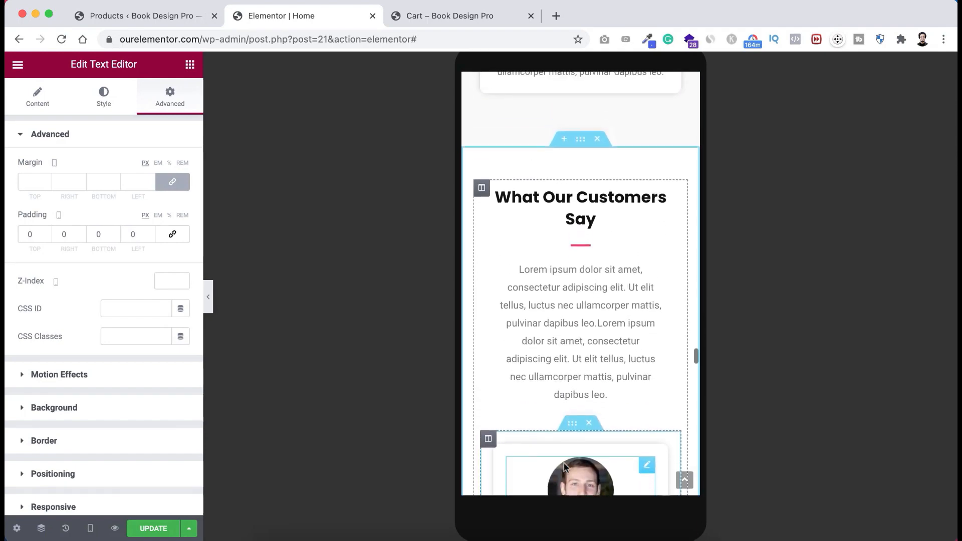
# - Reset the What Our Customers Say paragraph's mobile padding to 0 on all sides
pyautogui.click(573, 322)
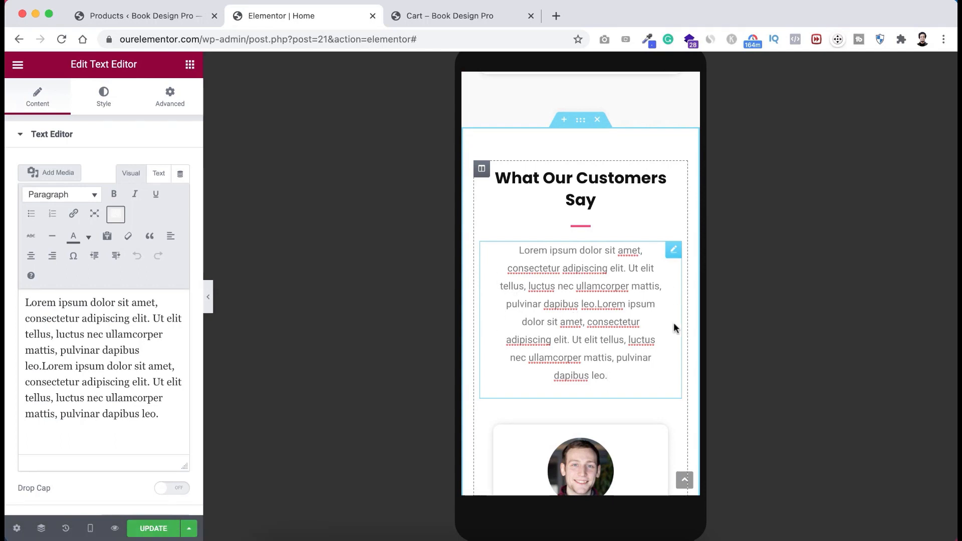
pyautogui.click(170, 97)
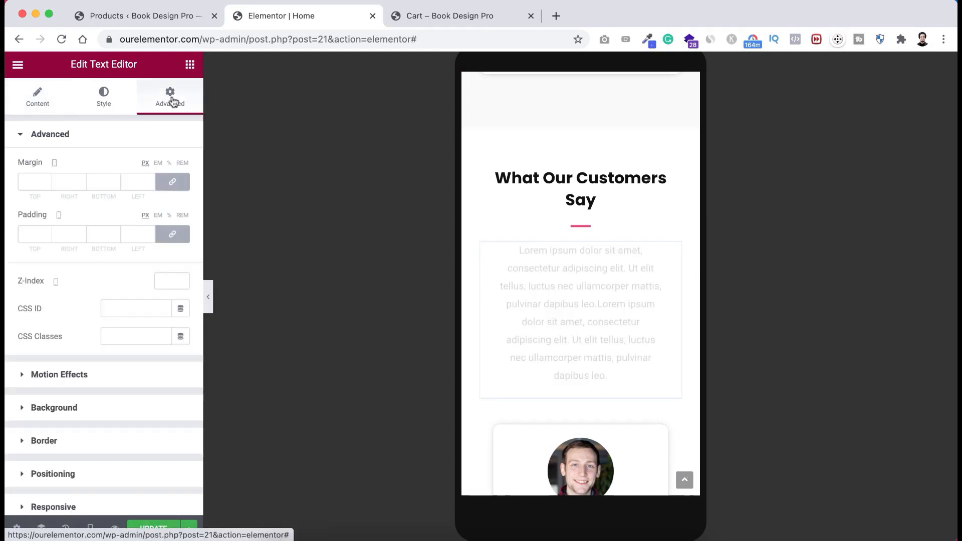
pyautogui.click(173, 235)
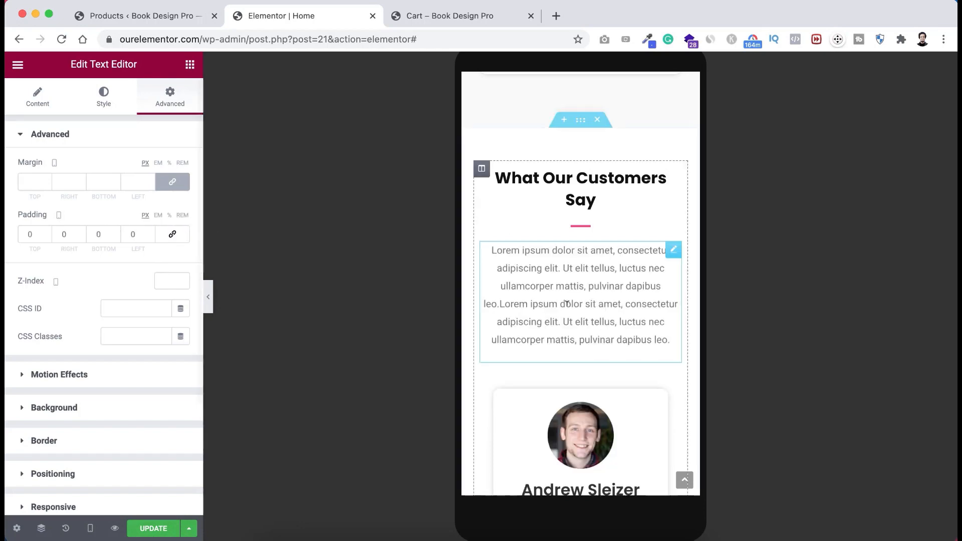
pyautogui.scroll(-8, 603, 297)
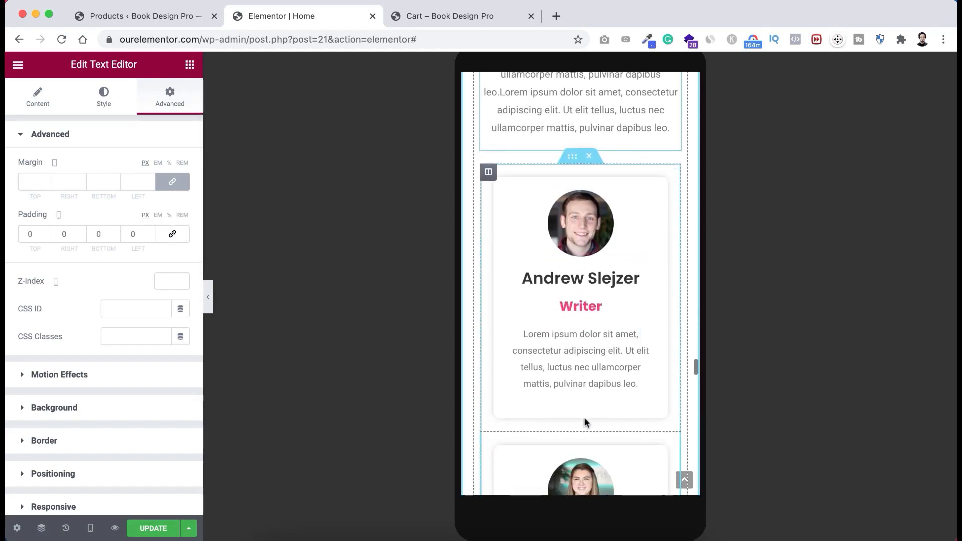
pyautogui.scroll(-20, 585, 422)
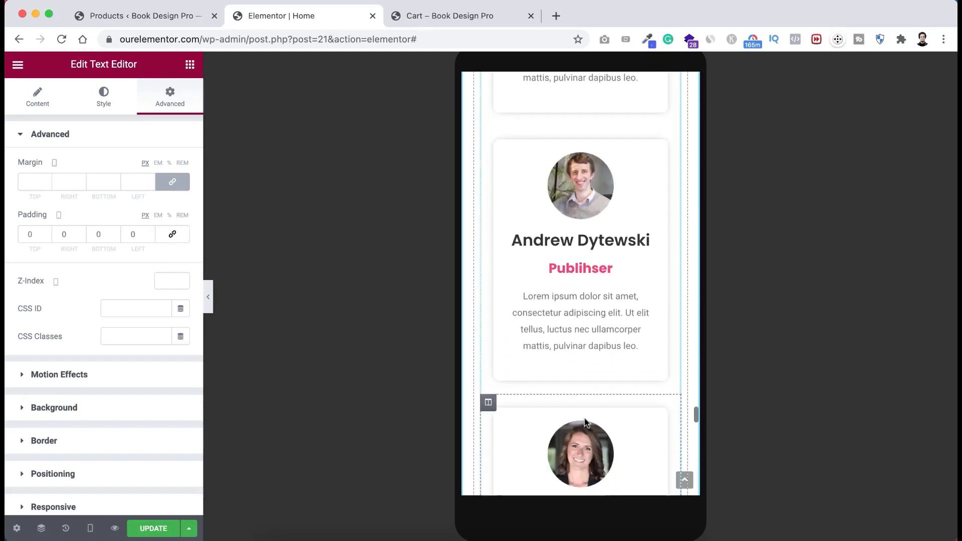
pyautogui.scroll(-7, 585, 423)
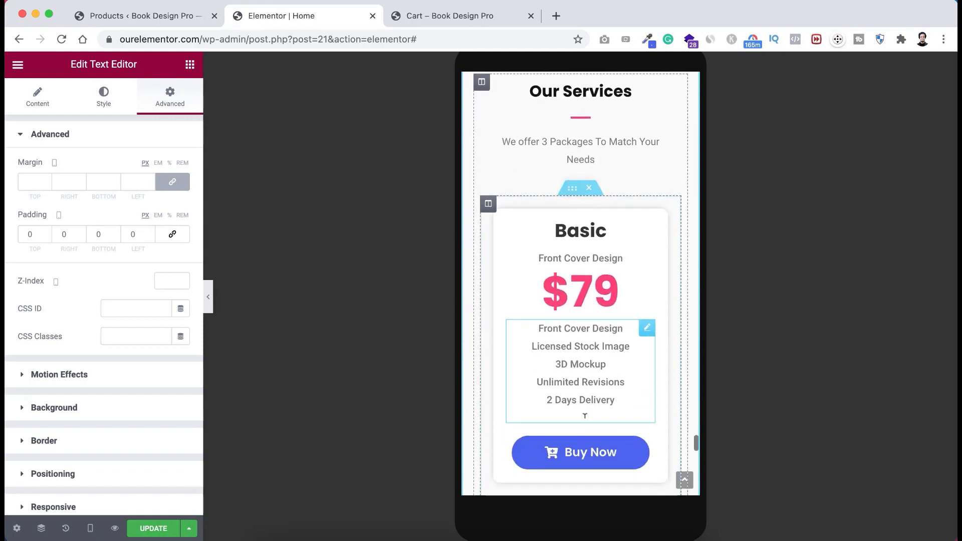
pyautogui.scroll(-13, 584, 422)
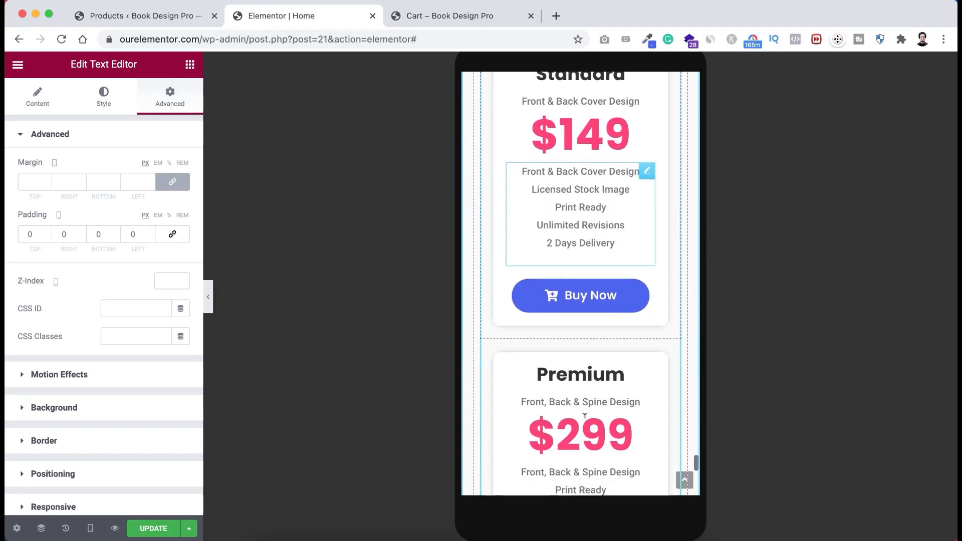
pyautogui.scroll(-8, 584, 417)
pyautogui.scroll(20, 584, 418)
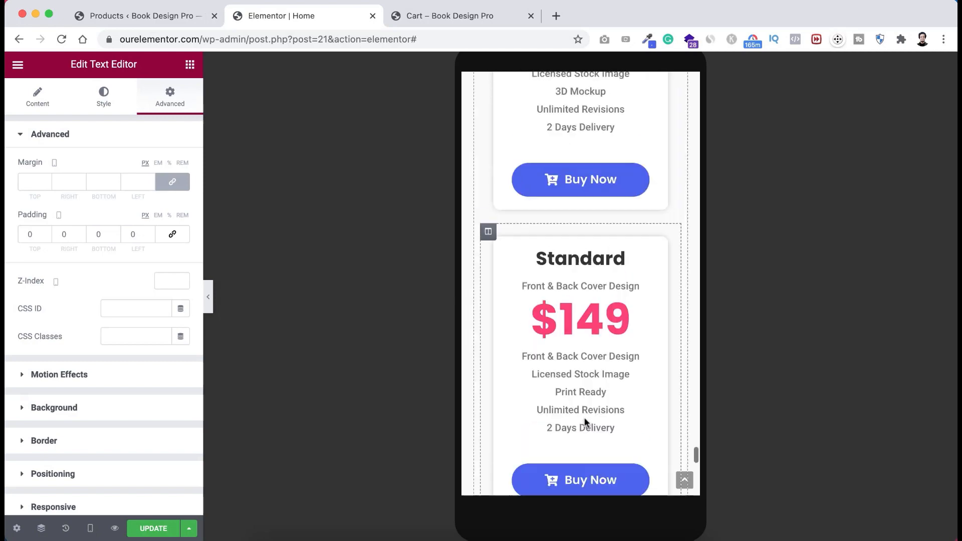
pyautogui.scroll(15, 584, 417)
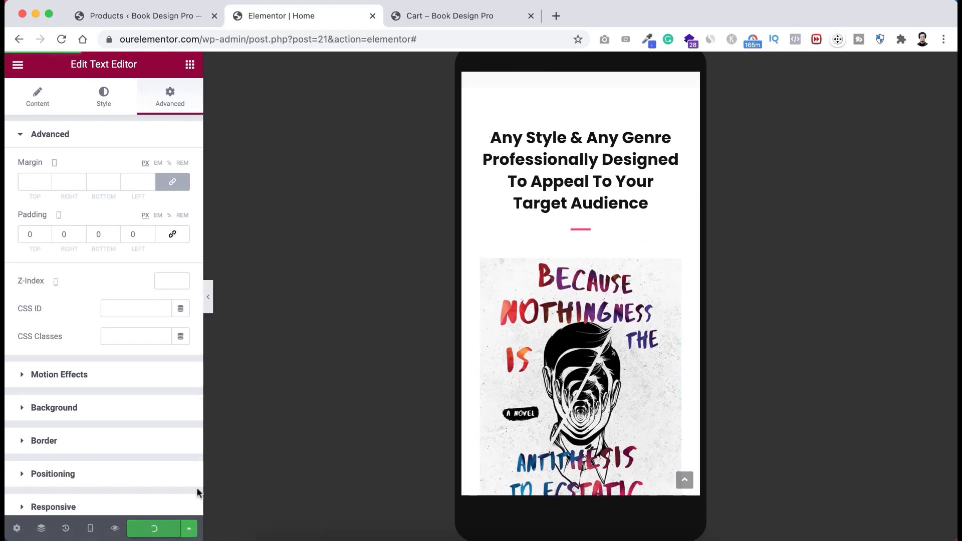
pyautogui.scroll(10, 533, 275)
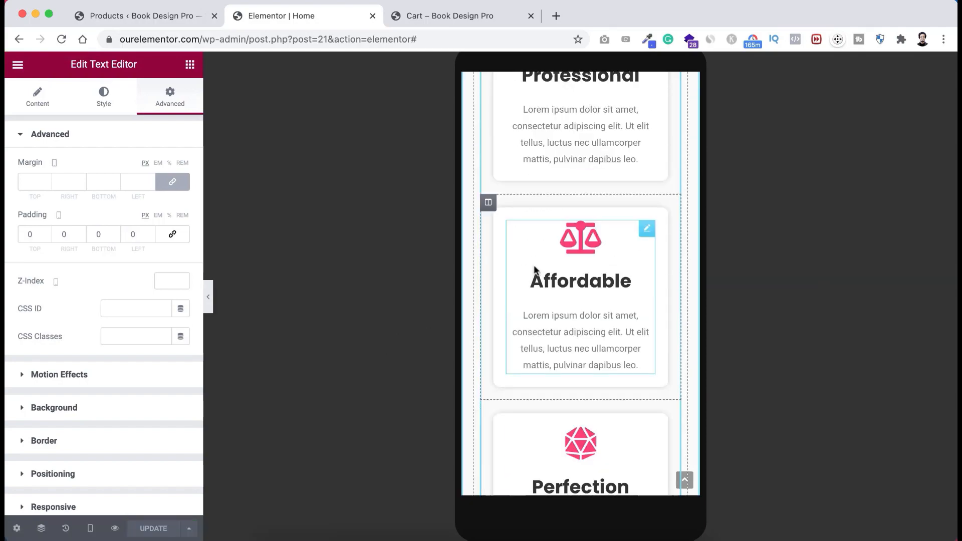
pyautogui.scroll(20, 534, 270)
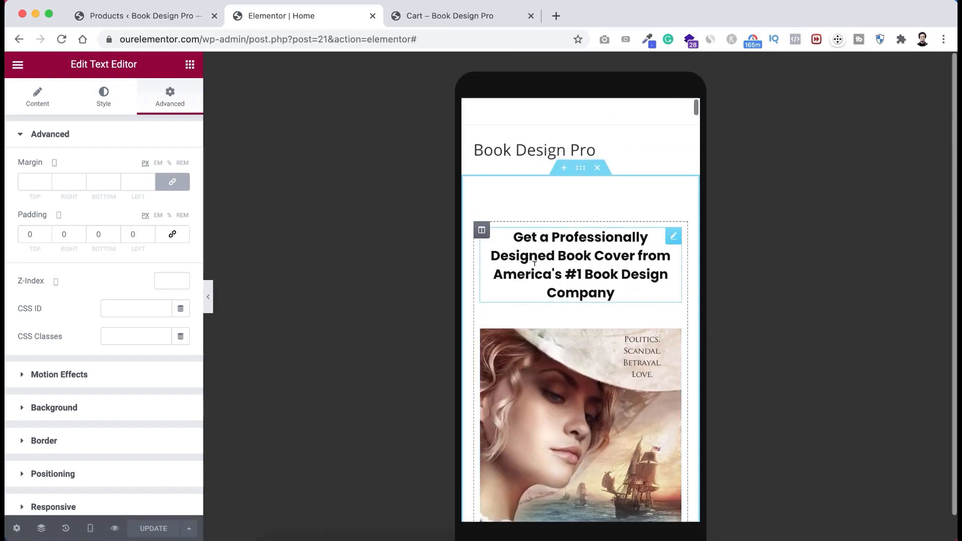
# - Review the Home page in Tablet preview, then switch back to Desktop
pyautogui.click(90, 528)
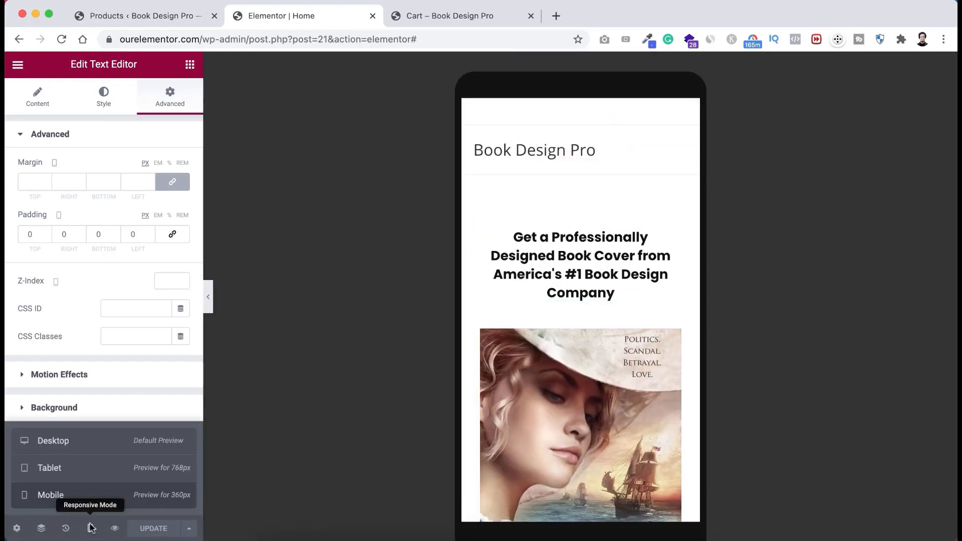
pyautogui.click(83, 468)
pyautogui.scroll(-15, 342, 360)
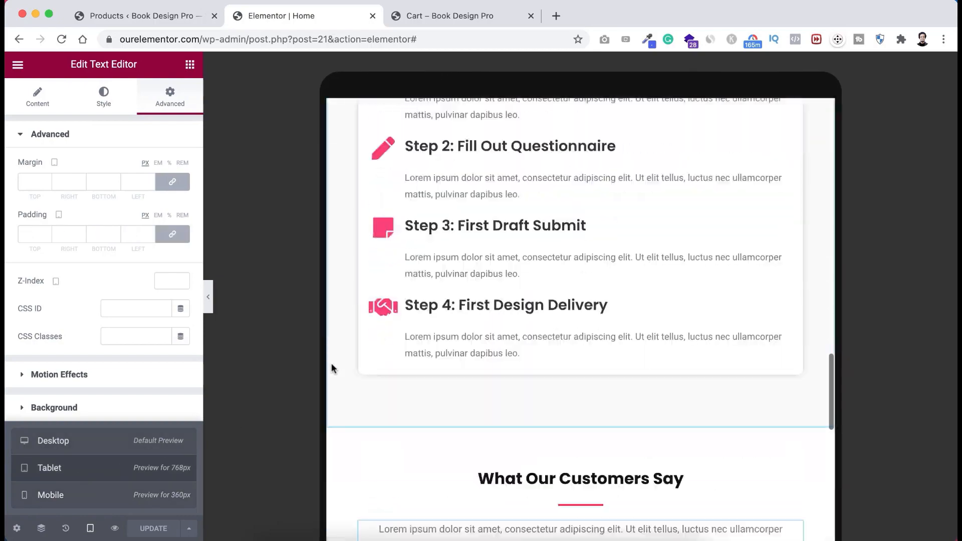
pyautogui.scroll(5, 332, 363)
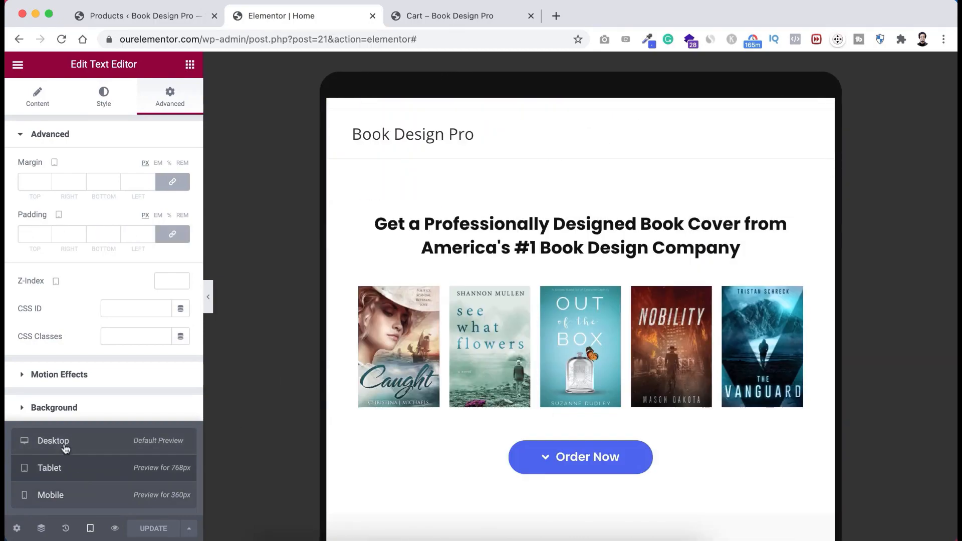
pyautogui.click(53, 440)
pyautogui.scroll(-20, 493, 264)
pyautogui.scroll(2, 493, 264)
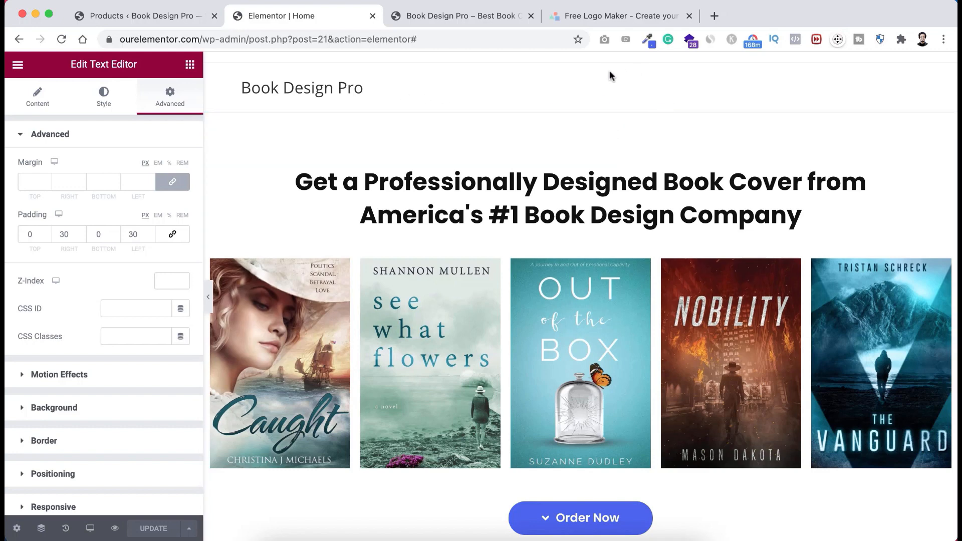
# - Close LogoMakr's intro video and search the graphics library for 'book'
pyautogui.click(614, 19)
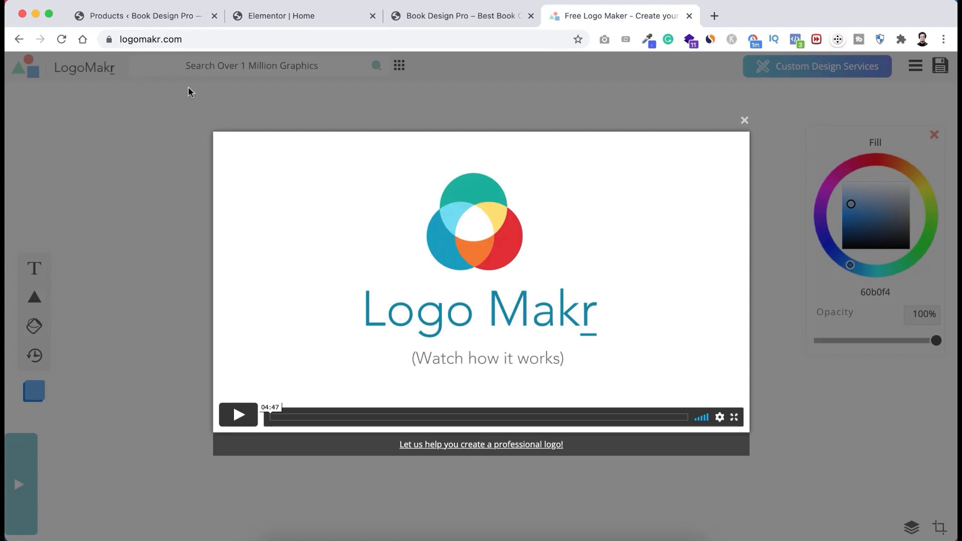
pyautogui.click(745, 121)
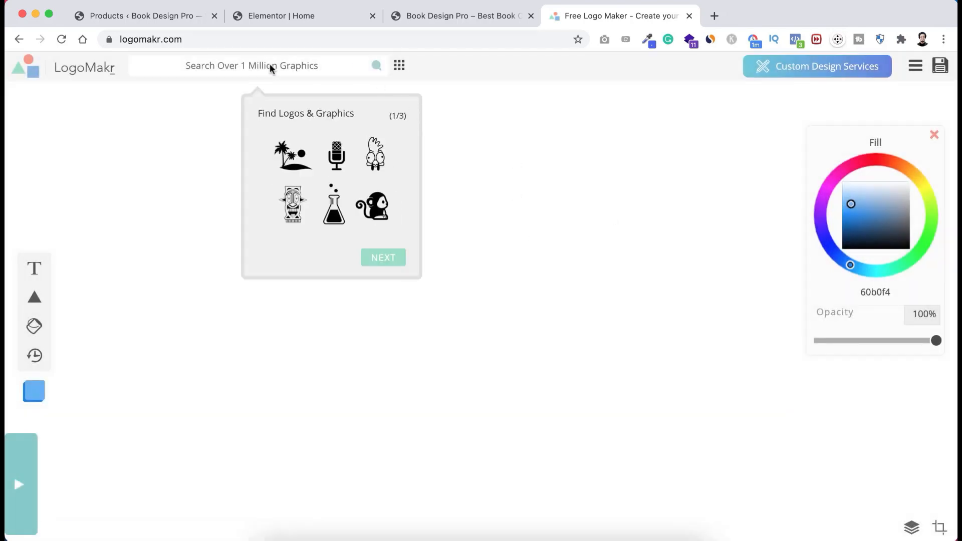
pyautogui.click(268, 66)
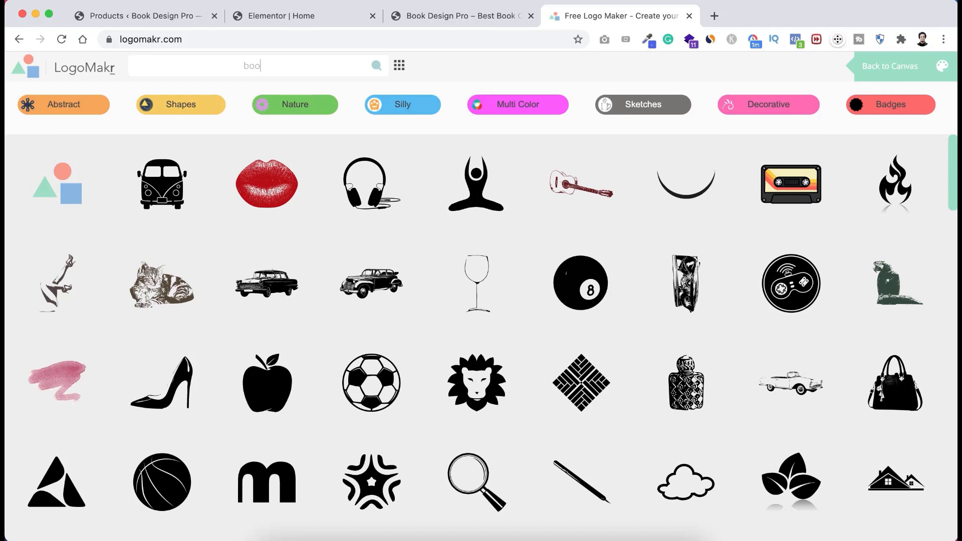
pyautogui.press('Return')
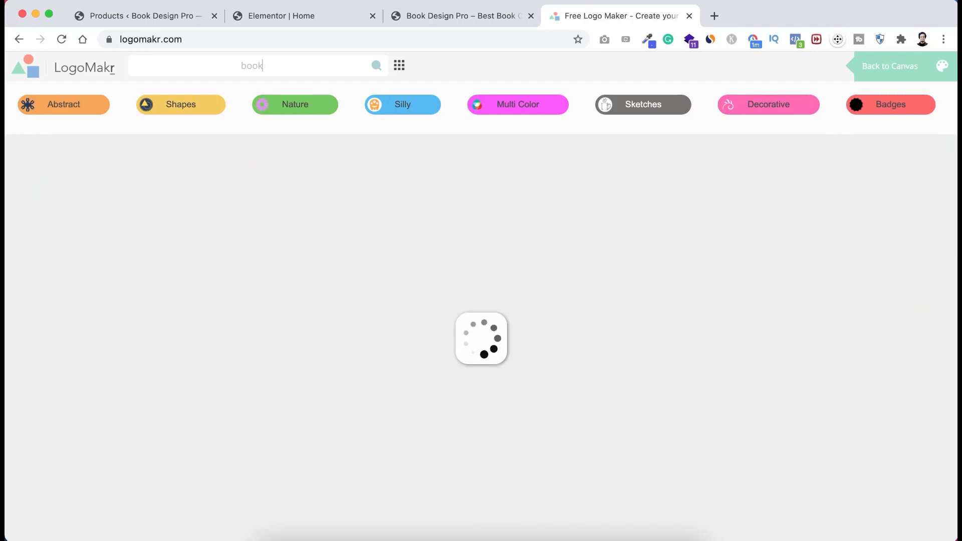
pyautogui.scroll(-2, 382, 393)
pyautogui.scroll(-5, 383, 393)
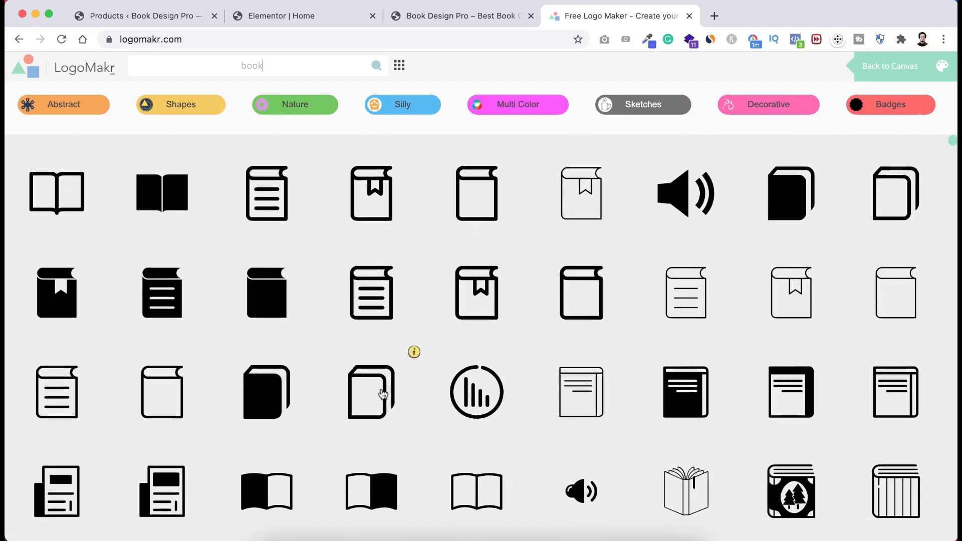
pyautogui.scroll(6, 382, 393)
pyautogui.scroll(-2, 382, 393)
pyautogui.scroll(-5, 382, 393)
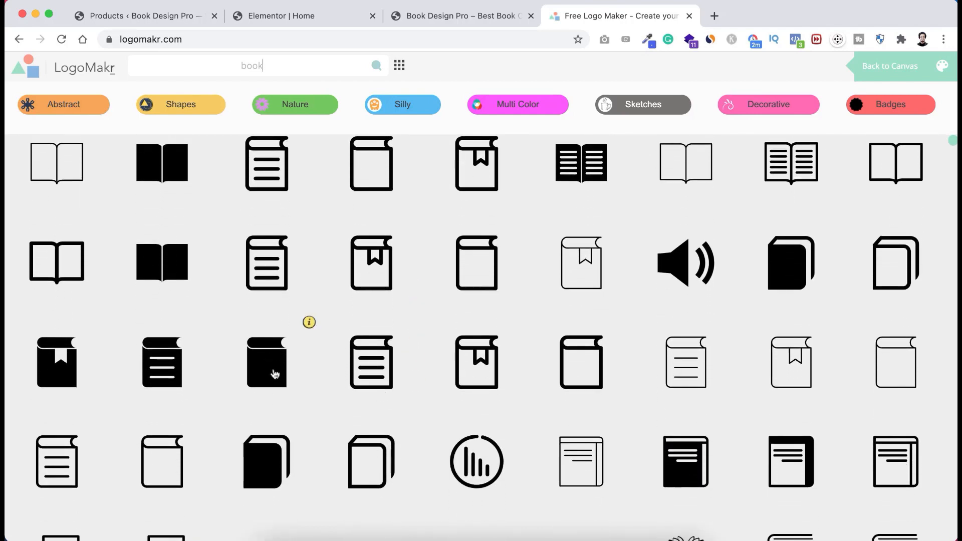
# - Add a black book icon, move, enlarge and darken it to brown, then delete it
pyautogui.click(267, 366)
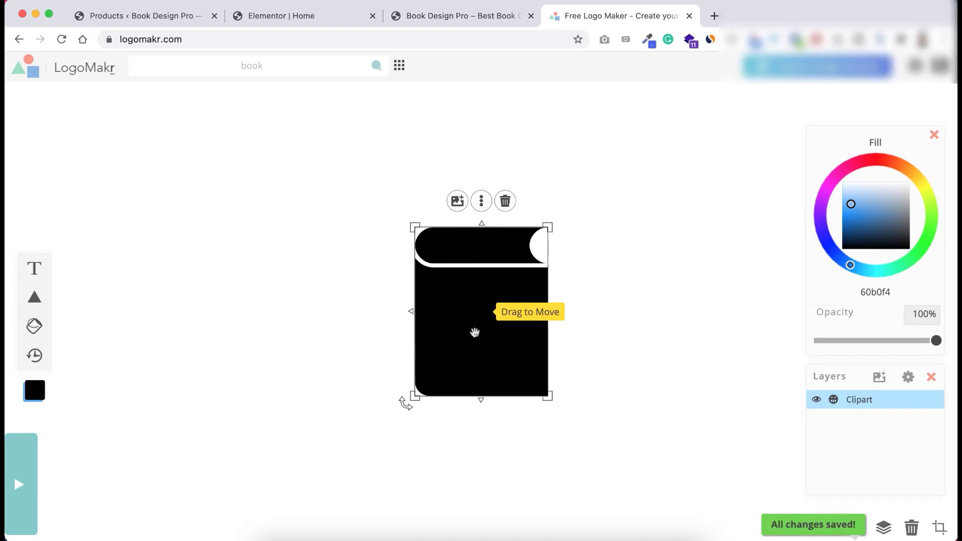
pyautogui.moveTo(470, 335); pyautogui.dragTo(215, 344)
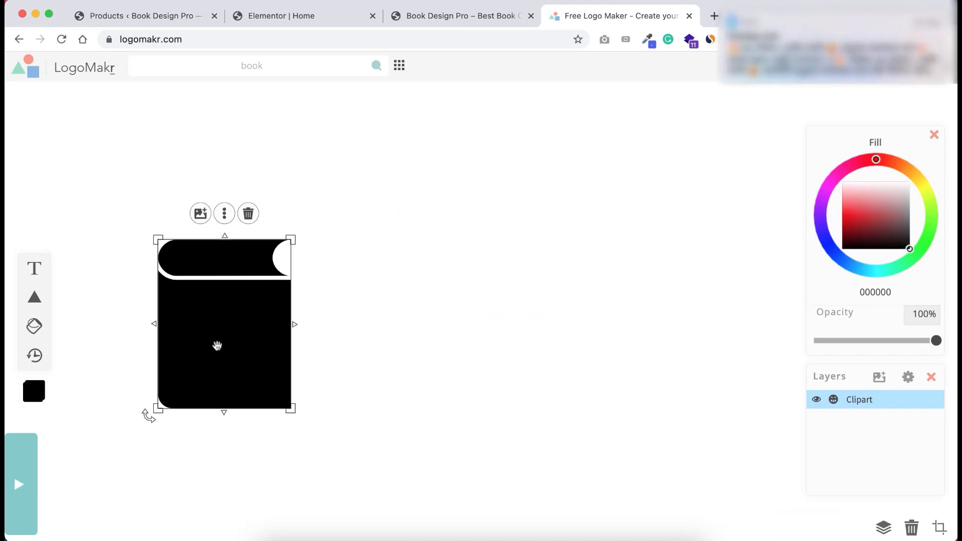
pyautogui.moveTo(293, 407); pyautogui.dragTo(276, 369)
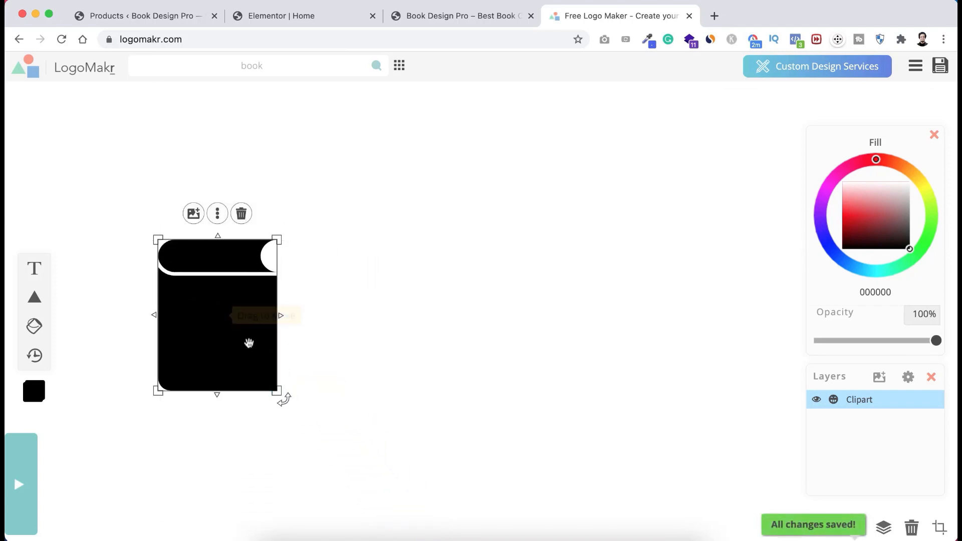
pyautogui.moveTo(873, 215)
pyautogui.mouseDown()
pyautogui.moveTo(860, 209)
pyautogui.moveTo(896, 238)
pyautogui.mouseUp()
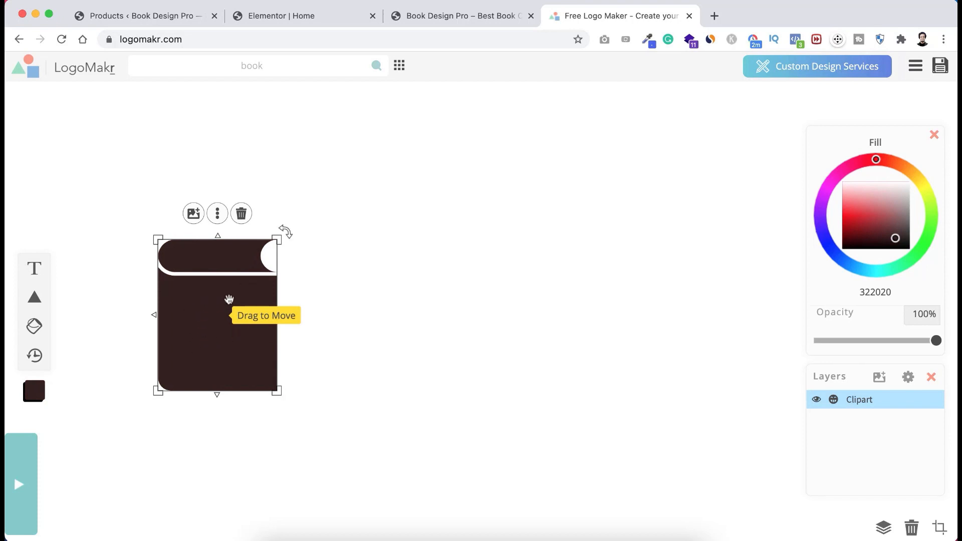
pyautogui.click(242, 214)
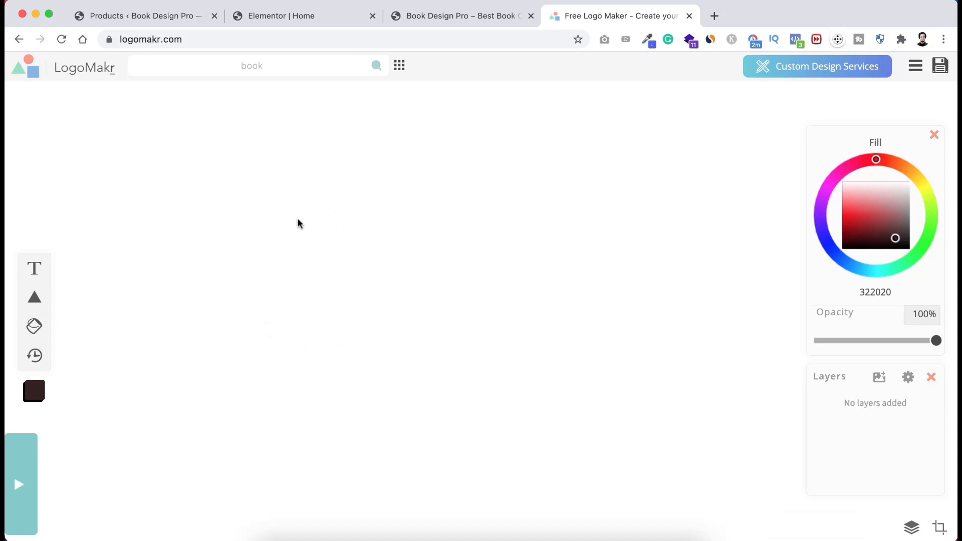
# - Add a 'Book Design' text box to the canvas and narrow it
pyautogui.click(34, 270)
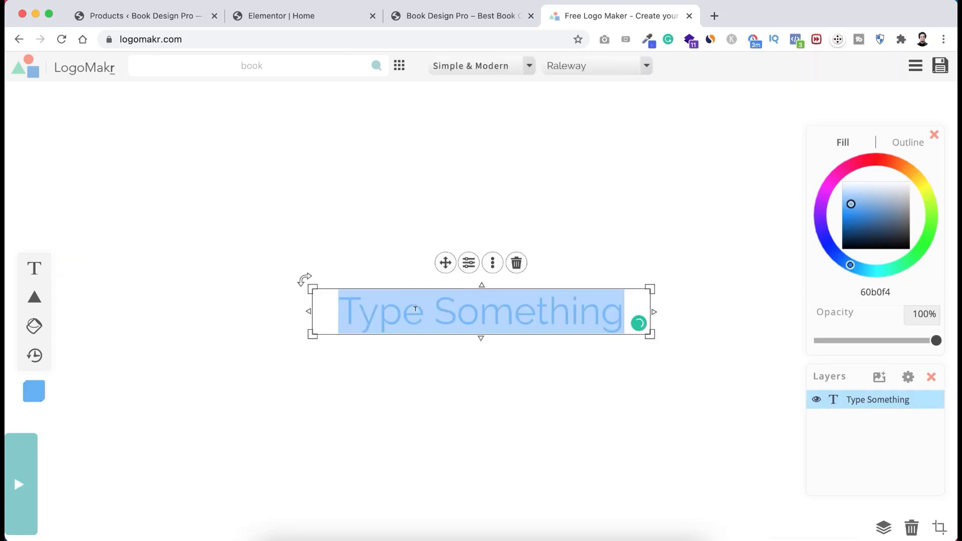
pyautogui.write('Book D')
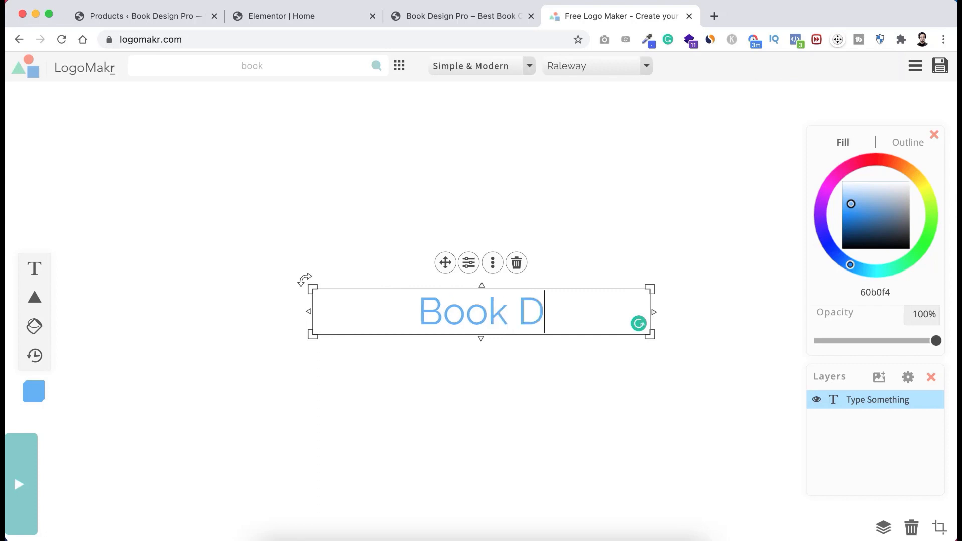
pyautogui.write('esign')
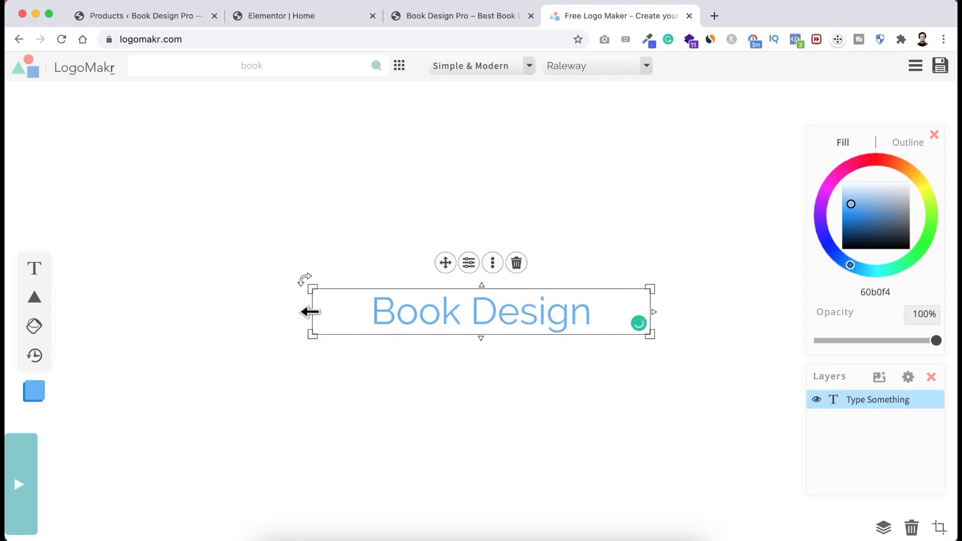
pyautogui.moveTo(308, 312); pyautogui.dragTo(165, 397)
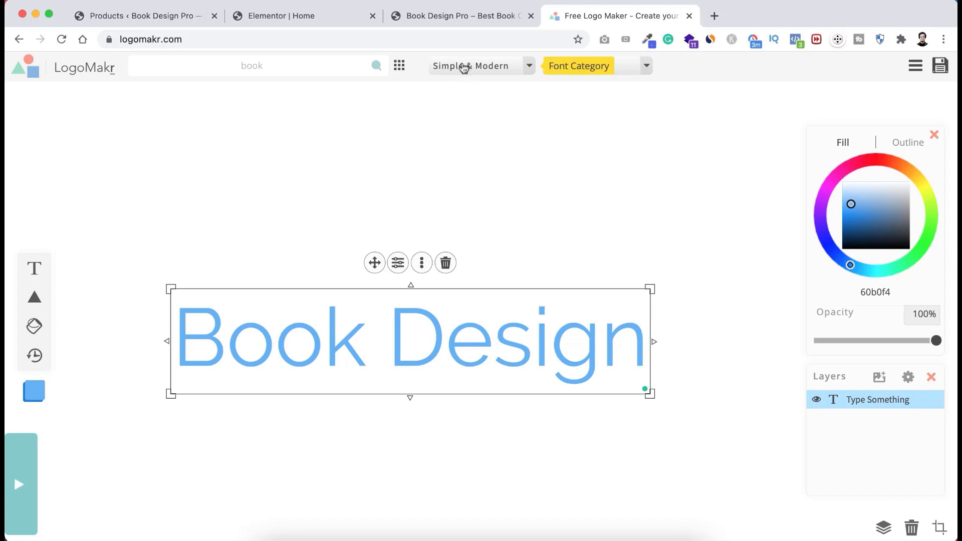
# - Set the text to the Simple & Modern Passion One font and enlarge it
pyautogui.click(490, 66)
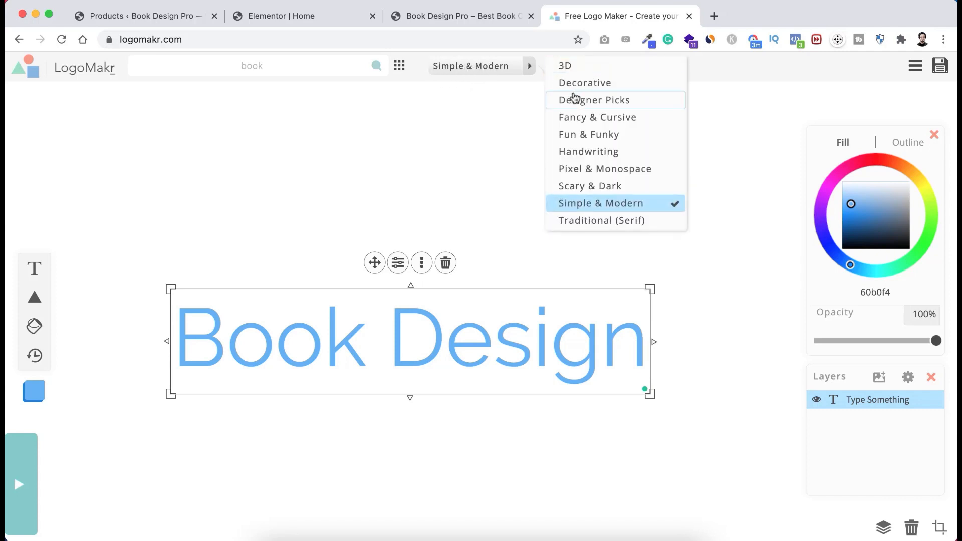
pyautogui.click(582, 138)
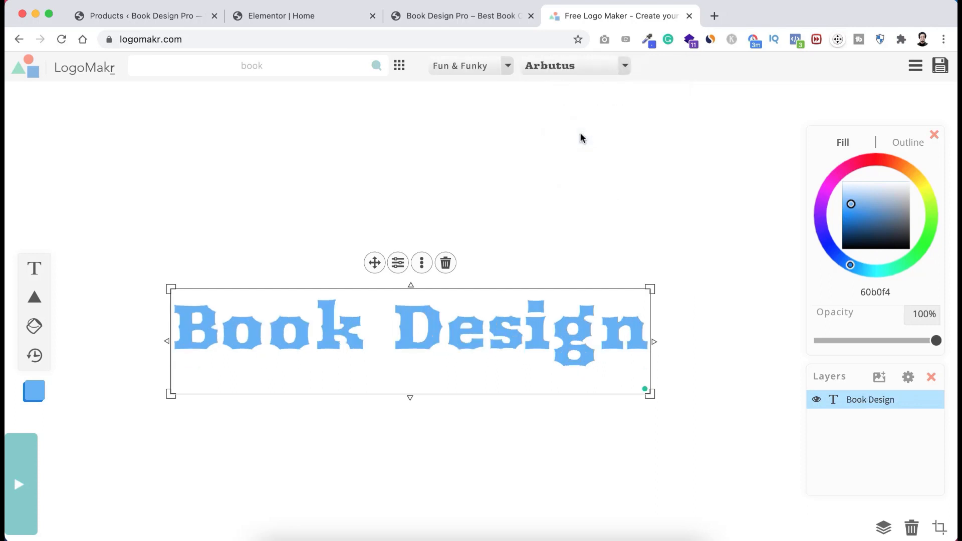
pyautogui.click(497, 66)
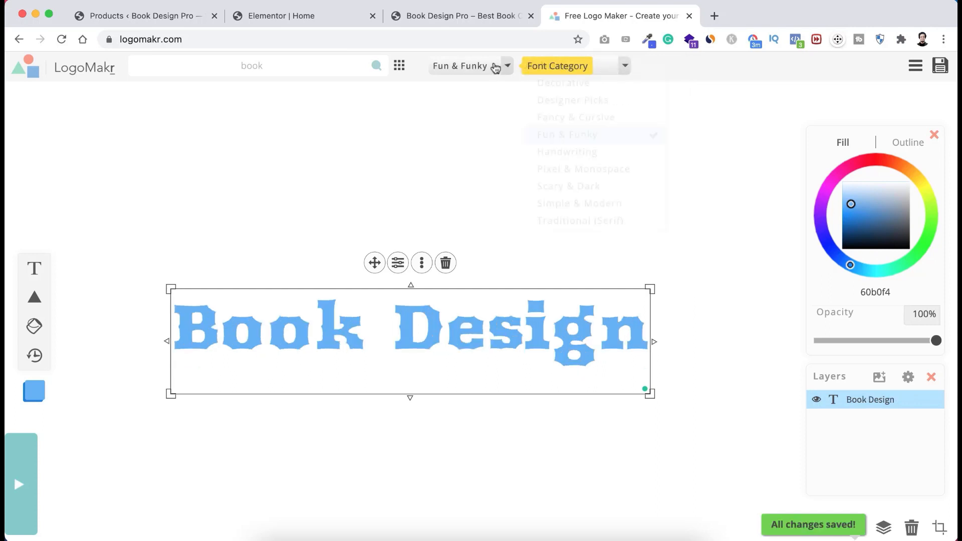
pyautogui.click(565, 152)
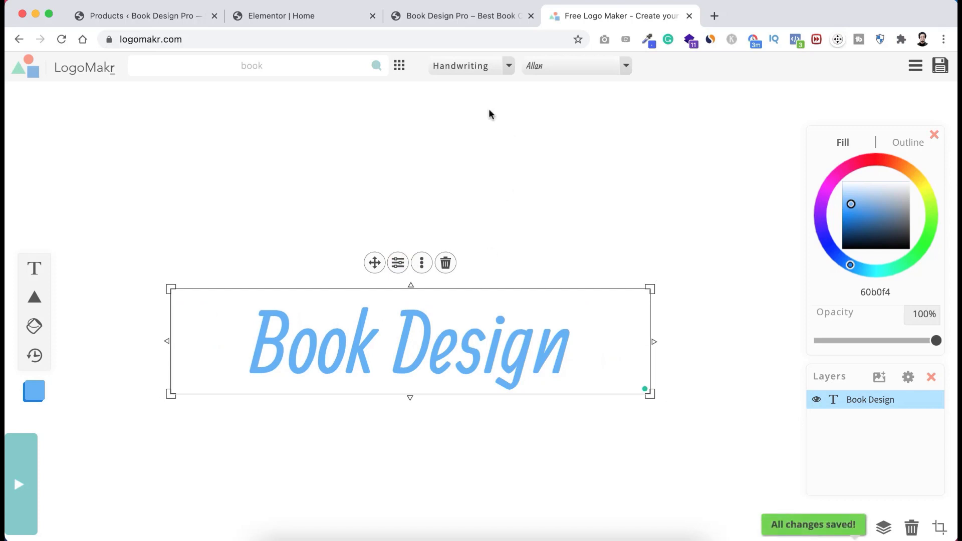
pyautogui.click(495, 71)
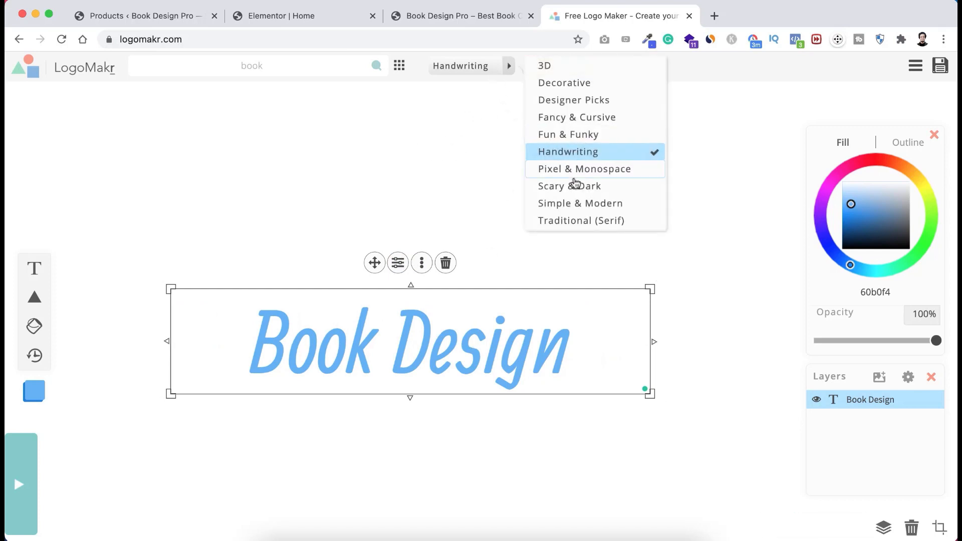
pyautogui.click(567, 202)
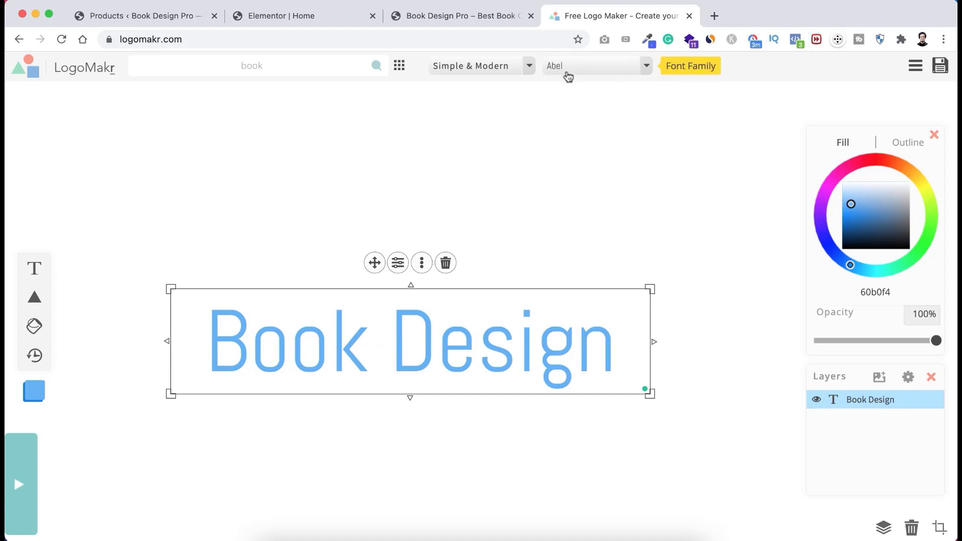
pyautogui.click(599, 71)
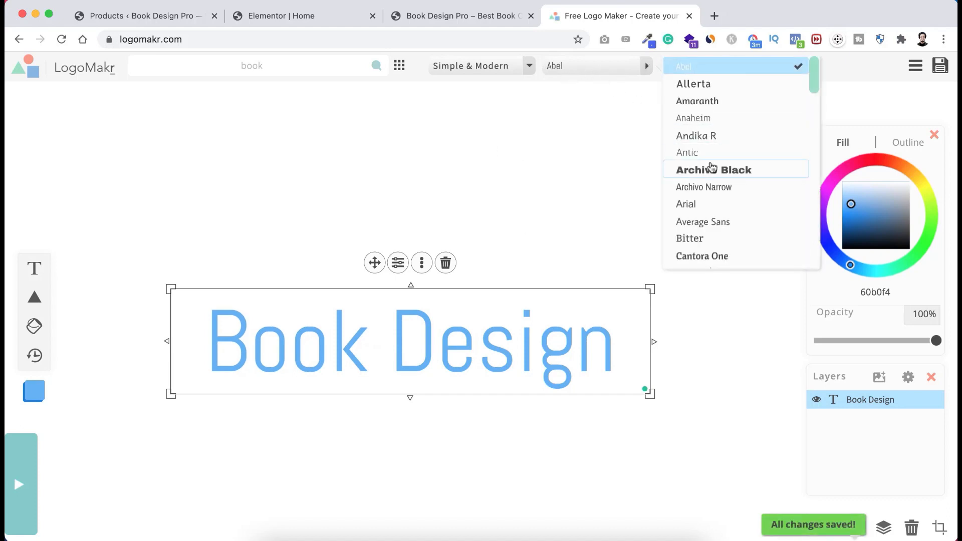
pyautogui.scroll(-2, 712, 168)
pyautogui.scroll(-10, 712, 167)
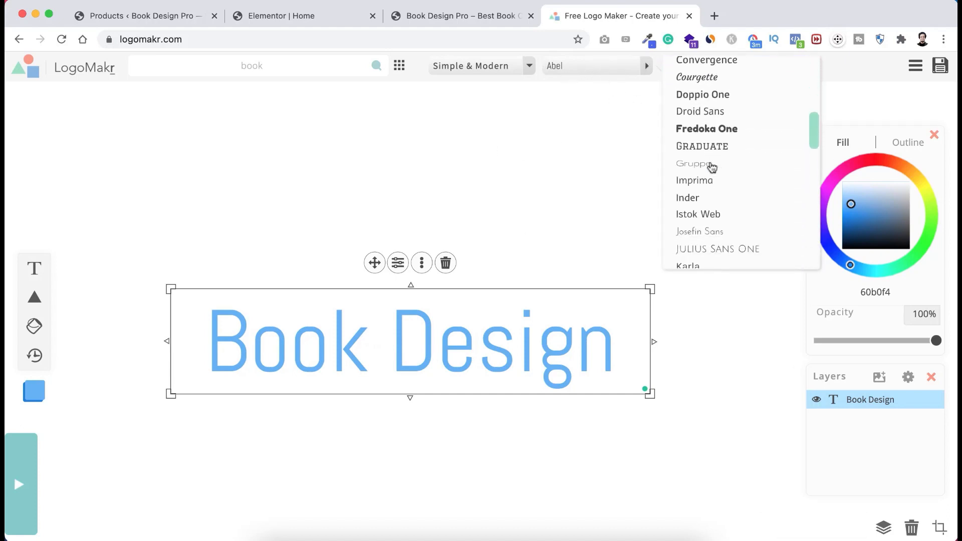
pyautogui.scroll(-5, 712, 167)
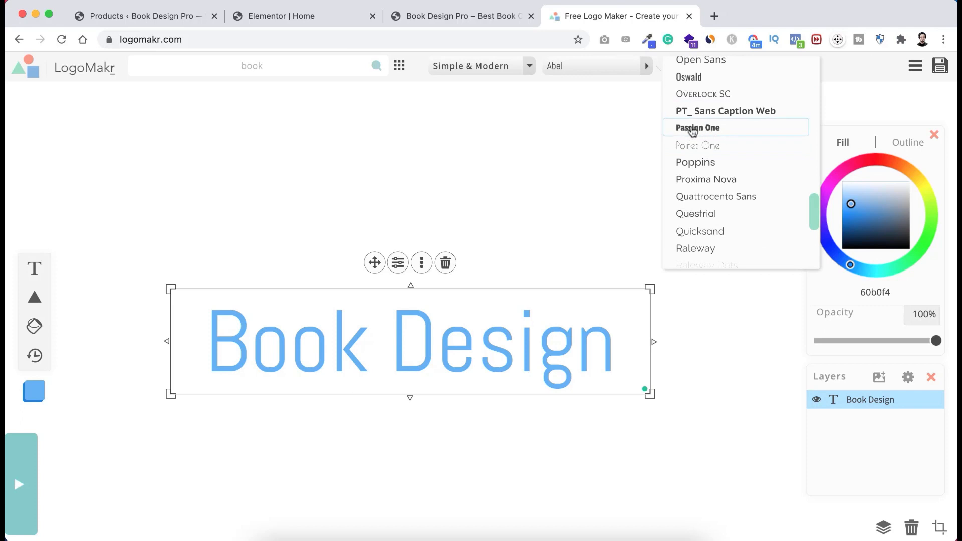
pyautogui.click(698, 129)
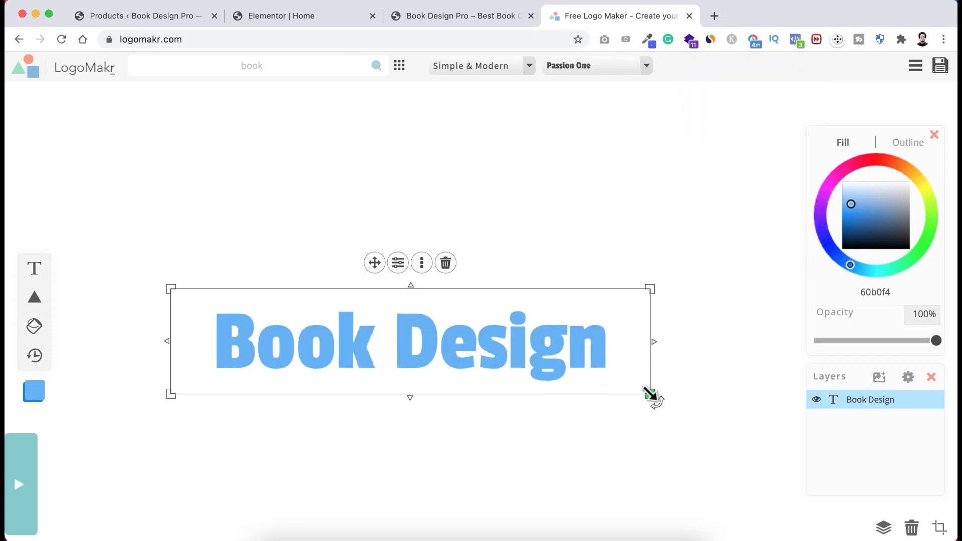
pyautogui.moveTo(650, 394); pyautogui.dragTo(761, 431)
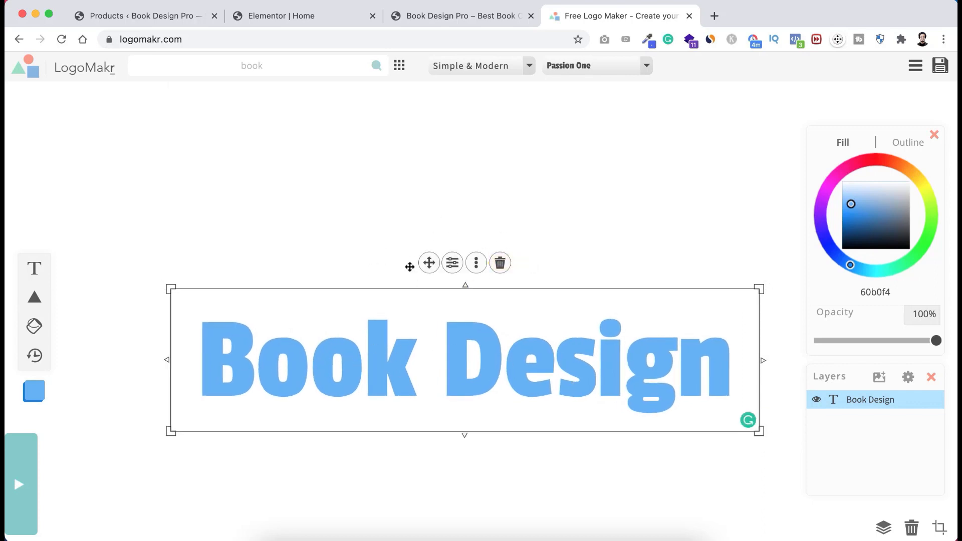
pyautogui.click(316, 16)
pyautogui.scroll(-7, 399, 280)
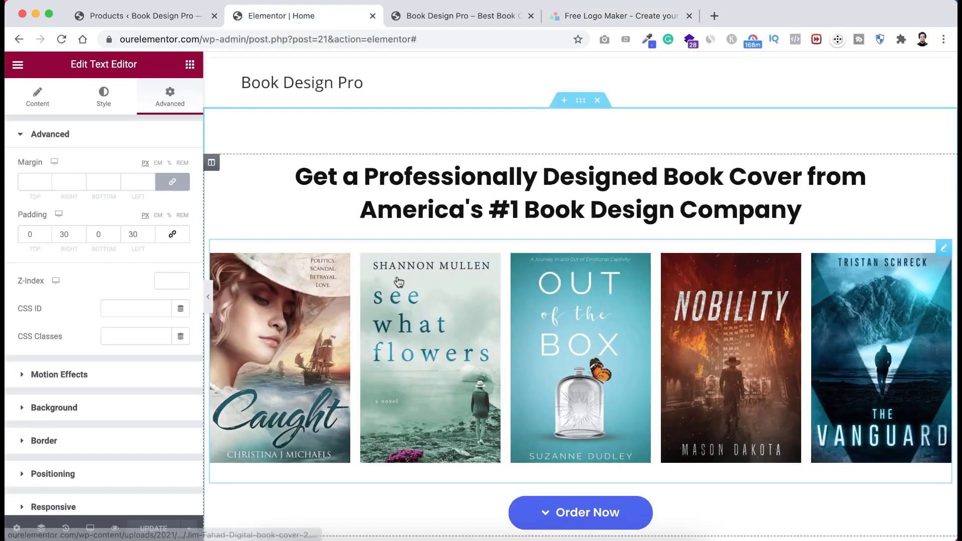
pyautogui.scroll(-3, 398, 280)
pyautogui.scroll(1, 351, 310)
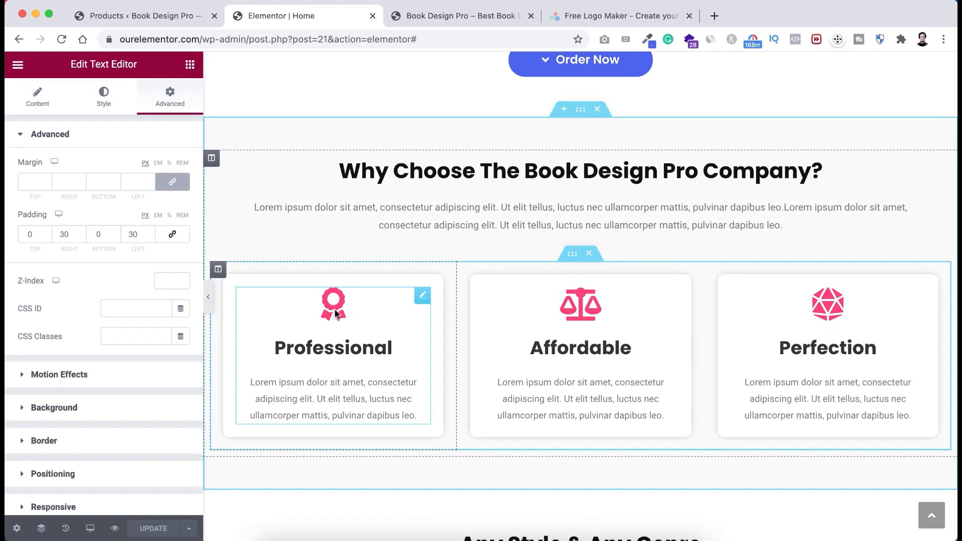
pyautogui.click(335, 314)
pyautogui.click(181, 195)
pyautogui.press('super+c')
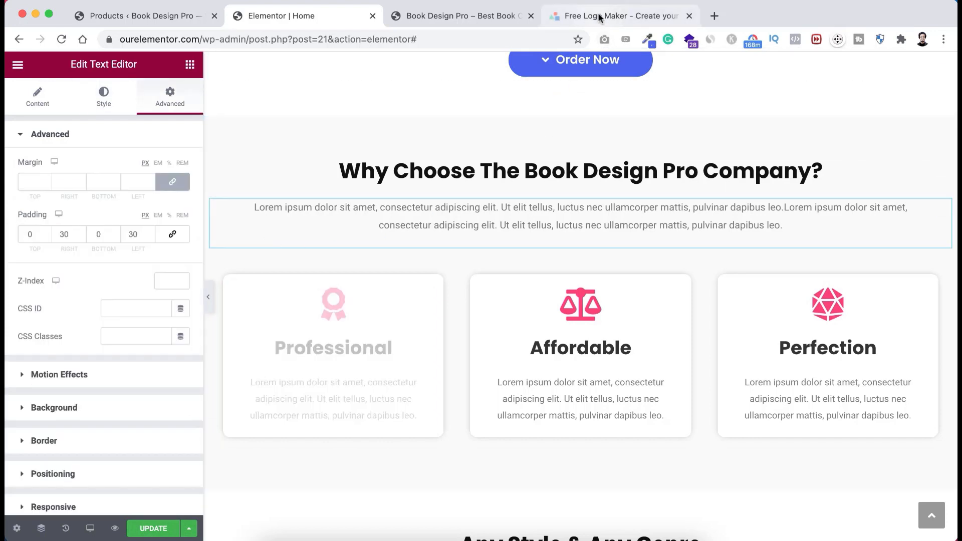
pyautogui.click(600, 18)
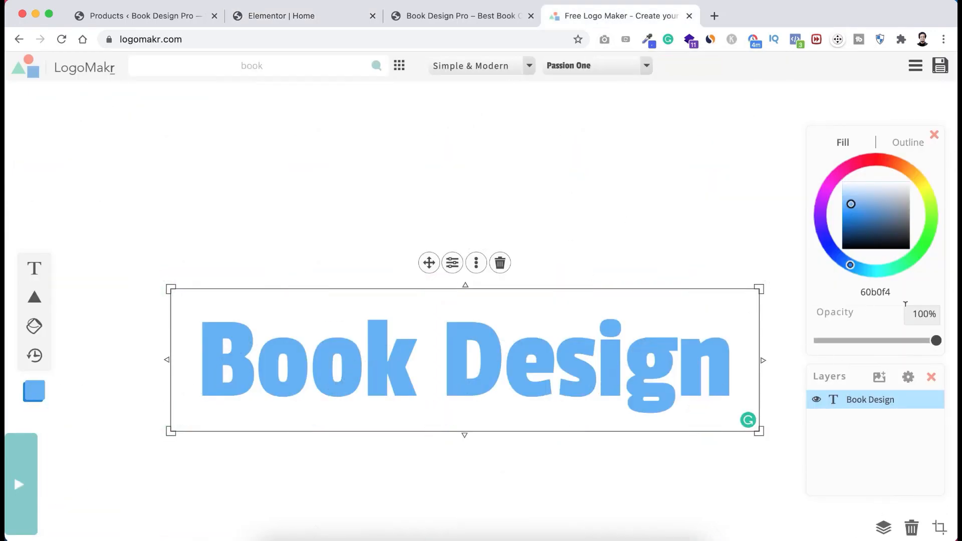
# - Colour the Book Design text pink FF3F76
pyautogui.doubleClick(876, 292)
pyautogui.press('super+v')
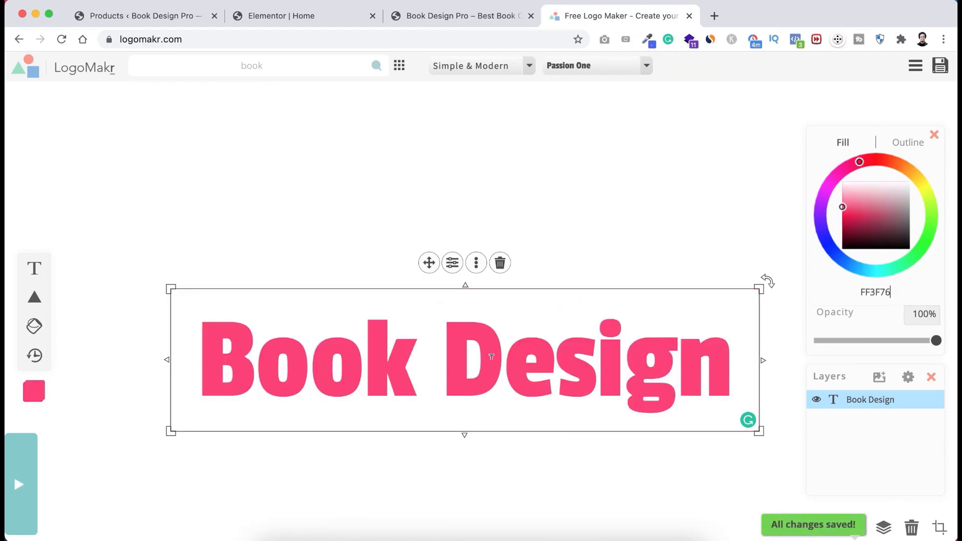
pyautogui.click(327, 237)
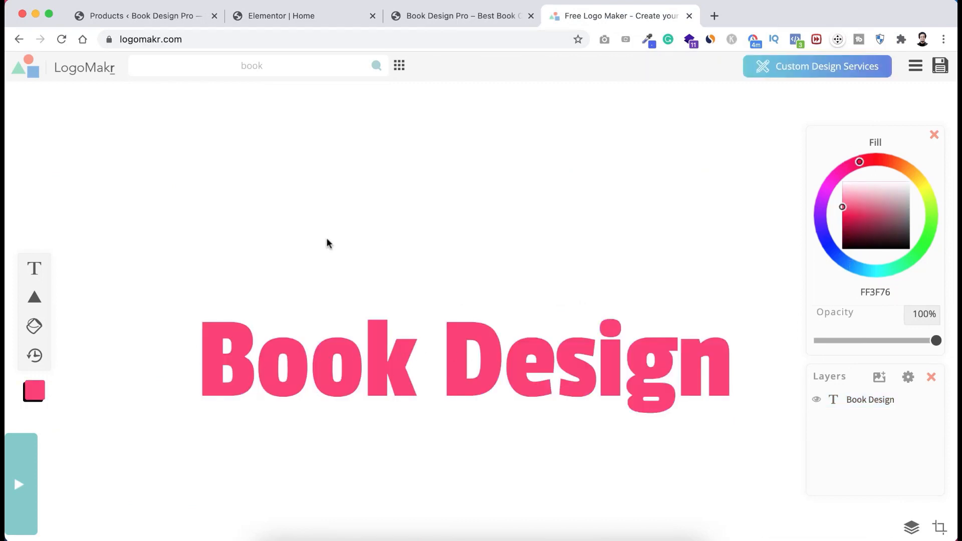
# - Add a smaller 'Pro' text, positioned and tilted over the word Design
pyautogui.click(34, 273)
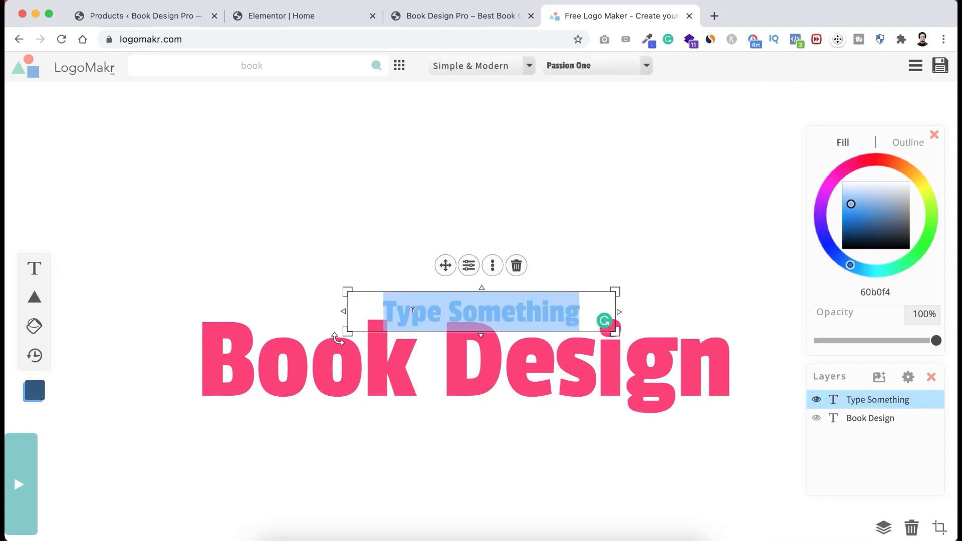
pyautogui.write('Pro')
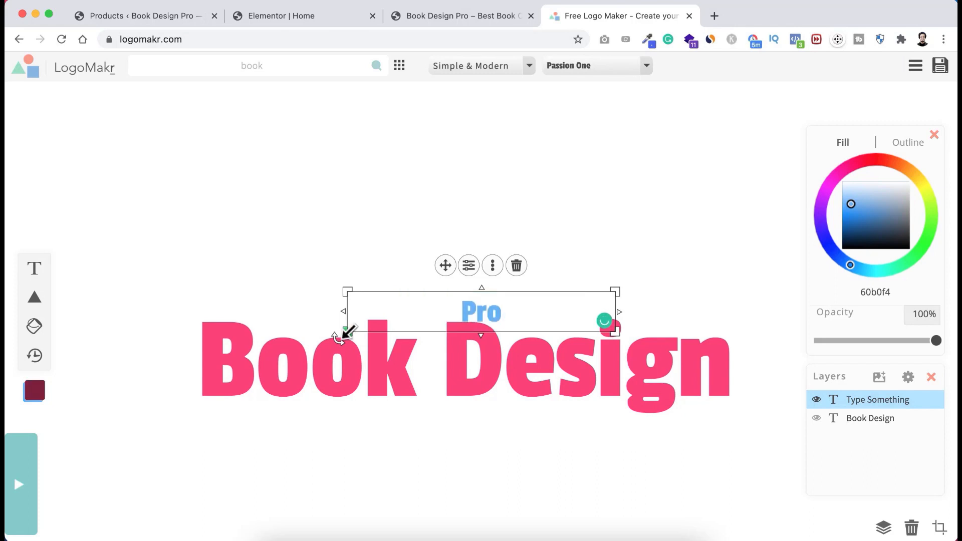
pyautogui.moveTo(346, 330); pyautogui.dragTo(468, 369)
pyautogui.click(416, 261)
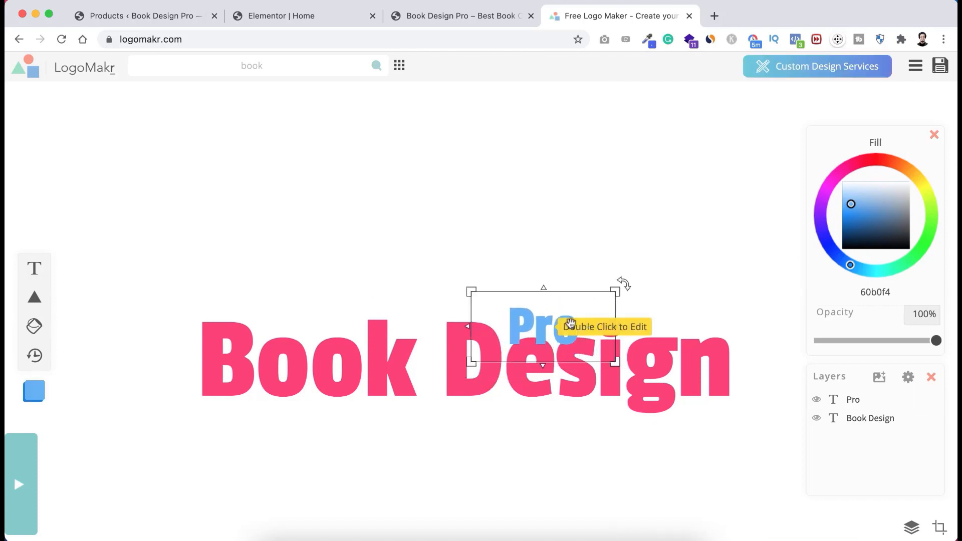
pyautogui.moveTo(536, 323); pyautogui.dragTo(550, 297)
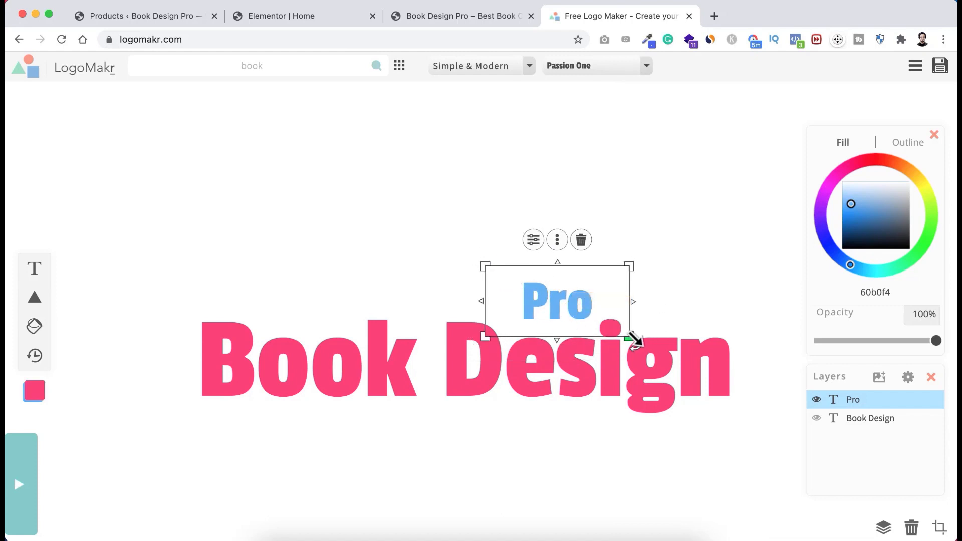
pyautogui.moveTo(638, 343); pyautogui.dragTo(647, 304)
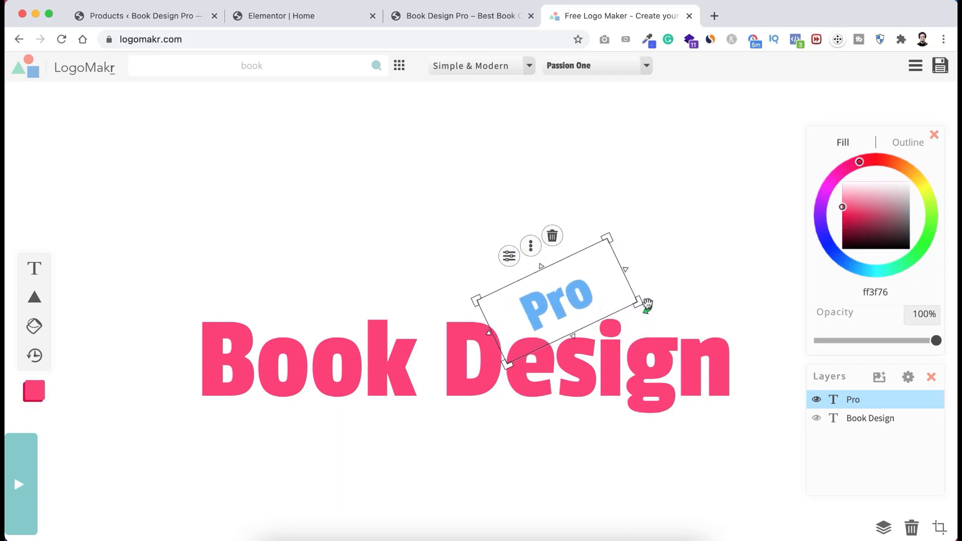
# - Recolour Pro pink, then lighten it to pale pink ffd8e3
pyautogui.click(562, 319)
pyautogui.click(878, 292)
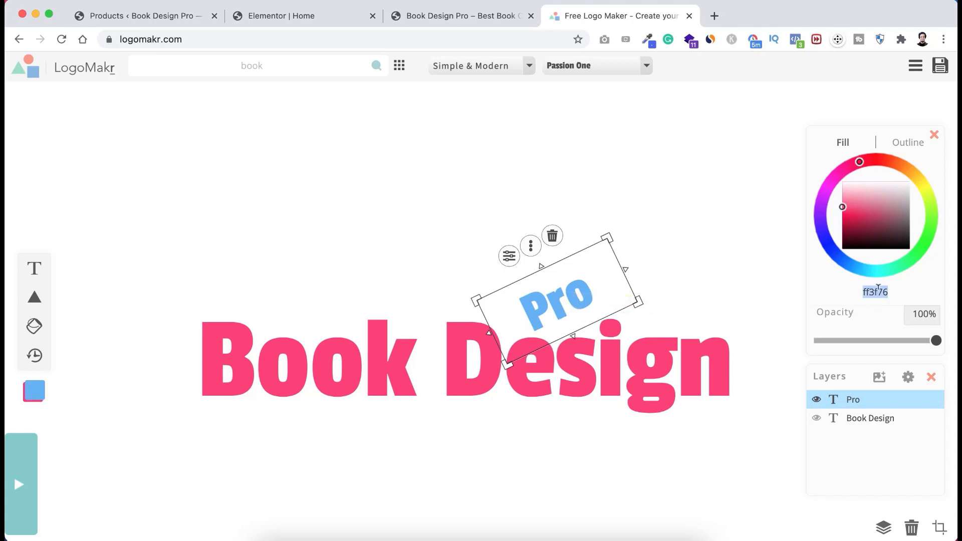
pyautogui.press('Return')
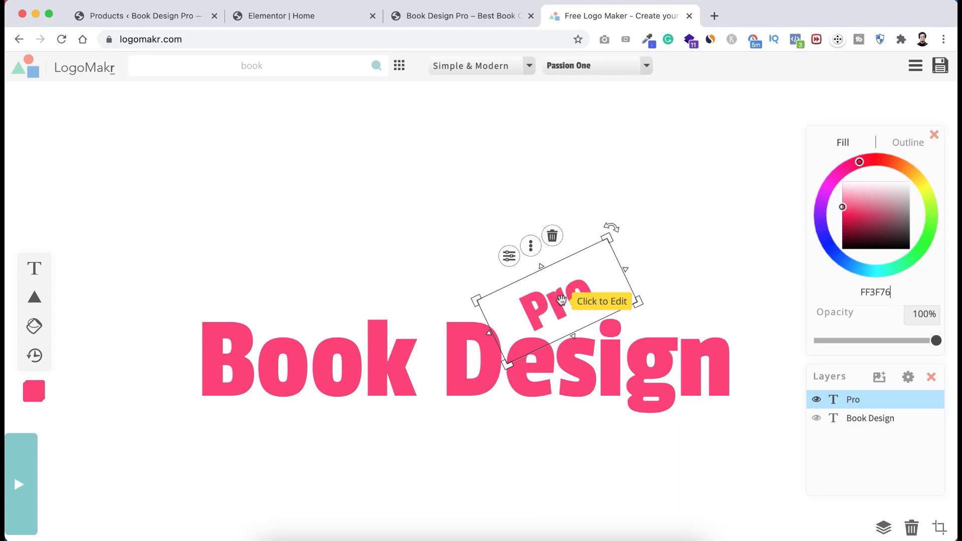
pyautogui.moveTo(851, 207); pyautogui.dragTo(843, 186)
pyautogui.click(738, 278)
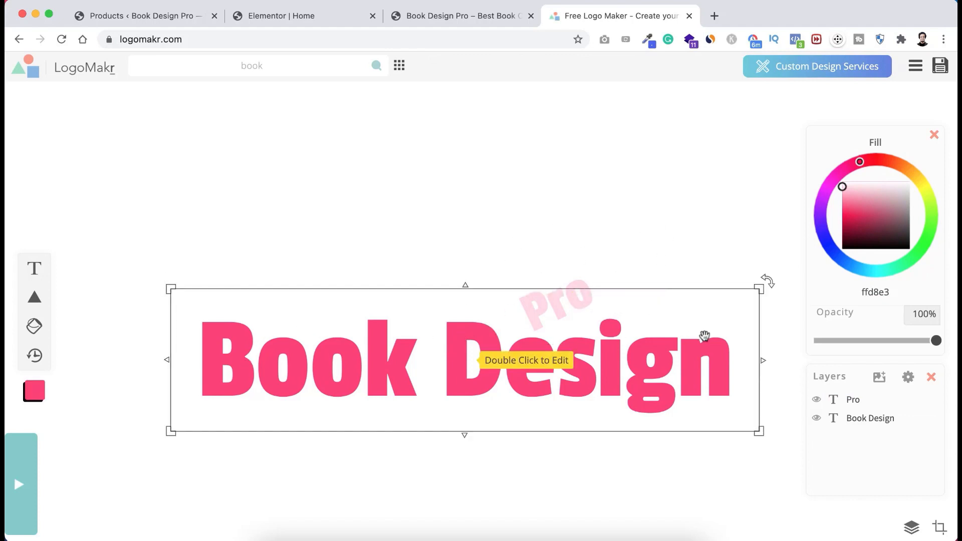
# - Crop the LogoMakr canvas in from all four sides tightly around the Book Design Pro logo
pyautogui.click(941, 529)
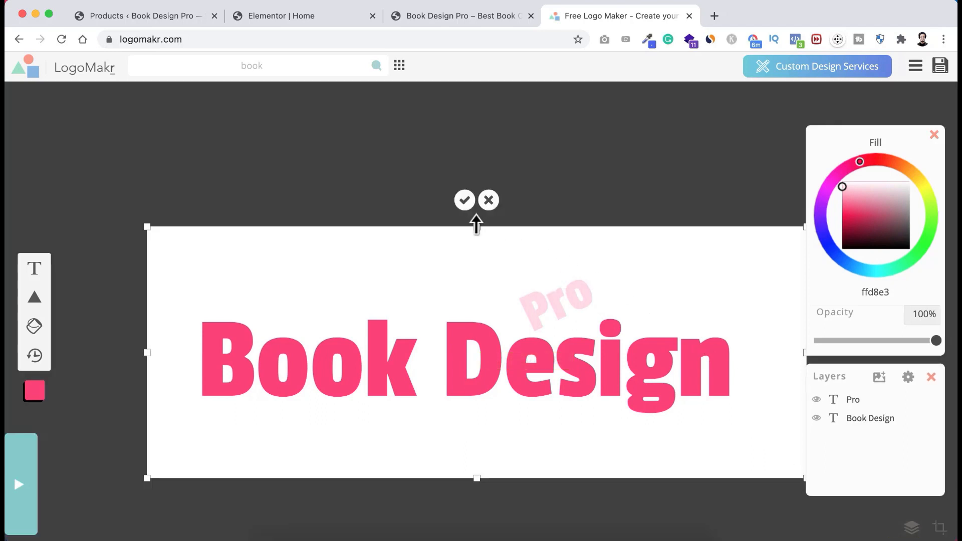
pyautogui.moveTo(476, 226); pyautogui.dragTo(478, 276)
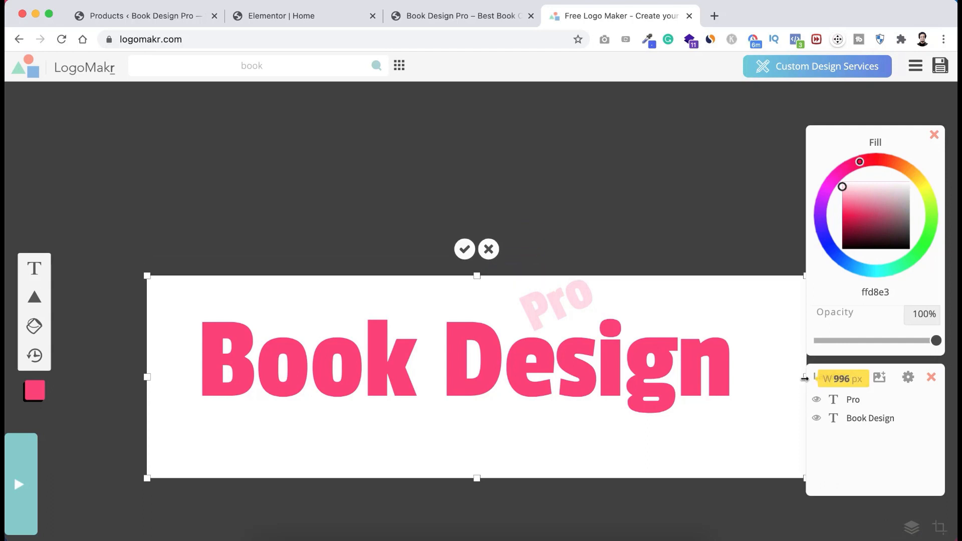
pyautogui.moveTo(806, 377); pyautogui.dragTo(732, 376)
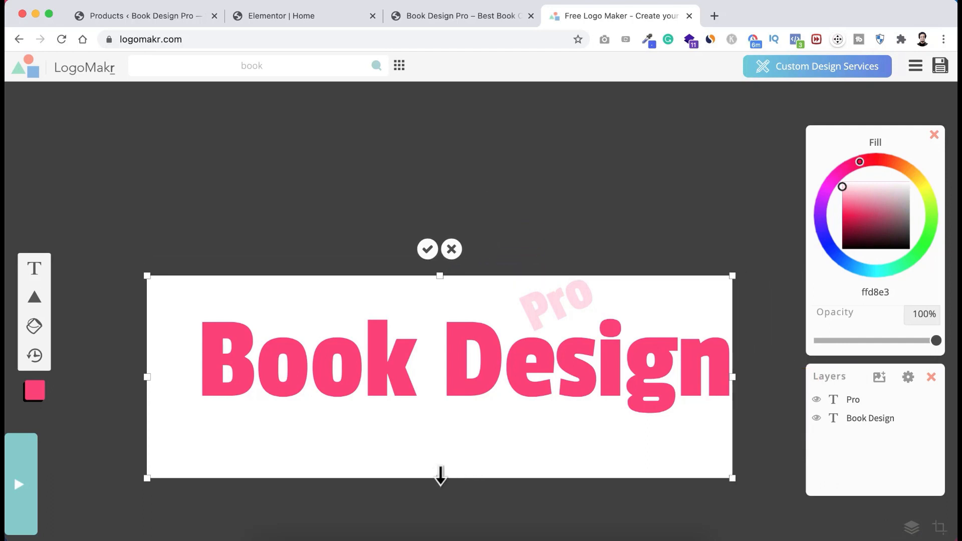
pyautogui.moveTo(440, 477); pyautogui.dragTo(440, 416)
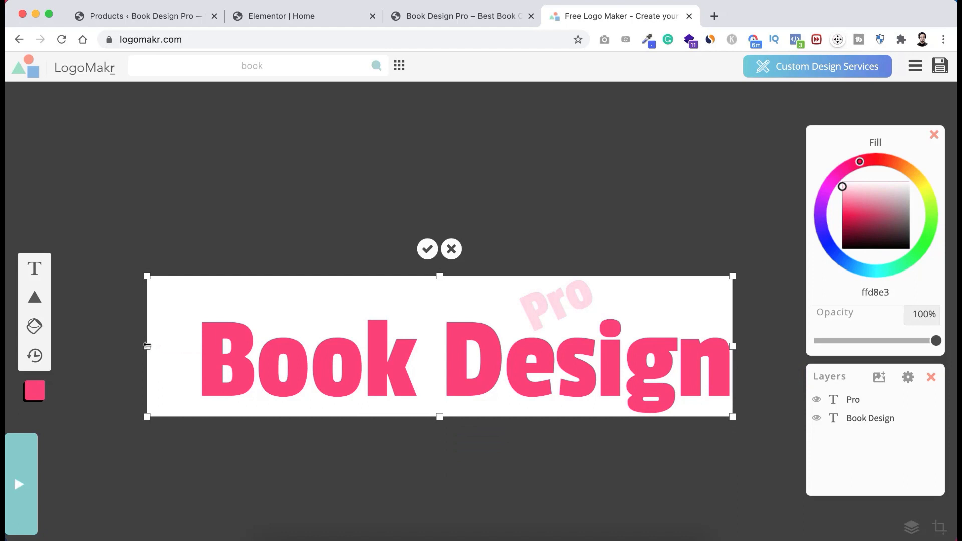
pyautogui.moveTo(147, 346); pyautogui.dragTo(197, 346)
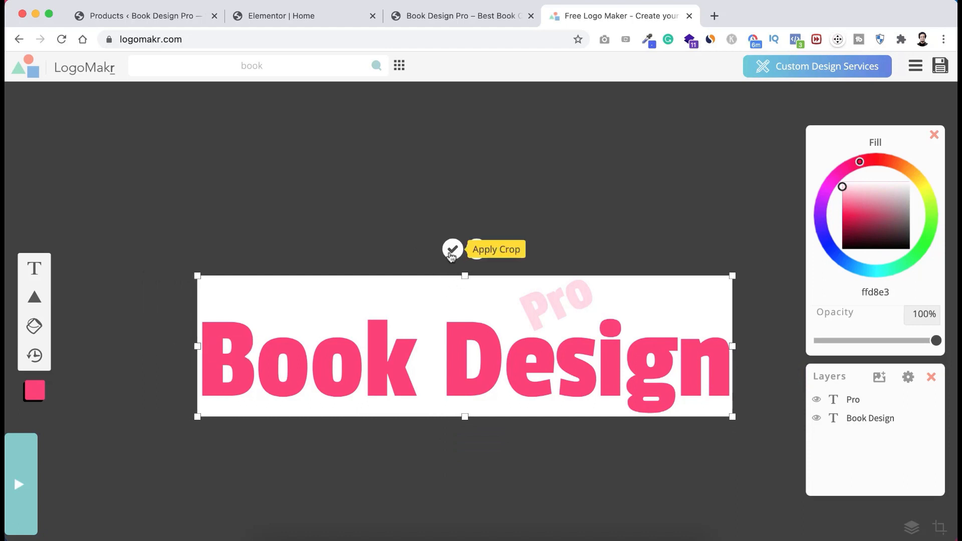
pyautogui.click(452, 249)
pyautogui.click(520, 288)
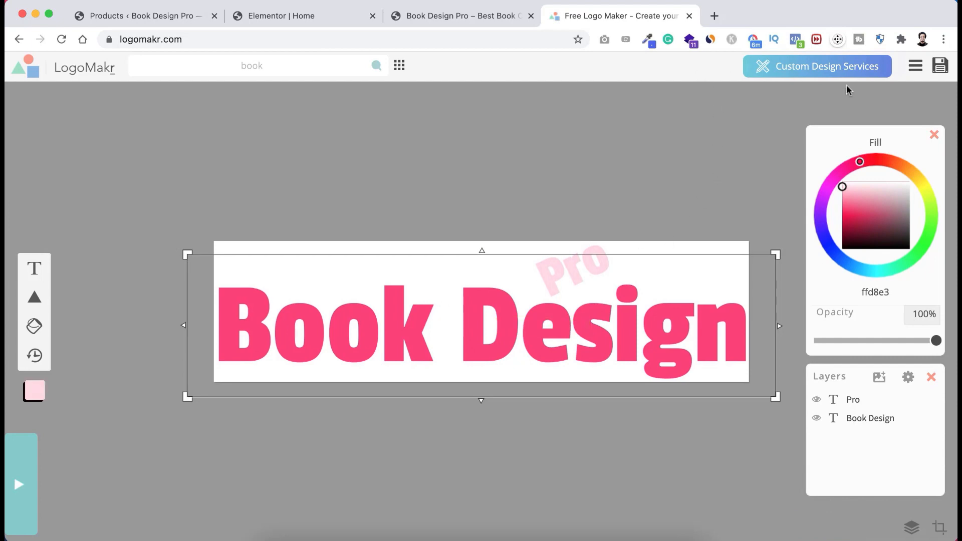
# - Save the logo and download the free low-resolution PNG, LogoMakr-6ojAz8.png
pyautogui.click(941, 67)
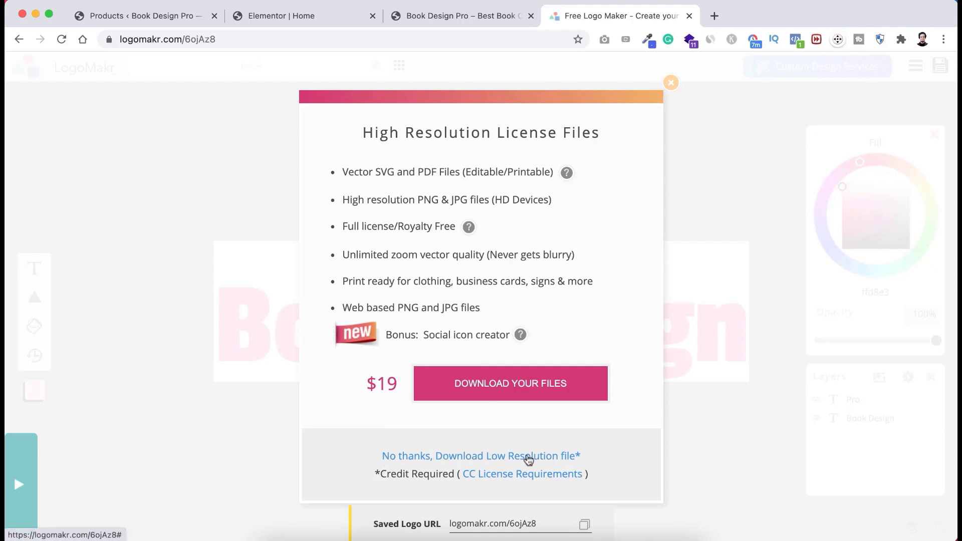
pyautogui.click(455, 457)
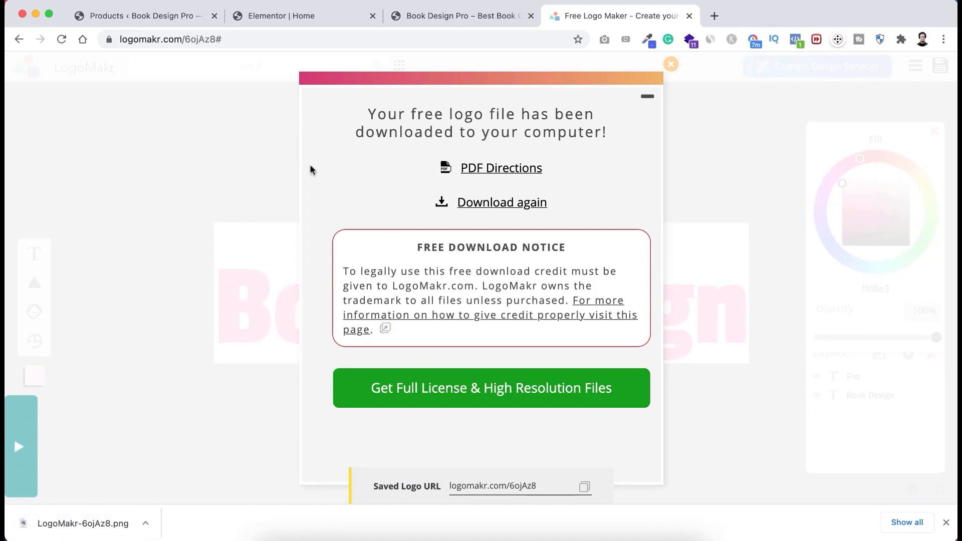
pyautogui.click(297, 15)
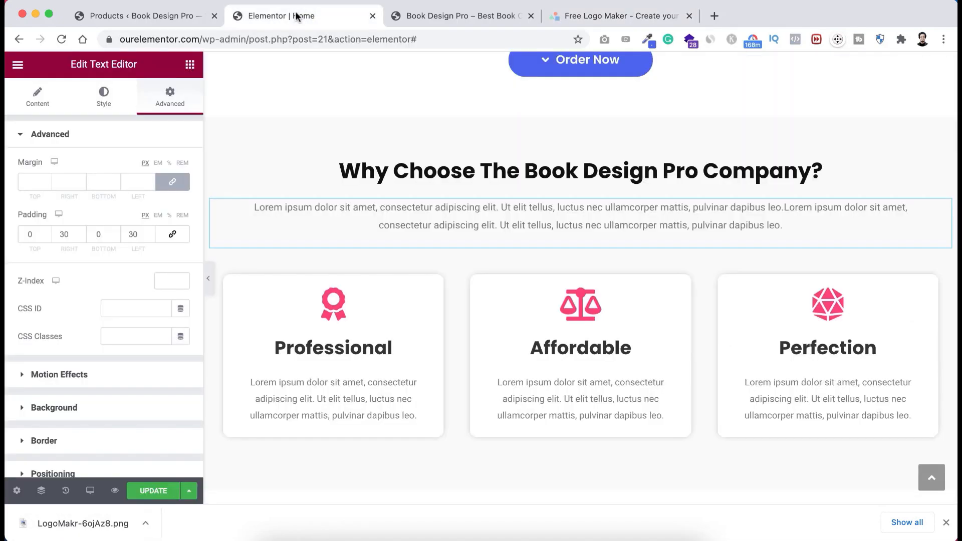
# - Update the Elementor Home page, then return to the WordPress Products browser tab
pyautogui.scroll(8, 432, 266)
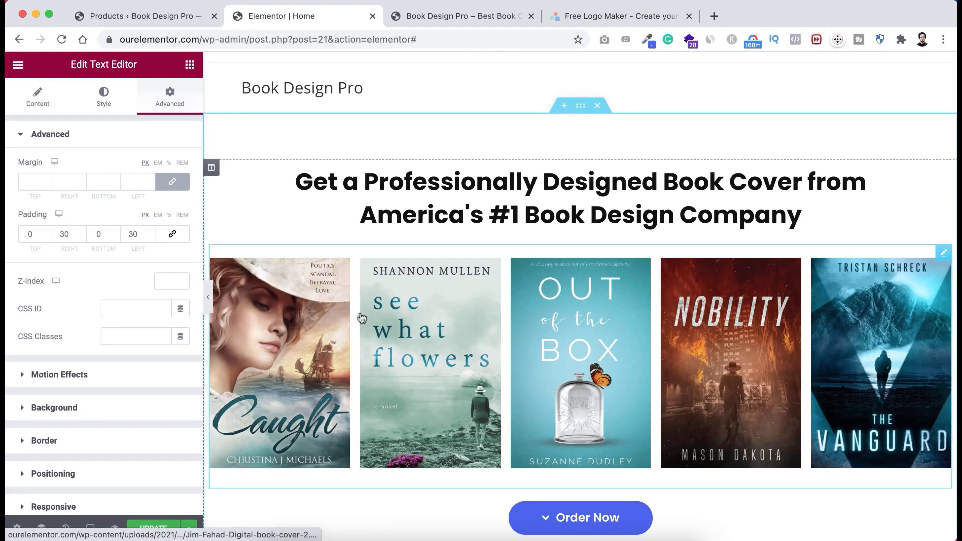
pyautogui.scroll(-5, 361, 317)
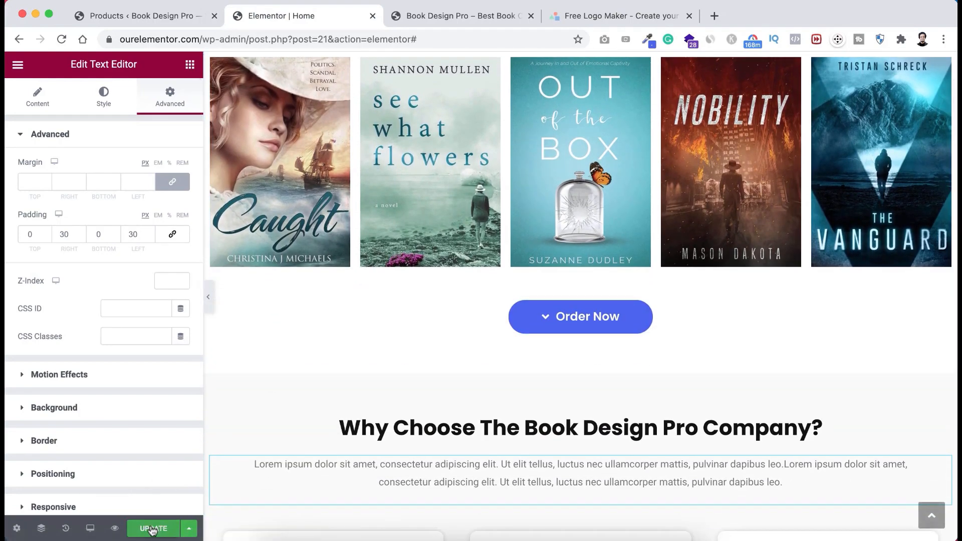
pyautogui.click(153, 529)
pyautogui.scroll(5, 531, 202)
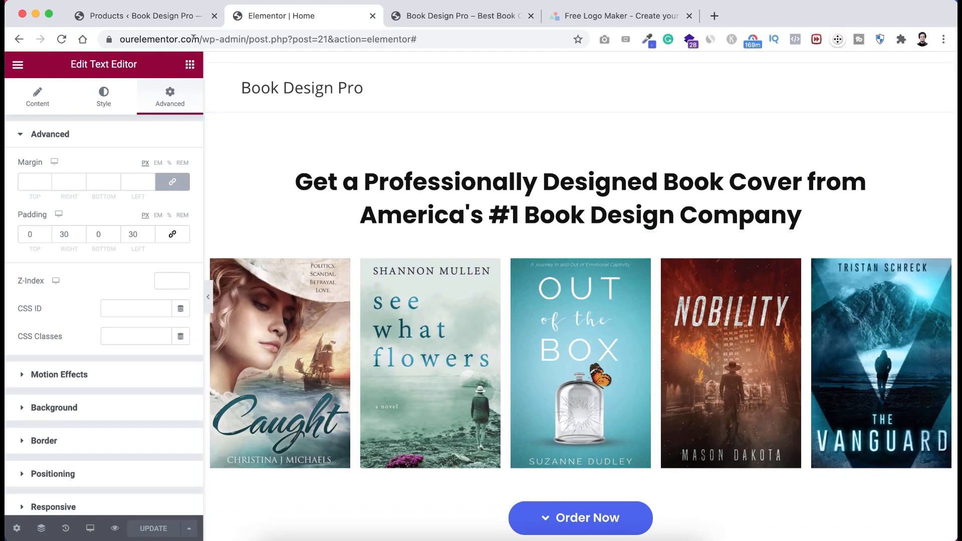
pyautogui.click(173, 17)
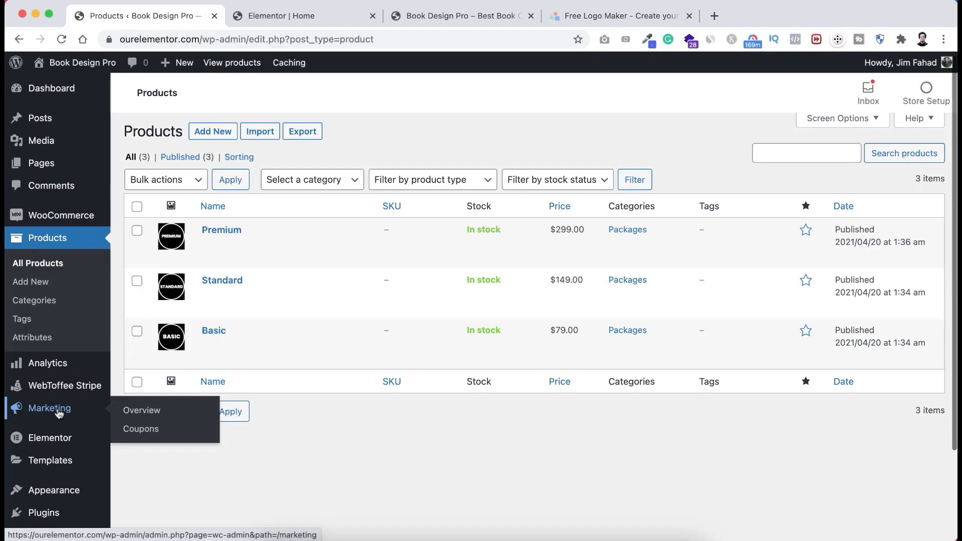
# - Open the OceanWP theme Customizer from Appearance > Customize
pyautogui.scroll(-3, 47, 401)
pyautogui.moveTo(36, 415)
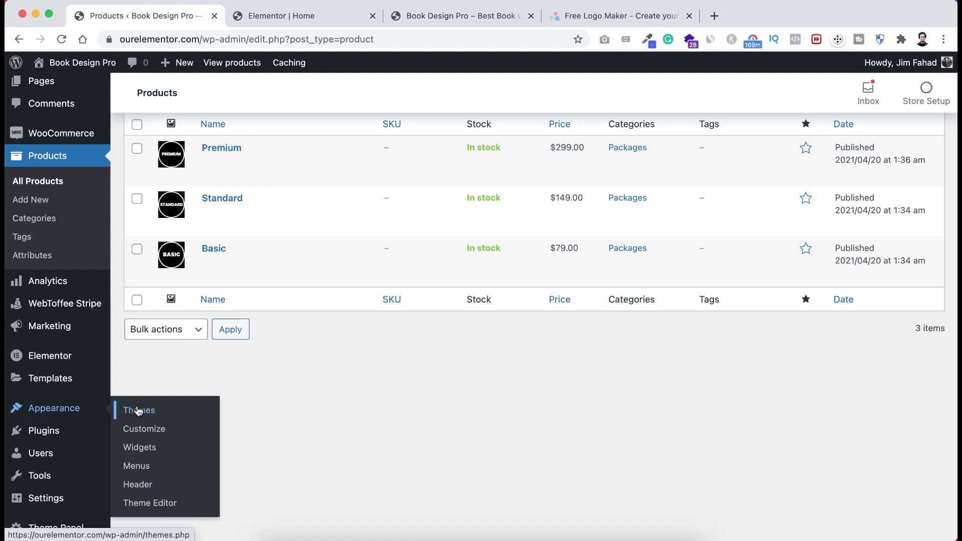
pyautogui.click(152, 434)
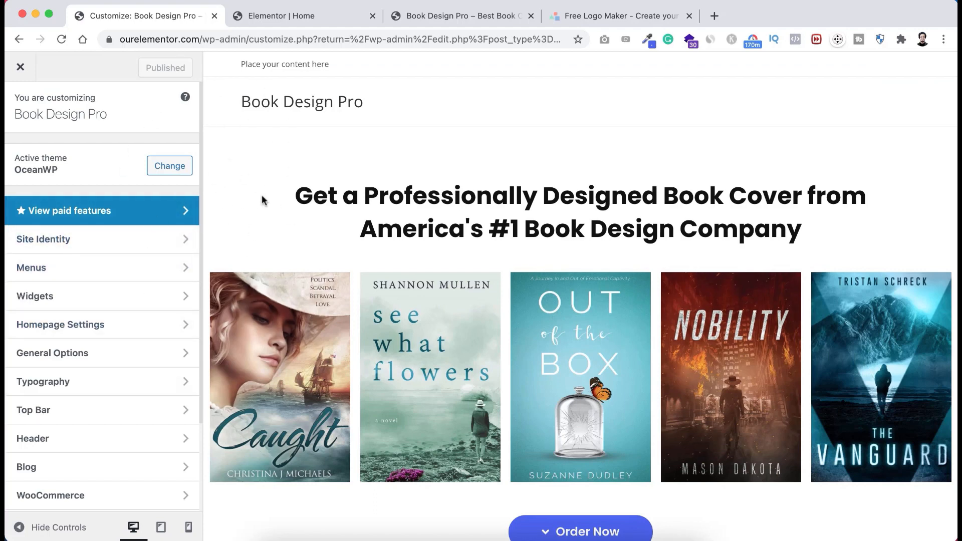
pyautogui.scroll(-2, 261, 195)
pyautogui.scroll(2, 262, 195)
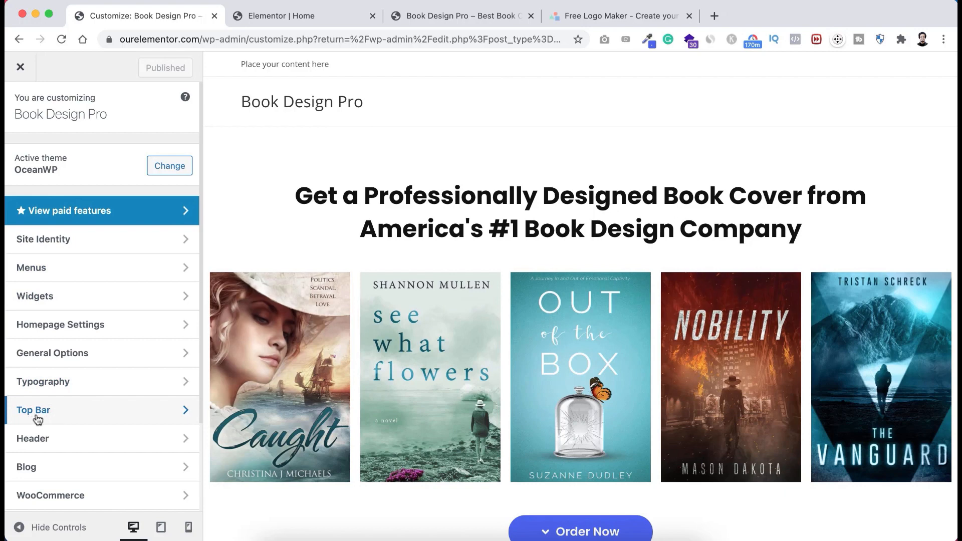
# - Uncheck Enable Top Bar under Top Bar > General, then go back to the main Customizer menu
pyautogui.click(81, 420)
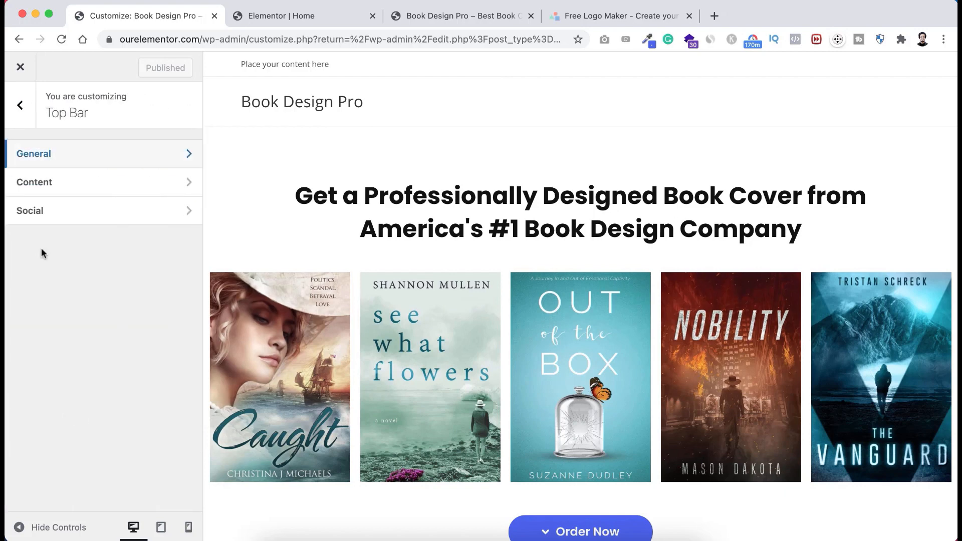
pyautogui.click(72, 159)
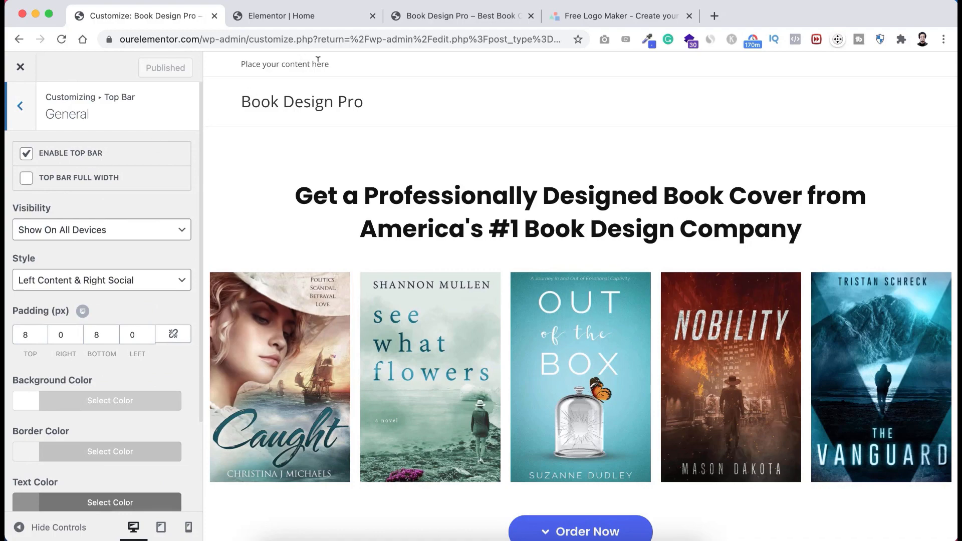
pyautogui.click(29, 159)
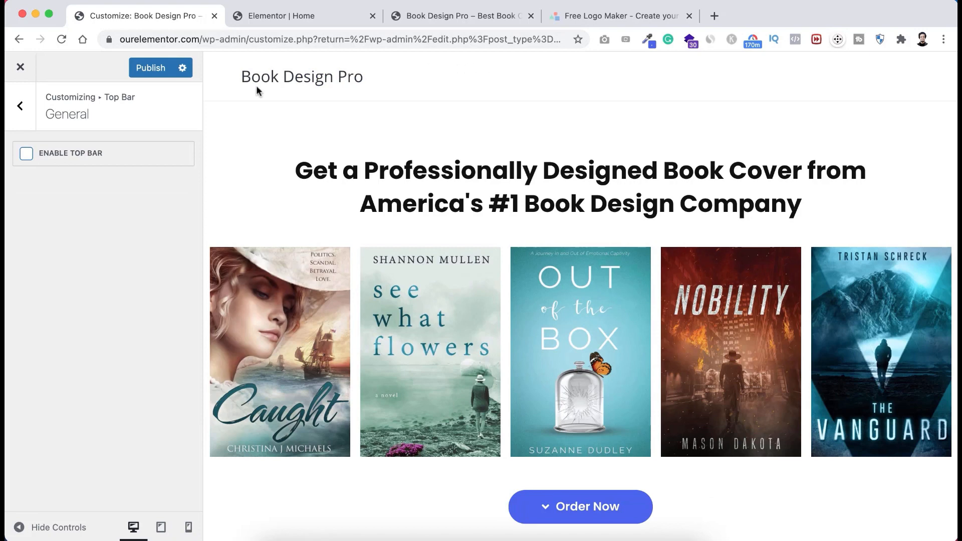
pyautogui.click(20, 106)
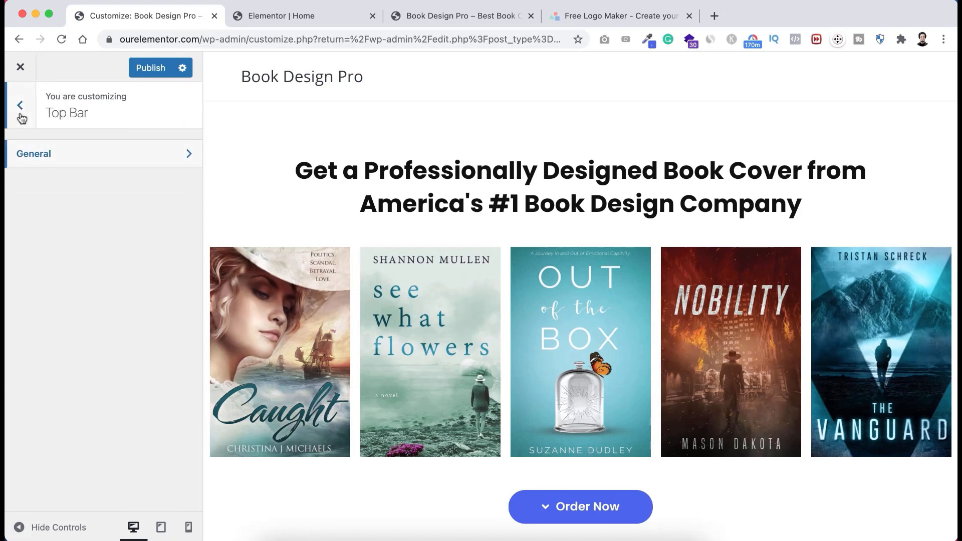
pyautogui.click(20, 114)
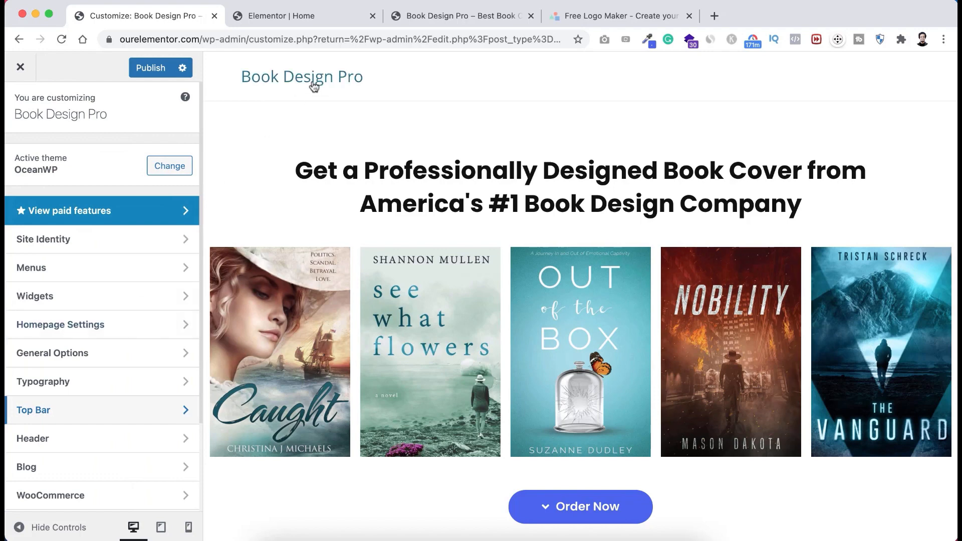
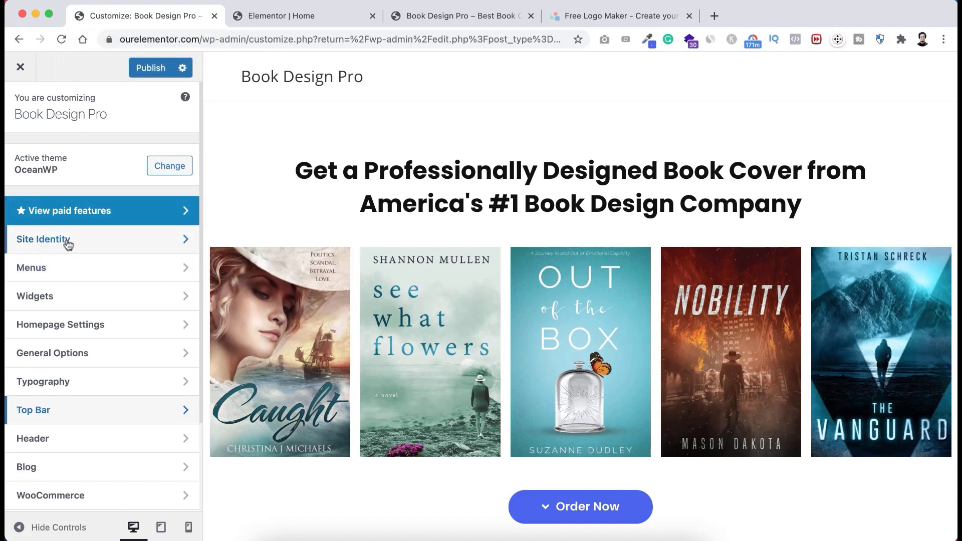
# - Open Site Identity and look over the site title and tagline text
pyautogui.click(89, 249)
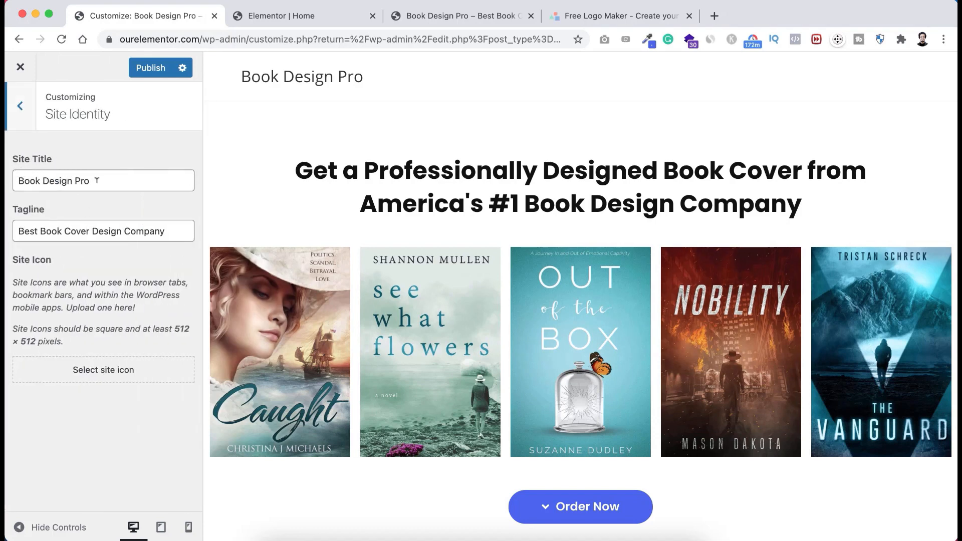
pyautogui.moveTo(97, 180); pyautogui.dragTo(15, 184)
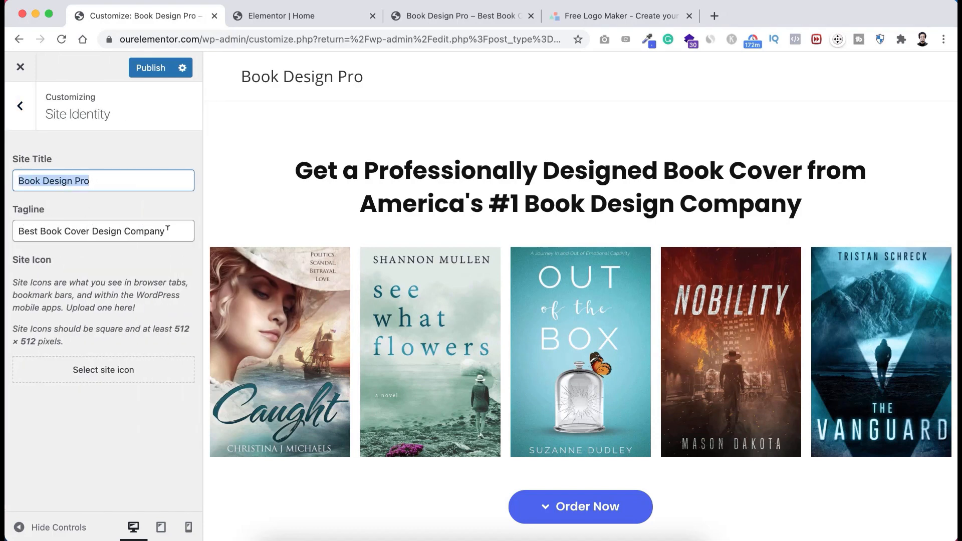
pyautogui.moveTo(168, 229); pyautogui.dragTo(7, 229)
pyautogui.click(89, 250)
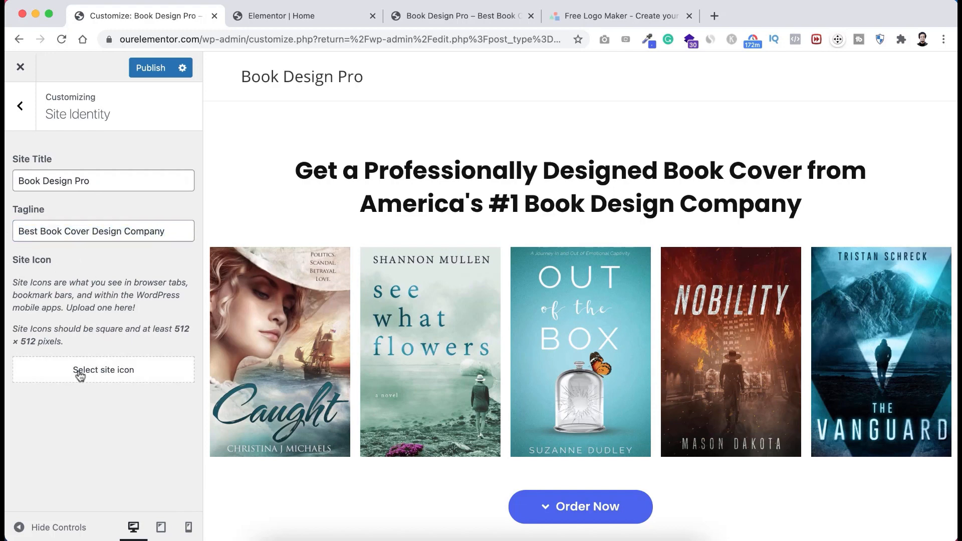
# - Upload the red JF favicon PNG and use it uncropped as the site icon
pyautogui.click(112, 376)
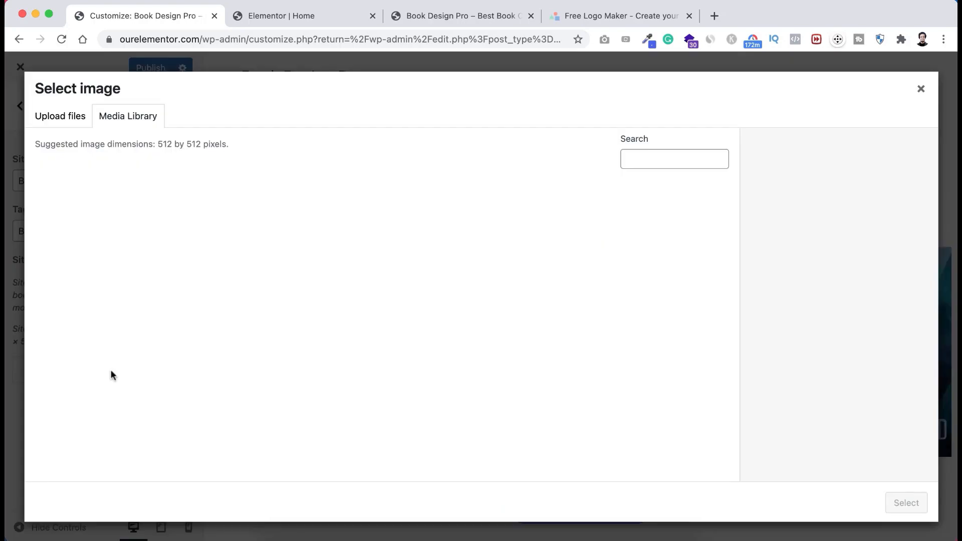
pyautogui.click(60, 117)
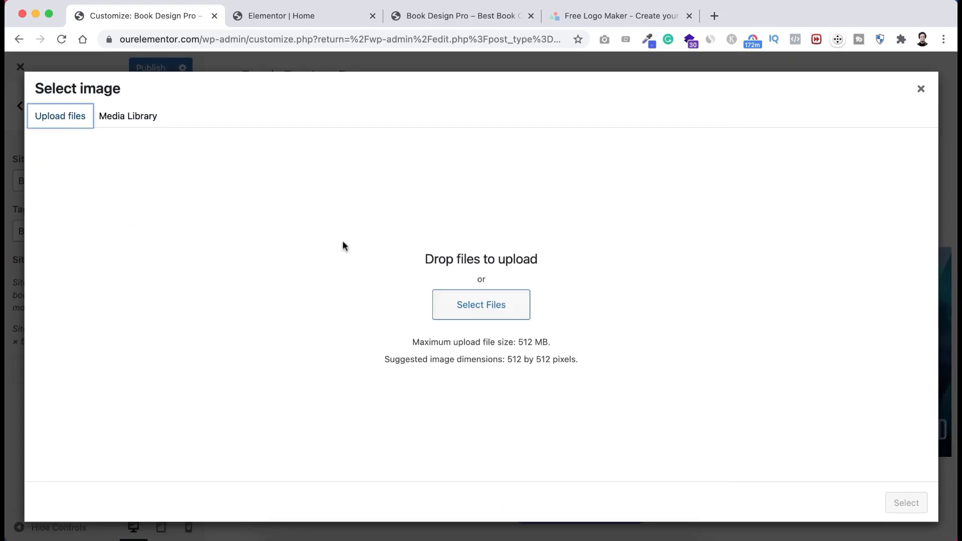
pyautogui.click(490, 308)
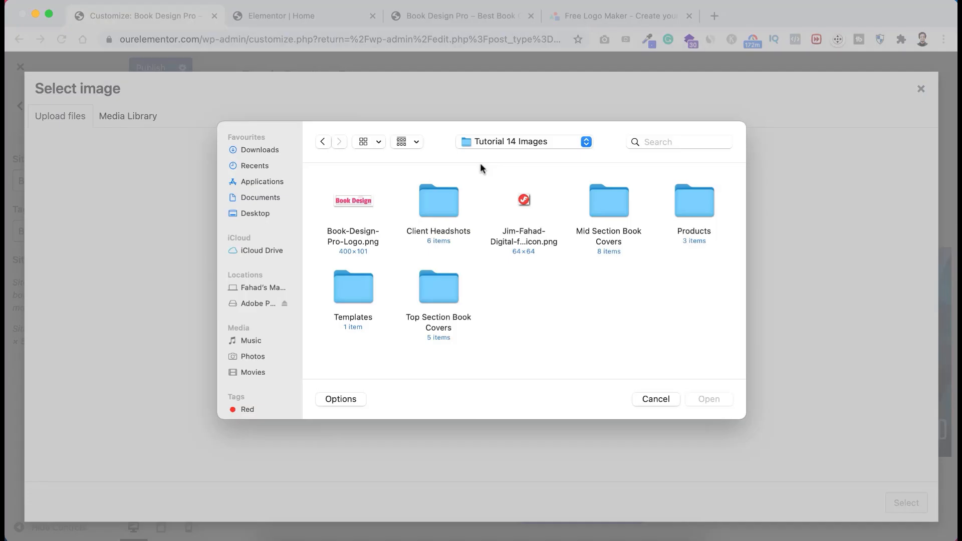
pyautogui.click(525, 199)
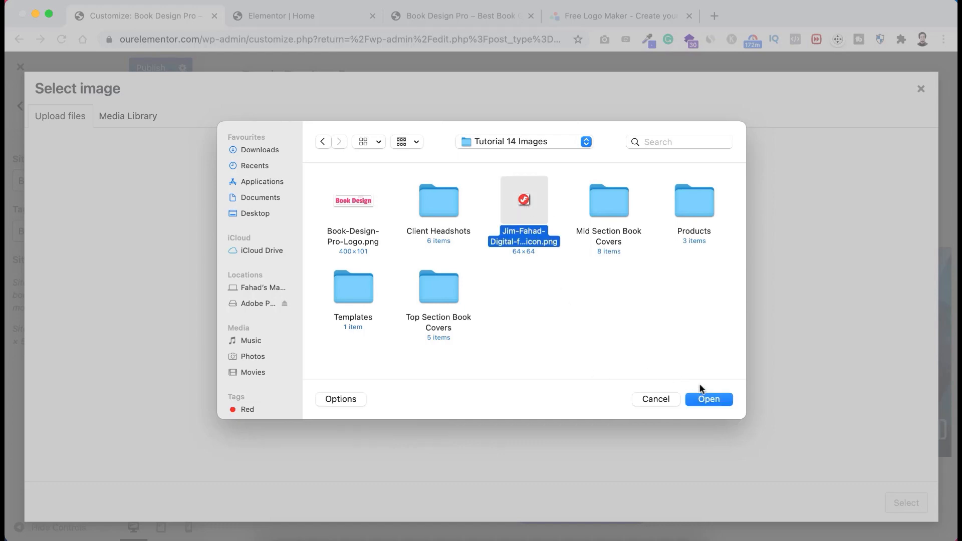
pyautogui.click(709, 400)
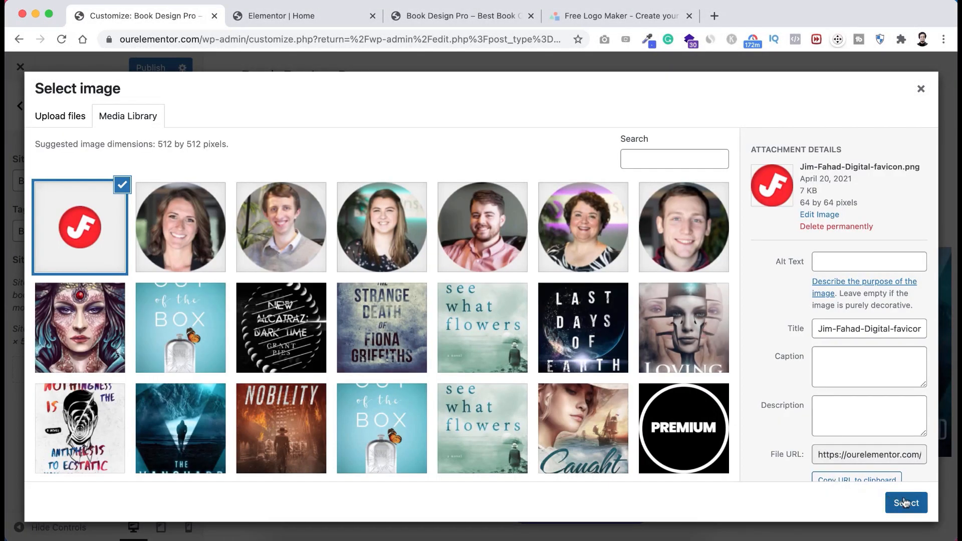
pyautogui.click(905, 502)
pyautogui.click(815, 503)
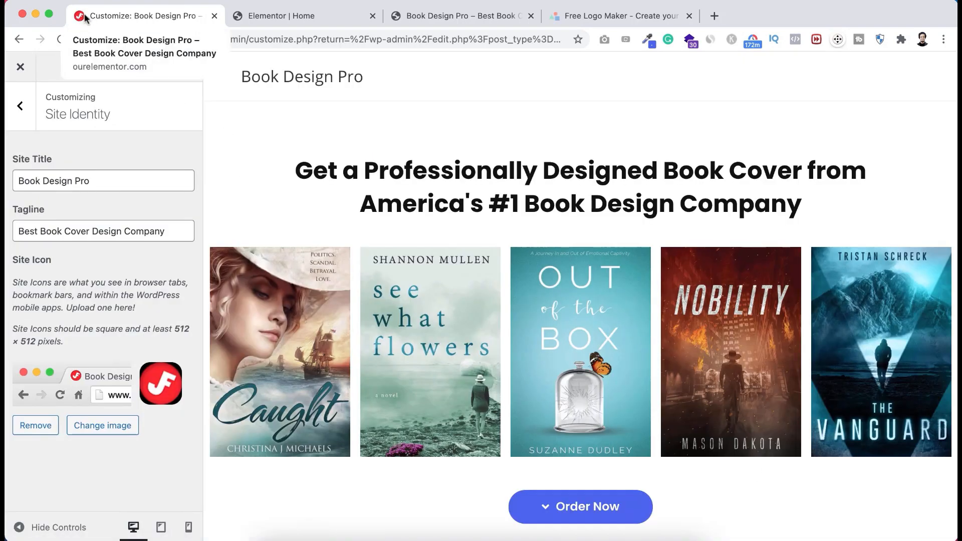
pyautogui.click(22, 107)
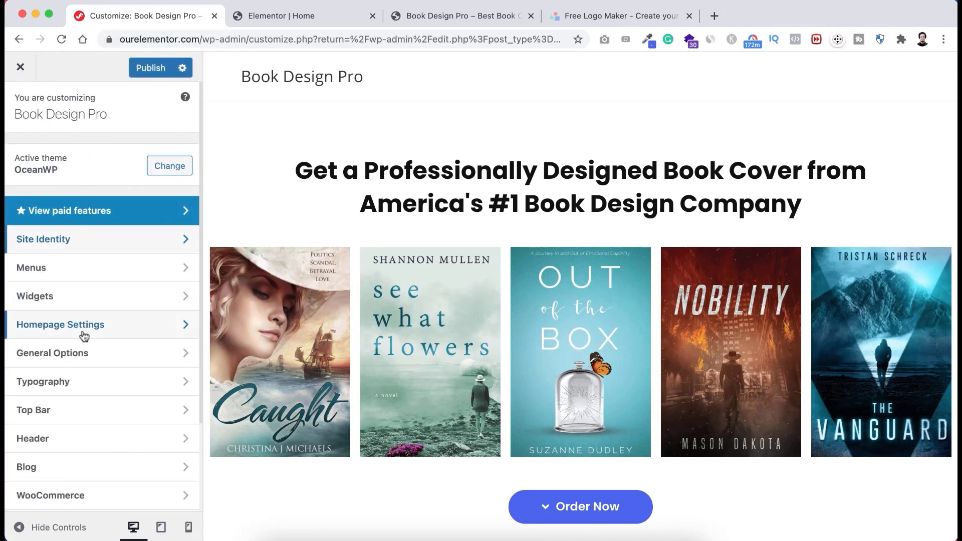
# - Upload Book-Design-Pro-Logo.png as the uncropped header logo and select the border colour hex value
pyautogui.click(73, 440)
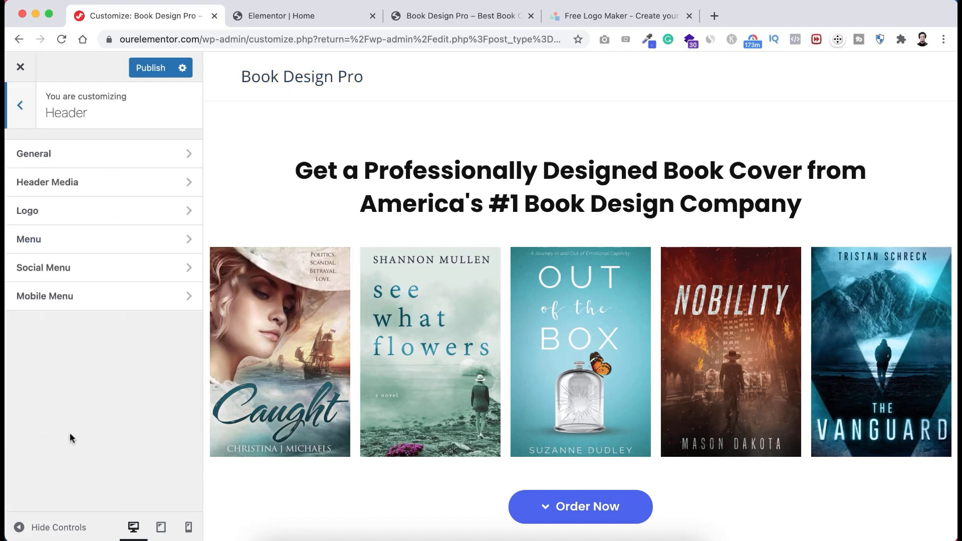
pyautogui.click(56, 217)
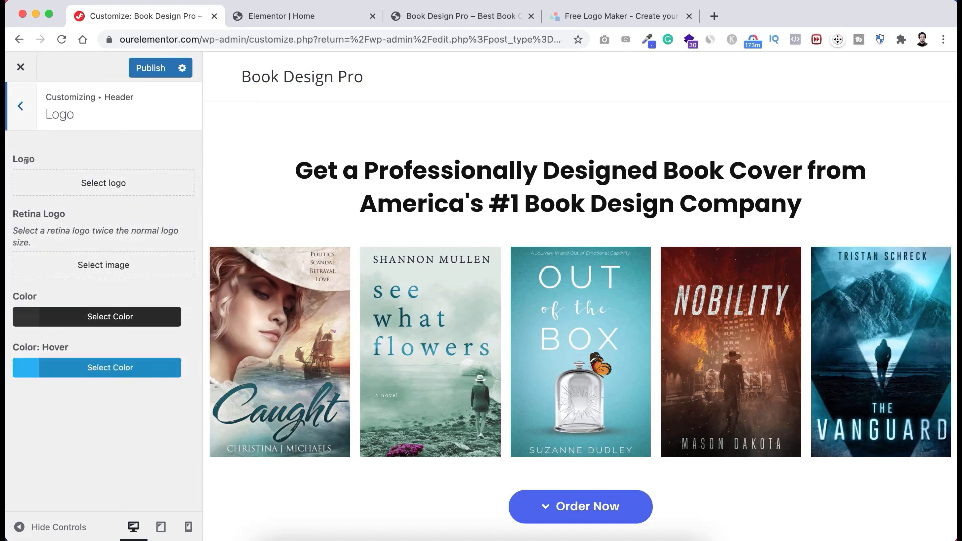
pyautogui.click(108, 182)
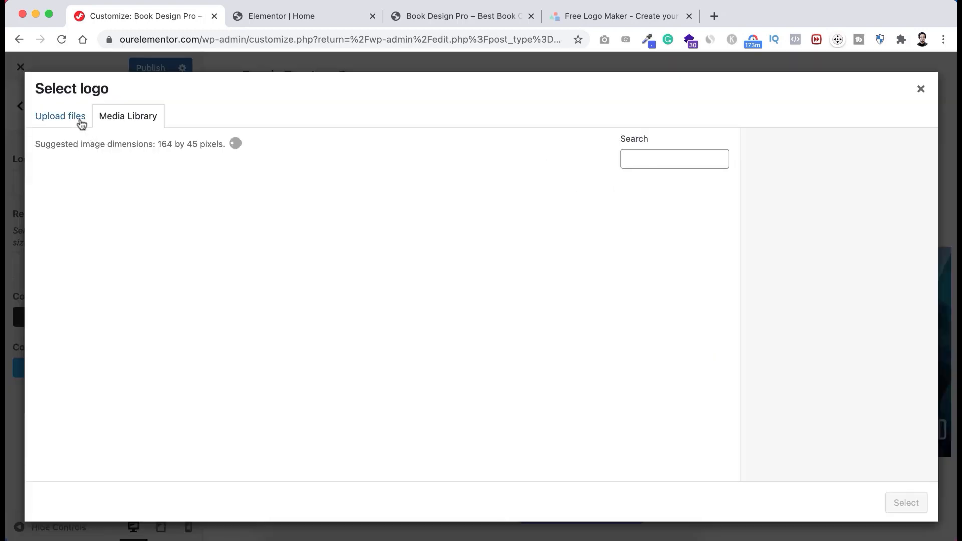
pyautogui.click(470, 306)
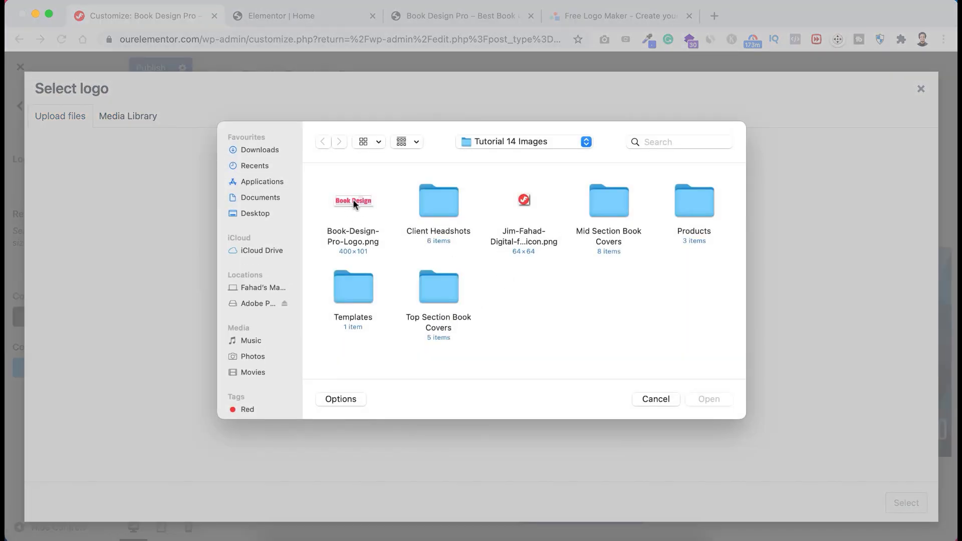
pyautogui.click(353, 200)
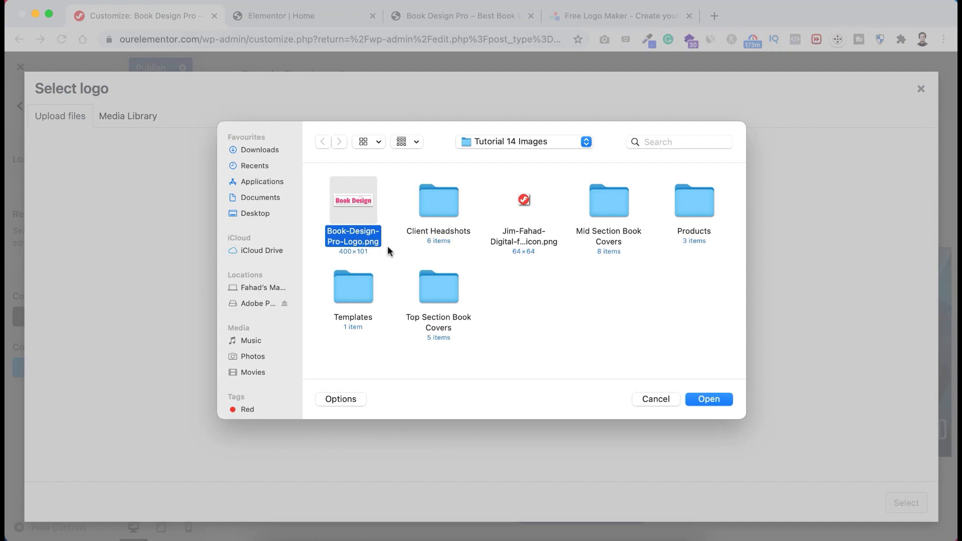
pyautogui.click(714, 401)
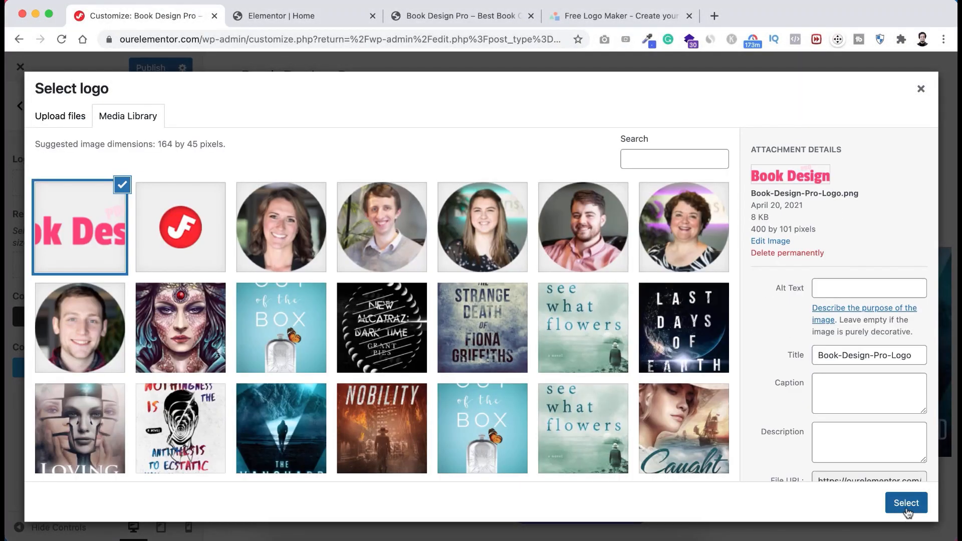
pyautogui.click(908, 511)
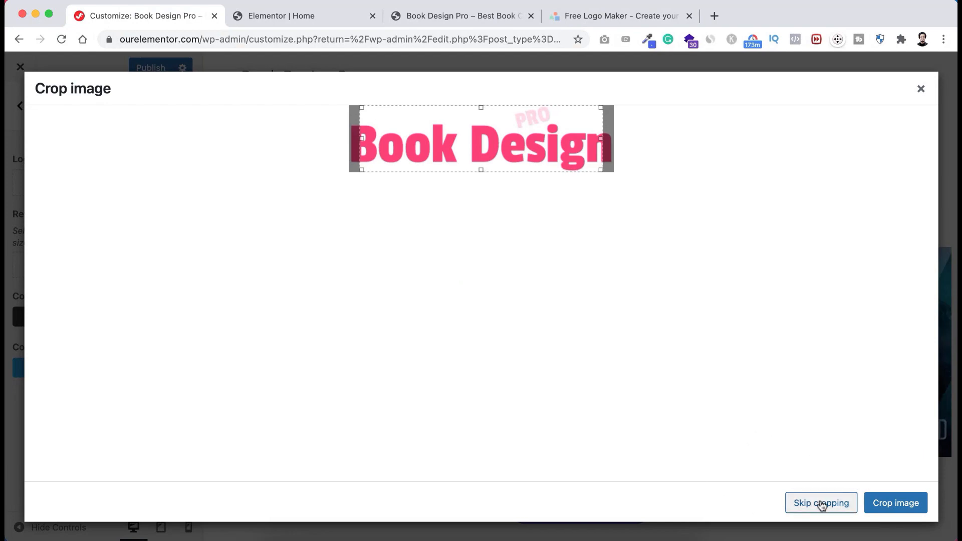
pyautogui.click(822, 504)
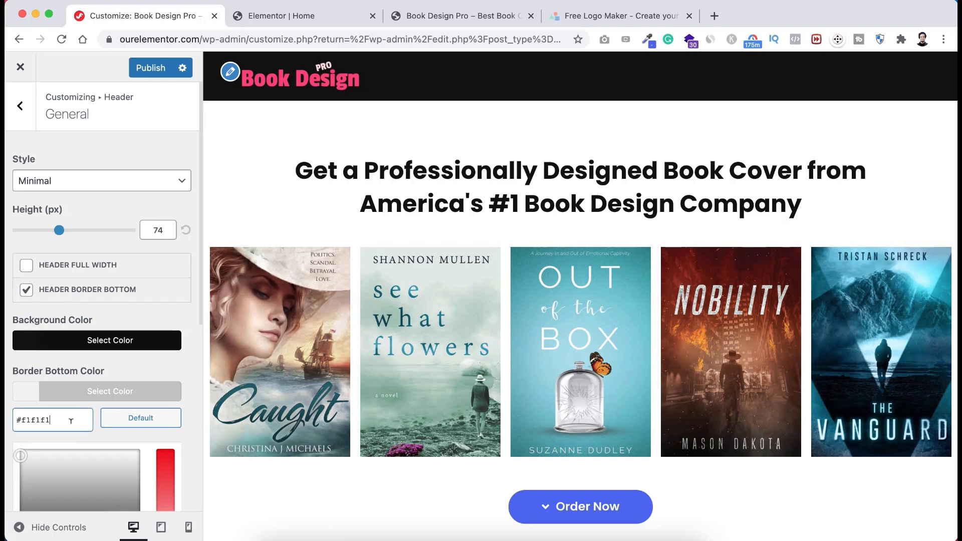
pyautogui.moveTo(50, 420); pyautogui.dragTo(18, 420)
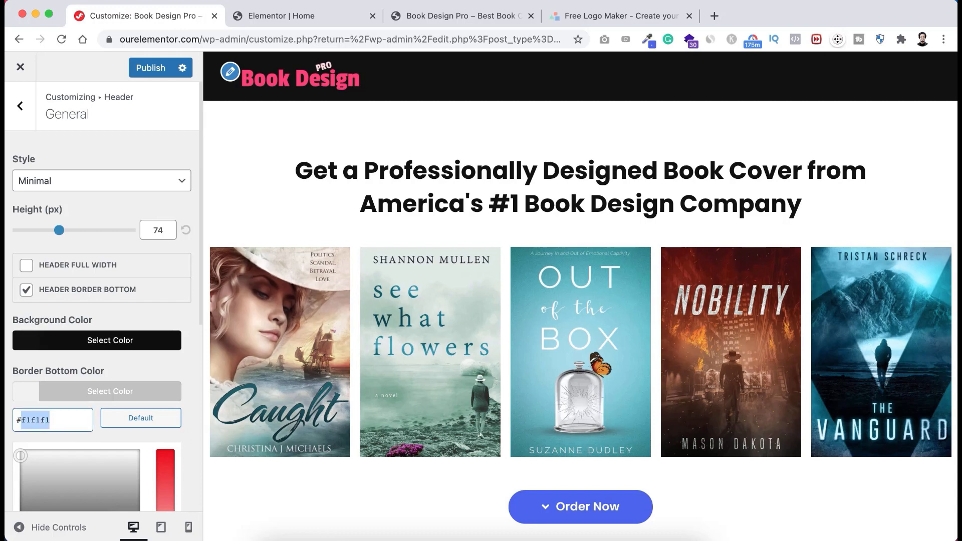
# - Enter 111111 as the header Border Bottom Color, return to the Header list, and publish
pyautogui.write('111111')
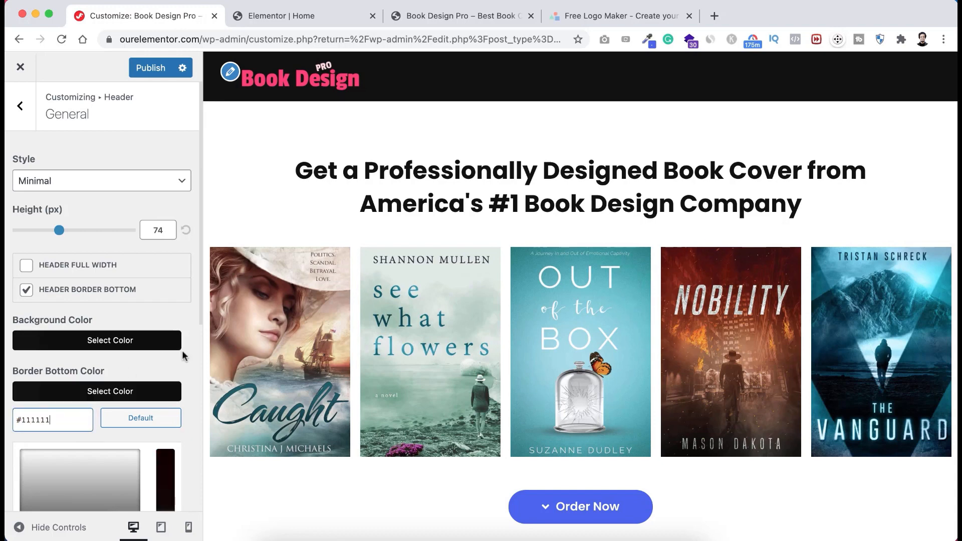
pyautogui.click(194, 461)
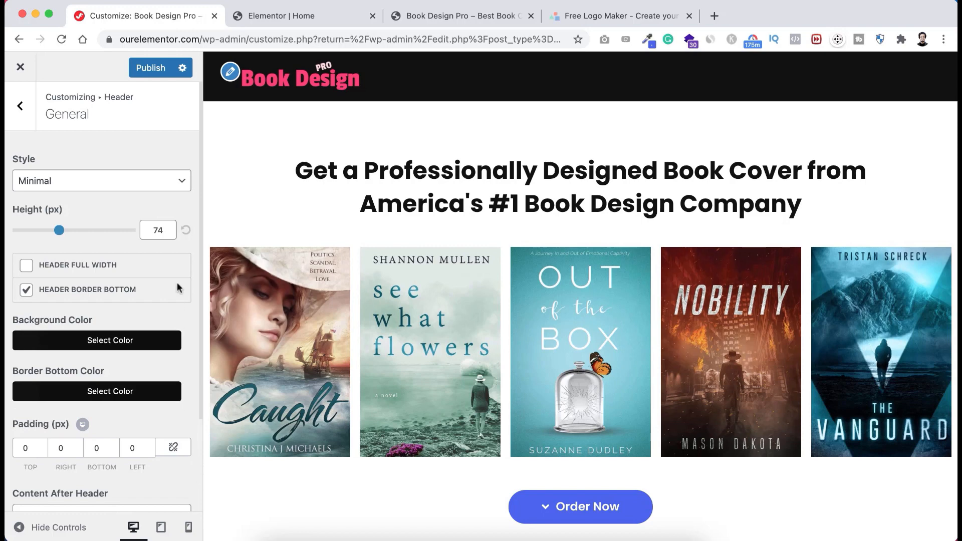
pyautogui.click(30, 119)
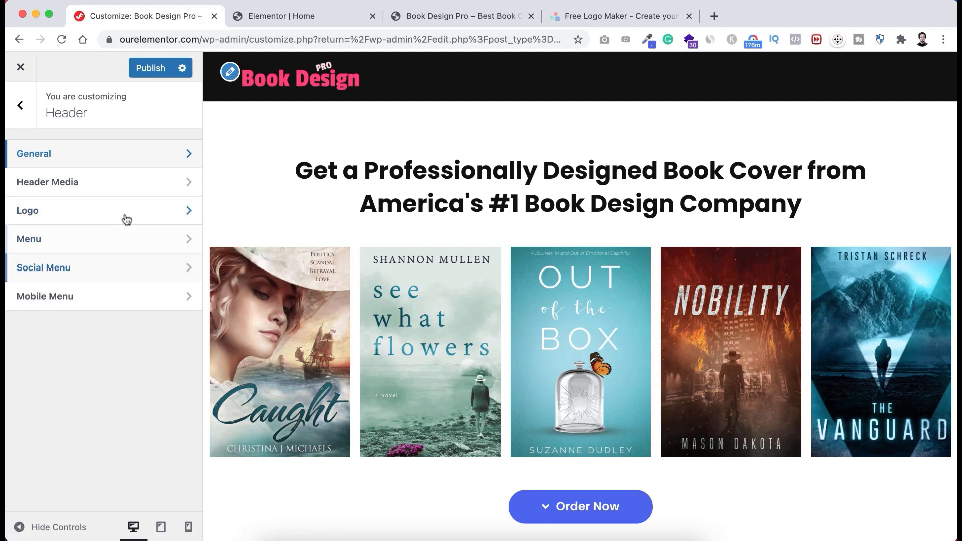
pyautogui.click(146, 70)
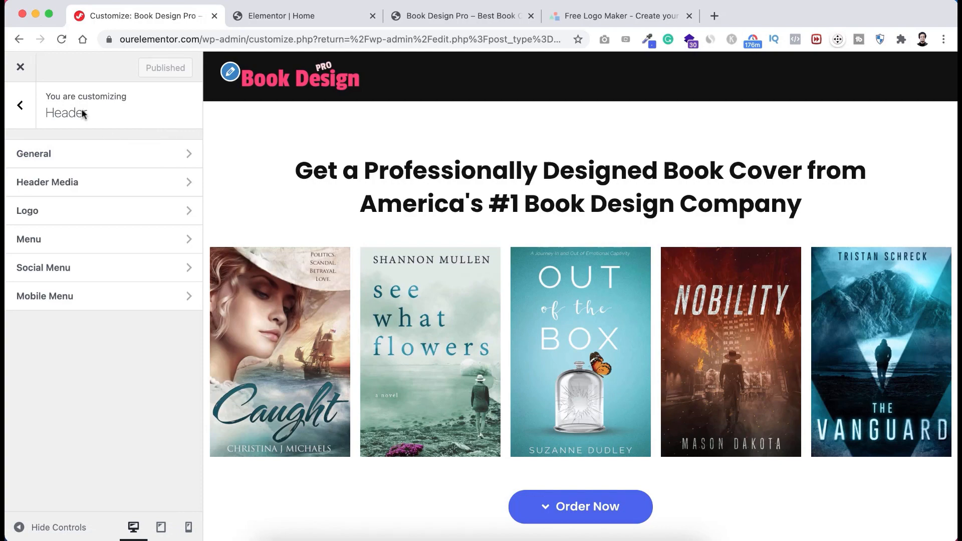
# - Create a new menu named Right Menu under Appearance > Menus
pyautogui.click(20, 70)
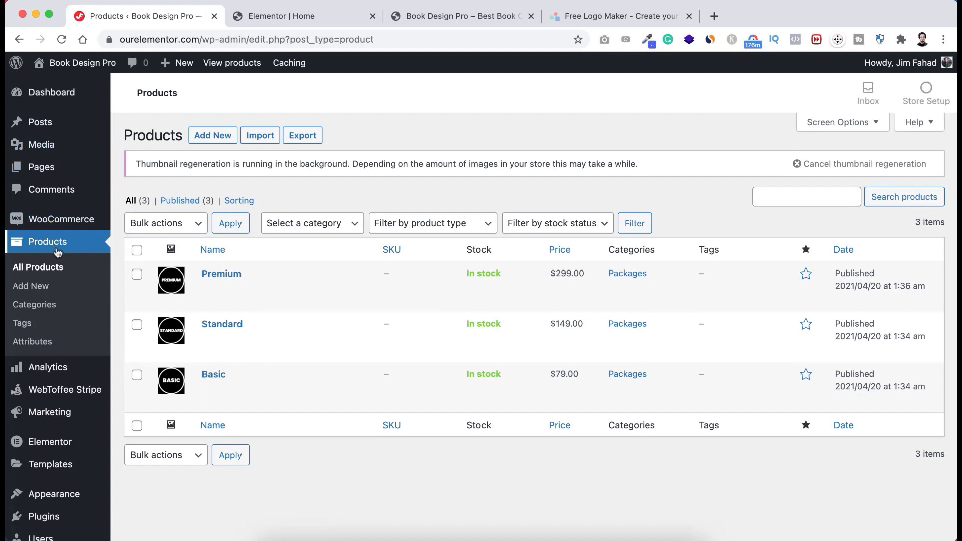
pyautogui.scroll(-3, 58, 254)
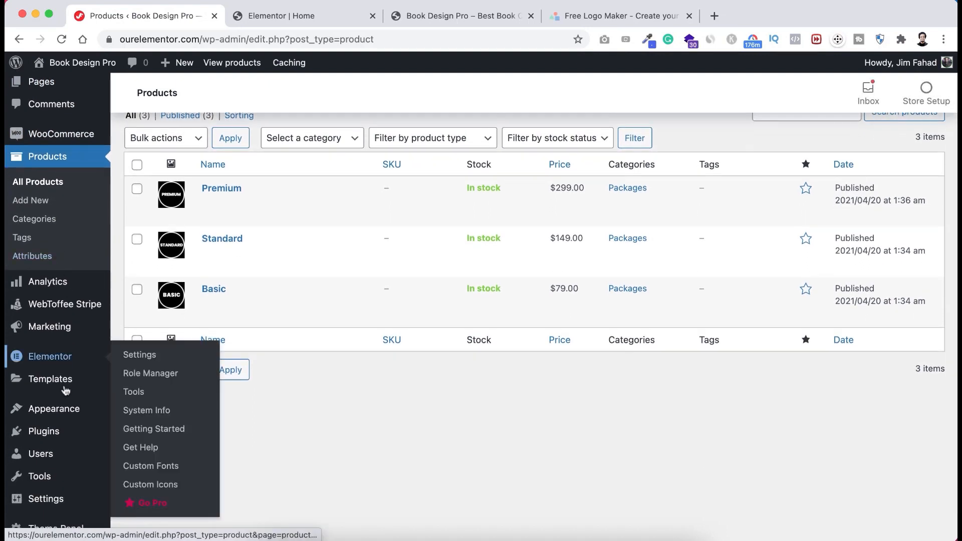
pyautogui.moveTo(55, 412)
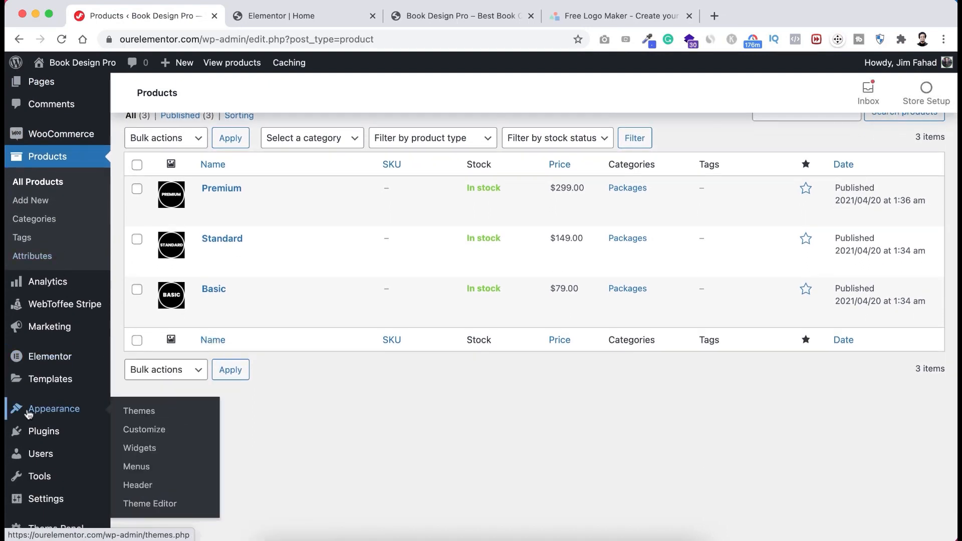
pyautogui.click(146, 467)
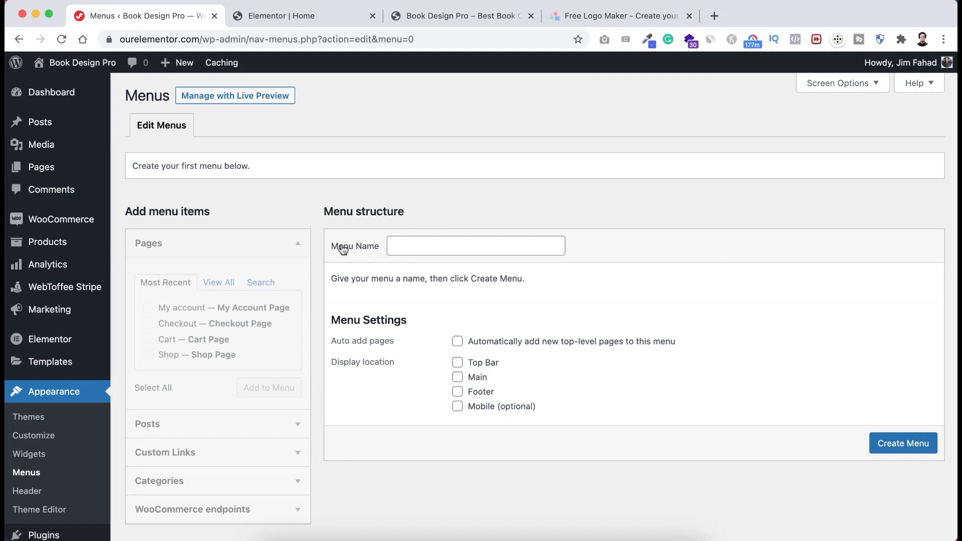
pyautogui.click(413, 242)
pyautogui.write('r')
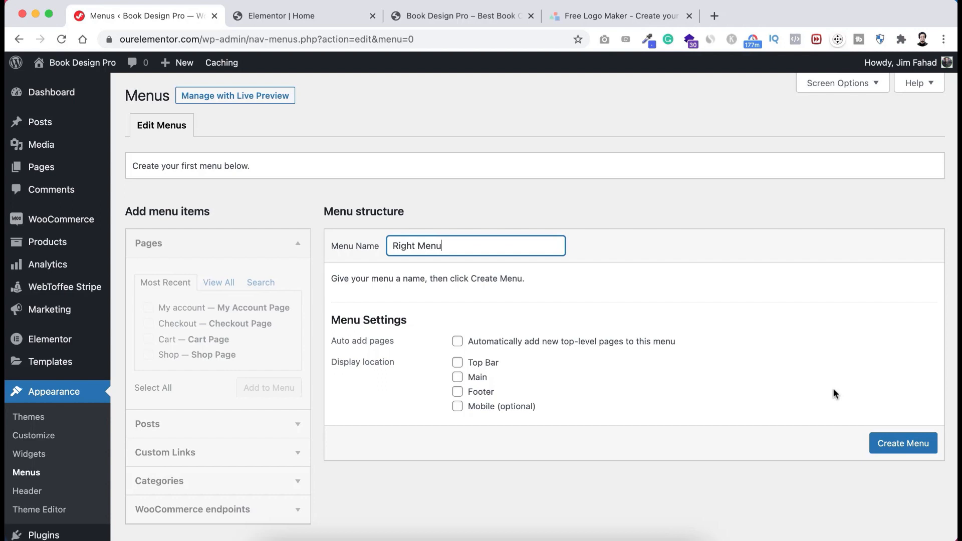
pyautogui.click(900, 443)
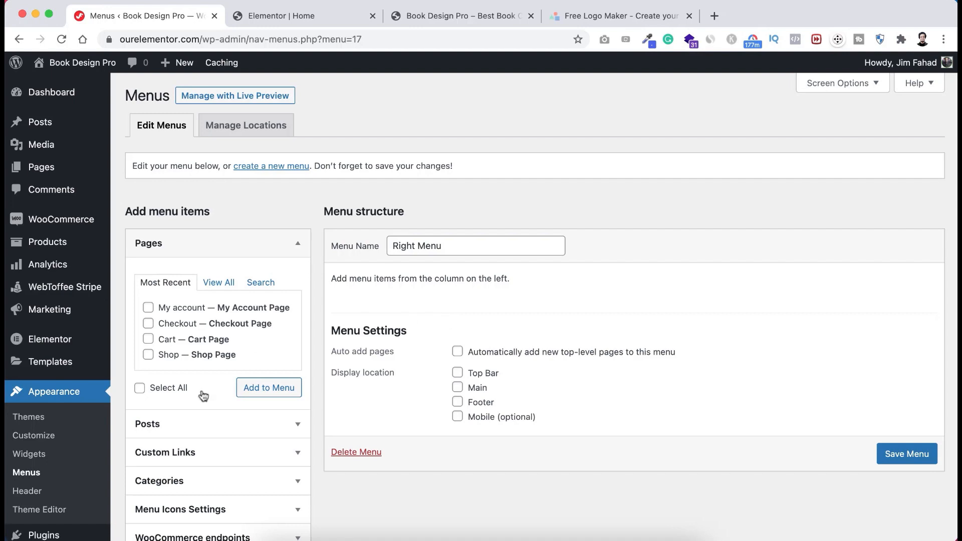
# - Add an Our Work custom link with URL # to the Right Menu
pyautogui.scroll(-2, 200, 479)
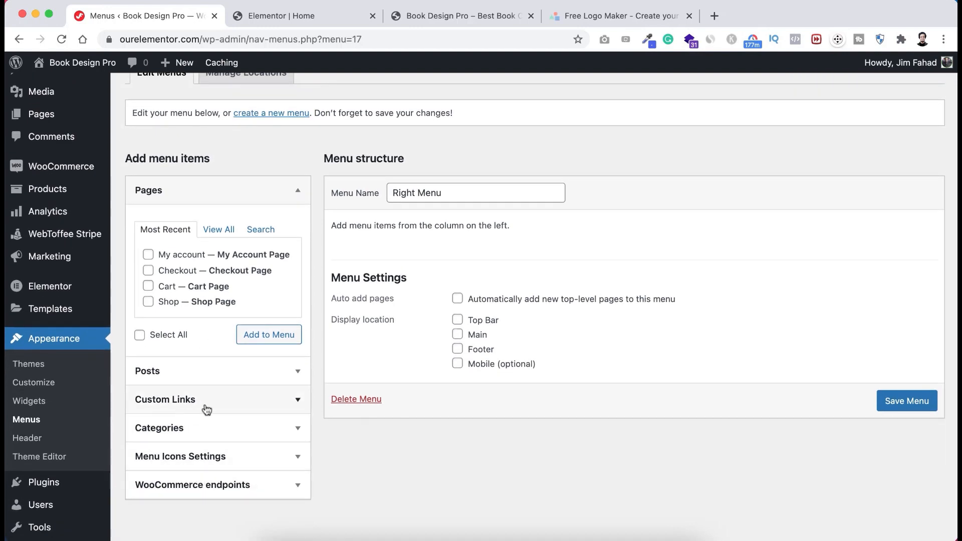
pyautogui.click(206, 406)
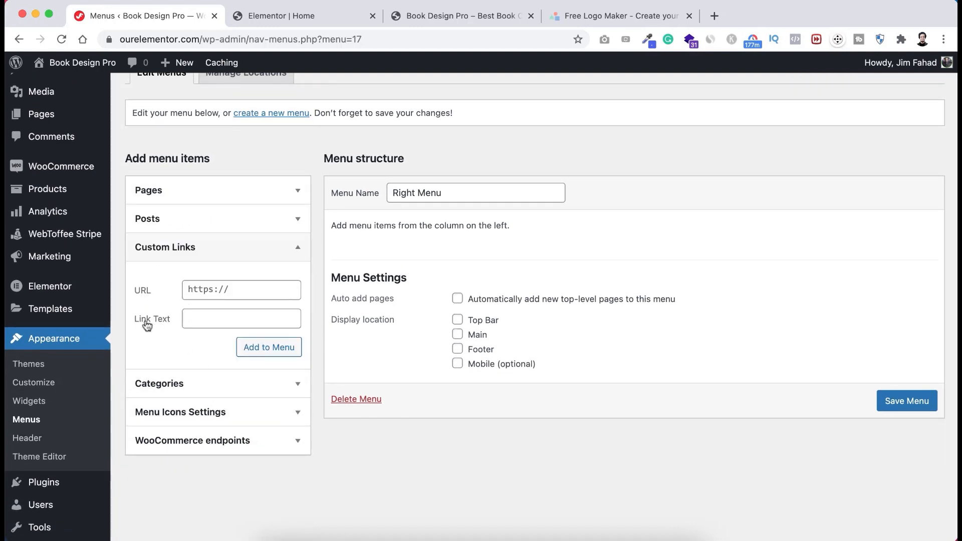
pyautogui.click(197, 317)
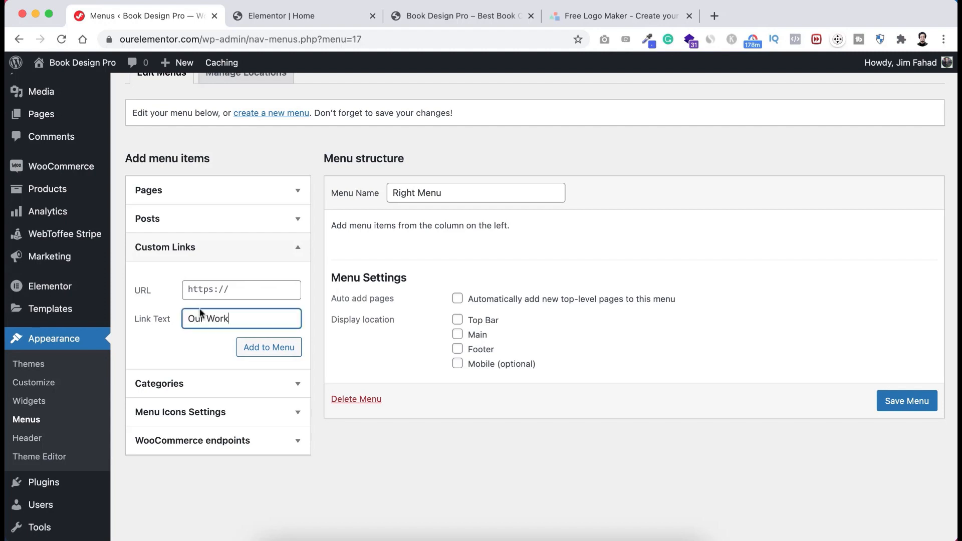
pyautogui.click(203, 289)
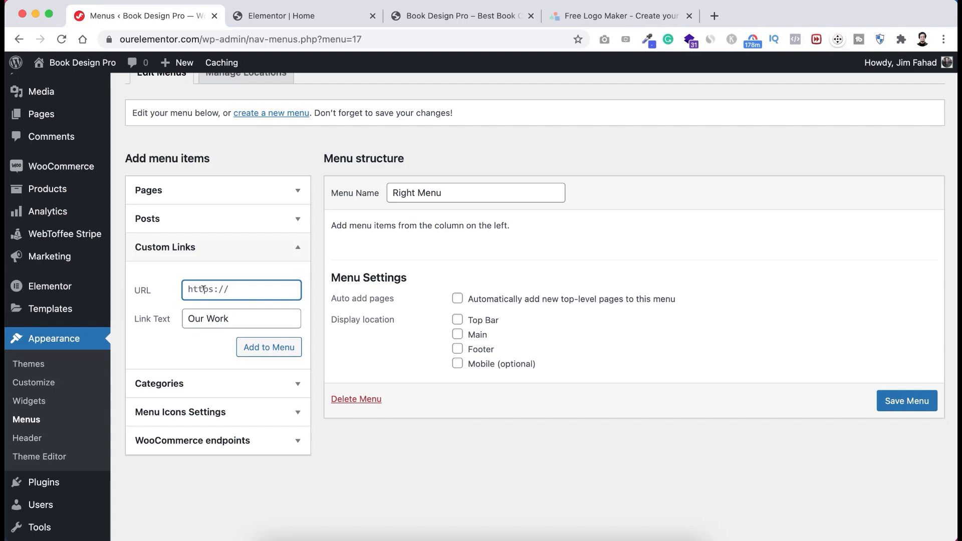
pyautogui.write('#work')
pyautogui.click(260, 354)
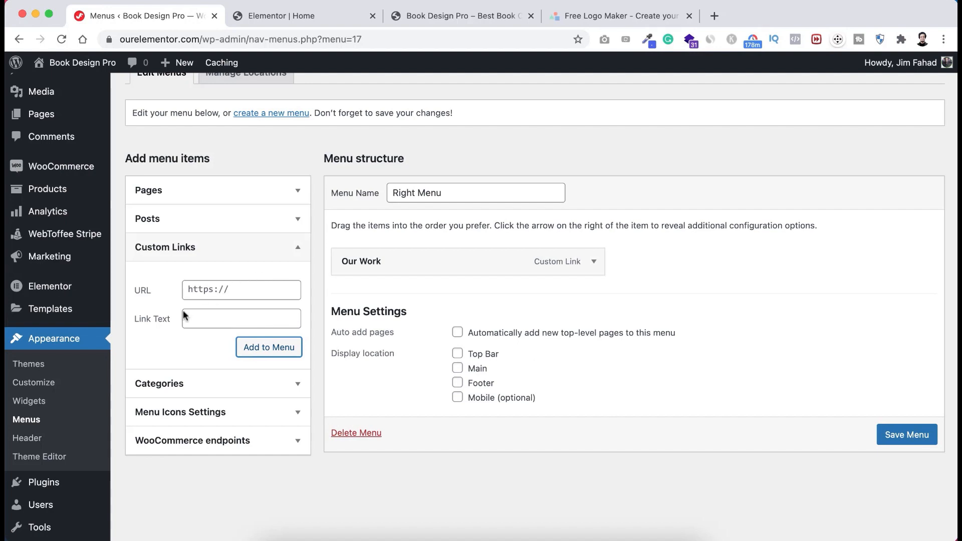
# - Fill in a Pricing custom link pointing to #pricing
pyautogui.click(209, 318)
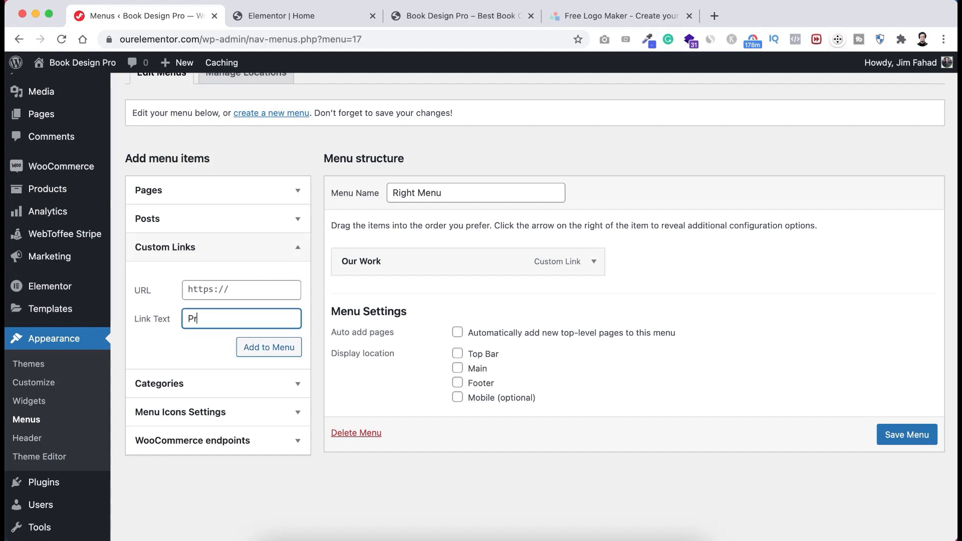
pyautogui.write('Pricing')
pyautogui.click(200, 286)
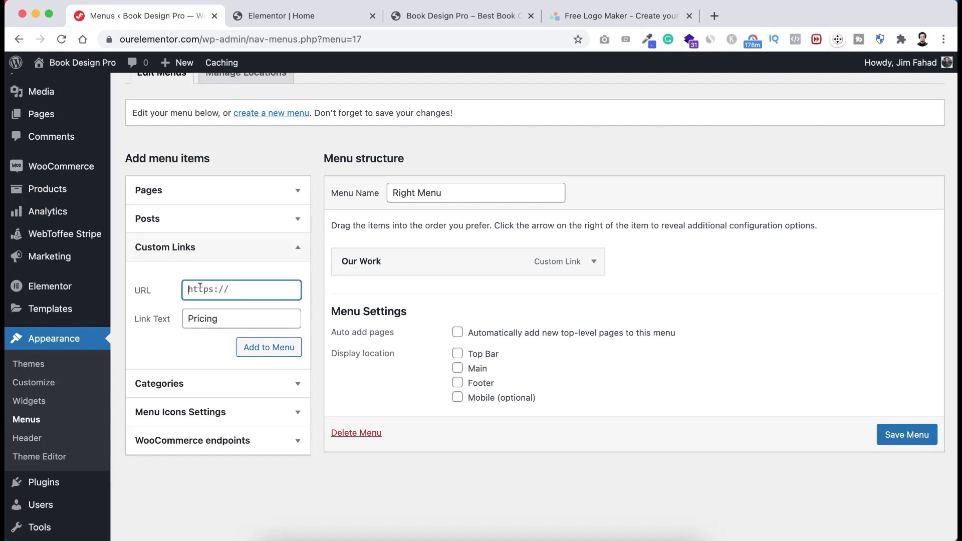
pyautogui.write('#pricing')
# - Compare the Elementor page with the menu editor to locate the pricing section
pyautogui.click(279, 16)
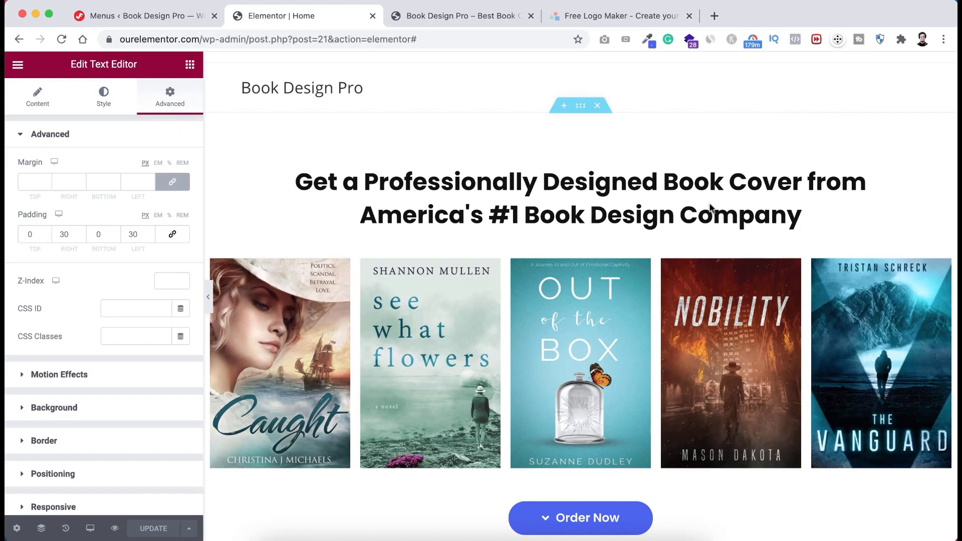
pyautogui.scroll(-10, 600, 362)
pyautogui.scroll(-20, 600, 362)
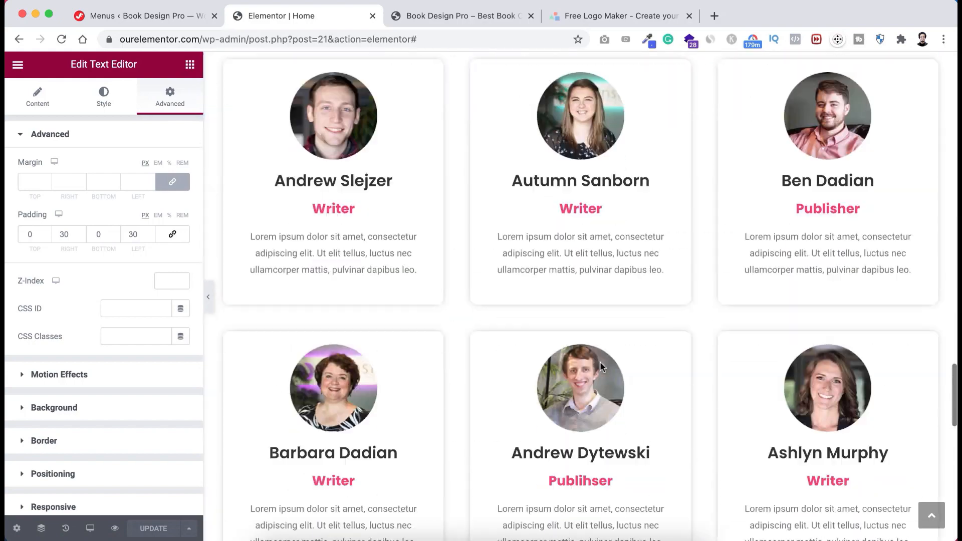
pyautogui.scroll(6, 601, 367)
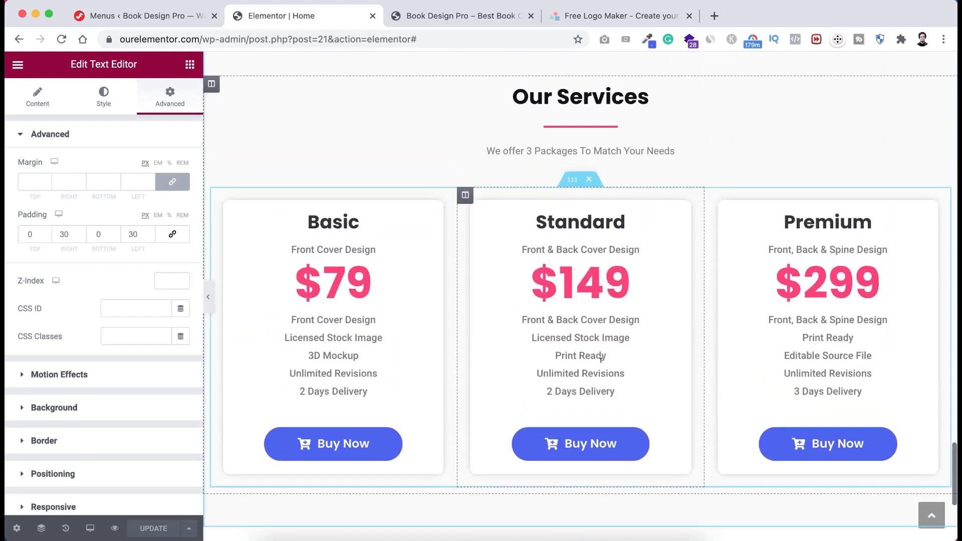
pyautogui.scroll(1, 522, 169)
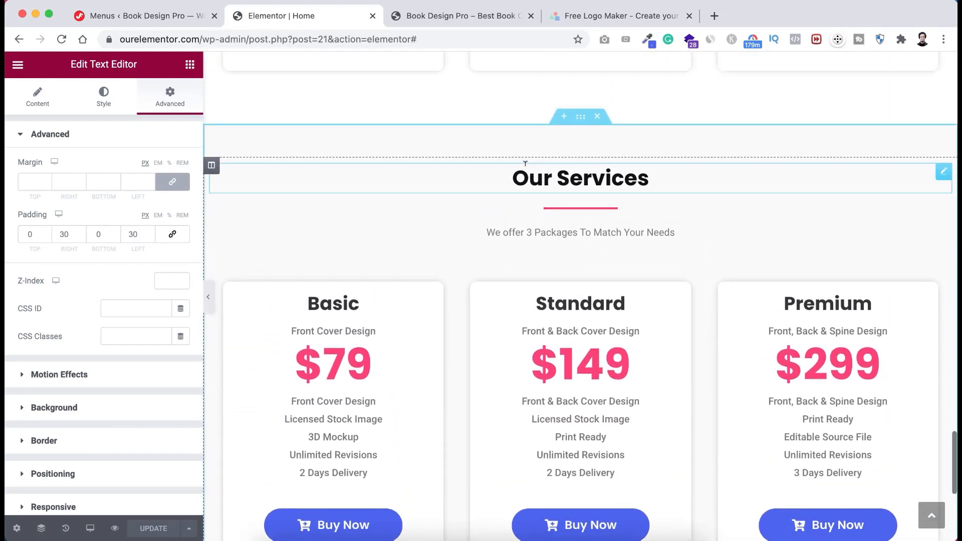
pyautogui.click(183, 21)
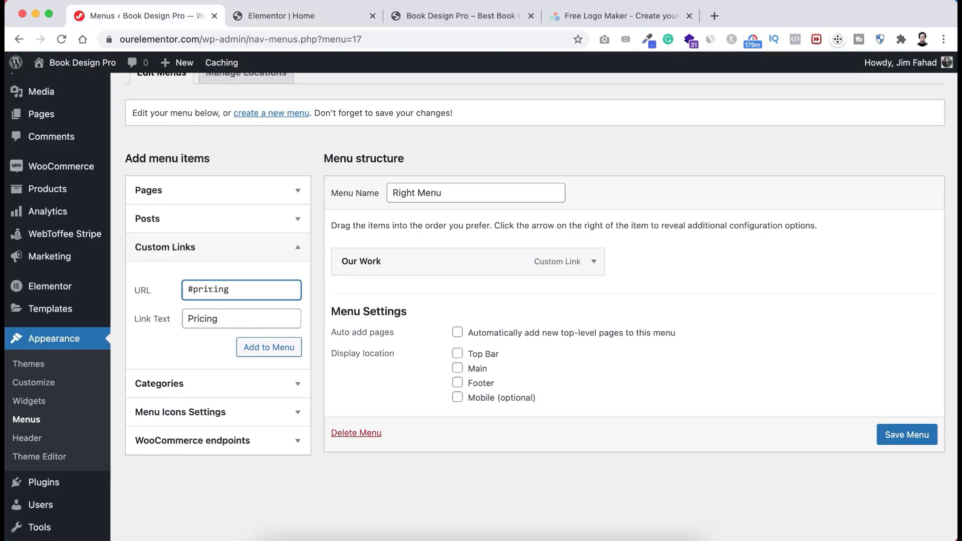
pyautogui.click(290, 20)
pyautogui.scroll(1, 462, 200)
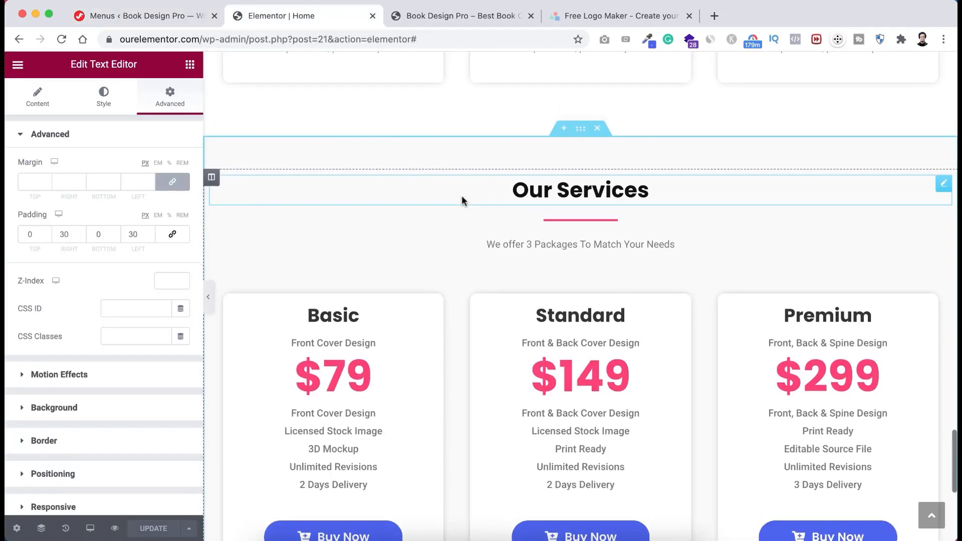
# - Set the Our Services section's Advanced CSS ID to 'pricing'
pyautogui.click(582, 136)
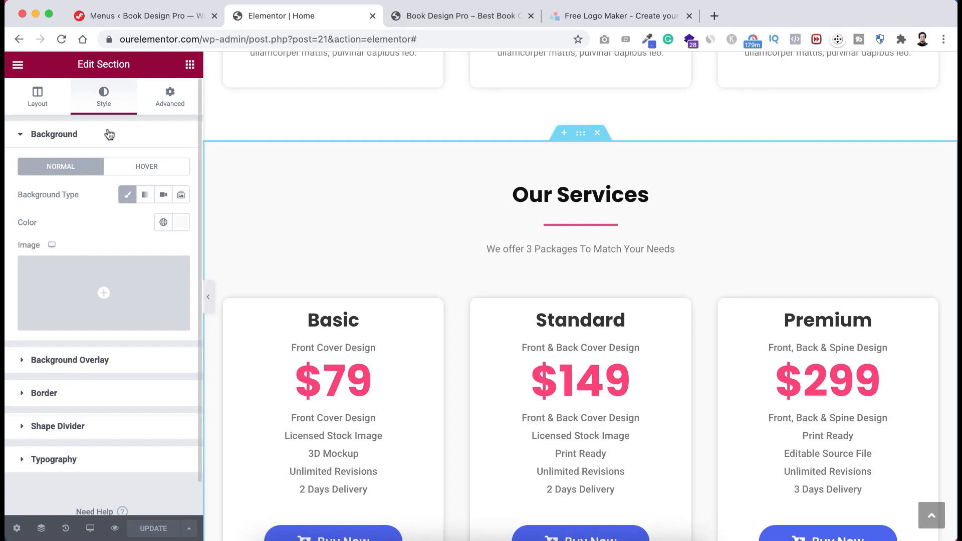
pyautogui.click(172, 99)
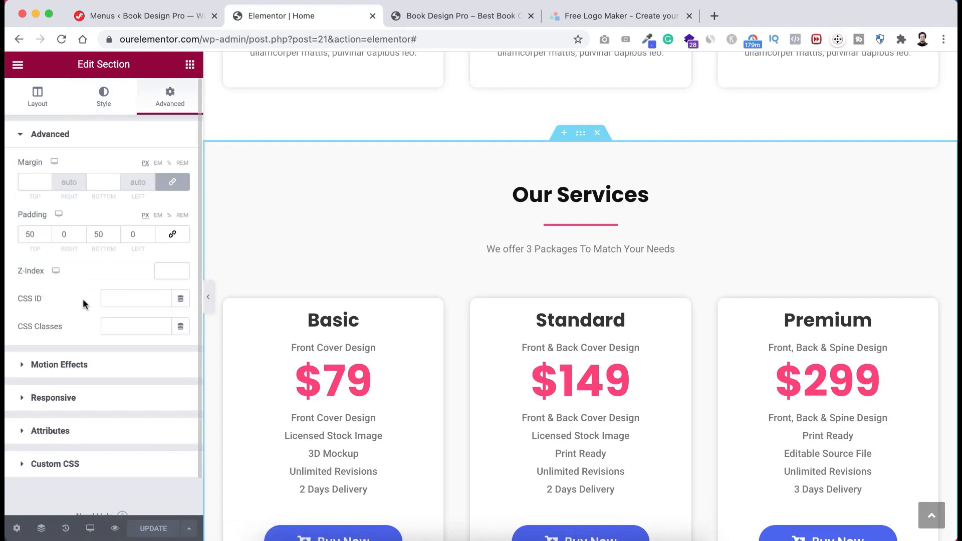
pyautogui.click(107, 299)
pyautogui.write('pricing')
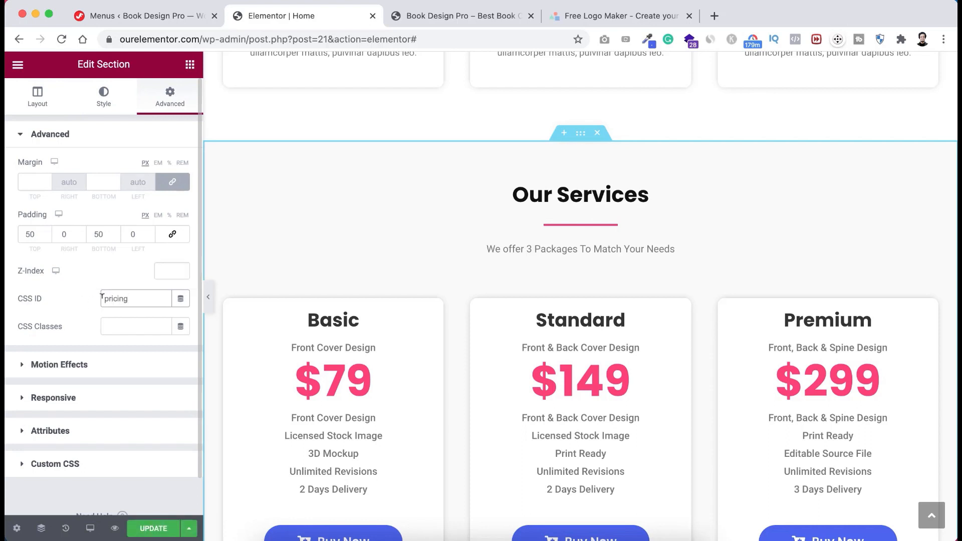
pyautogui.click(203, 23)
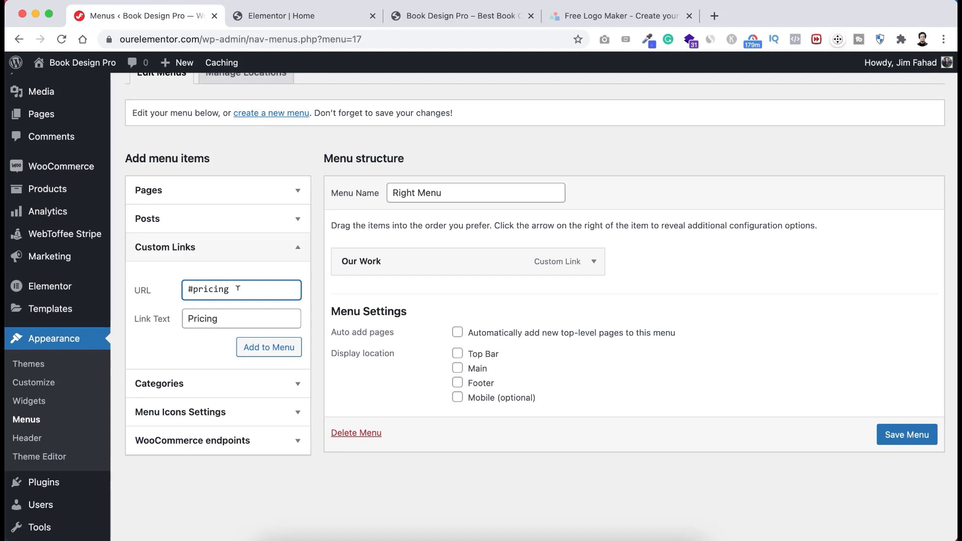
pyautogui.click(285, 17)
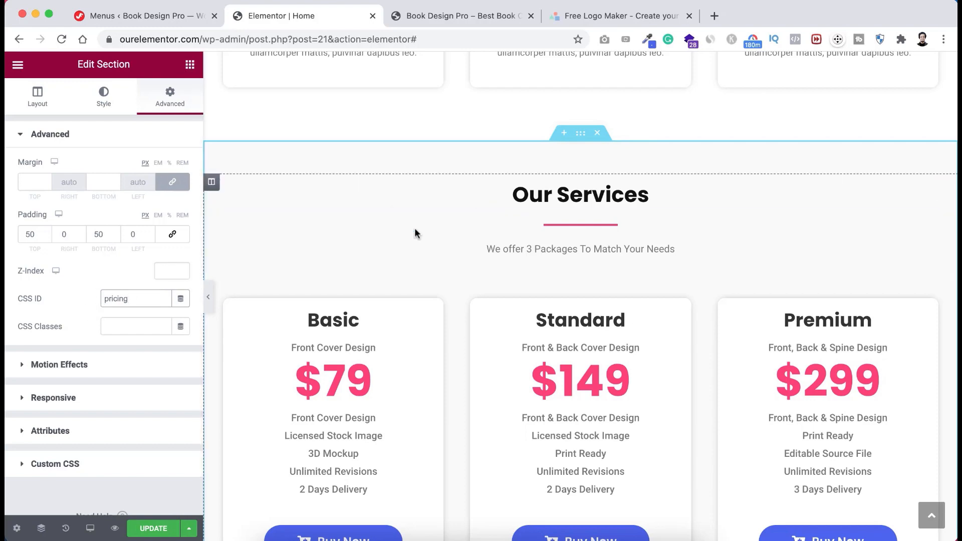
pyautogui.scroll(12, 459, 212)
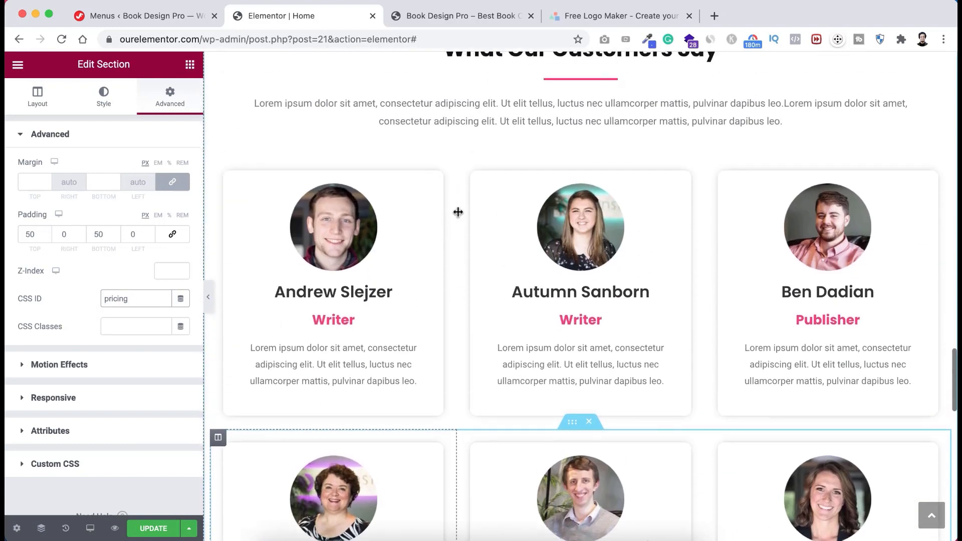
pyautogui.scroll(15, 458, 212)
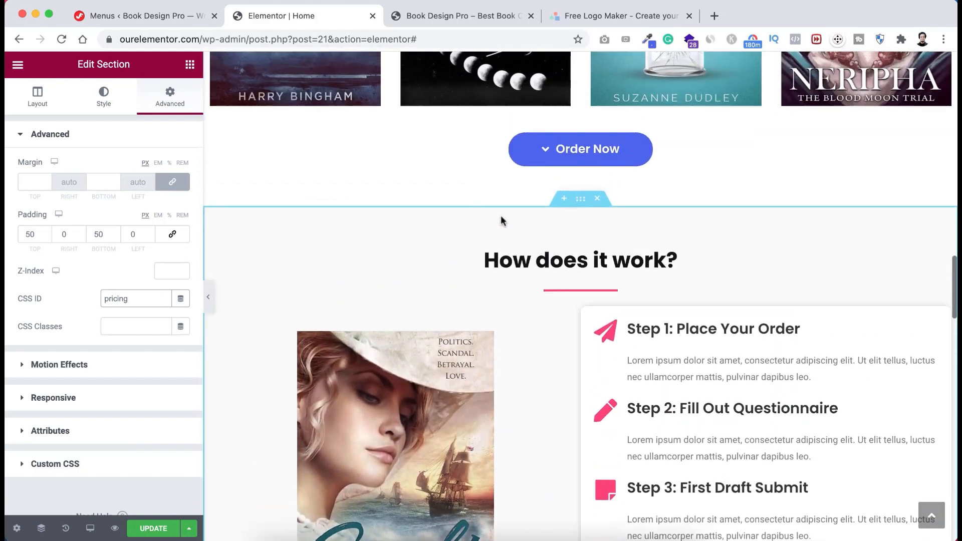
# - Set the How does it work? section's CSS ID to 'work', update the page, and go back to Menus
pyautogui.click(474, 234)
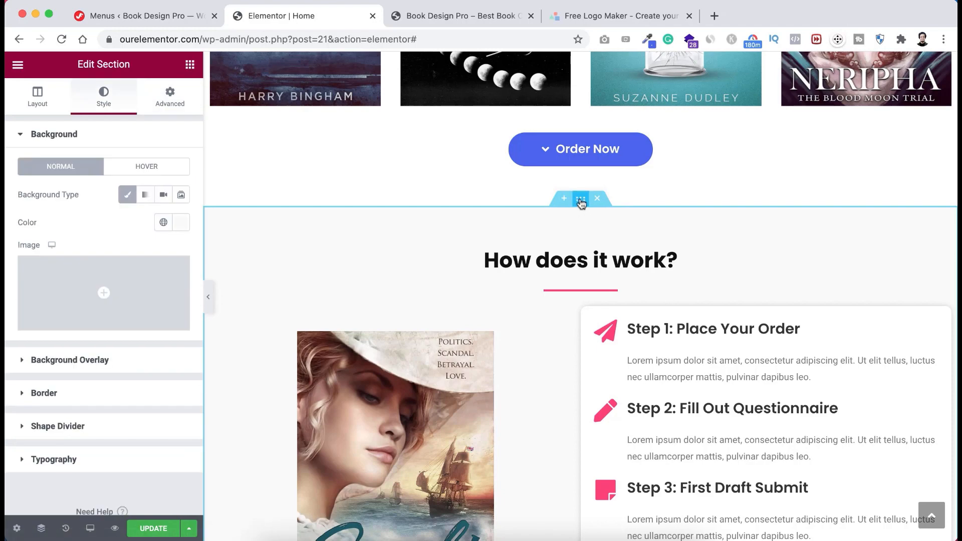
pyautogui.click(169, 99)
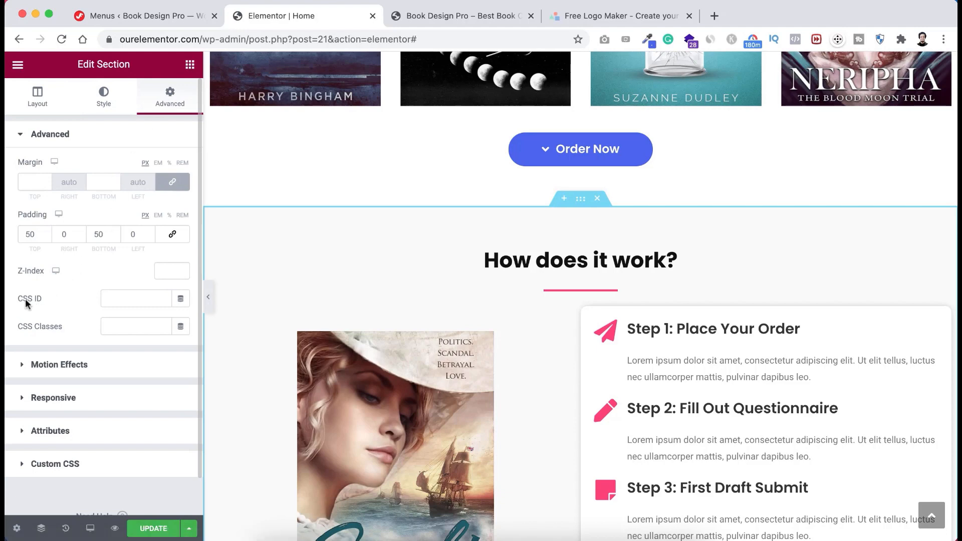
pyautogui.click(116, 299)
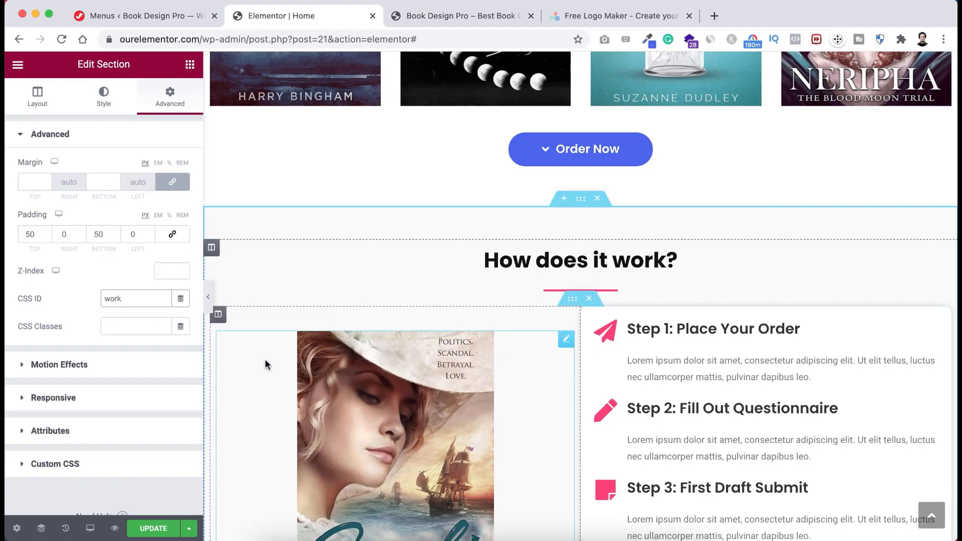
pyautogui.click(153, 529)
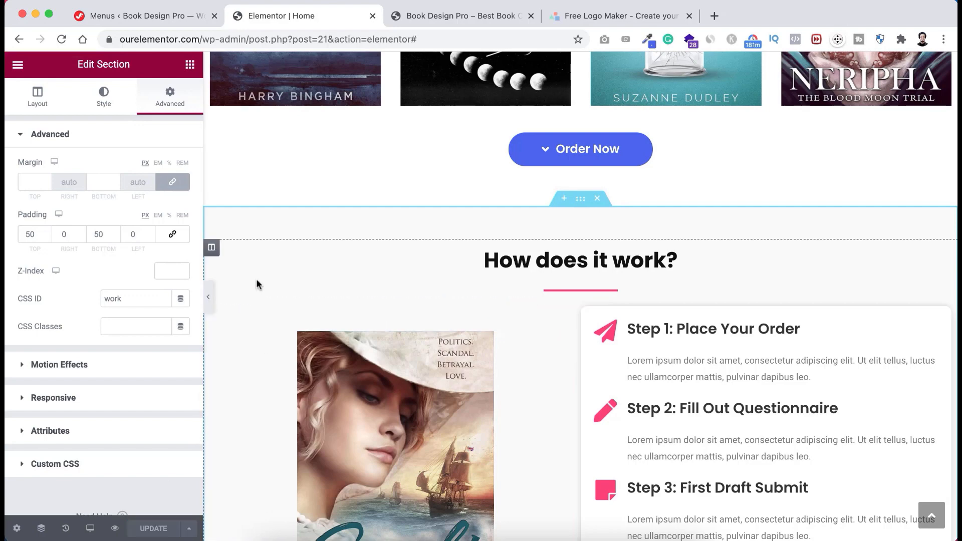
pyautogui.click(177, 18)
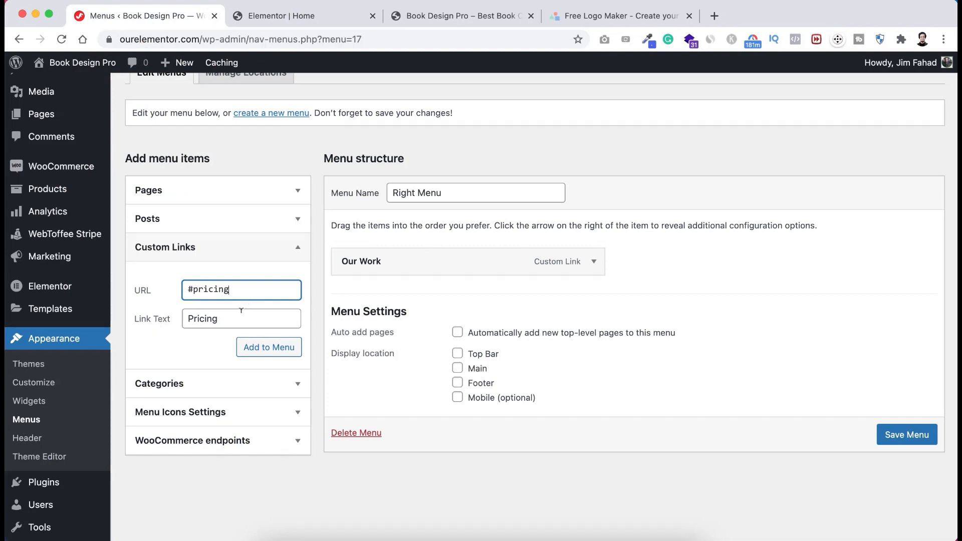
# - Add the Pricing link to the Right Menu, tick the Main display location, and save
pyautogui.click(260, 350)
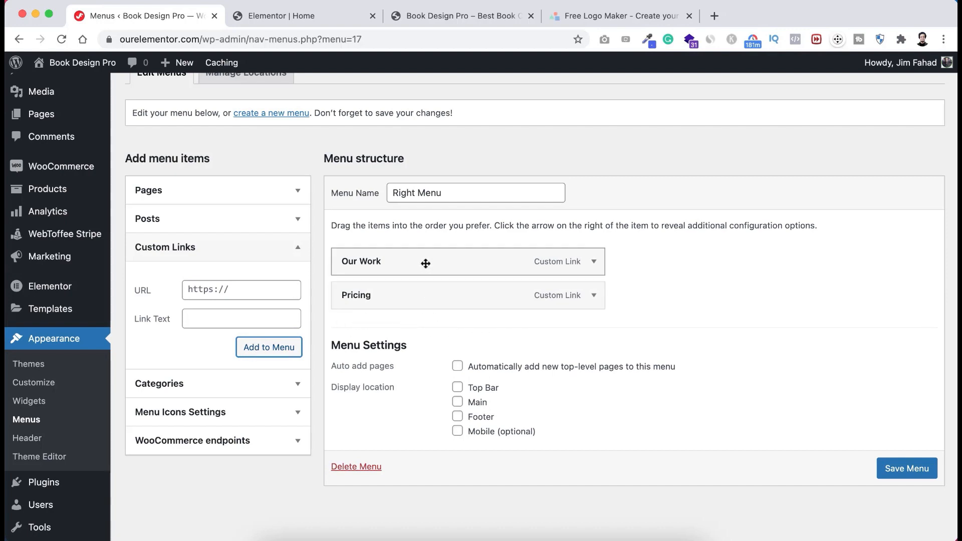
pyautogui.scroll(1, 425, 268)
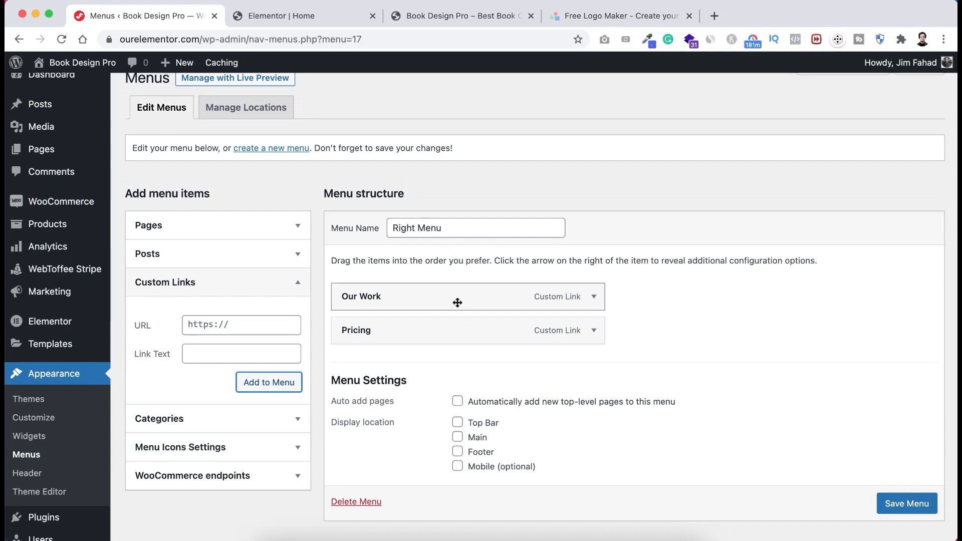
pyautogui.click(457, 437)
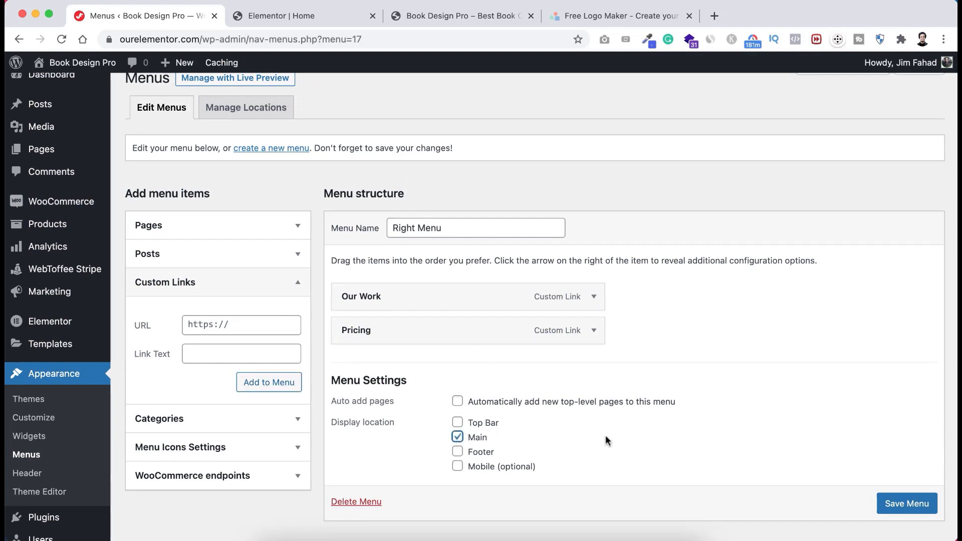
pyautogui.click(889, 511)
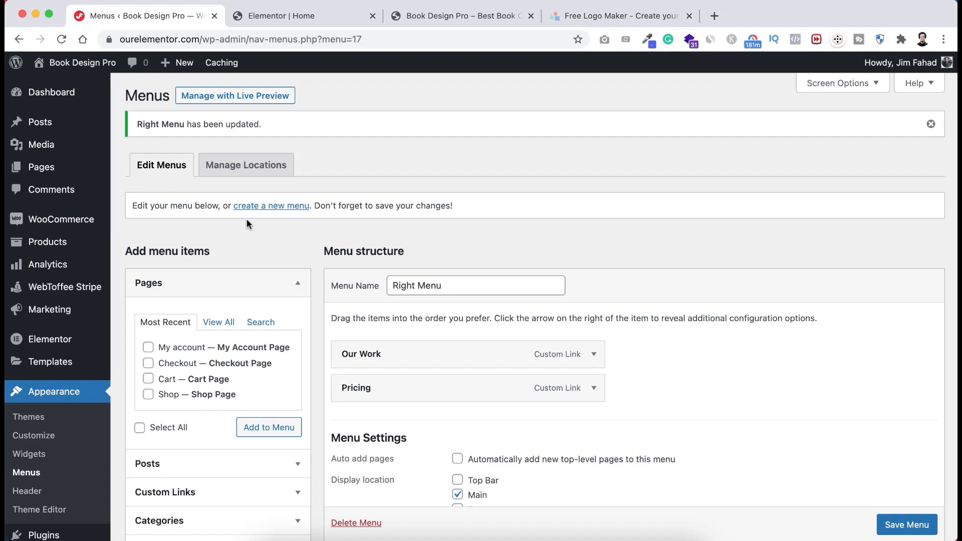
# - Create and save a new menu named 'left Menu'
pyautogui.click(274, 207)
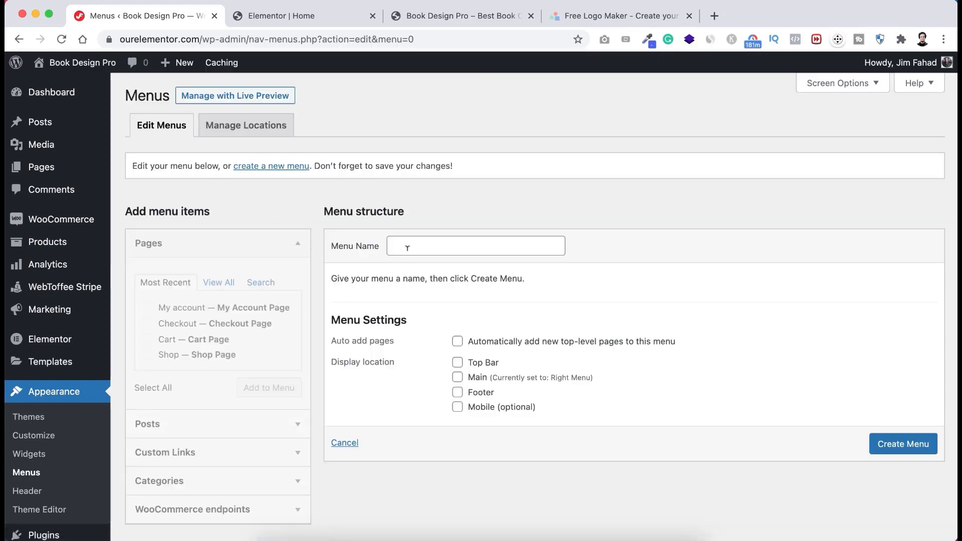
pyautogui.click(408, 246)
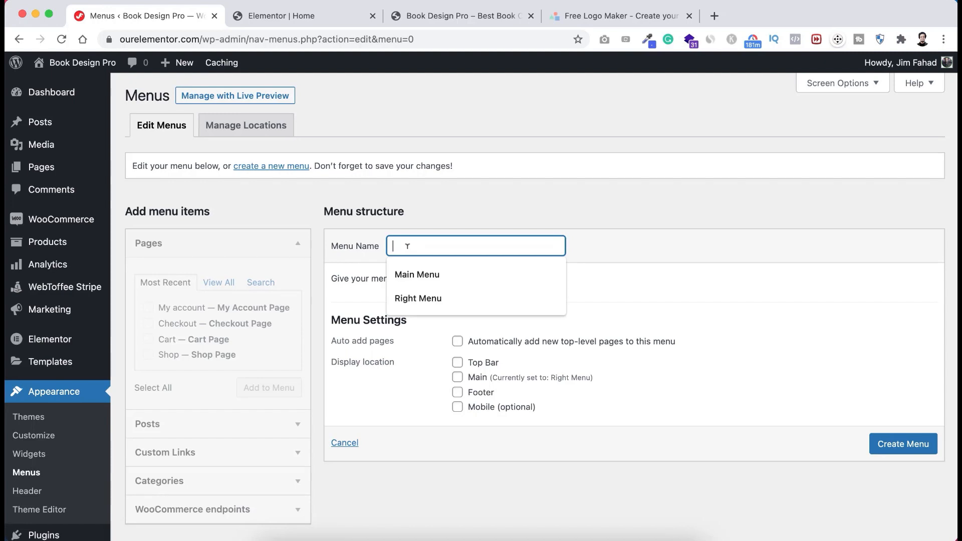
pyautogui.write('left')
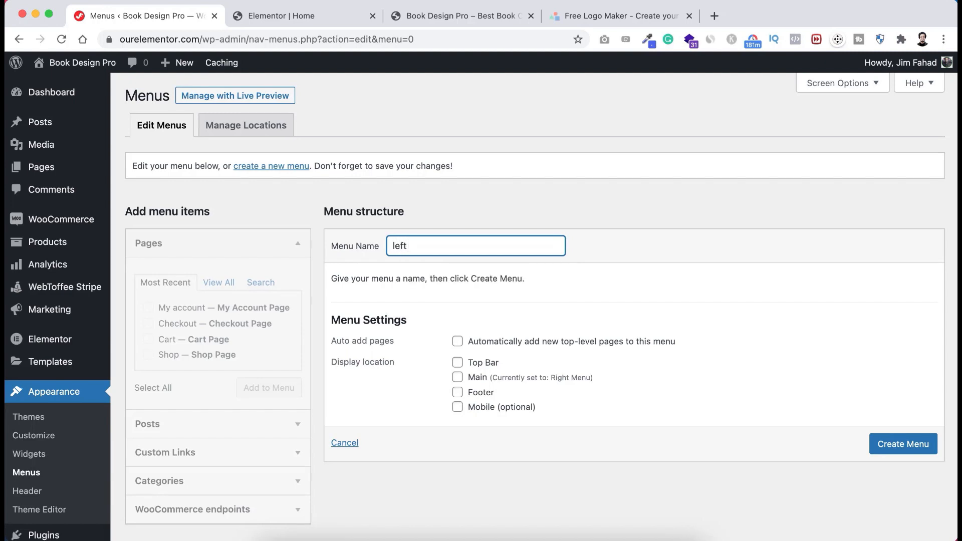
pyautogui.write(' Menu')
pyautogui.press('Return')
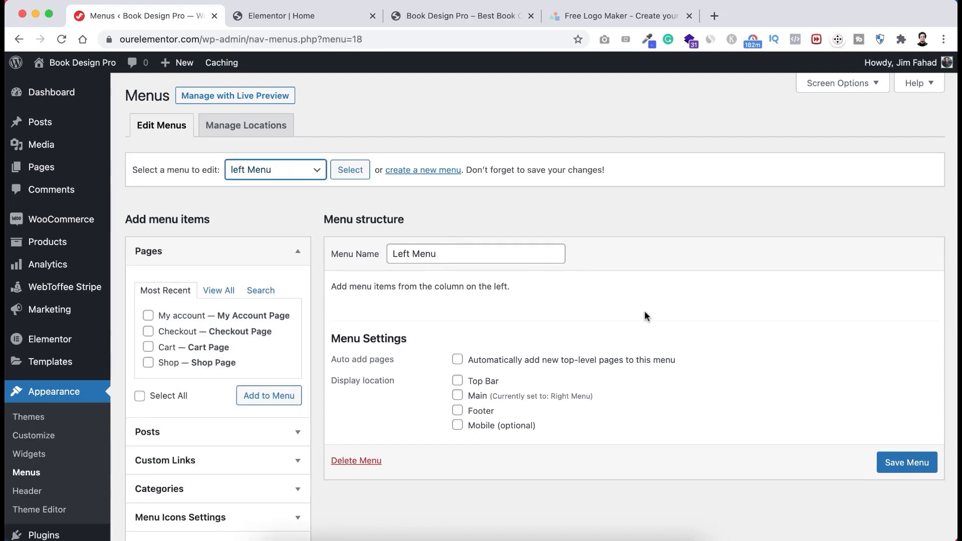
pyautogui.click(894, 467)
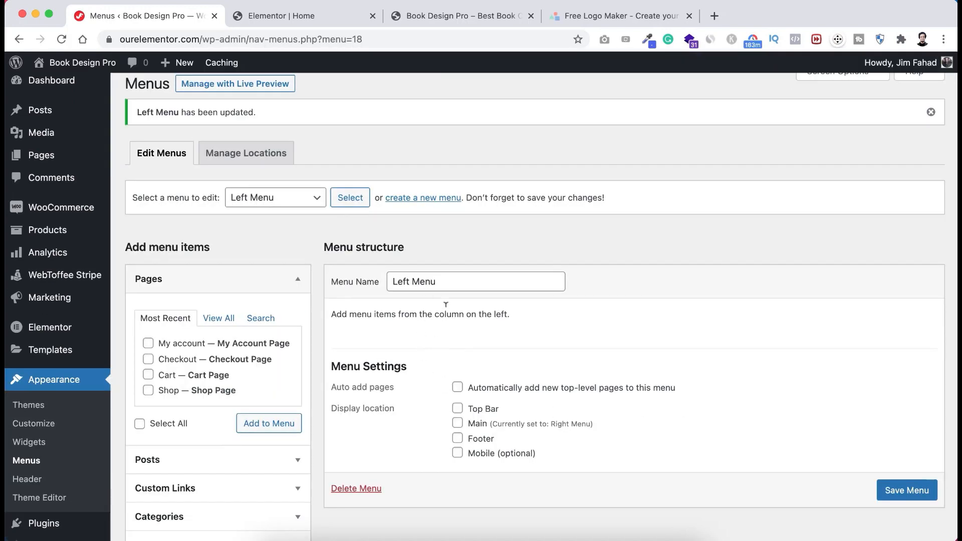
# - Add a Home custom link with URL #home to the Left Menu
pyautogui.scroll(-3, 284, 475)
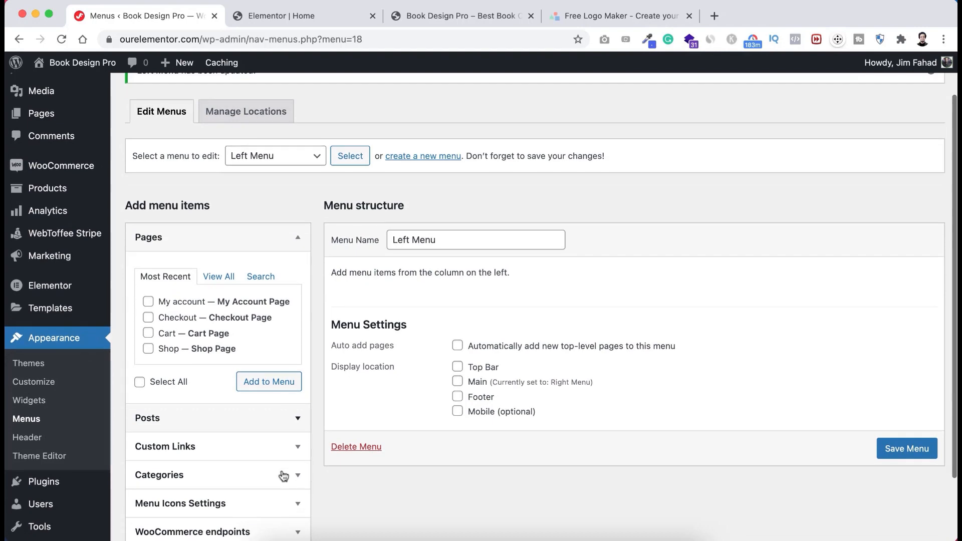
pyautogui.scroll(3, 284, 475)
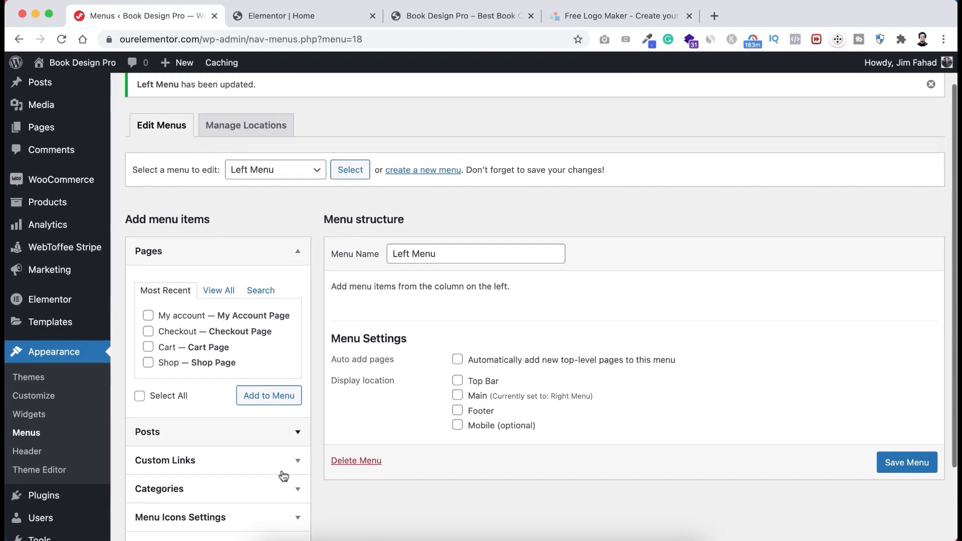
pyautogui.scroll(-2, 282, 476)
pyautogui.click(226, 434)
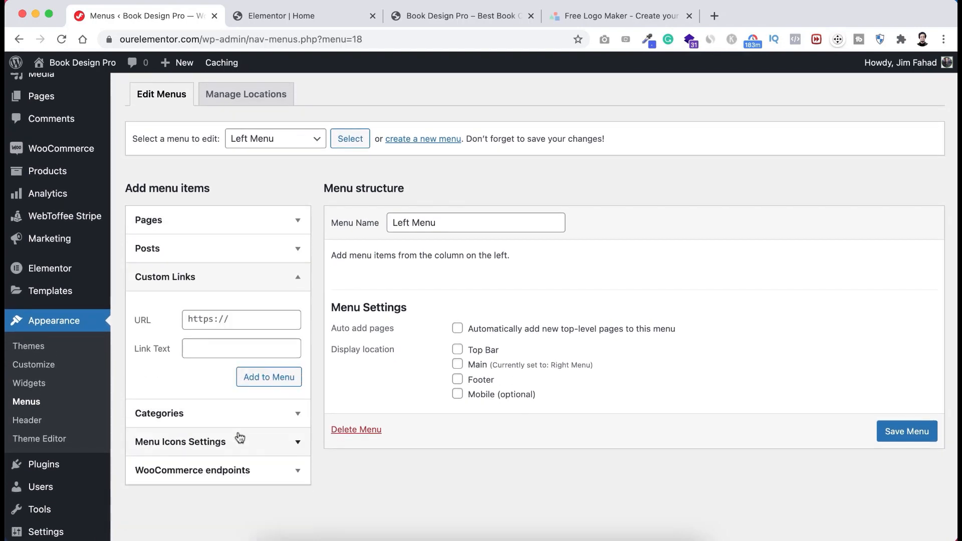
pyautogui.click(204, 344)
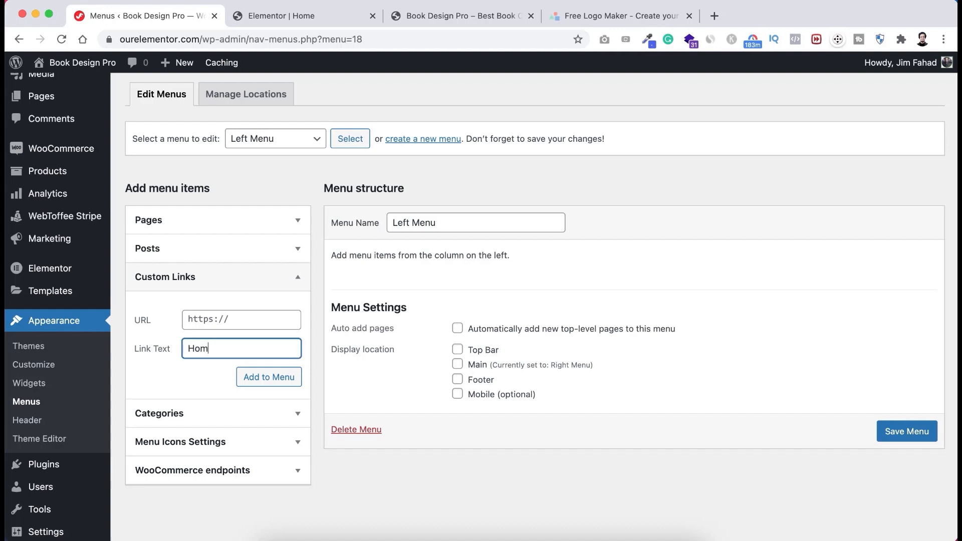
pyautogui.click(221, 320)
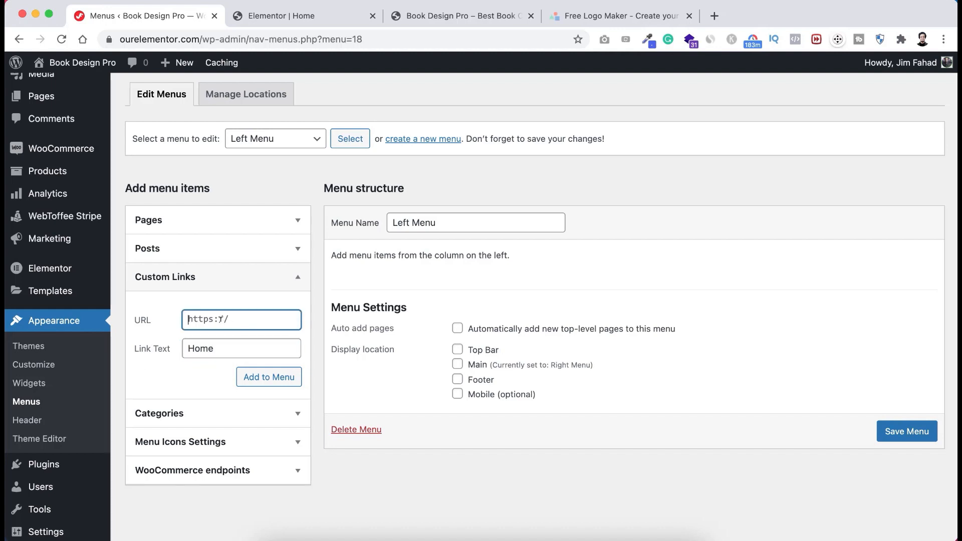
pyautogui.write('#home')
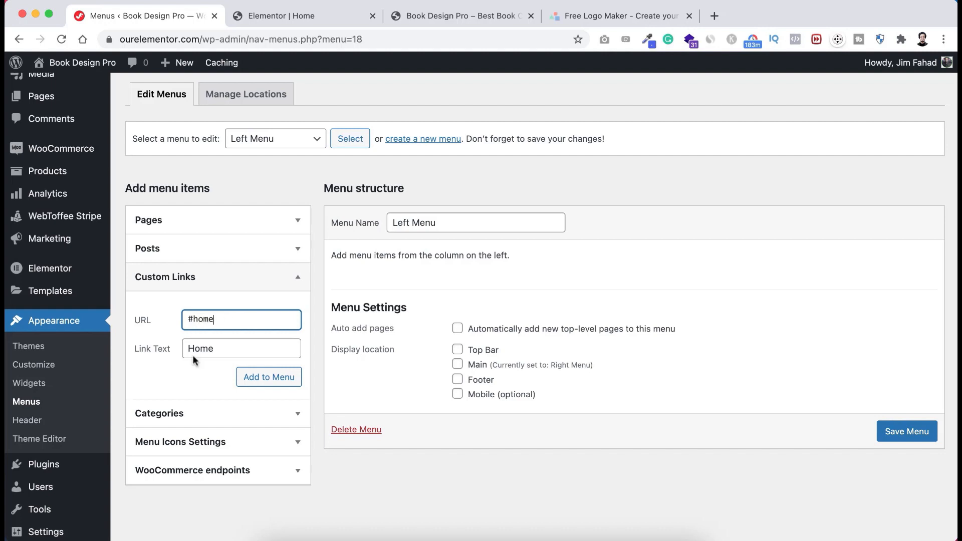
pyautogui.click(281, 377)
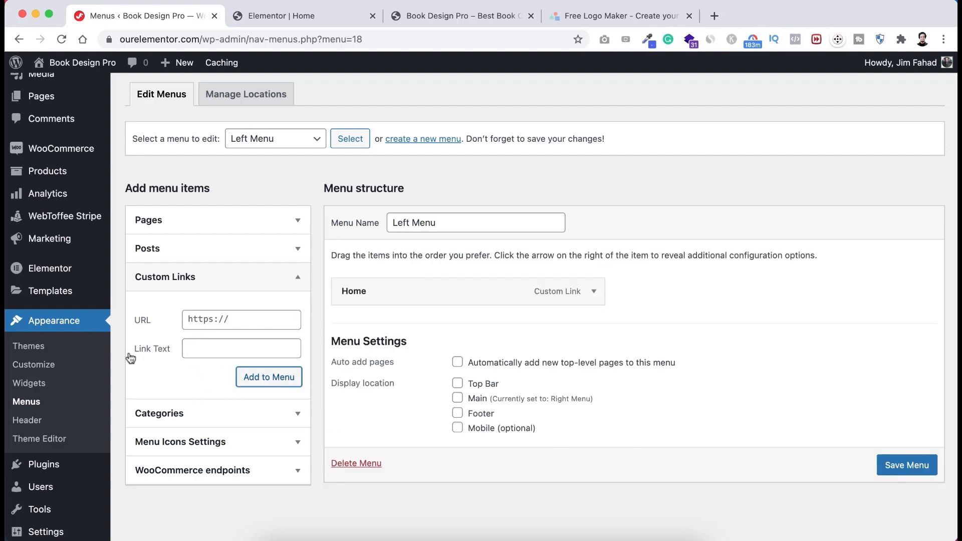
# - Add a Why Us custom link with URL #why and save the Left Menu
pyautogui.click(201, 343)
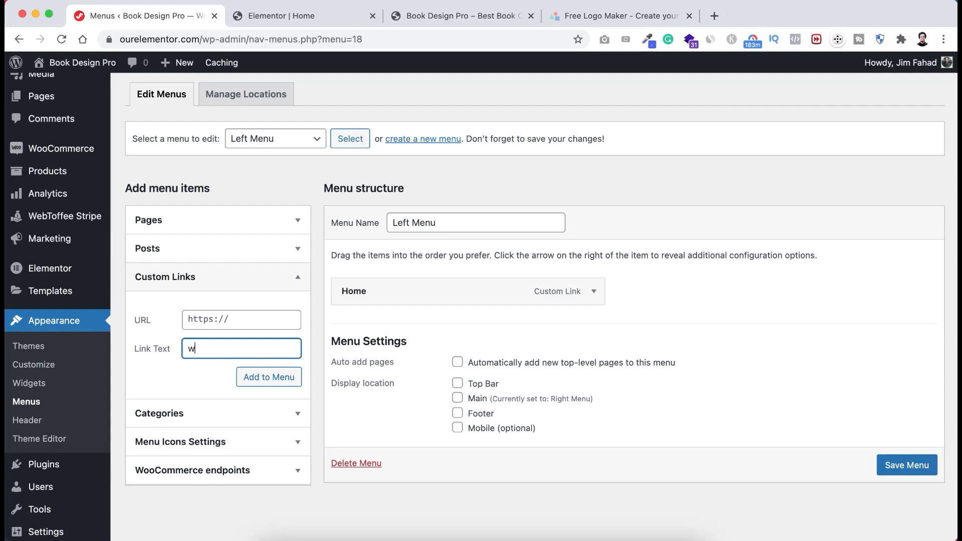
pyautogui.write('why')
pyautogui.press('BackSpace')
pyautogui.press('BackSpace')
pyautogui.press('BackSpace')
pyautogui.write('Why Us')
pyautogui.click(203, 316)
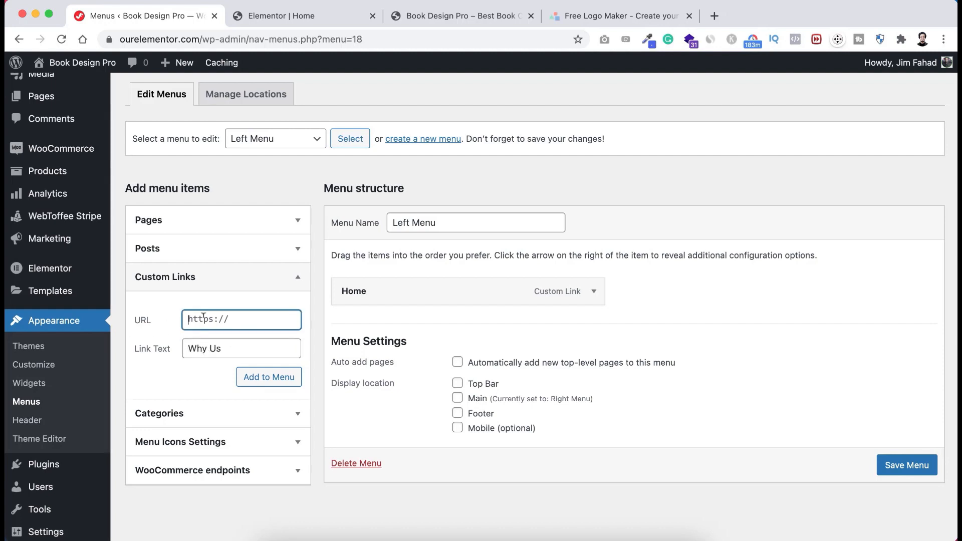
pyautogui.write('#why')
pyautogui.click(258, 377)
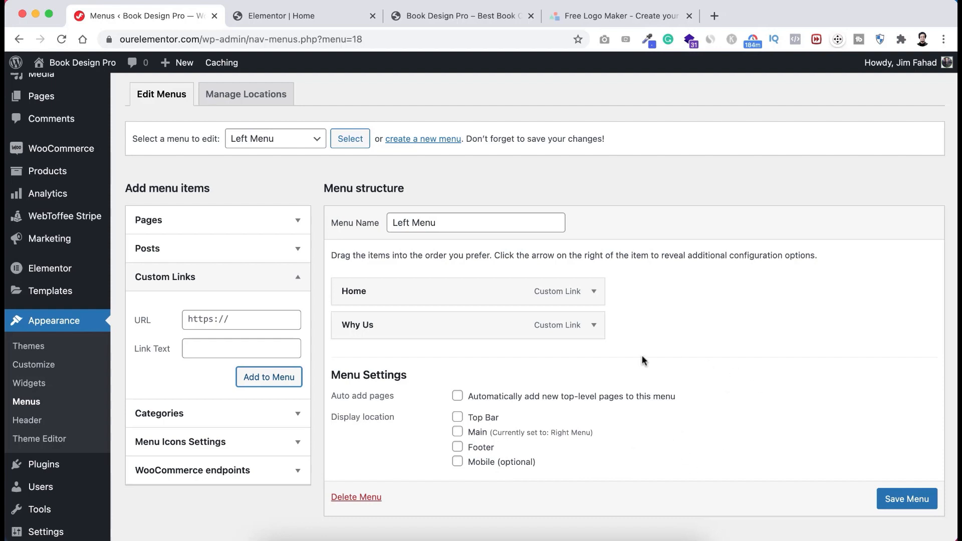
pyautogui.click(896, 498)
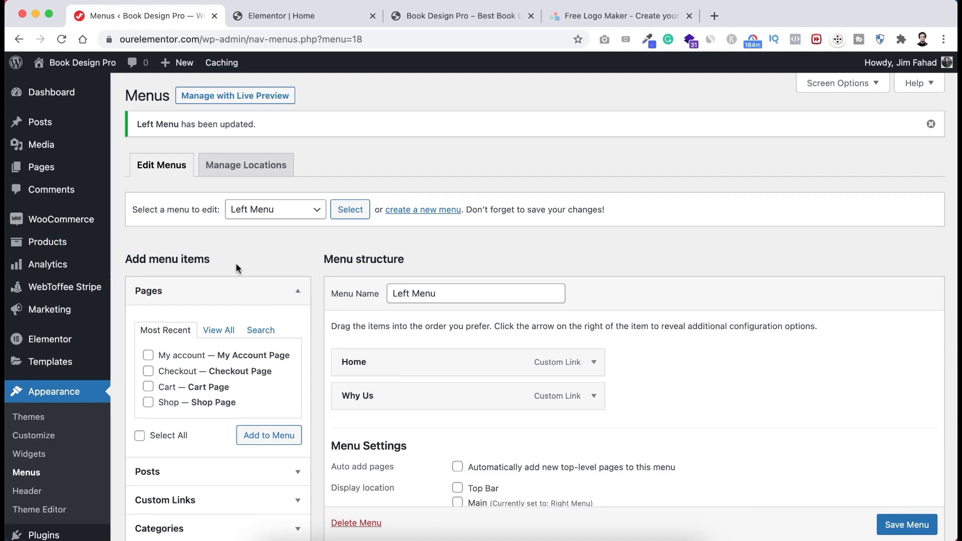
# - Set the top section's CSS ID to 'home' in Elementor
pyautogui.click(283, 14)
pyautogui.scroll(10, 431, 226)
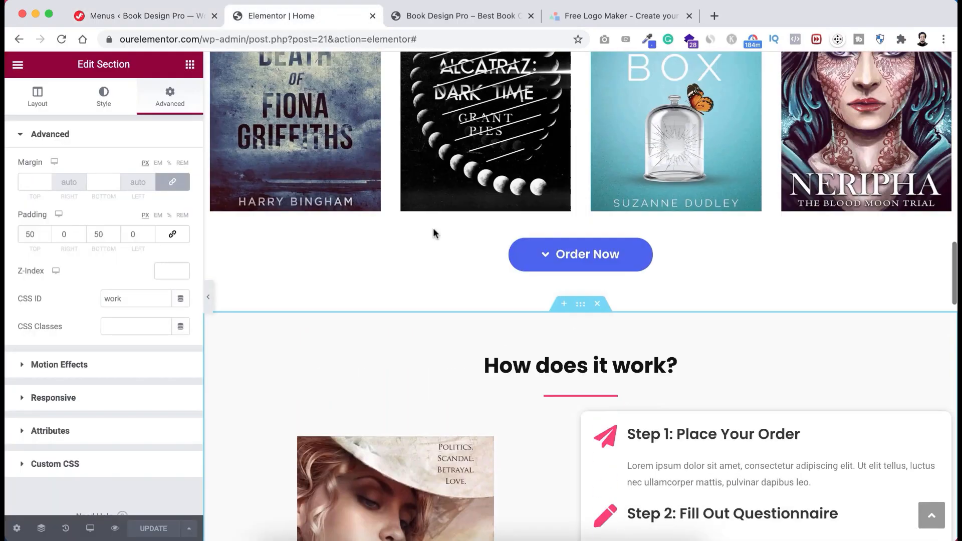
pyautogui.scroll(10, 435, 234)
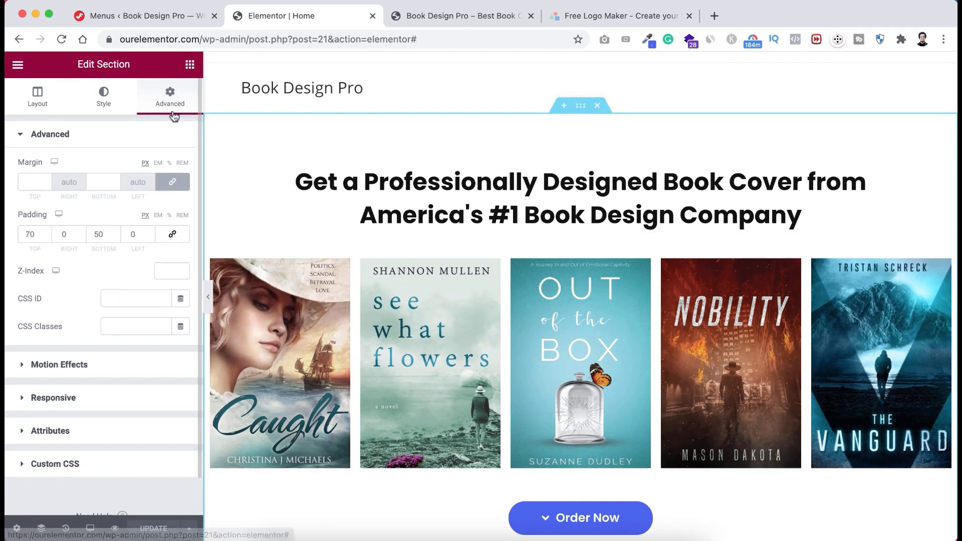
pyautogui.click(118, 296)
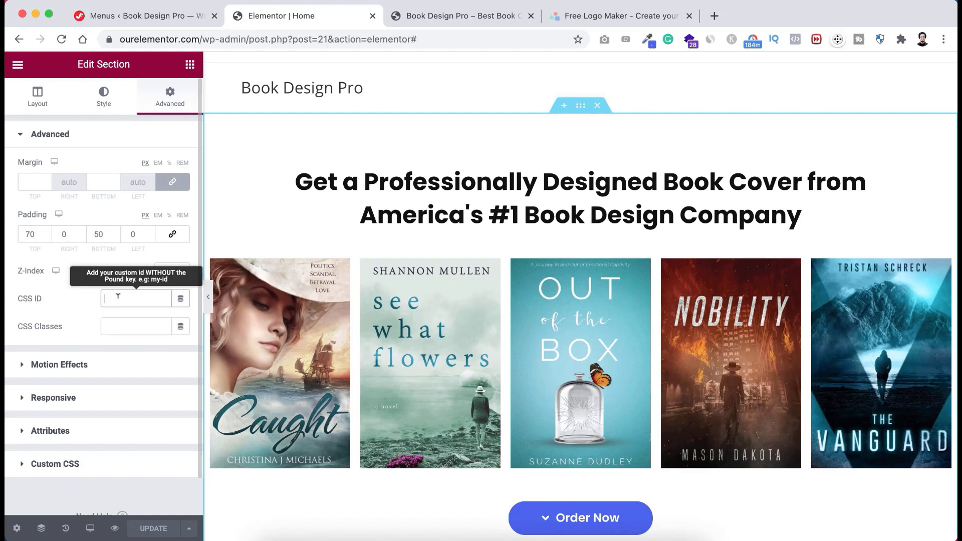
pyautogui.write('home')
pyautogui.scroll(-7, 451, 394)
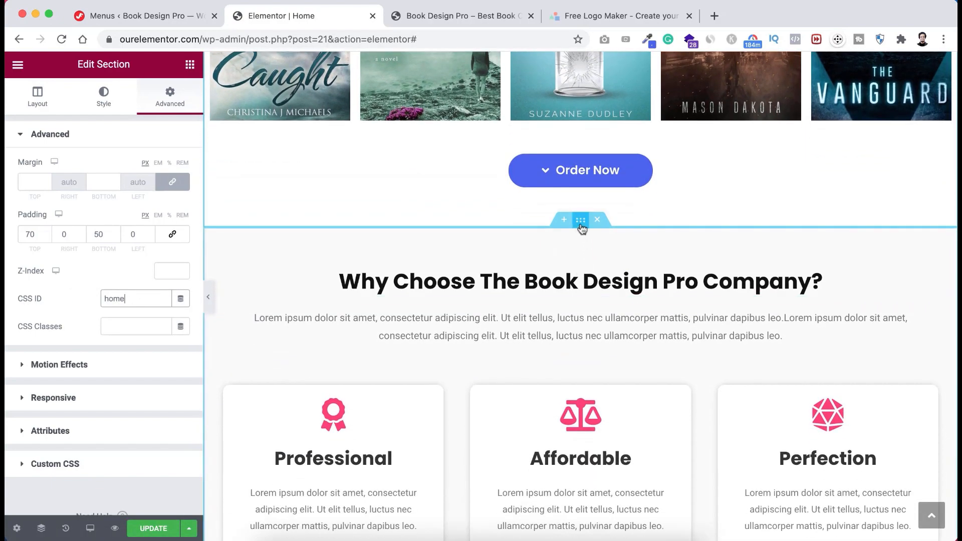
# - Give the Why Choose section the CSS ID 'why', update the page, and return to Menus
pyautogui.click(581, 227)
pyautogui.click(170, 97)
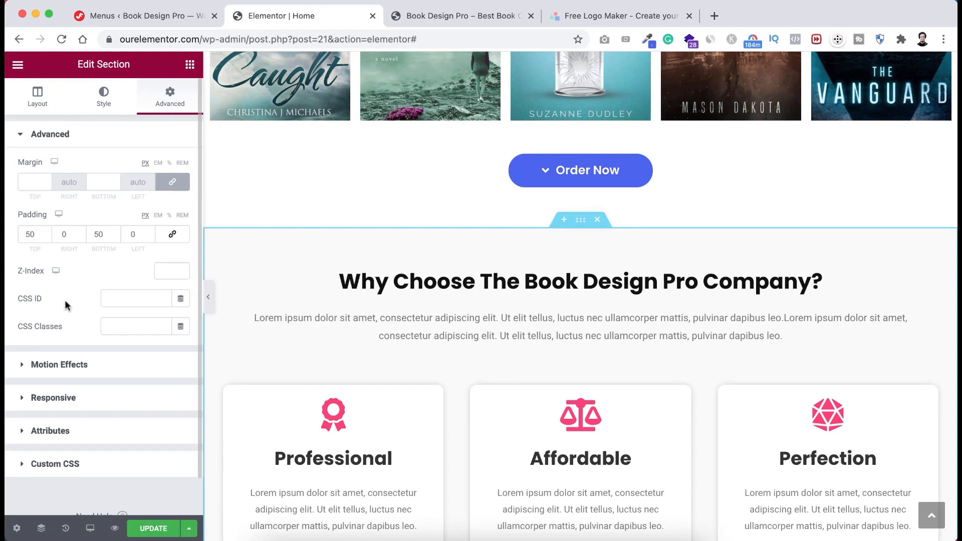
pyautogui.click(115, 295)
pyautogui.click(151, 529)
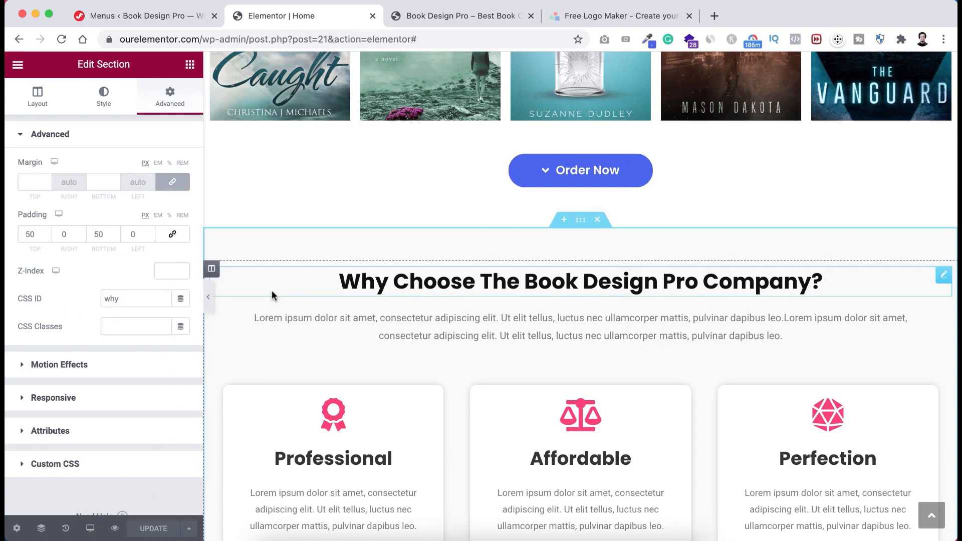
pyautogui.scroll(7, 272, 291)
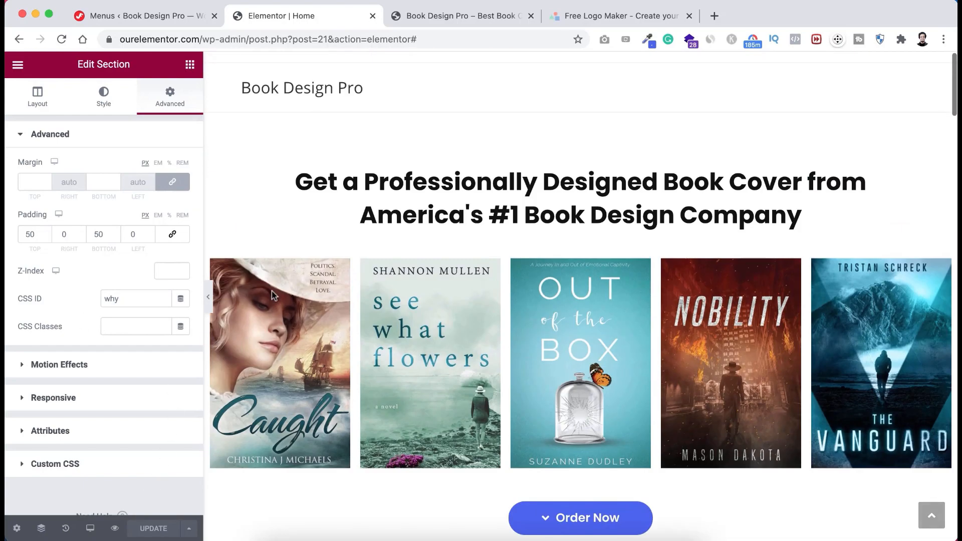
pyautogui.click(161, 17)
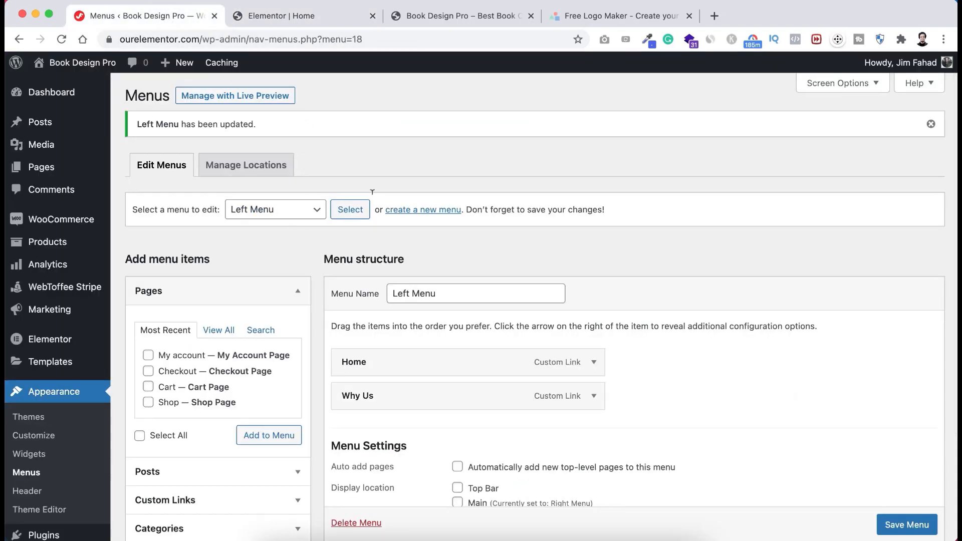
# - Switch the Customizer header style to Center under Header > General
pyautogui.scroll(-1, 287, 320)
pyautogui.scroll(-3, 287, 324)
pyautogui.scroll(3, 287, 326)
pyautogui.scroll(-5, 300, 305)
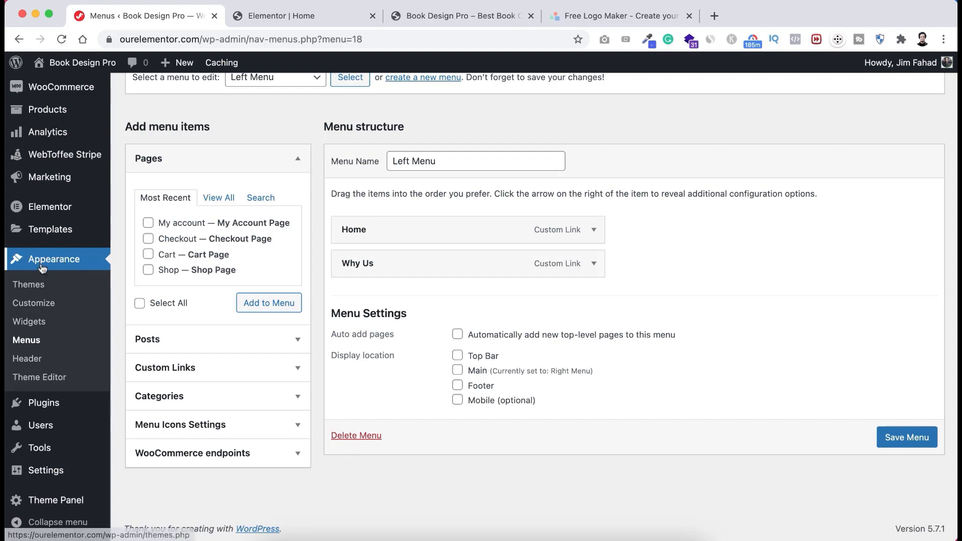
pyautogui.click(40, 304)
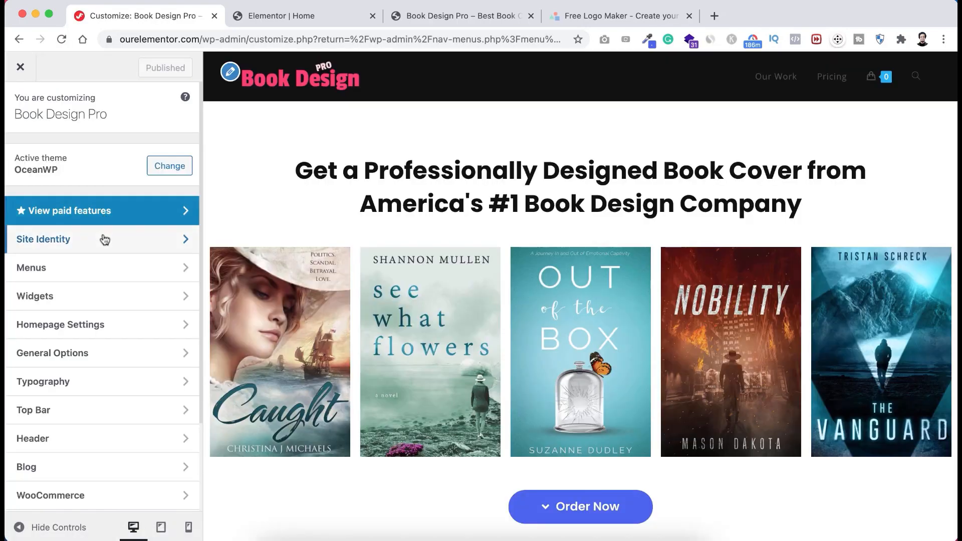
pyautogui.click(63, 439)
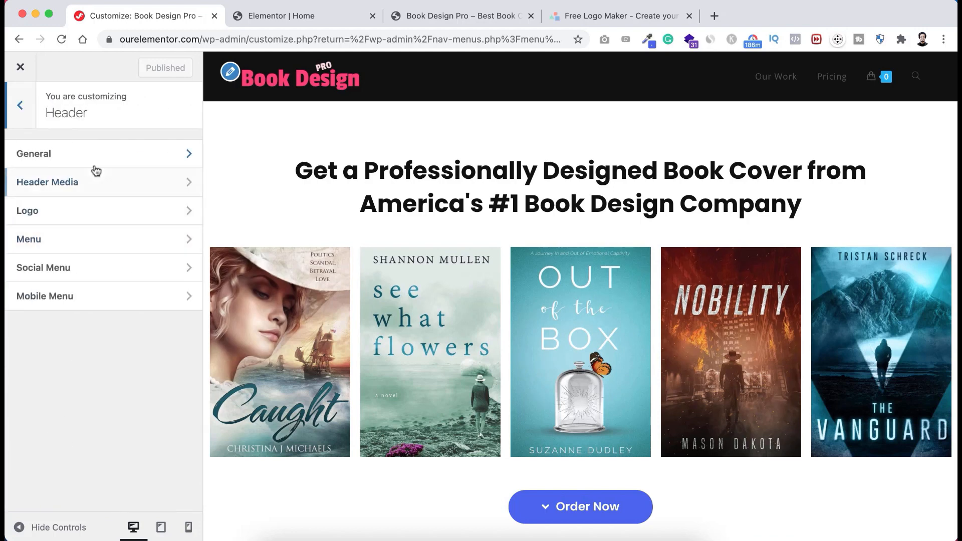
pyautogui.click(79, 160)
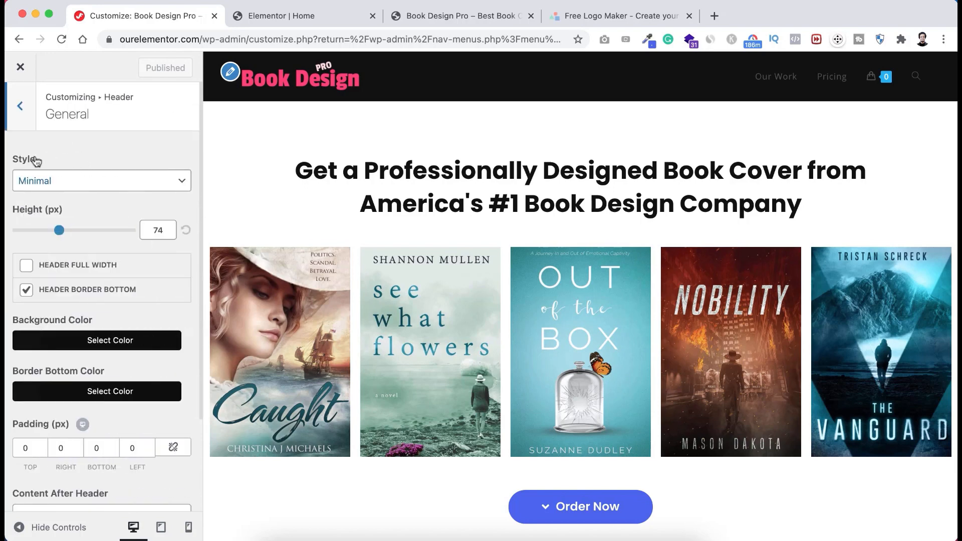
pyautogui.click(44, 182)
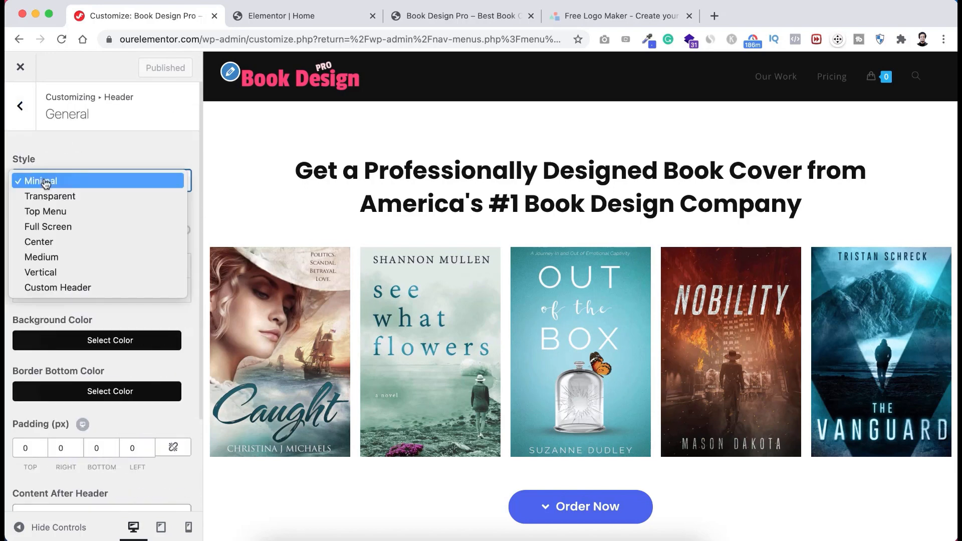
pyautogui.click(48, 243)
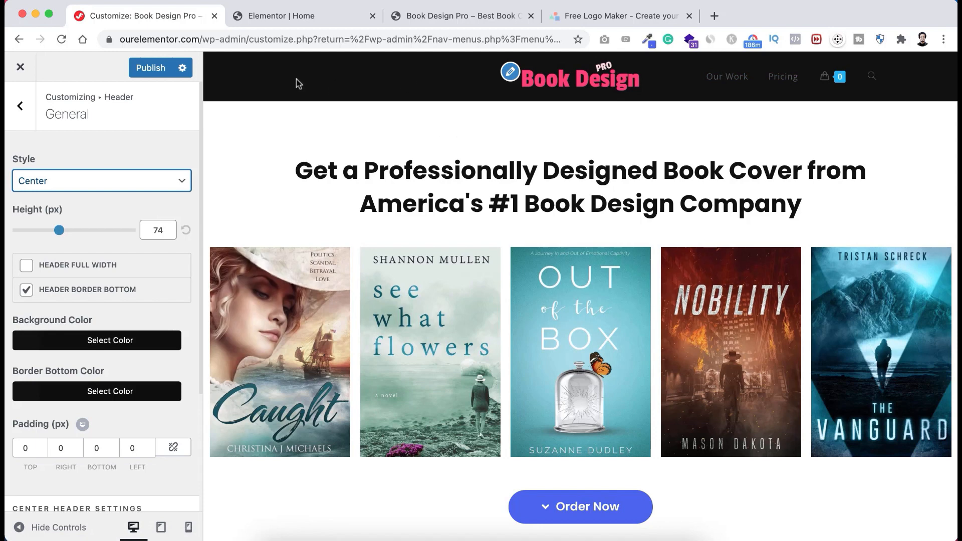
# - Show the Left Menu on the header's left side and turn off Header Border Bottom
pyautogui.scroll(-5, 121, 468)
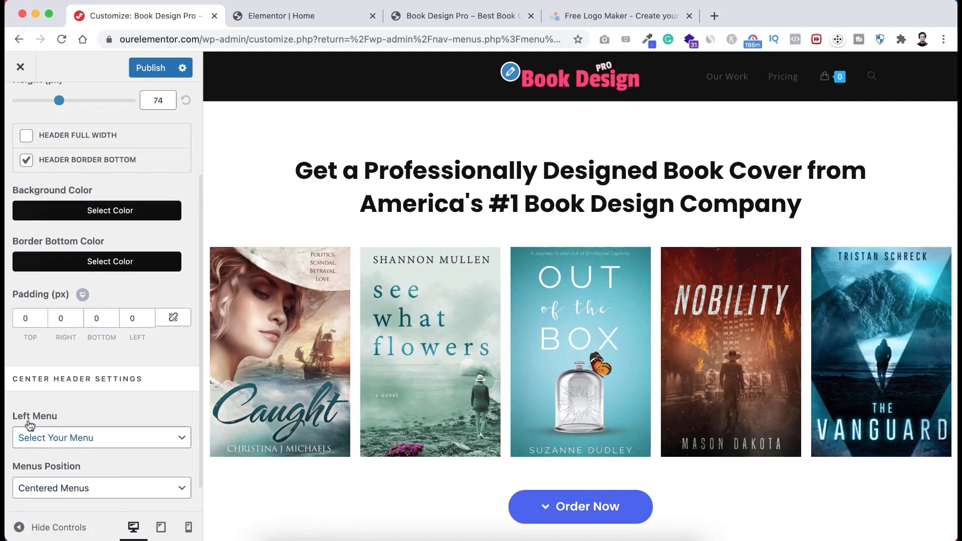
pyautogui.scroll(-1, 91, 421)
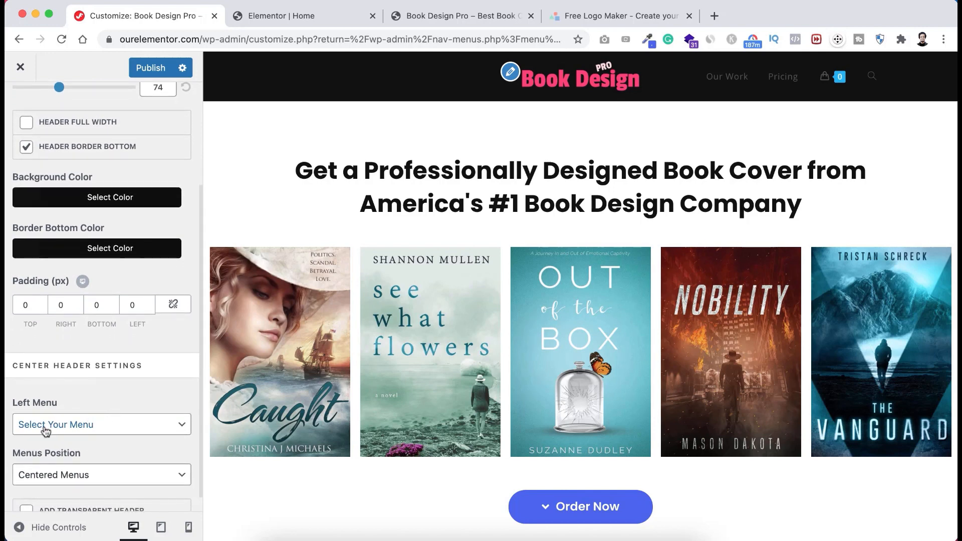
pyautogui.click(103, 427)
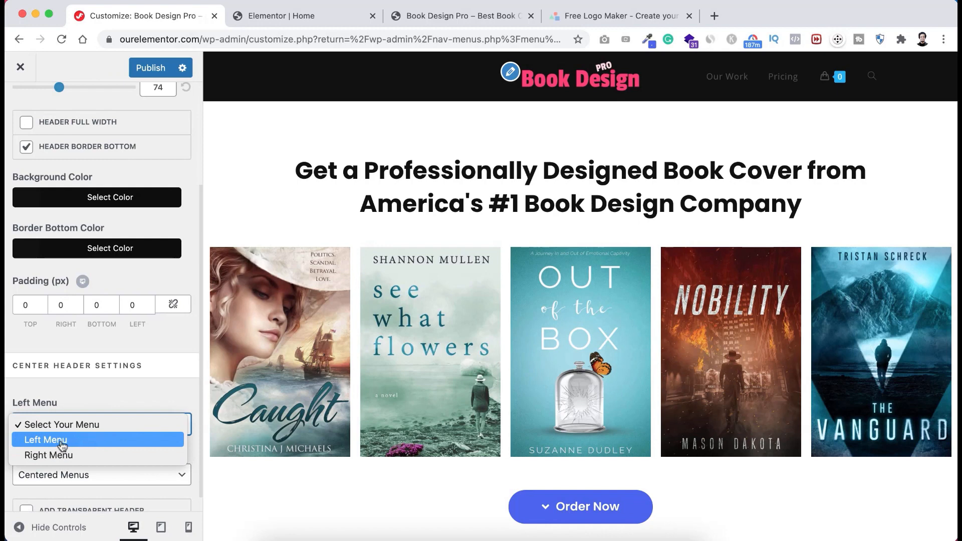
pyautogui.click(86, 442)
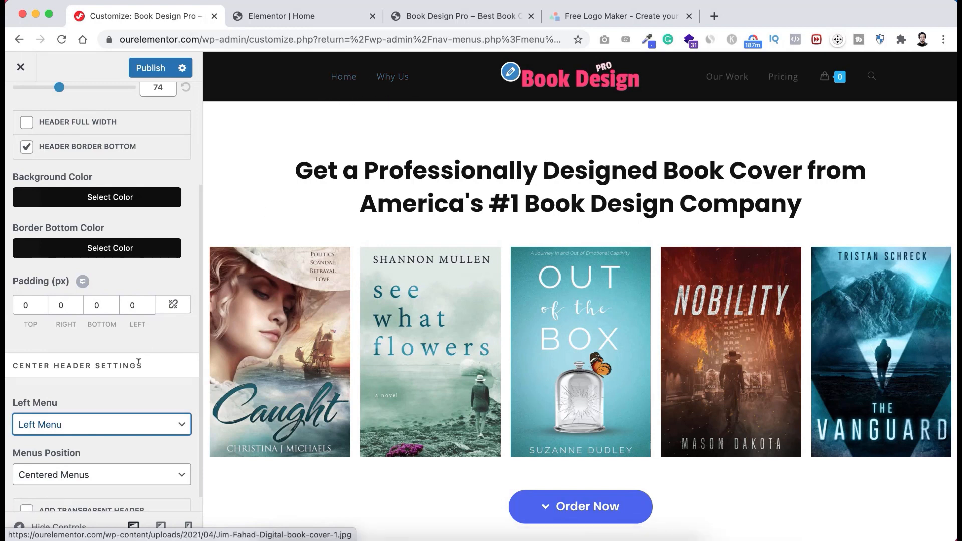
pyautogui.scroll(3, 146, 333)
pyautogui.scroll(1, 147, 339)
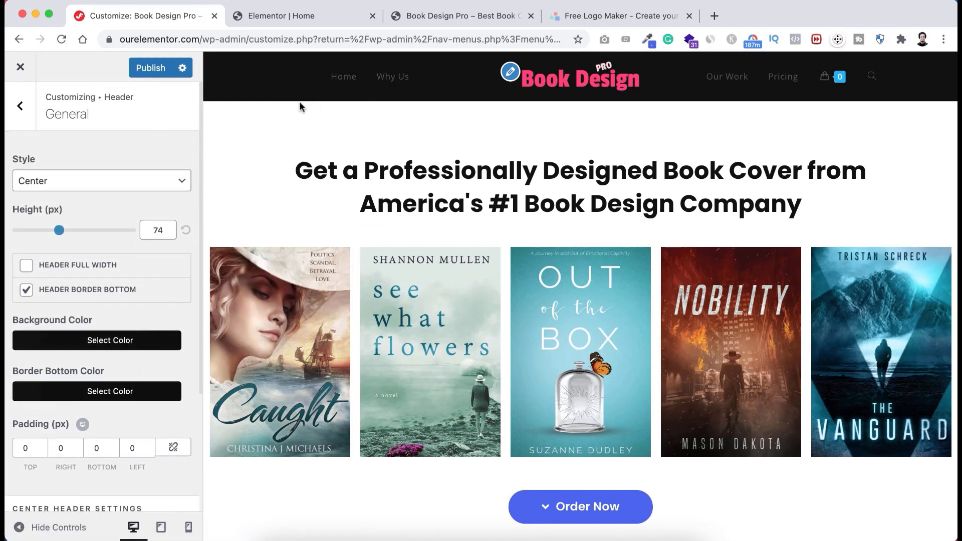
pyautogui.click(27, 292)
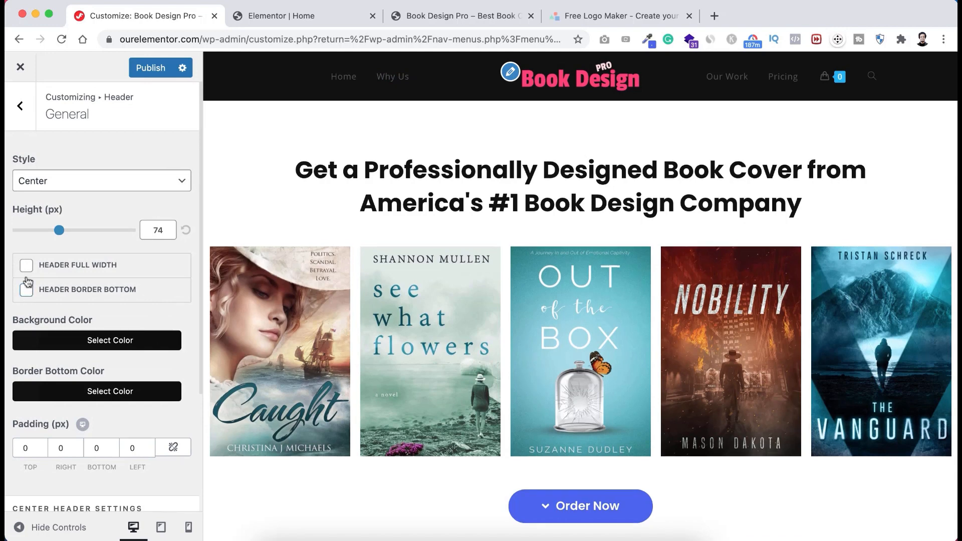
pyautogui.click(26, 120)
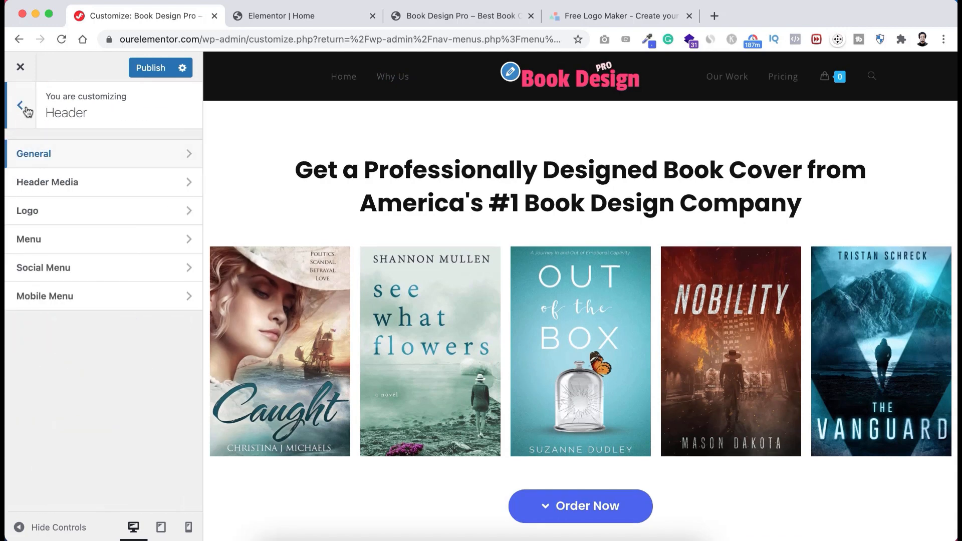
# - Under Typography > Body, choose the Poppins font family with Semibold: 600 weight
pyautogui.click(21, 106)
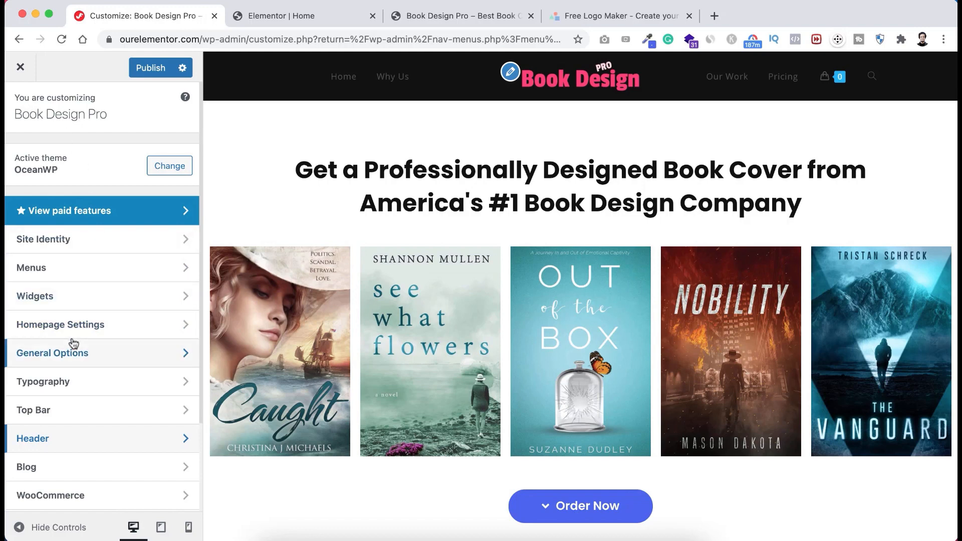
pyautogui.scroll(-1, 70, 340)
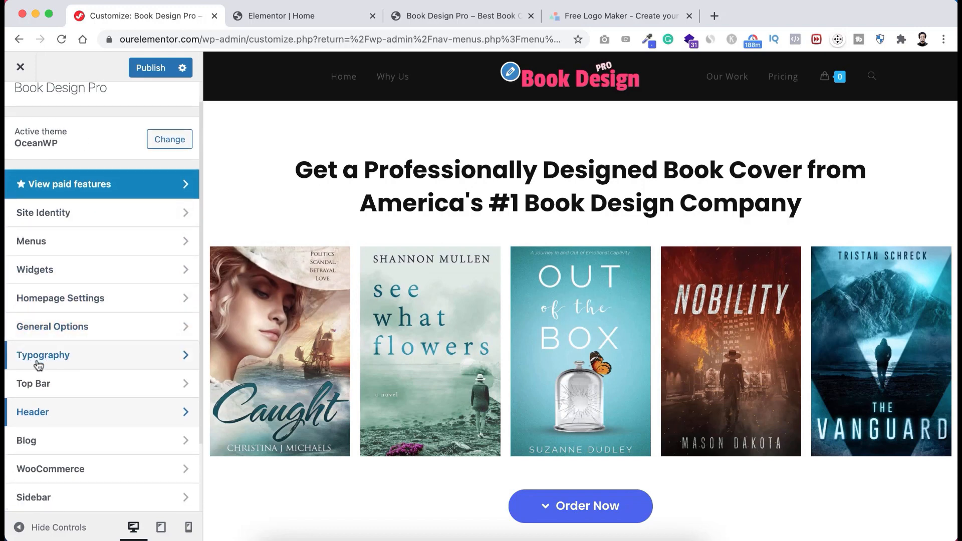
pyautogui.click(62, 358)
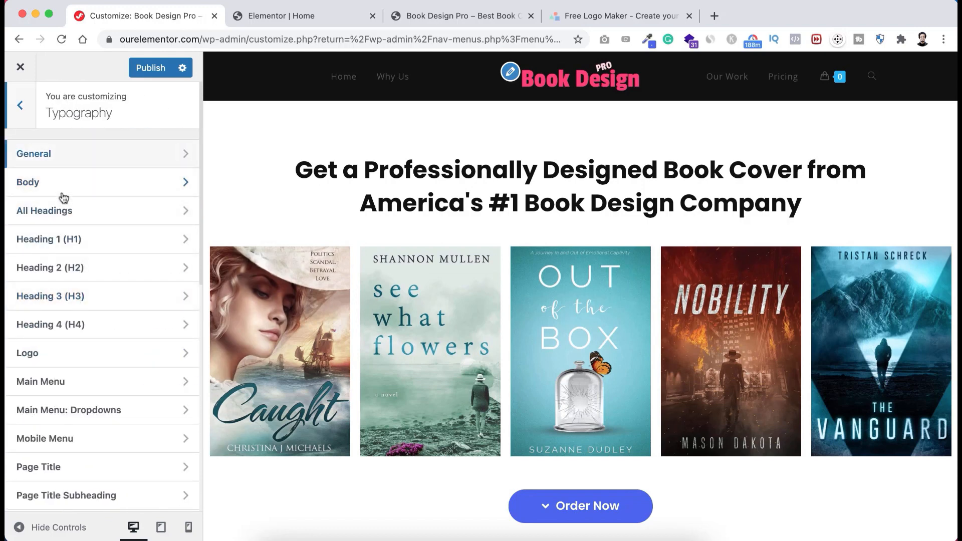
pyautogui.click(60, 188)
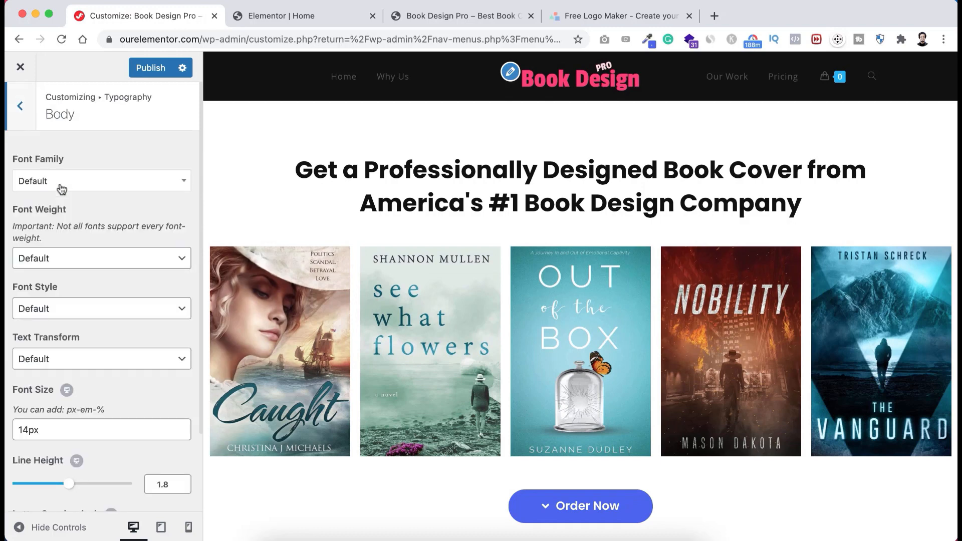
pyautogui.click(95, 181)
pyautogui.write('poppins')
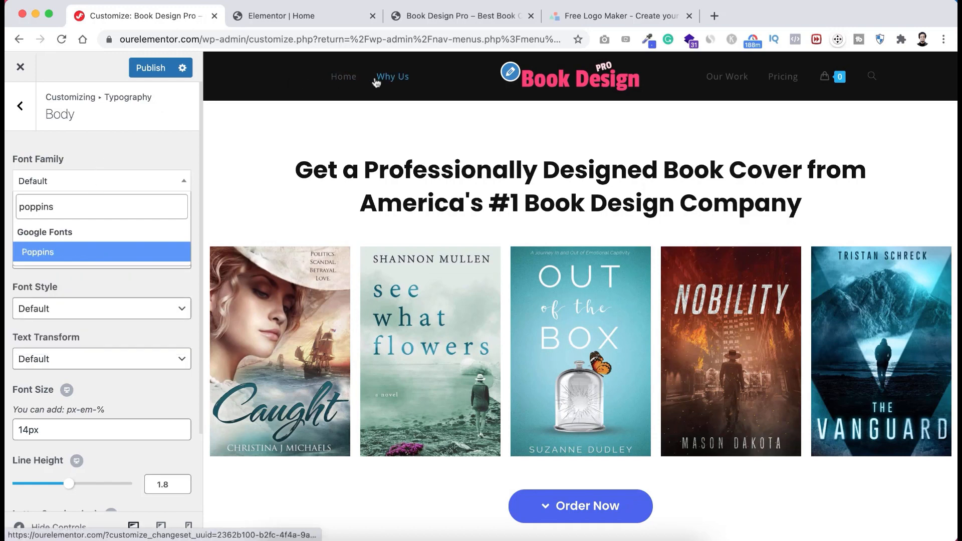
pyautogui.click(80, 256)
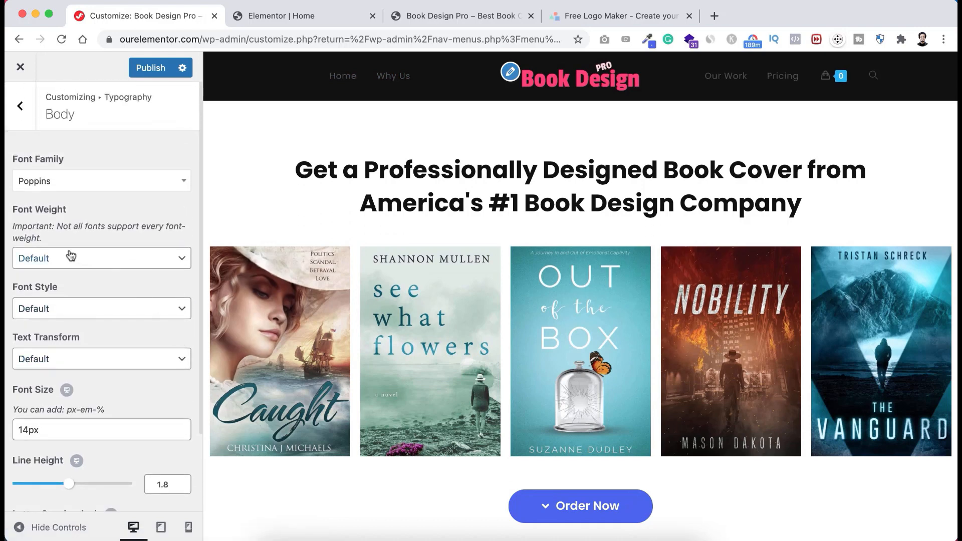
pyautogui.click(70, 256)
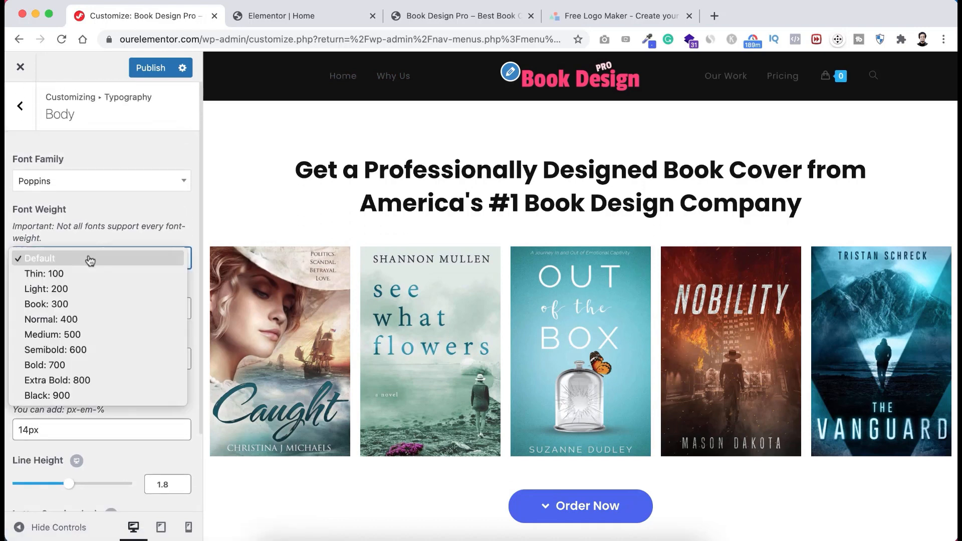
pyautogui.click(83, 350)
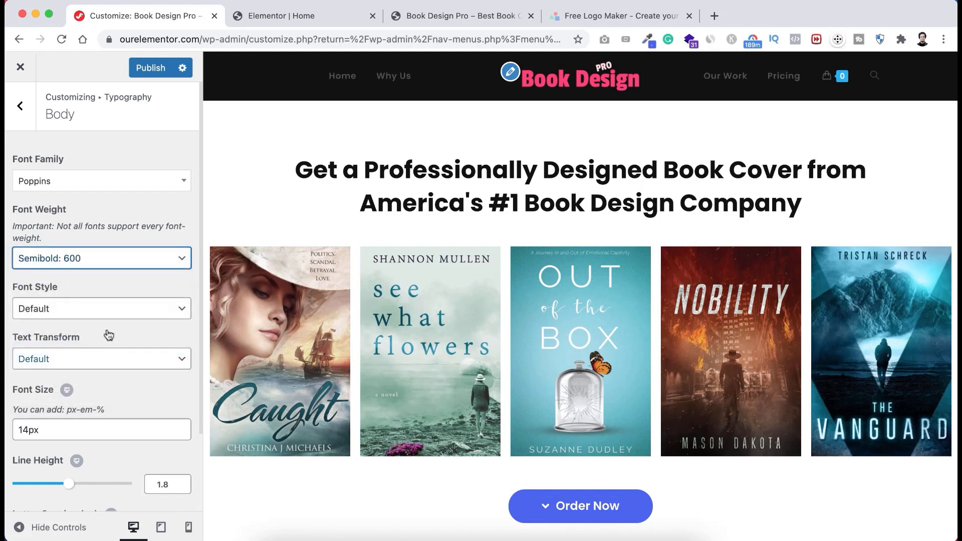
pyautogui.click(21, 108)
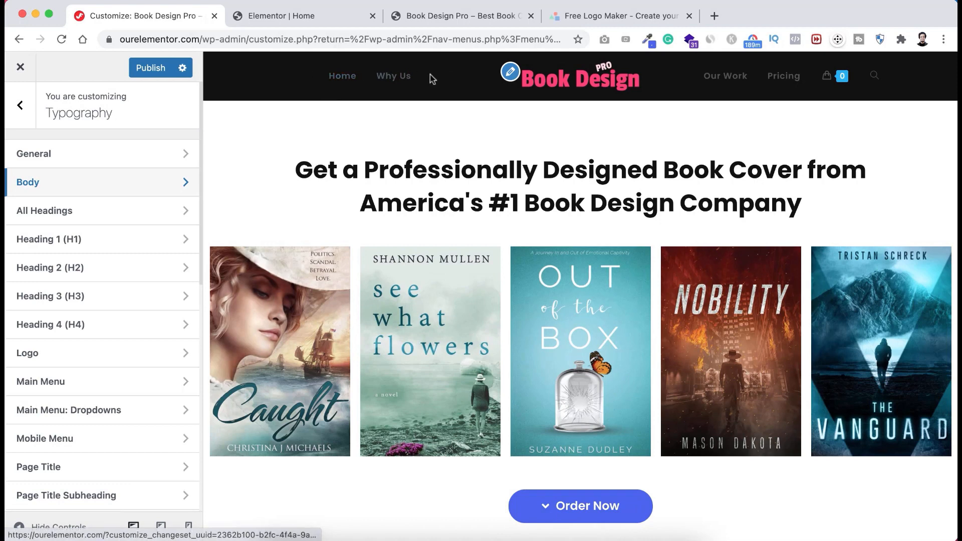
# - Set the Header > Menu link colour to white (#ffffff)
pyautogui.click(20, 106)
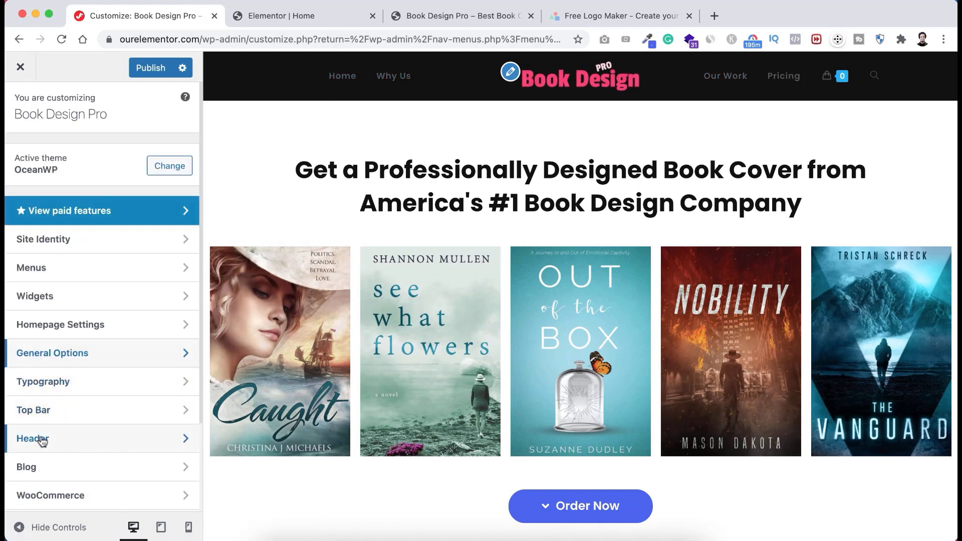
pyautogui.click(73, 442)
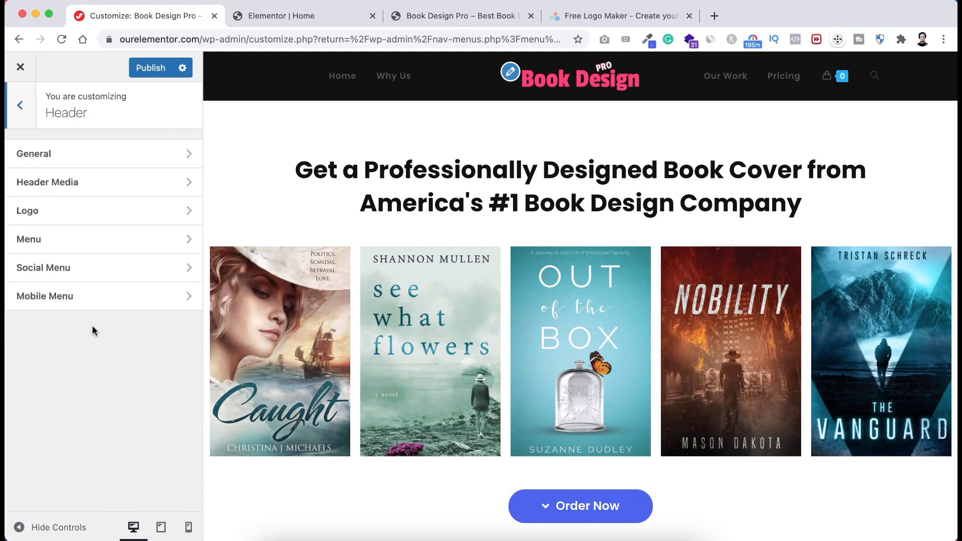
pyautogui.click(63, 243)
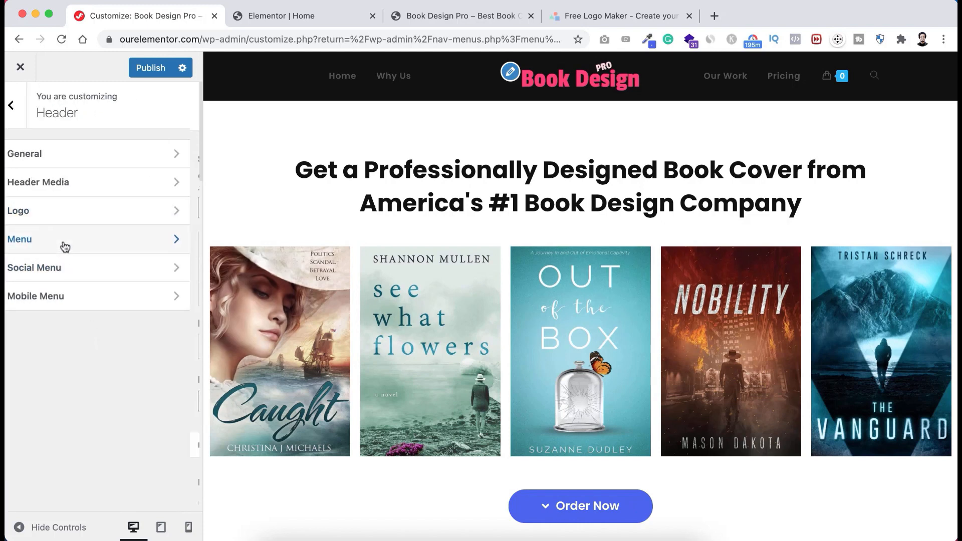
pyautogui.scroll(-6, 79, 401)
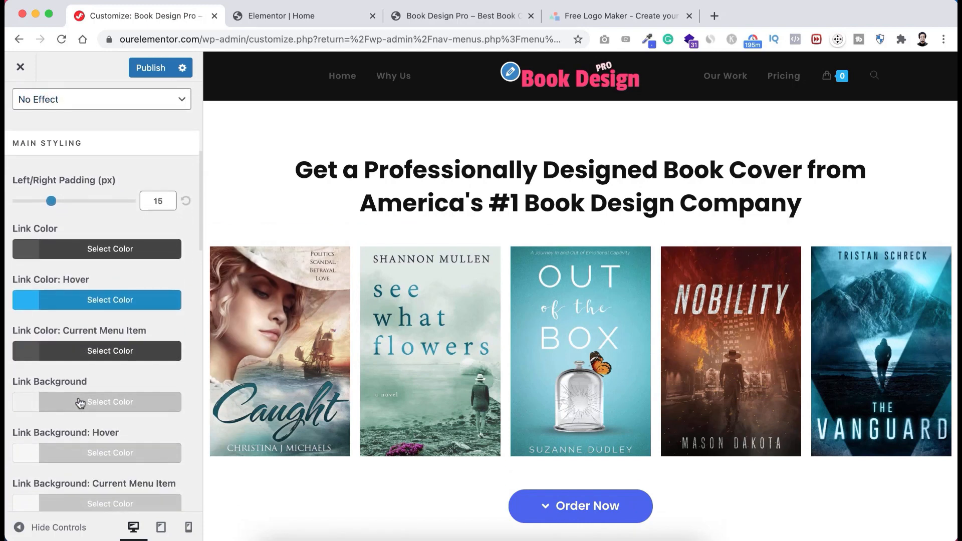
pyautogui.click(104, 251)
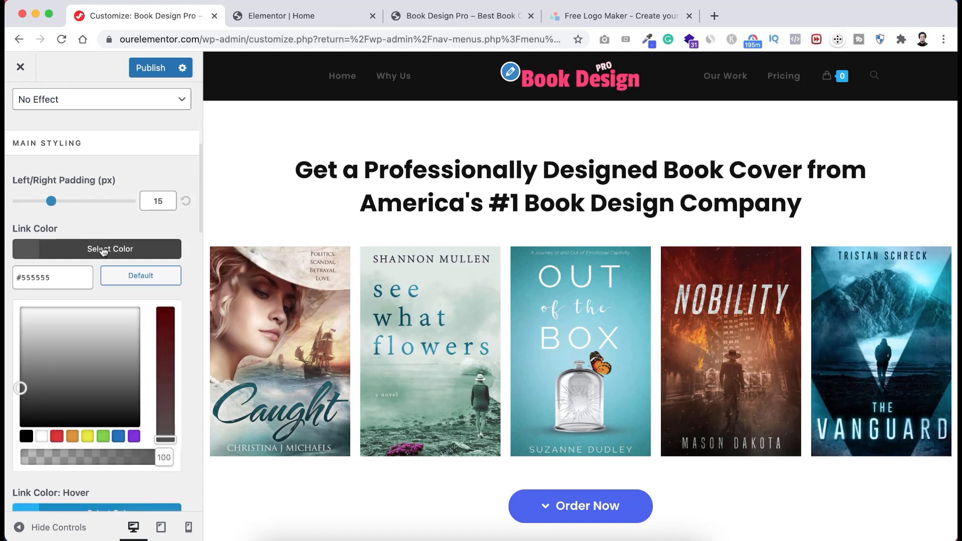
pyautogui.click(28, 311)
pyautogui.moveTo(29, 311); pyautogui.dragTo(16, 306)
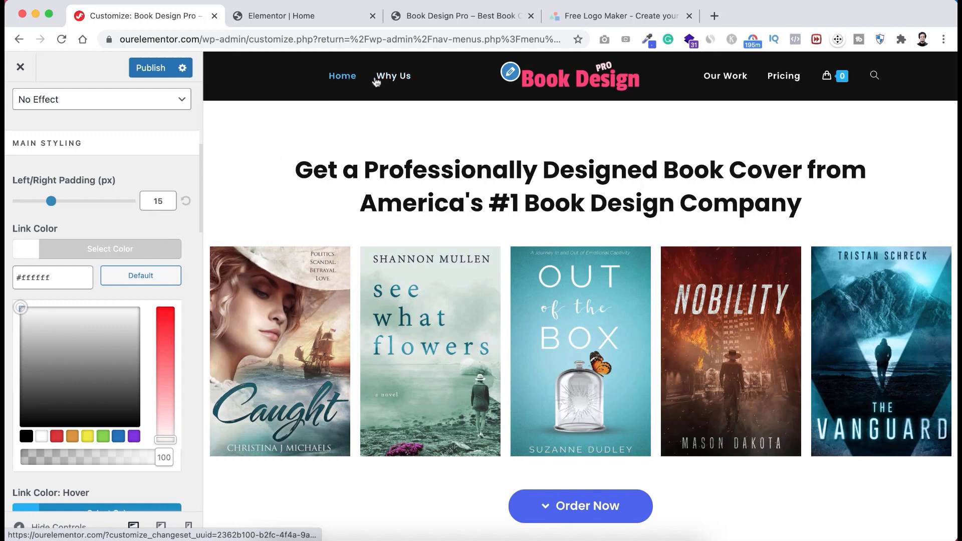
pyautogui.click(193, 297)
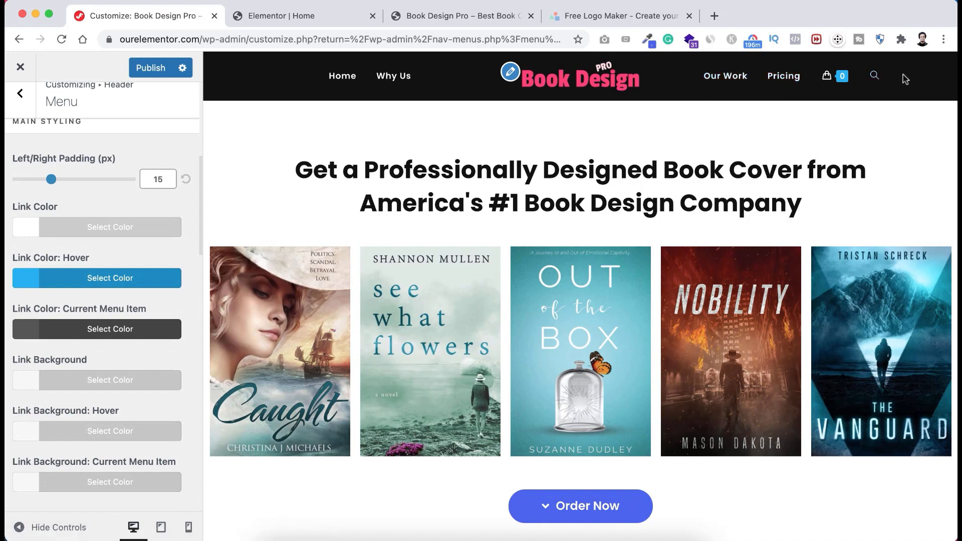
# - Set the header menu's Search Icon Style to Disabled
pyautogui.moveTo(833, 81)
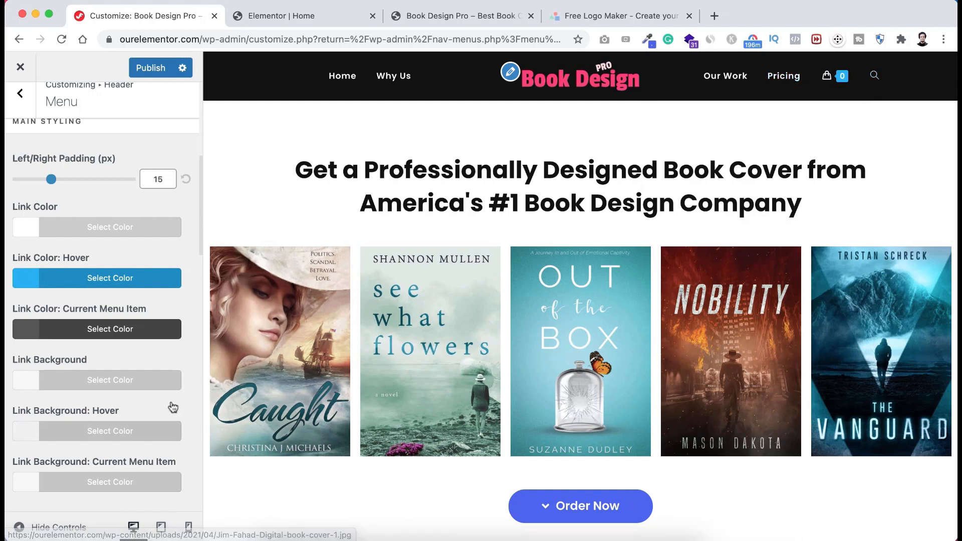
pyautogui.scroll(-10, 173, 407)
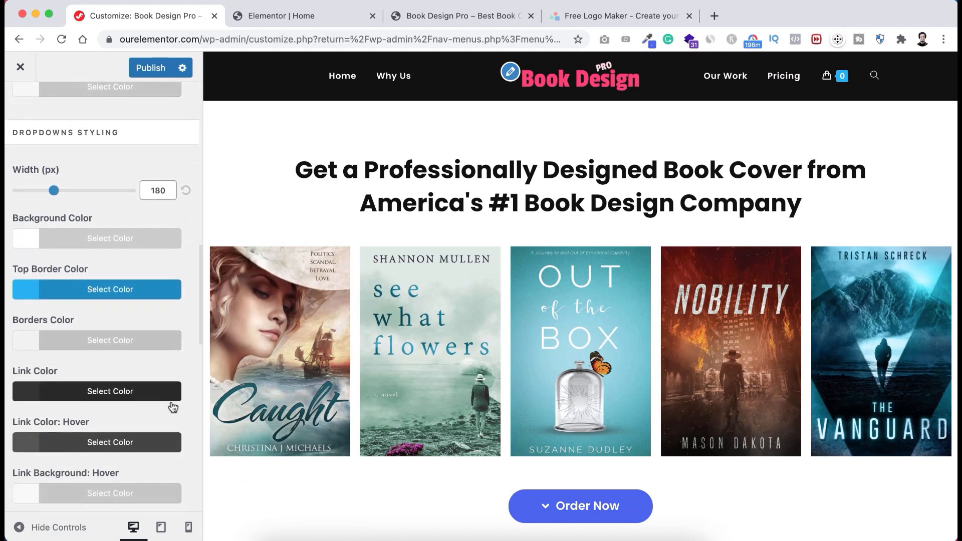
pyautogui.scroll(-8, 173, 407)
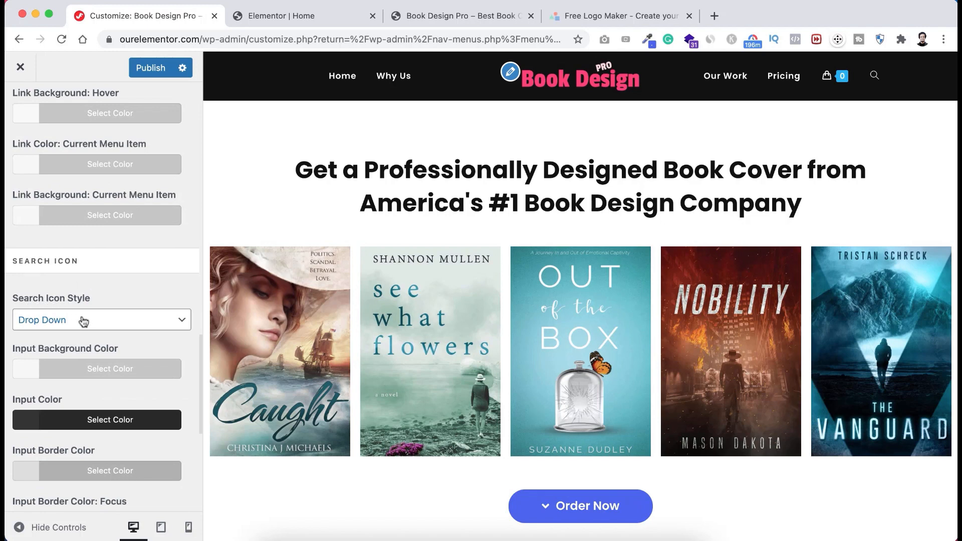
pyautogui.click(104, 322)
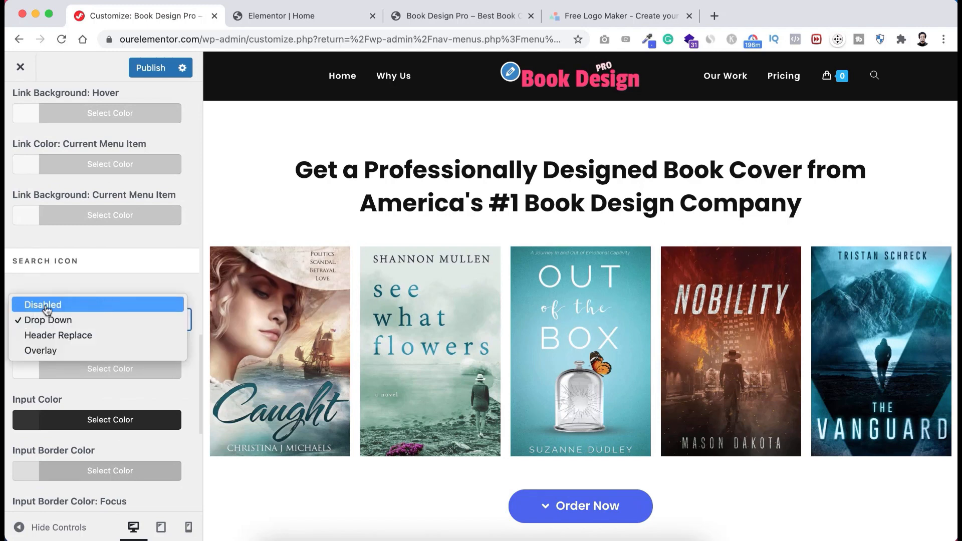
pyautogui.click(78, 305)
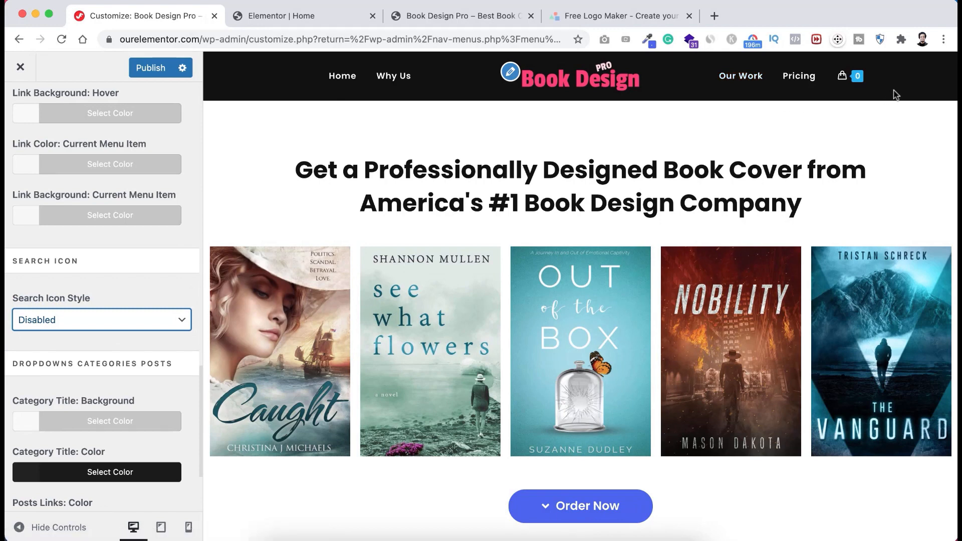
# - Publish the Customizer changes and scroll through the preview to check the header
pyautogui.click(146, 71)
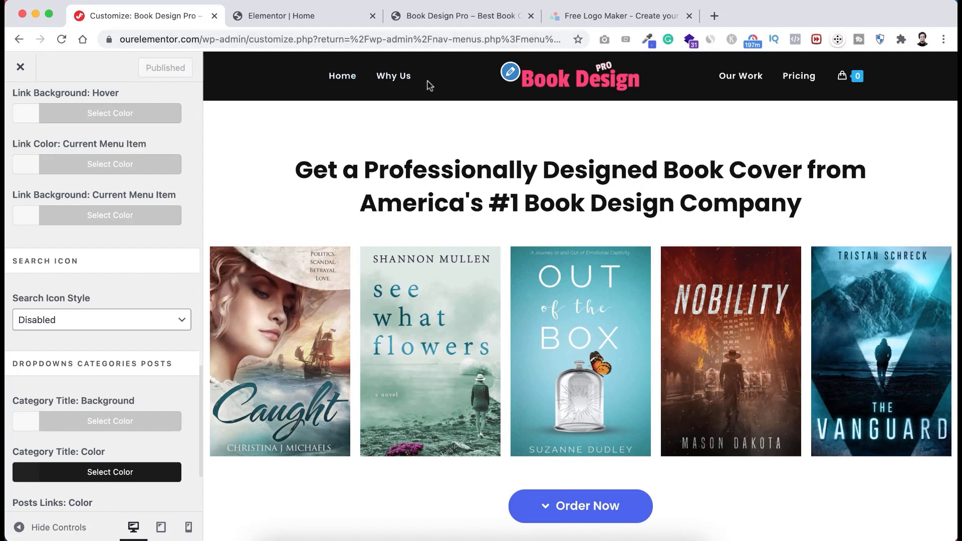
pyautogui.scroll(-3, 438, 171)
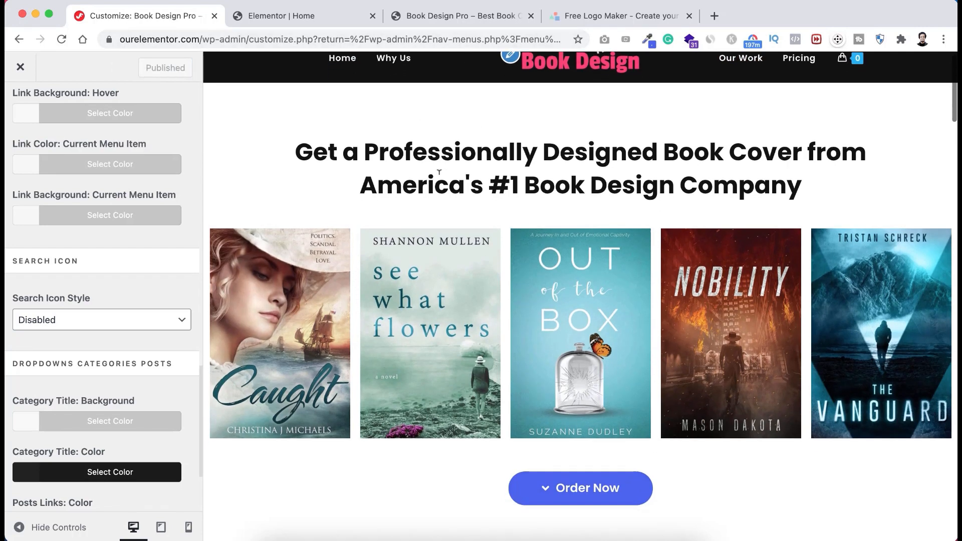
pyautogui.scroll(3, 440, 183)
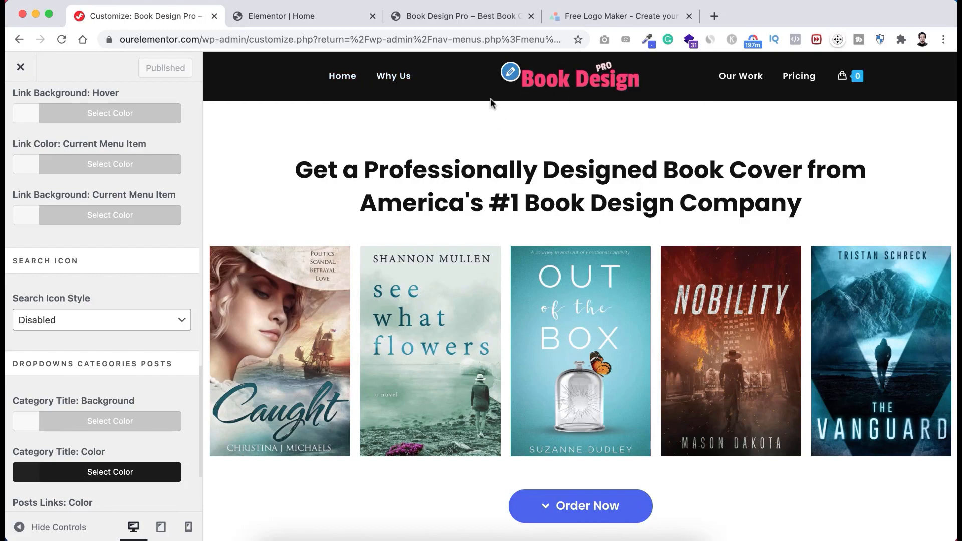
pyautogui.scroll(-2, 472, 130)
pyautogui.scroll(2, 466, 148)
pyautogui.scroll(-15, 466, 148)
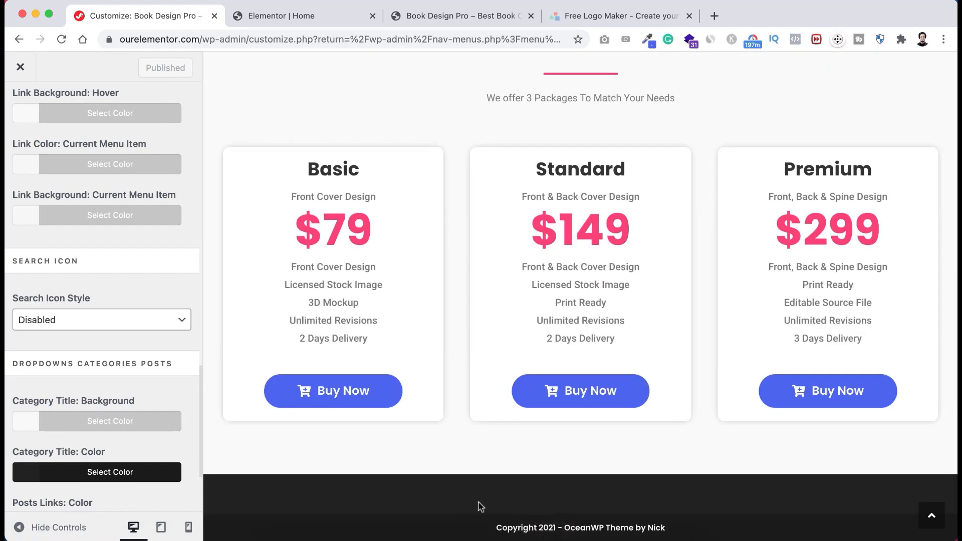
pyautogui.scroll(10, 183, 291)
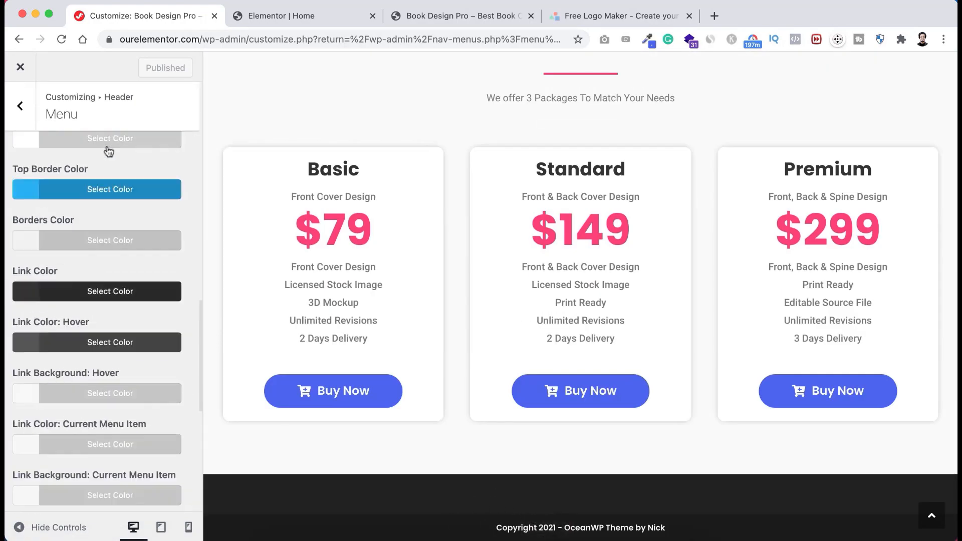
# - Navigate back twice to the root Customizer section list
pyautogui.click(22, 107)
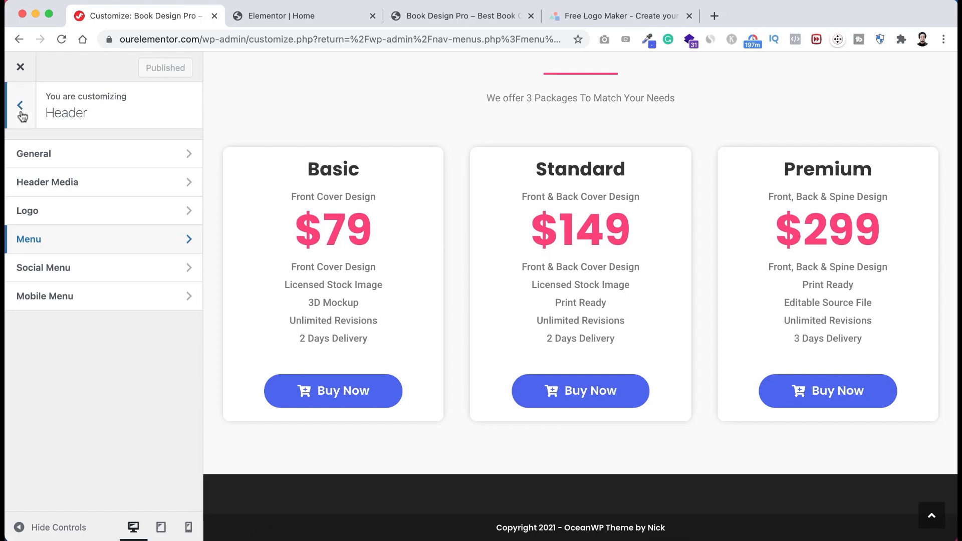
pyautogui.click(23, 108)
pyautogui.scroll(-3, 75, 357)
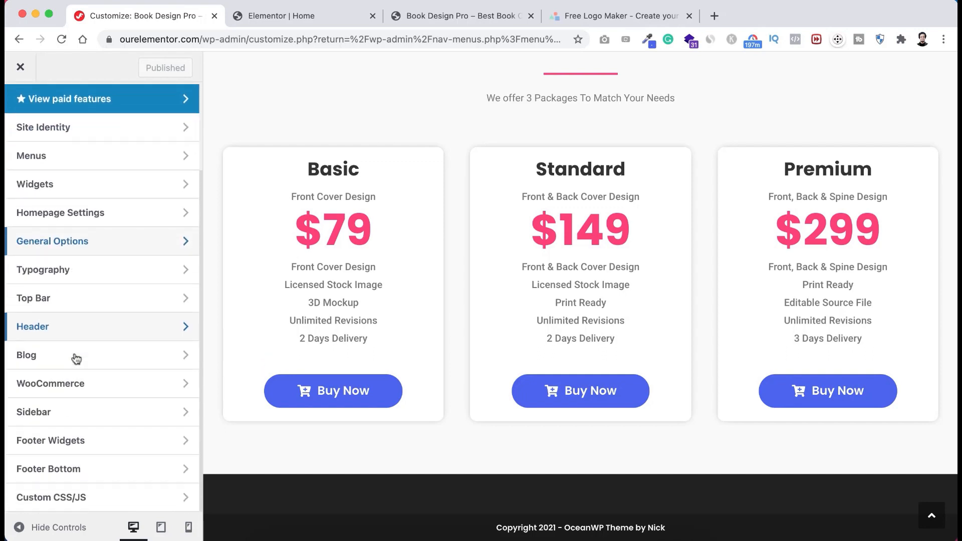
# - Uncheck Enable Footer Widgets in the Footer Widgets section and return to the main list
pyautogui.click(81, 444)
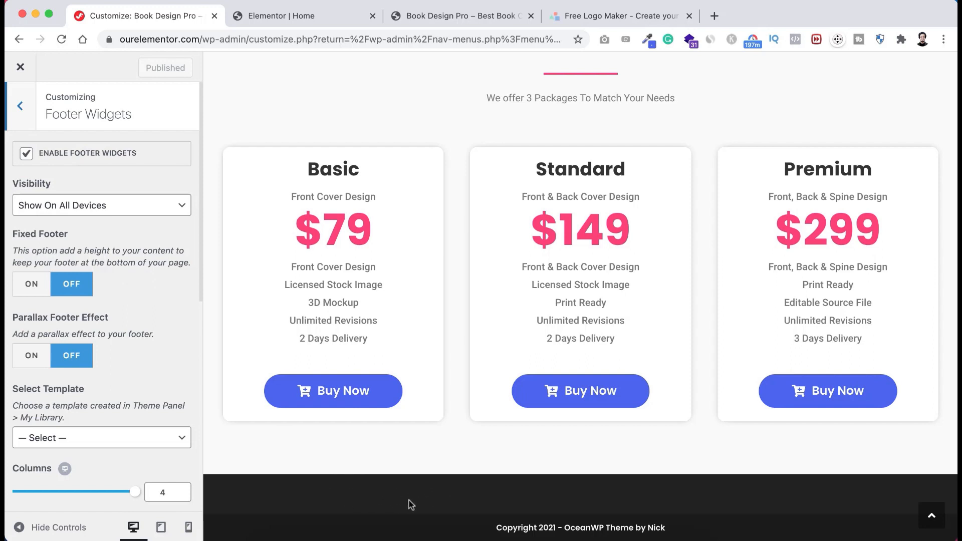
pyautogui.click(26, 156)
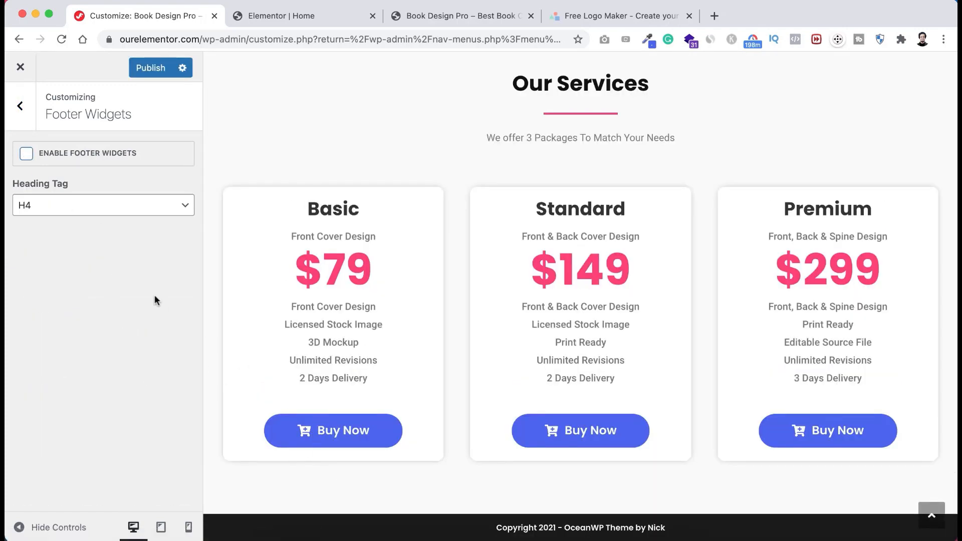
pyautogui.click(25, 108)
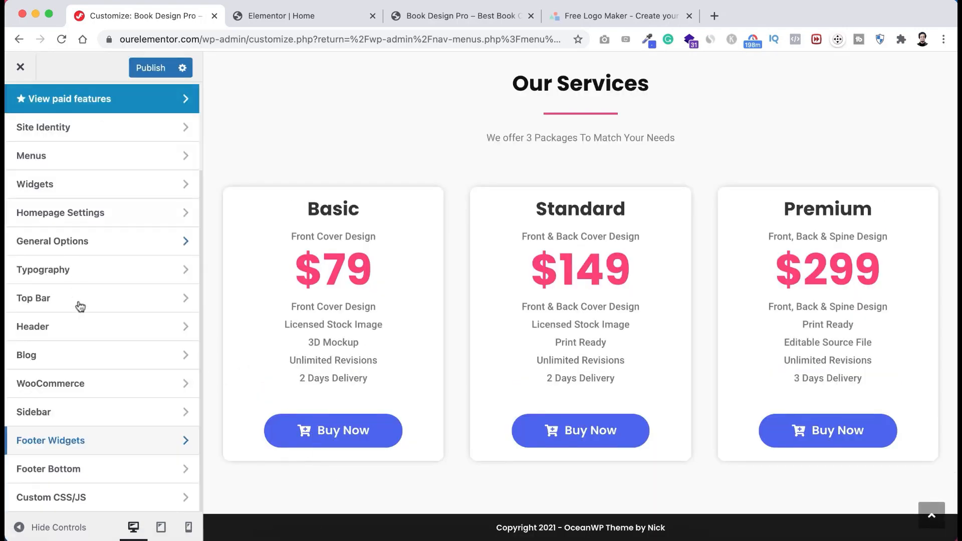
# - Set the Footer Bottom top and bottom padding to 30
pyautogui.click(86, 476)
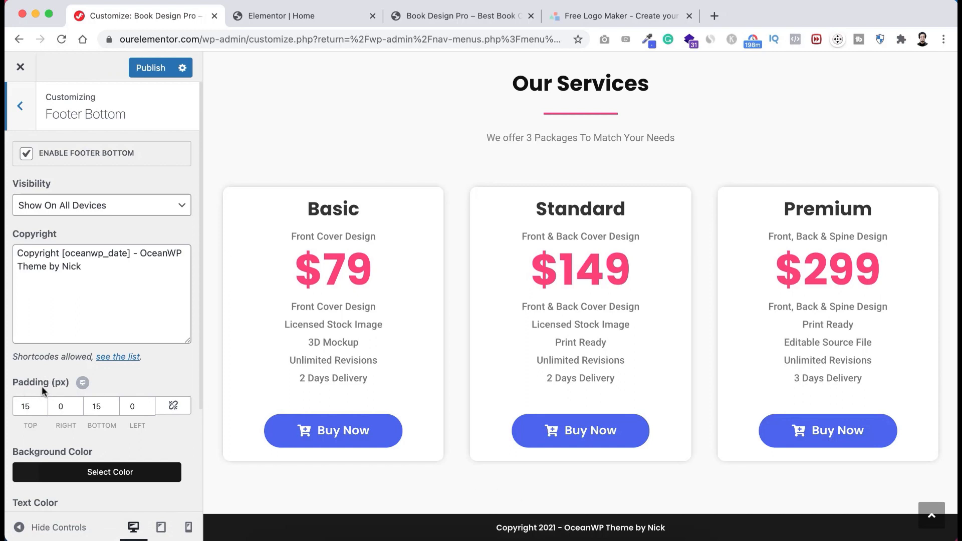
pyautogui.moveTo(33, 407); pyautogui.dragTo(5, 410)
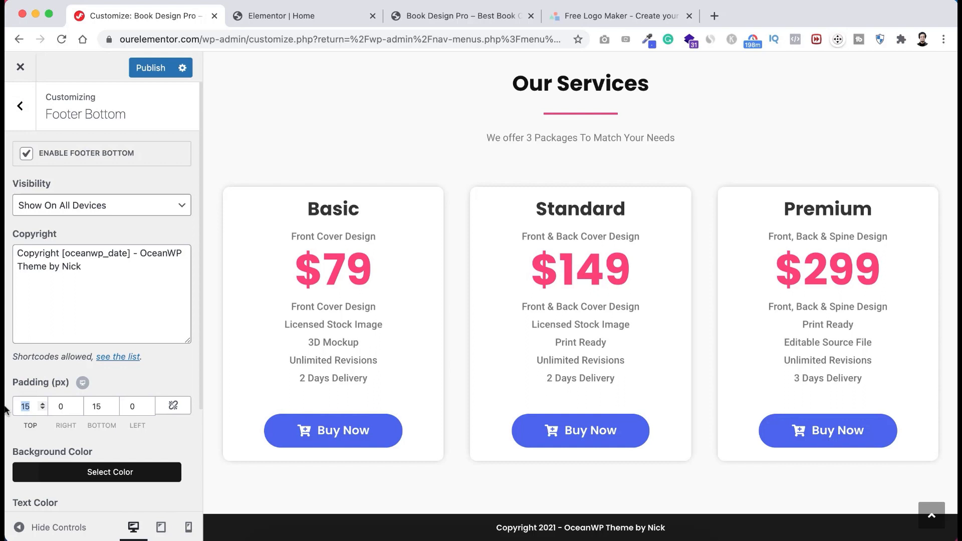
pyautogui.write('30')
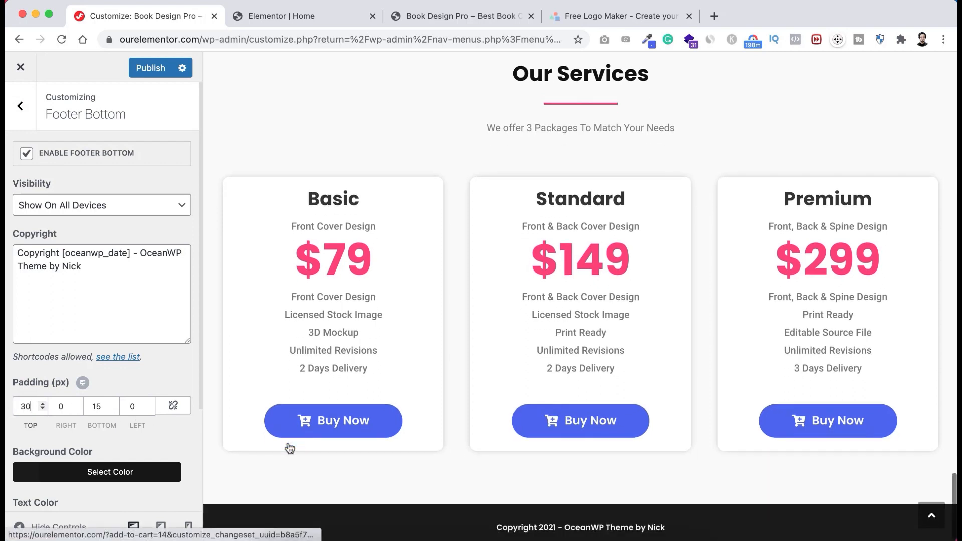
pyautogui.doubleClick(111, 407)
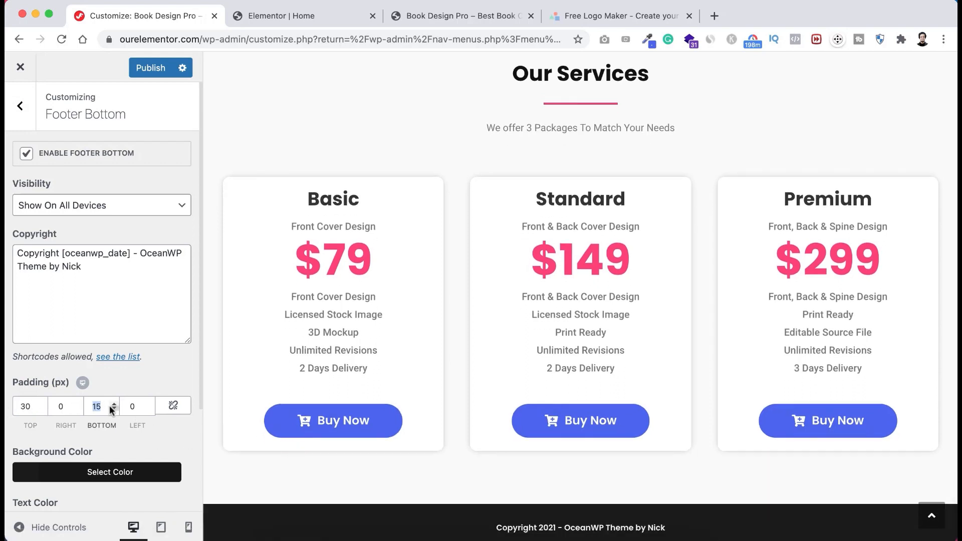
pyautogui.write('30')
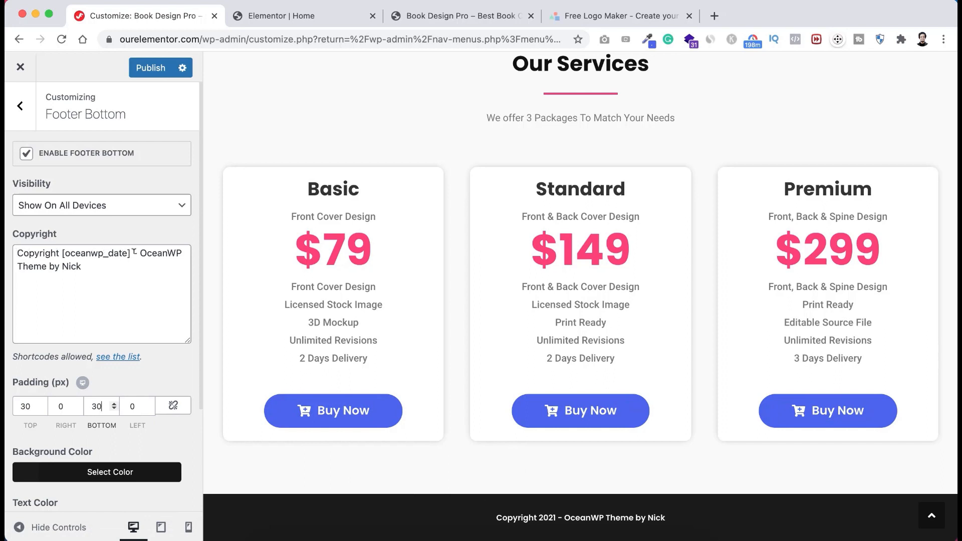
# - Replace the theme credit in the copyright text with 'All Rights Reserved by Book Design Pro'
pyautogui.moveTo(130, 252); pyautogui.dragTo(61, 248)
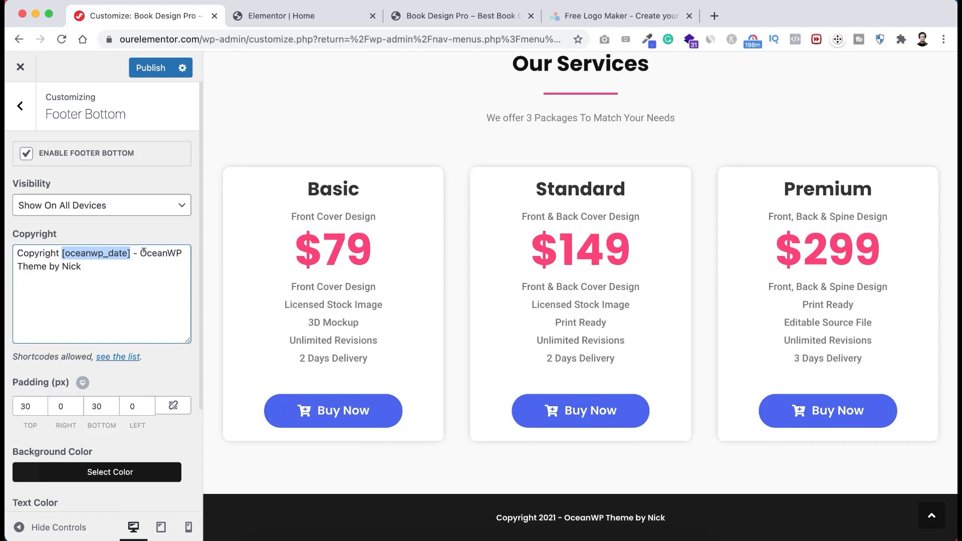
pyautogui.moveTo(140, 253); pyautogui.dragTo(170, 258)
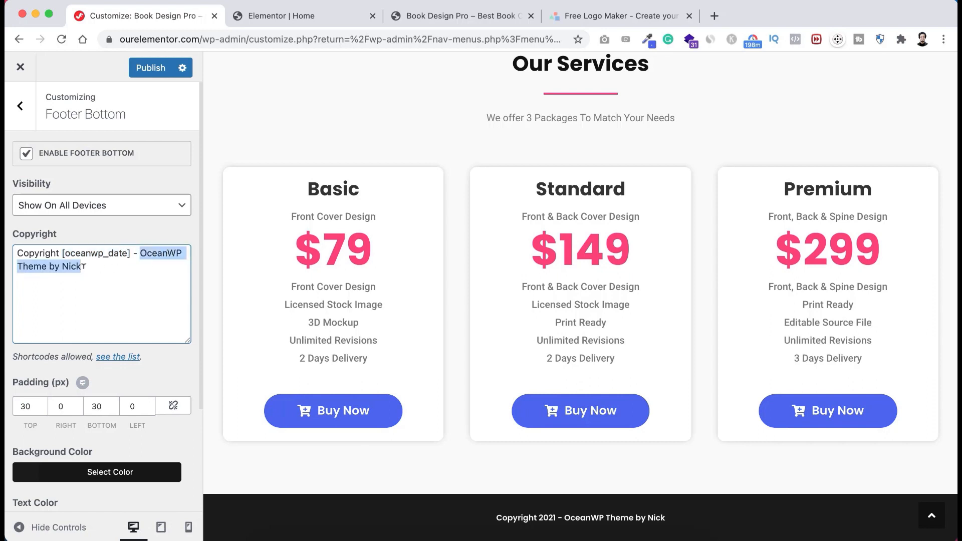
pyautogui.write('All ')
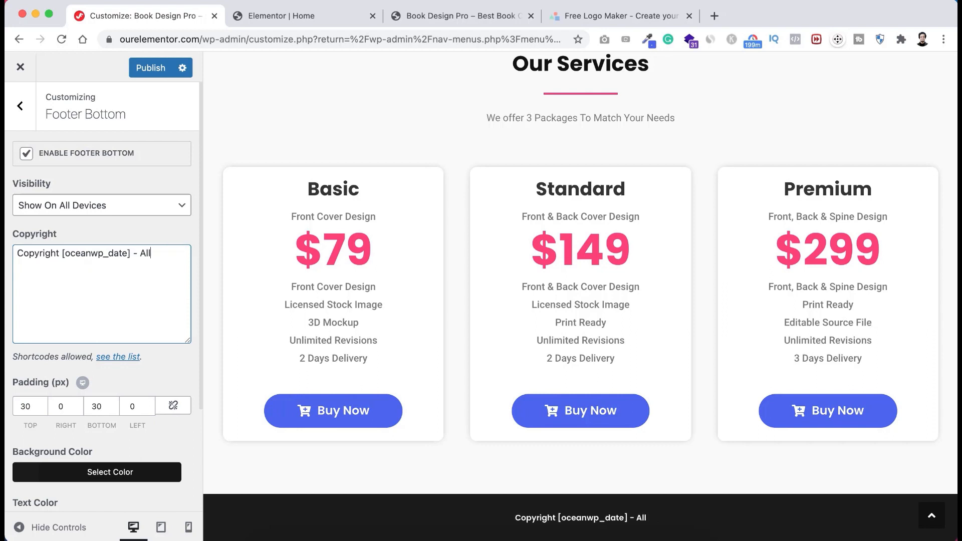
pyautogui.write('Rights Rese')
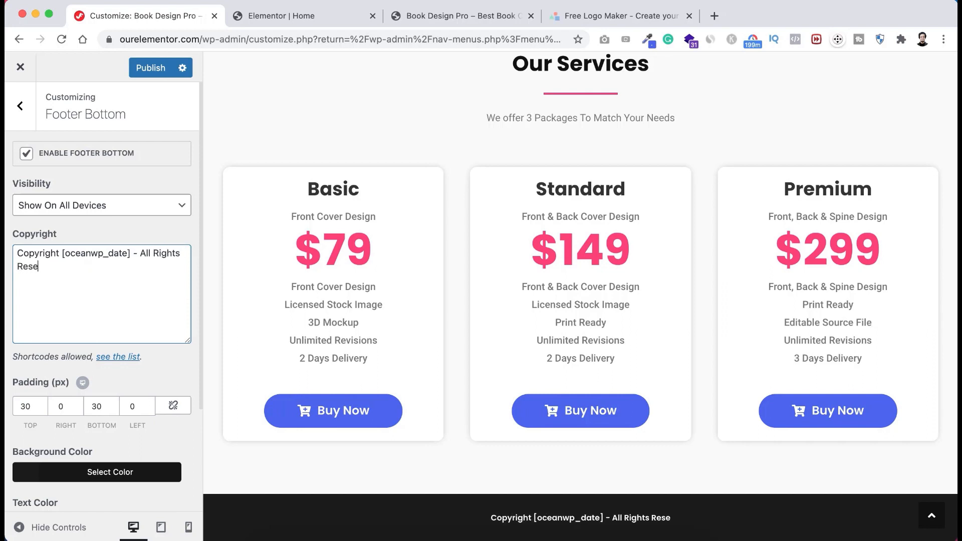
pyautogui.write('rved by B')
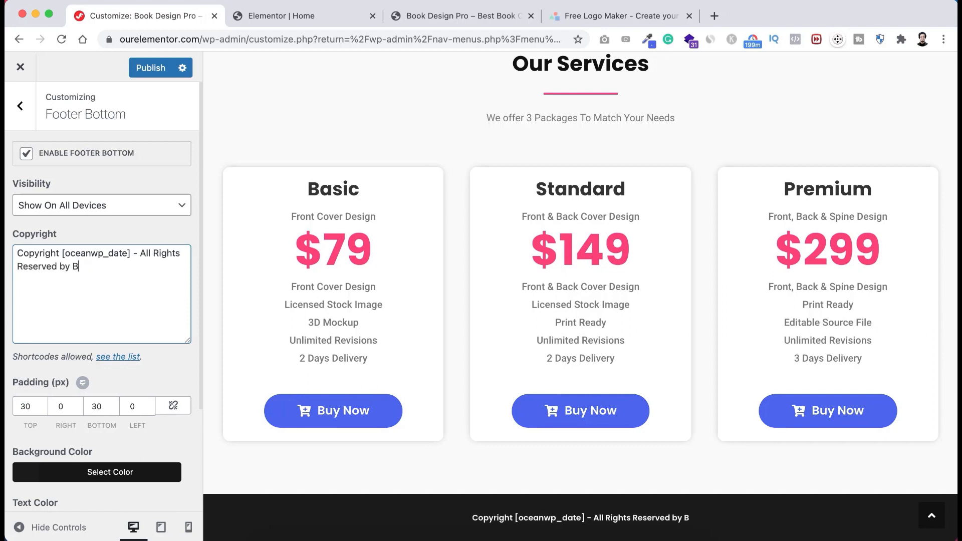
pyautogui.write('ook Design')
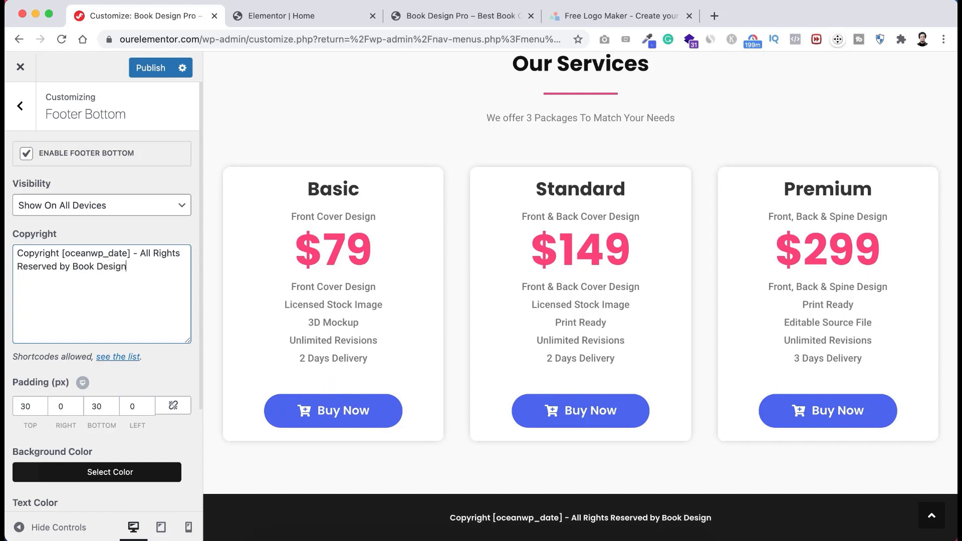
pyautogui.write(' Pro')
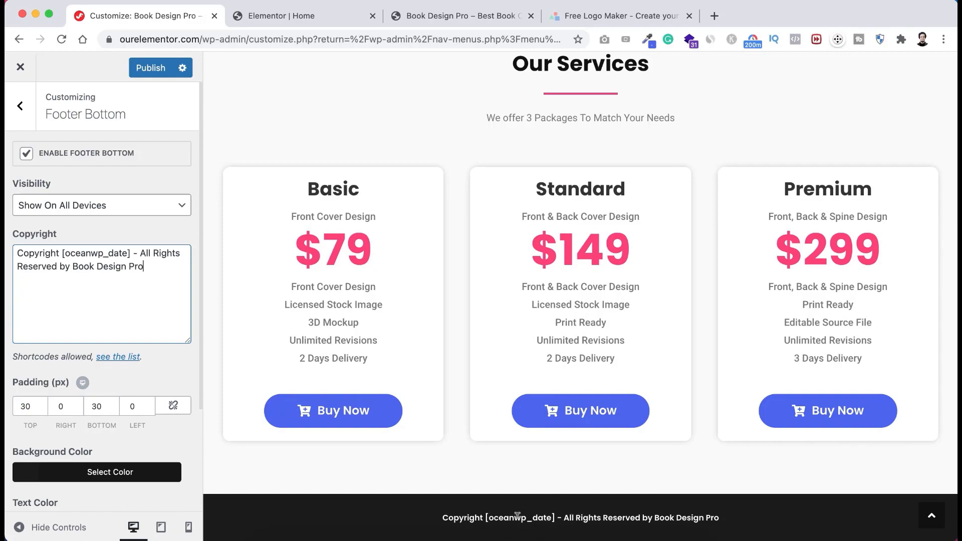
pyautogui.scroll(20, 473, 231)
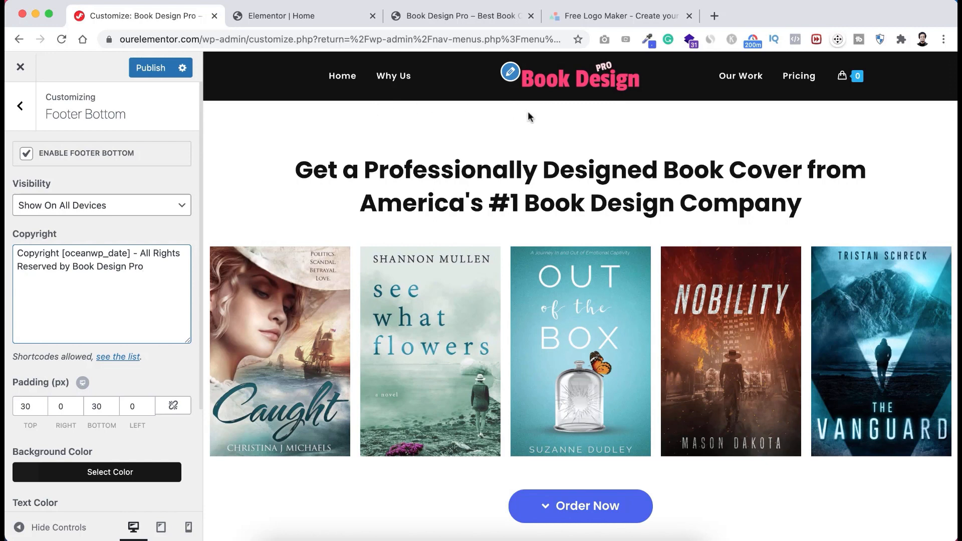
# - Test the Why Us, Our Work and Pricing header links, then publish and close the Customizer
pyautogui.click(592, 120)
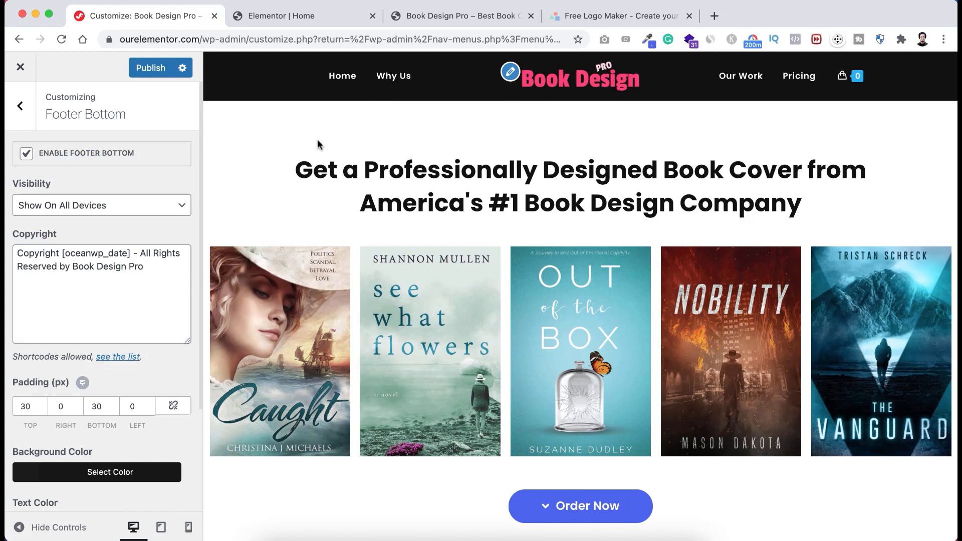
pyautogui.click(401, 83)
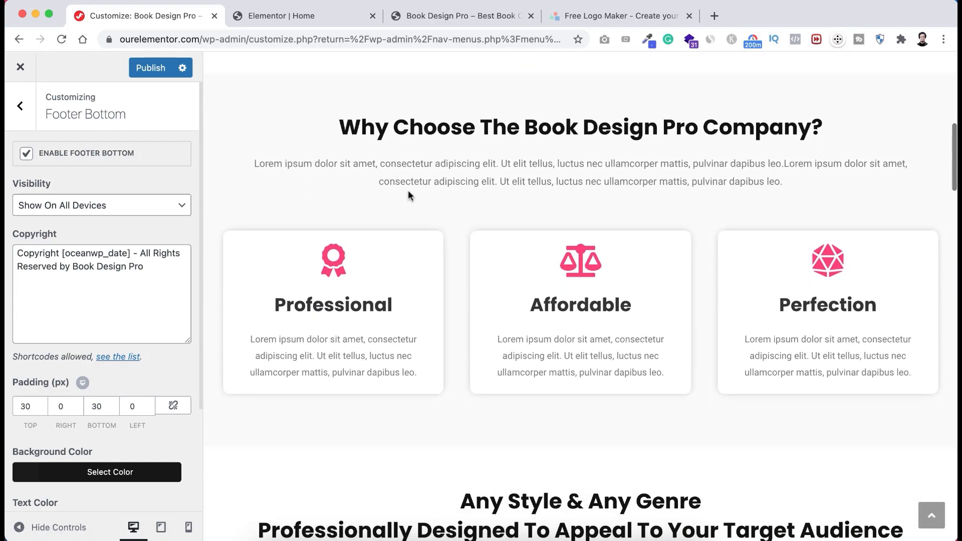
pyautogui.scroll(3, 431, 134)
pyautogui.scroll(6, 431, 134)
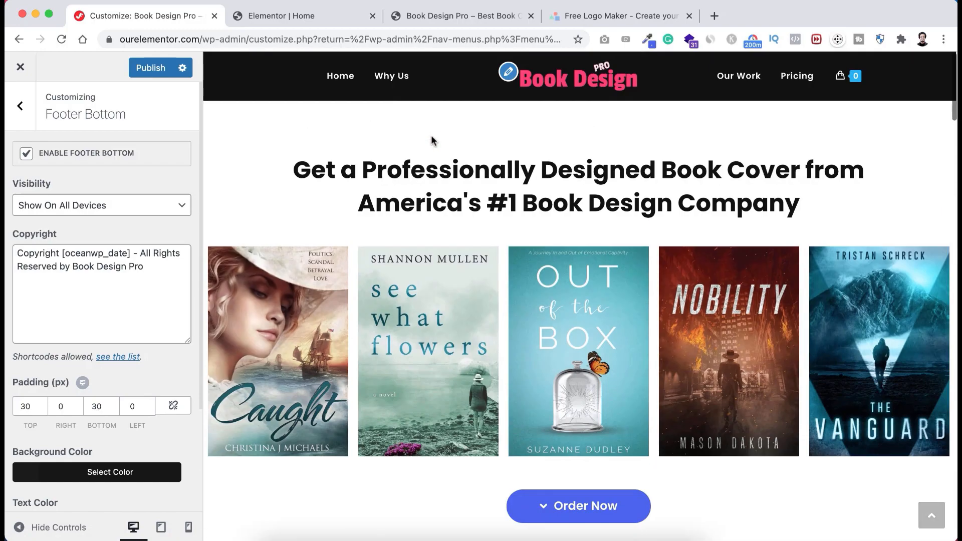
pyautogui.click(744, 79)
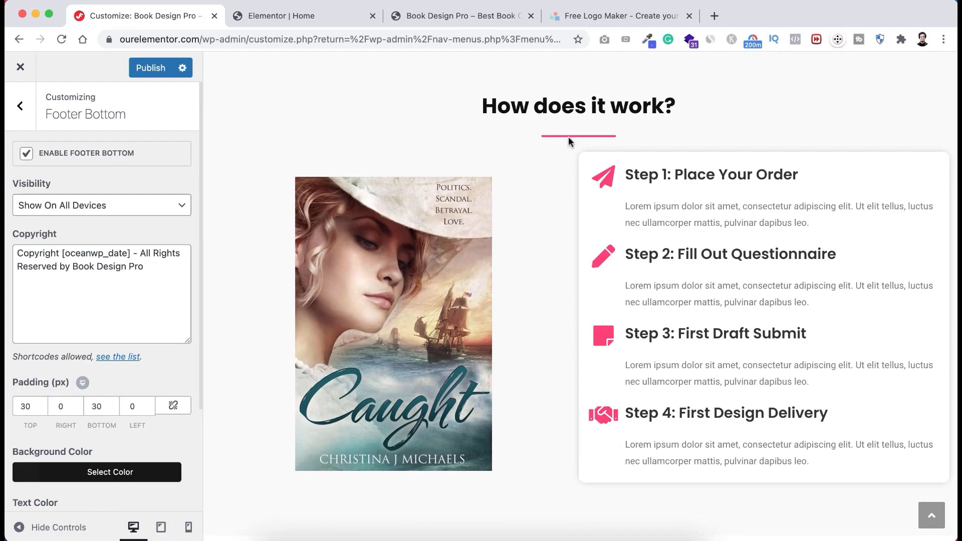
pyautogui.scroll(10, 550, 121)
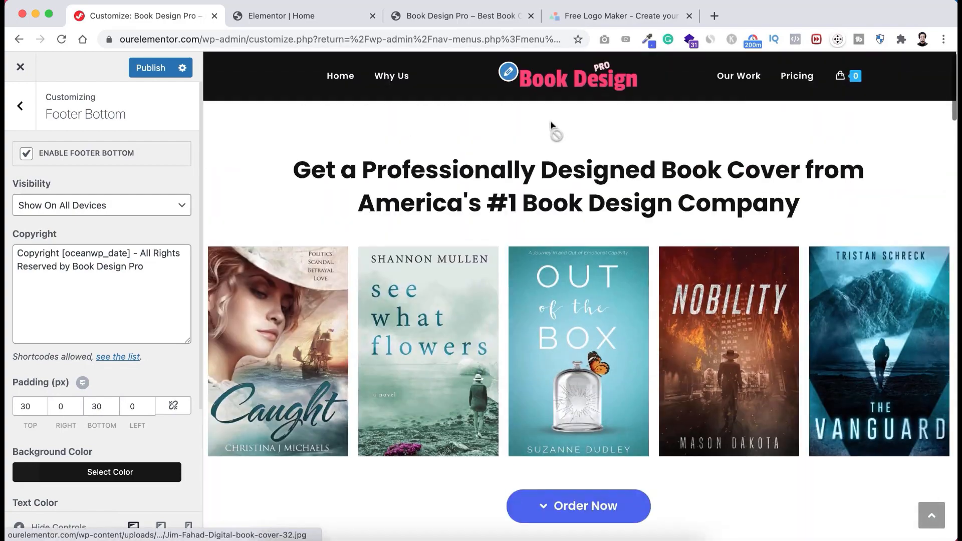
pyautogui.click(787, 76)
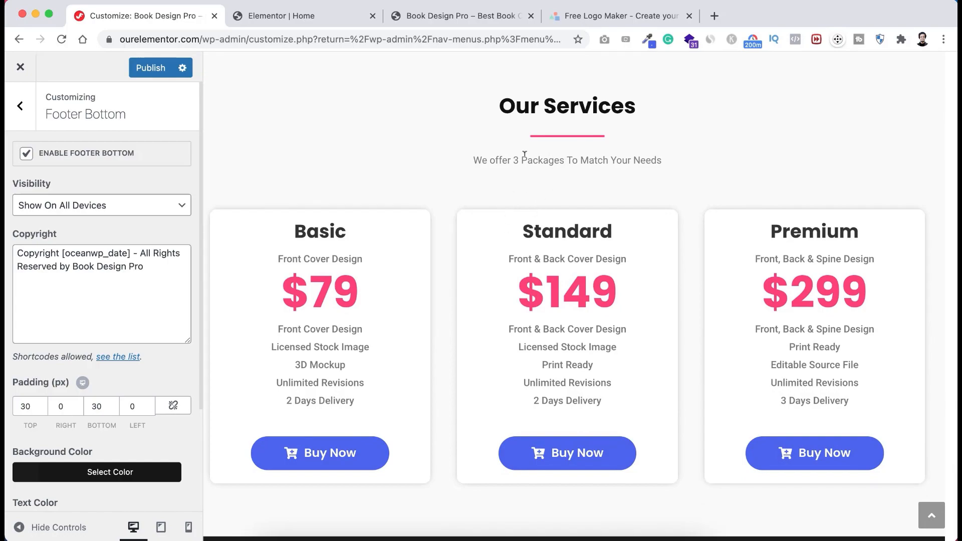
pyautogui.scroll(10, 368, 88)
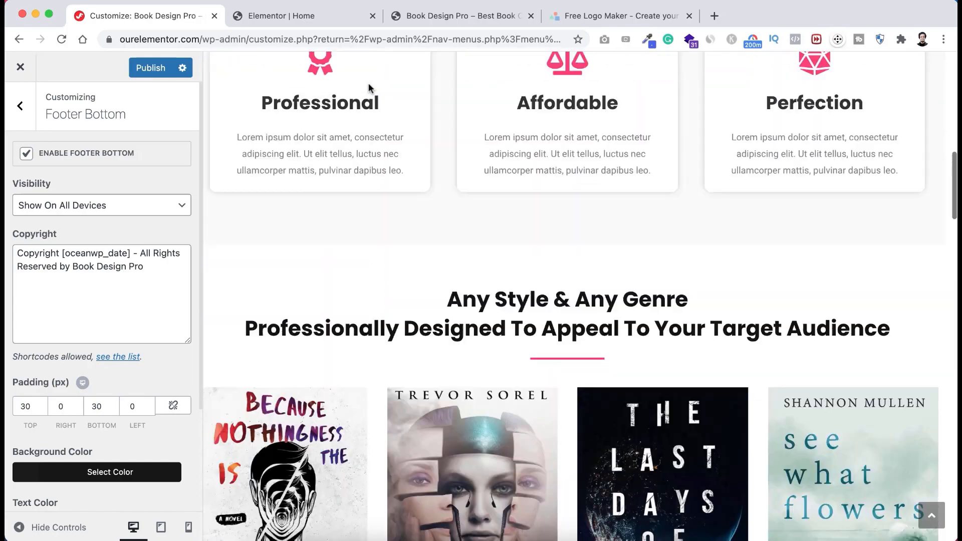
pyautogui.scroll(1, 369, 88)
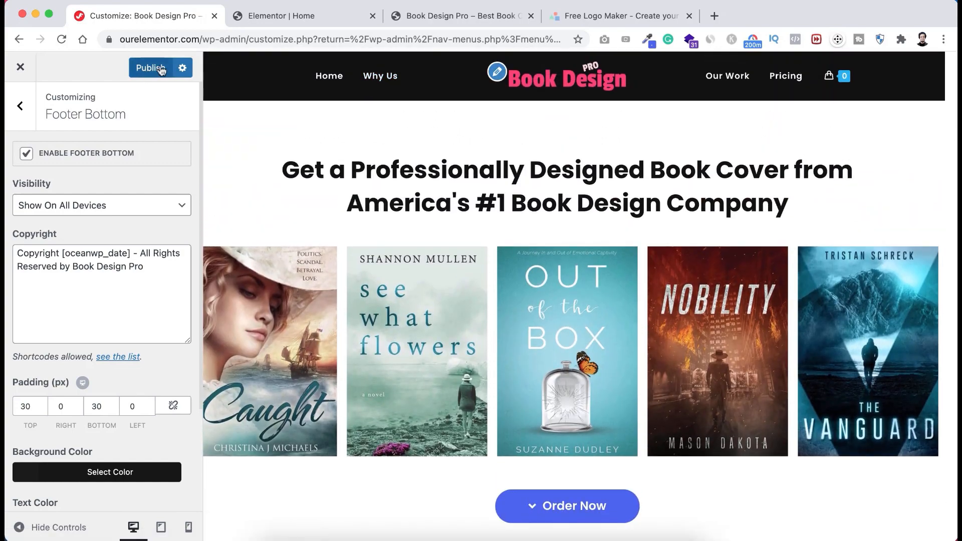
pyautogui.click(144, 70)
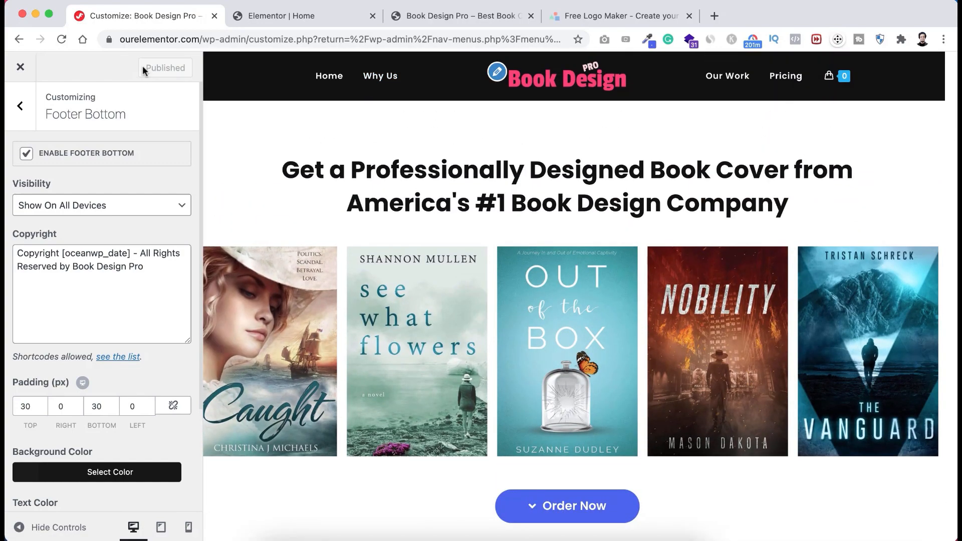
pyautogui.click(20, 69)
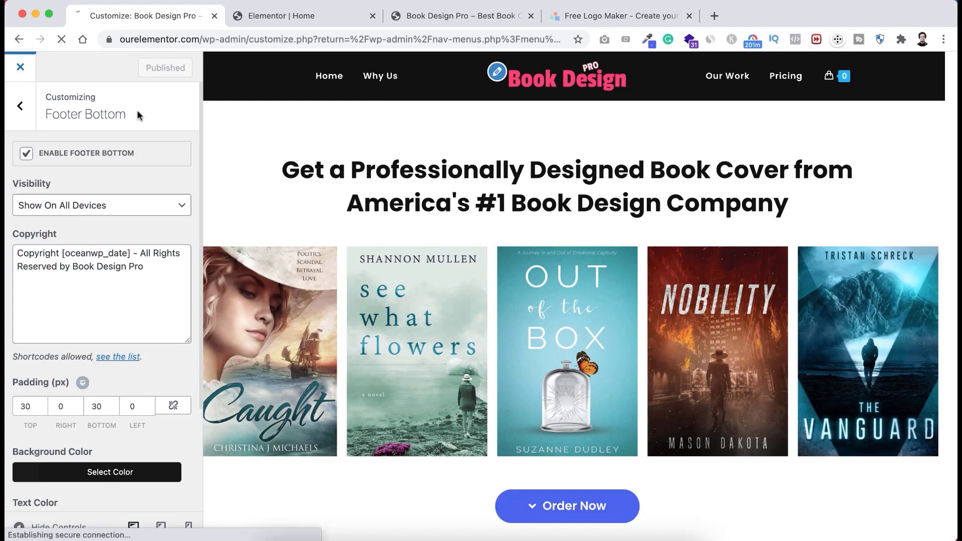
# - View the live site homepage
pyautogui.click(446, 14)
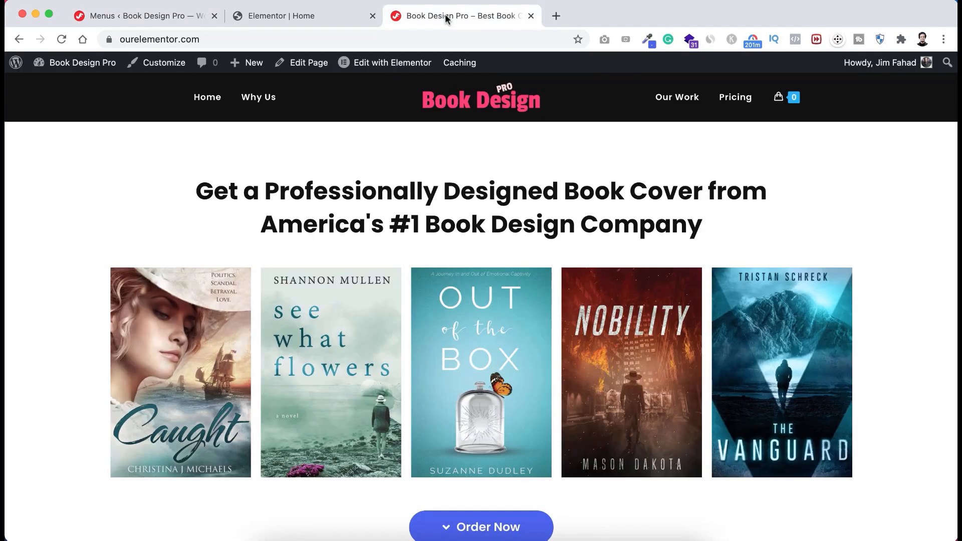
pyautogui.scroll(-1, 170, 235)
pyautogui.scroll(1, 170, 236)
# - Return to the admin and open the Add Plugins page
pyautogui.click(138, 17)
pyautogui.scroll(-5, 30, 401)
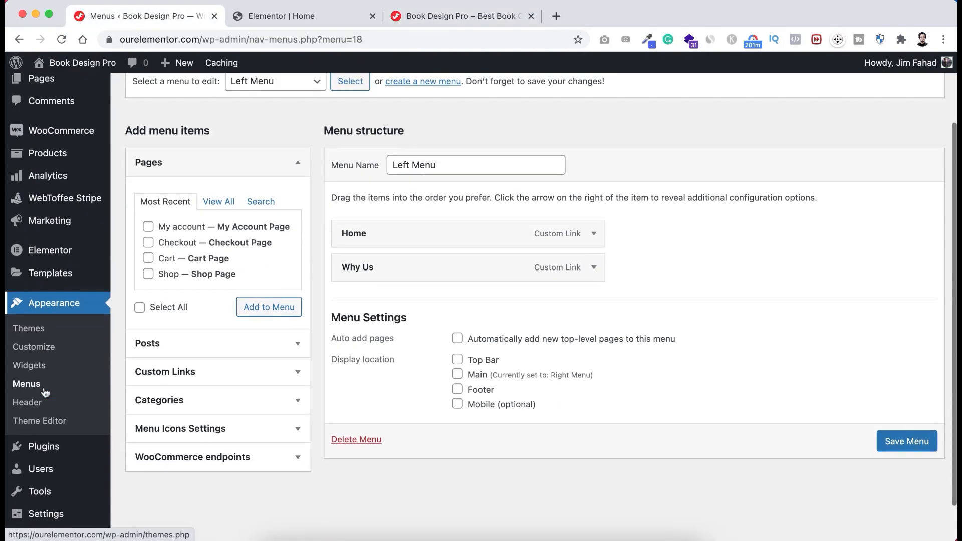
pyautogui.moveTo(30, 406)
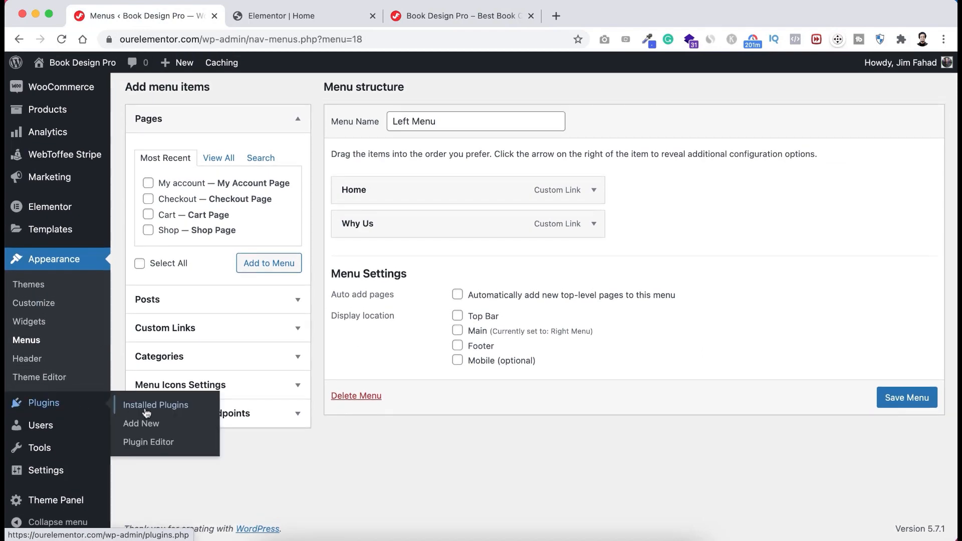
pyautogui.click(144, 426)
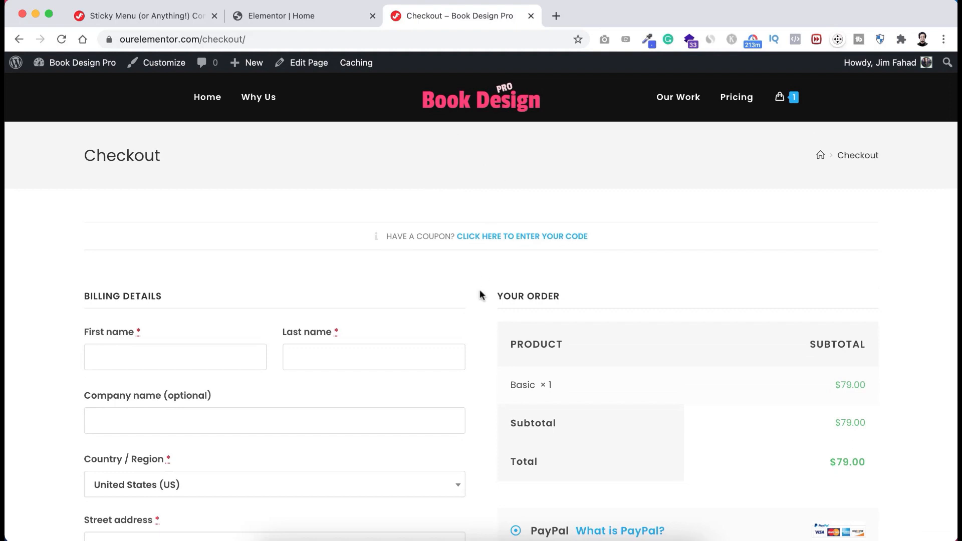
pyautogui.scroll(-5, 481, 347)
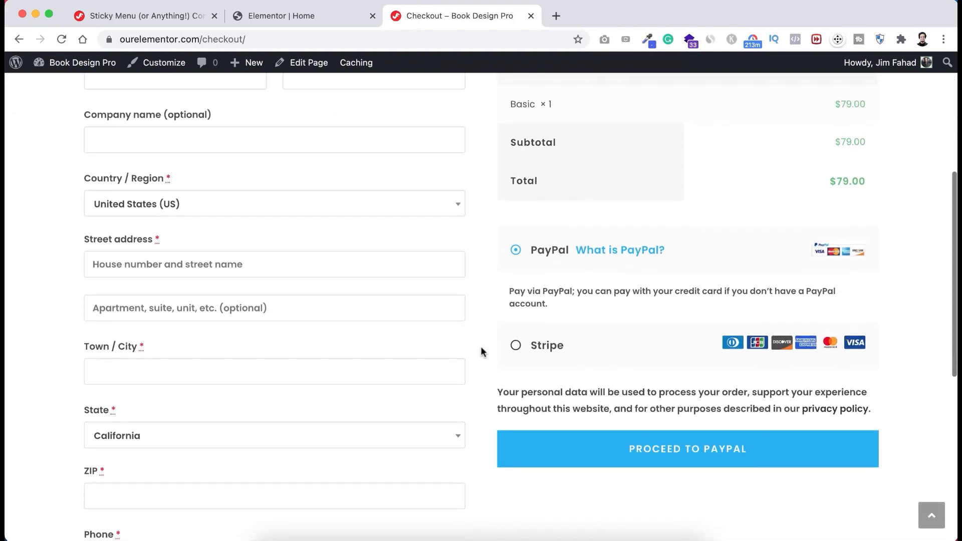
pyautogui.scroll(1, 481, 348)
pyautogui.scroll(-2, 481, 348)
pyautogui.scroll(1, 481, 347)
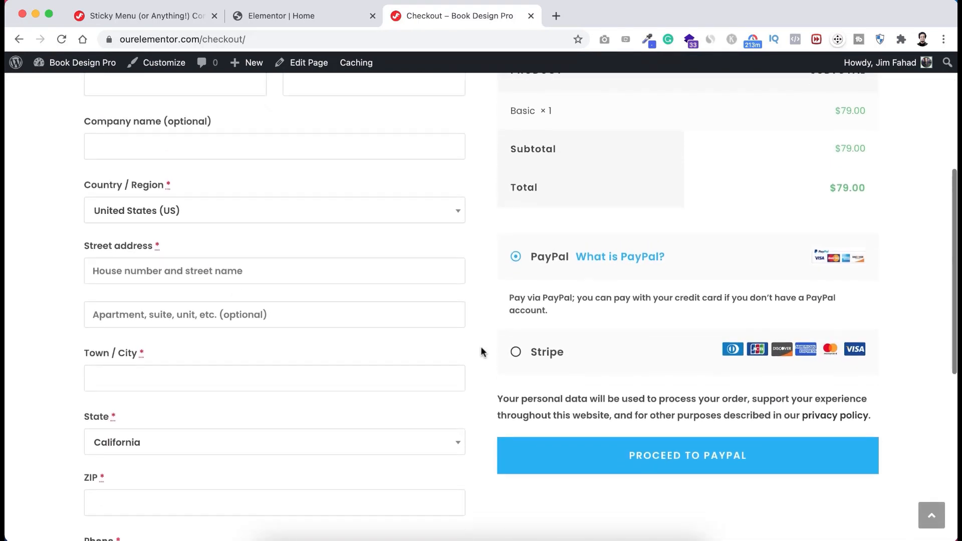
pyautogui.scroll(-1, 481, 348)
pyautogui.scroll(1, 481, 347)
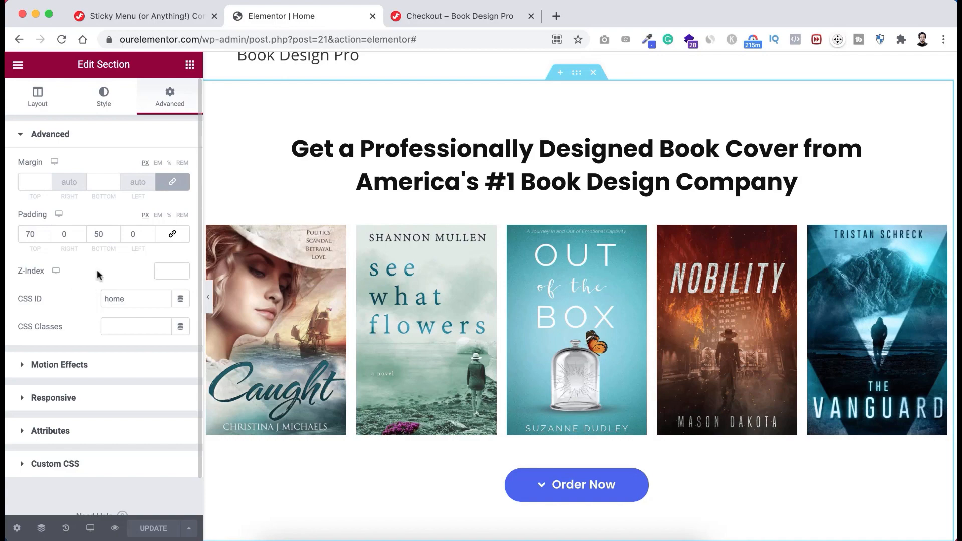
# - From the Sticky Menu settings tab, open Appearance > Menus showing the Left Menu
pyautogui.click(150, 15)
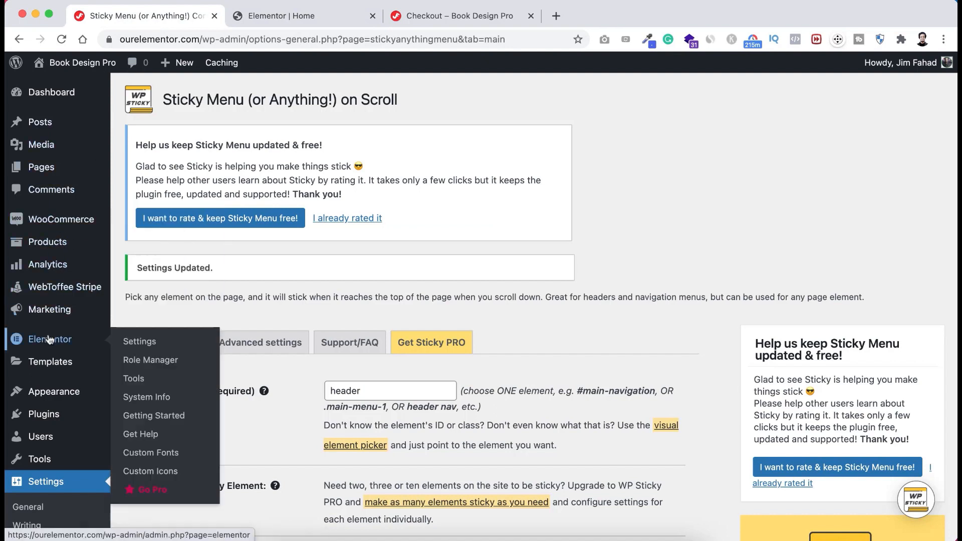
pyautogui.moveTo(43, 391)
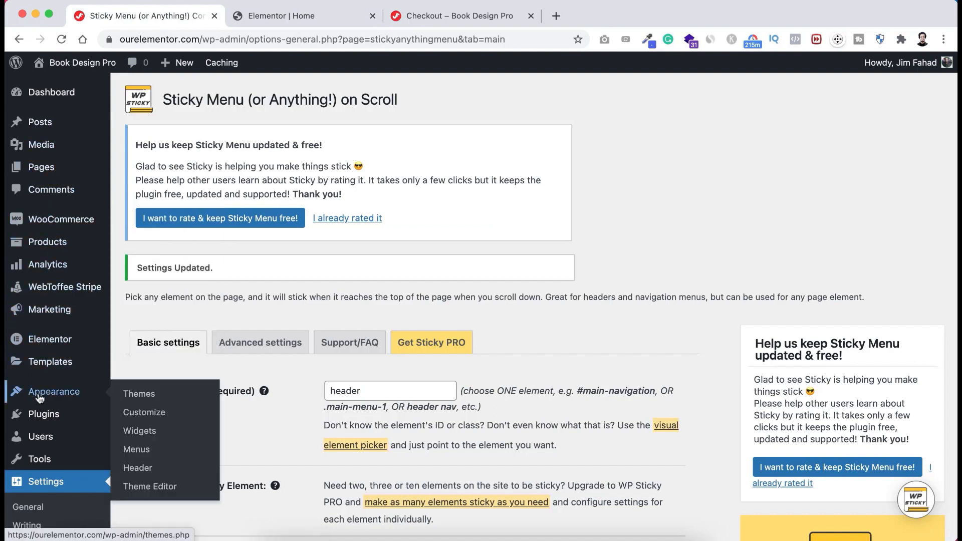
pyautogui.click(137, 450)
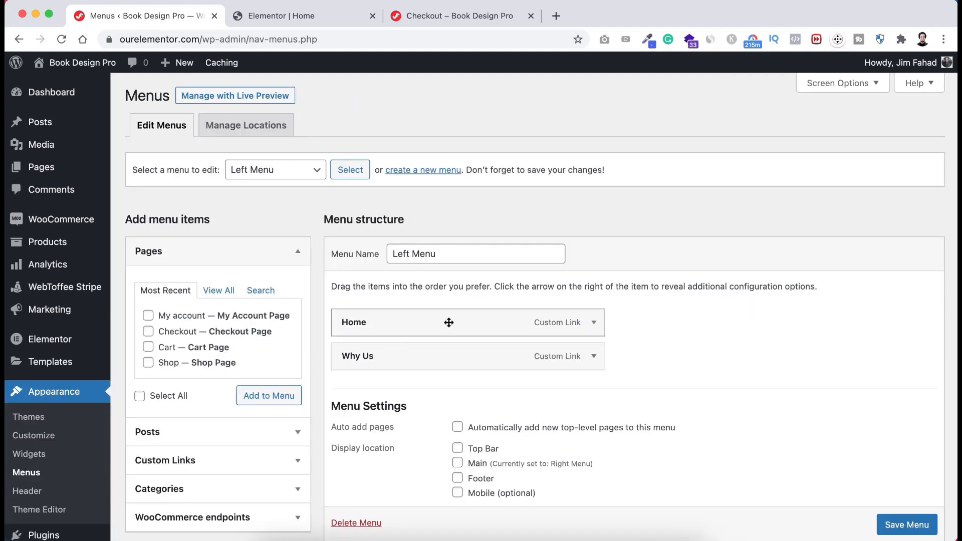
pyautogui.scroll(-2, 527, 318)
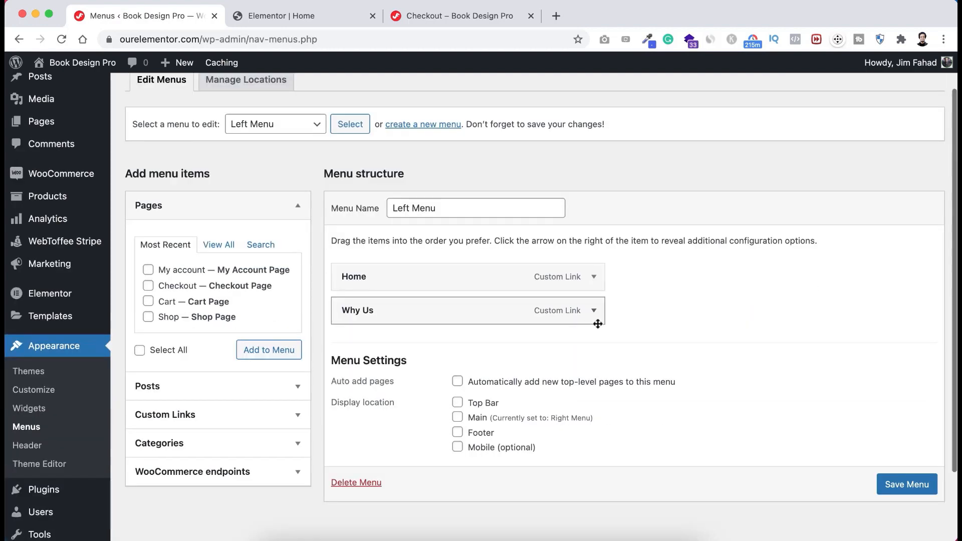
pyautogui.click(594, 279)
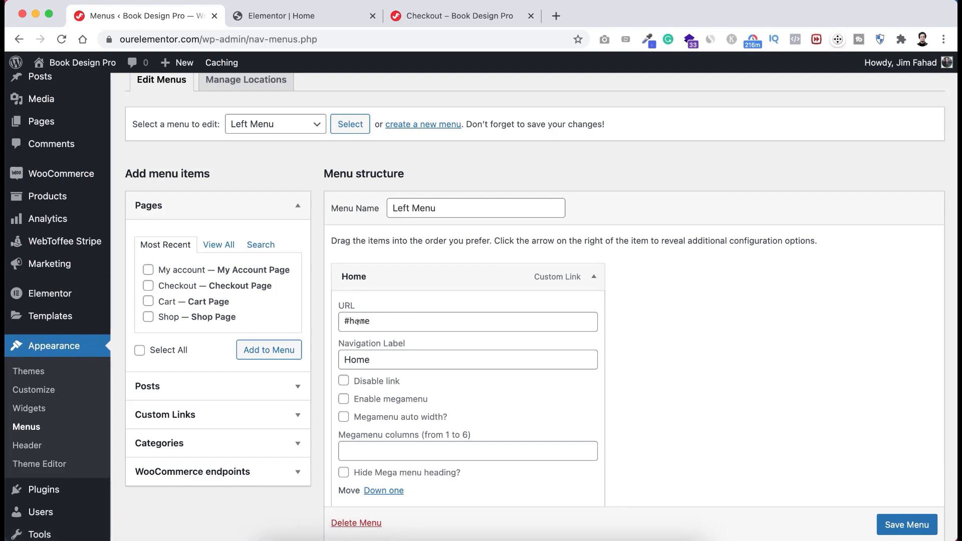
pyautogui.click(211, 39)
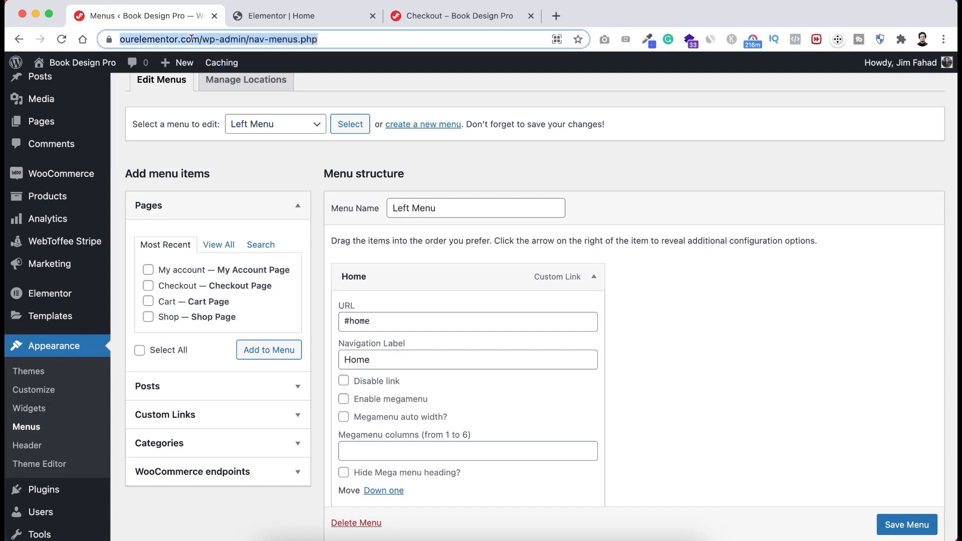
pyautogui.click(229, 39)
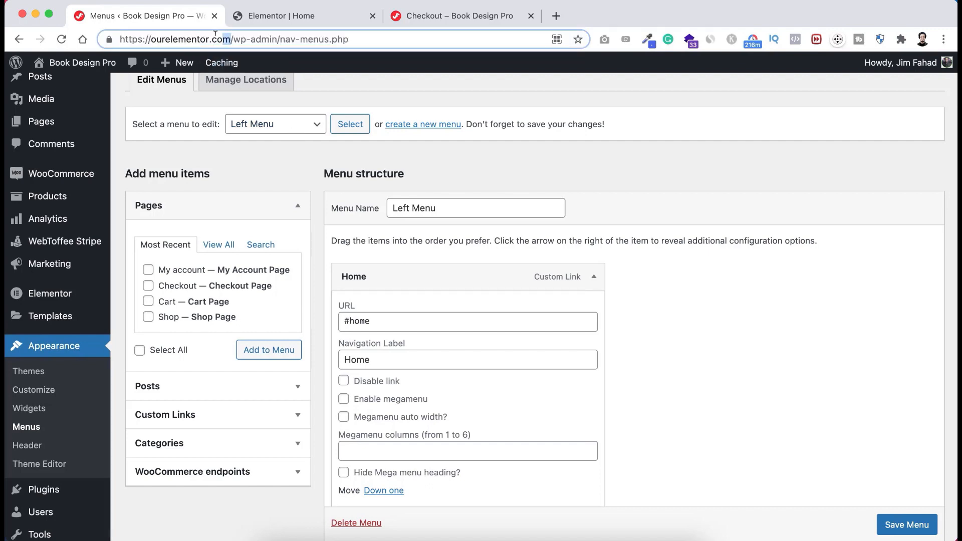
pyautogui.moveTo(231, 40); pyautogui.dragTo(106, 32)
pyautogui.press('super+c')
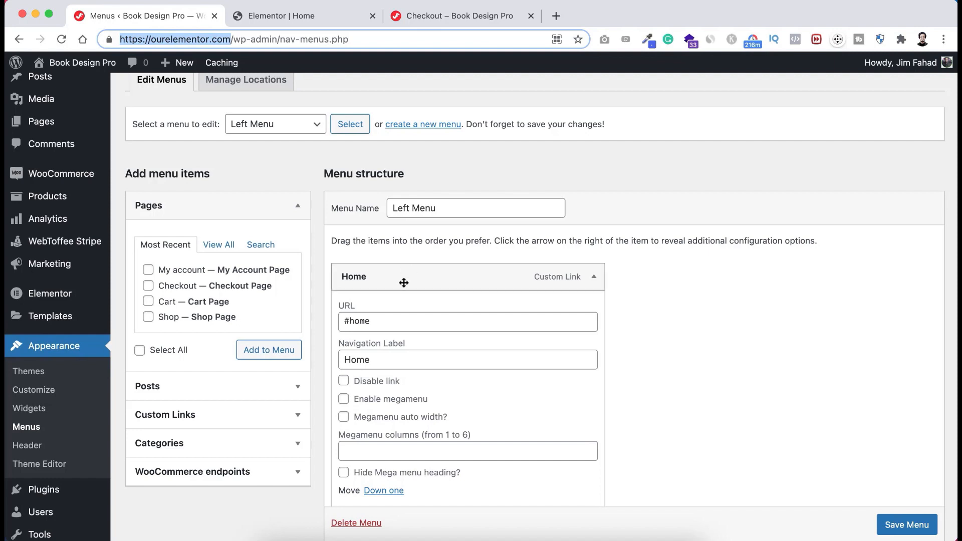
pyautogui.click(347, 318)
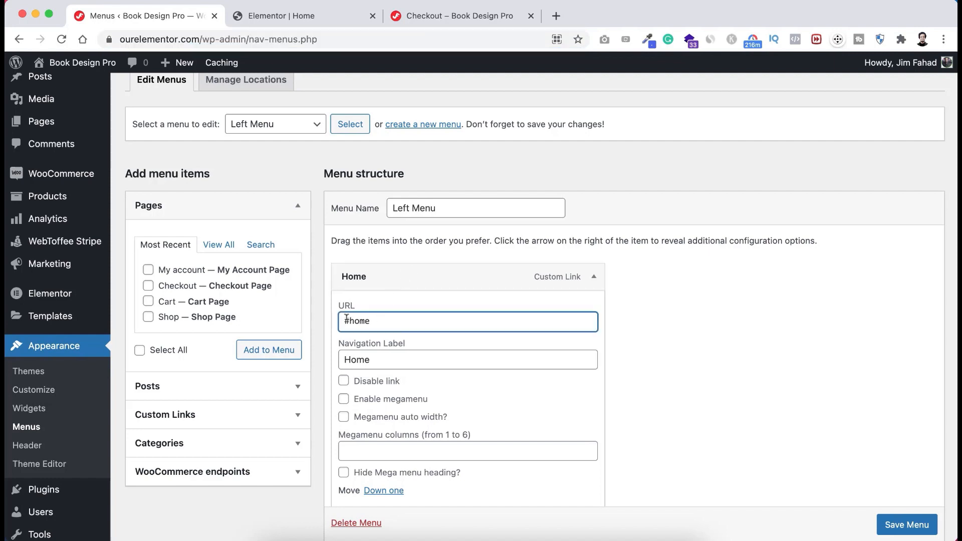
pyautogui.press('super+v')
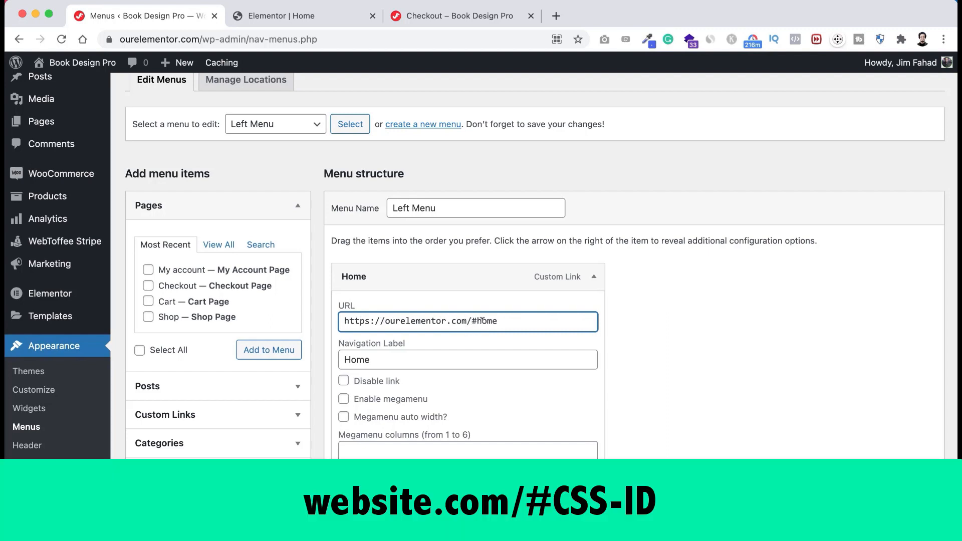
pyautogui.moveTo(471, 321); pyautogui.dragTo(341, 321)
pyautogui.press('super+c')
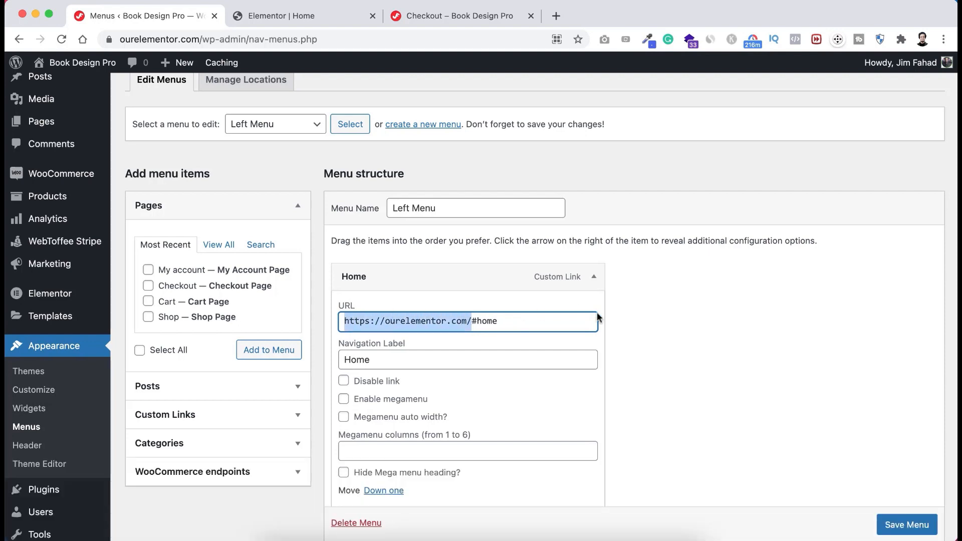
pyautogui.click(661, 338)
pyautogui.scroll(-2, 631, 351)
pyautogui.scroll(-5, 618, 361)
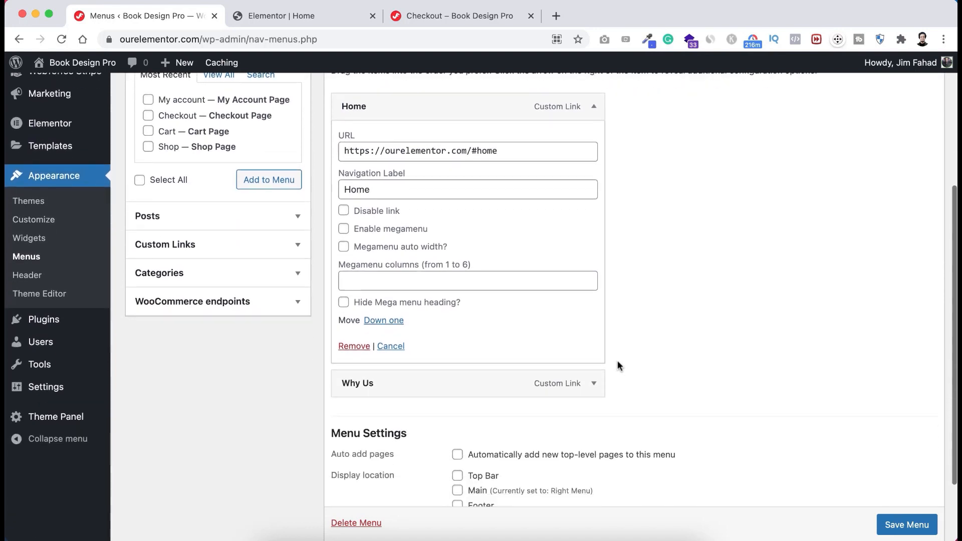
pyautogui.click(594, 367)
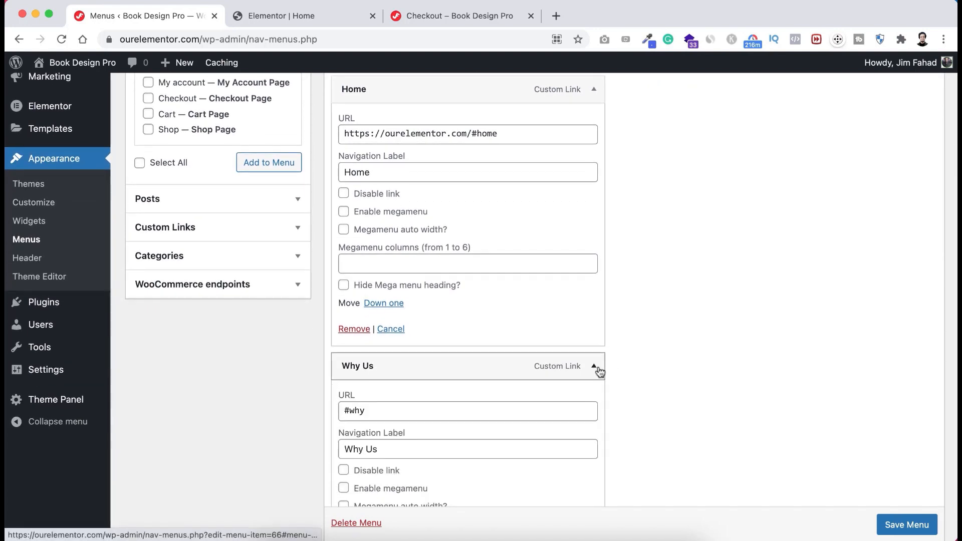
pyautogui.scroll(-1, 554, 408)
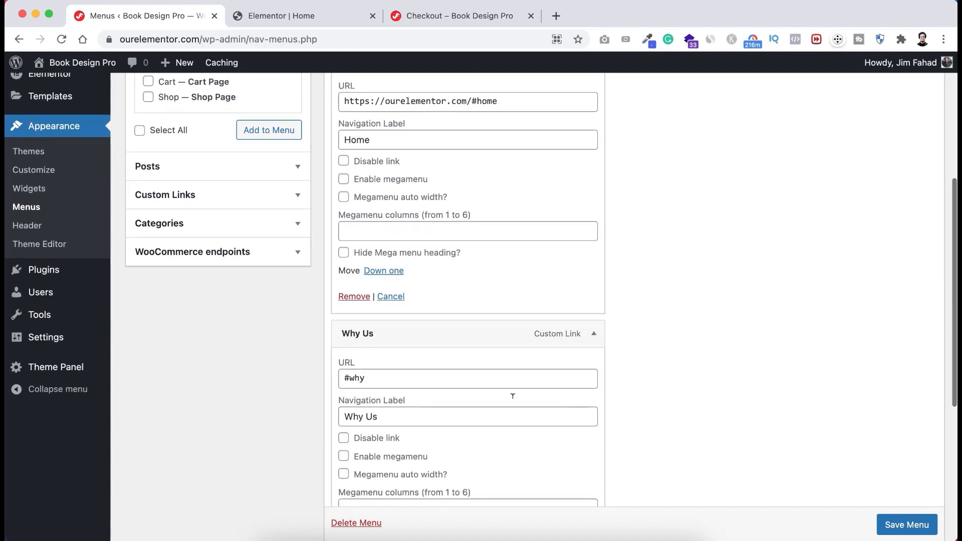
pyautogui.click(346, 377)
pyautogui.press('super+v')
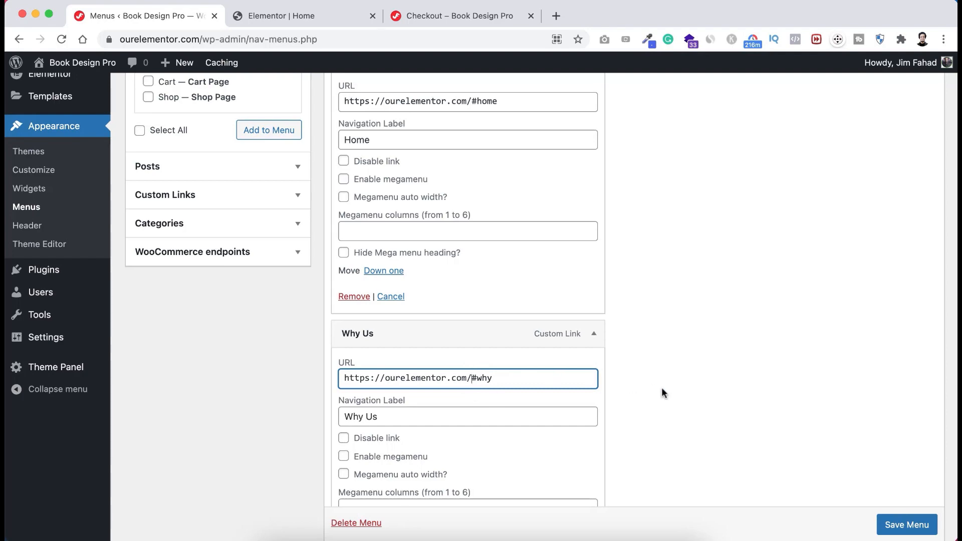
pyautogui.scroll(-2, 662, 391)
pyautogui.click(884, 524)
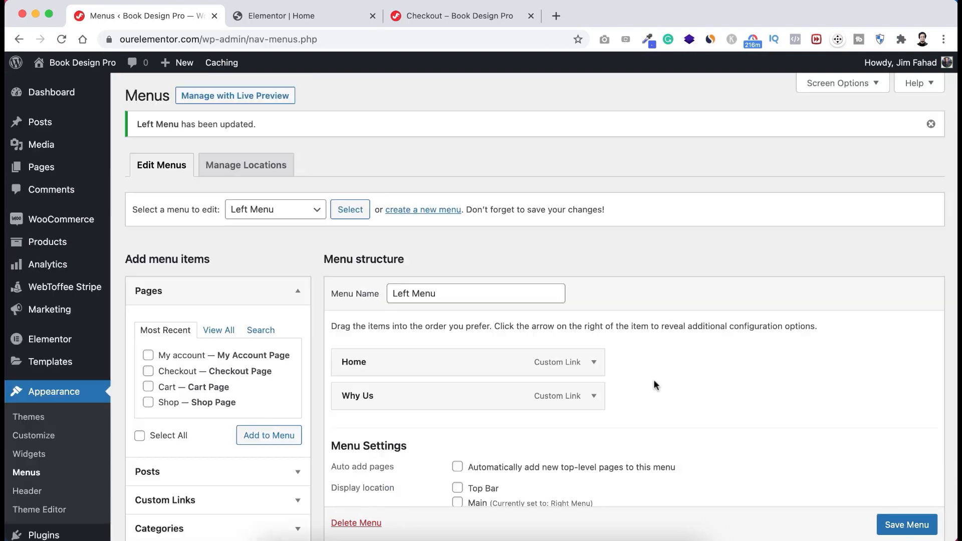
# - Load Right Menu (Main) into the menu editor
pyautogui.click(298, 213)
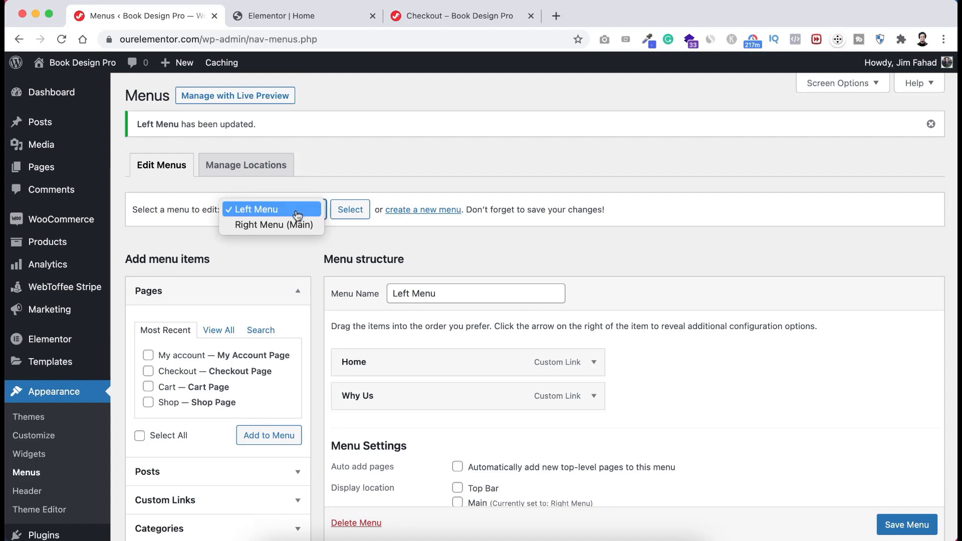
pyautogui.click(281, 223)
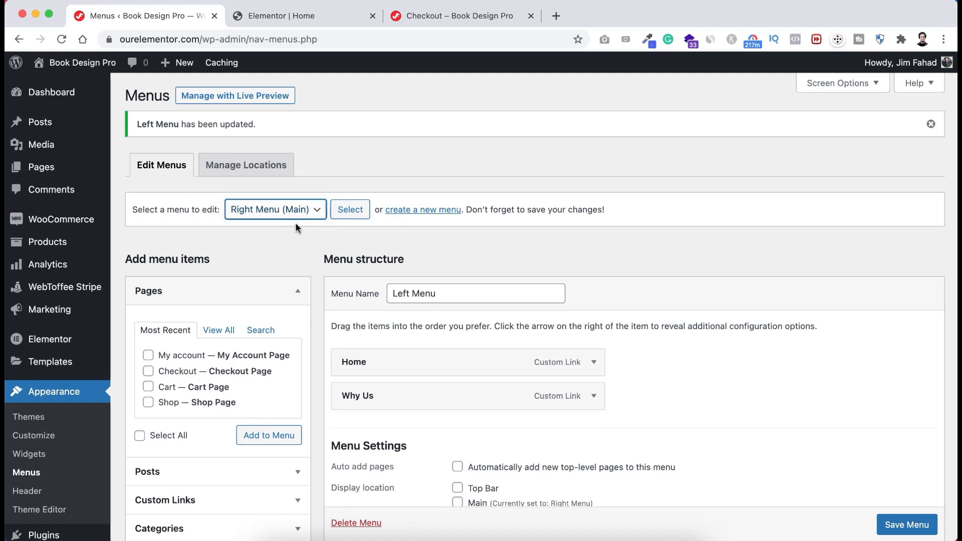
pyautogui.click(350, 209)
pyautogui.scroll(-2, 391, 315)
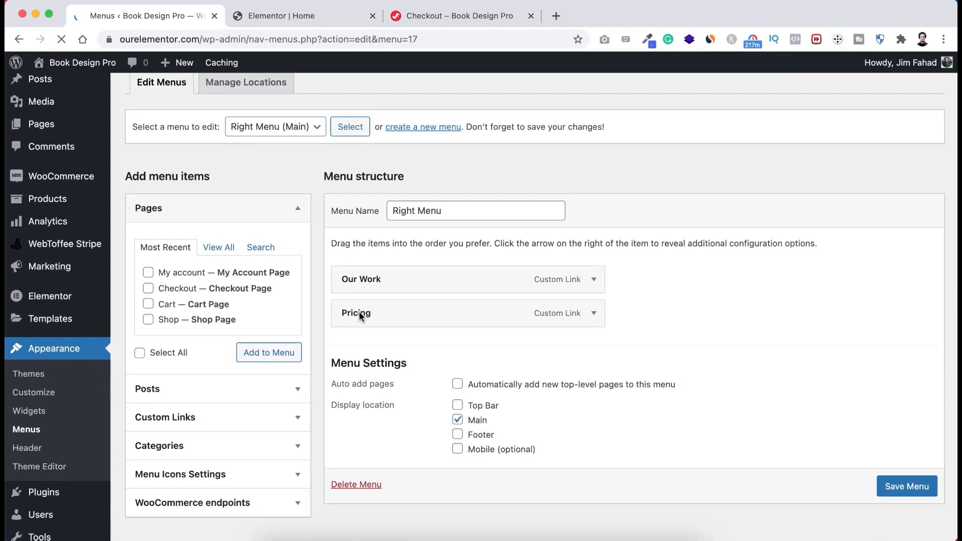
pyautogui.click(594, 279)
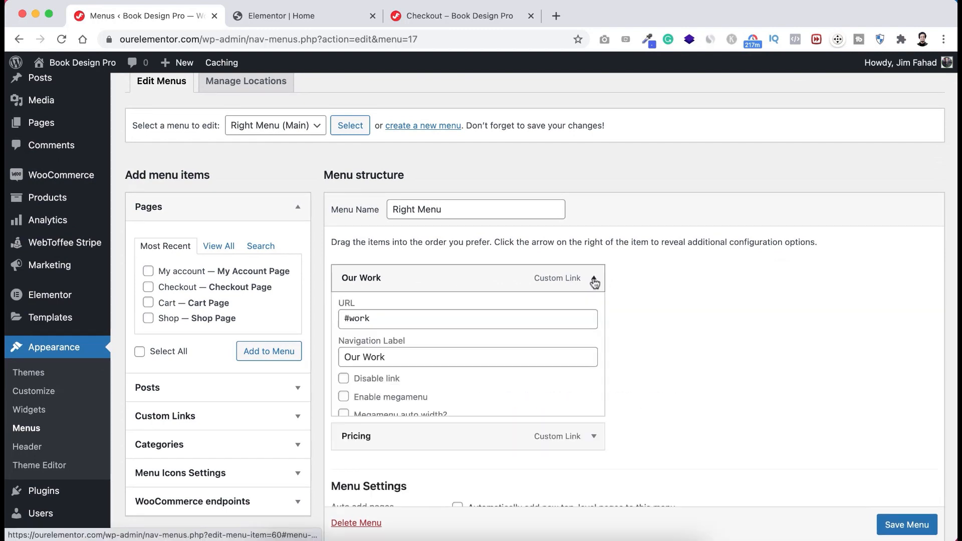
pyautogui.click(347, 323)
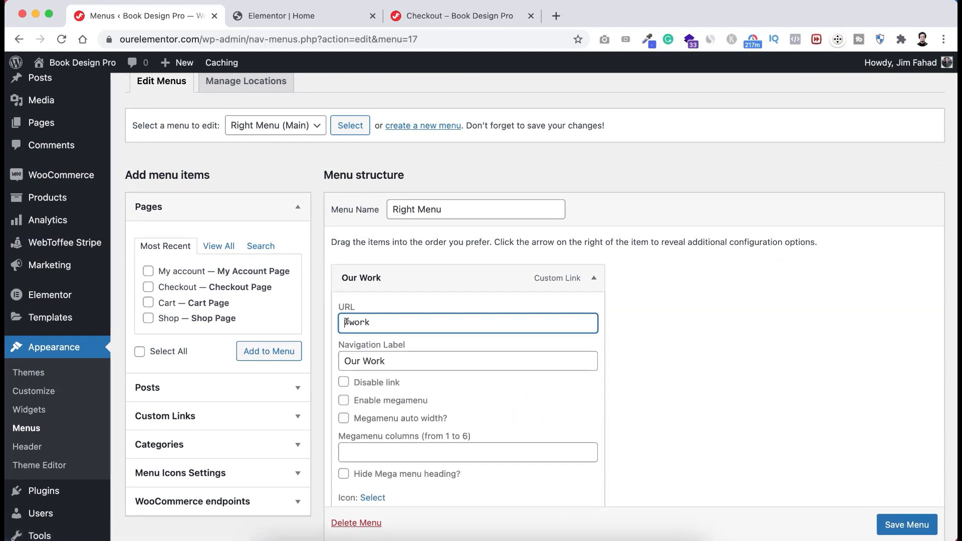
pyautogui.press('super+v')
pyautogui.scroll(-5, 501, 344)
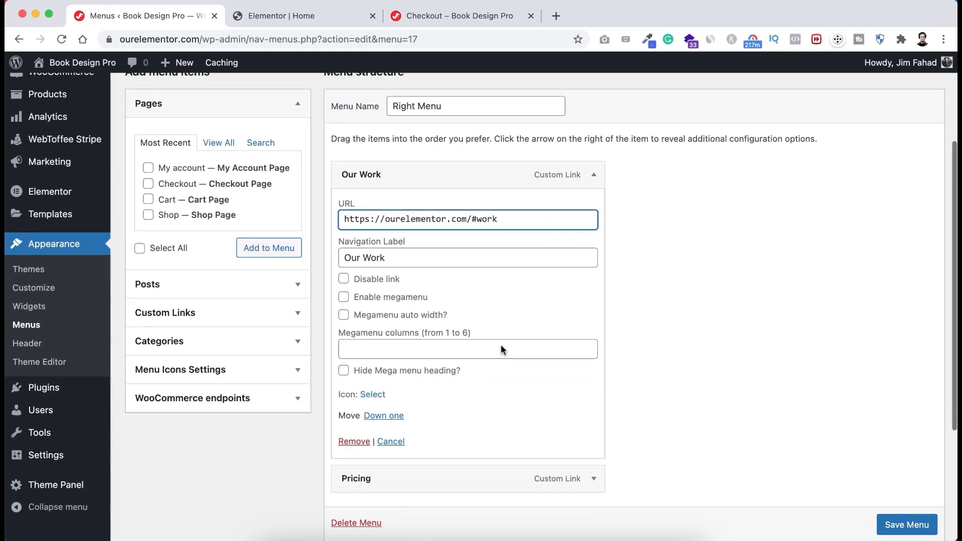
pyautogui.click(594, 385)
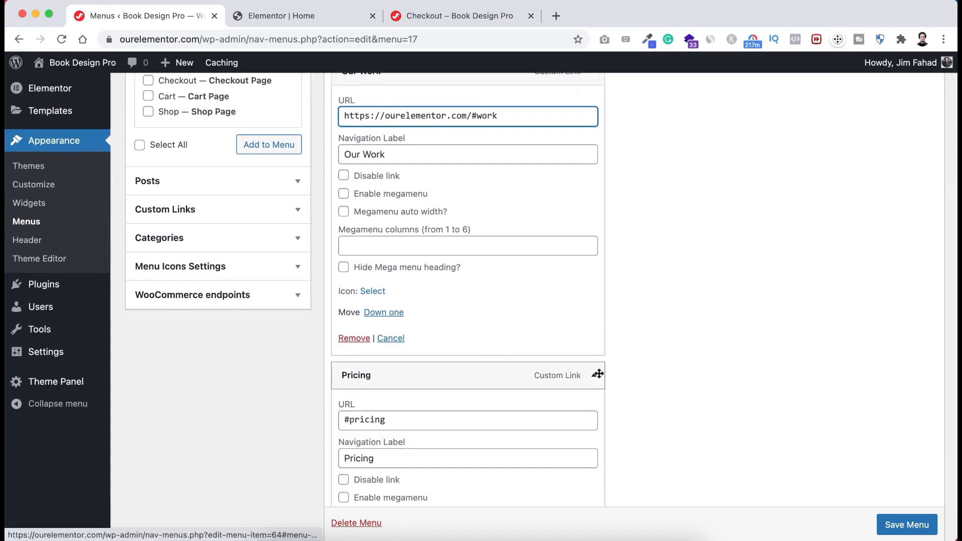
pyautogui.click(345, 419)
pyautogui.press('super+v')
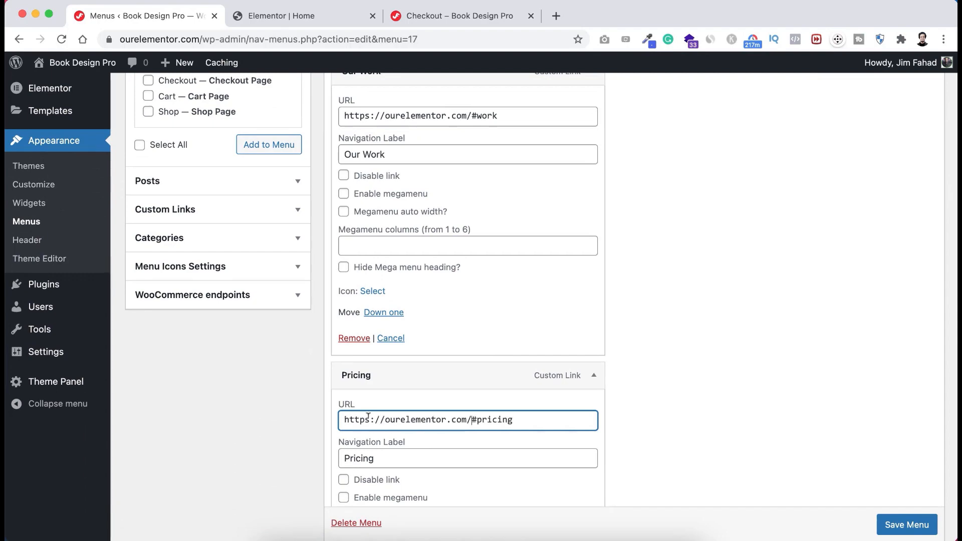
pyautogui.click(906, 525)
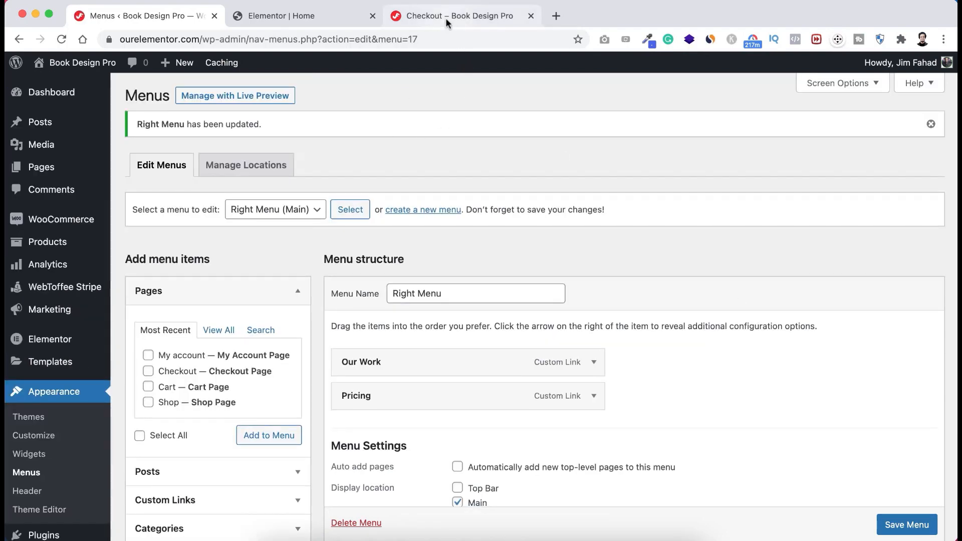
# - Test the live site's Pricing link from the Checkout page, then open Plugins > Add New
pyautogui.click(443, 15)
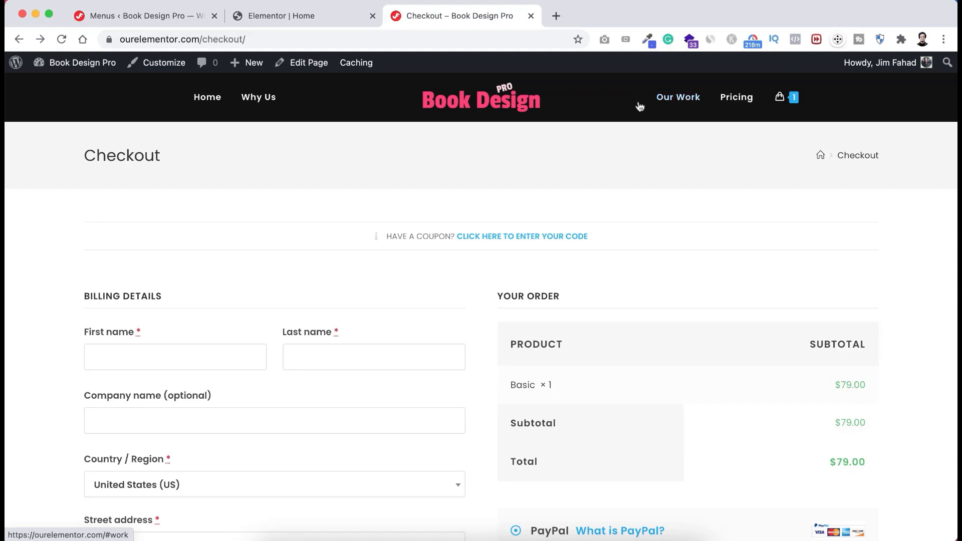
pyautogui.click(740, 103)
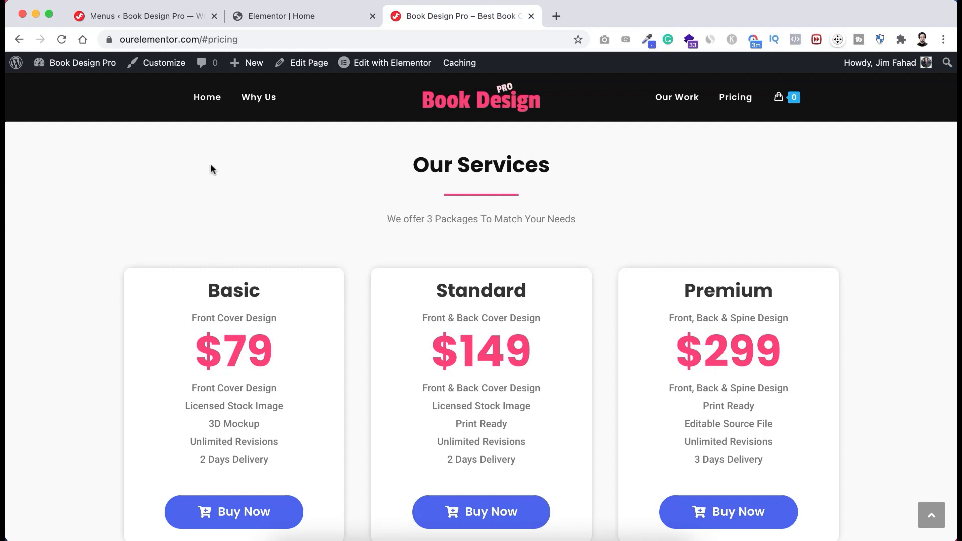
pyautogui.click(148, 15)
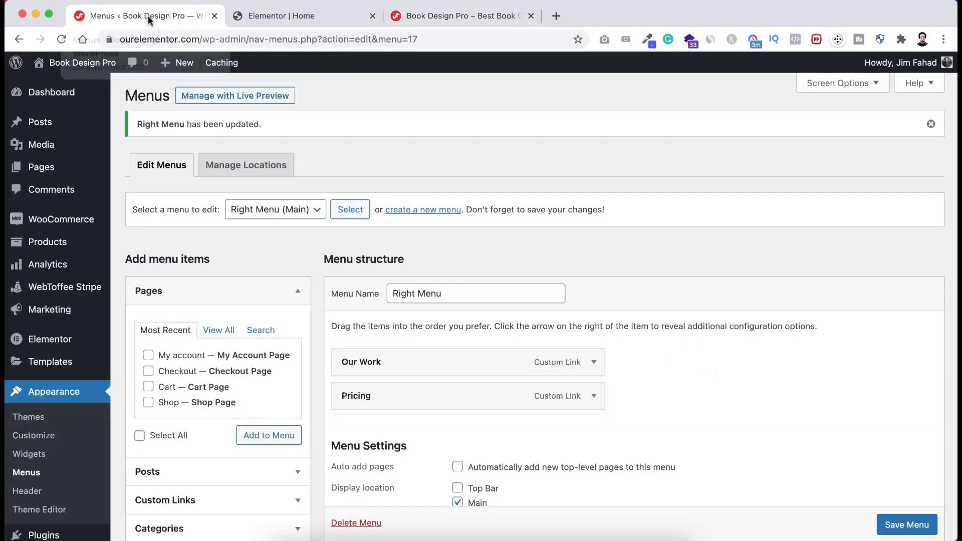
pyautogui.scroll(-2, 57, 377)
pyautogui.scroll(-3, 57, 377)
pyautogui.moveTo(25, 401)
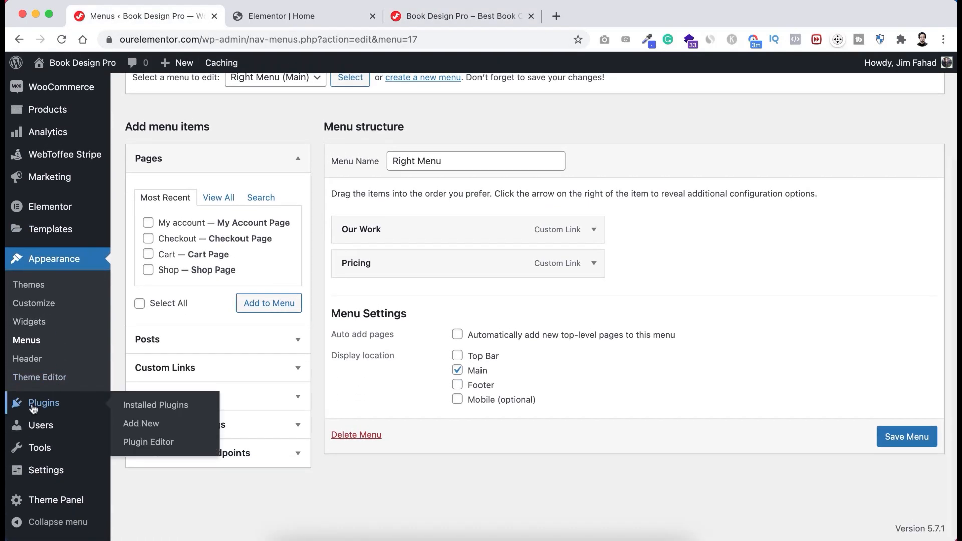
pyautogui.click(146, 432)
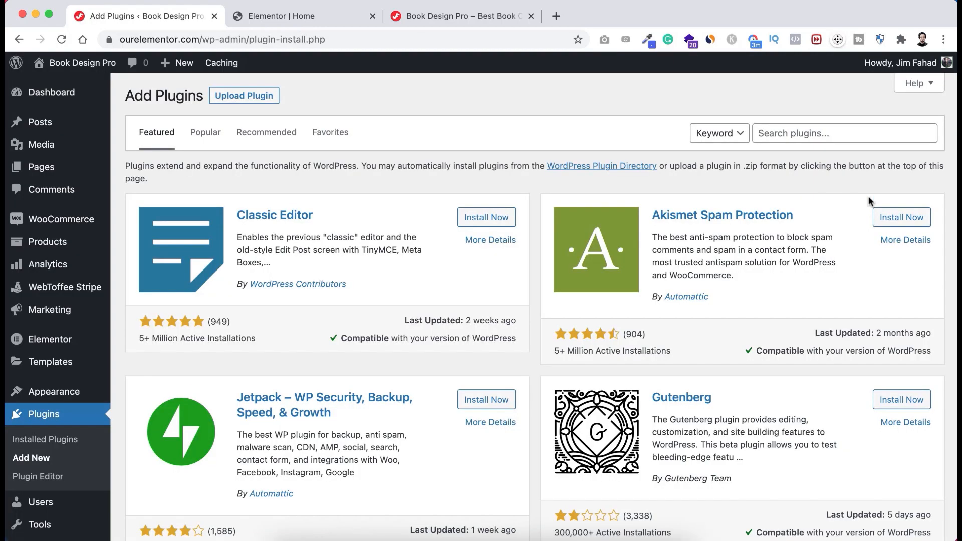
pyautogui.click(815, 133)
pyautogui.write('Nin')
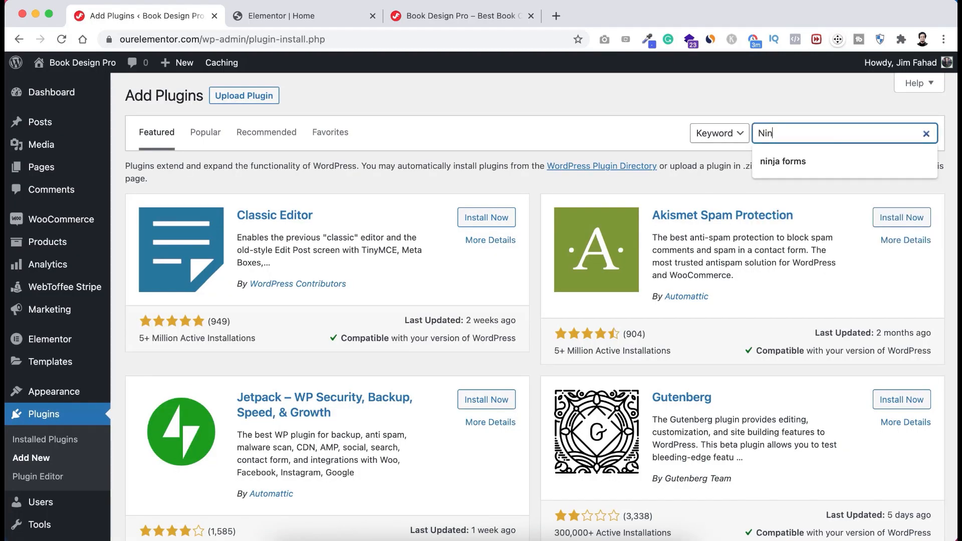
pyautogui.write('ja form')
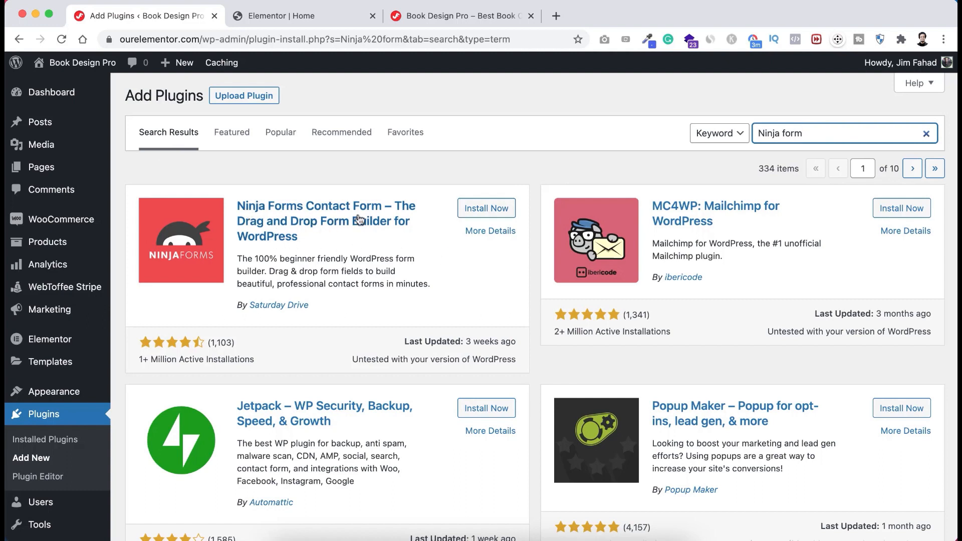
pyautogui.click(485, 209)
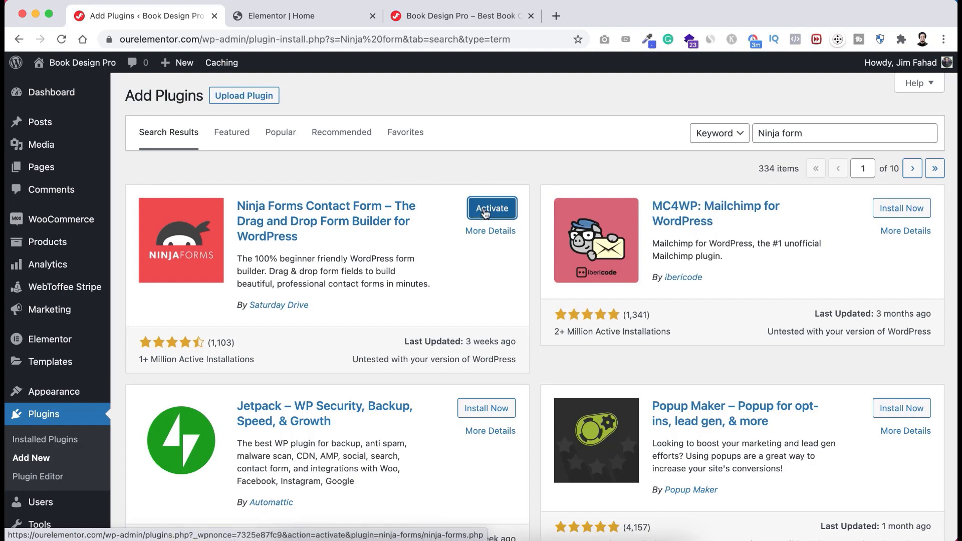
pyautogui.click(485, 211)
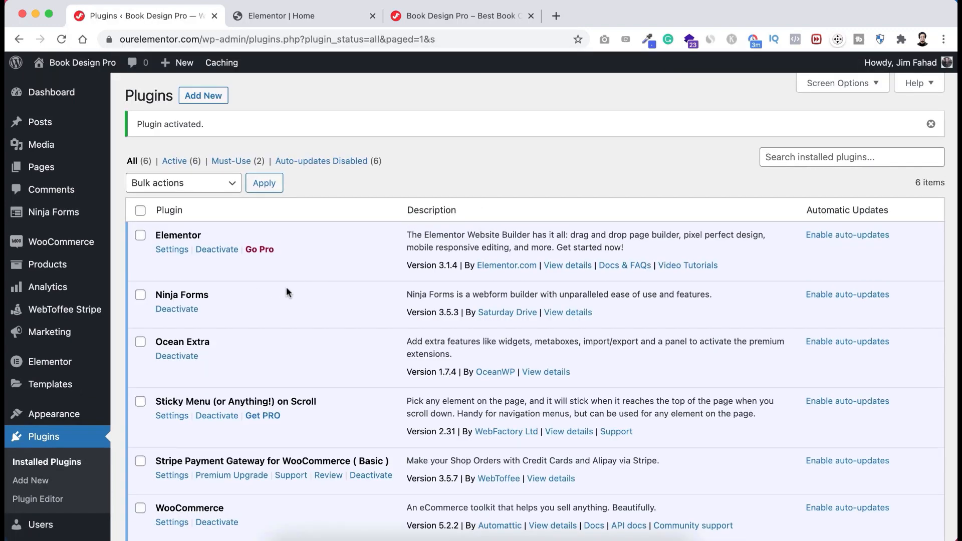
# - Start a new Ninja Forms form from the Questionnaire template, declining the data-sharing request
pyautogui.moveTo(54, 212)
pyautogui.click(141, 233)
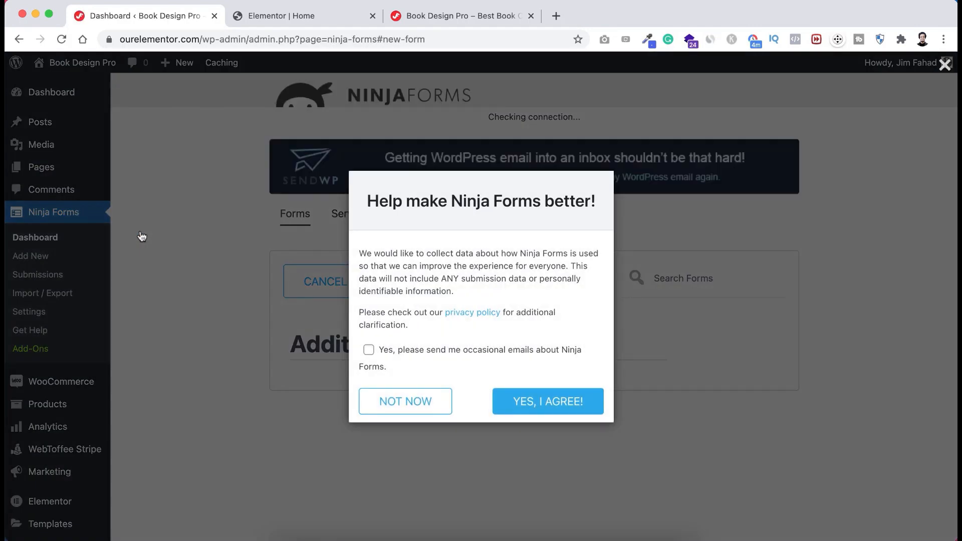
pyautogui.click(403, 408)
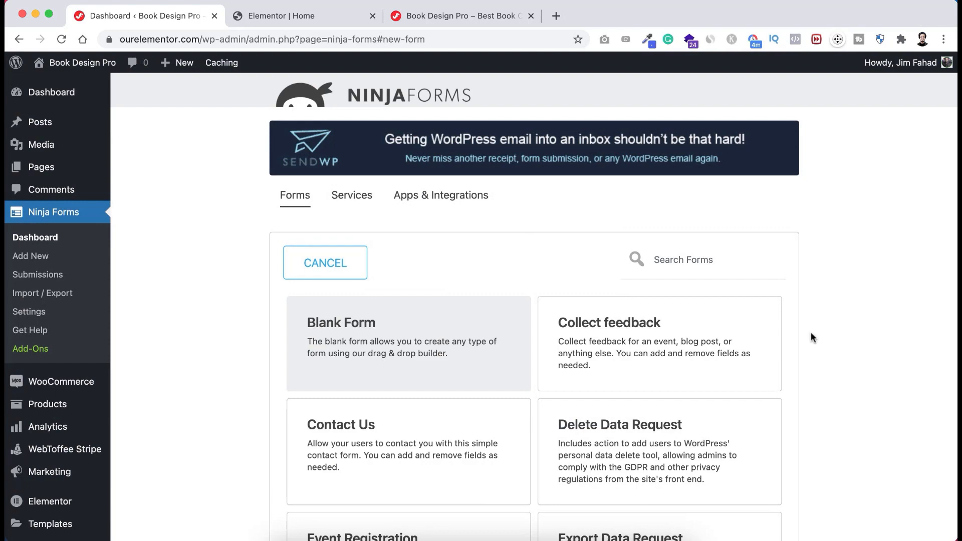
pyautogui.scroll(-6, 813, 346)
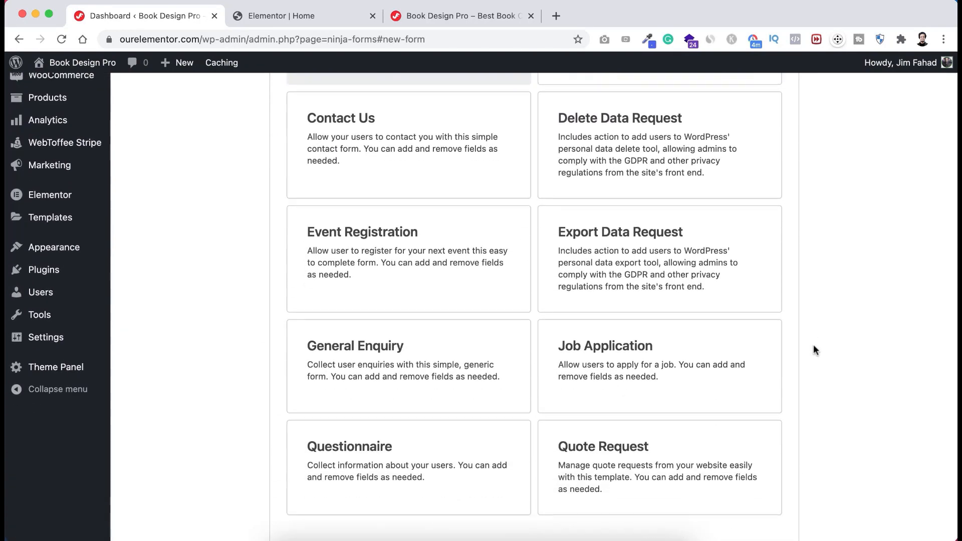
pyautogui.scroll(-2, 814, 346)
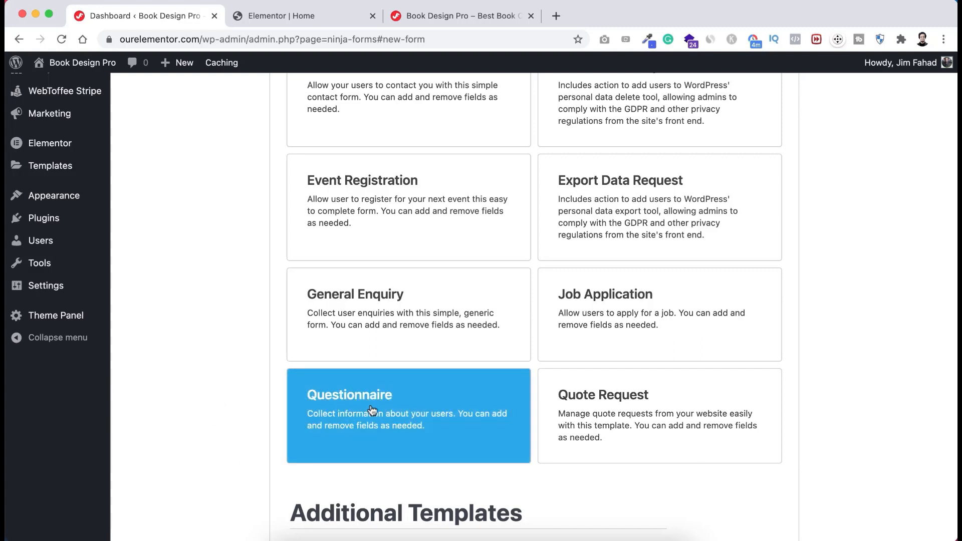
pyautogui.click(390, 412)
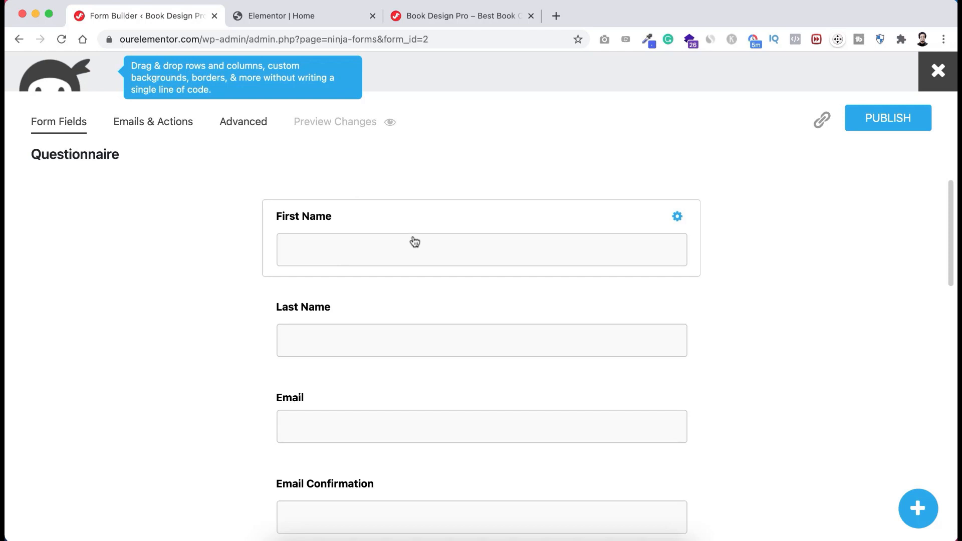
# - Delete the Email Confirmation field from the Questionnaire form
pyautogui.scroll(-2, 372, 326)
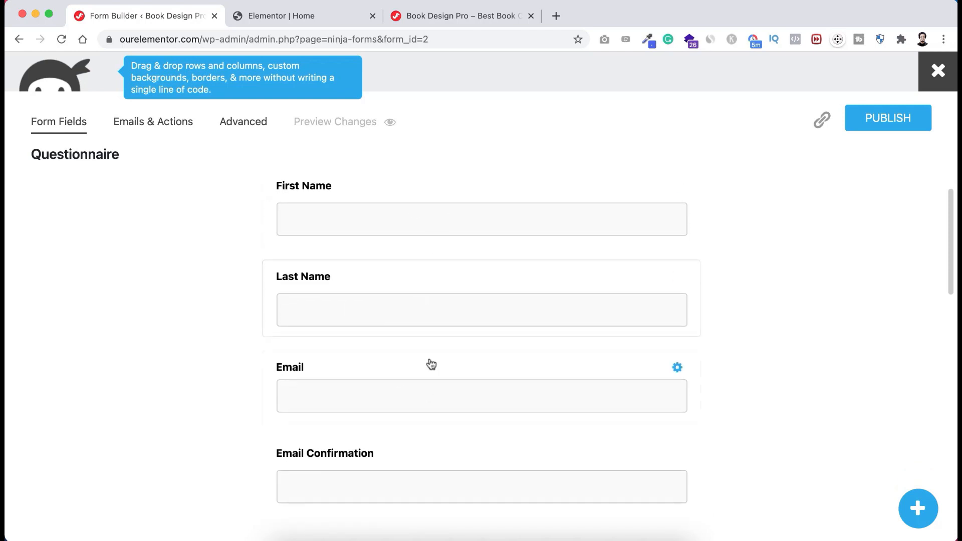
pyautogui.scroll(-3, 418, 386)
pyautogui.scroll(-1, 419, 385)
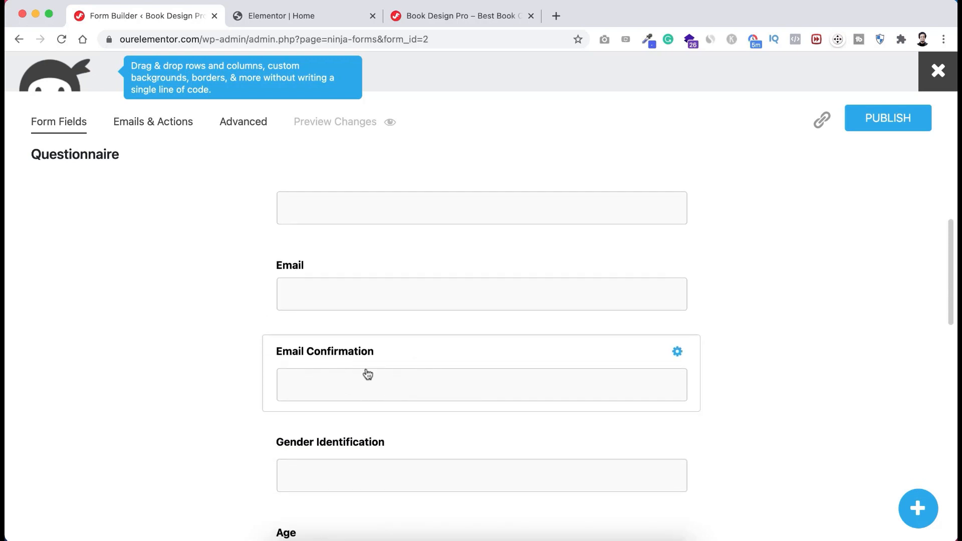
pyautogui.moveTo(677, 355)
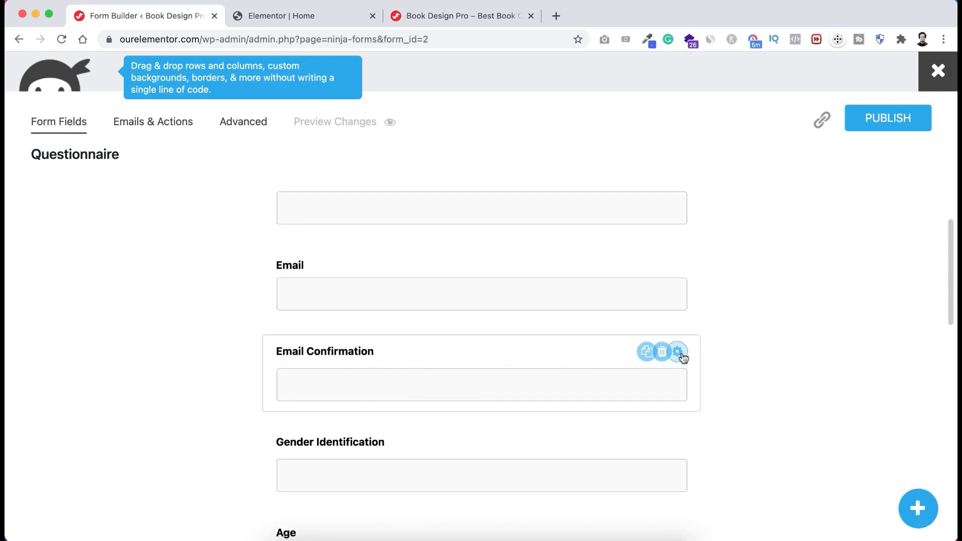
pyautogui.click(652, 352)
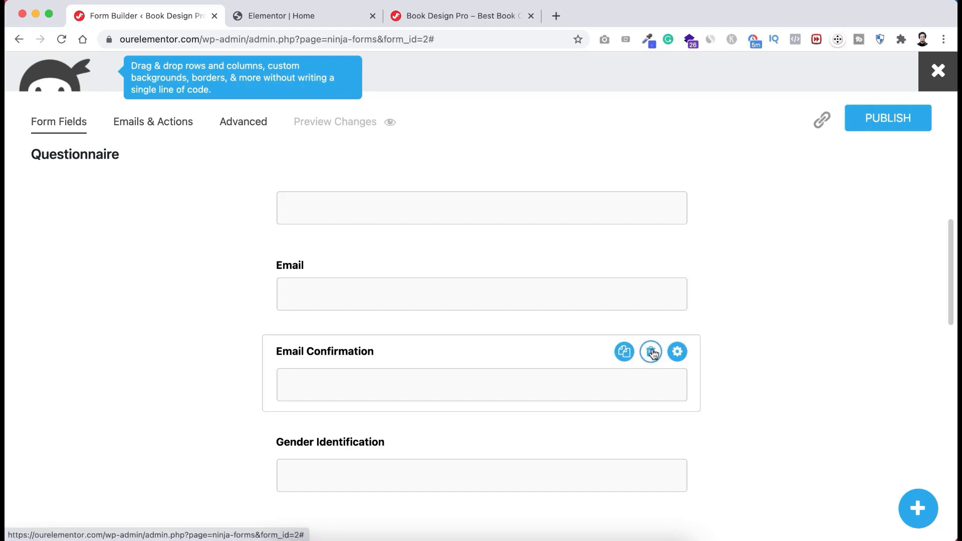
# - Delete the Gender Identification and Age fields so Question 1 follows Email
pyautogui.scroll(3, 519, 384)
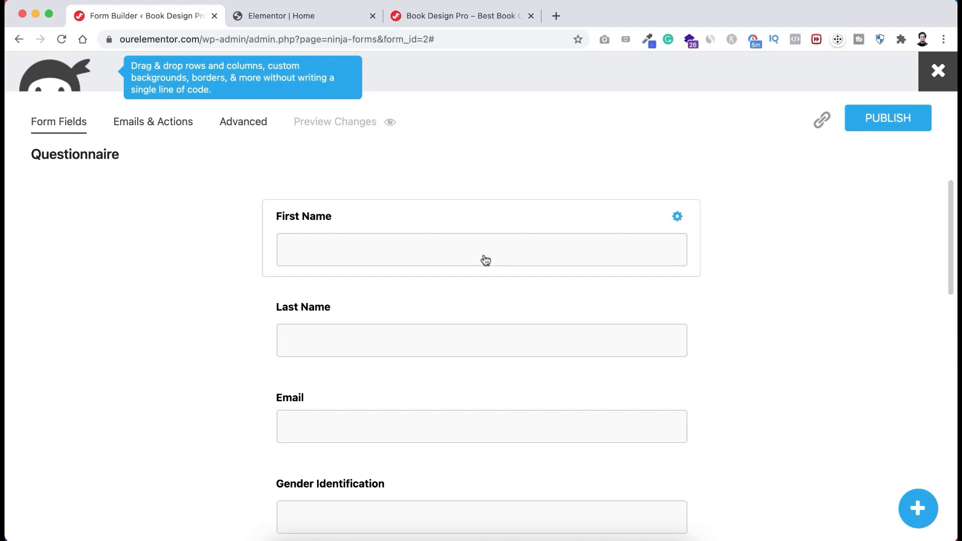
pyautogui.scroll(-2, 462, 340)
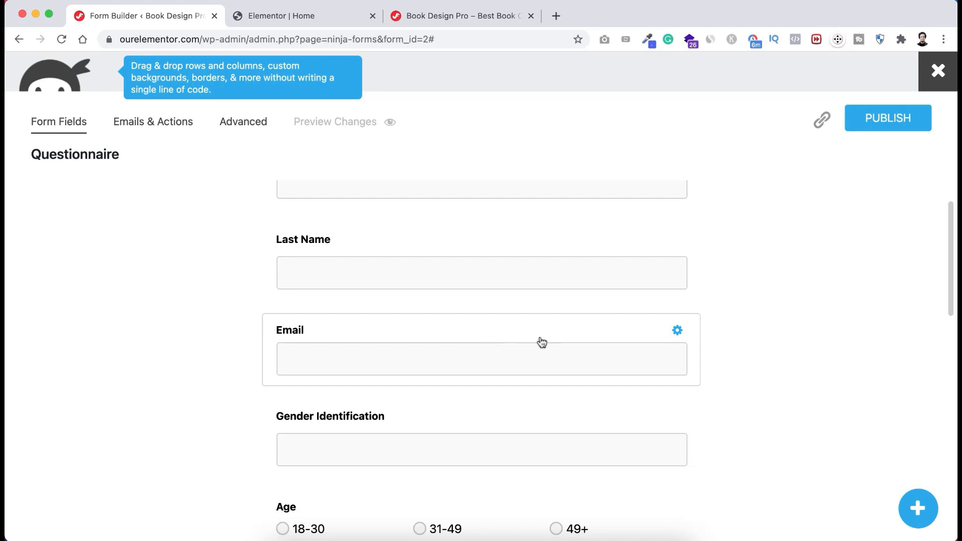
pyautogui.scroll(-2, 519, 445)
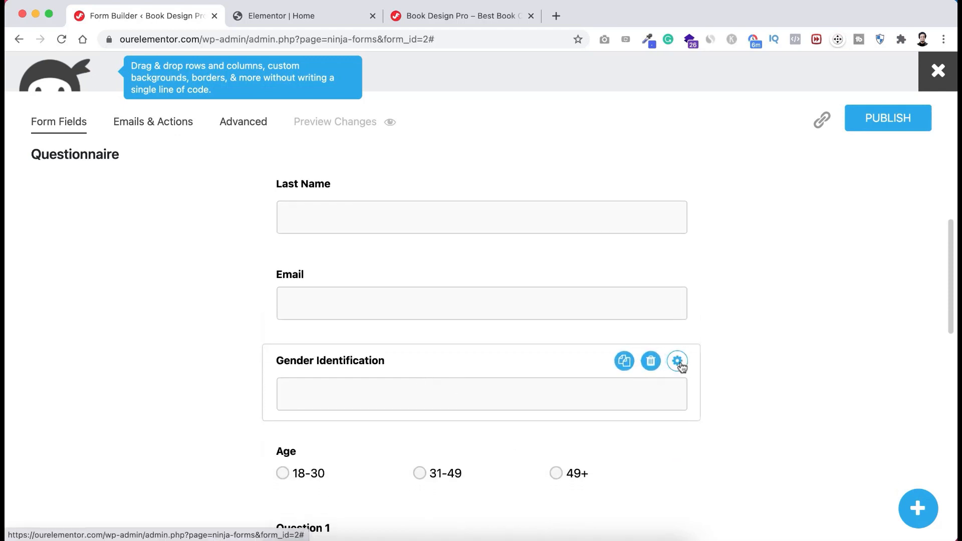
pyautogui.click(651, 362)
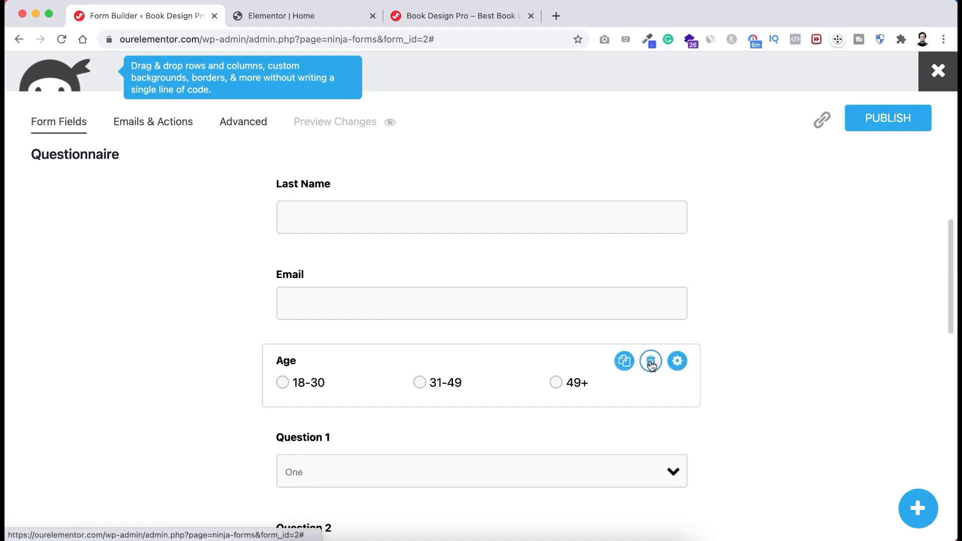
pyautogui.click(651, 362)
pyautogui.scroll(-2, 213, 420)
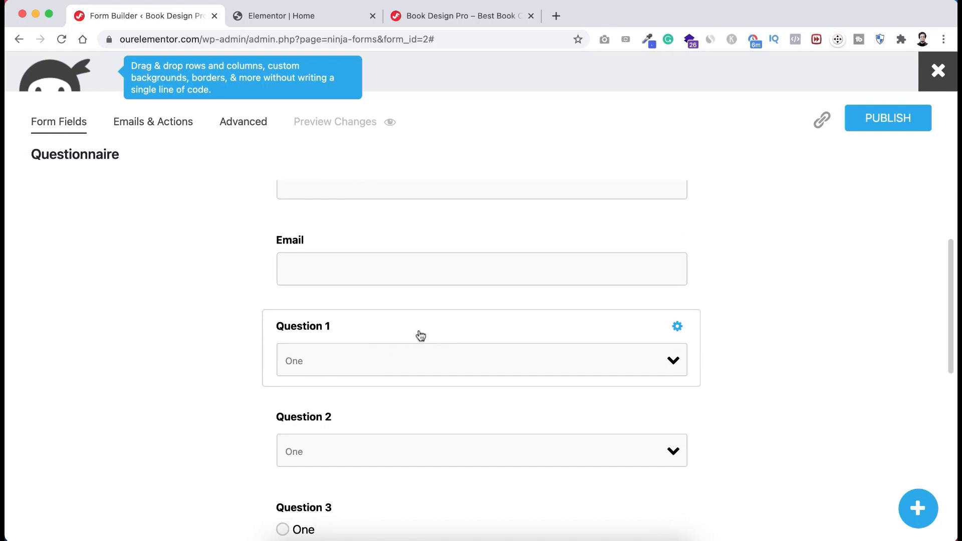
# - Relabel Question 1 as "What's your publishing type?"
pyautogui.click(457, 334)
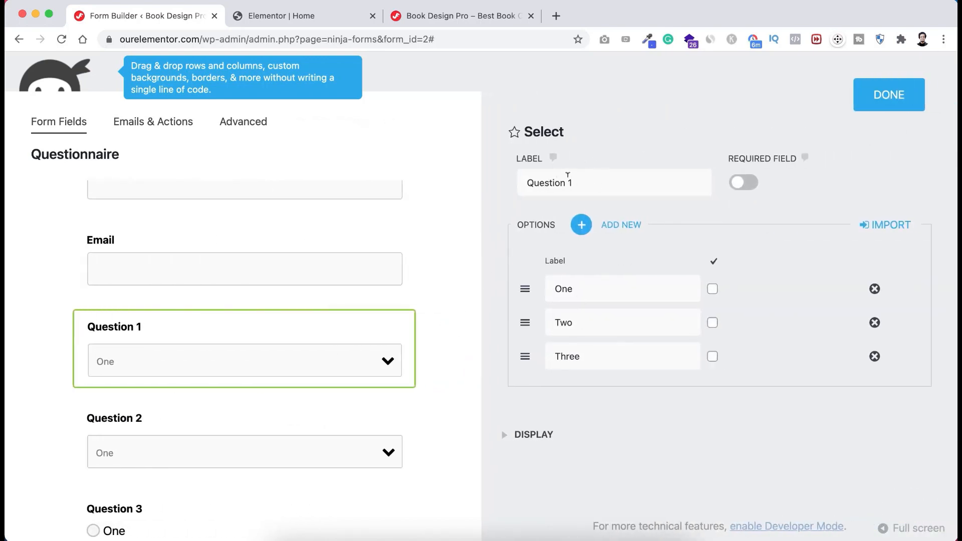
pyautogui.moveTo(585, 183); pyautogui.dragTo(522, 181)
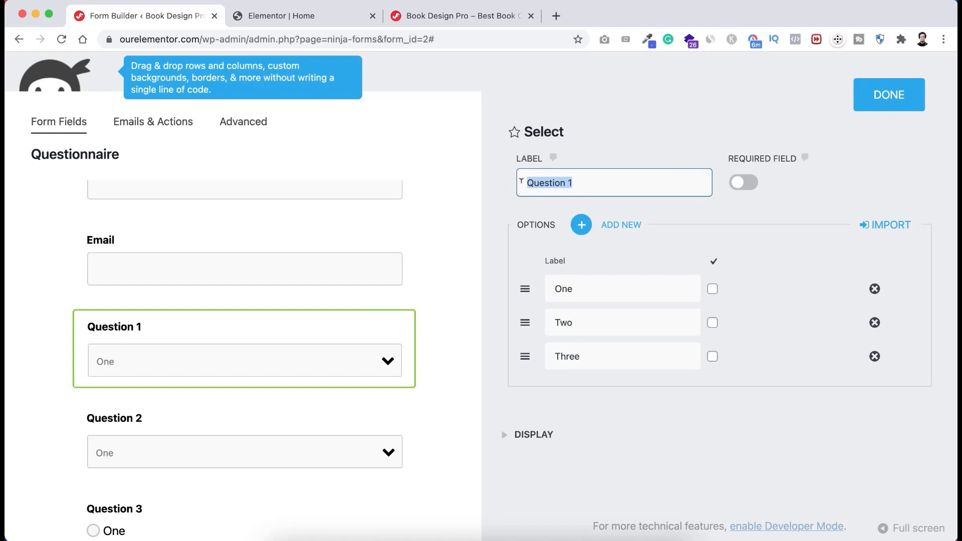
pyautogui.write("What's your publishing type?")
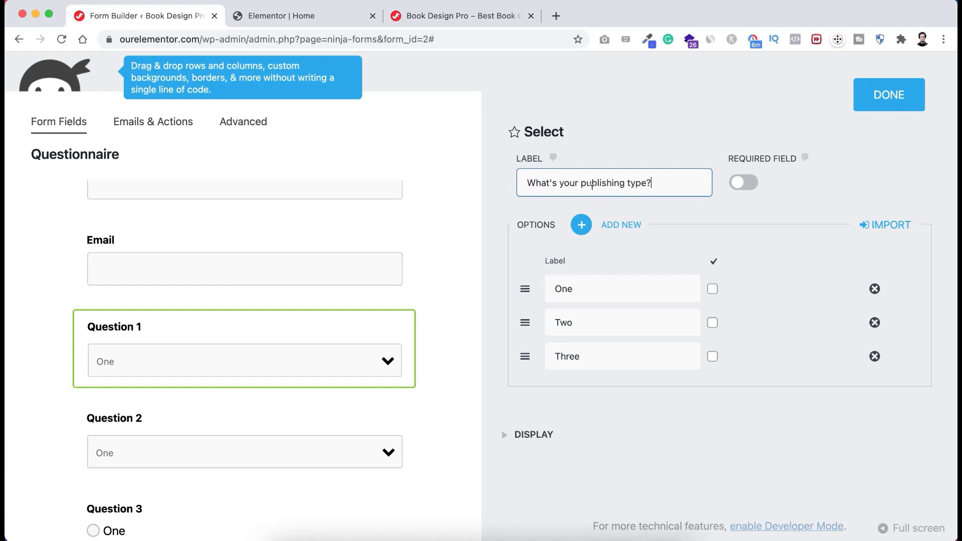
# - Change its options to eBook and Hard Copy, remove Three, and delete Question 2
pyautogui.moveTo(582, 283); pyautogui.dragTo(550, 284)
pyautogui.write('eBook')
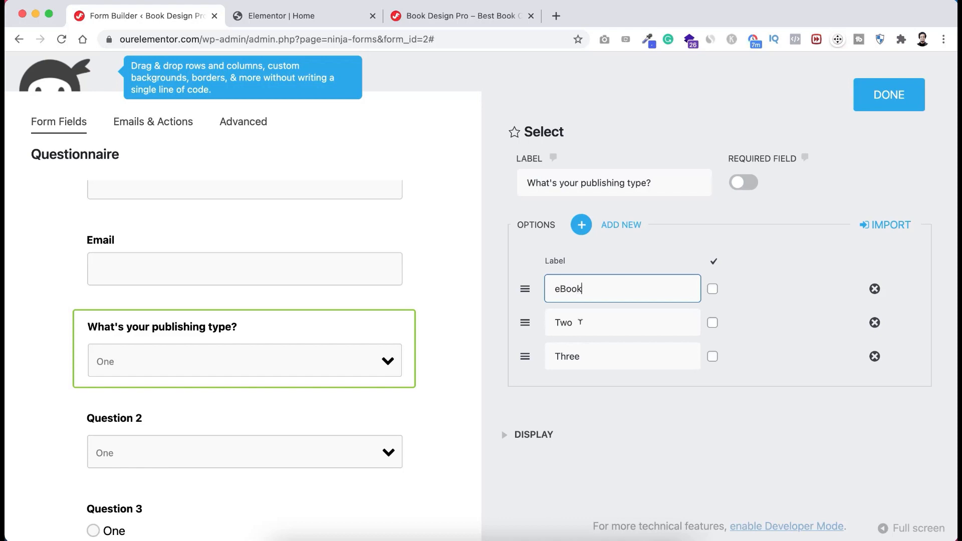
pyautogui.doubleClick(580, 322)
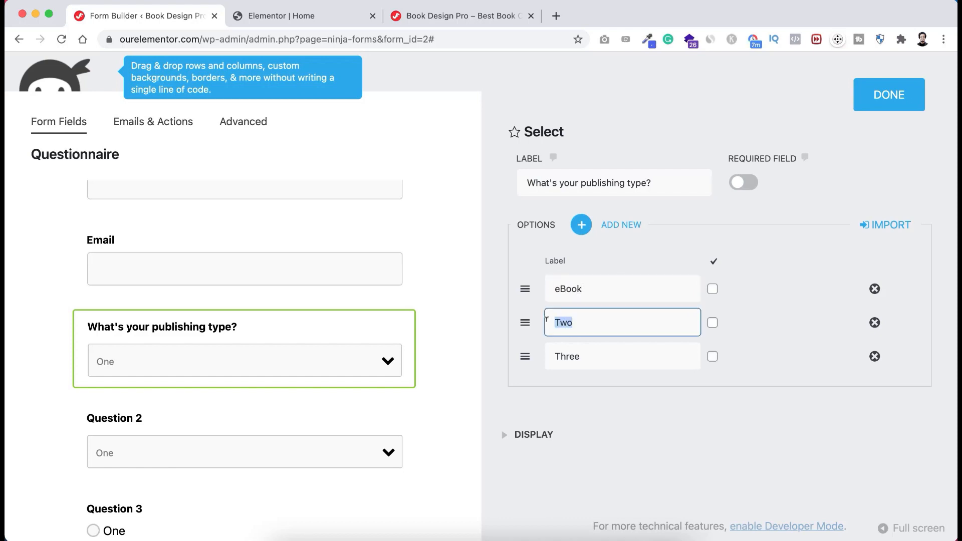
pyautogui.write('Hard Copy')
pyautogui.click(875, 356)
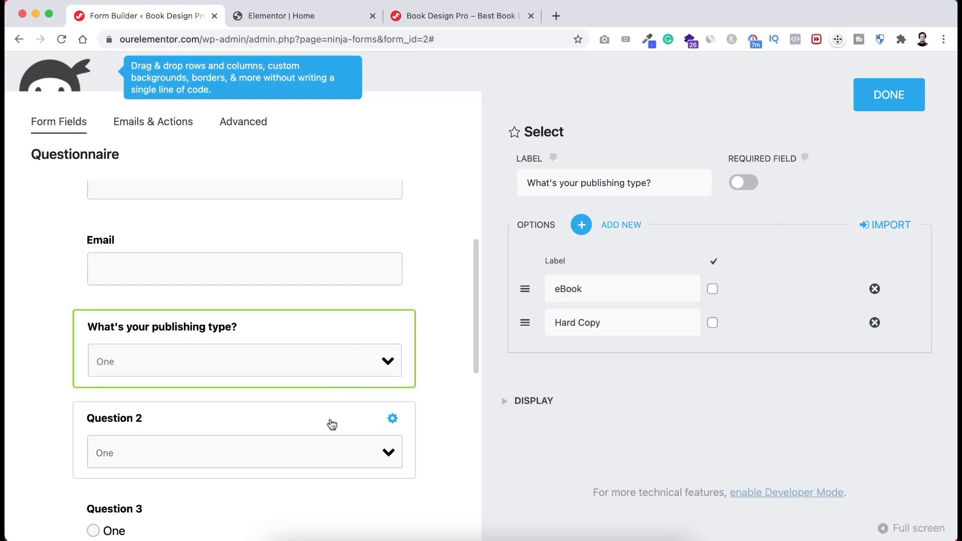
pyautogui.scroll(-1, 331, 424)
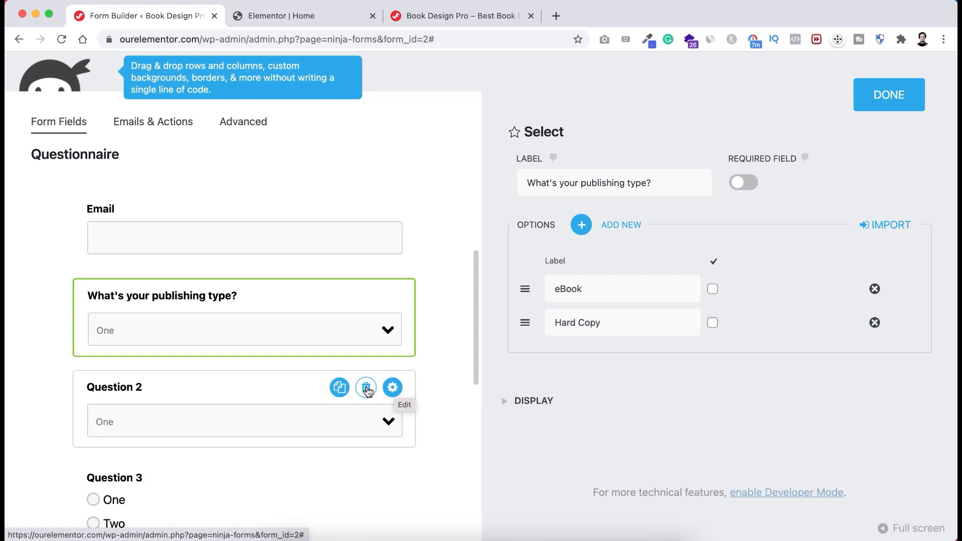
pyautogui.click(366, 388)
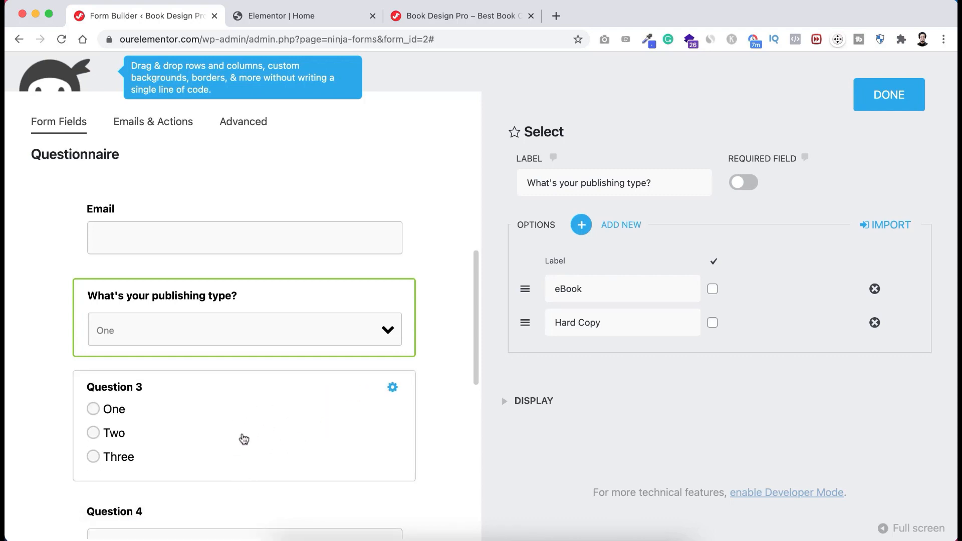
# - Make Question 3 "What should be Portraying Type?" with options Emotion and Theme, removing Three
pyautogui.click(245, 390)
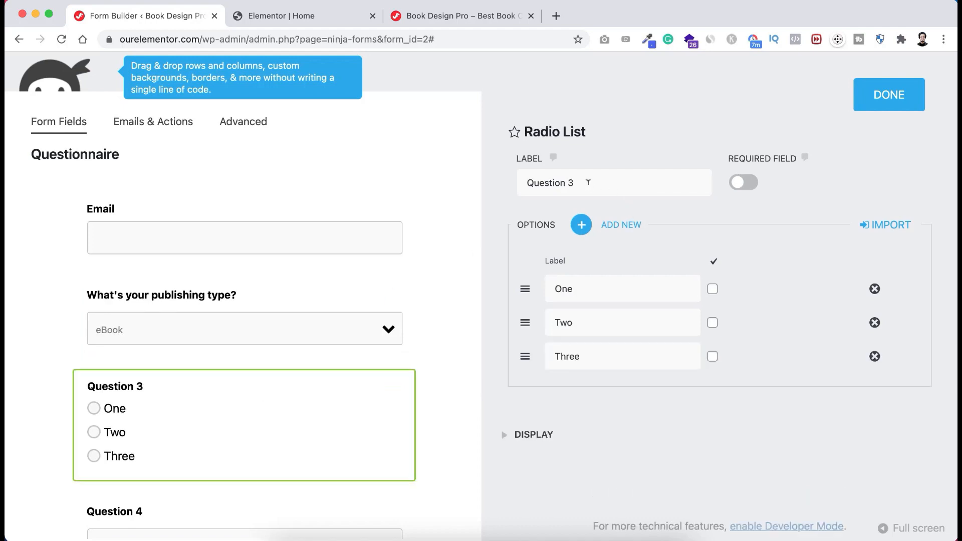
pyautogui.moveTo(582, 183); pyautogui.dragTo(484, 186)
pyautogui.write('What should be Portraying Type?')
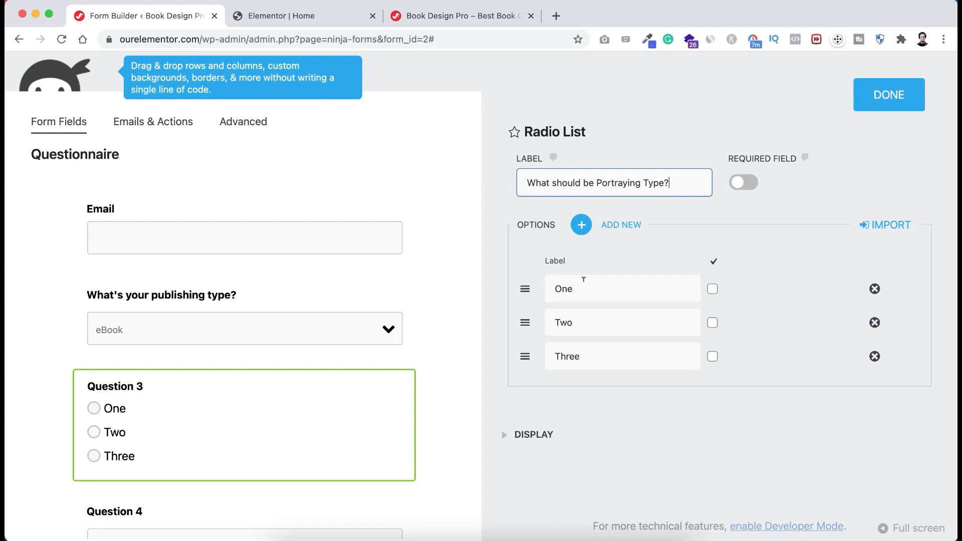
pyautogui.click(583, 288)
pyautogui.press('cmd+a')
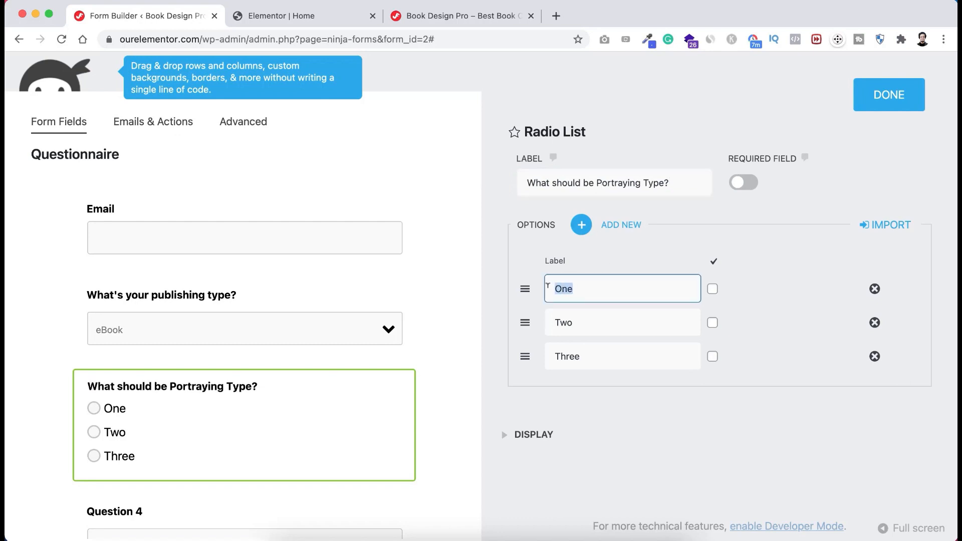
pyautogui.write('Emotion')
pyautogui.press('Tab')
pyautogui.write('The')
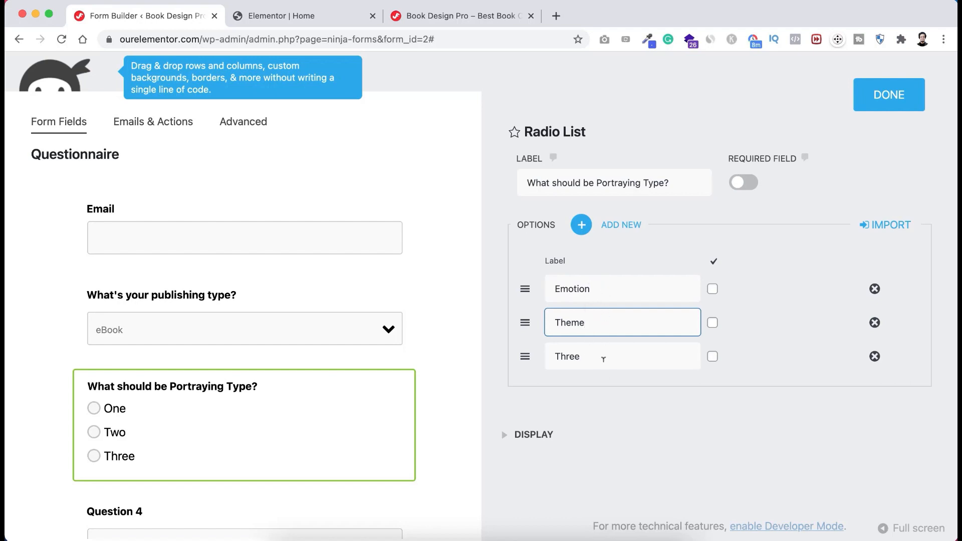
pyautogui.click(874, 357)
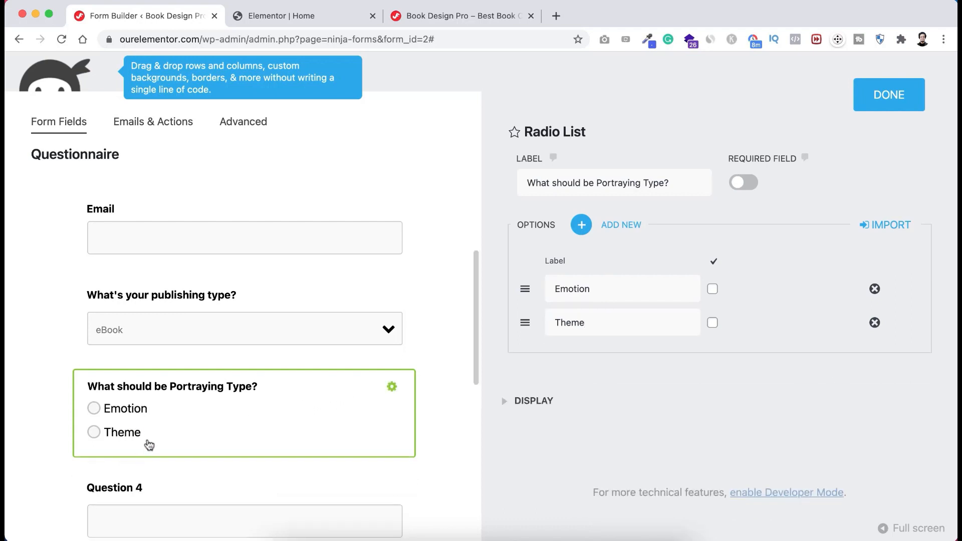
# - Delete Question 4 and relabel the Question 5 paragraph field "Please describe more thoroughly..."
pyautogui.scroll(-5, 209, 476)
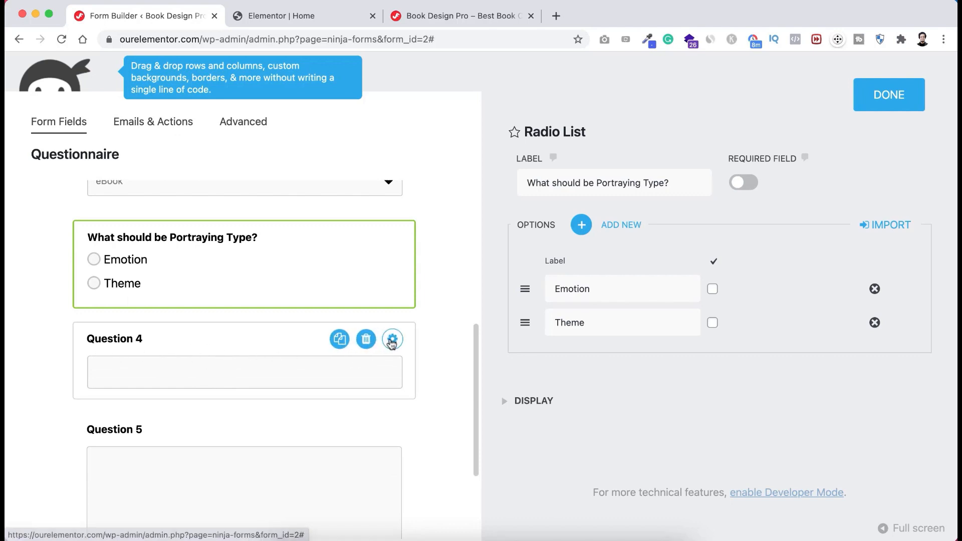
pyautogui.click(366, 339)
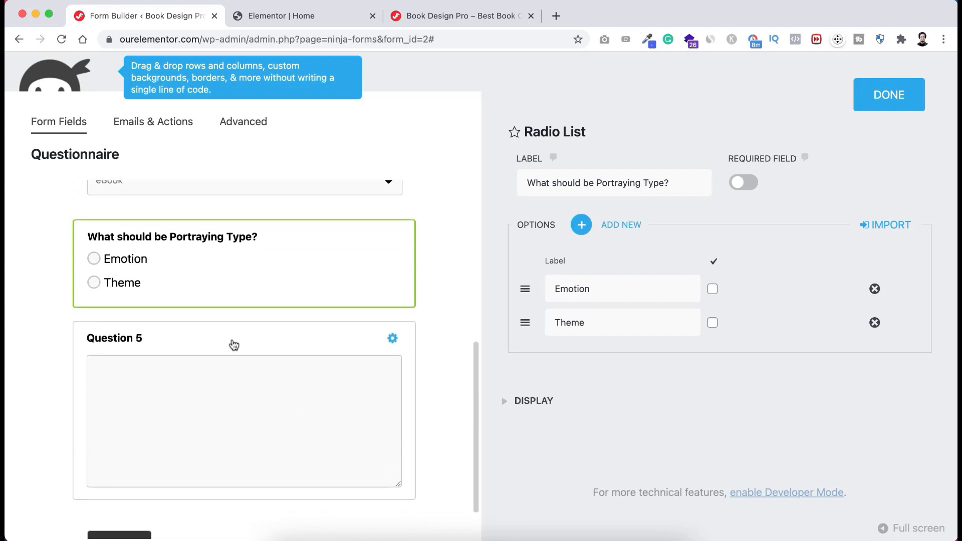
pyautogui.click(234, 344)
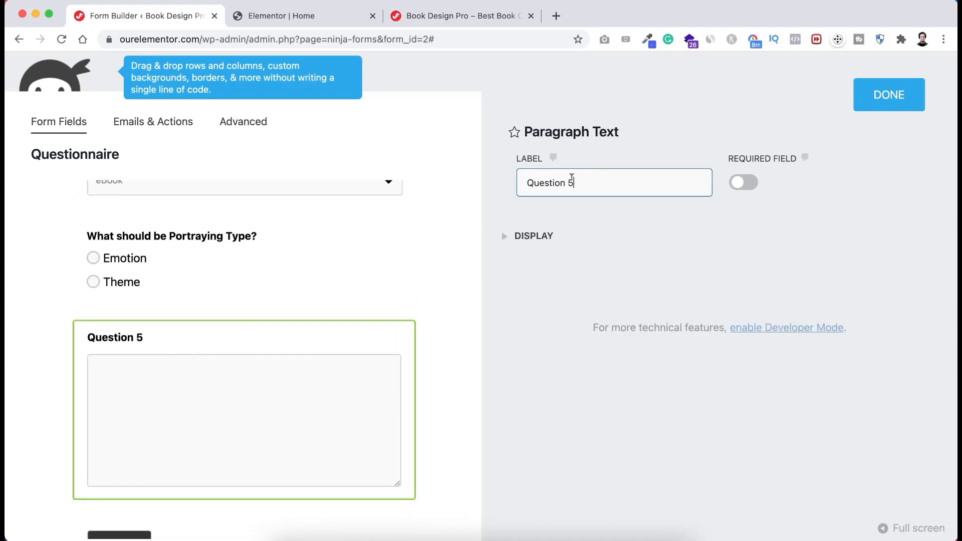
pyautogui.moveTo(574, 183); pyautogui.dragTo(477, 183)
pyautogui.write('Please describe more thoroughly...')
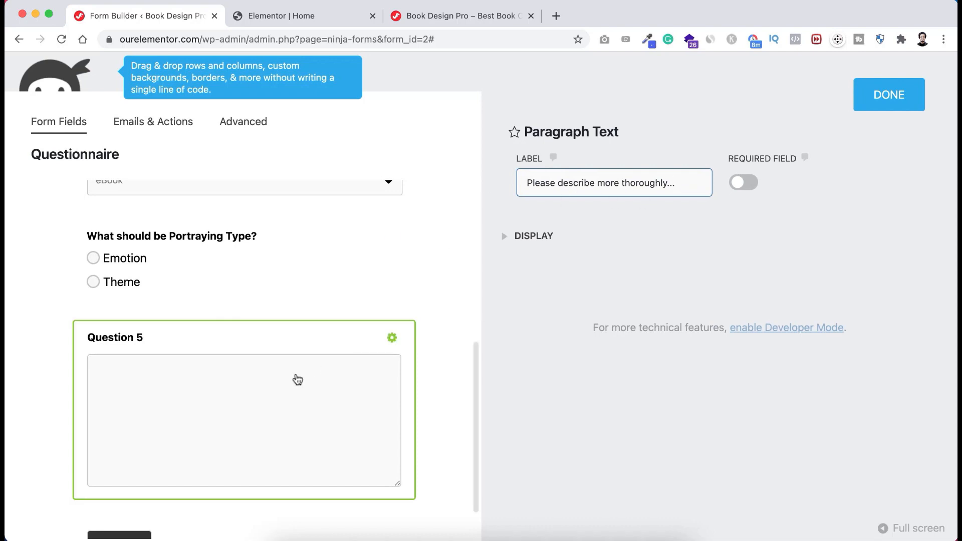
pyautogui.click(270, 350)
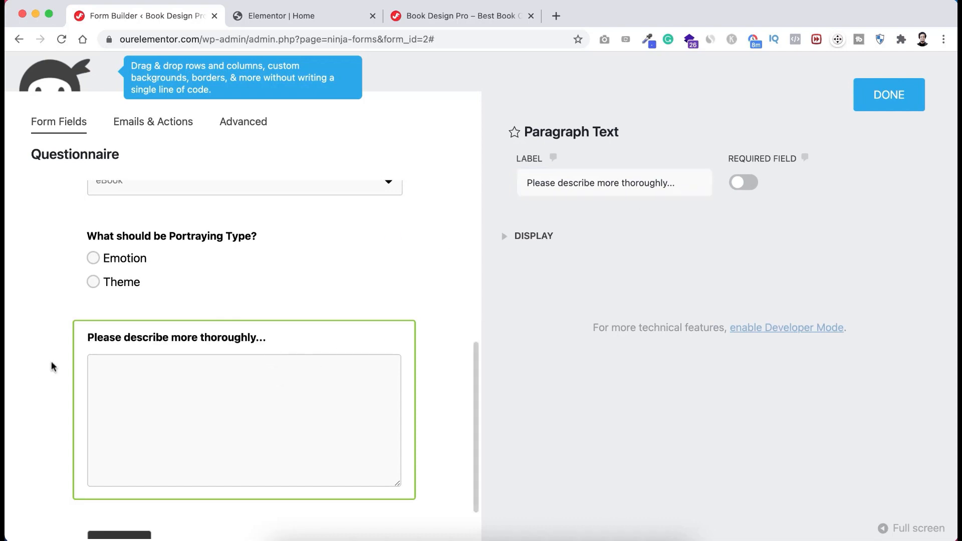
pyautogui.scroll(-2, 52, 367)
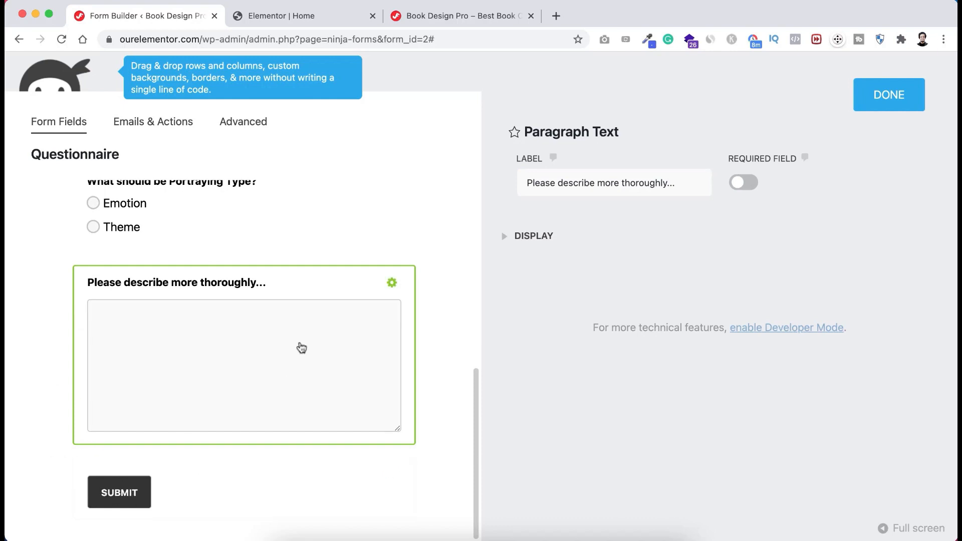
pyautogui.scroll(8, 301, 348)
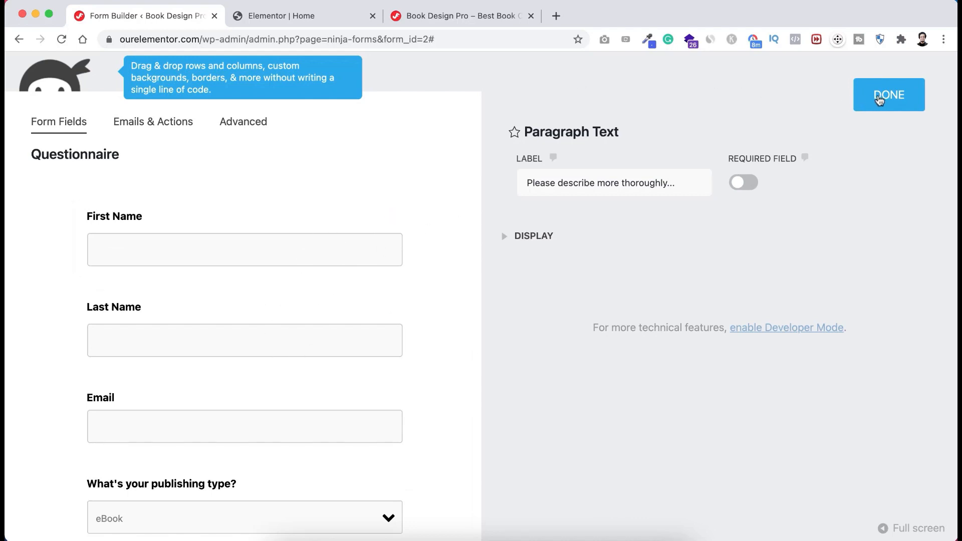
# - Publish the Questionnaire form and exit the builder to the Ninja Forms forms list
pyautogui.click(885, 102)
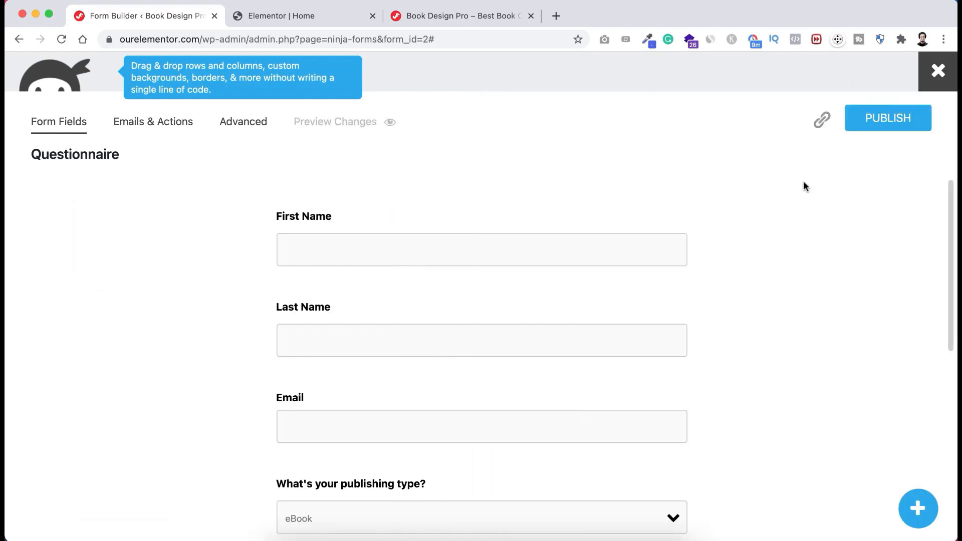
pyautogui.click(883, 120)
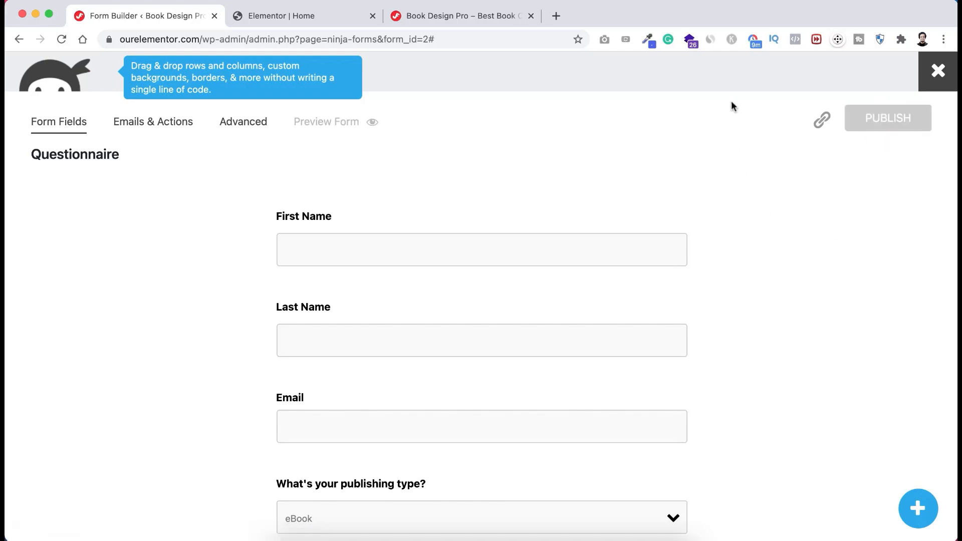
pyautogui.click(938, 71)
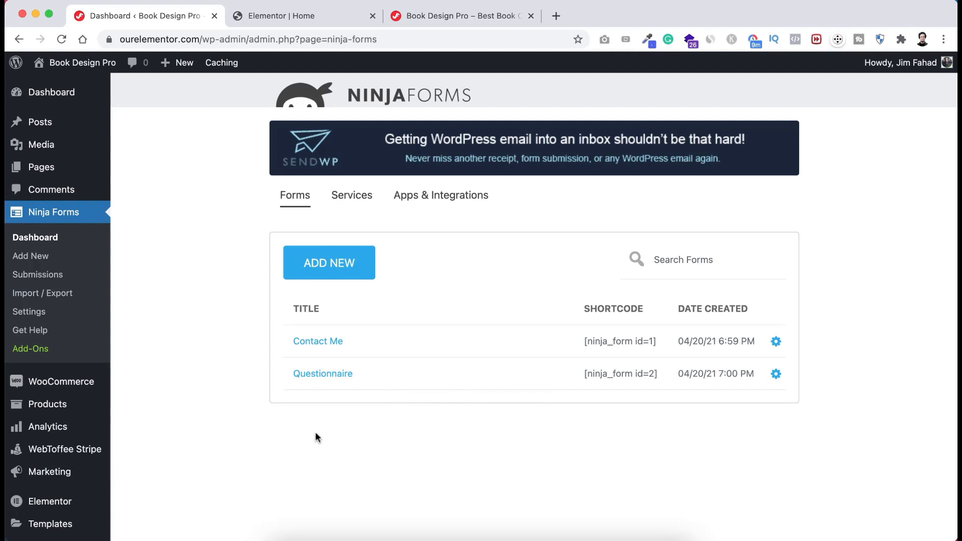
# - Create a new page titled "Project Details" with a Full Width content layout
pyautogui.moveTo(43, 167)
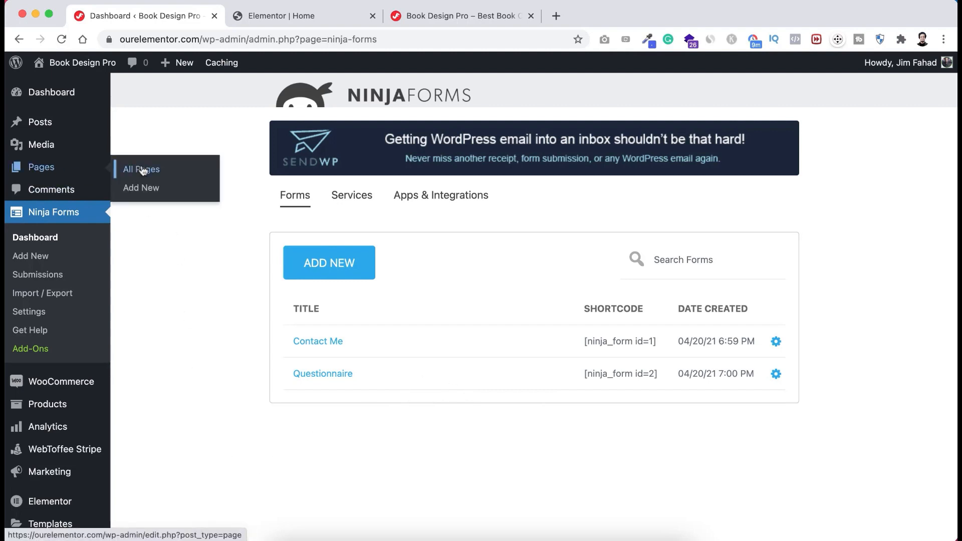
pyautogui.click(143, 190)
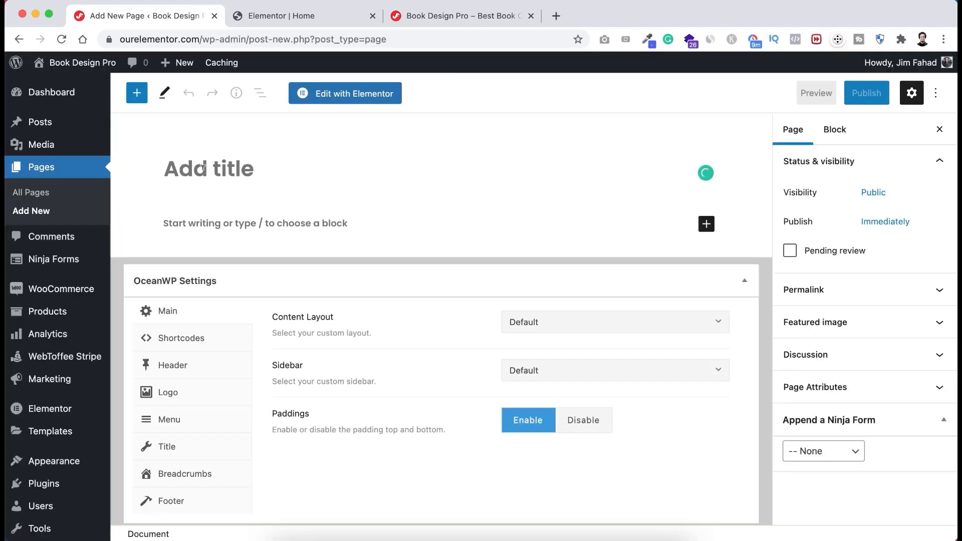
pyautogui.write('Pr')
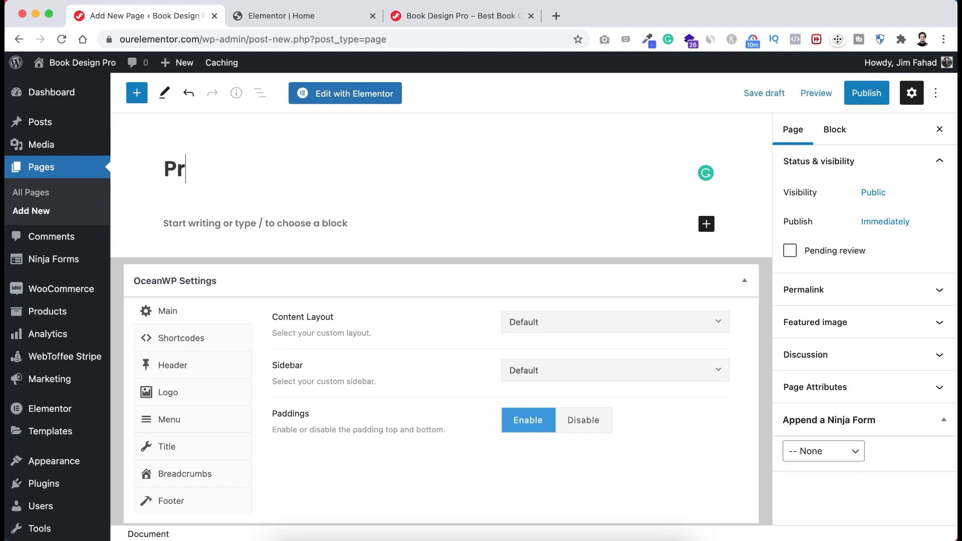
pyautogui.write('oject Details')
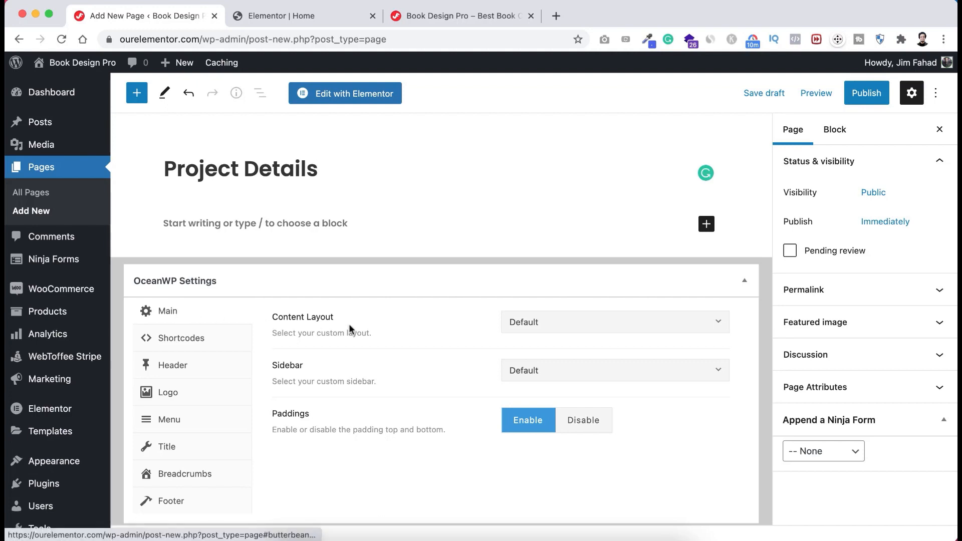
pyautogui.click(559, 326)
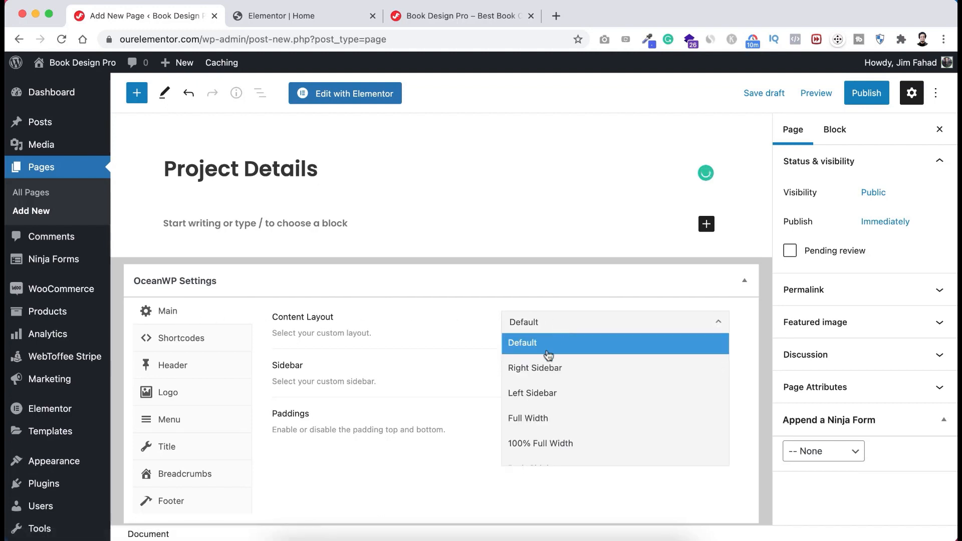
pyautogui.click(539, 417)
# - Disable the page title display and publish the Project Details page
pyautogui.click(190, 454)
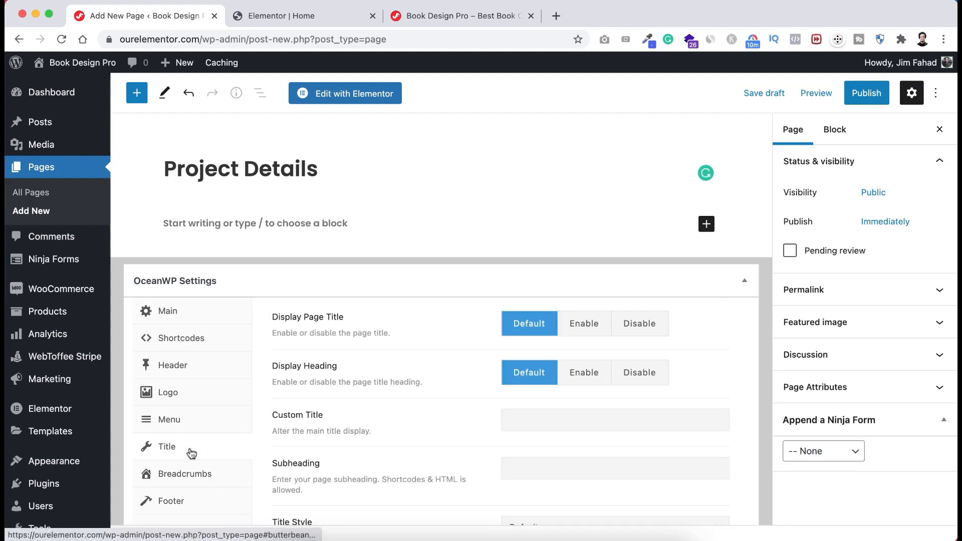
pyautogui.click(644, 326)
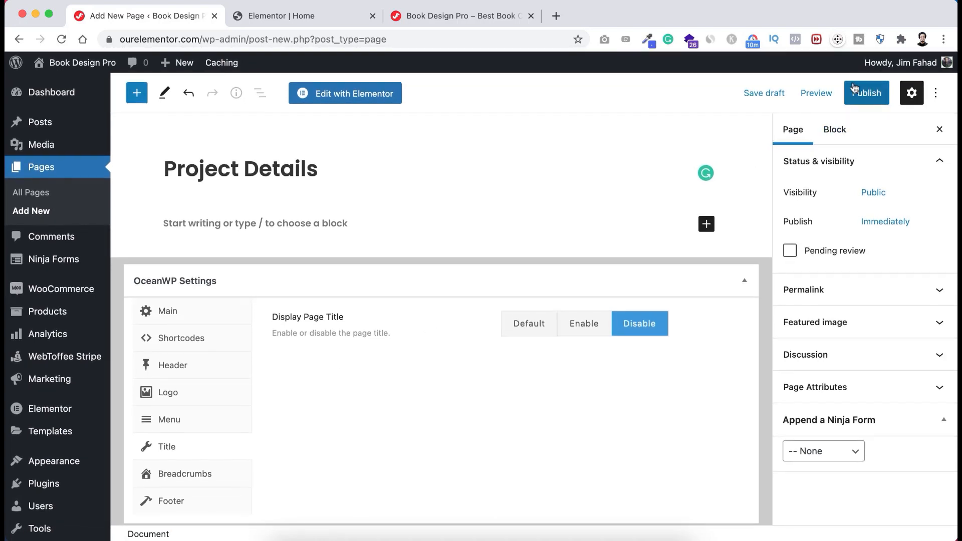
pyautogui.click(858, 93)
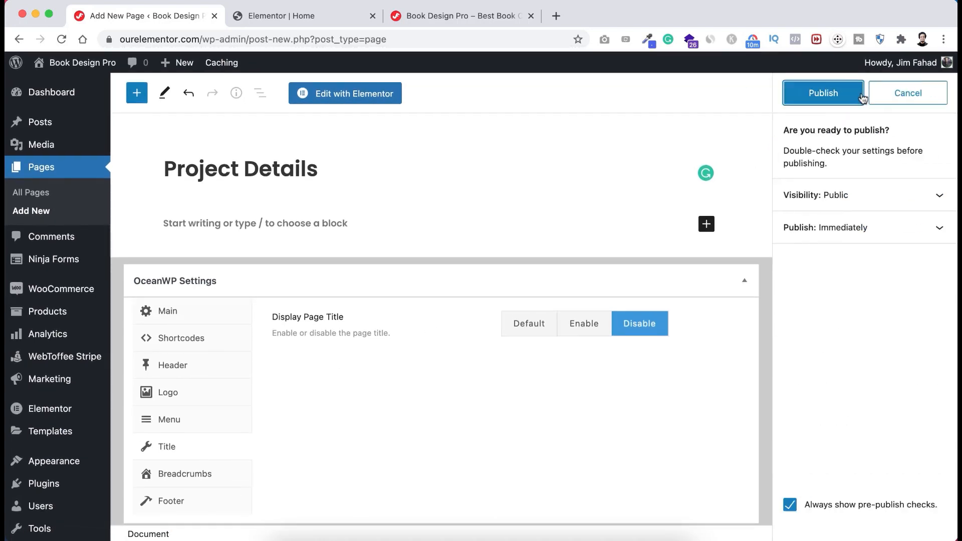
pyautogui.click(823, 94)
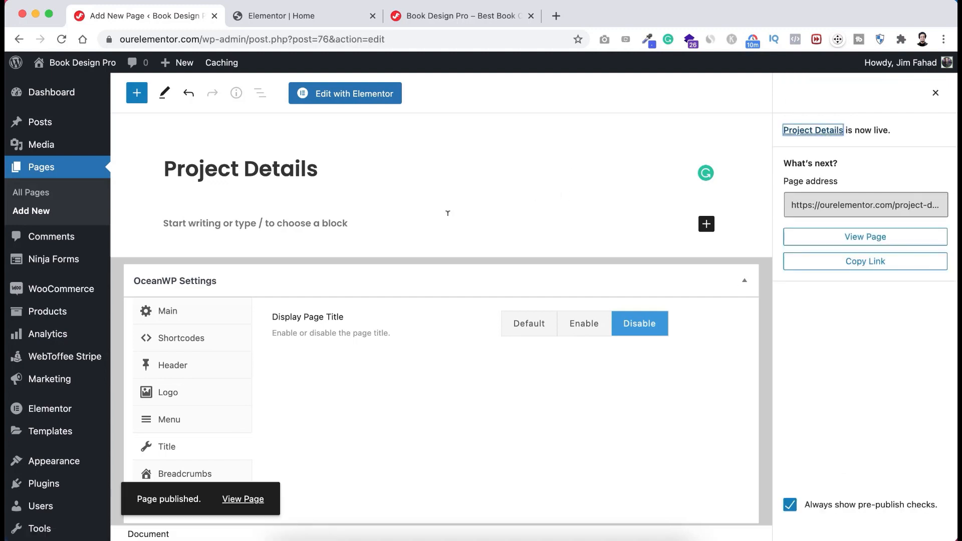
# - Select the Questionnaire form's shortcode [ninja_form id=2] in the Ninja Forms list
pyautogui.moveTo(85, 261)
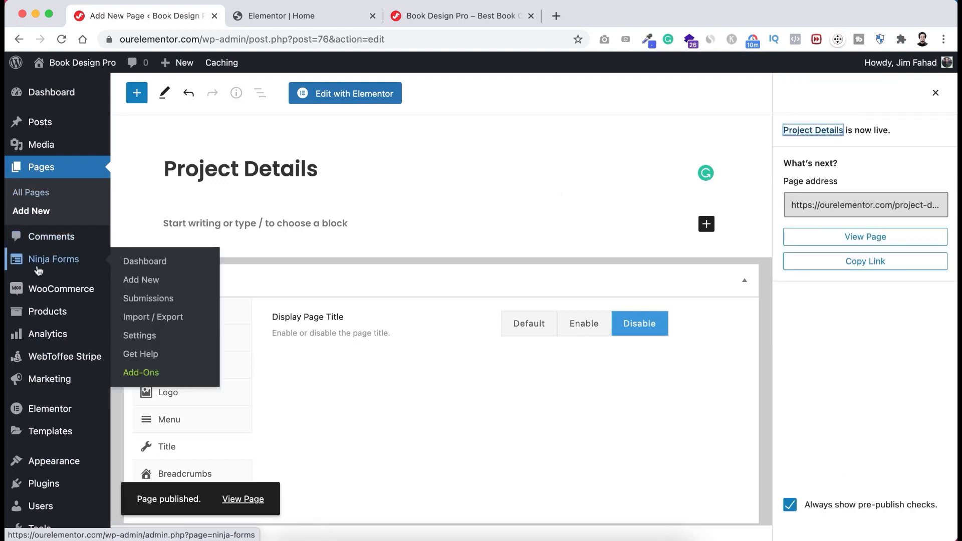
pyautogui.click(144, 262)
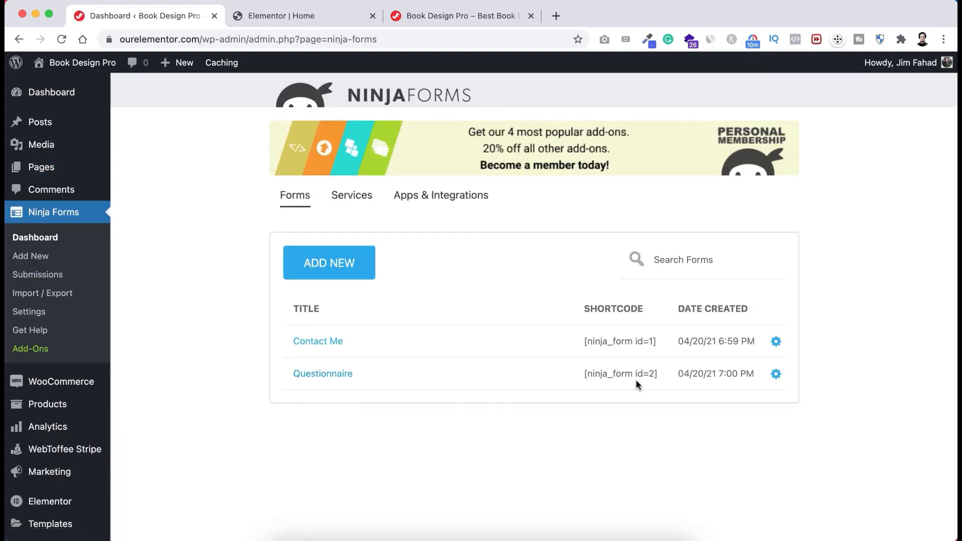
pyautogui.moveTo(658, 374); pyautogui.dragTo(606, 374)
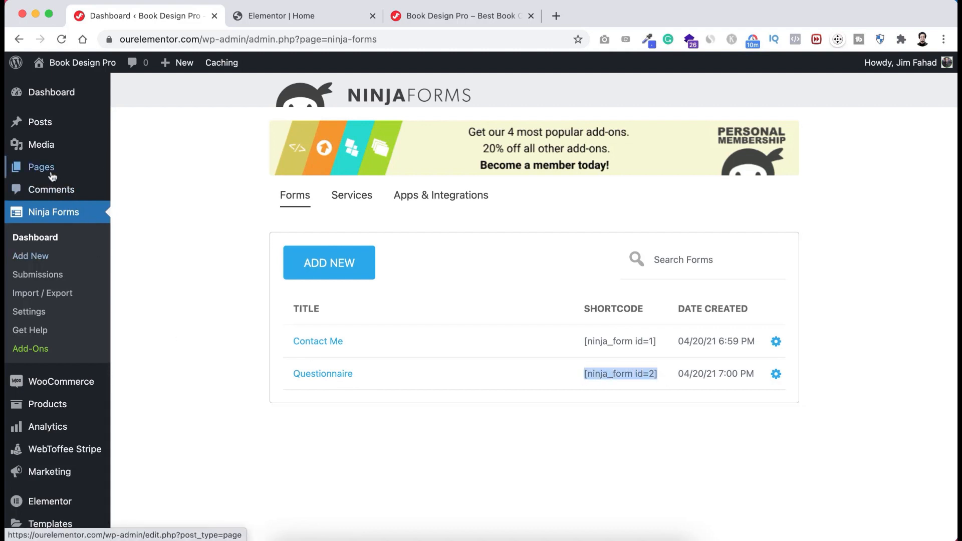
# - Open the Project Details page for editing from All Pages
pyautogui.moveTo(50, 171)
pyautogui.click(147, 170)
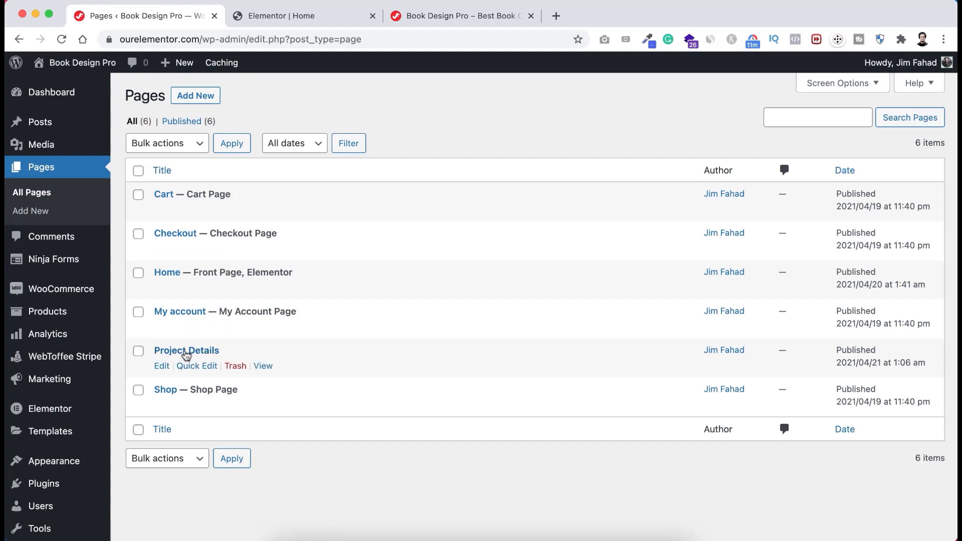
pyautogui.click(164, 367)
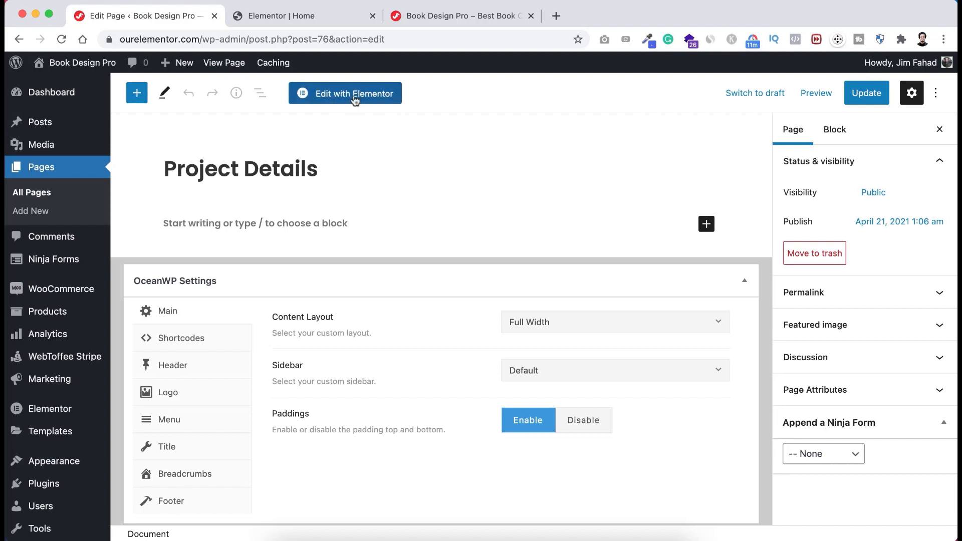
# - Open Project Details in Elementor and add a single-column section
pyautogui.click(354, 97)
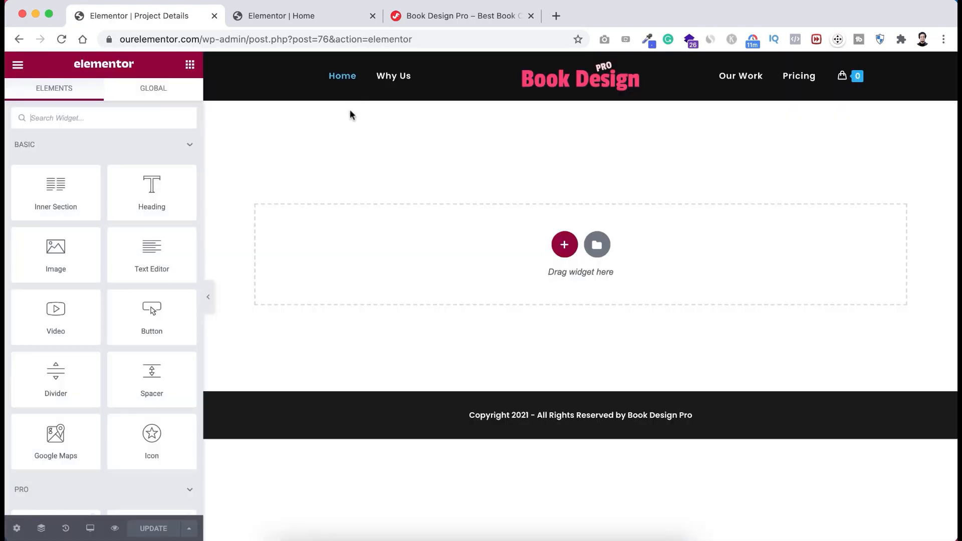
pyautogui.click(564, 245)
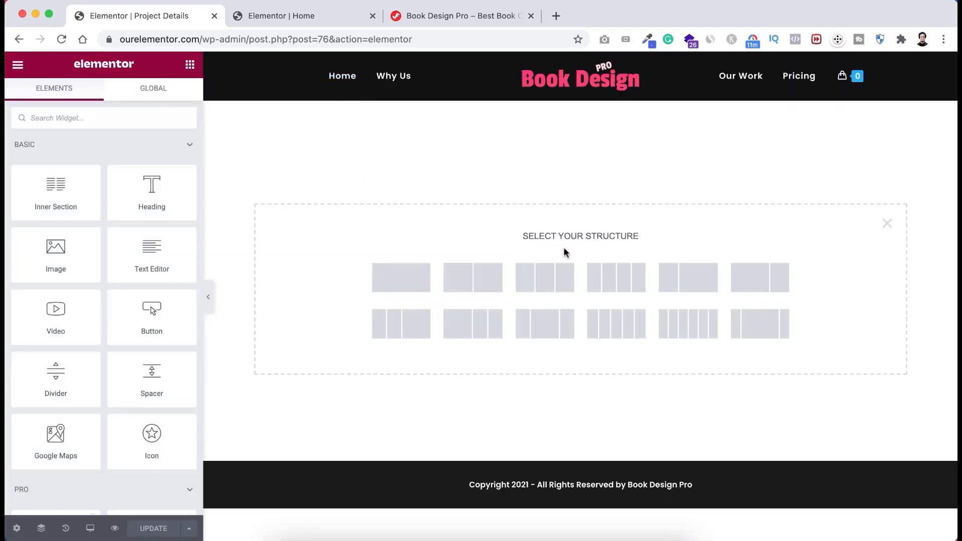
pyautogui.click(416, 279)
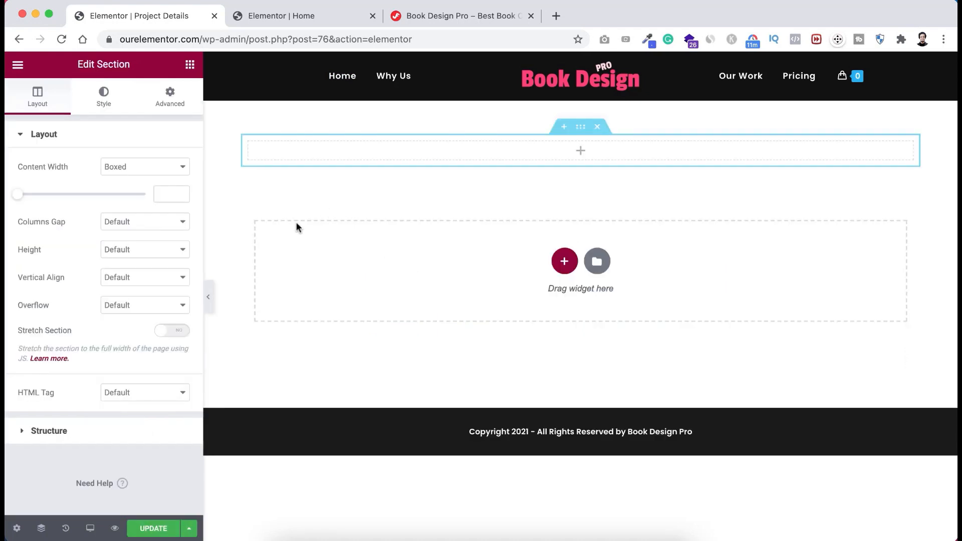
# - Give the section unlinked percent padding: 5 top and bottom, 10 left and right
pyautogui.click(170, 100)
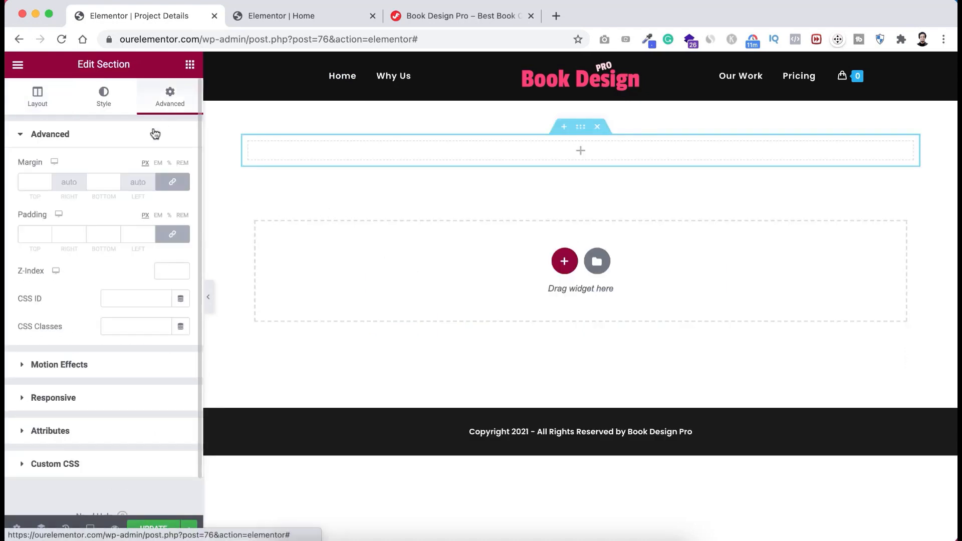
pyautogui.click(172, 236)
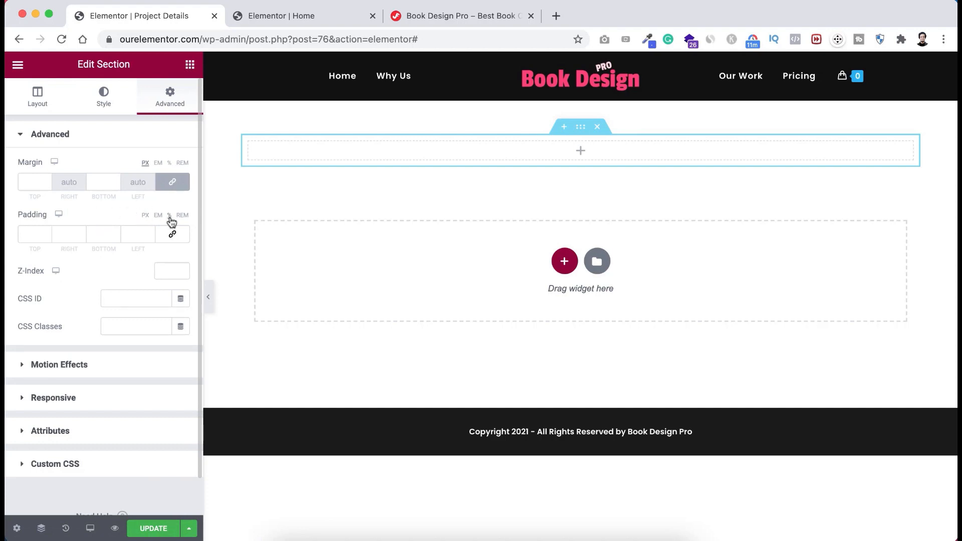
pyautogui.click(170, 215)
pyautogui.click(35, 233)
pyautogui.write('5')
pyautogui.click(61, 233)
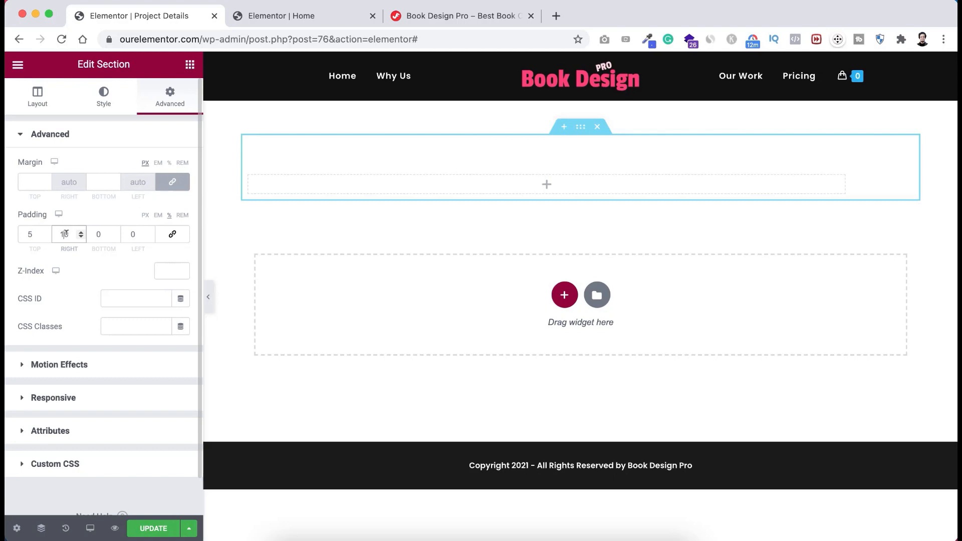
pyautogui.write('10')
pyautogui.click(133, 234)
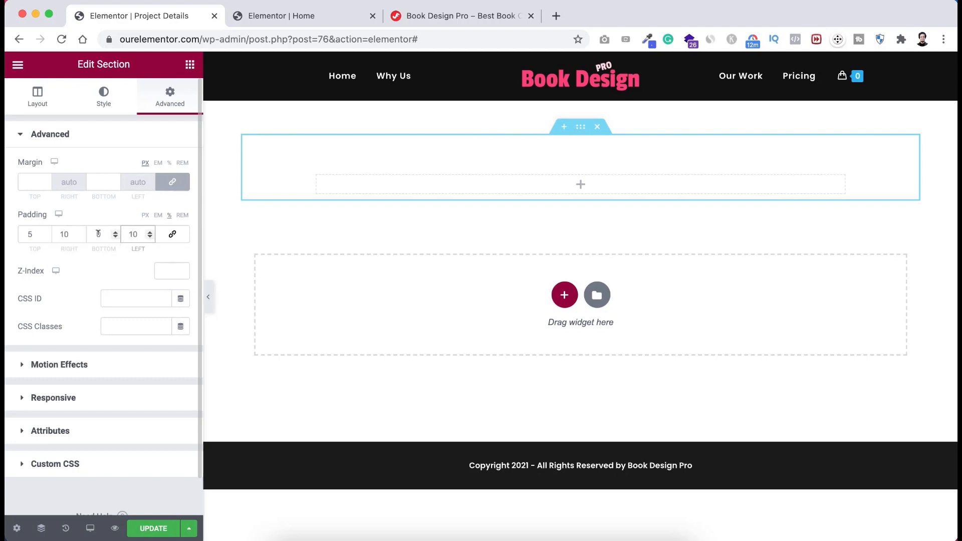
pyautogui.click(98, 234)
pyautogui.write('50')
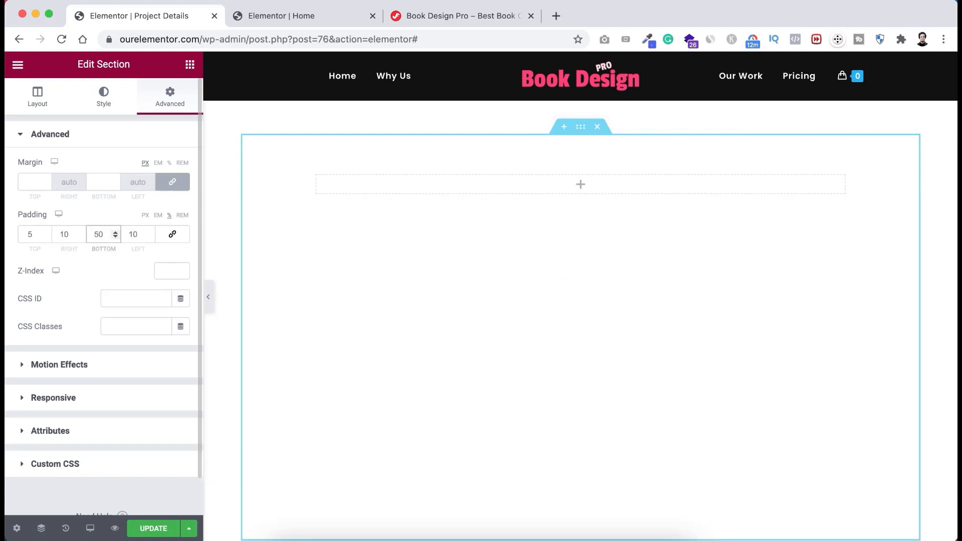
pyautogui.press('BackSpace')
pyautogui.press('BackSpace')
pyautogui.write('05')
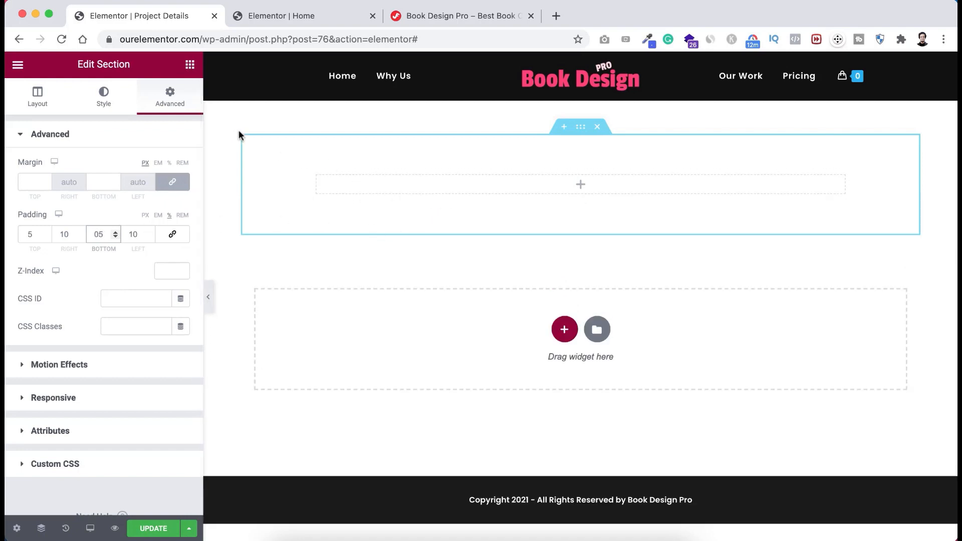
# - Add a centred heading reading "Thanks for Ordering!" to the section
pyautogui.click(190, 64)
pyautogui.moveTo(153, 189); pyautogui.dragTo(551, 183)
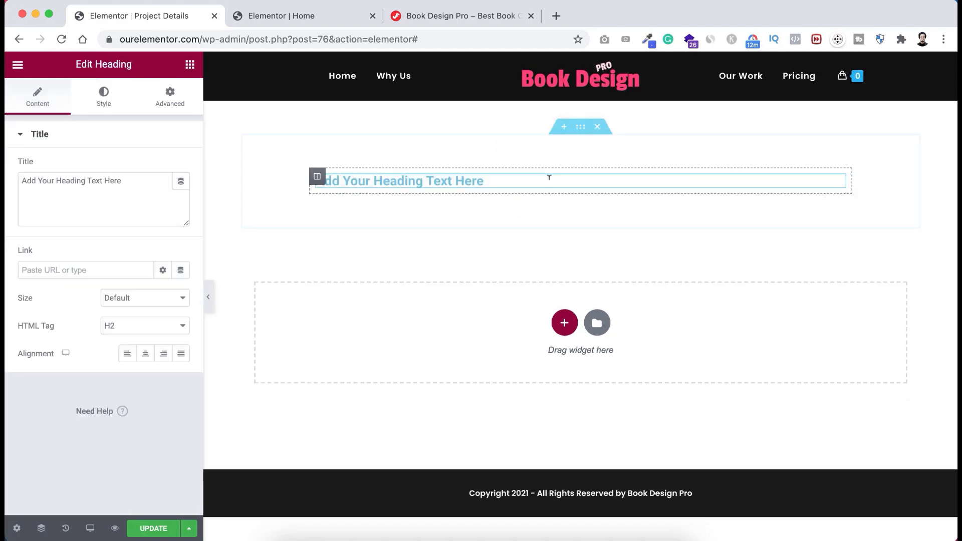
pyautogui.click(145, 355)
pyautogui.moveTo(123, 181); pyautogui.dragTo(7, 186)
pyautogui.write('Thans')
pyautogui.press('BackSpace')
pyautogui.write('ks for')
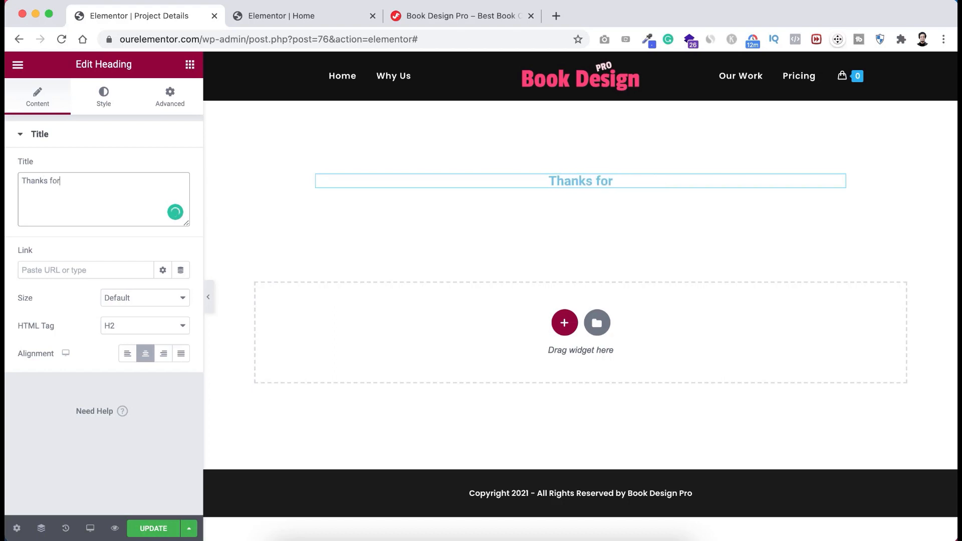
pyautogui.write(' Ordering!')
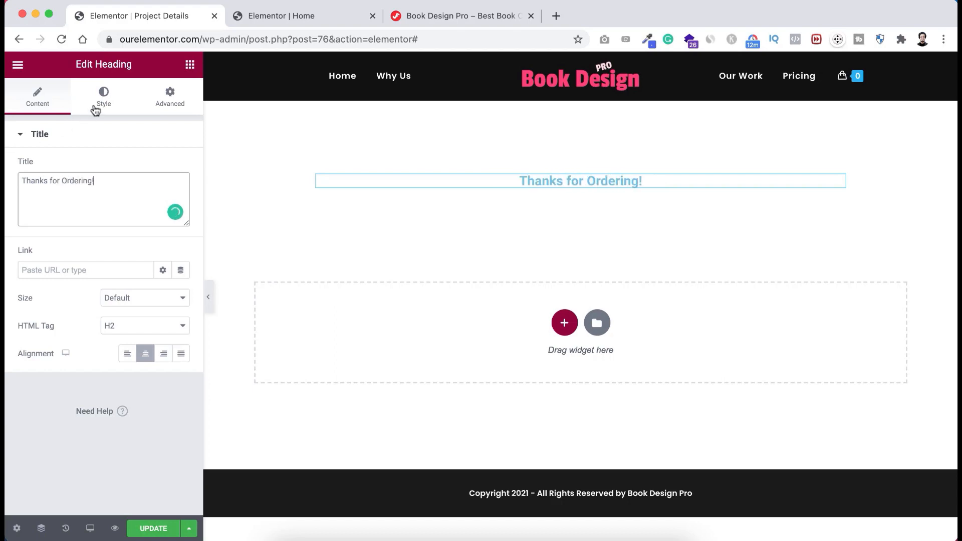
# - Set the heading text colour to #111111
pyautogui.click(103, 98)
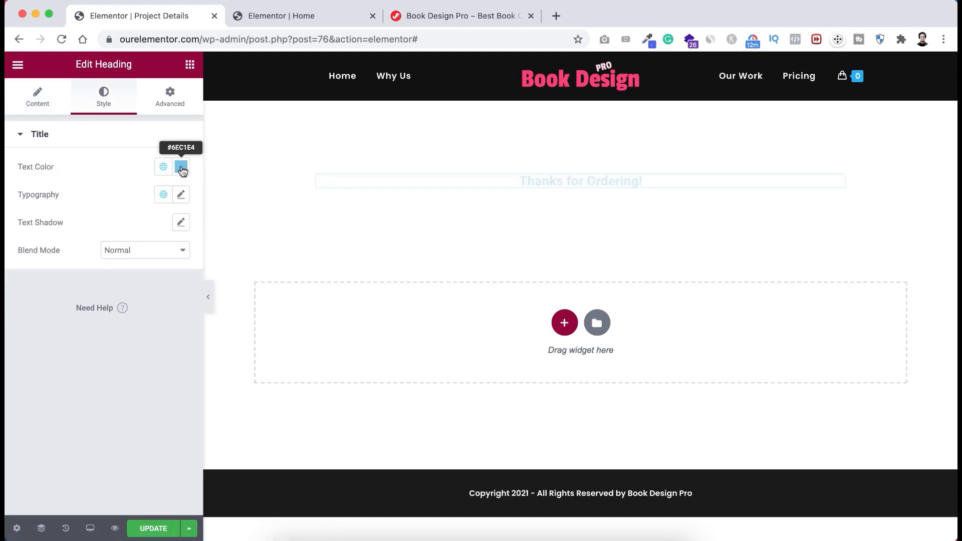
pyautogui.click(181, 167)
pyautogui.write('#111111')
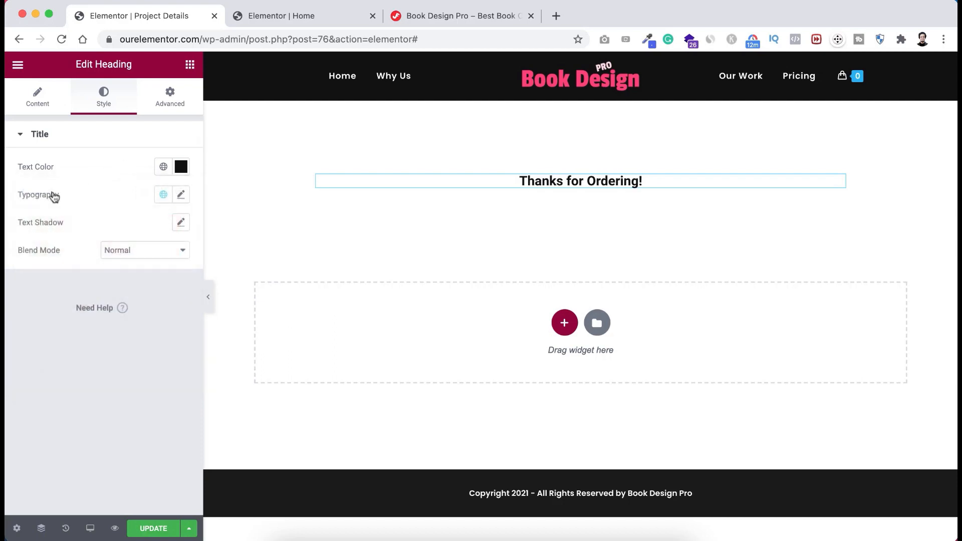
# - Set the heading typography to Poppins, 34 px, weight 700
pyautogui.click(181, 195)
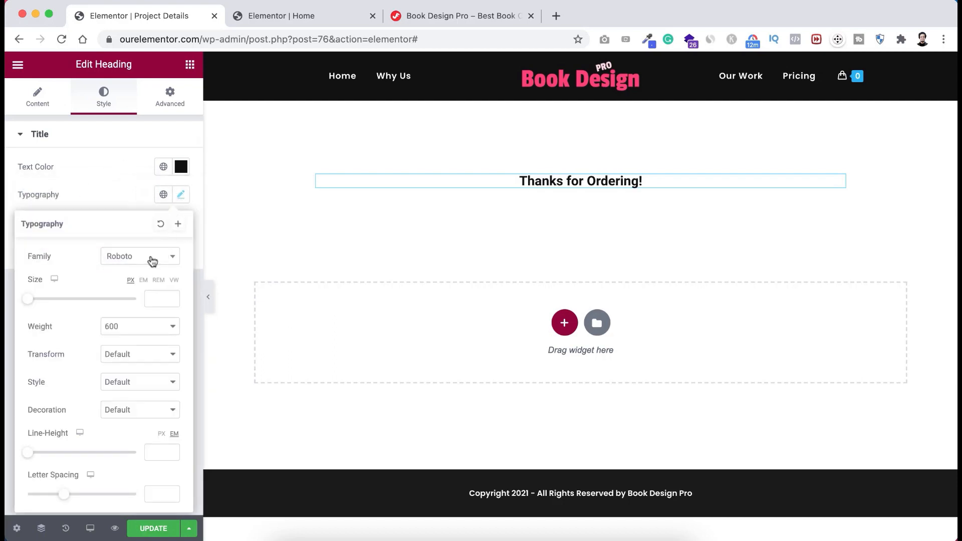
pyautogui.click(153, 261)
pyautogui.write('popp')
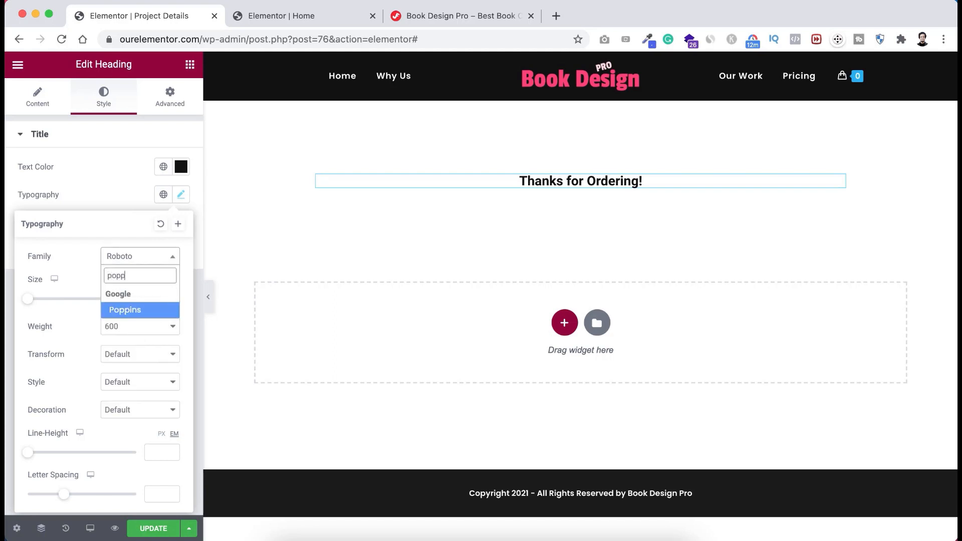
pyautogui.press('Return')
pyautogui.click(152, 296)
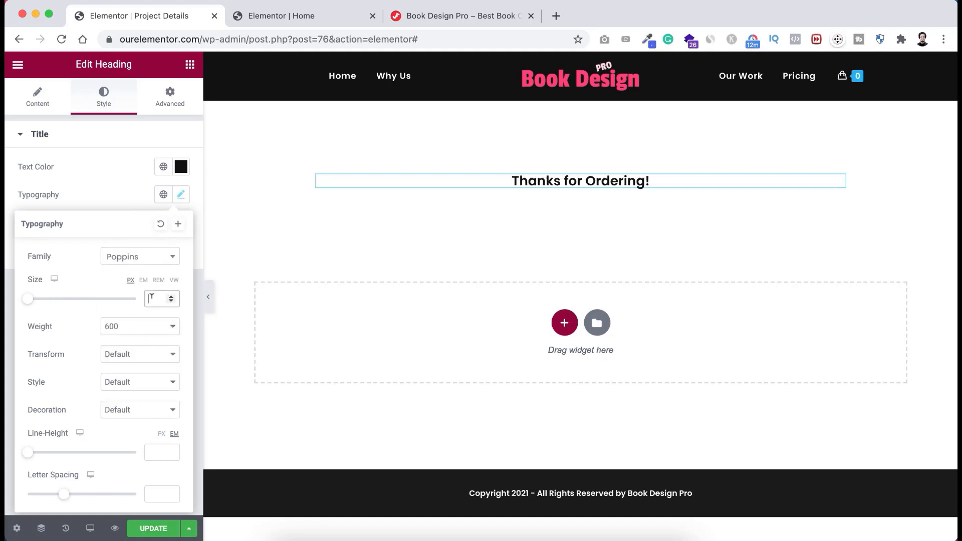
pyautogui.write('34')
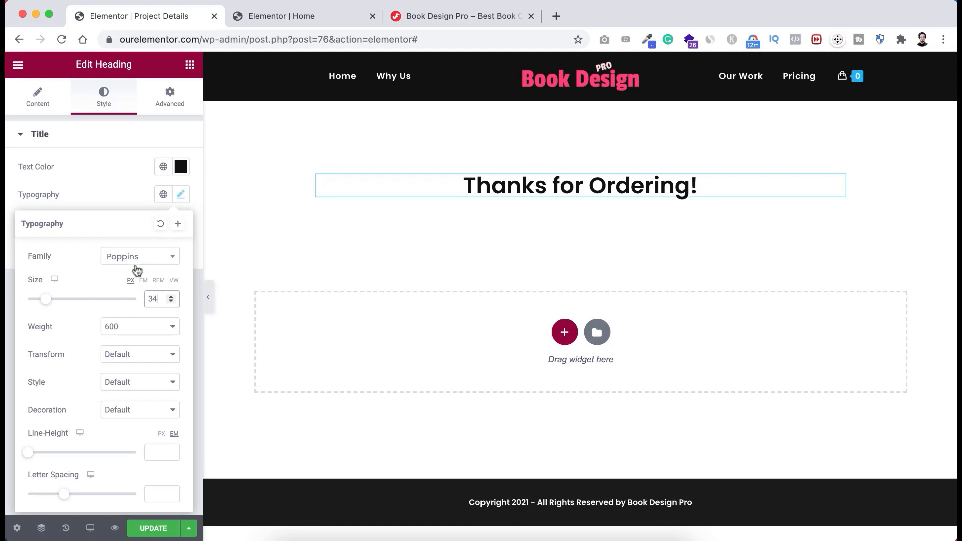
pyautogui.click(119, 332)
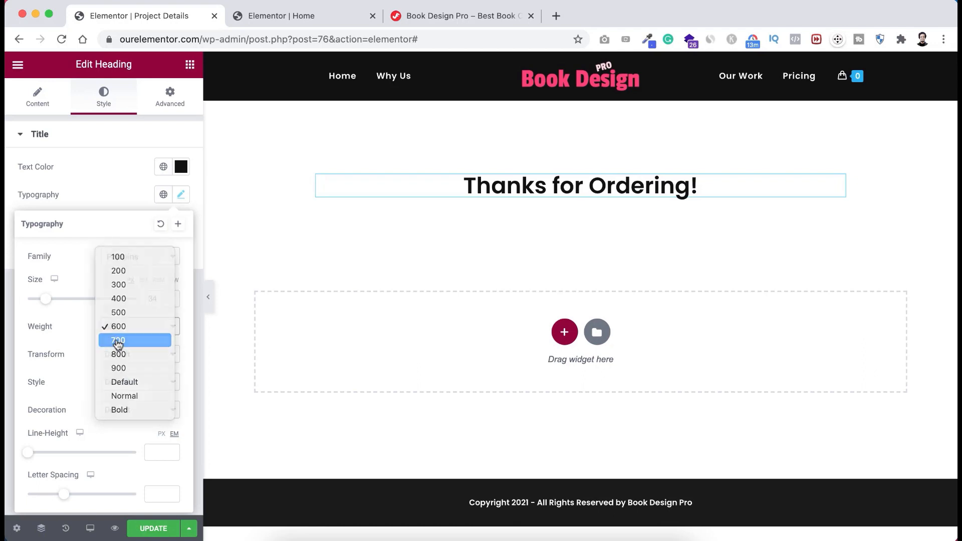
pyautogui.click(119, 341)
pyautogui.click(728, 189)
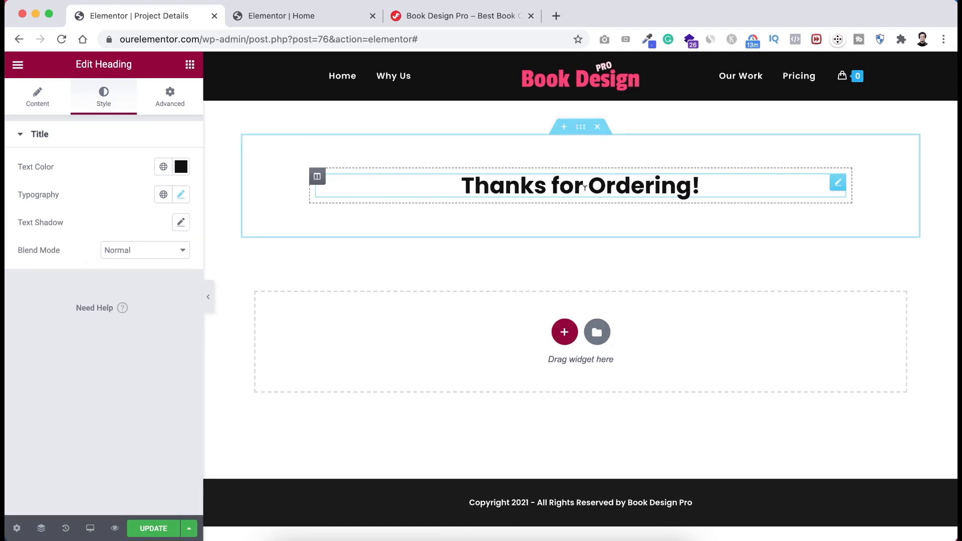
pyautogui.rightClick(733, 187)
# - Duplicate the heading and change its text to "Please Use the same email address you used on the Checkout Pge"
pyautogui.click(752, 215)
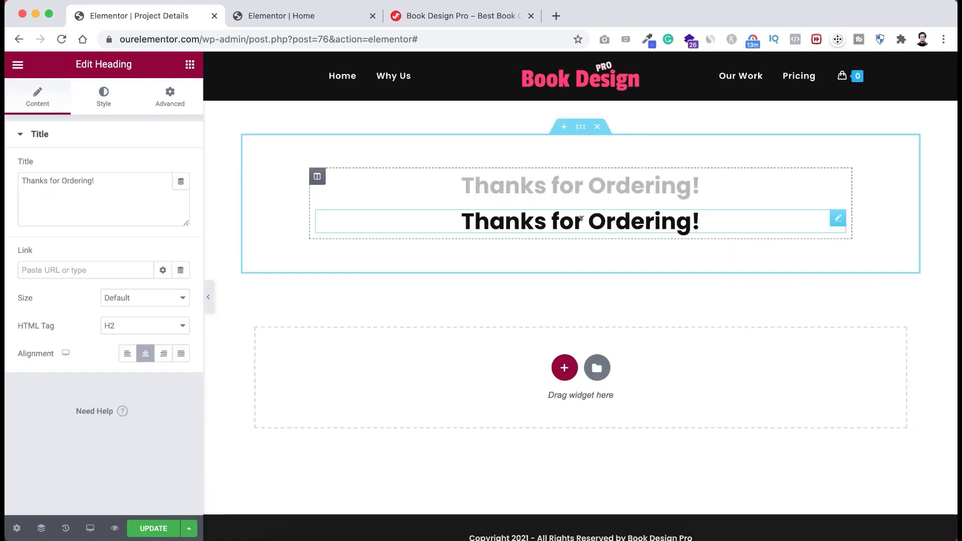
pyautogui.tripleClick(582, 218)
pyautogui.write('Plea')
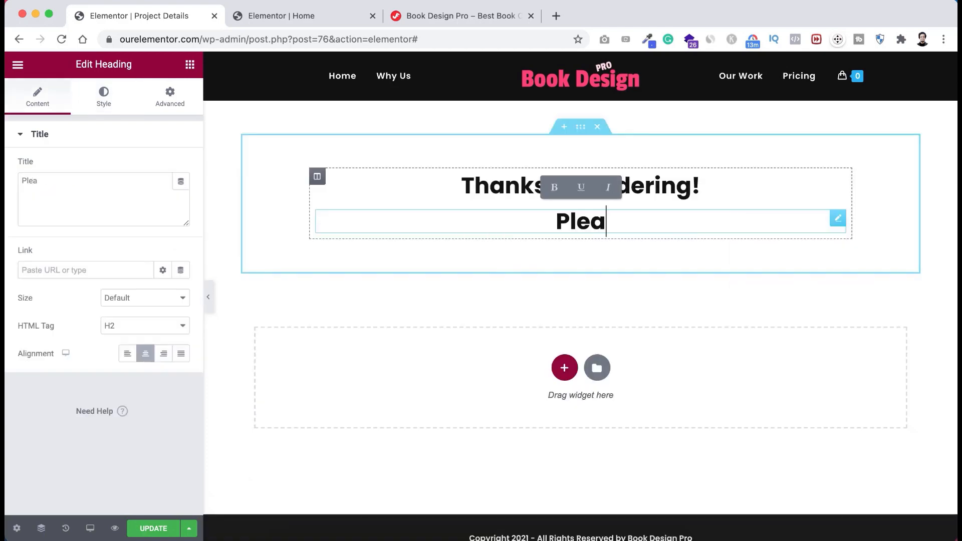
pyautogui.write('se Use the ')
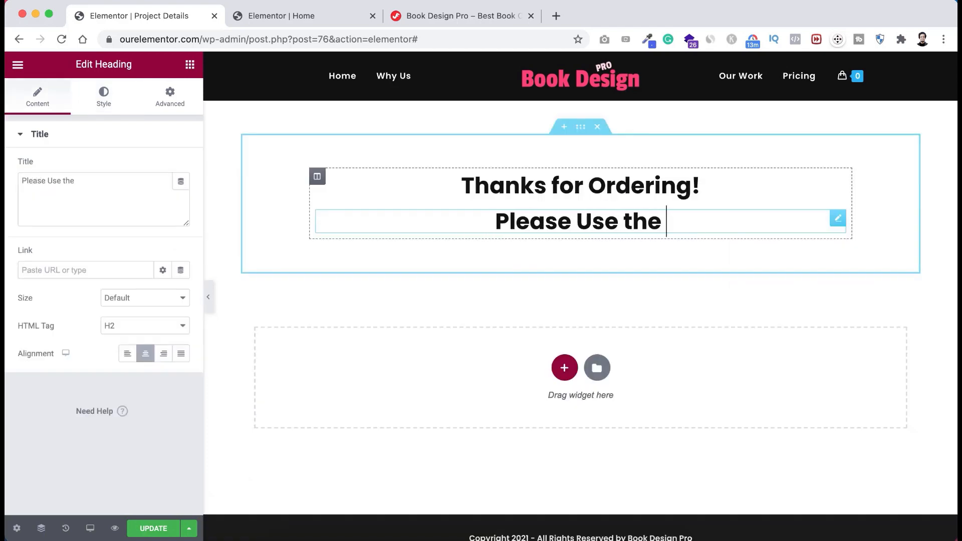
pyautogui.write('same email ad')
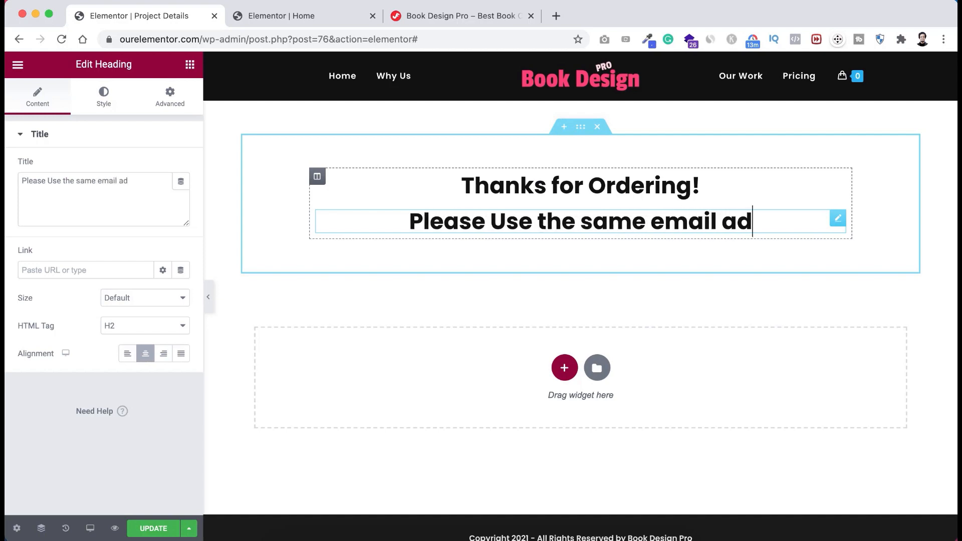
pyautogui.write('dress you used')
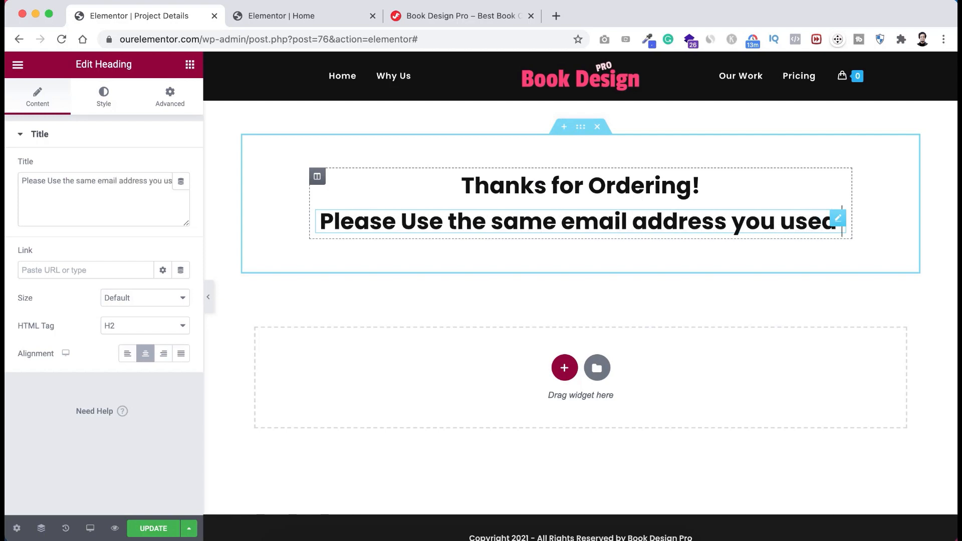
pyautogui.write(' on the Checkout P')
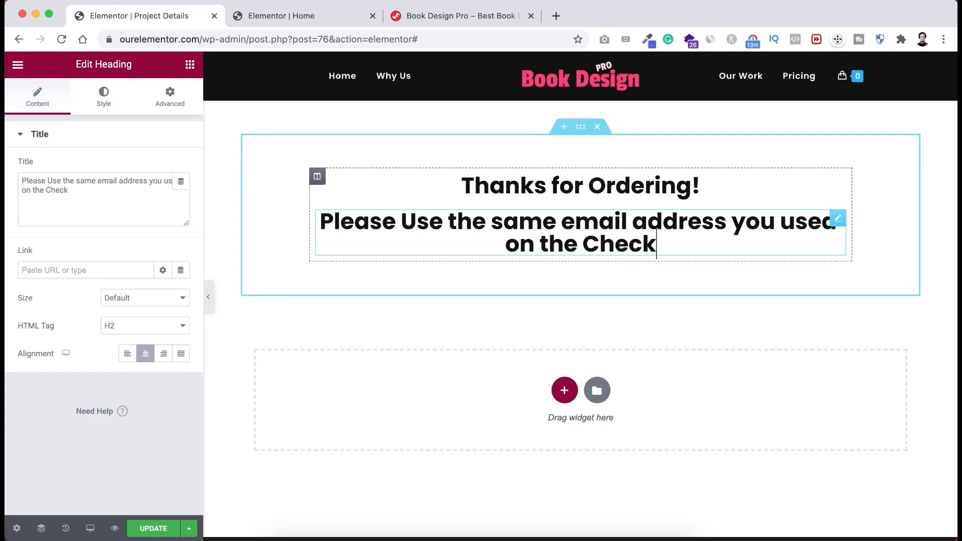
pyautogui.write('ge')
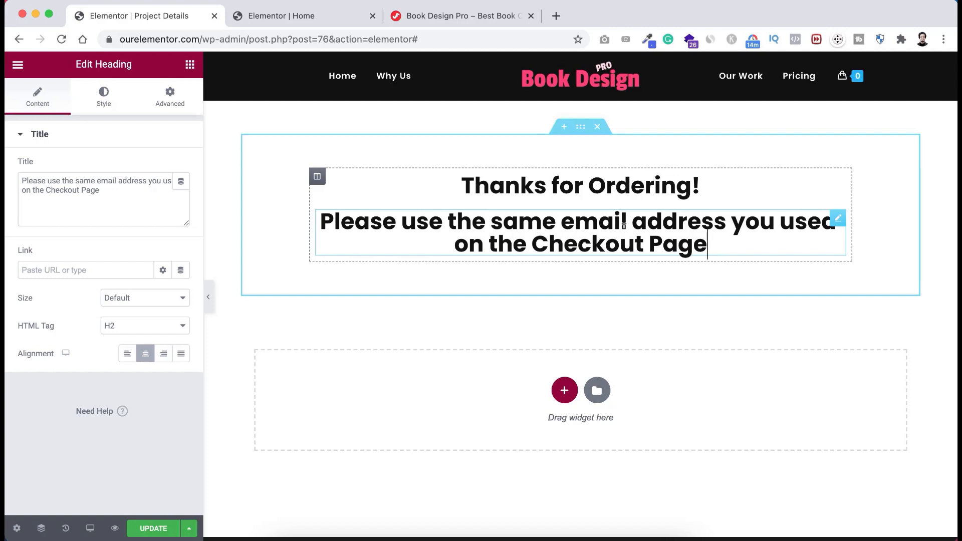
# - Make the subheading the global Pink colour at 19 px font size
pyautogui.click(105, 104)
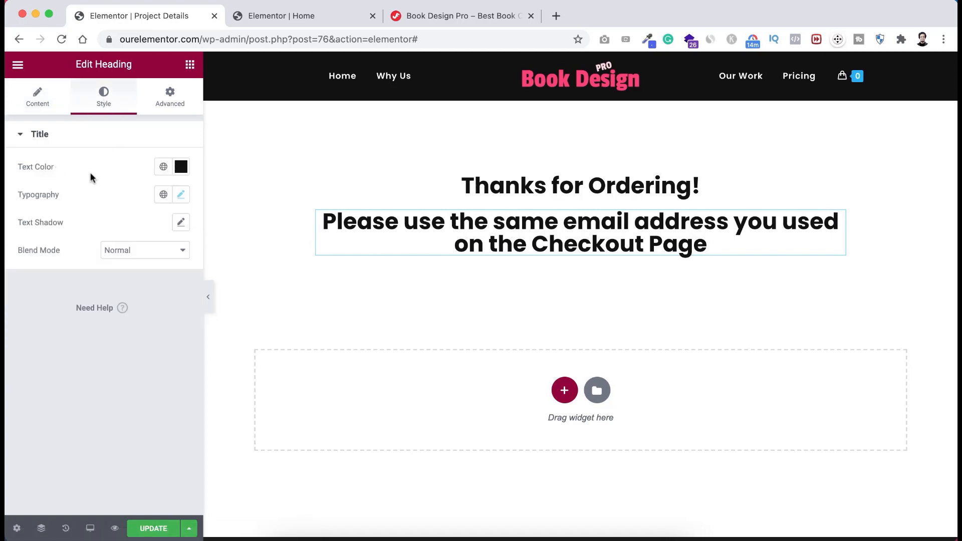
pyautogui.click(181, 167)
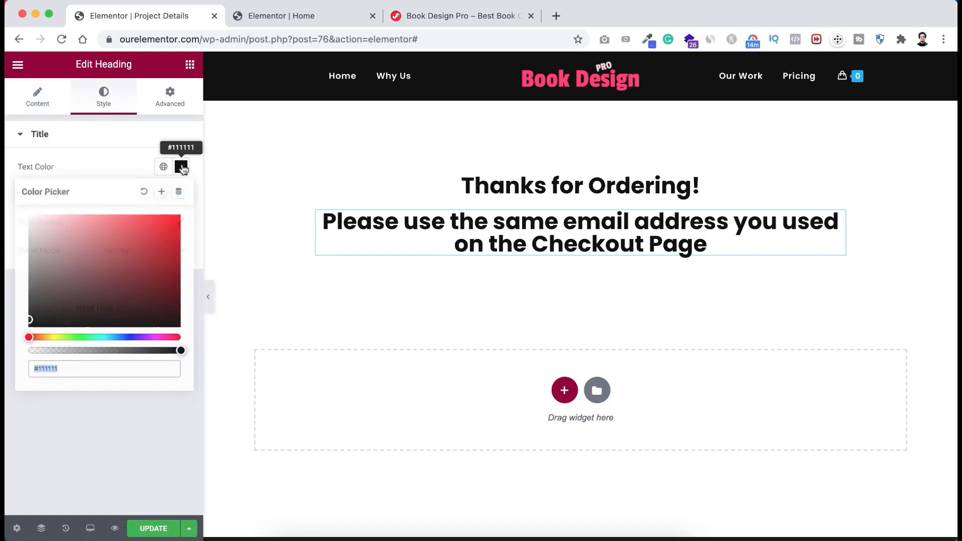
pyautogui.click(125, 150)
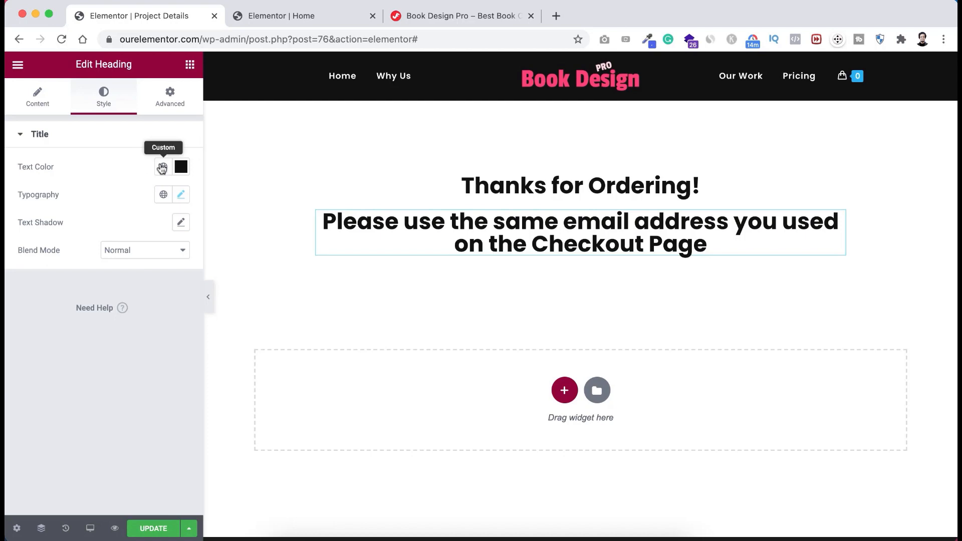
pyautogui.click(164, 167)
pyautogui.click(117, 223)
pyautogui.click(181, 197)
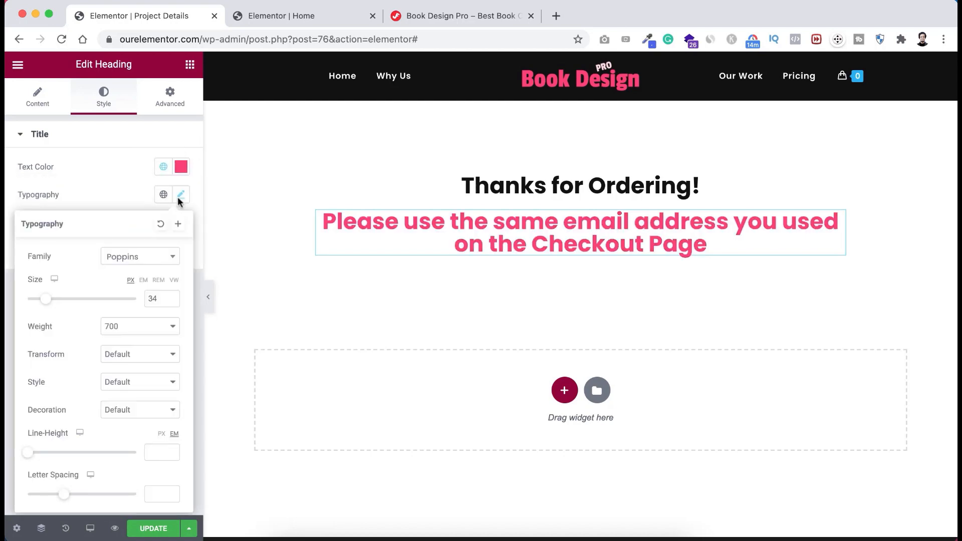
pyautogui.moveTo(48, 299); pyautogui.dragTo(41, 303)
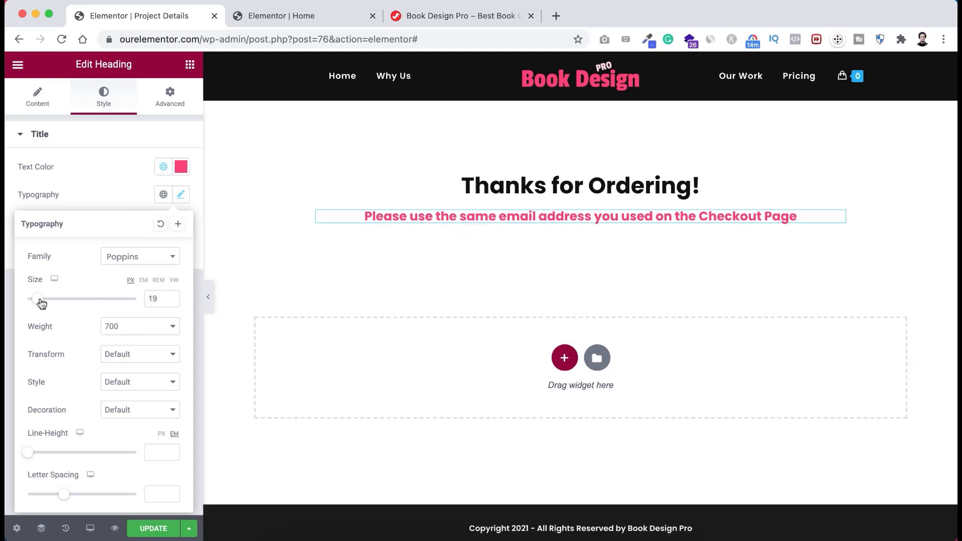
pyautogui.click(123, 189)
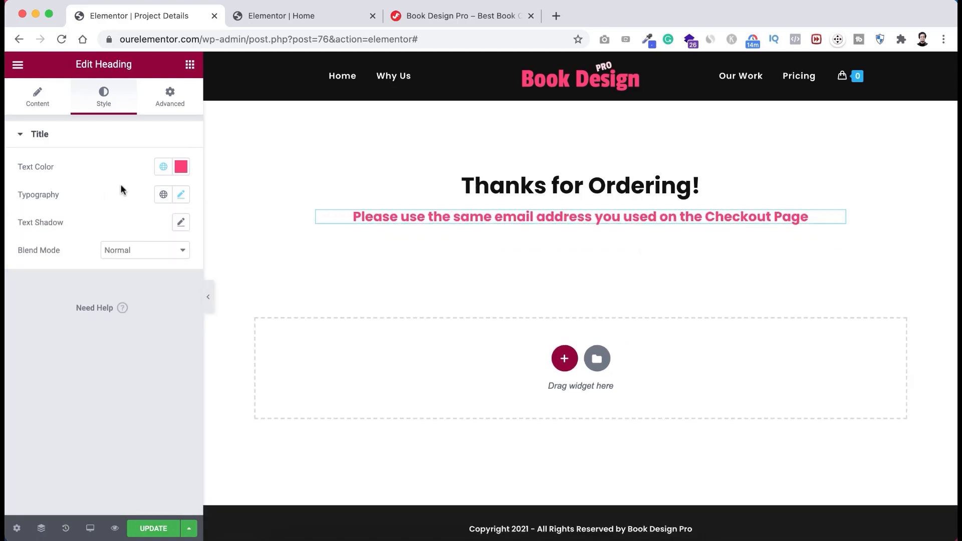
# - Give the subheading 50 px bottom padding with sides unlinked
pyautogui.click(170, 95)
pyautogui.click(172, 234)
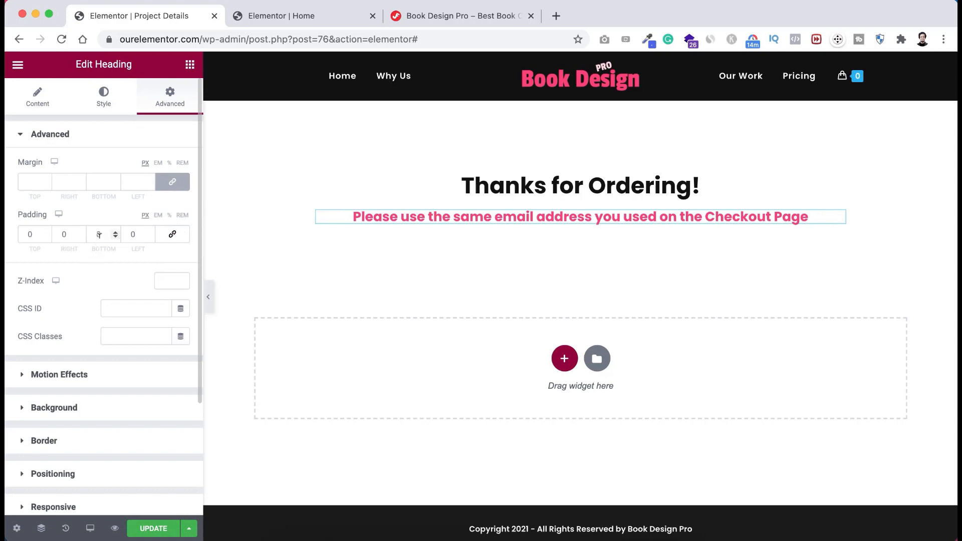
pyautogui.click(98, 234)
pyautogui.write('40')
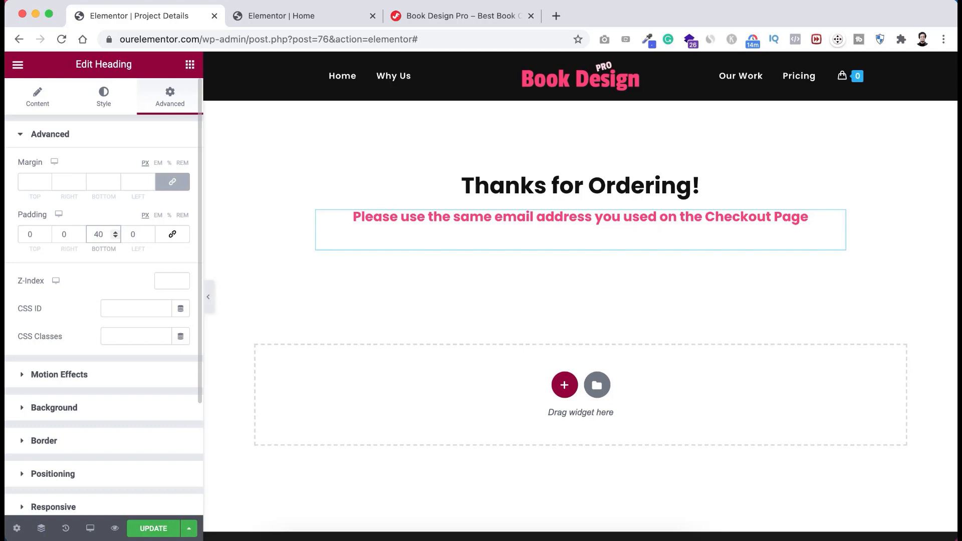
pyautogui.press('BackSpace')
pyautogui.write('5')
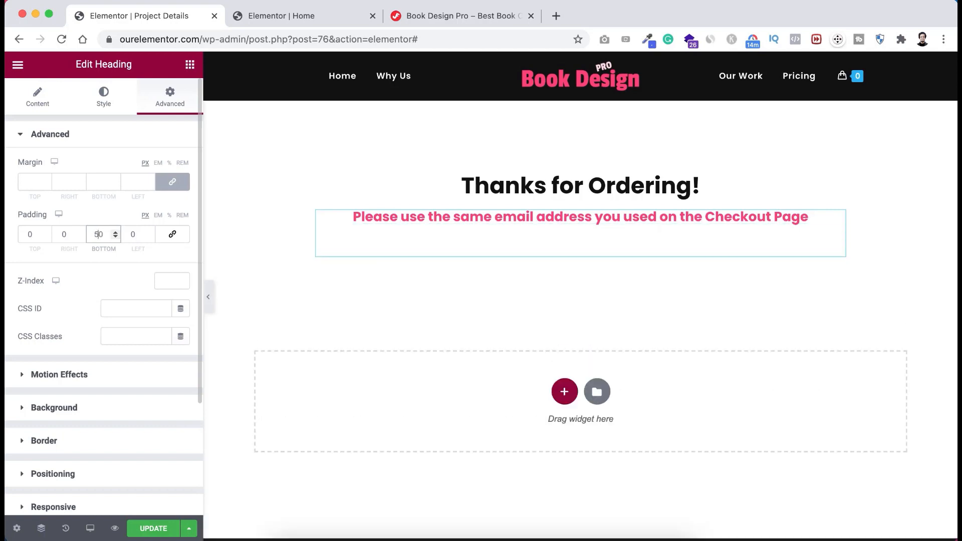
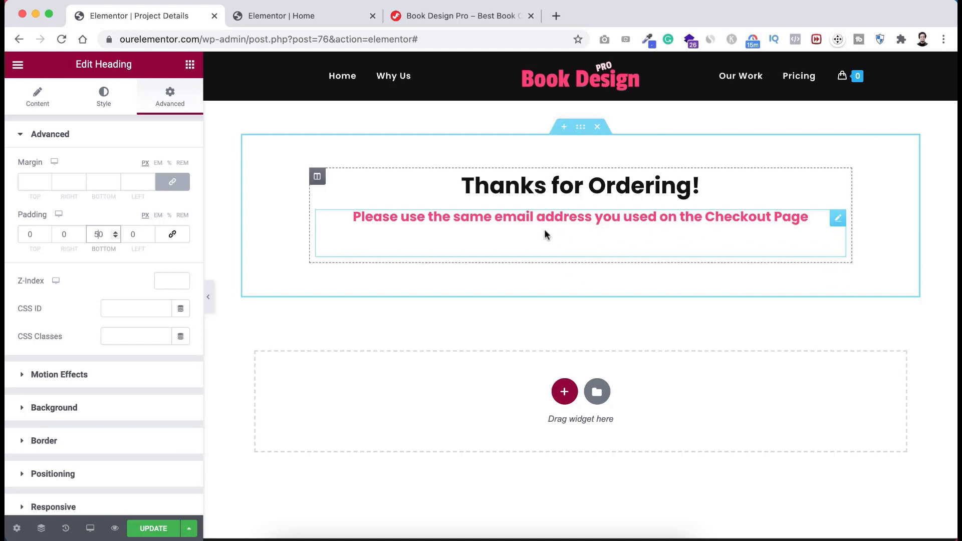
# - Place a Shortcode widget under the pink subheading holding [ninja_form id=2], then update the page
pyautogui.click(191, 65)
pyautogui.write('shortcode')
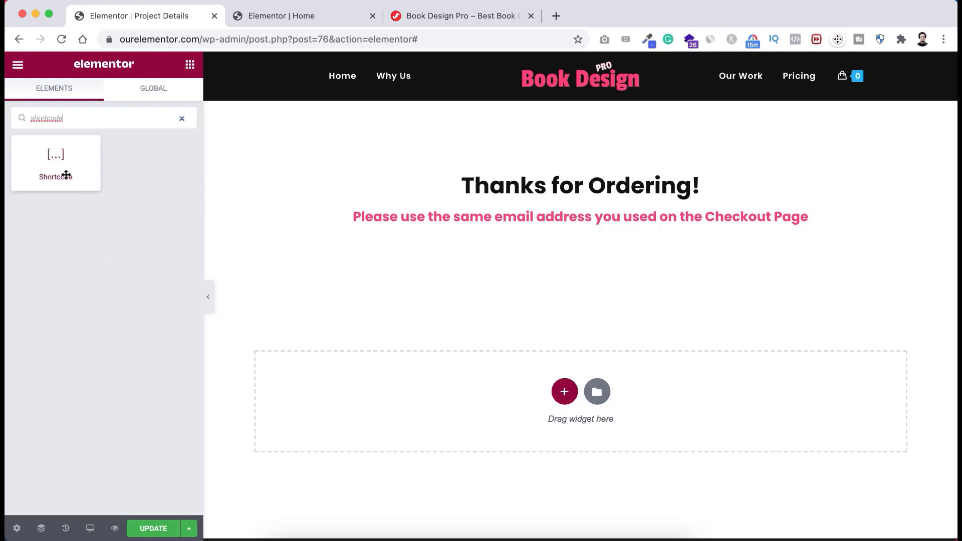
pyautogui.moveTo(49, 166); pyautogui.dragTo(576, 242)
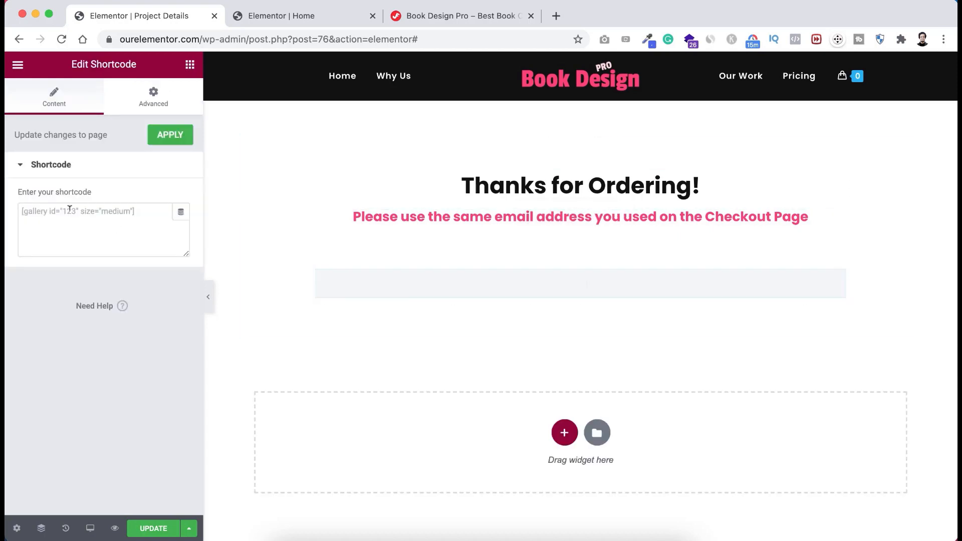
pyautogui.click(72, 211)
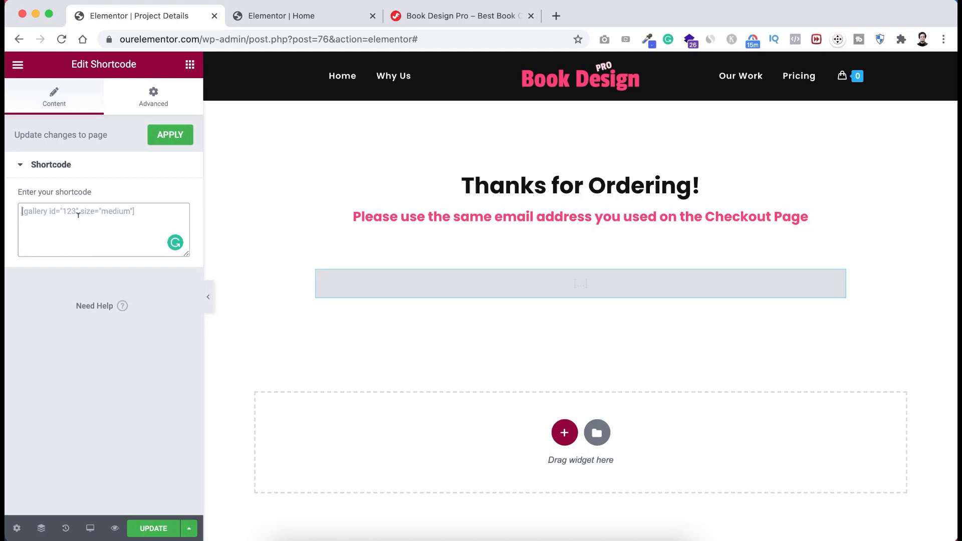
pyautogui.write('[ninja_form id=2]')
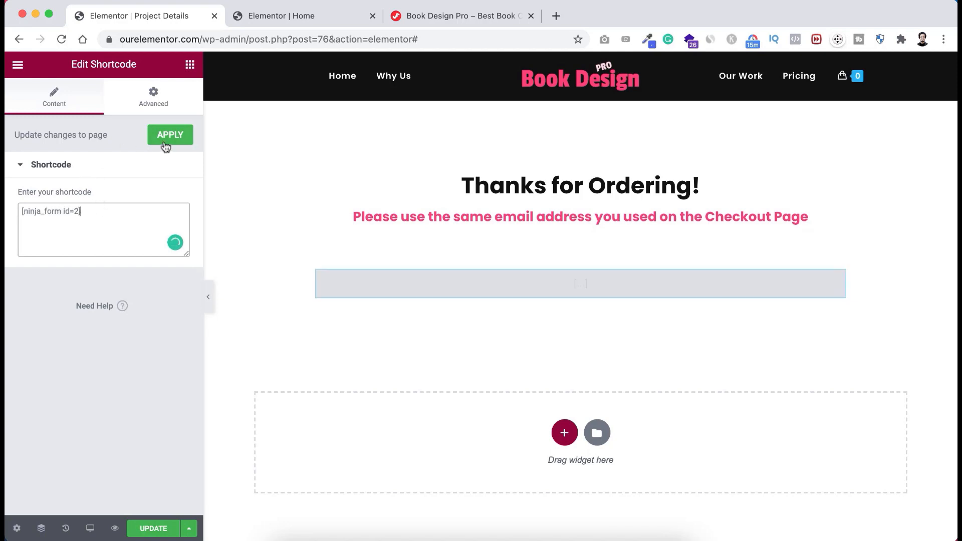
pyautogui.click(170, 135)
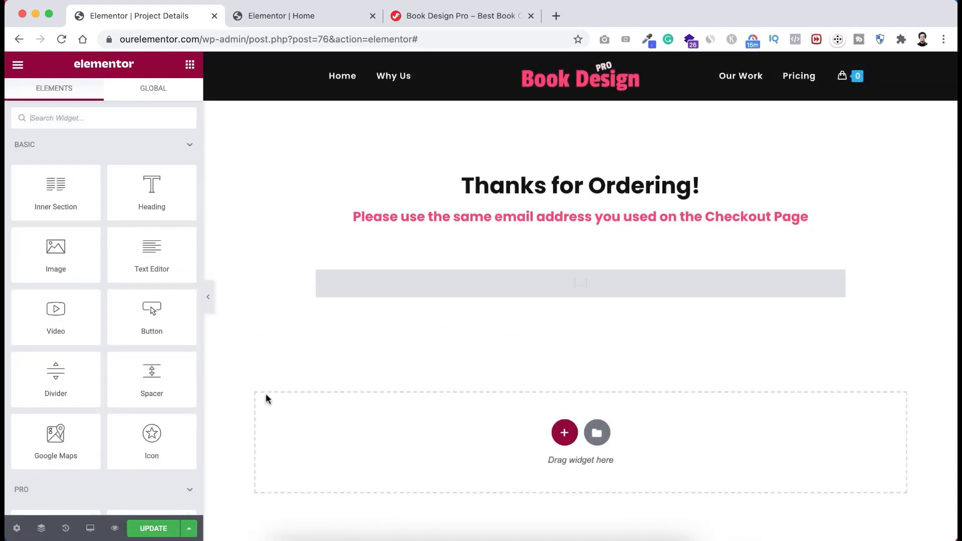
pyautogui.click(153, 530)
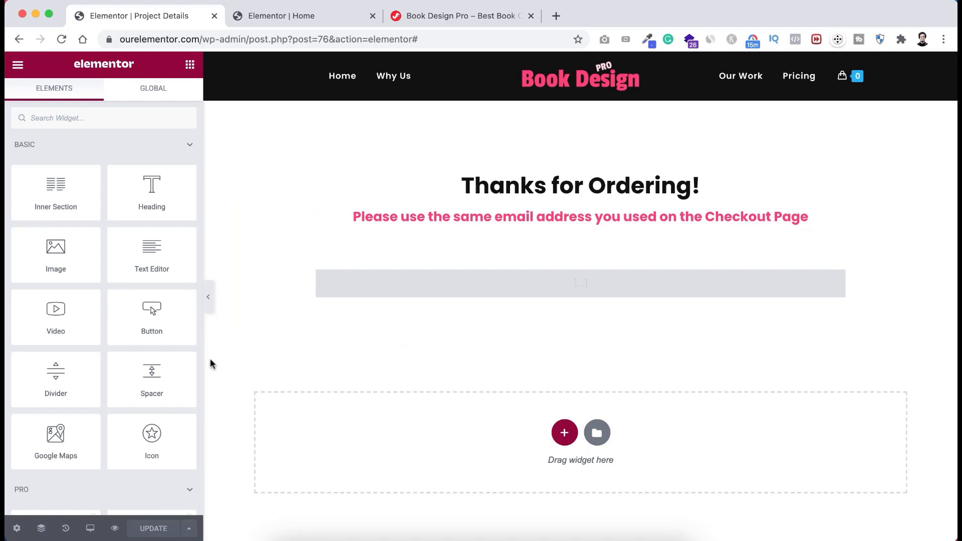
# - Preview the saved Project Details page in a new tab and scroll to the questionnaire
pyautogui.click(115, 529)
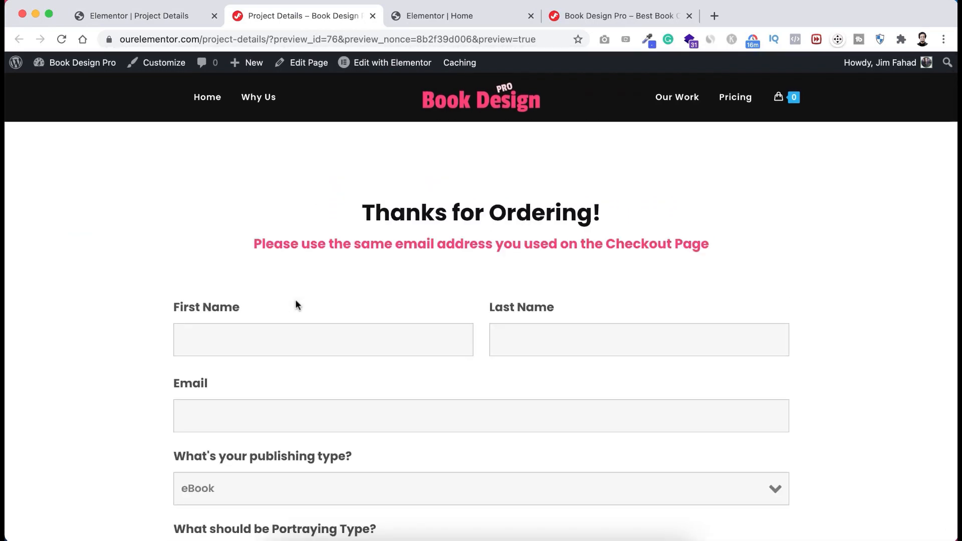
pyautogui.scroll(-1, 295, 300)
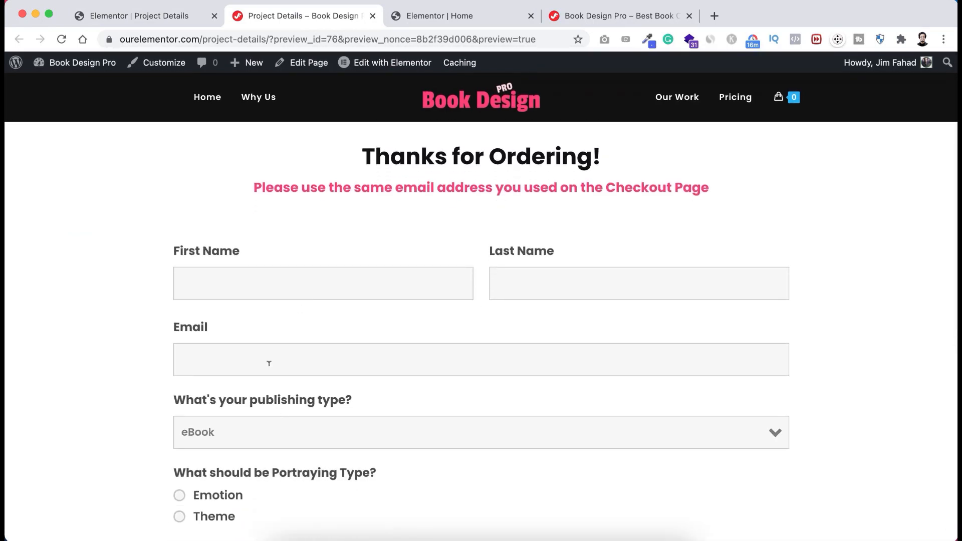
pyautogui.scroll(-3, 251, 426)
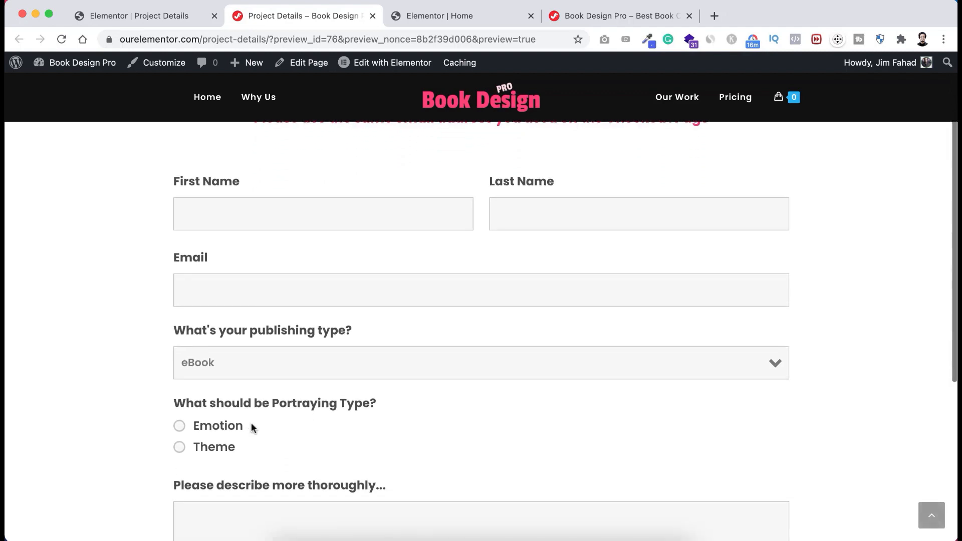
# - Test the form by keeping eBook as publishing type and choosing Emotion as portraying type
pyautogui.click(260, 368)
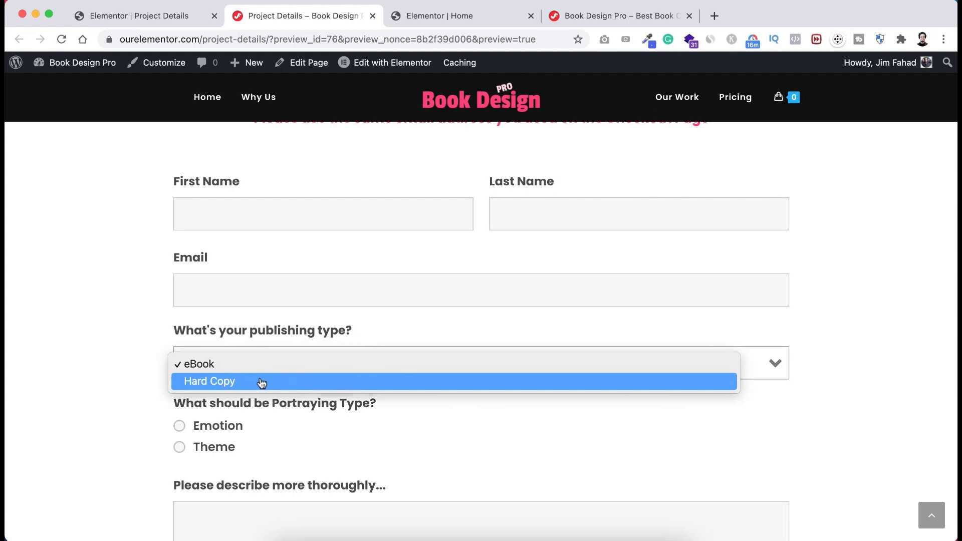
pyautogui.click(143, 407)
pyautogui.scroll(-3, 143, 407)
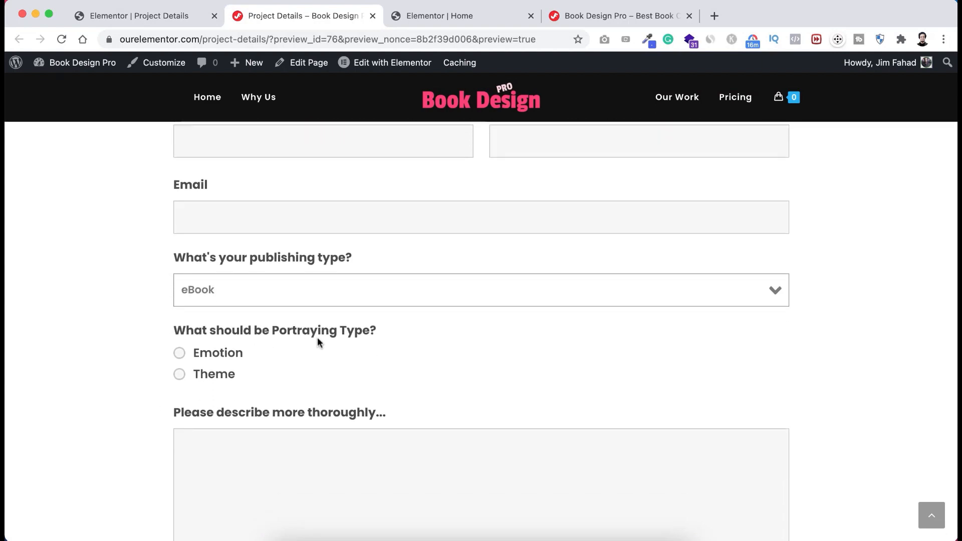
pyautogui.click(218, 359)
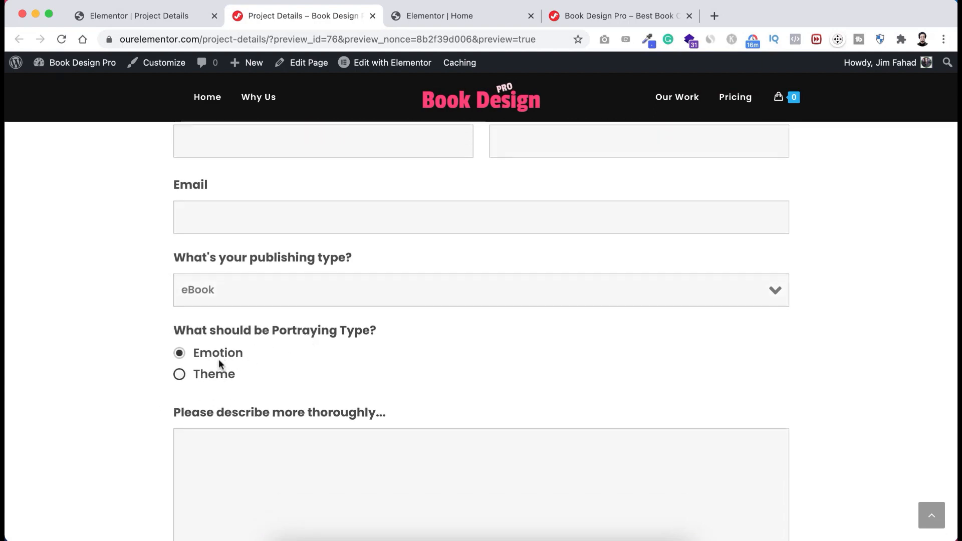
pyautogui.scroll(-3, 143, 426)
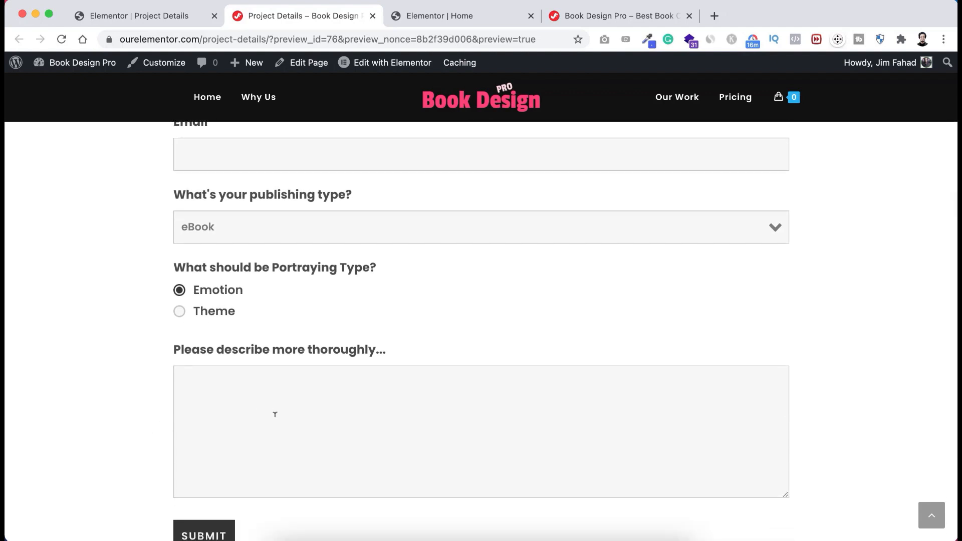
pyautogui.scroll(-2, 306, 426)
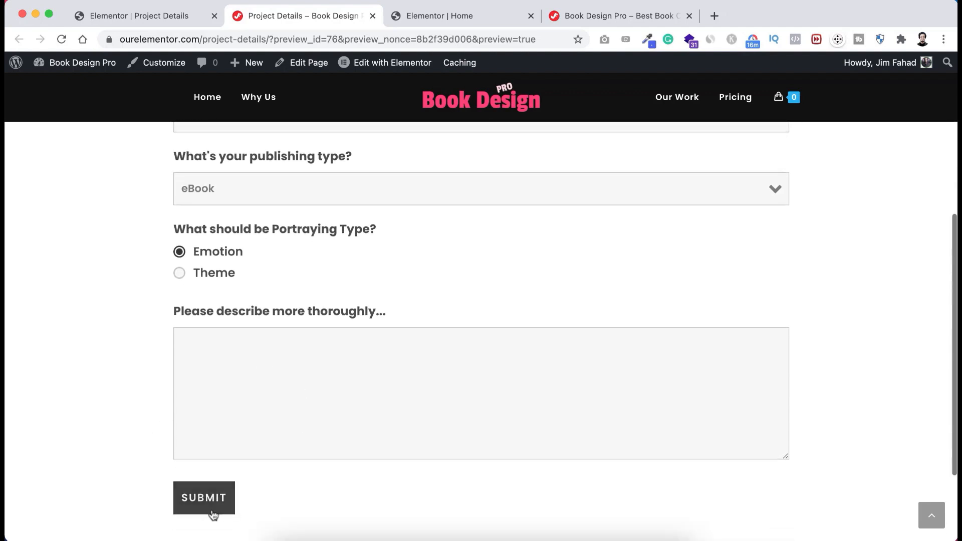
pyautogui.scroll(-1, 285, 496)
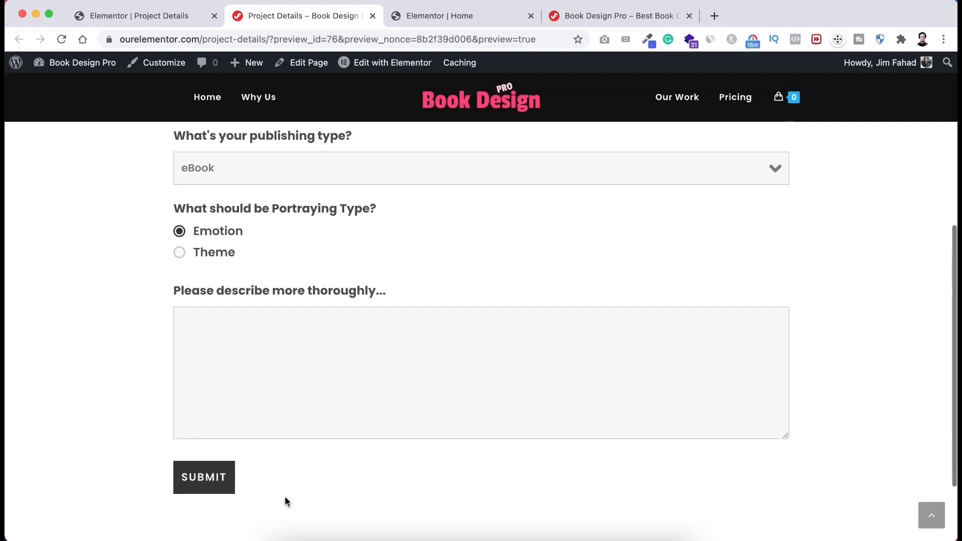
pyautogui.scroll(3, 285, 496)
pyautogui.scroll(-2, 285, 499)
pyautogui.scroll(10, 285, 500)
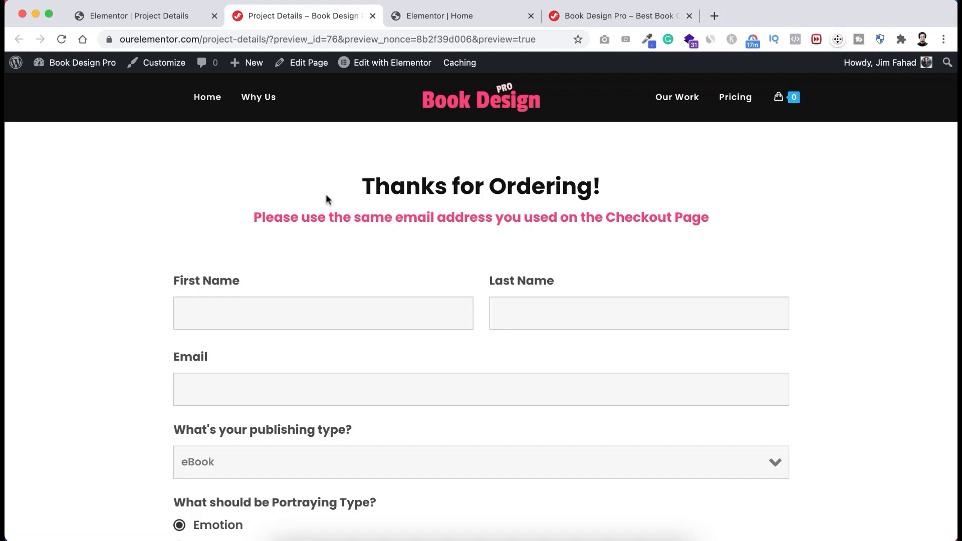
# - From the dashboard, search Add New Plugins for 'thanks redirect woocommerce'
pyautogui.moveTo(85, 67)
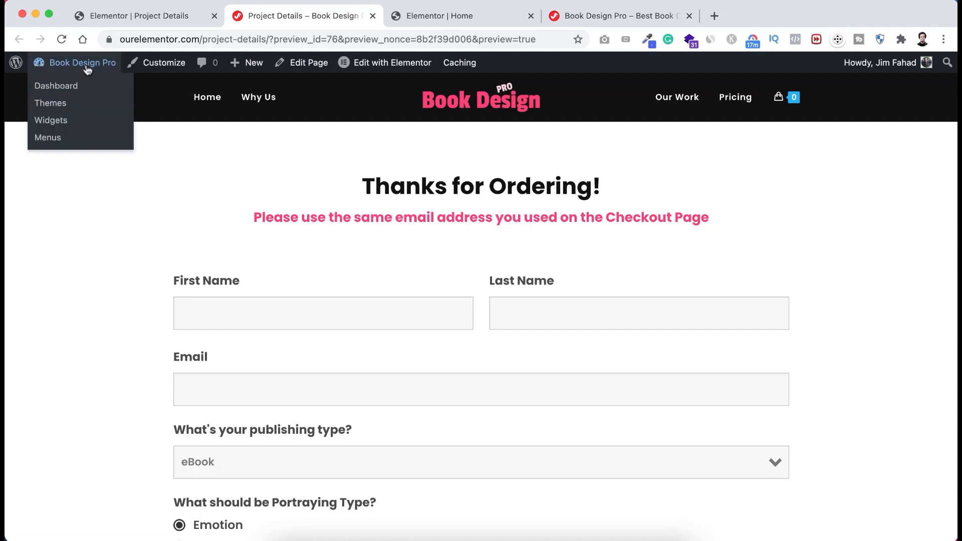
pyautogui.click(77, 84)
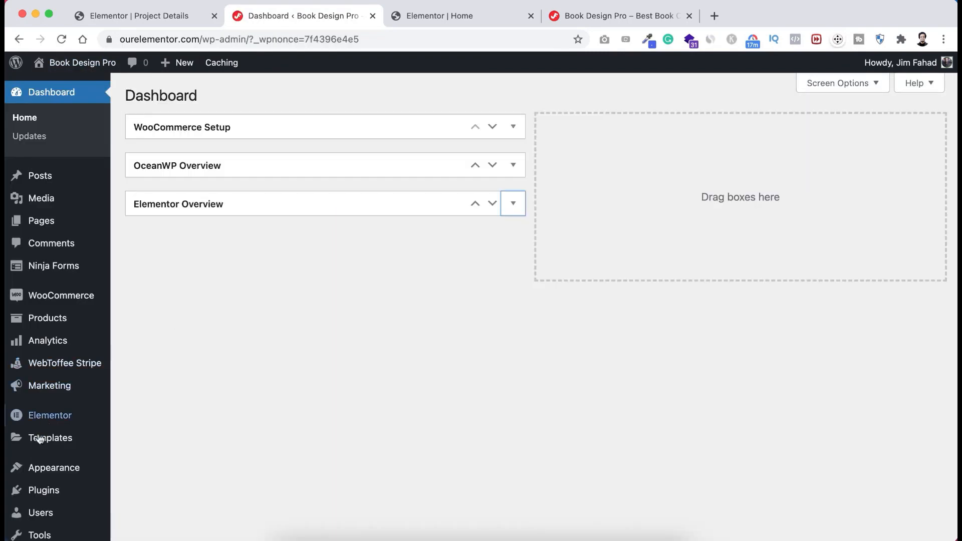
pyautogui.scroll(-2, 37, 452)
pyautogui.moveTo(41, 455)
pyautogui.click(156, 465)
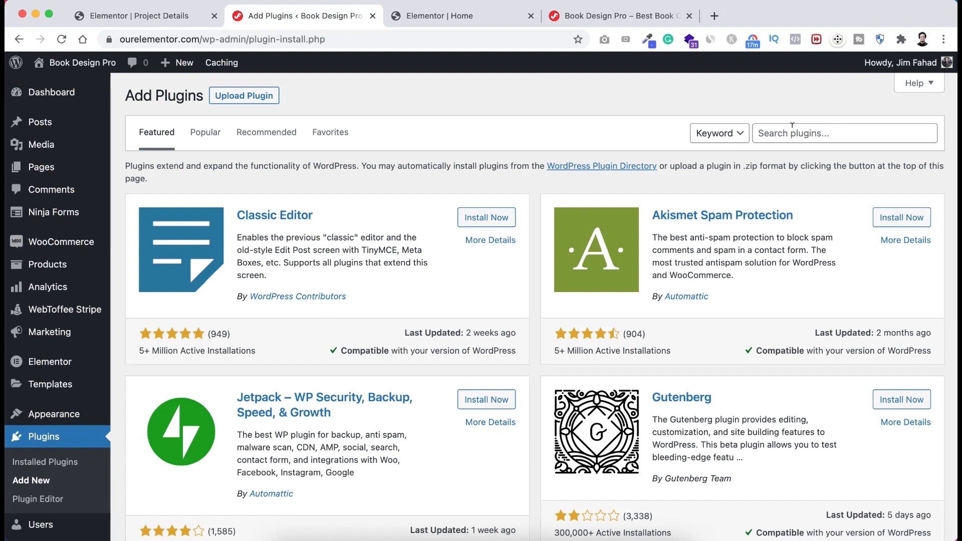
pyautogui.click(792, 130)
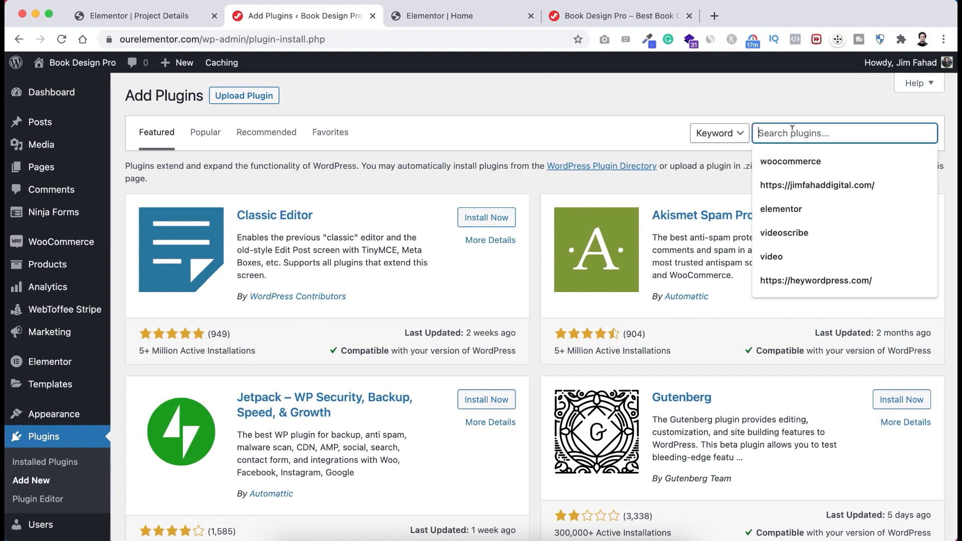
pyautogui.write('than')
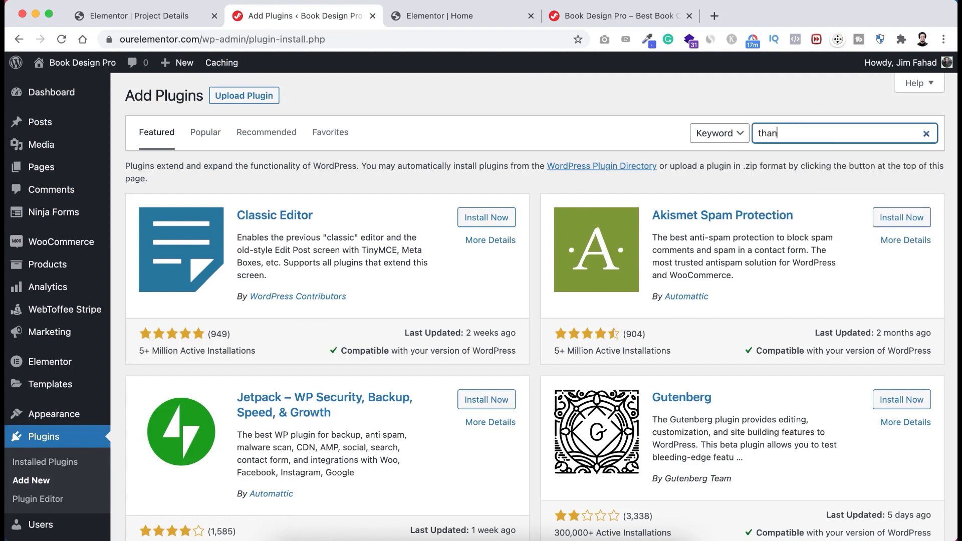
pyautogui.write('ks redirect woocommerce')
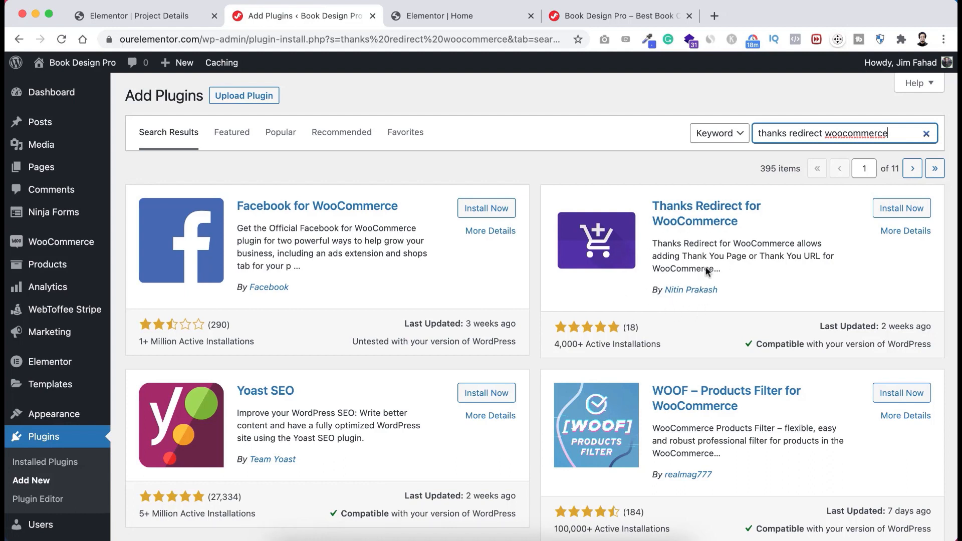
# - Install and activate Thanks Redirect for WooCommerce, accepting its opt-in prompt
pyautogui.click(903, 214)
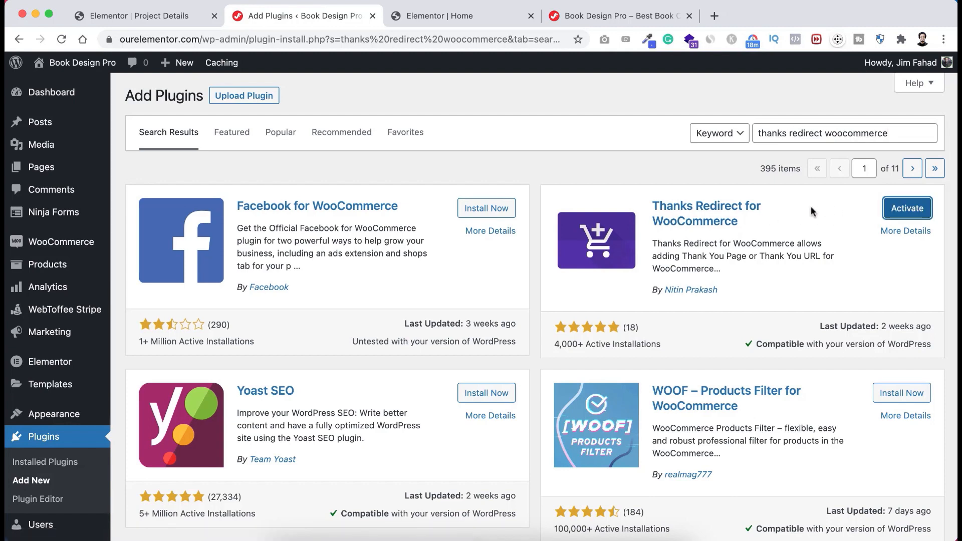
pyautogui.click(902, 215)
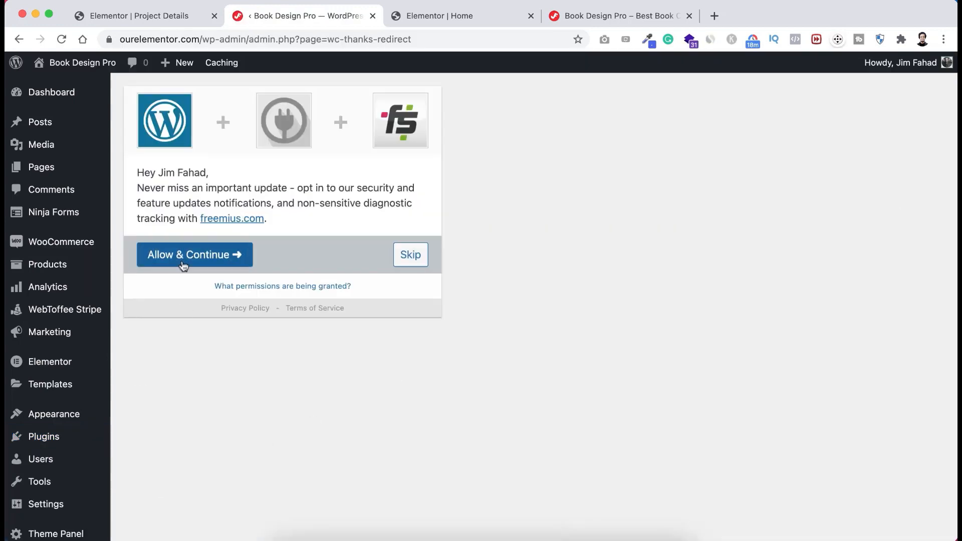
pyautogui.click(226, 263)
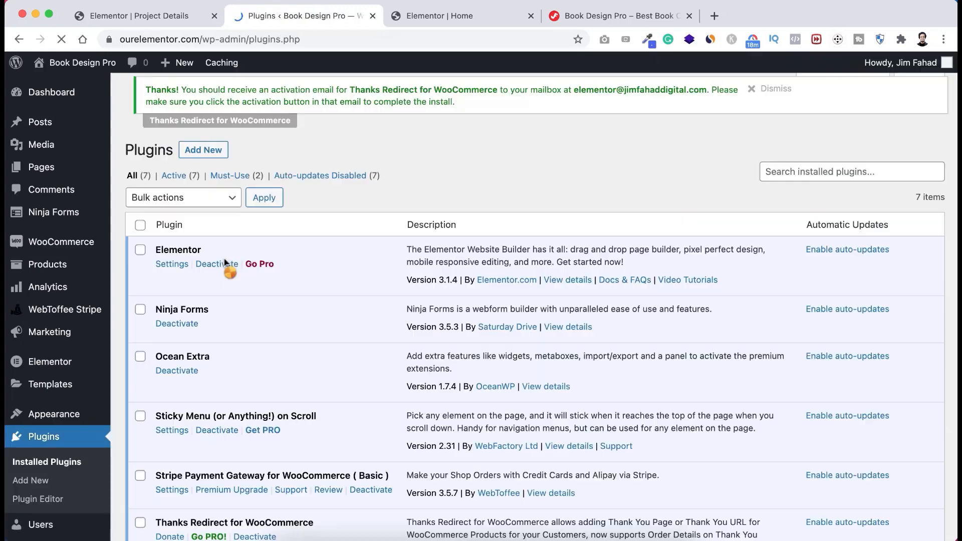
pyautogui.scroll(-1, 231, 335)
pyautogui.scroll(-4, 231, 335)
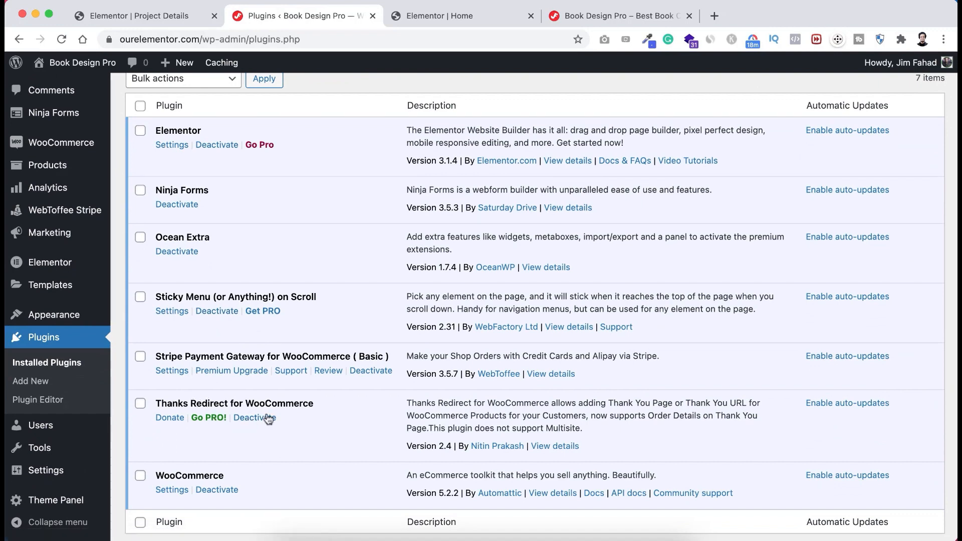
pyautogui.scroll(5, 301, 326)
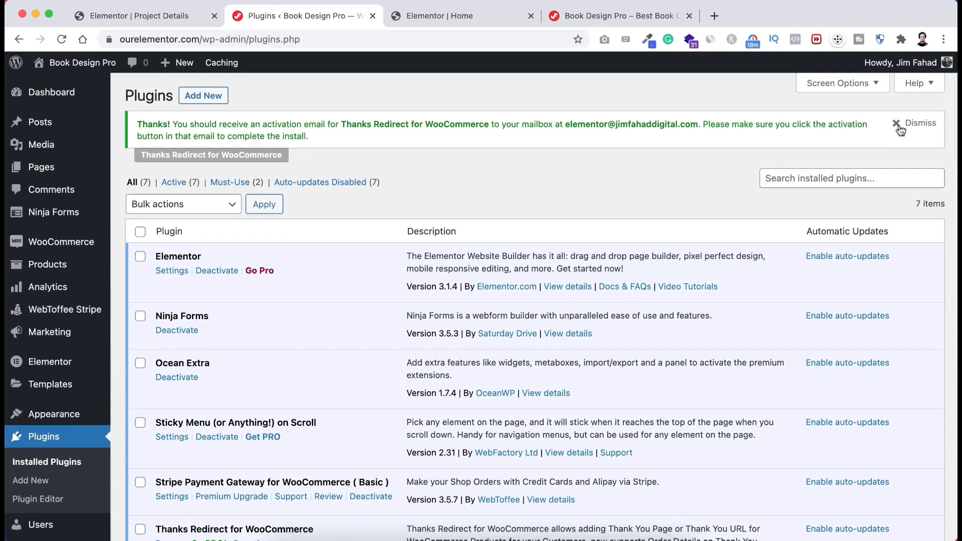
# - Dismiss the activation notice and open the Basic product's editor in a new tab from All Products
pyautogui.click(898, 125)
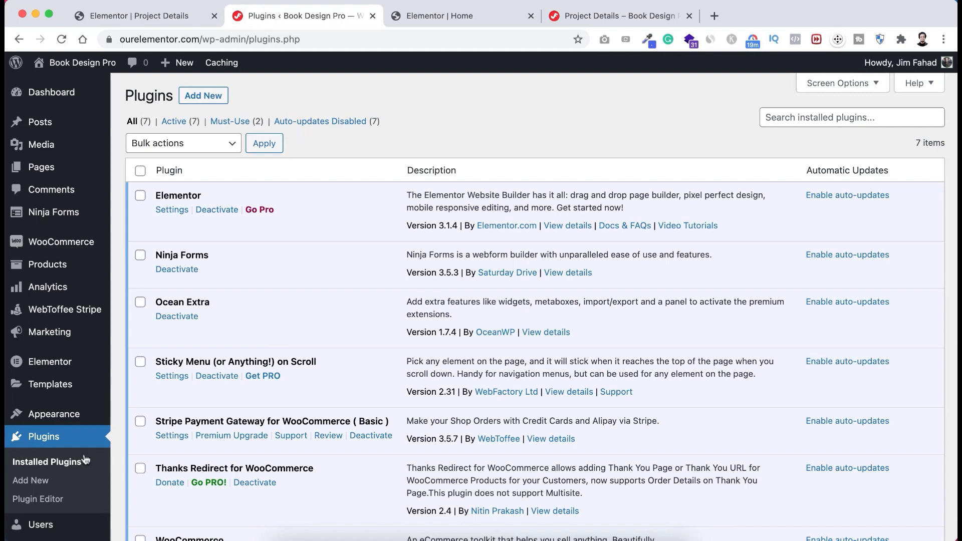
pyautogui.moveTo(50, 265)
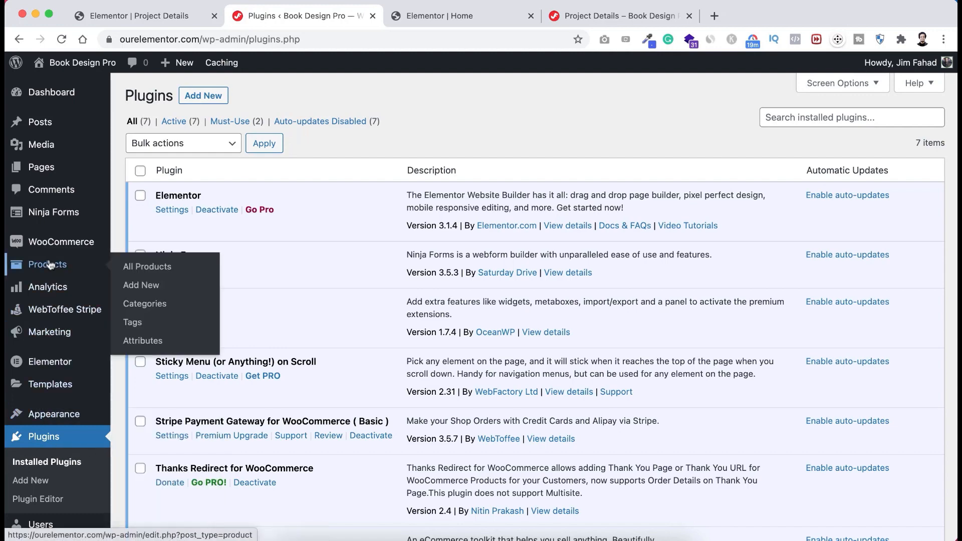
pyautogui.click(145, 269)
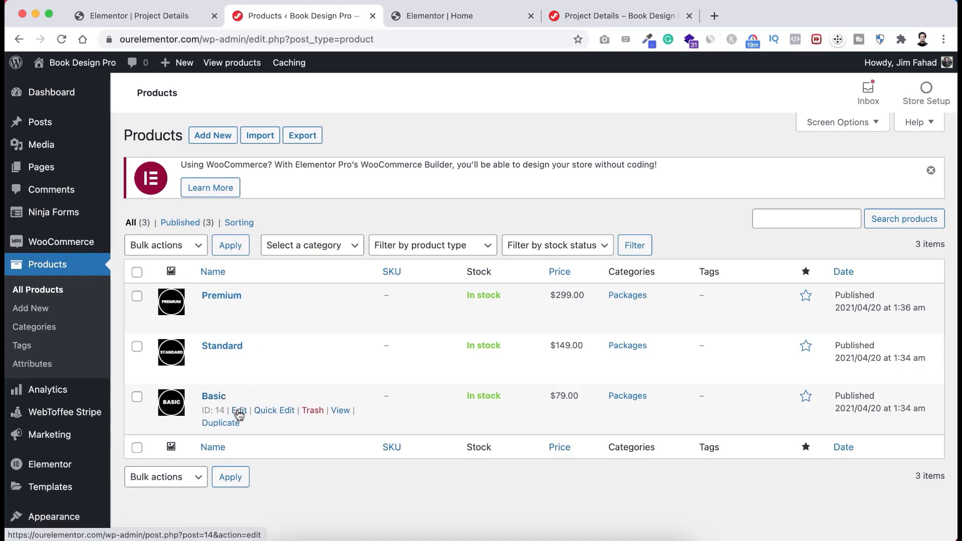
pyautogui.rightClick(239, 415)
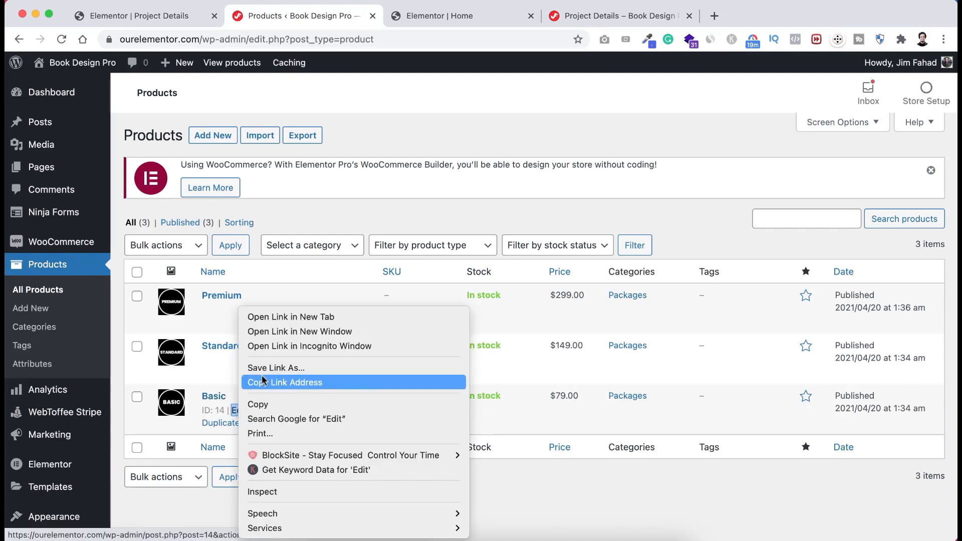
pyautogui.click(281, 316)
pyautogui.click(450, 17)
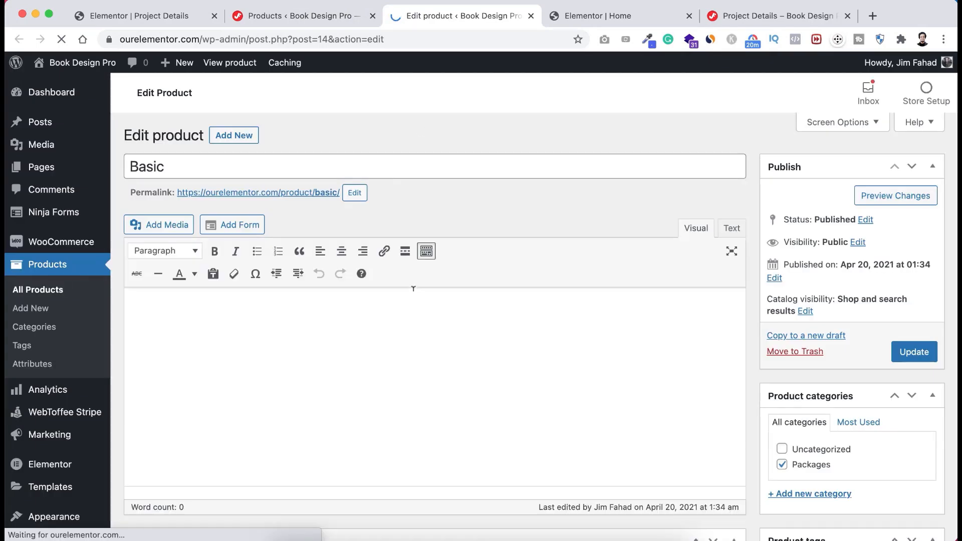
pyautogui.scroll(-7, 414, 316)
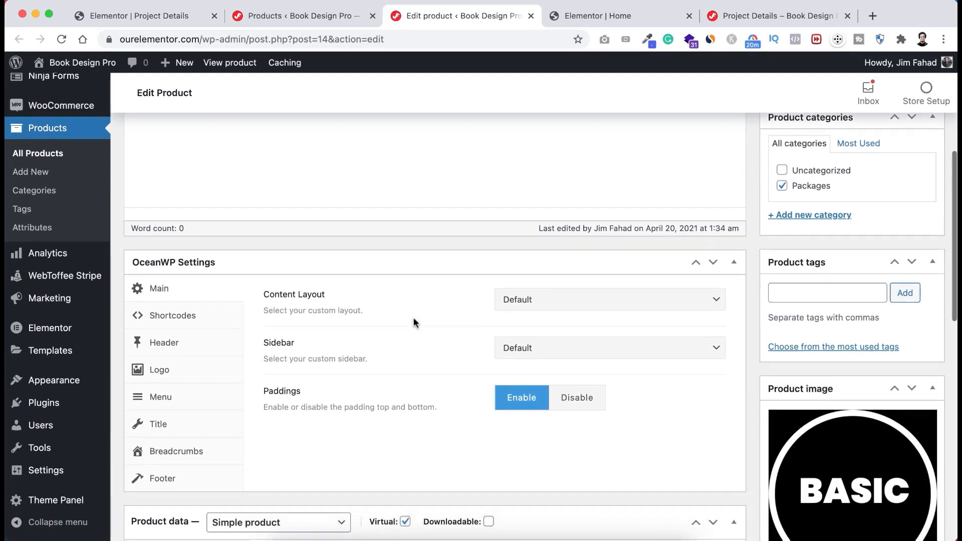
pyautogui.scroll(-4, 413, 317)
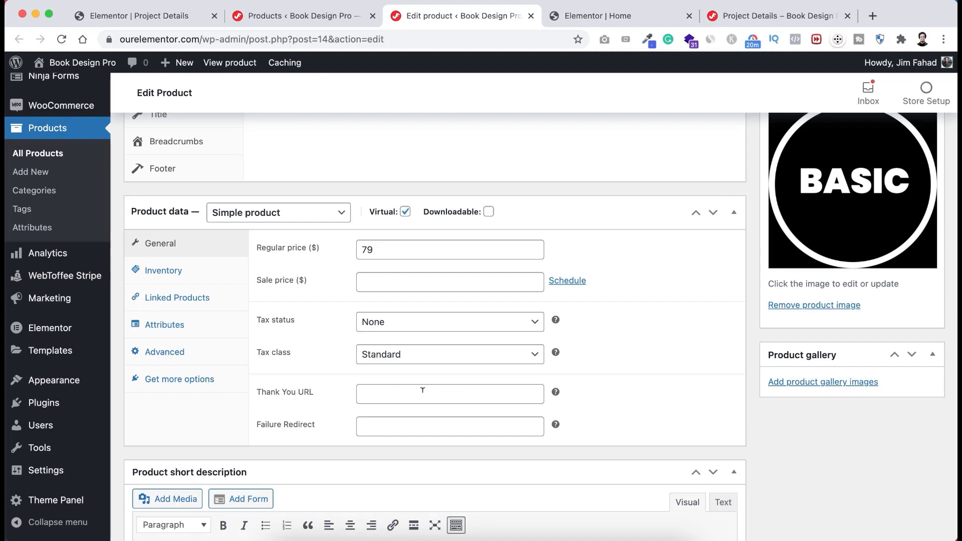
# - Copy the Project Details URL, paste it as Basic's Thank You URL, and update the product
pyautogui.click(740, 16)
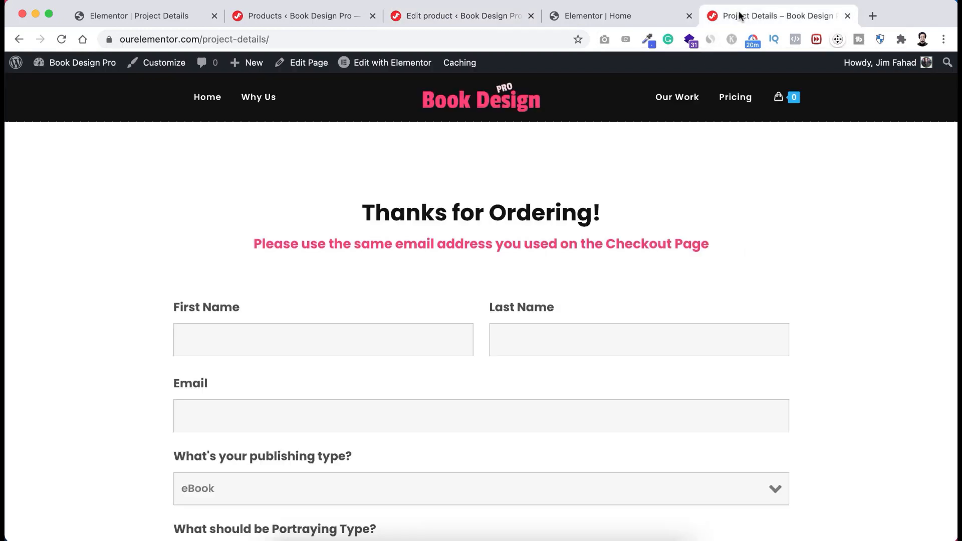
pyautogui.click(291, 37)
pyautogui.press('super+c')
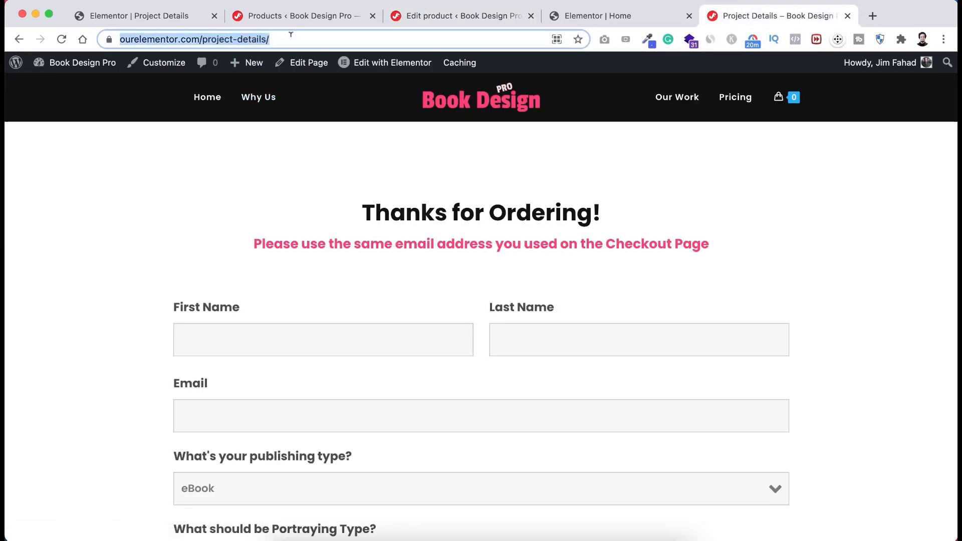
pyautogui.click(446, 18)
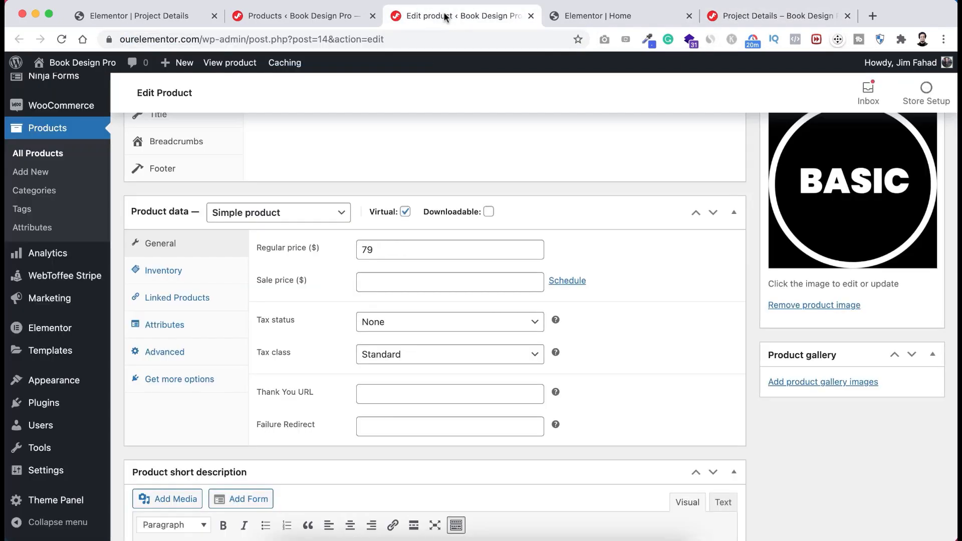
pyautogui.click(380, 394)
pyautogui.press('super+v')
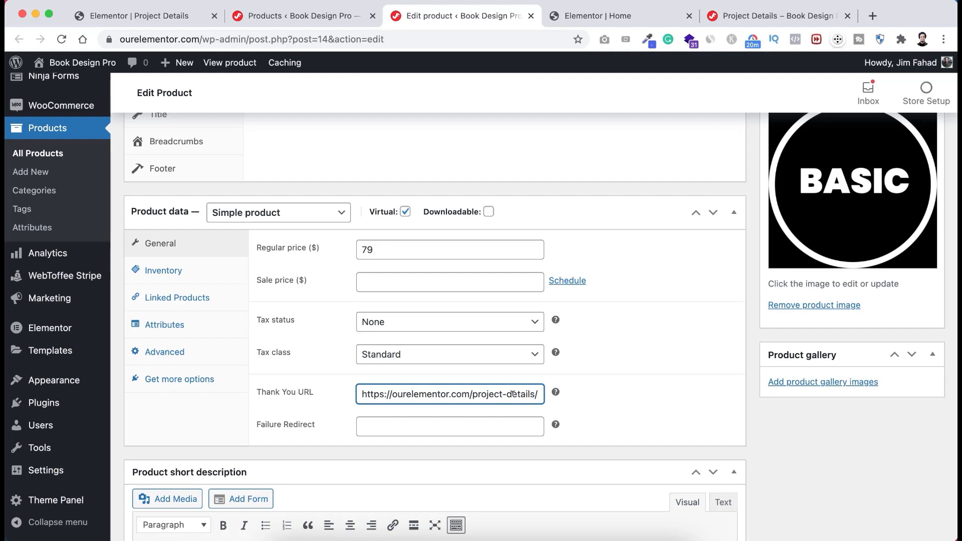
pyautogui.scroll(10, 761, 309)
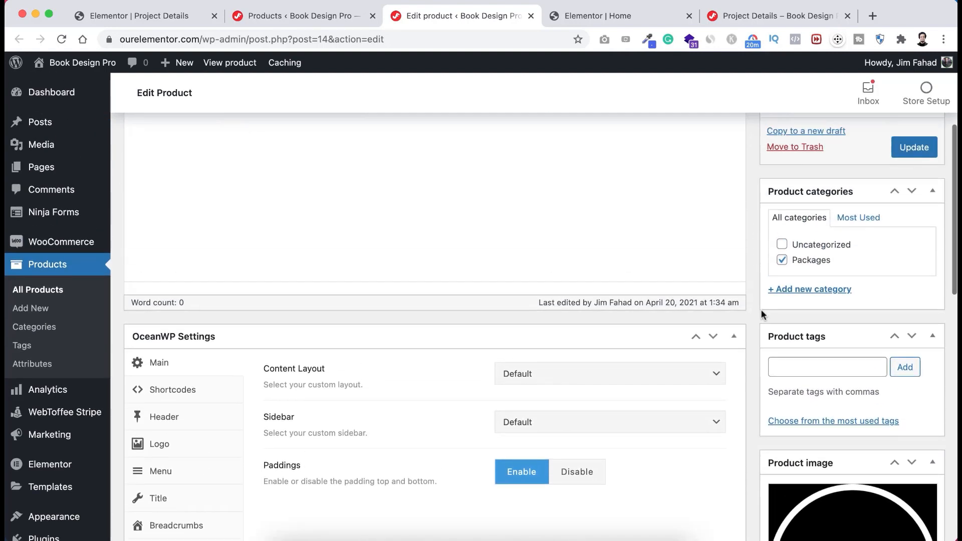
pyautogui.scroll(5, 761, 309)
pyautogui.click(915, 352)
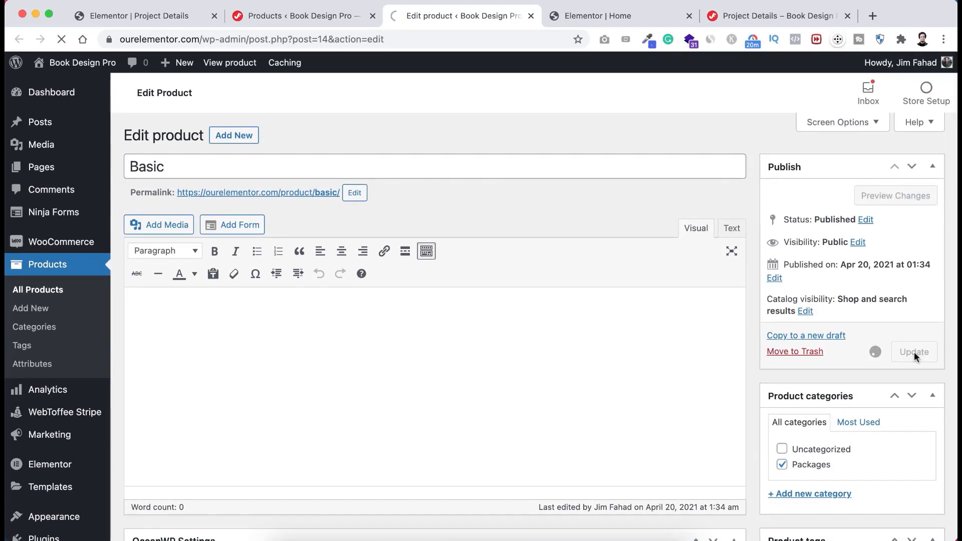
# - Set the Standard product's Thank You URL to the Project Details address and update it
pyautogui.click(303, 16)
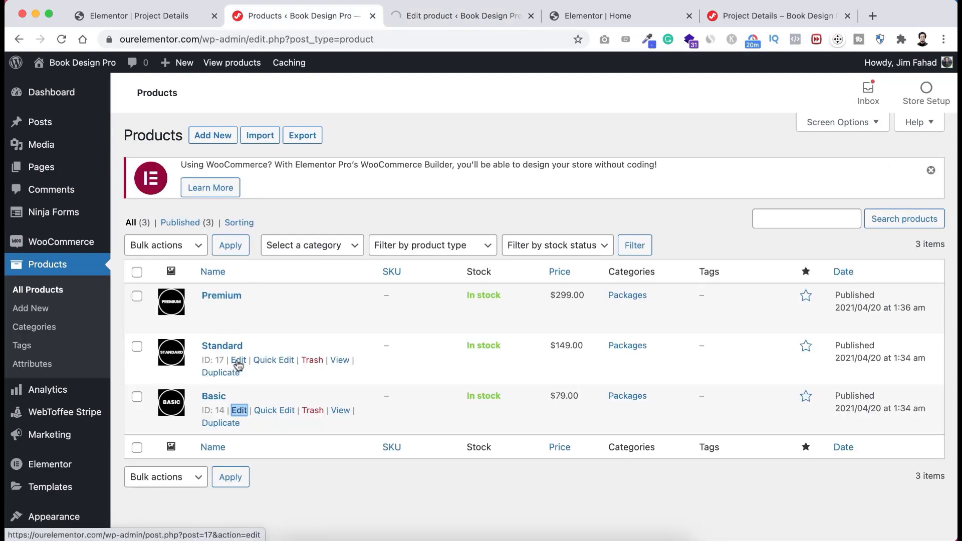
pyautogui.rightClick(239, 365)
pyautogui.click(273, 318)
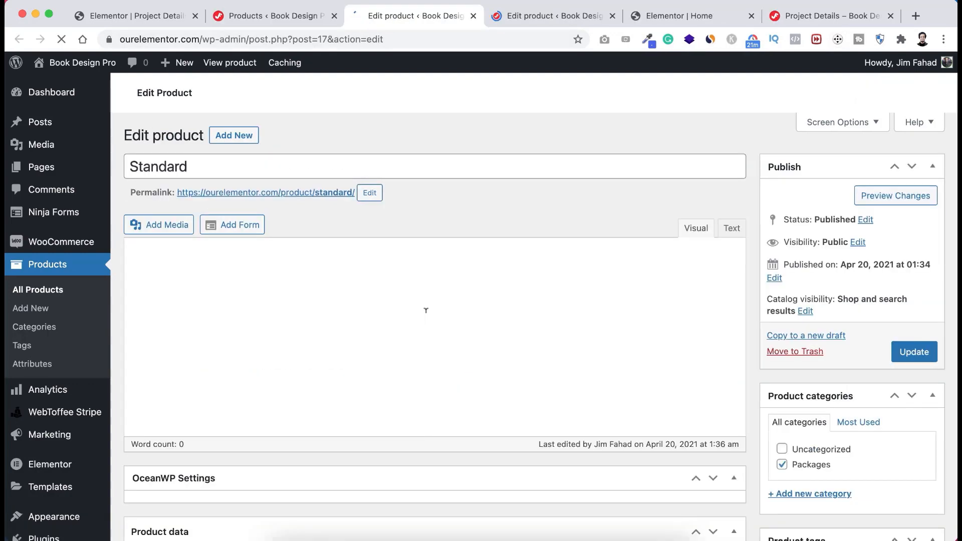
pyautogui.scroll(-10, 426, 311)
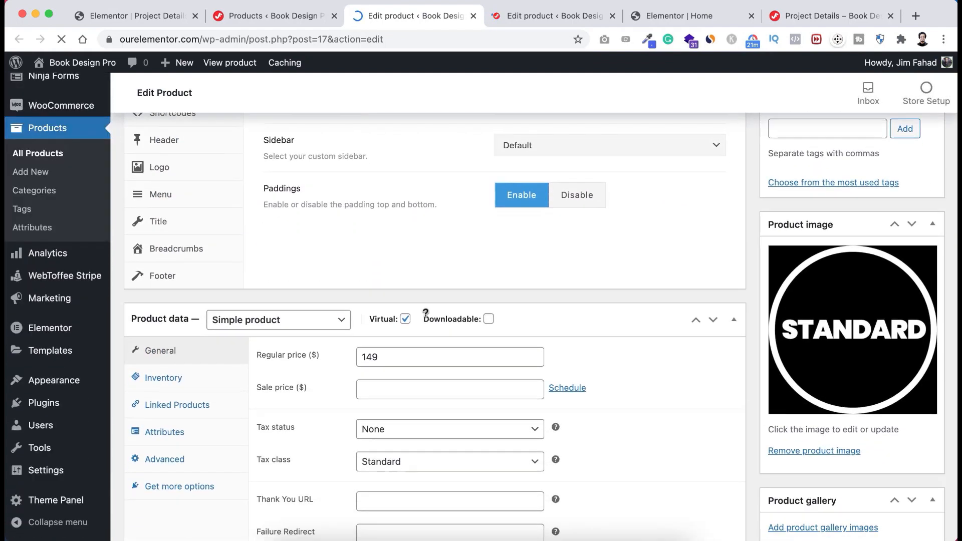
pyautogui.scroll(4, 425, 311)
pyautogui.scroll(-7, 426, 314)
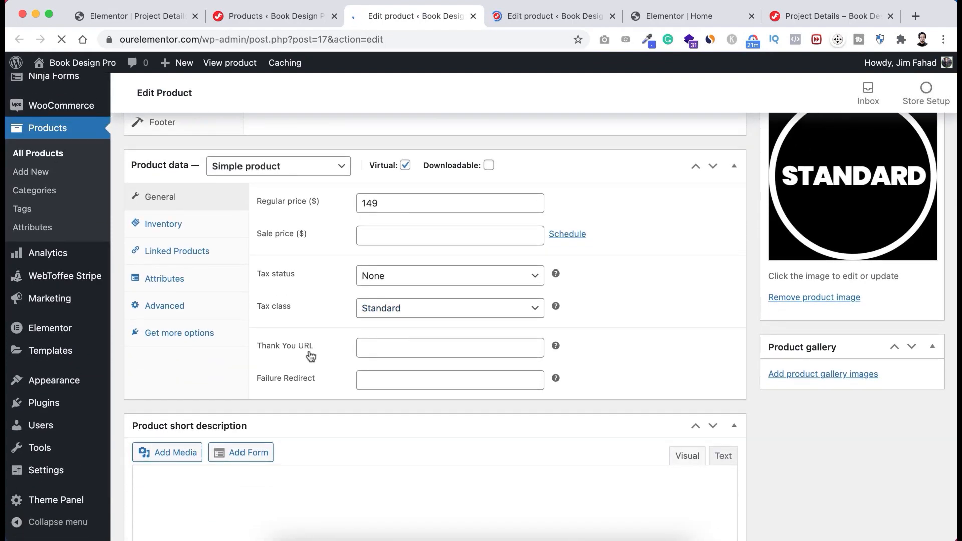
pyautogui.click(394, 387)
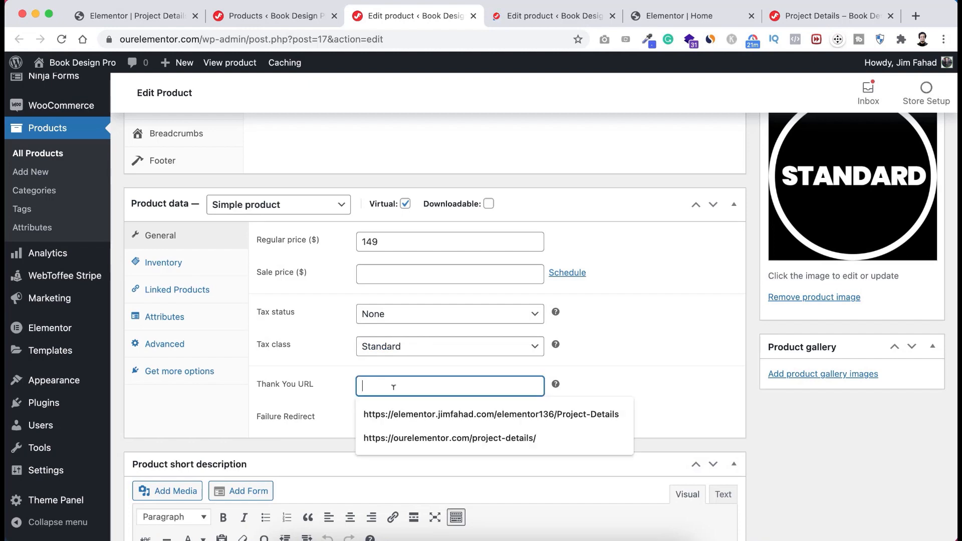
pyautogui.press('Down')
pyautogui.press('Down')
pyautogui.press('Return')
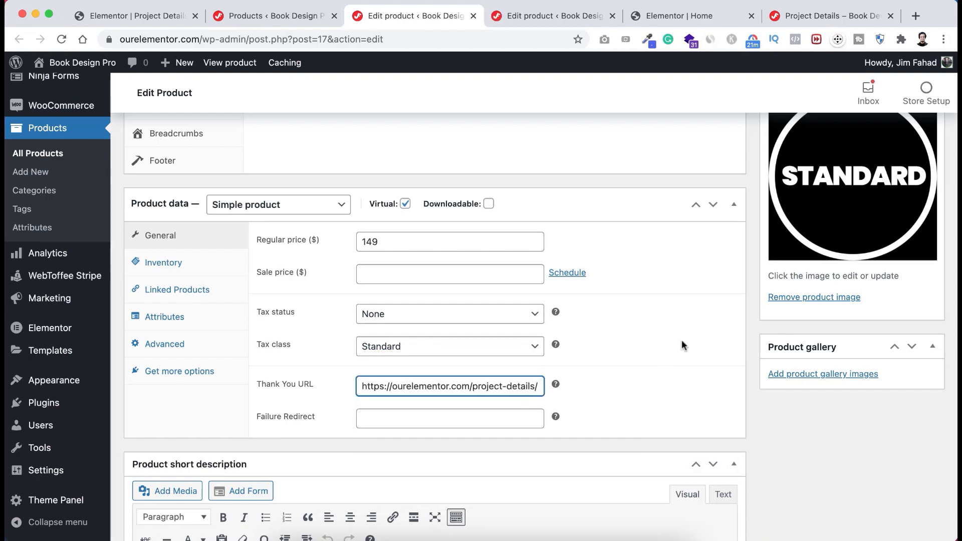
pyautogui.scroll(10, 682, 346)
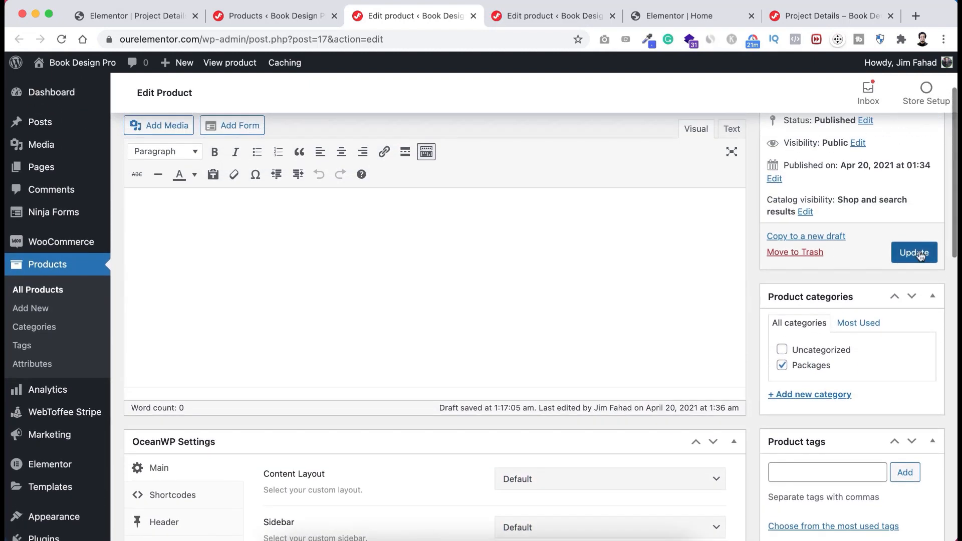
pyautogui.click(921, 255)
pyautogui.click(286, 16)
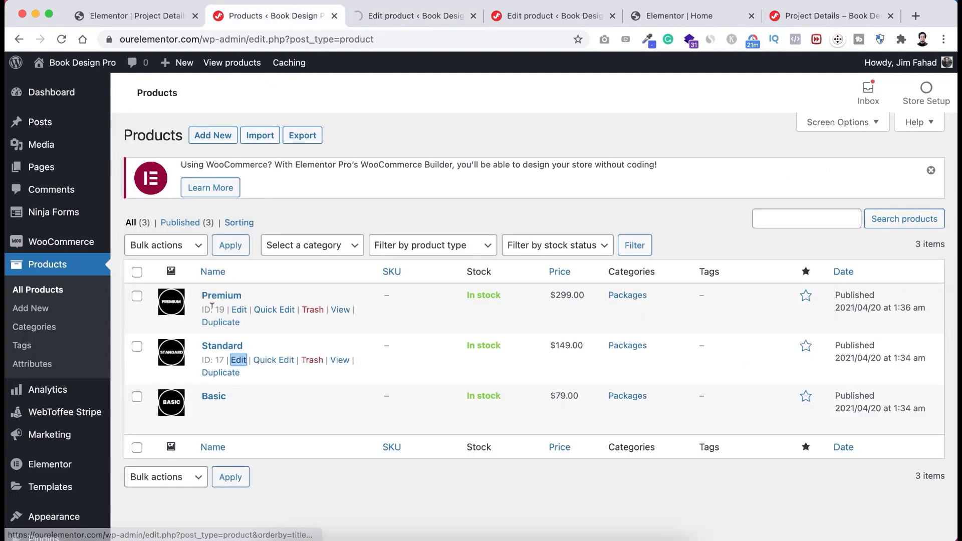
pyautogui.rightClick(244, 311)
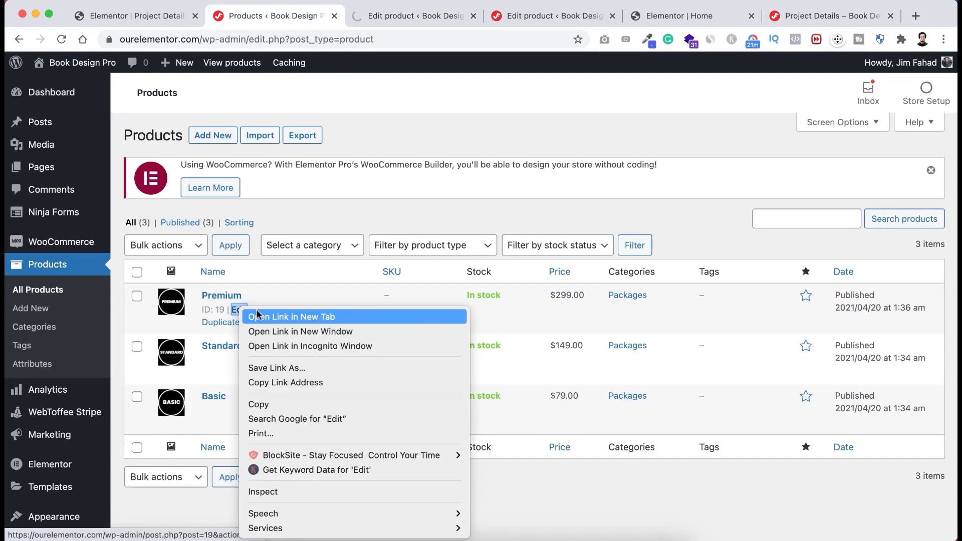
pyautogui.click(273, 319)
pyautogui.click(482, 16)
pyautogui.scroll(-12, 460, 349)
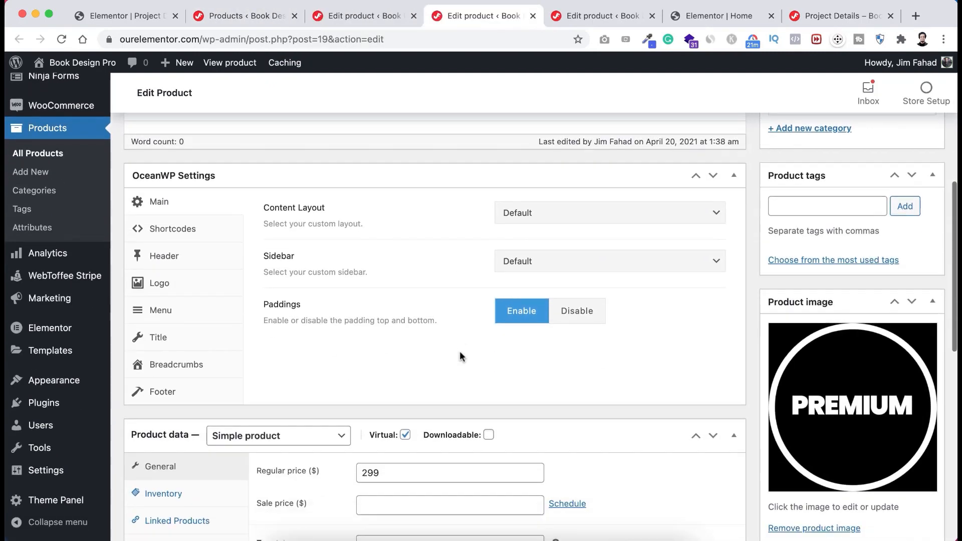
pyautogui.scroll(-2, 462, 357)
pyautogui.click(391, 318)
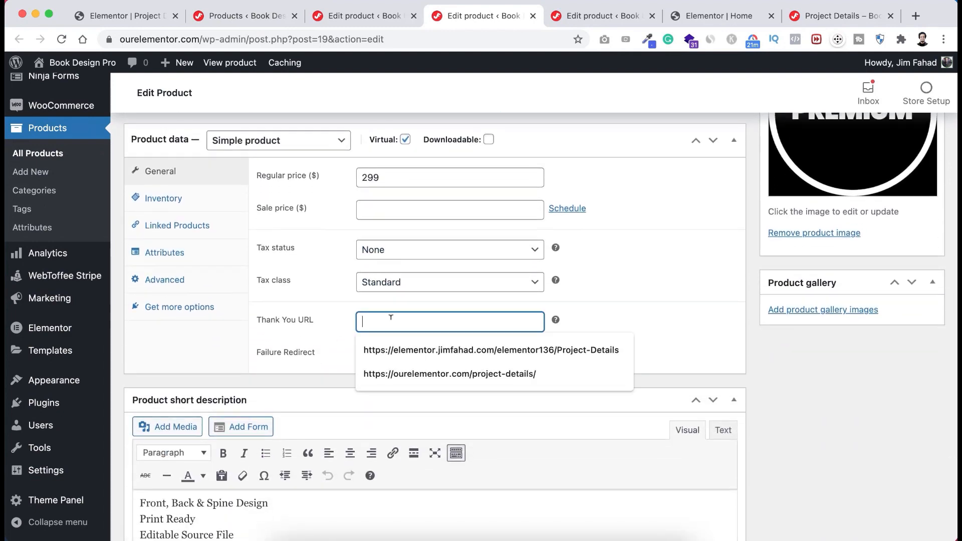
pyautogui.write('https://ourelementor.com/project-details/')
pyautogui.scroll(10, 751, 371)
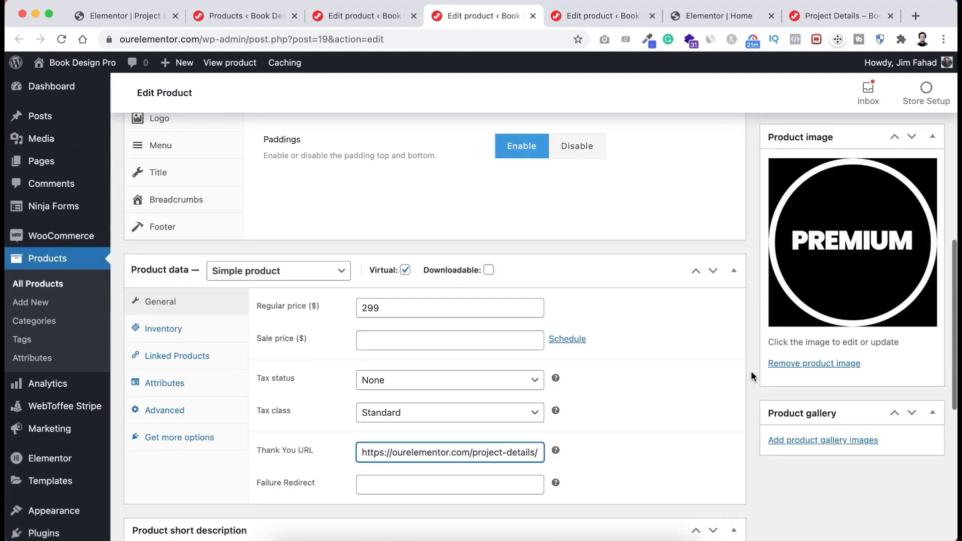
pyautogui.click(908, 331)
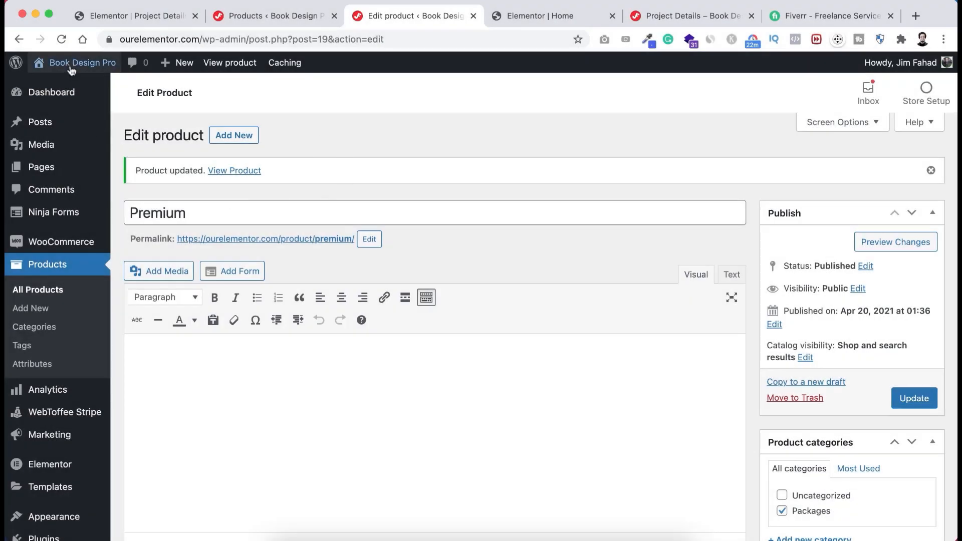
# - On the live home page's Pricing section, buy the $79 Basic package to open the cart
pyautogui.moveTo(71, 70)
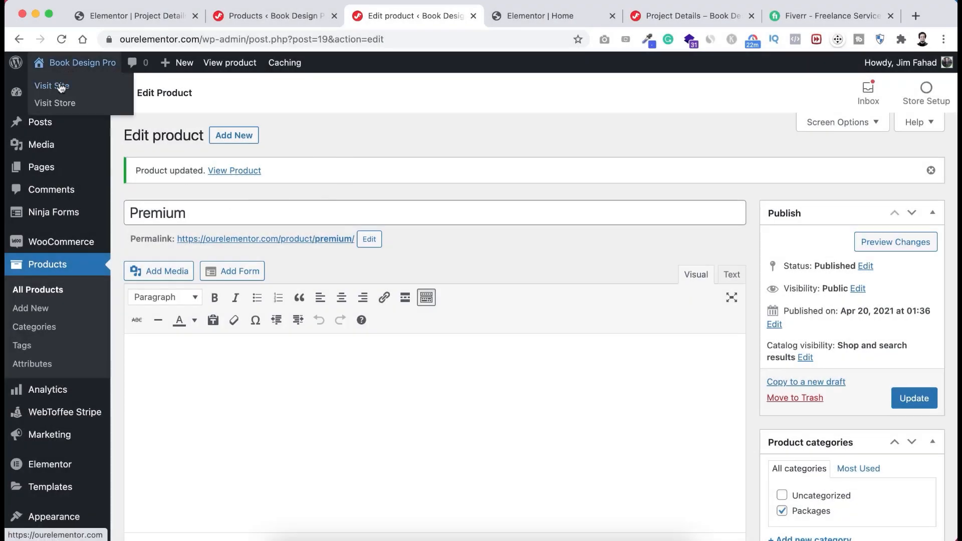
pyautogui.click(60, 88)
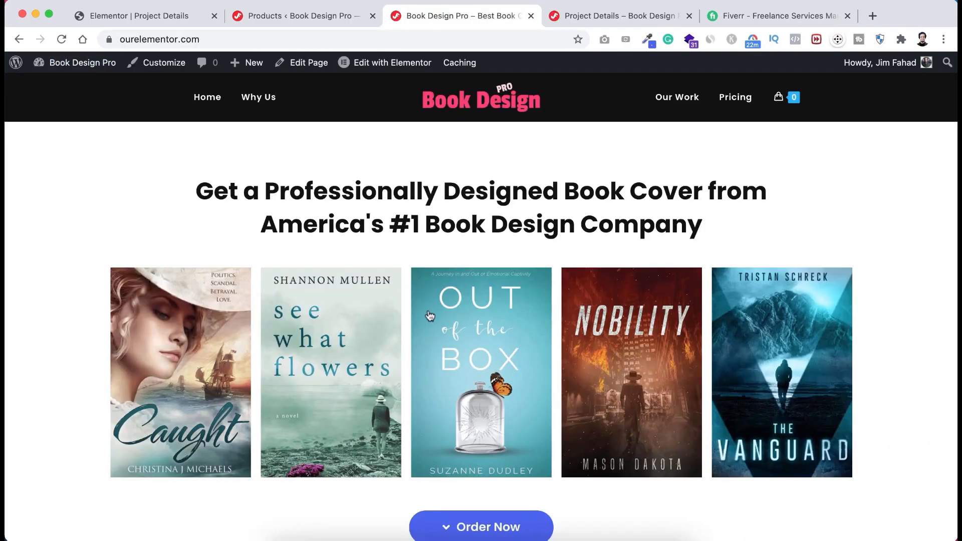
pyautogui.scroll(-10, 430, 315)
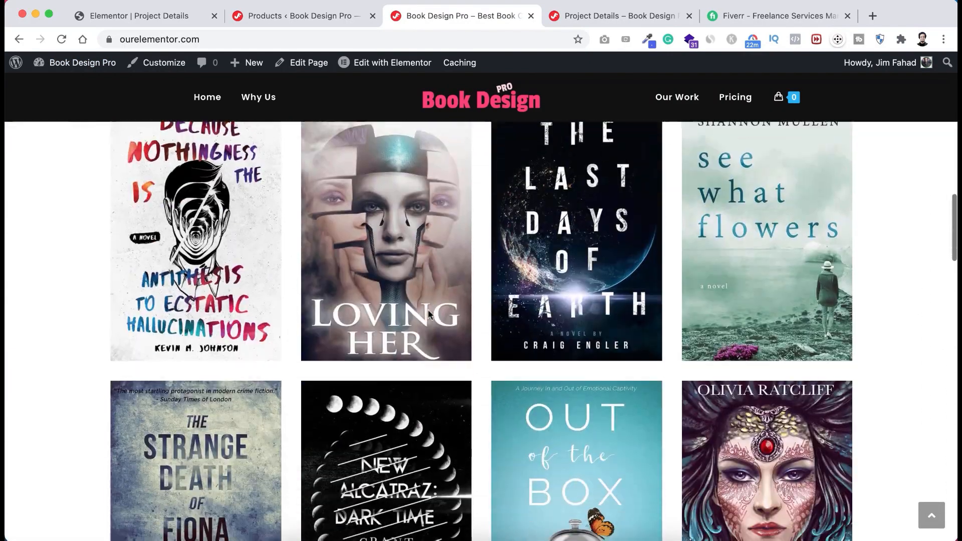
pyautogui.scroll(-15, 429, 313)
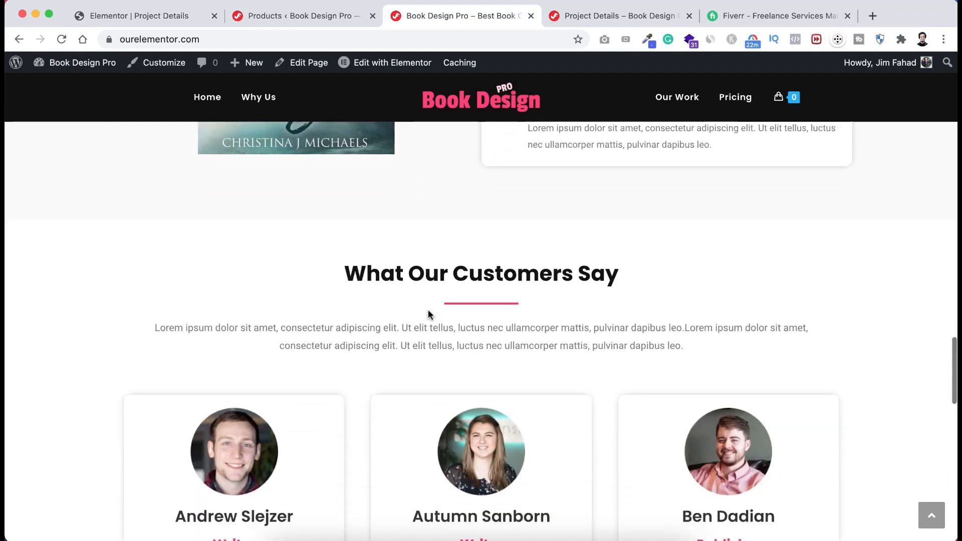
pyautogui.scroll(-15, 428, 314)
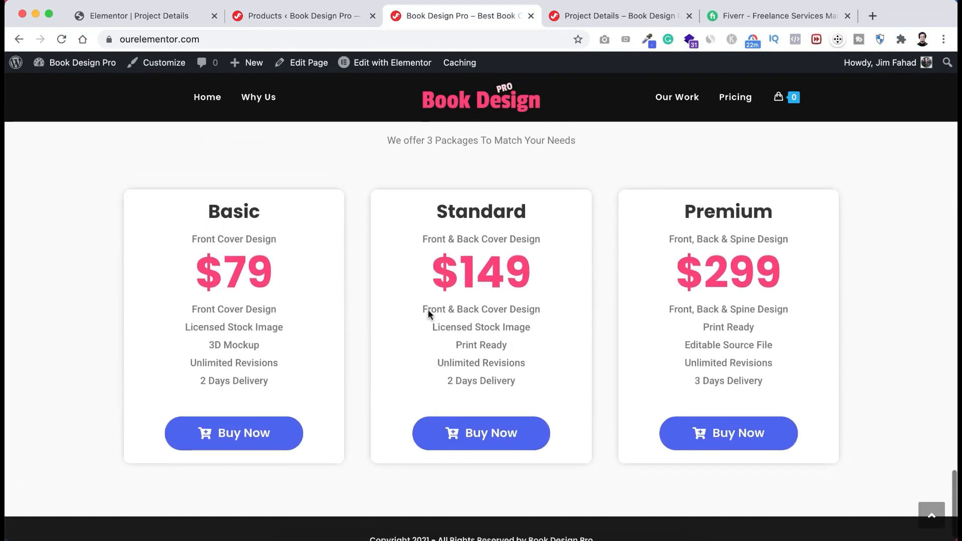
pyautogui.scroll(-2, 428, 309)
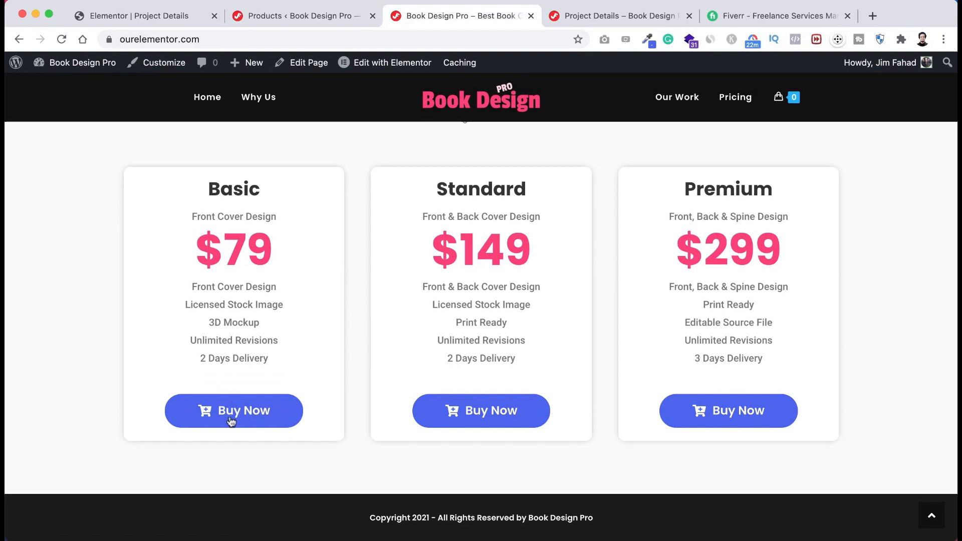
pyautogui.click(253, 421)
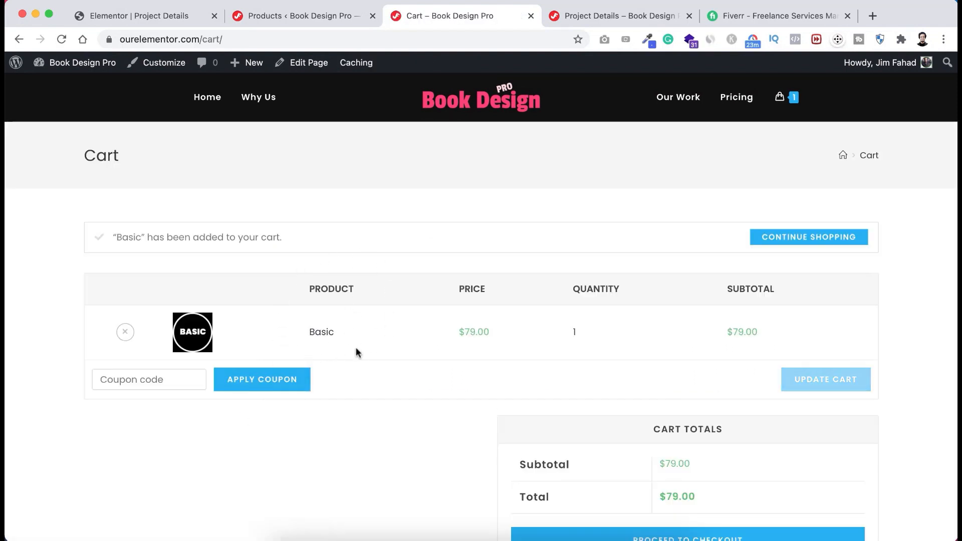
pyautogui.scroll(-3, 356, 346)
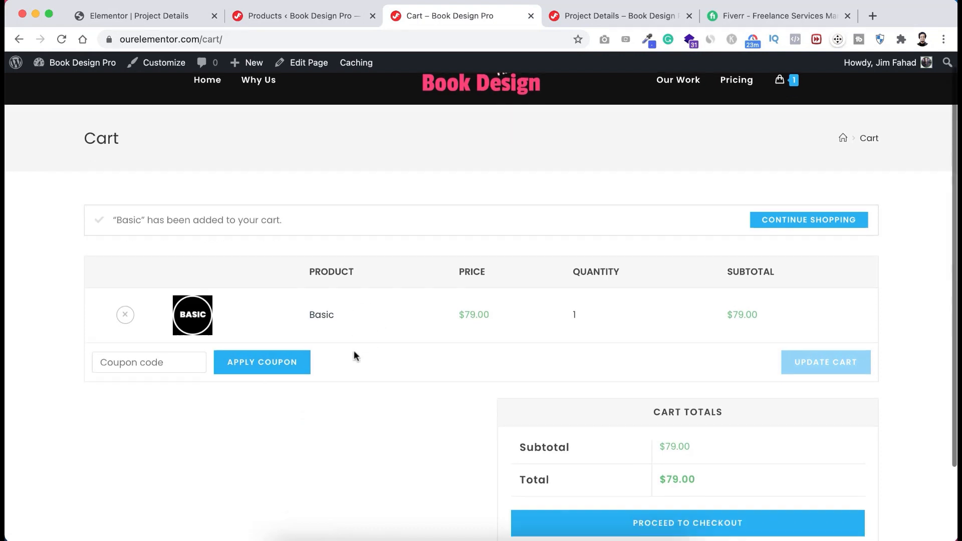
# - Proceed to checkout and autofill the billing name, address and phone fields from saved details
pyautogui.click(650, 480)
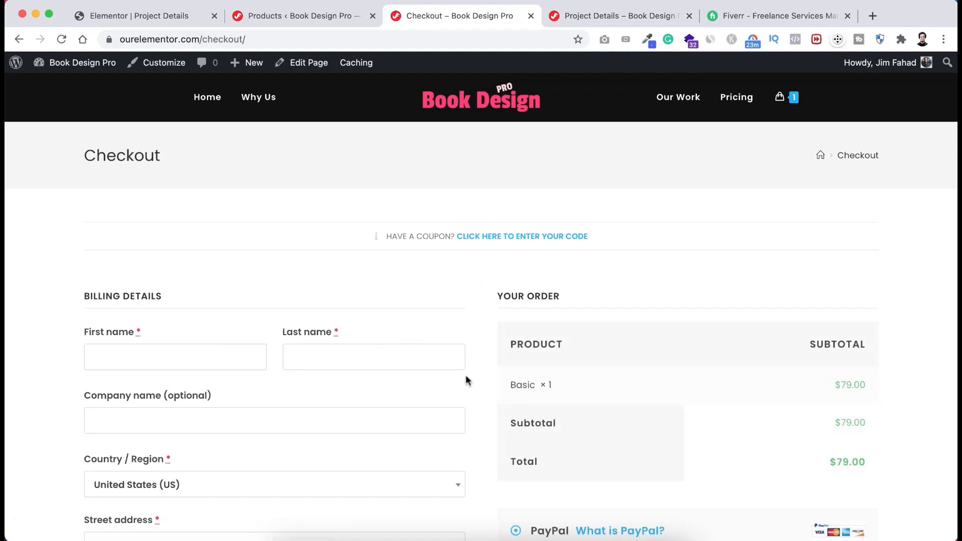
pyautogui.scroll(-2, 466, 375)
pyautogui.scroll(2, 467, 381)
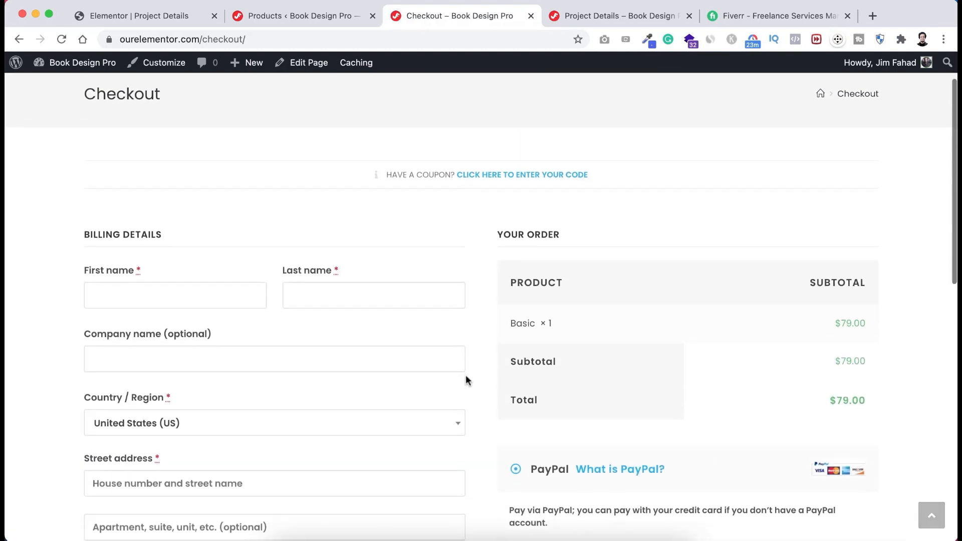
pyautogui.click(158, 334)
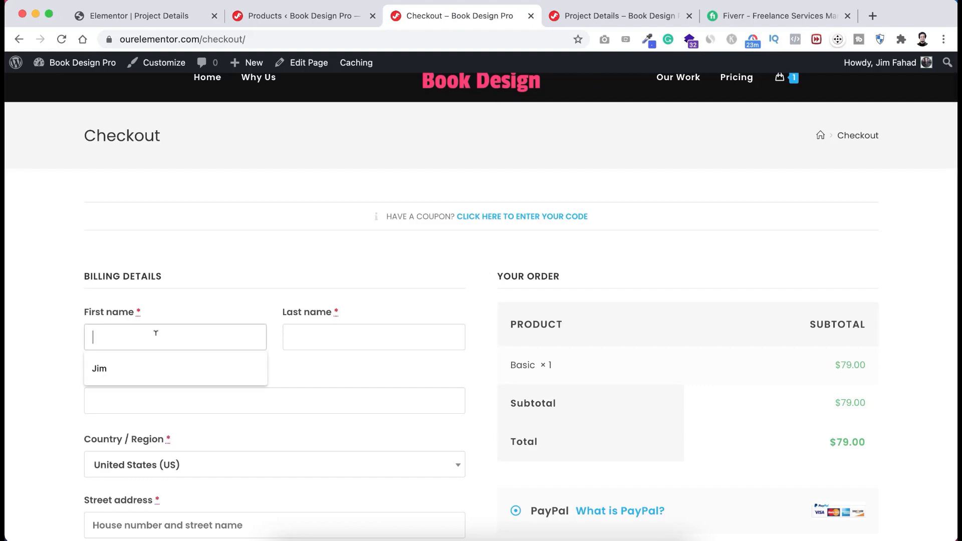
pyautogui.click(140, 367)
pyautogui.click(317, 338)
pyautogui.click(313, 367)
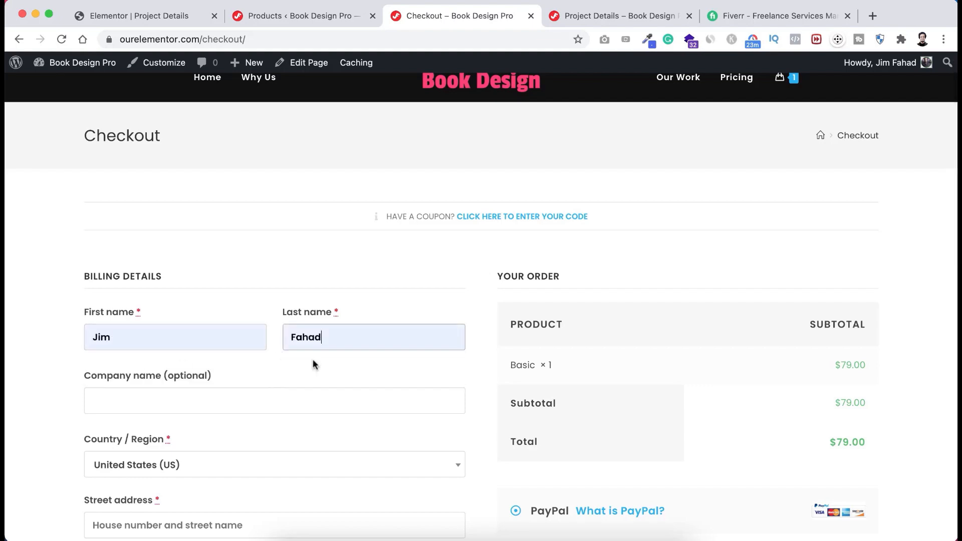
pyautogui.scroll(-5, 312, 361)
pyautogui.click(198, 400)
pyautogui.click(181, 432)
pyautogui.scroll(-3, 180, 416)
pyautogui.click(175, 390)
pyautogui.click(170, 420)
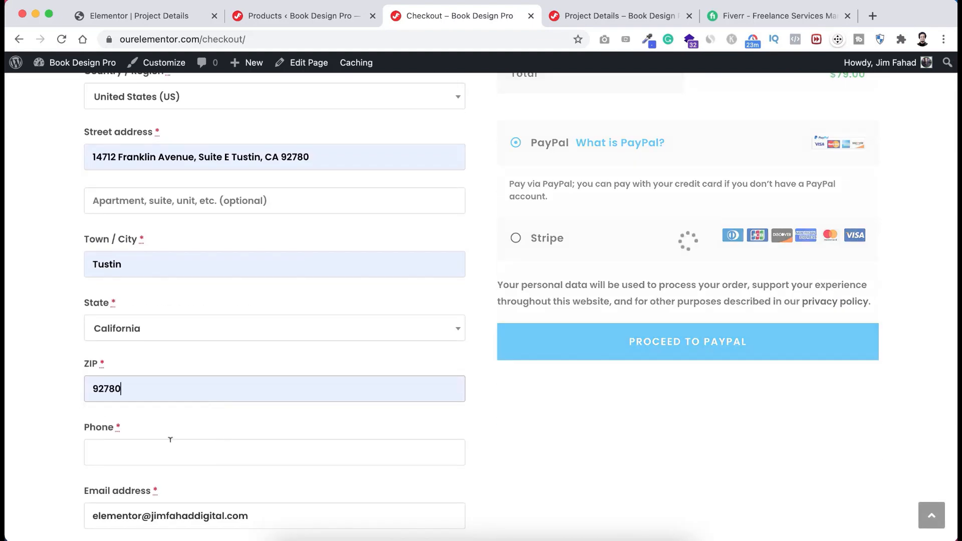
pyautogui.click(170, 451)
pyautogui.click(171, 481)
pyautogui.scroll(10, 151, 441)
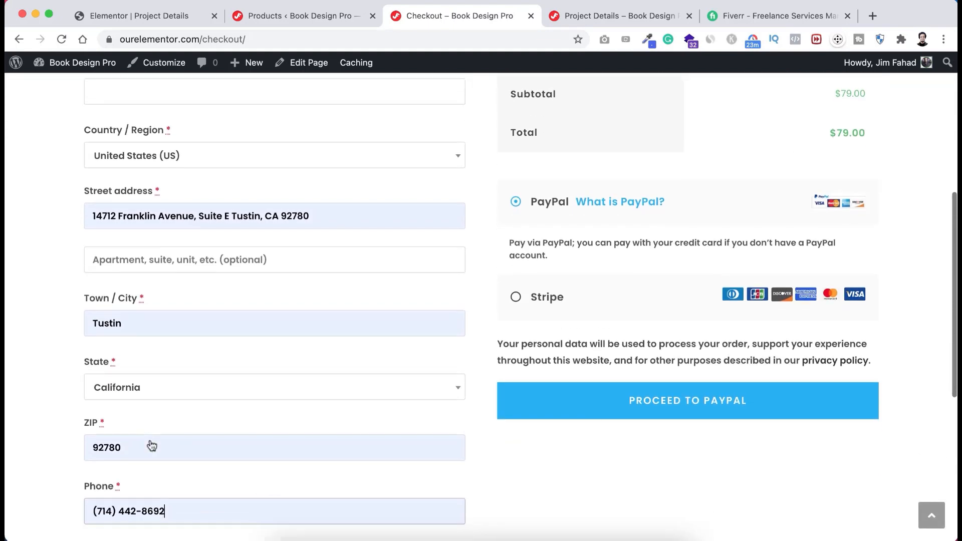
pyautogui.scroll(-3, 149, 439)
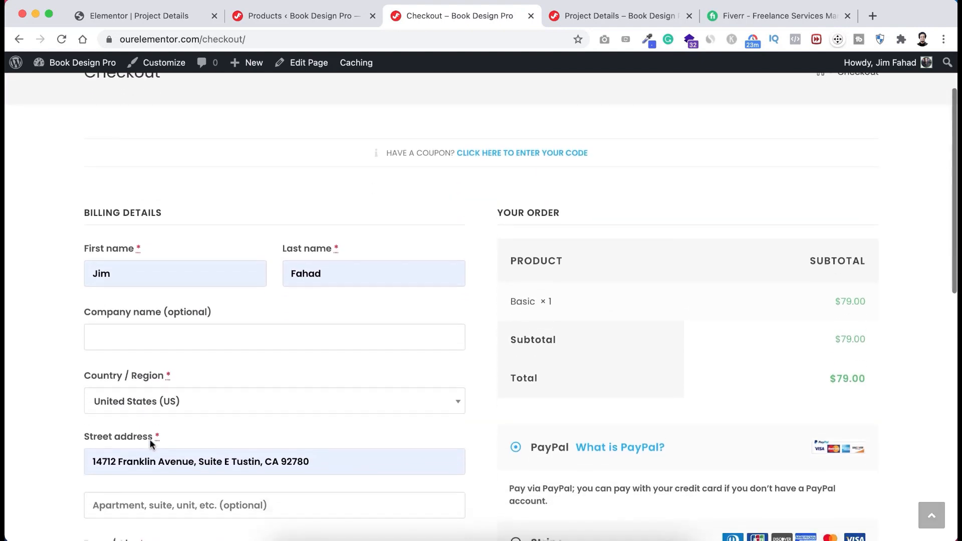
pyautogui.scroll(1, 151, 443)
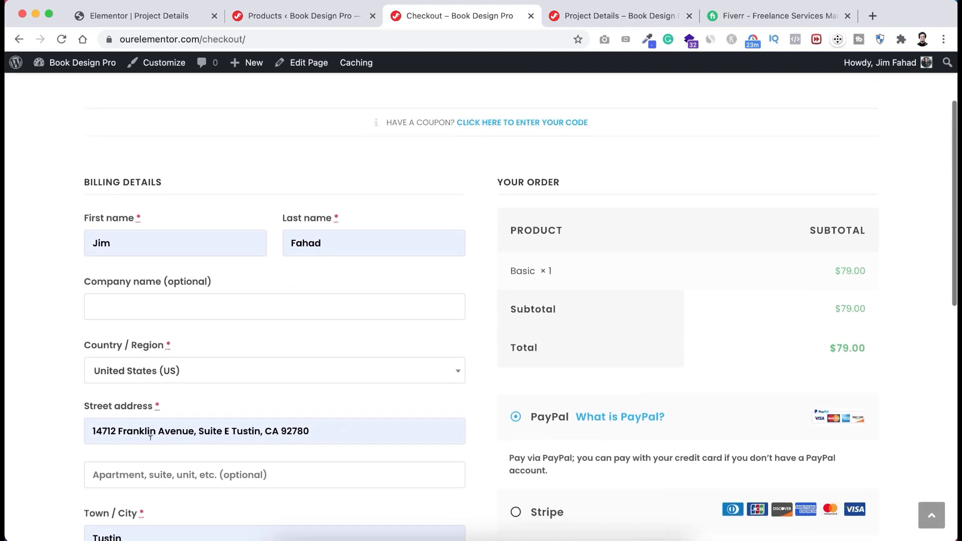
pyautogui.scroll(-3, 150, 441)
pyautogui.scroll(-2, 150, 441)
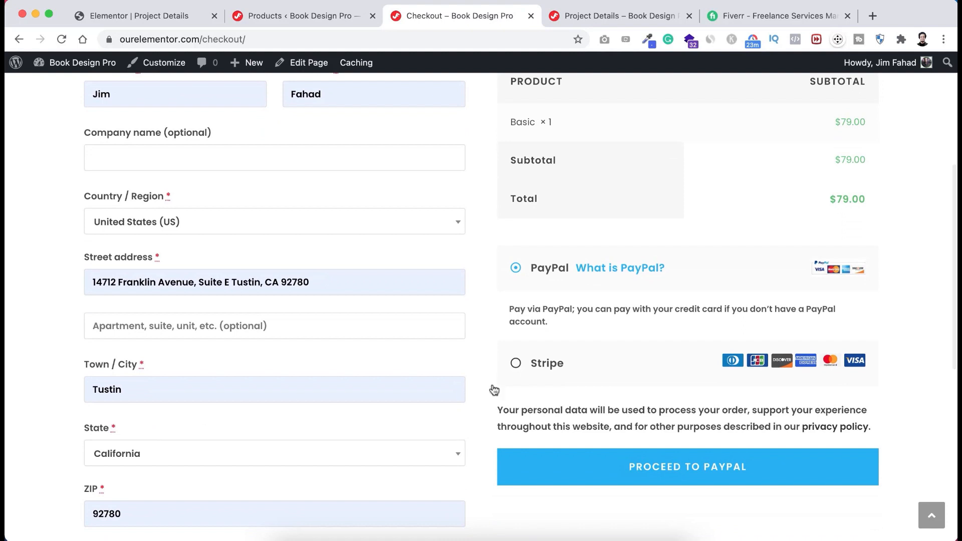
# - Pay via Stripe with the test card, expiry 0325 and CVC, placing the order
pyautogui.click(524, 364)
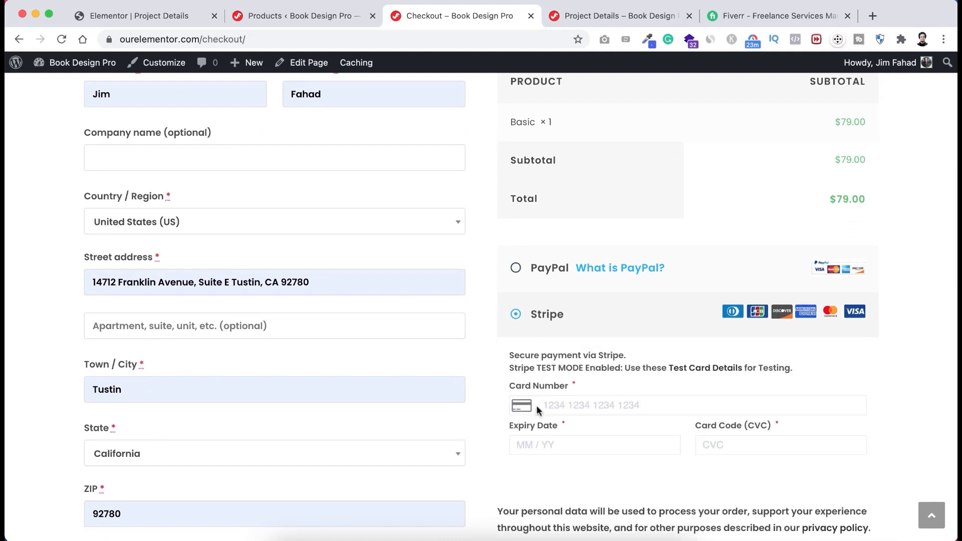
pyautogui.scroll(-1, 539, 409)
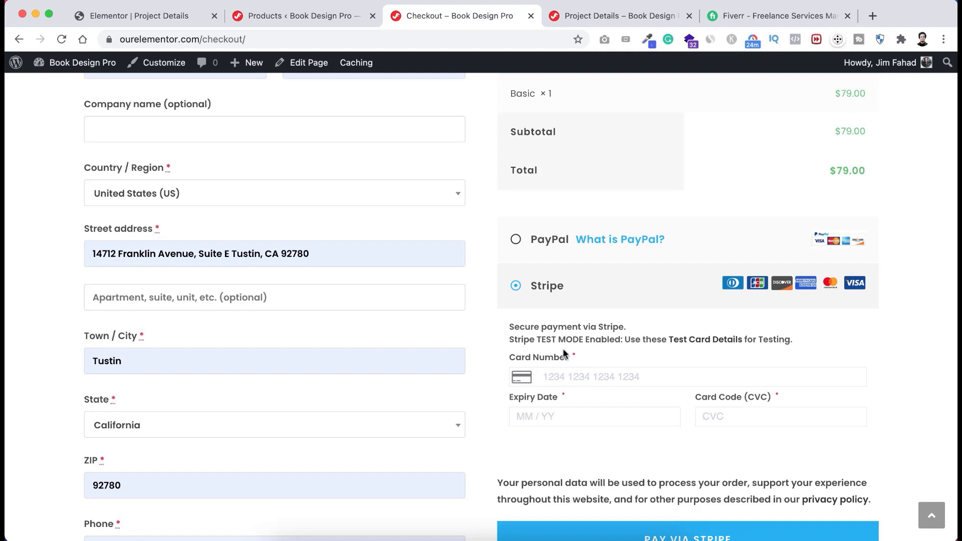
pyautogui.click(558, 376)
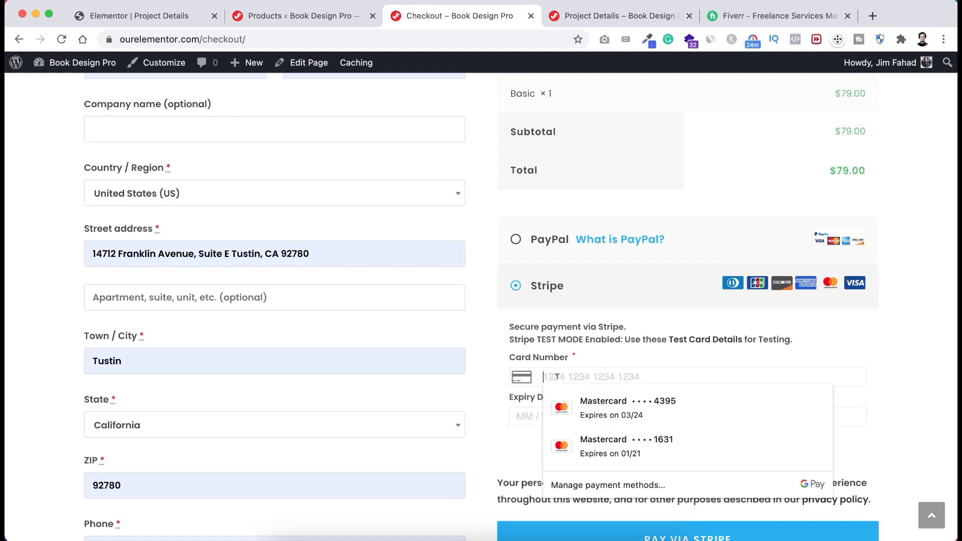
pyautogui.press('super+v')
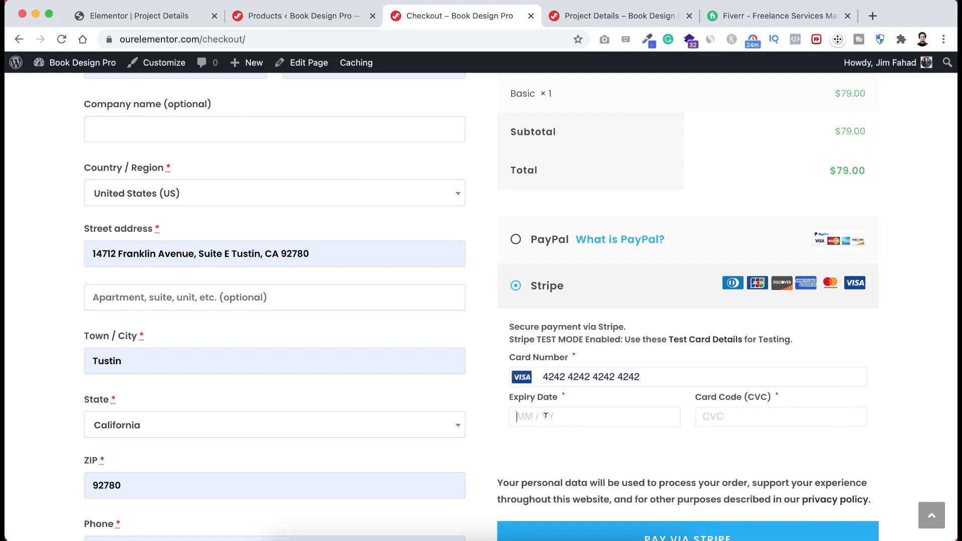
pyautogui.write('0325')
pyautogui.click(714, 416)
pyautogui.write('999')
pyautogui.scroll(-3, 670, 473)
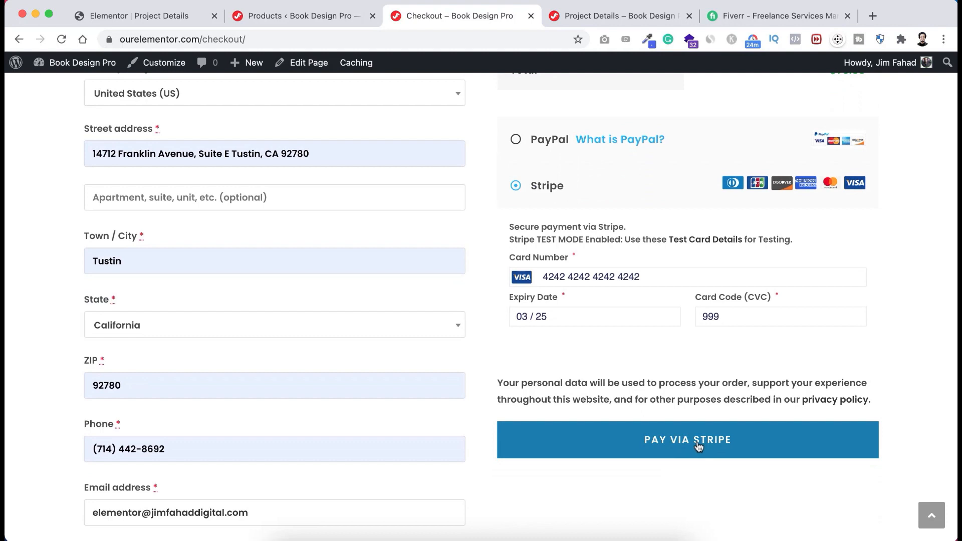
pyautogui.click(698, 444)
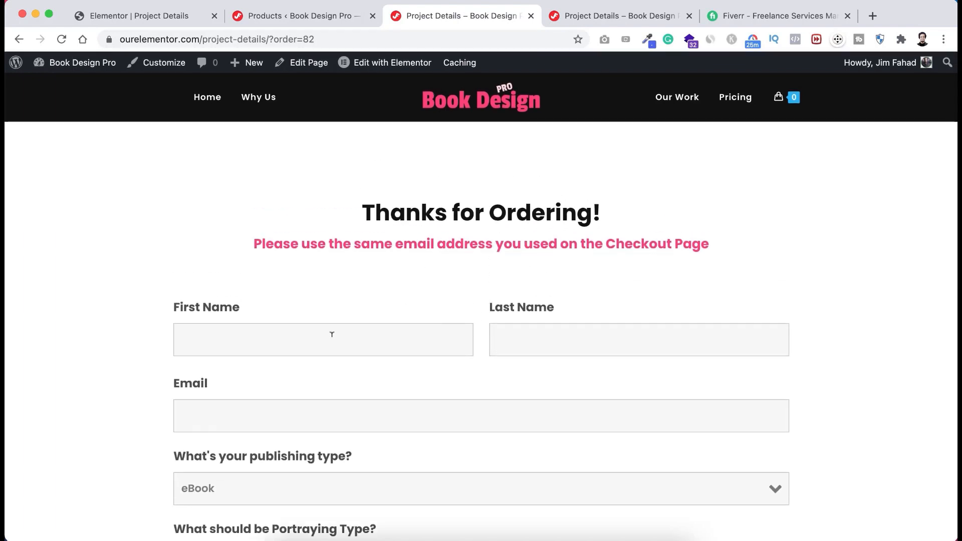
# - Fill in the questionnaire's first name, last name and e-mail fields
pyautogui.click(332, 334)
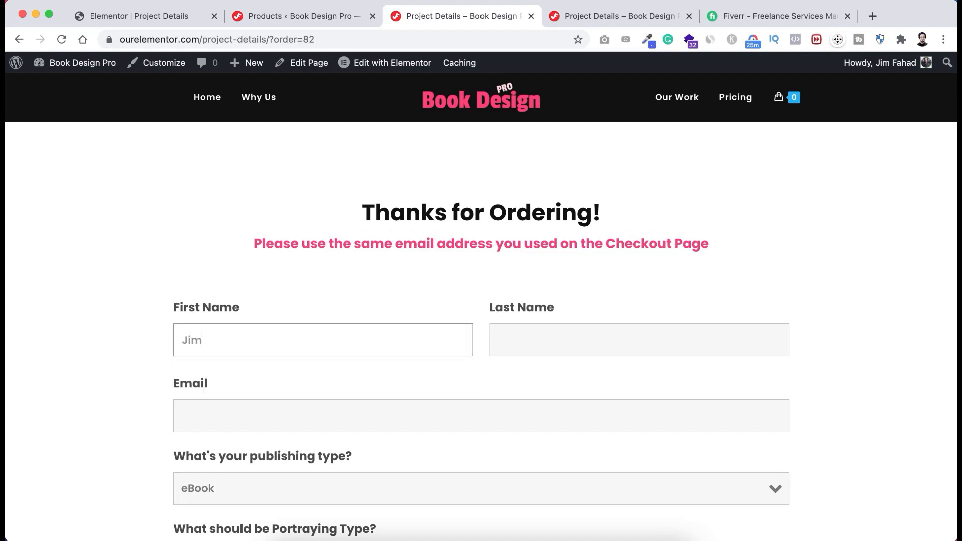
pyautogui.press('Tab')
pyautogui.scroll(-3, 468, 389)
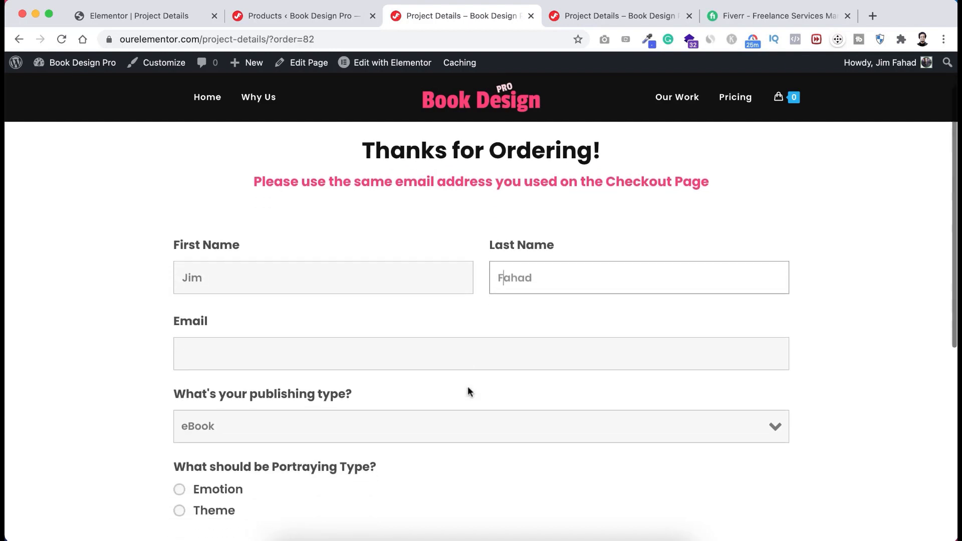
pyautogui.click(246, 279)
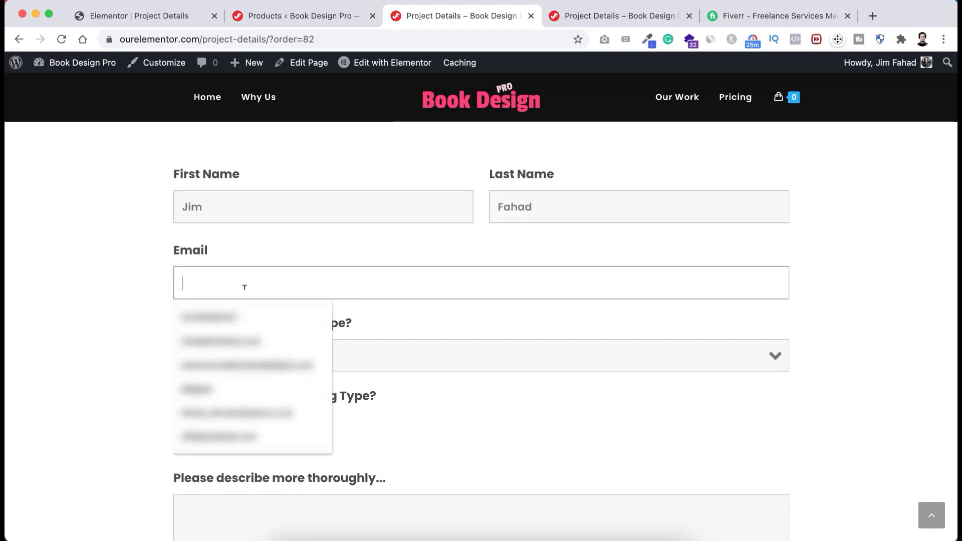
pyautogui.click(253, 316)
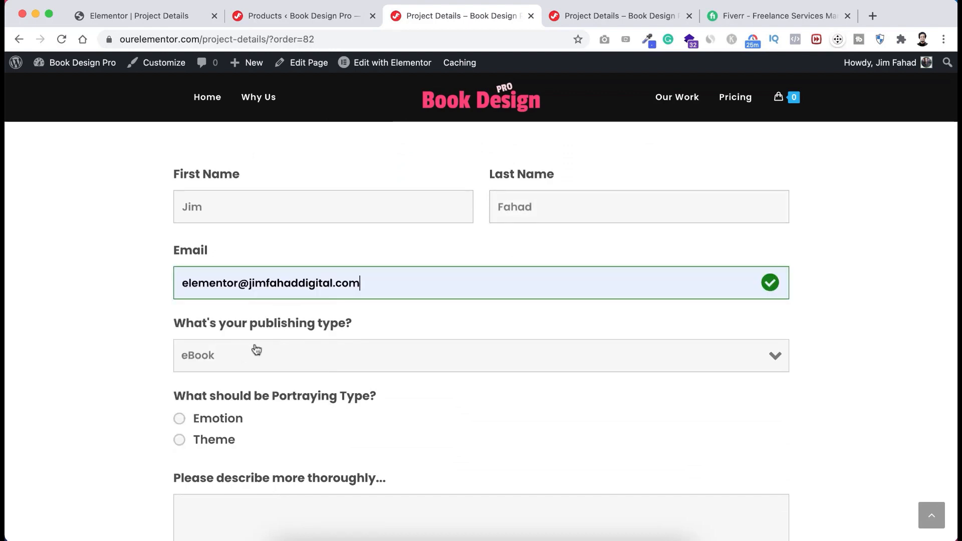
# - Choose eBook and Emotion, type a sample description, and submit the questionnaire
pyautogui.scroll(-1, 253, 360)
pyautogui.click(261, 346)
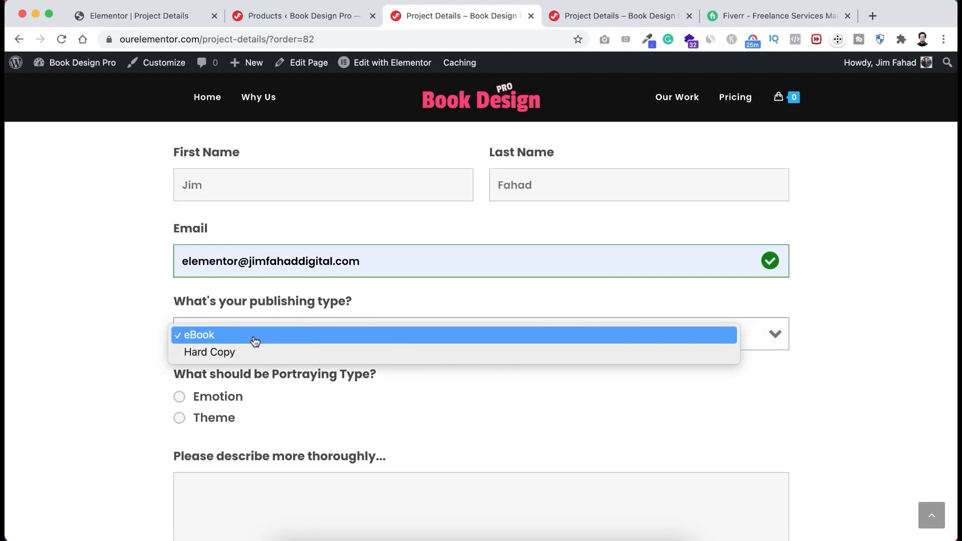
pyautogui.click(254, 336)
pyautogui.scroll(-3, 254, 376)
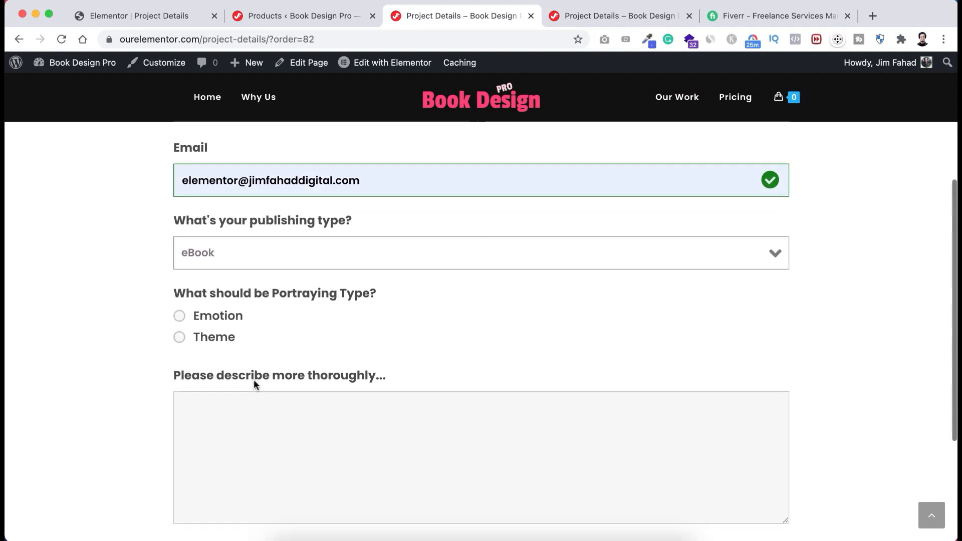
pyautogui.click(206, 316)
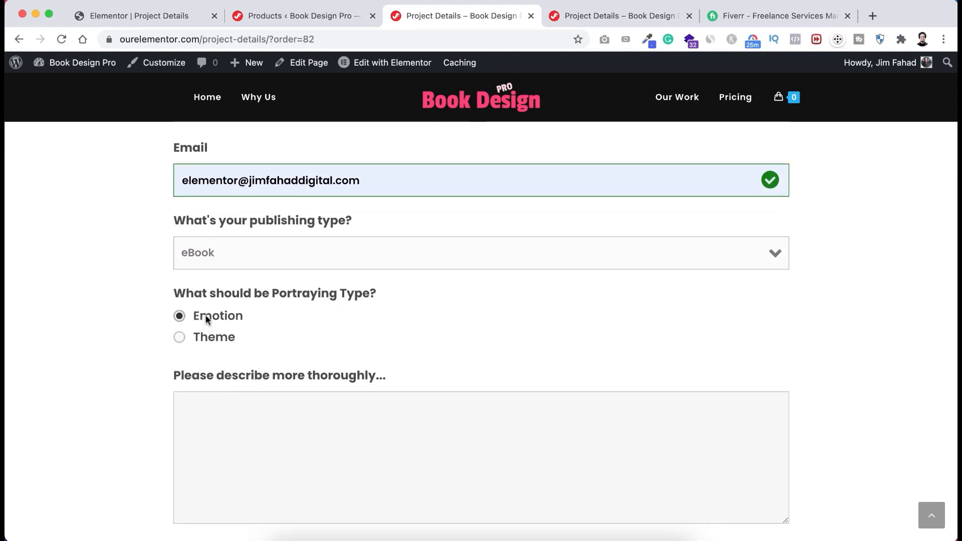
pyautogui.scroll(-2, 206, 314)
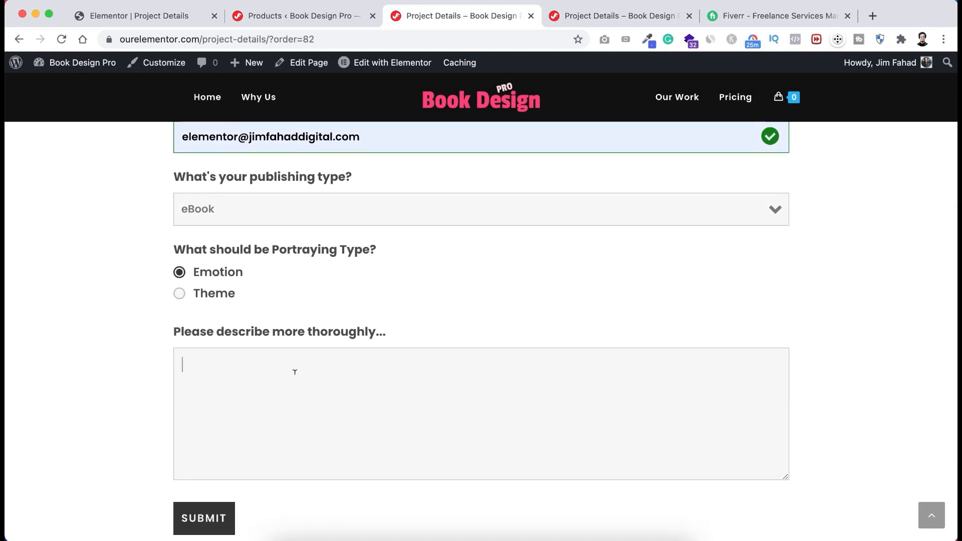
pyautogui.write('sjkdjskdj skjdksjdks')
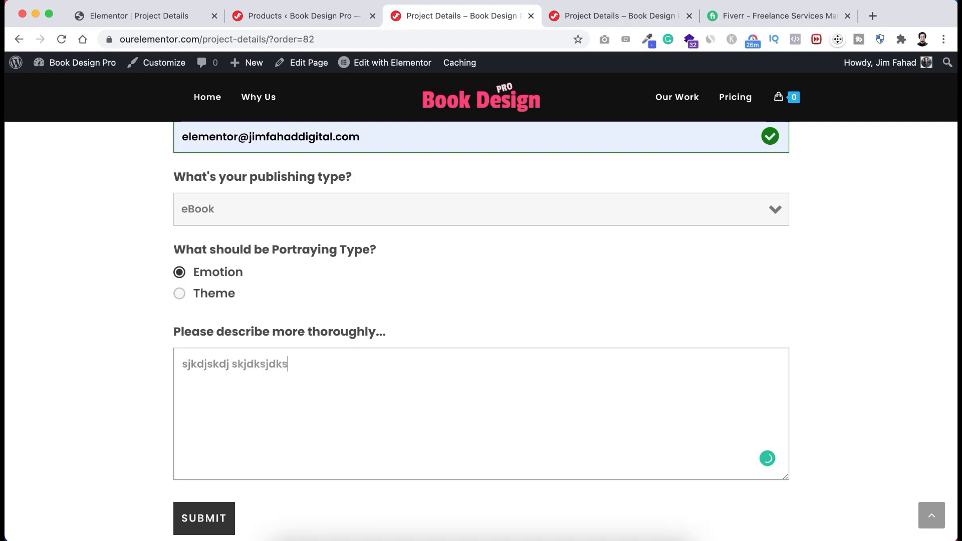
pyautogui.write(' kjdk skdjksj')
pyautogui.scroll(-1, 139, 422)
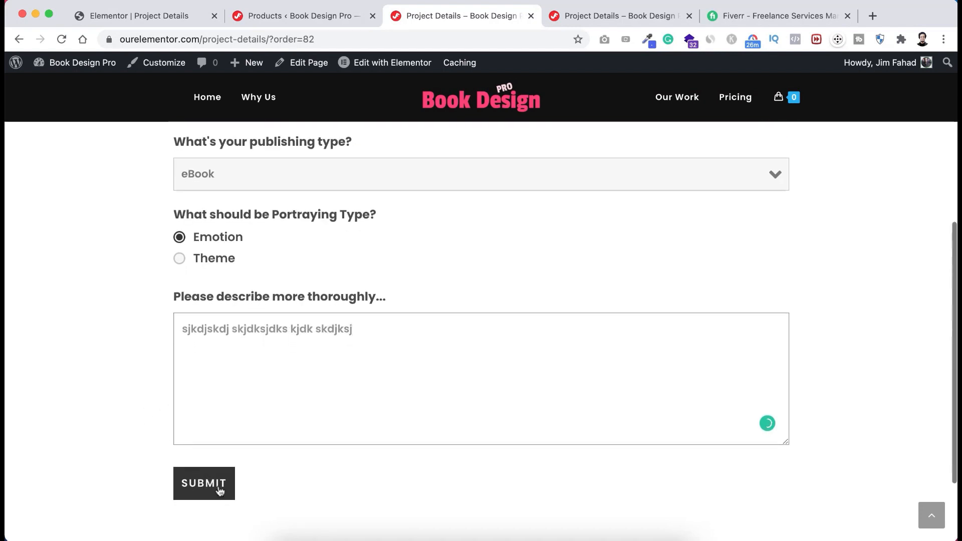
pyautogui.click(214, 489)
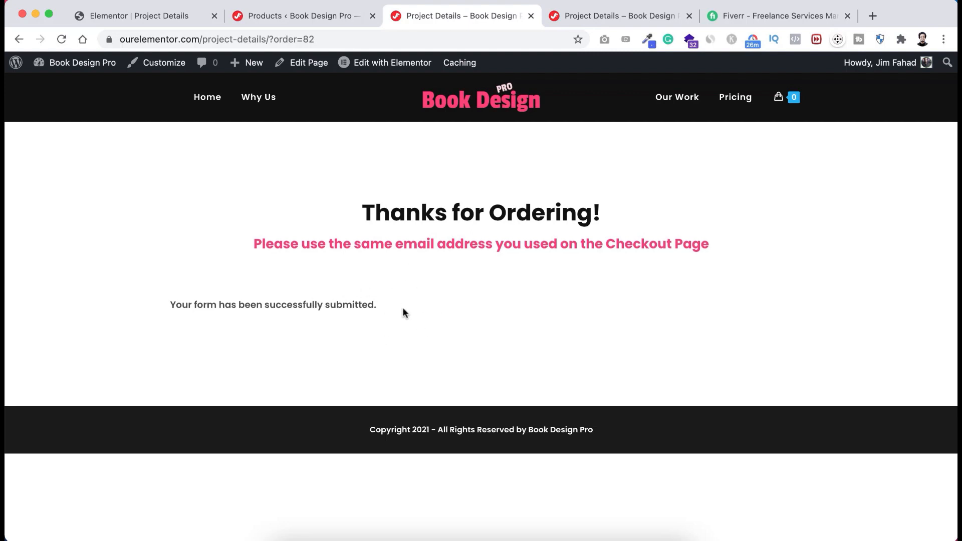
# - Open the new $79.00 Basic order from WooCommerce Orders and review its Processing status and notes
pyautogui.moveTo(50, 64)
pyautogui.click(69, 92)
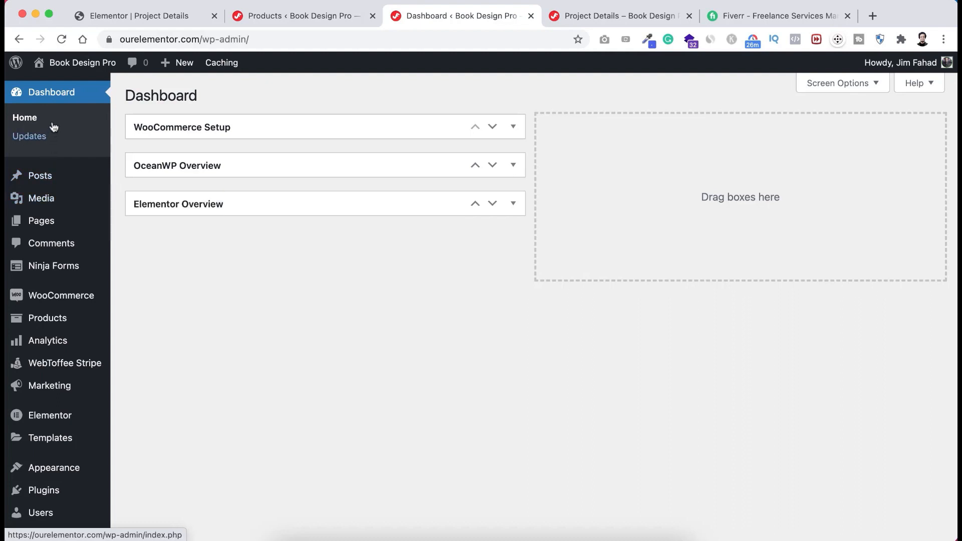
pyautogui.moveTo(43, 299)
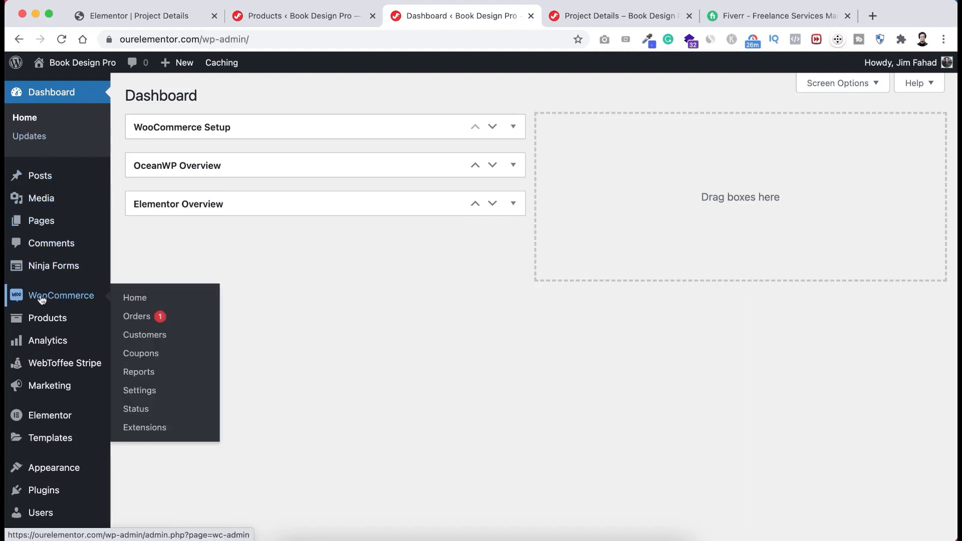
pyautogui.click(163, 319)
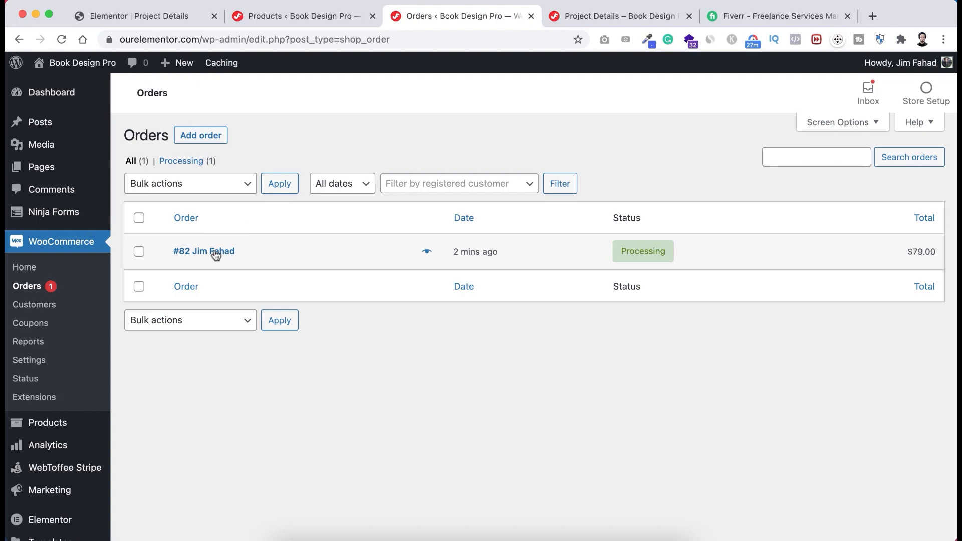
pyautogui.click(223, 255)
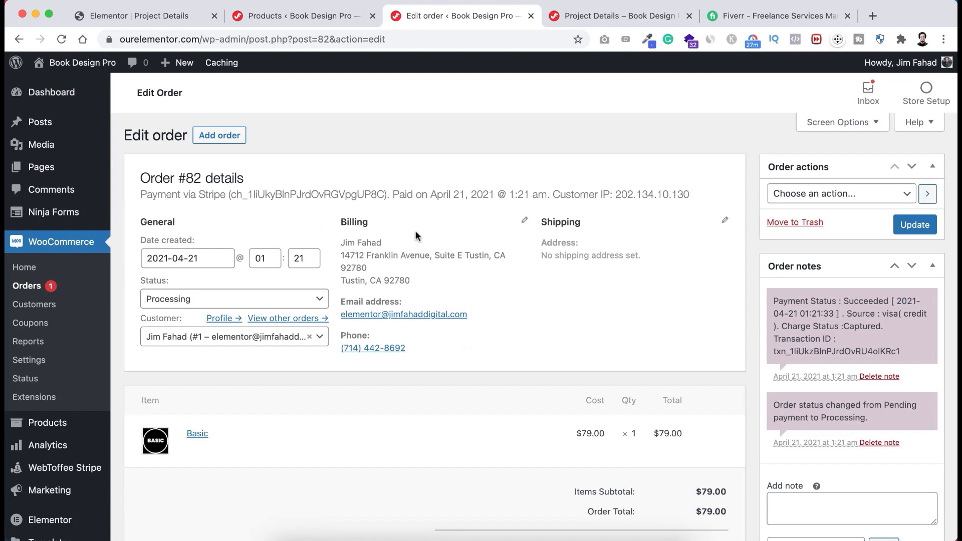
pyautogui.scroll(-1, 442, 251)
pyautogui.scroll(1, 442, 251)
pyautogui.scroll(-1, 441, 338)
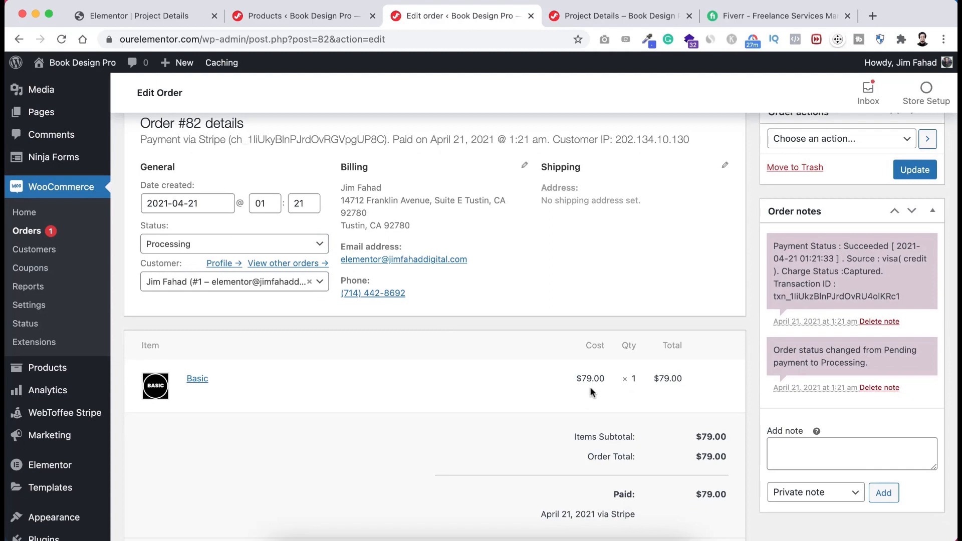
pyautogui.scroll(-2, 672, 396)
pyautogui.scroll(3, 702, 366)
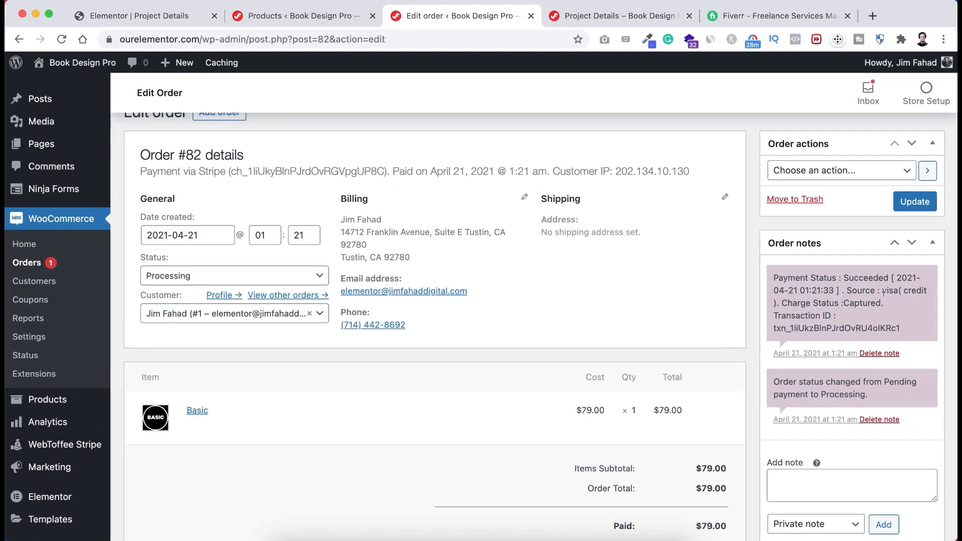
pyautogui.scroll(-7, 449, 437)
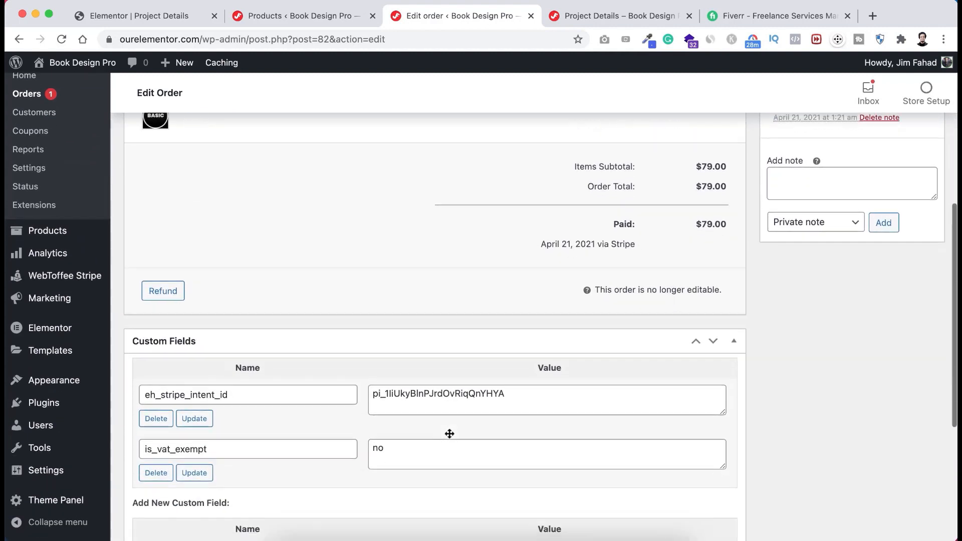
pyautogui.scroll(10, 449, 436)
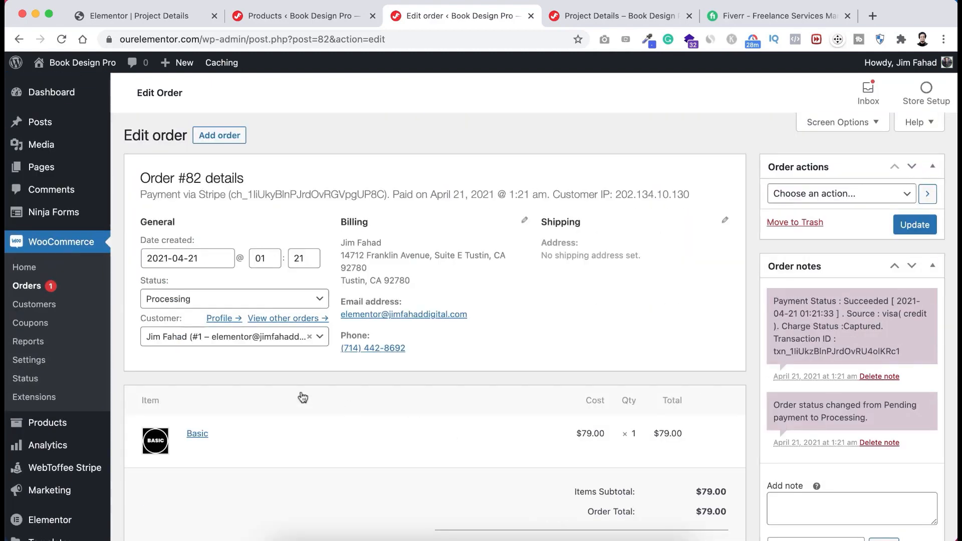
# - Change order #82's status from Processing to Completed and update the order
pyautogui.click(224, 300)
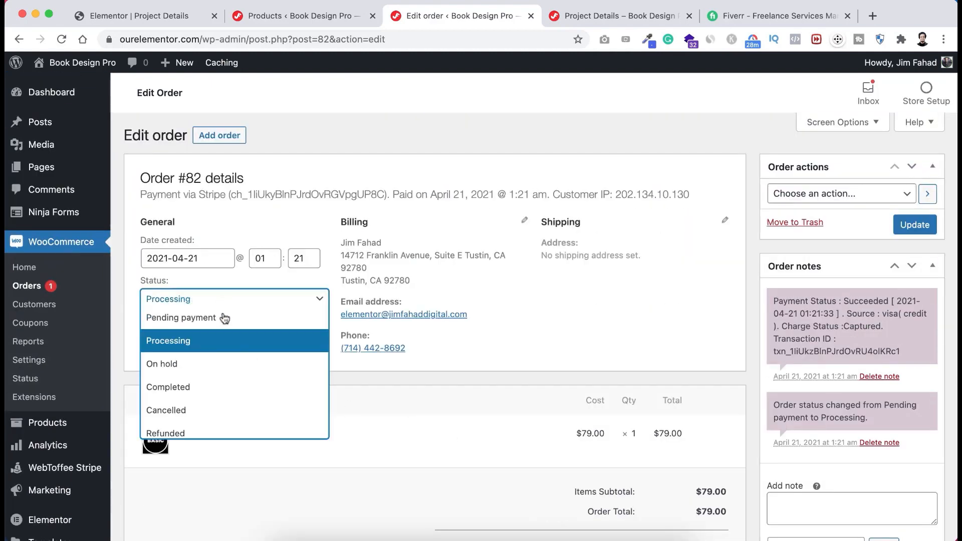
pyautogui.click(207, 391)
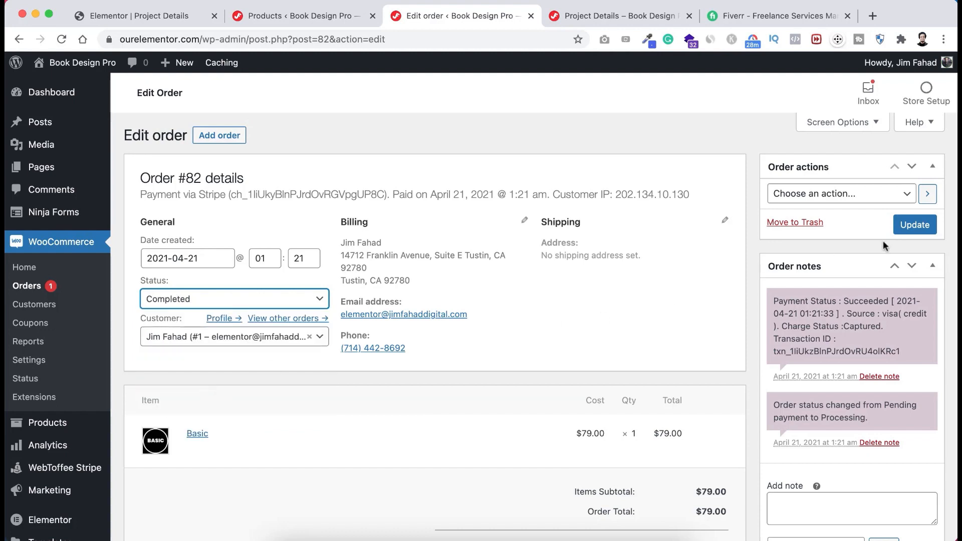
pyautogui.click(915, 226)
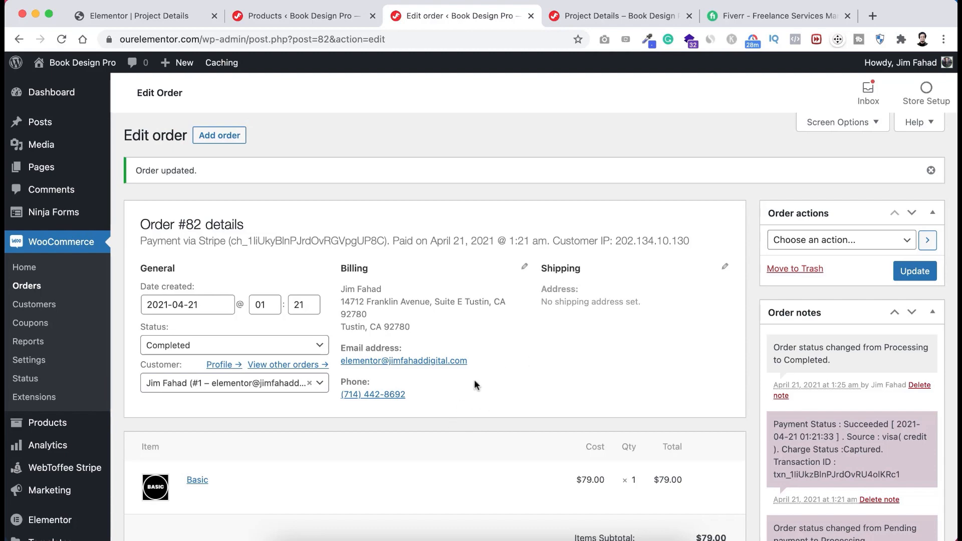
# - Scroll through the saved order to check the Processing-to-Completed status note
pyautogui.scroll(-2, 468, 446)
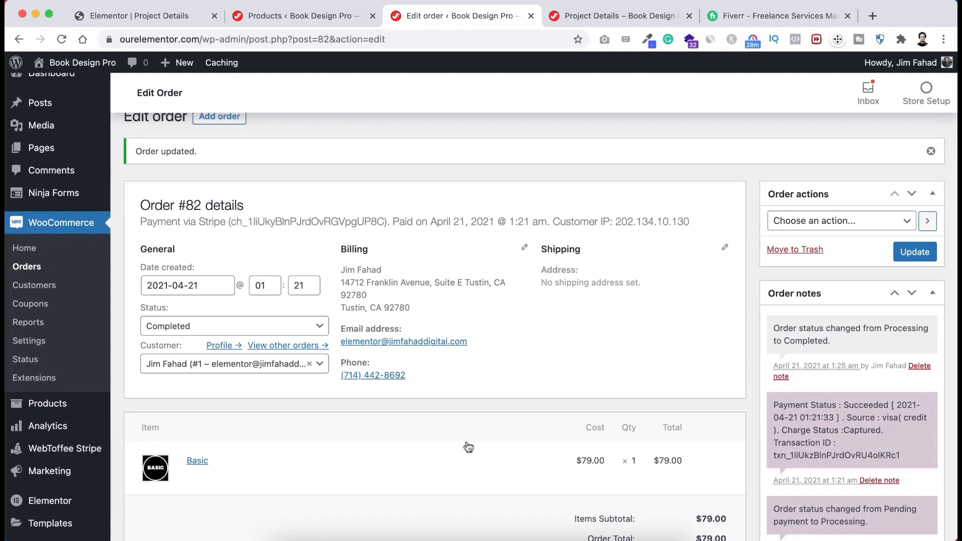
pyautogui.scroll(1, 469, 447)
pyautogui.scroll(-1, 469, 447)
pyautogui.scroll(1, 468, 447)
pyautogui.scroll(-1, 469, 447)
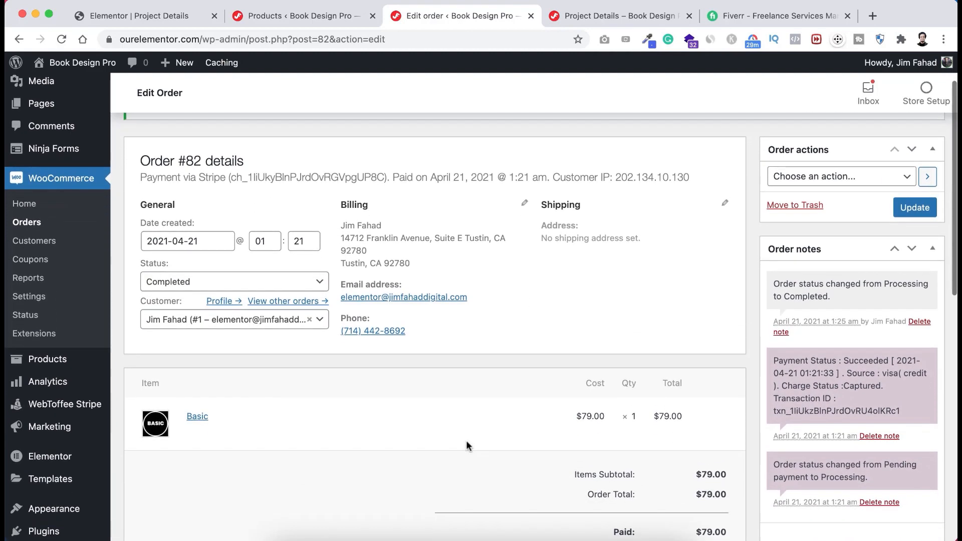
pyautogui.scroll(-1, 395, 421)
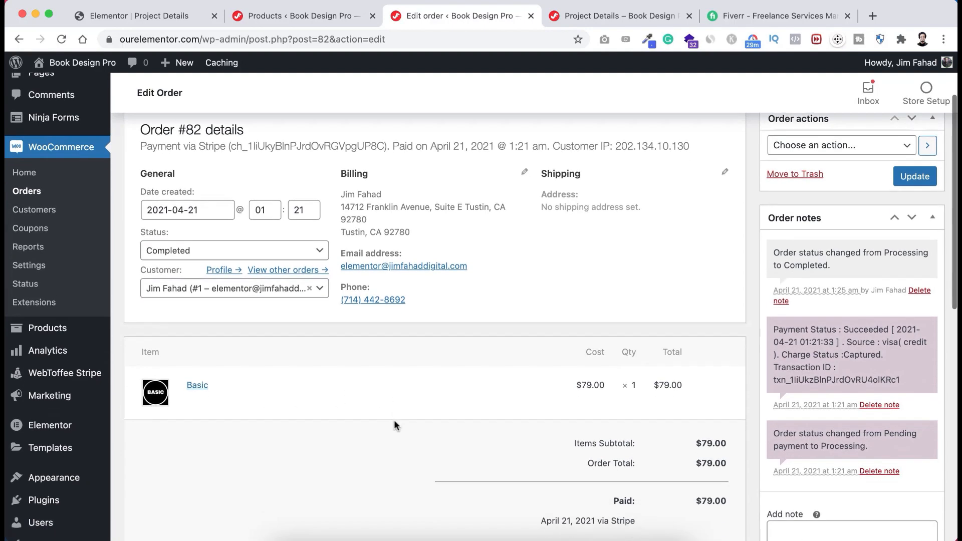
pyautogui.scroll(1, 394, 421)
pyautogui.scroll(-2, 394, 425)
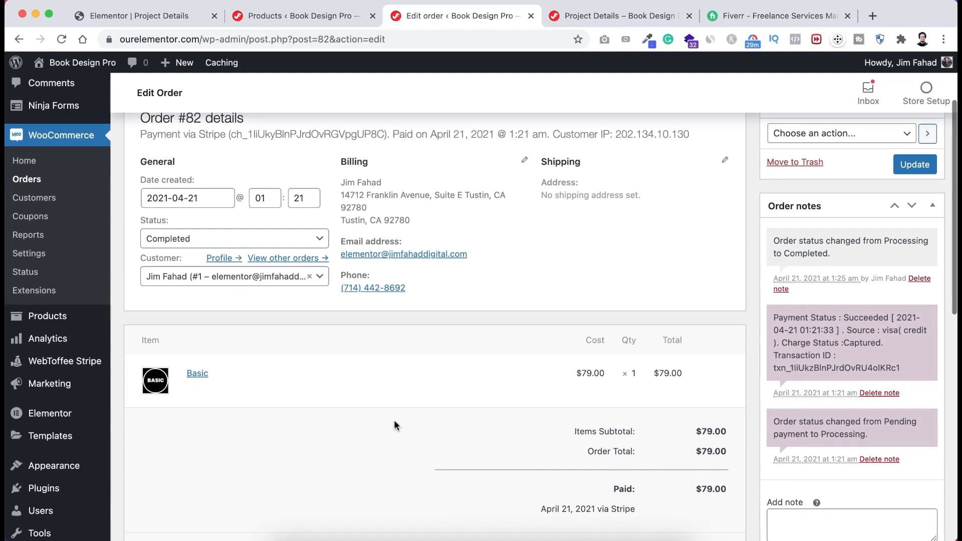
pyautogui.scroll(1, 394, 425)
pyautogui.scroll(1, 394, 425)
pyautogui.scroll(-2, 394, 425)
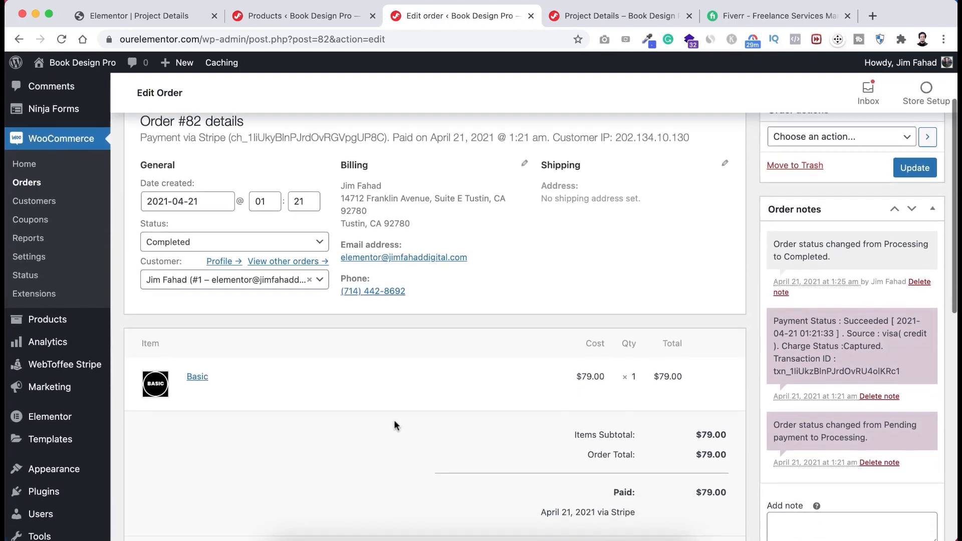
pyautogui.scroll(1, 395, 425)
pyautogui.scroll(-2, 394, 425)
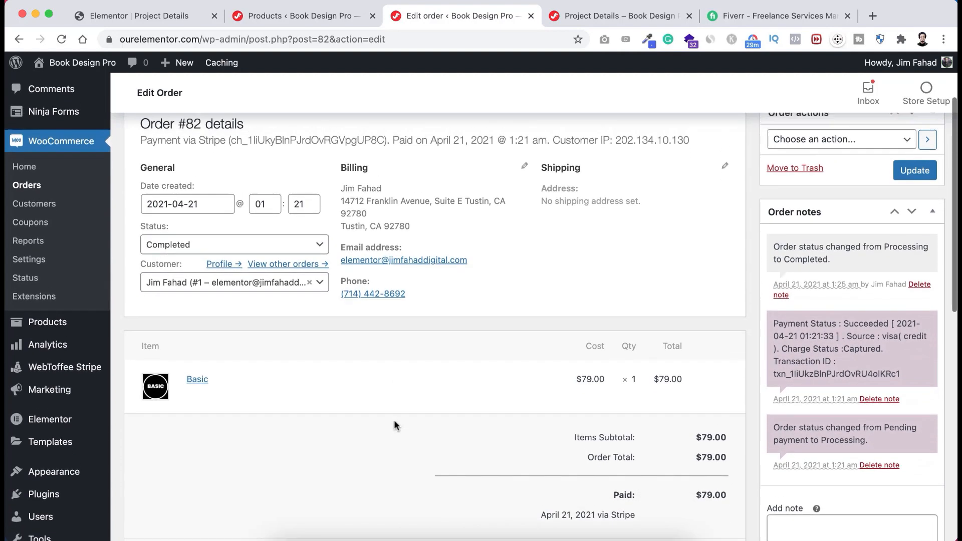
pyautogui.scroll(4, 394, 425)
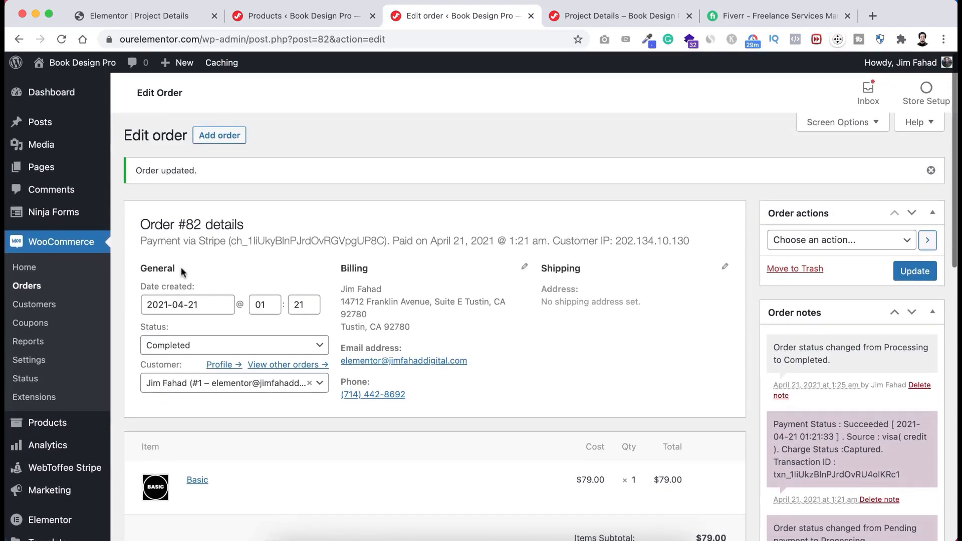
# - Open the Questionnaire form's submitted entry in Ninja Forms Submissions, then go to Fiverr
pyautogui.moveTo(50, 218)
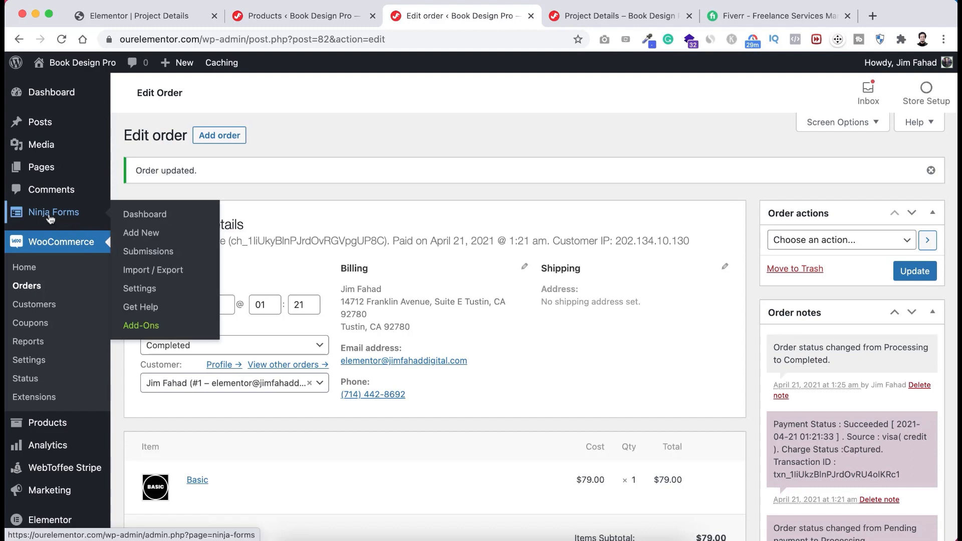
pyautogui.click(150, 253)
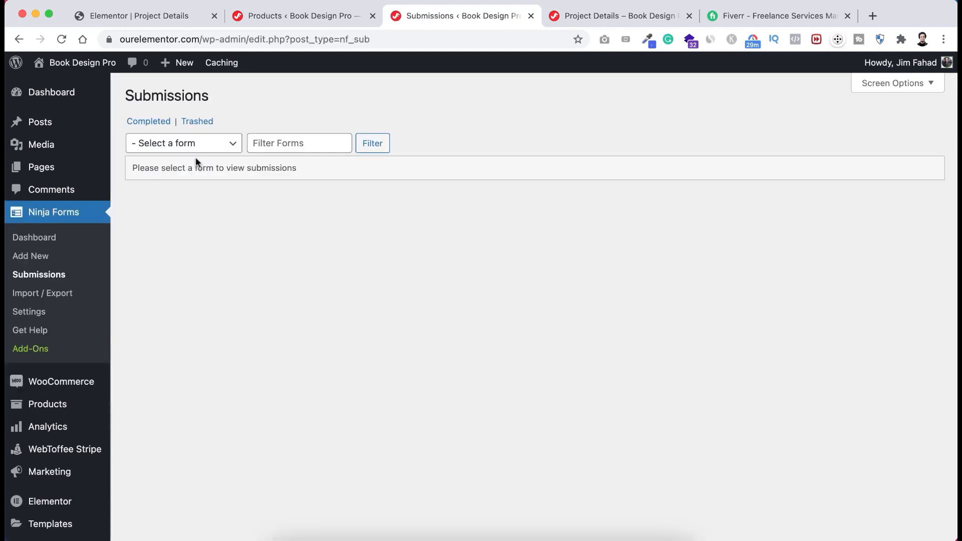
pyautogui.click(198, 143)
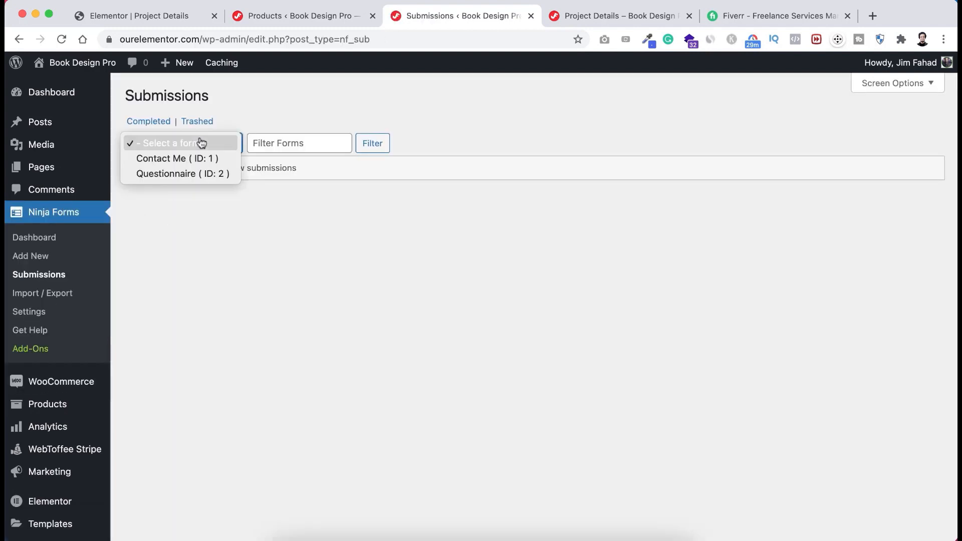
pyautogui.click(191, 174)
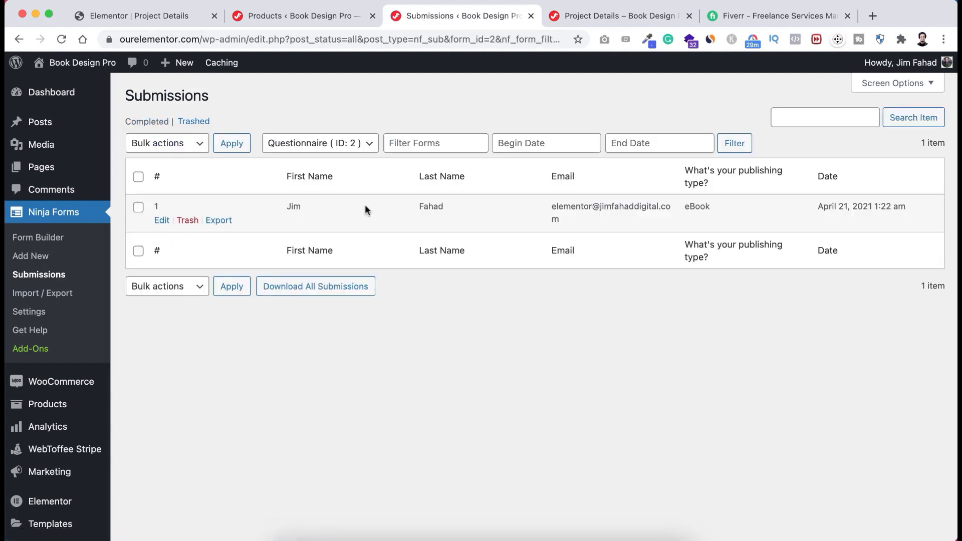
pyautogui.click(162, 221)
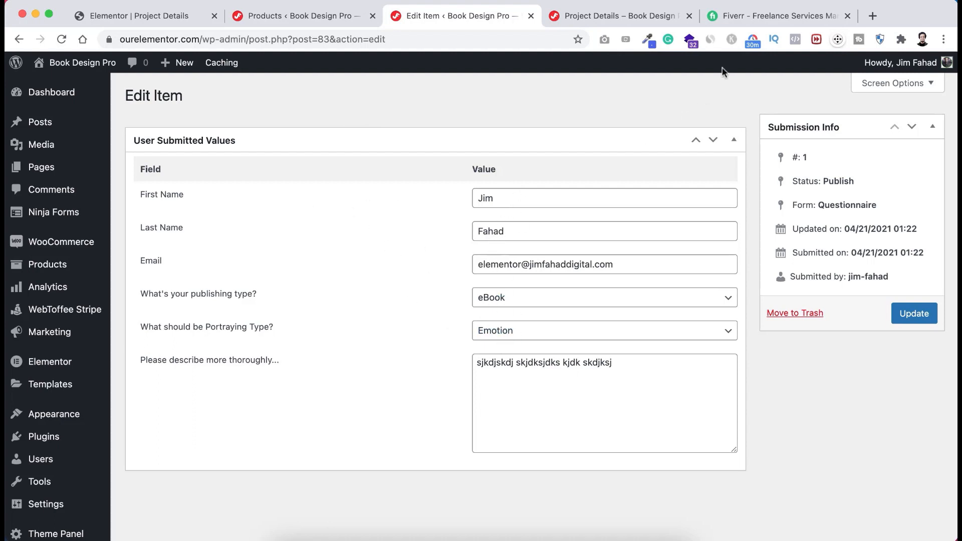
pyautogui.click(763, 16)
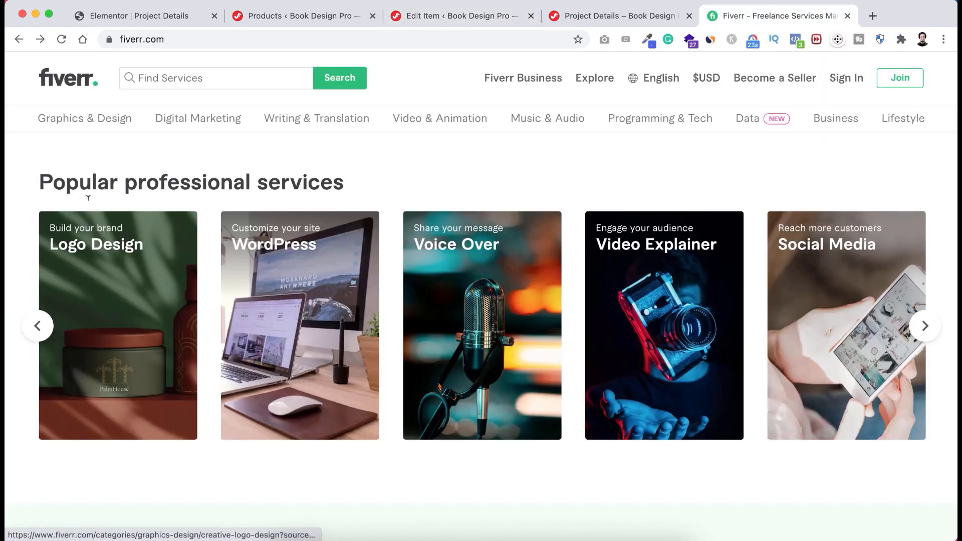
# - Browse Fiverr's Book Design > Book Cover Design gig listings and their prices
pyautogui.moveTo(74, 122)
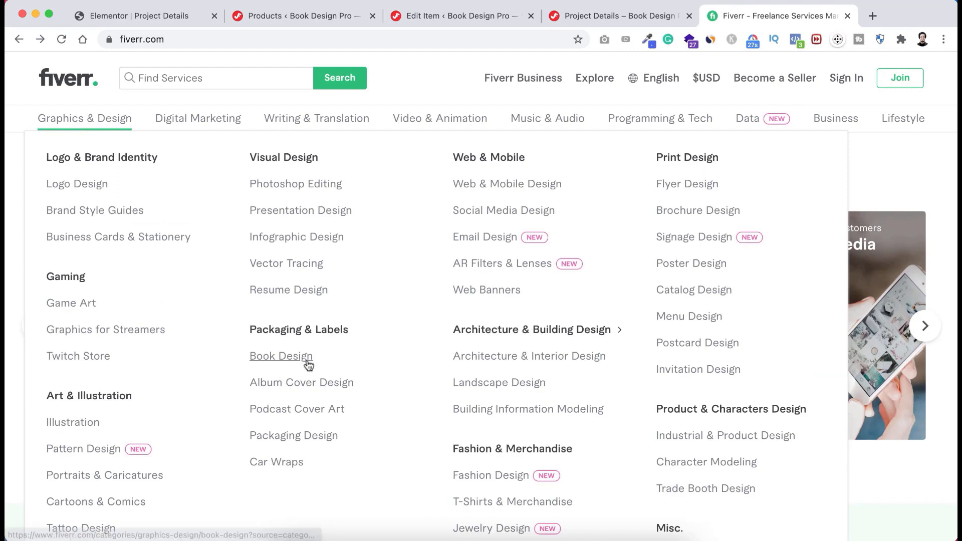
pyautogui.click(295, 365)
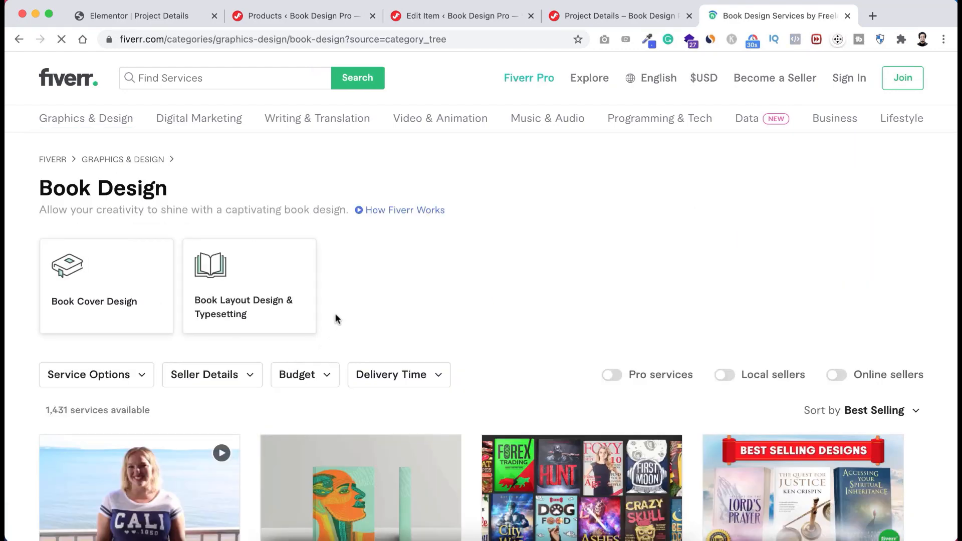
pyautogui.scroll(-1, 6, 364)
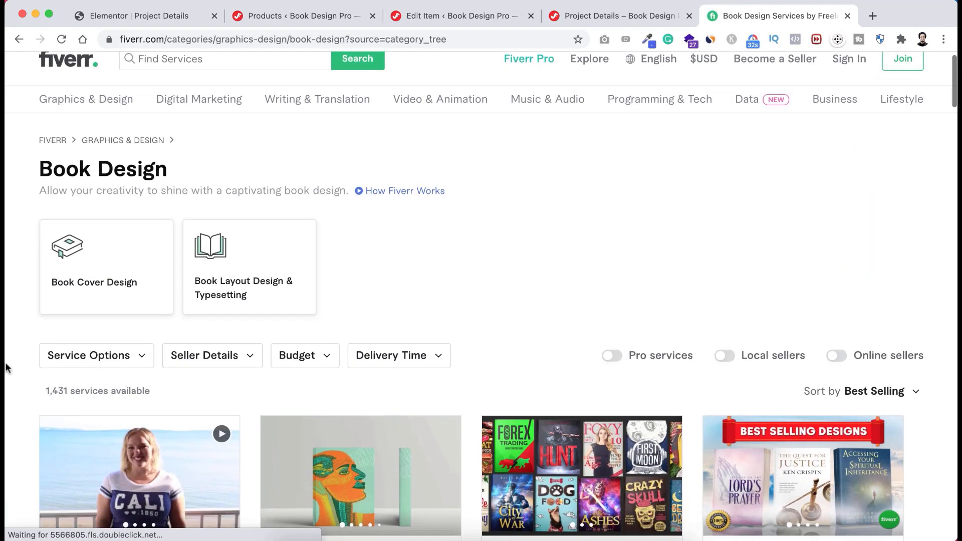
pyautogui.click(129, 280)
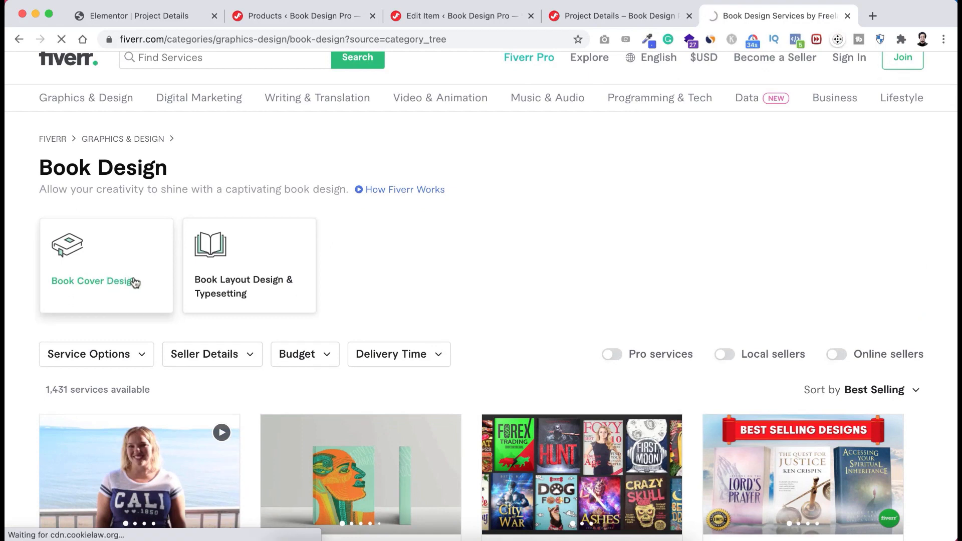
pyautogui.scroll(-5, 159, 427)
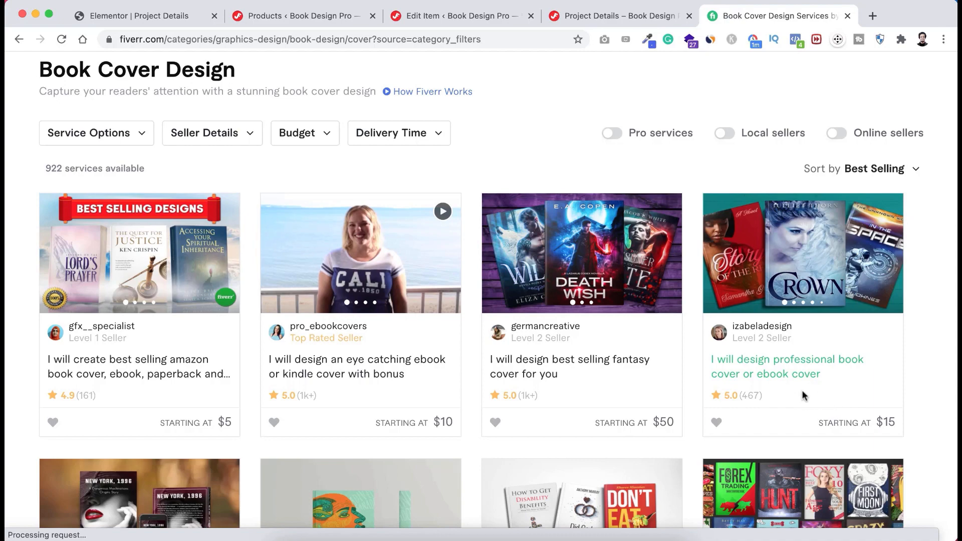
pyautogui.scroll(-6, 802, 395)
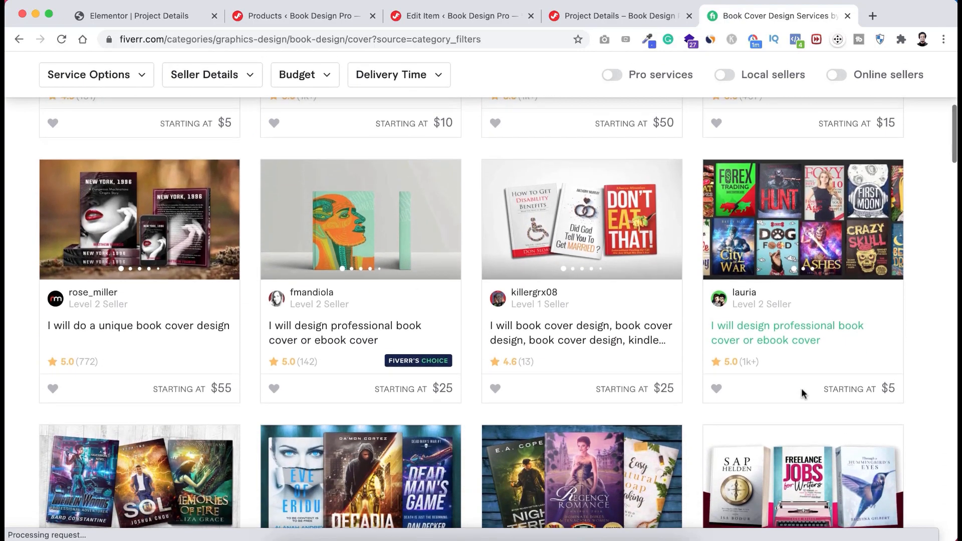
pyautogui.scroll(1, 802, 394)
pyautogui.scroll(-5, 801, 394)
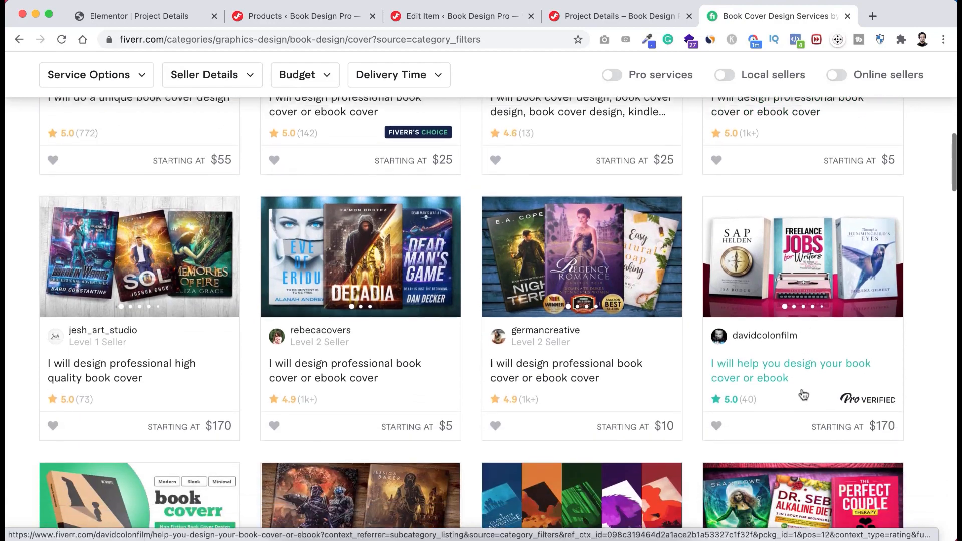
pyautogui.scroll(11, 803, 394)
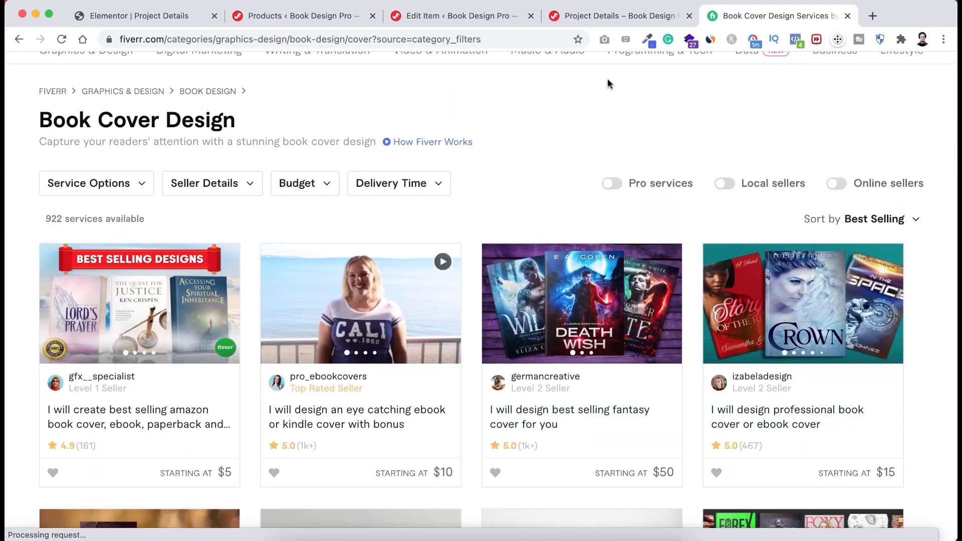
# - Glance at the questionnaire submission, then return to the book cover gig listings
pyautogui.click(497, 16)
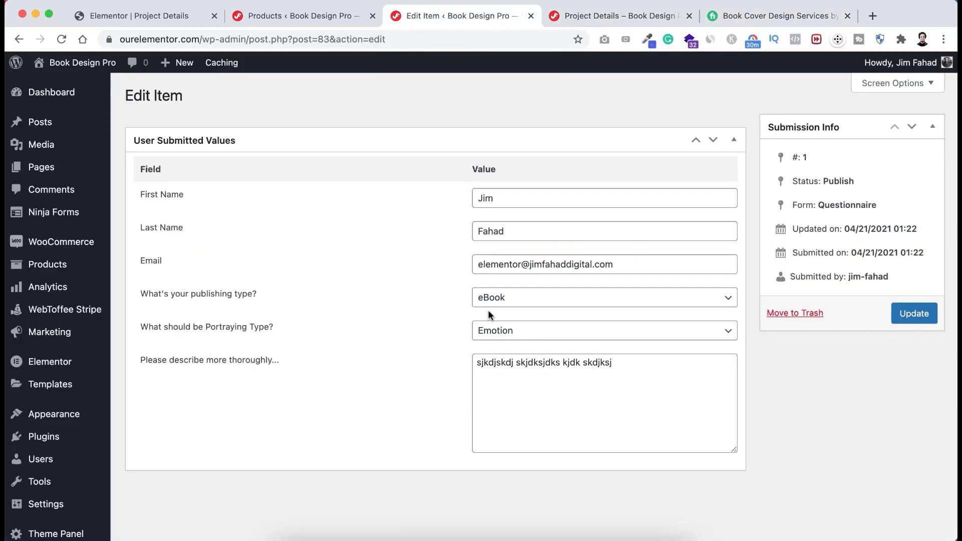
pyautogui.scroll(-1, 488, 310)
pyautogui.scroll(1, 489, 311)
pyautogui.click(777, 15)
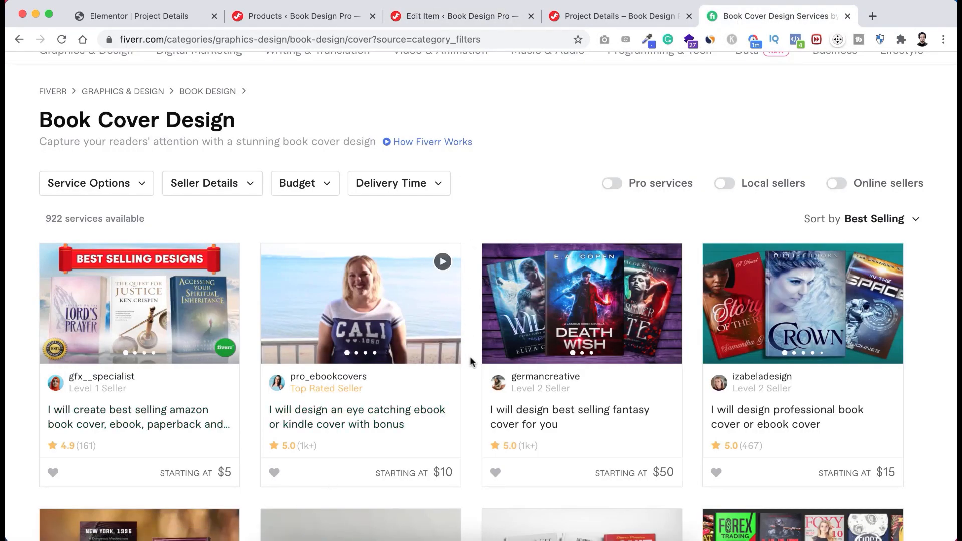
pyautogui.scroll(-2, 471, 380)
pyautogui.scroll(4, 470, 380)
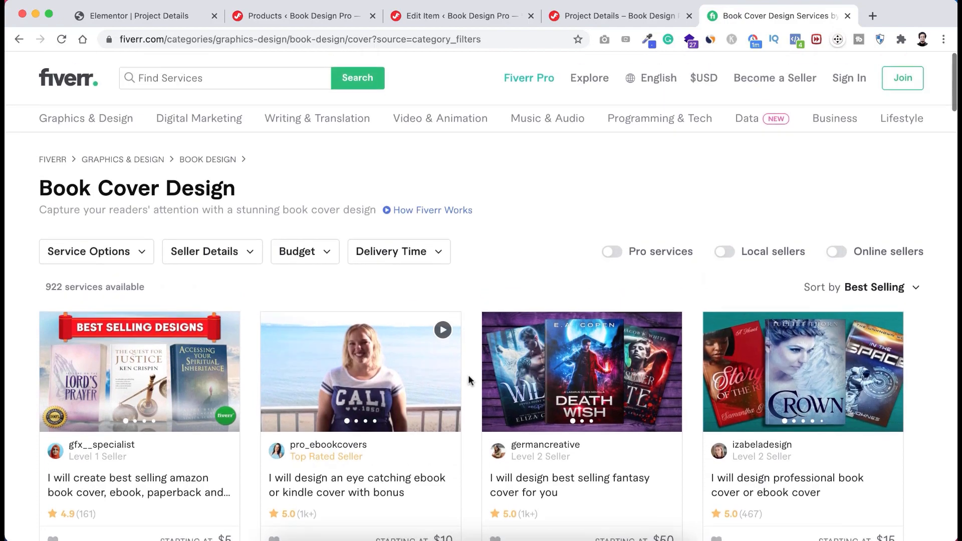
# - Scroll the Book Design Pro homepage down to the $79, $149 and $299 service packages
pyautogui.scroll(-2, 468, 375)
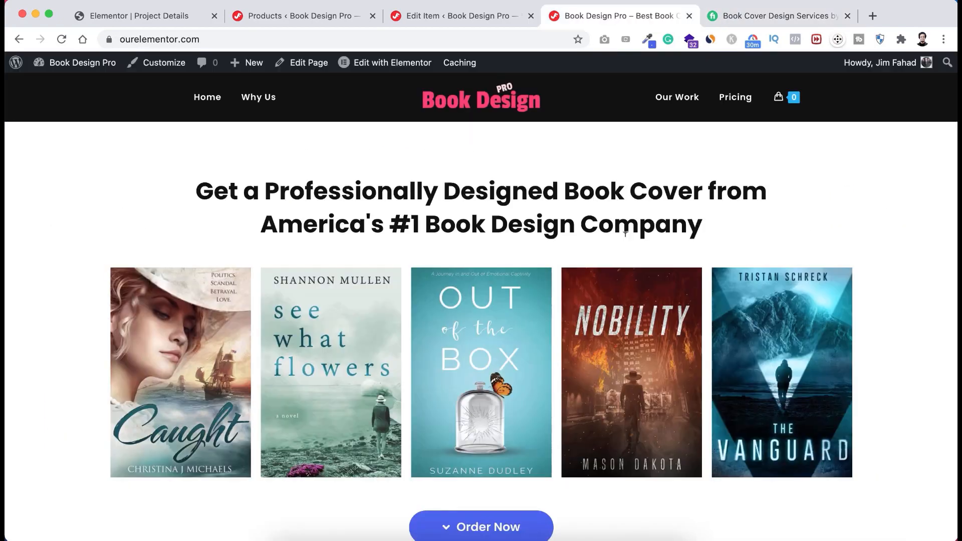
pyautogui.scroll(-5, 642, 232)
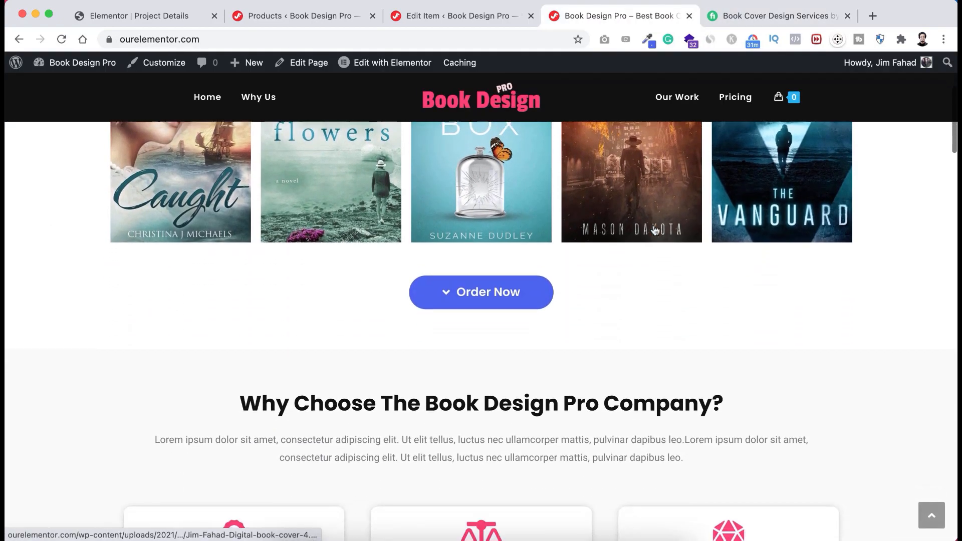
pyautogui.scroll(-8, 655, 230)
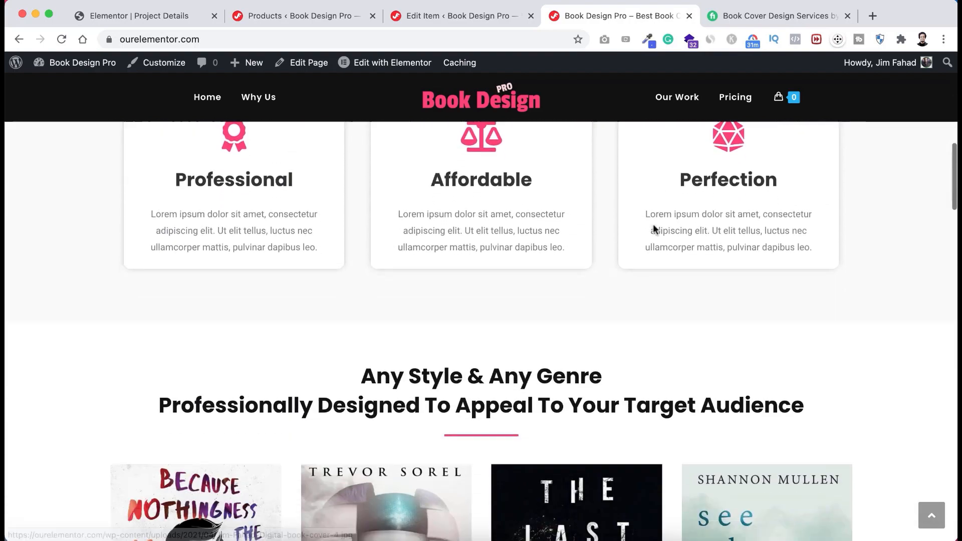
pyautogui.scroll(-11, 654, 229)
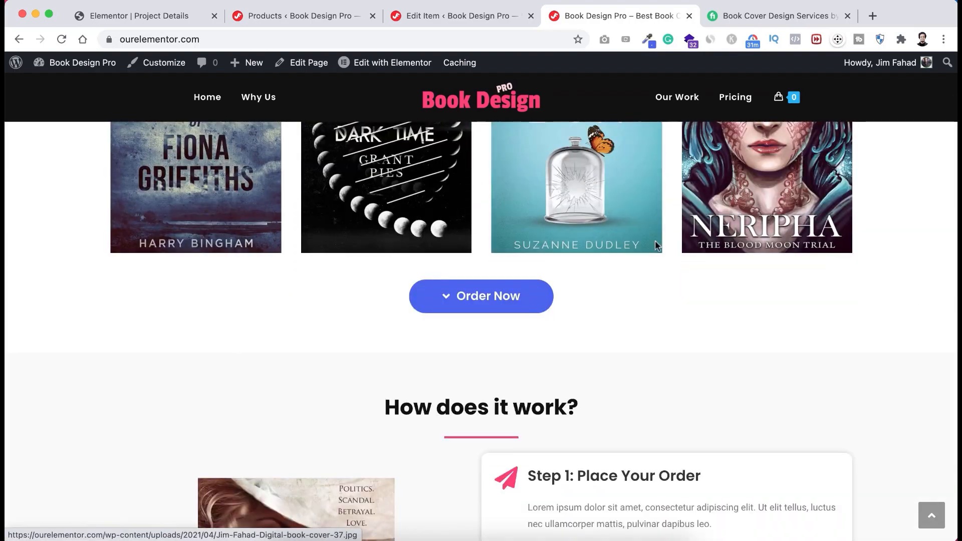
pyautogui.scroll(-10, 655, 315)
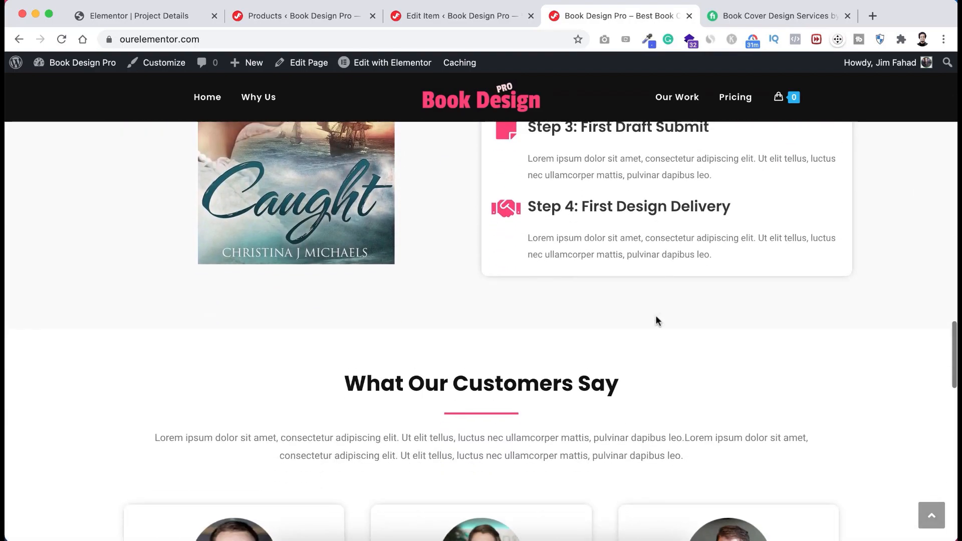
pyautogui.scroll(-6, 657, 319)
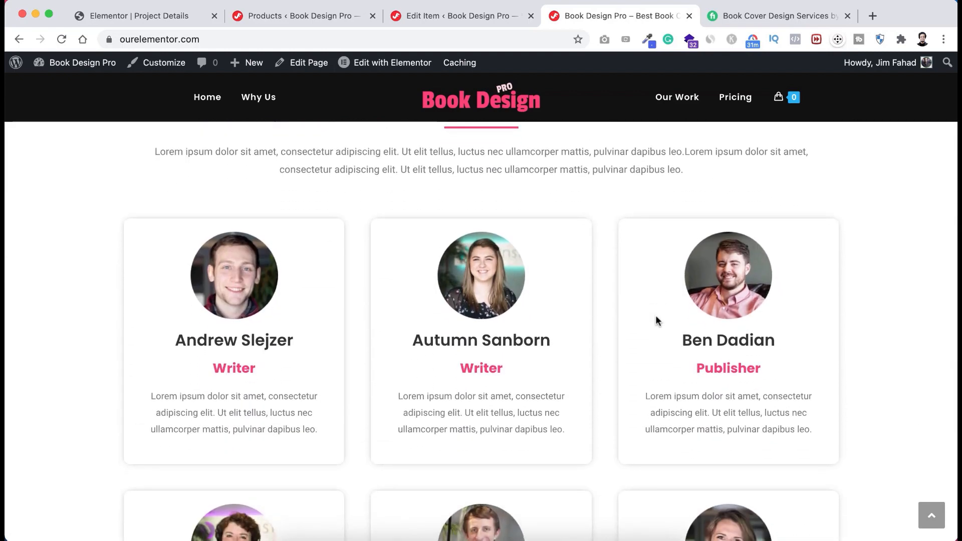
pyautogui.scroll(-12, 656, 321)
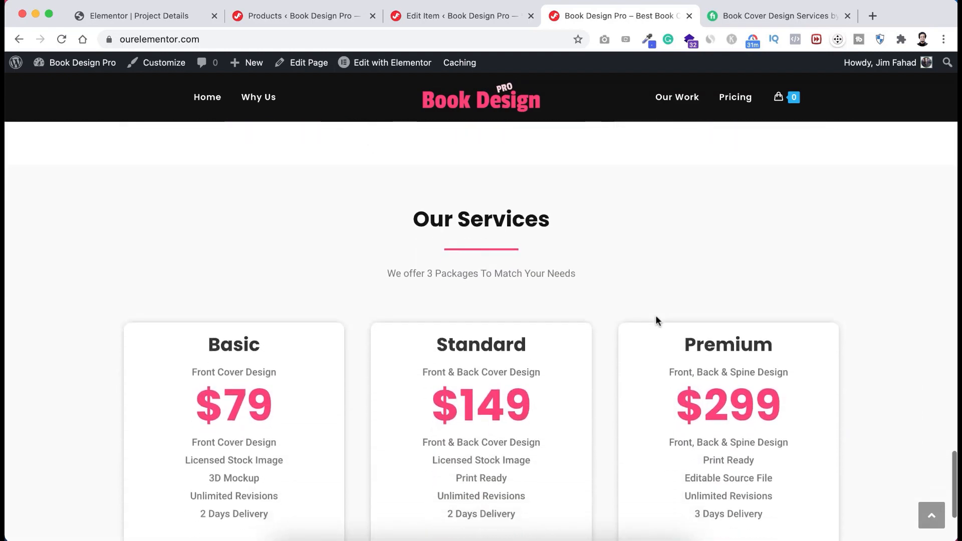
pyautogui.scroll(-3, 656, 317)
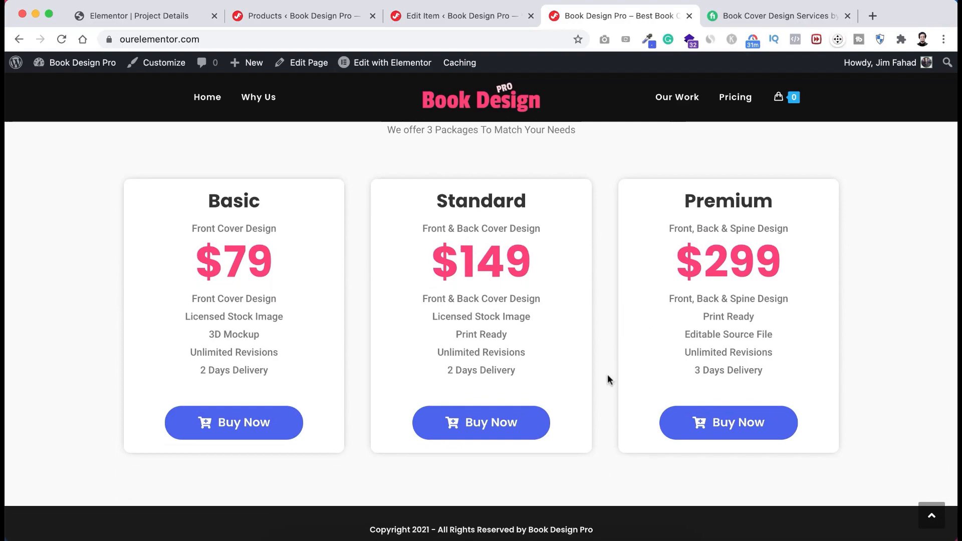
pyautogui.scroll(7, 609, 379)
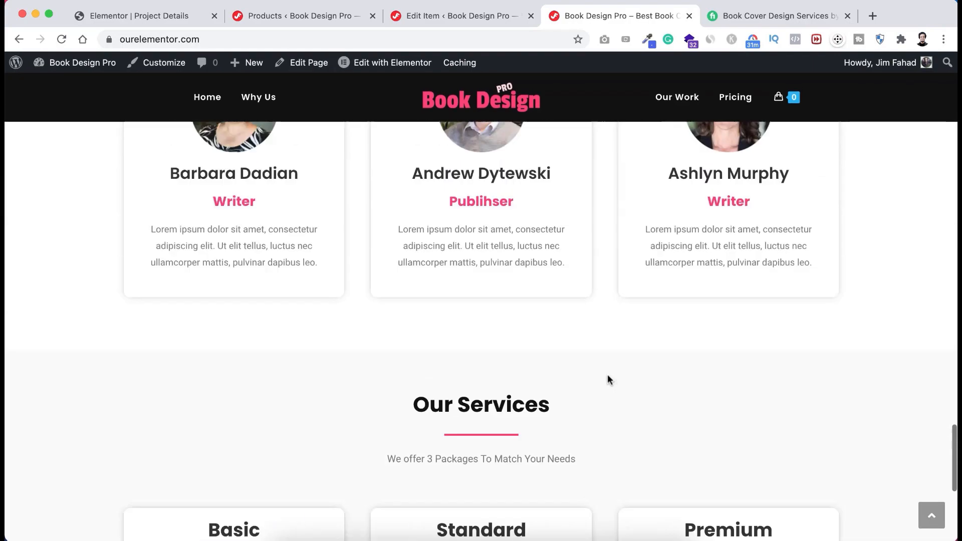
pyautogui.scroll(13, 609, 380)
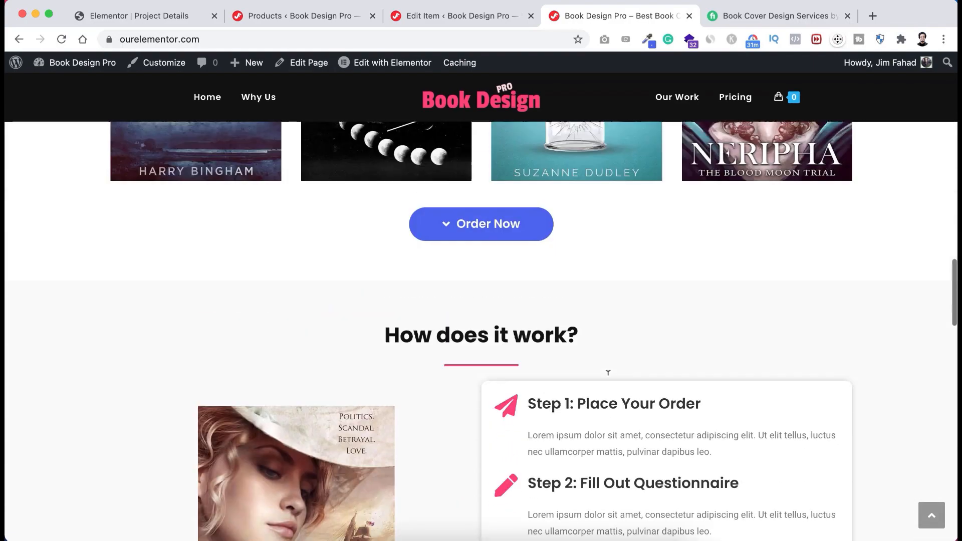
pyautogui.scroll(20, 608, 373)
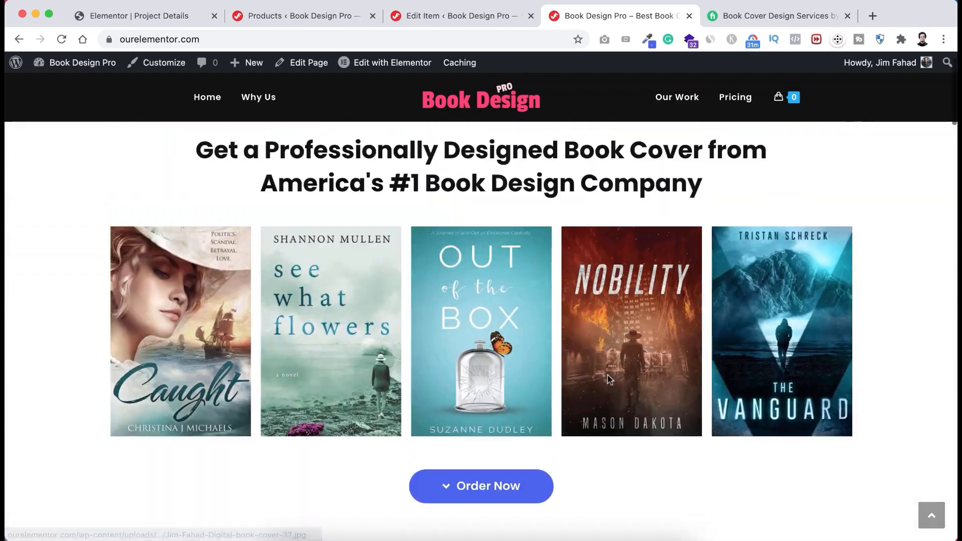
pyautogui.scroll(2, 610, 380)
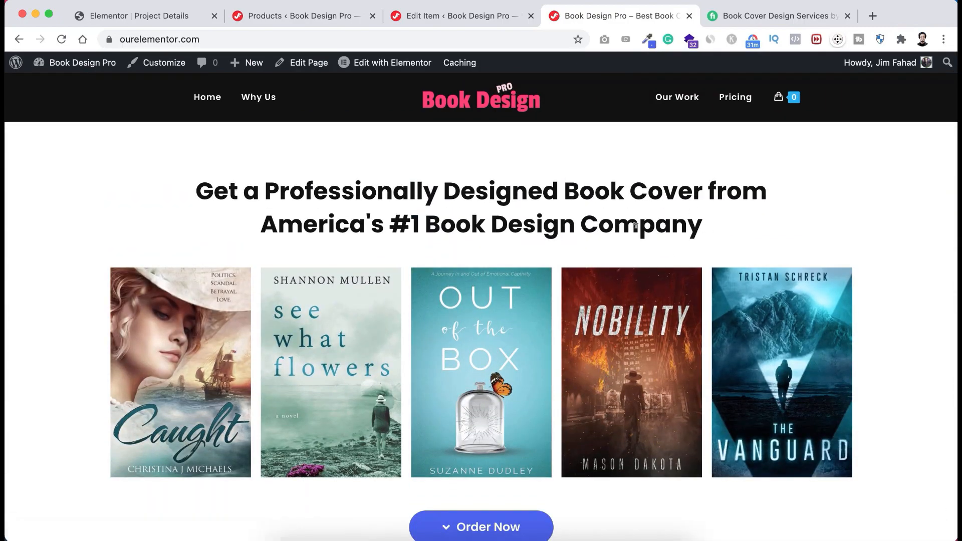
pyautogui.scroll(-15, 642, 225)
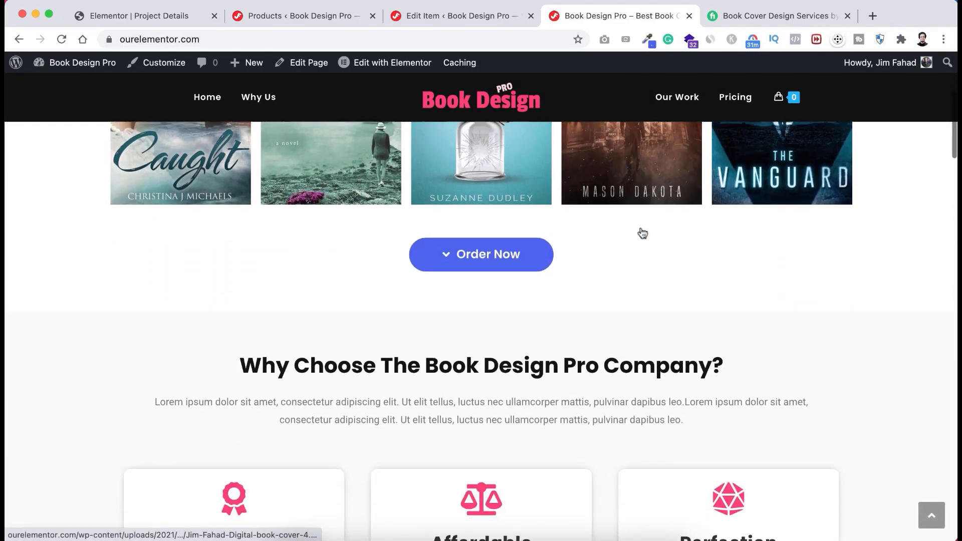
pyautogui.scroll(-10, 642, 231)
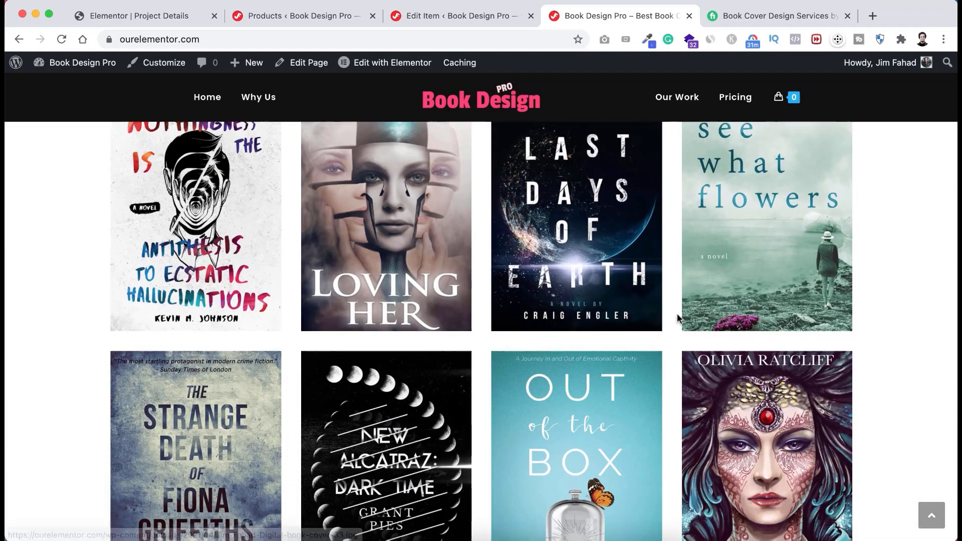
pyautogui.scroll(-10, 678, 318)
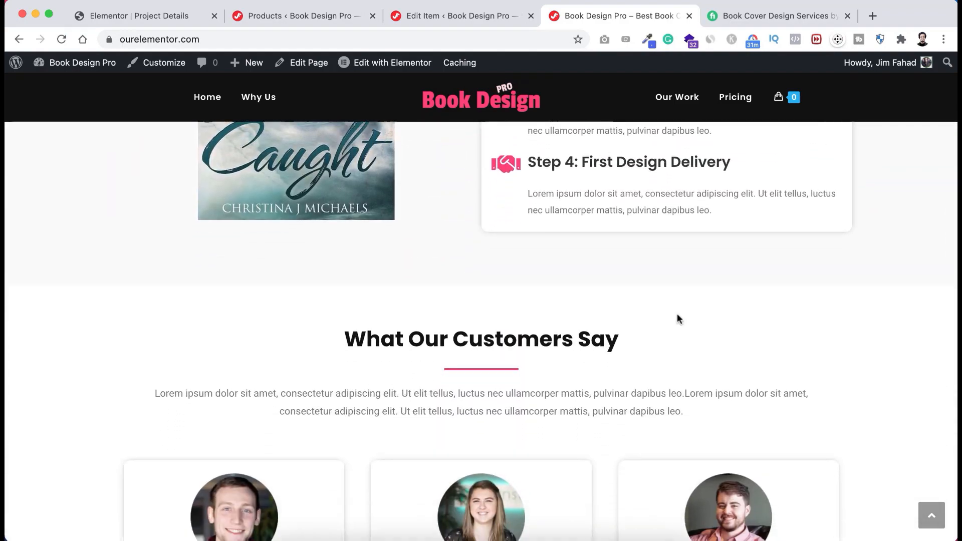
pyautogui.scroll(-6, 678, 319)
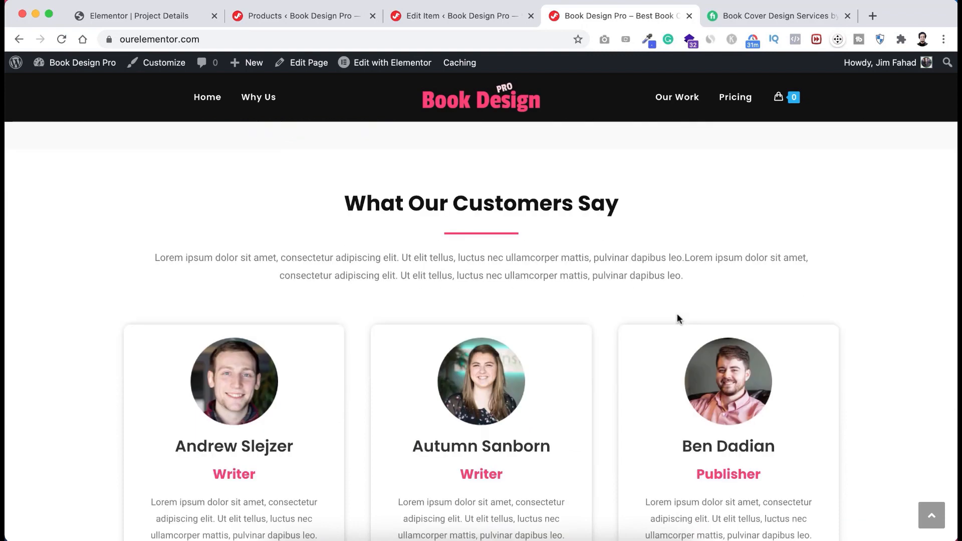
pyautogui.scroll(-15, 678, 314)
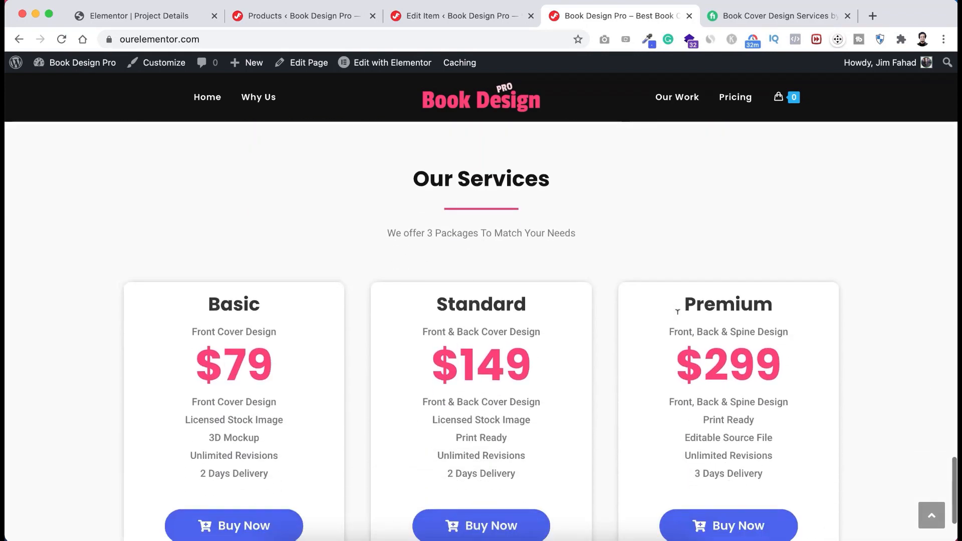